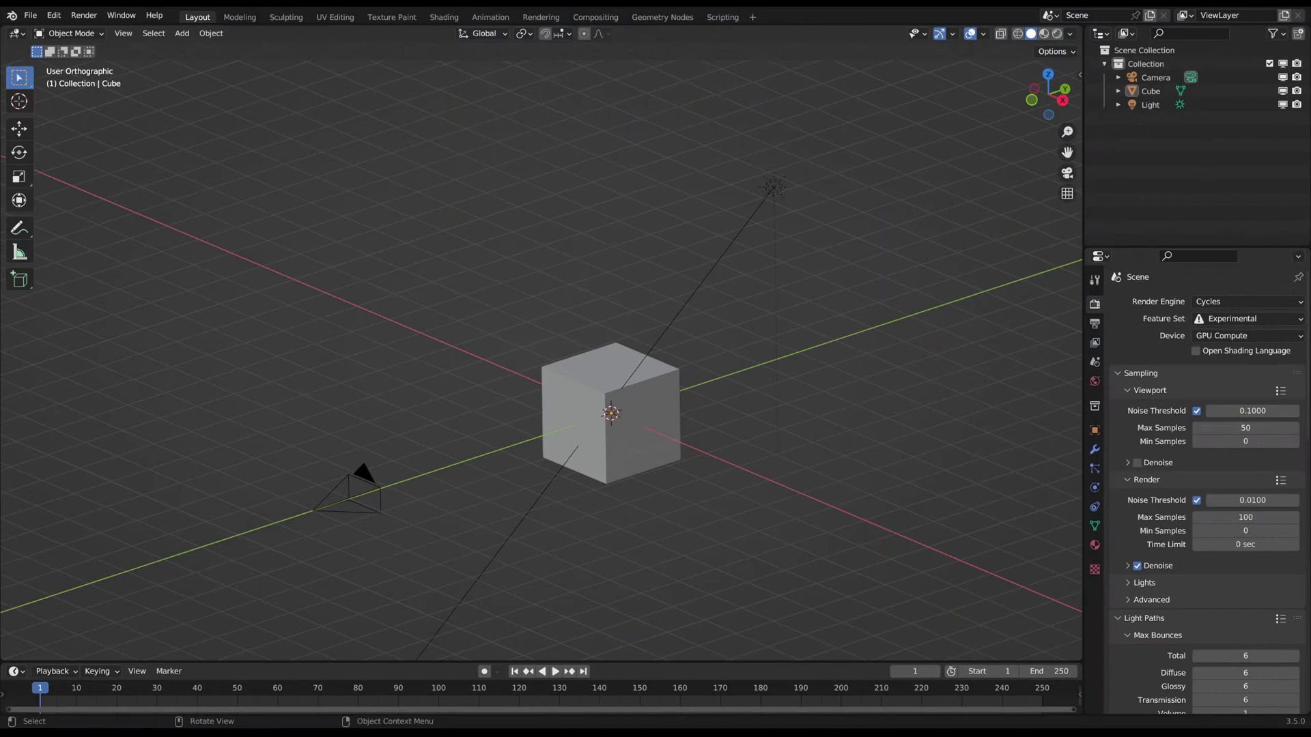
- Delete the default camera, cube and light from the scene
drag(632, 135, 833, 247)
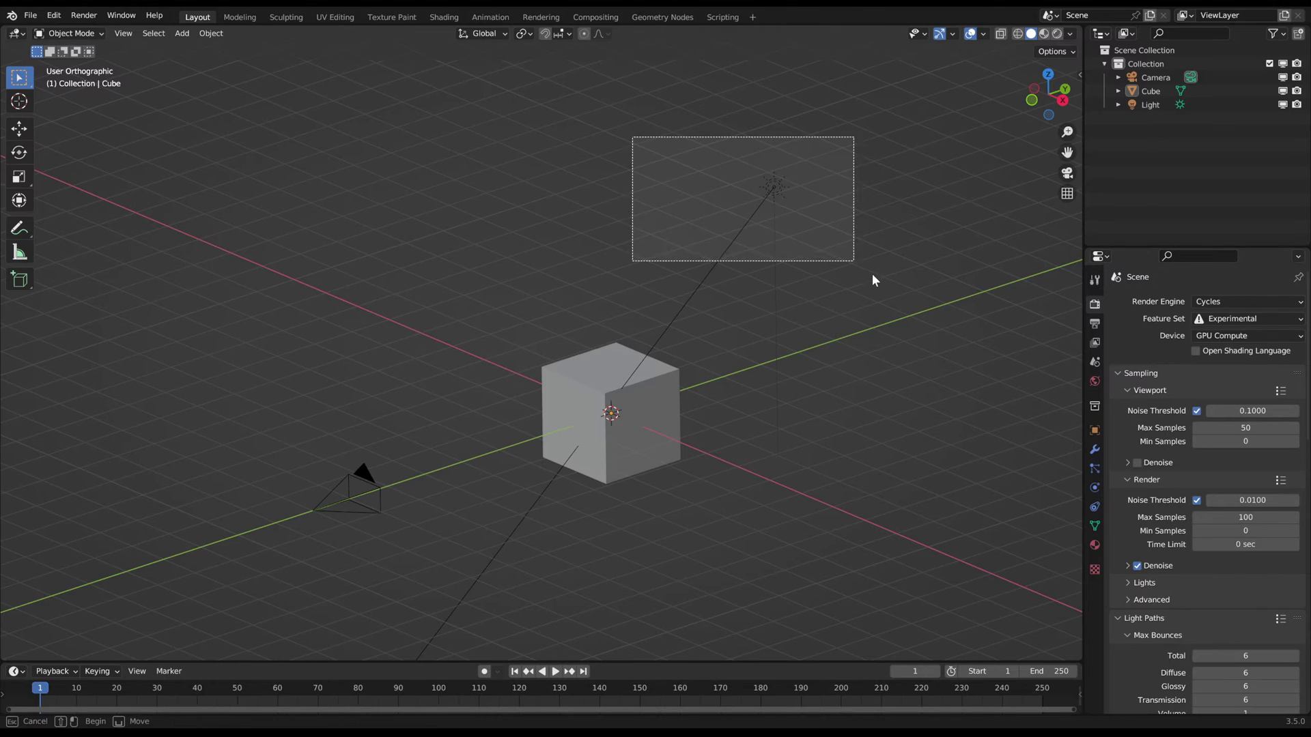
key(x)
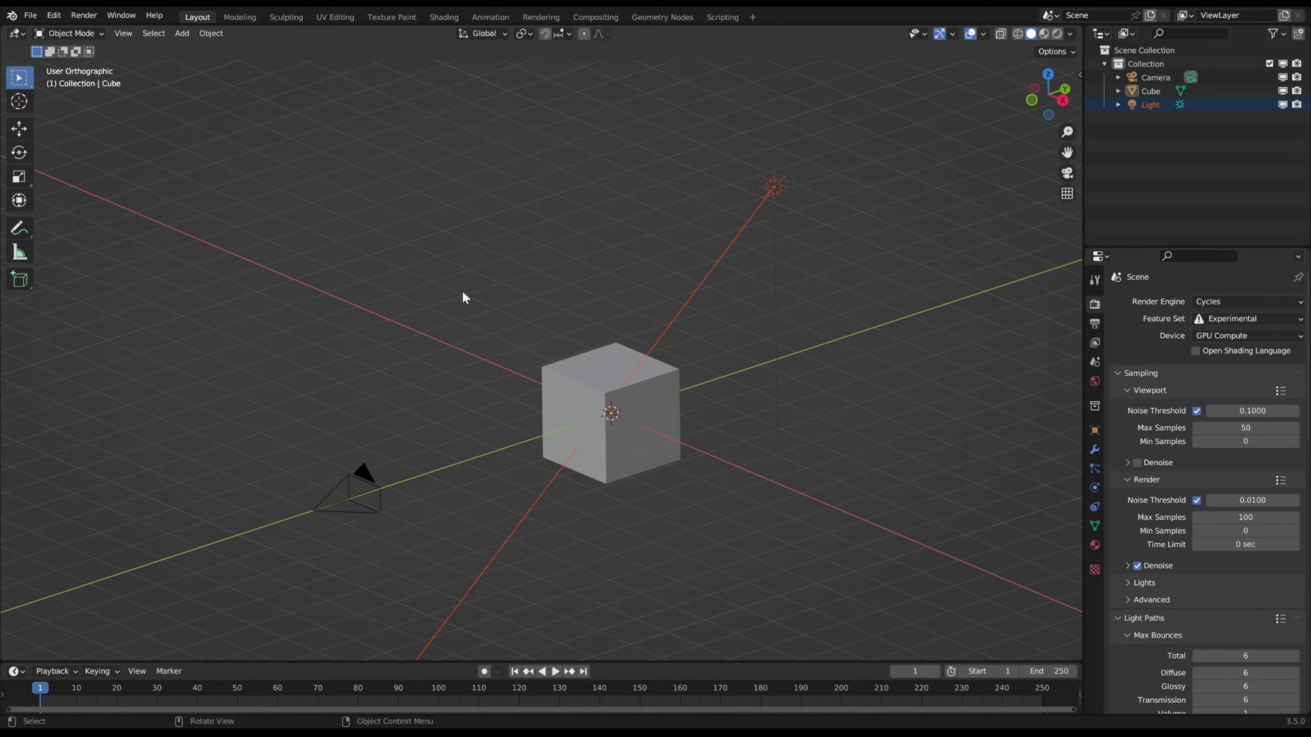
drag(209, 137, 839, 635)
key(x)
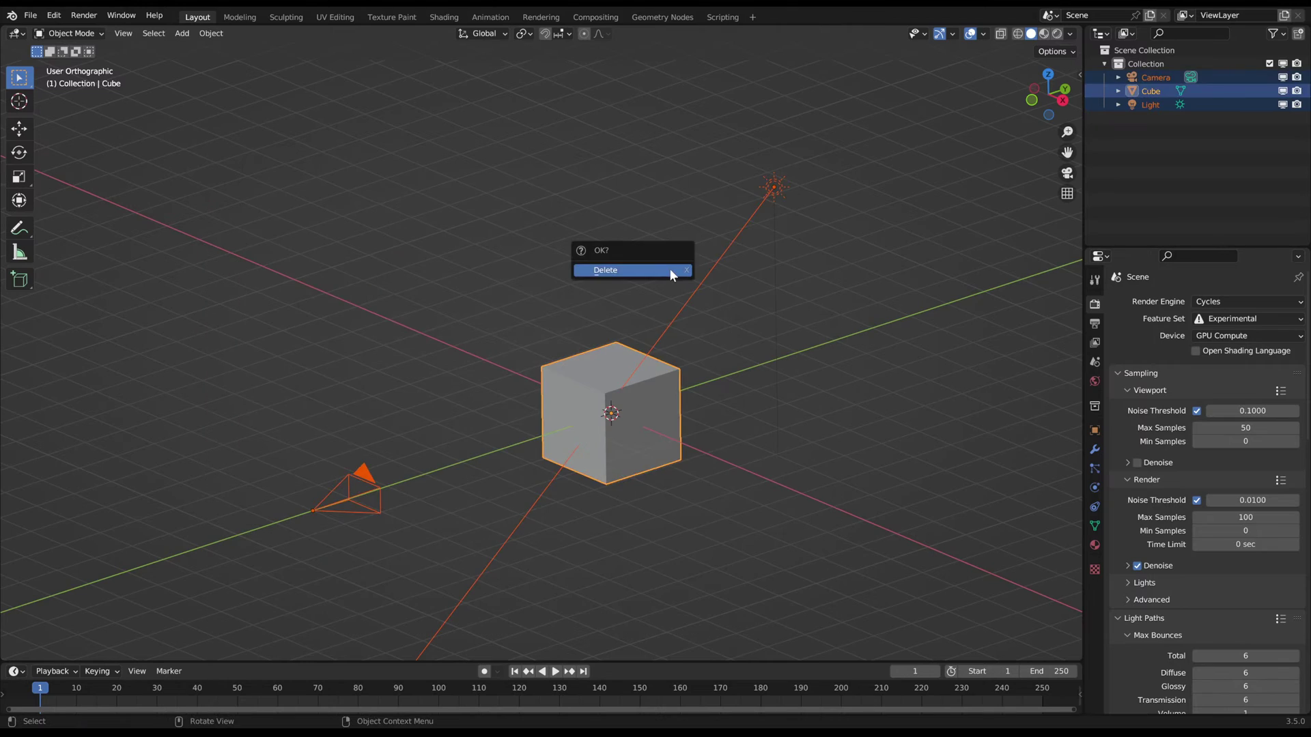
click(669, 268)
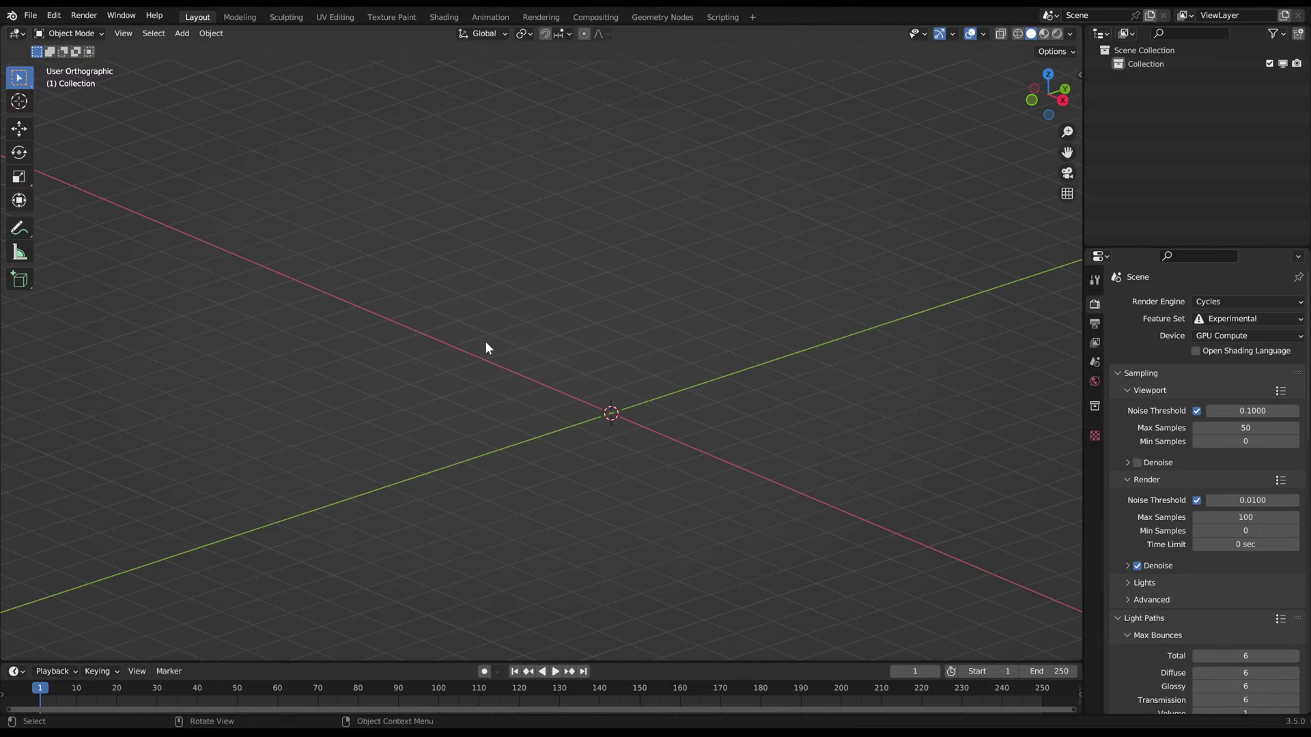
- Add a mesh cube at the world origin
key(shift+a)
click(532, 353)
shift+middle_drag(696, 403, 645, 369)
scroll(635, 356, up, 2)
scroll(645, 368, down, 1)
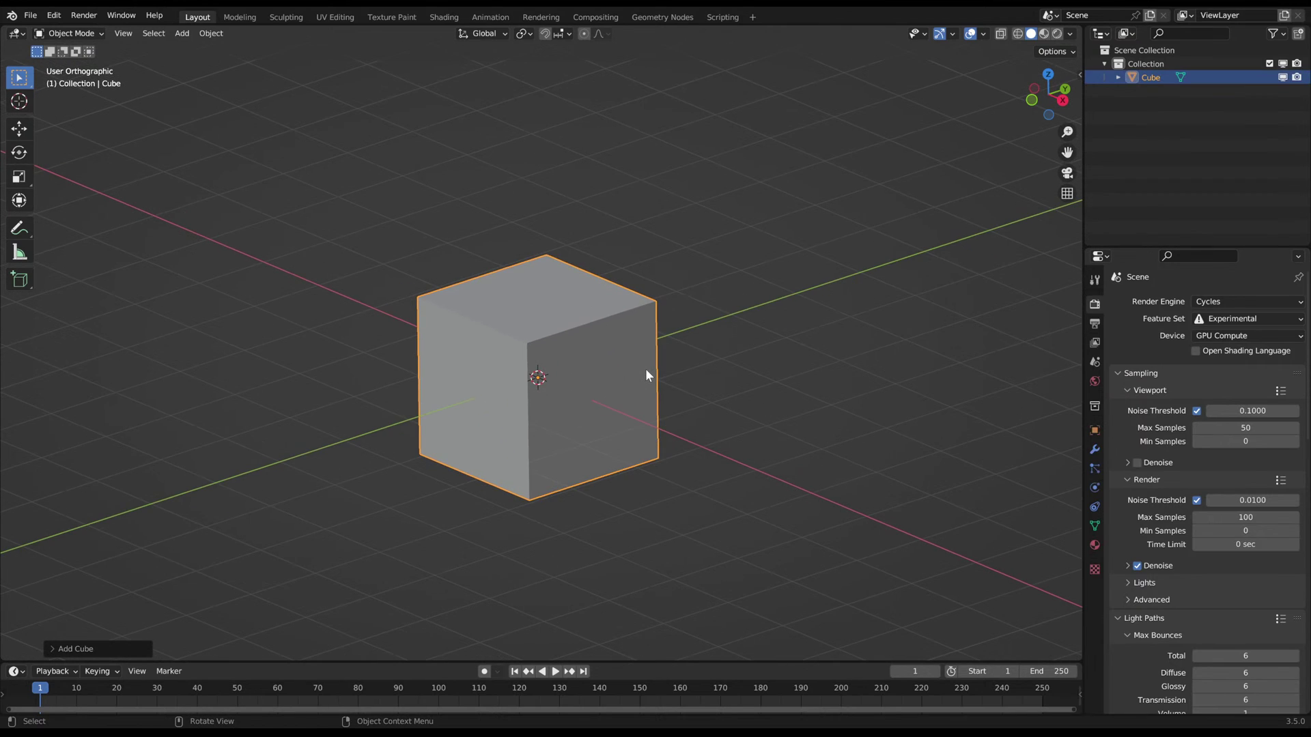
scroll(644, 367, down, 2)
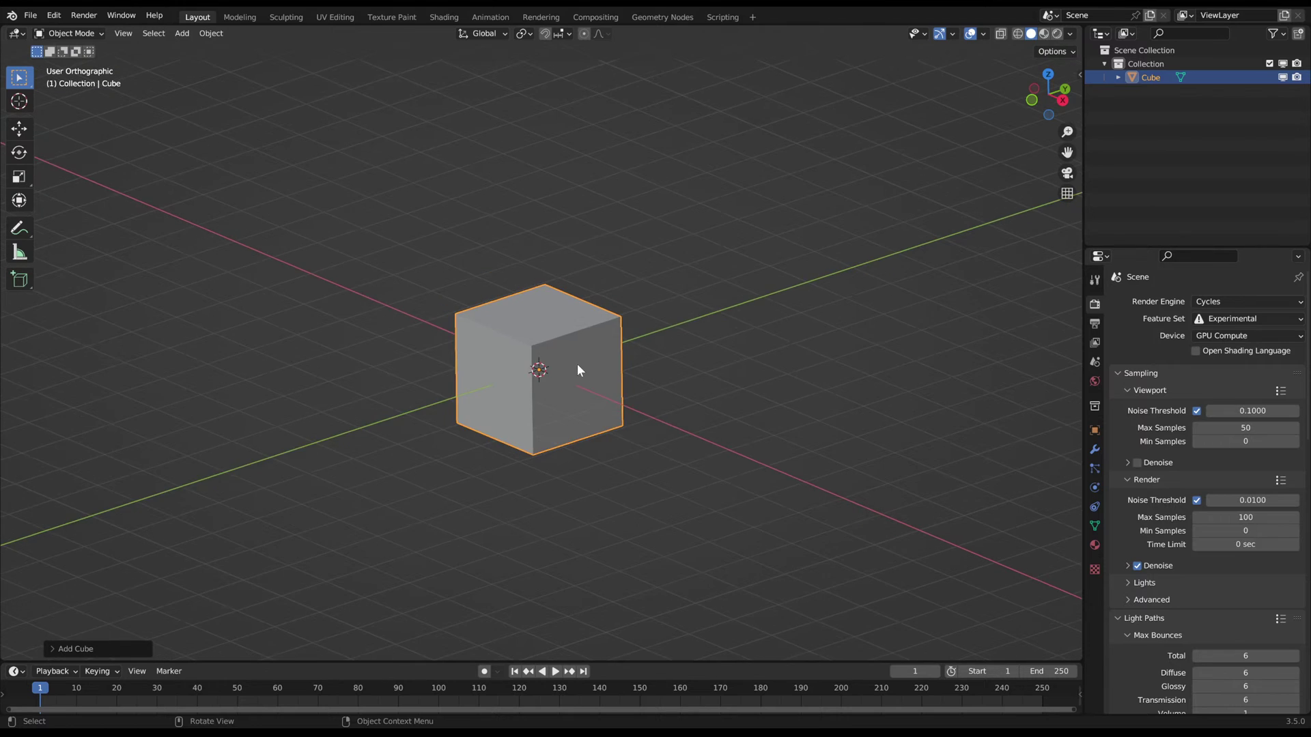
middle_drag(576, 363, 604, 363)
- Split the 3D viewport, turn the new area into a Geometry Node Editor and create a new node tree for the cube
drag(1081, 24, 322, 37)
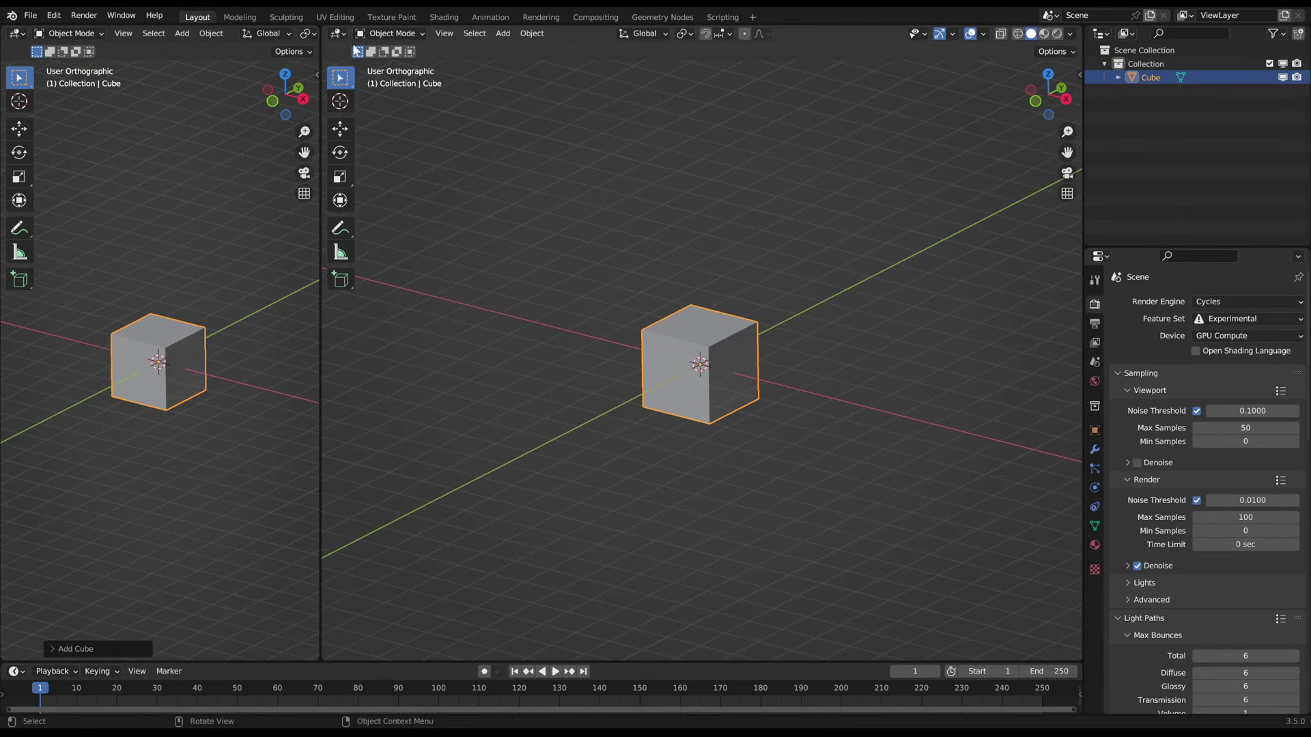
click(338, 33)
click(360, 147)
key(n)
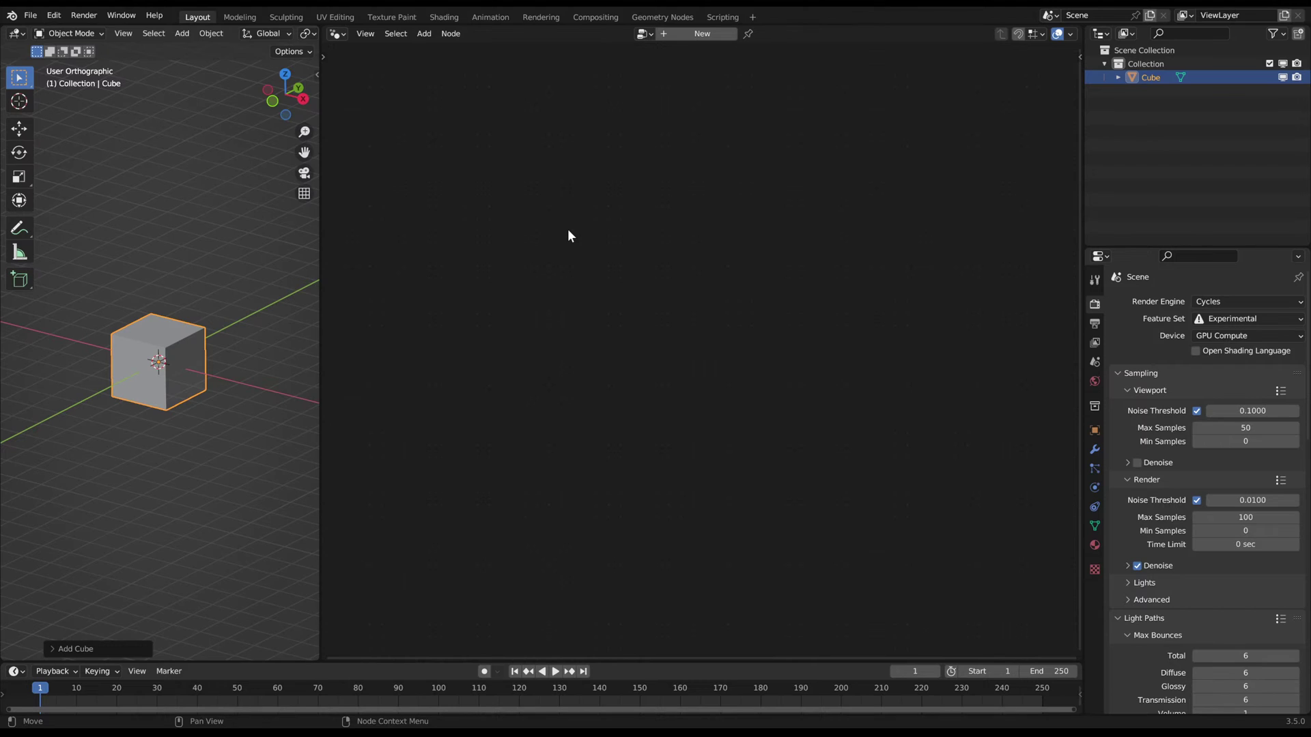
click(689, 34)
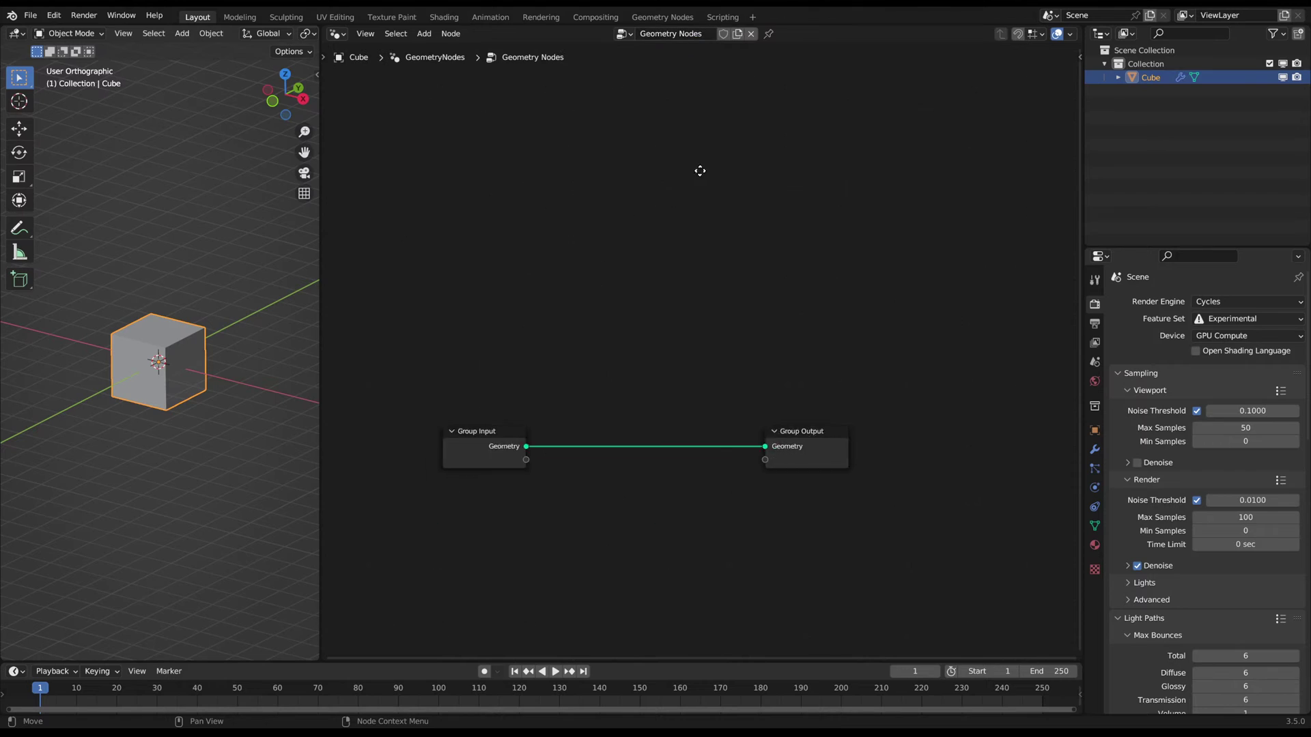
- Cut the link between Group Input and Group Output, and move the Group Input node up and away
ctrl+right_drag(595, 295, 587, 403)
scroll(436, 299, down, 5)
drag(436, 299, 617, 397)
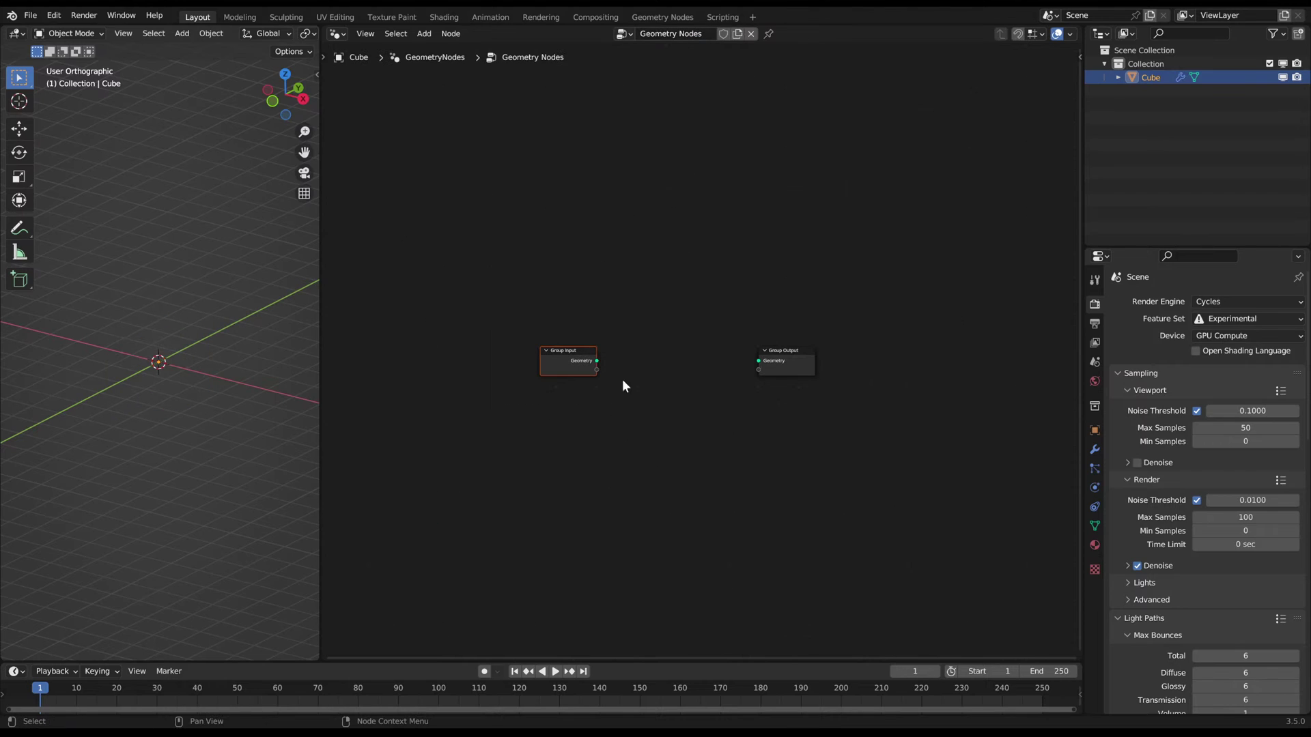
key(g)
click(517, 263)
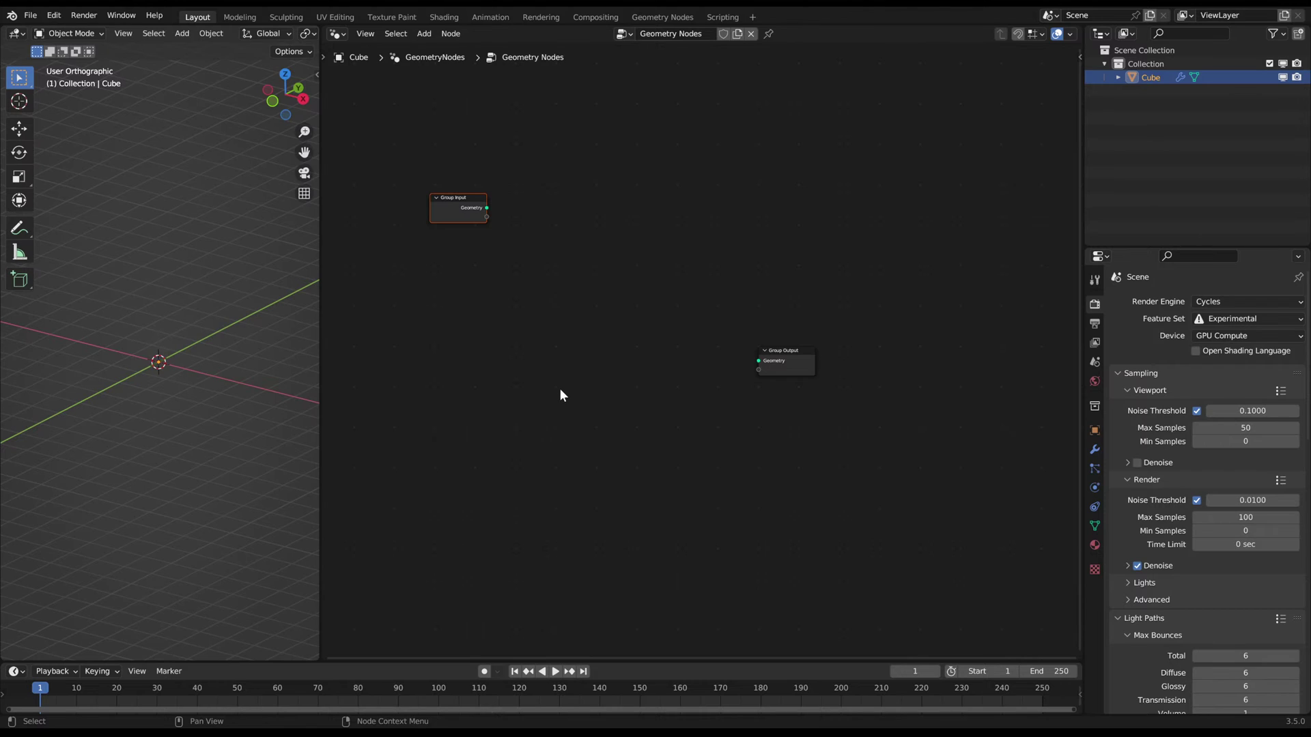
- Add a Grid node and connect its Mesh output to the Group Output's Geometry
key(shift+a)
click(553, 270)
text(g)
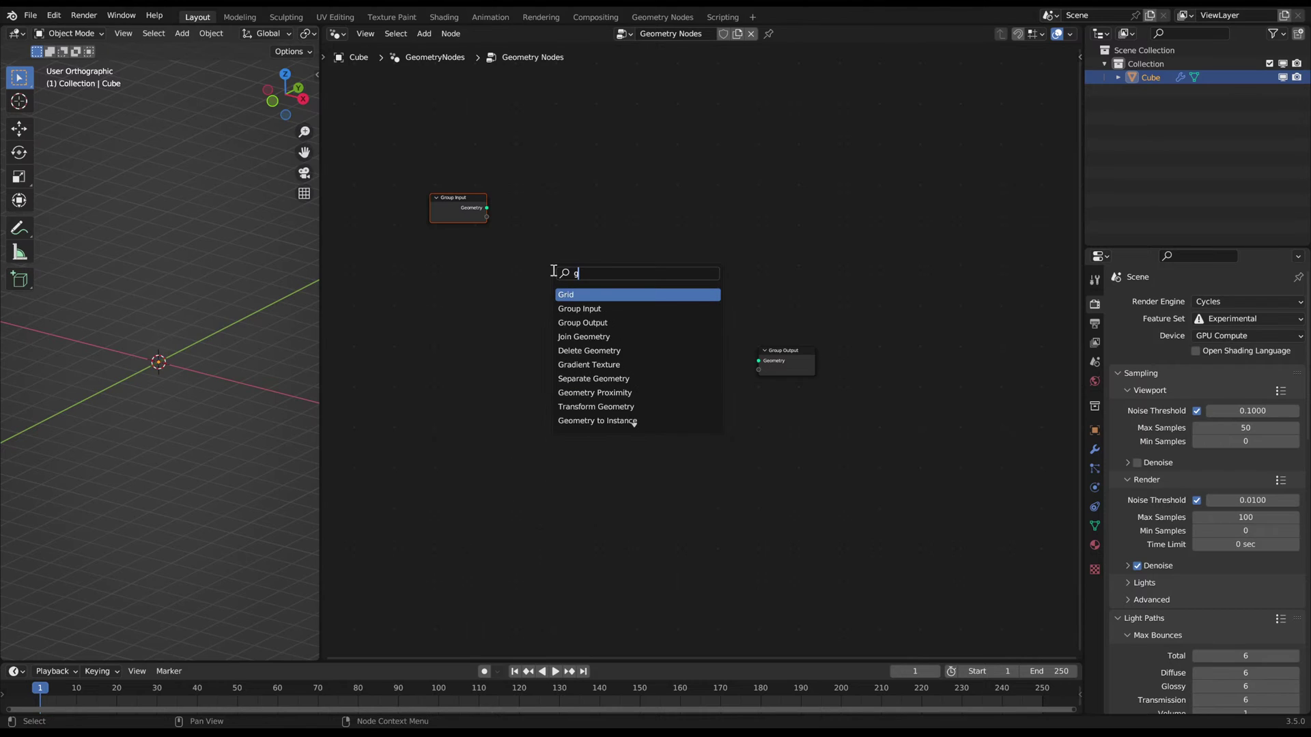
key(Return)
click(604, 330)
drag(658, 350, 696, 366)
drag(600, 336, 758, 360)
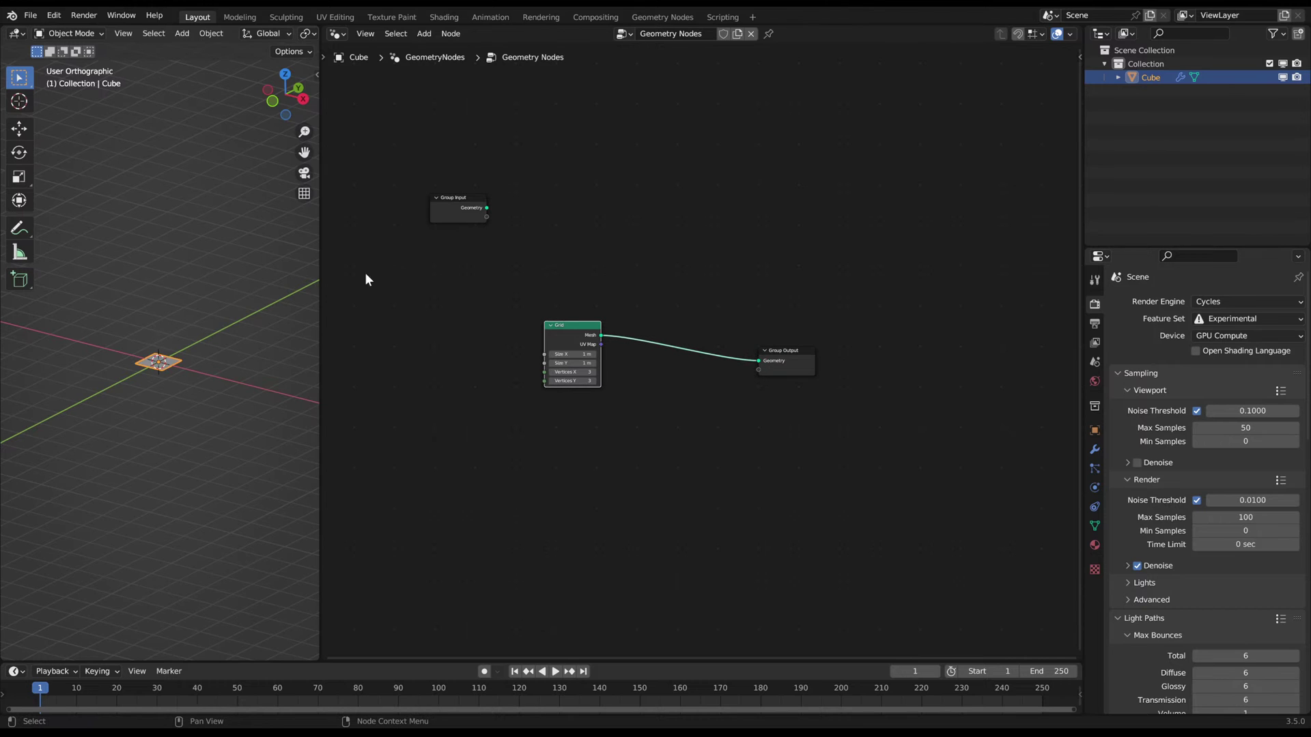
- Widen the 3D viewport and frame the grid plane in it
drag(318, 276, 584, 293)
scroll(305, 358, up, 9)
middle_drag(349, 384, 409, 321)
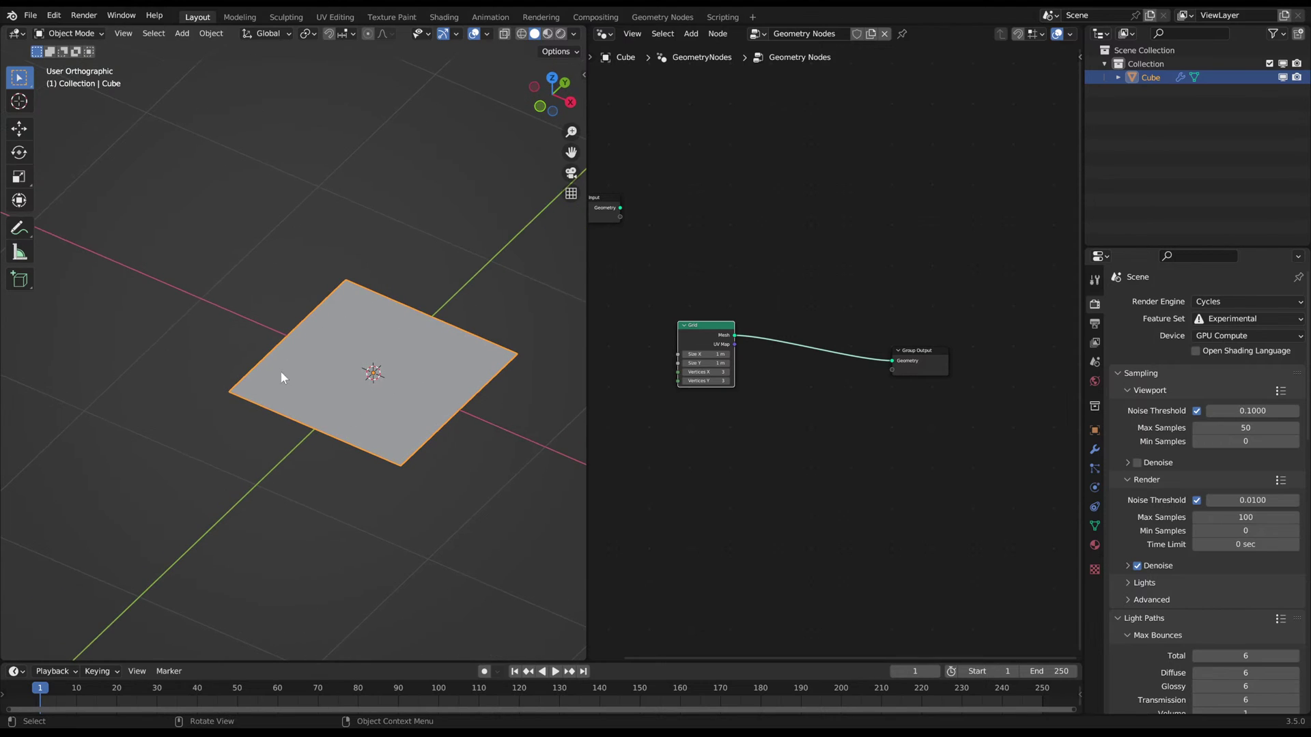
- Sketch annotations of stacked blocks on the grid plane, then erase them
drag(255, 371, 321, 395)
middle_drag(403, 370, 468, 303)
ctrl+drag(468, 303, 351, 401)
mouse_move(278, 373)
mouse_down()
mouse_move(316, 369)
mouse_move(279, 370)
mouse_up()
mouse_move(374, 346)
mouse_down()
mouse_move(346, 373)
mouse_move(451, 362)
mouse_move(428, 375)
mouse_move(431, 332)
mouse_up()
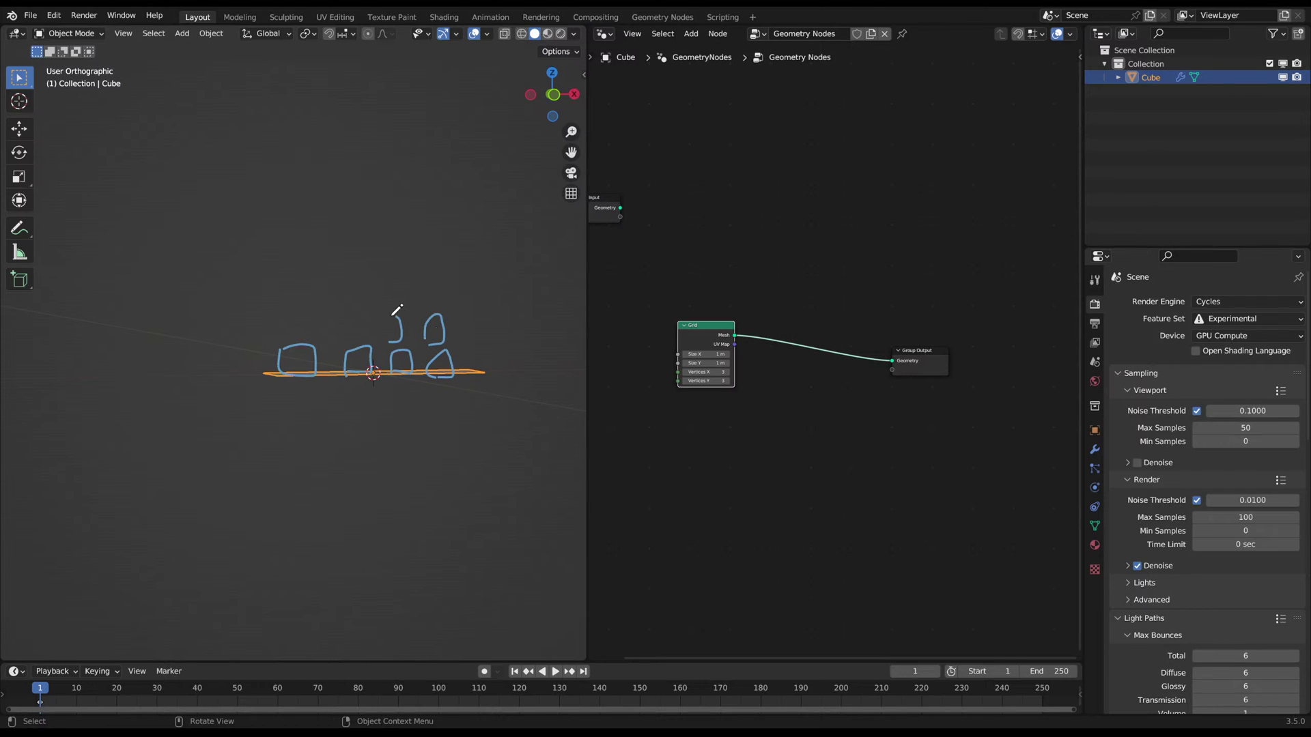
drag(341, 339, 300, 295)
mouse_move(372, 347)
middle_down()
mouse_move(357, 347)
mouse_move(377, 346)
middle_up()
drag(383, 343, 383, 211)
drag(357, 254, 404, 253)
right_drag(404, 259, 335, 387)
mouse_move(340, 382)
middle_down()
mouse_move(400, 369)
mouse_move(294, 267)
middle_up()
mouse_move(279, 285)
mouse_down()
mouse_move(272, 439)
mouse_move(448, 466)
mouse_up()
right_drag(376, 392, 370, 443)
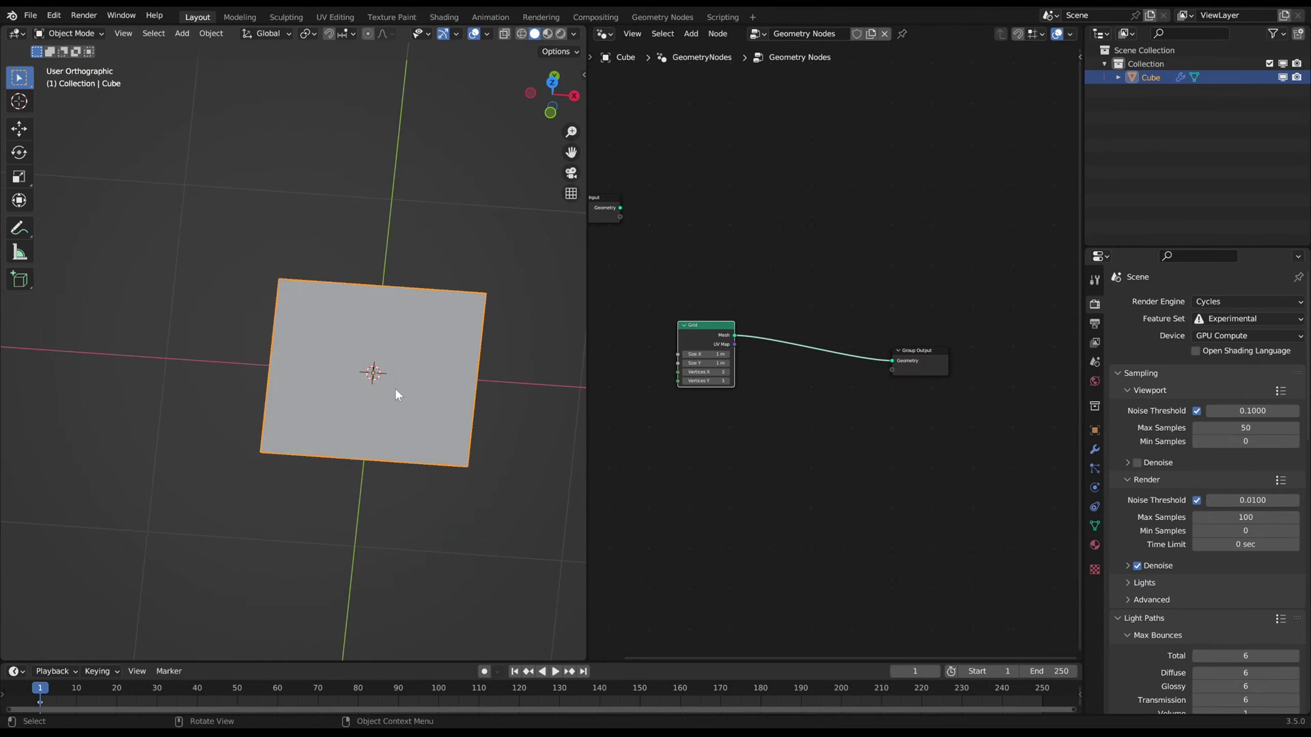
- Move the Group Output and Group Input nodes farther from the Grid node to make room
drag(921, 360, 943, 339)
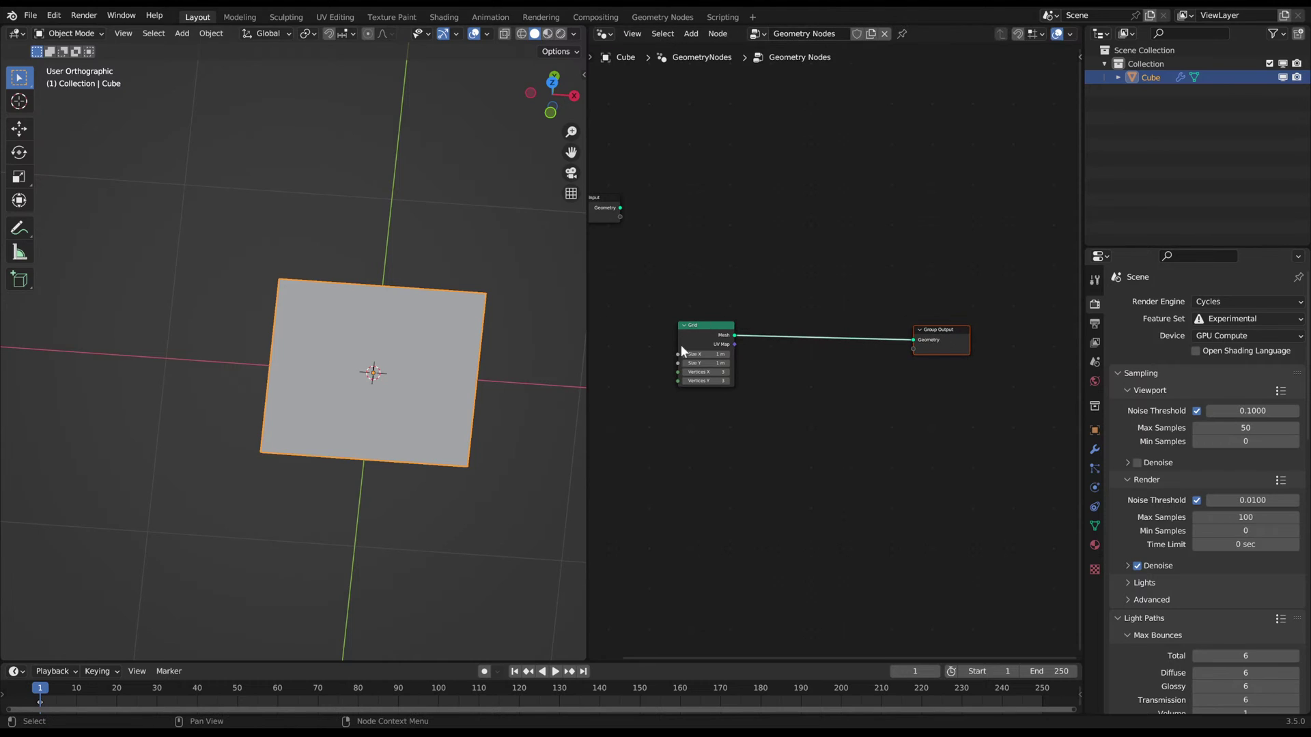
middle_drag(723, 362, 828, 354)
scroll(826, 354, up, 4)
middle_drag(718, 354, 784, 358)
scroll(783, 358, down, 1)
middle_drag(721, 258, 752, 319)
scroll(751, 318, down, 1)
drag(673, 194, 766, 247)
key(g)
click(699, 185)
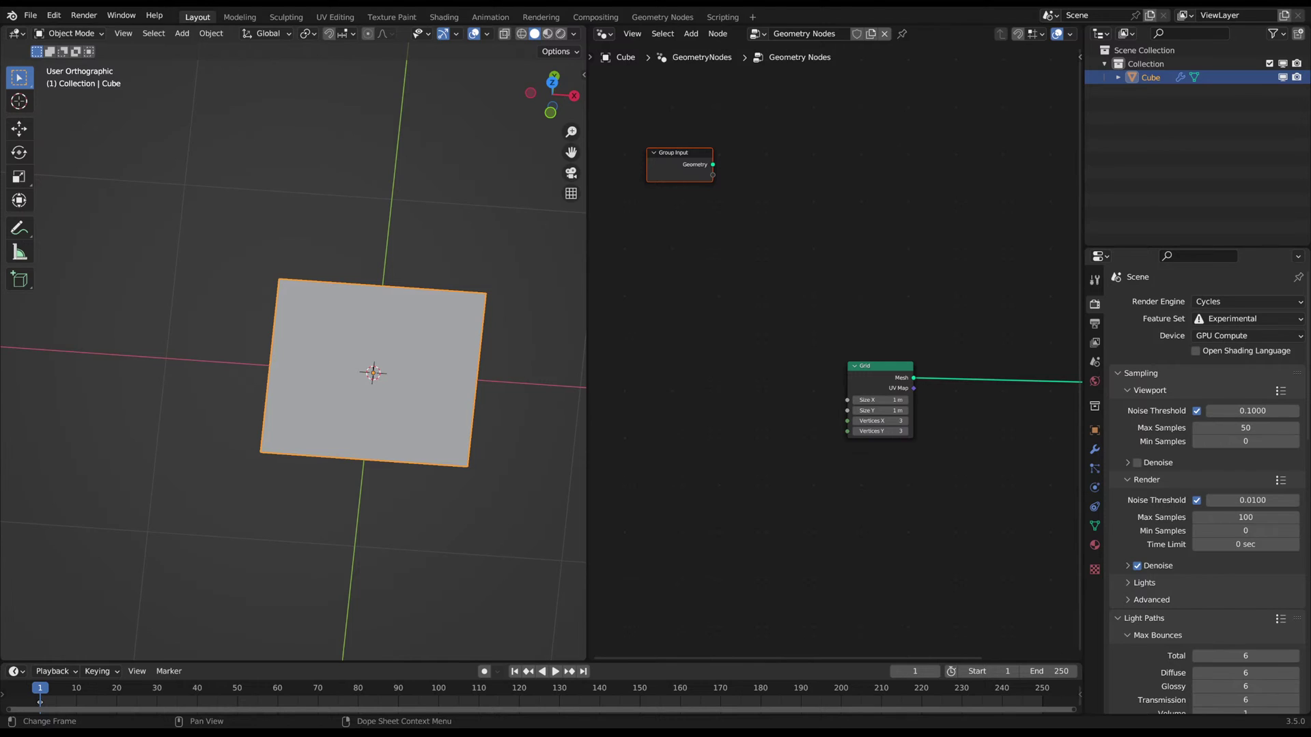
- Turn on the wireframe overlay in the 3D viewport to show the grid's edges
middle_drag(298, 332, 672, 349)
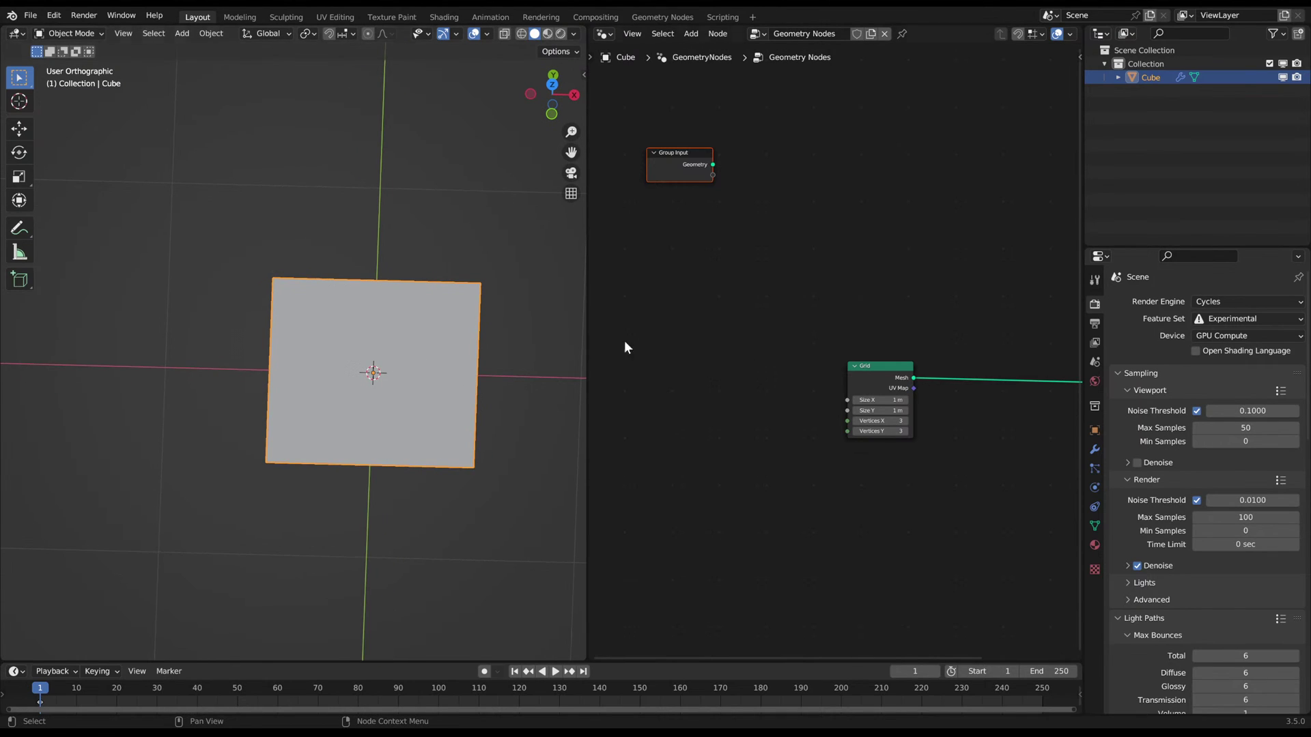
scroll(887, 348, up, 1)
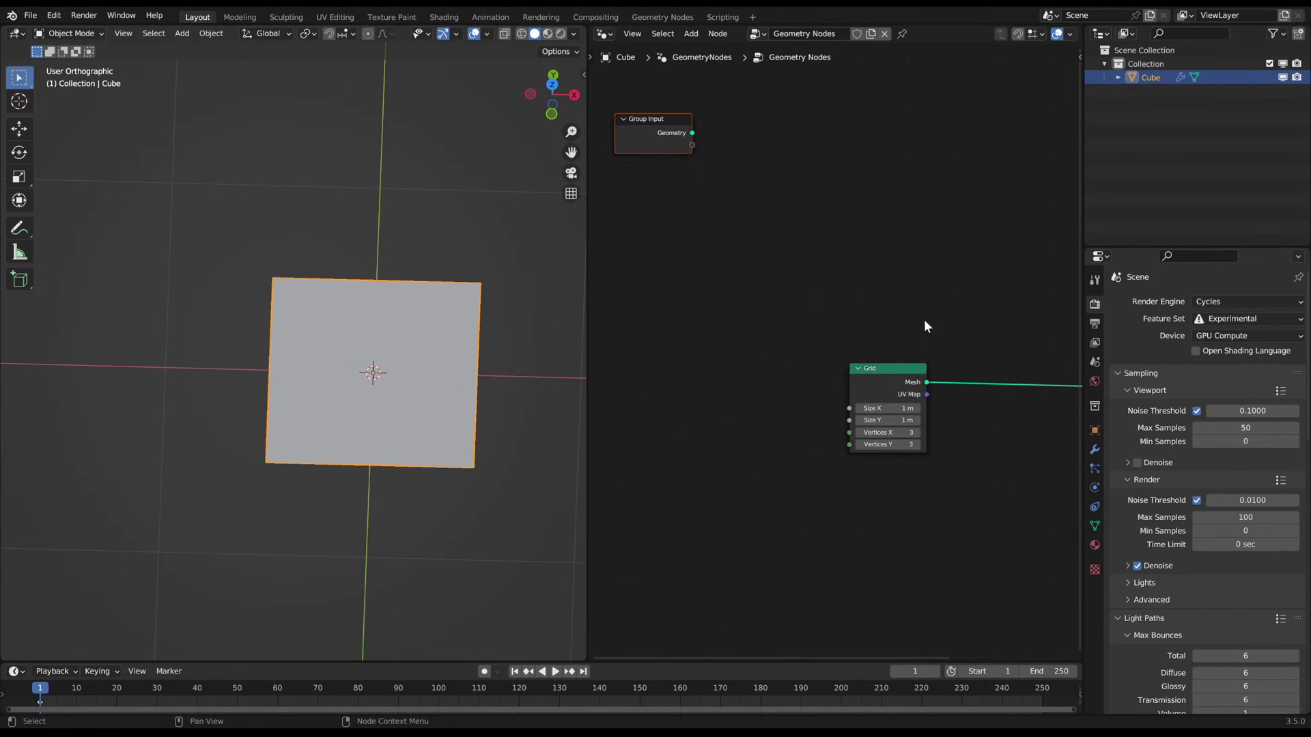
middle_drag(803, 340, 823, 338)
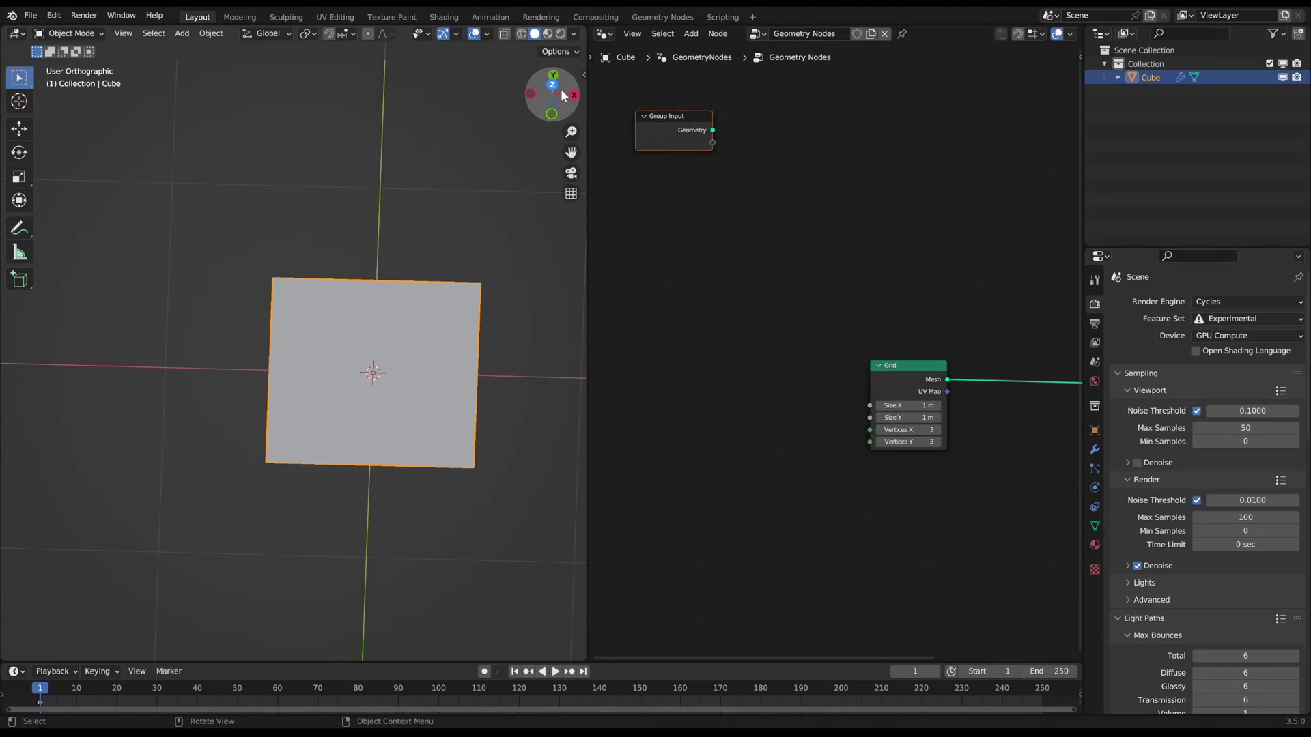
click(487, 33)
click(402, 265)
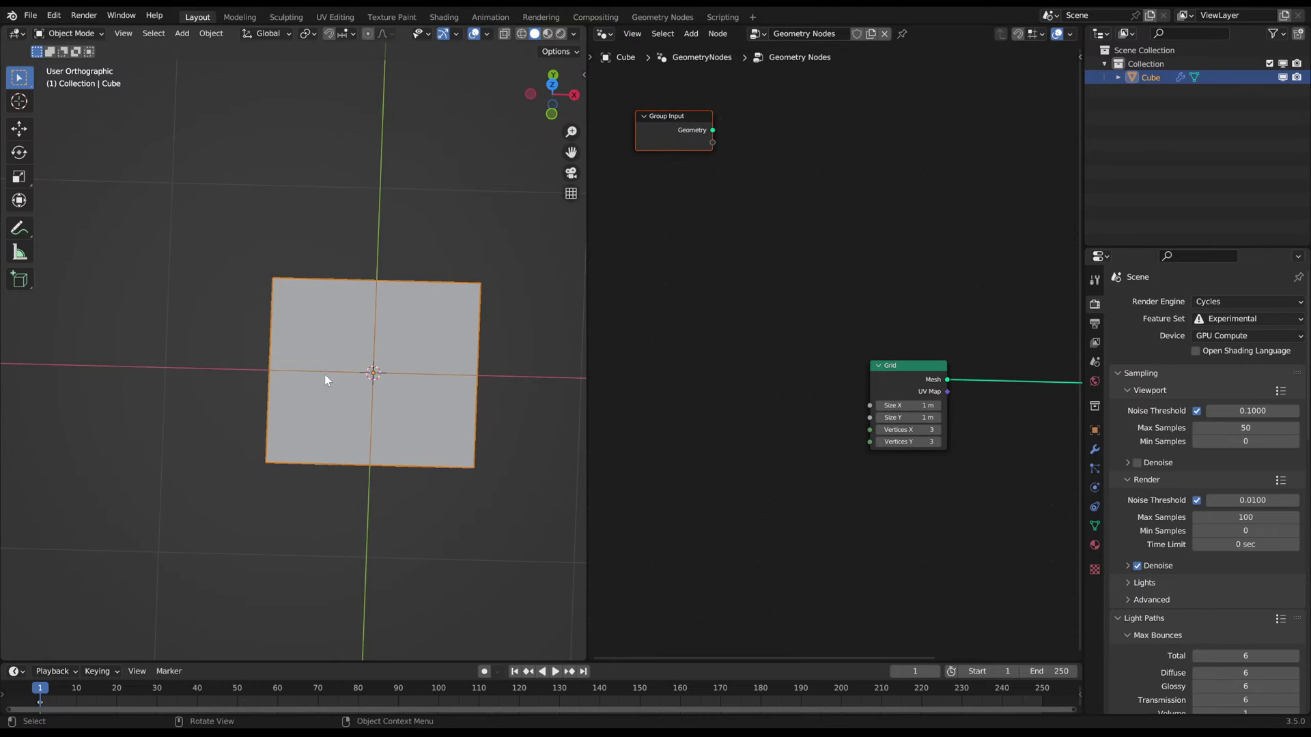
- Set both Vertices X and Vertices Y of the Grid node to 2
scroll(880, 403, up, 3)
mouse_move(917, 419)
mouse_down()
mouse_move(956, 419)
mouse_move(922, 450)
mouse_move(924, 467)
mouse_move(921, 435)
mouse_up()
text(2)
key(Return)
text(1)
key(Return)
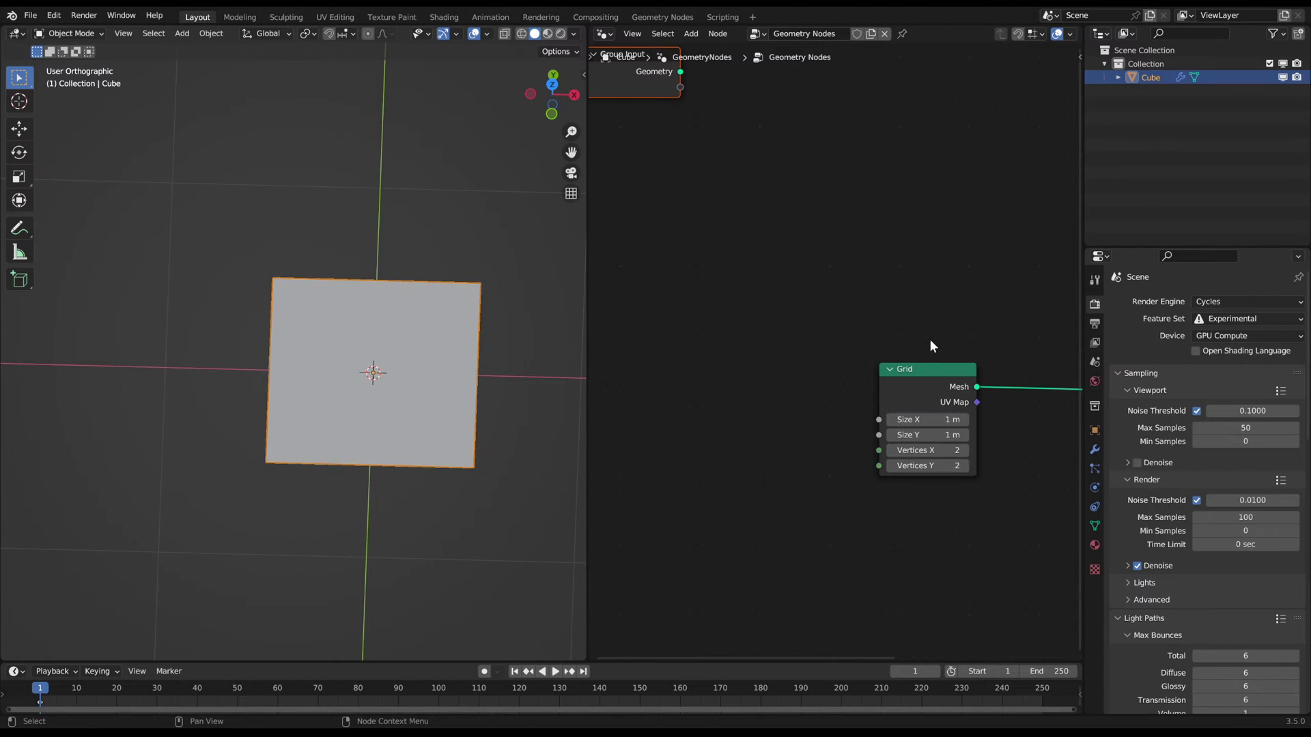
- Add an Integer node and place it well to the left of the Grid node
scroll(974, 332, down, 2)
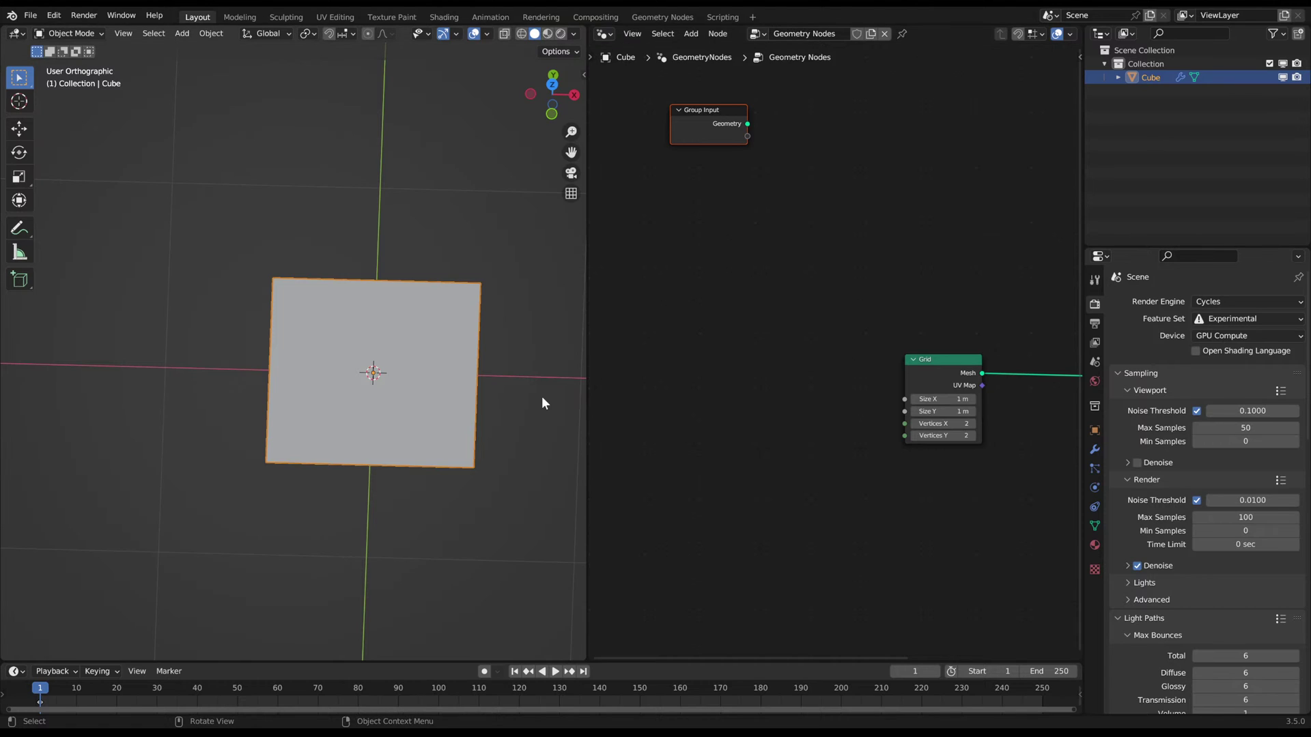
middle_drag(805, 300, 855, 272)
key(shift+a)
click(781, 250)
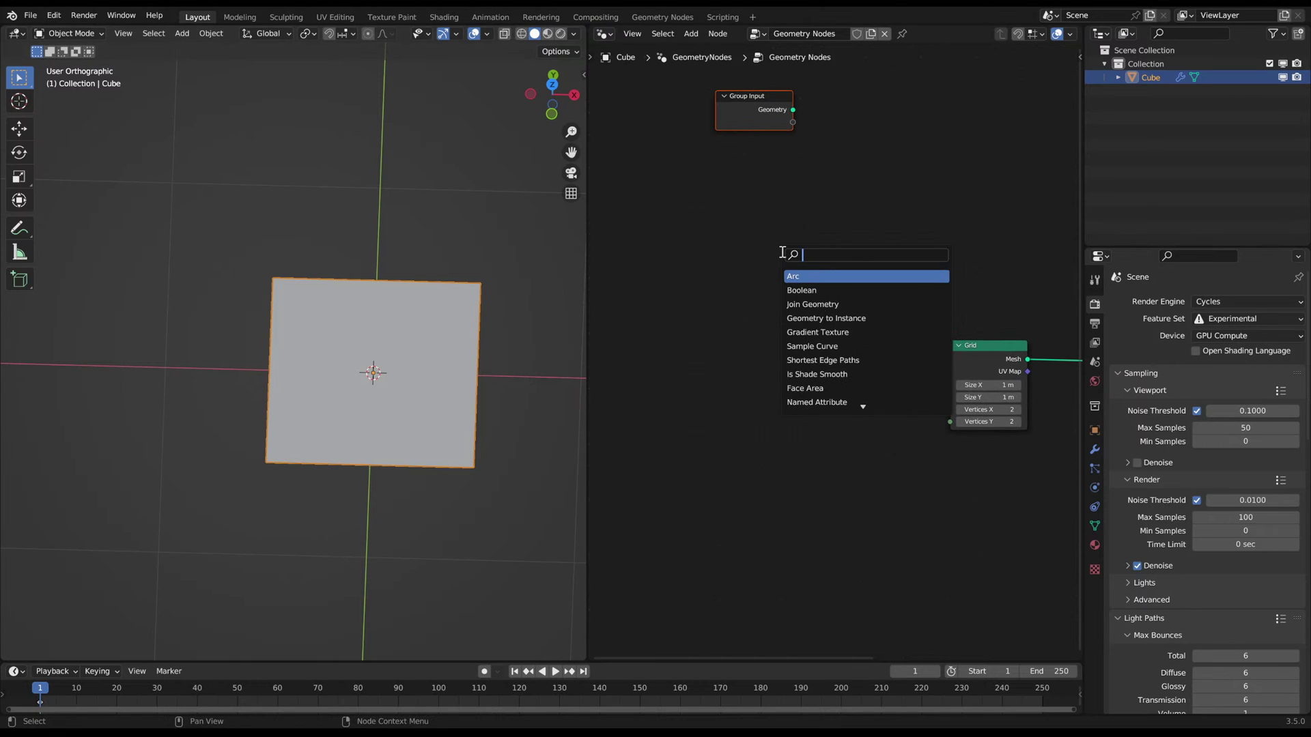
text(in)
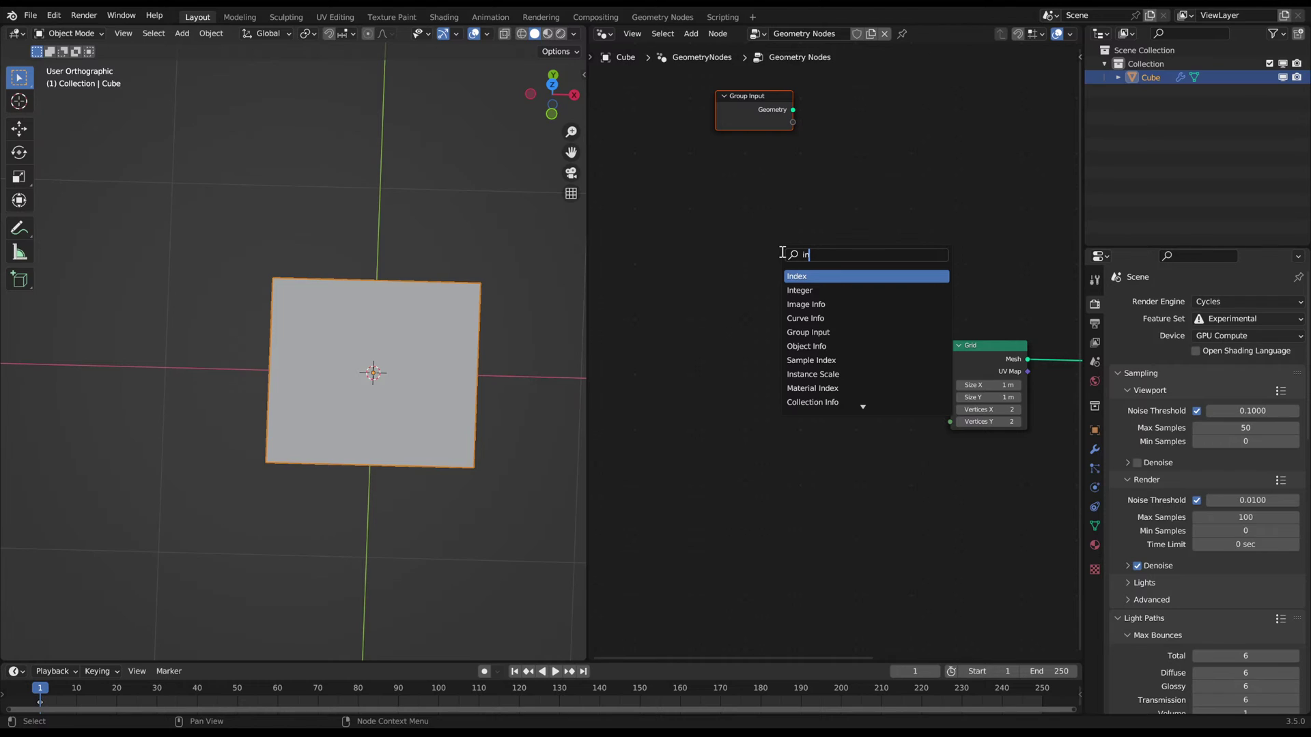
text(t)
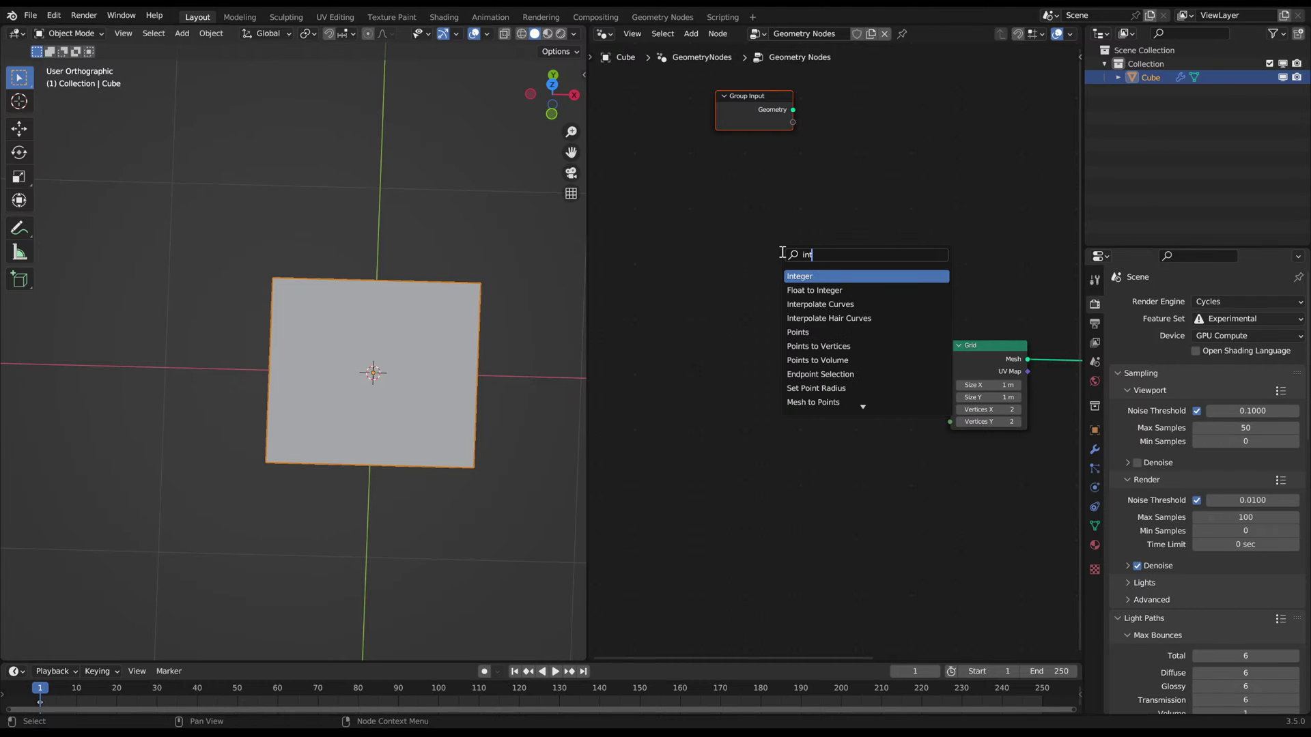
key(Return)
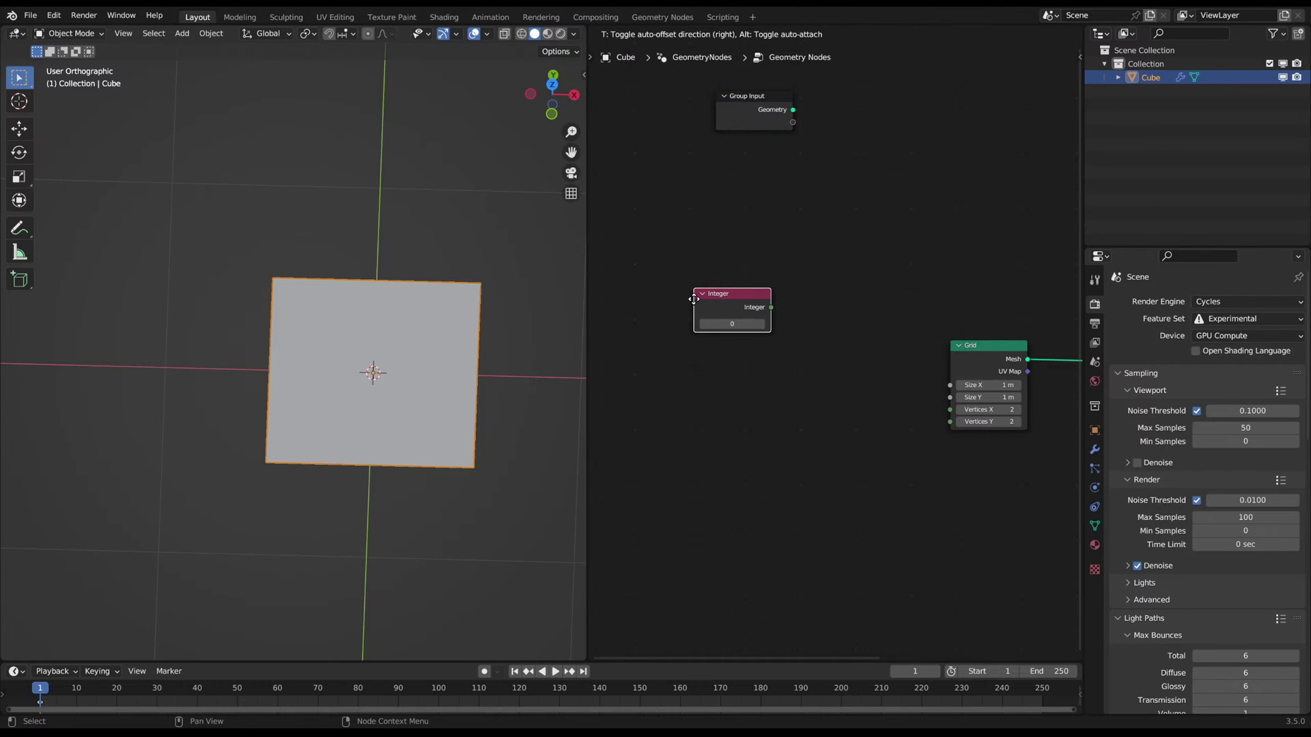
click(694, 299)
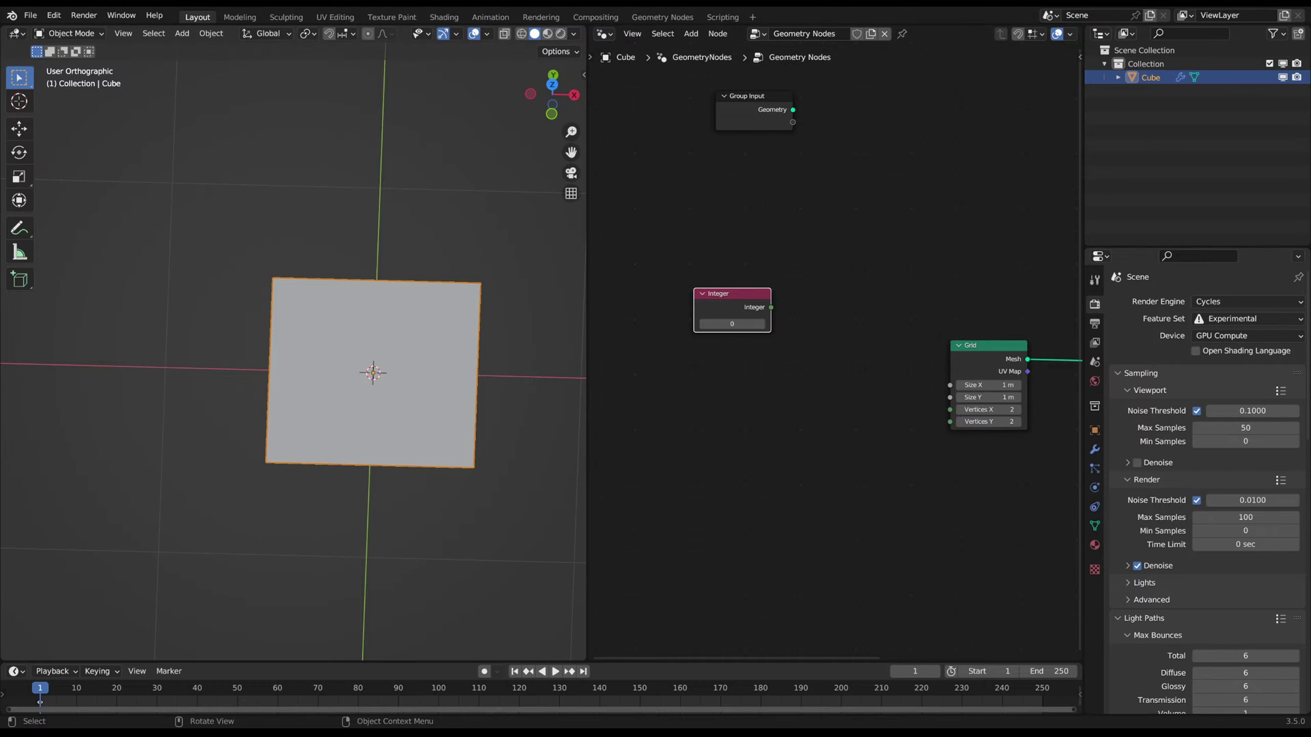
key(g)
click(732, 314)
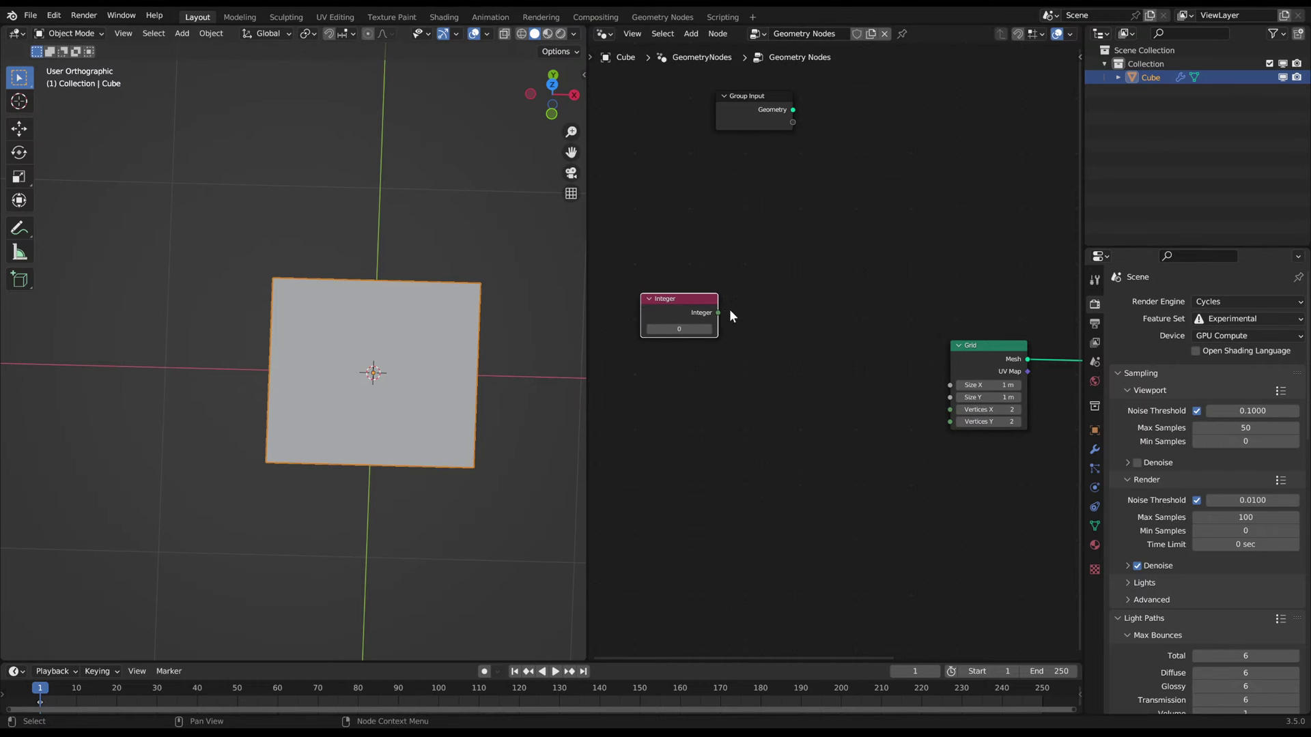
- Connect the Integer output to the Grid's Size X and narrow the Integer node slightly
drag(717, 307, 941, 379)
drag(725, 313, 949, 385)
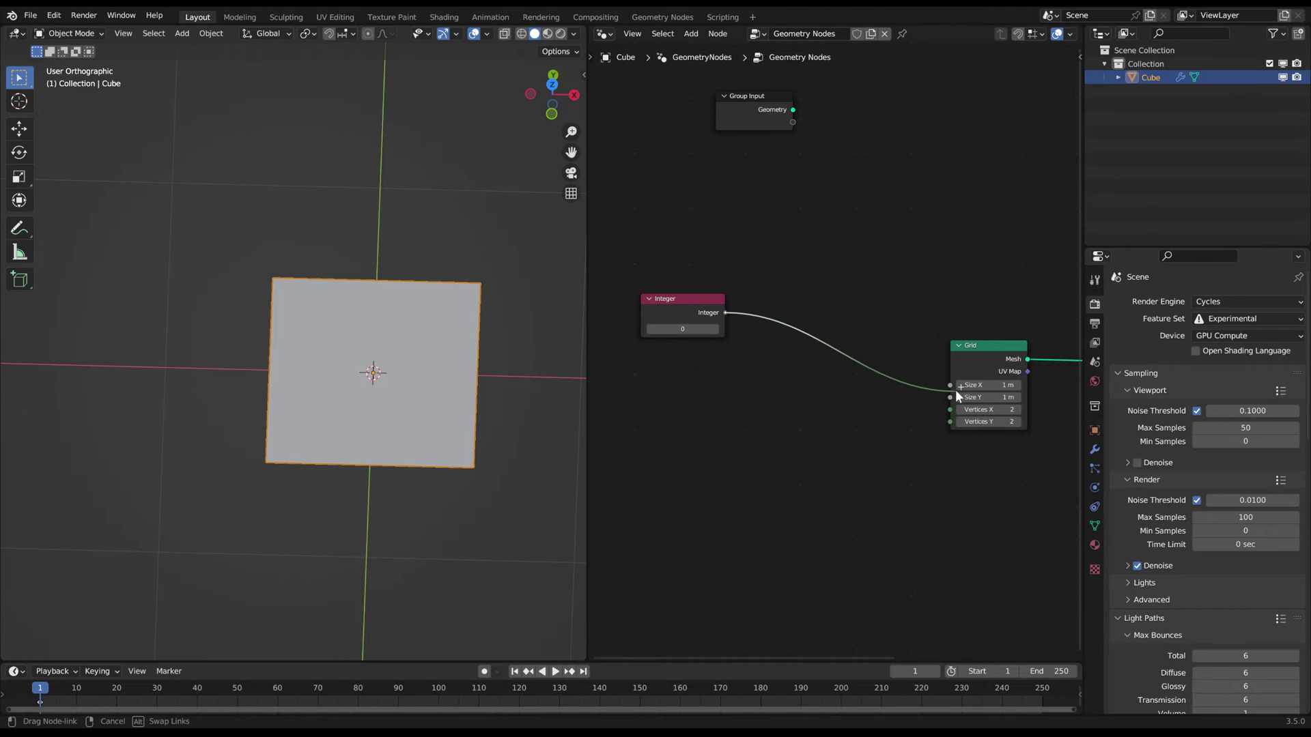
drag(724, 318, 709, 317)
- Test larger Integer values on the grid's X size and leave the Integer at 1
click(698, 327)
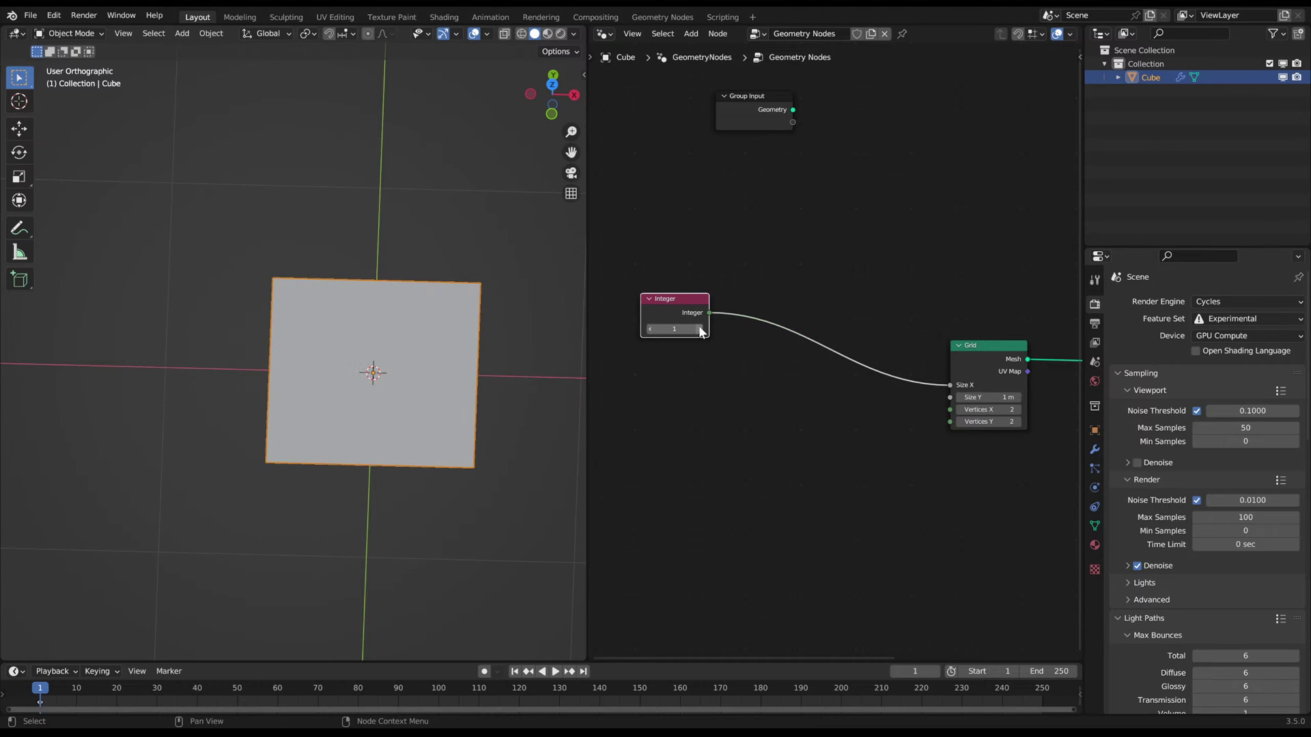
click(698, 327)
scroll(533, 333, down, 2)
click(697, 329)
click(697, 330)
click(648, 330)
click(647, 330)
click(646, 330)
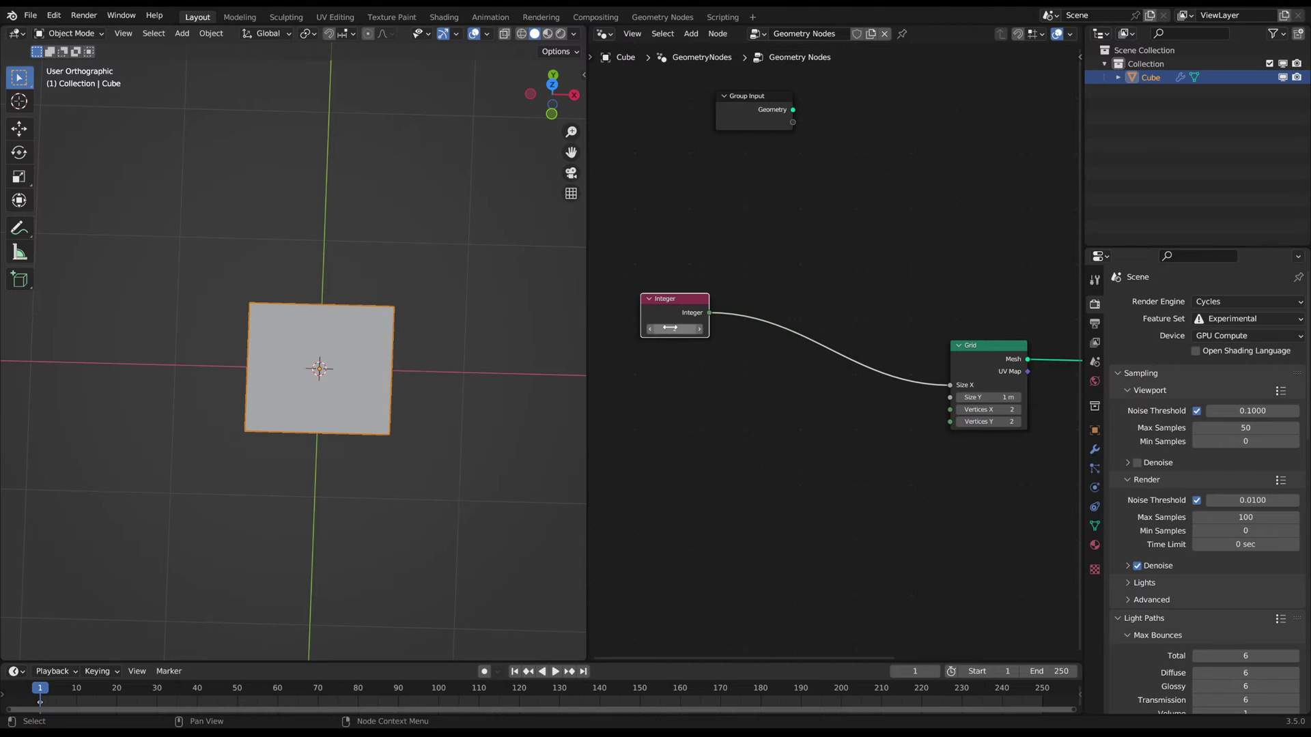
- Insert an Add math node on the link between the Integer and the Grid's Size X, with its second value set to 1
middle_drag(796, 412, 761, 385)
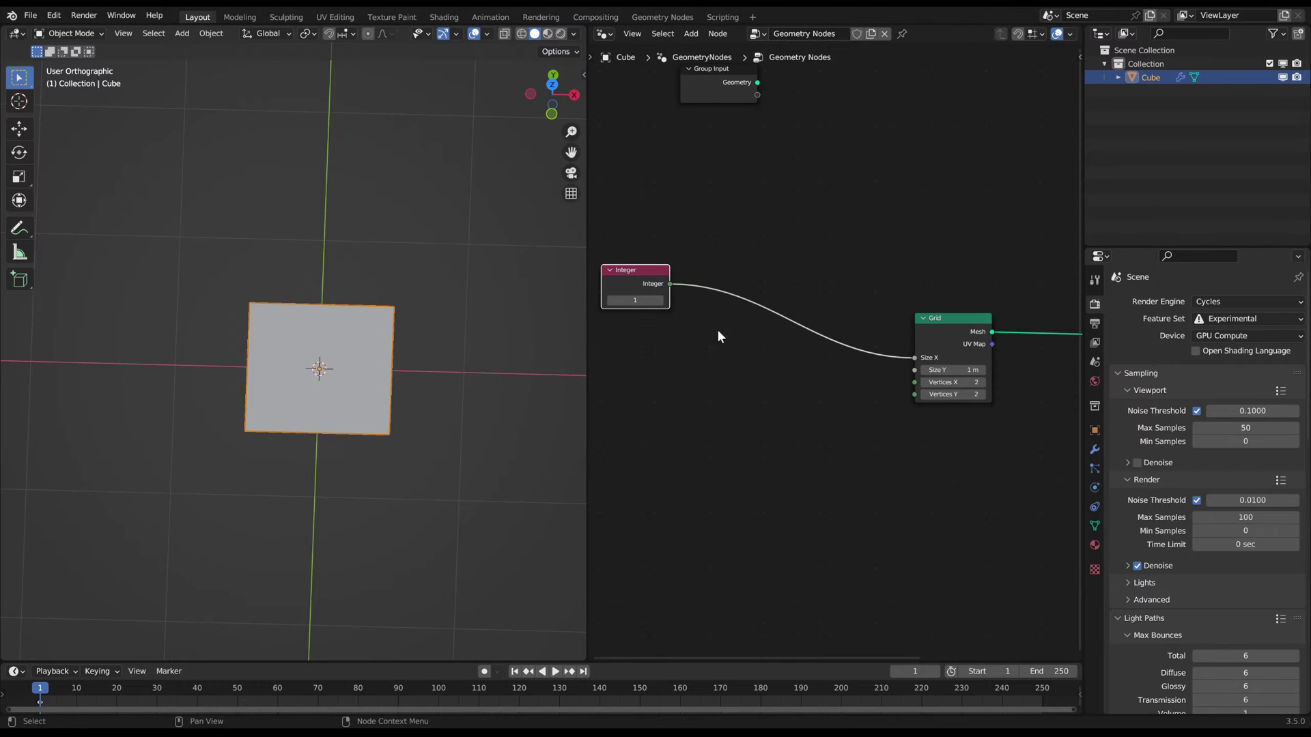
key(shift+a)
text(add)
key(Return)
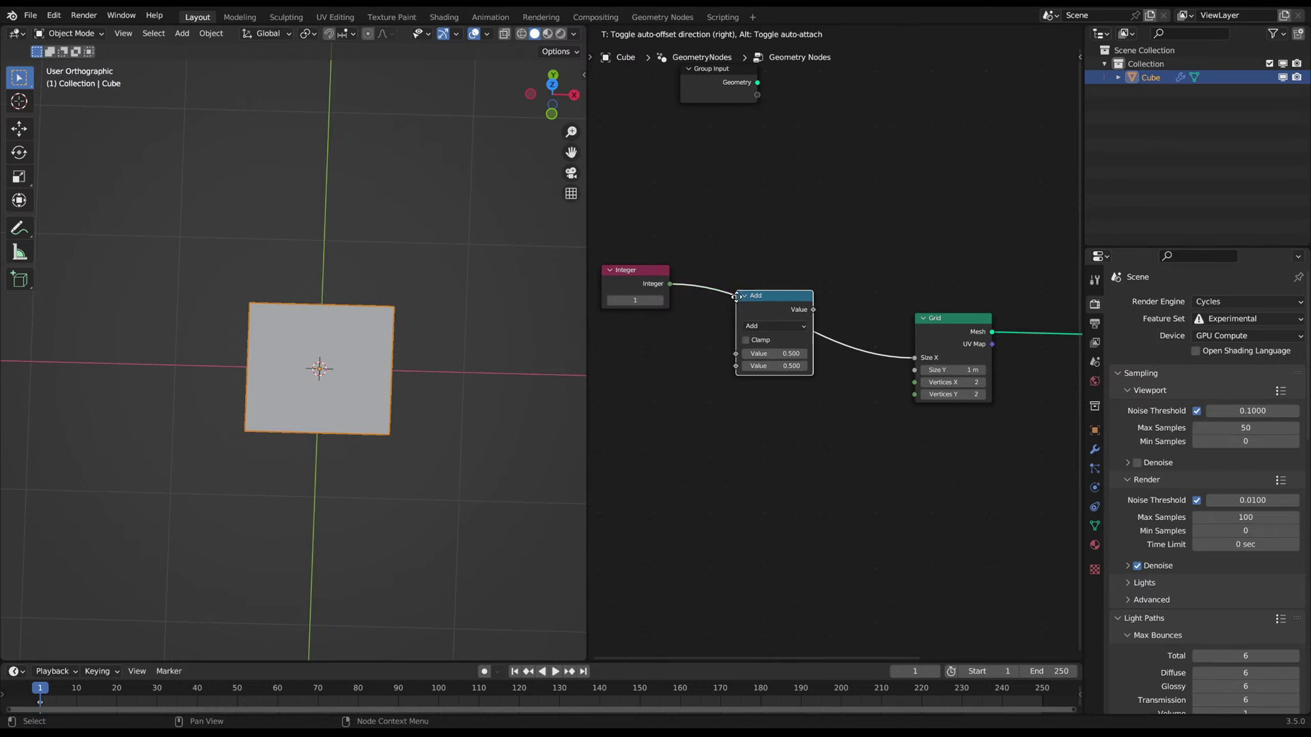
click(737, 297)
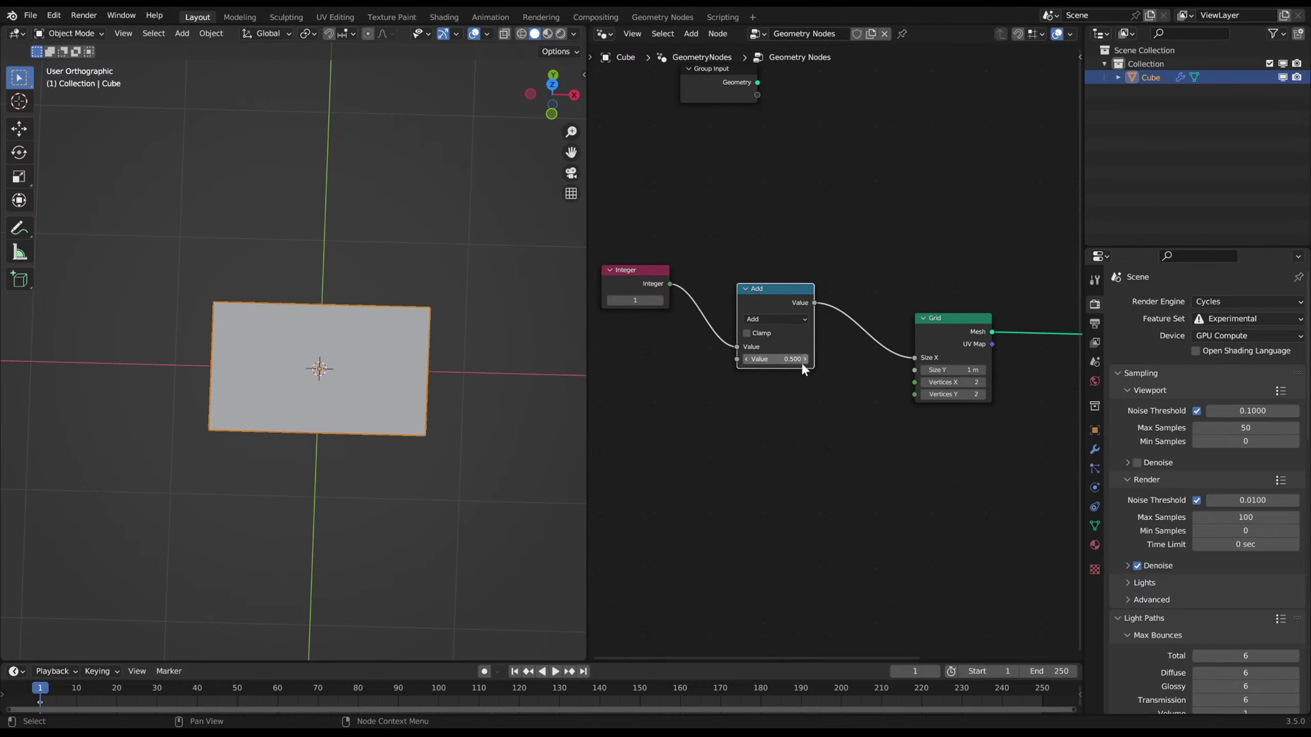
drag(805, 362, 847, 399)
scroll(846, 399, up, 1)
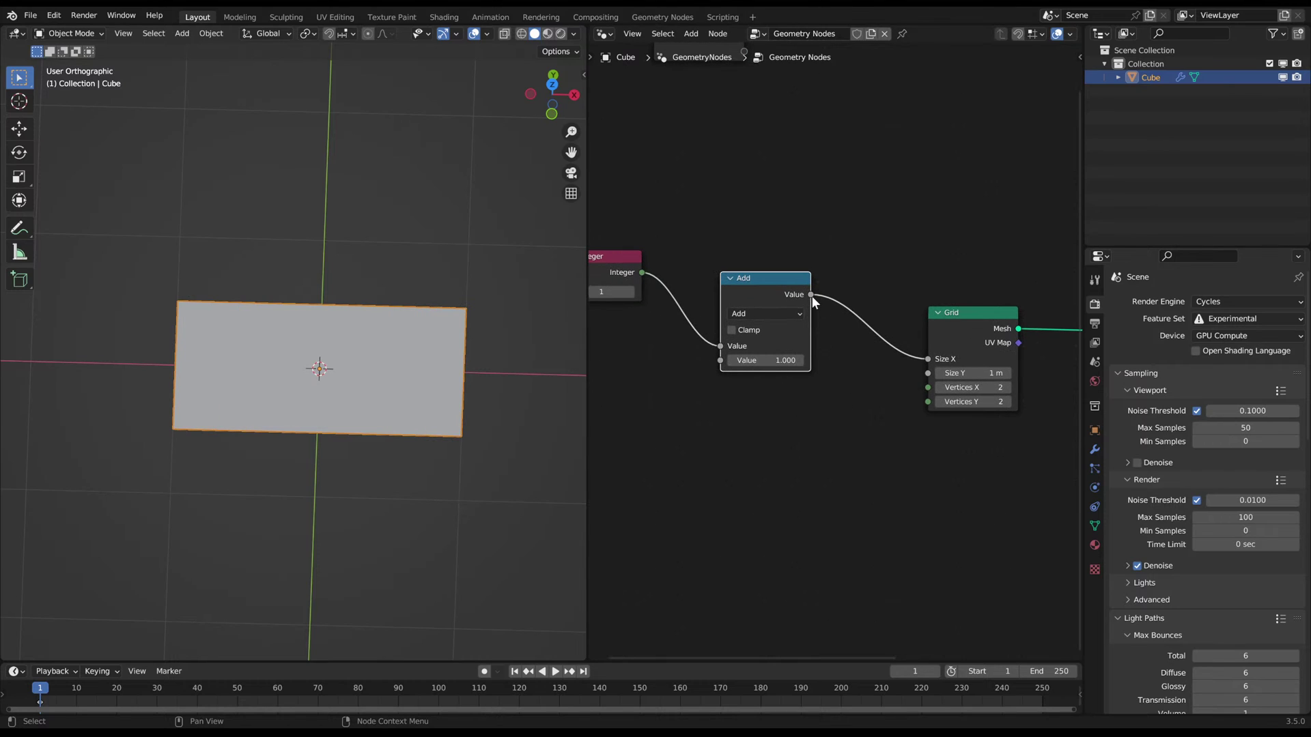
- Disconnect Add from the Grid's Size X, then connect the Integer directly to Size X and the Add output to Vertices X
ctrl+right_drag(888, 301, 834, 339)
drag(779, 280, 781, 324)
drag(641, 272, 927, 359)
drag(806, 342, 928, 387)
scroll(856, 384, up, 1)
middle_drag(846, 415, 859, 382)
scroll(797, 341, up, 1)
middle_drag(774, 294, 809, 300)
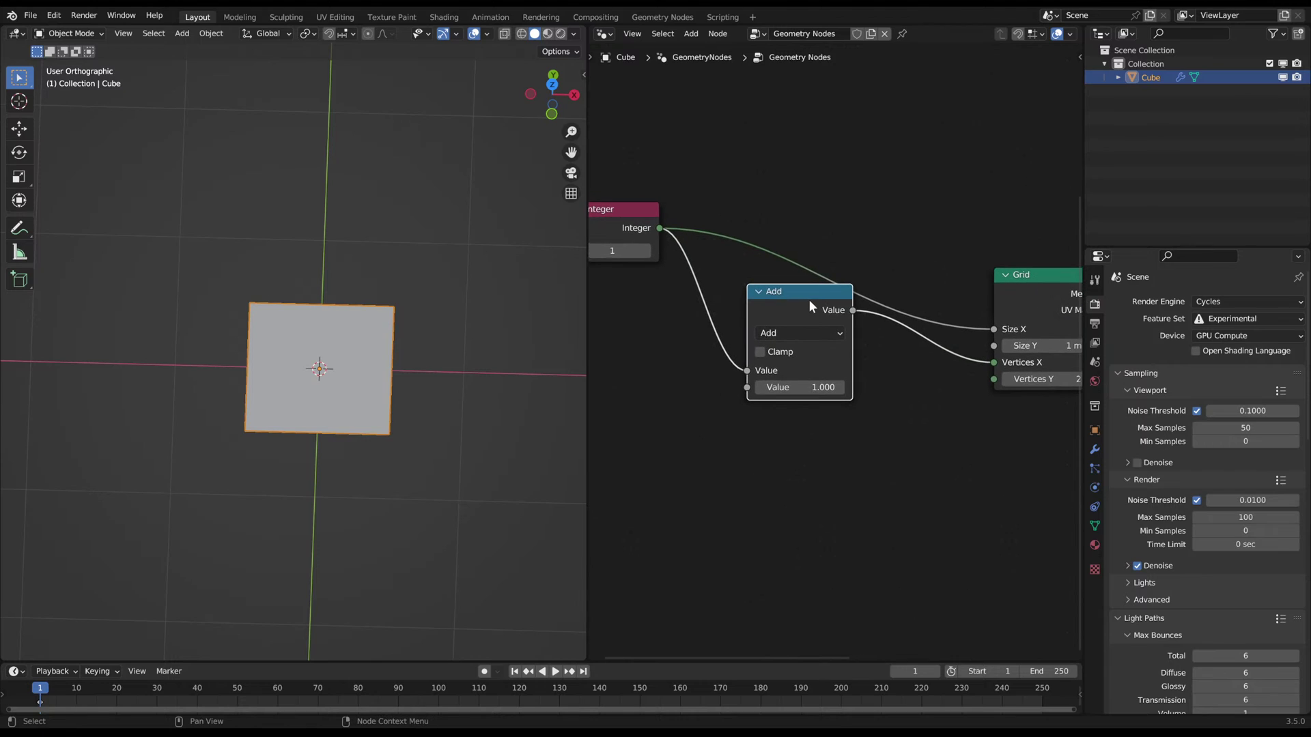
scroll(805, 308, down, 3)
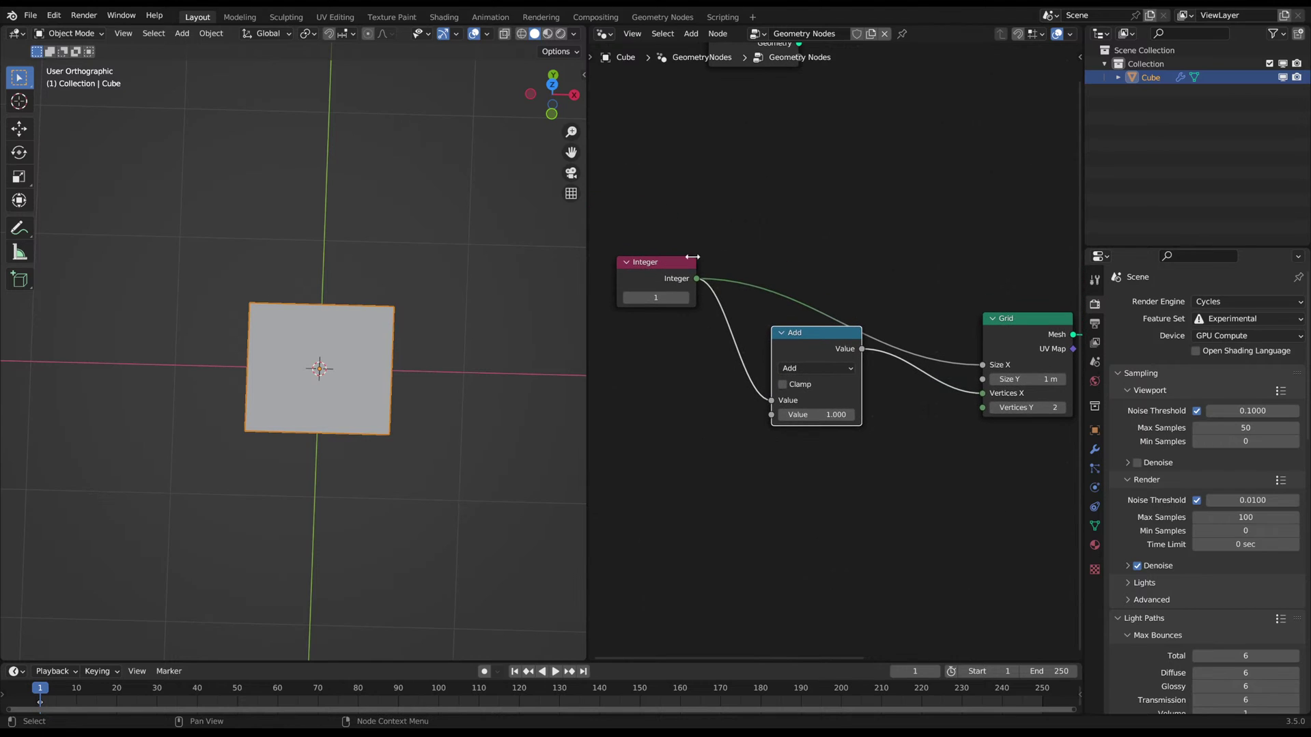
- Move the Integer node closer to the Grid, above the Add node, and set its value to 4
drag(689, 258, 734, 212)
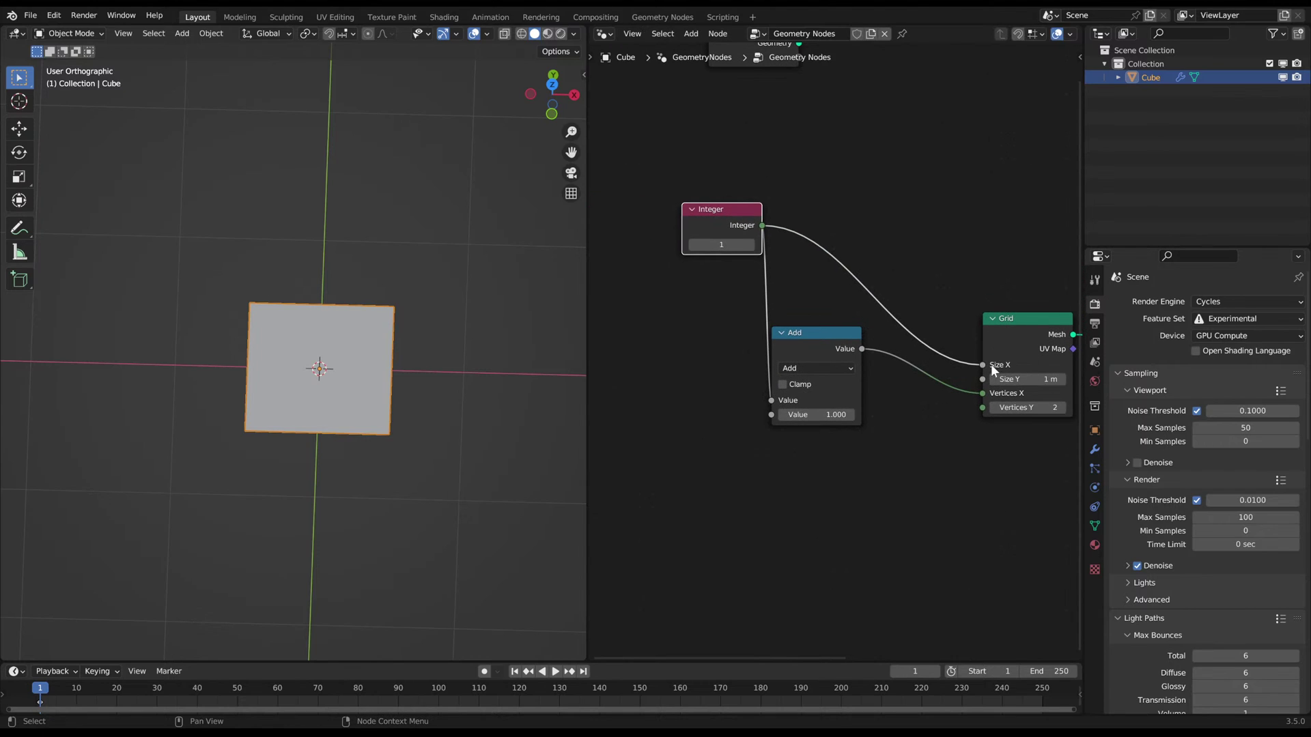
shift+middle_drag(936, 406, 918, 405)
click(486, 32)
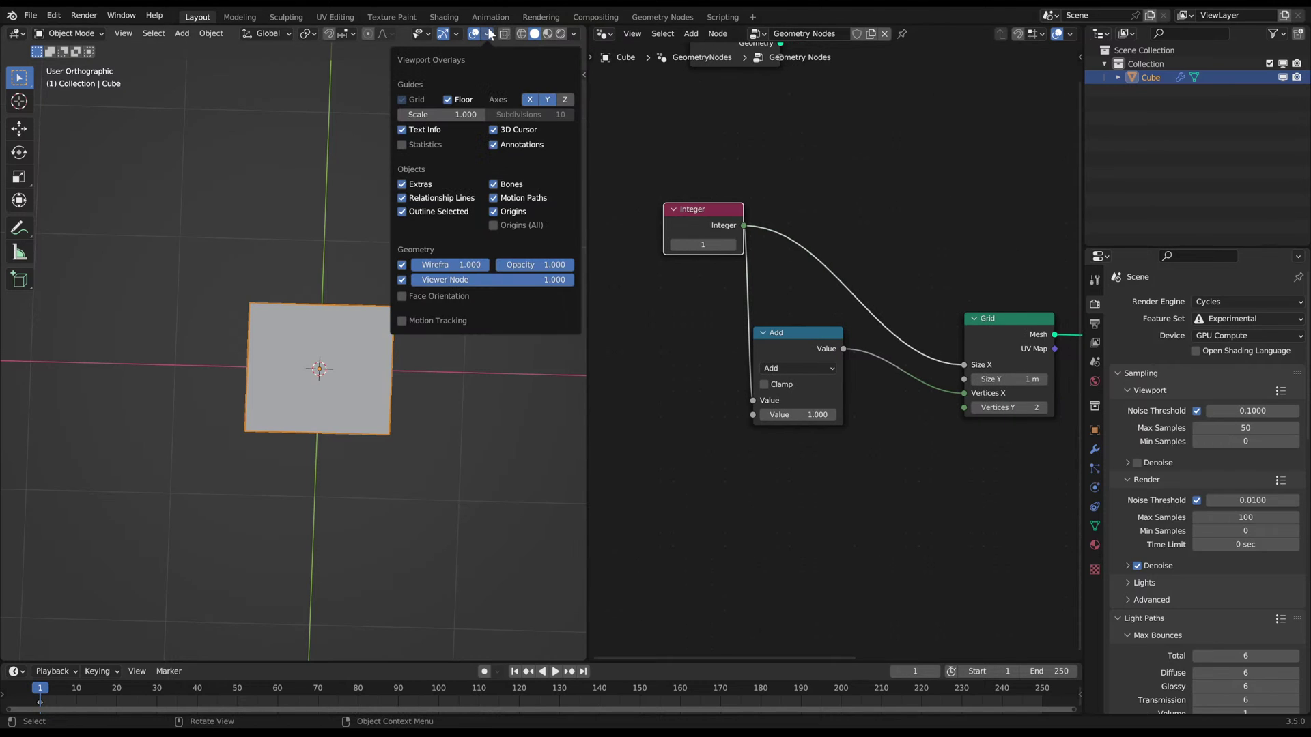
click(731, 245)
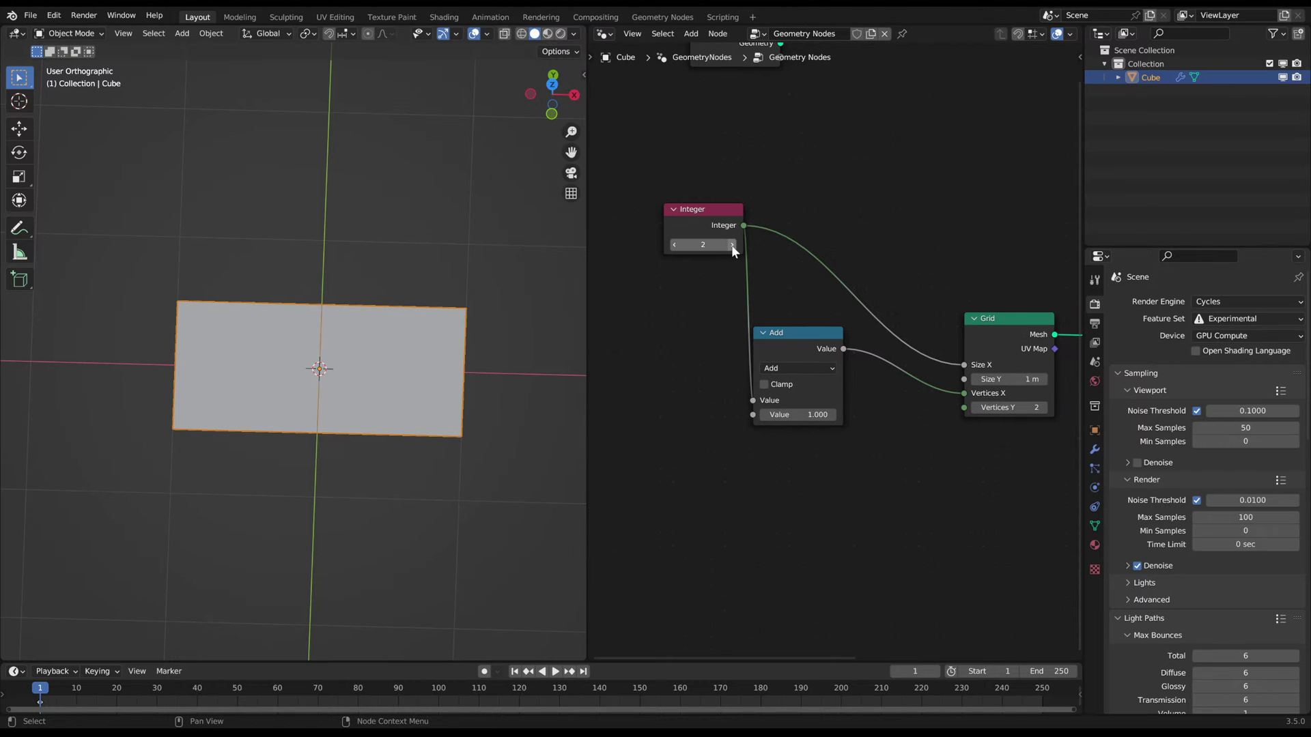
click(731, 245)
click(731, 244)
shift+middle_drag(419, 311, 412, 297)
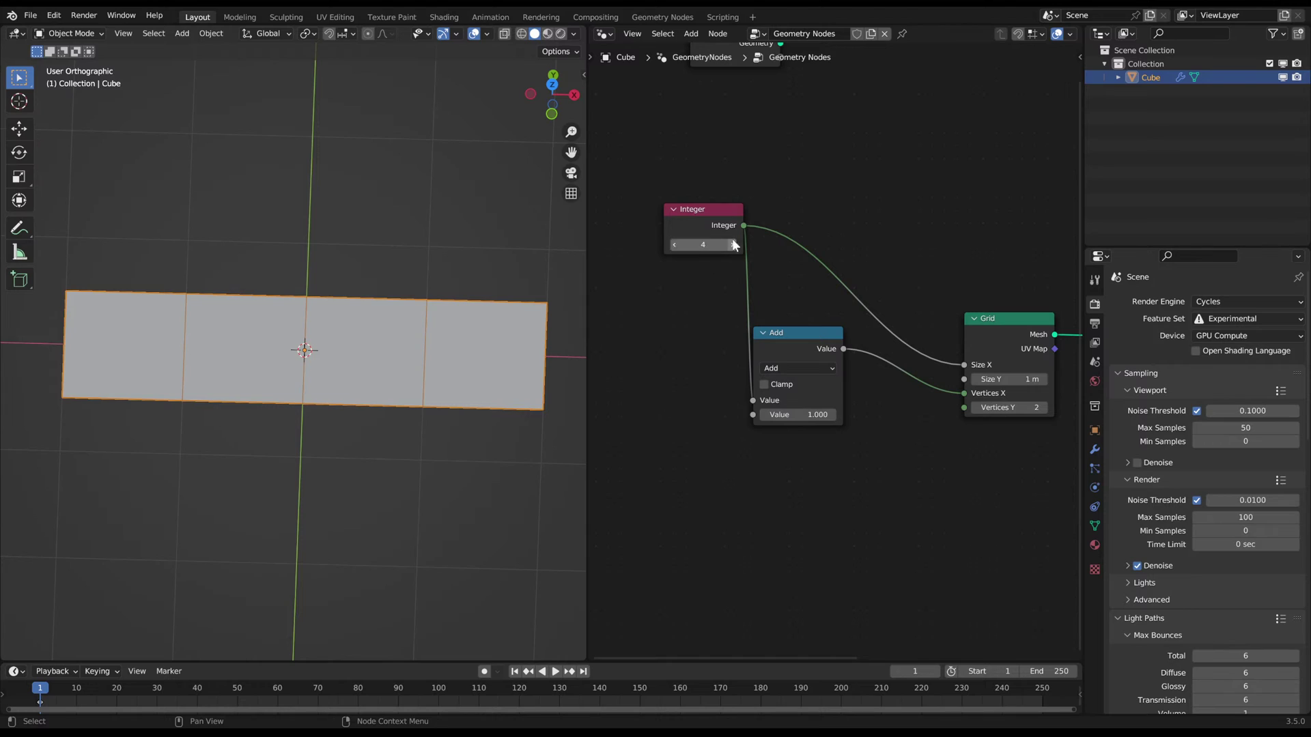
- Annotate the 3D view with bracket lines marking the four segments along the grid's lower edge
key(d)
drag(64, 395, 65, 431)
mouse_move(61, 415)
mouse_down()
mouse_move(167, 412)
mouse_move(178, 428)
mouse_up()
drag(192, 414, 320, 411)
mouse_move(320, 390)
mouse_down()
mouse_move(312, 430)
mouse_move(411, 414)
mouse_move(415, 438)
mouse_up()
mouse_move(428, 413)
mouse_down()
mouse_move(527, 412)
mouse_move(537, 447)
mouse_up()
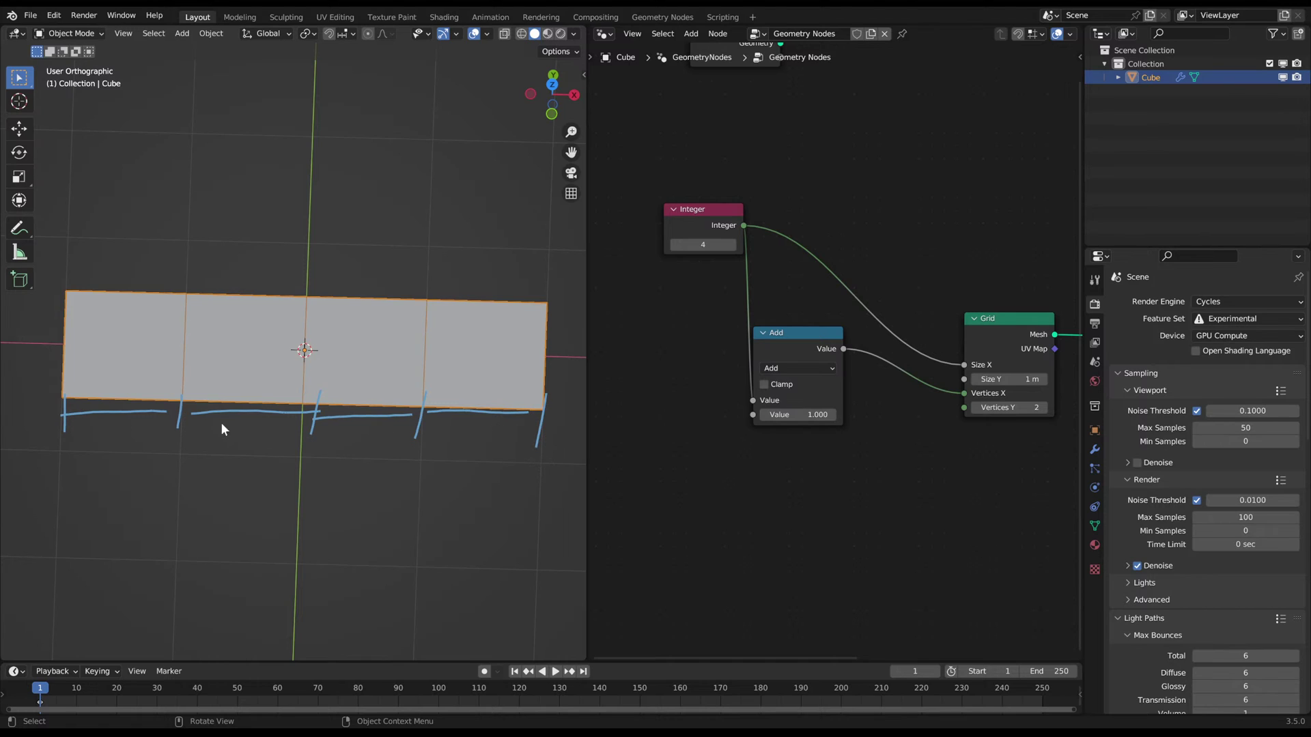
- Number the vertices along the grid's upper edge 1 to 5, circle each one, and erase all the annotations
drag(51, 280, 66, 284)
drag(189, 252, 193, 272)
drag(295, 254, 305, 256)
drag(438, 264, 450, 279)
drag(445, 270, 443, 292)
mouse_move(546, 266)
mouse_down()
mouse_move(531, 278)
mouse_move(563, 263)
mouse_up()
drag(68, 274, 83, 300)
drag(184, 295, 196, 289)
drag(305, 294, 300, 295)
drag(428, 296, 424, 298)
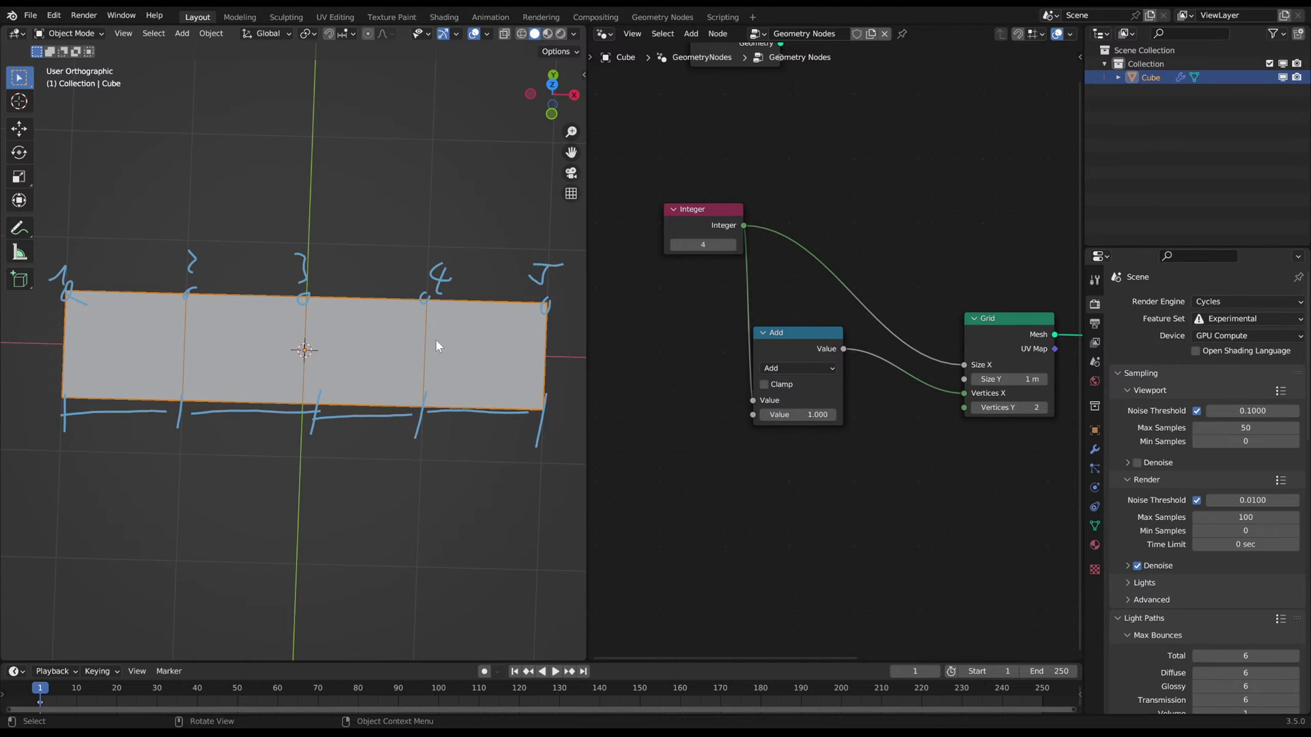
scroll(436, 340, down, 2)
mouse_move(471, 355)
right_down()
mouse_move(503, 366)
mouse_move(384, 439)
right_up()
- Reposition the Add node slightly and move the Integer node further to its upper left
drag(793, 339, 807, 332)
scroll(758, 338, down, 1)
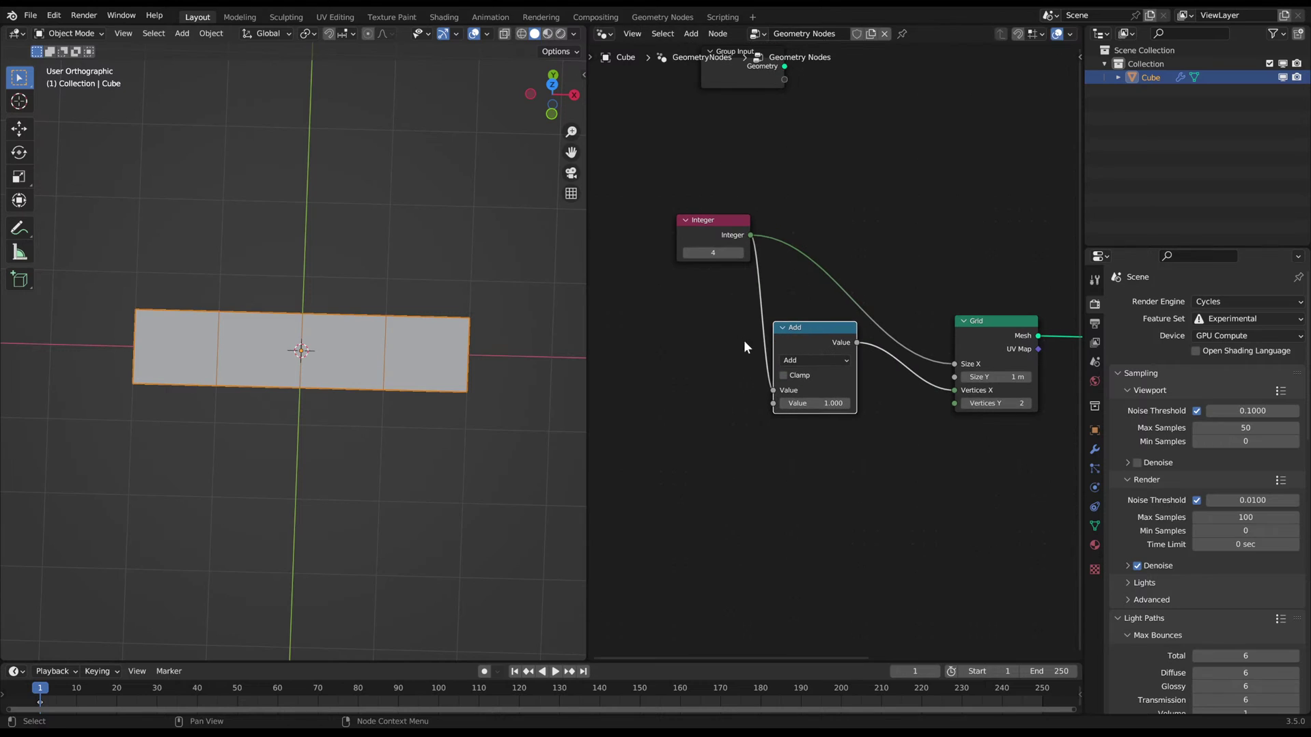
drag(698, 193, 763, 240)
key(g)
click(714, 248)
middle_drag(714, 252, 697, 177)
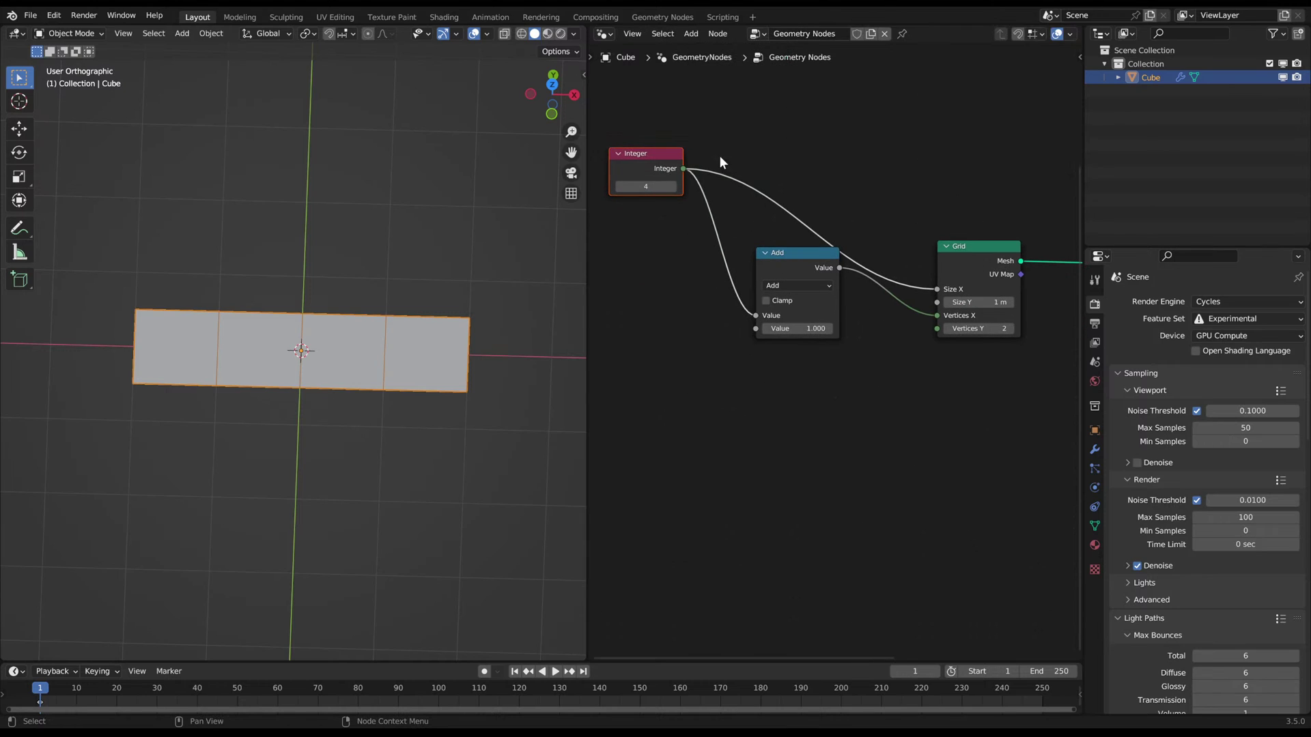
key(g)
click(688, 178)
- Set the Integer to 8 and nudge the Integer and Add nodes into a cleaner arrangement
click(690, 178)
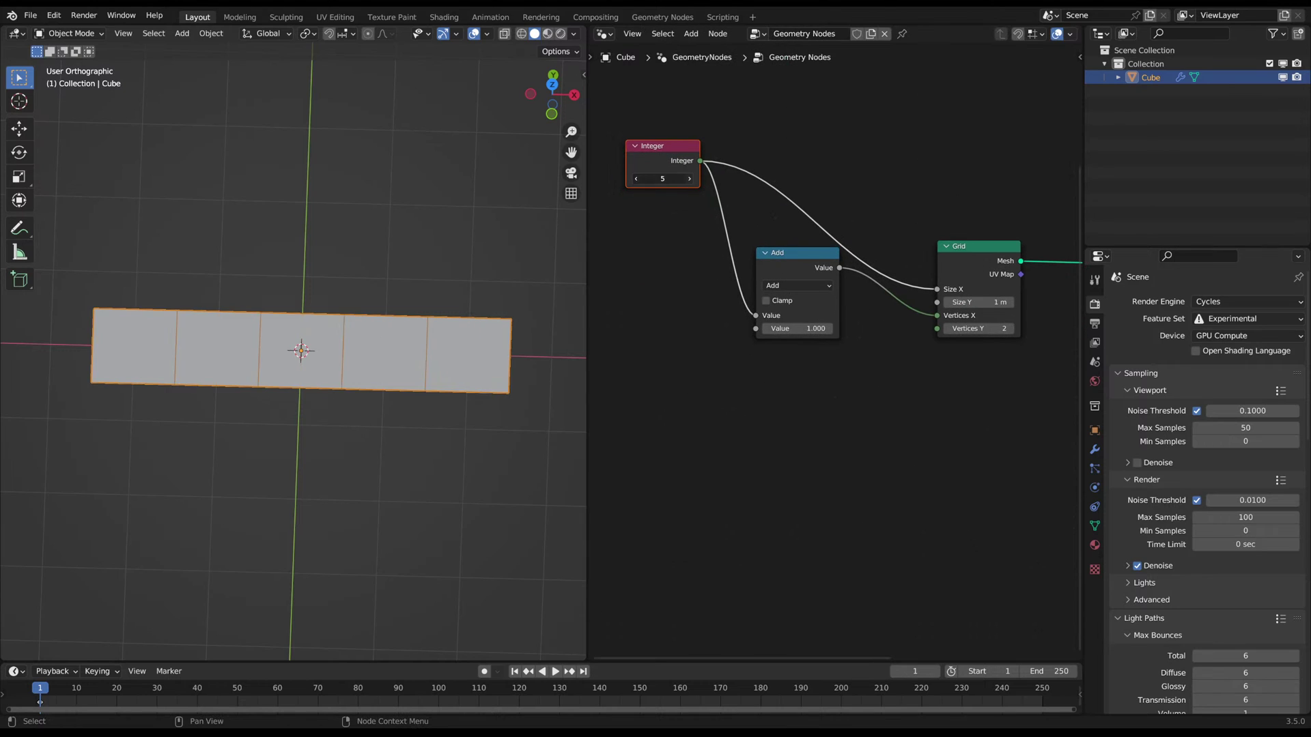
click(689, 179)
click(689, 178)
click(689, 178)
scroll(317, 288, down, 4)
scroll(471, 256, up, 1)
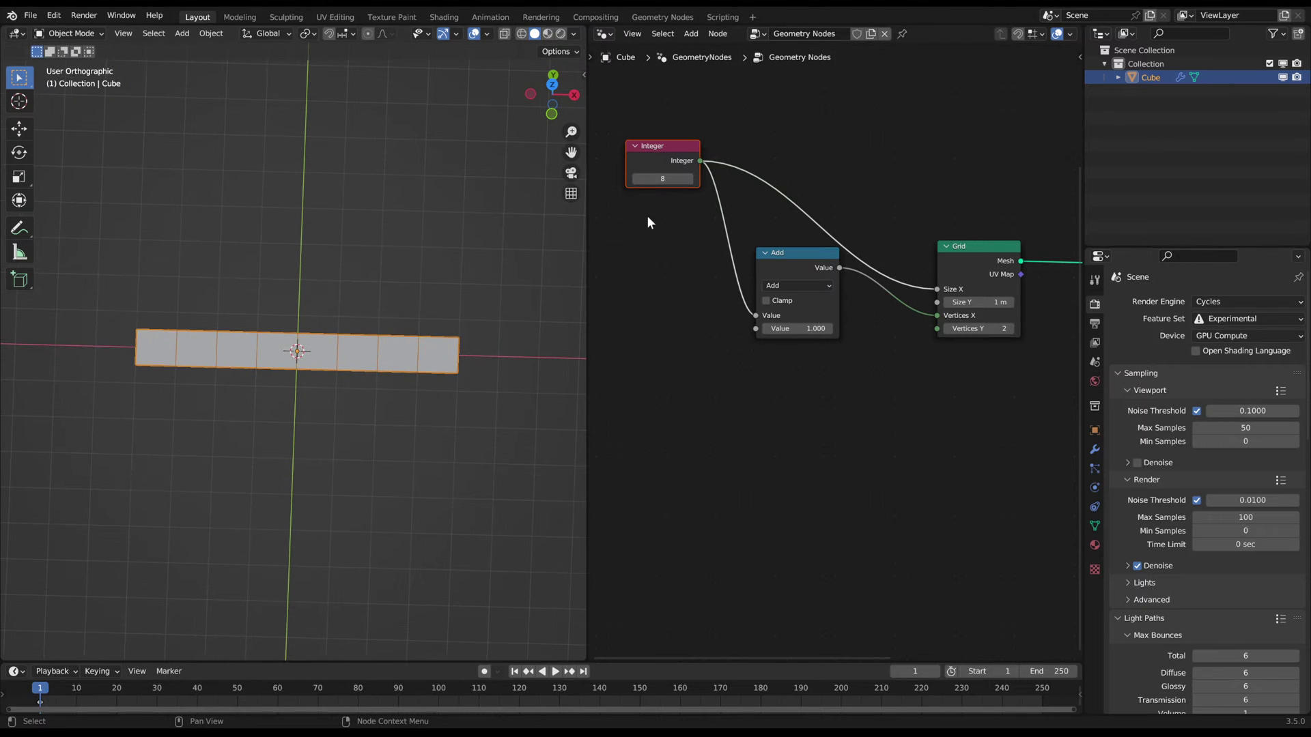
drag(682, 158, 695, 154)
drag(784, 252, 780, 250)
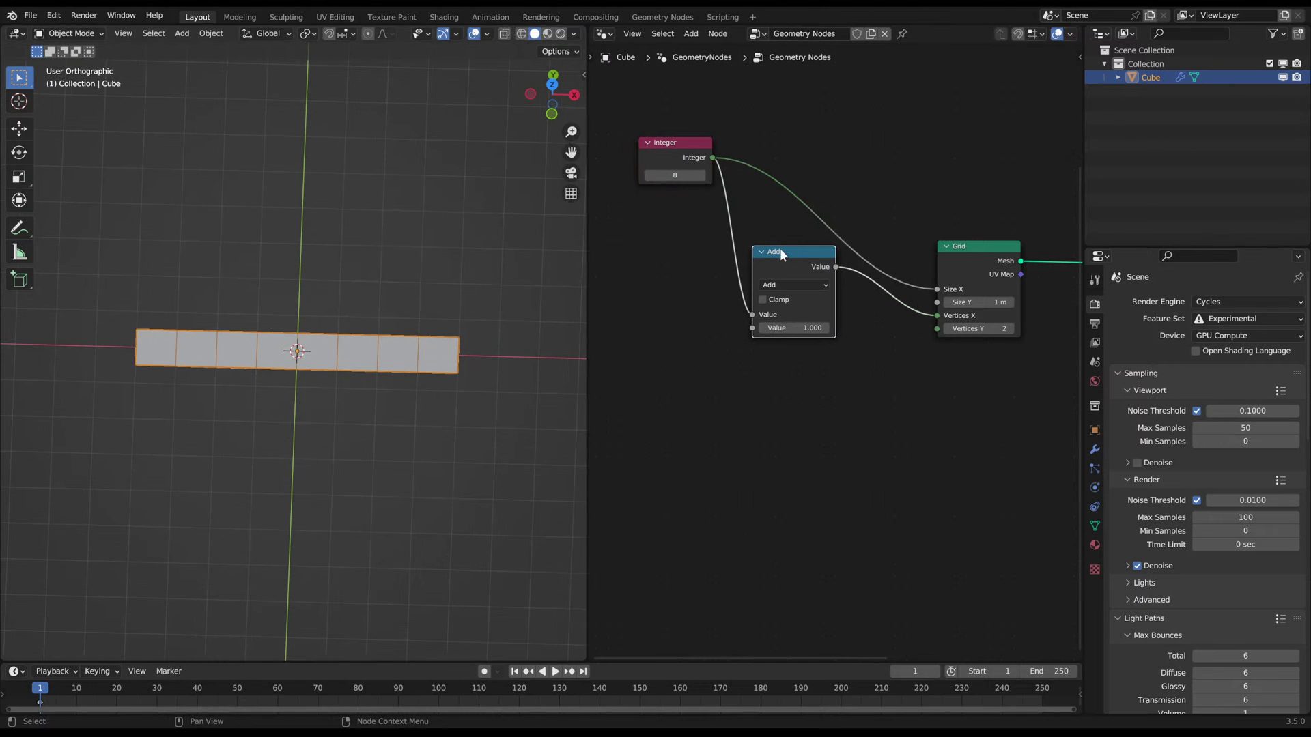
- Duplicate the Integer node, place the copy below the original, and lower the Add node beside it
click(706, 180)
key(shift+d)
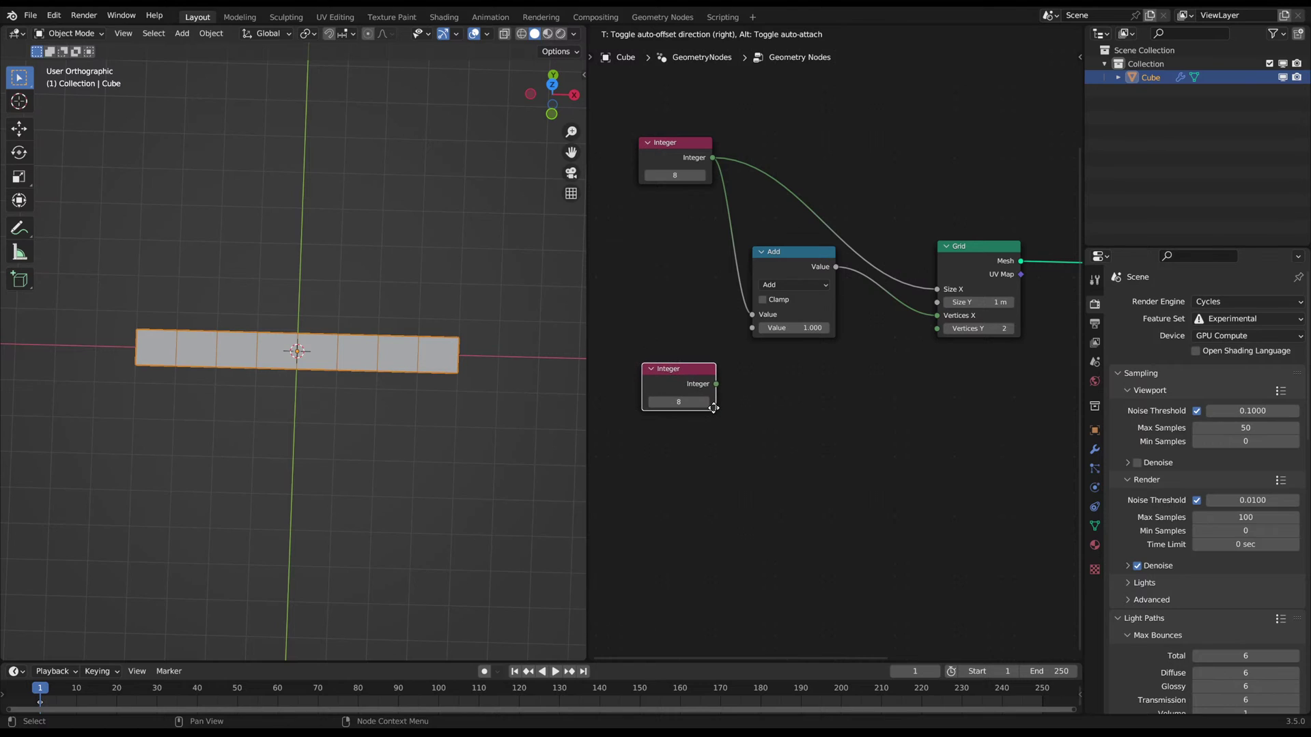
click(713, 408)
scroll(829, 278, up, 1)
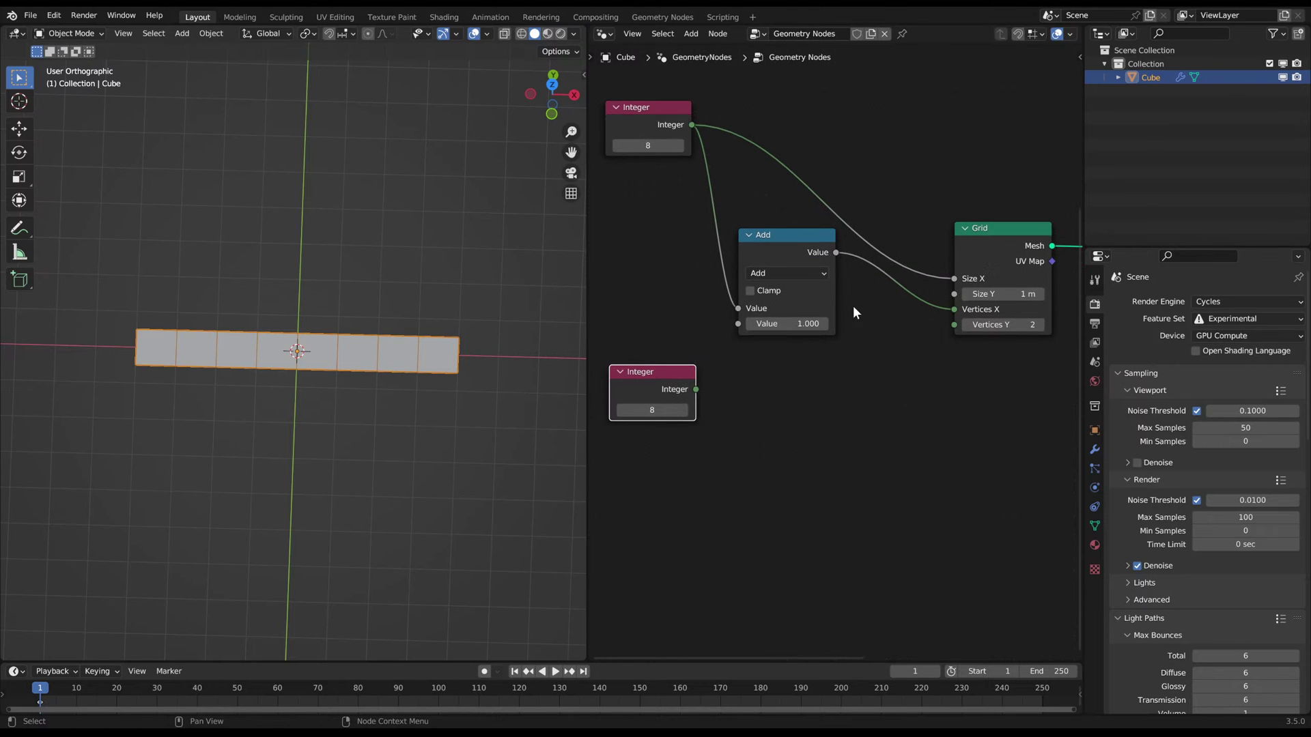
drag(797, 255, 804, 268)
drag(691, 396, 683, 300)
drag(780, 255, 780, 299)
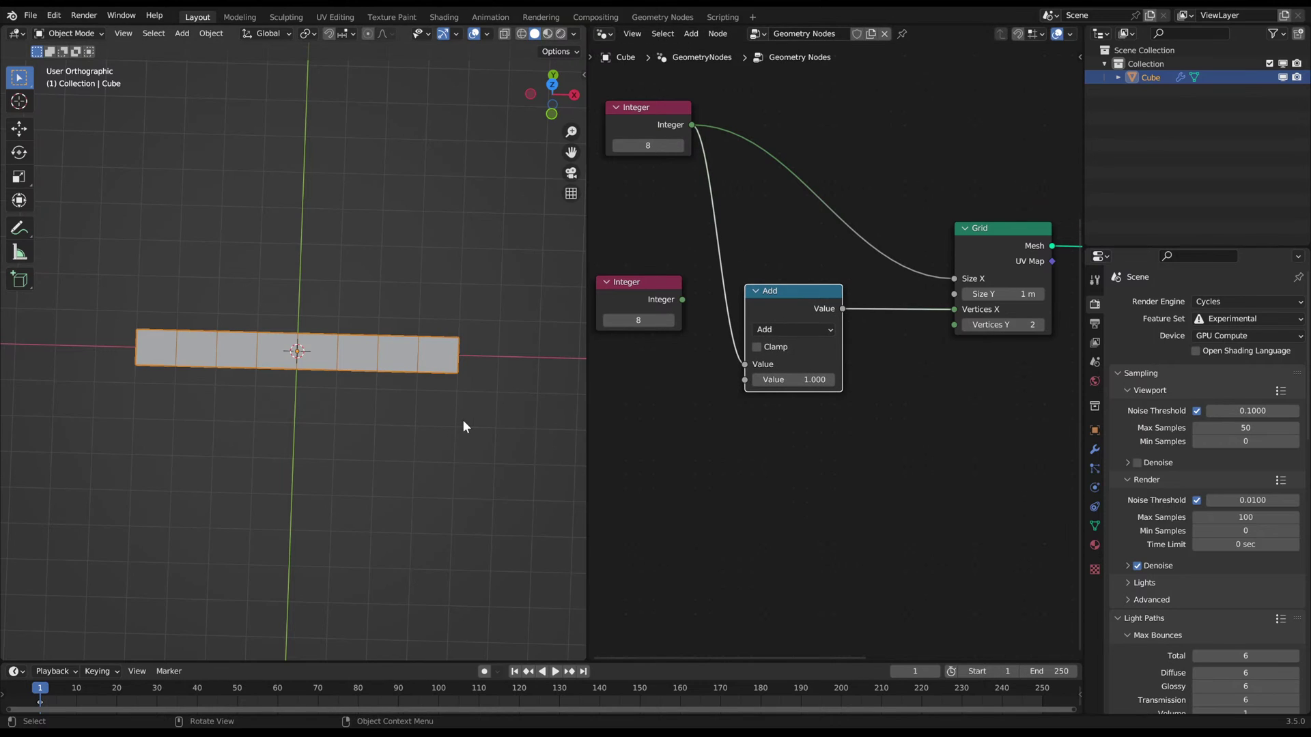
- Duplicate the Add node and wire the second Integer to Size Y and to the copy, with the copy's output feeding Vertices Y
drag(682, 299, 745, 502)
click(820, 312)
key(shift+d)
click(831, 464)
drag(843, 447, 954, 325)
drag(809, 295, 831, 302)
drag(667, 124, 652, 198)
drag(772, 301, 771, 303)
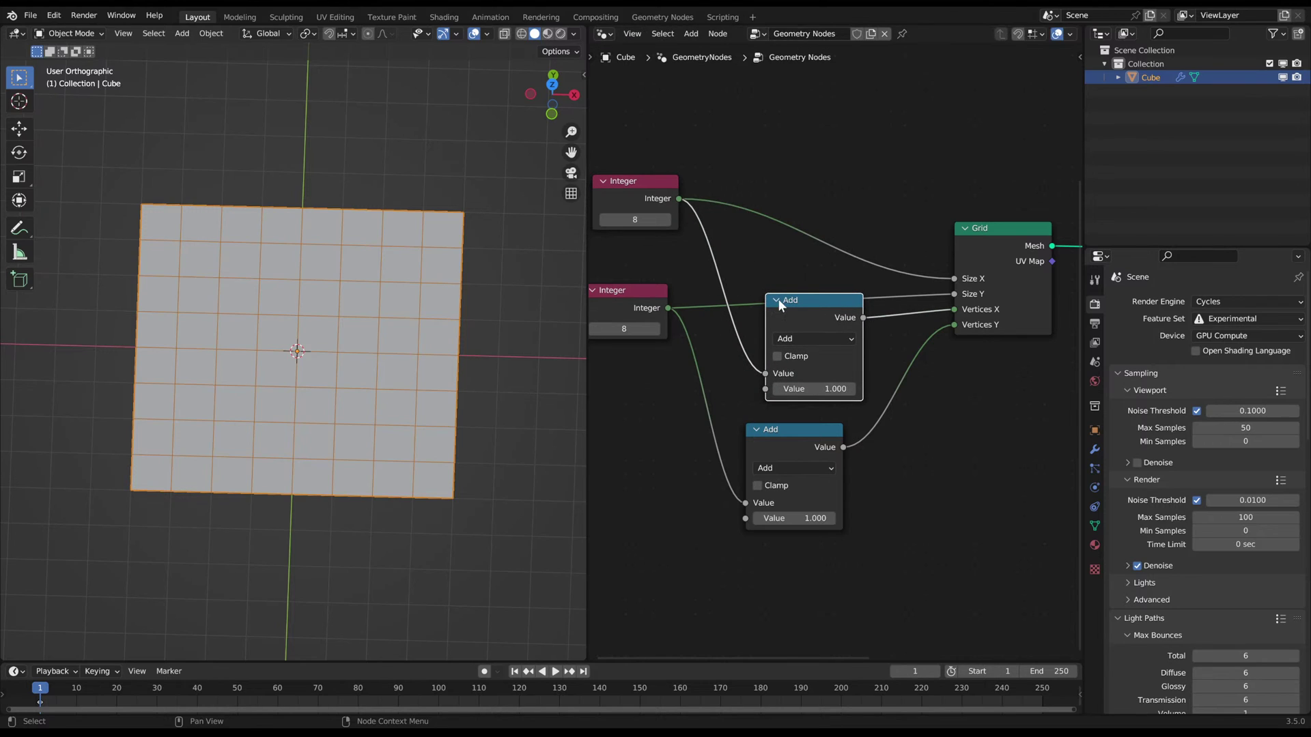
- Add a reroute point to the link between the first Integer and Size X and move it above the Grid's inputs
scroll(800, 323, down, 1)
middle_drag(800, 322, 838, 314)
drag(852, 300, 852, 301)
shift+right_drag(837, 190, 877, 265)
key(g)
click(1004, 198)
- Spread the Integer and Add nodes apart, with the X pair above and the Y pair below
drag(865, 298, 903, 193)
drag(699, 294, 709, 362)
drag(815, 425, 875, 413)
drag(709, 368, 741, 394)
drag(713, 190, 653, 197)
drag(868, 196, 826, 206)
- Shift the existing reroute and add a second one so the Size X link runs above the first Add node
drag(919, 152, 979, 186)
key(g)
click(798, 172)
shift+right_drag(808, 148, 828, 203)
key(g)
click(961, 195)
click(842, 216)
- Arrange the Integer and Add nodes into two tidy rows before the Grid, one for X and one for Y
drag(842, 216, 853, 213)
drag(655, 168, 677, 208)
key(g)
click(721, 210)
drag(740, 348, 781, 426)
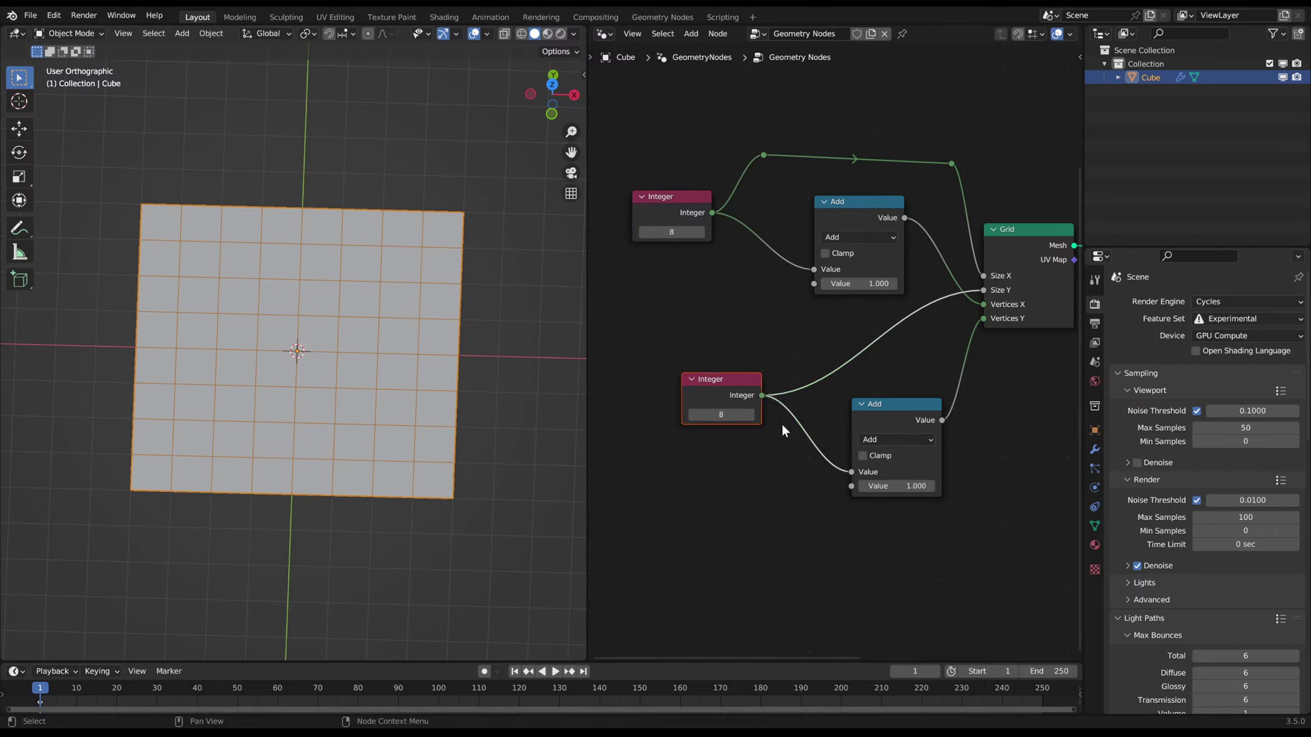
key(g)
click(766, 406)
drag(906, 418, 899, 400)
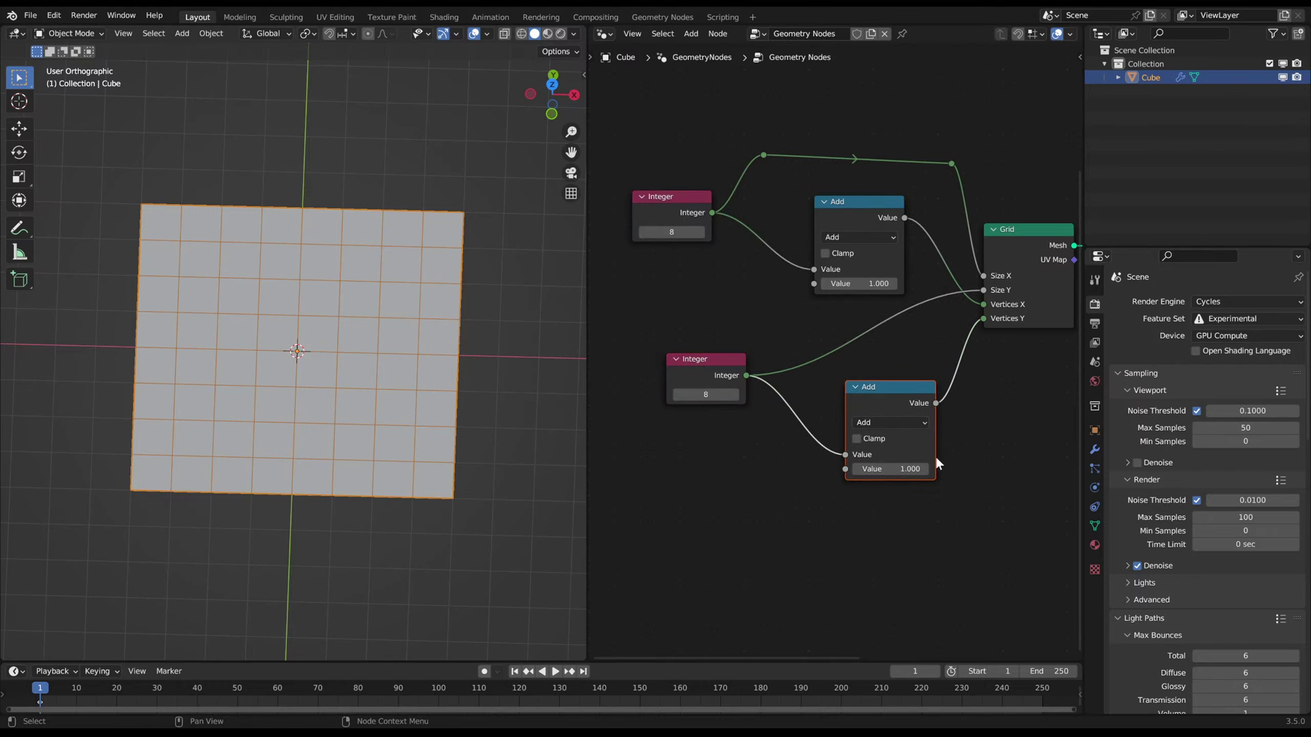
- Test different Integer values on the grid's dimensions, leaving the X Integer at 8 and the Y Integer at 5
drag(703, 233, 653, 235)
click(735, 395)
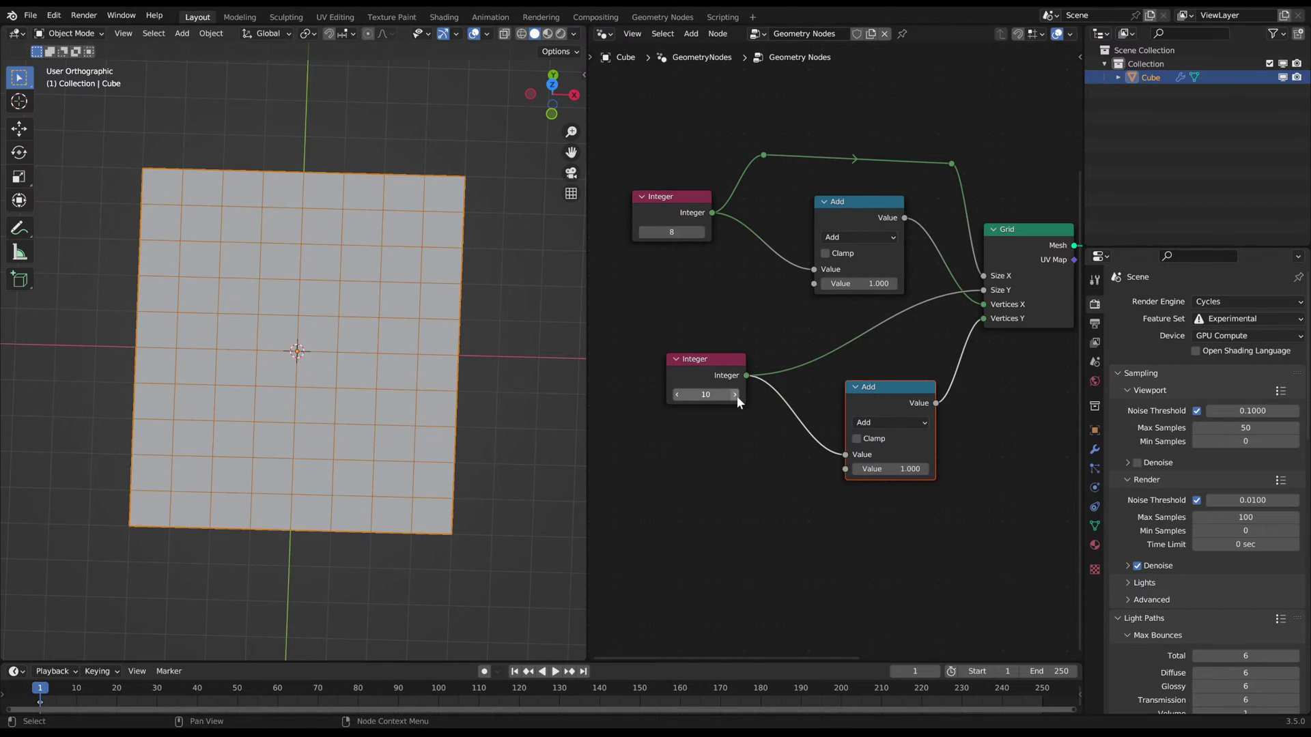
click(676, 395)
click(676, 394)
click(676, 395)
click(676, 395)
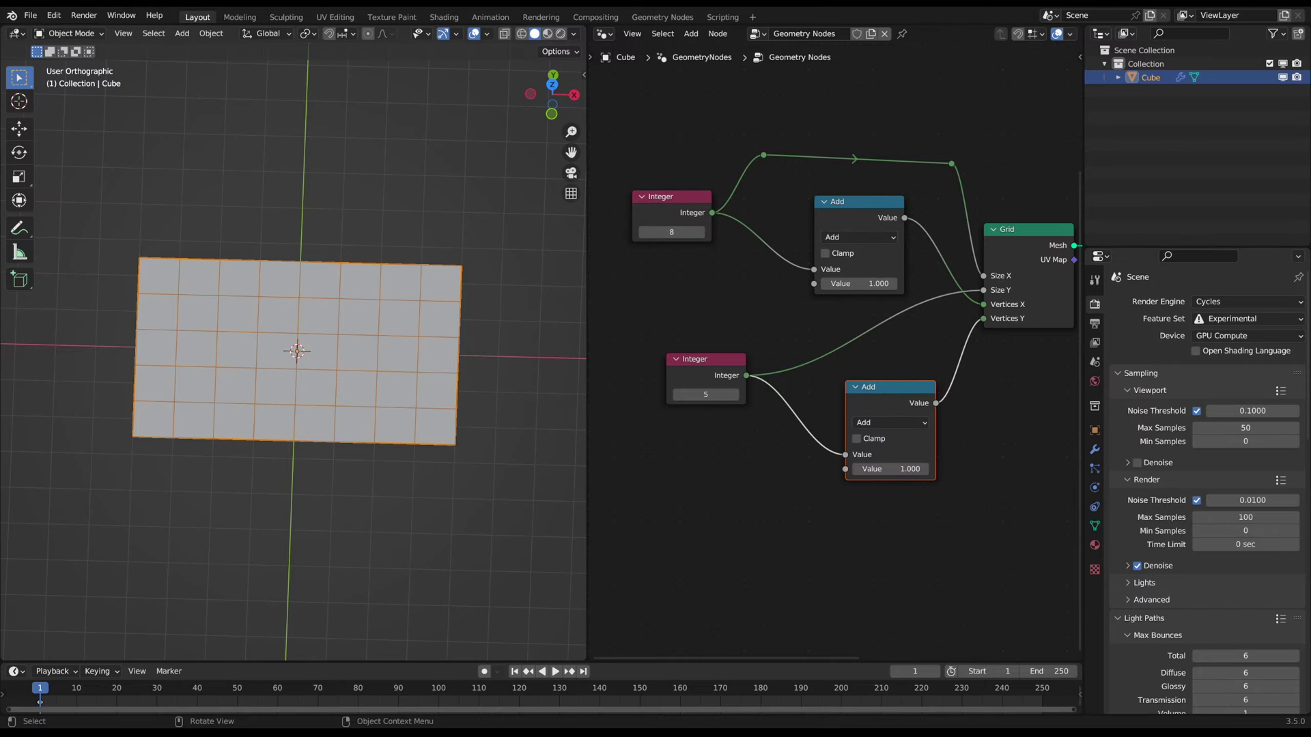
- Widen the node editor and move the Group Output node further from the Grid to make room
scroll(862, 314, down, 2)
drag(587, 273, 432, 266)
middle_drag(390, 258, 302, 294)
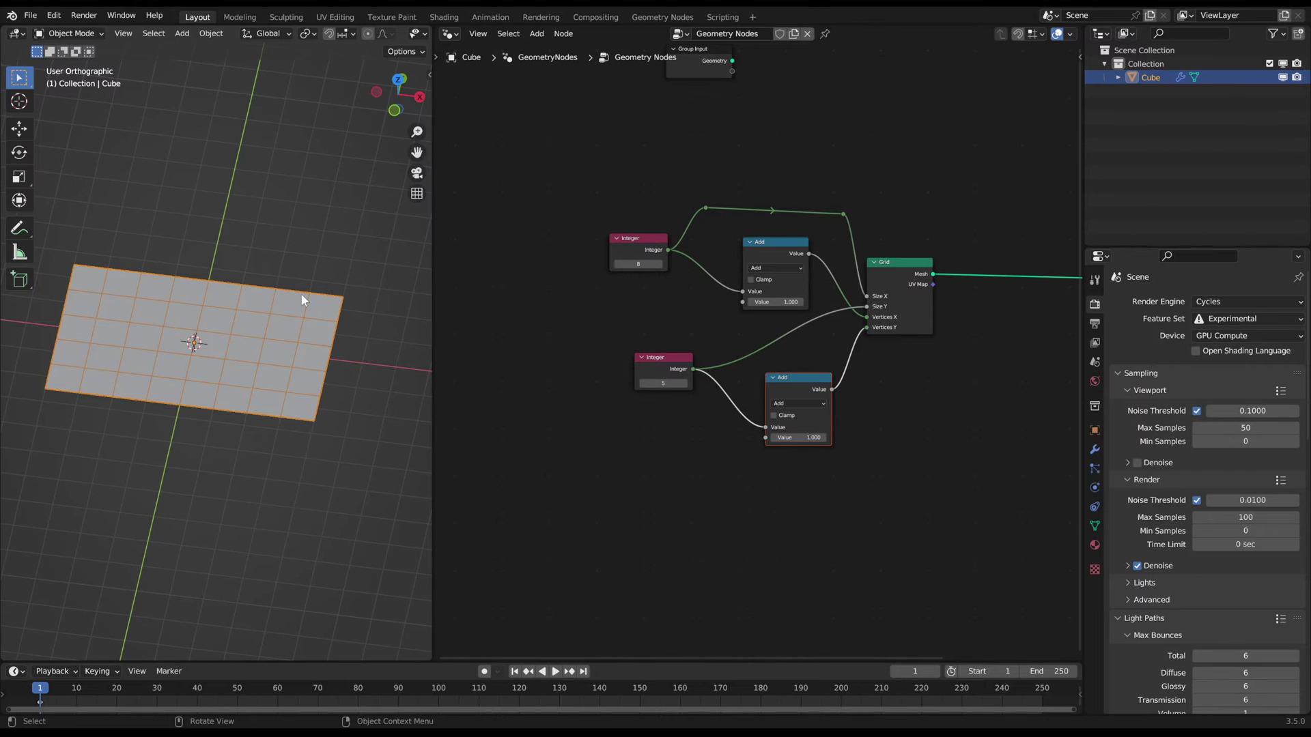
scroll(888, 310, down, 4)
middle_drag(990, 315, 624, 343)
drag(723, 316, 832, 303)
- Insert an Instance on Points node between the Grid's Mesh output and the Group Output
scroll(702, 335, up, 1)
key(shift+a)
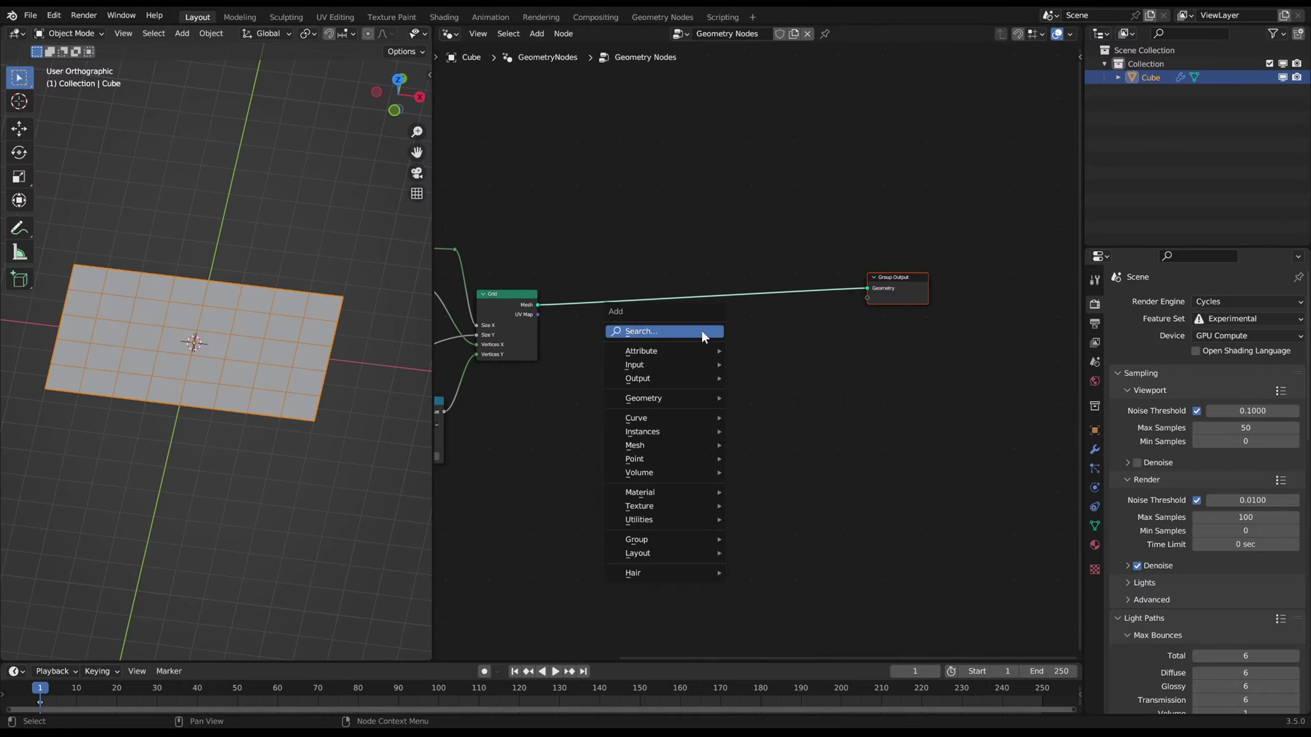
click(702, 329)
text(instance on)
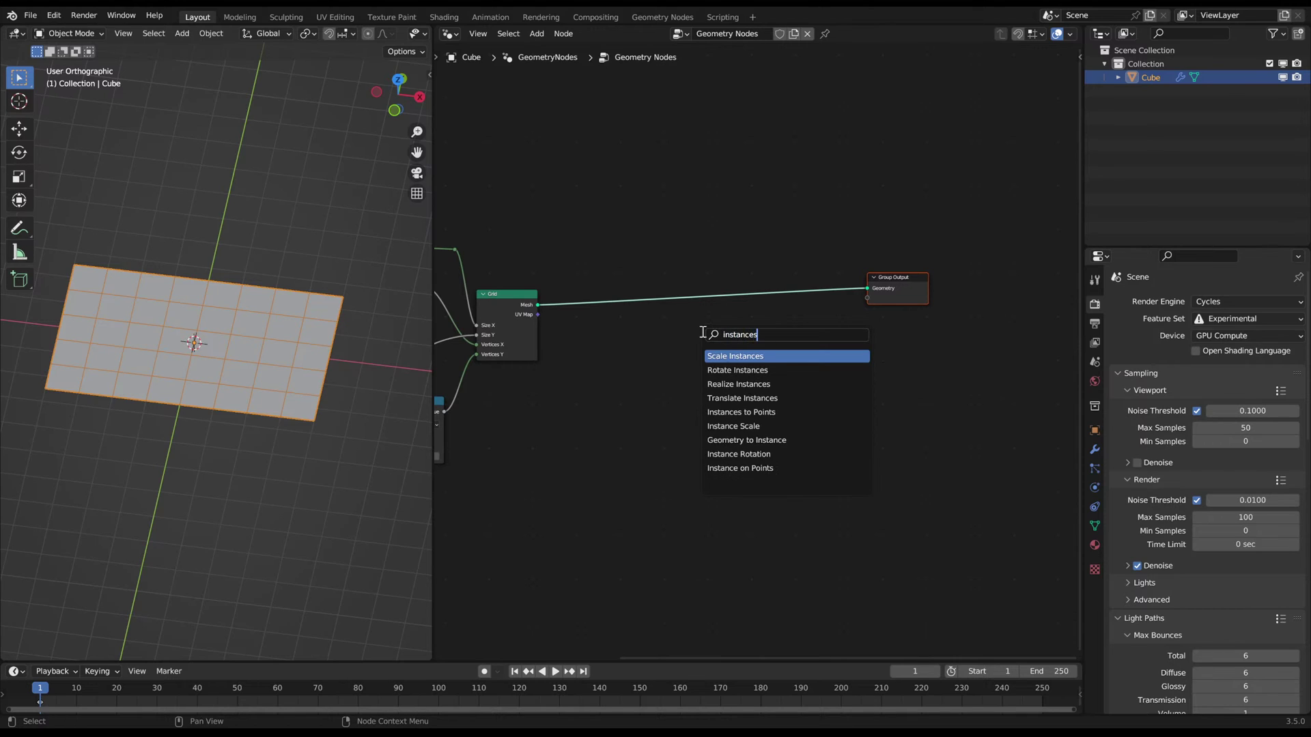
key(Return)
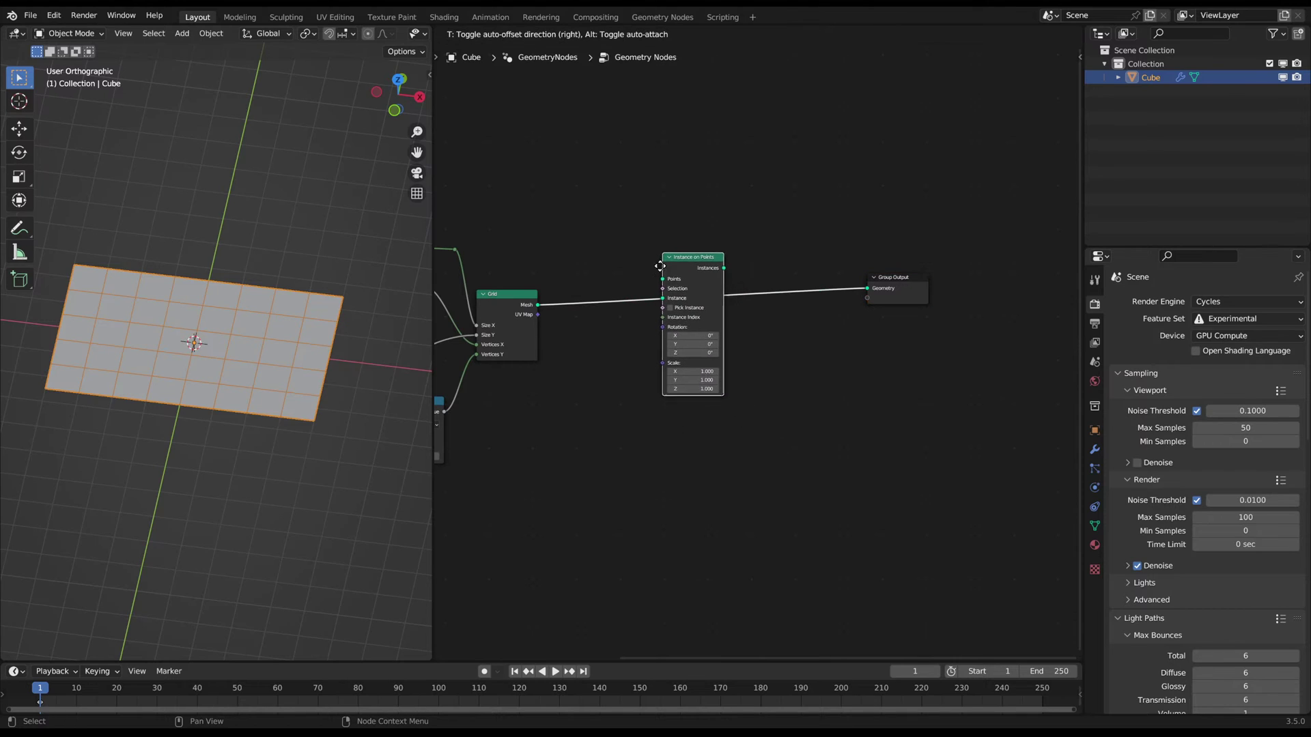
click(657, 260)
middle_drag(609, 340, 673, 331)
drag(776, 296, 809, 294)
- Add a second Grid node below the first and connect its Mesh output to the Instance input of Instance on Points
scroll(727, 334, up, 3)
key(shift+a)
click(670, 334)
text(grid)
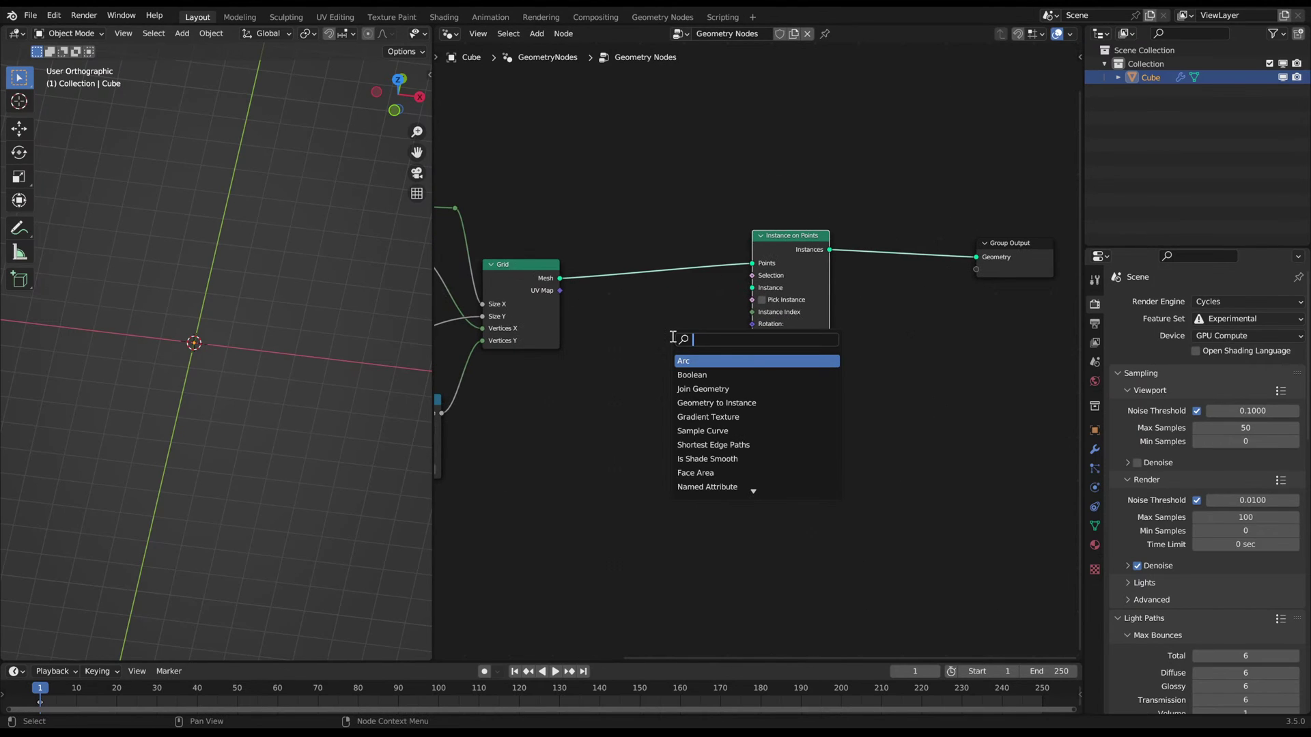
key(Return)
click(588, 364)
drag(667, 374, 751, 286)
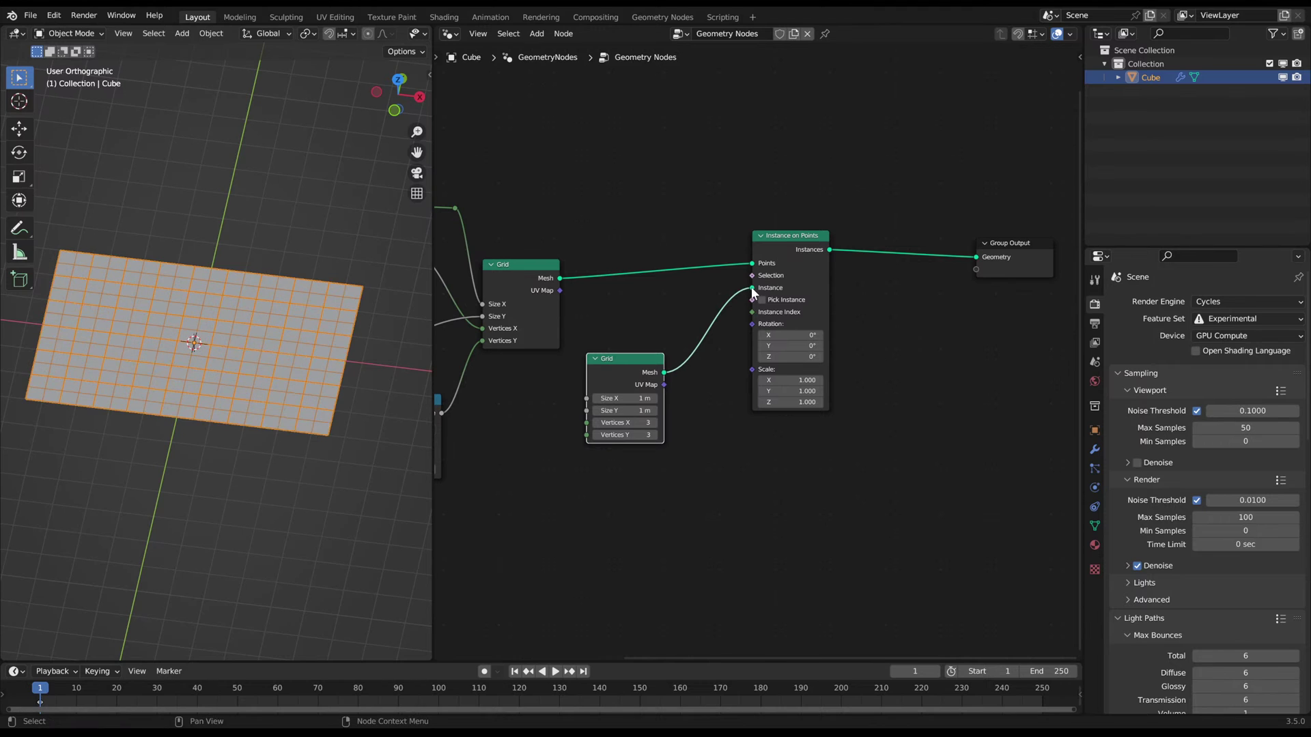
- Set the X rotation of the Instance on Points node to 90°
middle_drag(233, 372, 214, 314)
scroll(744, 322, up, 2)
click(763, 324)
text(90)
key(Return)
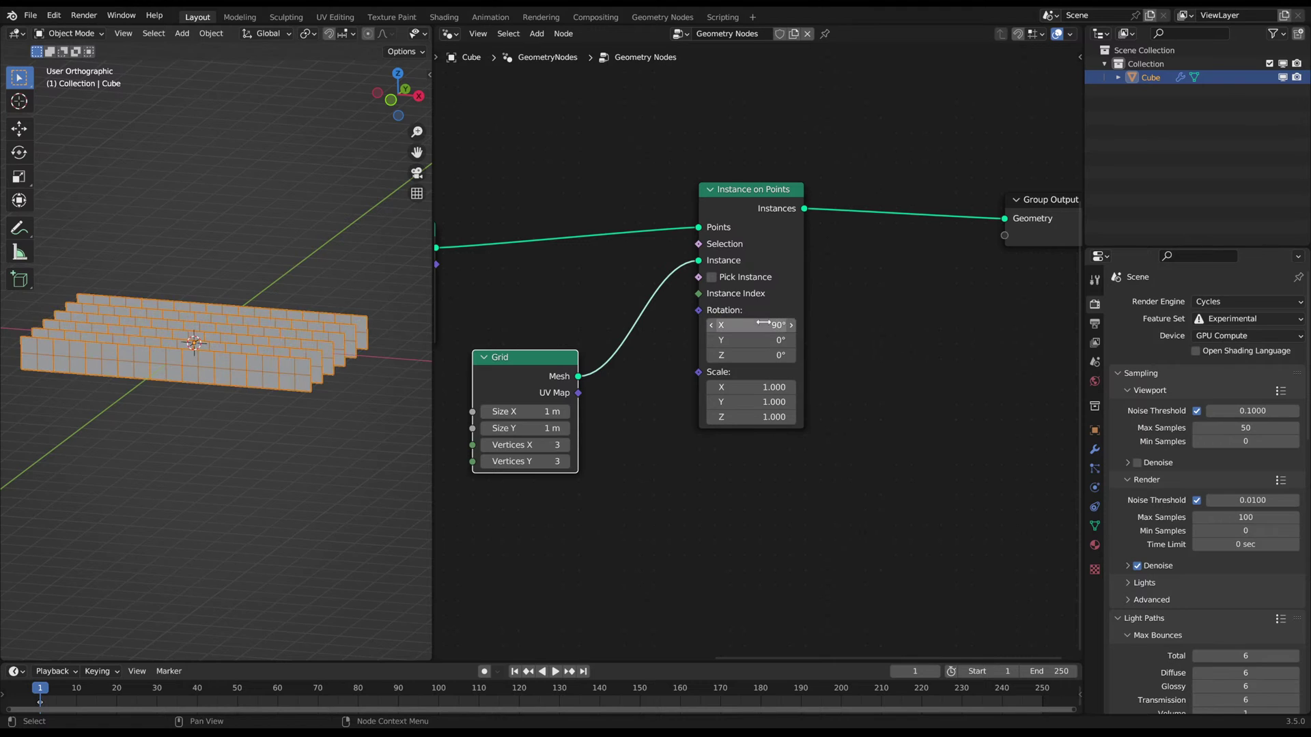
- Set both Vertices X and Vertices Y of the instanced Grid to 2 and move it closer to Instance on Points
middle_drag(600, 469, 718, 445)
drag(649, 429, 642, 458)
text(2)
click(804, 508)
drag(664, 356, 709, 348)
click(581, 382)
middle_drag(280, 392, 192, 378)
click(211, 427)
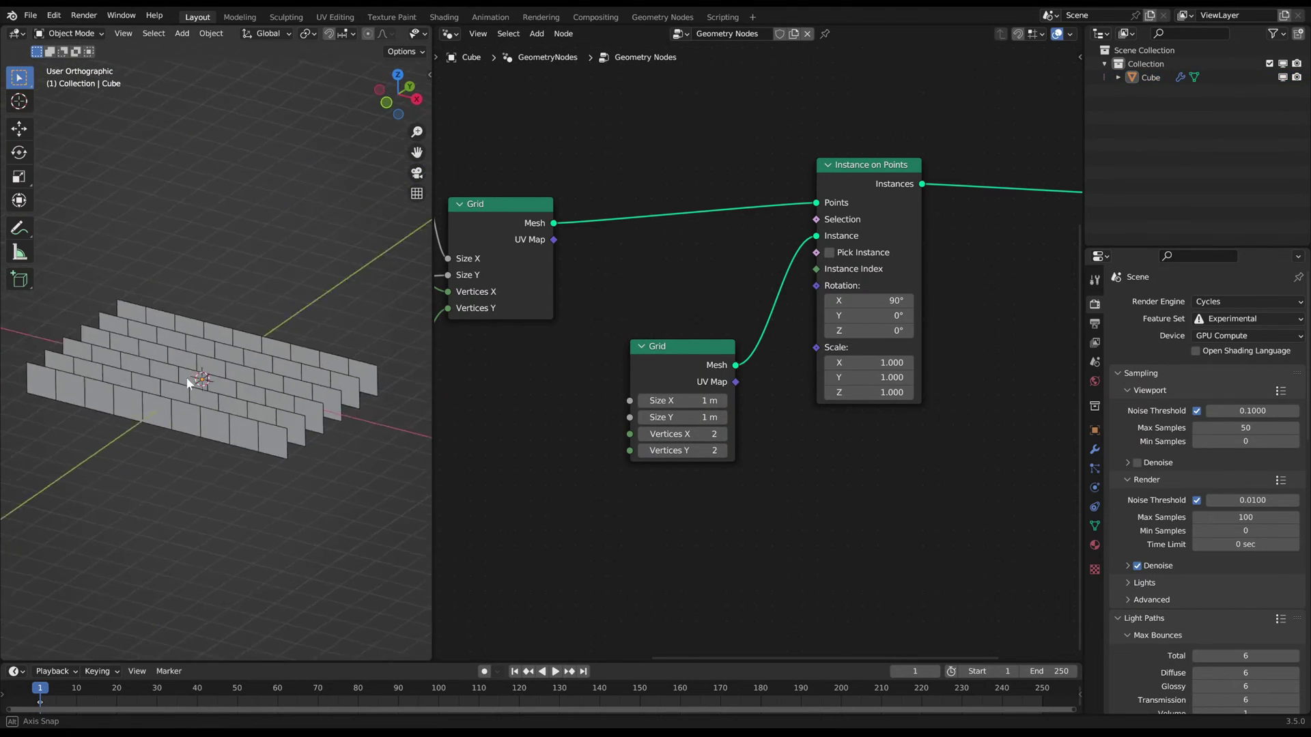
click(192, 380)
middle_drag(299, 403, 158, 306)
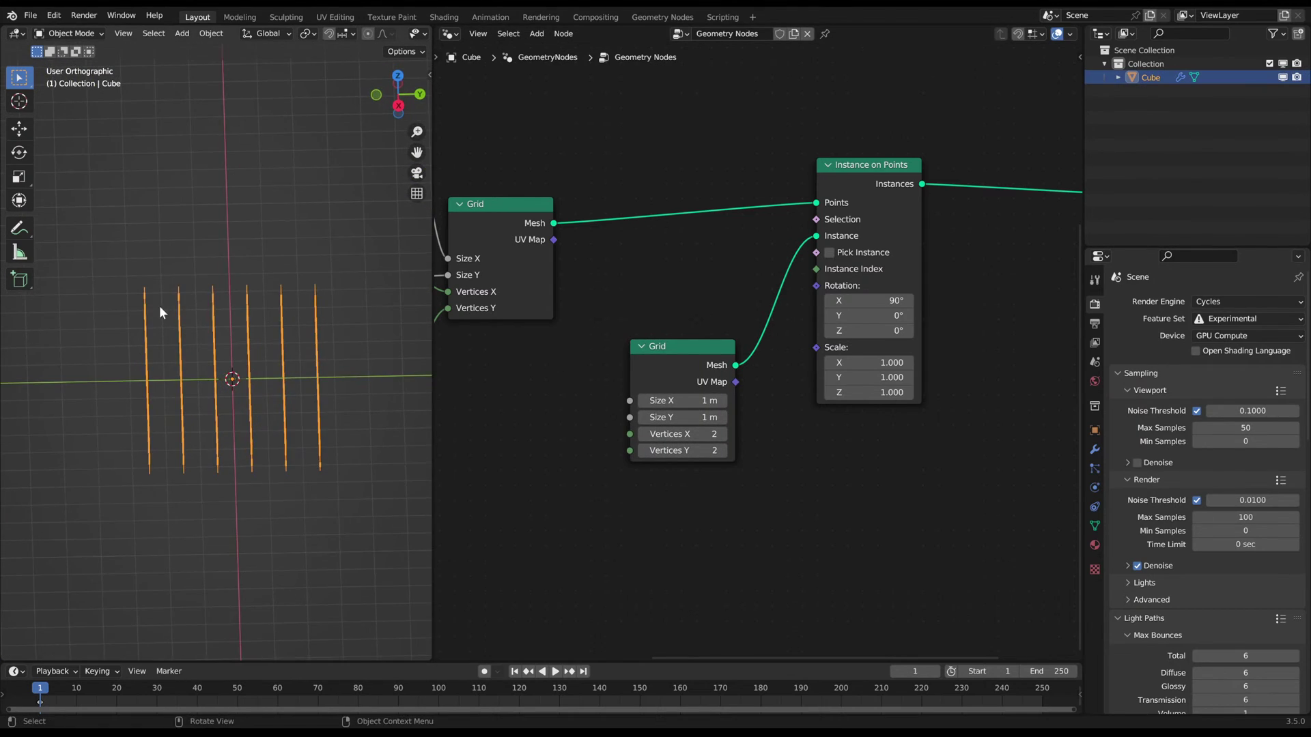
middle_drag(235, 288, 235, 351)
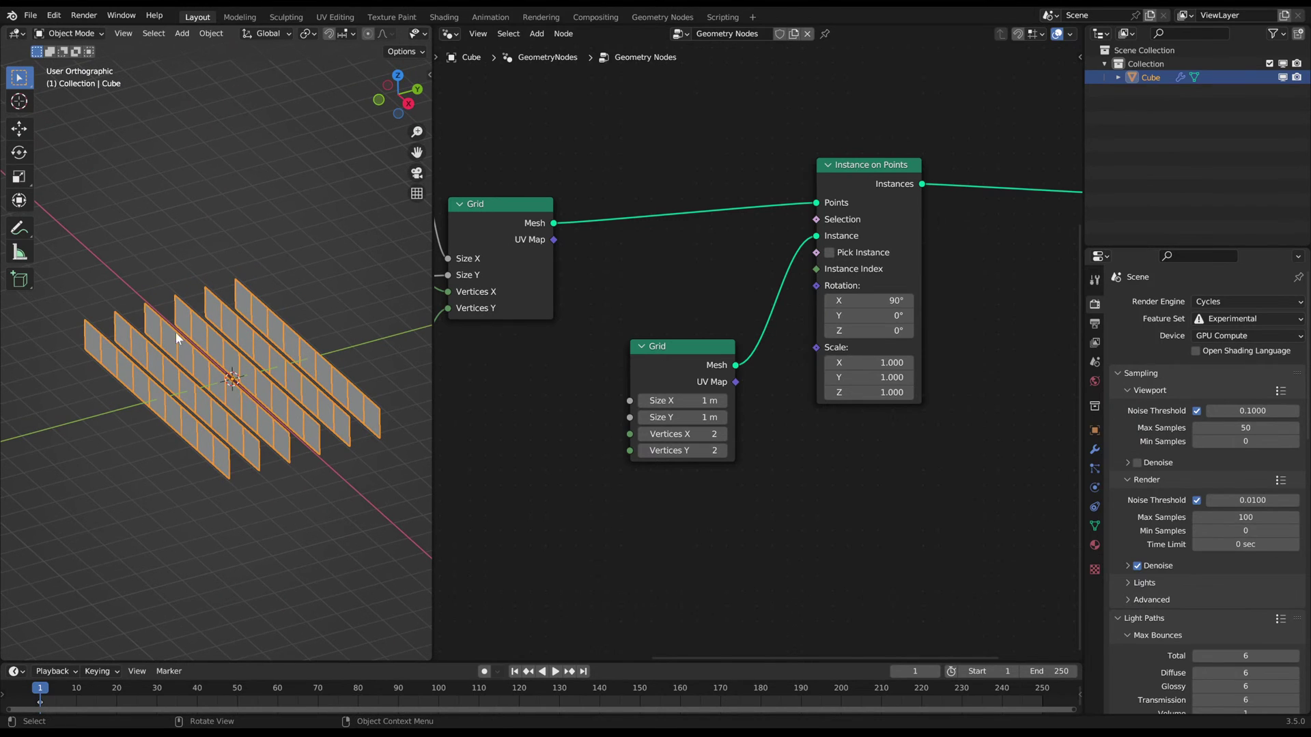
- Examine the rows of instanced panels from several angles and review the node tree up to the Group Output
scroll(209, 344, down, 2)
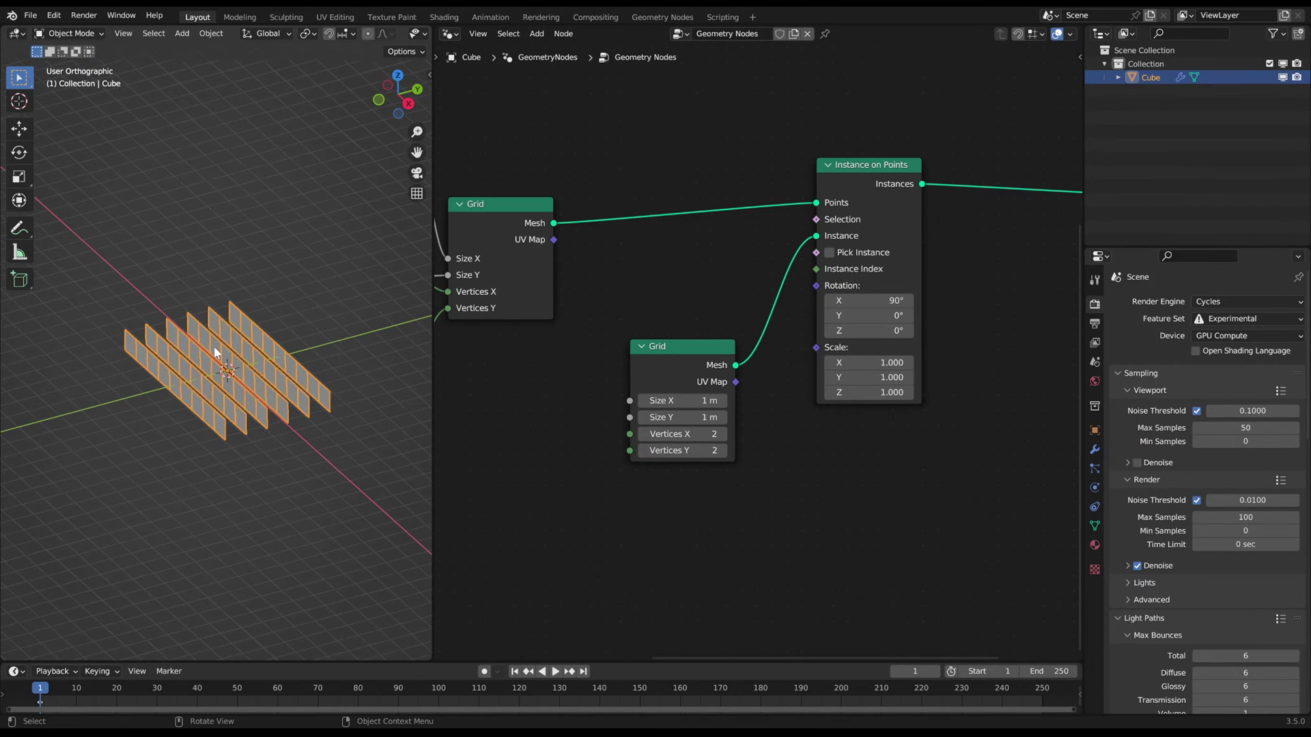
scroll(490, 338, down, 3)
middle_drag(494, 338, 731, 329)
middle_drag(265, 418, 295, 398)
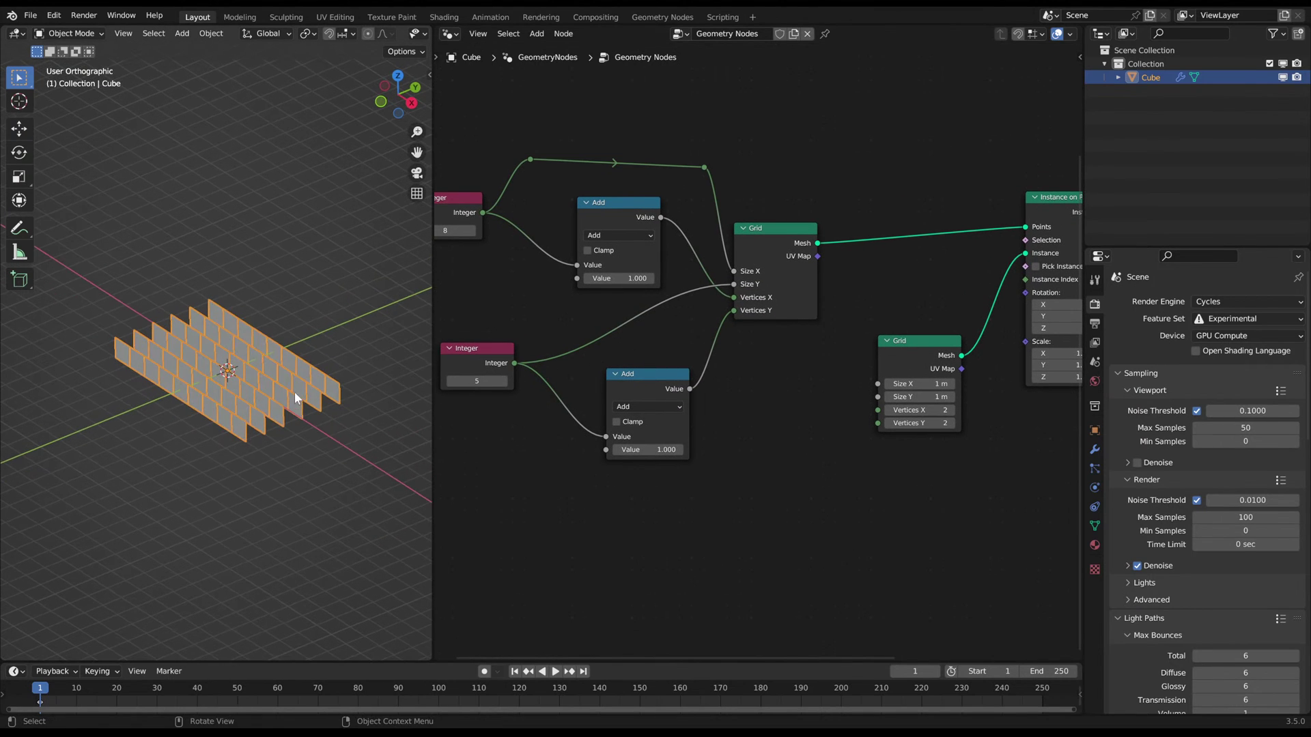
middle_drag(863, 426, 824, 426)
middle_drag(268, 362, 301, 370)
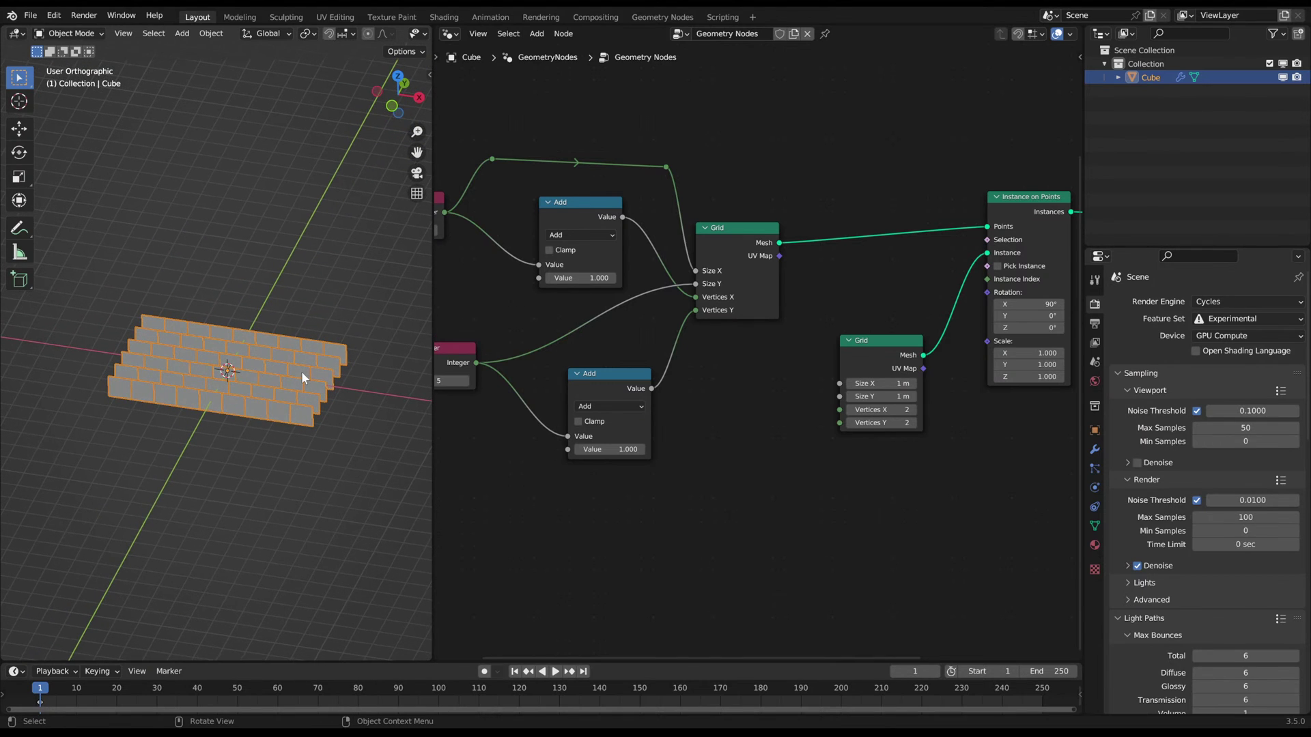
scroll(909, 408, down, 1)
scroll(909, 407, down, 2)
middle_drag(909, 407, 847, 408)
click(372, 404)
middle_drag(955, 376, 812, 397)
scroll(889, 364, up, 3)
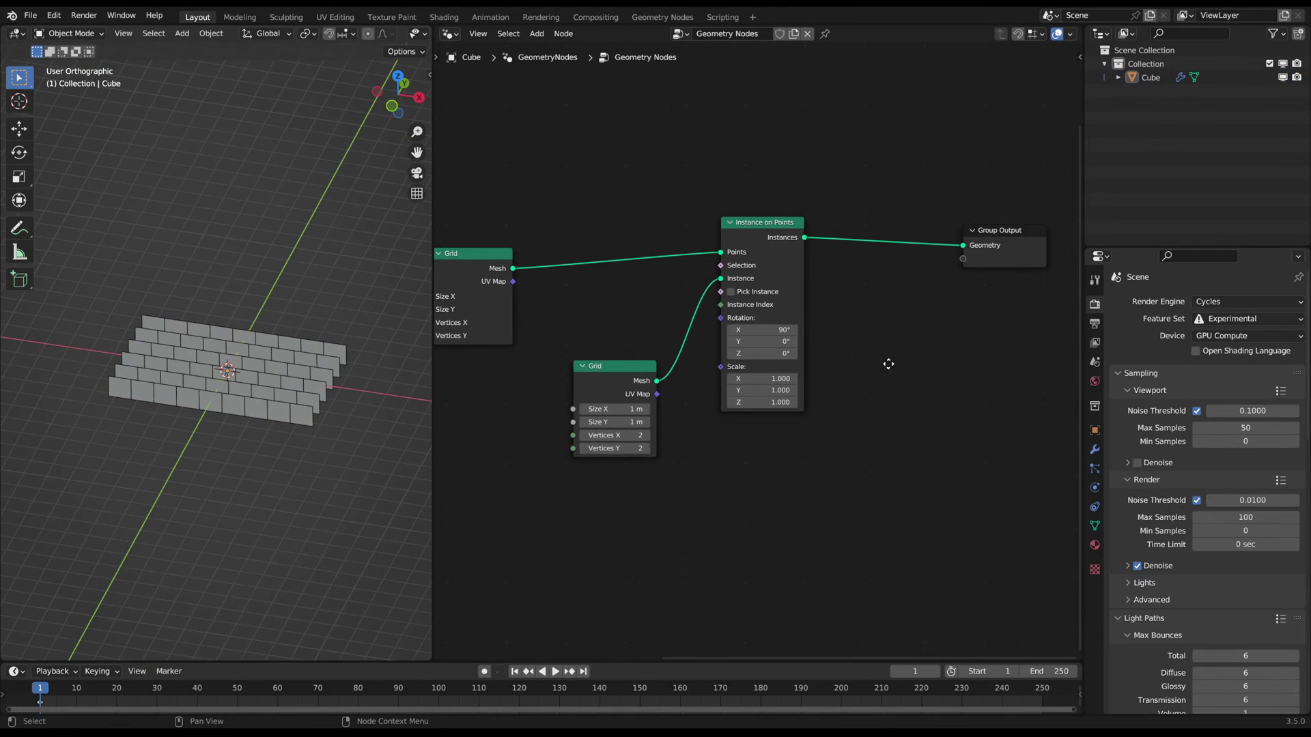
middle_drag(888, 364, 799, 366)
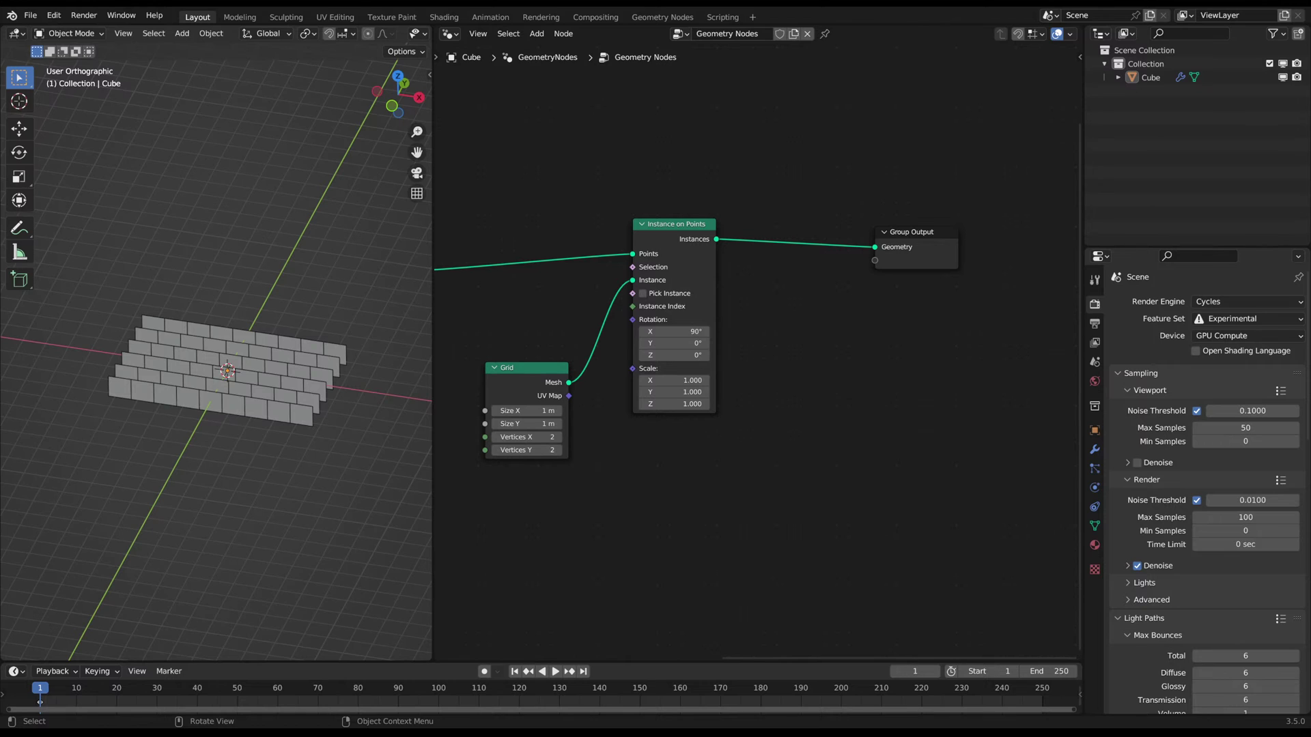
middle_drag(267, 353, 211, 354)
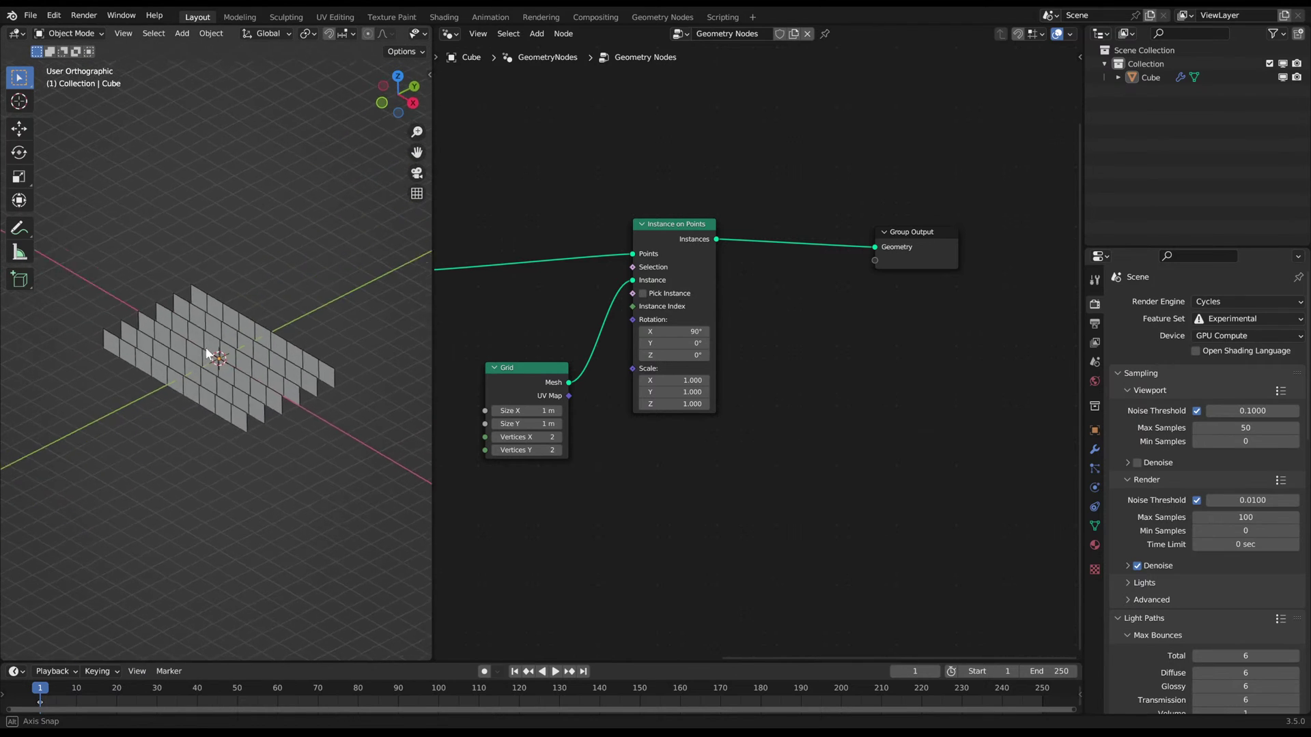
- Move the instanced Grid node down, add a Cube node above it and connect its Mesh output to Instance on Points' Instance input
scroll(224, 363, up, 2)
middle_drag(622, 332, 723, 340)
drag(658, 407, 655, 485)
key(shift+a)
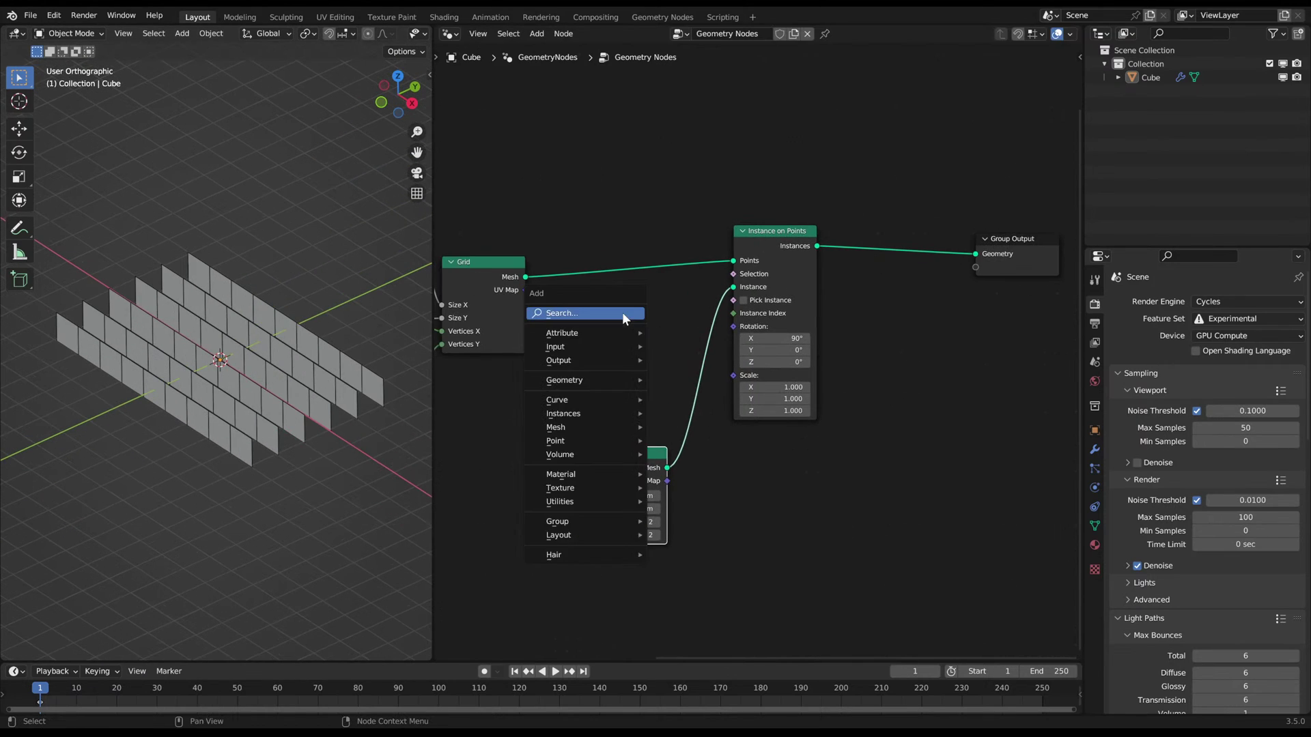
click(622, 313)
text(cube)
key(Return)
click(585, 304)
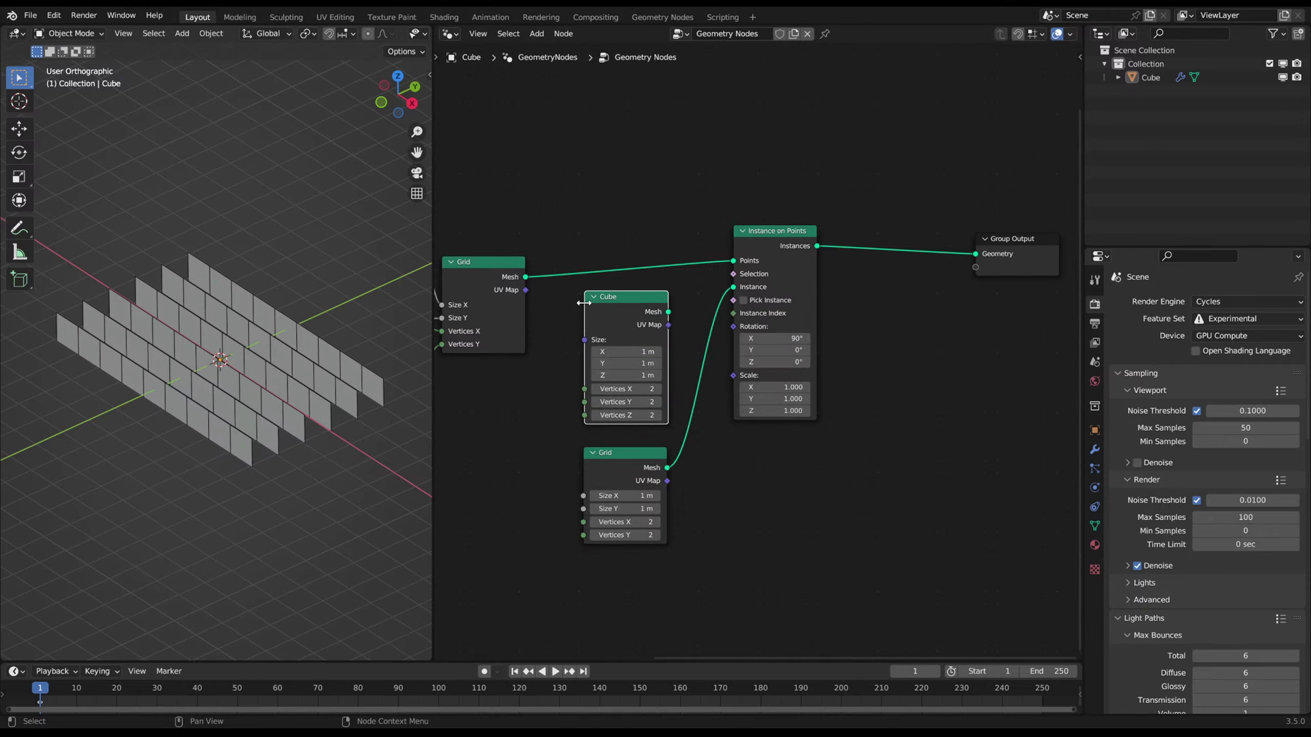
drag(668, 311, 740, 285)
mouse_move(307, 354)
middle_down()
mouse_move(263, 389)
mouse_move(304, 334)
mouse_move(289, 380)
mouse_move(319, 348)
mouse_move(264, 370)
middle_up()
- Sketch temporary annotation strokes rising from the block of instanced cubes in the viewport
mouse_move(259, 379)
mouse_down()
mouse_move(260, 275)
mouse_move(269, 282)
mouse_up()
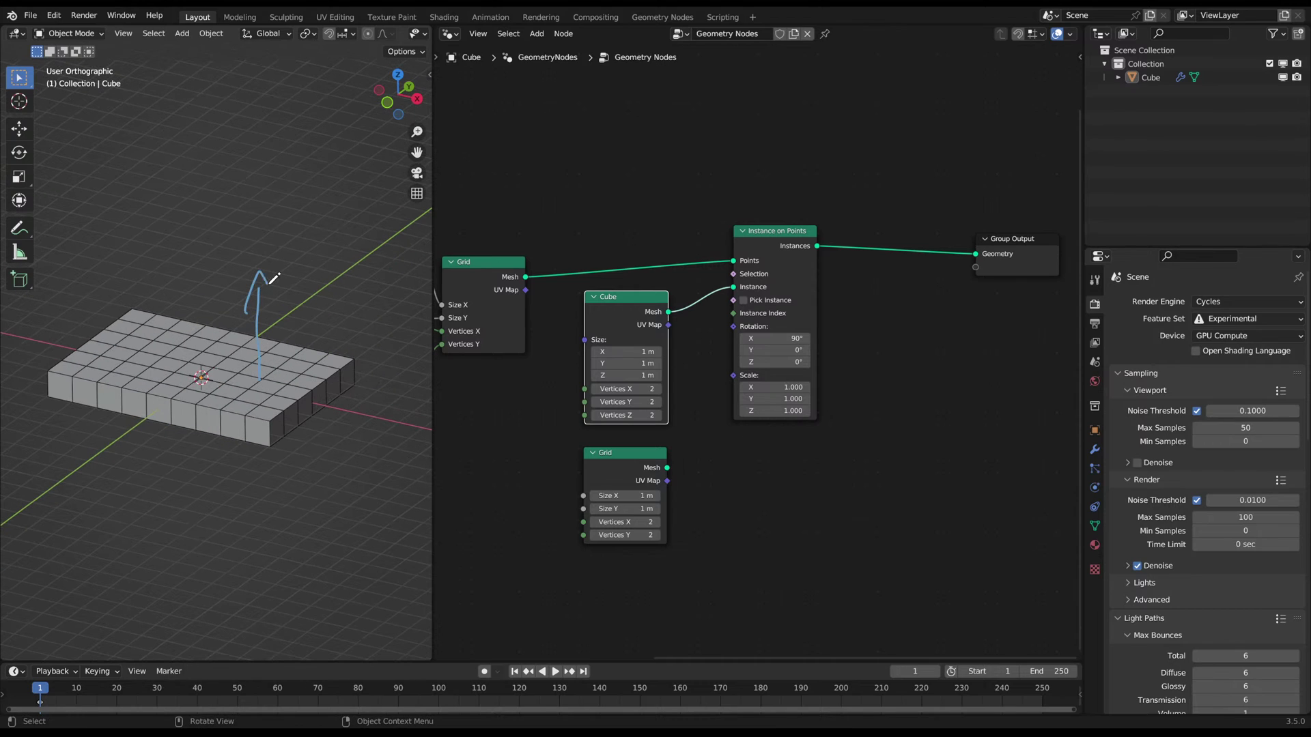
drag(197, 339, 198, 246)
mouse_move(177, 292)
mouse_down()
mouse_move(214, 251)
mouse_move(227, 197)
mouse_up()
drag(206, 220, 241, 197)
mouse_move(175, 345)
mouse_down()
mouse_move(165, 239)
mouse_move(199, 167)
mouse_move(212, 353)
mouse_up()
- Delete the Cube node and put the Grid node back as the Instance input of Instance on Points
drag(667, 468, 647, 299)
click(640, 358)
key(x)
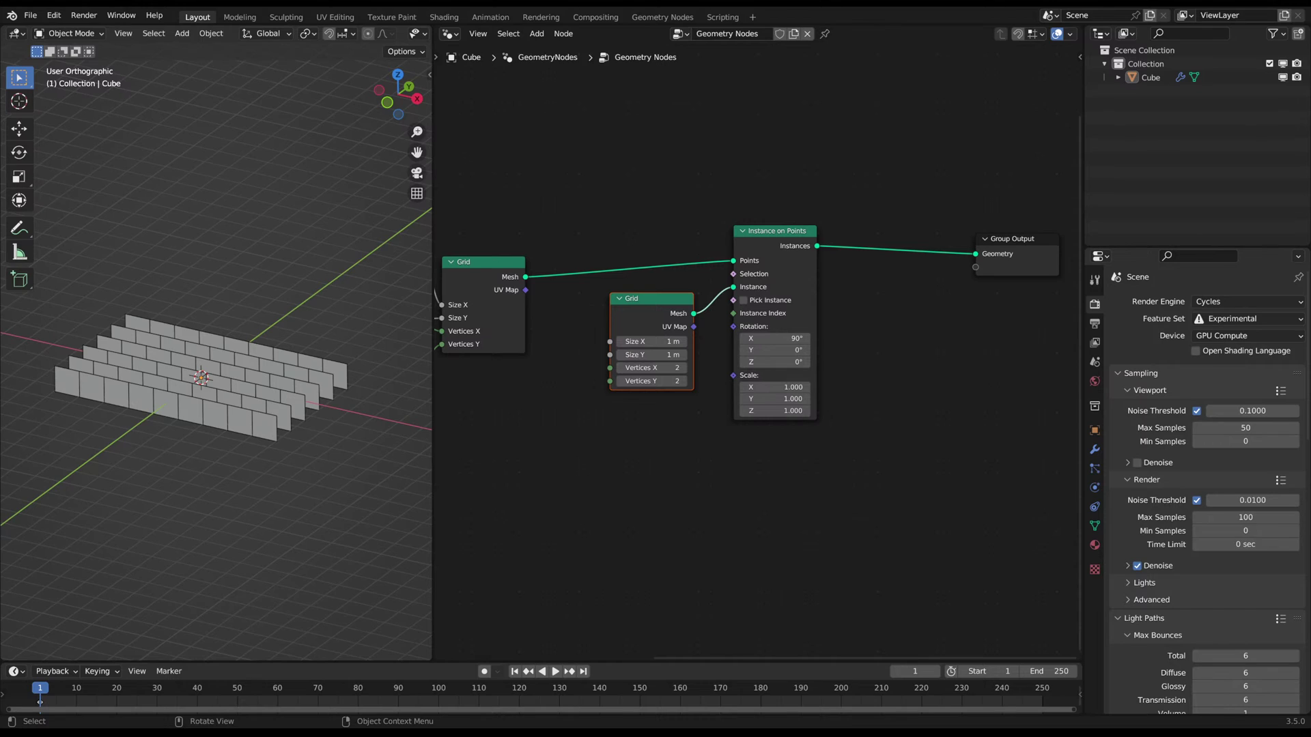
- Tidy the Grid beside Instance on Points and move the Group Output farther away to make room for more nodes
middle_drag(891, 326, 777, 348)
click(694, 287)
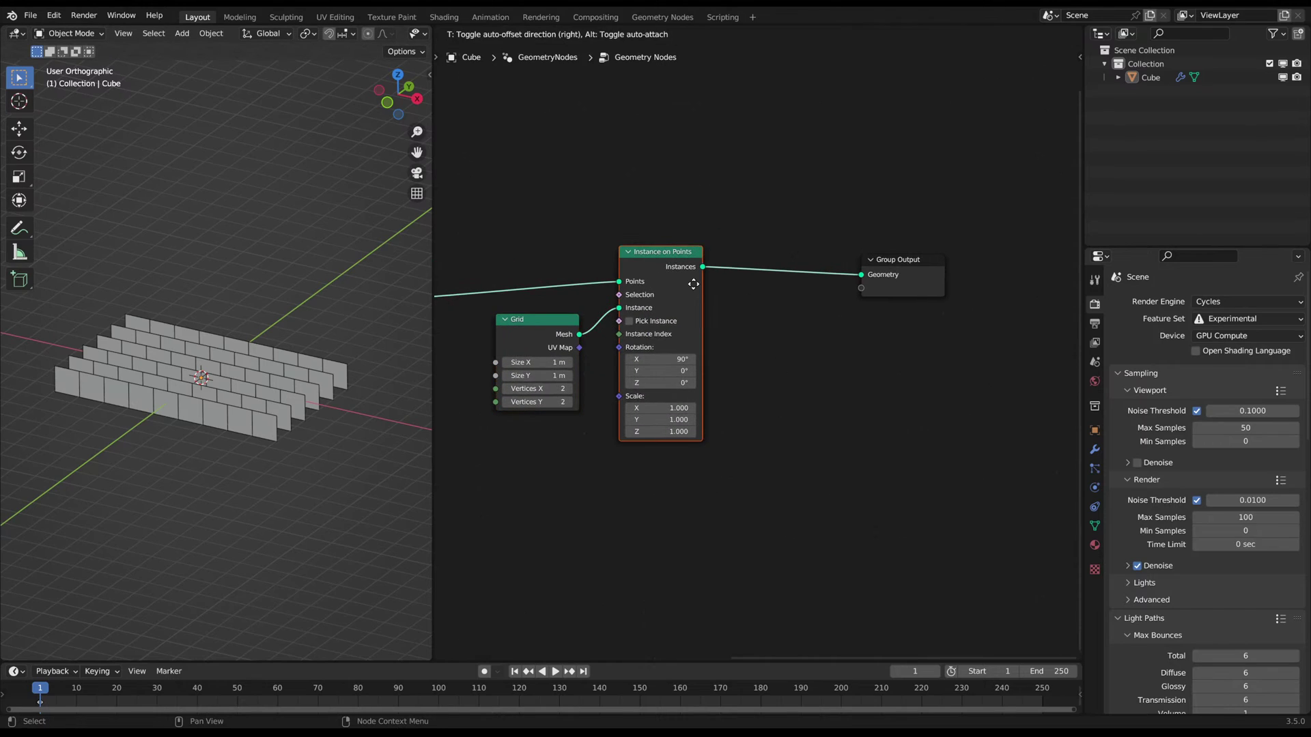
drag(532, 301, 557, 325)
key(g)
click(562, 320)
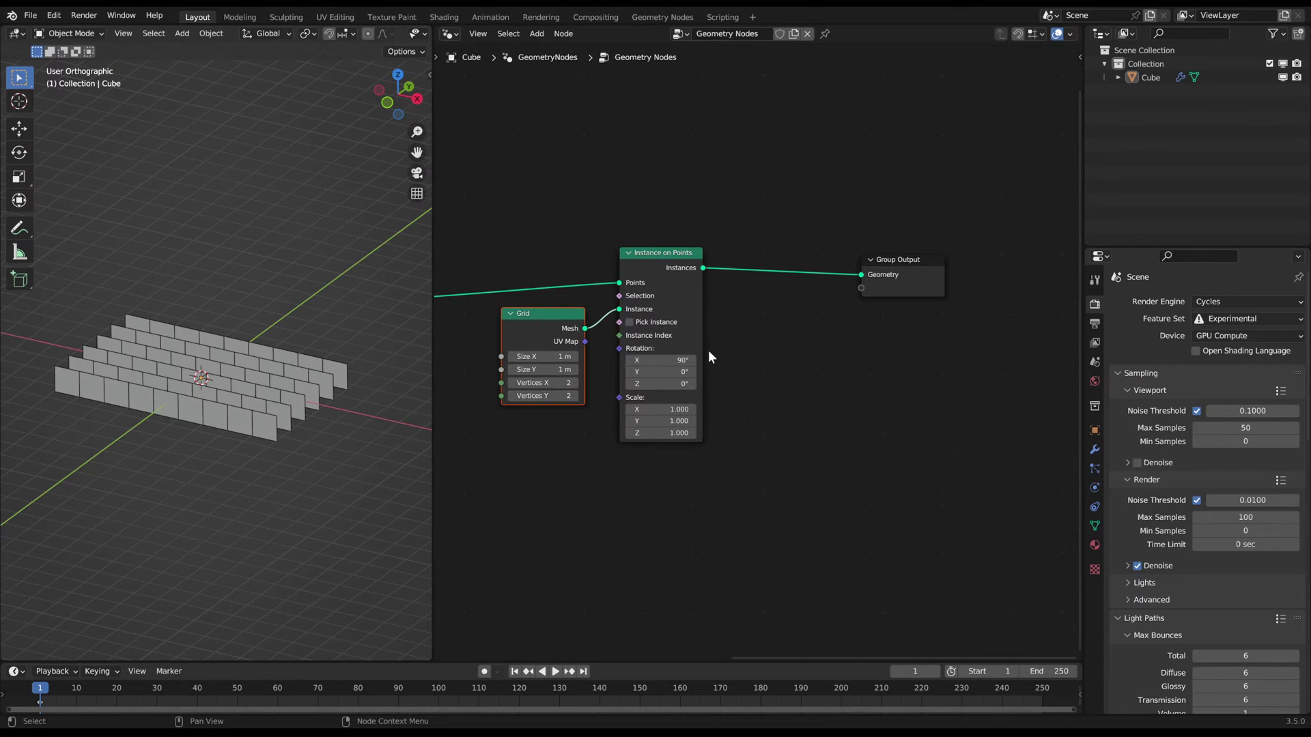
middle_drag(880, 328, 690, 360)
drag(721, 307, 869, 297)
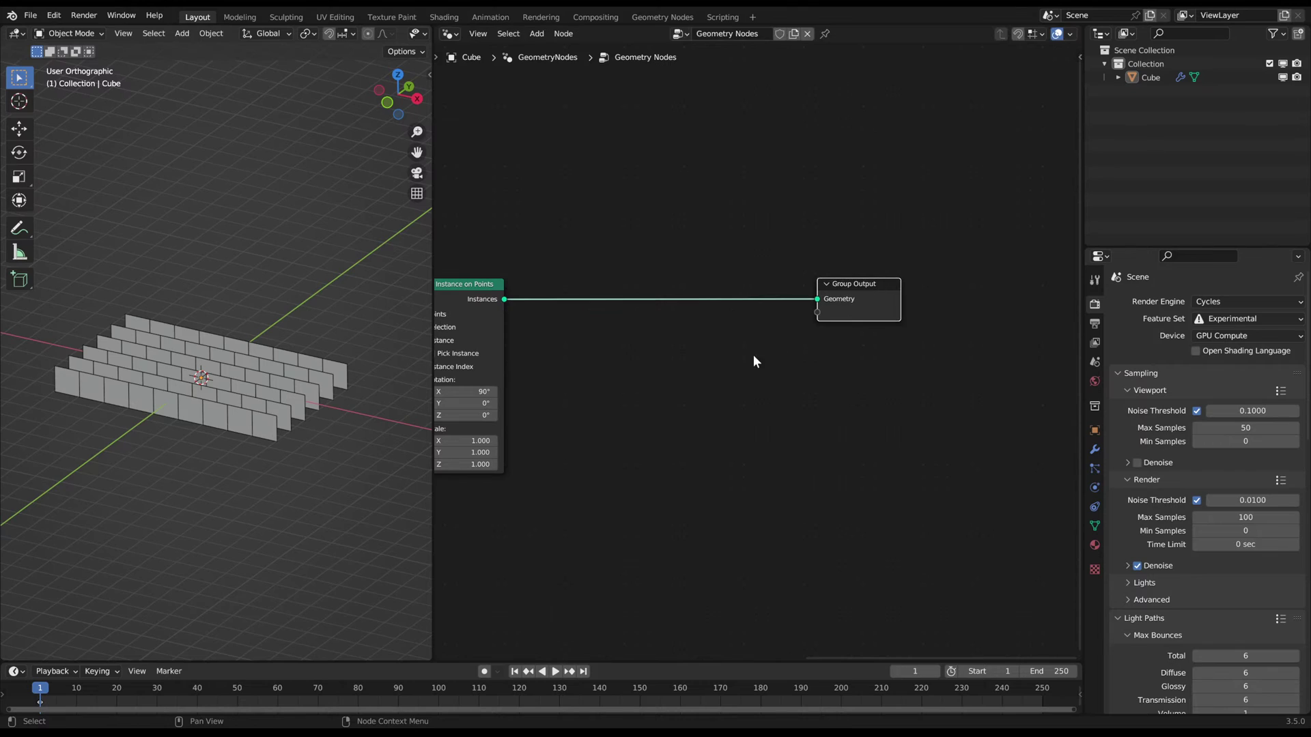
- Insert a Translate Instances node between Instance on Points and the Group Output
middle_drag(749, 358, 735, 358)
key(shift+a)
click(735, 359)
text(trans)
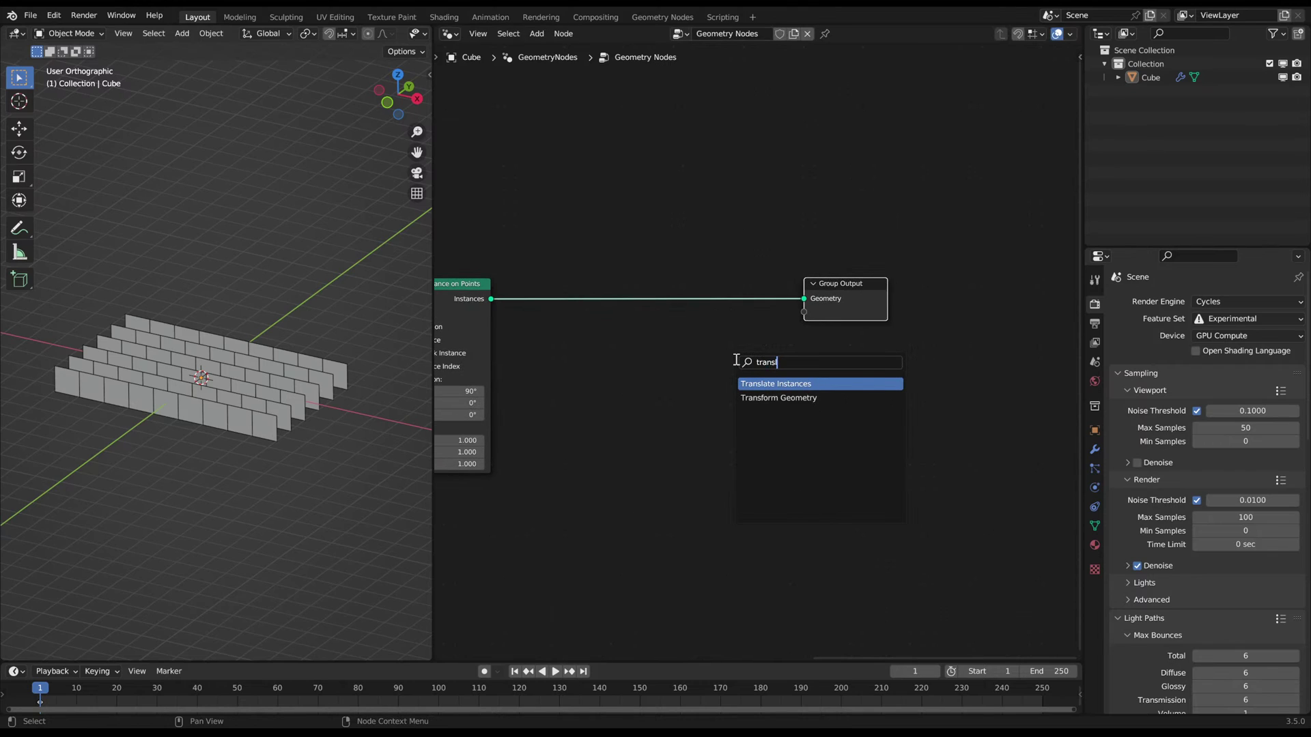
key(Return)
click(707, 273)
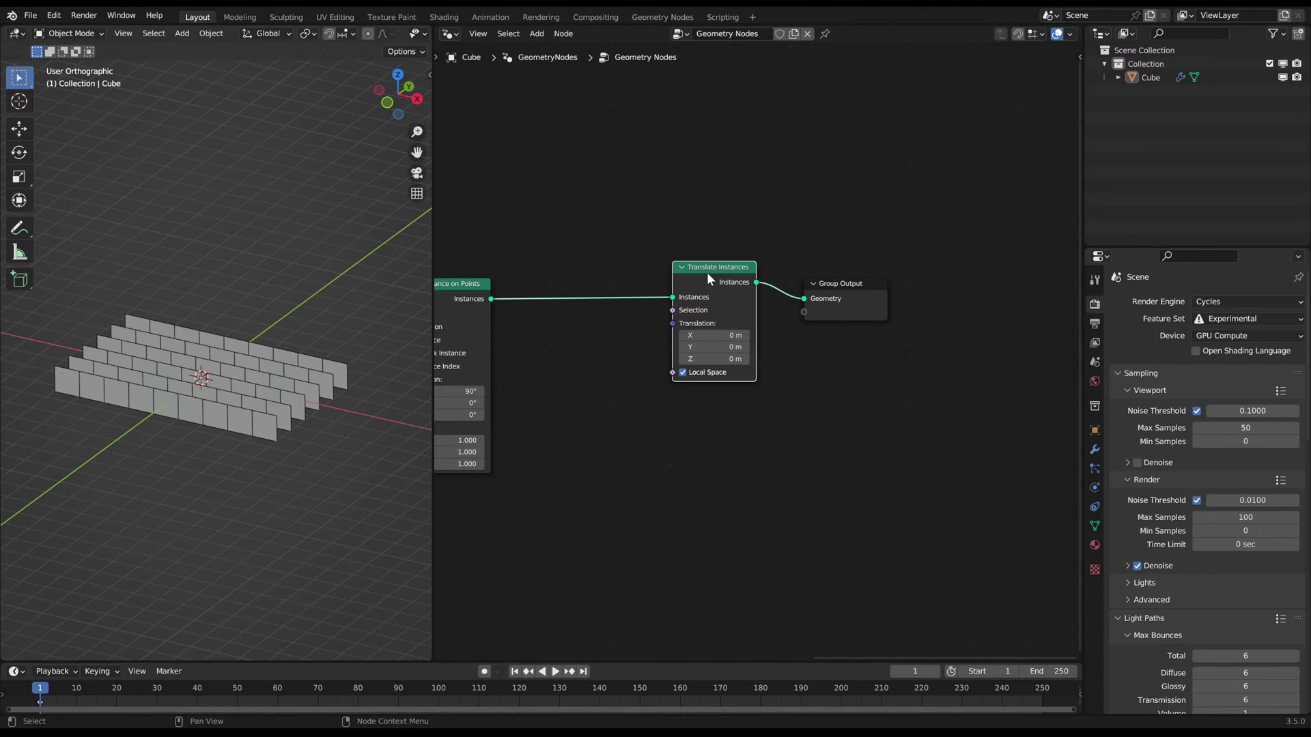
- Move Translate Instances and the Group Output together farther away from Instance on Points
drag(657, 205, 831, 357)
key(g)
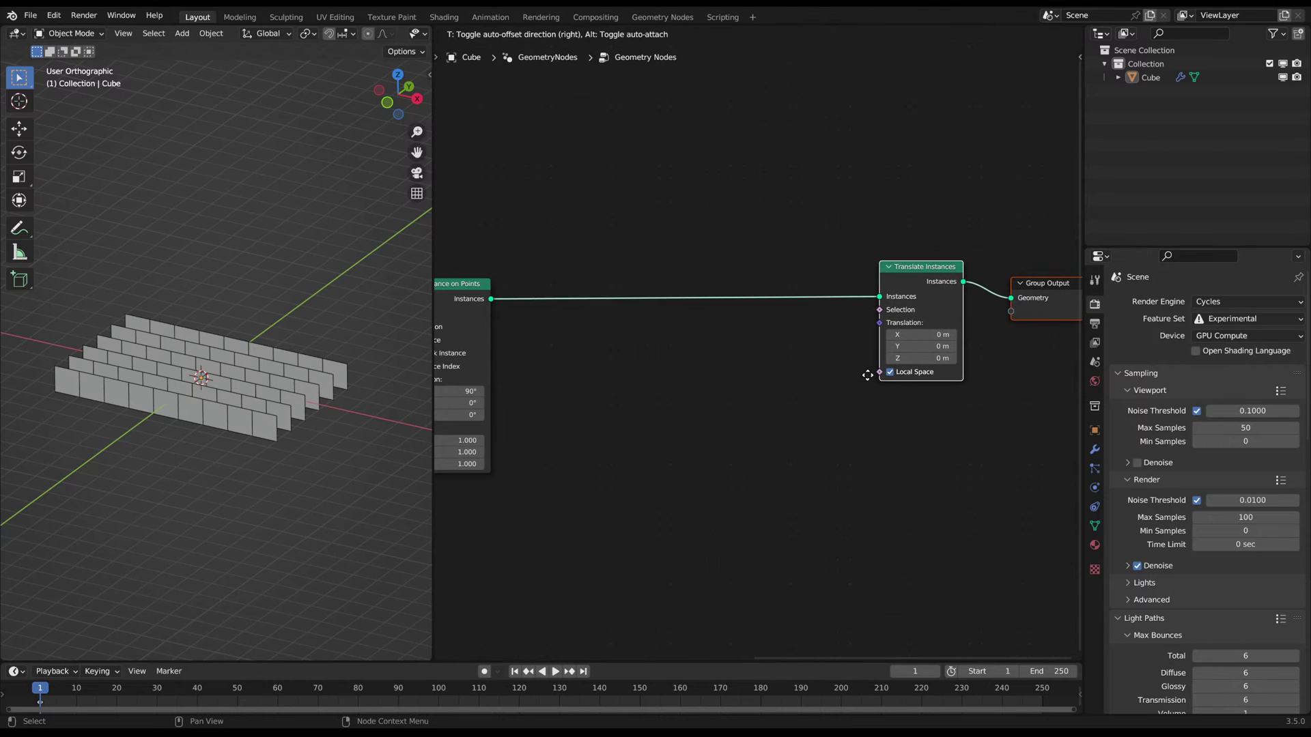
click(867, 375)
middle_drag(798, 478, 706, 458)
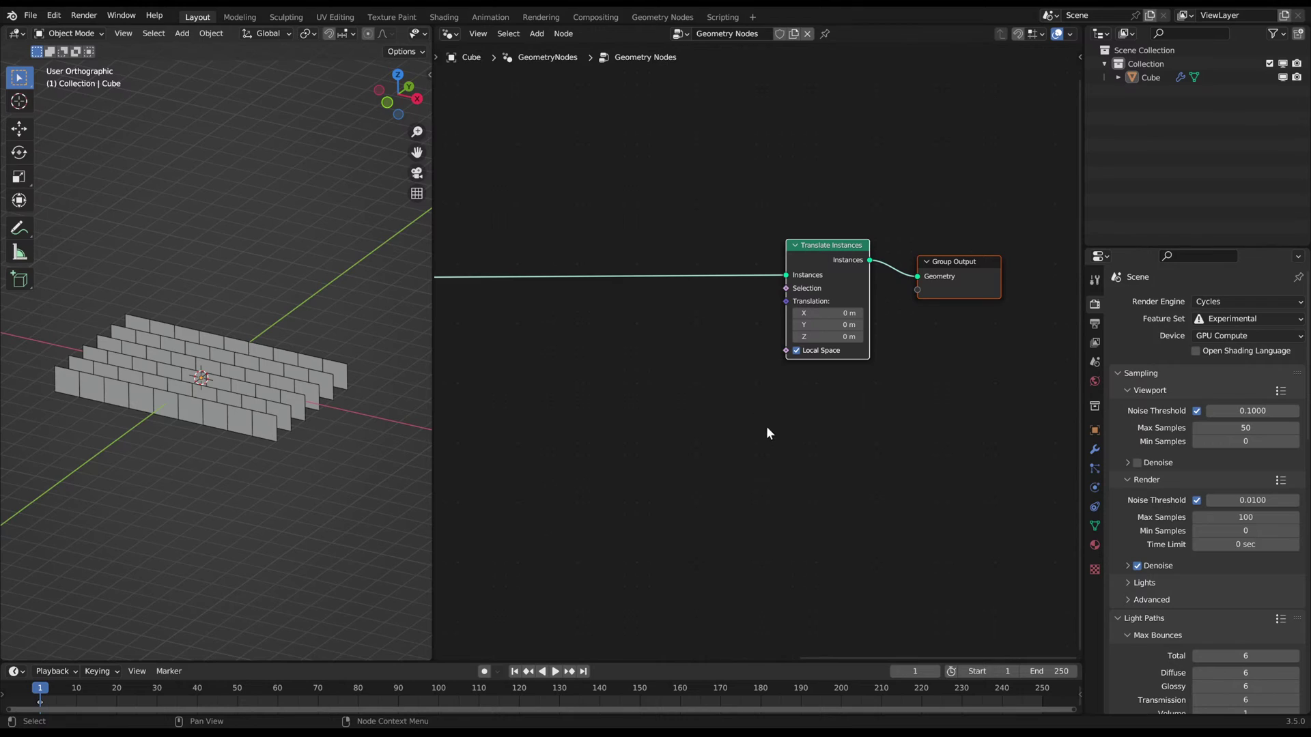
- Add an Index node in the free space below the link between Instance on Points and Translate Instances
middle_drag(675, 409, 781, 393)
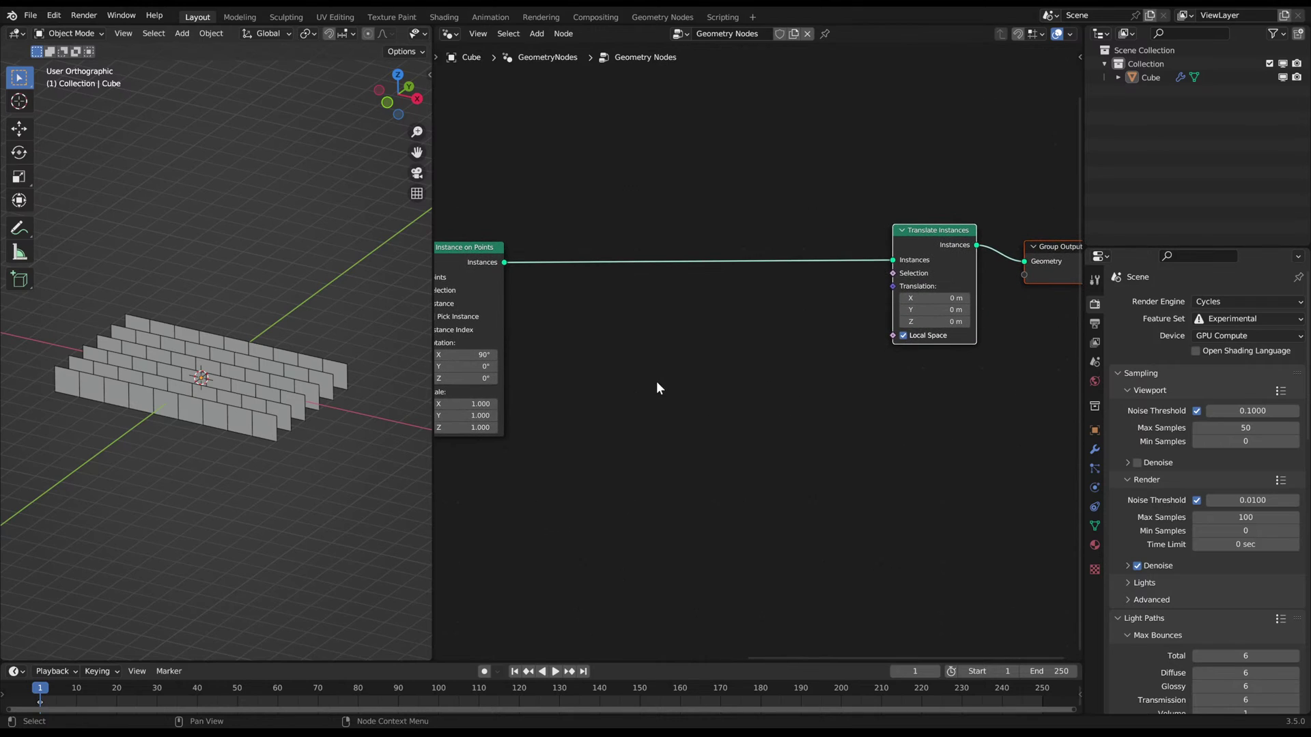
key(shift+a)
click(656, 383)
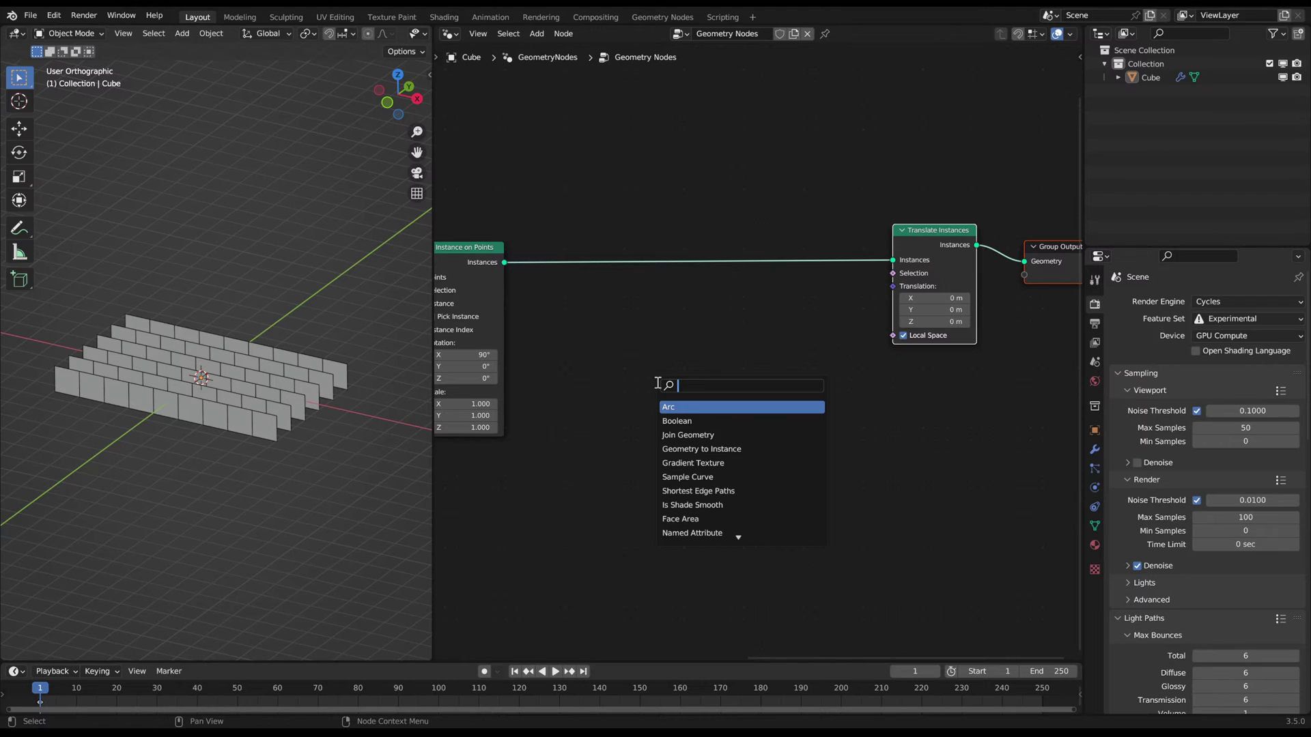
text(index)
key(Return)
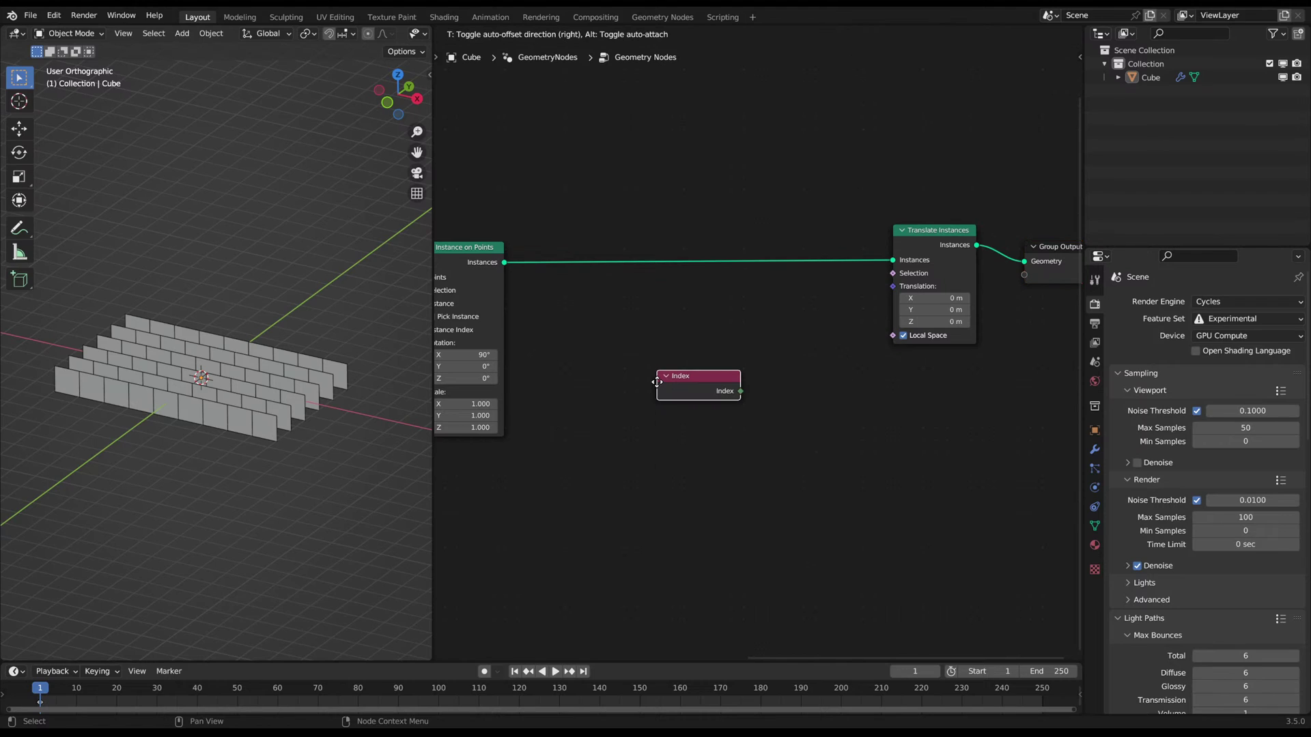
click(606, 395)
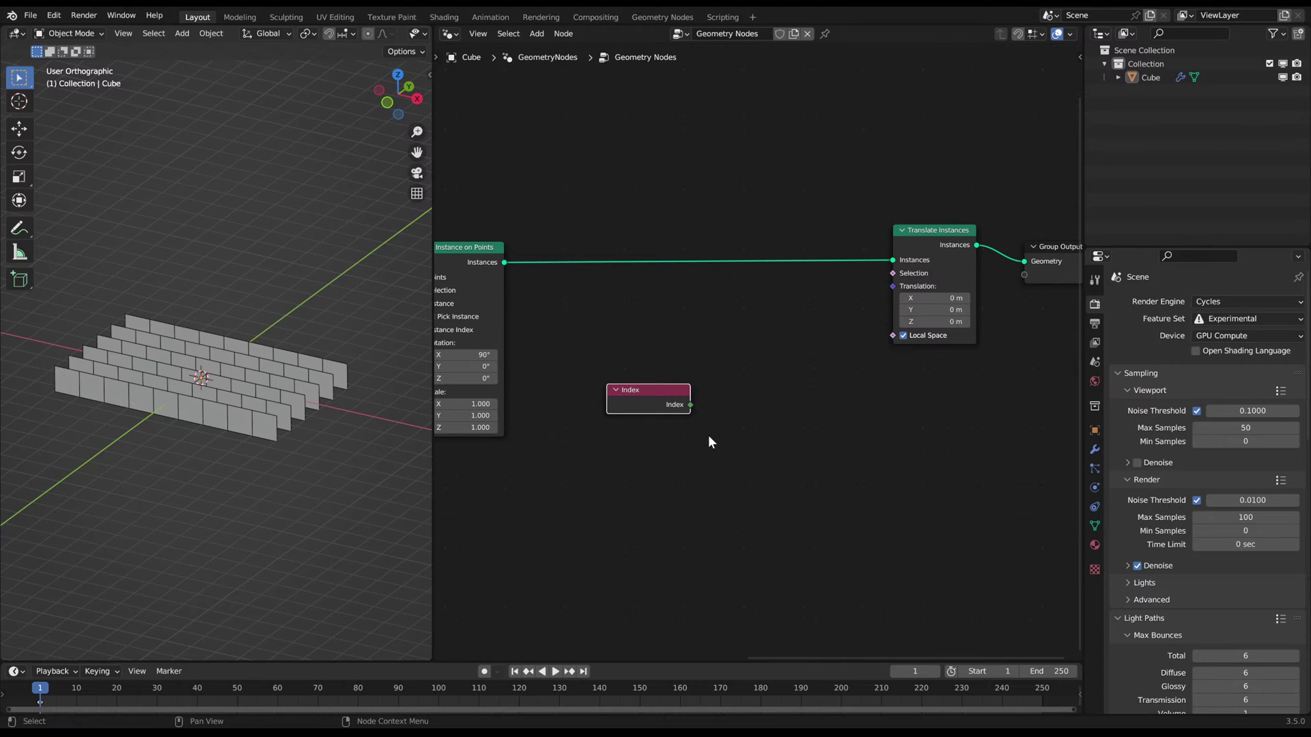
- Try out translation values on the Translate Instances node and reset the Y translation to 0 m
scroll(804, 395, up, 2)
middle_drag(804, 395, 755, 415)
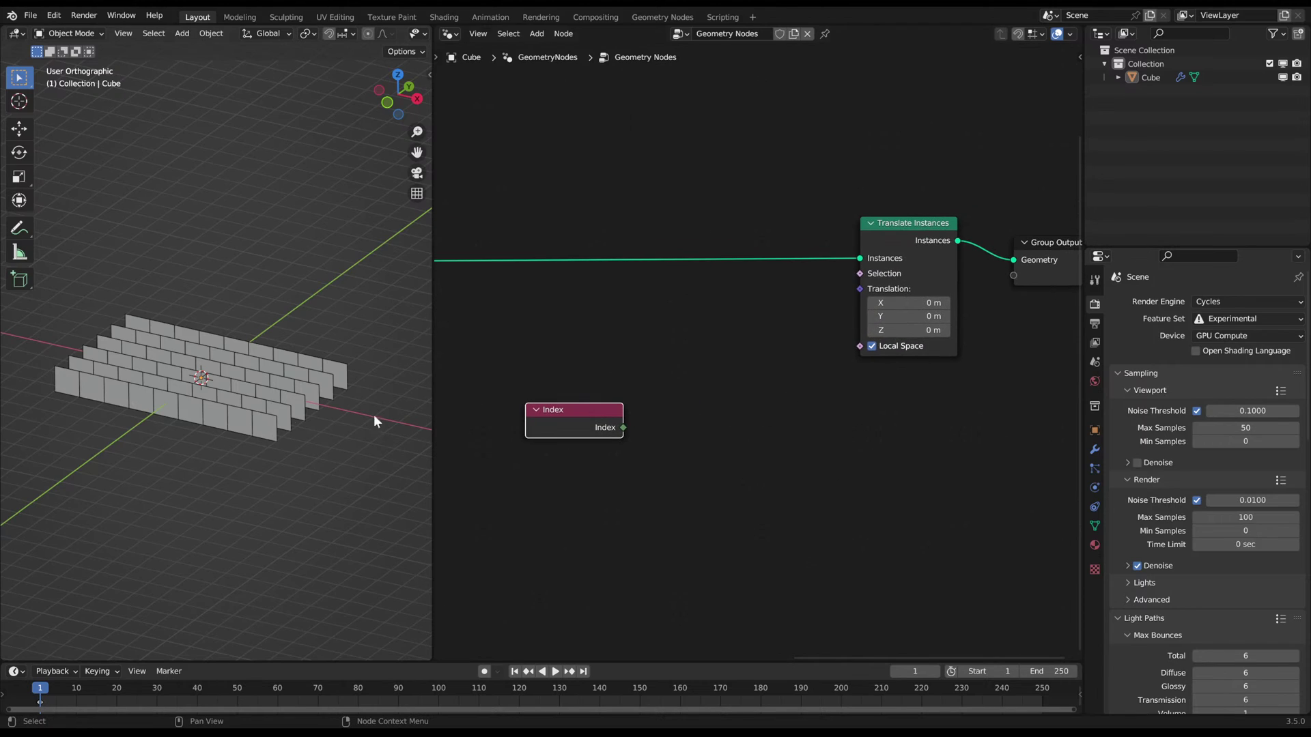
mouse_move(901, 331)
mouse_down()
mouse_move(918, 330)
mouse_move(888, 331)
mouse_move(901, 330)
mouse_move(903, 312)
mouse_move(956, 312)
mouse_move(918, 312)
mouse_up()
drag(902, 316, 929, 316)
click(902, 317)
text(0)
key(Return)
- Add a Random Value node beside the Index node and connect Index to its ID input
key(g)
click(582, 448)
middle_drag(587, 453, 705, 457)
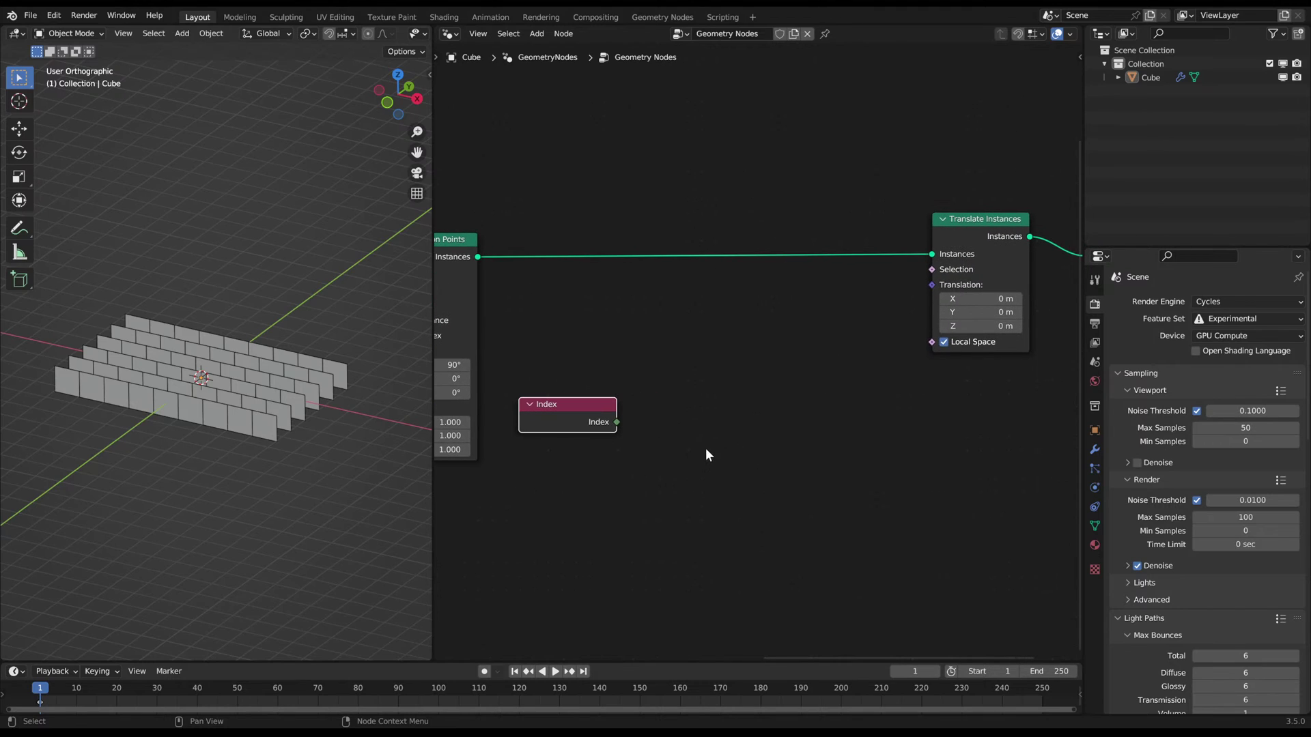
key(shift+a)
text(random)
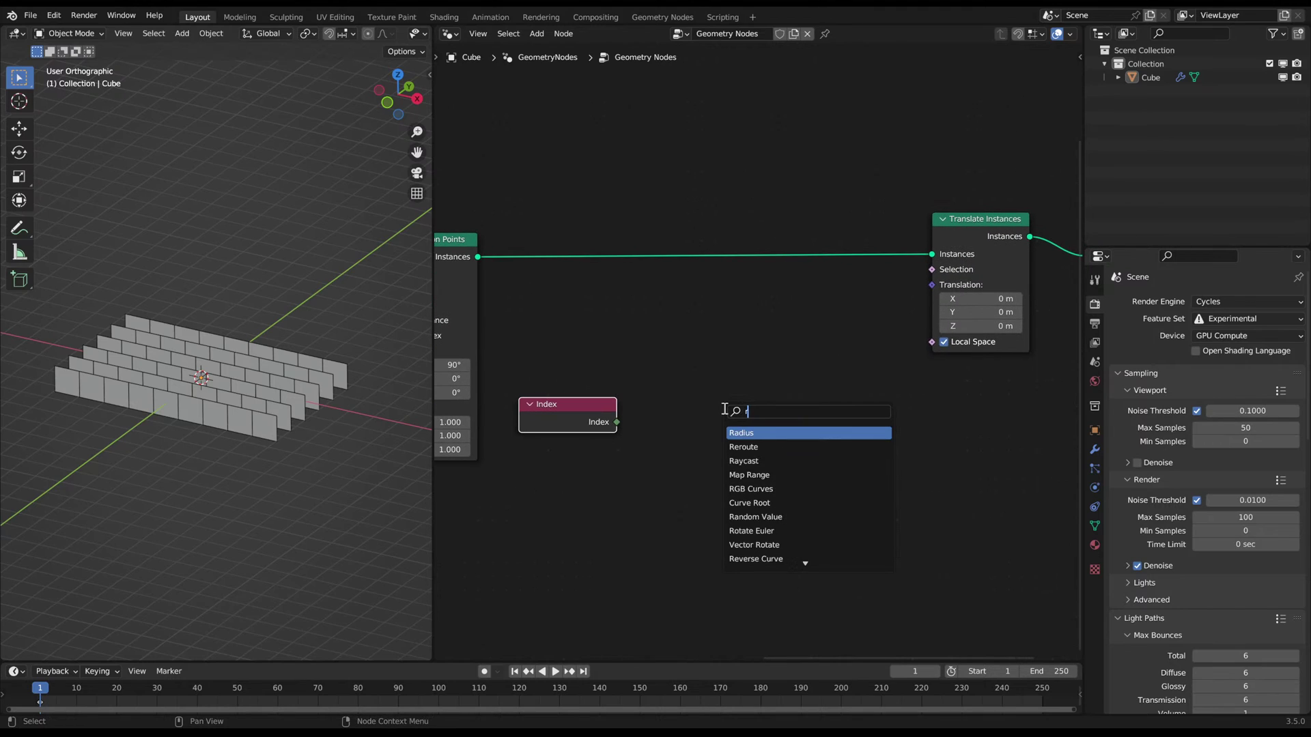
key(Return)
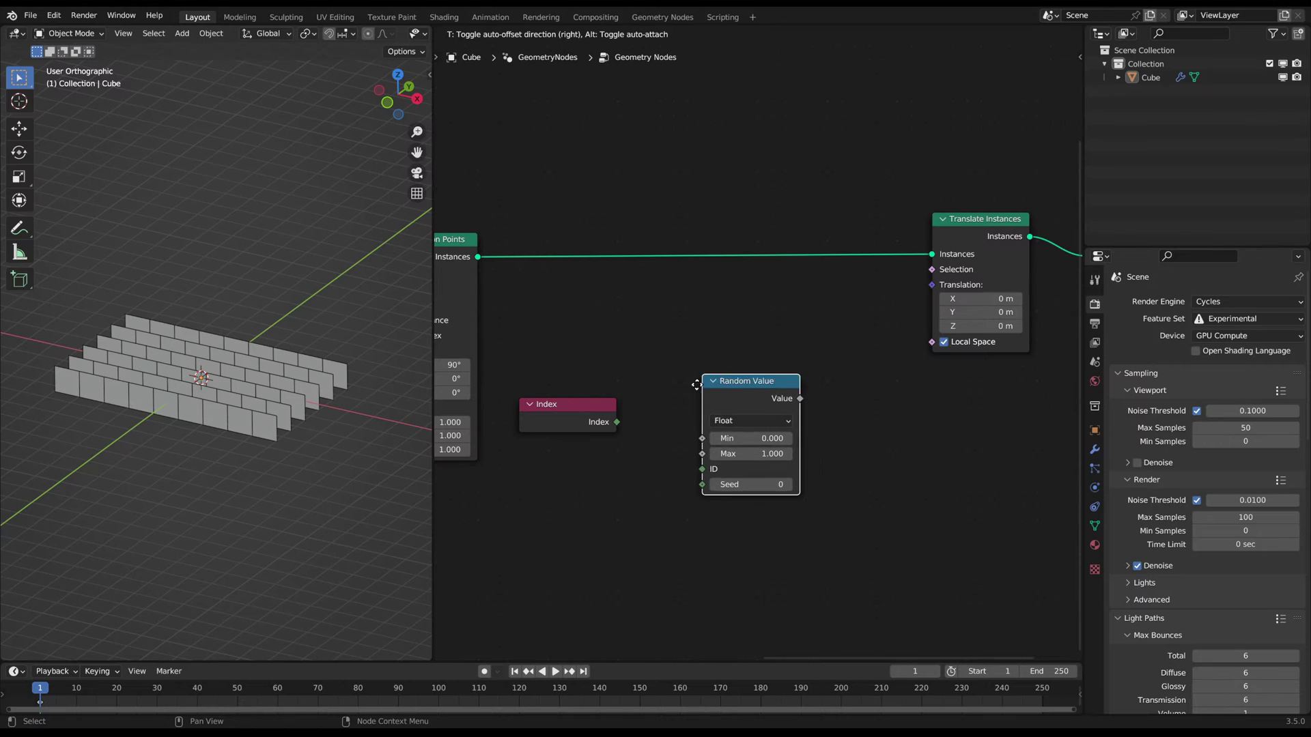
click(667, 363)
drag(604, 404, 669, 446)
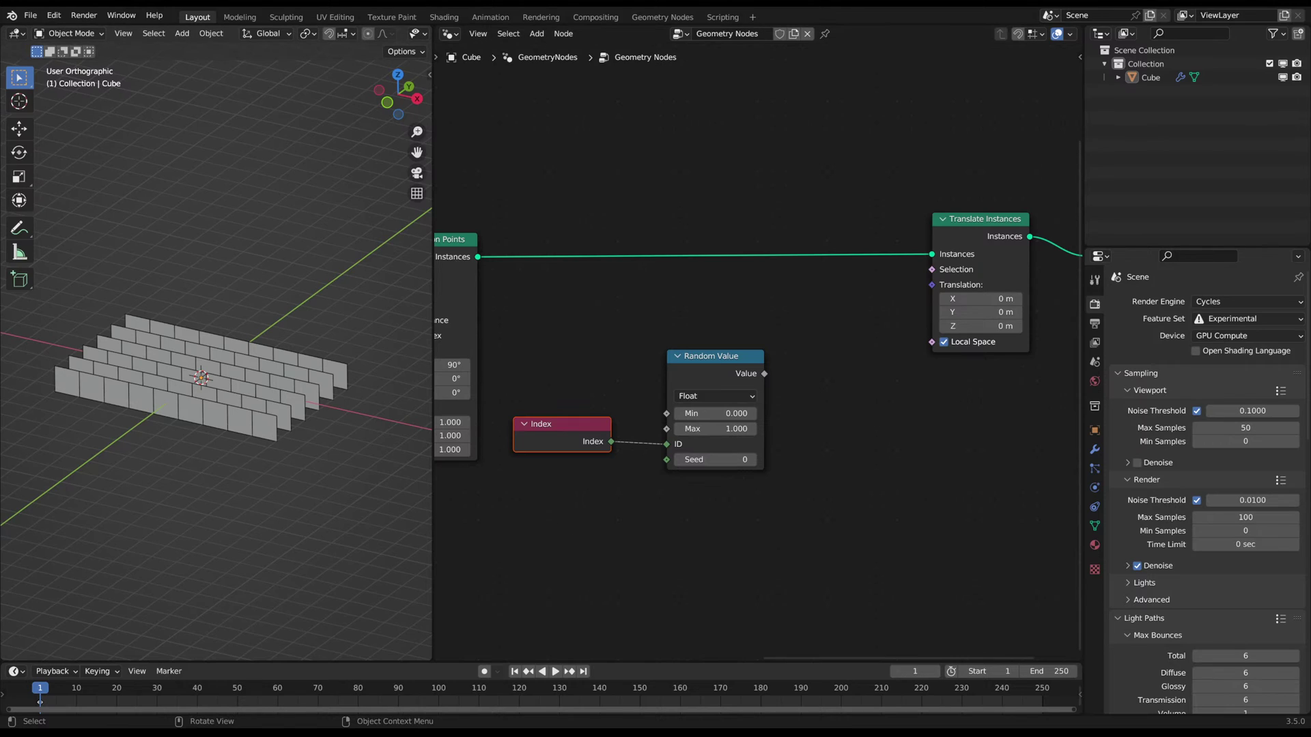
- Switch the Random Value node's data type to Integer and set its Max to 8
scroll(780, 431, up, 1)
middle_drag(780, 431, 737, 434)
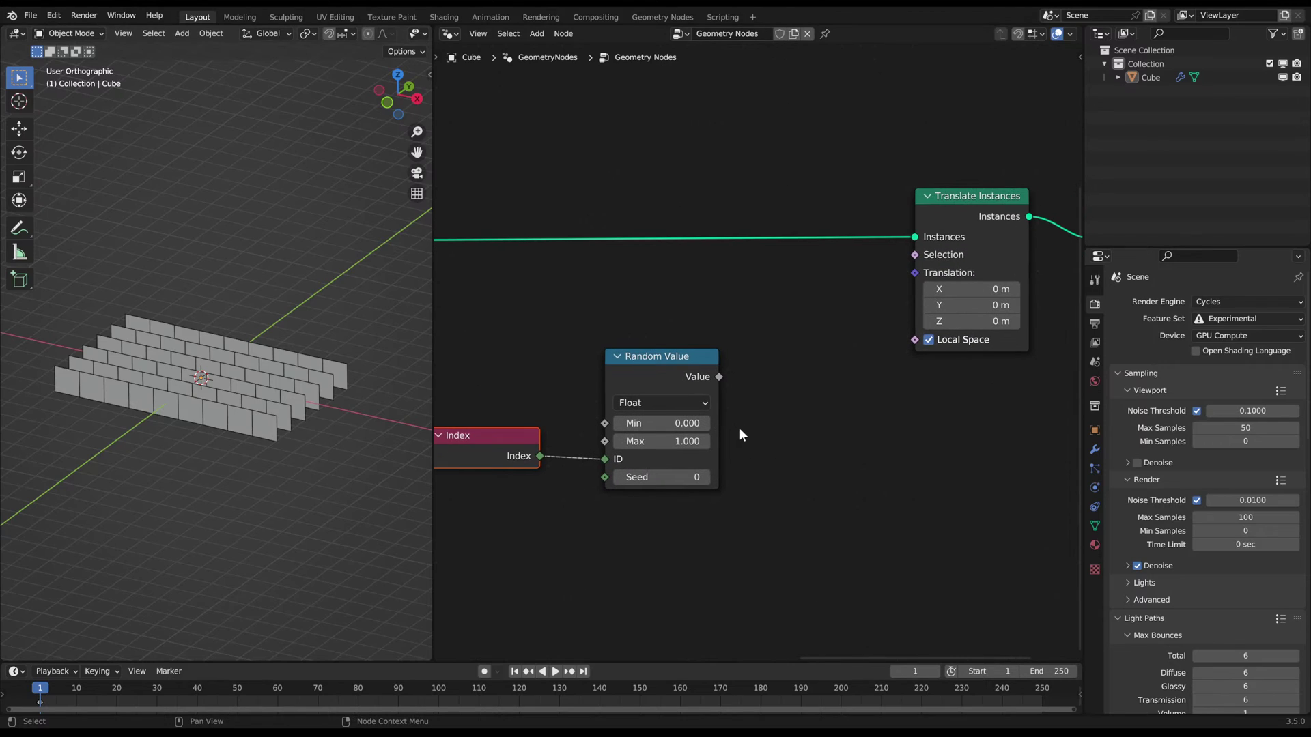
click(681, 403)
click(660, 440)
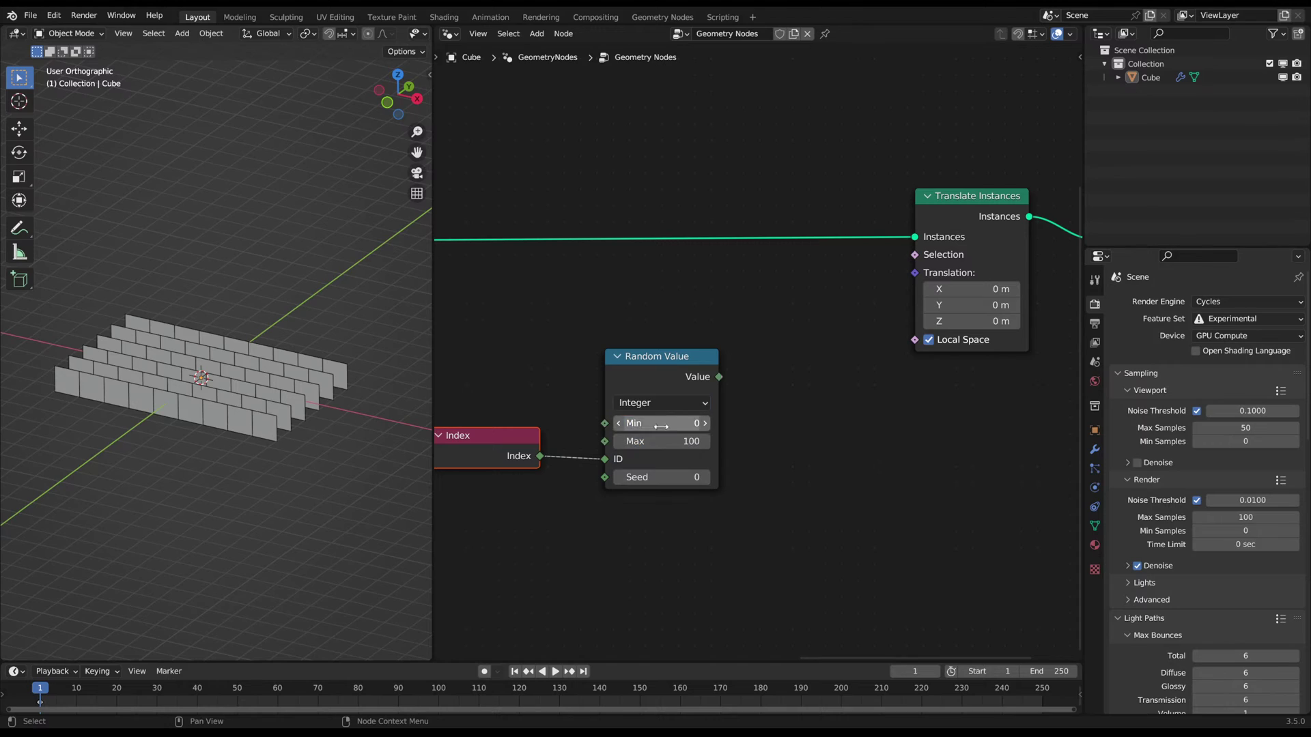
click(710, 442)
text(10)
key(Return)
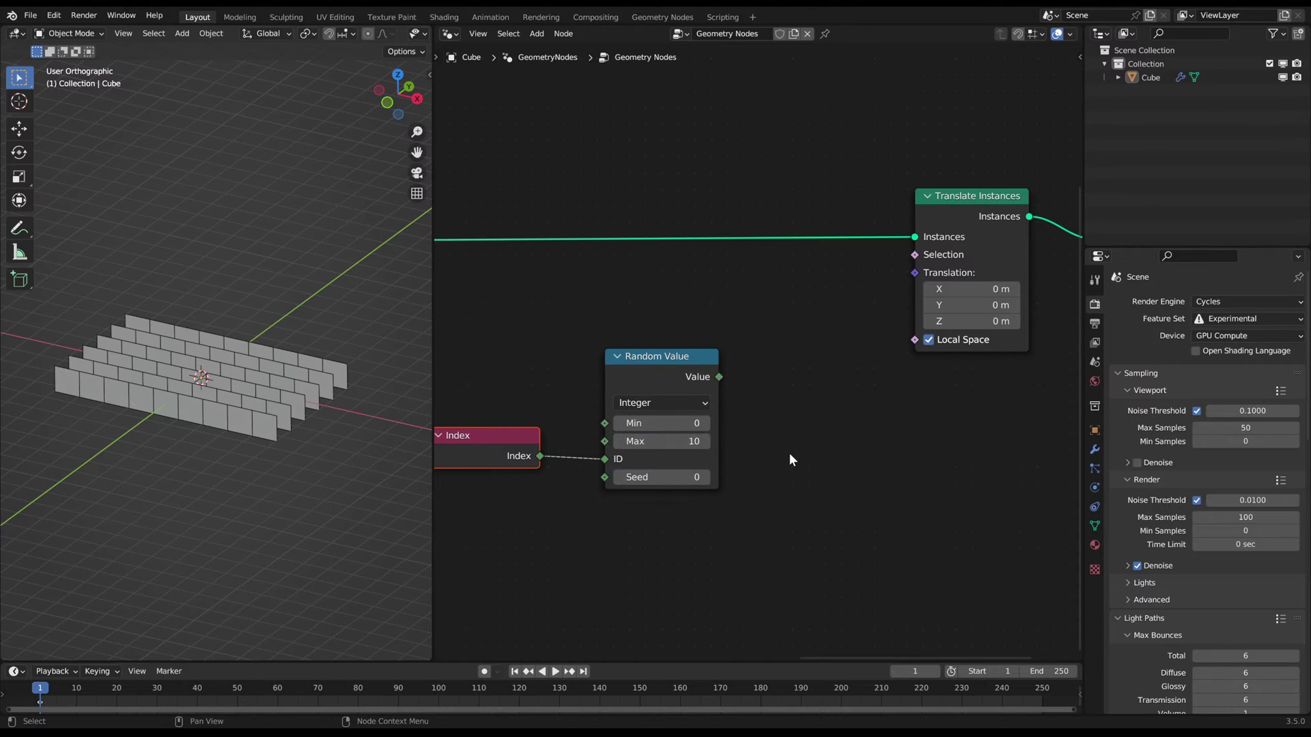
drag(662, 449, 638, 448)
middle_drag(276, 393, 72, 389)
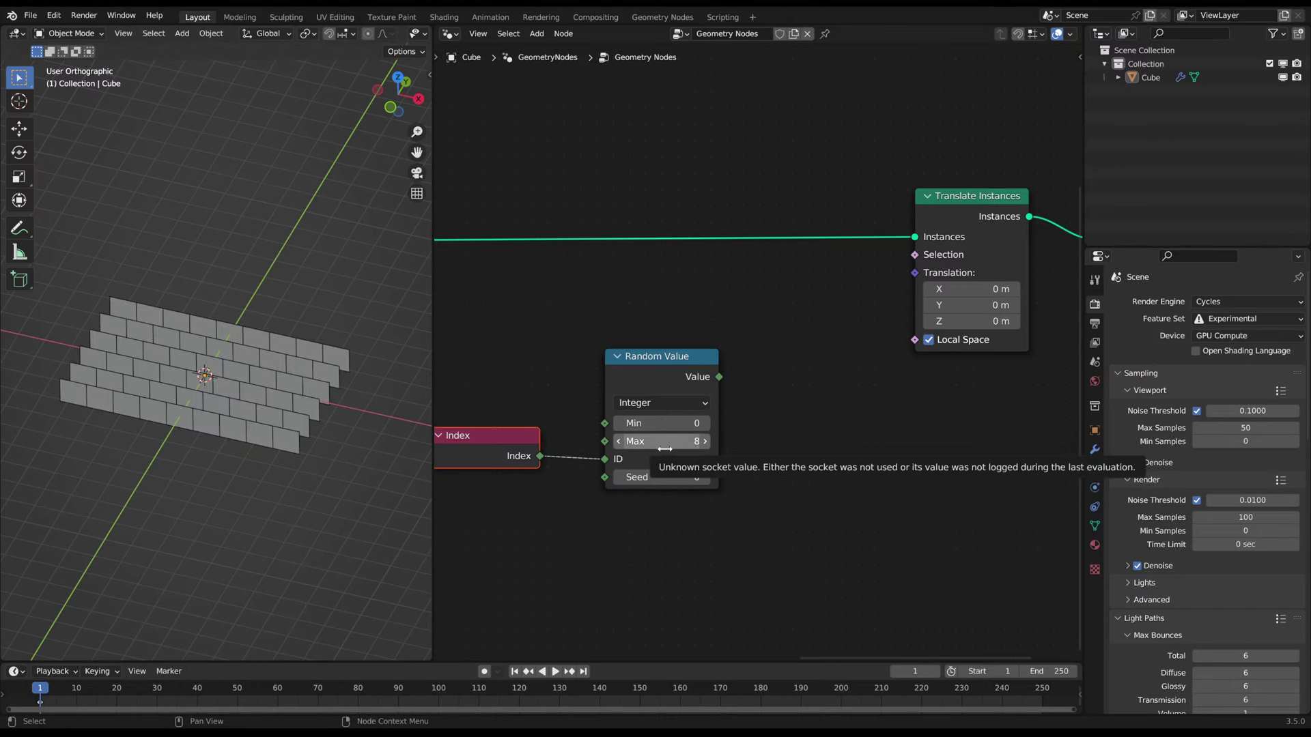
- Move the Index node closer to Random Value and shift both nodes together below Instance on Points
middle_drag(846, 431, 707, 438)
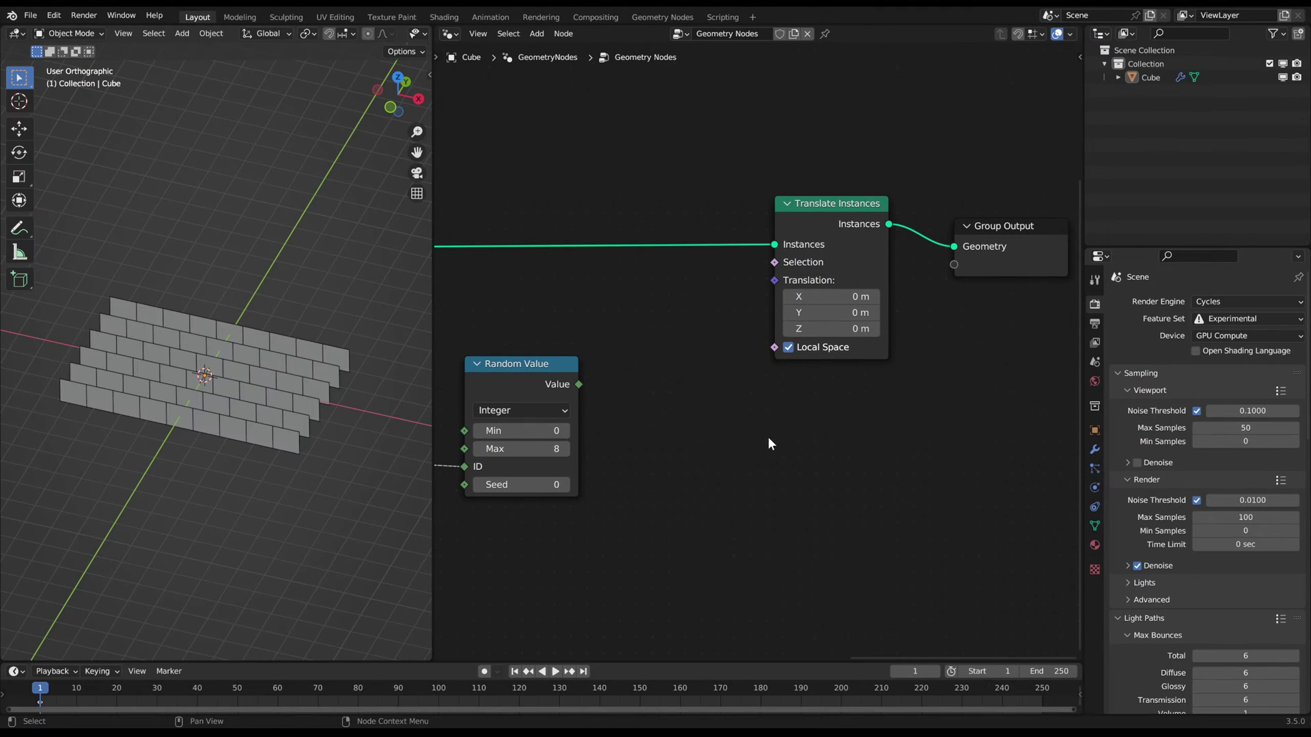
middle_drag(796, 429, 764, 425)
scroll(685, 415, down, 4)
middle_drag(632, 439, 725, 405)
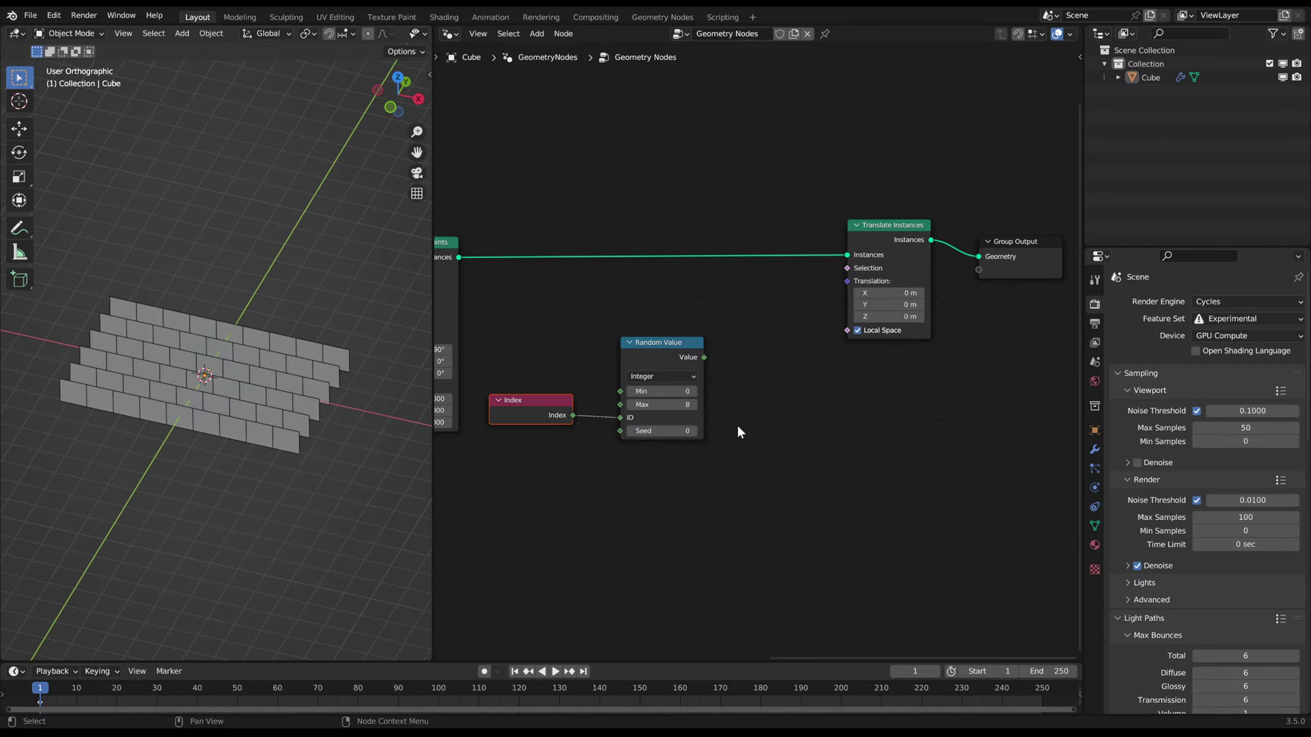
key(g)
click(598, 432)
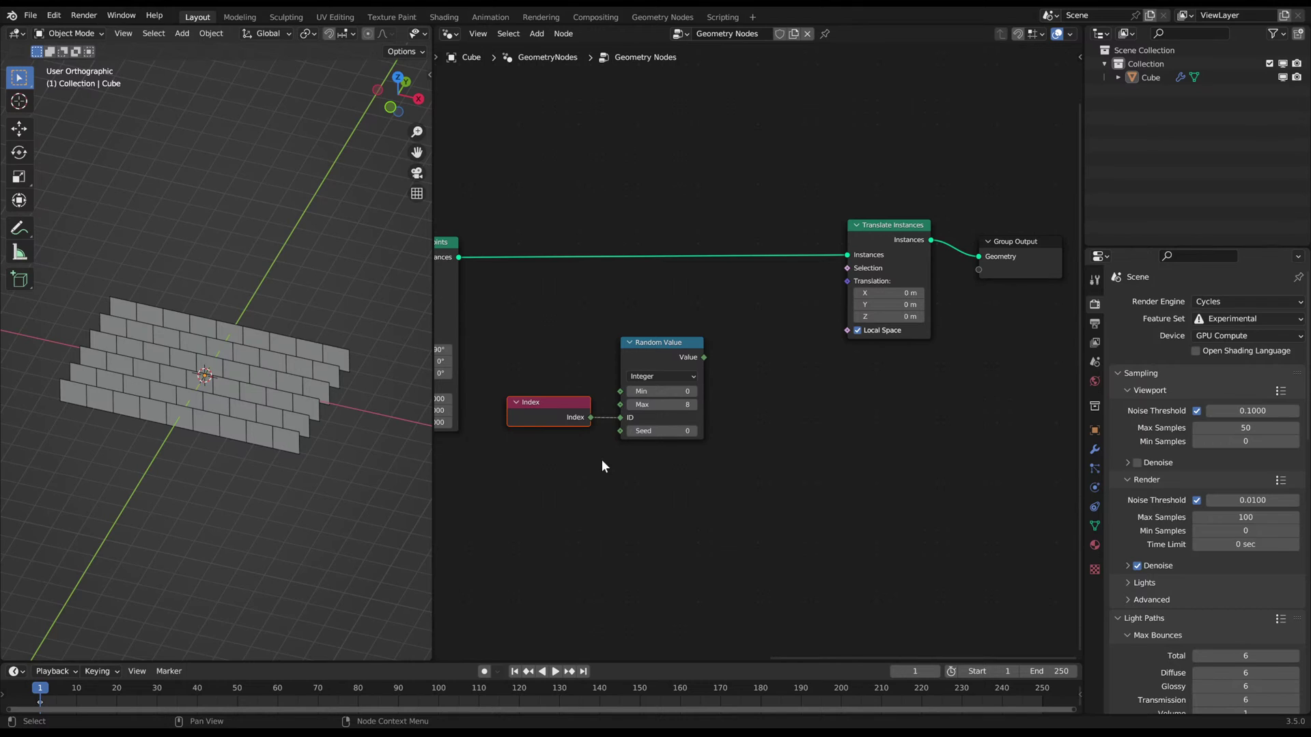
drag(729, 341, 572, 447)
middle_drag(666, 463, 739, 343)
scroll(738, 343, down, 2)
drag(763, 304, 664, 387)
middle_drag(760, 441, 772, 410)
- Add a Math node beside Random Value and set its operation to Multiply
scroll(781, 375, up, 1)
key(shift+a)
click(743, 334)
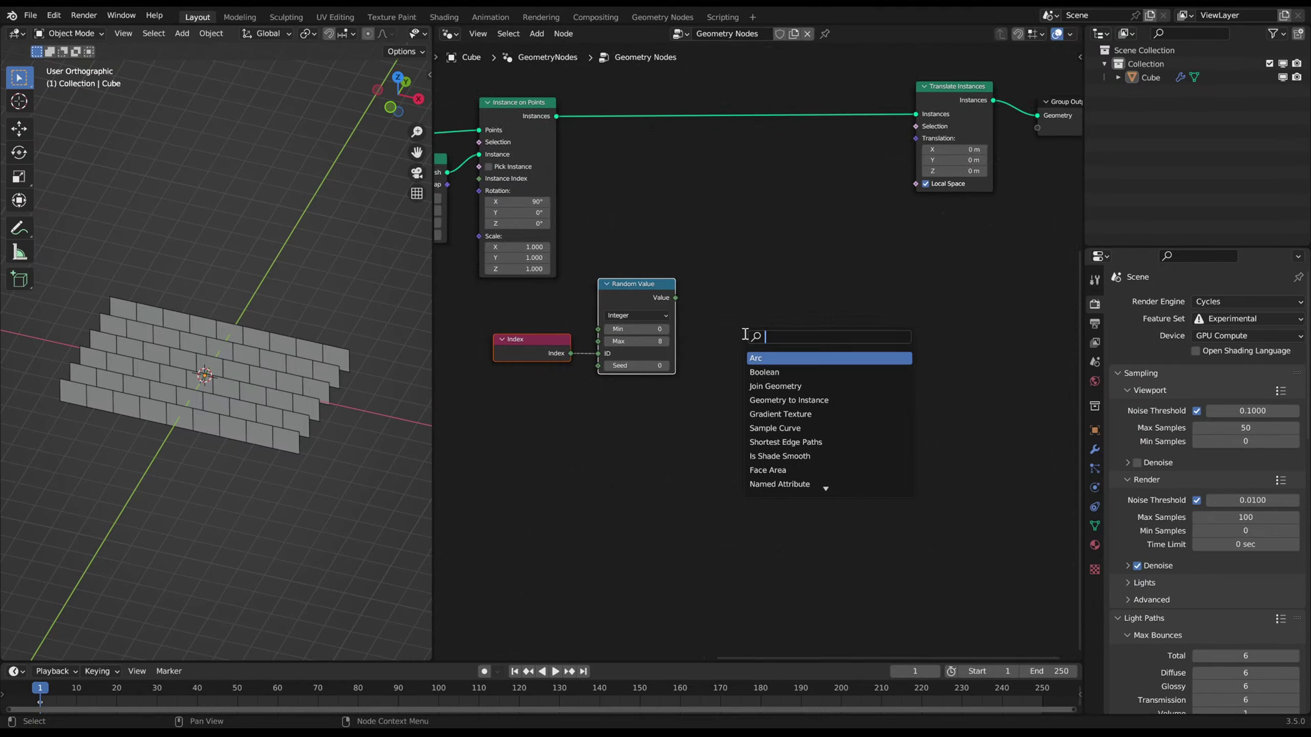
text(add)
key(Return)
click(750, 329)
click(772, 358)
click(759, 383)
scroll(771, 376, up, 2)
scroll(850, 363, up, 1)
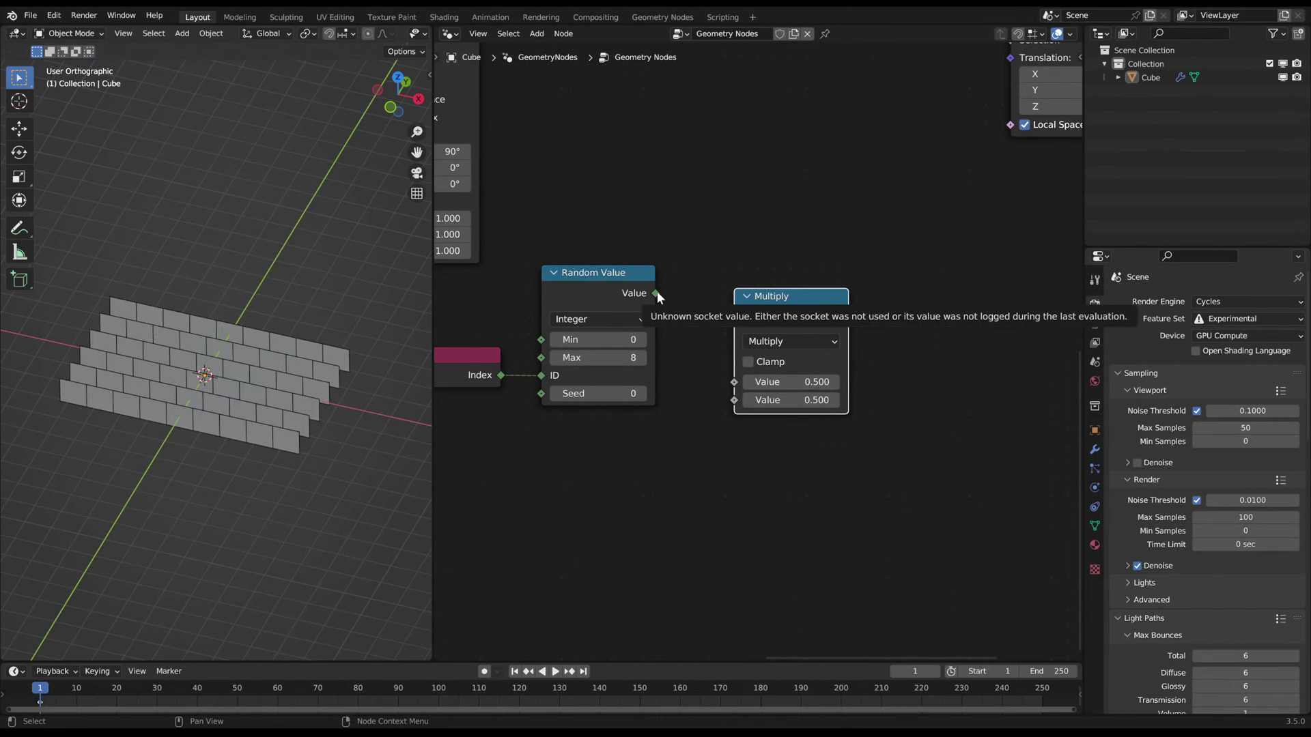
- Connect Random Value's output to the Multiply node's first value and set its second value to 12.4
drag(656, 292, 735, 380)
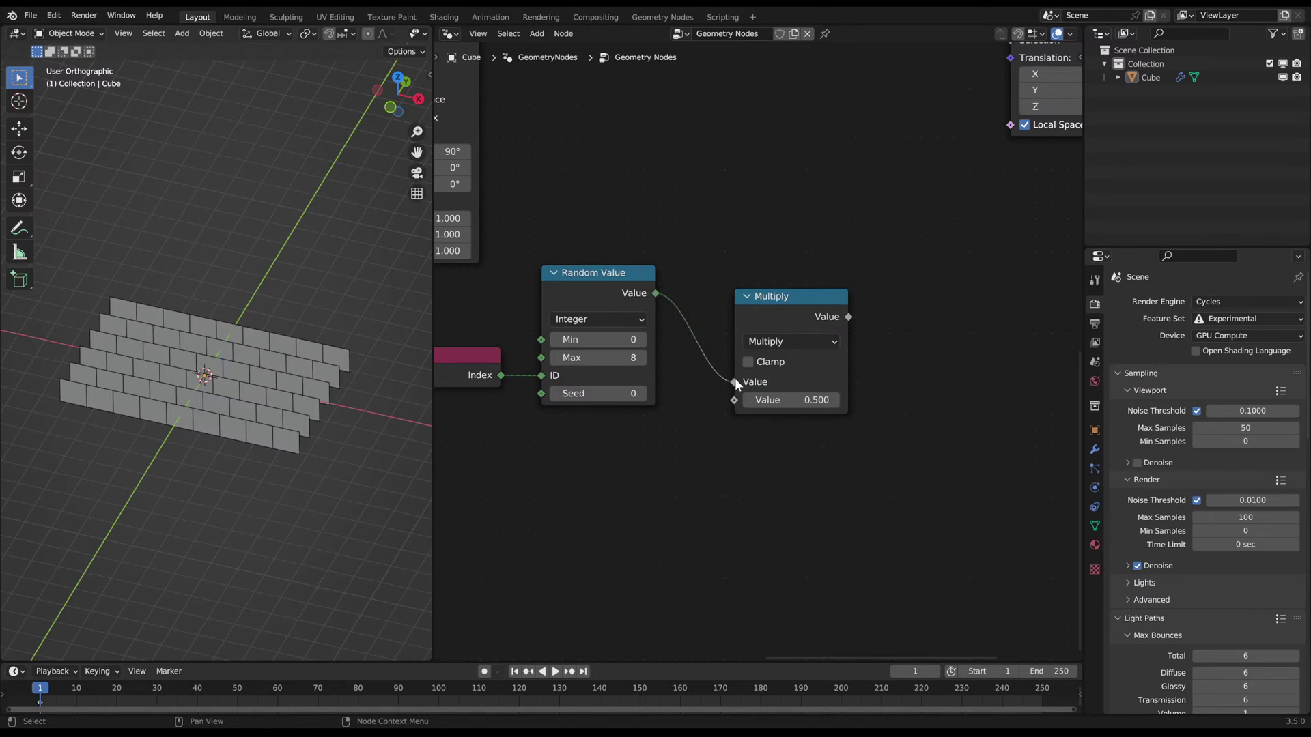
scroll(833, 336, up, 3)
mouse_move(836, 383)
mouse_down()
mouse_move(830, 356)
mouse_move(814, 392)
mouse_up()
scroll(775, 475, down, 4)
middle_drag(822, 447, 752, 458)
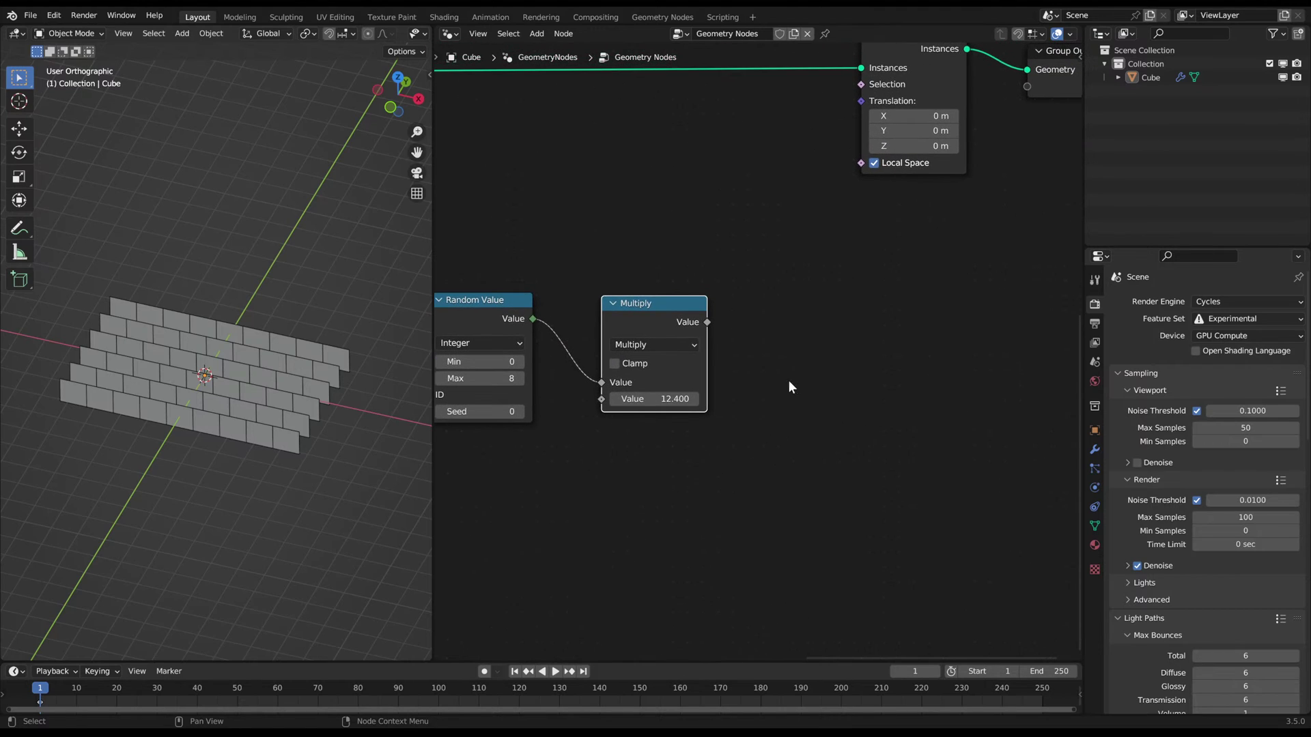
- Add a Combine XYZ node beside Multiply and turn off Local Space on Translate Instances
key(shift+a)
text(scombine)
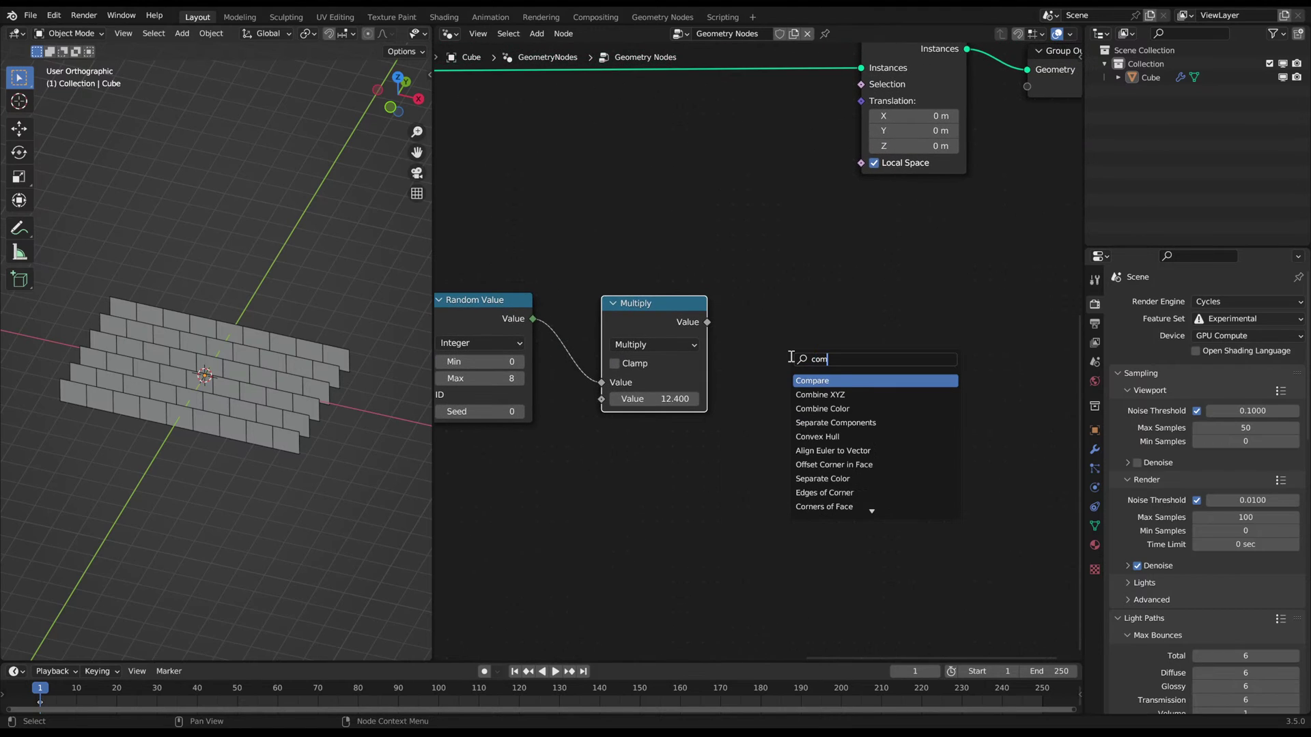
key(Return)
click(745, 318)
middle_drag(743, 314, 678, 318)
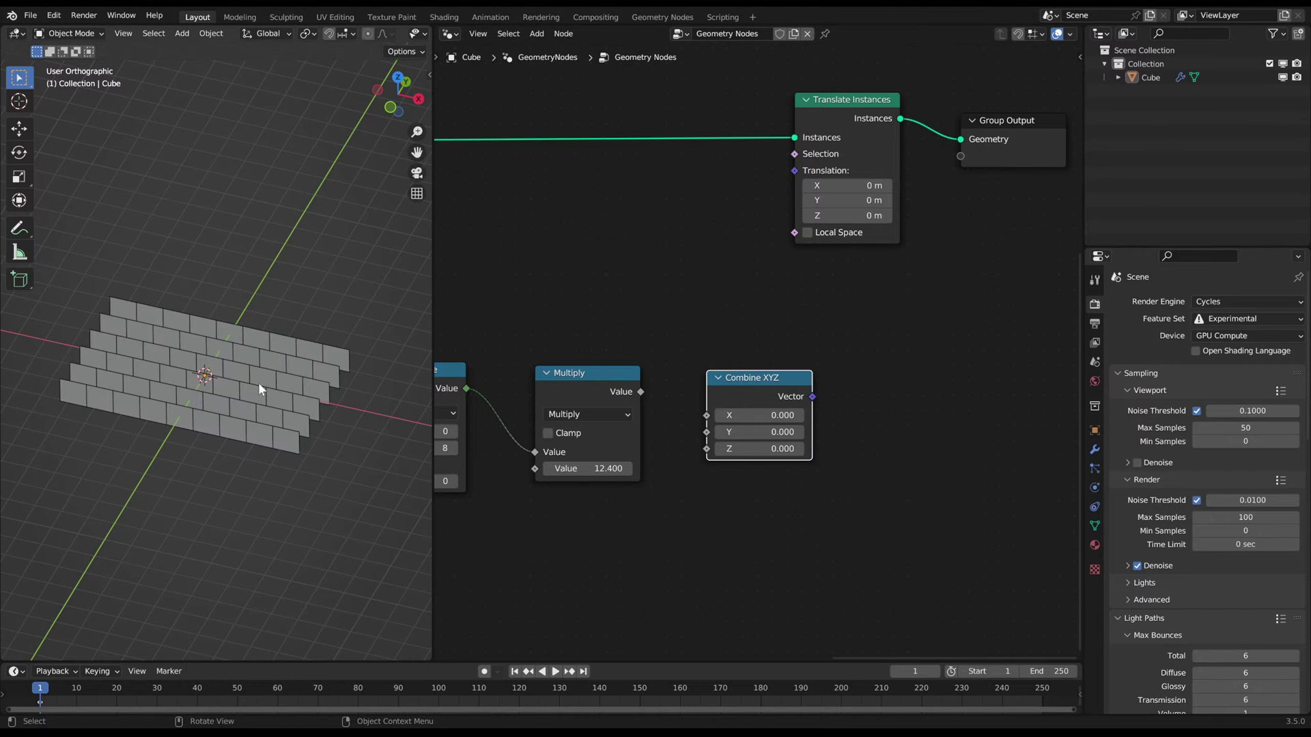
- Connect Multiply's output to the Z input of Combine XYZ, and its Vector to the Translation of Translate Instances
middle_drag(258, 382, 290, 341)
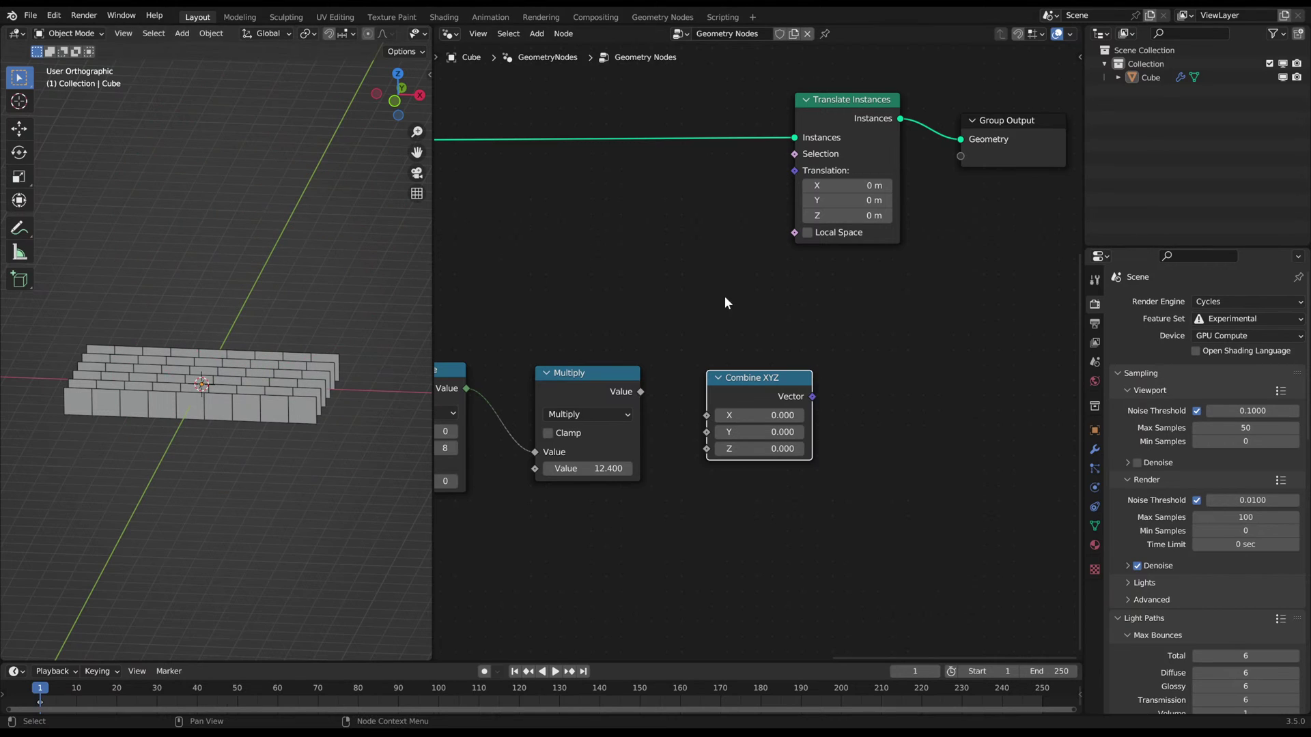
drag(640, 391, 707, 449)
drag(812, 396, 794, 170)
- Set the Multiply node's second value to 1.08 and shift the node slightly
middle_drag(574, 394, 711, 367)
drag(725, 443, 665, 444)
mouse_move(710, 352)
mouse_down()
mouse_move(693, 342)
mouse_move(722, 372)
mouse_up()
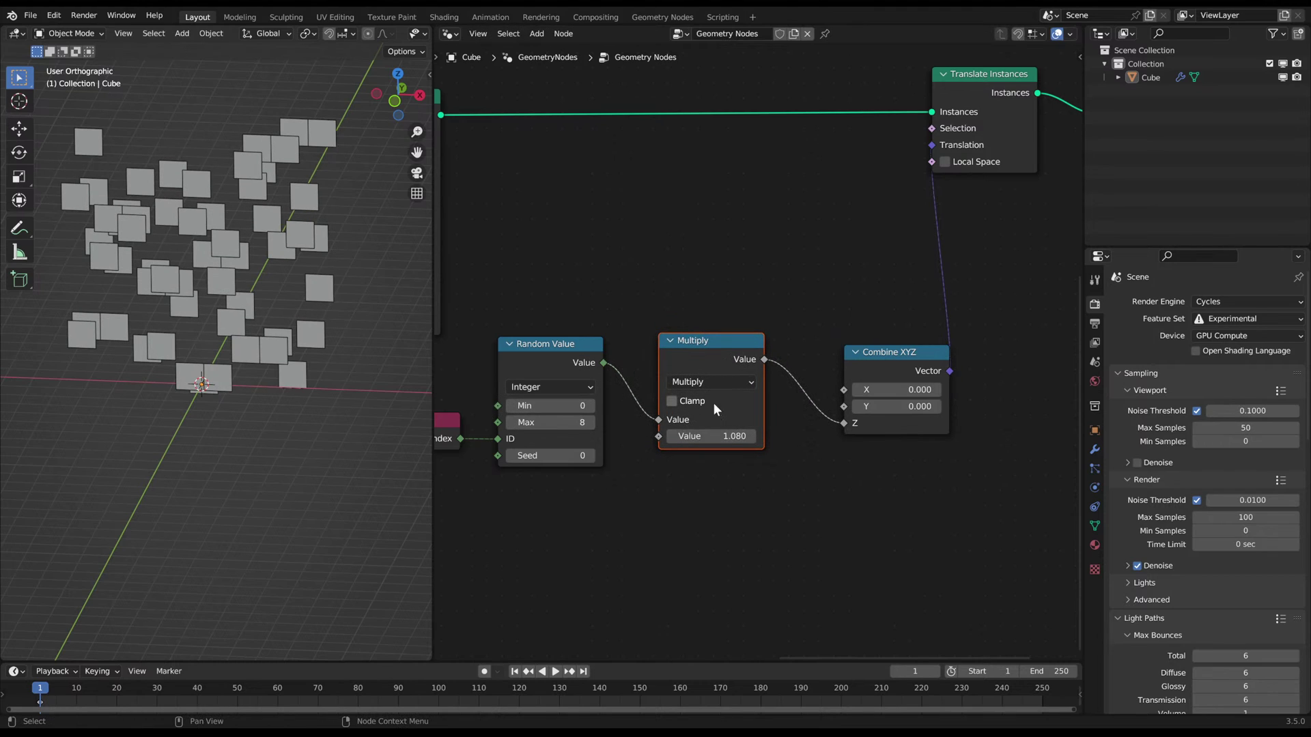
- Move the Index node closer to Random Value and the Combine XYZ node closer to Multiply
middle_drag(702, 406, 826, 407)
drag(558, 426, 570, 426)
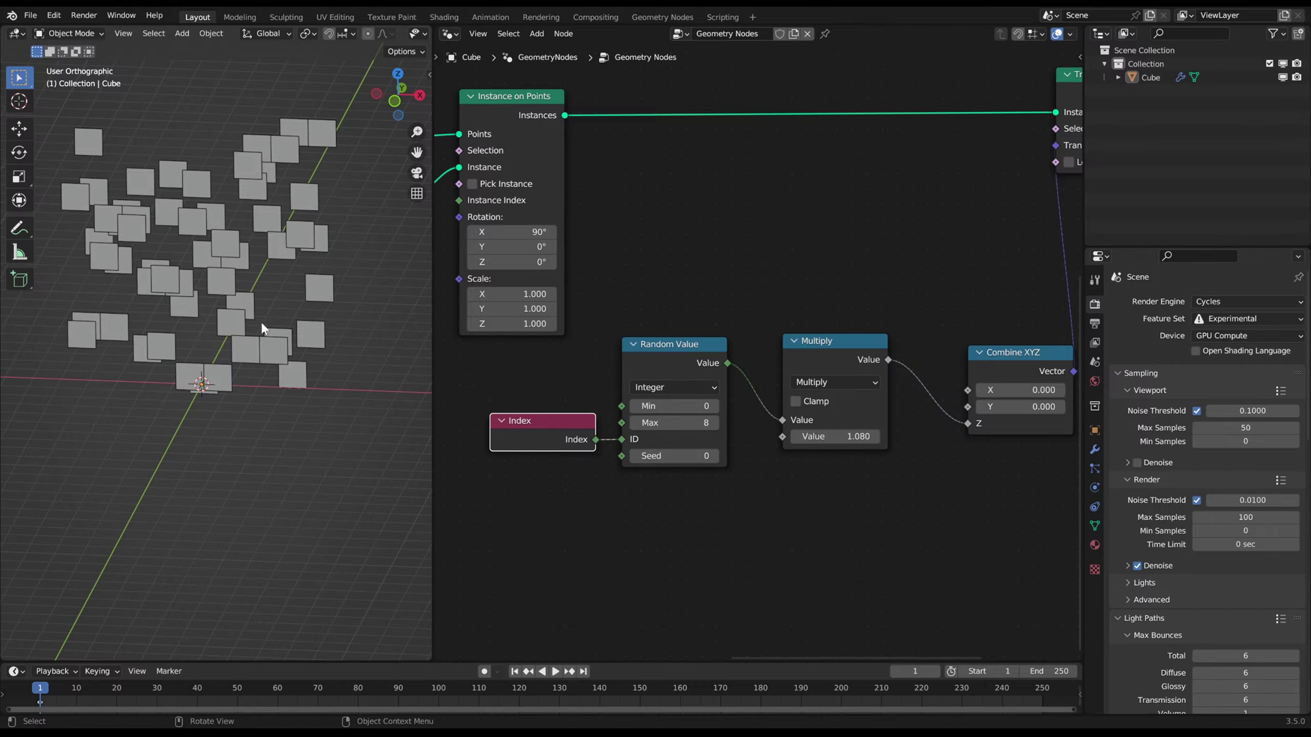
click(834, 351)
middle_drag(853, 470, 719, 494)
drag(821, 375, 788, 367)
drag(688, 437, 732, 437)
right_click(688, 437)
- Move the Translate Instances and Group Output nodes farther away from Combine XYZ
middle_drag(870, 205, 826, 287)
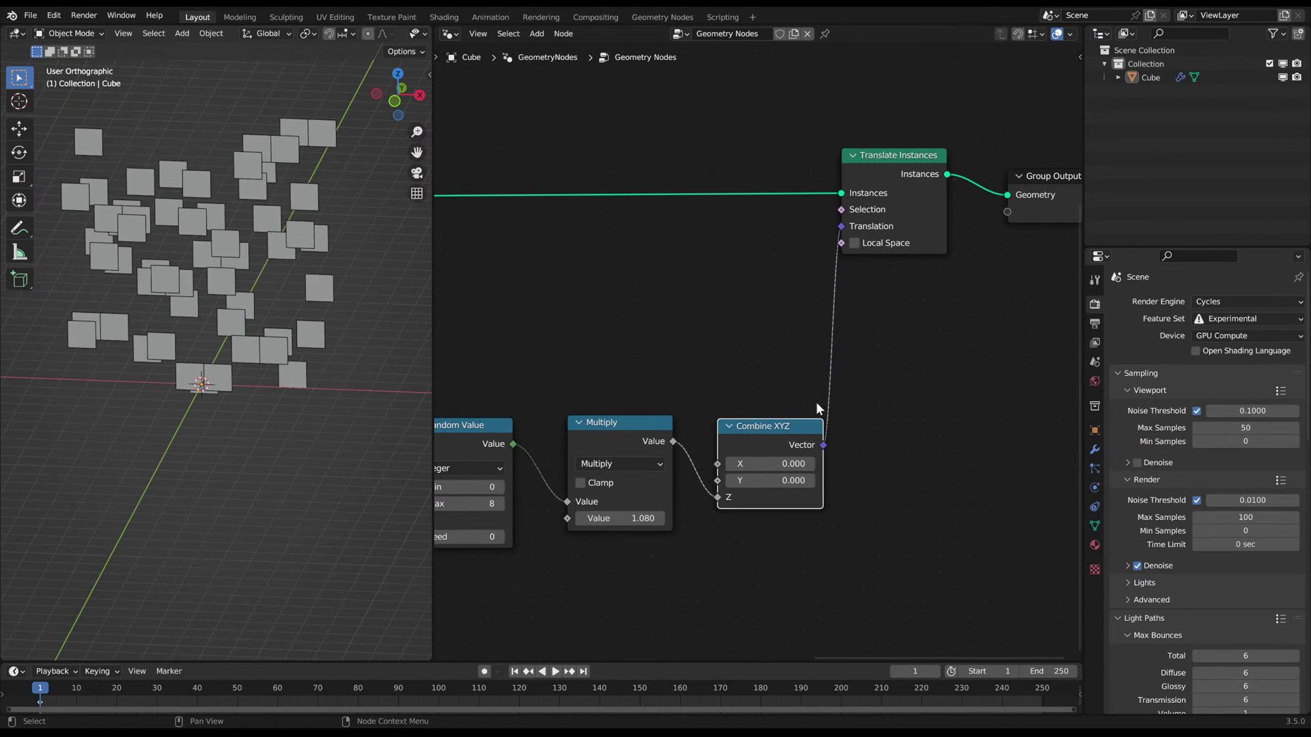
drag(839, 281, 933, 223)
scroll(955, 270, down, 1)
middle_drag(963, 283, 919, 293)
key(g)
click(952, 308)
drag(835, 146, 1026, 249)
key(g)
click(1043, 243)
- Set the Multiply node's second value to 3.89 and switch Random Value's Min between 0 and 1
shift+drag(604, 509, 703, 508)
mouse_move(316, 355)
mouse_down()
mouse_move(365, 345)
mouse_move(307, 331)
mouse_up()
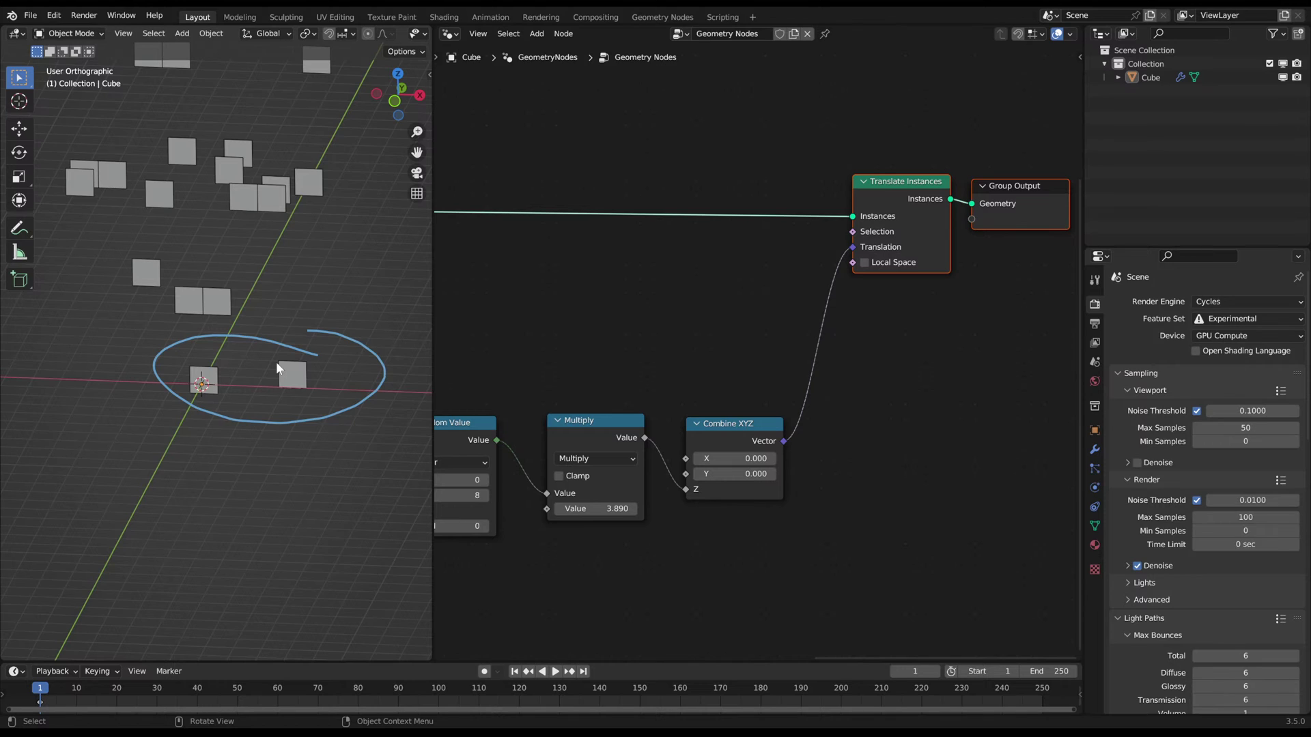
middle_drag(493, 477, 682, 457)
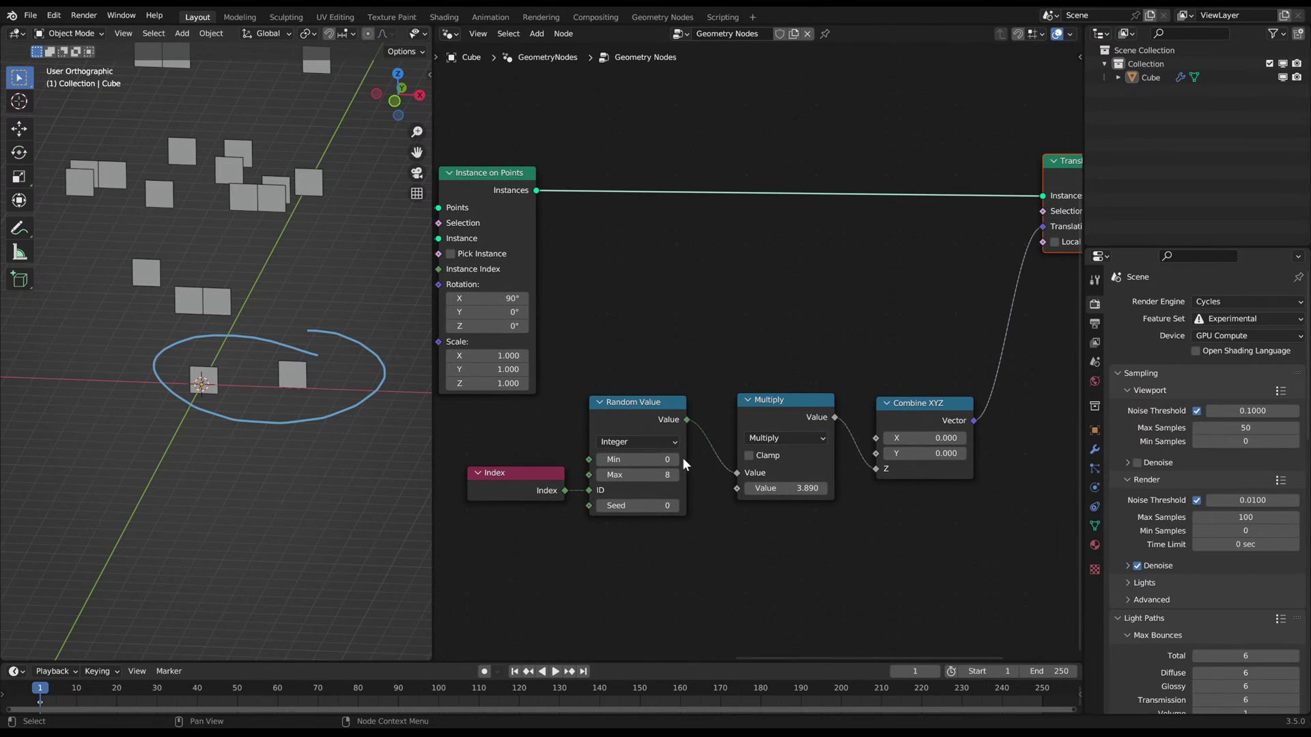
click(675, 458)
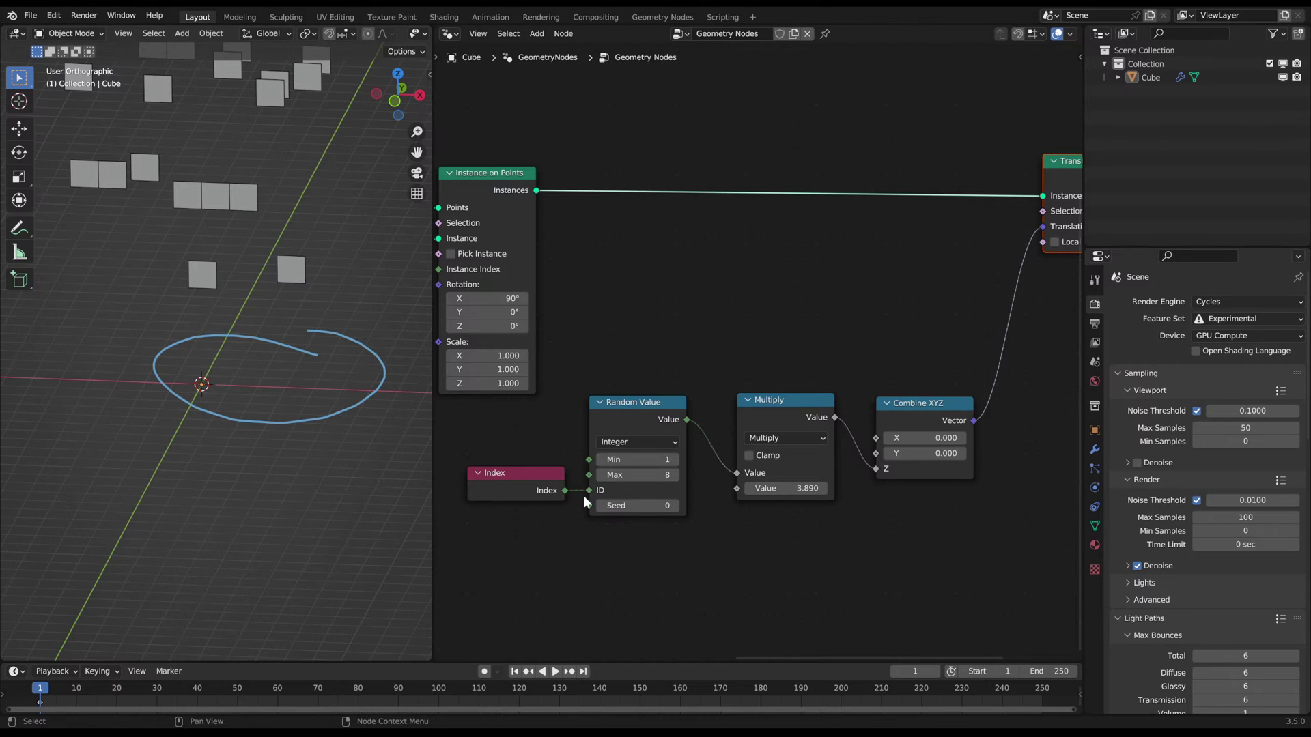
click(600, 459)
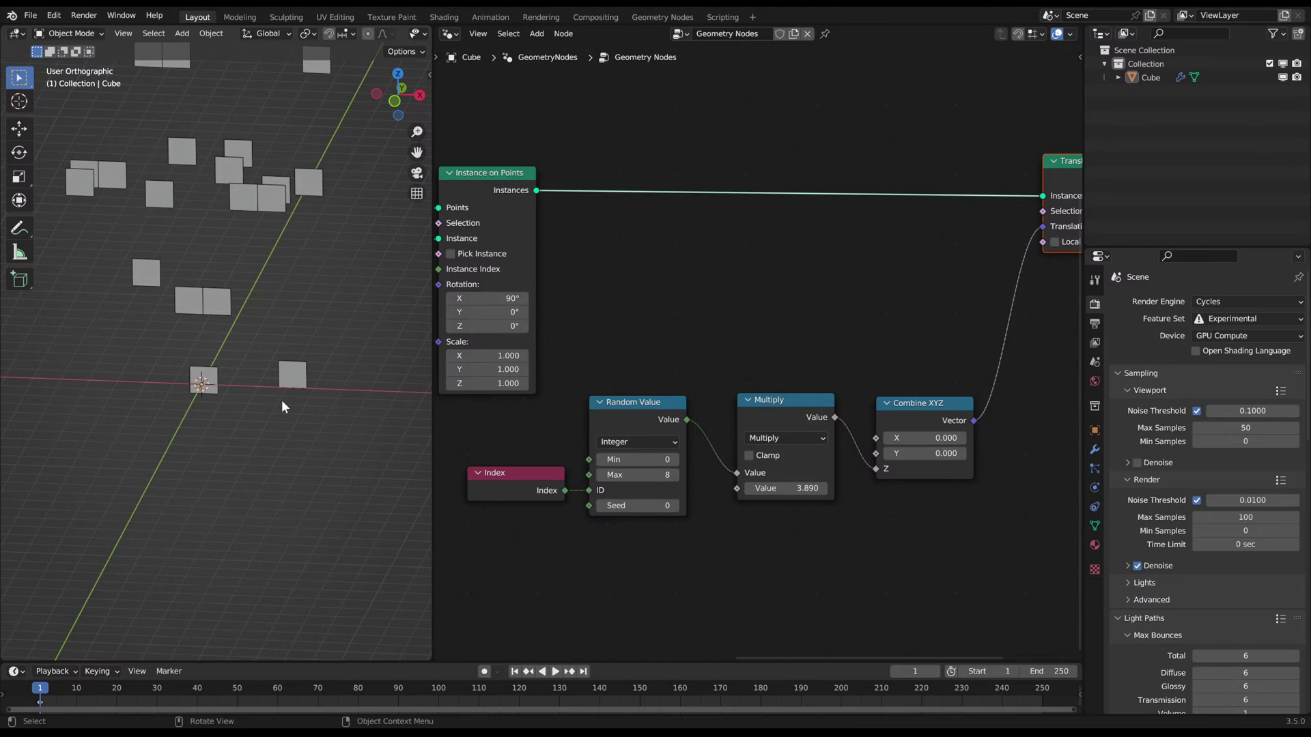
click(674, 458)
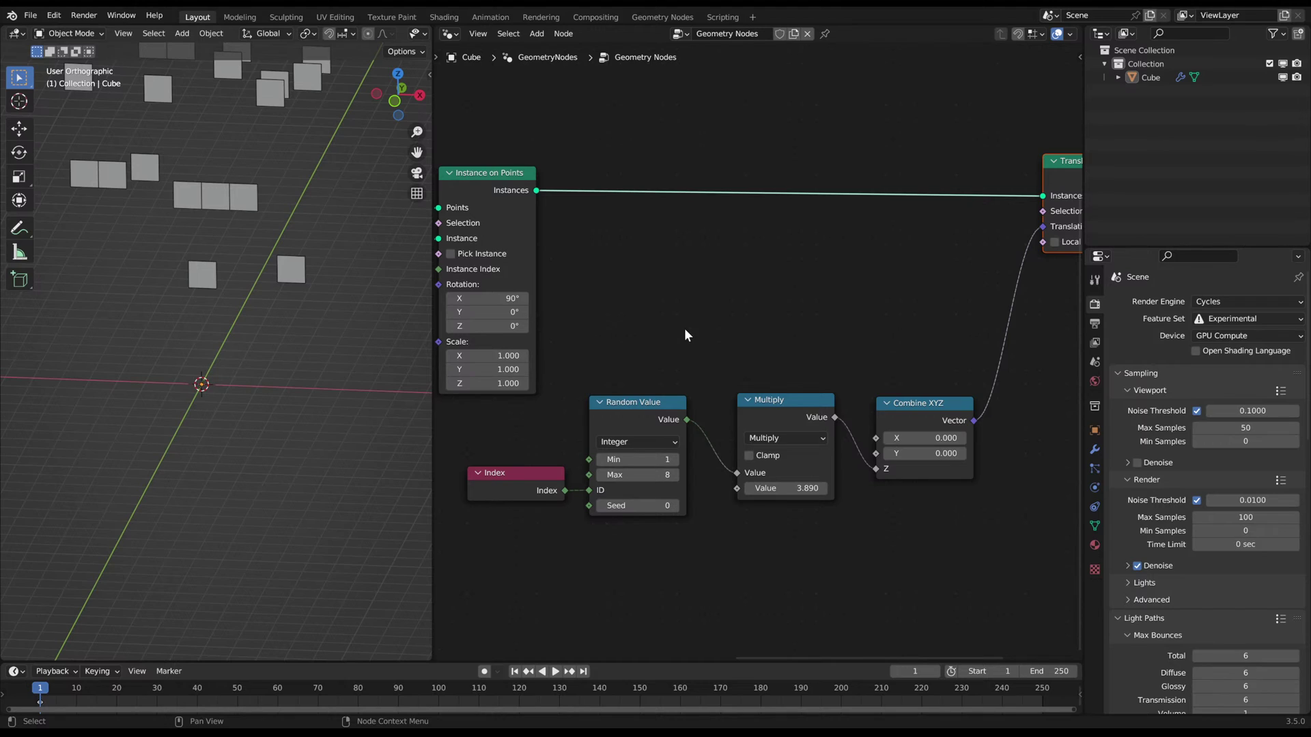
click(600, 459)
- Move the Multiply and Combine XYZ nodes slightly closer to Random Value
middle_drag(854, 392, 789, 391)
drag(669, 364, 751, 434)
key(g)
click(809, 472)
drag(861, 416, 850, 417)
- Raise Random Value's Min to 7 and set the Multiply node's second value to 0.99
middle_drag(651, 443, 722, 443)
click(682, 459)
click(681, 458)
click(682, 459)
click(682, 458)
click(681, 459)
click(682, 459)
click(684, 460)
shift+drag(768, 490, 570, 490)
middle_drag(232, 232, 260, 225)
middle_drag(204, 249, 195, 240)
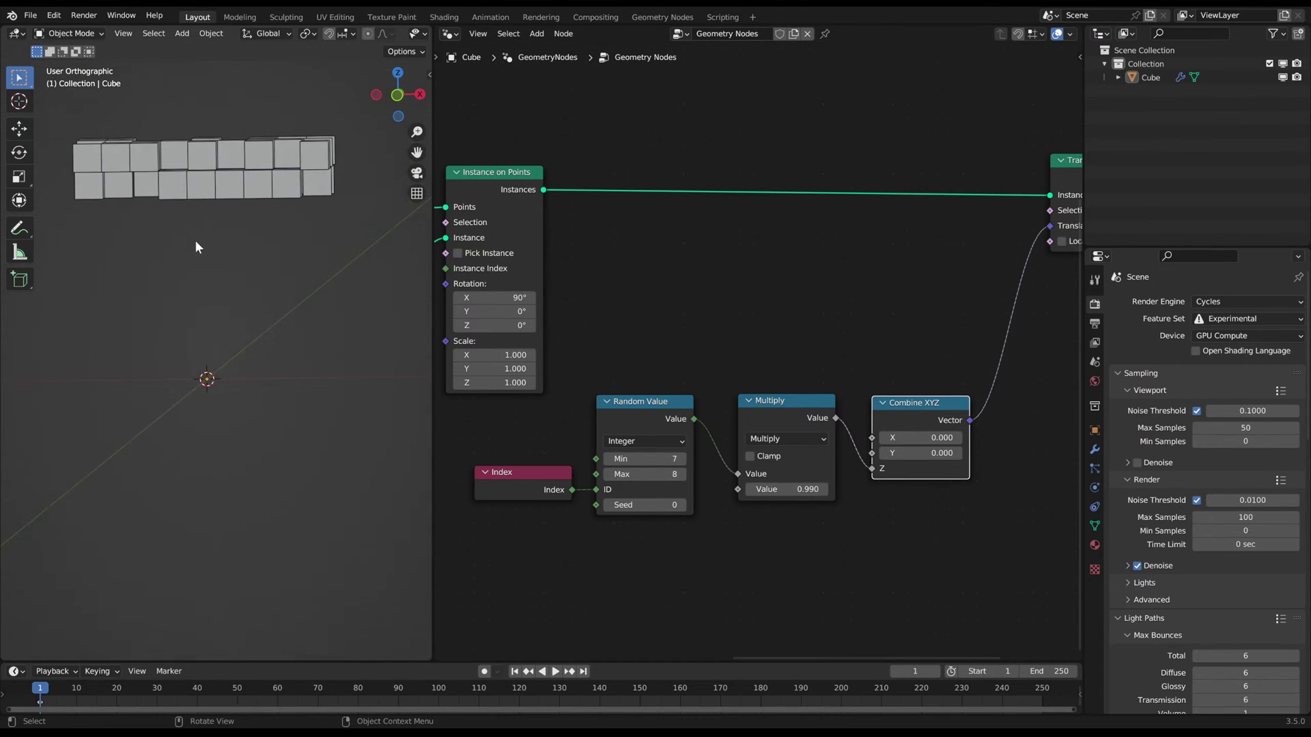
- Raise Random Value's Min to 8 and lower it again one step at a time
click(682, 459)
click(609, 460)
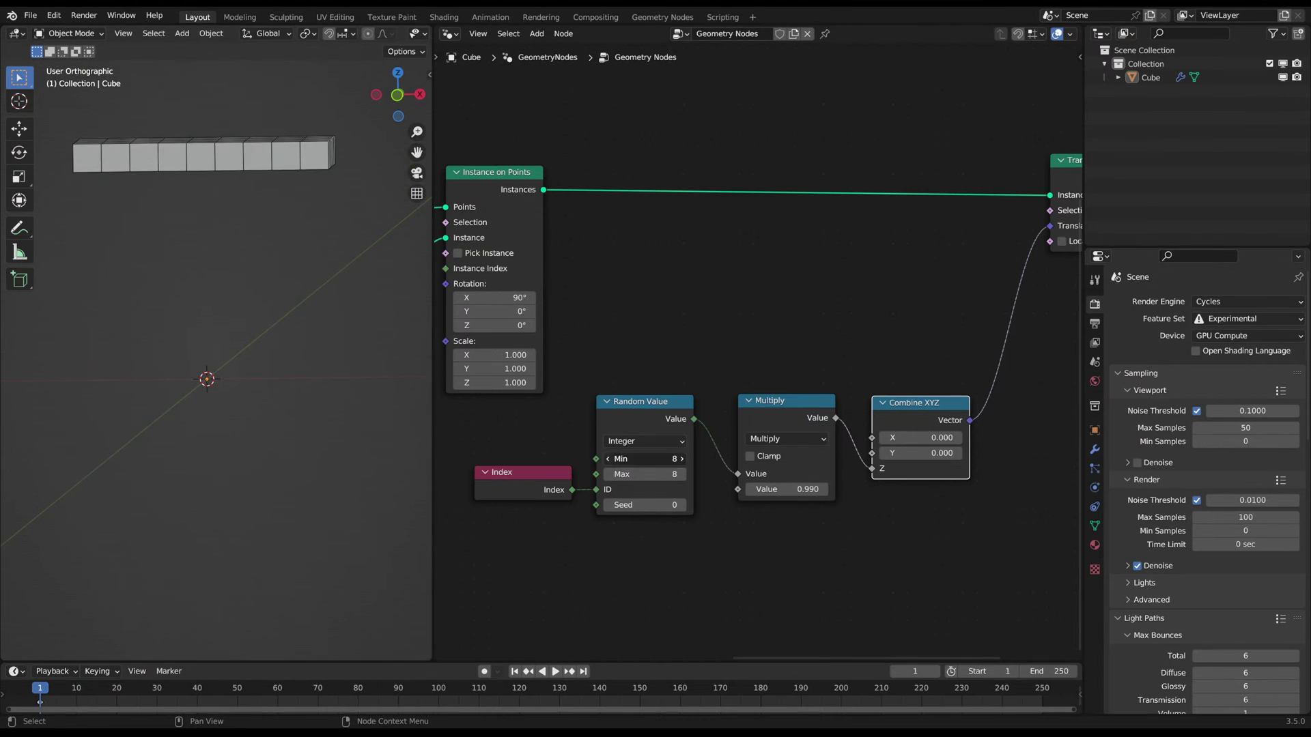
click(608, 460)
click(608, 459)
click(608, 460)
click(608, 460)
- Set the Multiply node's second value to 1.18 and Random Value's Min to 0
drag(785, 489, 809, 489)
click(645, 458)
text(0)
key(Return)
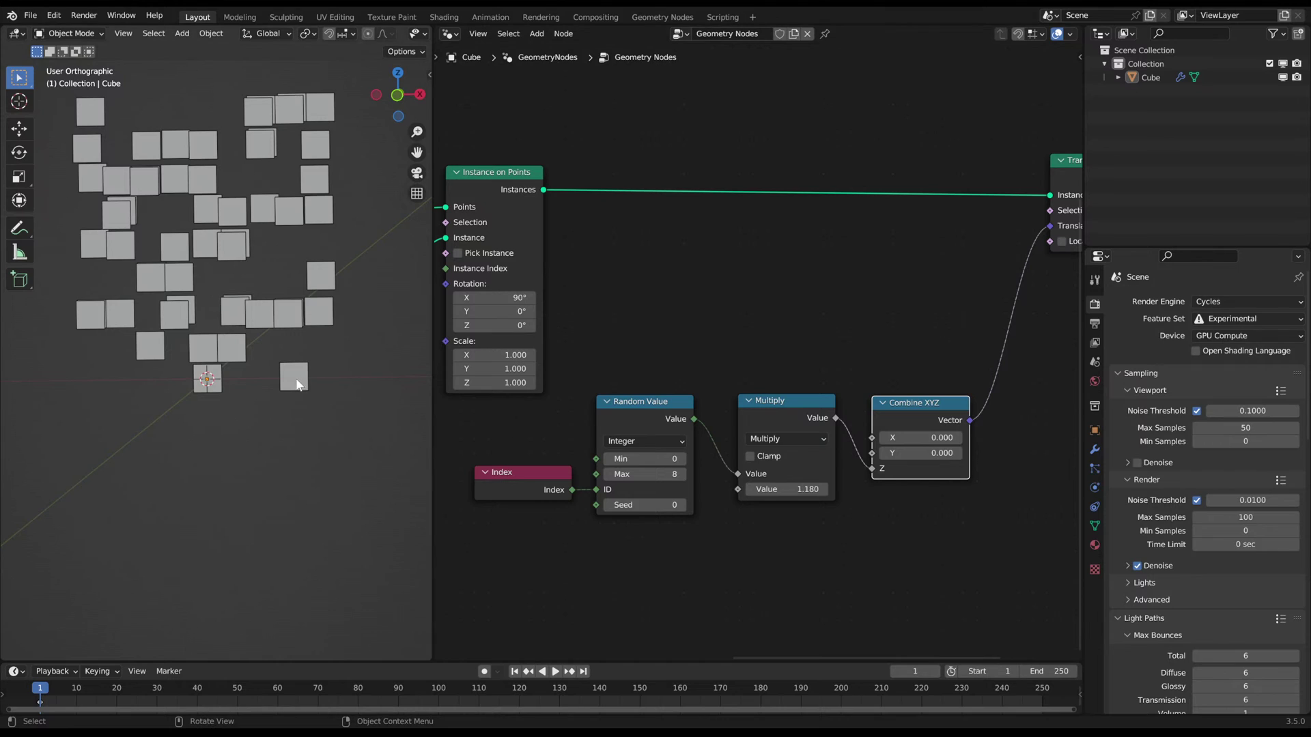
shift+middle_drag(298, 118, 296, 167)
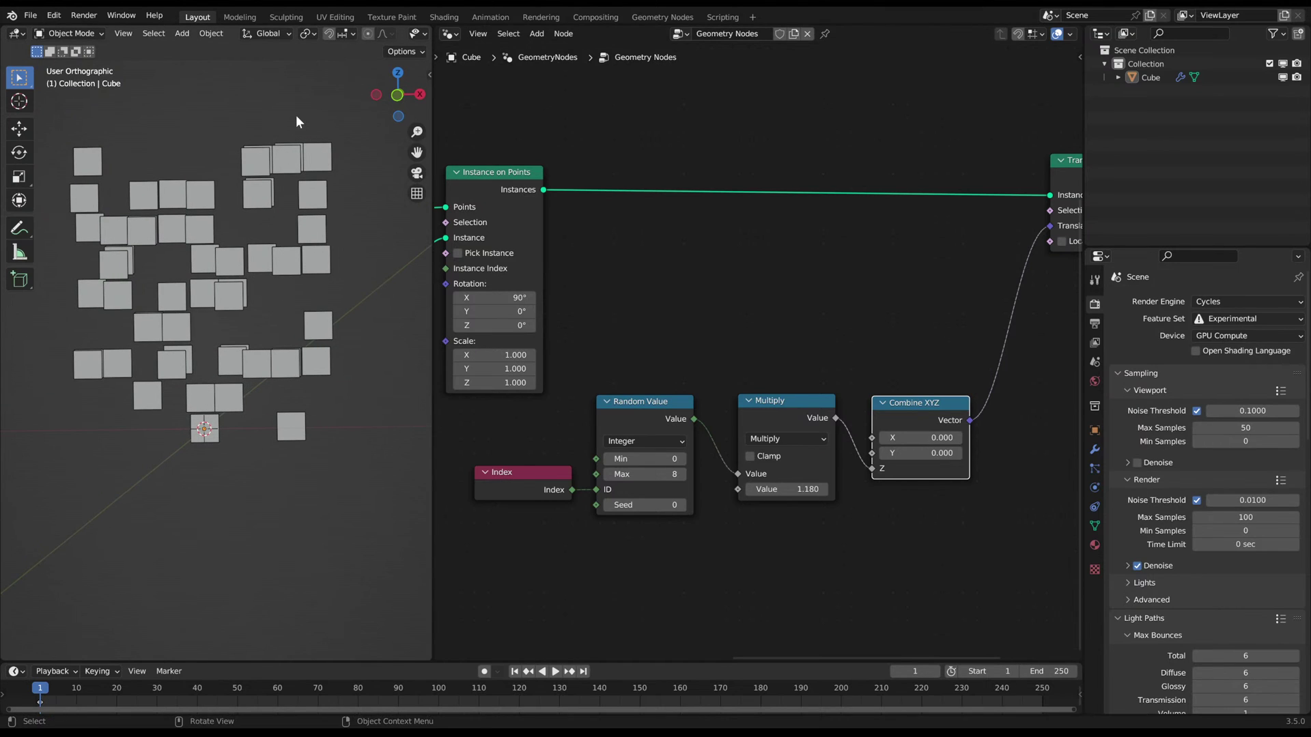
mouse_move(318, 129)
mouse_down()
mouse_move(306, 431)
mouse_move(325, 449)
mouse_up()
drag(312, 396, 323, 397)
ctrl+drag(324, 185, 318, 134)
right_drag(313, 140, 324, 328)
- Nudge the Multiply node toward Random Value and shift Combine XYZ farther from it
middle_drag(889, 383, 787, 378)
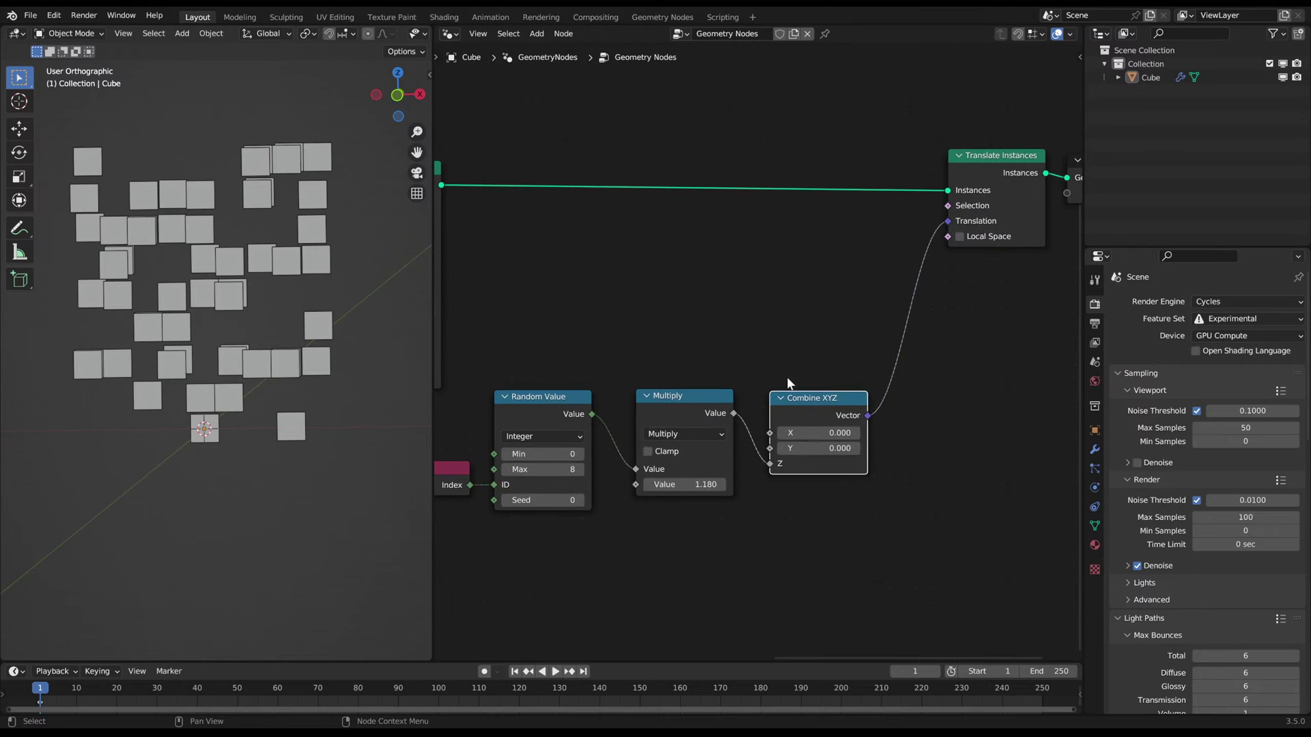
scroll(649, 379, down, 1)
middle_drag(622, 358, 677, 340)
drag(715, 376, 711, 377)
drag(862, 402, 858, 406)
middle_drag(855, 400, 752, 392)
drag(784, 406, 825, 407)
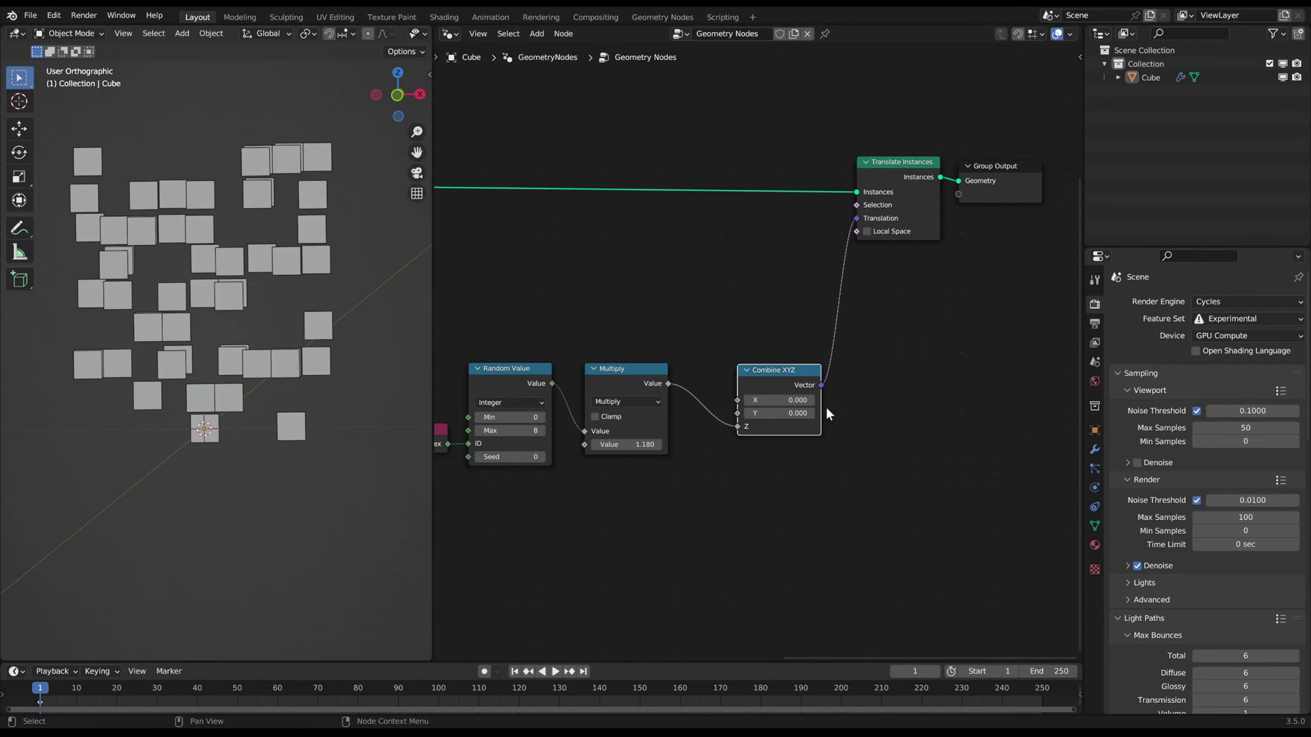
- Move Combine XYZ, Translate Instances and Group Output together to open a wide gap after Multiply
scroll(826, 407, down, 4)
middle_drag(826, 407, 740, 401)
drag(681, 186, 844, 413)
key(g)
click(1052, 423)
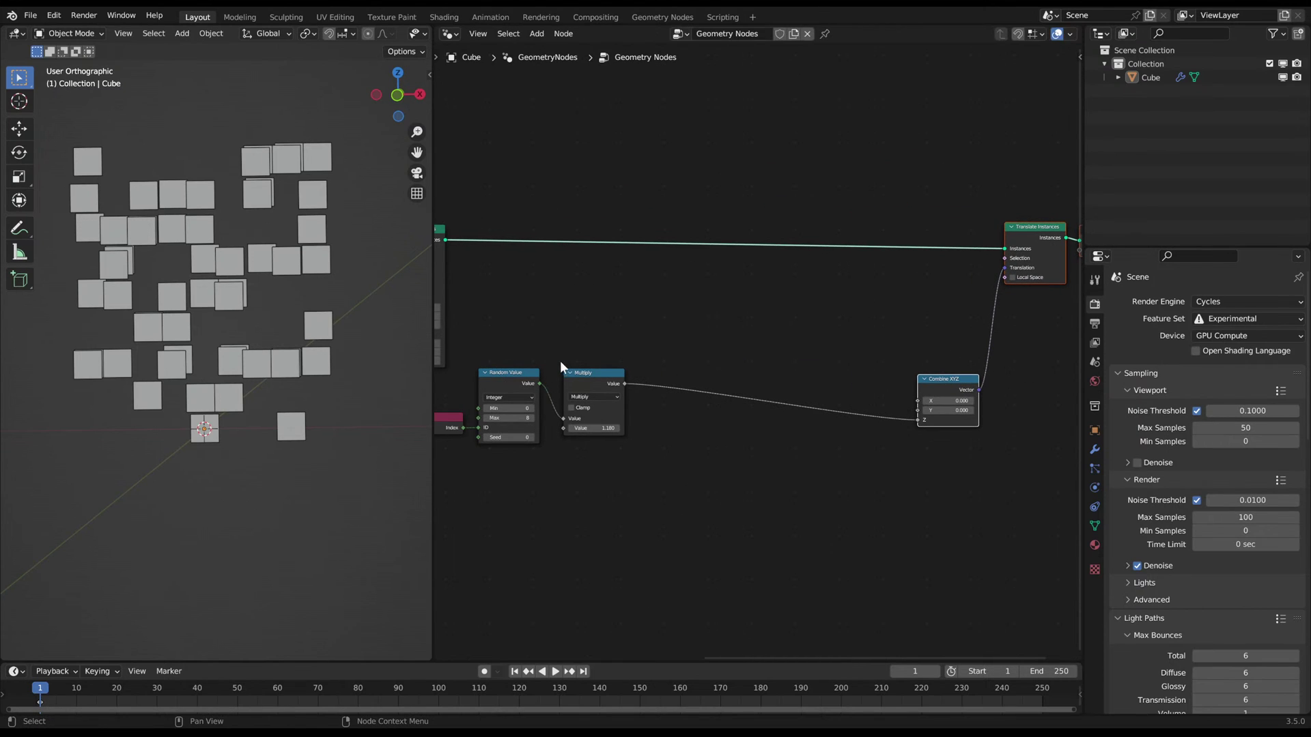
drag(581, 372, 575, 372)
- Drive the Multiply node's second value with the expression #frame/20
scroll(671, 464, up, 2)
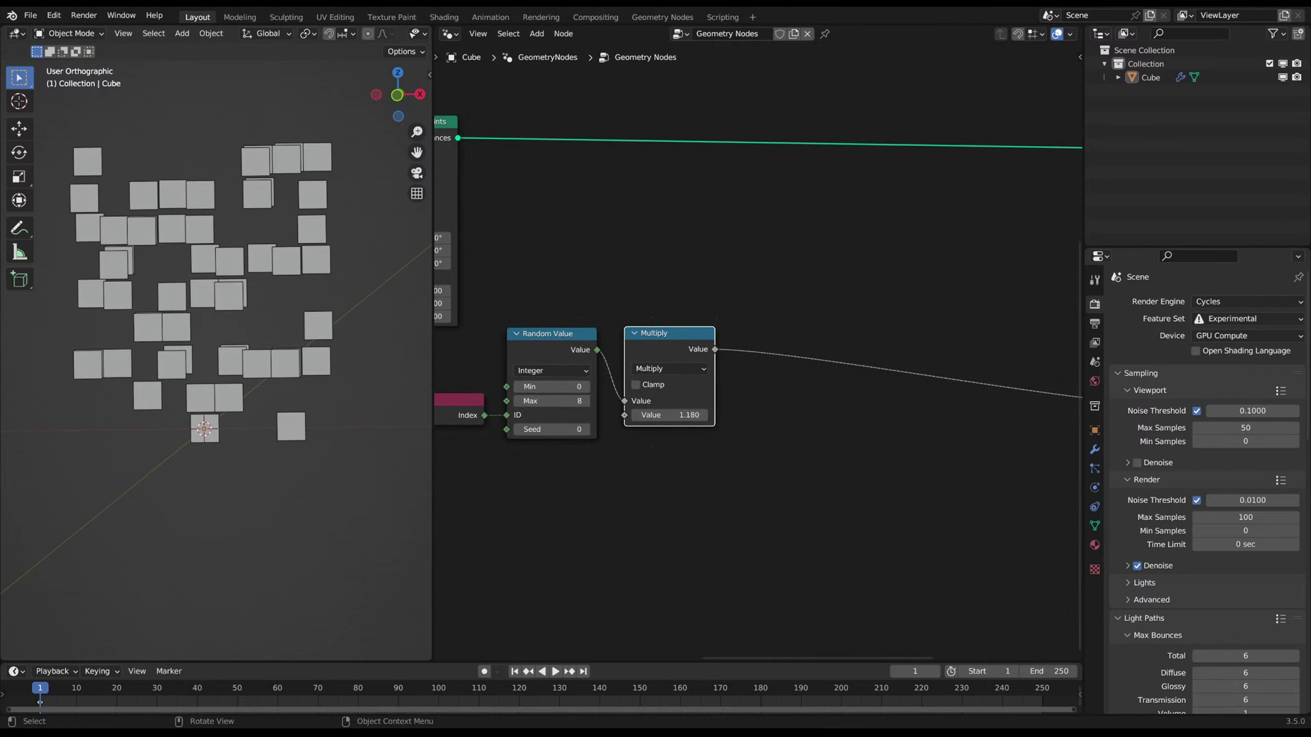
double_click(673, 415)
text(#frame/20)
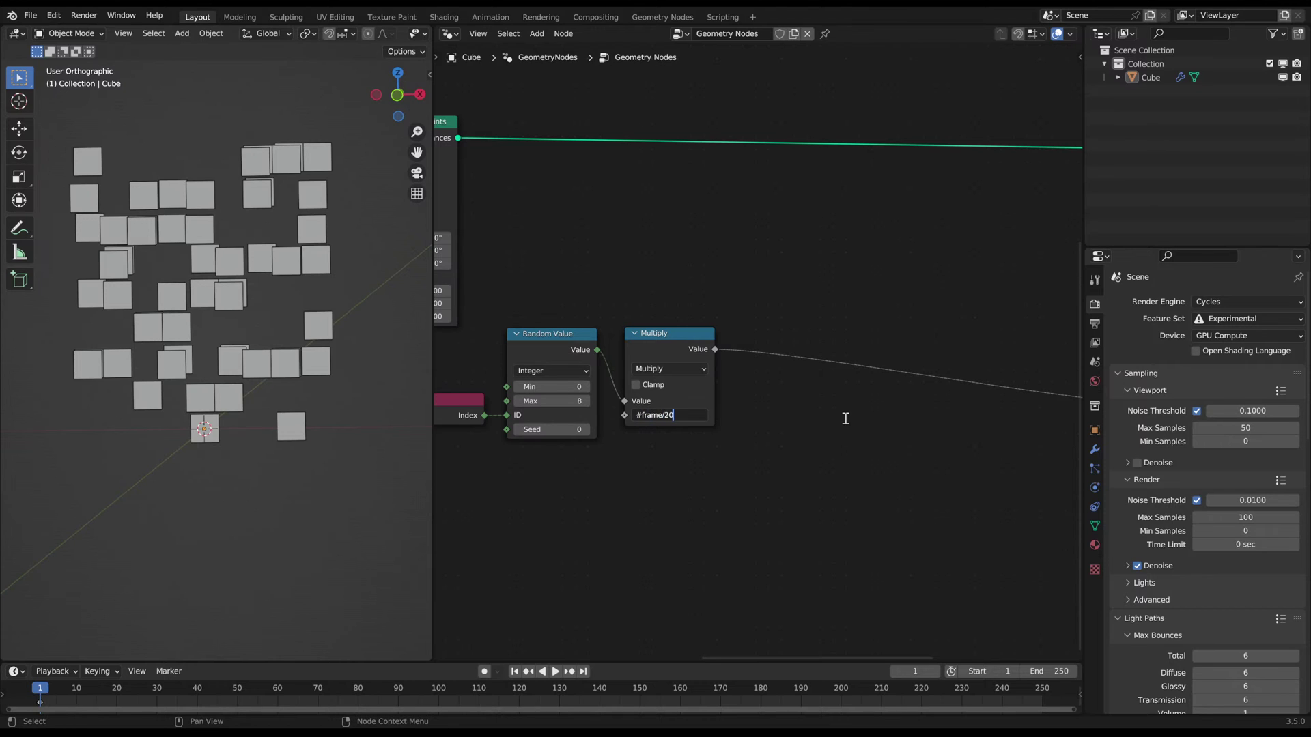
key(Return)
- Play the animation to check the driven block movement and scrub back to frame 20
key(space)
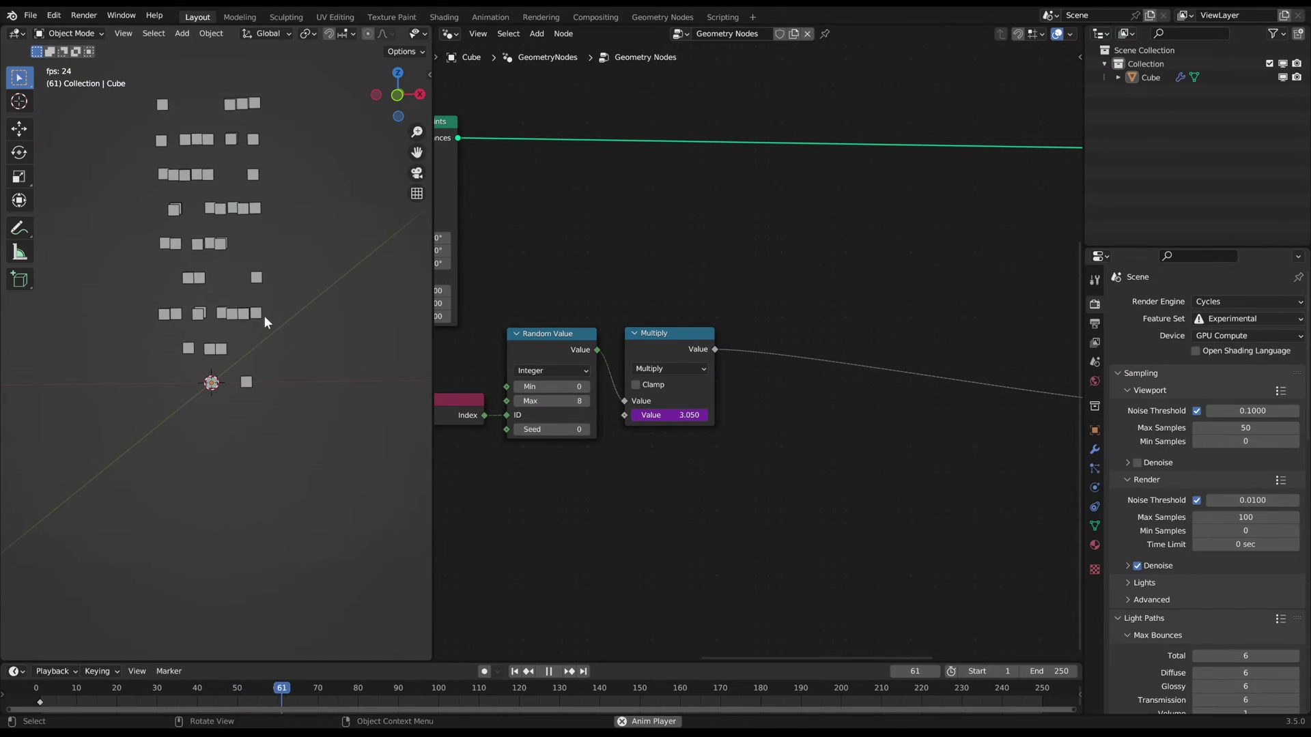
key(space)
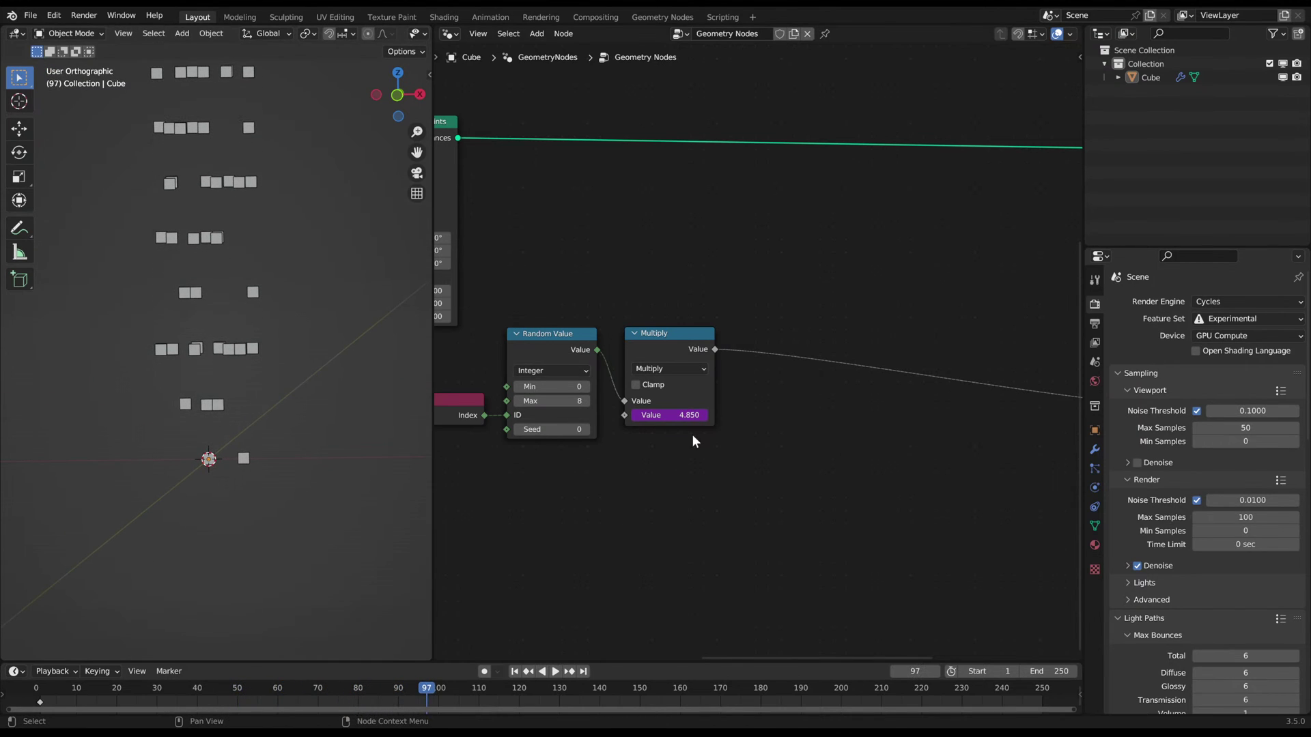
click(661, 415)
click(662, 492)
drag(428, 691, 116, 702)
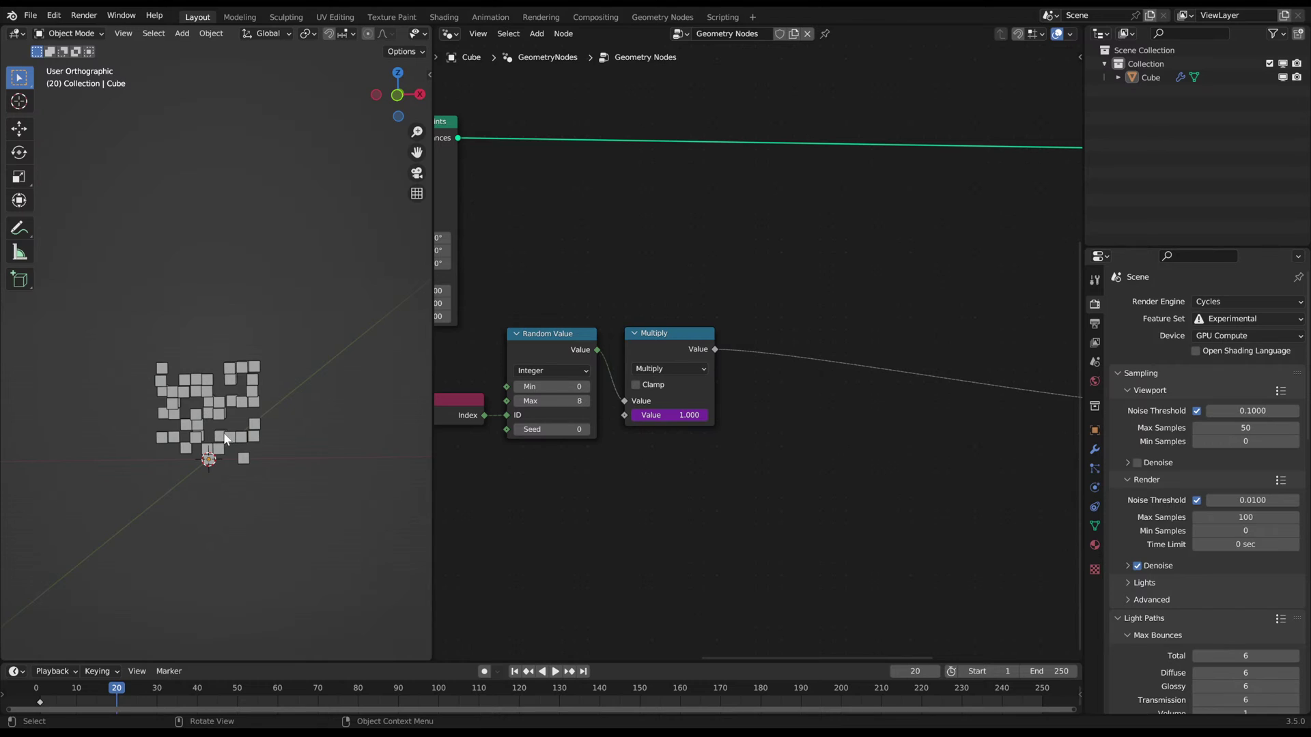
- Play the animation on from frame 20 and return to the first frame
mouse_move(670, 412)
key(space)
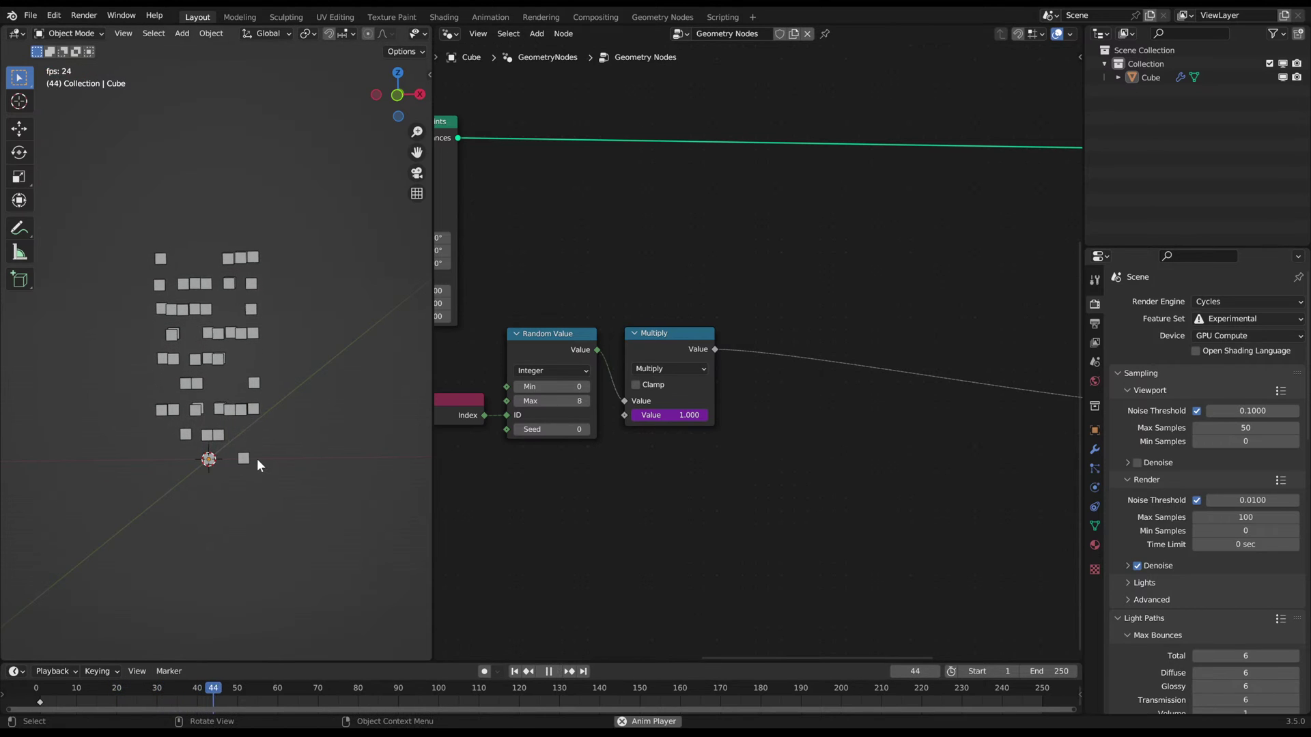
key(space)
click(514, 671)
- Replay the animation from the first frame and scrub the timeline to frame 27
scroll(619, 493, up, 3)
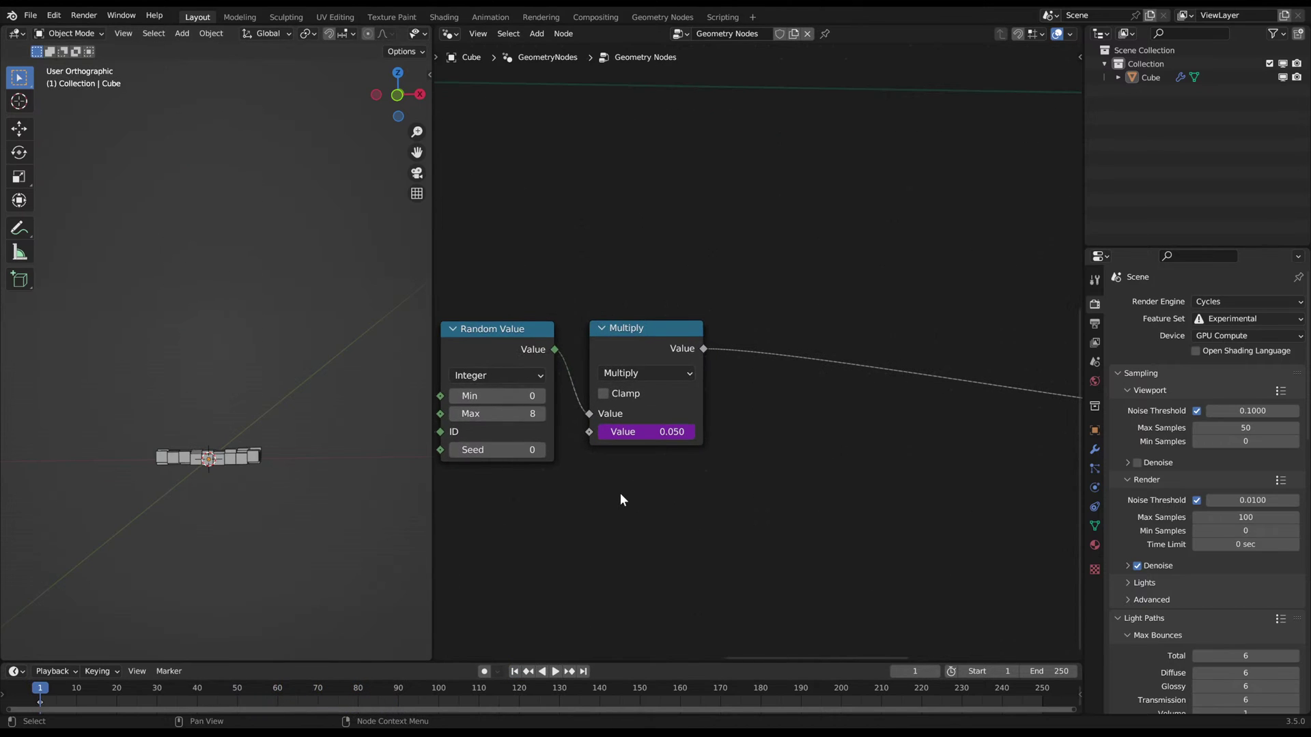
middle_drag(704, 482, 635, 492)
scroll(834, 456, down, 2)
middle_drag(834, 456, 778, 458)
scroll(654, 465, up, 1)
scroll(655, 471, up, 1)
key(space)
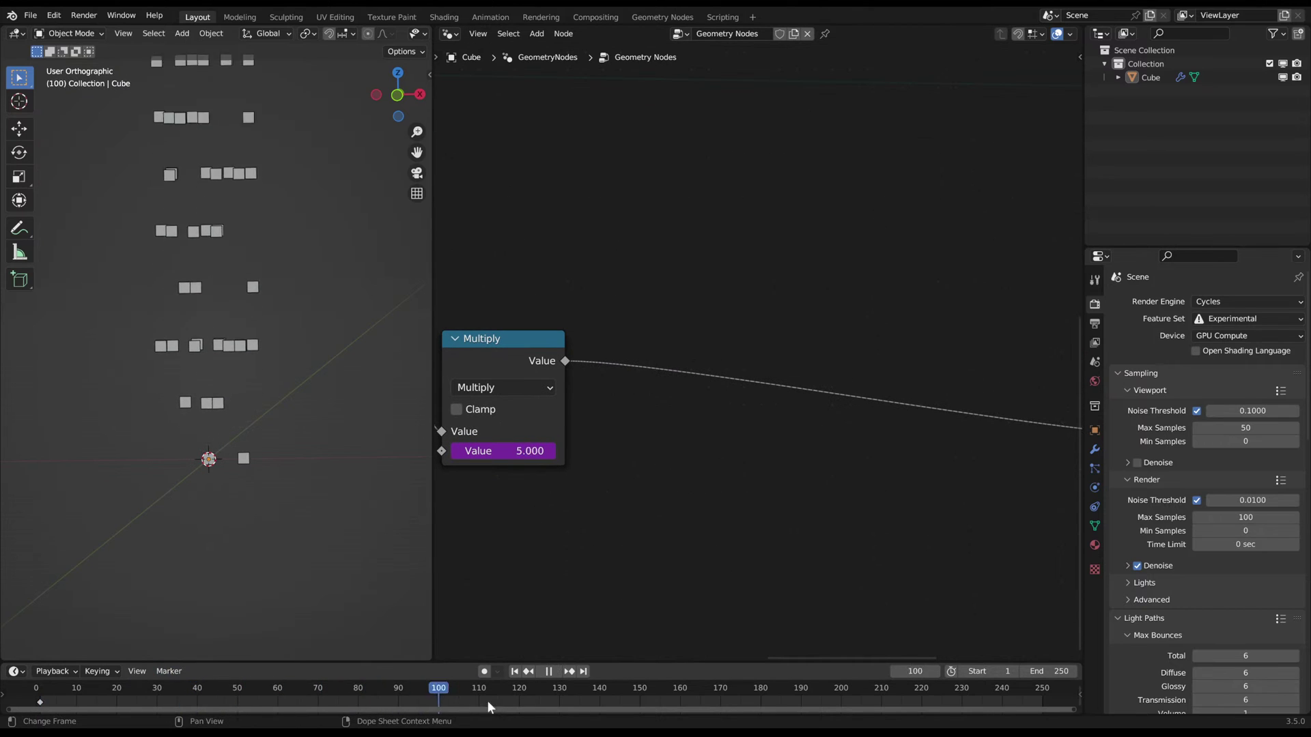
drag(194, 710, 145, 690)
- View the blocks from the front and scrub the timeline to frame 19
key(KP_1)
scroll(202, 464, up, 3)
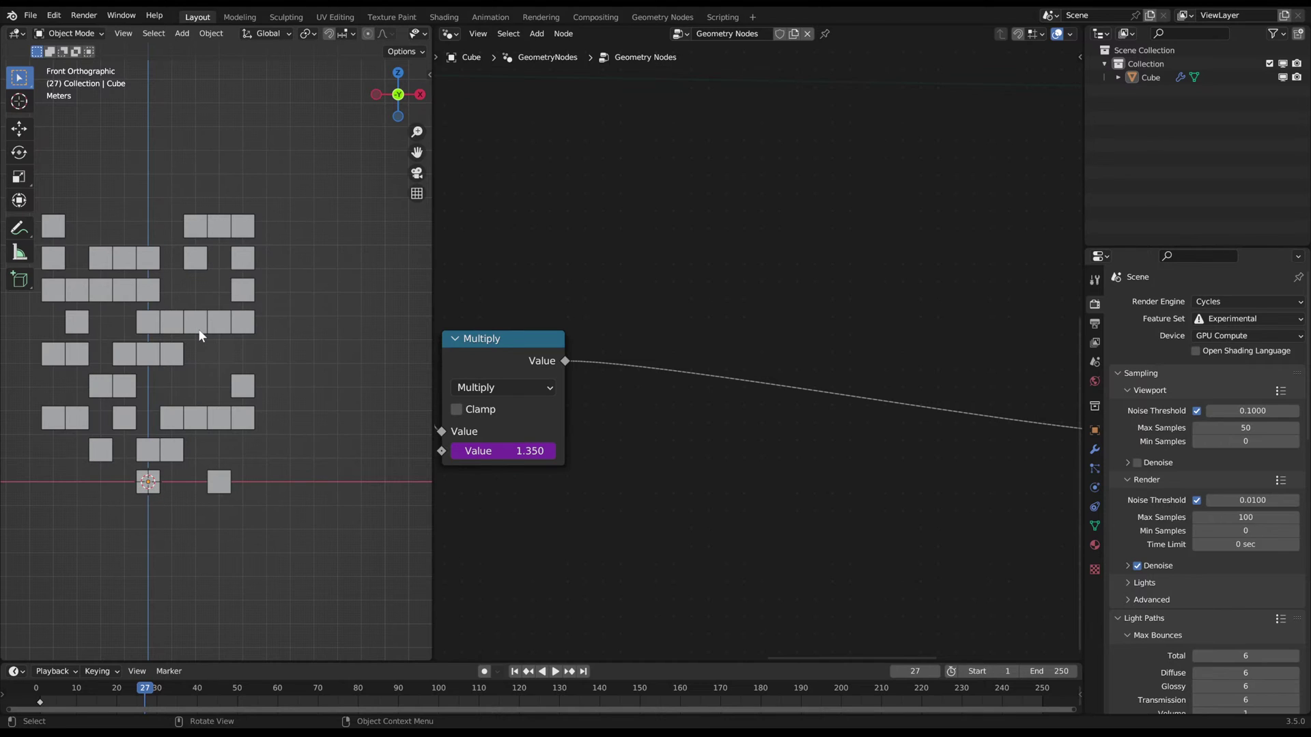
drag(145, 690, 112, 689)
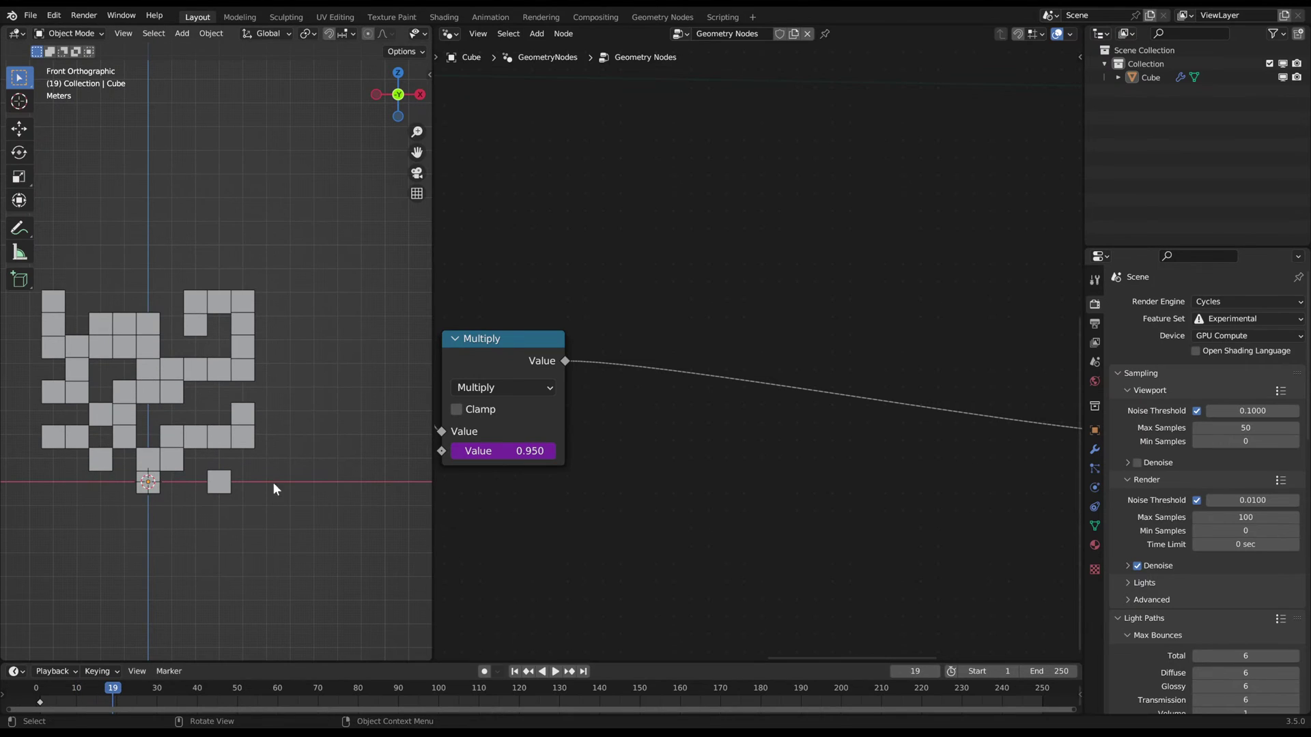
- Scrub the timeline to frame 20 to examine how the blocks align with the grid
drag(271, 466, 284, 468)
drag(276, 389, 282, 391)
key(ctrl+z)
key(ctrl+z)
key(ctrl+z)
key(ctrl+z)
mouse_move(95, 688)
mouse_down()
mouse_move(60, 690)
mouse_move(254, 687)
mouse_move(81, 707)
mouse_move(116, 699)
mouse_up()
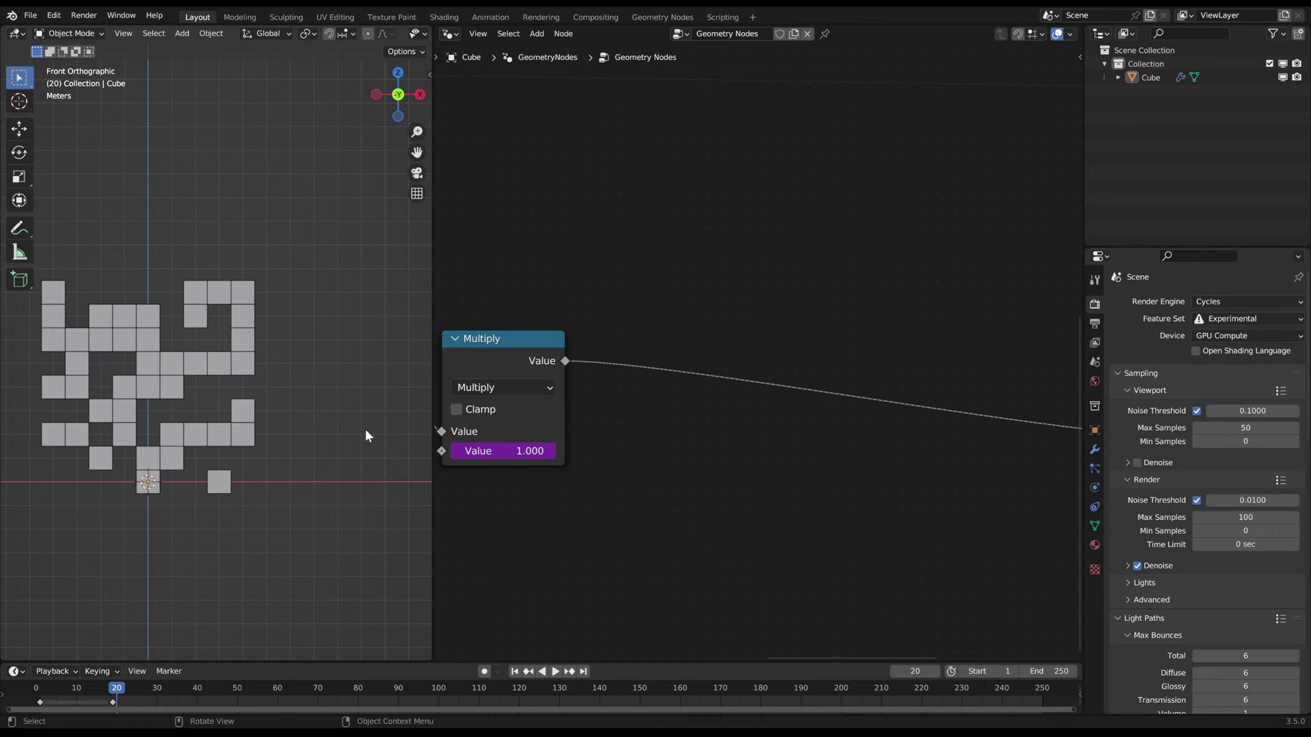
- Insert a Math node on the link between Multiply and Combine XYZ and set its operation to Ceil
scroll(809, 395, down, 6)
middle_drag(810, 467, 739, 436)
key(shift+a)
click(724, 422)
text(add)
key(Return)
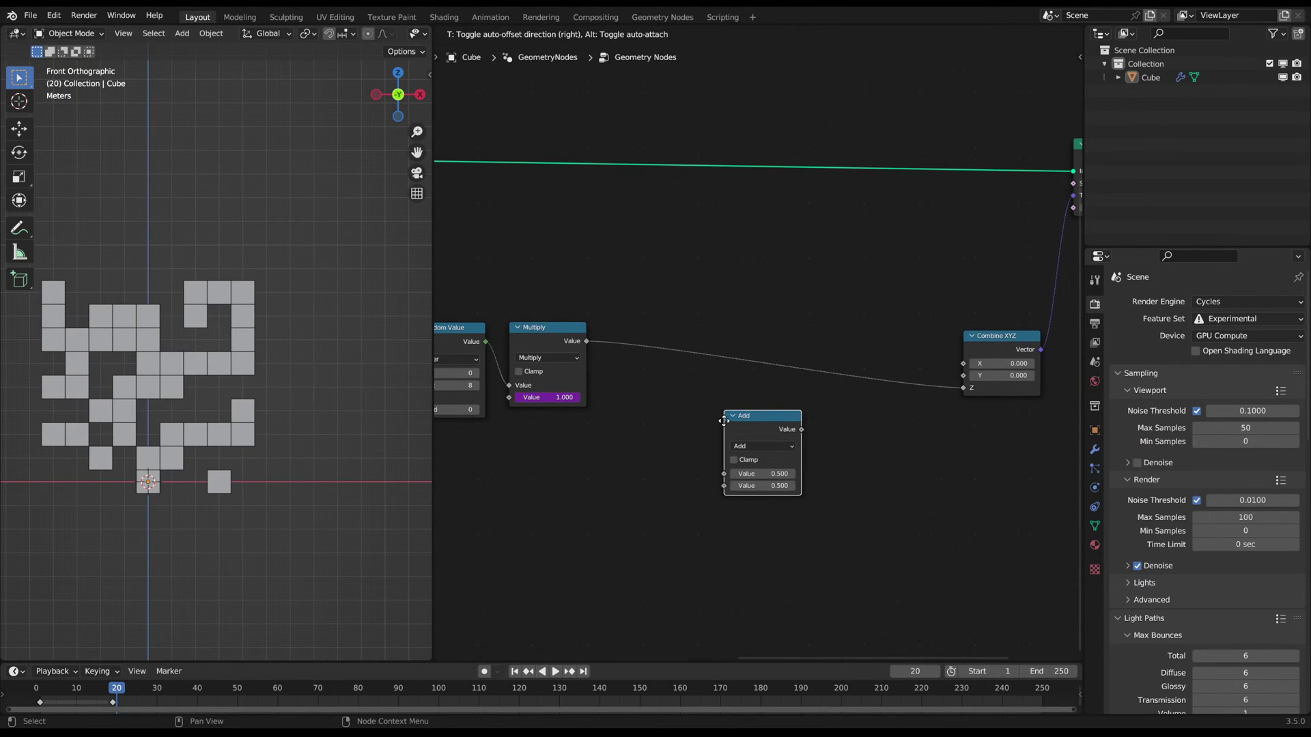
click(675, 345)
click(705, 372)
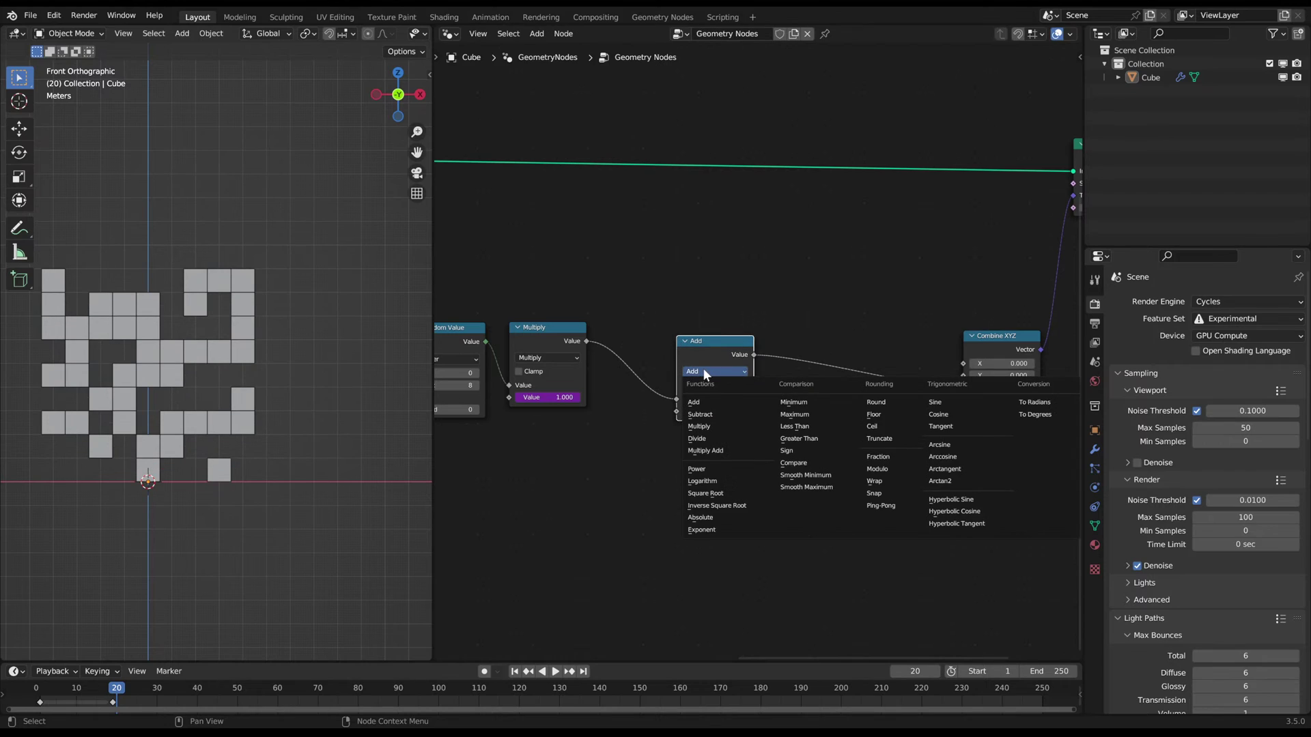
click(879, 427)
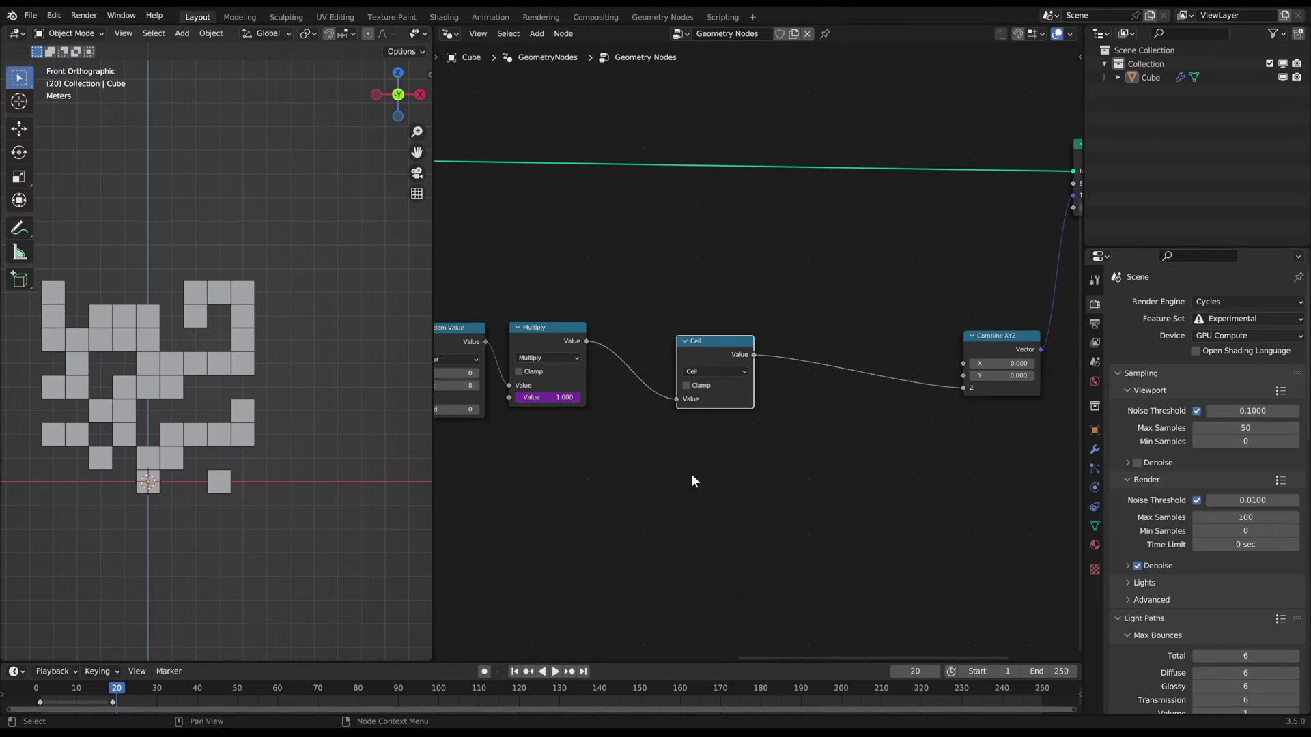
- Play the animation to check the stepped block movement and scrub back to frame 13
key(space)
drag(219, 699, 88, 695)
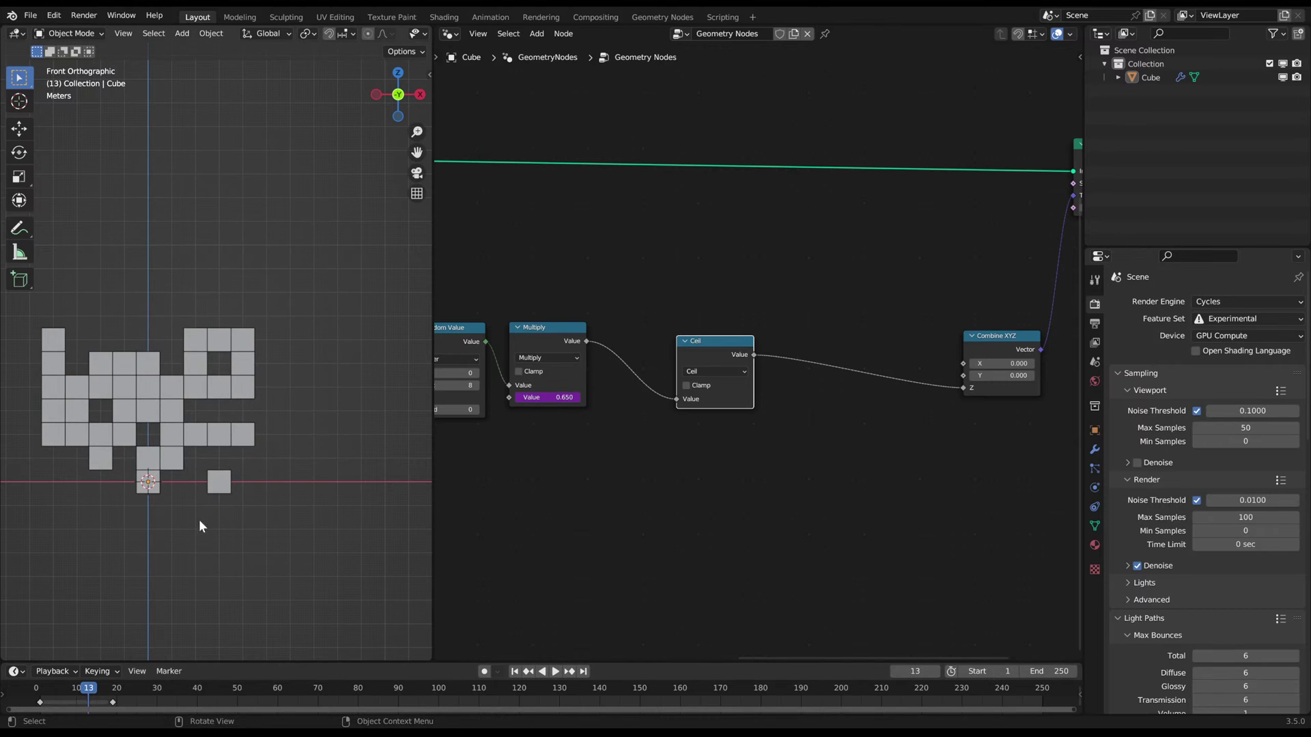
- Scrub the timeline between frames 10 and 22 to examine how the stepped blocks rise from the ground line
mouse_move(94, 692)
mouse_down()
mouse_move(56, 692)
mouse_move(159, 689)
mouse_move(35, 694)
mouse_move(76, 693)
mouse_up()
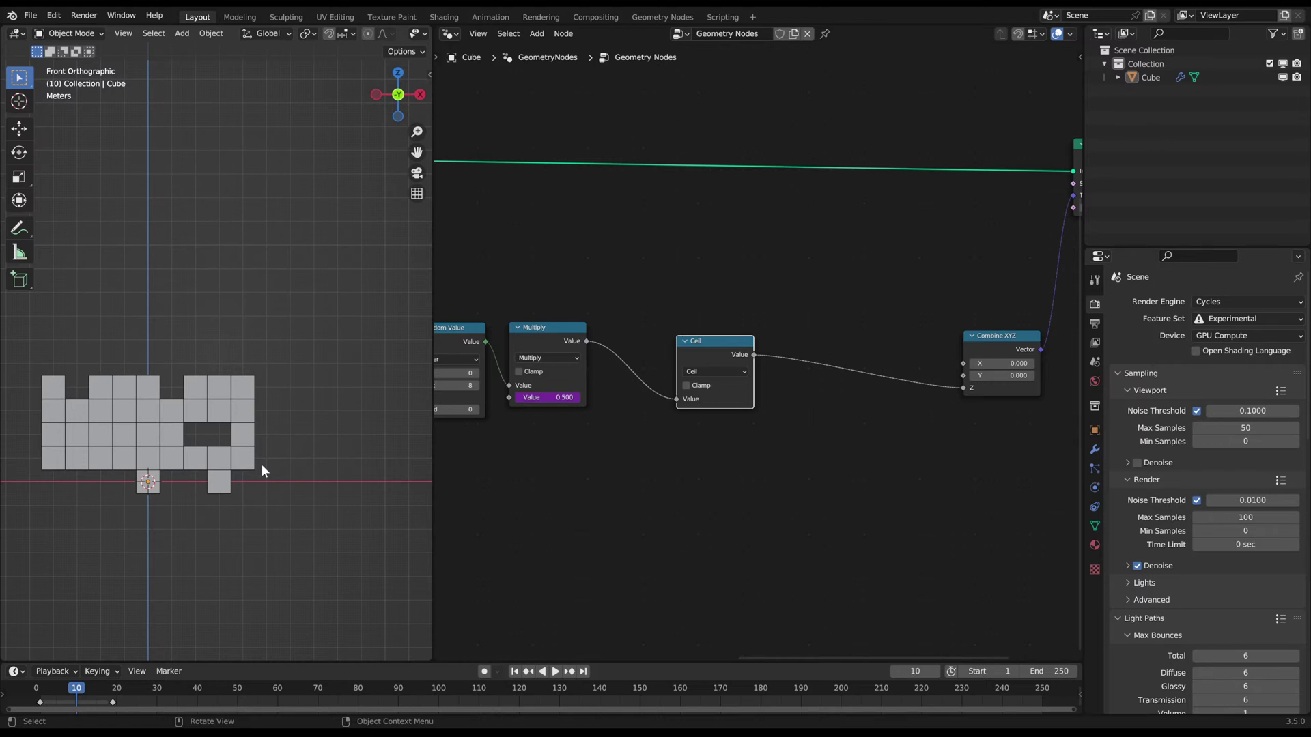
drag(78, 691, 124, 692)
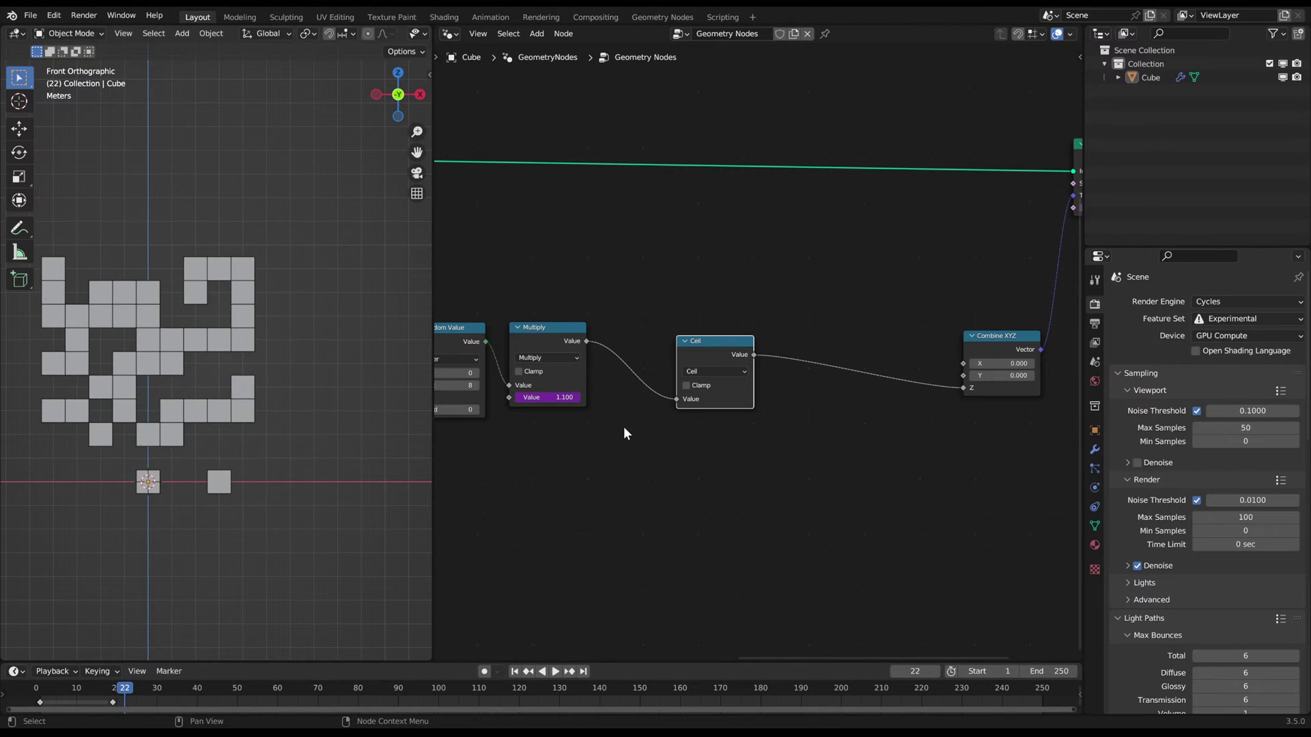
scroll(624, 426, down, 4)
scroll(300, 414, down, 2)
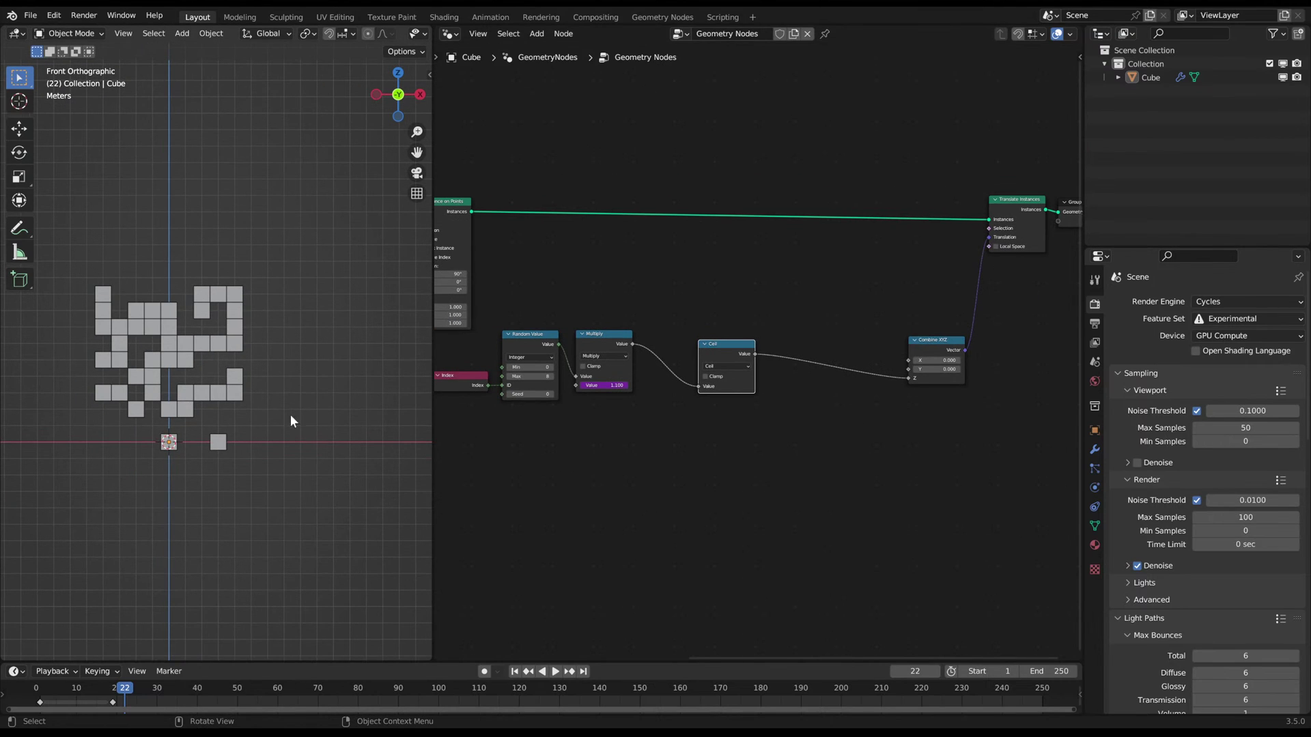
shift+middle_drag(282, 320, 328, 322)
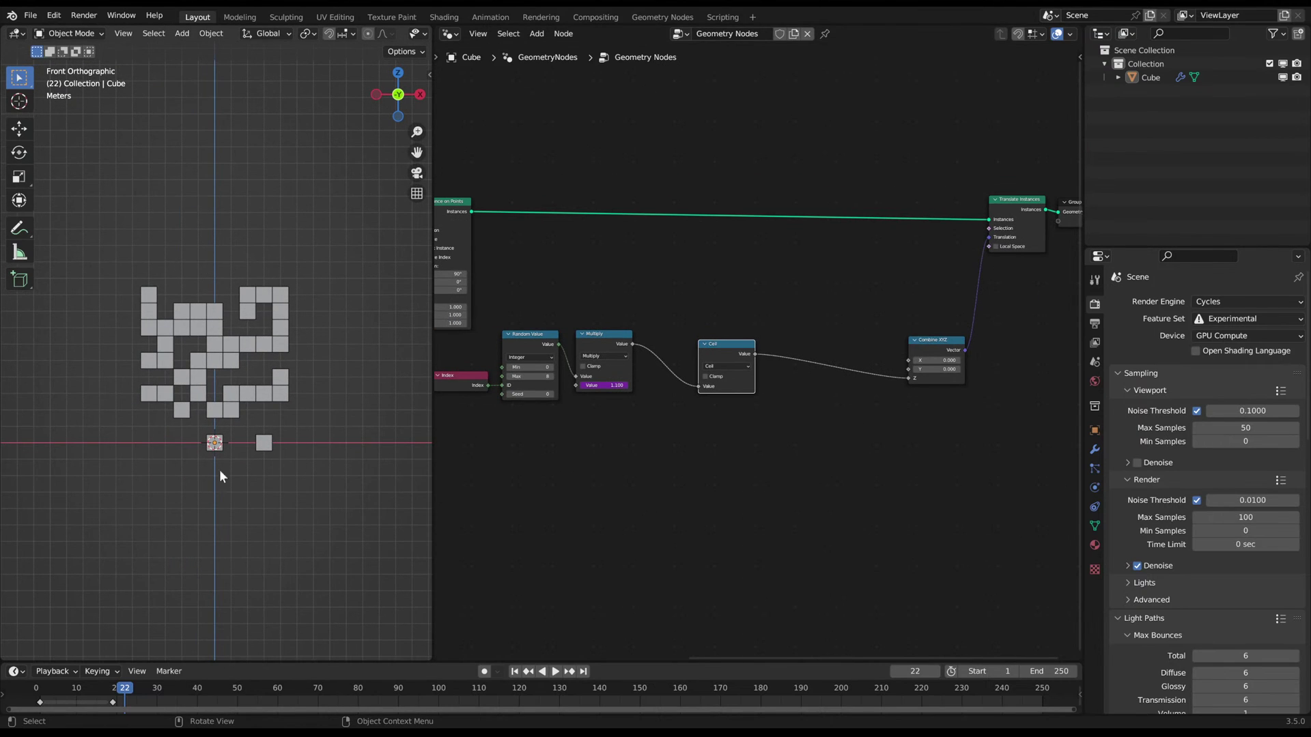
middle_drag(757, 433, 815, 426)
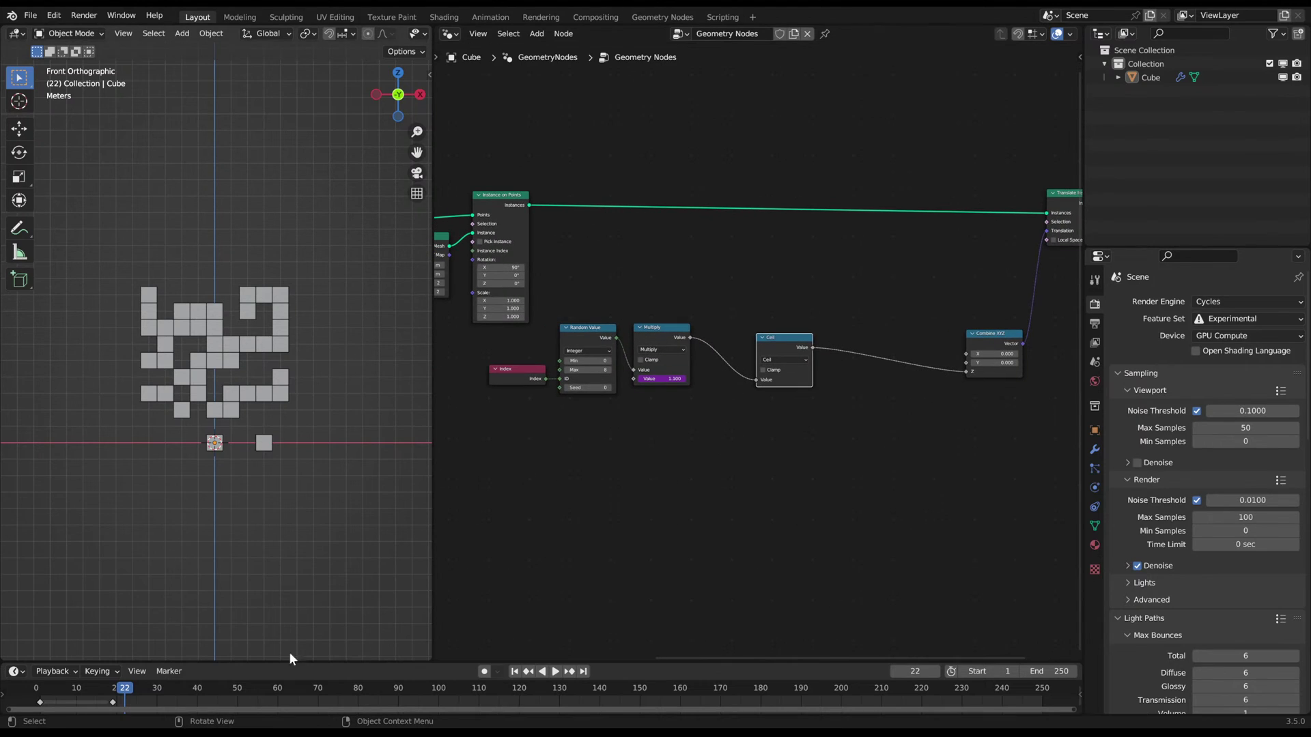
mouse_move(124, 692)
mouse_down()
mouse_move(60, 685)
mouse_move(151, 686)
mouse_move(108, 687)
mouse_move(121, 688)
mouse_up()
- Spread out the node chain, moving Random Value away from Multiply and Ceil farther along to leave a gap after Multiply
middle_drag(668, 400, 717, 449)
scroll(728, 402, up, 3)
scroll(720, 433, up, 2)
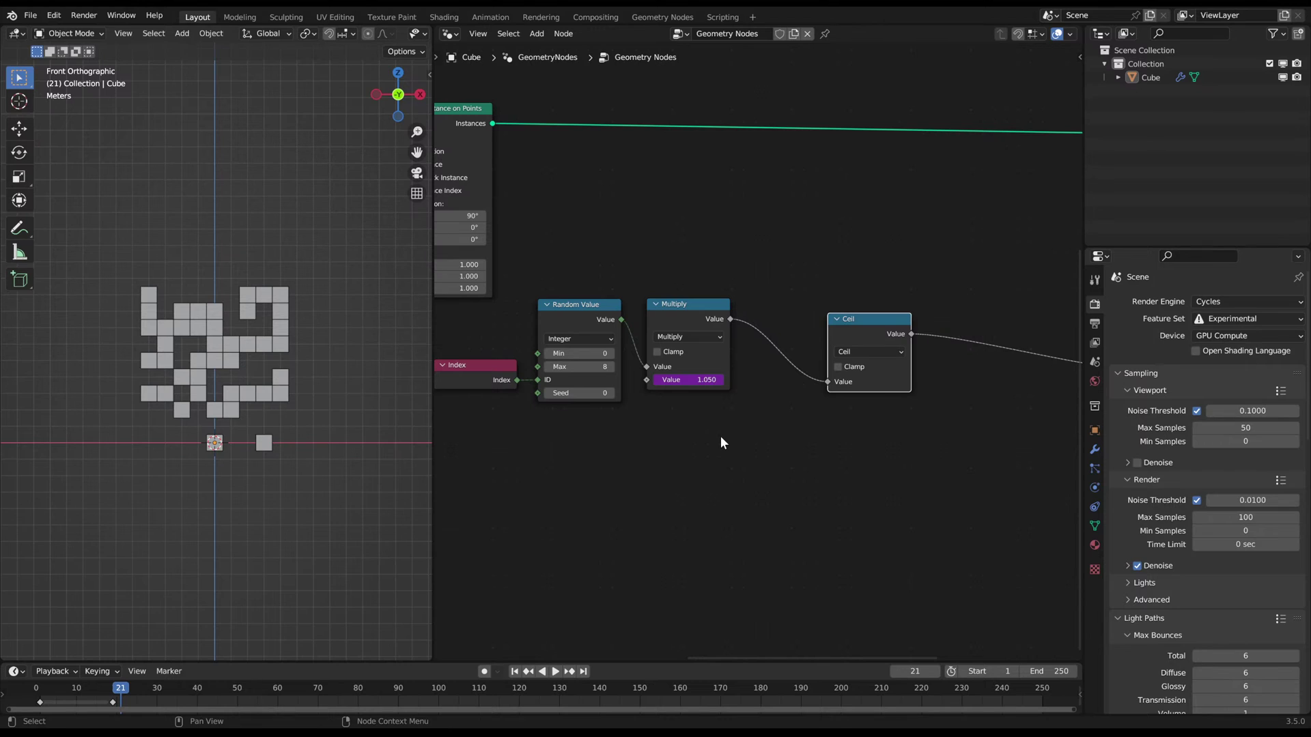
middle_drag(687, 445, 781, 407)
drag(577, 281, 670, 366)
key(g)
click(655, 375)
drag(788, 284, 790, 296)
middle_drag(991, 378, 741, 366)
drag(742, 287, 878, 289)
middle_drag(635, 404, 764, 326)
- Add a Math node set to Modulo and insert it on the link between Multiply and Ceil
key(shift+a)
click(767, 287)
text(add)
key(Return)
click(754, 289)
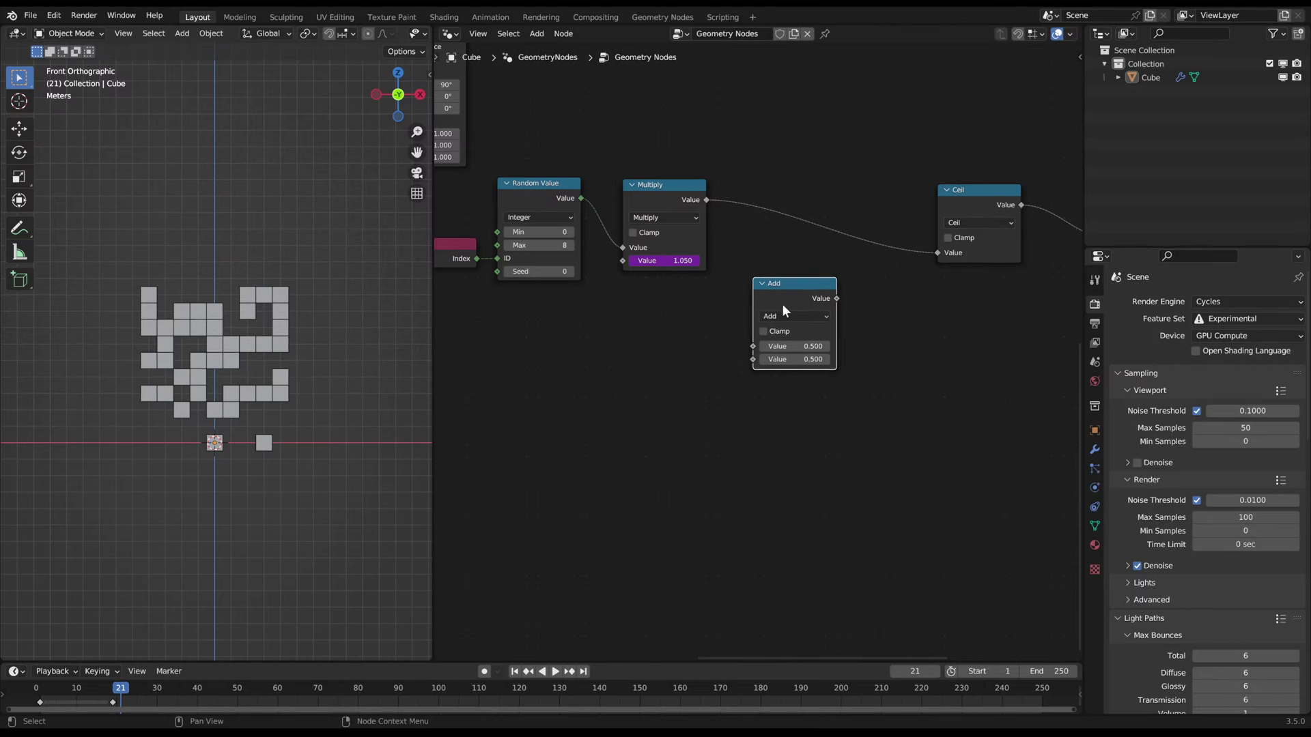
click(785, 316)
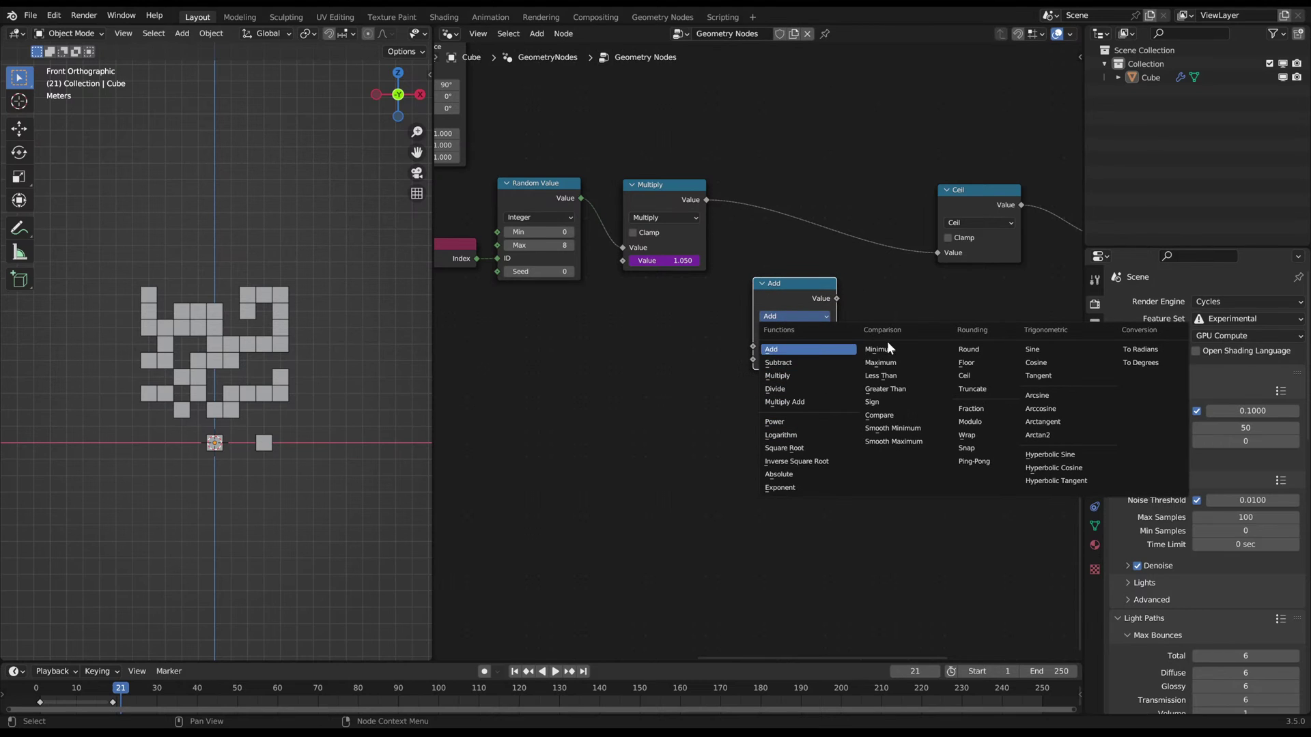
click(973, 422)
key(g)
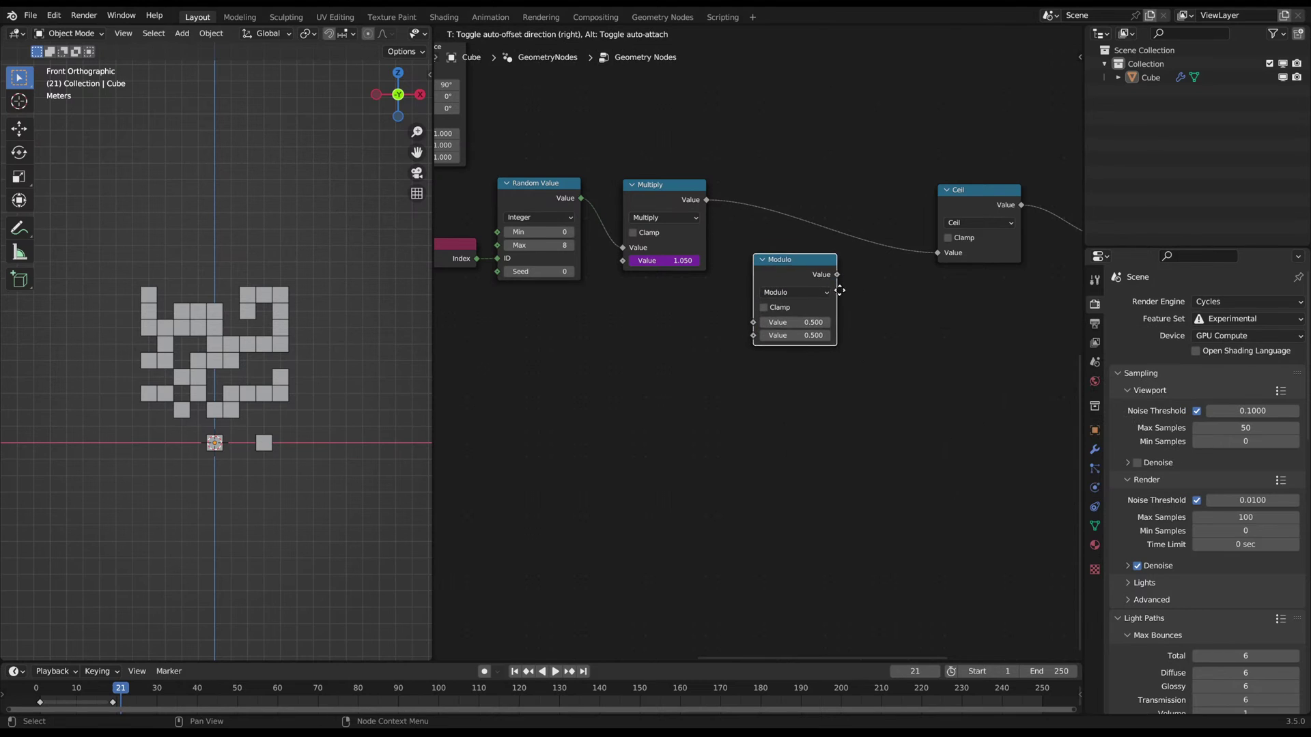
click(865, 262)
key(KP_Decimal)
scroll(800, 273, up, 2)
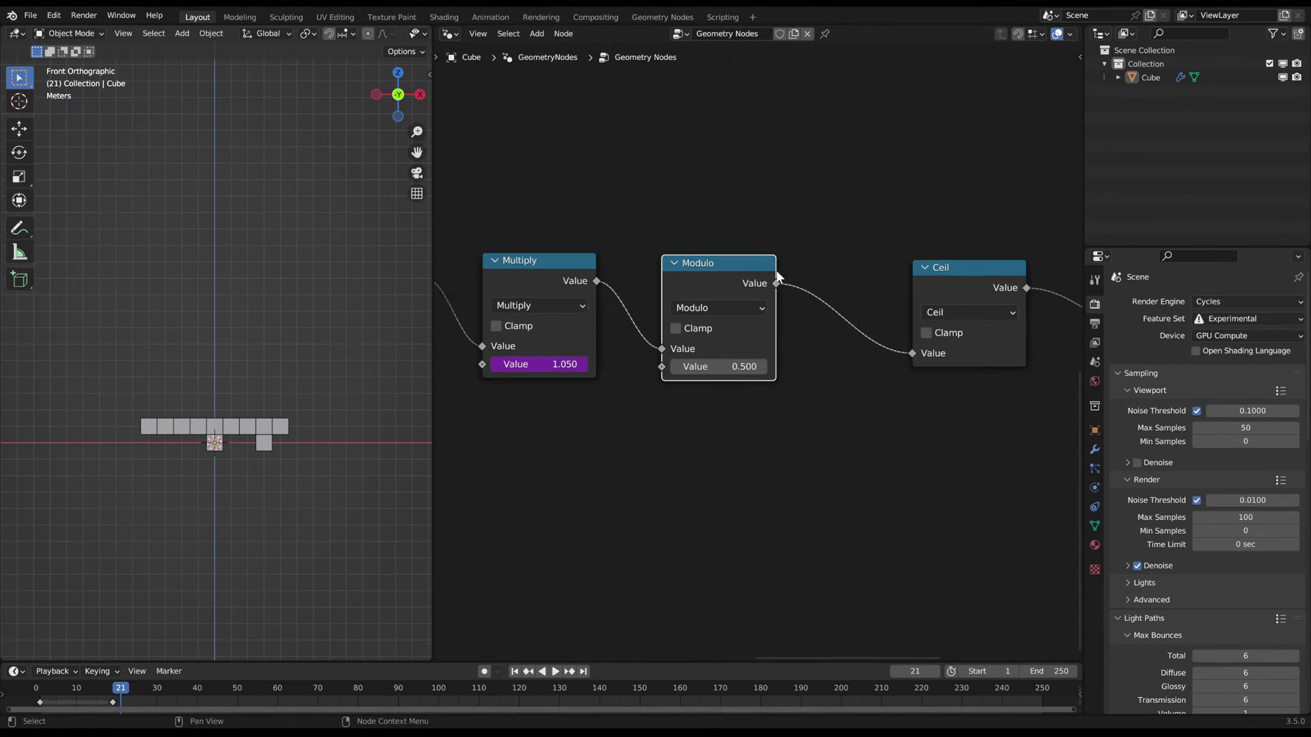
- Set the Modulo node's second value to 2.7 and play the animation to check how the blocks loop
click(713, 368)
text(2.6)
key(Return)
drag(716, 368, 721, 368)
key(space)
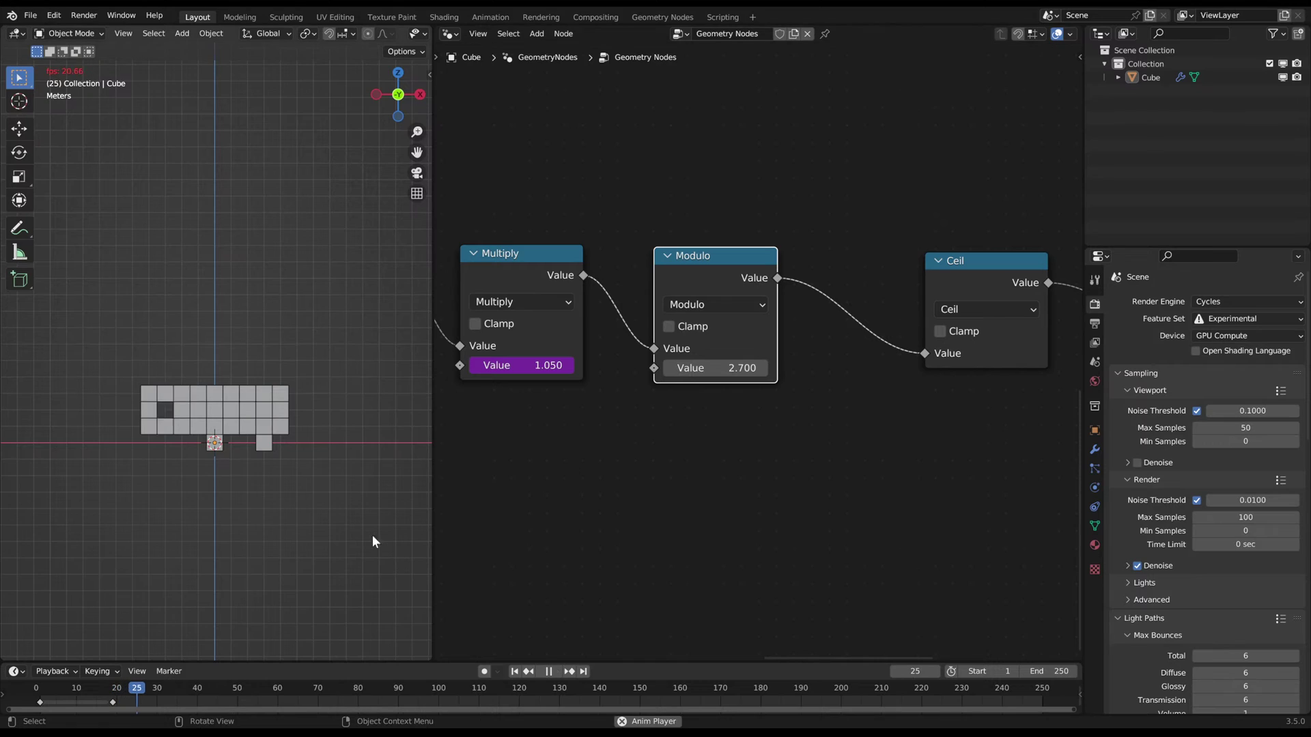
key(space)
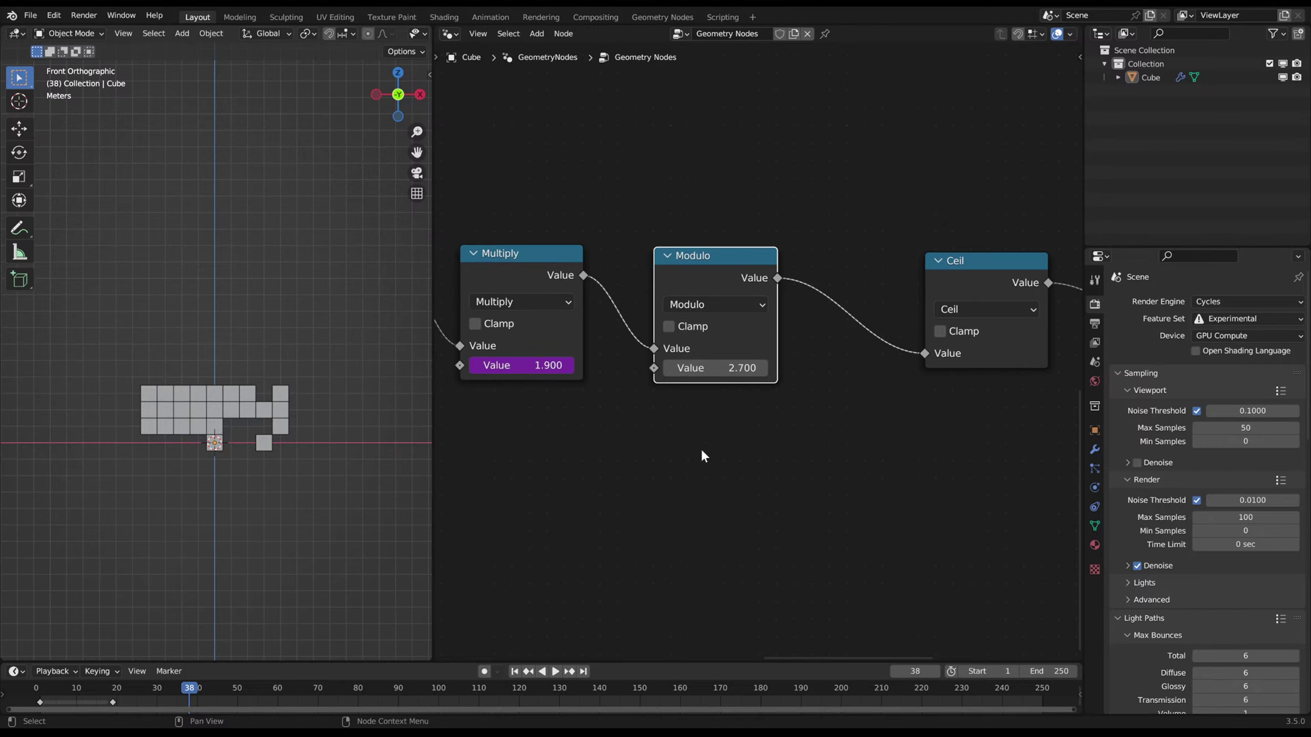
- Annotate a graph below the nodes with a horizontal axis labelled 0 to 10 and a steadily rising diagonal line
scroll(701, 449, down, 2)
shift+middle_drag(685, 480, 690, 317)
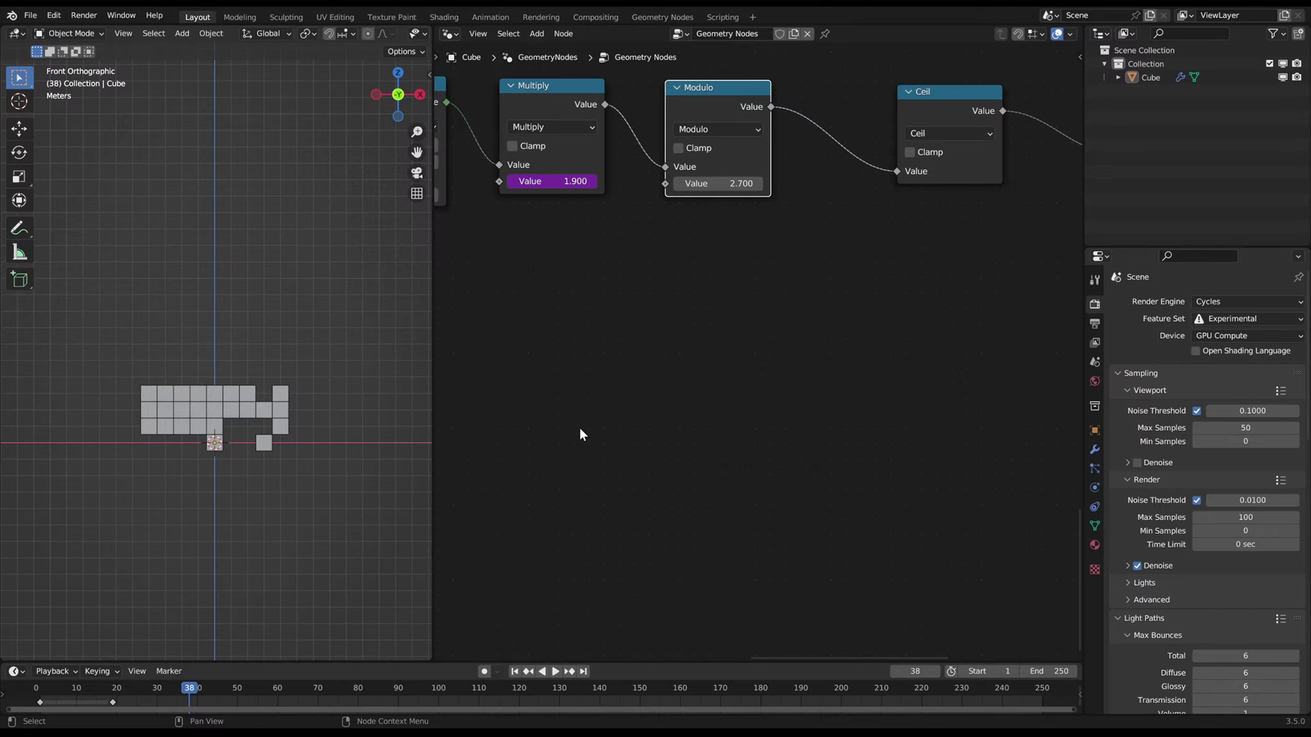
mouse_move(514, 273)
mouse_down()
mouse_move(497, 445)
mouse_move(989, 472)
mouse_up()
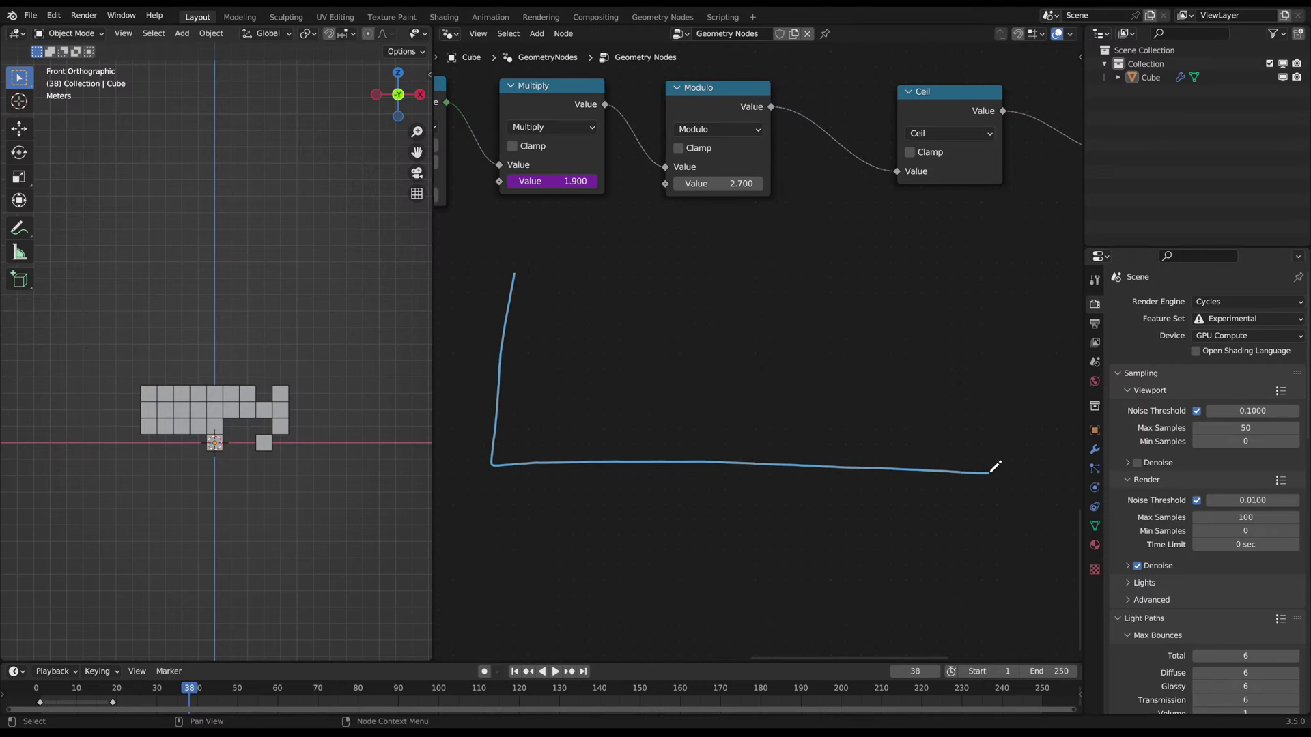
drag(492, 482, 504, 489)
mouse_move(958, 509)
mouse_down()
mouse_move(983, 525)
mouse_move(1021, 497)
mouse_up()
drag(516, 232, 505, 401)
drag(494, 465, 874, 122)
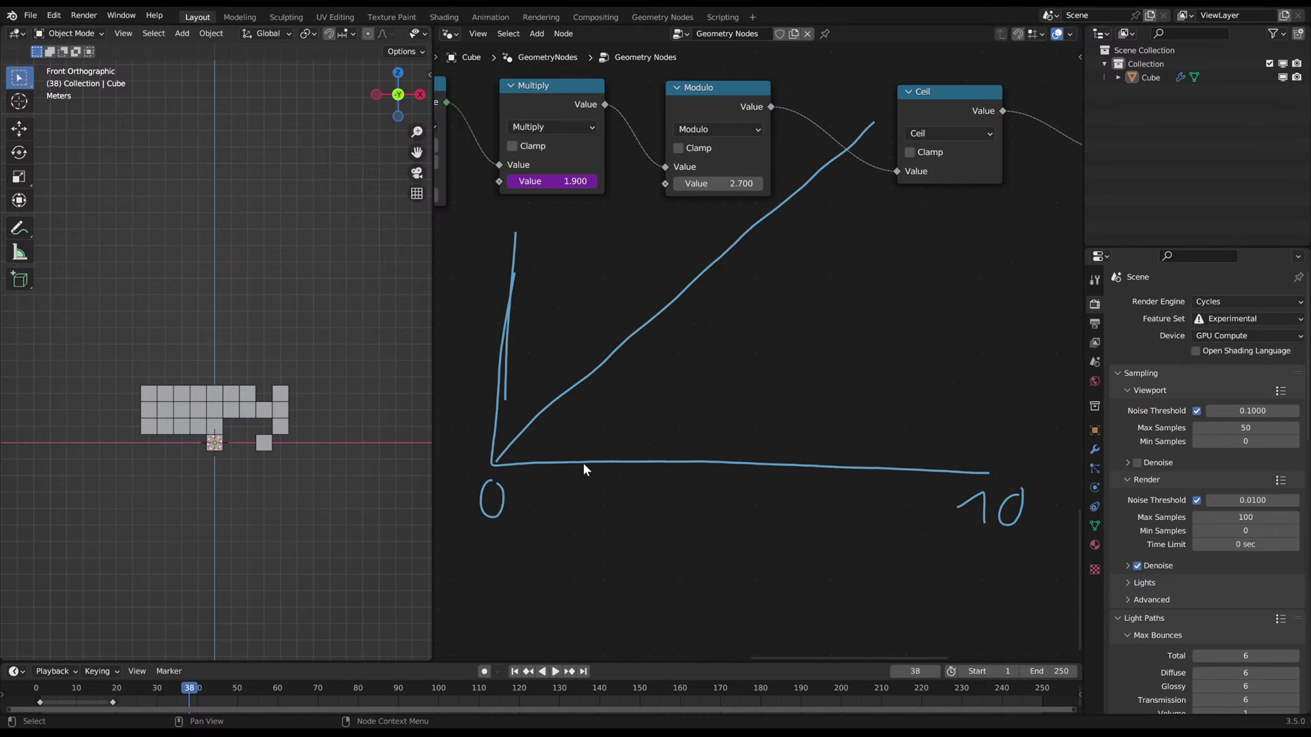
- Add tick and arrowhead marks to the annotated graph, then erase the whole sketch
drag(731, 439, 730, 479)
drag(512, 209, 507, 252)
mouse_move(494, 240)
mouse_down()
mouse_move(523, 234)
mouse_move(454, 239)
mouse_move(449, 251)
mouse_up()
mouse_move(462, 221)
mouse_down()
mouse_move(712, 247)
mouse_move(723, 418)
mouse_up()
mouse_move(822, 321)
middle_down()
mouse_move(670, 354)
mouse_move(781, 291)
middle_up()
scroll(773, 333, down, 1)
scroll(485, 462, down, 1)
mouse_move(502, 471)
right_down()
mouse_move(585, 480)
mouse_move(787, 366)
right_up()
- Annotate a fresh pair of graph axes below the nodes, labelling the horizontal one 0 and 10
middle_drag(788, 366, 767, 339)
mouse_move(501, 265)
mouse_down()
mouse_move(806, 499)
mouse_move(965, 501)
mouse_up()
drag(483, 528, 503, 546)
right_drag(453, 562, 497, 605)
mouse_move(492, 429)
mouse_down()
mouse_move(490, 486)
mouse_move(637, 505)
mouse_up()
drag(495, 531, 493, 531)
mouse_move(925, 541)
mouse_down()
mouse_move(951, 559)
mouse_move(1014, 540)
mouse_up()
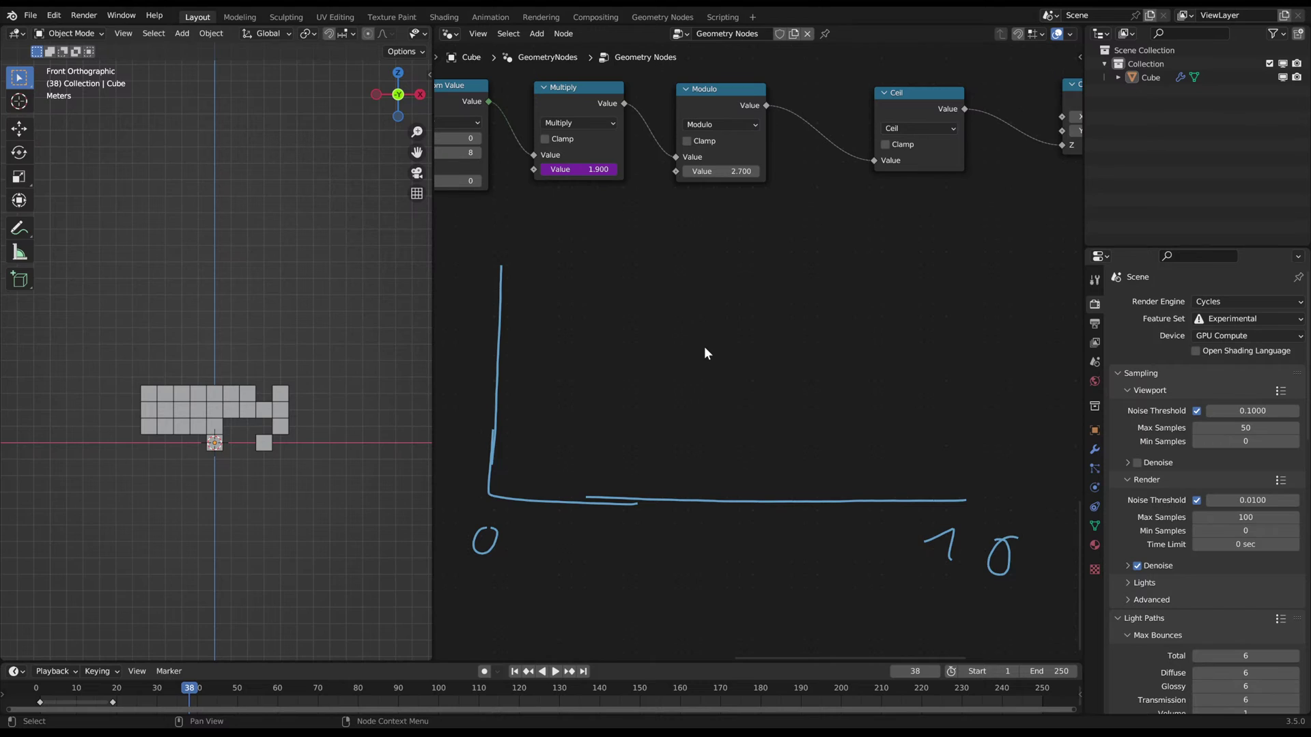
- Set the Modulo node's second value to 2 and sketch a sawtooth line over the axes, marking its first drop as 2
double_click(731, 175)
text(2)
key(Return)
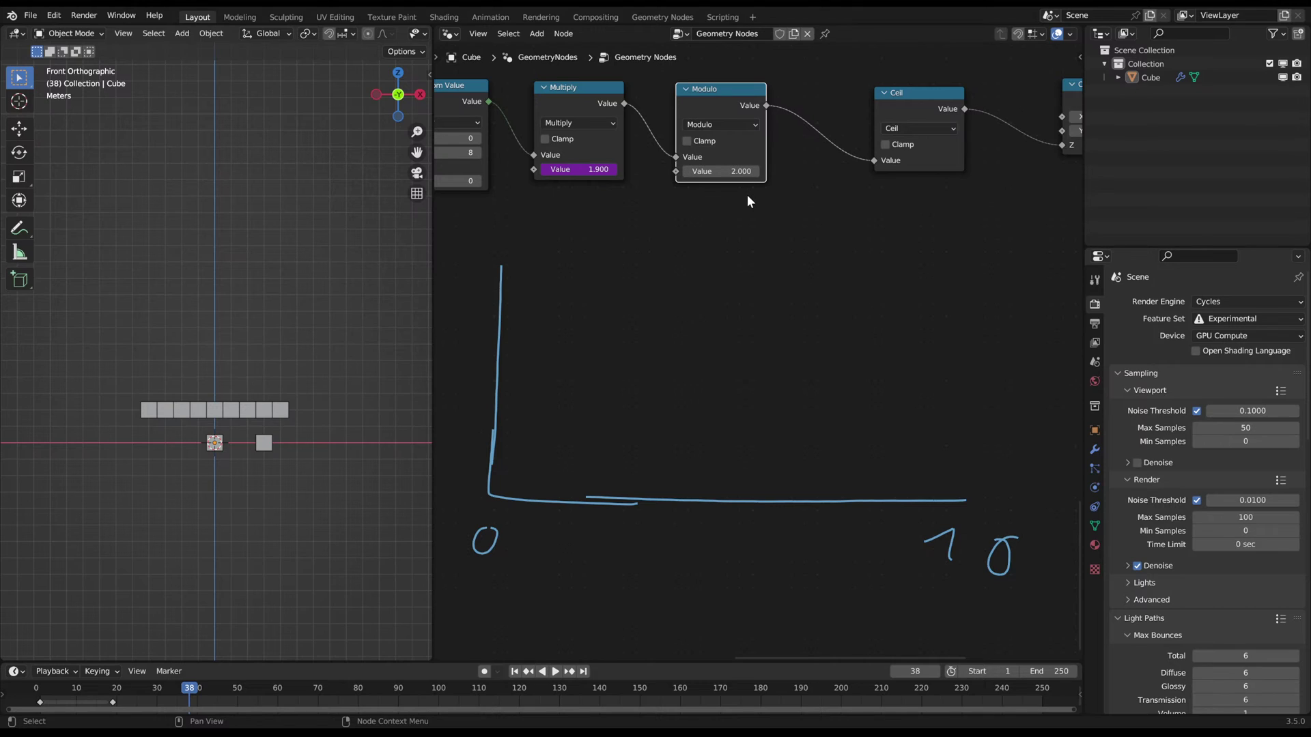
drag(602, 487, 612, 558)
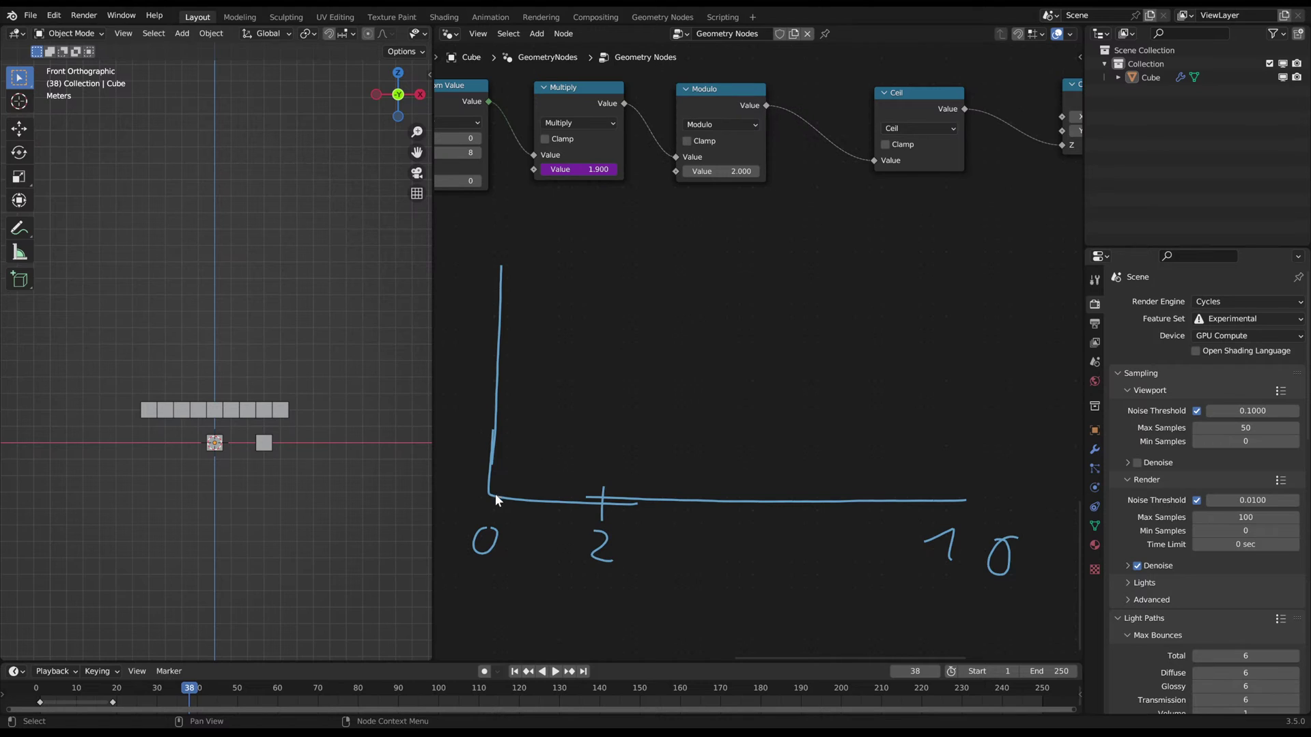
mouse_move(511, 476)
mouse_down()
mouse_move(602, 403)
mouse_move(601, 504)
mouse_up()
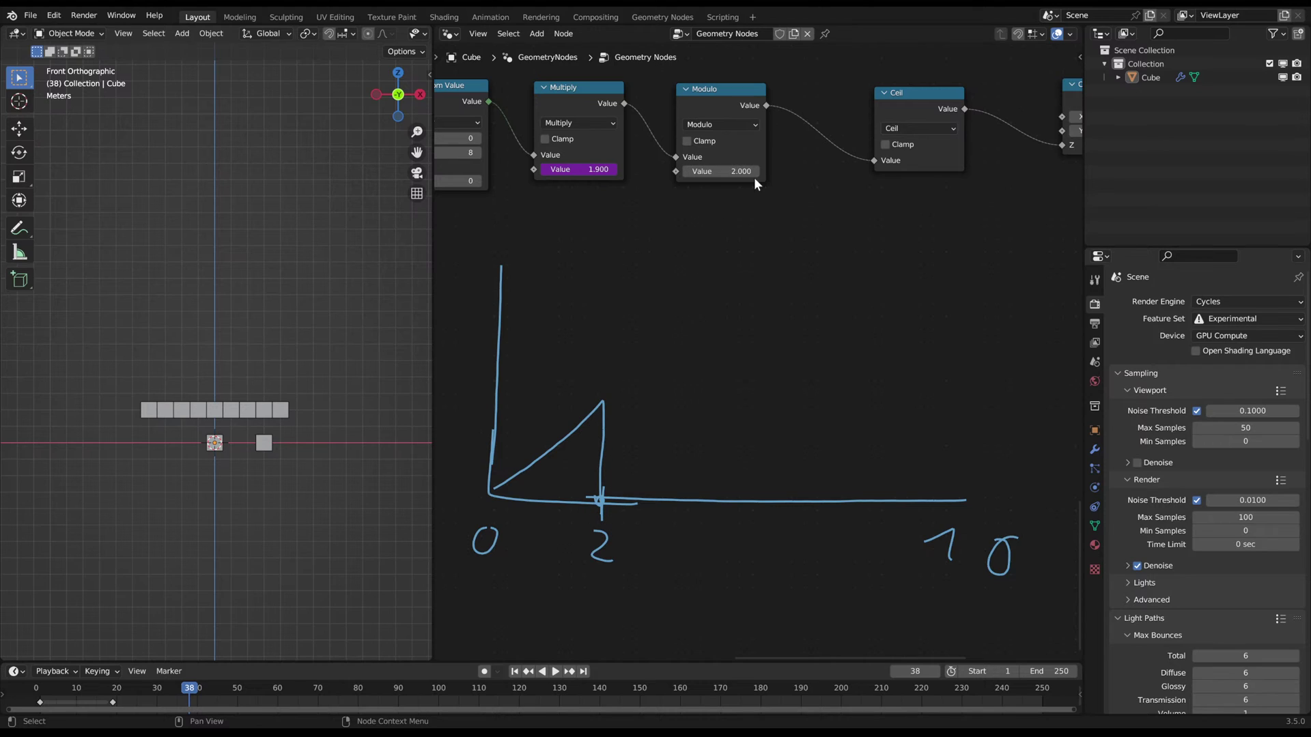
mouse_move(602, 502)
mouse_down()
mouse_move(683, 425)
mouse_move(715, 468)
mouse_move(794, 418)
mouse_move(822, 484)
mouse_move(912, 405)
mouse_move(968, 417)
mouse_move(970, 493)
mouse_up()
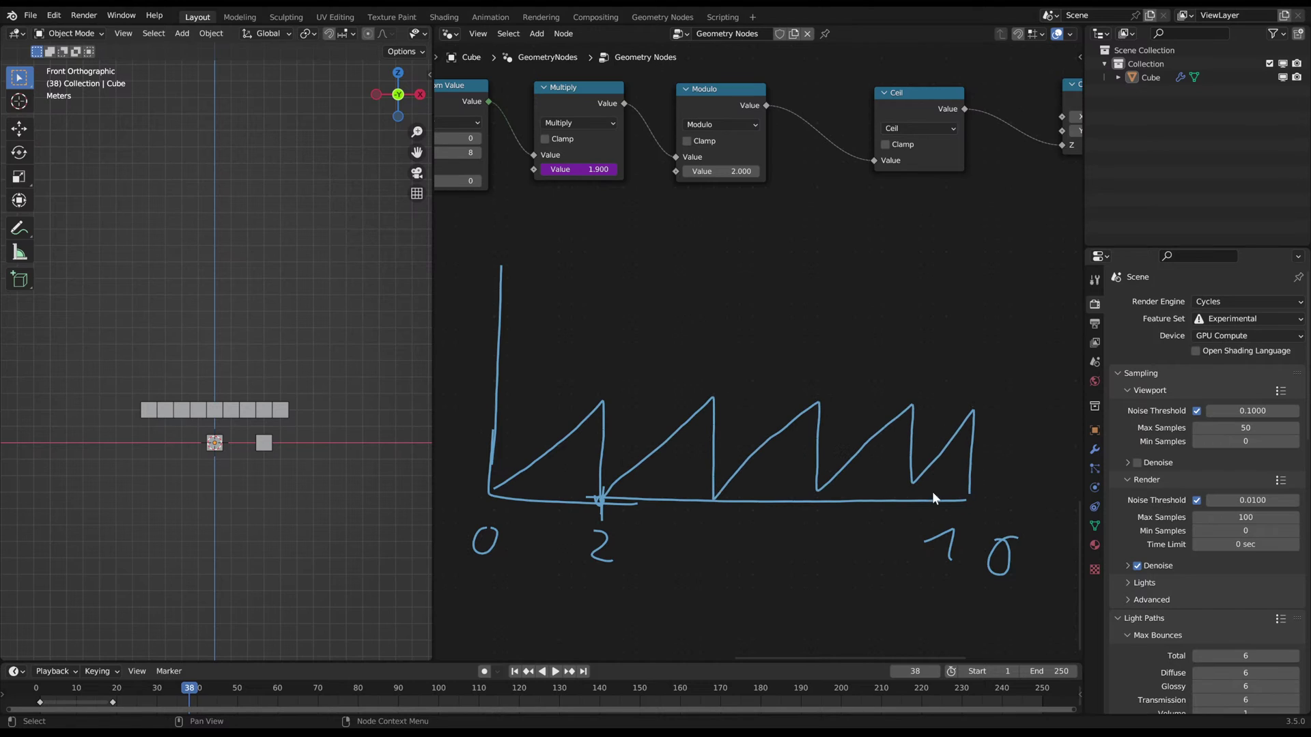
scroll(673, 535, down, 1)
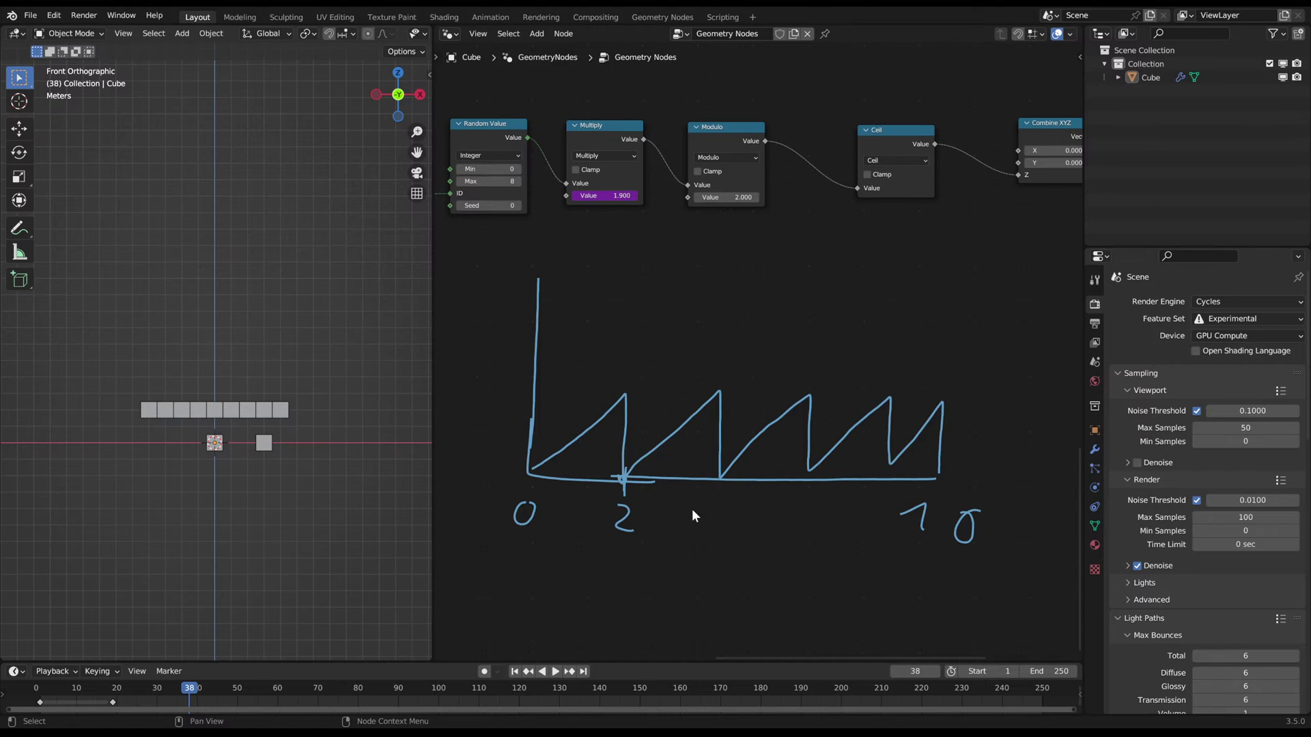
- Replace the sawtooth sketch with a graph labelled 0 to 100, showing one ramp that drops back to zero at 100
mouse_move(556, 389)
right_down()
mouse_move(633, 498)
mouse_move(921, 483)
right_up()
drag(496, 485, 912, 487)
drag(508, 504, 503, 504)
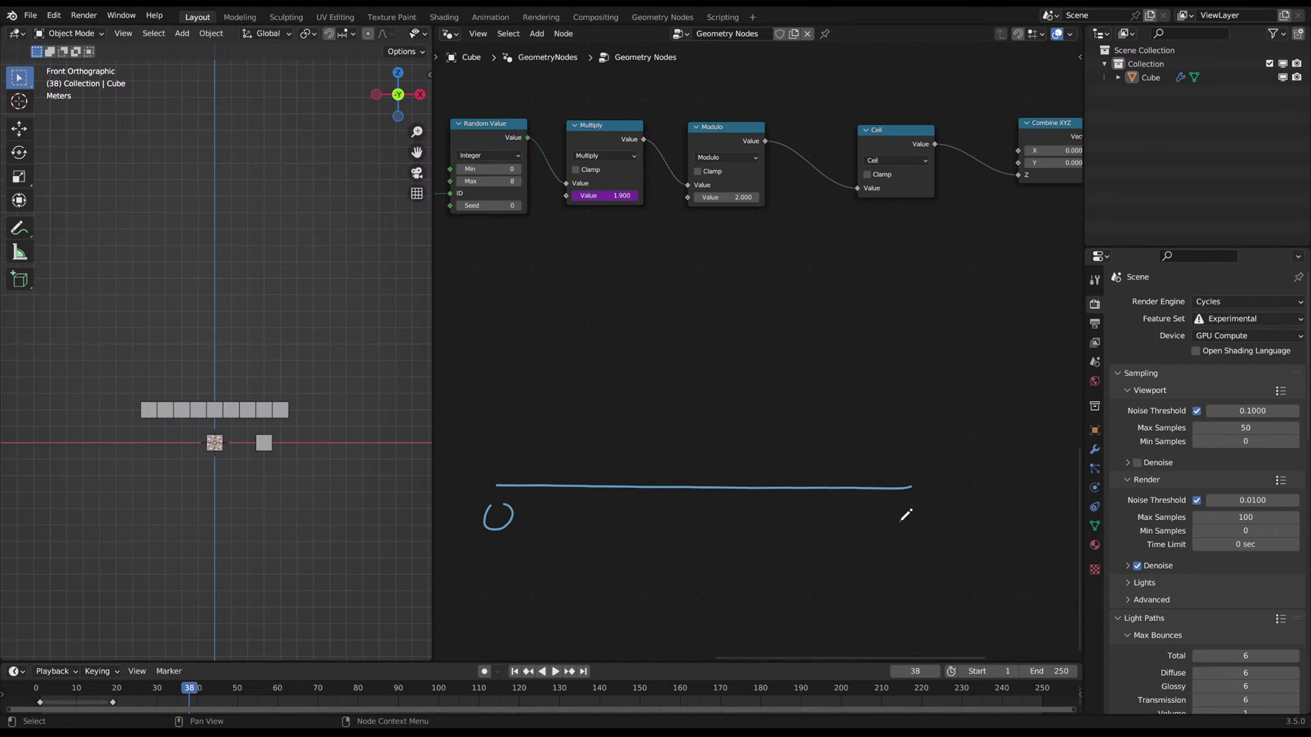
drag(946, 526, 951, 509)
drag(980, 510, 976, 510)
drag(494, 485, 493, 210)
mouse_move(496, 484)
mouse_down()
mouse_move(915, 227)
mouse_move(925, 317)
mouse_move(914, 485)
mouse_up()
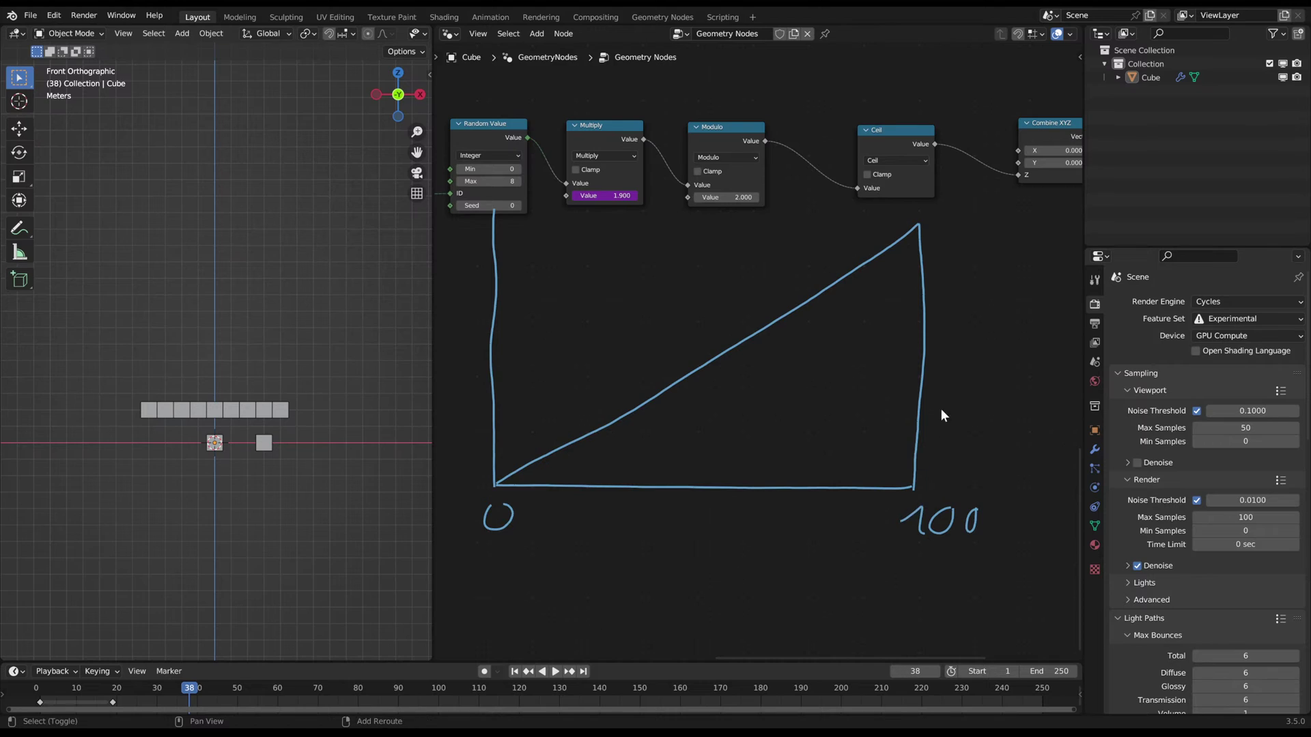
- Sketch another set of labelled axes beside the graph, then erase all annotations from the node editor
middle_drag(941, 412, 767, 449)
mouse_move(762, 464)
mouse_down()
mouse_move(1004, 308)
mouse_move(1054, 502)
mouse_up()
drag(789, 490, 1082, 481)
drag(1003, 501, 1048, 526)
drag(1058, 508, 1061, 512)
drag(767, 240, 756, 452)
mouse_move(756, 452)
middle_down()
mouse_move(778, 395)
mouse_move(814, 360)
middle_up()
scroll(814, 360, down, 2)
mouse_move(774, 447)
right_down()
mouse_move(837, 451)
mouse_move(500, 354)
mouse_move(587, 379)
right_up()
middle_drag(676, 328, 760, 393)
middle_drag(859, 366, 849, 404)
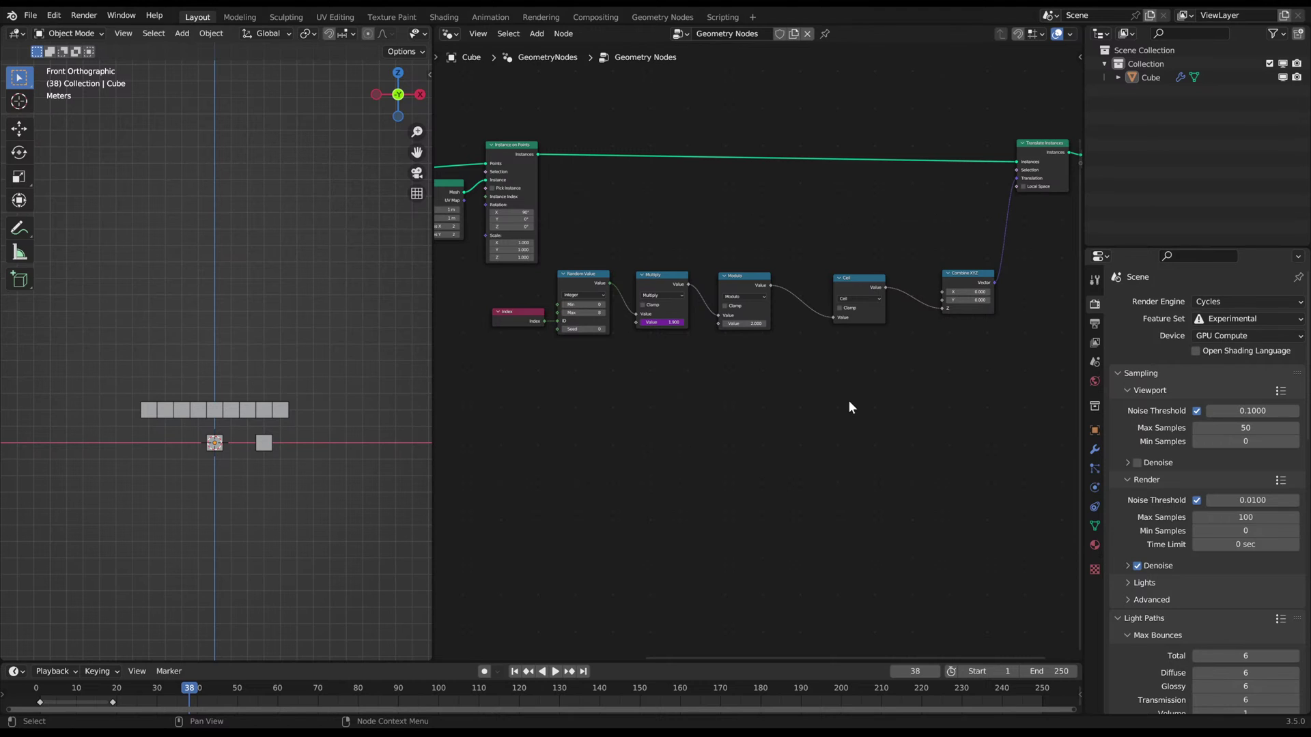
- Reposition the Modulo node slightly lower and away from Multiply, leaving room beneath Multiply
scroll(849, 401, up, 5)
middle_drag(580, 242, 743, 314)
drag(739, 299, 724, 298)
drag(866, 292, 847, 291)
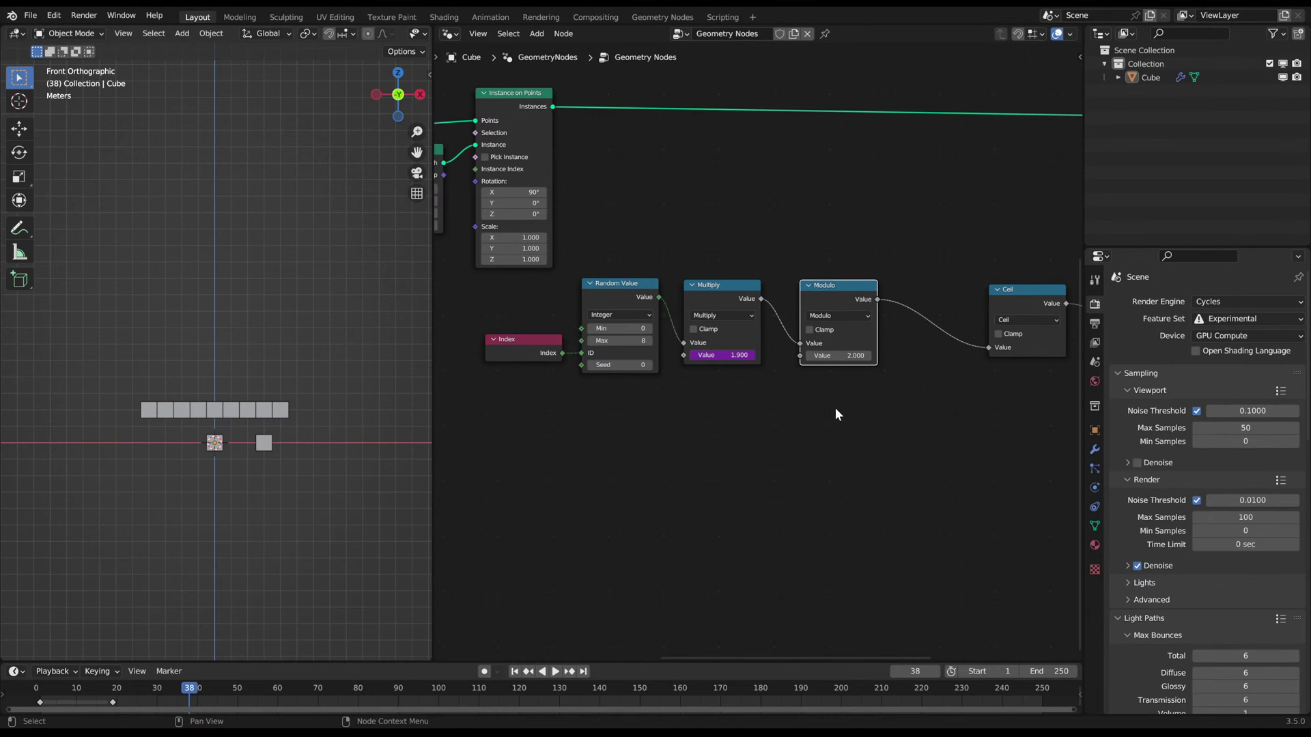
scroll(836, 408, up, 2)
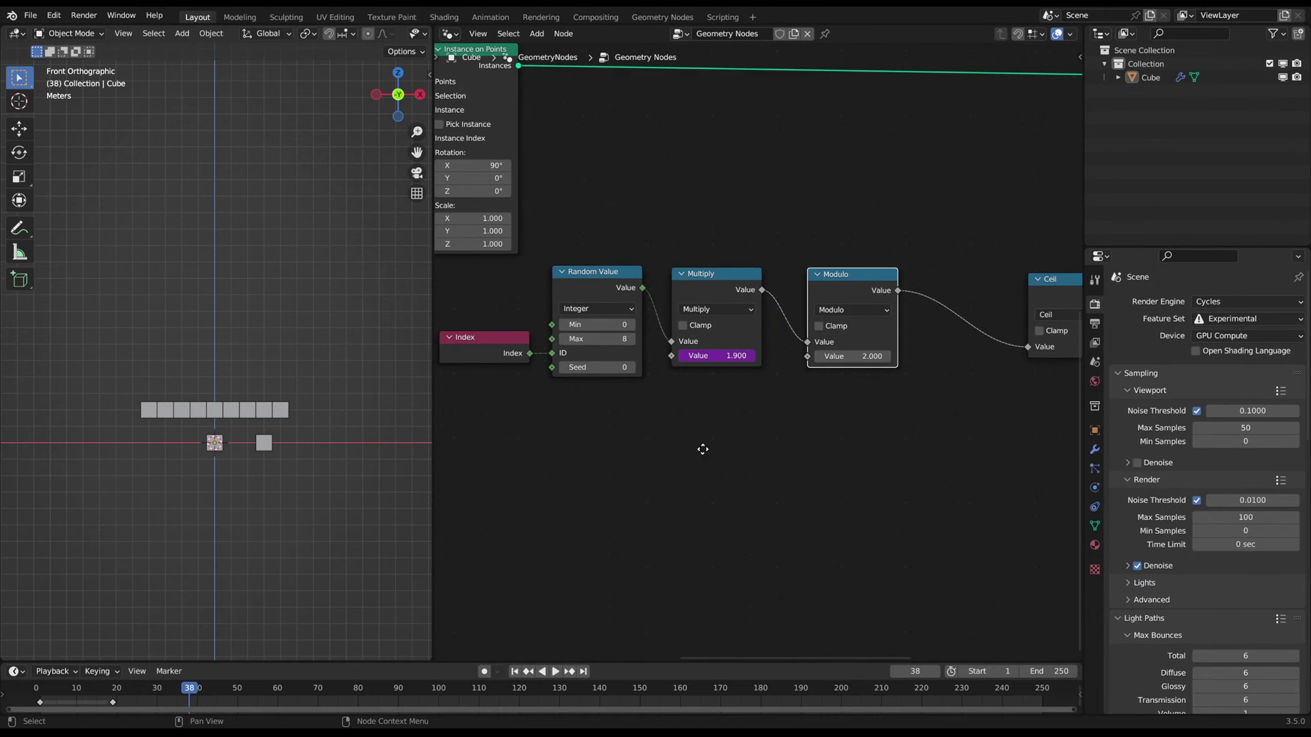
middle_drag(702, 449, 717, 444)
drag(858, 248, 878, 277)
key(g)
click(875, 327)
middle_drag(674, 453, 714, 390)
- Add a float Random Value node below Multiply and connect its output to Modulo's second value input
key(shift+a)
click(714, 392)
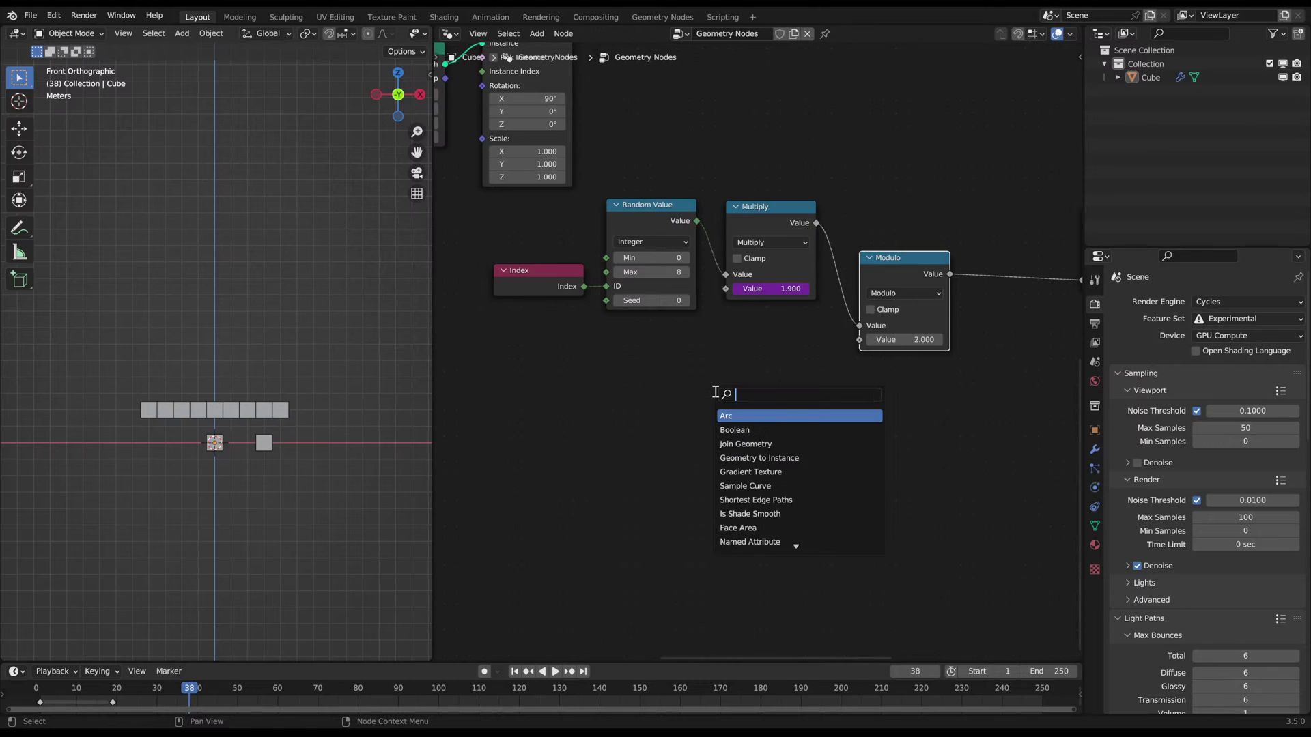
text(random value)
key(Return)
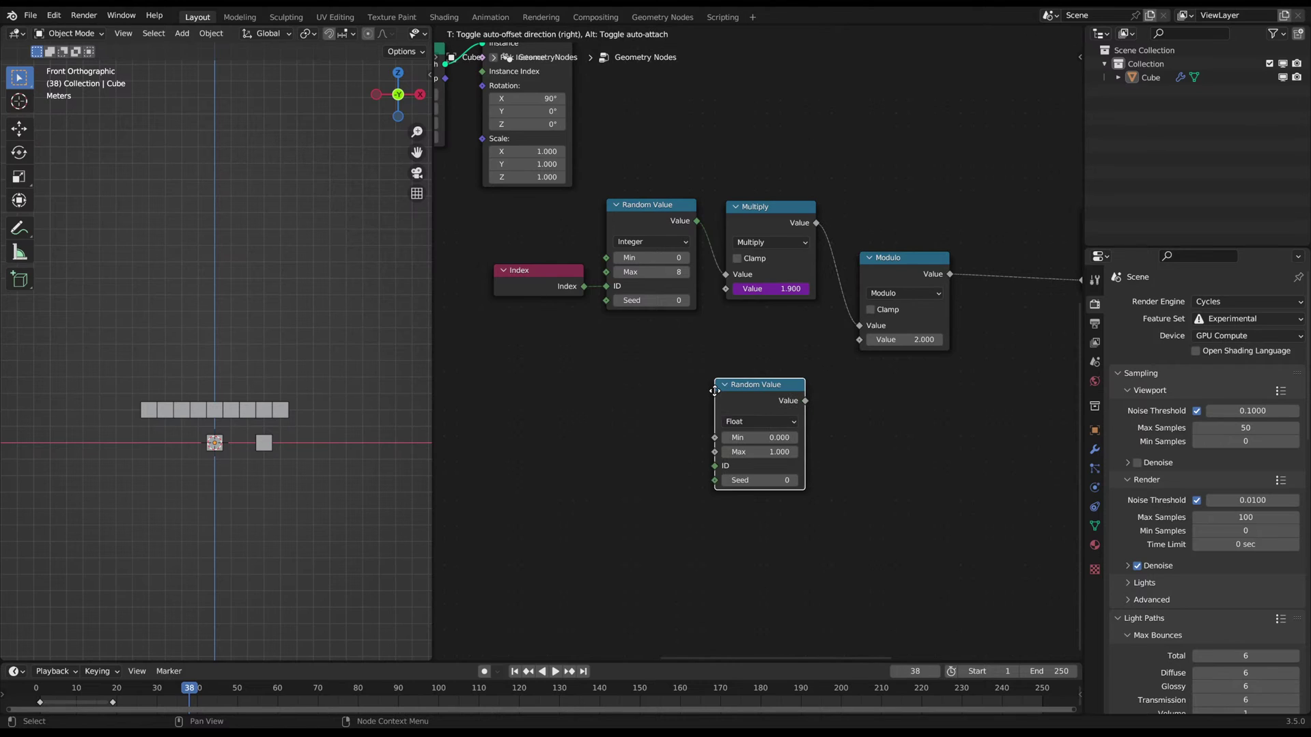
click(722, 375)
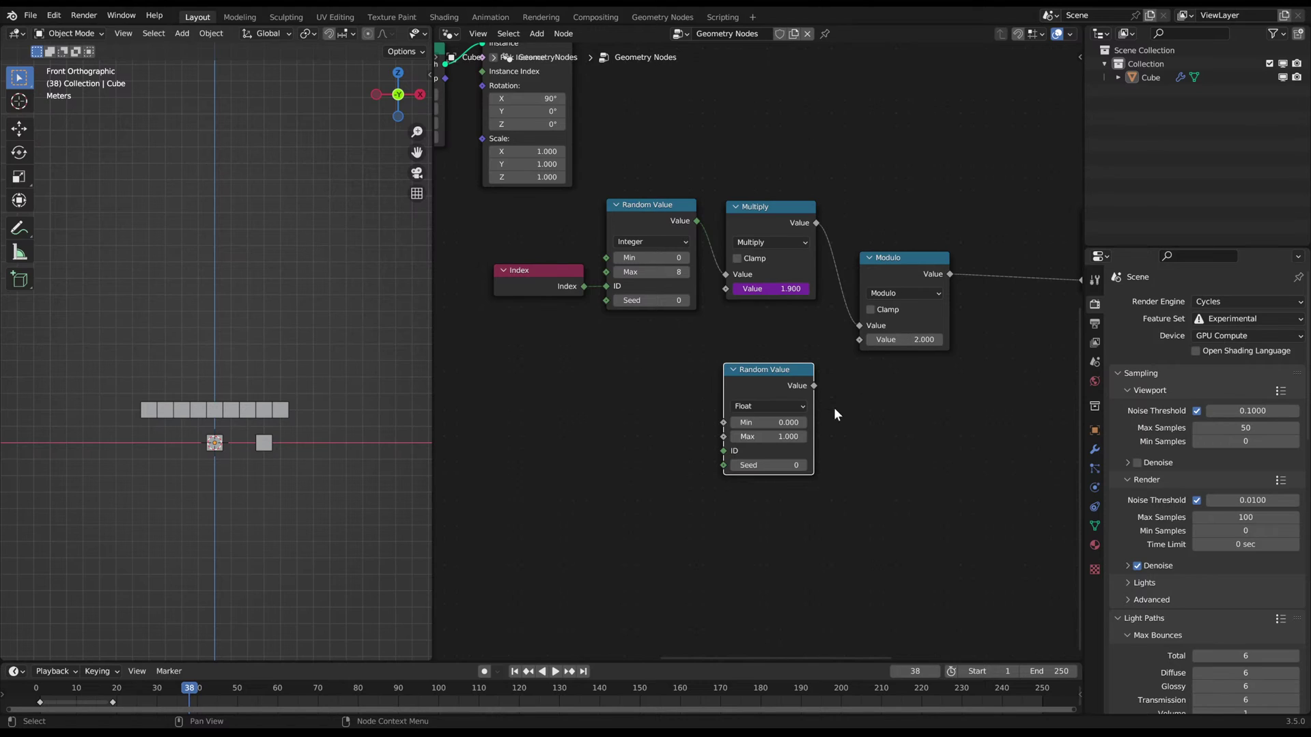
drag(813, 386, 859, 339)
- Set the new Random Value node's minimum to 8 and maximum to 12, then play the animation to check the looping heights
click(783, 423)
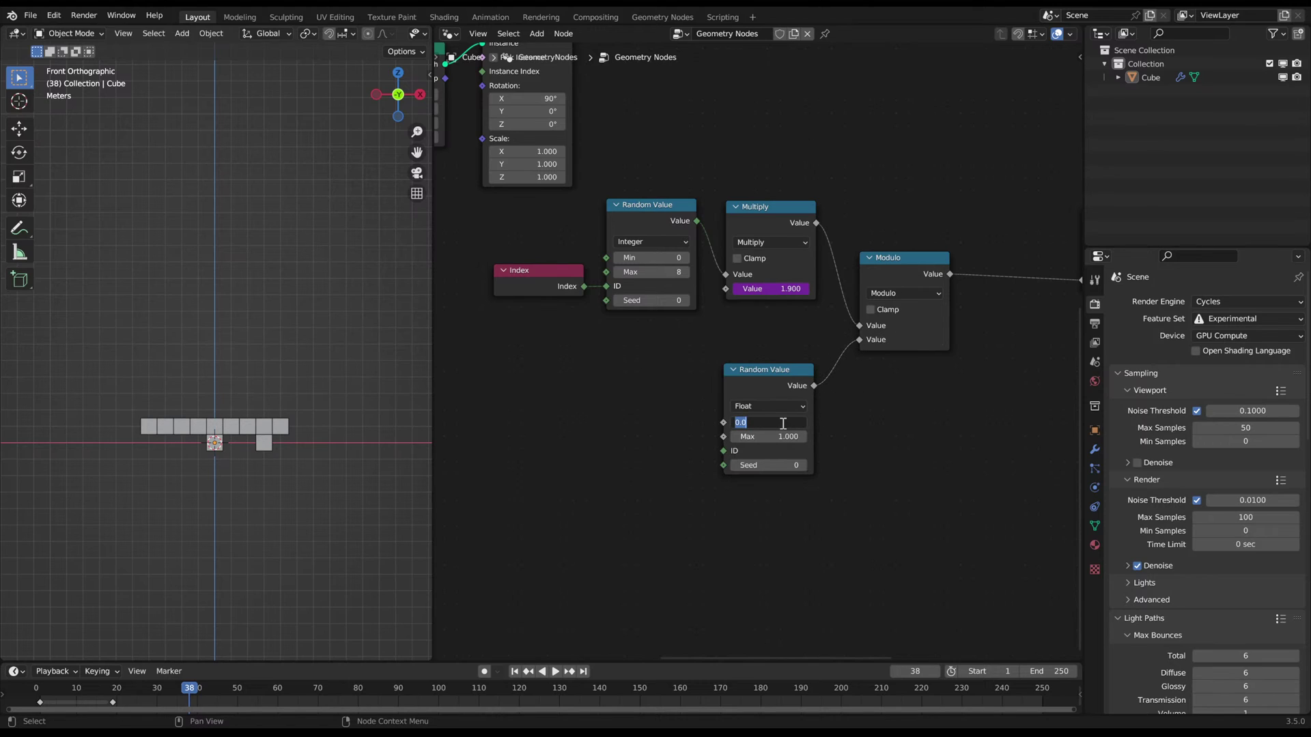
text(8)
key(Tab)
text(12)
key(Return)
middle_drag(907, 418, 839, 430)
key(space)
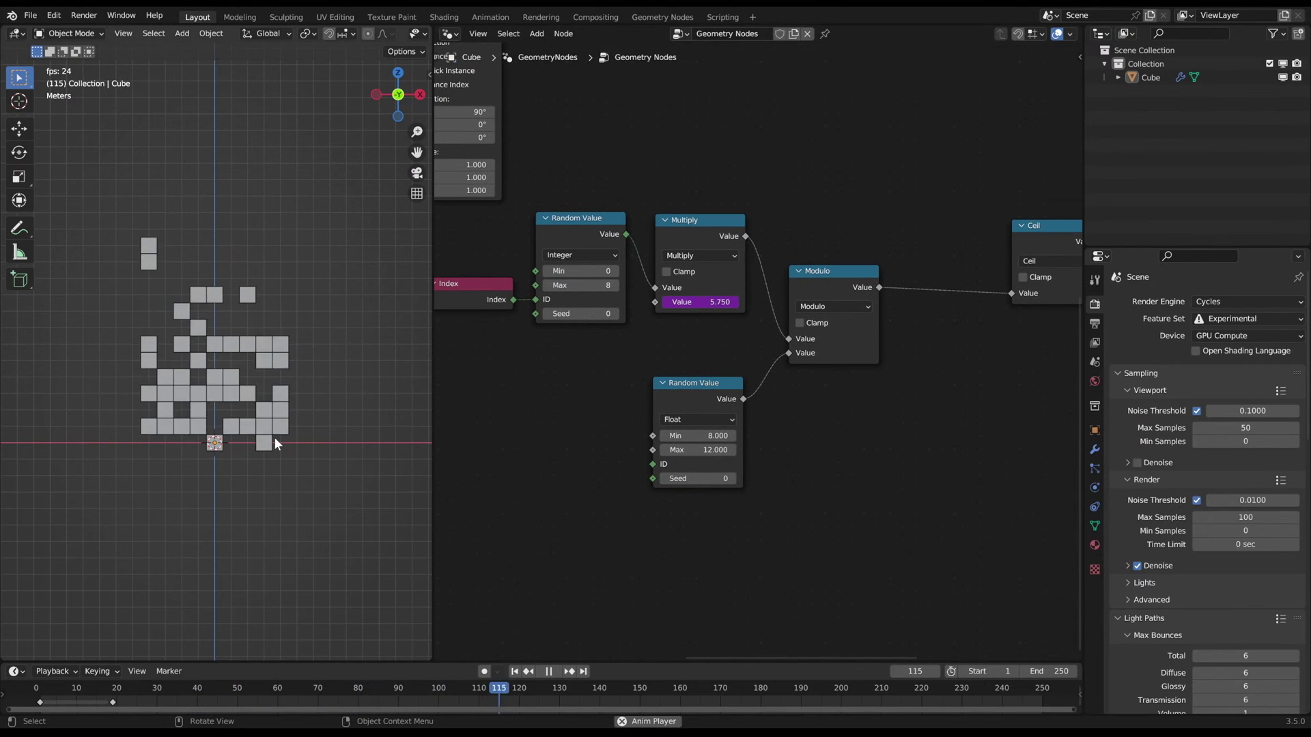
key(space)
- Set the scene's end frame to 5000 and play the longer animation up to frame 358
click(1044, 671)
text(5000)
key(Return)
key(space)
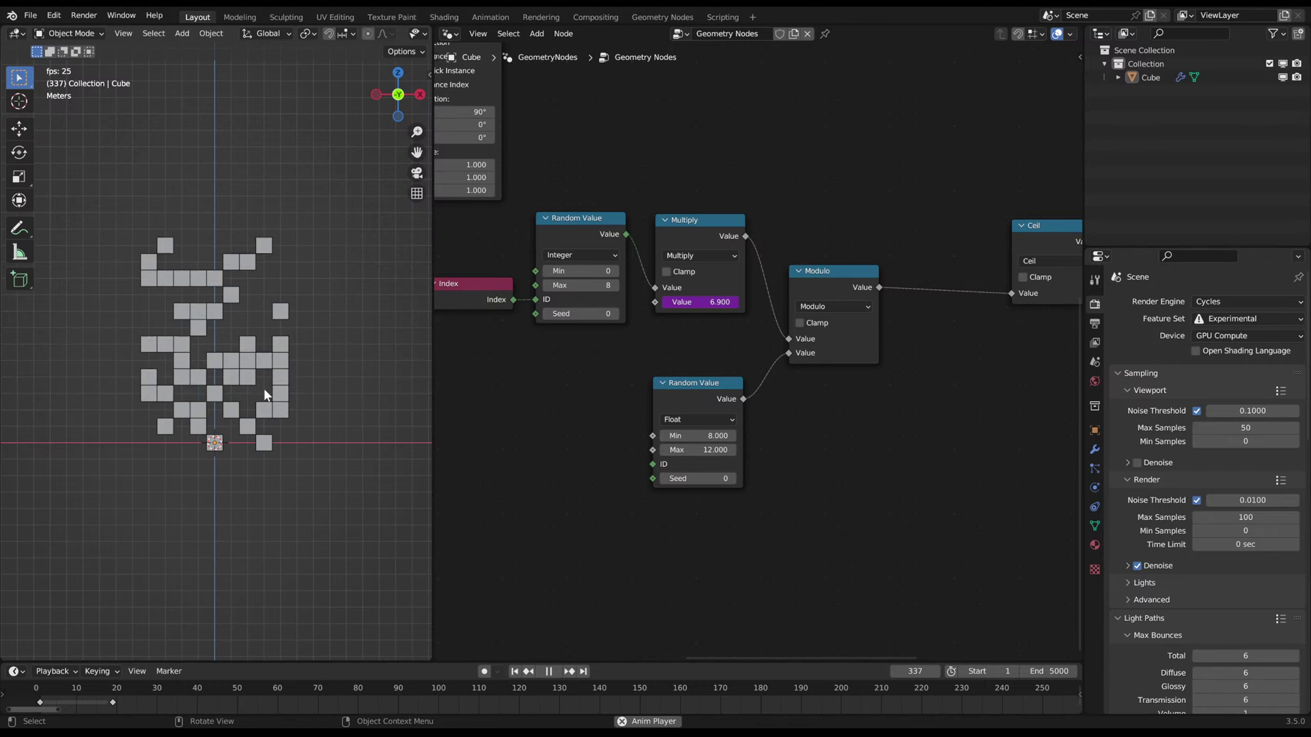
key(space)
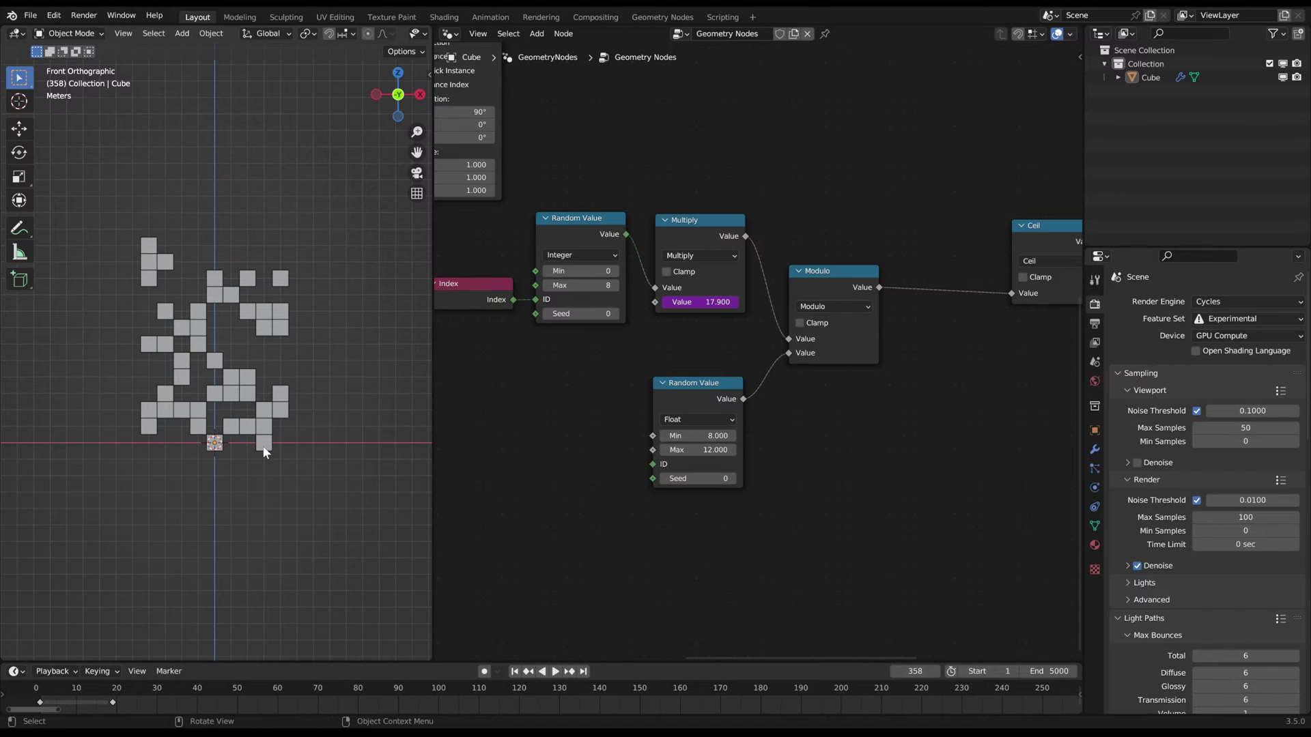
- Nudge the Modulo node and annotate an upward arrow beside the blocks in the front view
drag(835, 271, 830, 276)
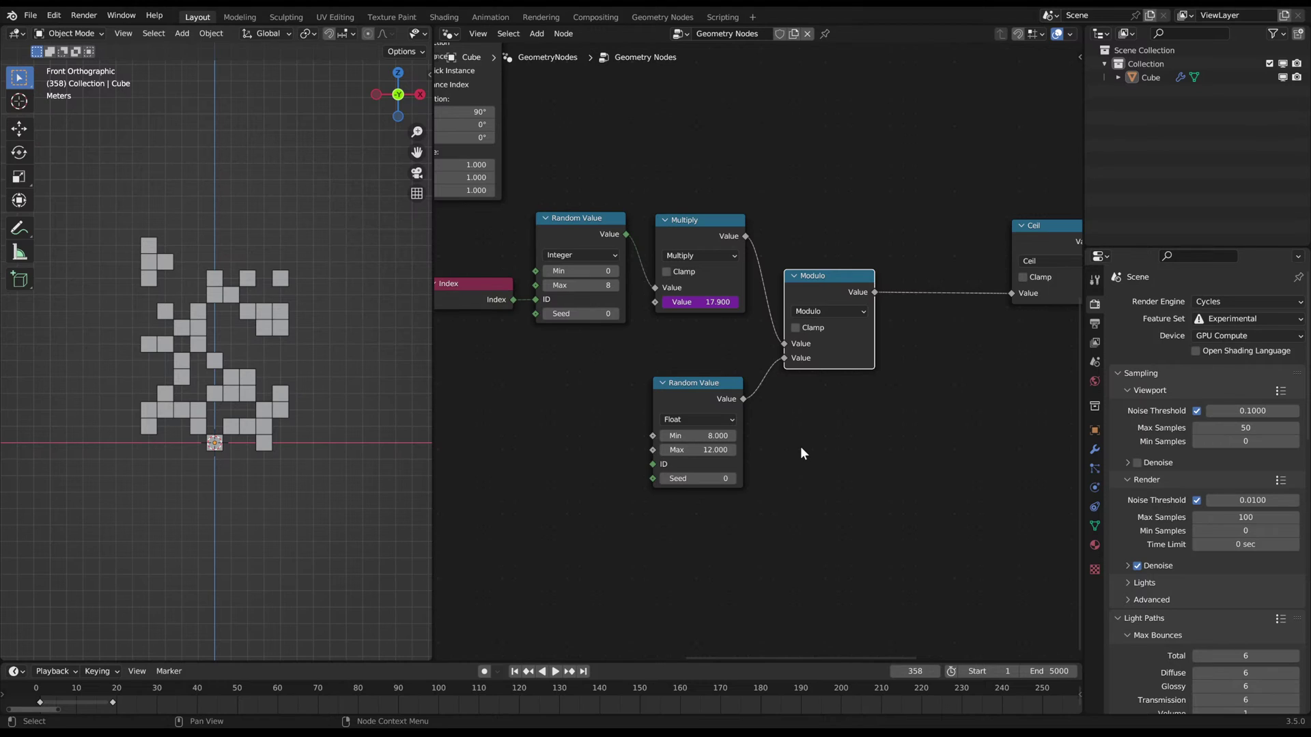
drag(316, 456, 319, 300)
drag(302, 316, 325, 274)
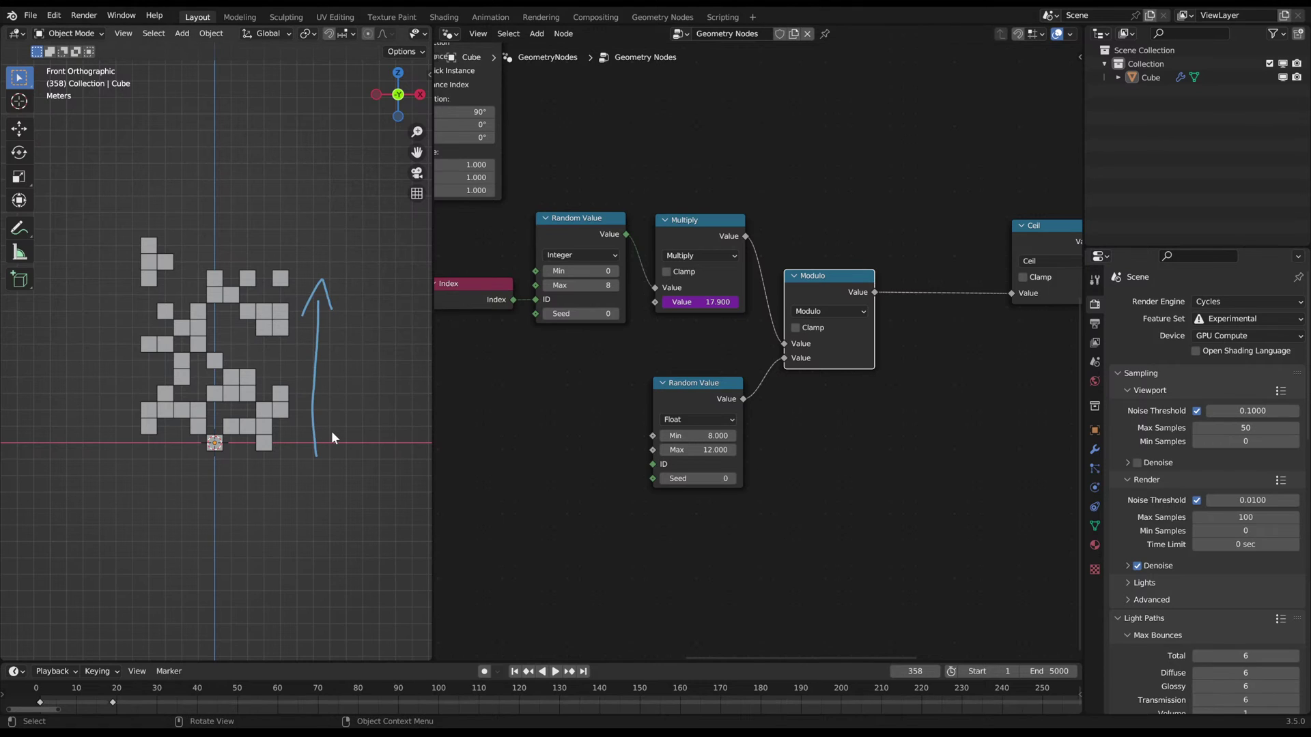
- Erase the arrow annotation and mark the blocks' differing heights with vertical bars and curved strokes in the front view
right_drag(335, 448, 304, 328)
mouse_move(263, 445)
mouse_down()
mouse_move(265, 350)
mouse_move(283, 346)
mouse_up()
drag(277, 440, 292, 351)
drag(285, 441, 313, 347)
drag(312, 382, 326, 366)
click(223, 242)
drag(224, 241, 258, 240)
drag(247, 243, 235, 449)
drag(227, 452, 254, 445)
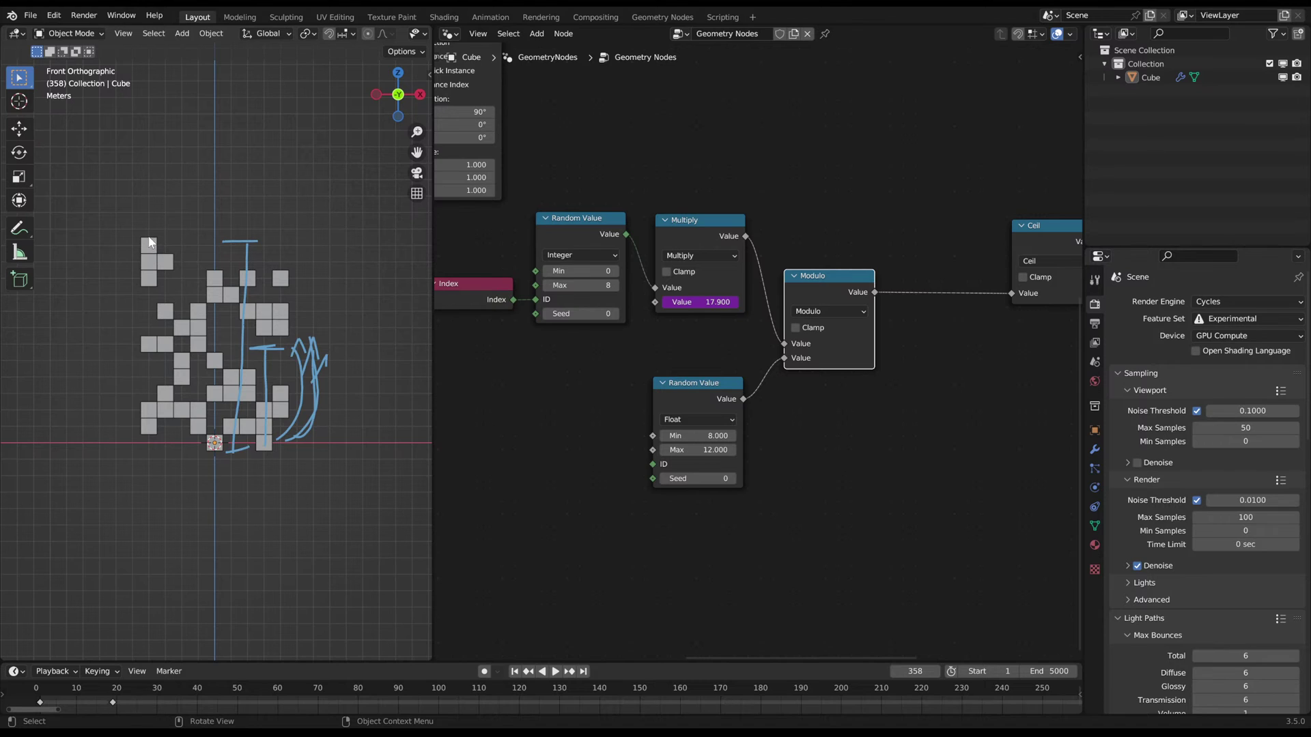
- Move the Ceil node closer to Modulo in the node chain while playing the animation up to frame 954
key(space)
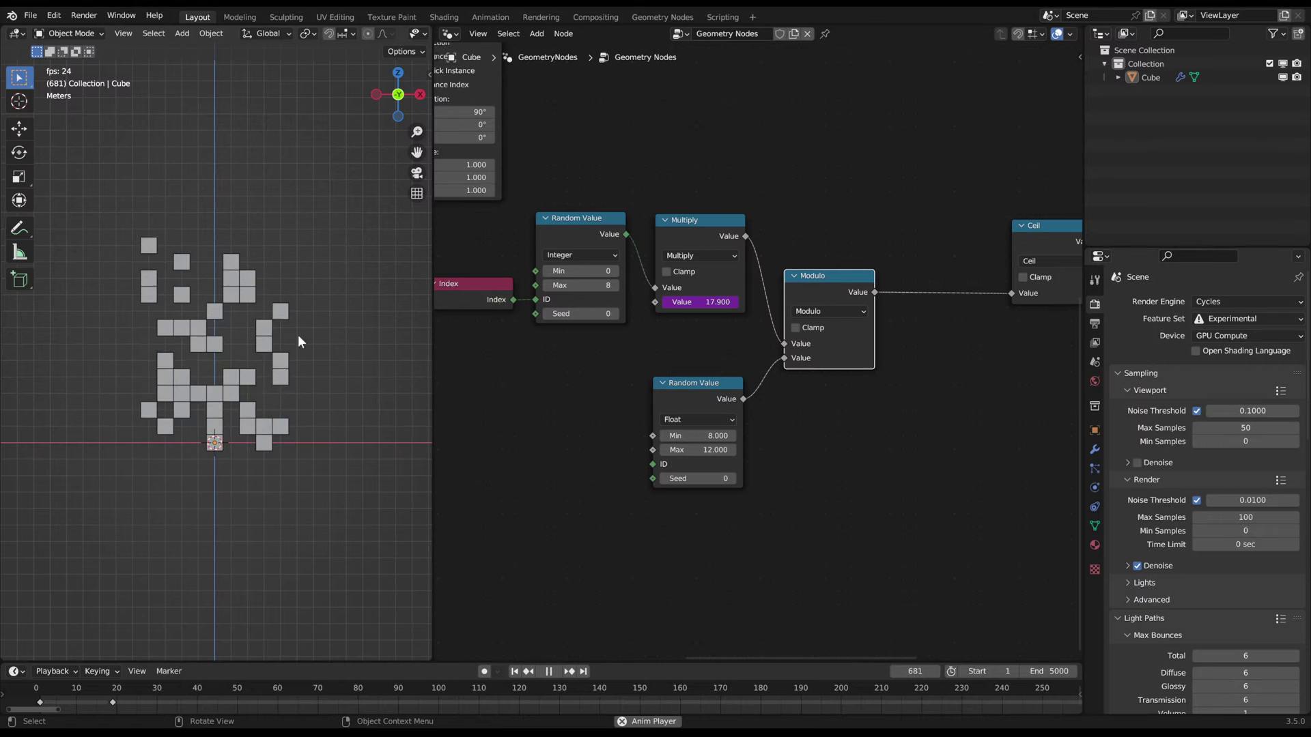
scroll(841, 393, down, 5)
middle_drag(841, 394, 866, 398)
scroll(656, 382, up, 3)
scroll(653, 376, up, 2)
drag(507, 345, 737, 251)
drag(719, 353, 751, 391)
key(g)
click(783, 367)
drag(886, 306, 910, 306)
key(a)
key(a)
scroll(910, 321, down, 1)
middle_drag(910, 330, 717, 353)
drag(897, 284, 868, 308)
middle_drag(936, 351, 860, 360)
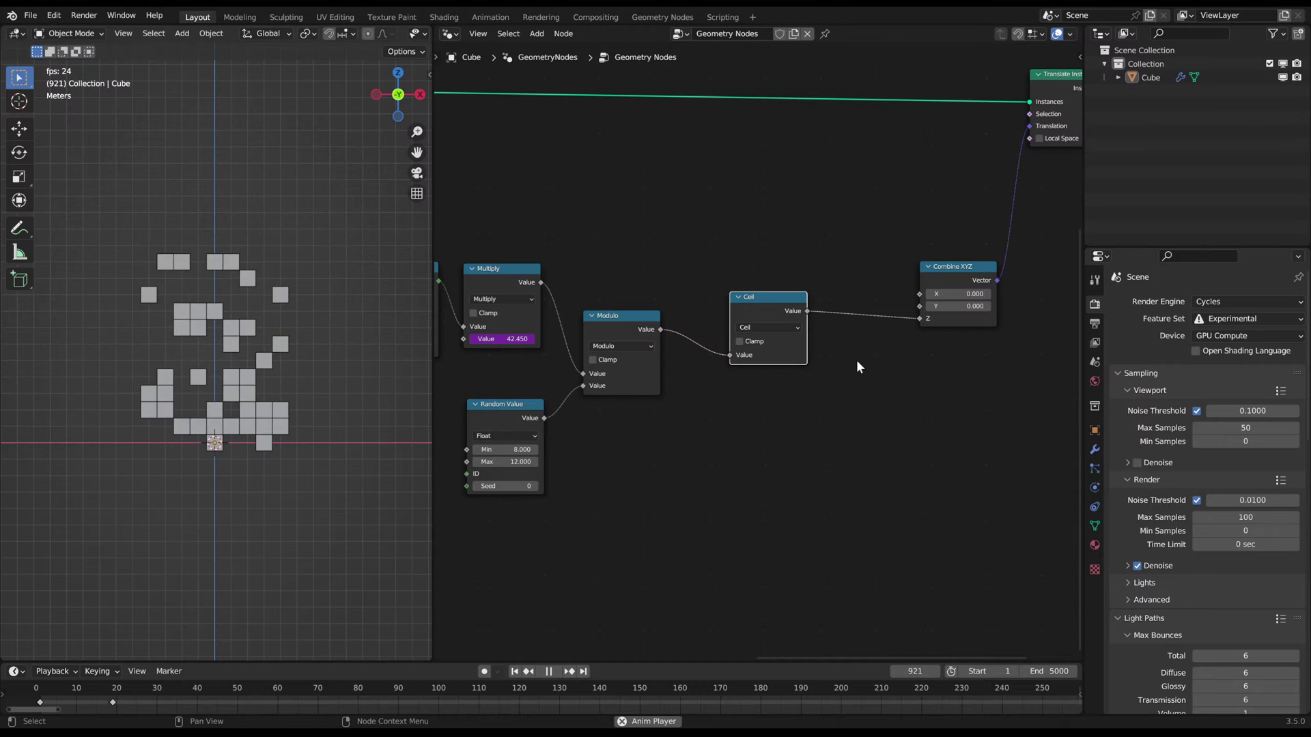
scroll(652, 341, down, 1)
key(space)
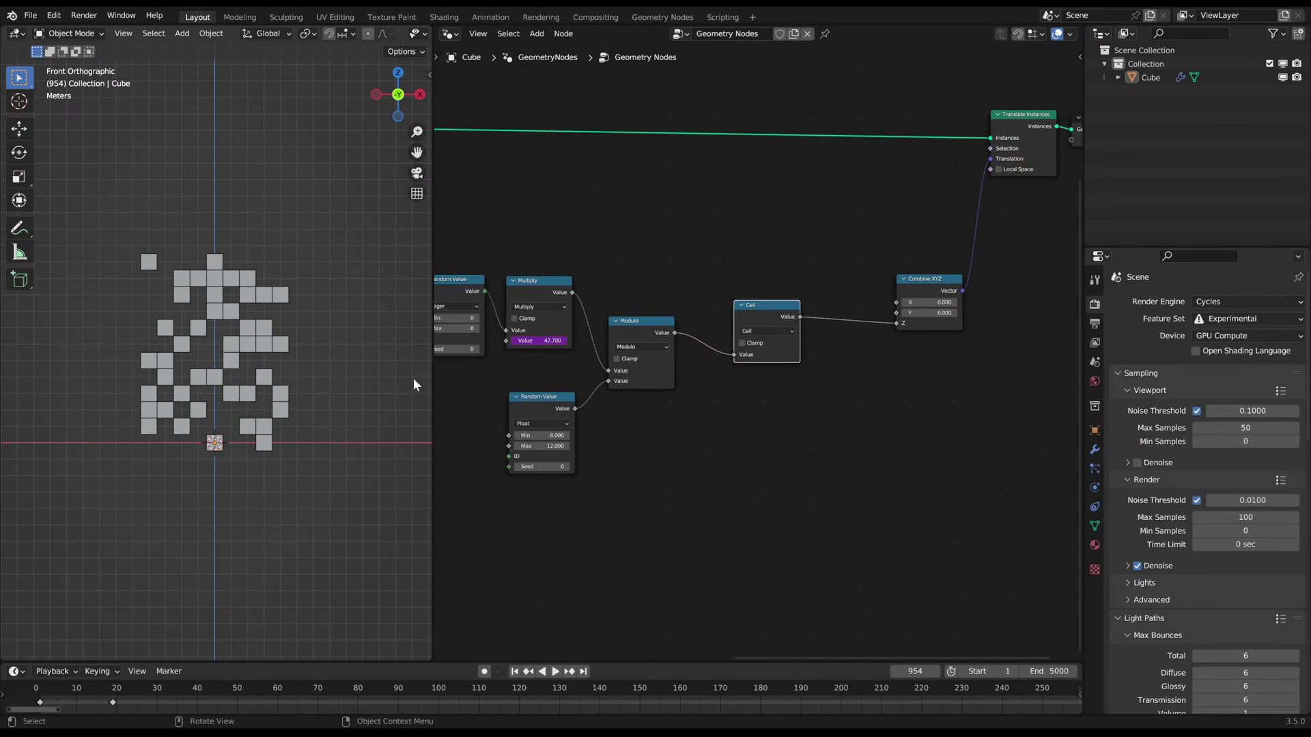
- Resume playback, annotate a rectangular outline around the blocks in the front view, and erase it
middle_drag(657, 408, 843, 399)
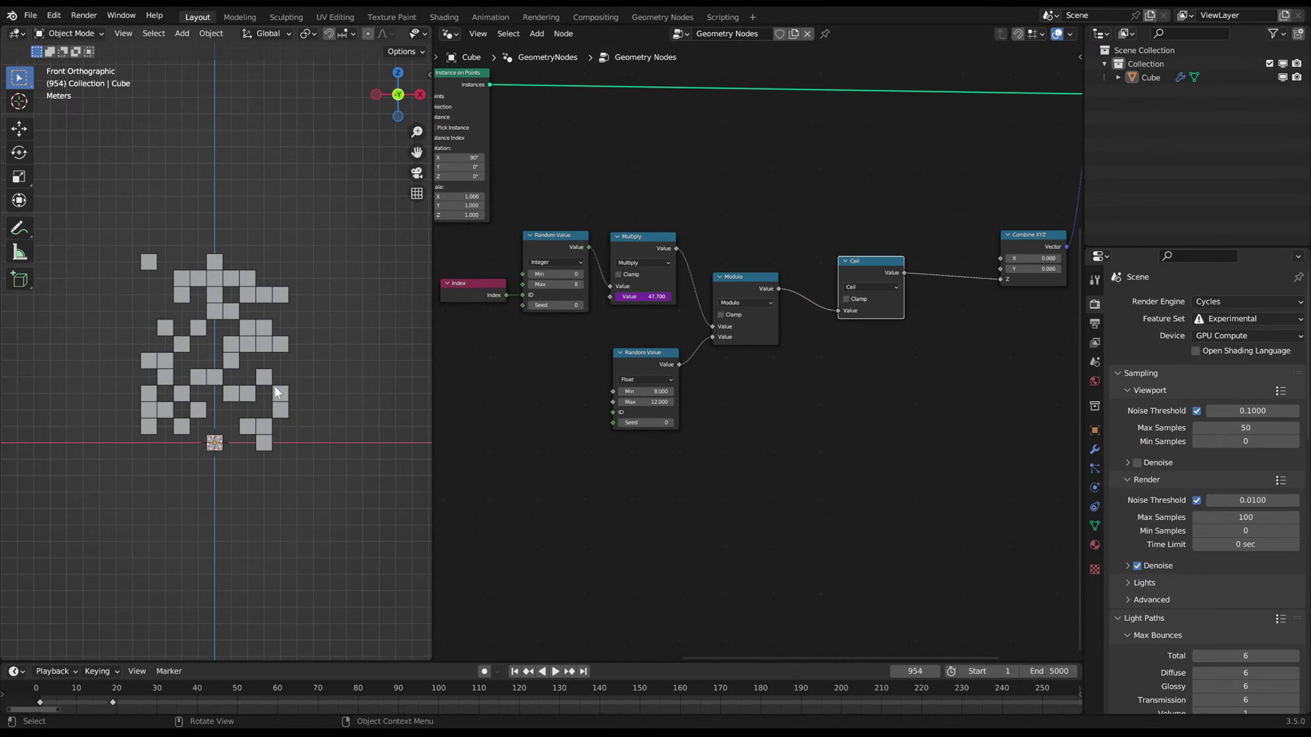
key(space)
mouse_move(269, 369)
ctrl+middle_down()
mouse_move(288, 338)
mouse_move(344, 335)
ctrl+middle_up()
key(d)
mouse_move(77, 190)
mouse_down()
mouse_move(311, 190)
mouse_move(338, 396)
mouse_move(110, 496)
mouse_move(99, 190)
mouse_up()
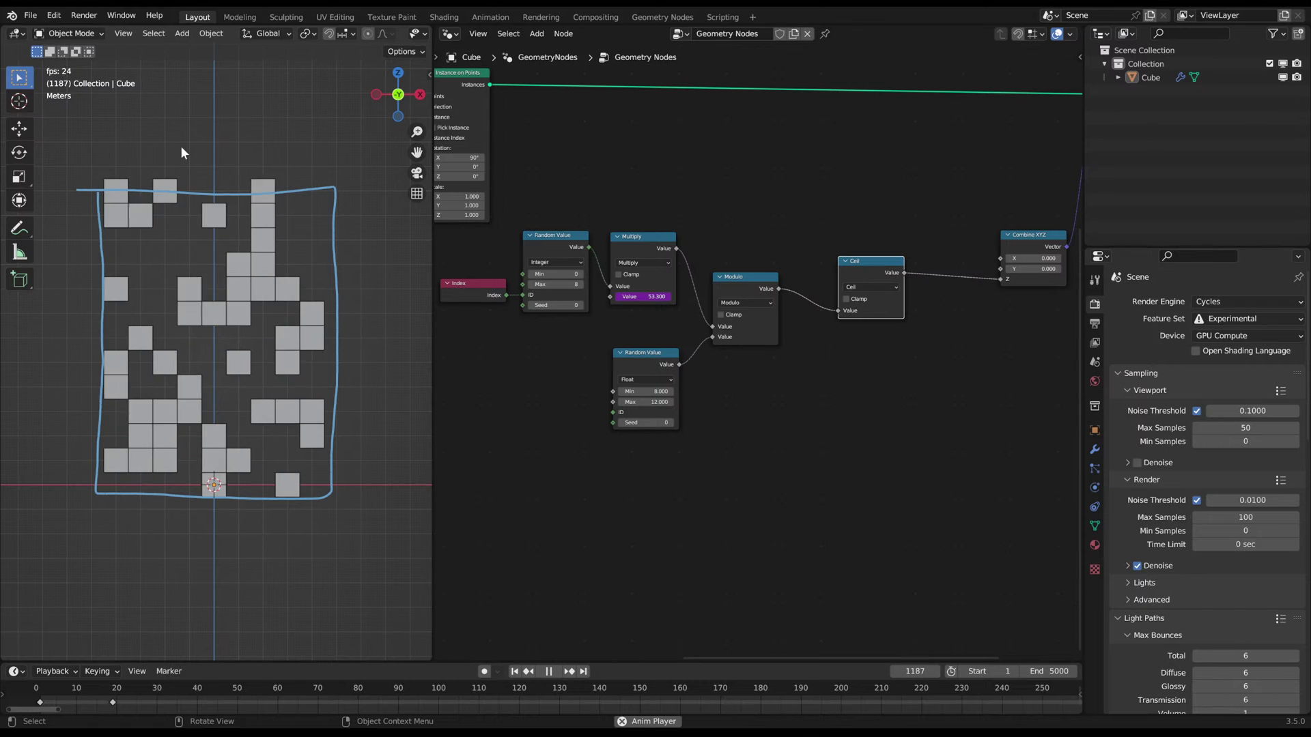
scroll(248, 373, down, 1)
right_drag(249, 373, 219, 488)
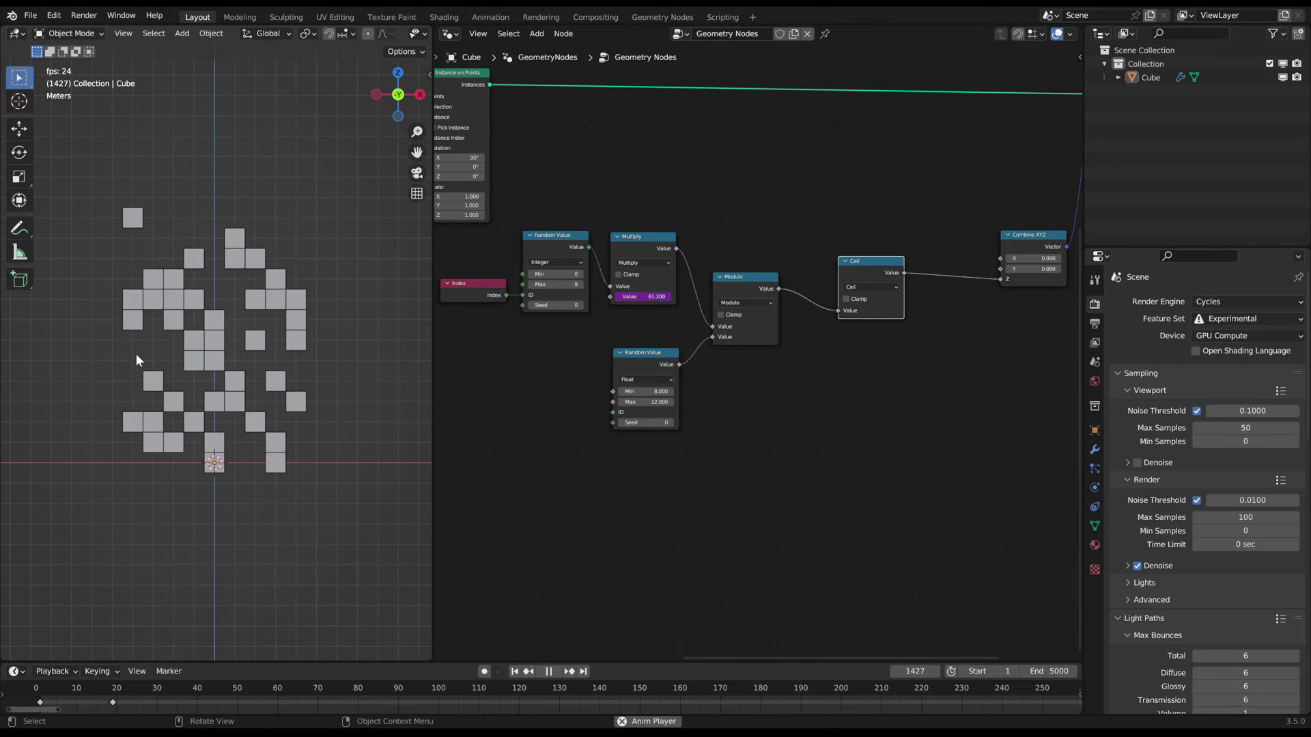
- Annotate guide strokes around the moving blocks, including a diagonal line, and pause playback at frame 1569
mouse_move(148, 469)
mouse_down()
mouse_move(249, 471)
mouse_move(311, 374)
mouse_move(274, 272)
mouse_move(175, 232)
mouse_move(113, 362)
mouse_move(148, 470)
mouse_up()
mouse_move(192, 175)
mouse_down()
mouse_move(219, 240)
mouse_move(323, 348)
mouse_up()
drag(64, 348, 220, 176)
key(space)
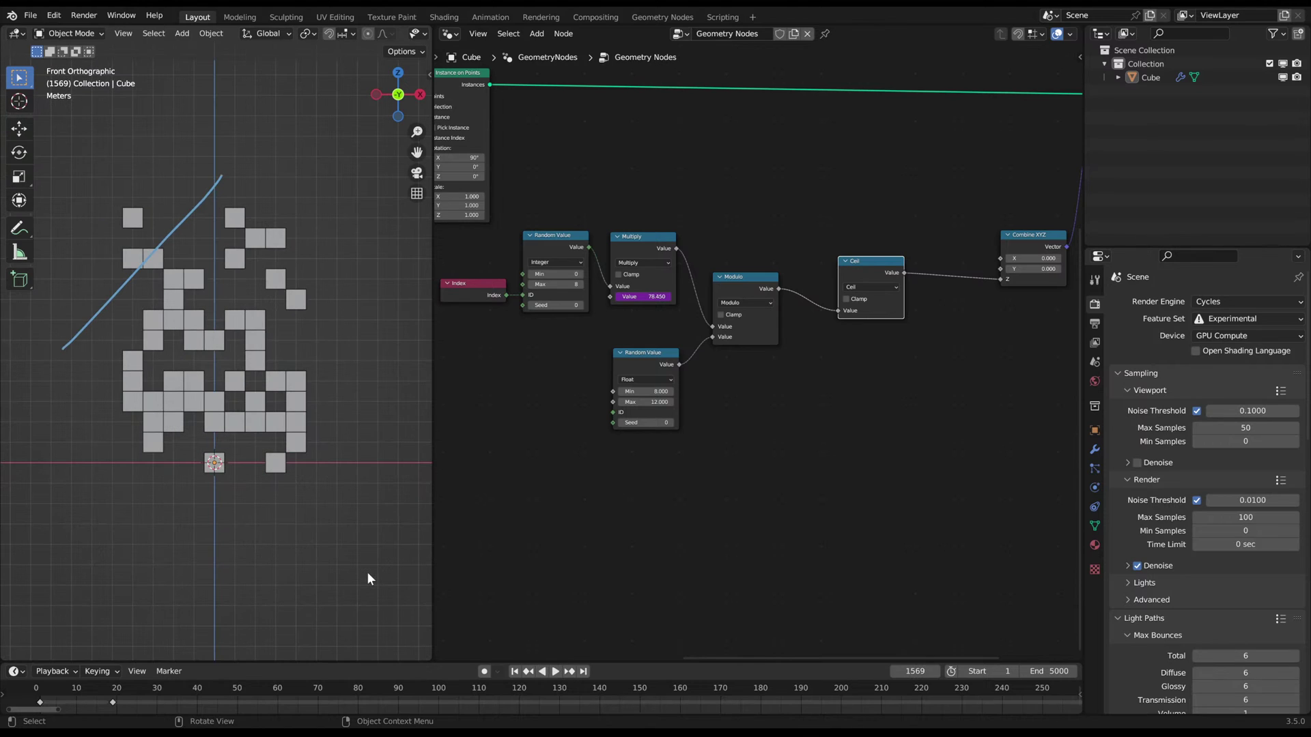
- Check the annotation layer settings and erase the diagonal line over the blocks
key(n)
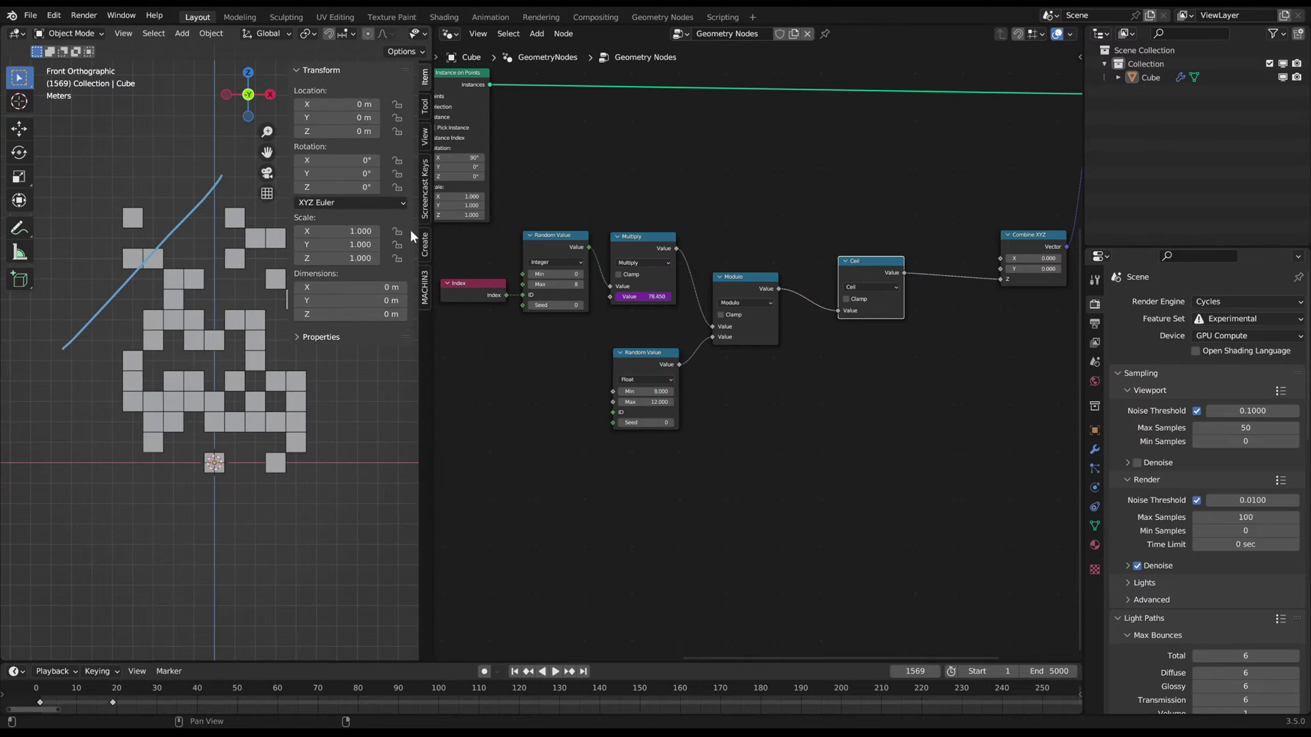
click(424, 135)
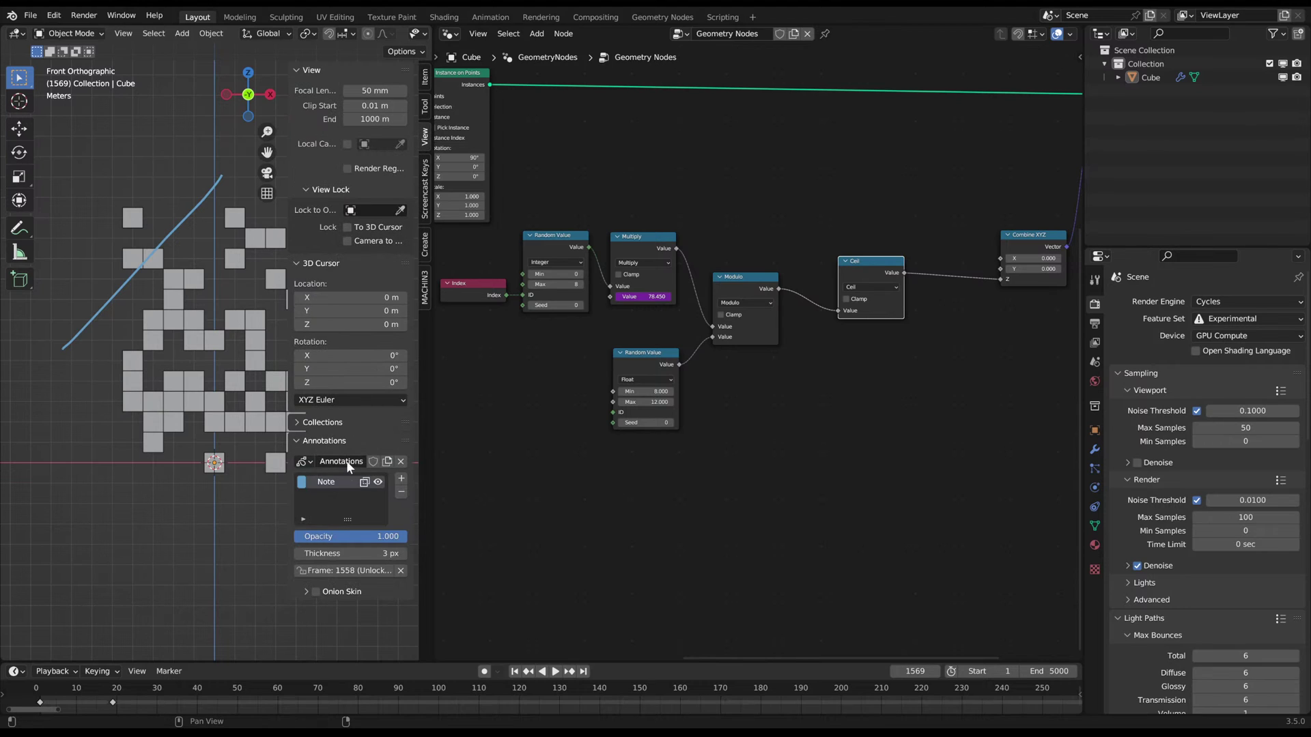
key(n)
right_drag(243, 300, 238, 372)
- Replay the animation from frame 1 to frame 234 while annotating strokes around the rising blocks
click(514, 671)
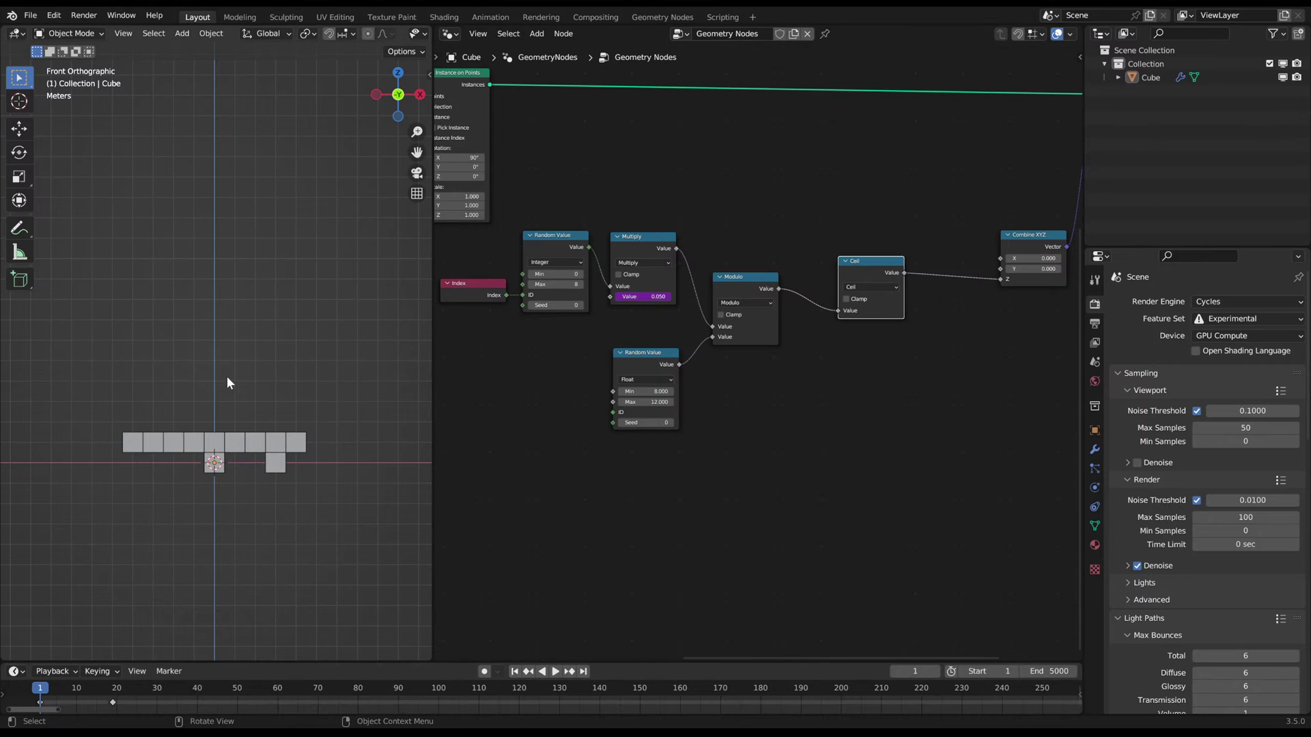
key(space)
mouse_move(104, 473)
mouse_down()
mouse_move(316, 418)
mouse_move(196, 215)
mouse_move(105, 407)
mouse_move(107, 451)
mouse_up()
mouse_move(65, 354)
mouse_down()
mouse_move(218, 157)
mouse_move(356, 391)
mouse_up()
mouse_move(194, 197)
mouse_down()
mouse_move(174, 218)
mouse_move(316, 432)
mouse_up()
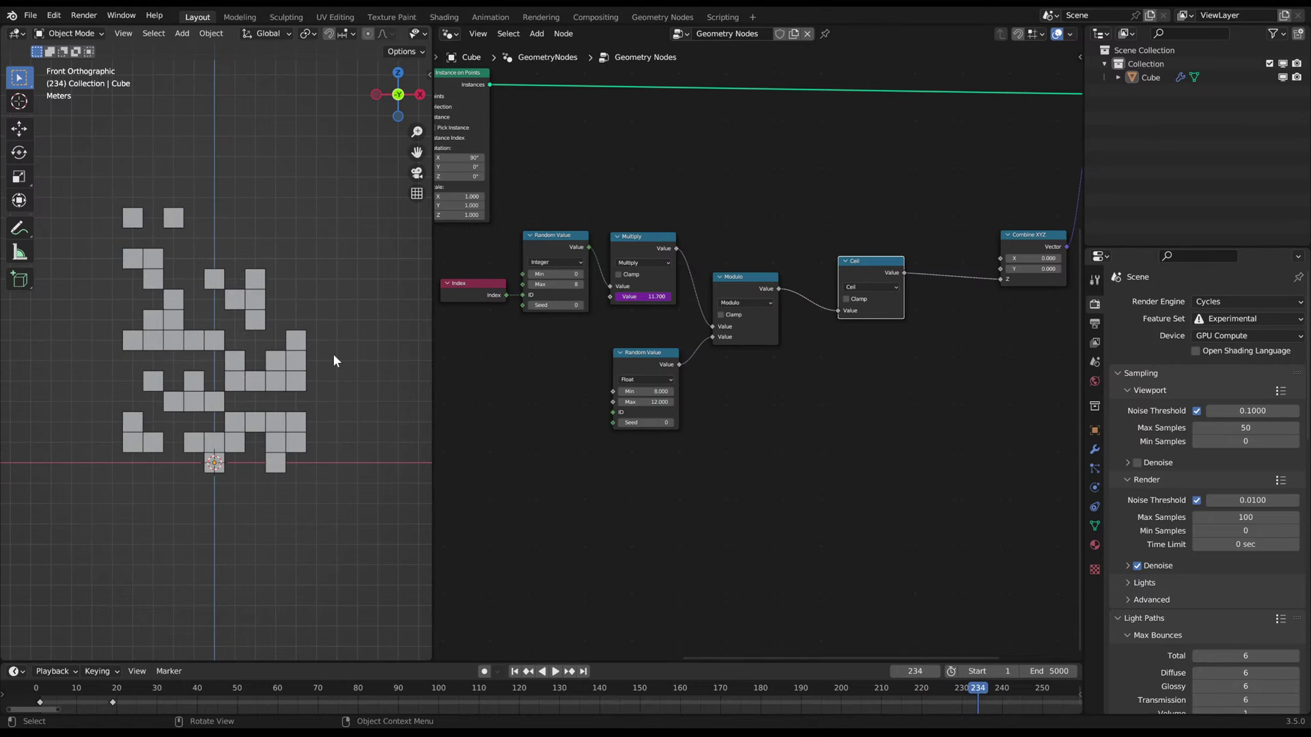
- Advance the animation to frame 247 and annotate a small circle around the block at the origin
scroll(331, 355, down, 1)
mouse_move(204, 428)
shift+middle_down()
mouse_move(234, 422)
mouse_move(194, 434)
shift+middle_up()
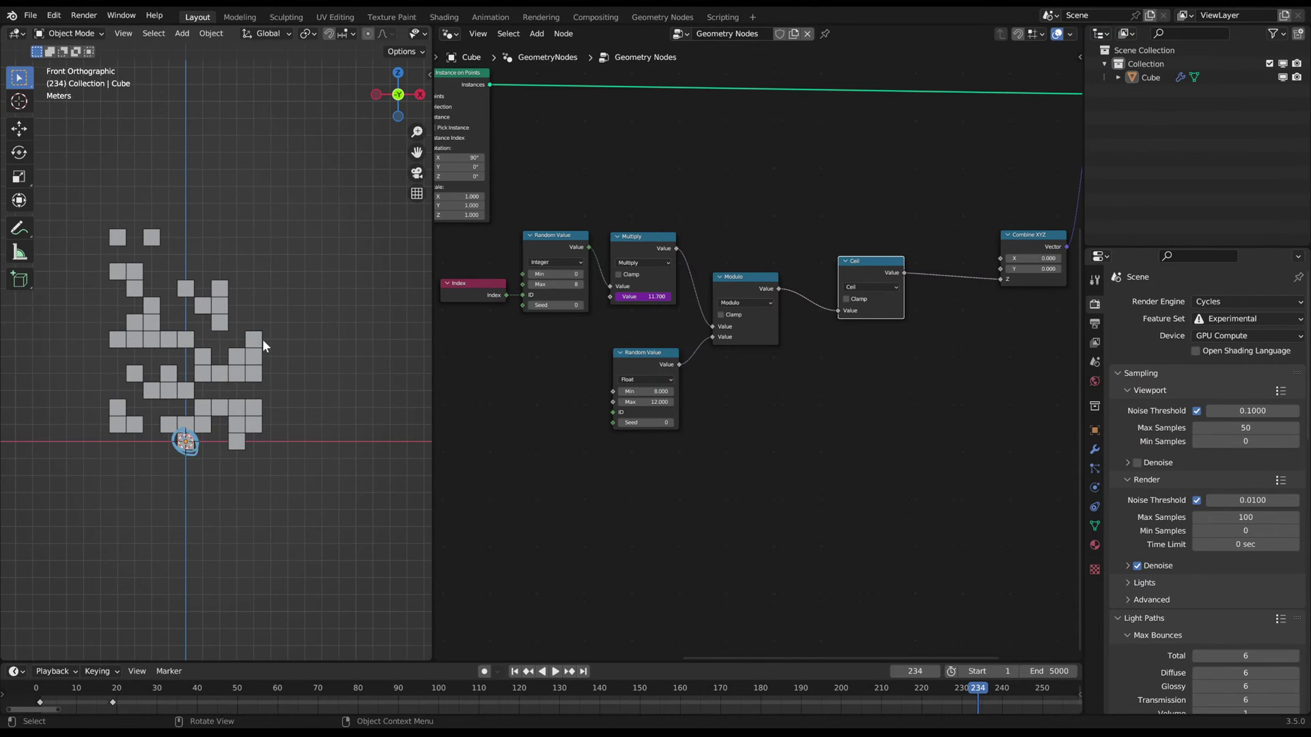
mouse_move(245, 277)
mouse_down()
mouse_move(84, 365)
mouse_move(152, 545)
mouse_move(293, 371)
mouse_move(259, 292)
mouse_up()
key(space)
key(space)
mouse_move(56, 445)
right_down()
mouse_move(70, 375)
mouse_move(185, 436)
right_up()
drag(185, 440, 200, 433)
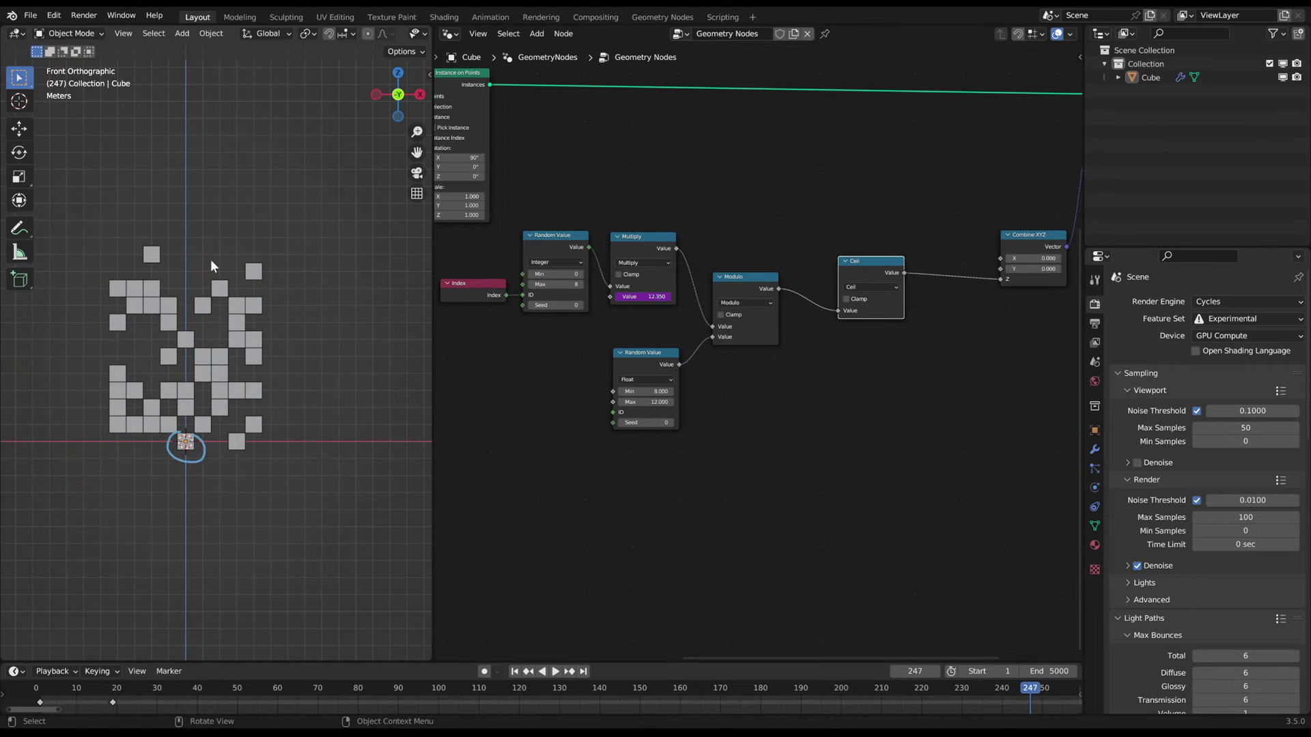
- Annotate a large rounded outline with two ear shapes around the blocks, advancing the animation to frame 304
mouse_move(171, 265)
mouse_down()
mouse_move(79, 490)
mouse_move(287, 436)
mouse_move(217, 283)
mouse_move(180, 266)
mouse_up()
mouse_move(201, 544)
mouse_down()
mouse_move(223, 280)
mouse_move(82, 521)
mouse_move(194, 555)
mouse_up()
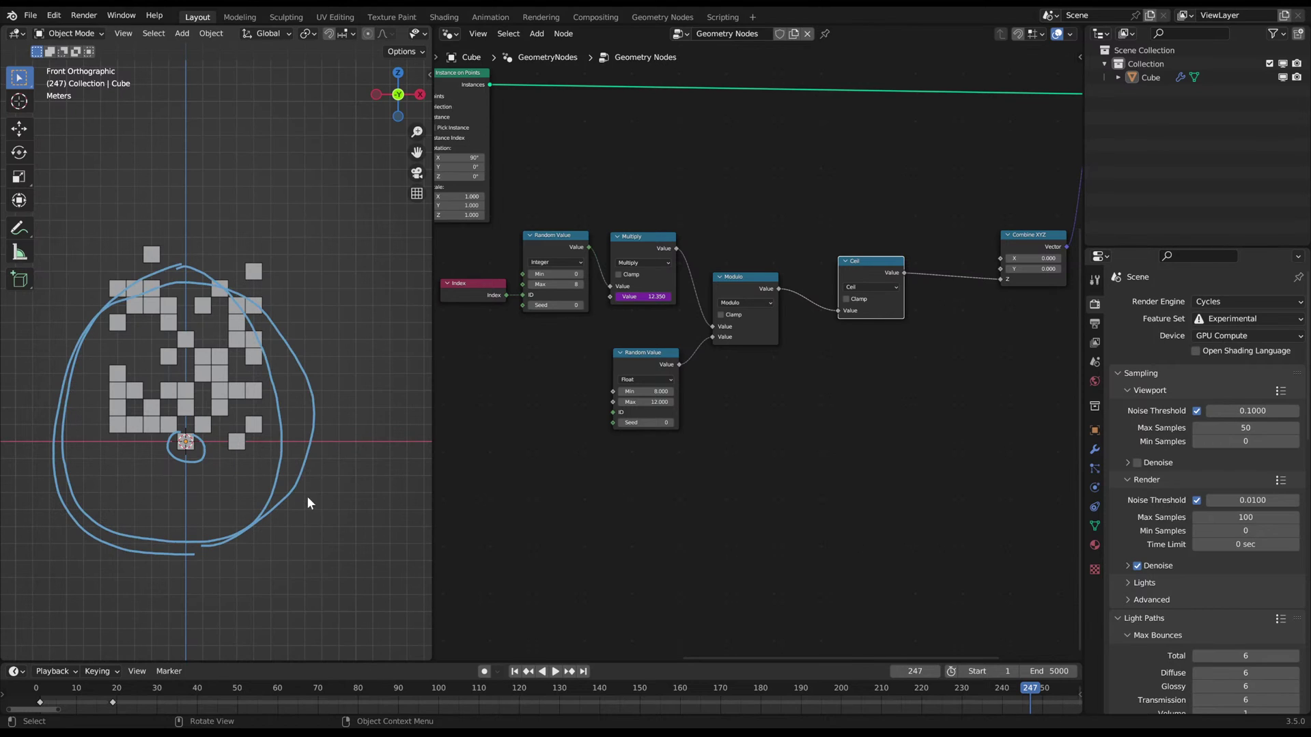
shift+middle_drag(291, 338, 317, 333)
key(space)
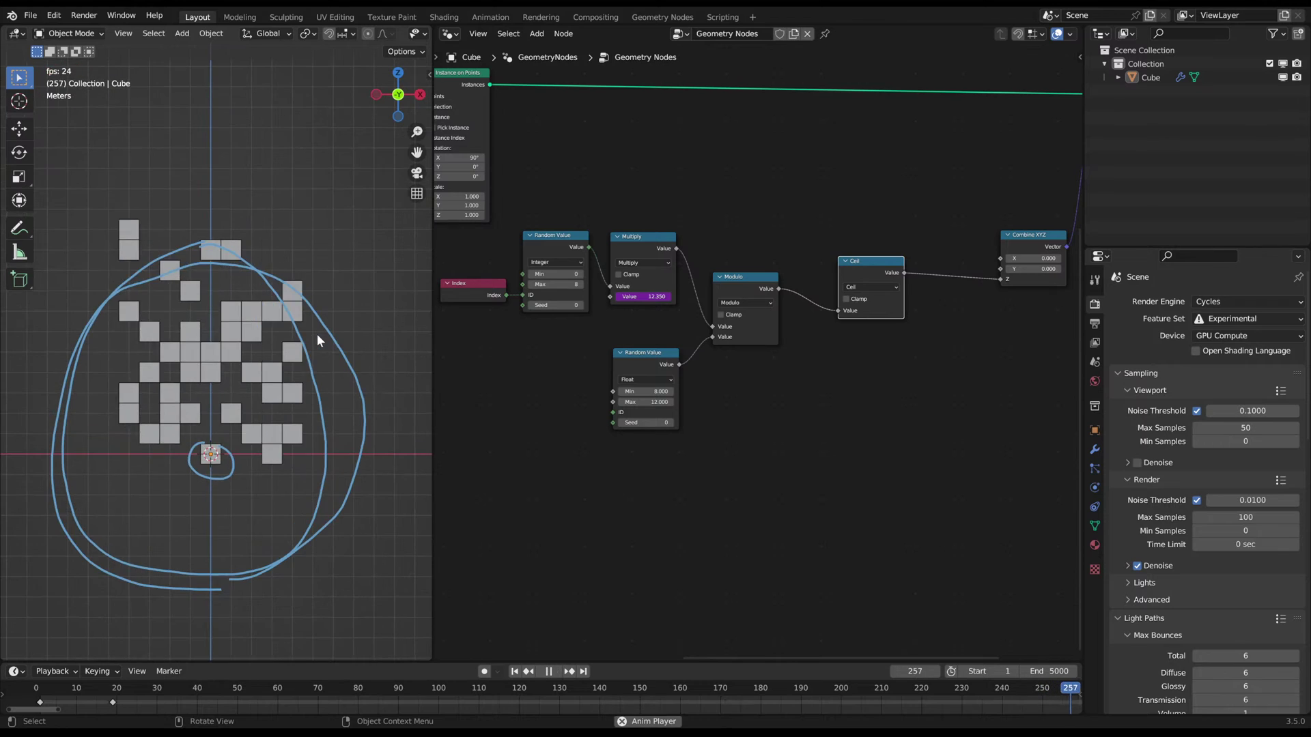
scroll(300, 280, down, 1)
key(space)
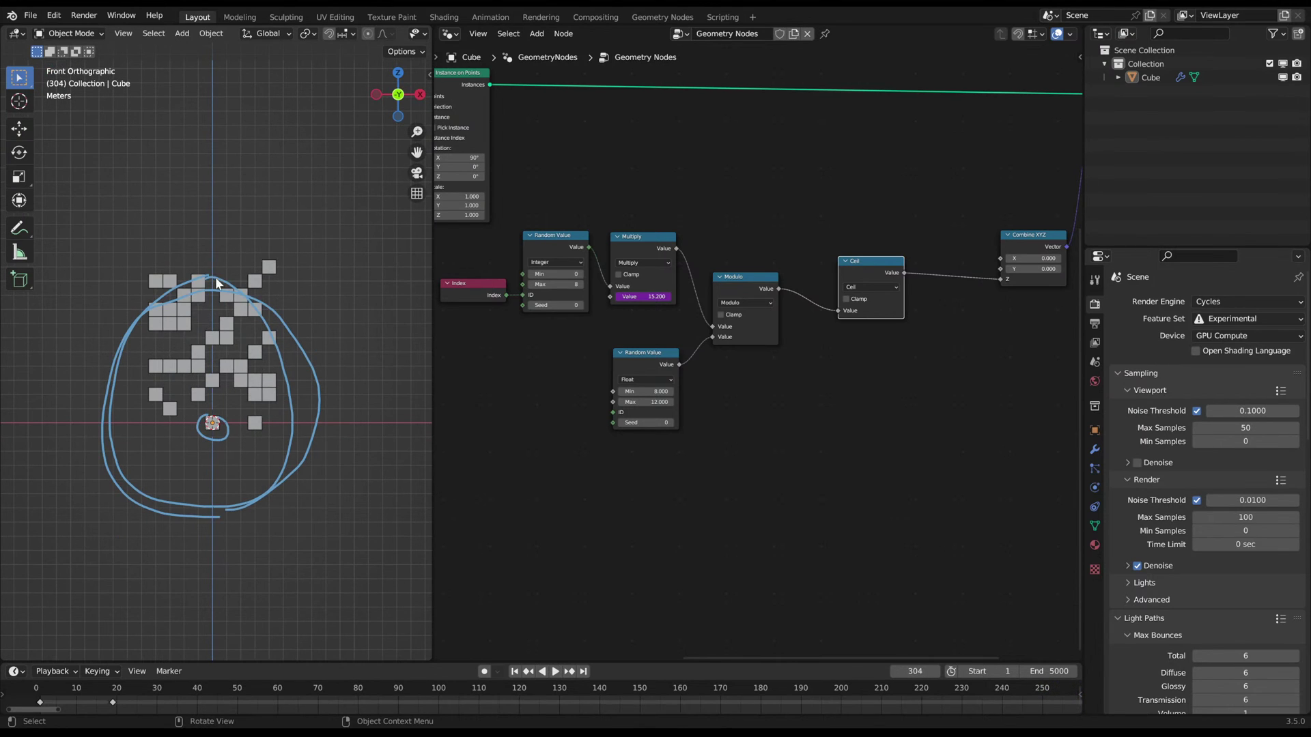
mouse_move(273, 300)
mouse_down()
mouse_move(278, 228)
mouse_move(249, 287)
mouse_move(109, 286)
mouse_move(155, 301)
mouse_up()
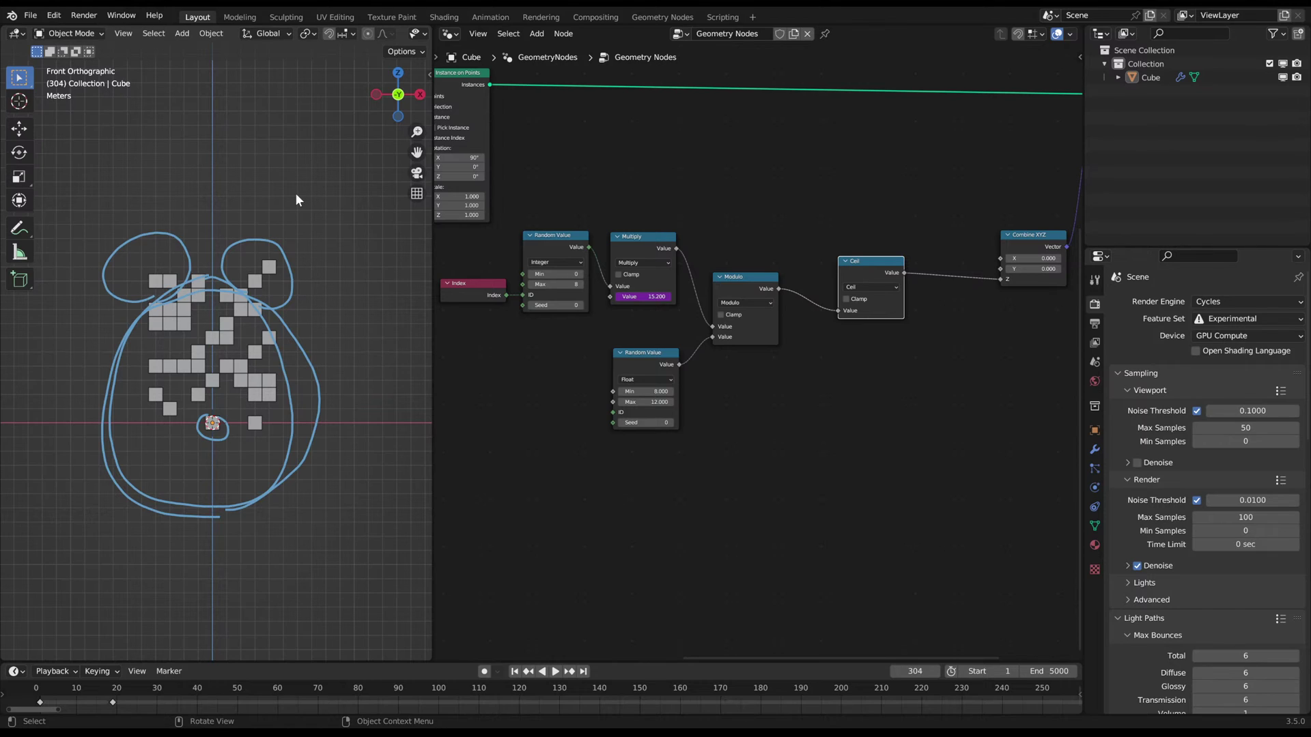
- Erase the character-shaped annotation, then select and deselect the block object
scroll(280, 293, up, 1)
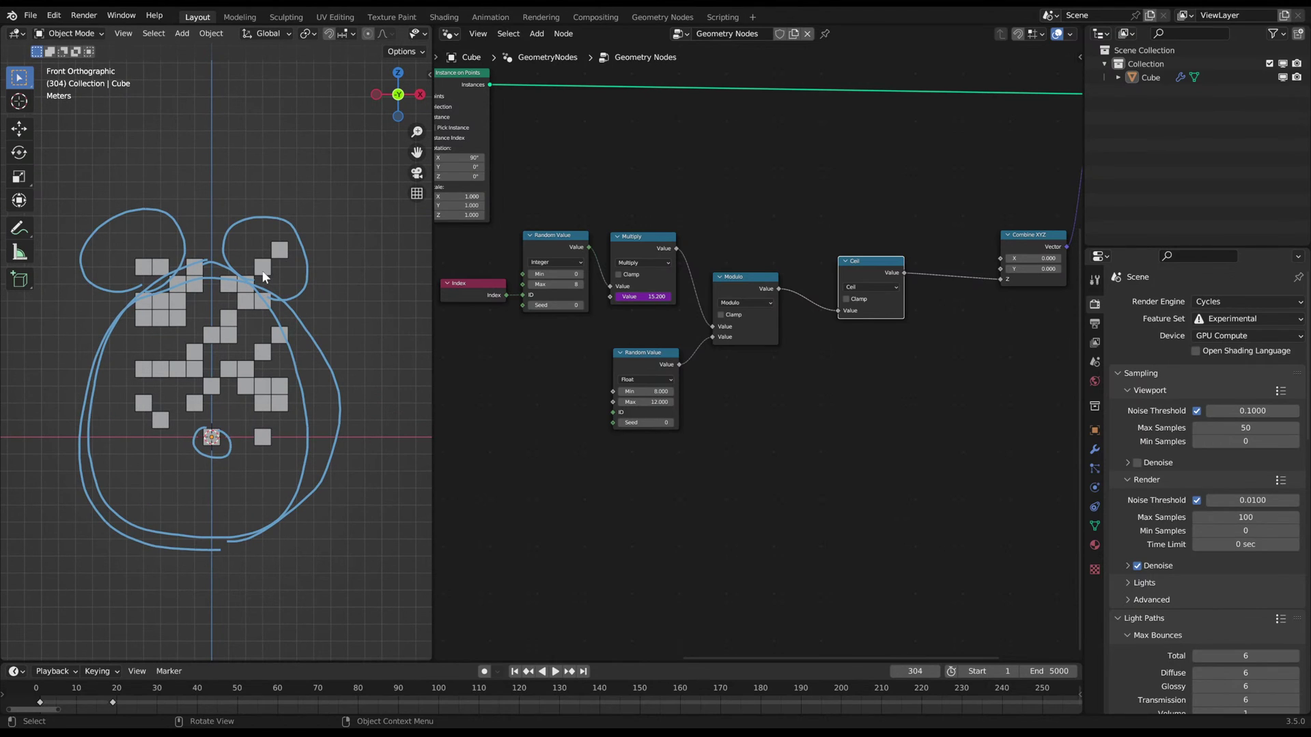
mouse_move(309, 277)
right_down()
mouse_move(84, 346)
mouse_move(305, 461)
right_up()
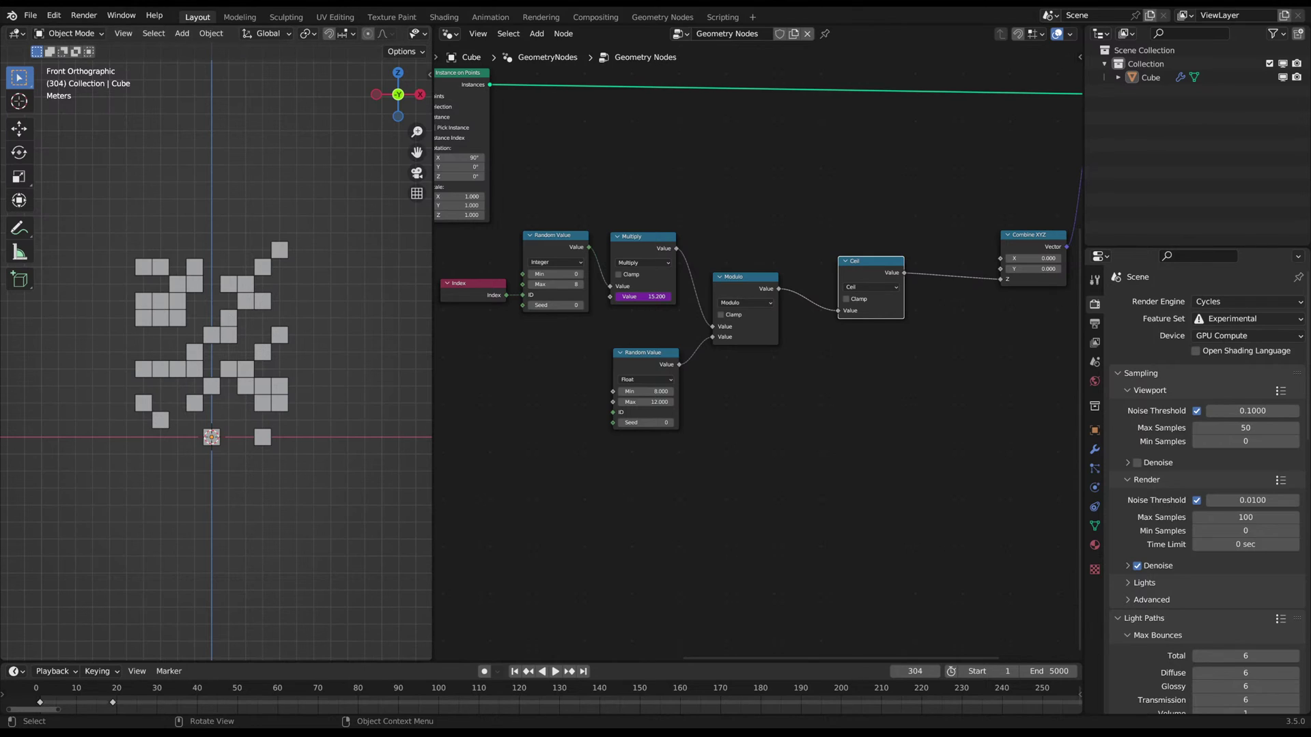
click(273, 353)
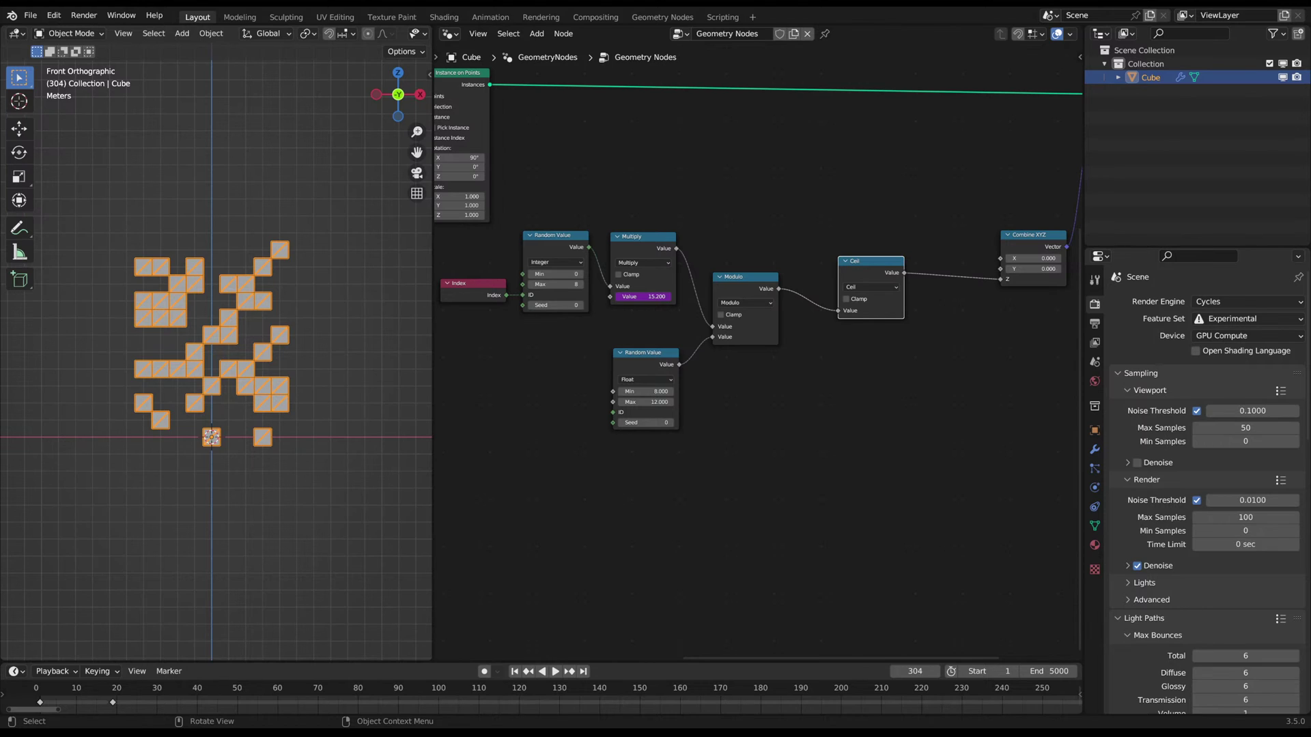
click(315, 303)
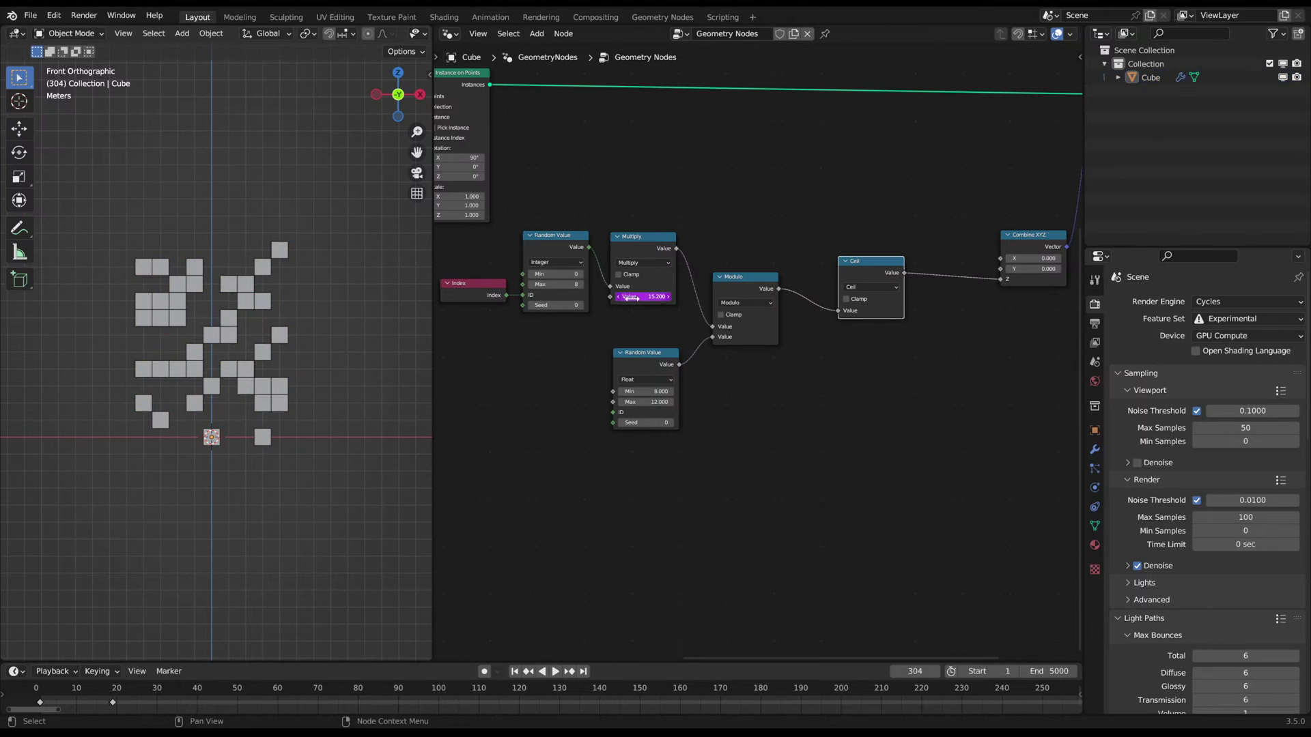
- Annotate a flat strip along the bottom row and preview the larger Grid node's mesh with a Viewer node
middle_drag(476, 171, 723, 300)
scroll(724, 300, down, 3)
middle_drag(580, 279, 674, 257)
scroll(729, 293, up, 2)
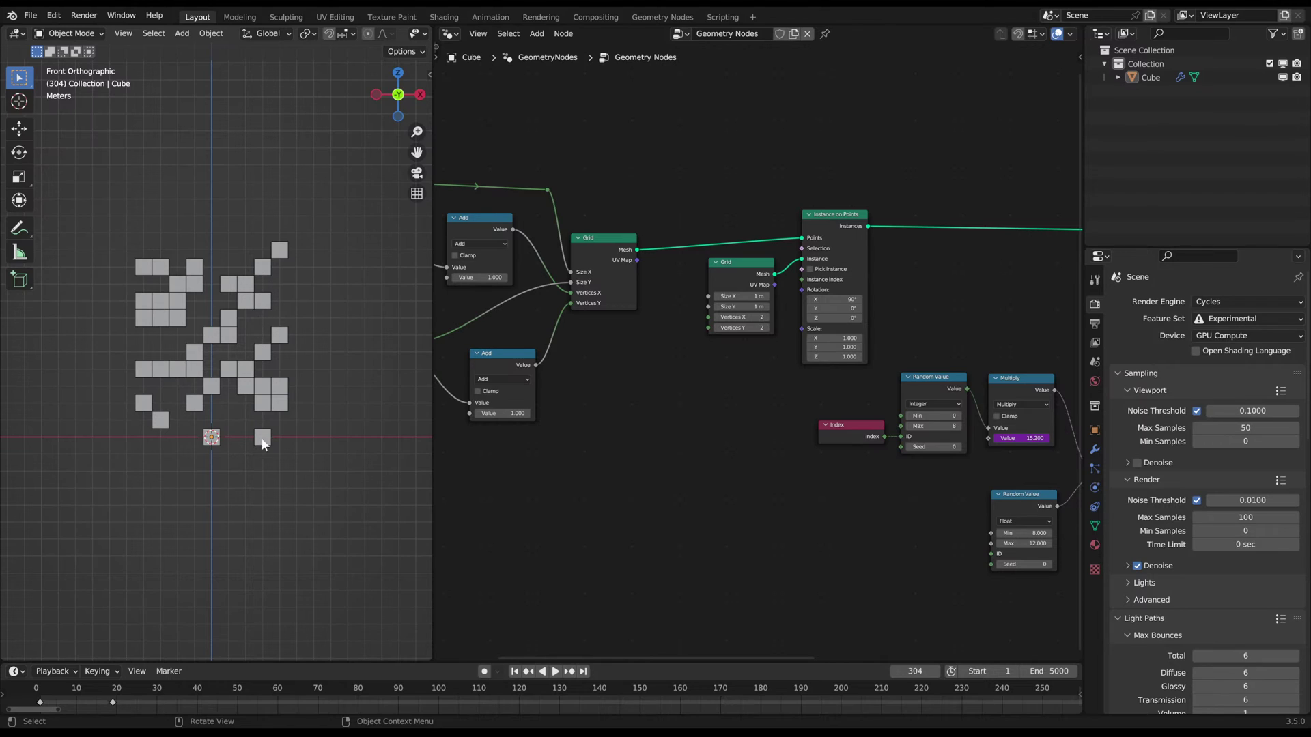
mouse_move(130, 434)
mouse_down()
mouse_move(135, 447)
mouse_move(320, 431)
mouse_move(130, 448)
mouse_up()
ctrl+shift+click(599, 248)
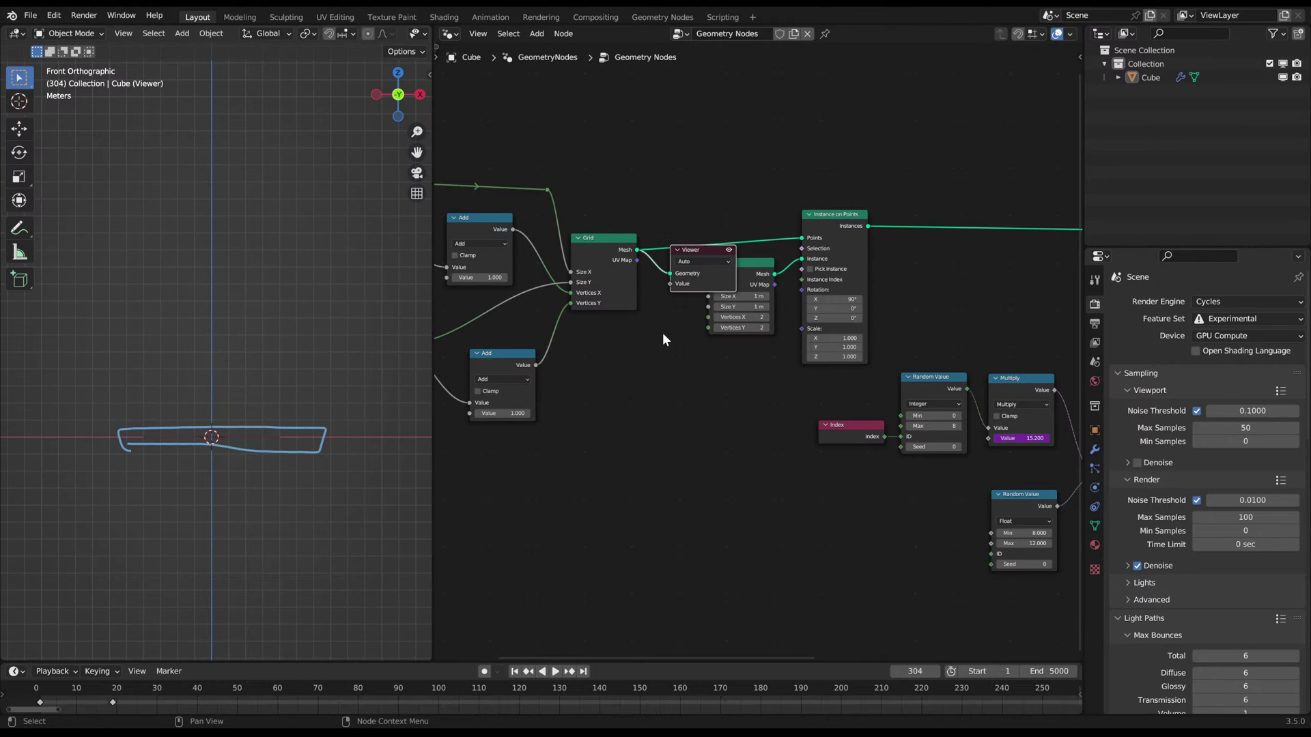
- Replace the Grid preview with a Viewer on Instance on Points, erase the strip annotation, and delete the Viewer
middle_drag(662, 333, 657, 342)
click(698, 257)
key(x)
ctrl+shift+click(832, 247)
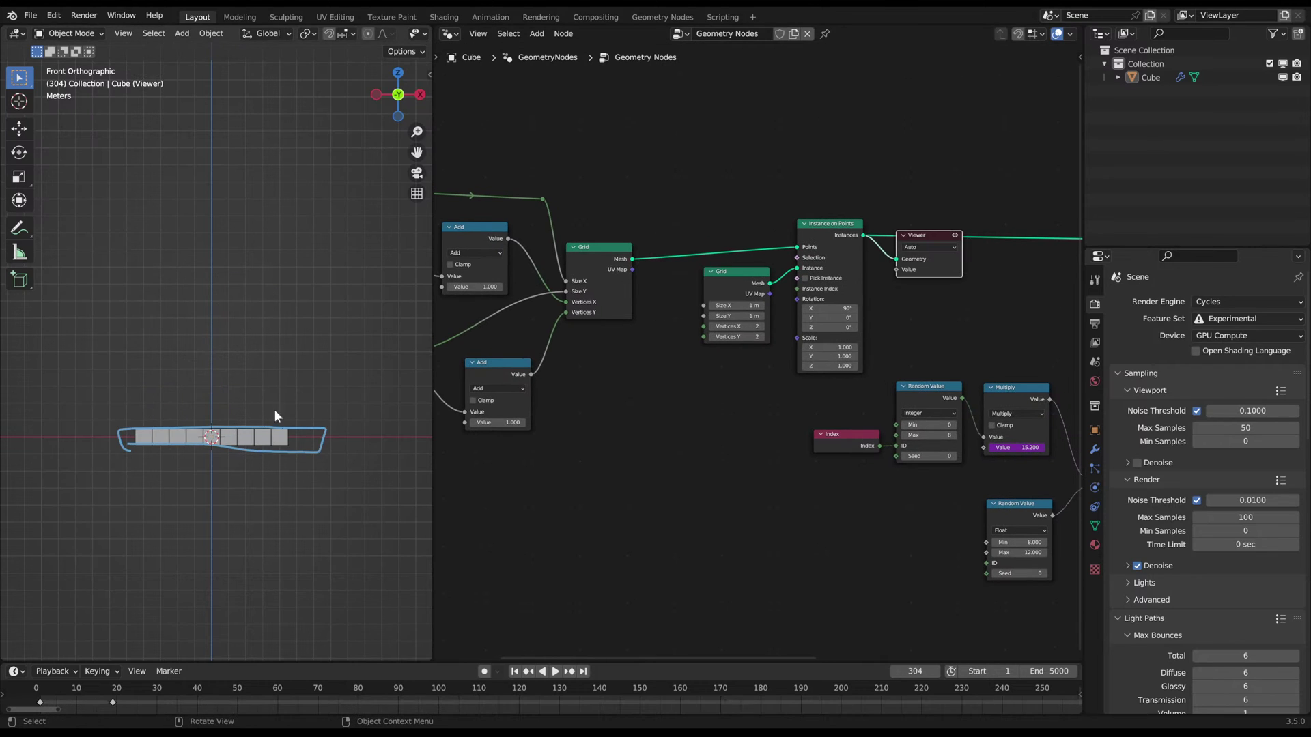
right_drag(171, 446, 328, 444)
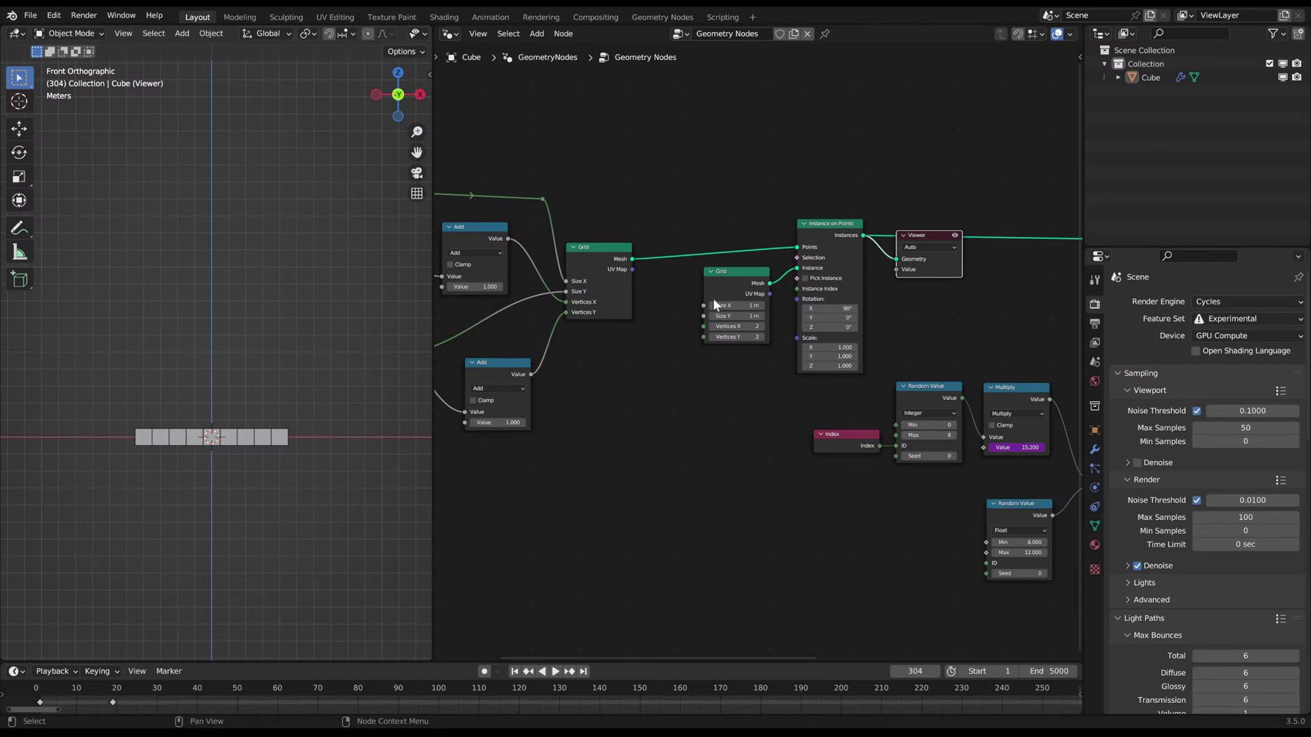
key(x)
- Select the block object and move the Group Output node farther from Translate Instances
scroll(788, 430, down, 3)
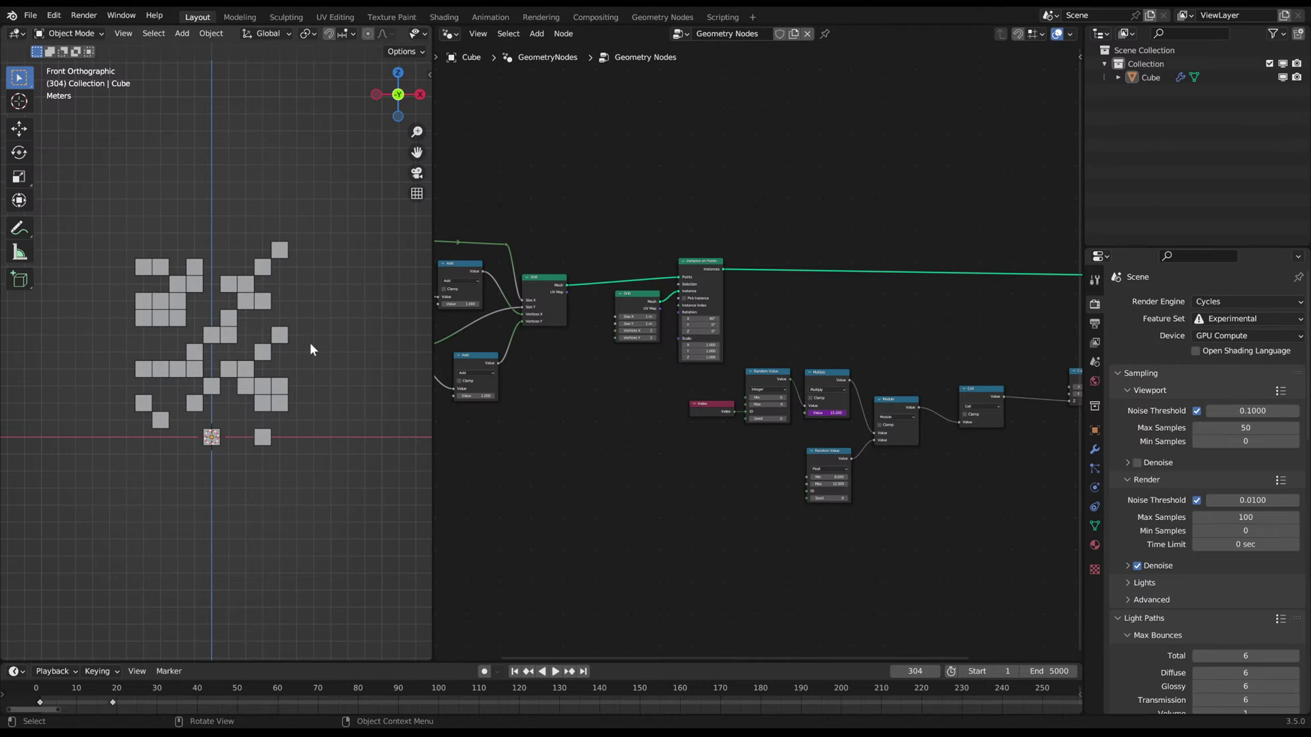
click(269, 346)
scroll(807, 288, up, 3)
middle_drag(982, 302, 676, 299)
scroll(676, 299, up, 3)
drag(840, 272, 924, 272)
- Insert a Set Material node between Translate Instances and Group Output
key(shift+a)
click(900, 240)
text(she)
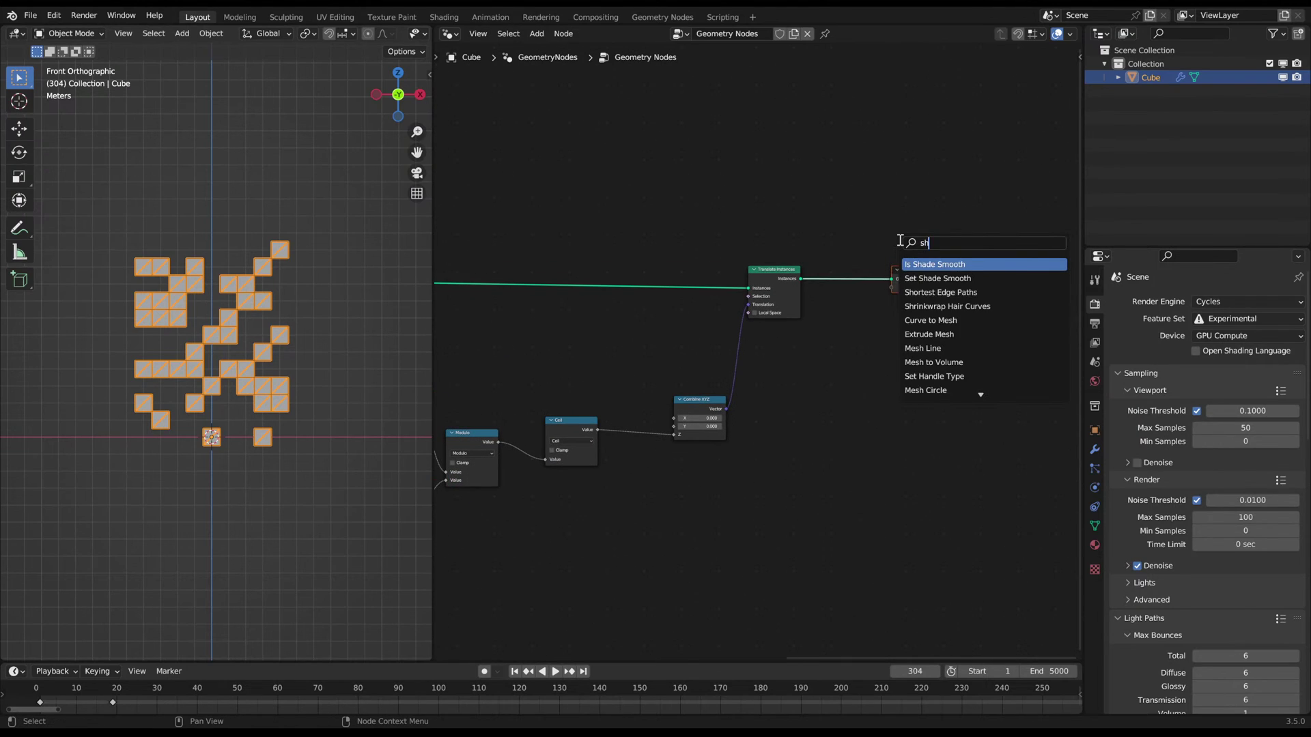
key(BackSpace)
key(BackSpace)
key(BackSpace)
text(set )
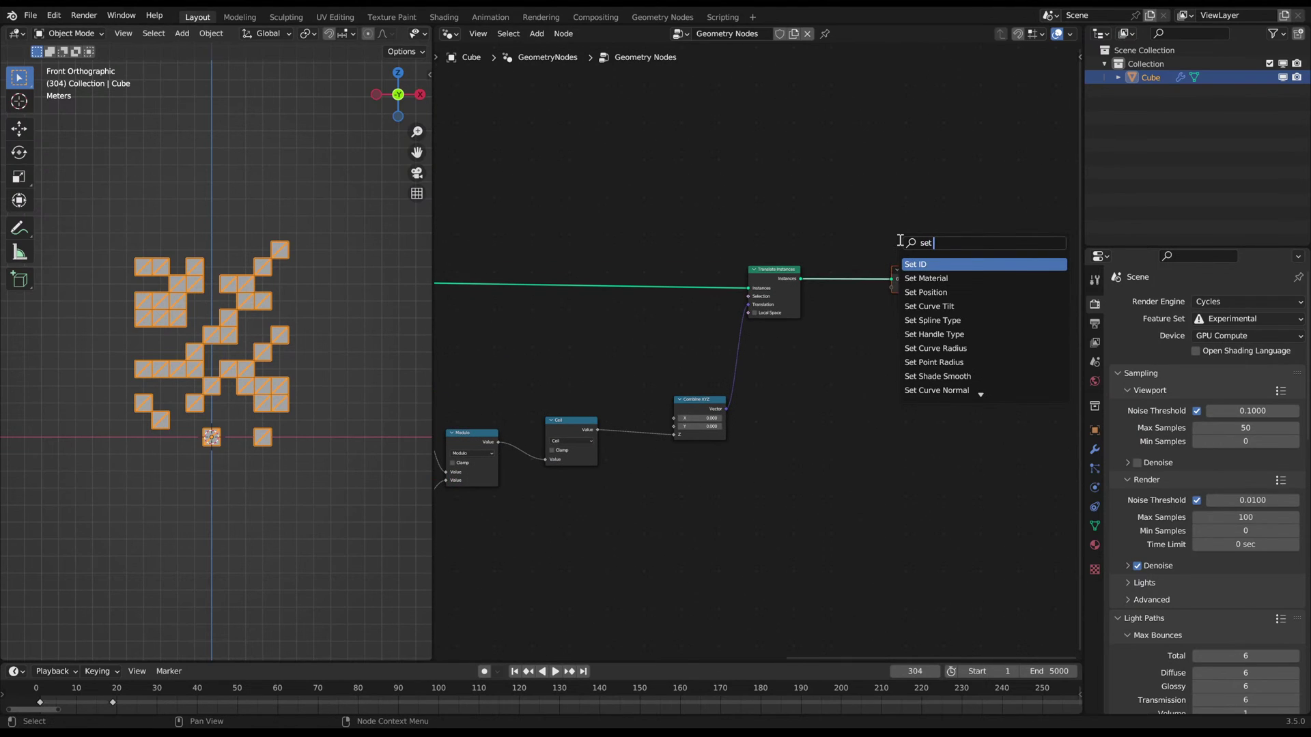
text(m)
key(Return)
click(847, 263)
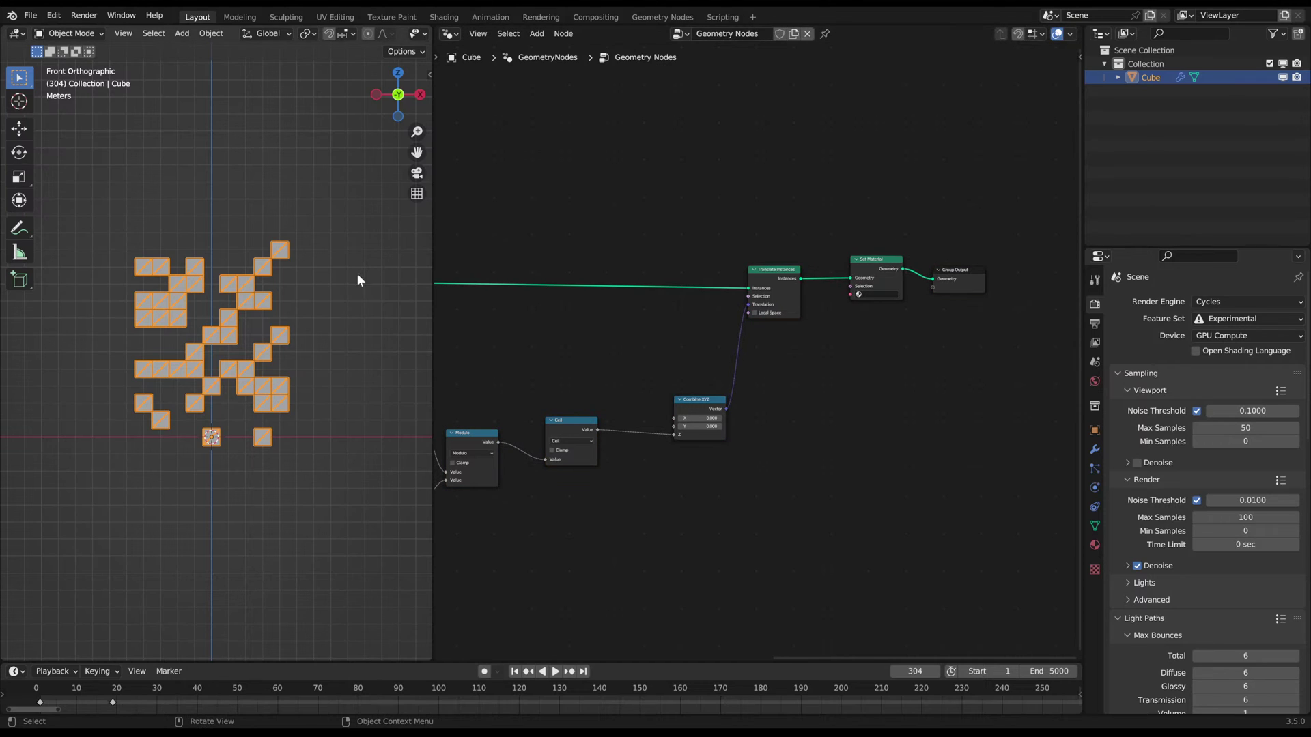
- Give the cube a material named Fire and choose it in the Set Material node
click(284, 326)
scroll(282, 327, up, 2)
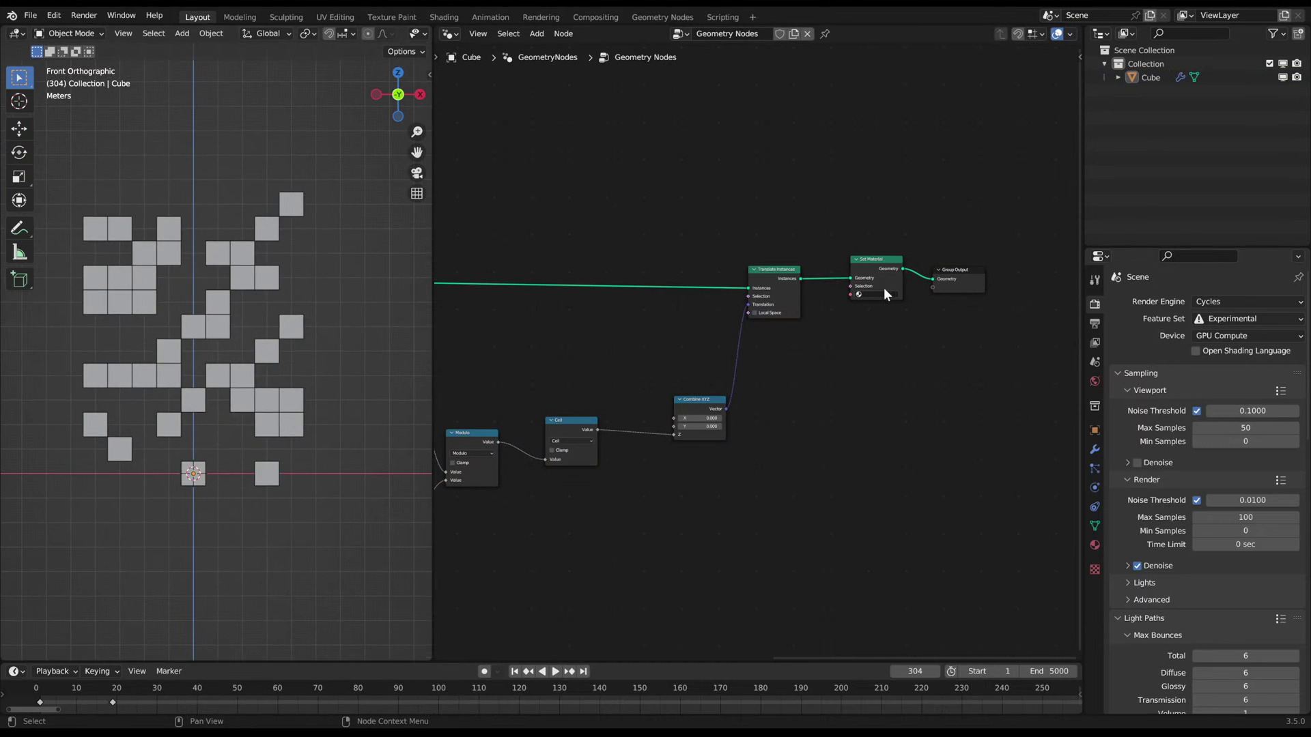
click(1094, 544)
click(1119, 361)
click(1136, 380)
text(Fire)
key(Return)
scroll(407, 34, down, 5)
- Display the viewport in rendered shading and change the render engine to Eevee
click(407, 33)
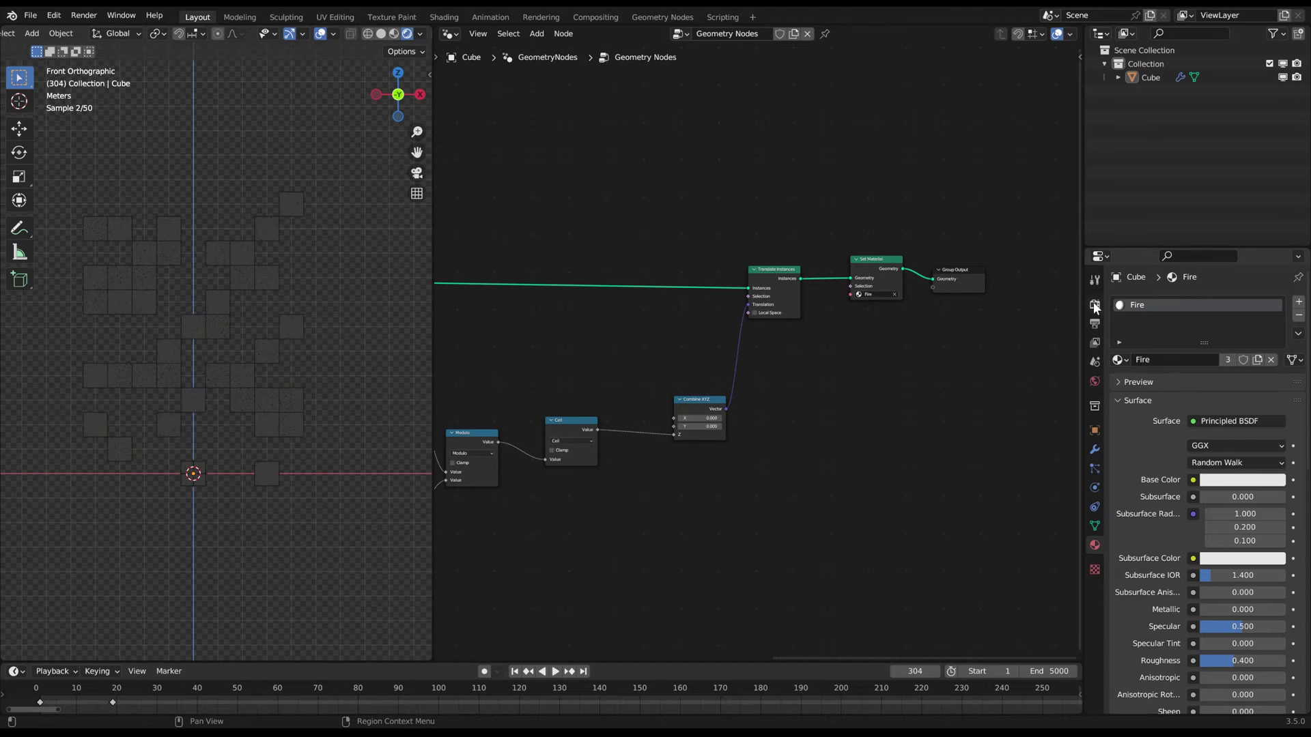
click(1094, 304)
click(1248, 301)
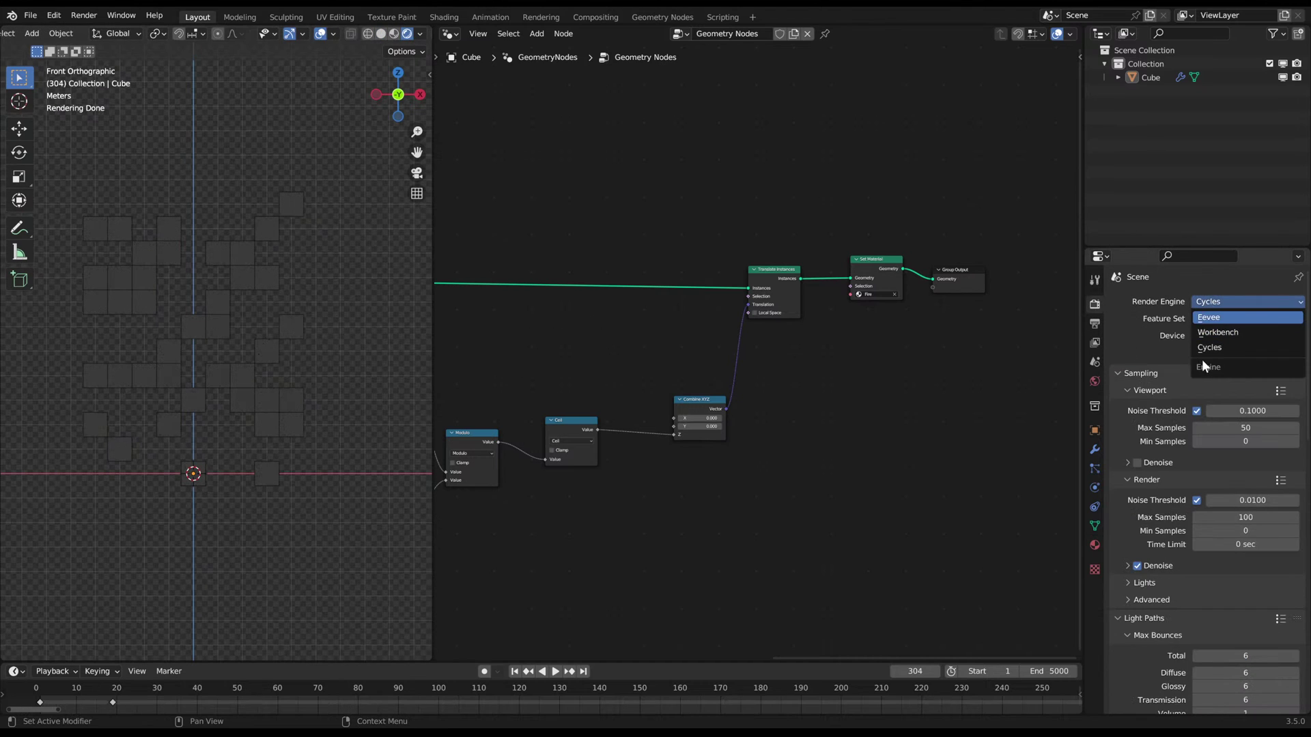
click(1214, 319)
- Set the base color of the Fire material to black
click(1095, 545)
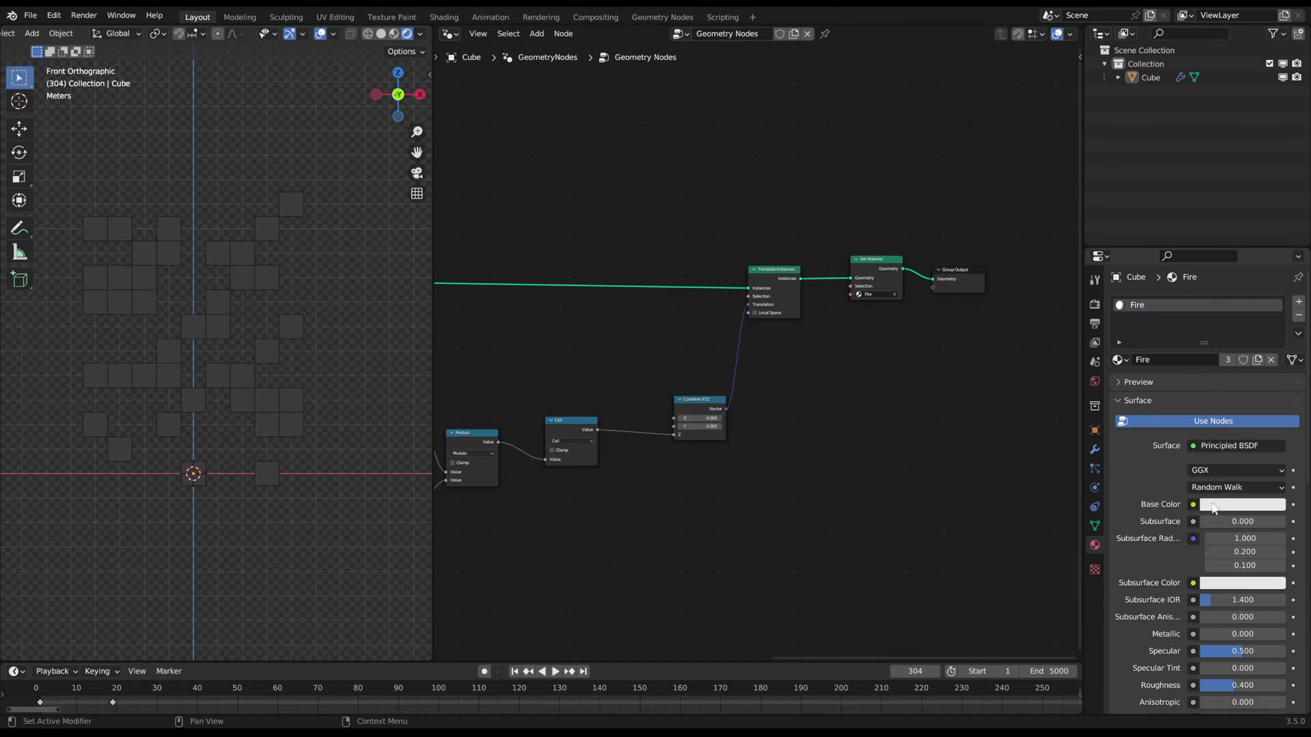
scroll(1212, 512, down, 4)
click(1242, 410)
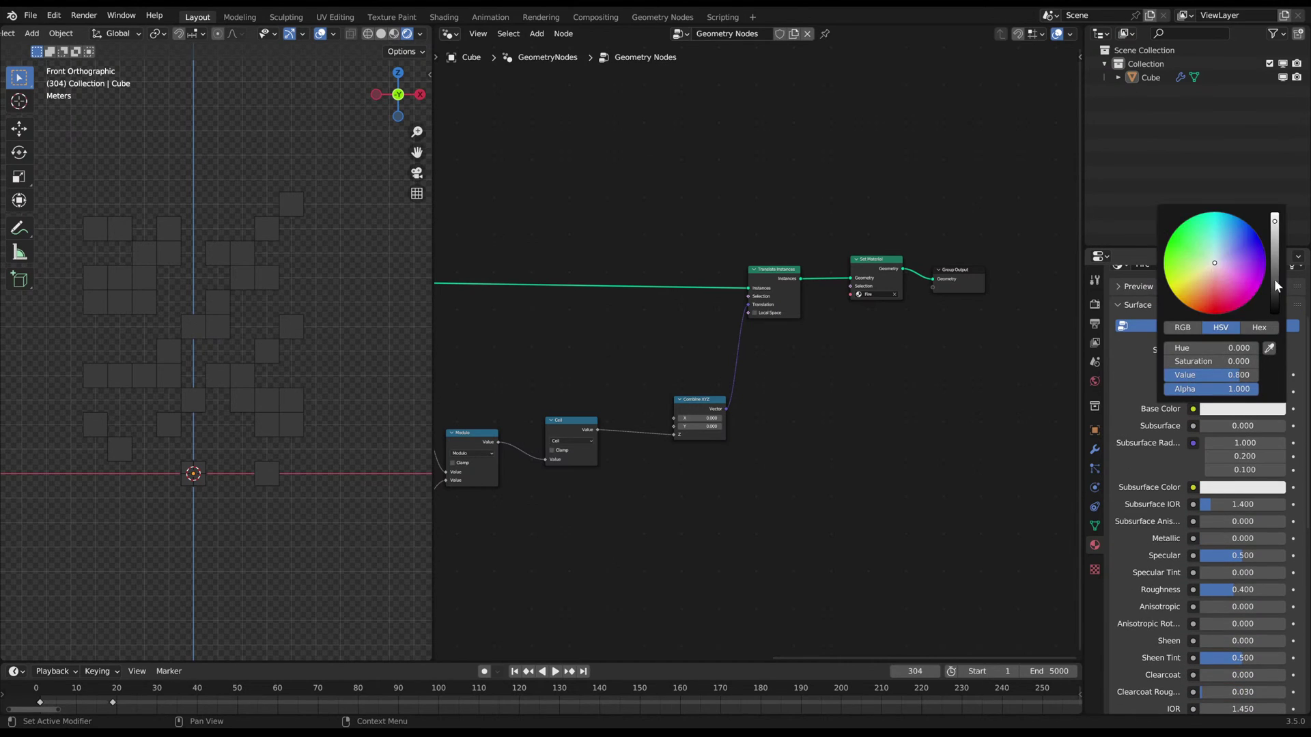
drag(1274, 283, 1276, 333)
scroll(1235, 596, down, 10)
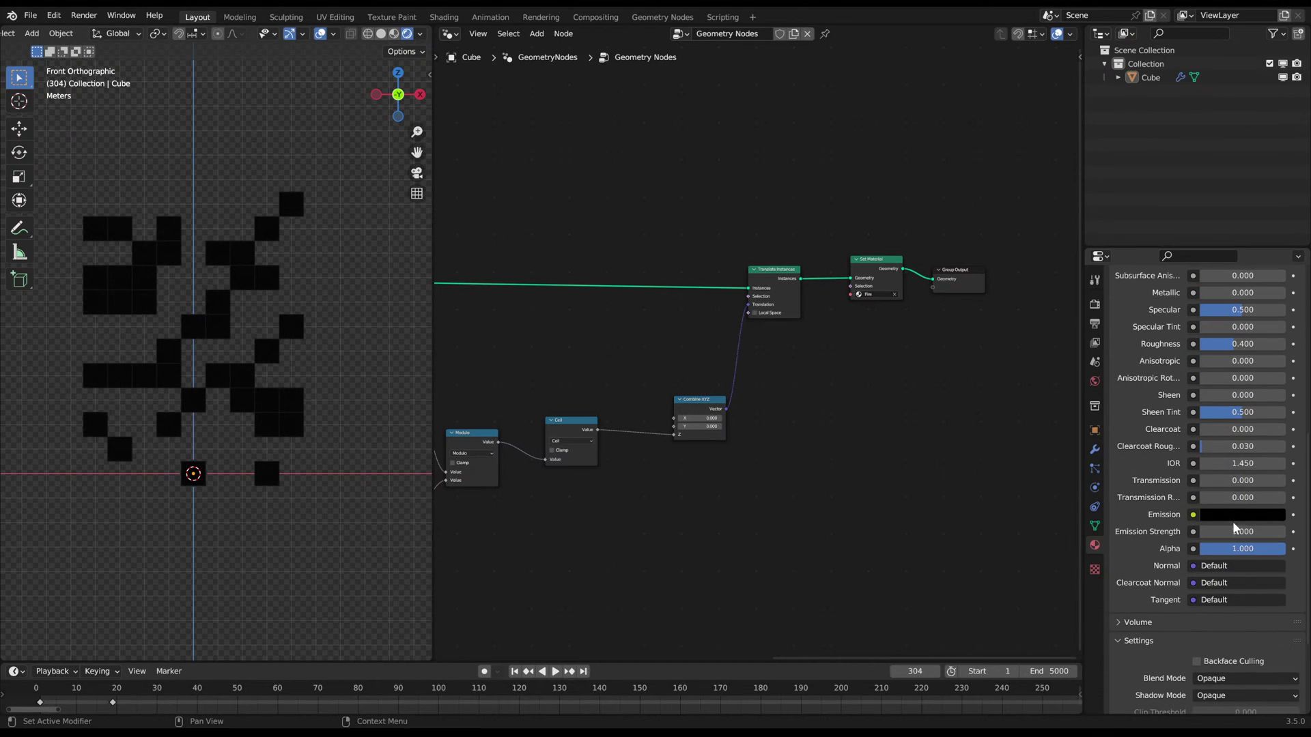
- Give the Fire material a bright, warm yellow emission color
click(1236, 515)
drag(1274, 417, 1274, 320)
click(1218, 379)
drag(1217, 380, 1191, 389)
- Enable Bloom in the Eevee render settings with an intensity of 0.1 and a radius of about 3.326
click(1095, 304)
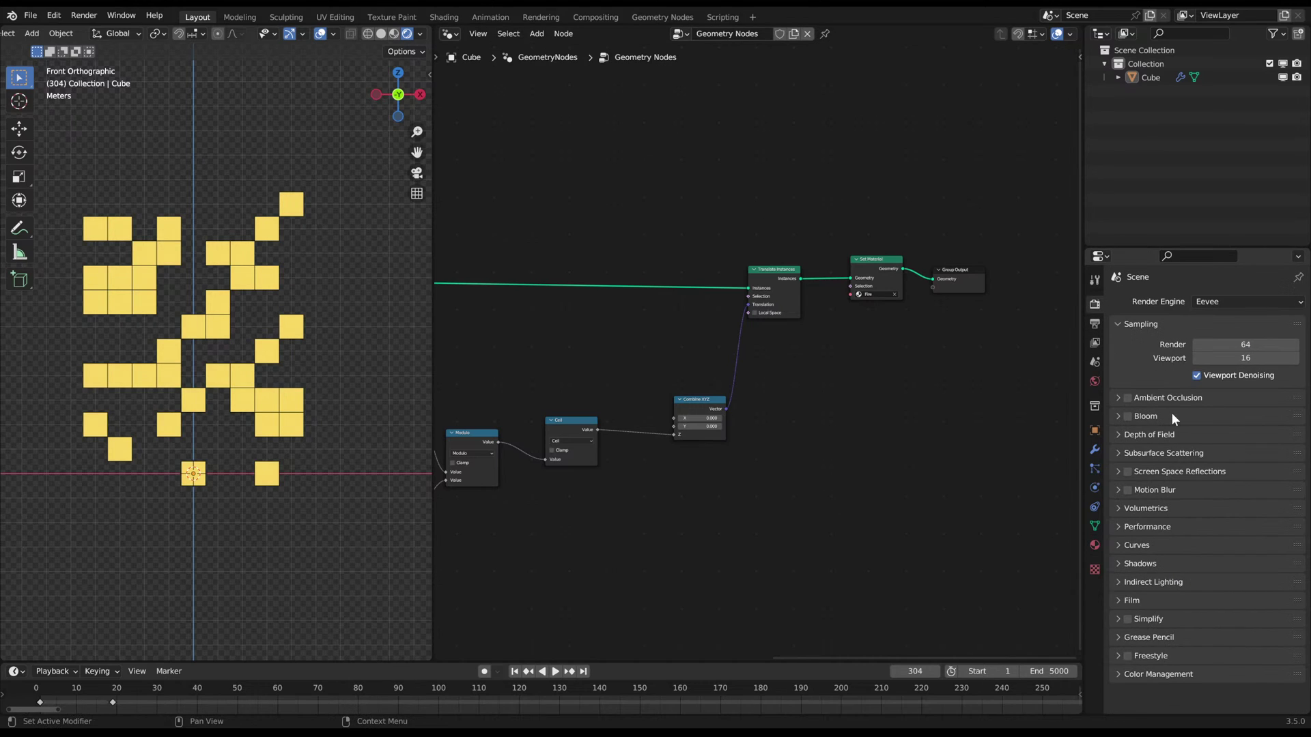
click(1128, 418)
click(1143, 417)
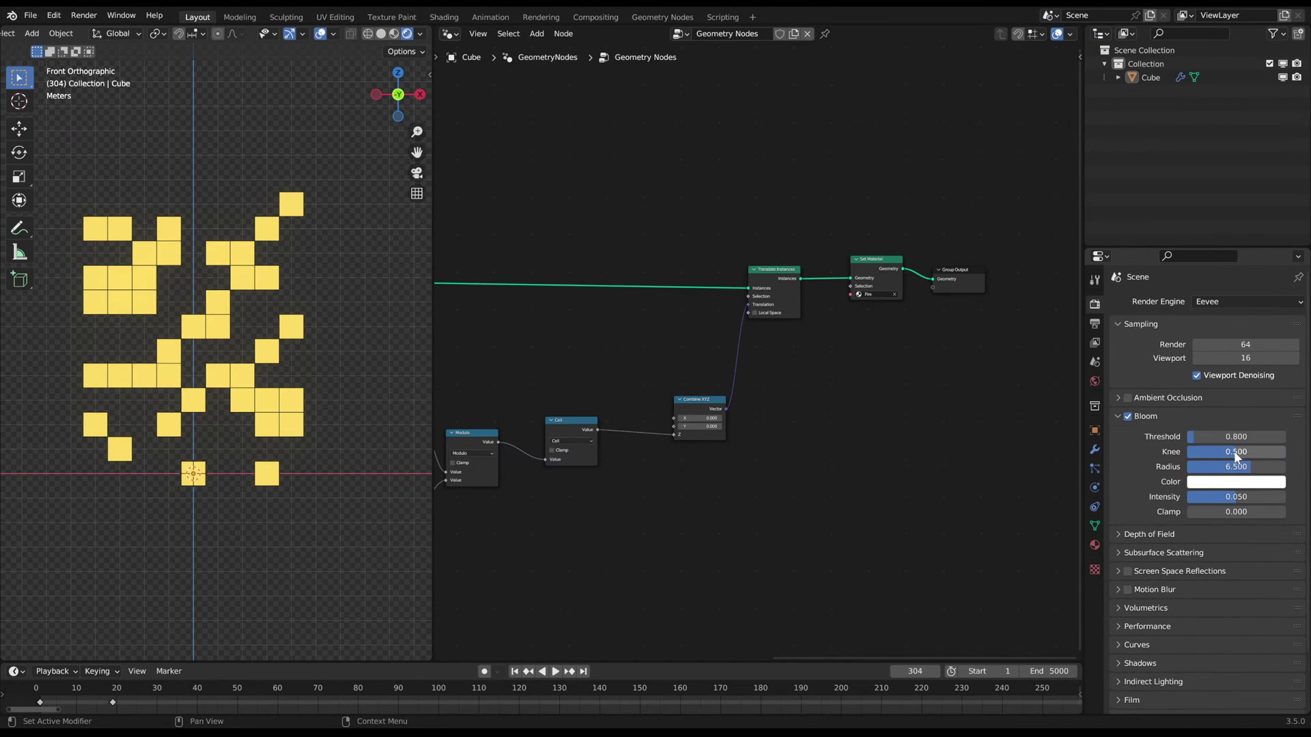
mouse_move(1219, 497)
mouse_down()
mouse_move(1229, 467)
mouse_move(1245, 497)
mouse_up()
click(1239, 497)
text(0.1)
key(Return)
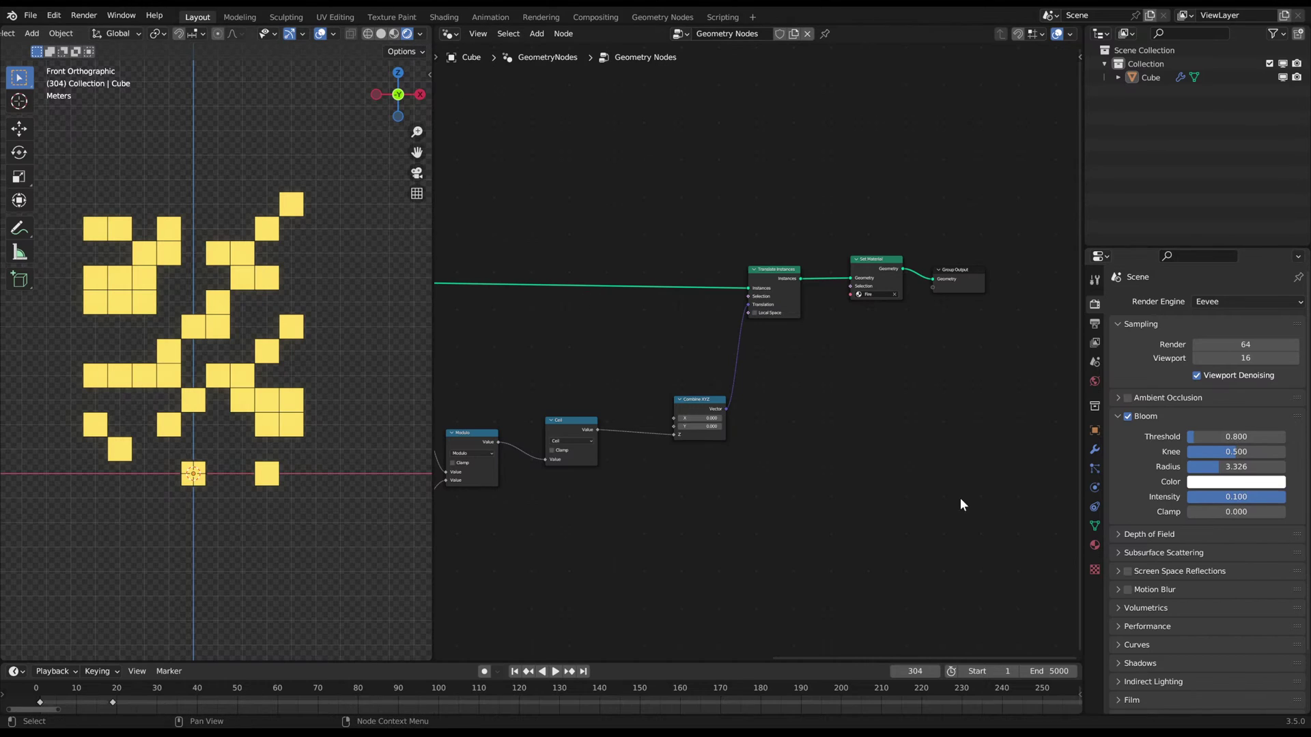
- Turn off the transparent film background in the render settings
scroll(336, 355, up, 3)
scroll(336, 355, down, 2)
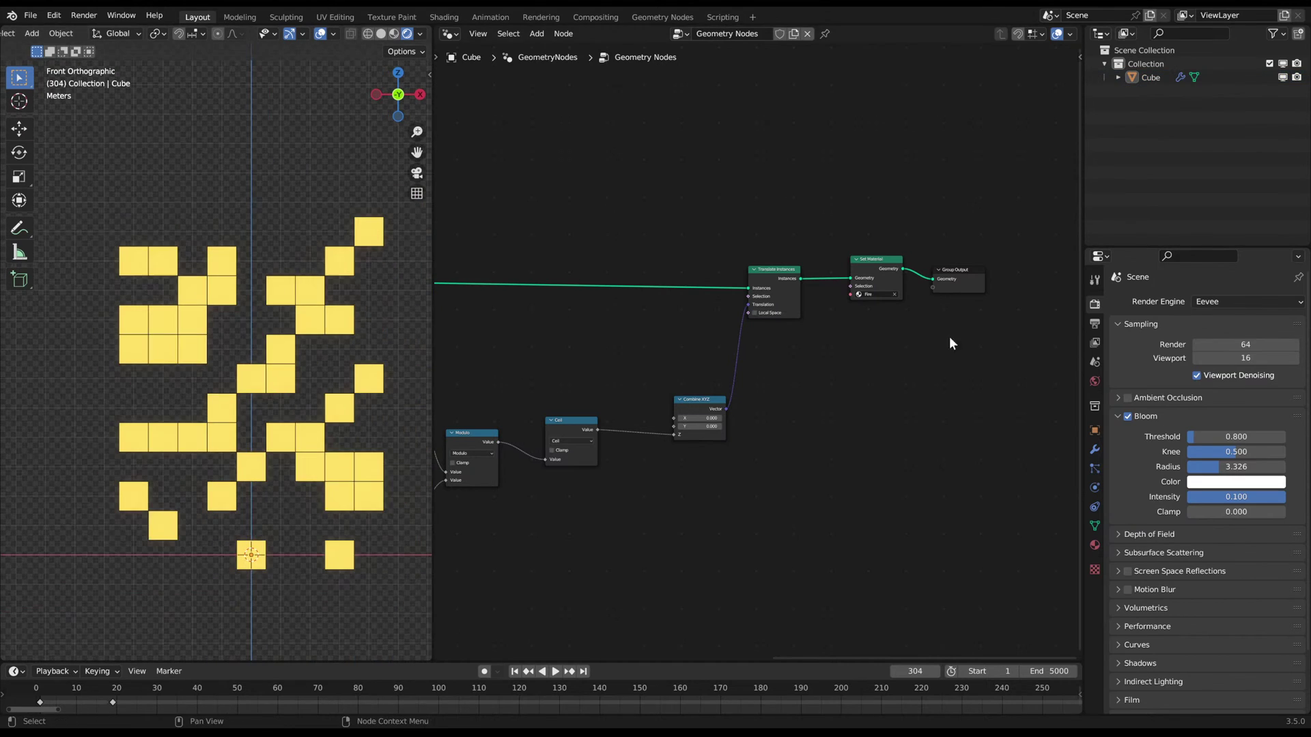
scroll(1124, 609, down, 2)
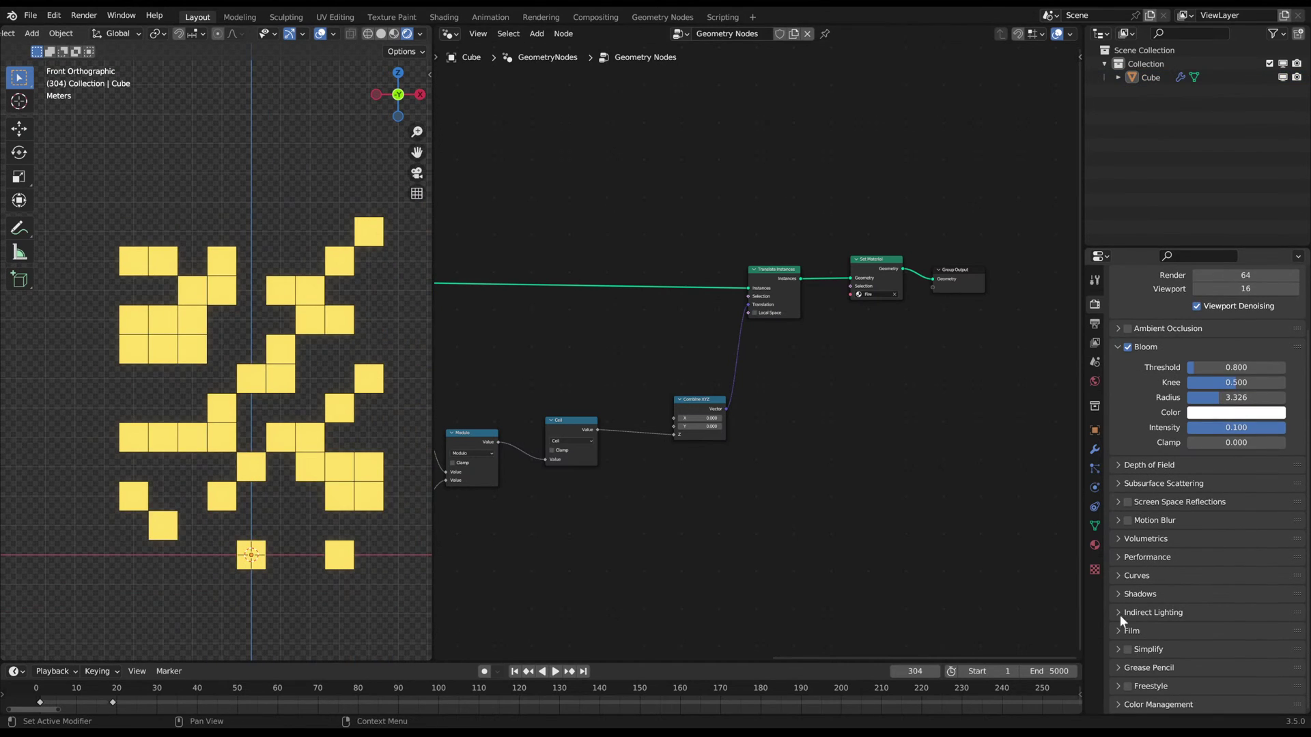
click(1128, 633)
click(1189, 668)
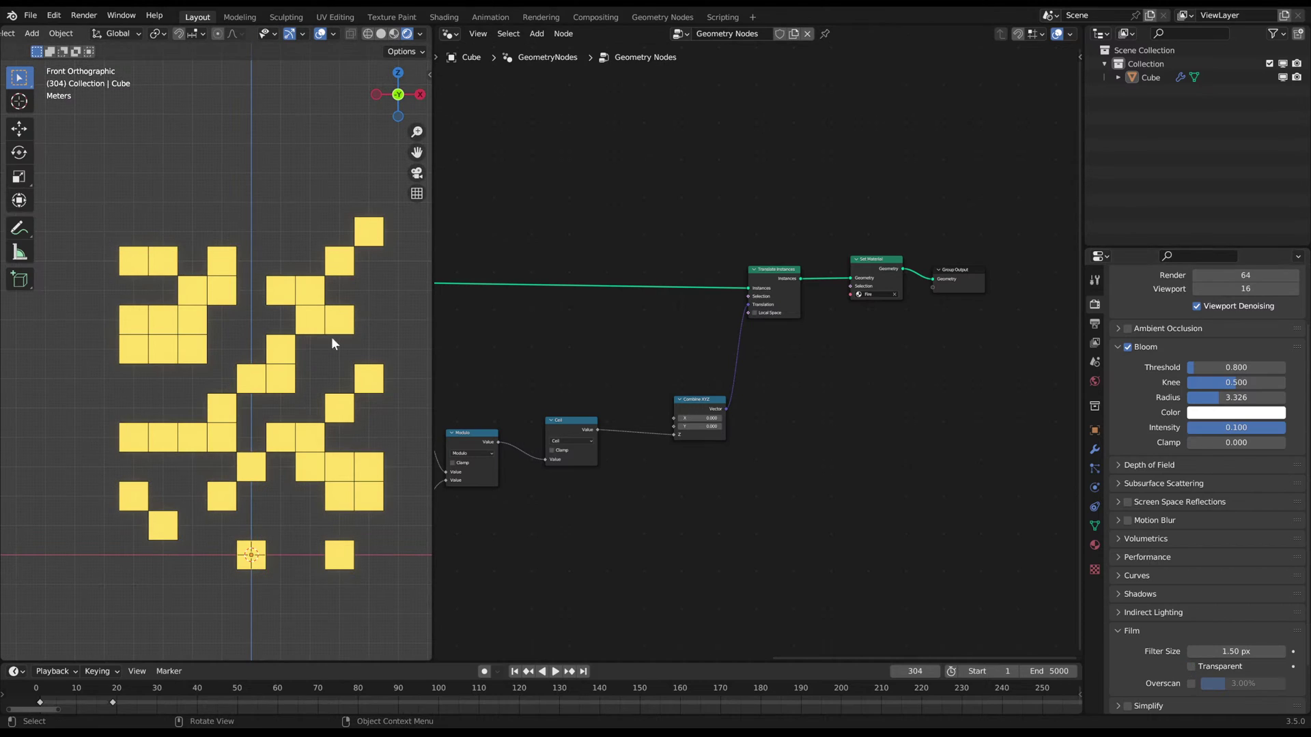
scroll(355, 347, down, 1)
click(325, 328)
click(338, 308)
shift+middle_drag(338, 308, 312, 304)
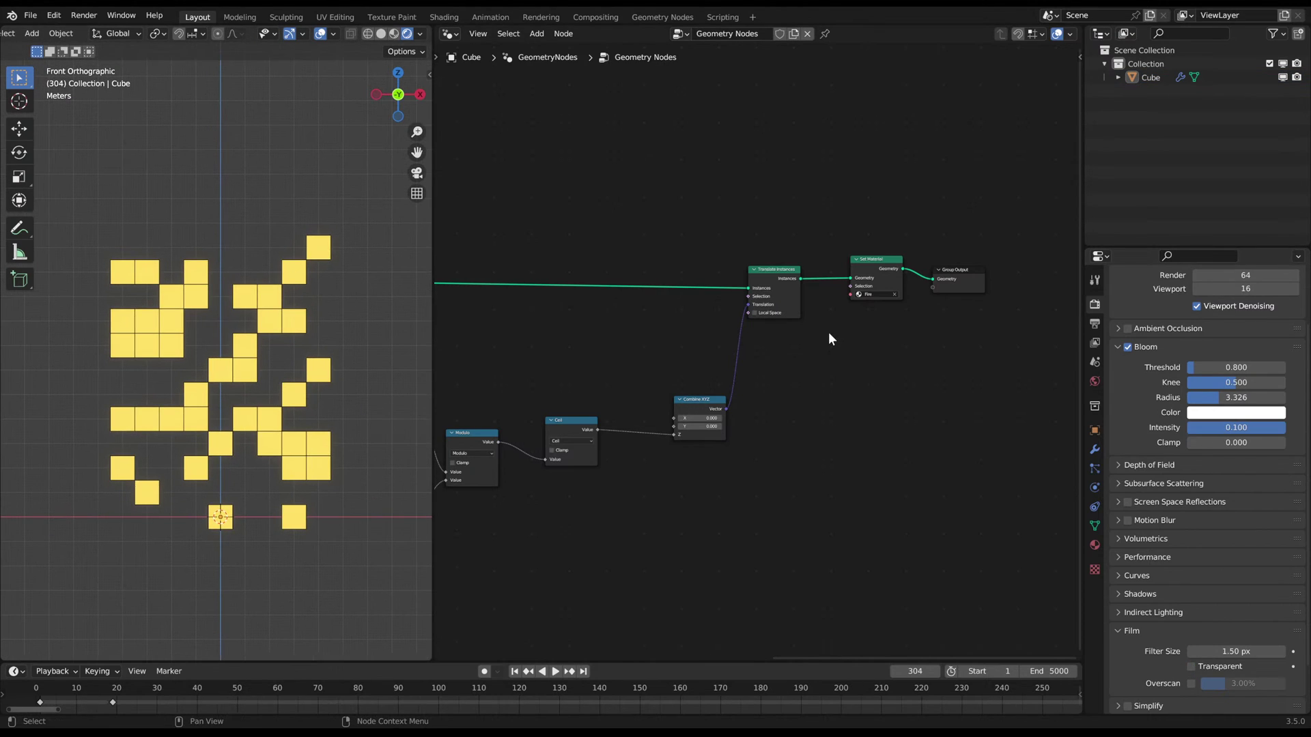
- Circle the lower and upper groups of panels with annotation strokes and erase both circles
mouse_move(286, 399)
mouse_down()
mouse_move(115, 464)
mouse_move(340, 433)
mouse_up()
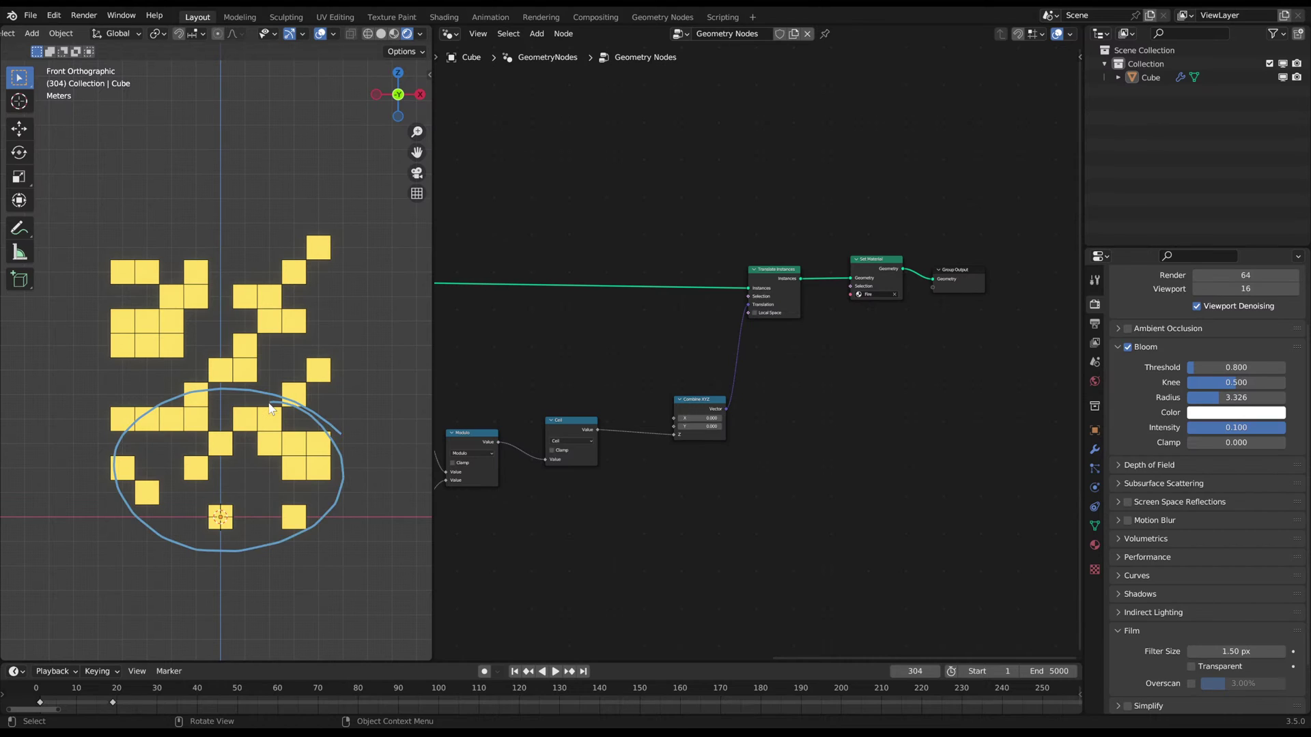
mouse_move(228, 385)
mouse_down()
mouse_move(130, 335)
mouse_move(191, 369)
mouse_up()
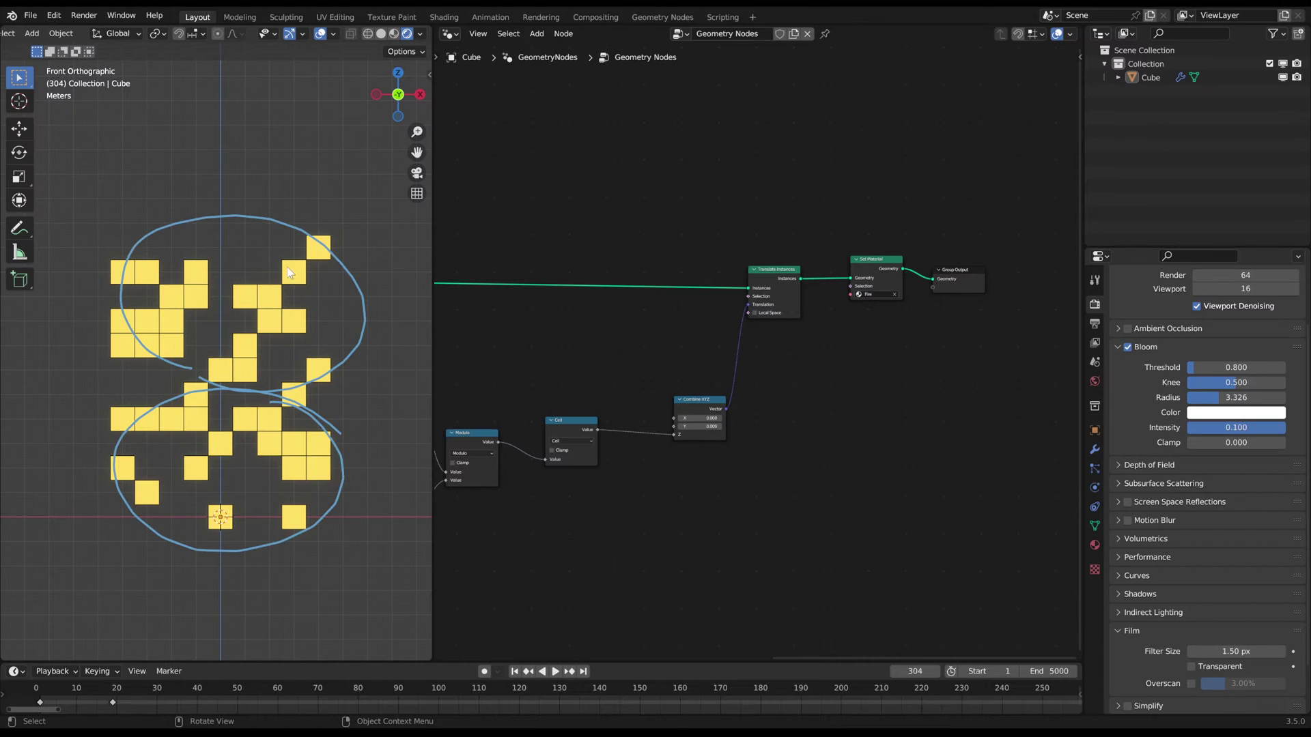
right_drag(312, 280, 265, 481)
- Play back the glowing panel animation and inspect the complete node tree
key(space)
scroll(293, 378, down, 3)
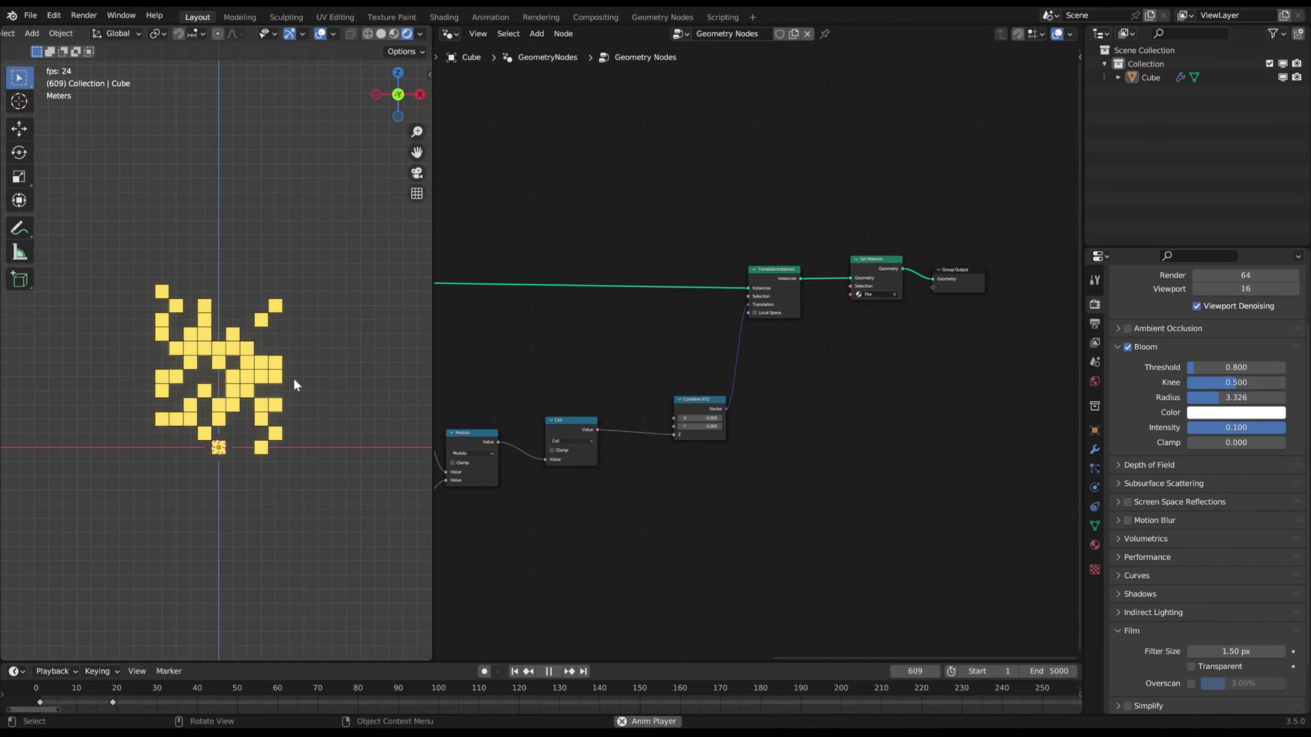
key(space)
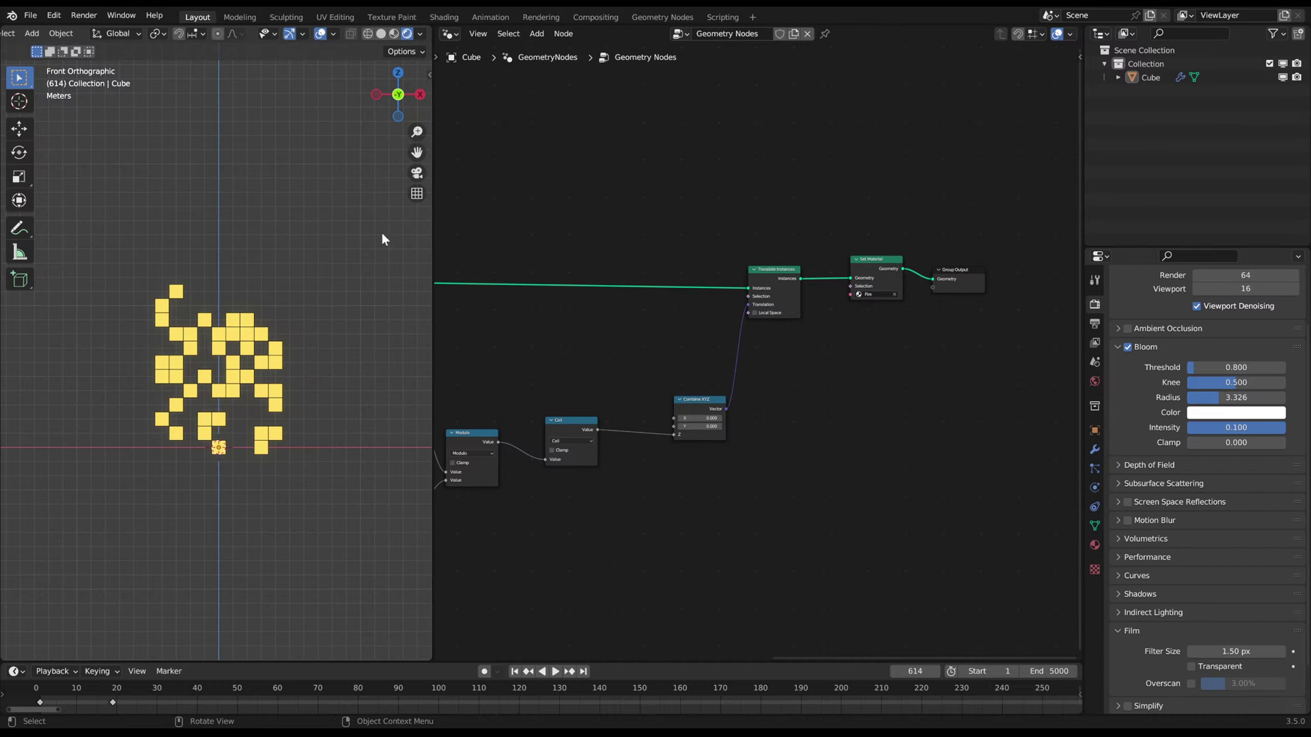
scroll(640, 342, down, 5)
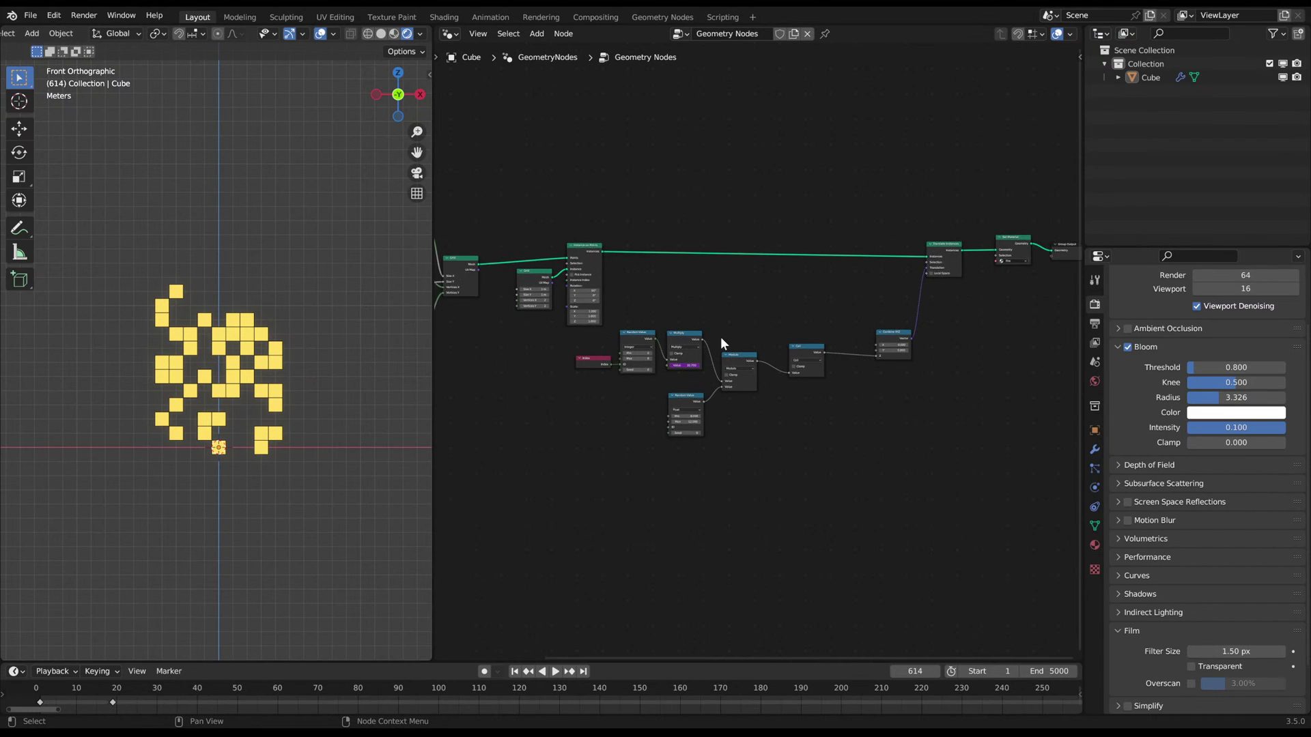
middle_drag(554, 396, 668, 365)
scroll(668, 365, up, 2)
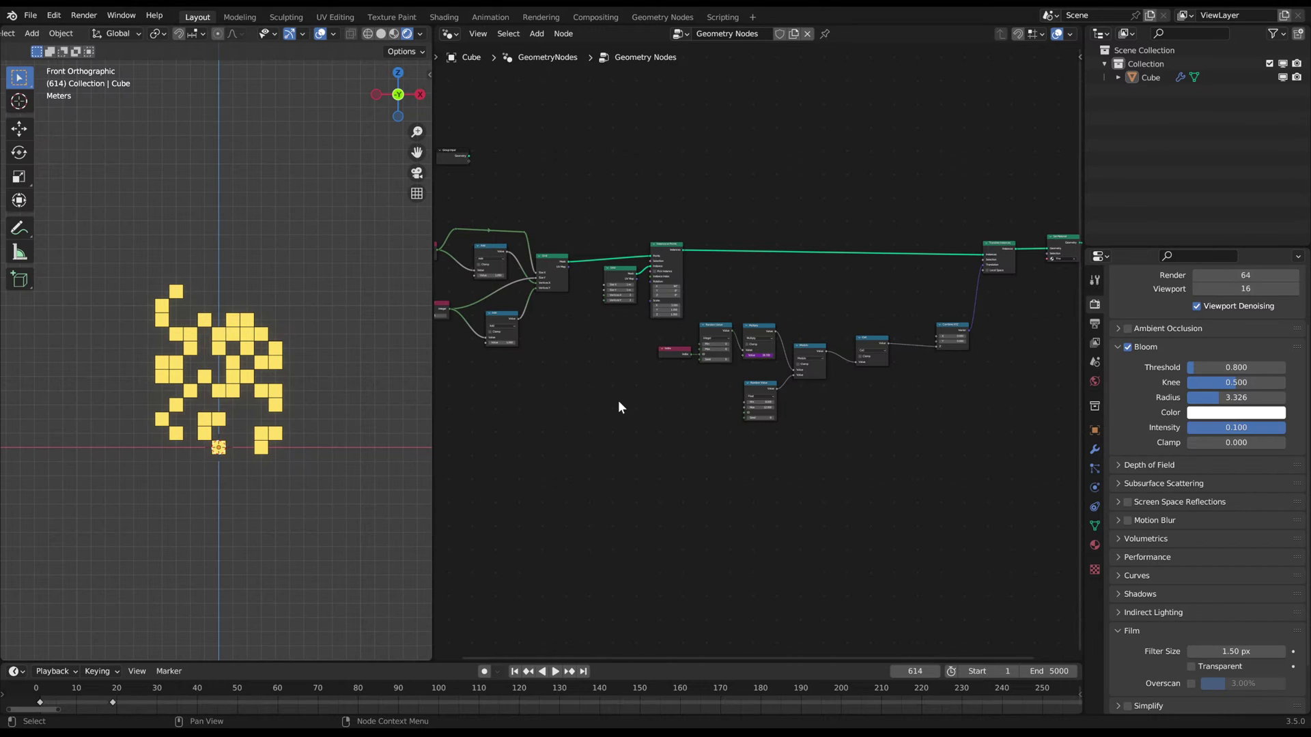
key(Home)
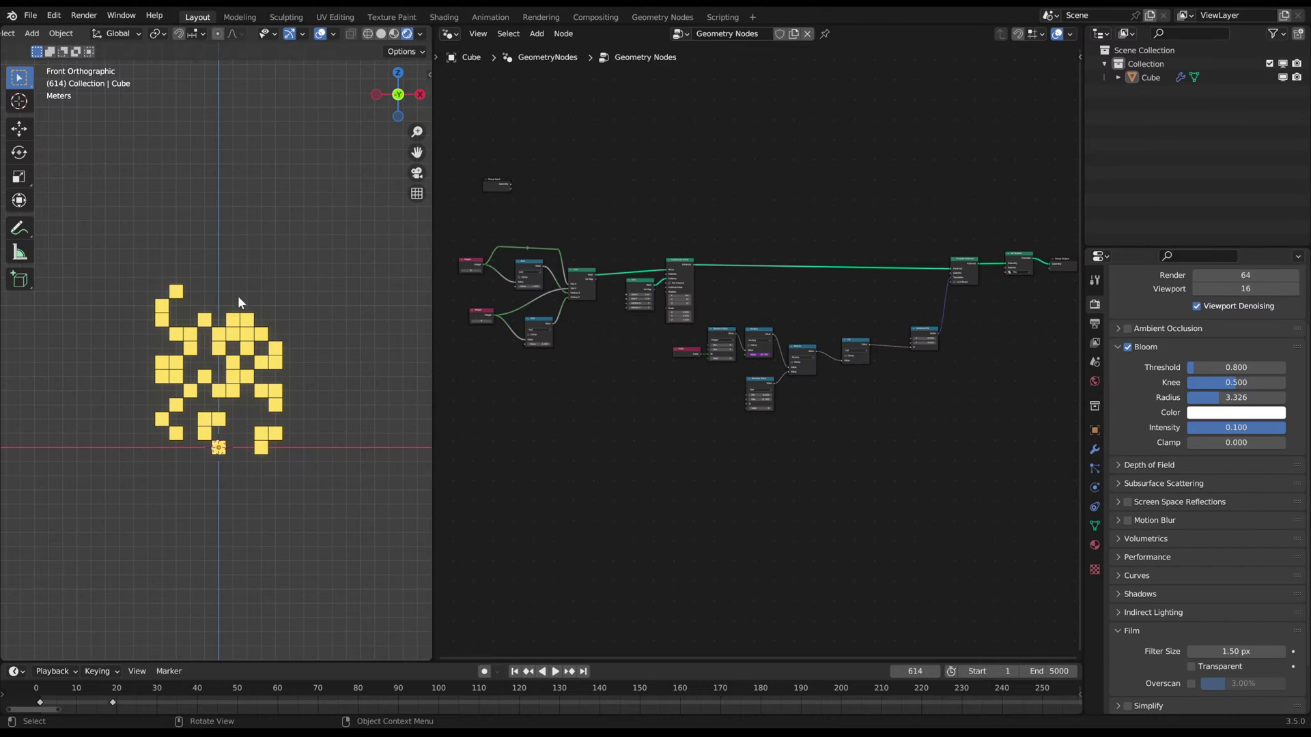
- Circle the entire group of panels with an annotation stroke and erase it
mouse_move(341, 429)
mouse_down()
mouse_move(322, 287)
mouse_move(102, 407)
mouse_move(359, 430)
mouse_up()
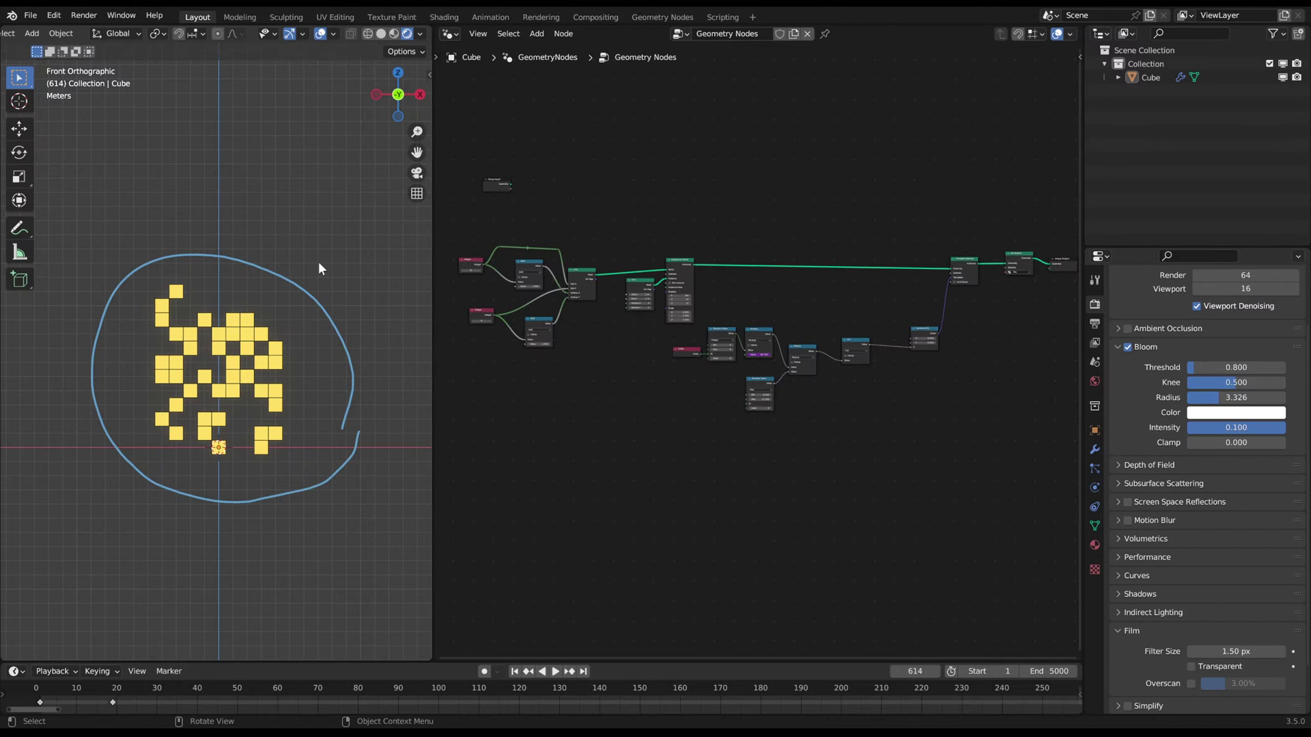
right_drag(330, 260, 253, 467)
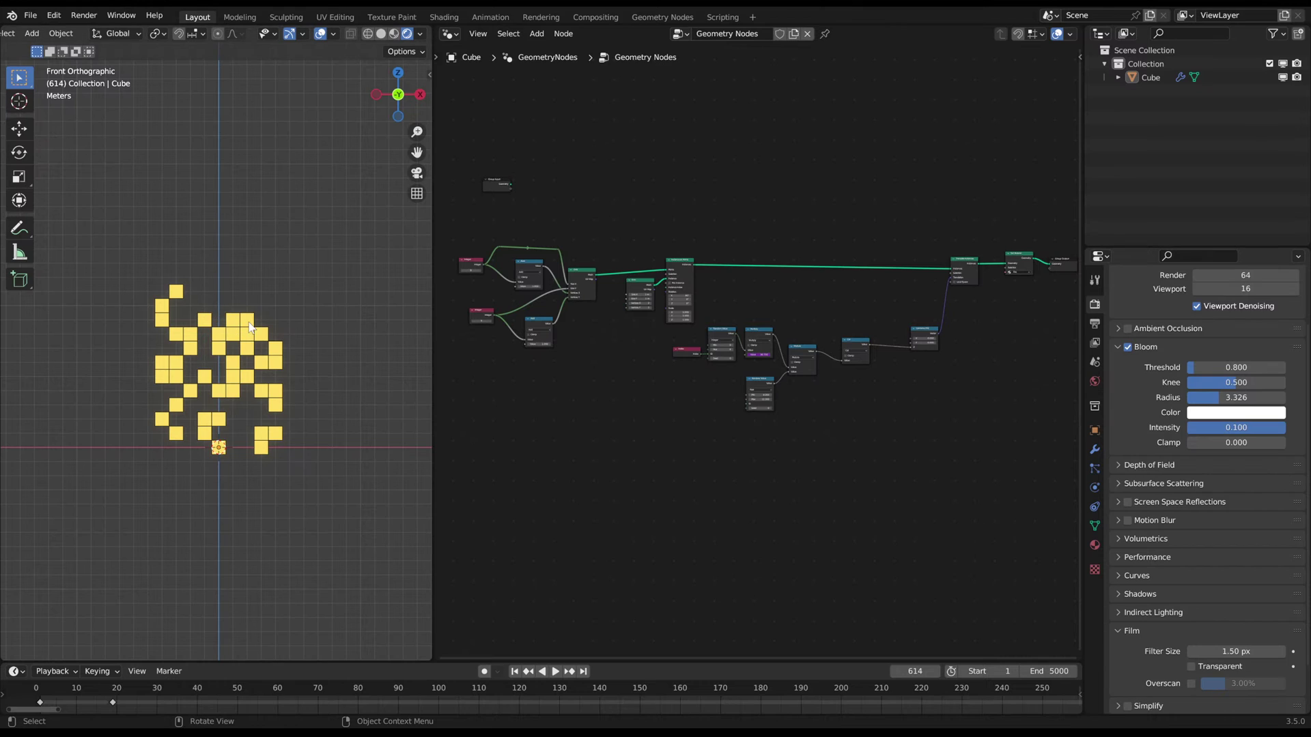
click(280, 359)
- Play the animation again to examine the panels' movement beside the Random Value, Multiply and Modulo nodes
scroll(741, 366, up, 3)
scroll(755, 364, up, 3)
middle_drag(819, 452, 811, 452)
key(space)
scroll(362, 406, up, 3)
click(352, 403)
shift+middle_drag(360, 408, 333, 402)
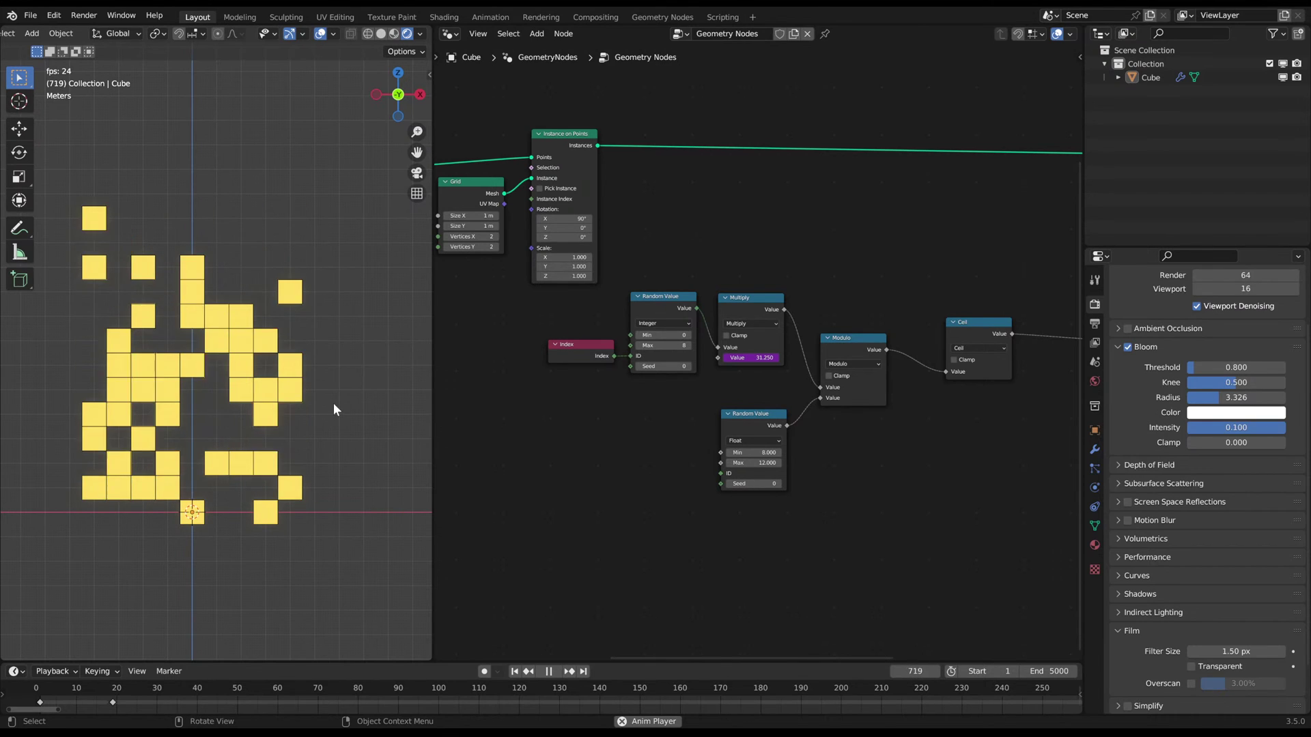
click(298, 364)
key(space)
- Add a Capture Attribute node in the free space below the two Grid nodes
scroll(631, 333, down, 3)
middle_drag(580, 337, 785, 438)
click(363, 441)
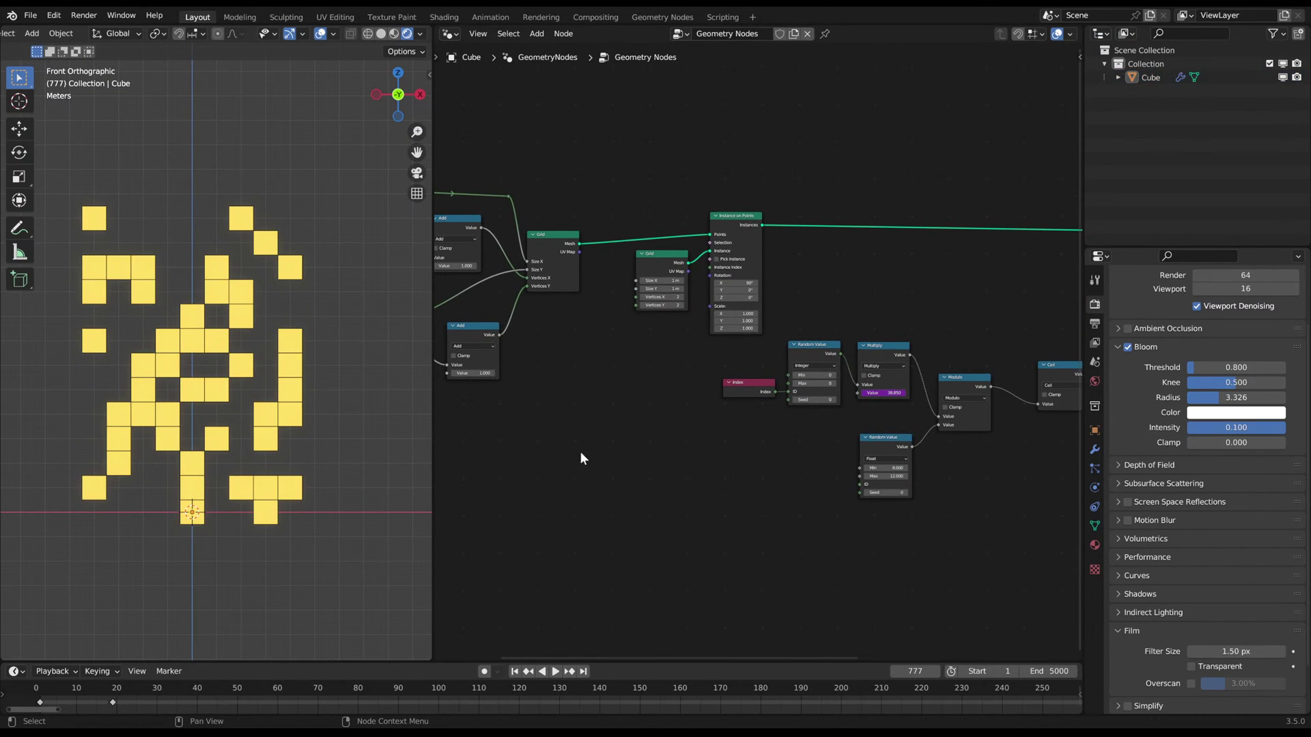
middle_drag(594, 291, 634, 328)
key(shift+a)
click(641, 335)
text(cap)
key(Return)
click(628, 382)
- Move the Capture Attribute node up between the two Grid nodes
scroll(629, 164, up, 1)
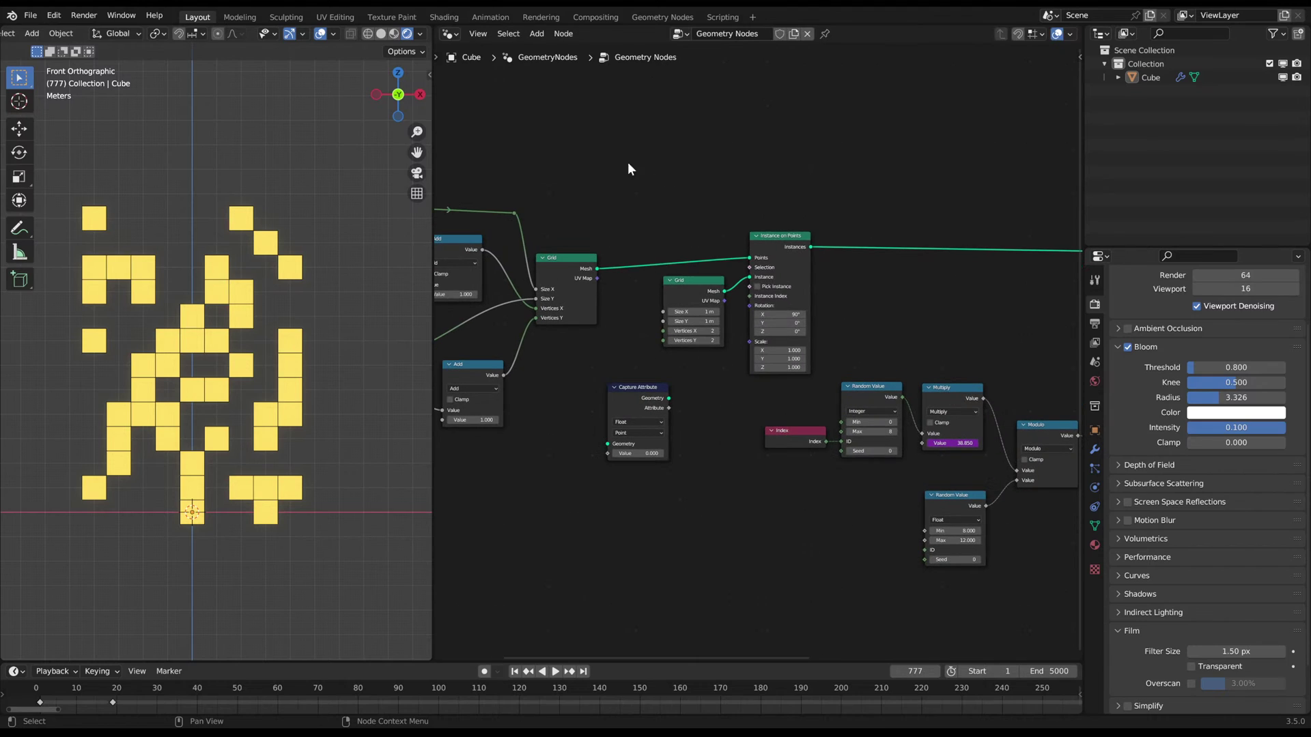
drag(641, 386, 650, 295)
middle_drag(613, 321, 660, 325)
scroll(658, 331, up, 1)
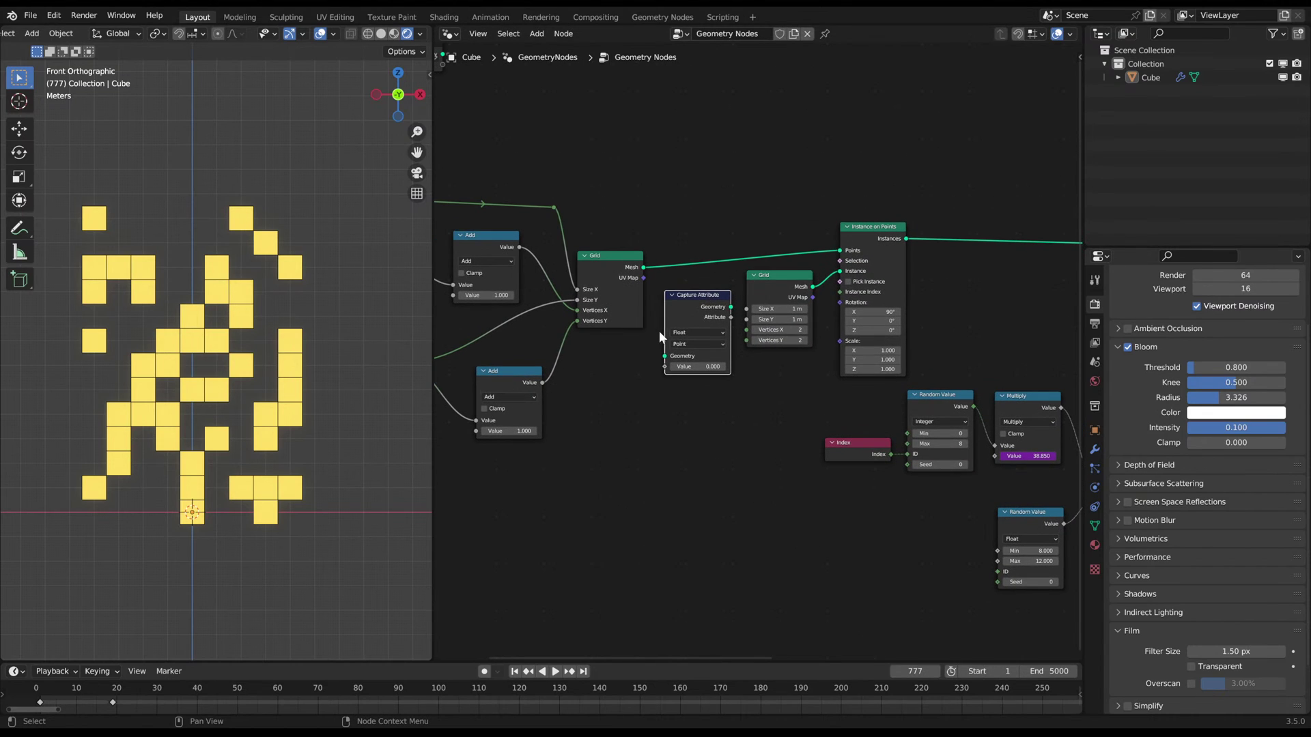
- Annotate the panels at the center base and along the outer side, and erase the strokes
key(d)
mouse_move(205, 492)
mouse_down()
mouse_move(181, 529)
mouse_move(200, 508)
mouse_up()
scroll(284, 403, down, 2)
key(d)
mouse_move(287, 321)
mouse_down()
mouse_move(220, 301)
mouse_move(134, 517)
mouse_move(291, 474)
mouse_up()
mouse_move(170, 402)
right_down()
mouse_move(85, 522)
mouse_move(269, 481)
right_up()
- Circle the lower panels around the origin with an annotation, erasing earlier attempts and keeping one large circle
scroll(269, 481, up, 1)
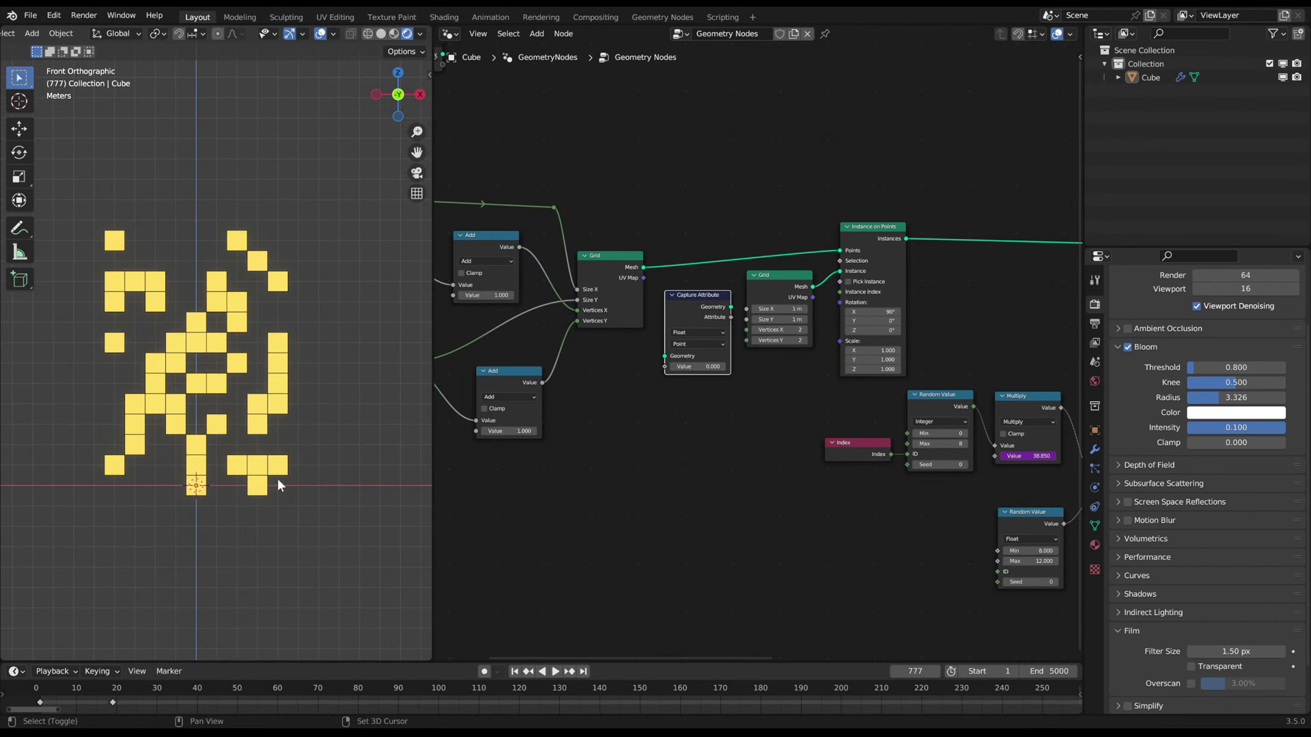
scroll(269, 481, up, 3)
scroll(242, 399, down, 2)
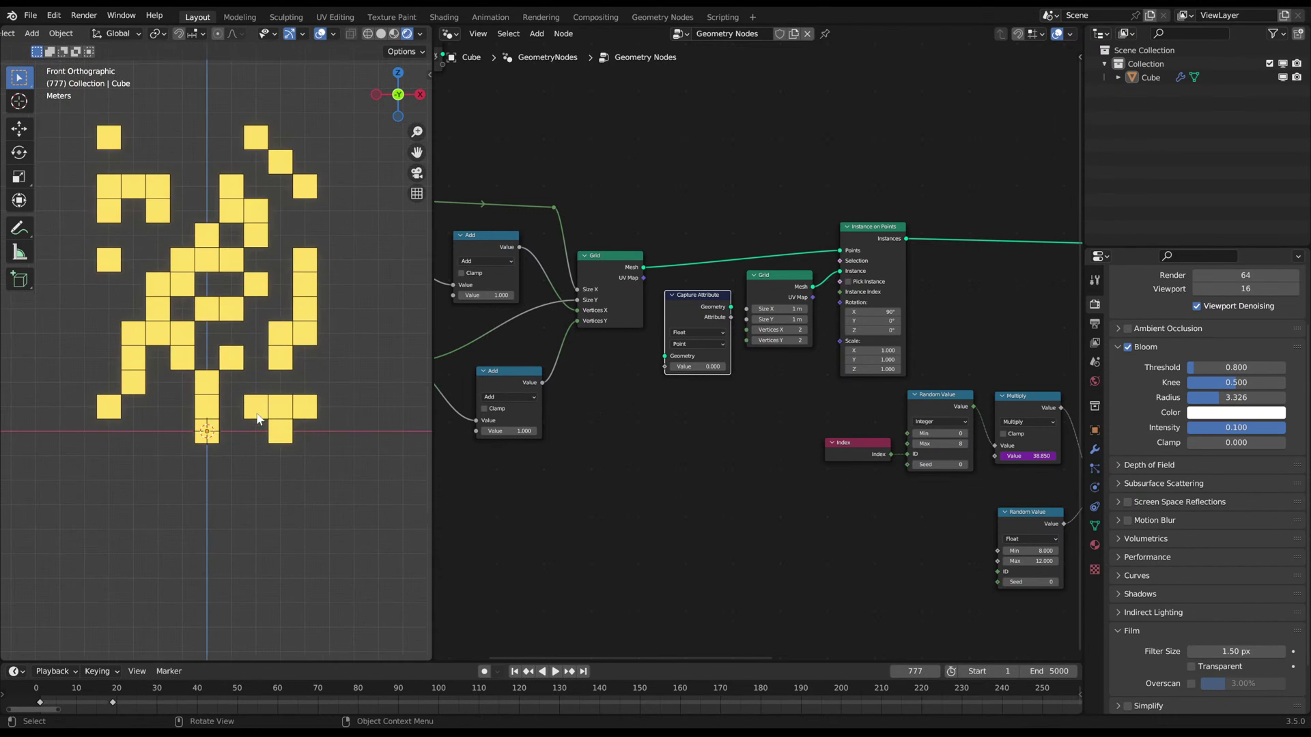
scroll(232, 397, up, 2)
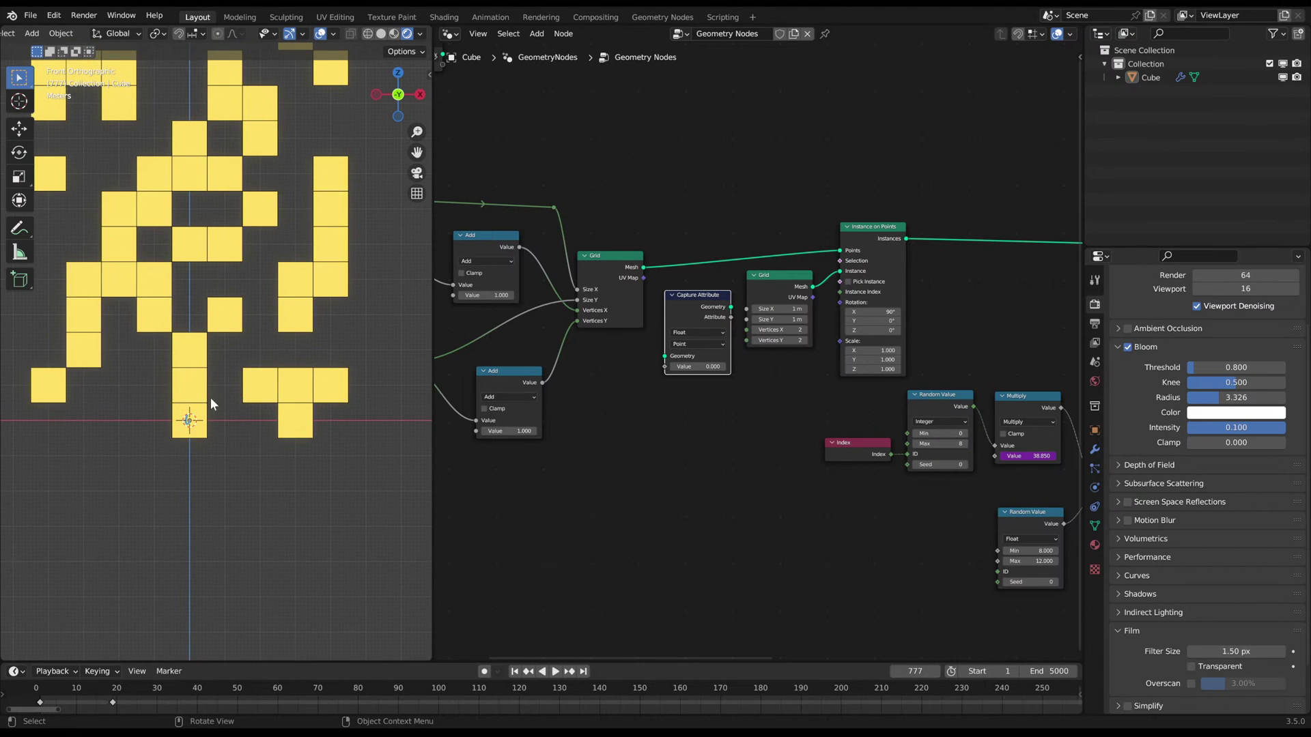
scroll(254, 377, down, 2)
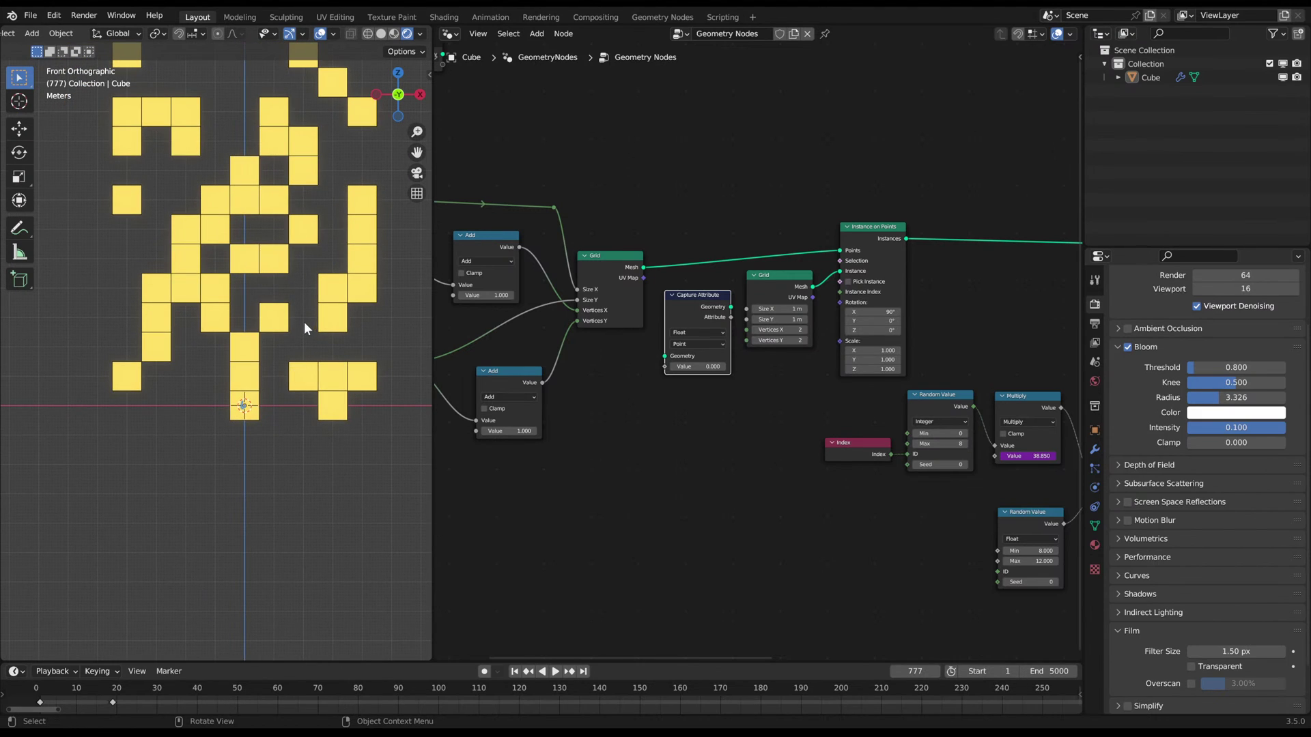
mouse_move(260, 312)
mouse_down()
mouse_move(133, 418)
mouse_move(338, 463)
mouse_move(333, 330)
mouse_move(301, 317)
mouse_up()
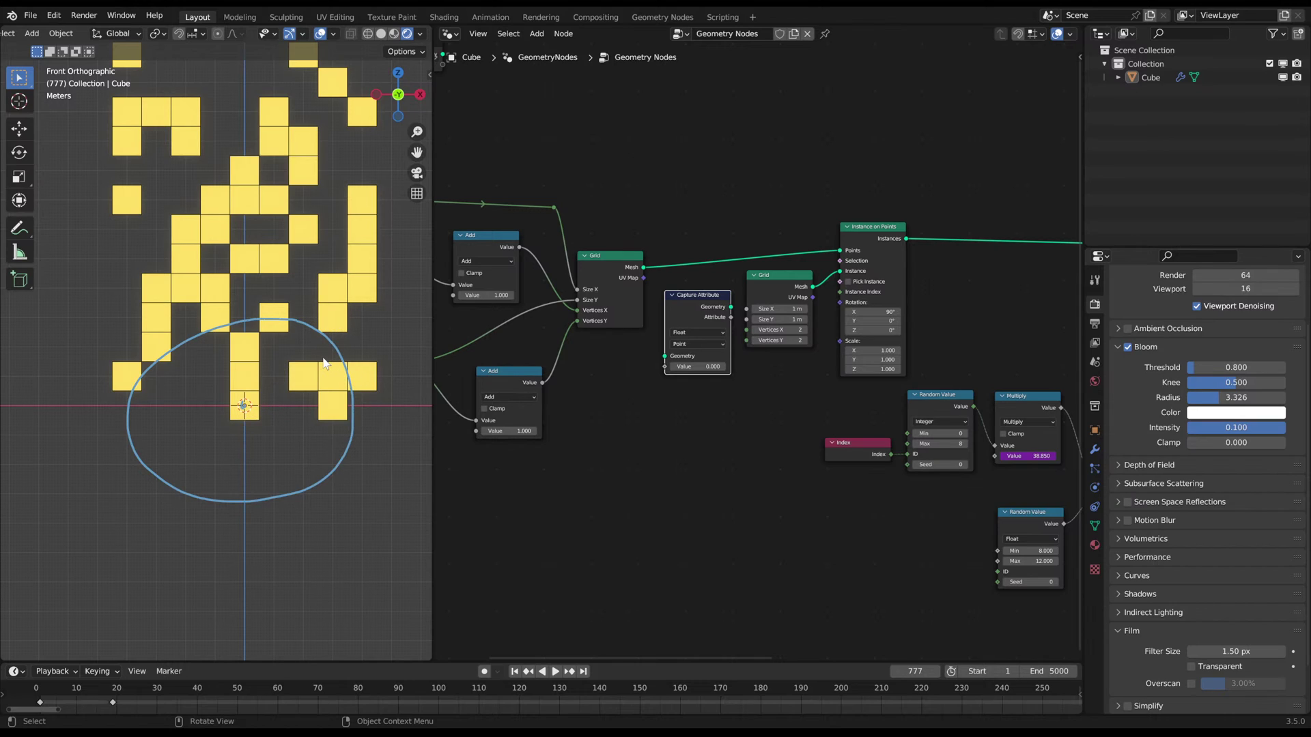
right_drag(323, 363, 260, 424)
mouse_move(281, 302)
mouse_down()
mouse_move(139, 298)
mouse_move(372, 326)
mouse_move(221, 295)
mouse_up()
shift+middle_drag(239, 357, 188, 347)
mouse_move(188, 348)
right_down()
mouse_move(117, 526)
mouse_move(267, 512)
right_up()
mouse_move(155, 258)
mouse_down()
mouse_move(205, 512)
mouse_move(100, 275)
mouse_up()
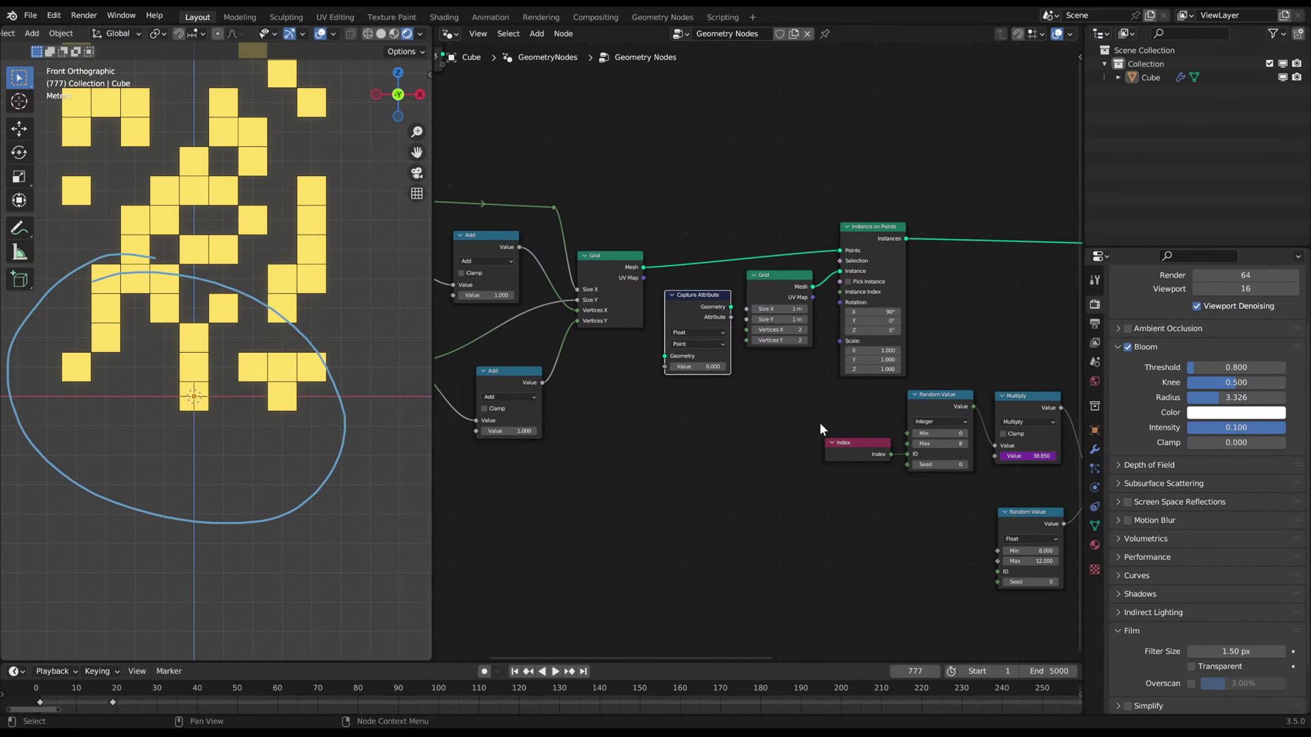
- Preview the Instance on Points output in the viewport through a Viewer node
scroll(743, 440, down, 1)
ctrl+shift+click(839, 246)
scroll(210, 403, up, 2)
shift+middle_drag(185, 418, 249, 412)
scroll(232, 412, down, 1)
- Annotate an arrow from the origin along the panel row to its positive X end and mark the origin
drag(208, 400, 350, 399)
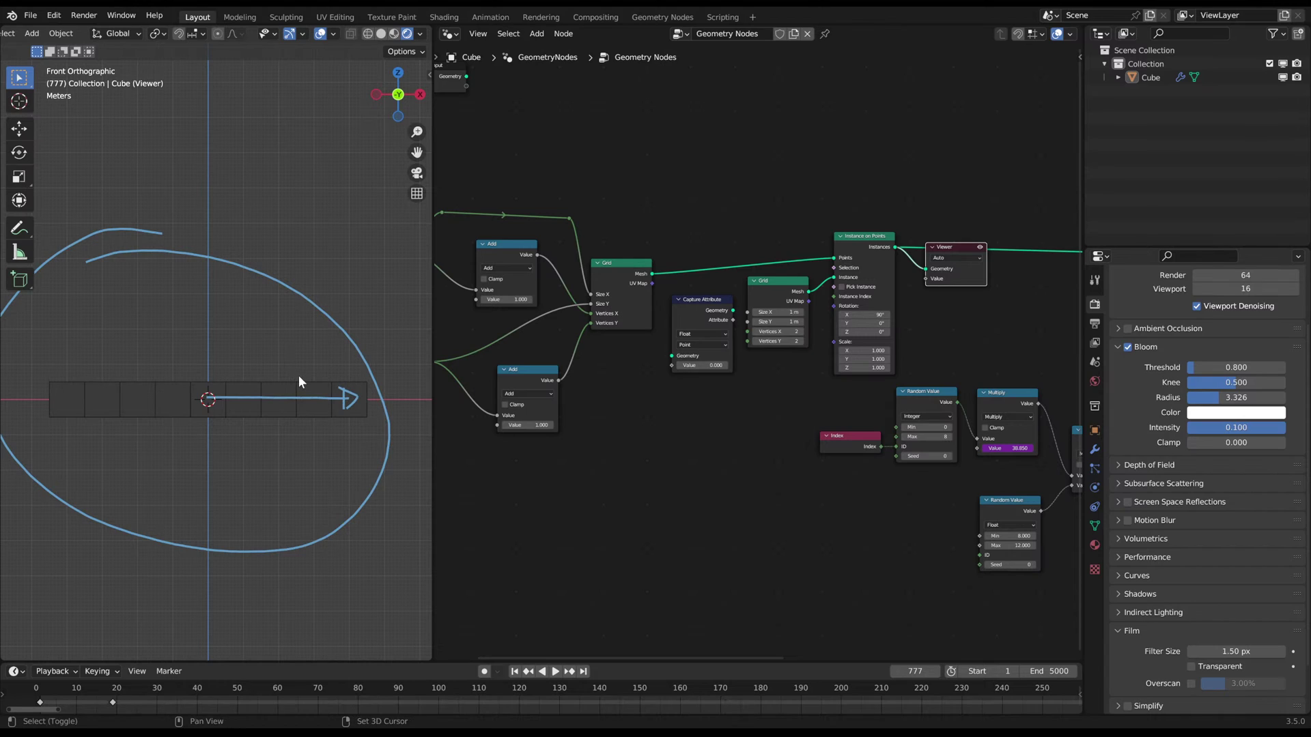
shift+middle_drag(297, 375, 310, 377)
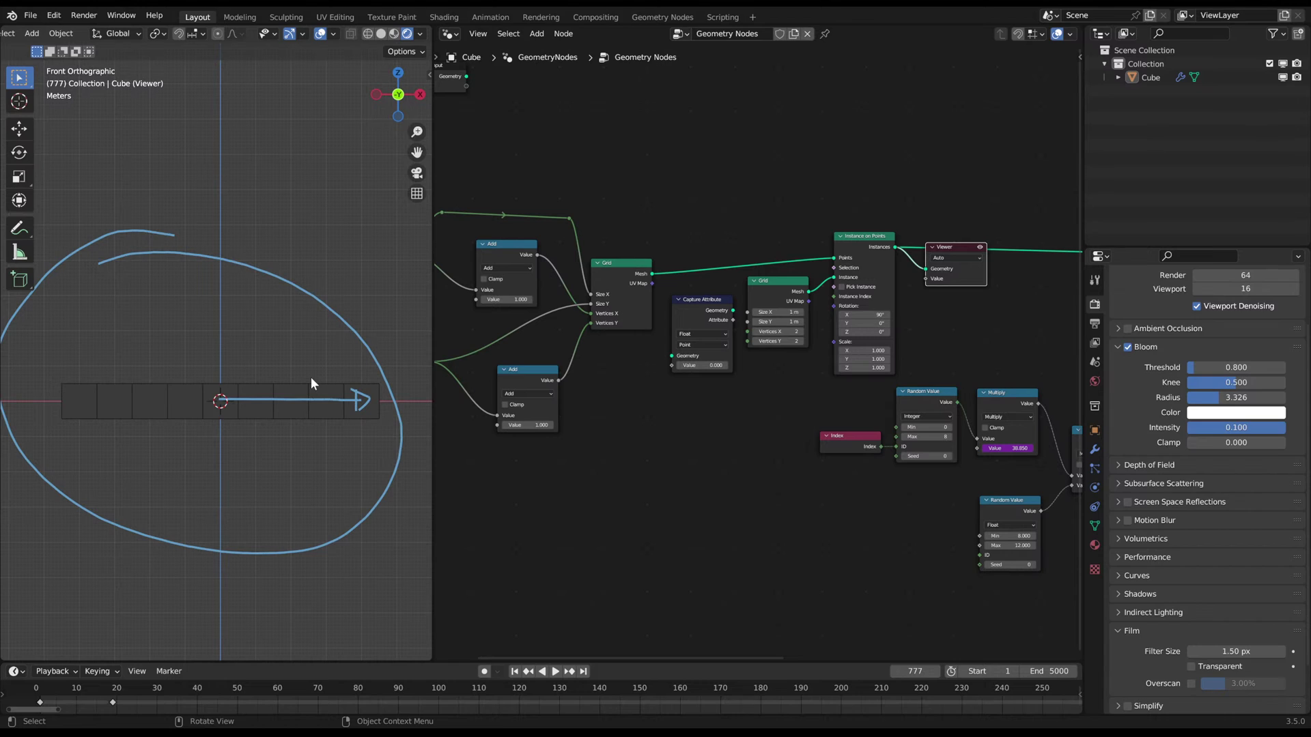
shift+middle_drag(262, 393, 288, 439)
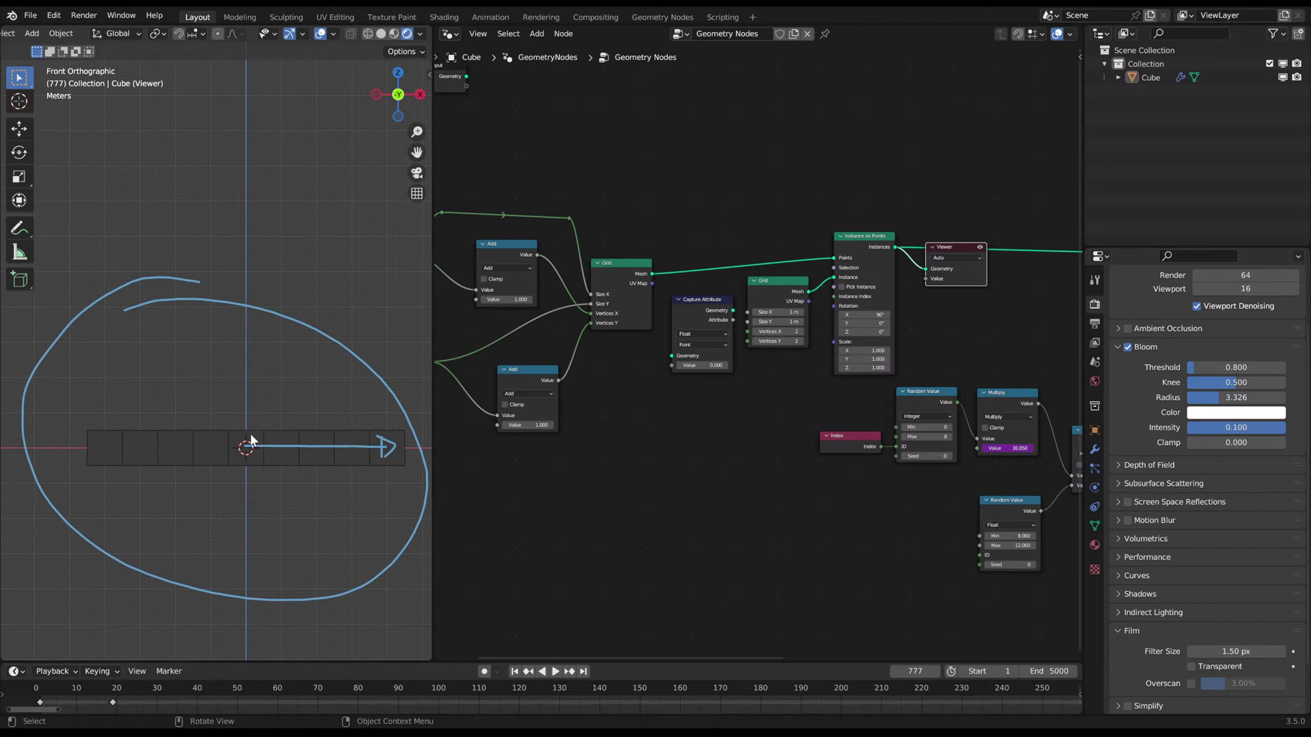
drag(246, 435, 247, 446)
- Annotate a series of upward arrows over the row, tallest at the center and shorter toward the positive X end
shift+middle_drag(254, 307, 261, 456)
scroll(261, 456, down, 3)
drag(237, 488, 236, 261)
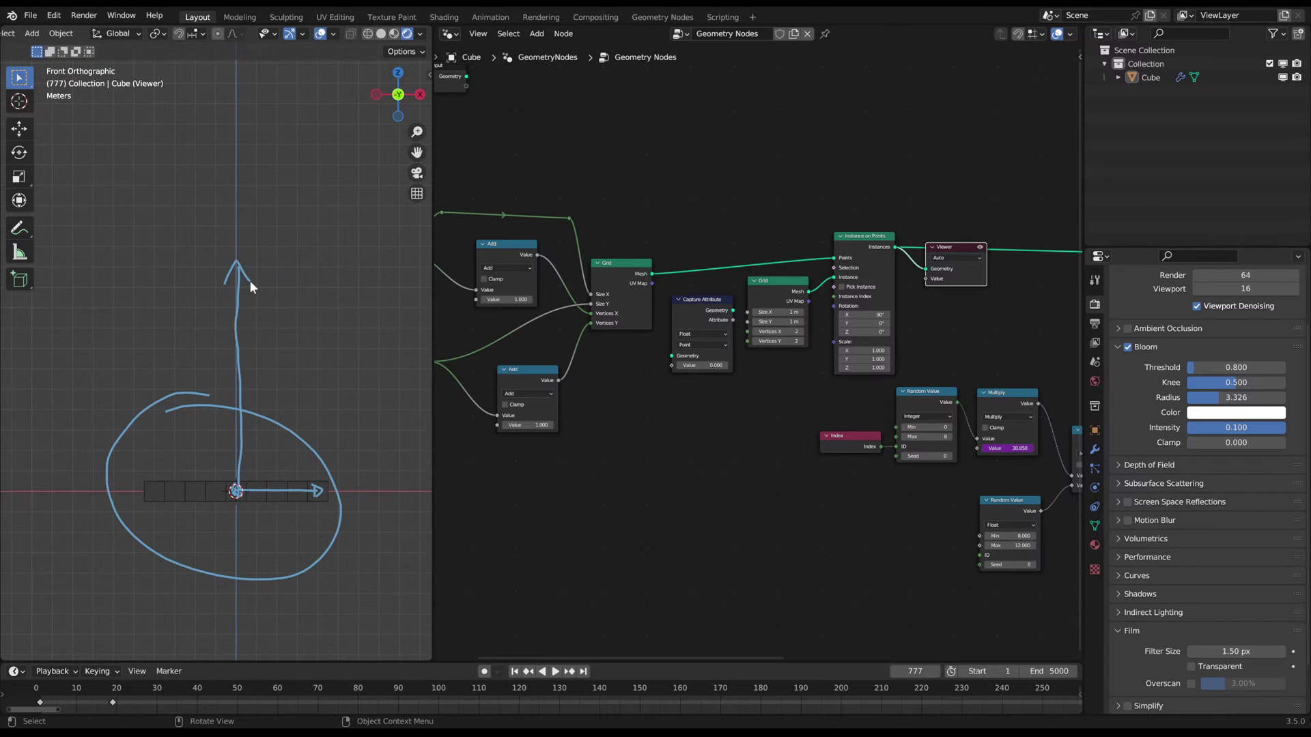
mouse_move(257, 488)
mouse_down()
mouse_move(262, 342)
mouse_move(274, 351)
mouse_up()
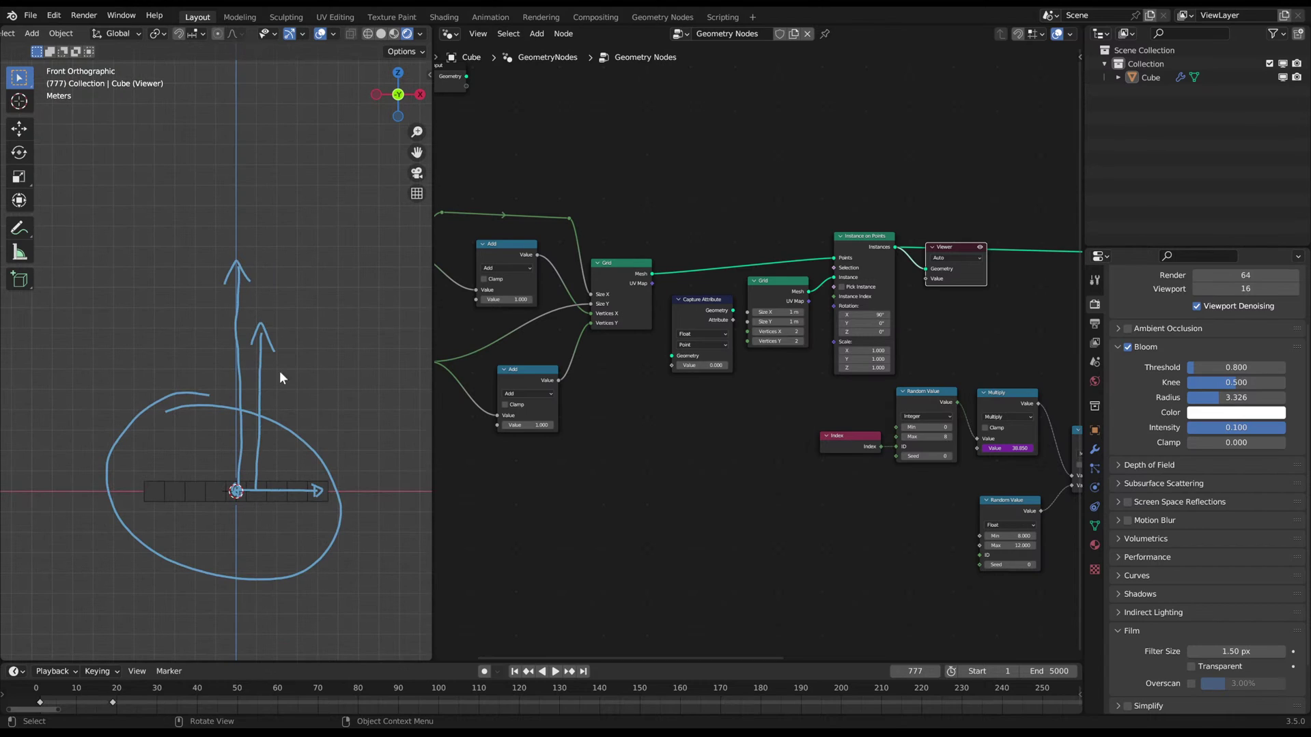
mouse_move(276, 483)
mouse_down()
mouse_move(281, 374)
mouse_move(298, 424)
mouse_up()
drag(290, 438, 308, 437)
mouse_move(315, 487)
mouse_down()
mouse_move(316, 445)
mouse_move(324, 456)
mouse_up()
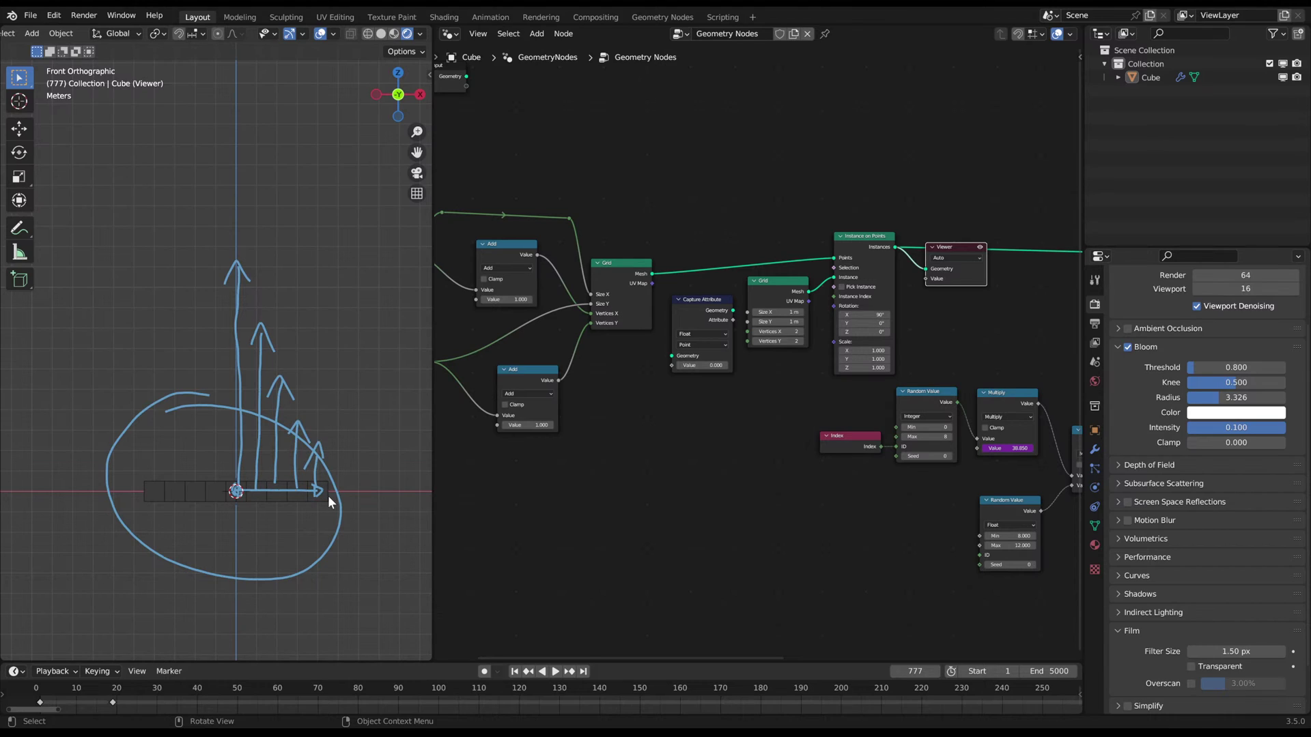
- Annotate upward arrows over the panel row, getting shorter toward its negative X end
drag(215, 487, 215, 325)
mouse_move(191, 486)
mouse_down()
mouse_move(192, 381)
mouse_move(199, 392)
mouse_move(168, 414)
mouse_up()
drag(162, 425, 179, 423)
drag(148, 488, 150, 432)
drag(144, 442, 158, 441)
- Outline the arrows with a triangular annotation peaking above the origin and erase all the annotations
mouse_move(110, 497)
mouse_down()
mouse_move(203, 284)
mouse_move(319, 467)
mouse_move(220, 254)
mouse_move(184, 498)
mouse_move(338, 506)
mouse_up()
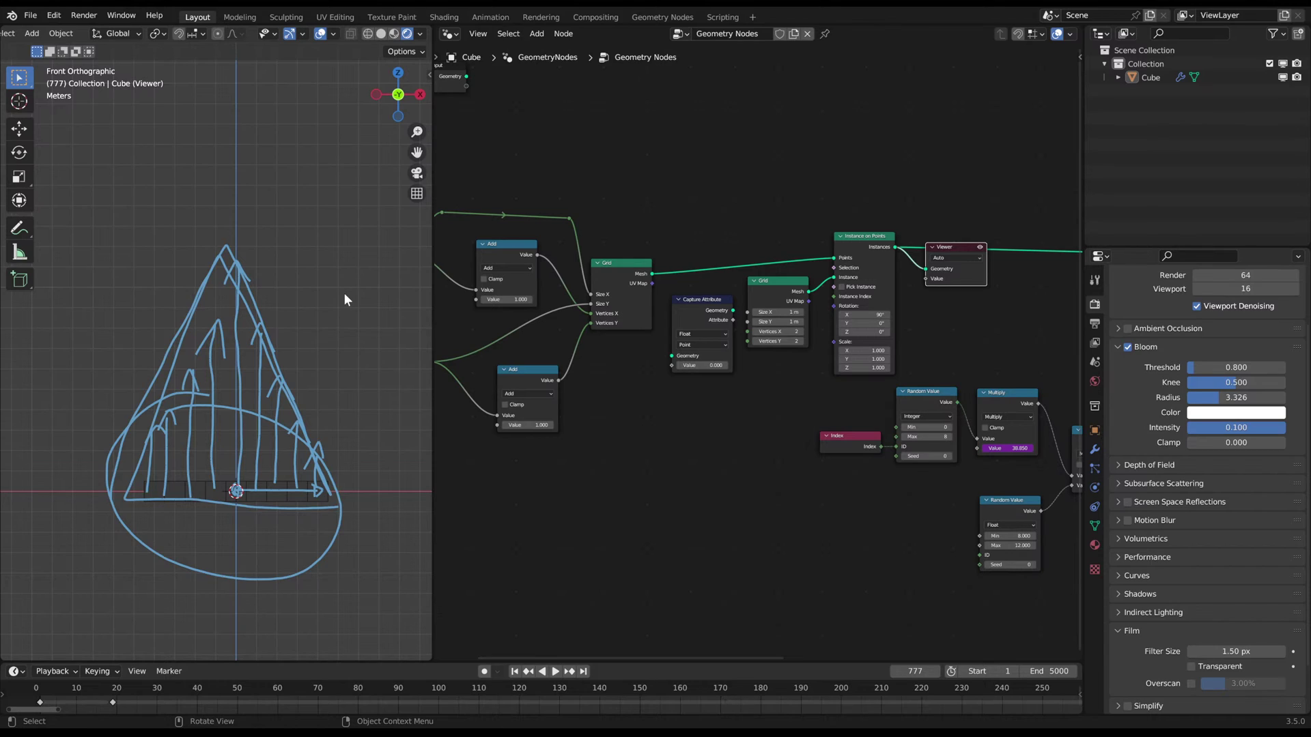
mouse_move(243, 232)
mouse_down()
mouse_move(238, 215)
mouse_move(248, 271)
mouse_move(342, 487)
mouse_up()
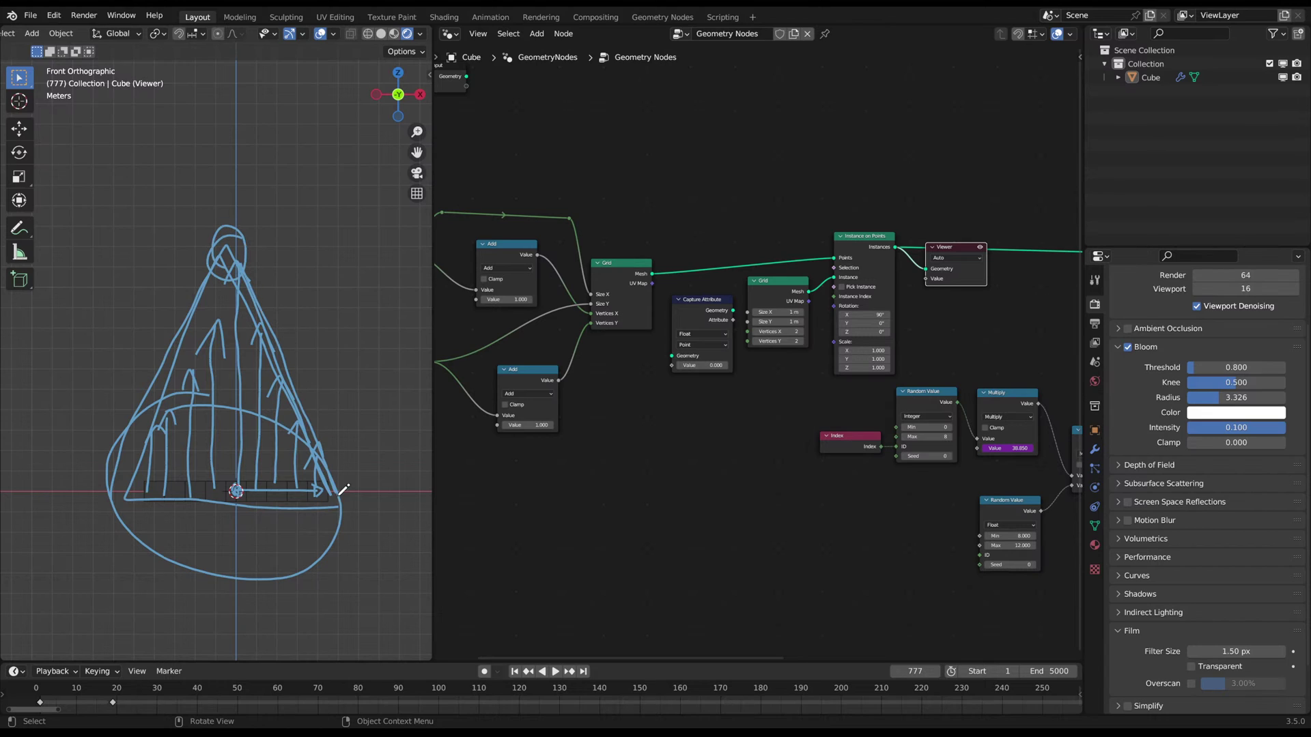
drag(221, 245, 121, 496)
mouse_move(120, 495)
right_down()
mouse_move(171, 526)
mouse_move(299, 499)
right_up()
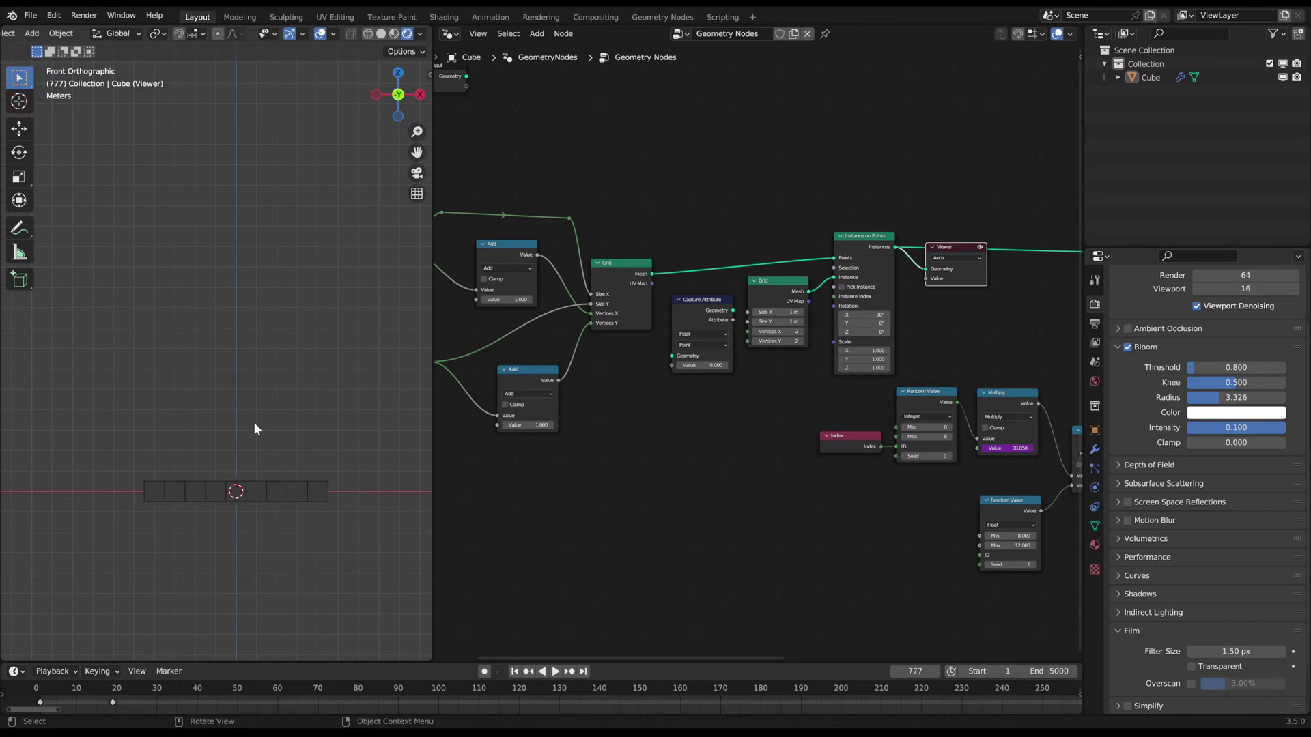
- Delete the Viewer node and switch the viewport to Material Preview shading
scroll(783, 358, down, 4)
middle_drag(1015, 353, 800, 370)
key(x)
middle_drag(1043, 369, 722, 372)
scroll(779, 341, up, 3)
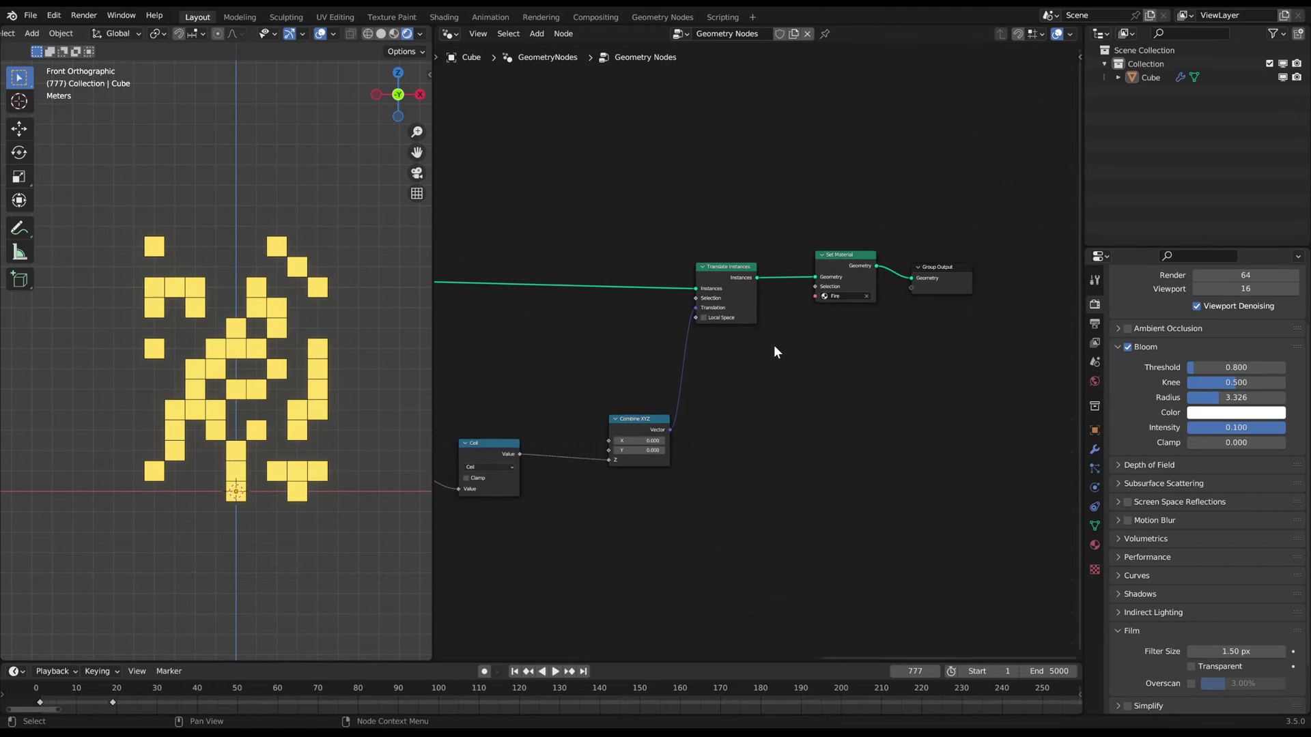
click(396, 35)
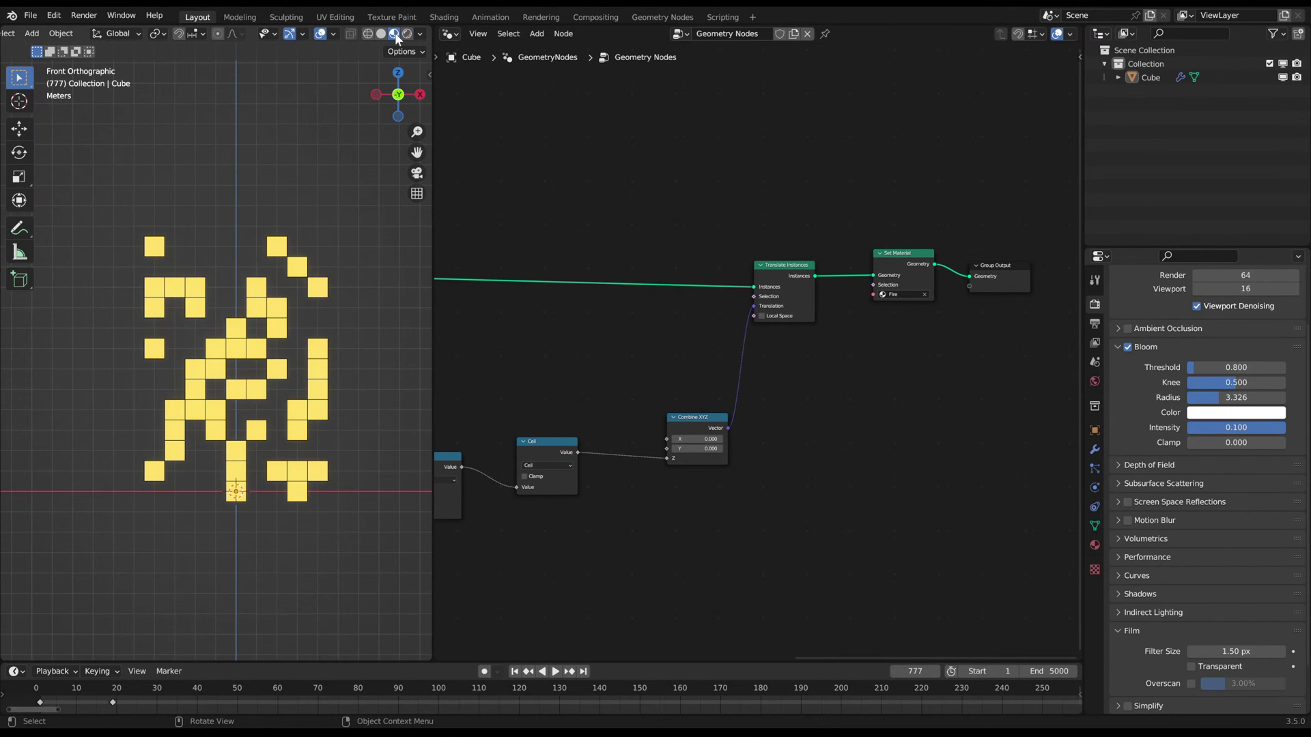
- Insert the Capture Attribute node between the points Grid and Instance on Points, shifting the panel Grid and Instance on Points to make room
middle_drag(588, 389, 886, 332)
scroll(735, 333, up, 1)
drag(617, 289, 618, 247)
middle_drag(631, 308, 627, 334)
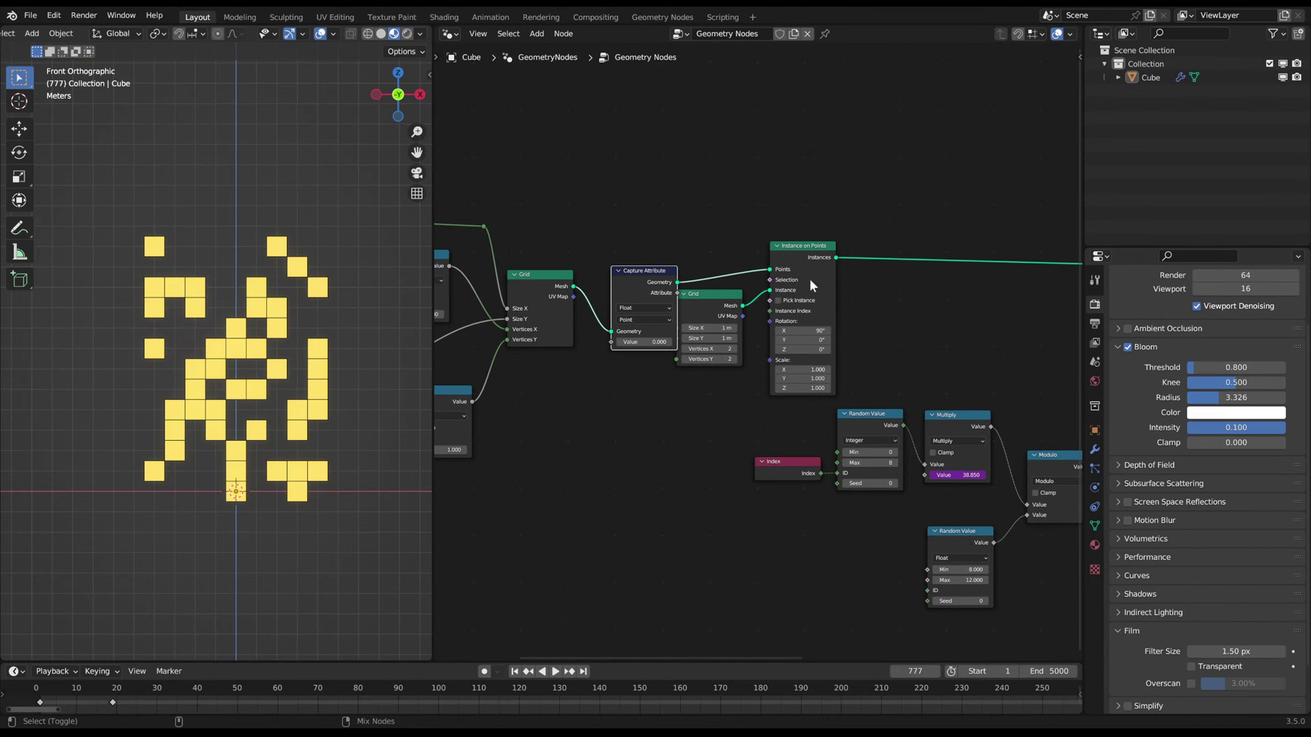
drag(720, 292, 729, 292)
drag(705, 234, 798, 318)
drag(803, 321, 817, 318)
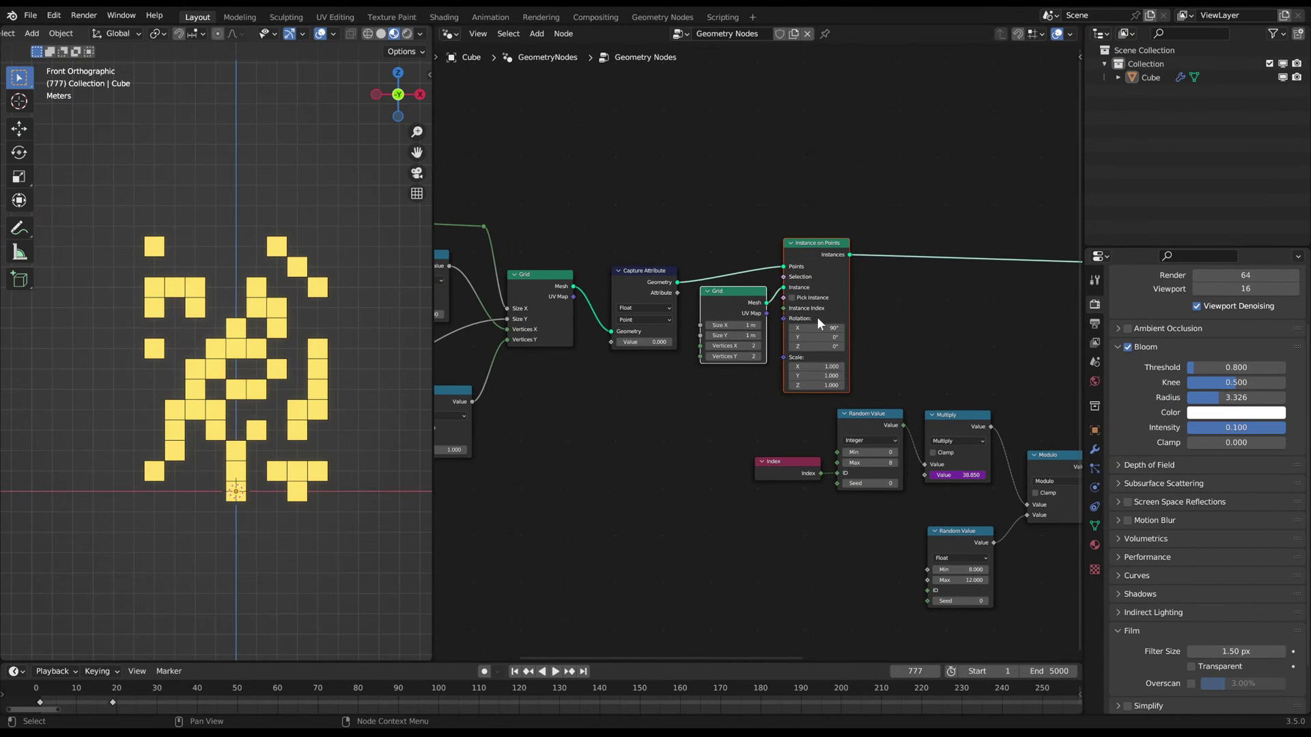
- Add a Position node below the points Grid node
scroll(816, 316, up, 2)
key(shift+a)
click(620, 404)
text(pos)
key(Return)
click(493, 407)
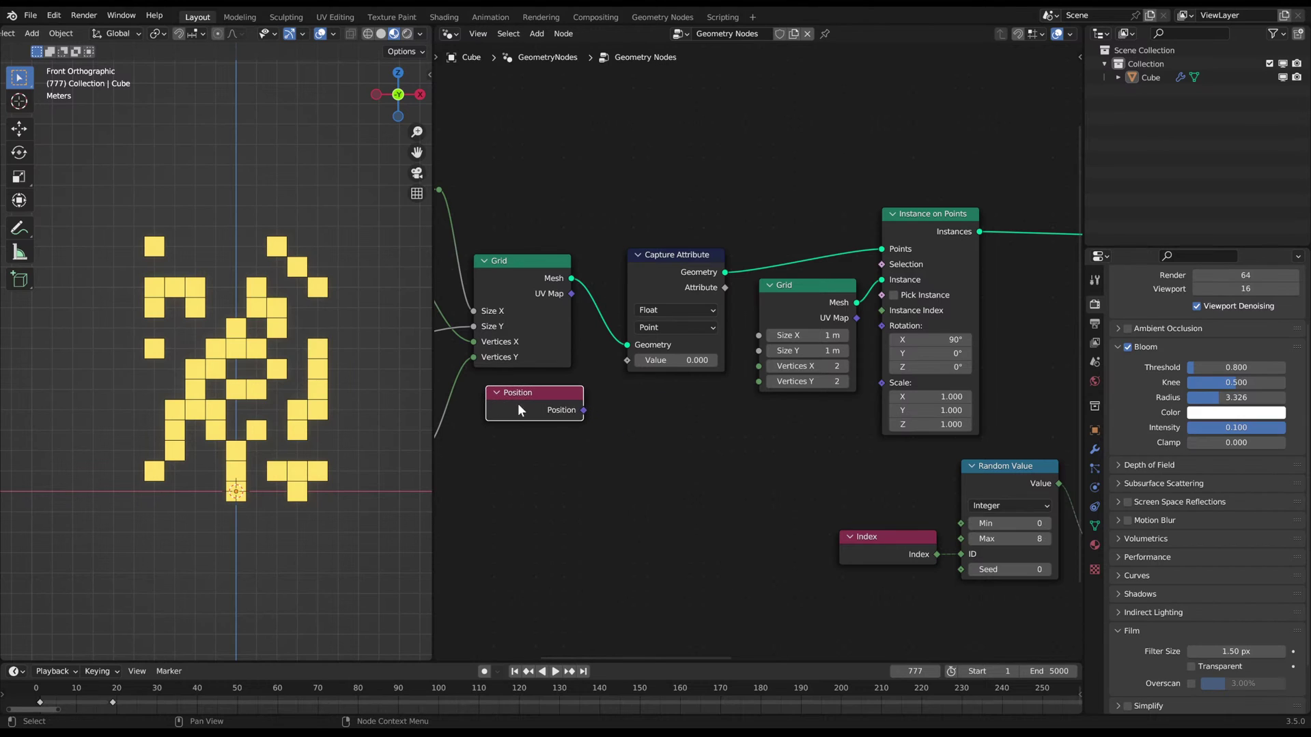
- Set Capture Attribute's data type to Vector and feed Position into its Value, tidying the node placement
drag(583, 411, 626, 360)
click(651, 310)
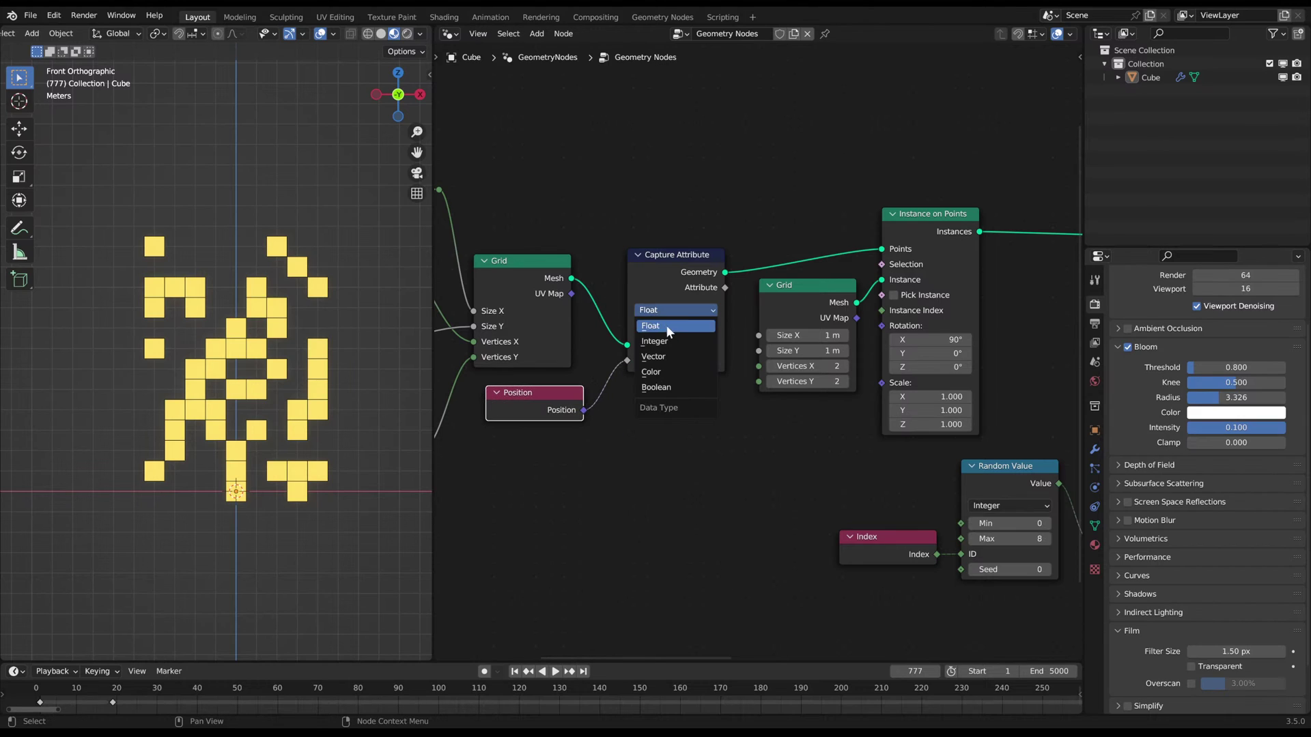
click(666, 355)
drag(584, 409, 628, 362)
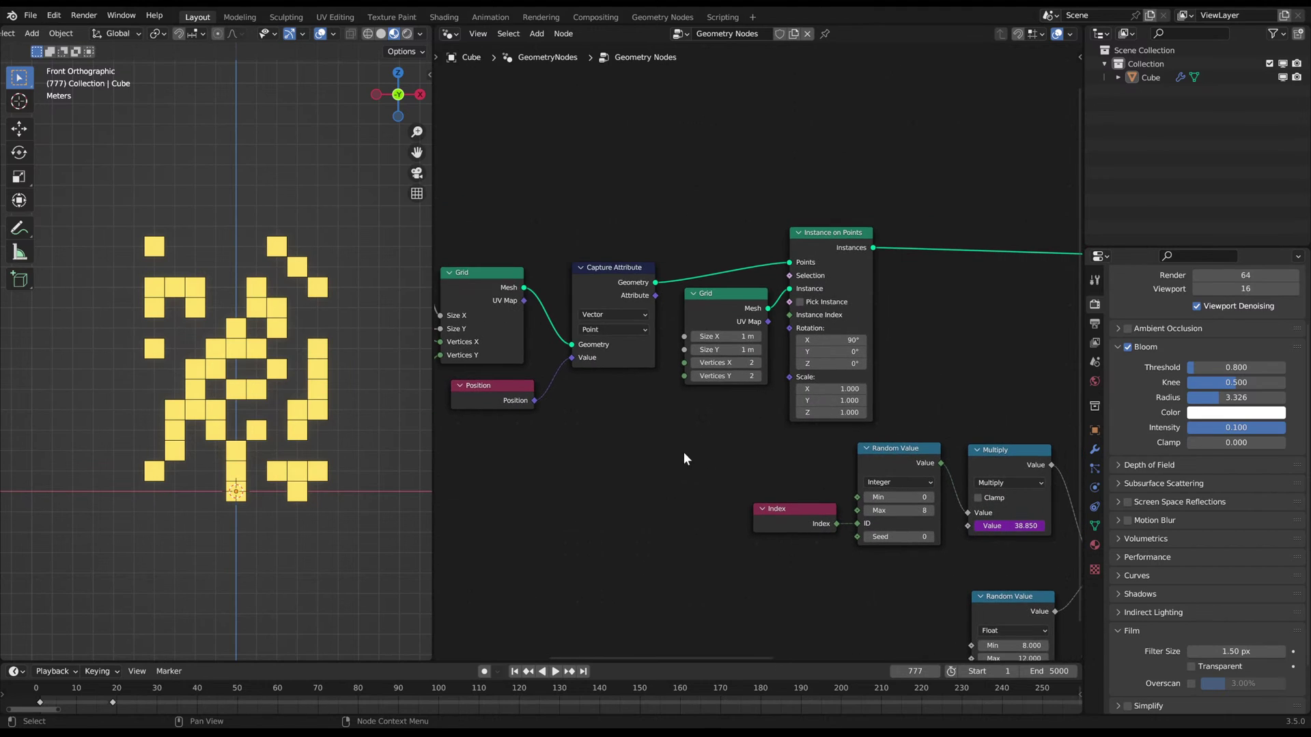
scroll(684, 458, down, 1)
drag(623, 286, 607, 288)
drag(521, 382, 509, 382)
drag(607, 276, 605, 276)
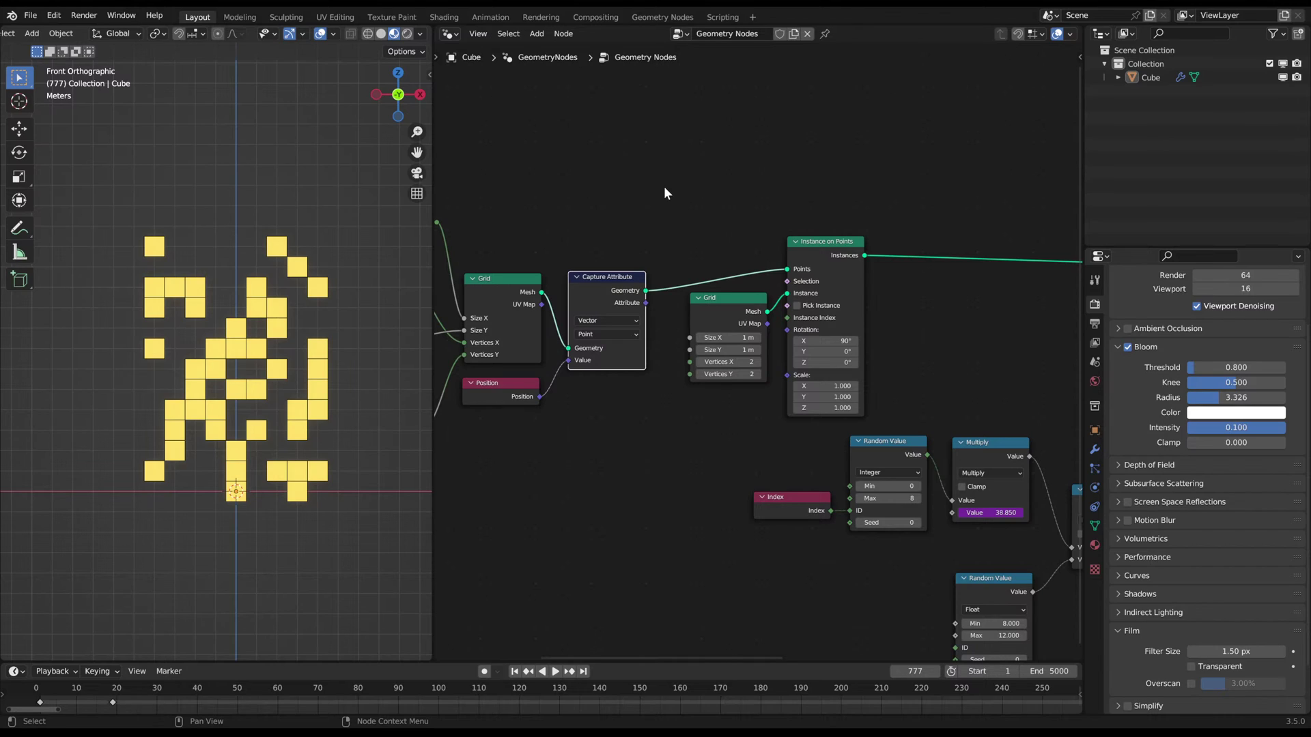
- Annotate a small circle with an arrow pointing into it in the empty viewport space beside the flame
scroll(339, 331, down, 3)
shift+middle_drag(355, 310, 222, 315)
key(d)
drag(251, 280, 243, 282)
shift+middle_drag(298, 242, 211, 323)
drag(283, 426, 204, 385)
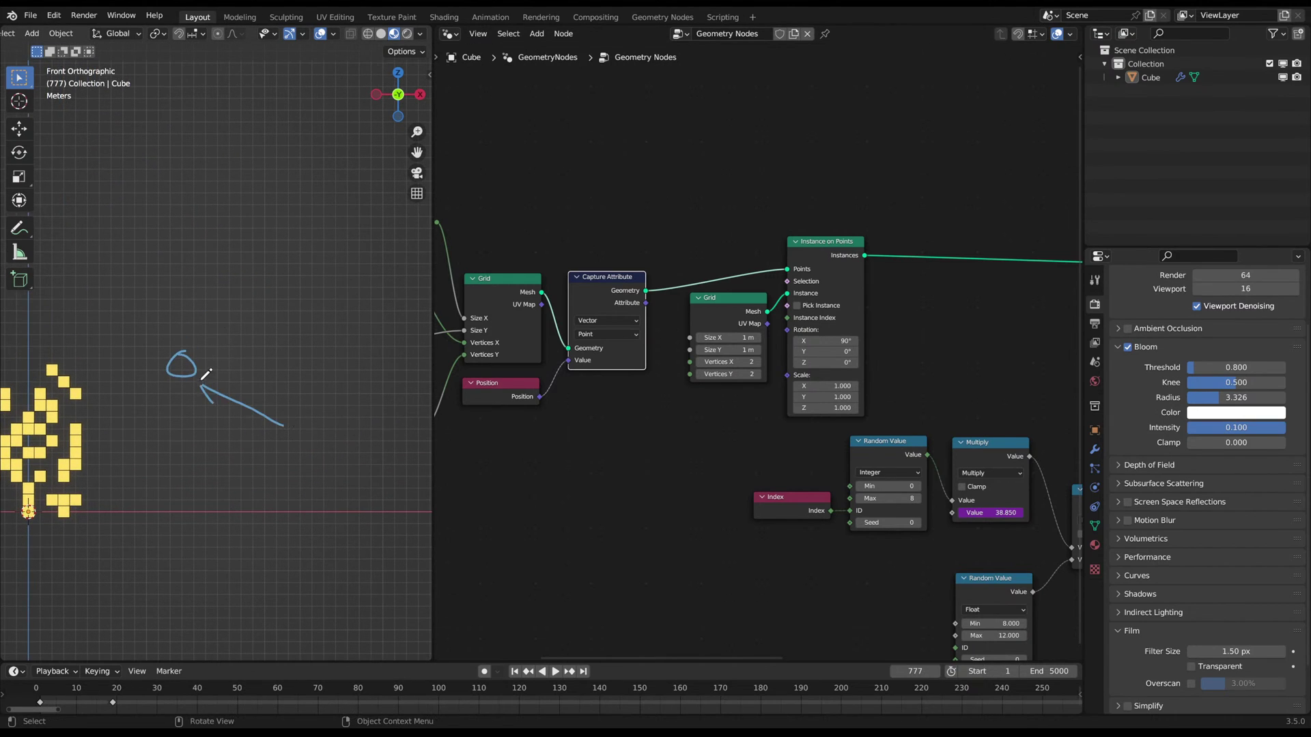
- Annotate an arrow leading out of the small circle and erase the sketch
scroll(654, 269, down, 1)
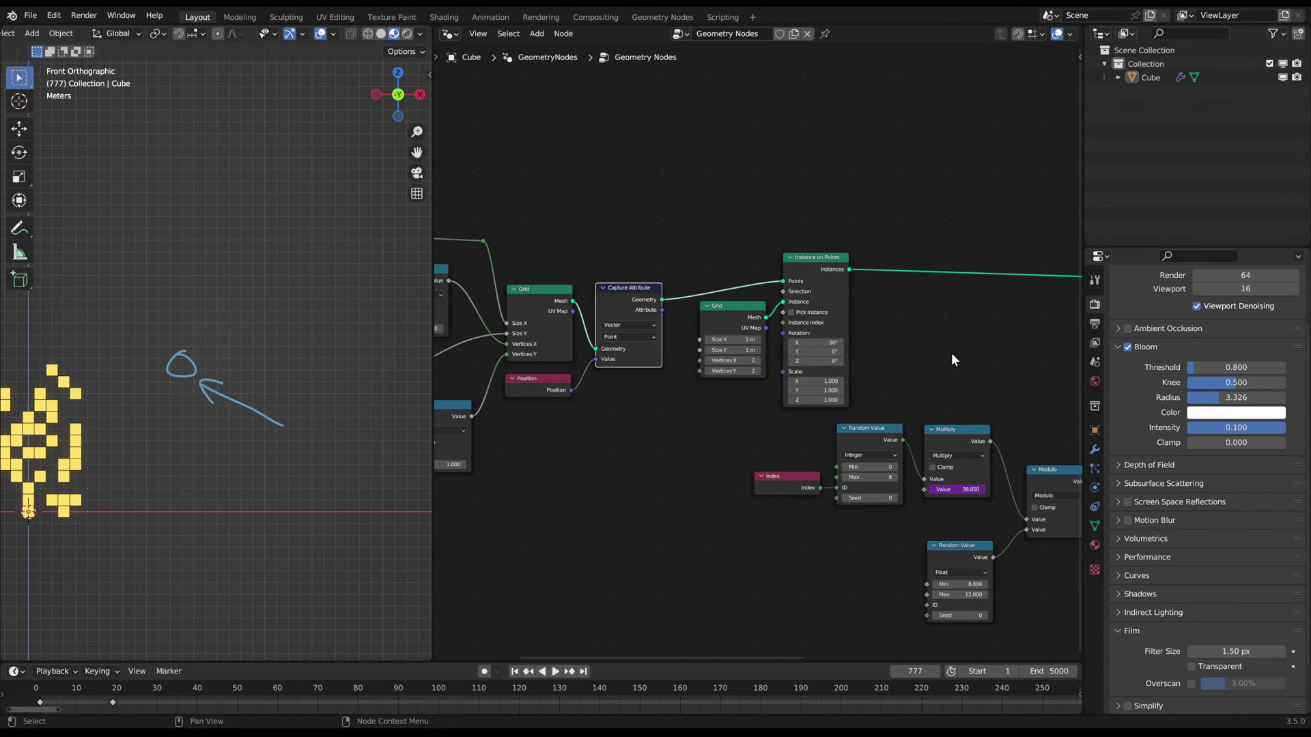
drag(305, 273, 298, 285)
scroll(317, 321, up, 1)
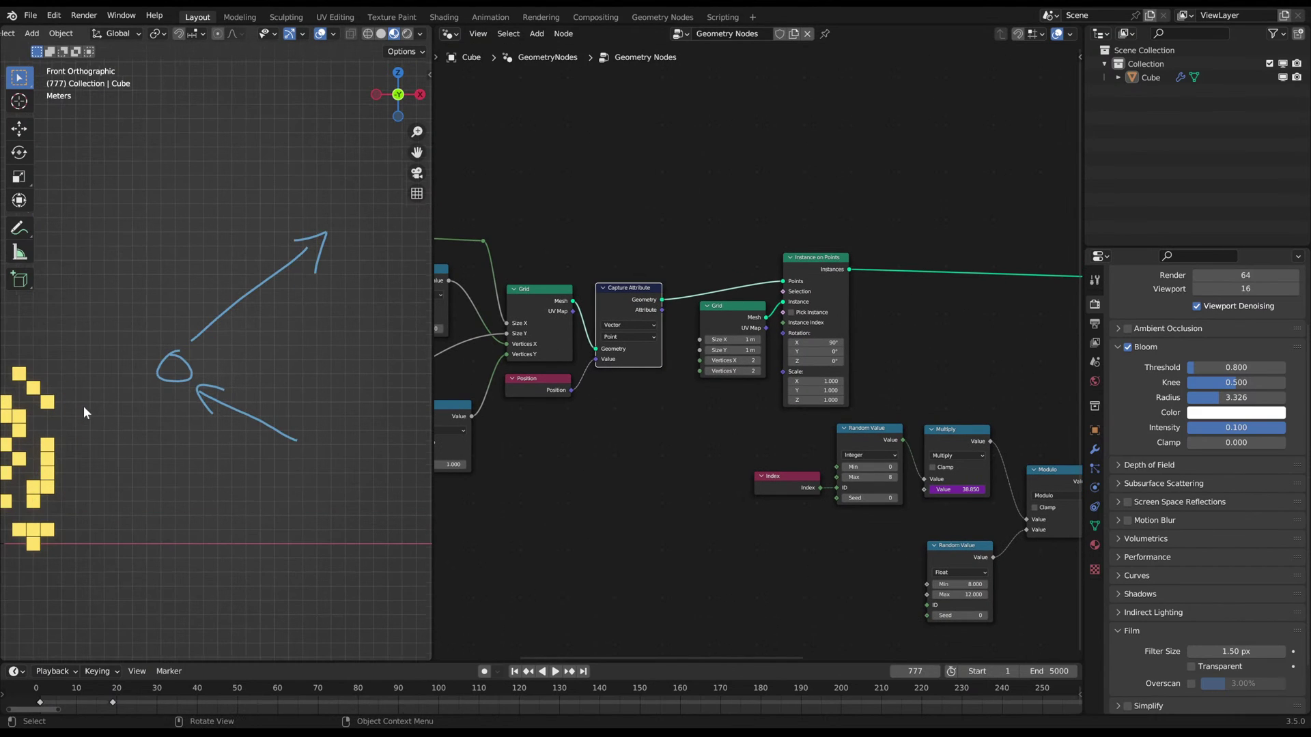
mouse_move(271, 423)
mouse_down()
mouse_move(277, 284)
mouse_move(311, 254)
mouse_move(292, 277)
mouse_up()
shift+middle_drag(180, 404, 299, 380)
mouse_move(298, 316)
mouse_down()
mouse_move(305, 431)
mouse_move(260, 377)
mouse_move(358, 258)
mouse_up()
drag(333, 261, 362, 254)
mouse_move(304, 354)
right_down()
mouse_move(314, 377)
mouse_move(384, 314)
right_up()
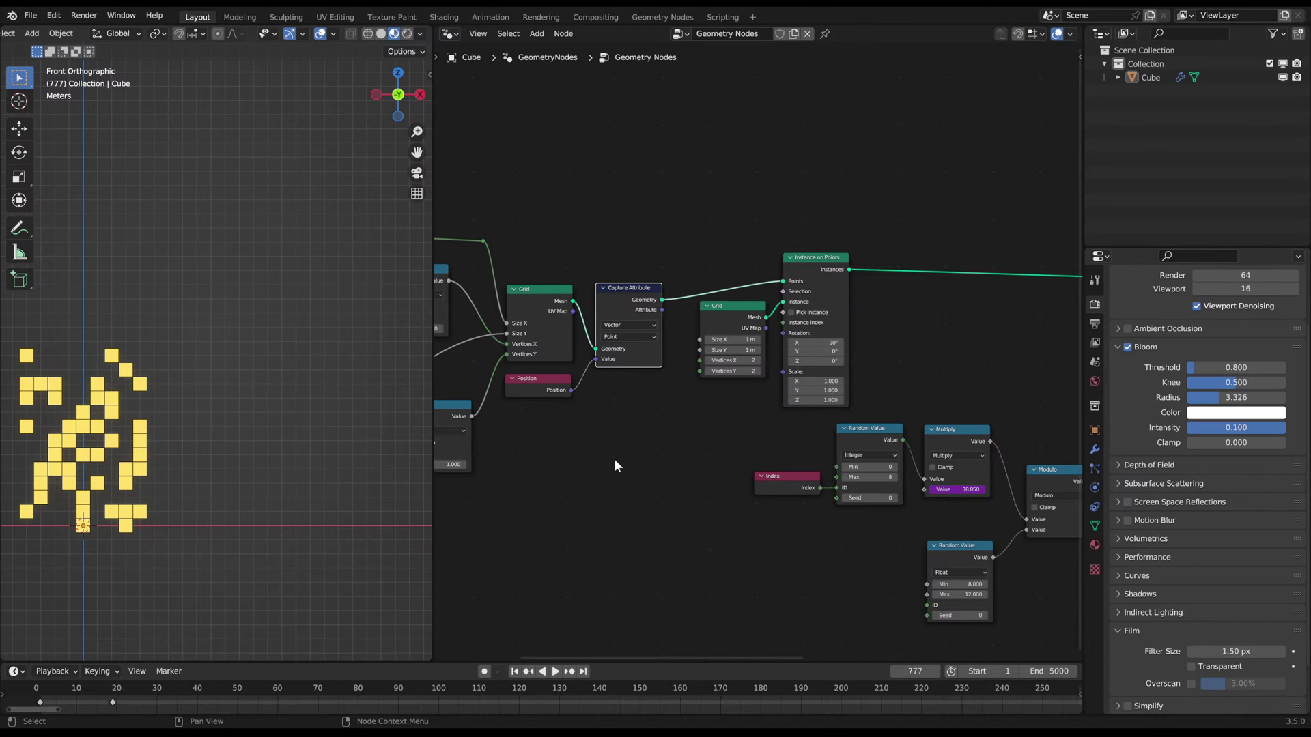
- Review the node chain from Capture Attribute to Translate Instances and Set Material
middle_drag(930, 347, 541, 332)
middle_drag(970, 352, 794, 350)
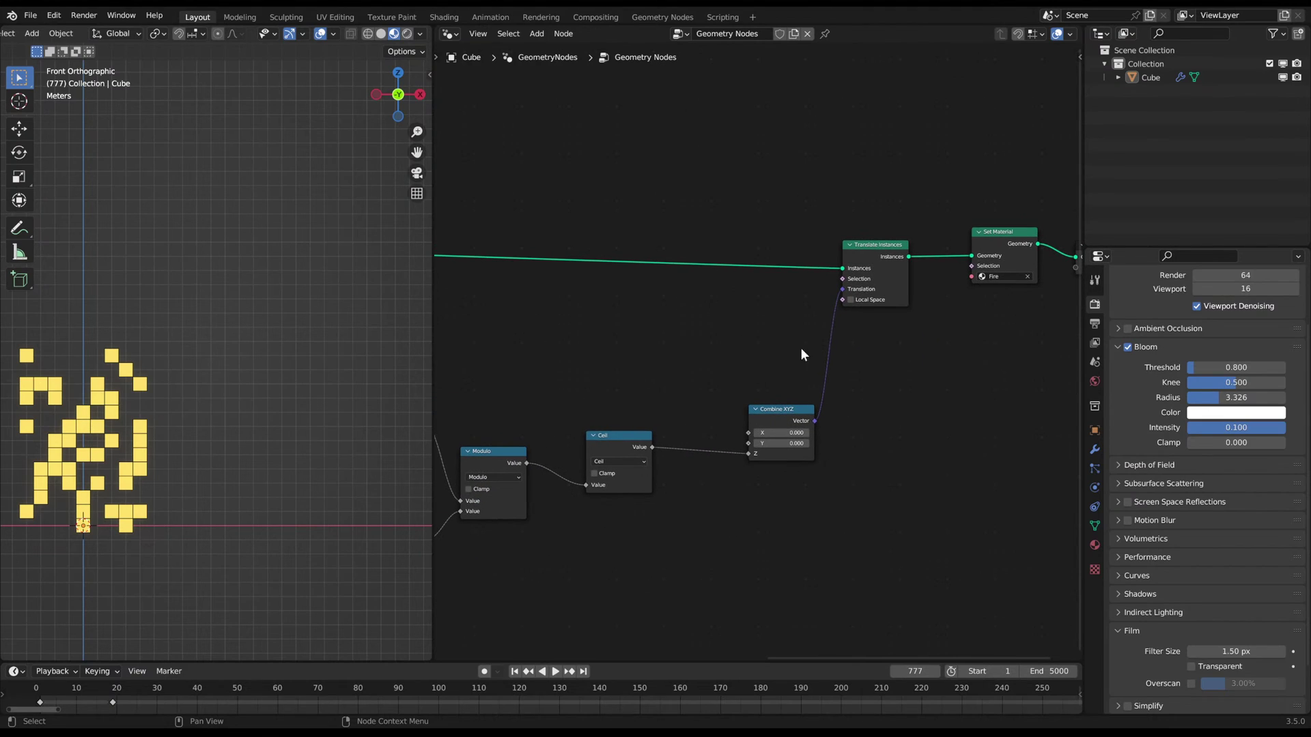
drag(860, 268, 857, 269)
middle_drag(579, 294, 836, 315)
middle_drag(563, 321, 723, 316)
middle_drag(516, 311, 659, 298)
drag(612, 276, 617, 272)
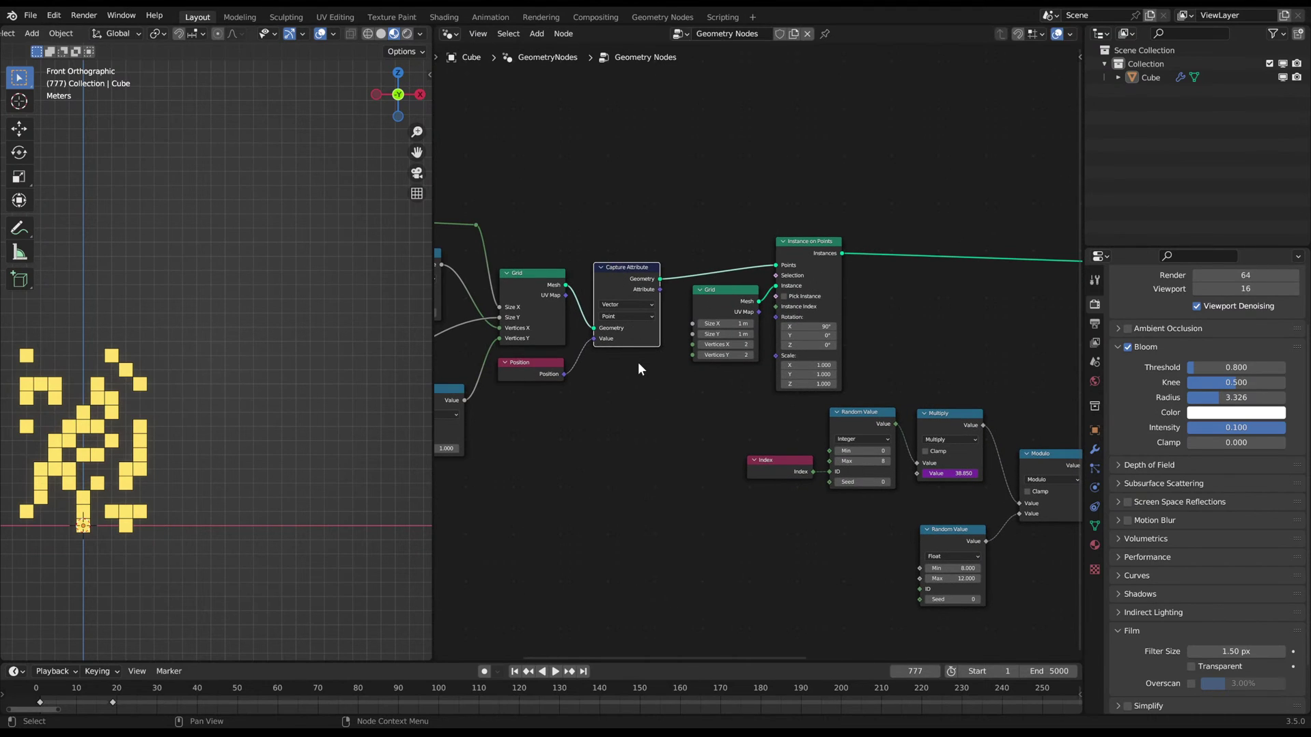
scroll(638, 362, down, 1)
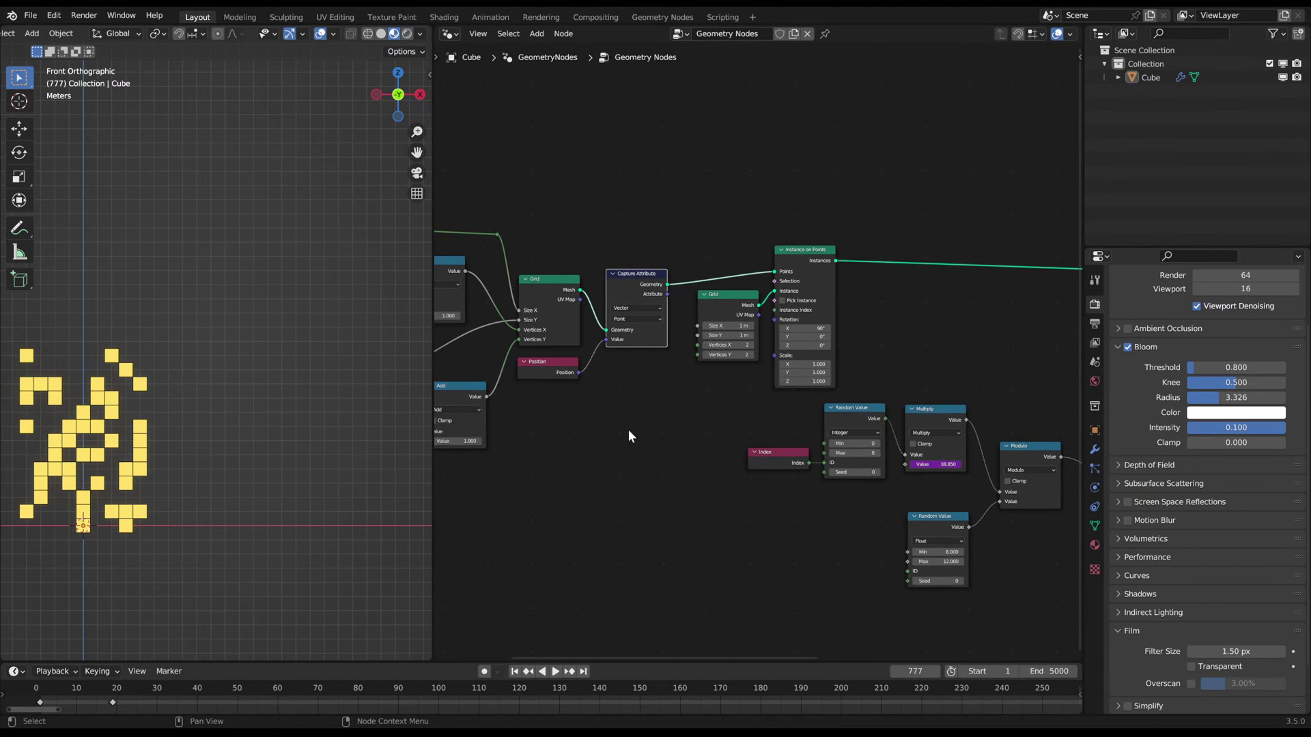
- Move the panel Grid and Instance on Points nodes farther away from Capture Attribute
middle_drag(628, 429, 686, 373)
middle_drag(782, 378, 627, 360)
drag(593, 157, 736, 262)
key(g)
click(820, 257)
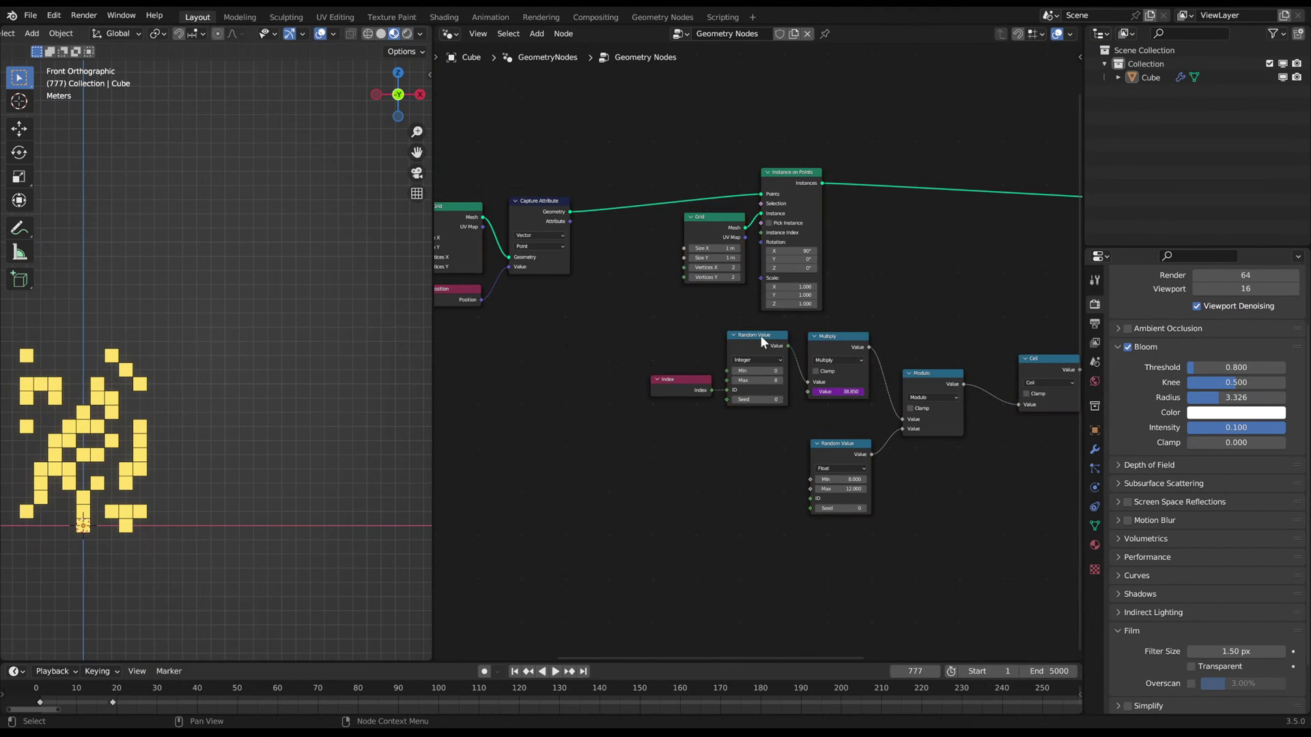
- Move the Combine XYZ node closer to the Ceil node
scroll(760, 335, down, 3)
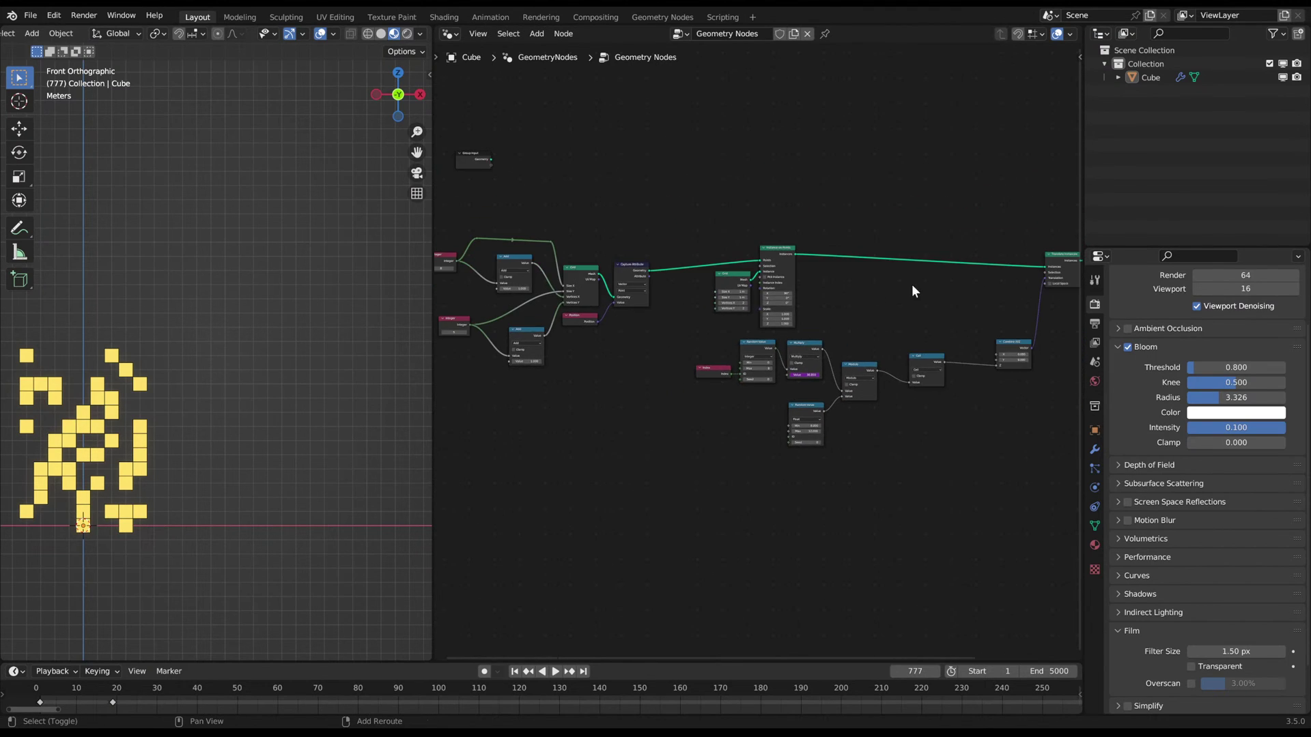
middle_drag(894, 287, 769, 348)
drag(826, 367, 870, 396)
key(g)
click(850, 397)
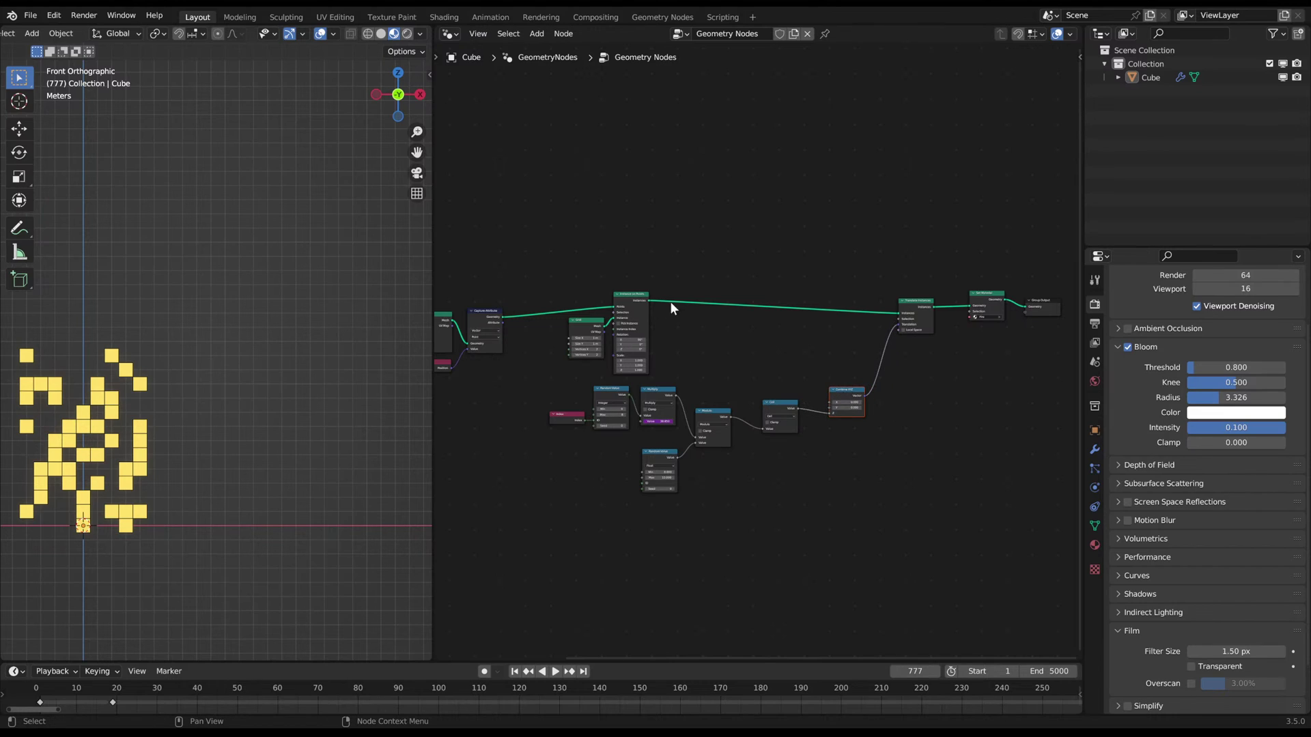
- Annotate an arrow from Capture Attribute across to Translate Instances in the node tree and erase it
key(d)
drag(502, 267, 868, 263)
mouse_move(853, 247)
mouse_down()
mouse_move(887, 253)
mouse_move(860, 276)
mouse_up()
drag(904, 243, 911, 241)
drag(499, 247, 508, 260)
right_drag(513, 255, 908, 256)
scroll(715, 399, up, 5)
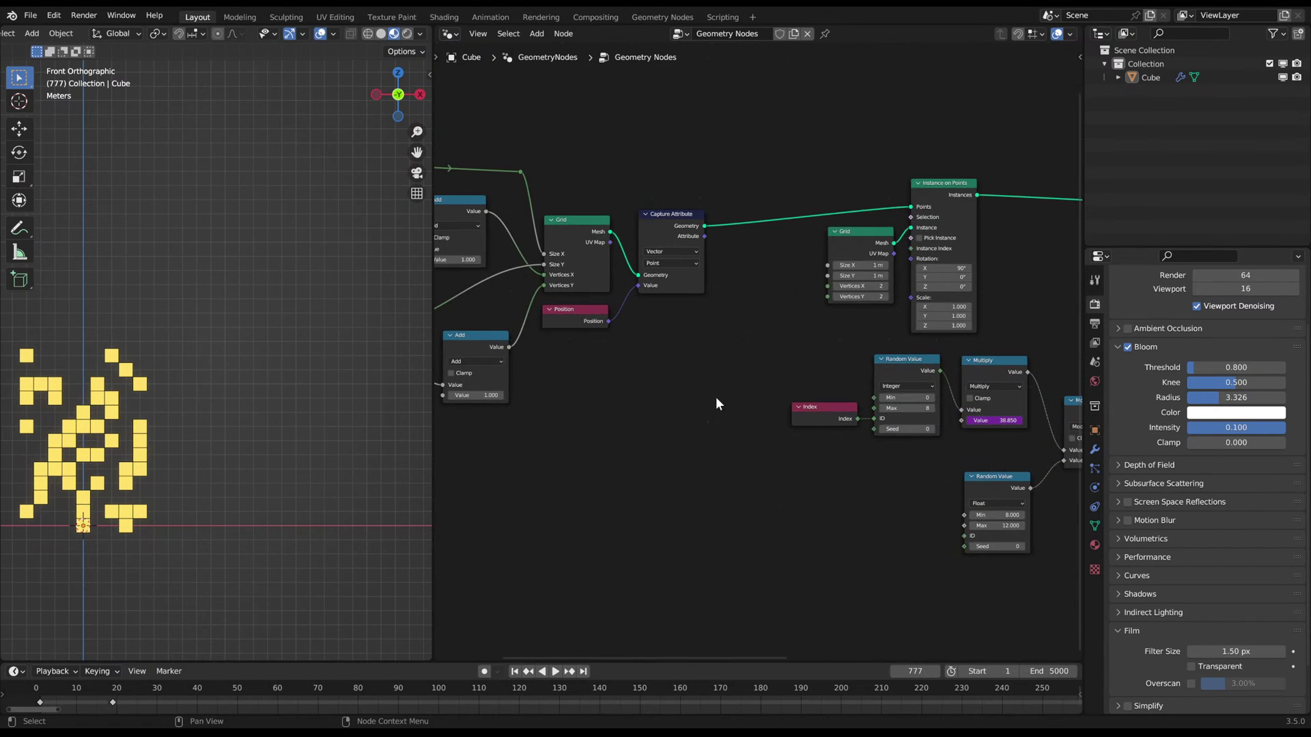
- Add an Empty object at the world origin
middle_drag(761, 437, 706, 388)
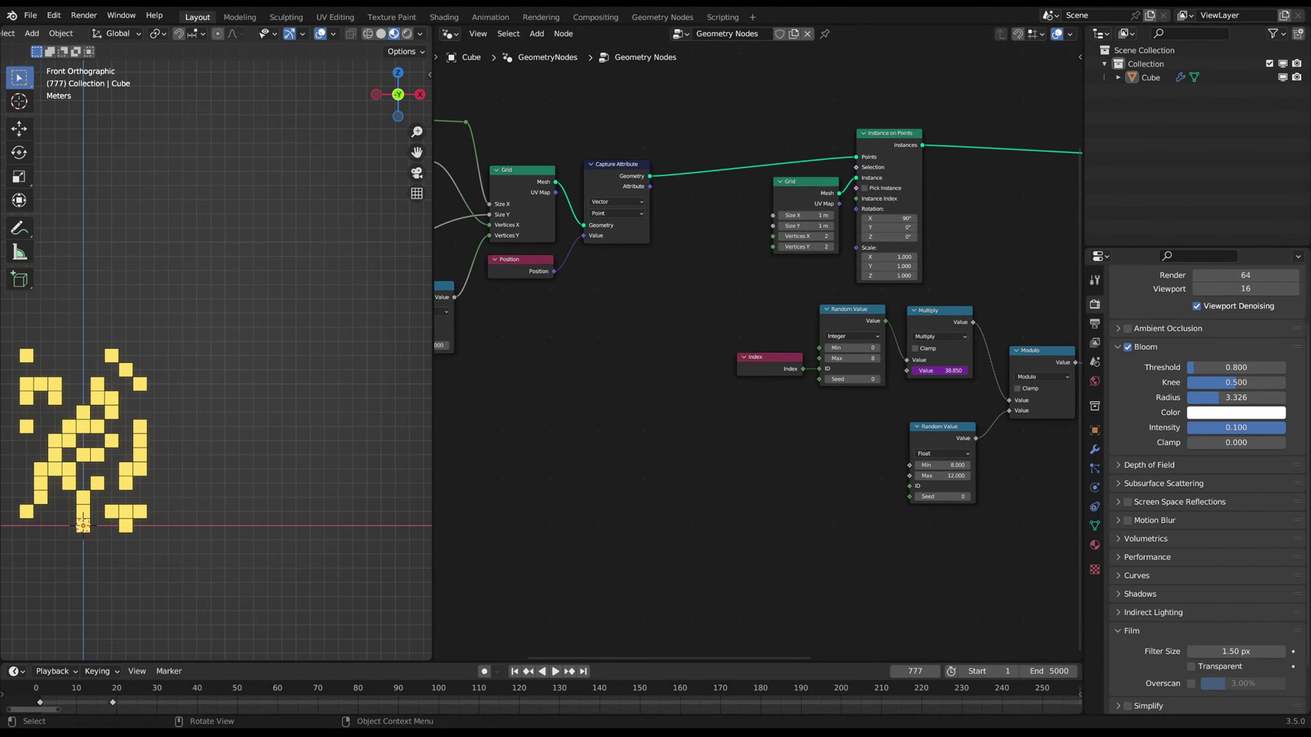
middle_drag(608, 346, 564, 286)
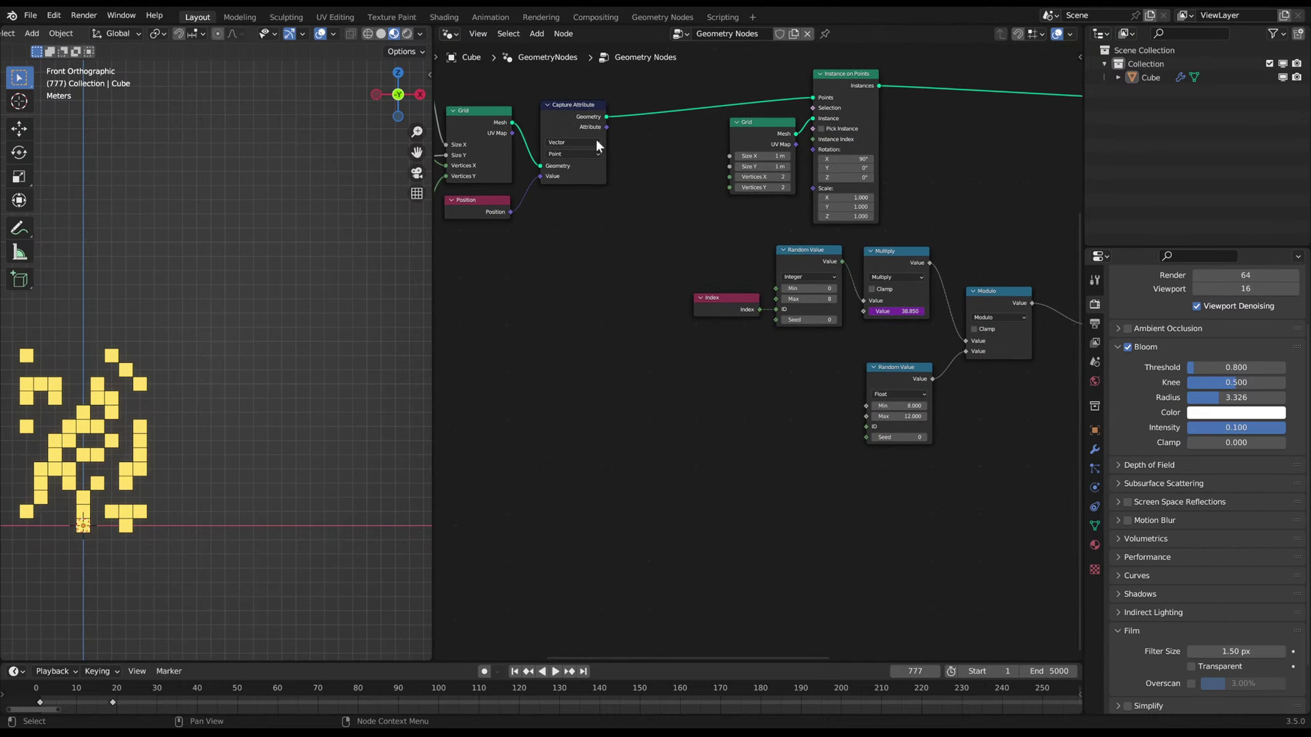
middle_drag(660, 278, 661, 358)
shift+middle_drag(152, 339, 301, 309)
scroll(288, 327, up, 1)
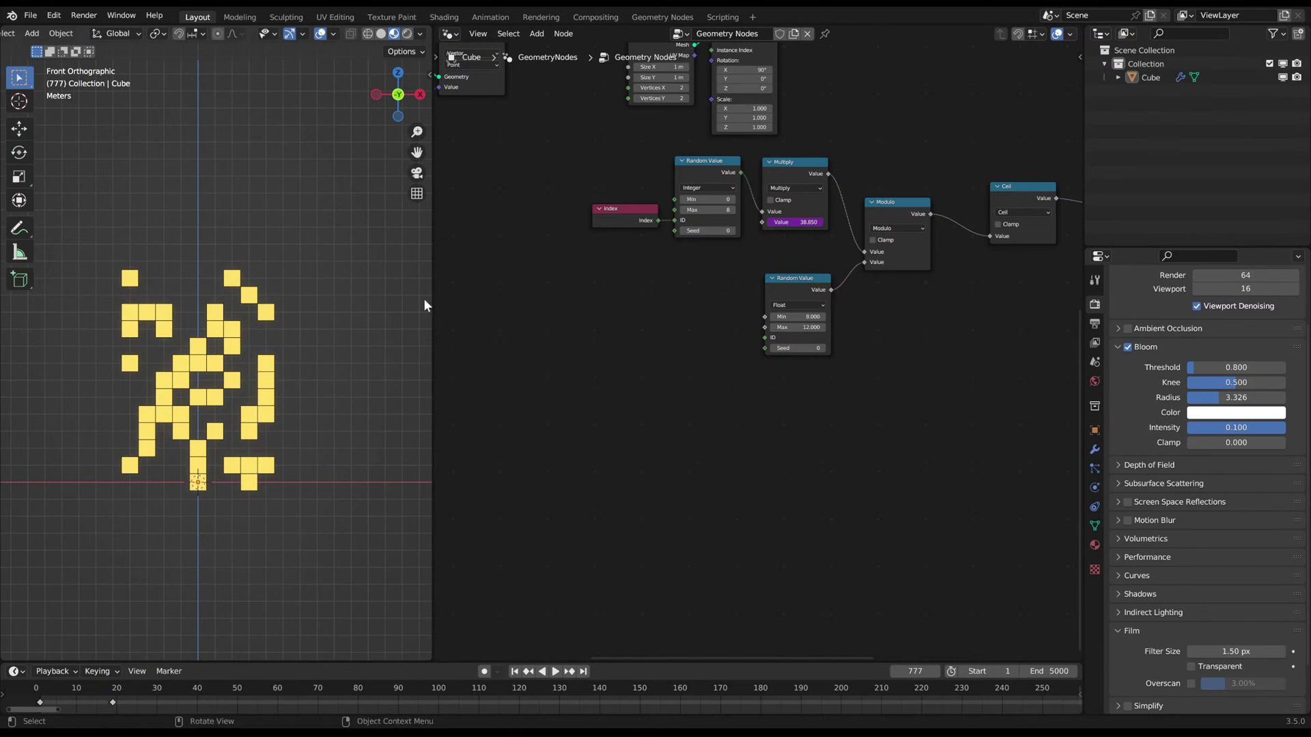
key(shift+a)
mouse_move(398, 300)
mouse_move(359, 436)
click(456, 431)
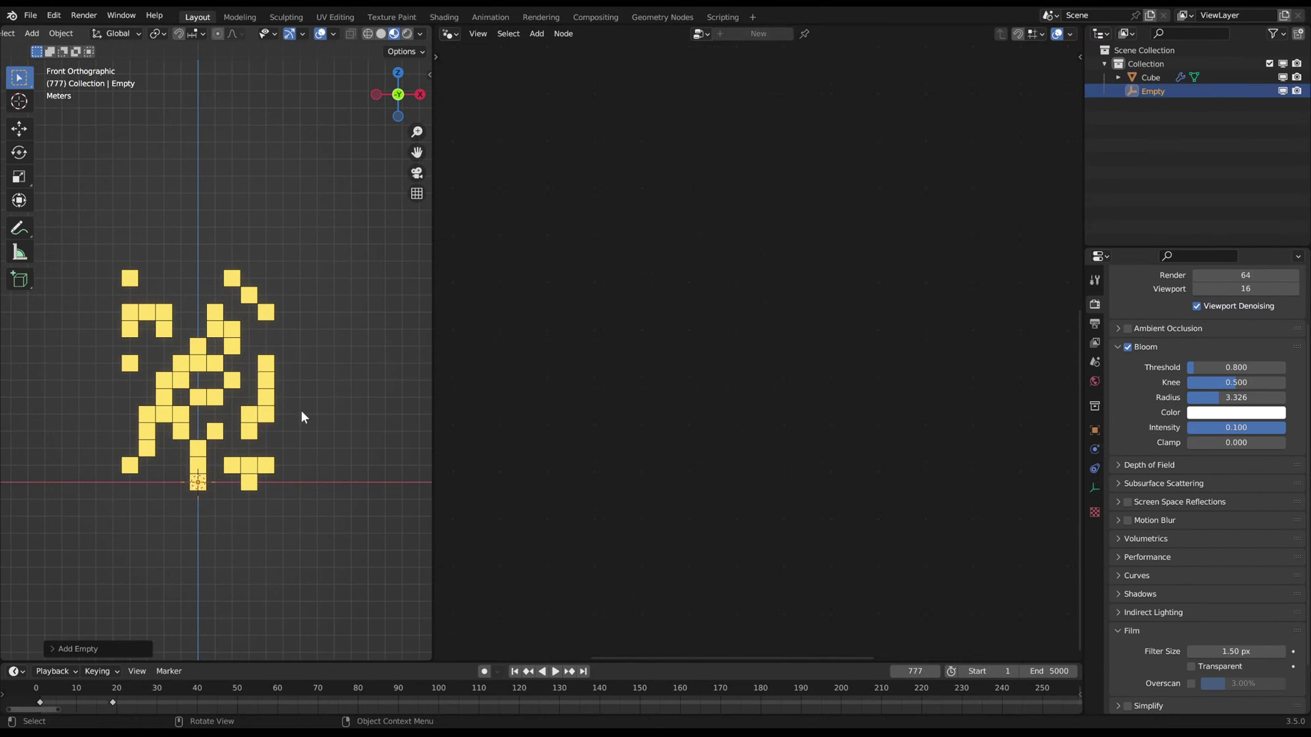
- Rename the Empty as Controller_Flame
double_click(1158, 94)
text(Cont)
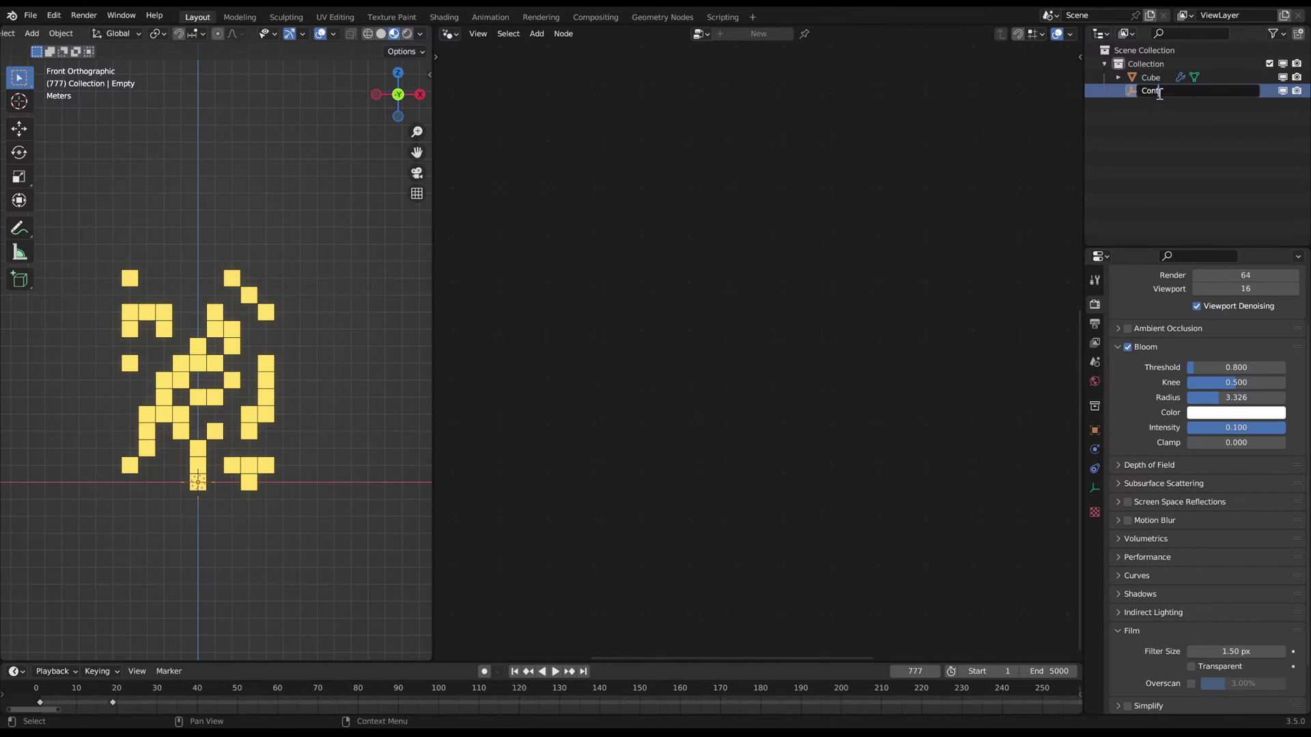
text(roller_Flame)
key(Return)
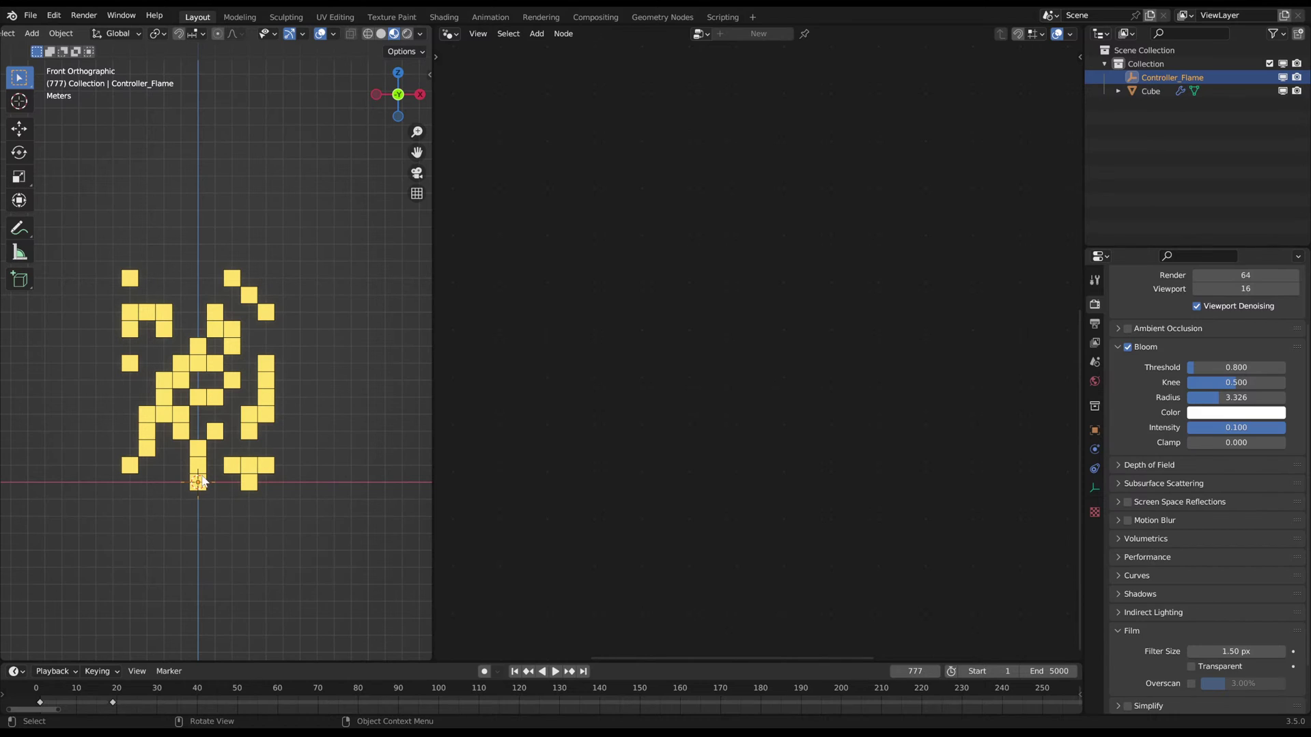
- Select the Cube and bring Controller_Flame into its node tree as an Object Info node below the Index node
click(250, 313)
click(246, 301)
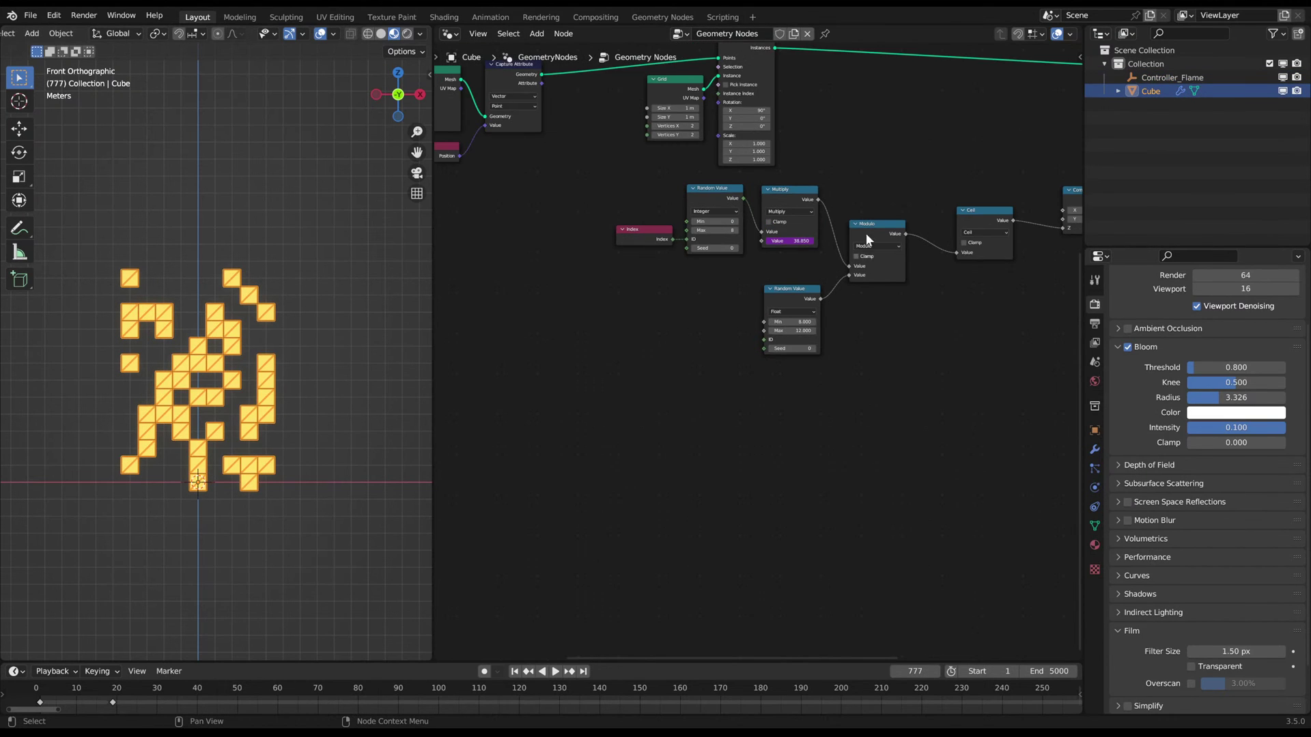
drag(1152, 79, 669, 440)
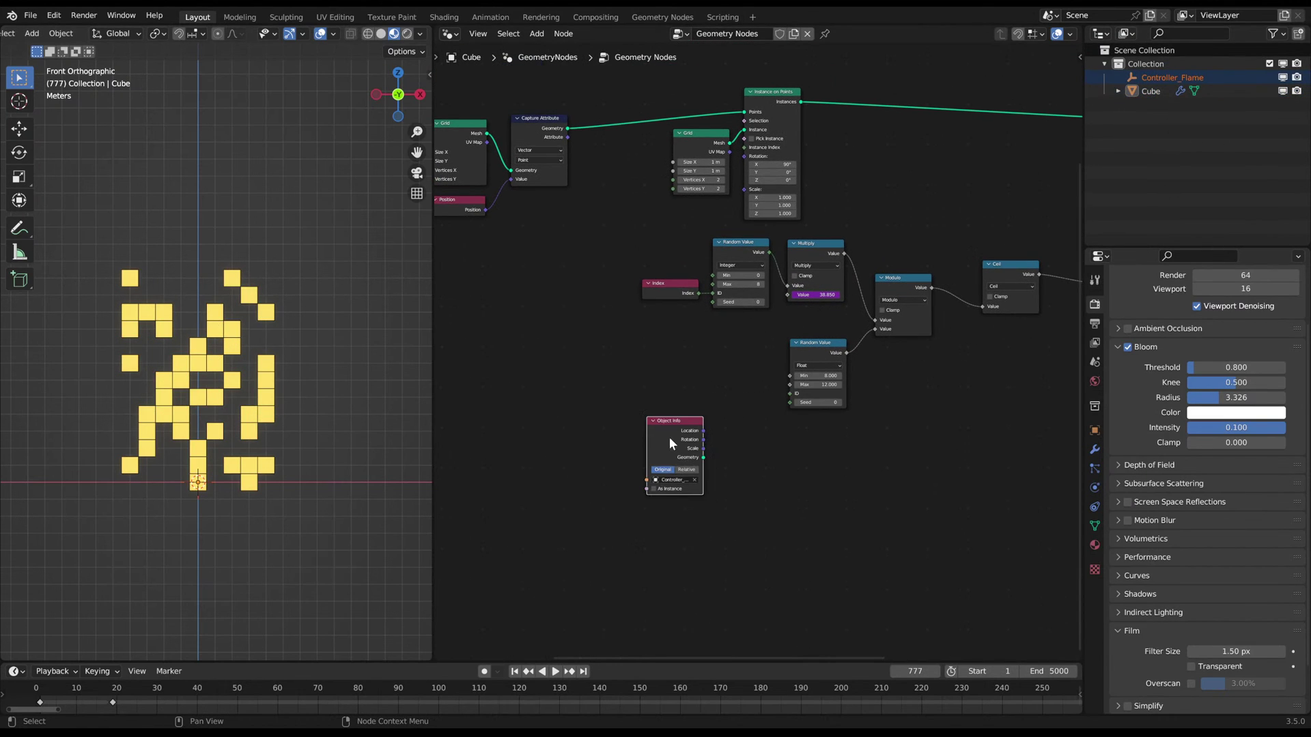
middle_drag(860, 533, 768, 492)
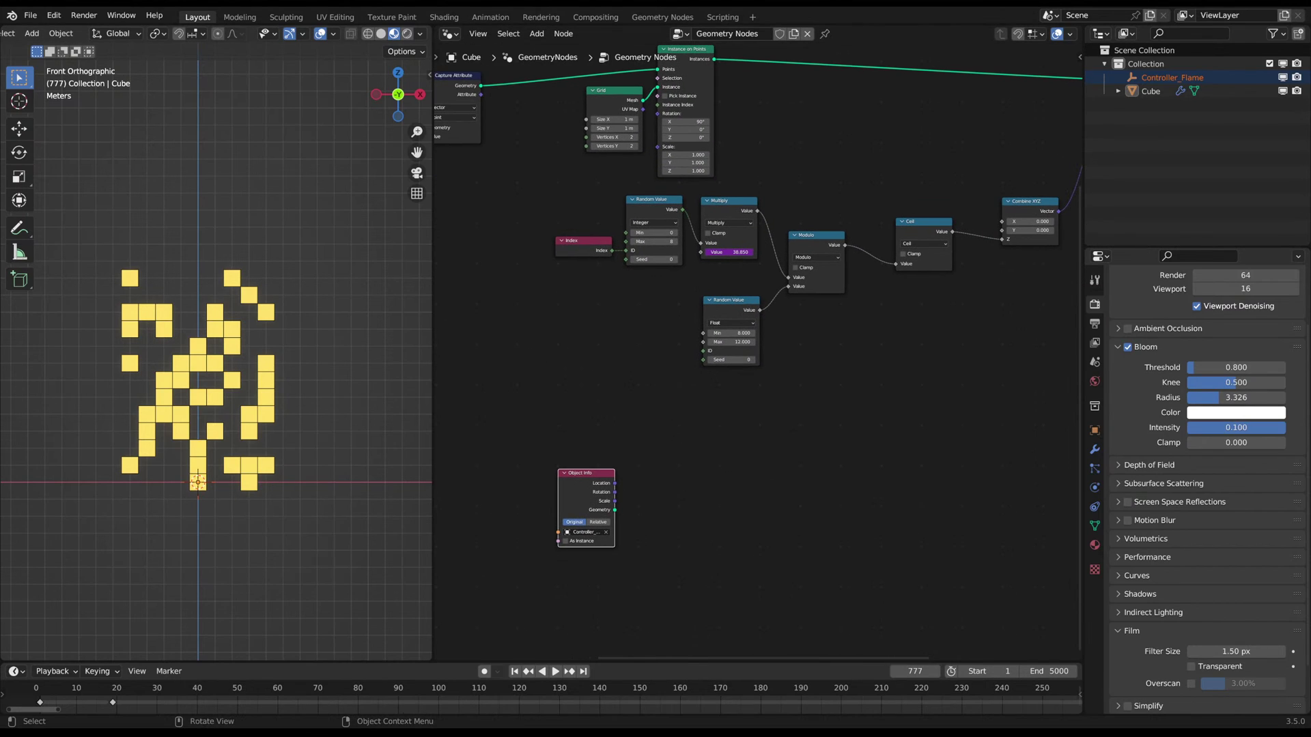
- Move the Ceil and Combine XYZ nodes away from Modulo to open a gap between Modulo and Ceil
middle_drag(849, 386, 784, 361)
drag(751, 191, 805, 258)
key(g)
click(828, 248)
drag(829, 181, 932, 265)
key(g)
click(962, 277)
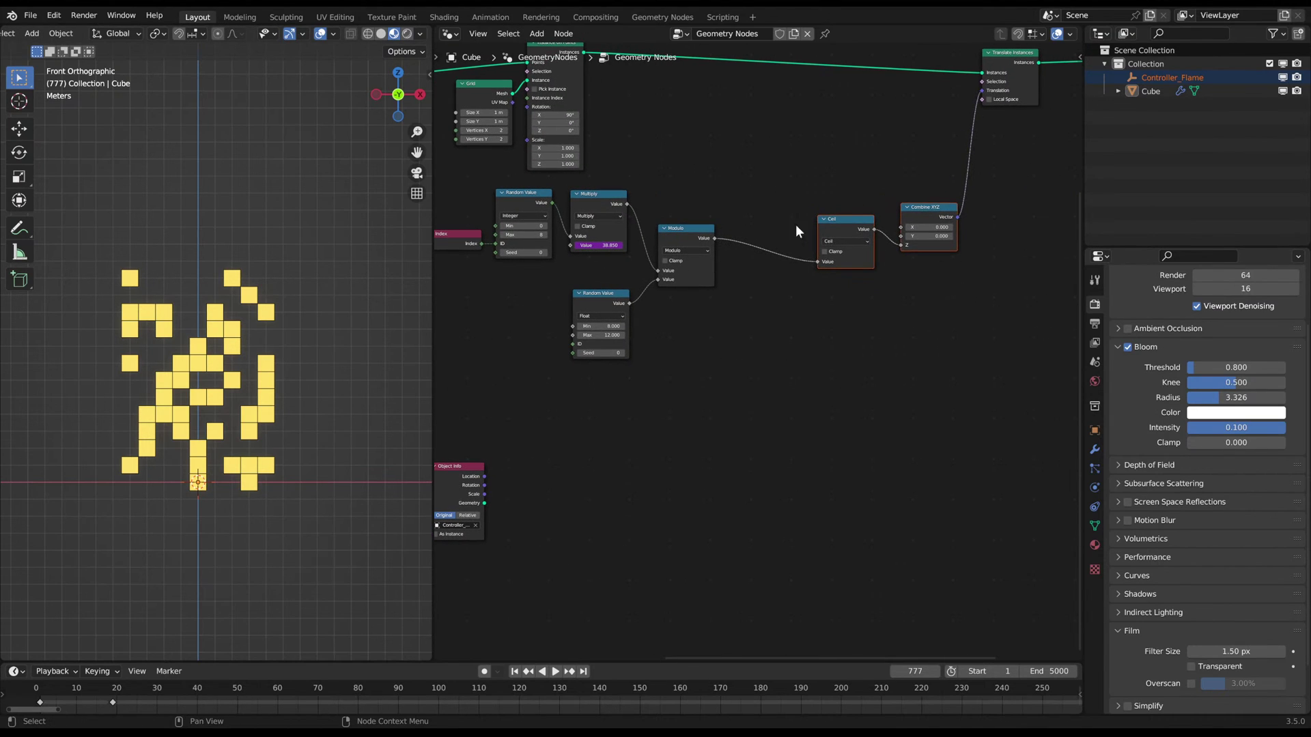
- Insert a Math node between Modulo and Ceil and set its operation to Multiply
middle_drag(737, 414, 729, 366)
key(shift+a)
click(728, 332)
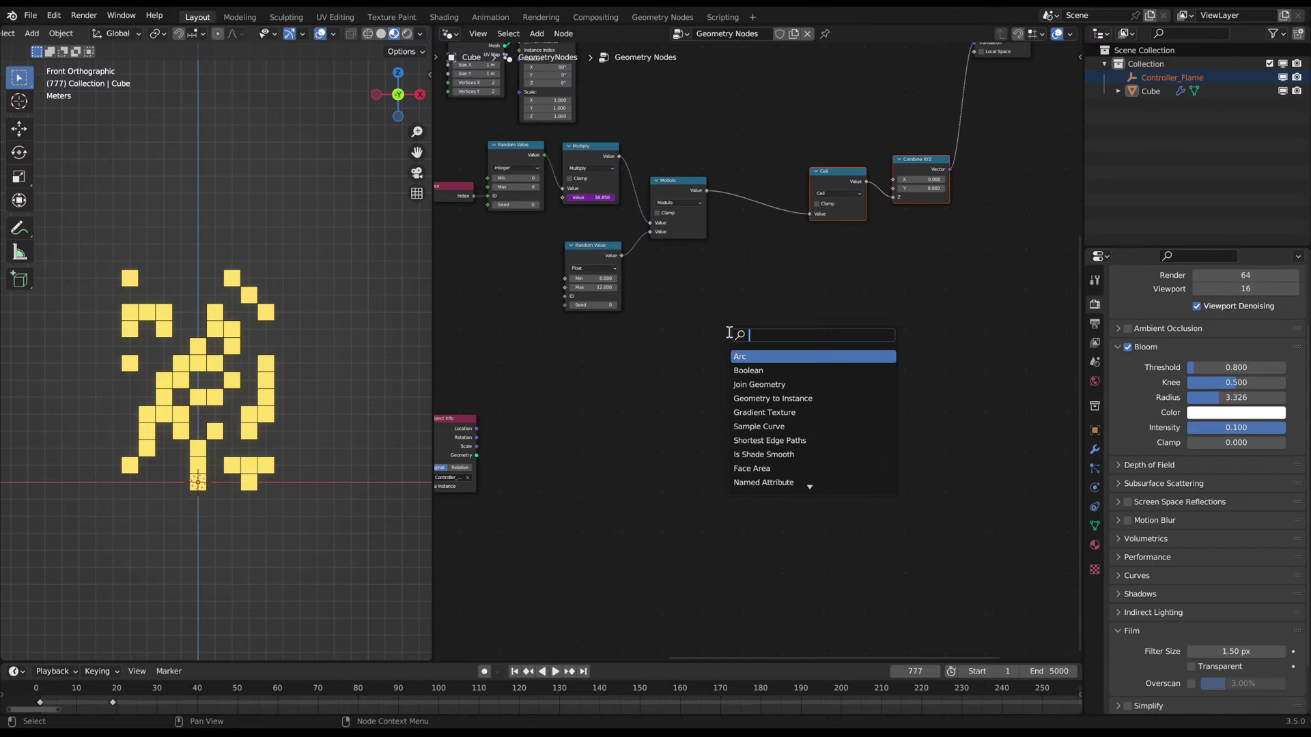
text(math)
key(Return)
click(740, 187)
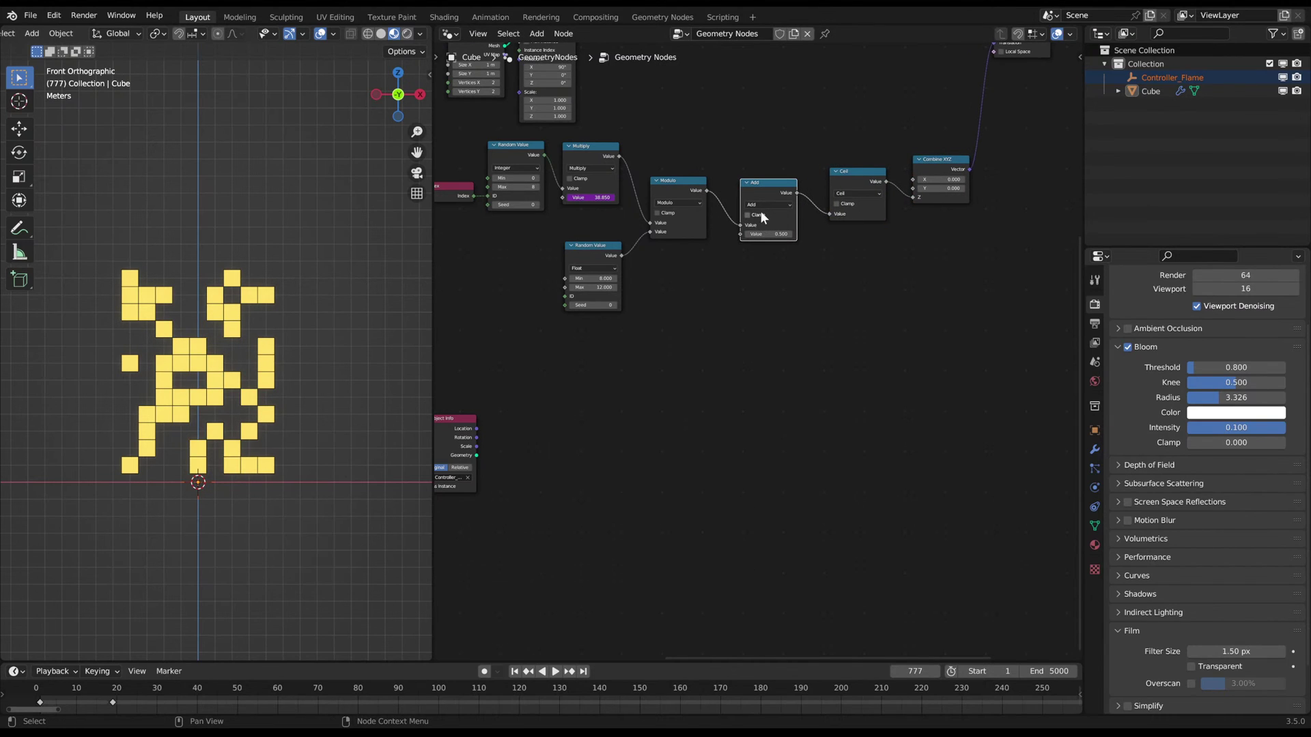
click(761, 204)
click(756, 245)
scroll(797, 374, up, 3)
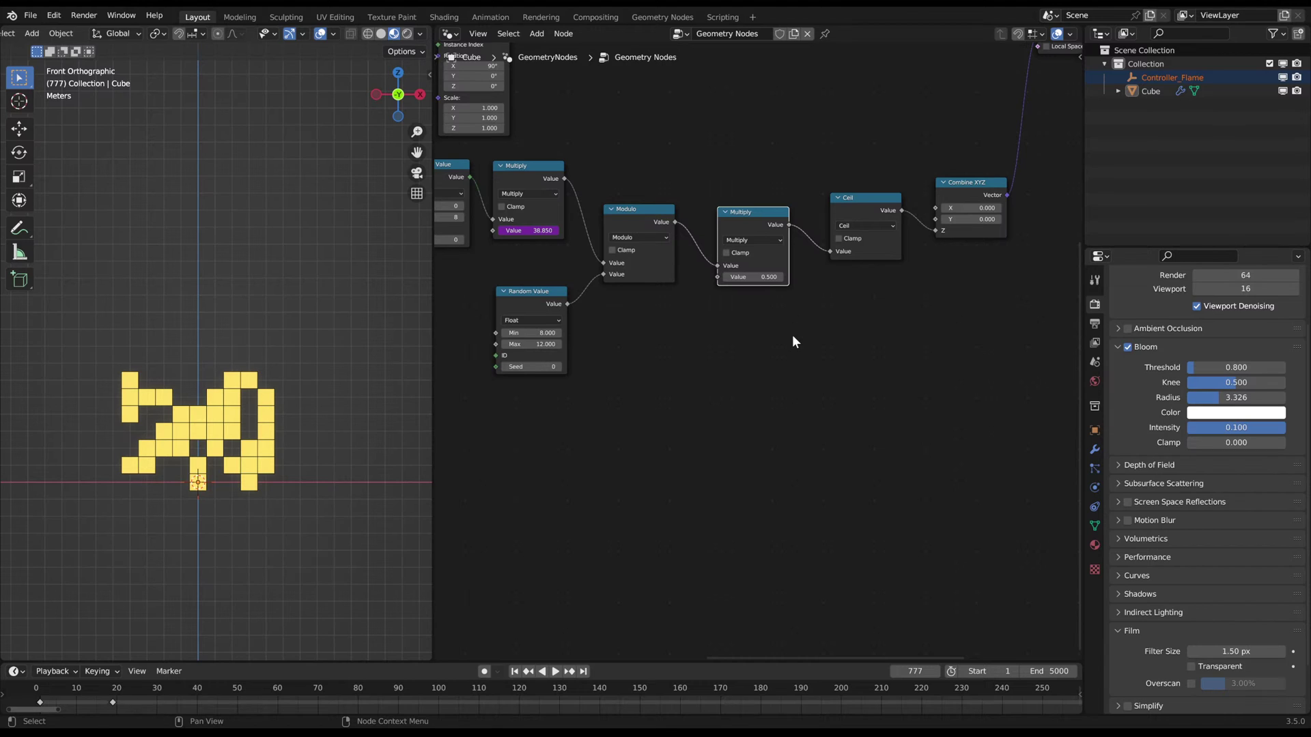
- Tidy the node chain by shifting the first Multiply, float Random Value and Modulo nodes and lowering the Multiply before Ceil
middle_drag(556, 310, 629, 301)
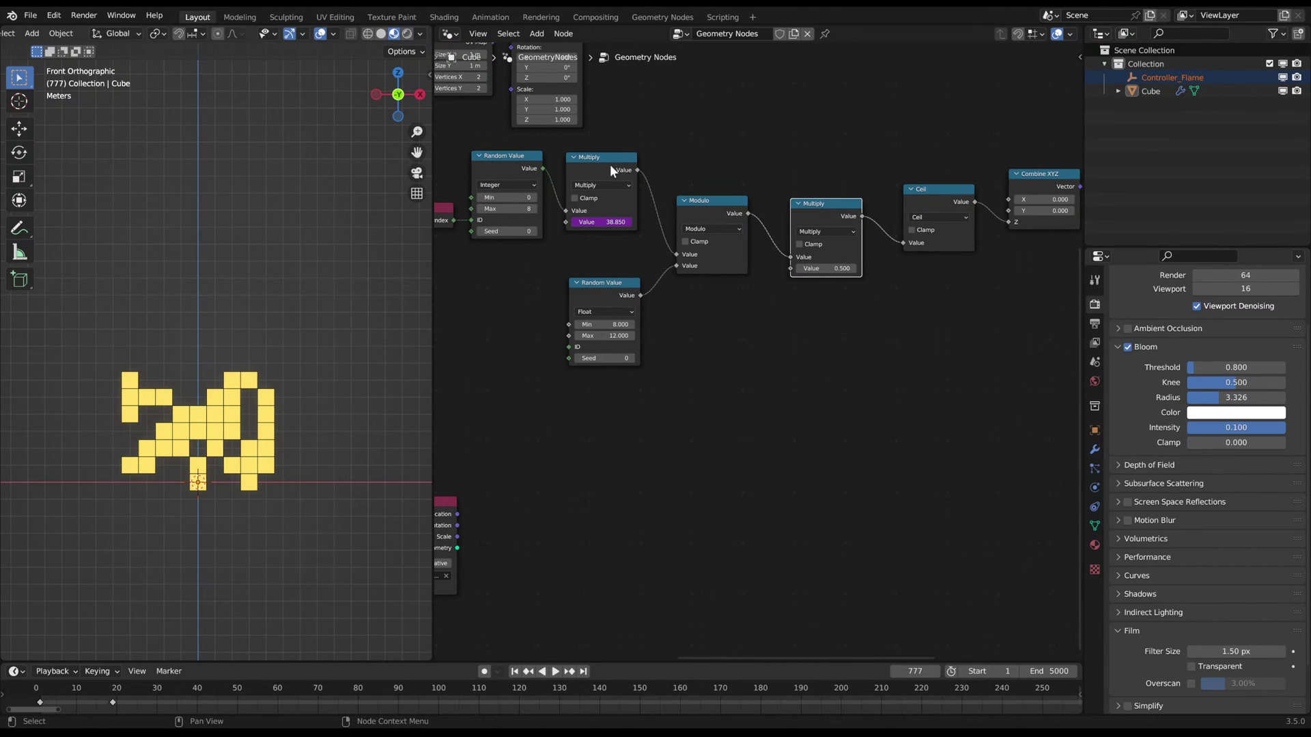
drag(603, 161, 595, 157)
drag(626, 294, 610, 276)
key(g)
click(684, 329)
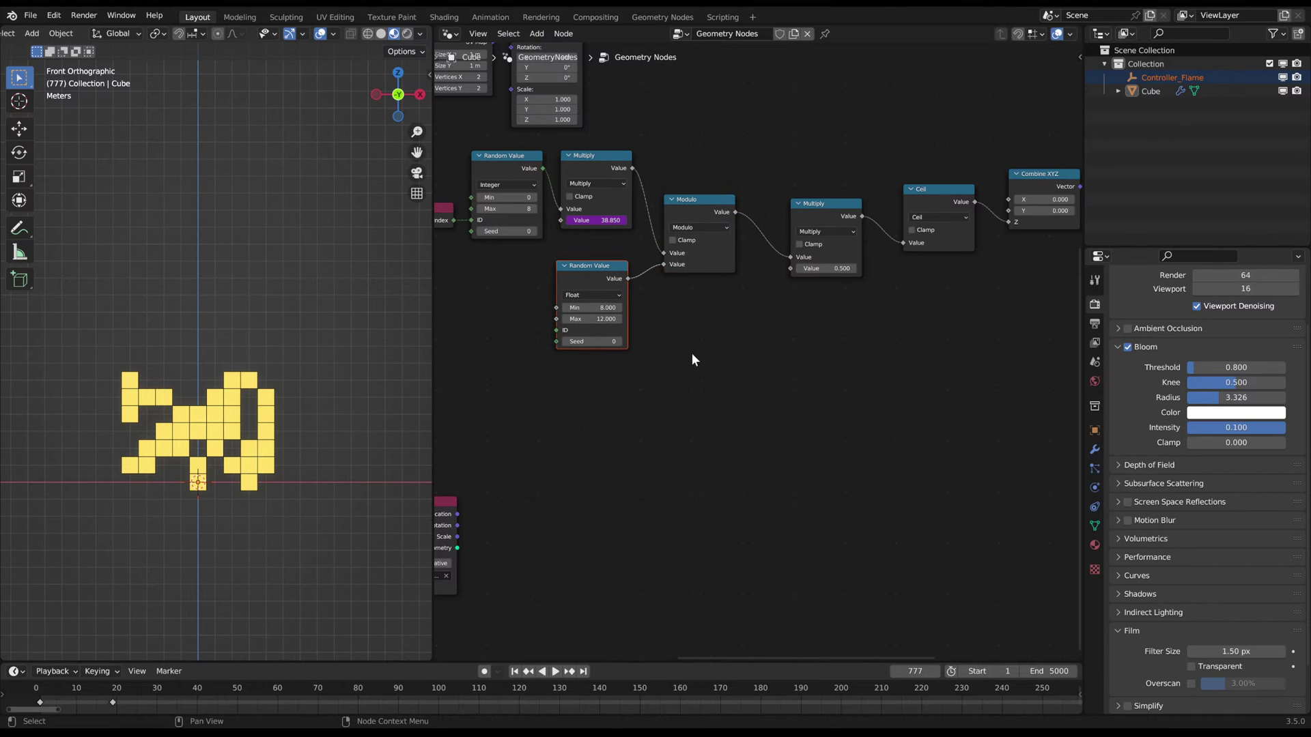
drag(826, 203, 825, 243)
click(798, 351)
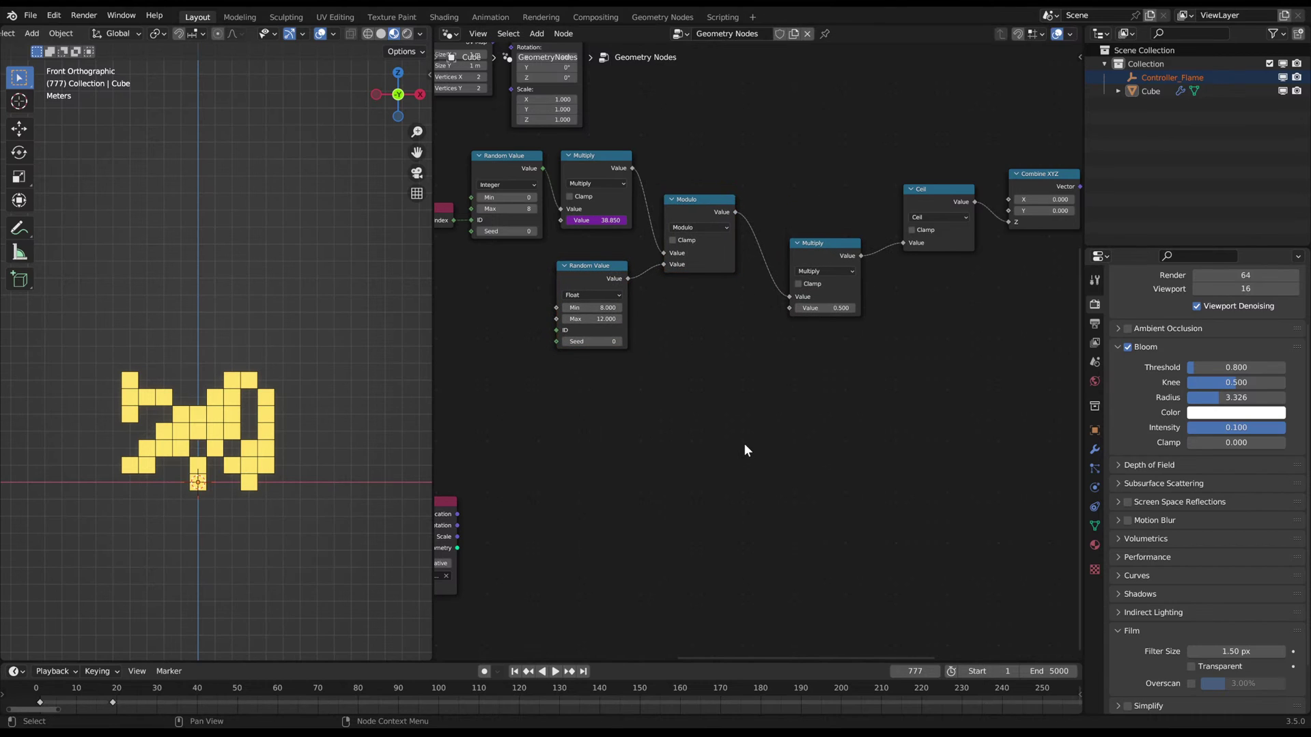
- Place the Object Info node beneath the float Random Value node, leaving free space beside it
middle_drag(679, 482, 747, 425)
click(493, 445)
key(g)
click(614, 387)
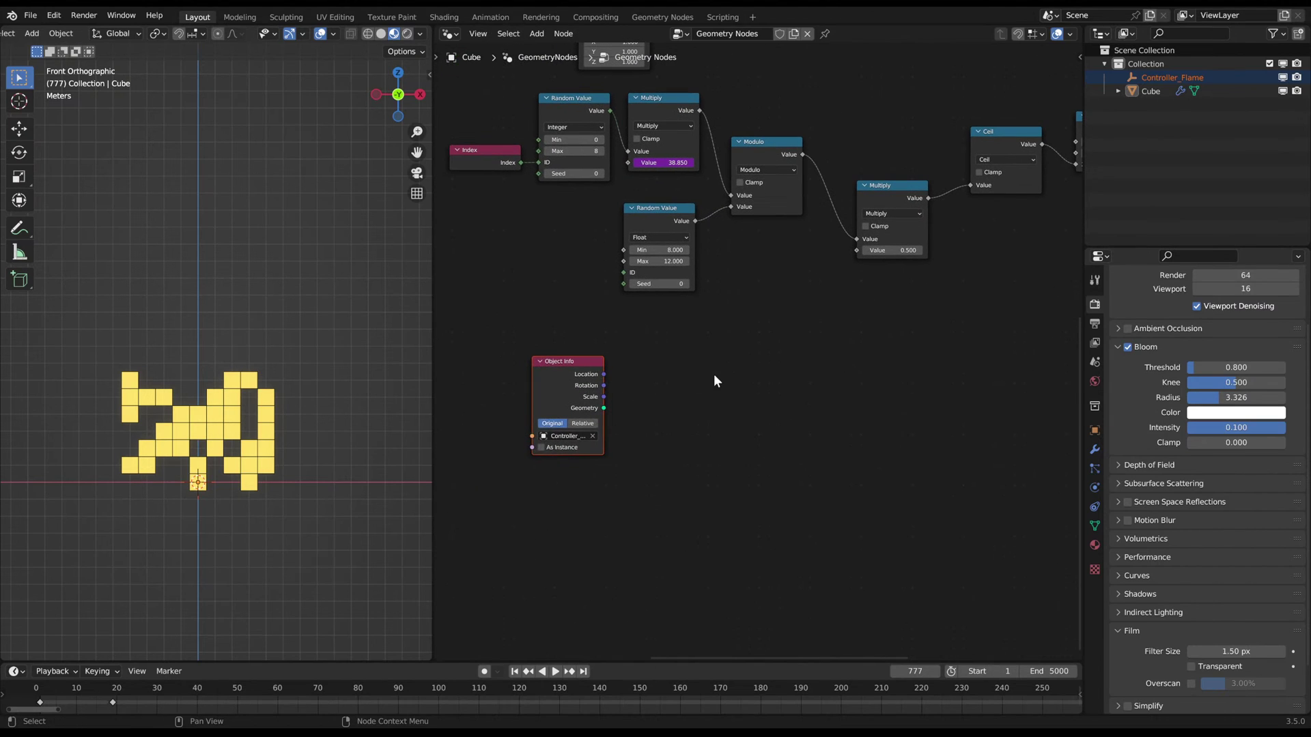
middle_drag(668, 388, 706, 377)
drag(604, 360, 599, 407)
- Add a Vector Math node between the float Random Value and Object Info nodes and set its operation to Distance
middle_drag(698, 378, 695, 389)
key(shift+a)
click(695, 364)
text(v)
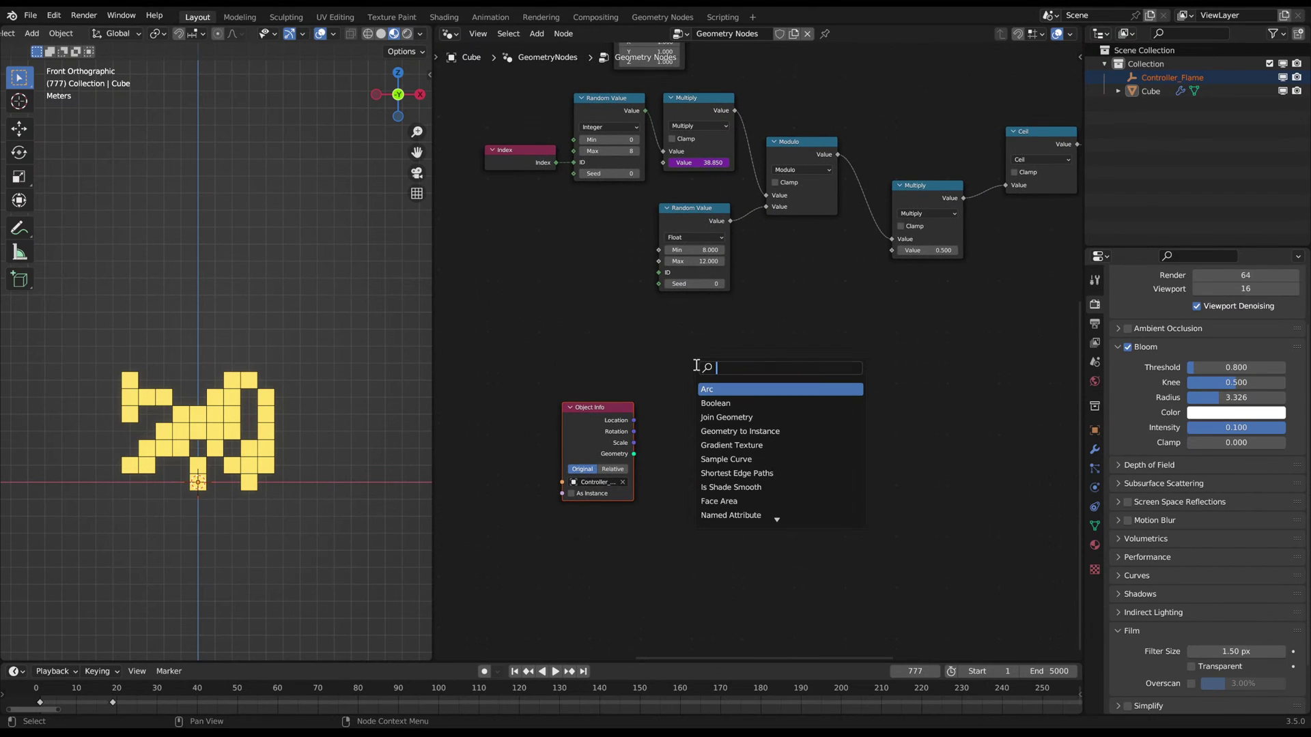
text(ector add)
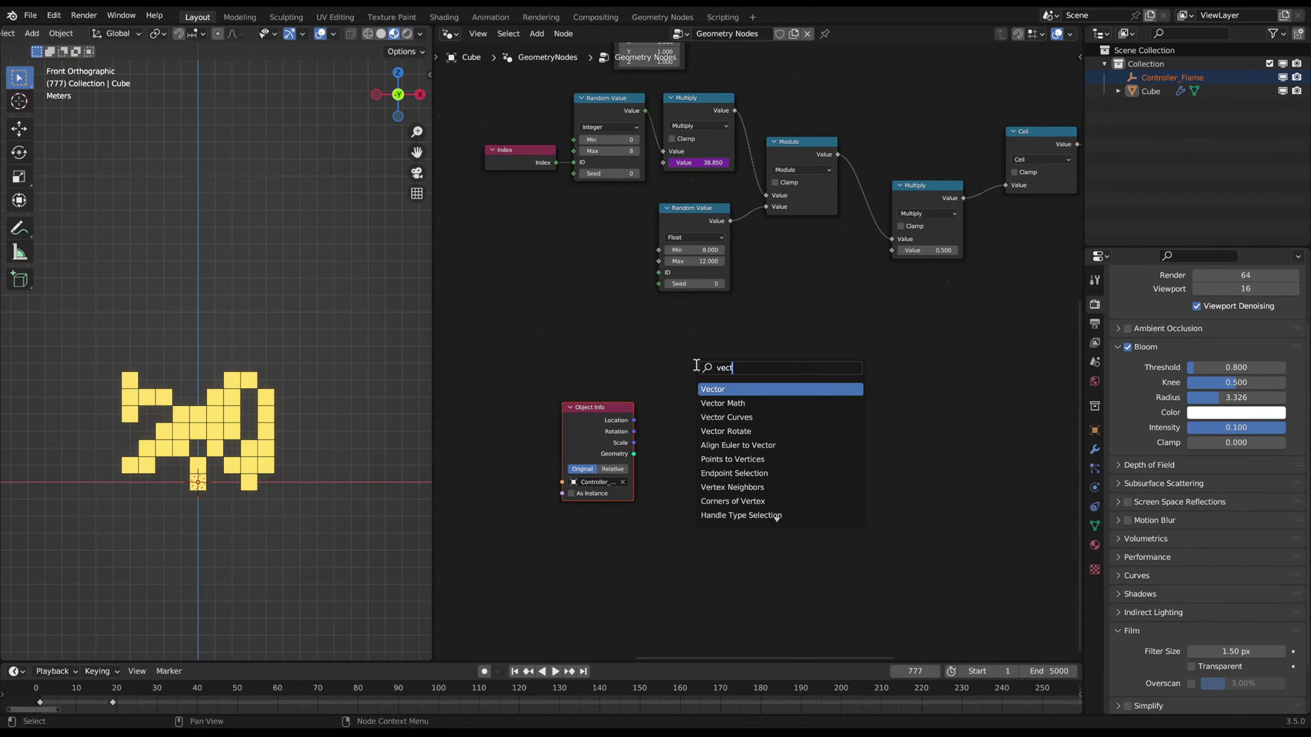
key(Return)
click(662, 326)
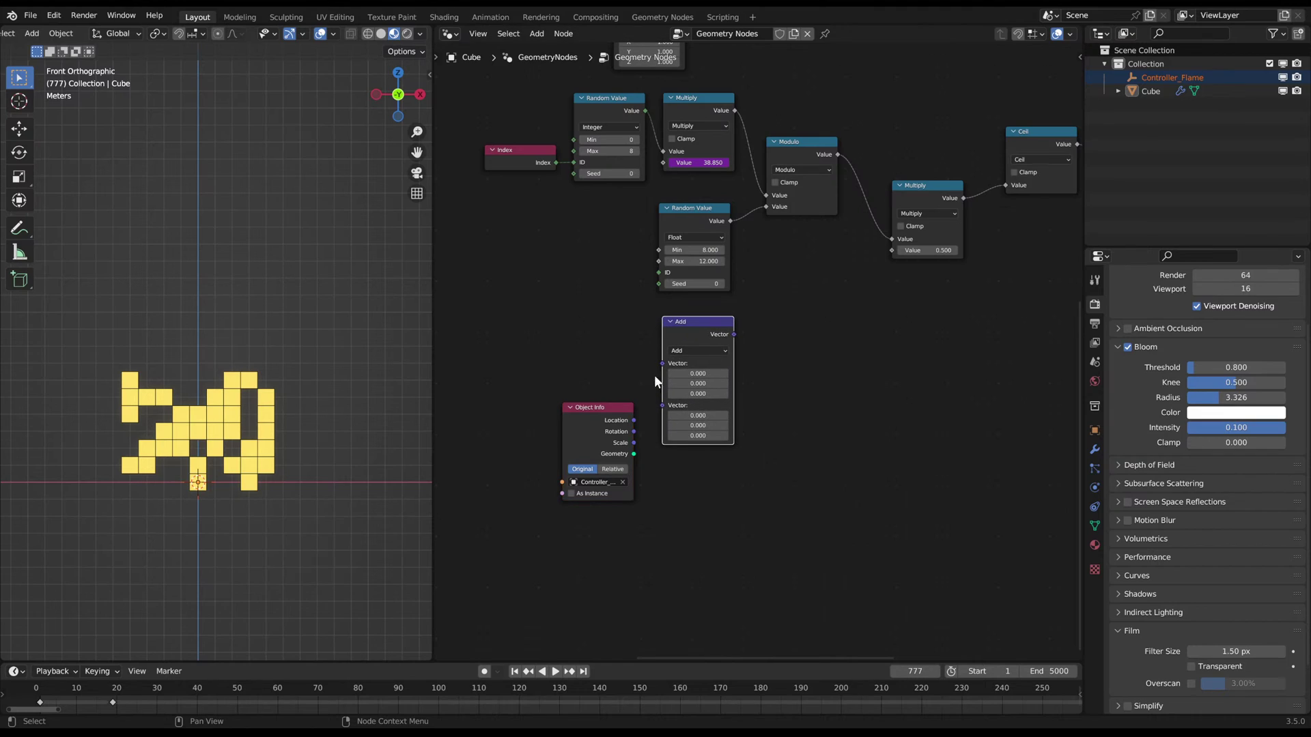
click(689, 349)
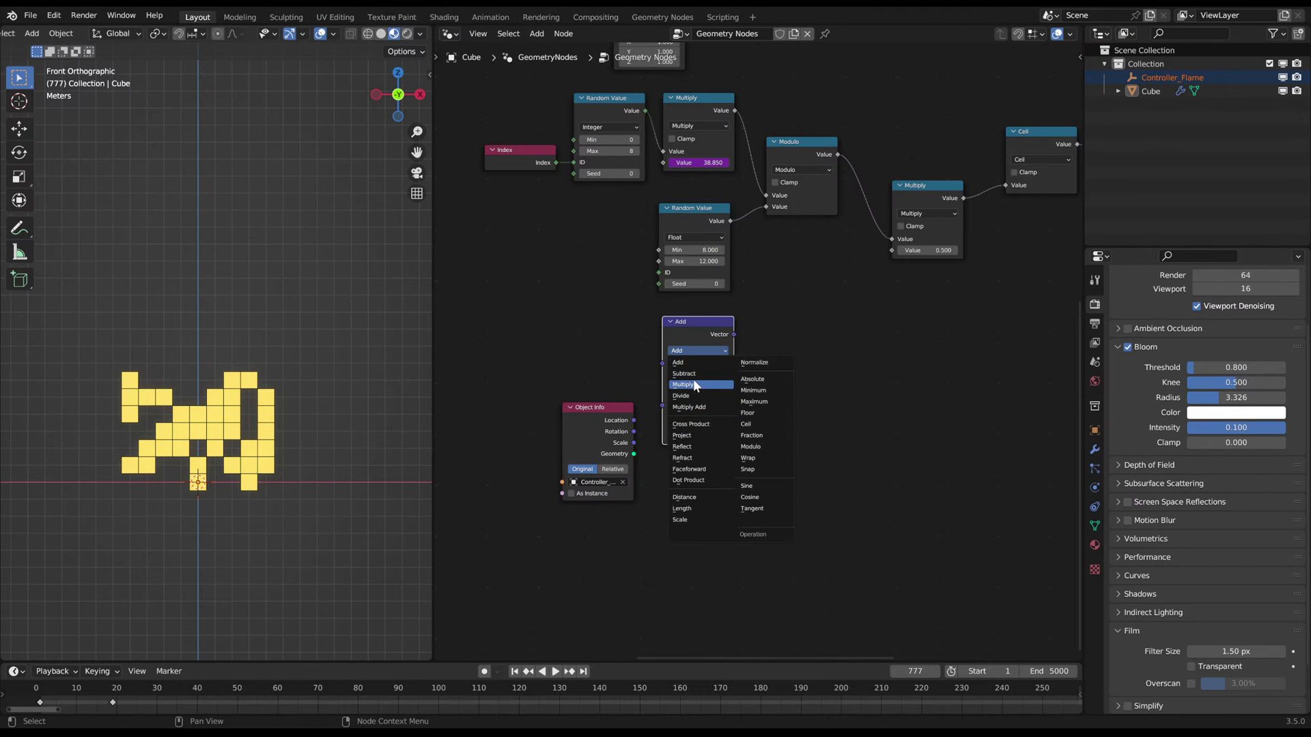
click(694, 498)
- Lower the Object Info node and connect Capture Attribute's Attribute output to the first Vector input of Distance
drag(584, 419, 581, 484)
click(580, 484)
scroll(600, 366, down, 3)
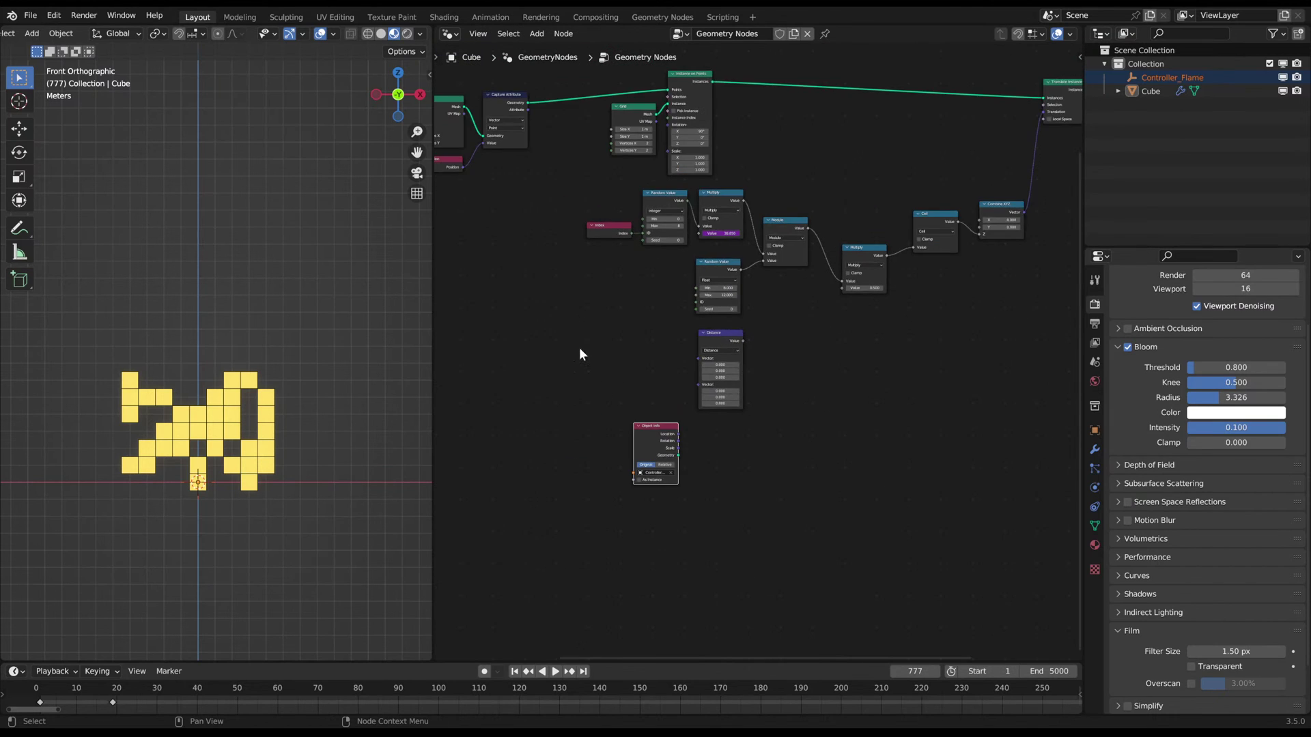
scroll(632, 293, up, 2)
drag(588, 98, 804, 413)
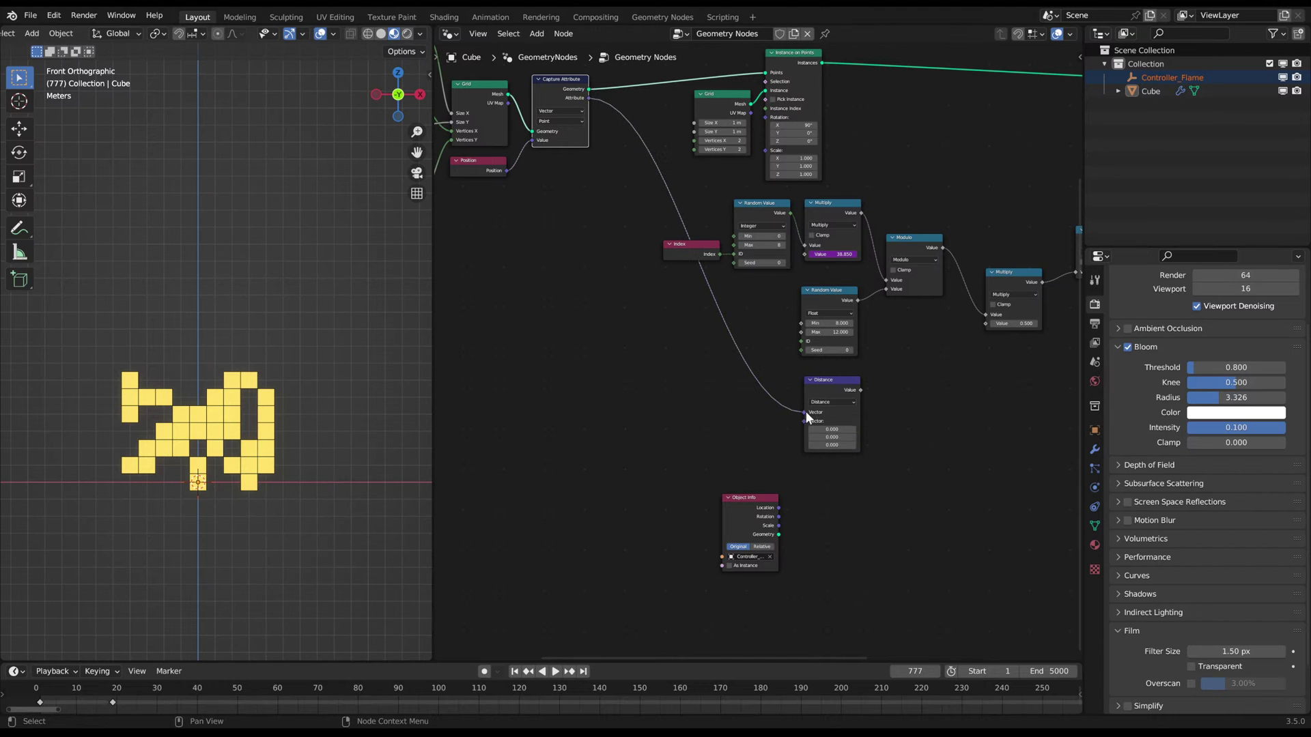
middle_drag(806, 412, 636, 347)
- Connect Object Info's Location output to the second Vector input of Distance and position Object Info just below it
scroll(614, 375, up, 2)
drag(567, 409, 627, 508)
key(g)
click(606, 508)
drag(576, 461, 645, 346)
drag(538, 456, 543, 419)
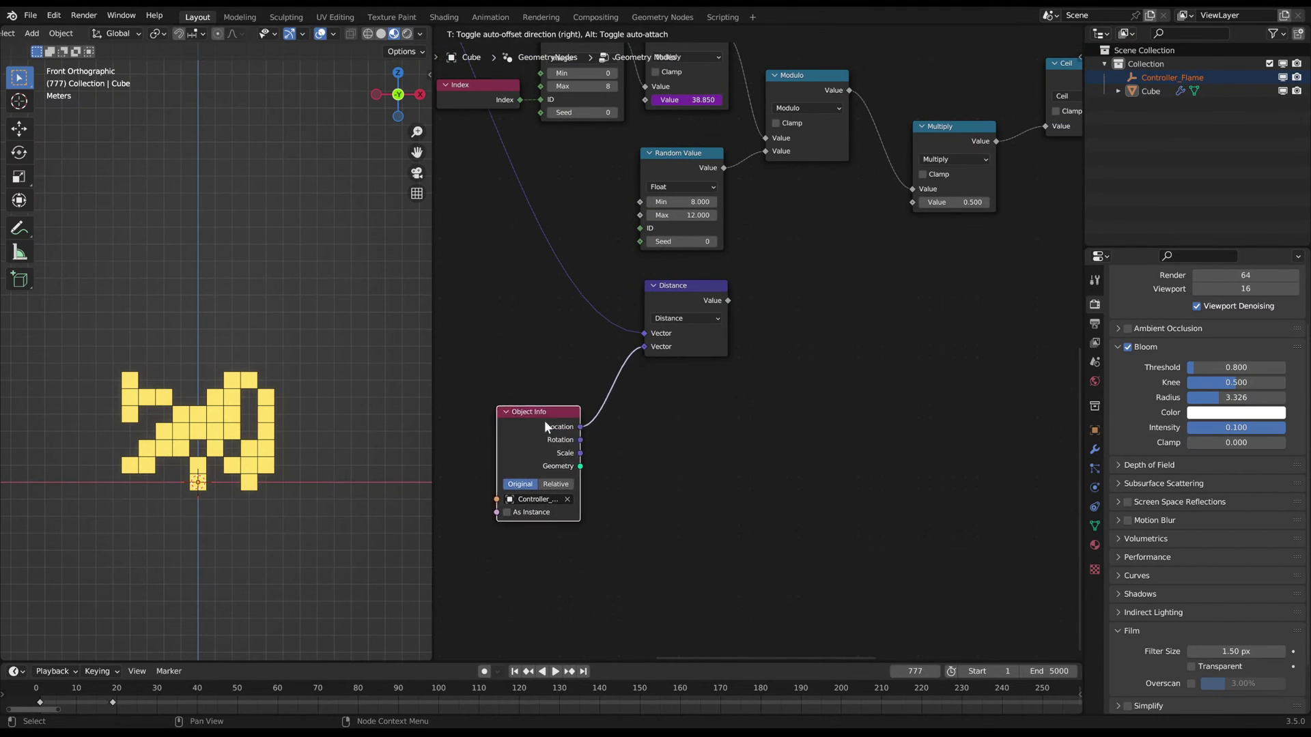
- Add a Map Range node beside the Distance node in the Cube's node tree
click(193, 492)
click(240, 382)
middle_drag(834, 383, 706, 362)
key(shift+a)
text(map ra)
key(Return)
click(651, 279)
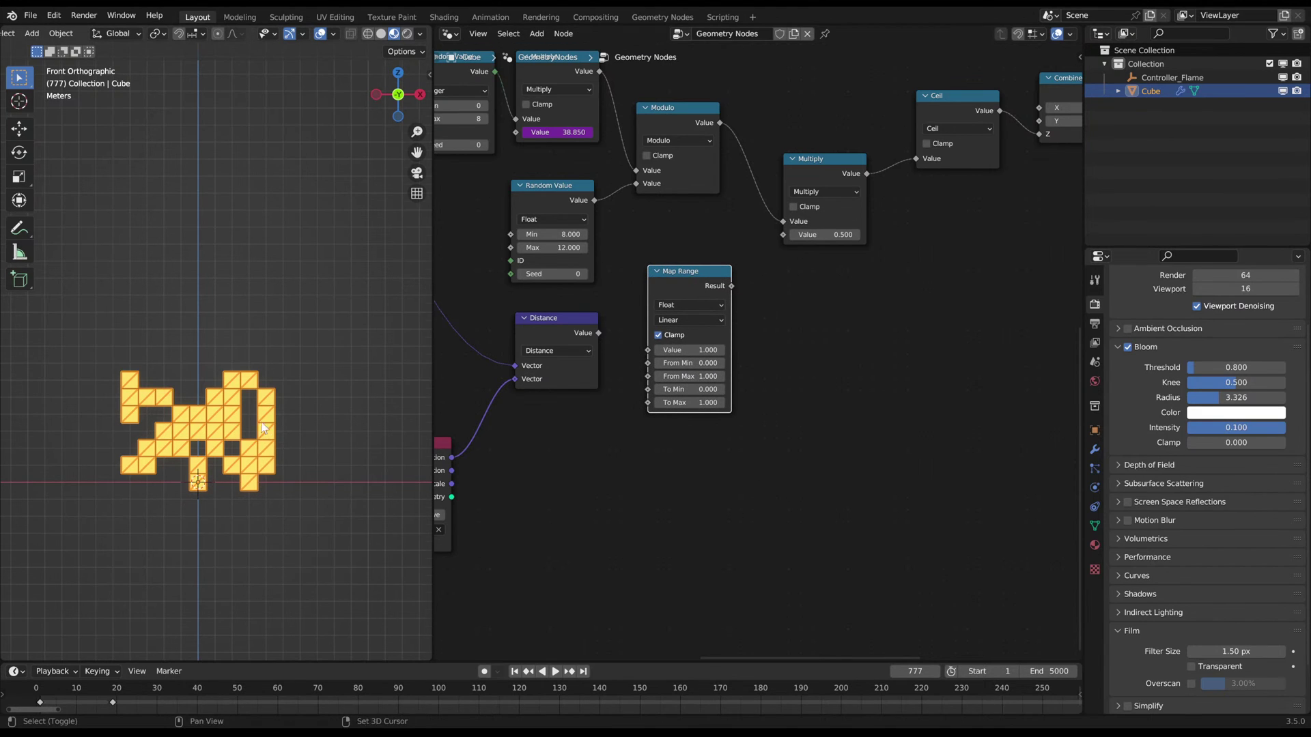
scroll(259, 478, up, 5)
click(249, 496)
mouse_move(102, 365)
mouse_down()
mouse_move(113, 369)
mouse_move(87, 411)
mouse_up()
drag(96, 403, 279, 414)
key(ctrl+z)
key(ctrl+z)
key(ctrl+z)
key(ctrl+z)
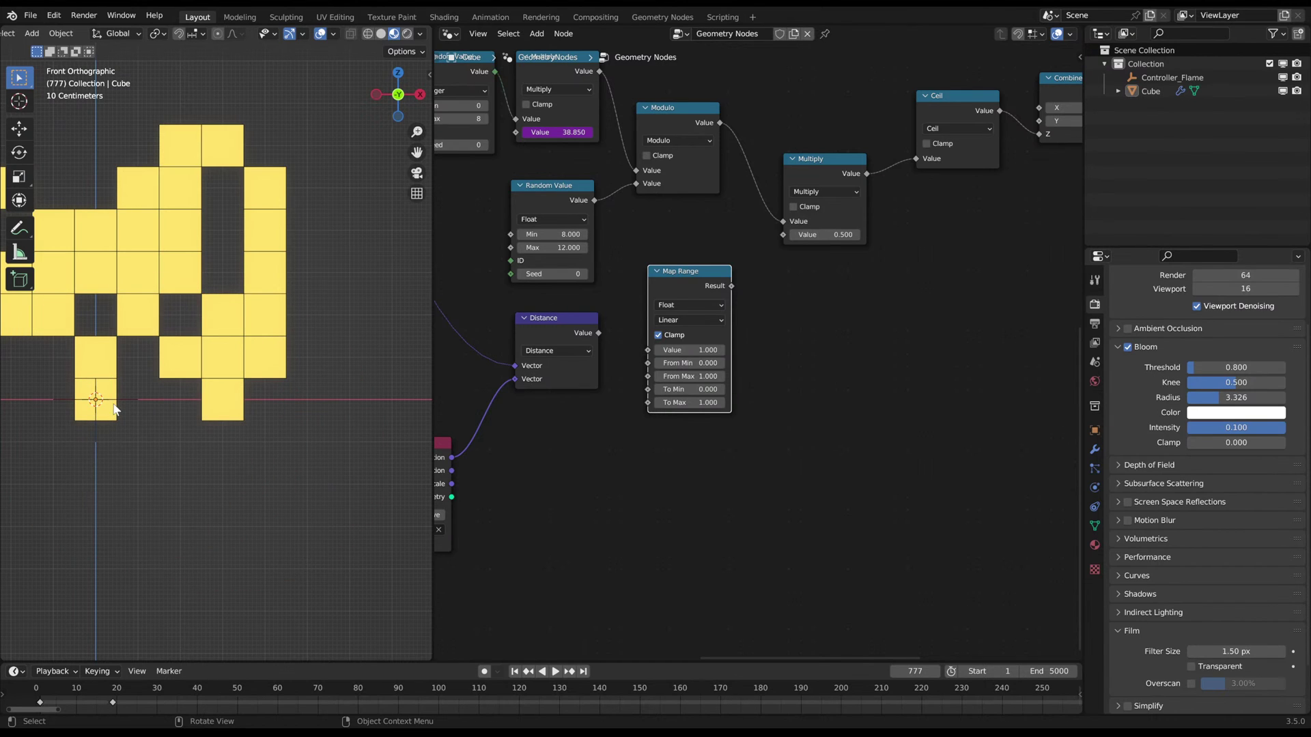
- Connect the Distance node's Value output to the Value input of Map Range
scroll(94, 410, down, 5)
scroll(658, 377, up, 1)
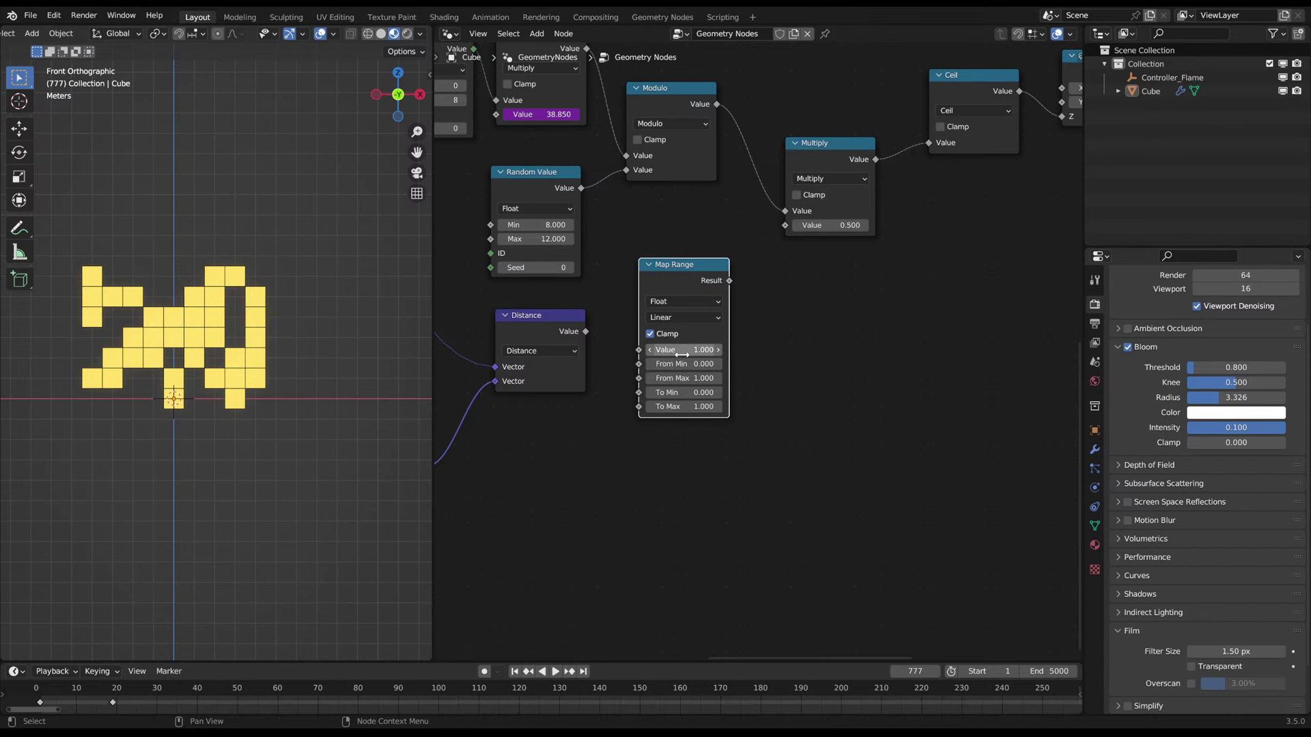
middle_drag(732, 367, 794, 366)
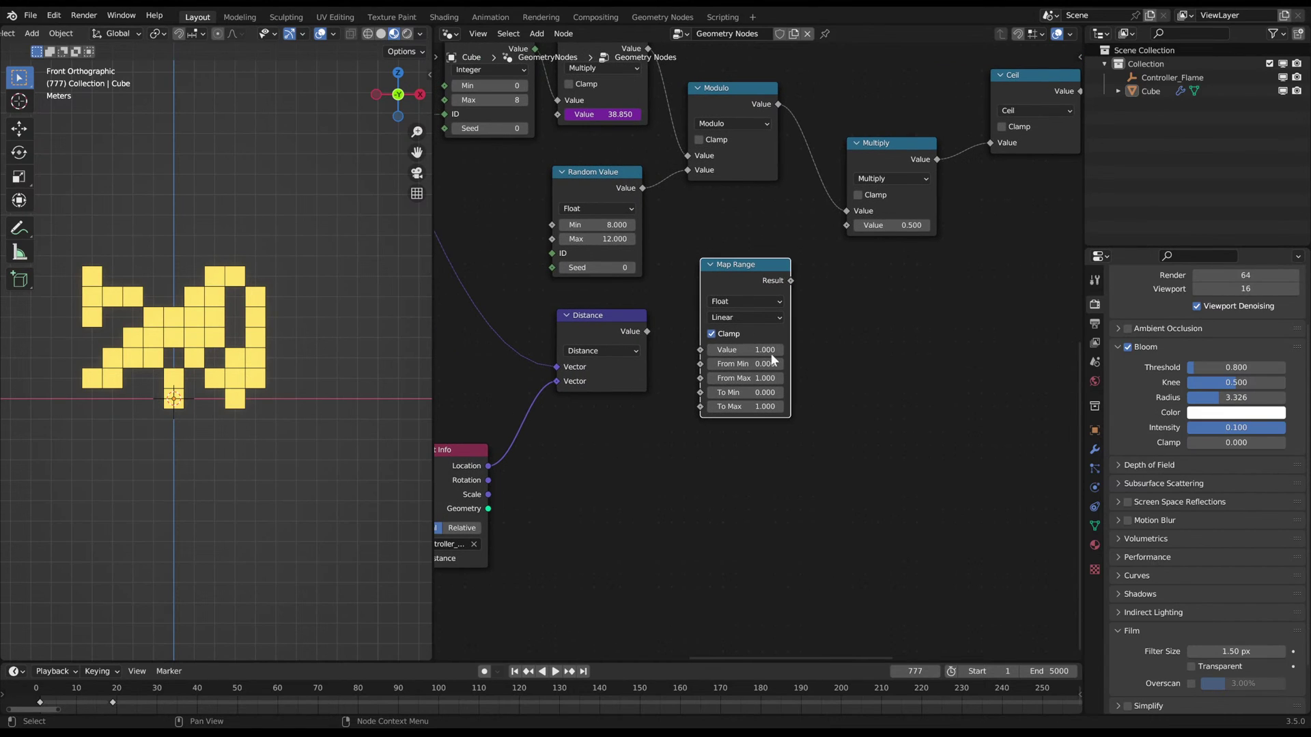
drag(646, 332, 701, 350)
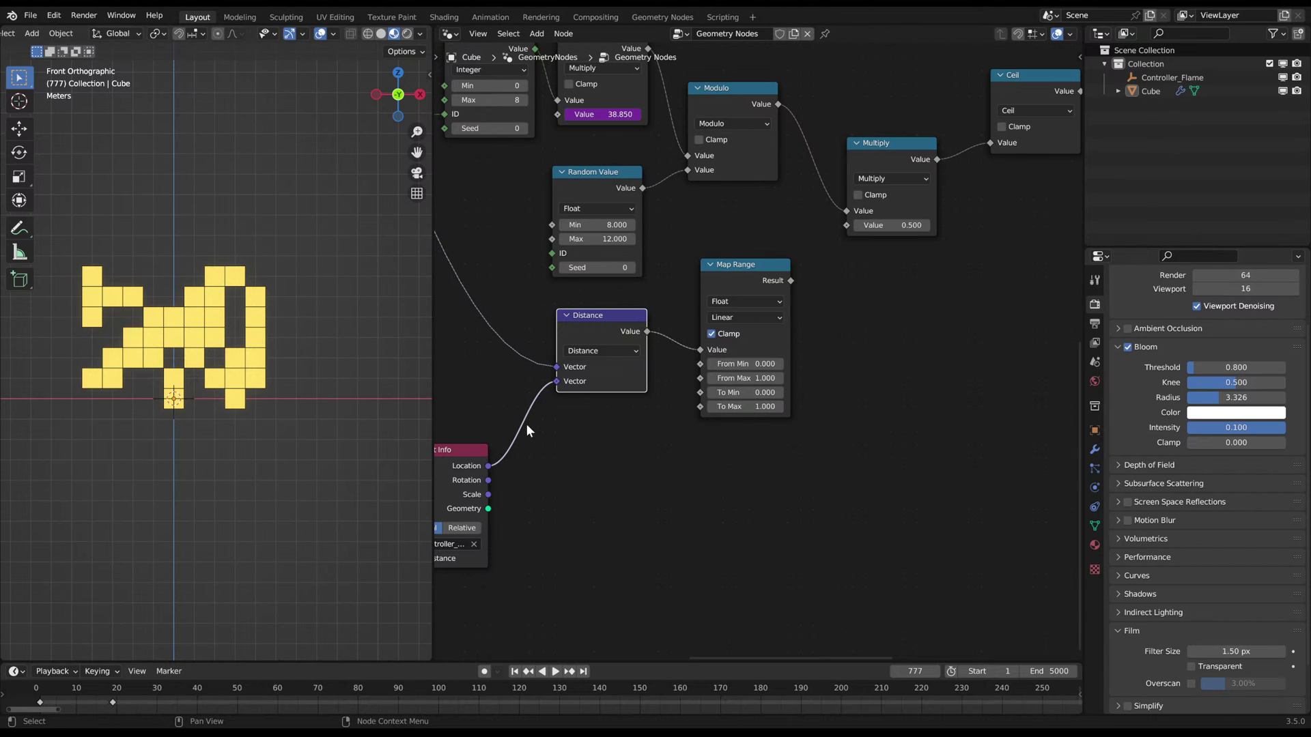
middle_drag(525, 426, 557, 422)
drag(638, 324, 639, 328)
key(Home)
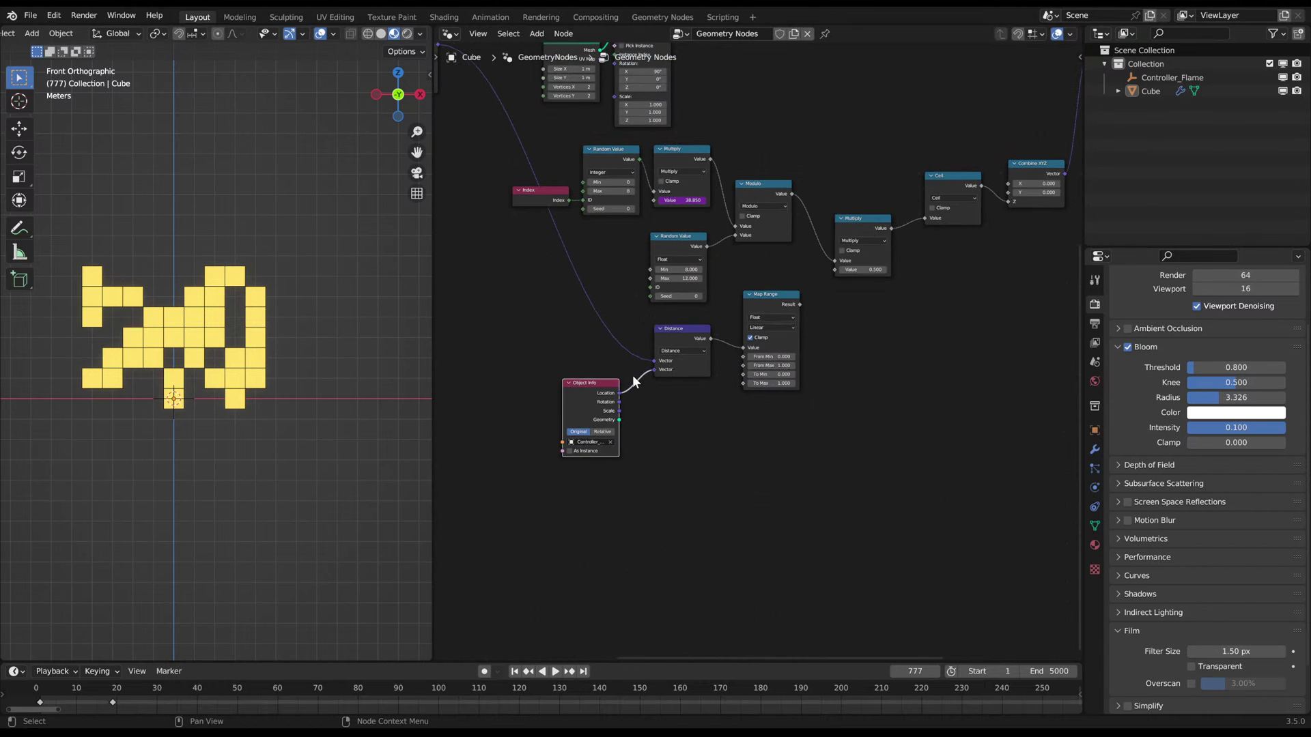
middle_drag(598, 323, 640, 334)
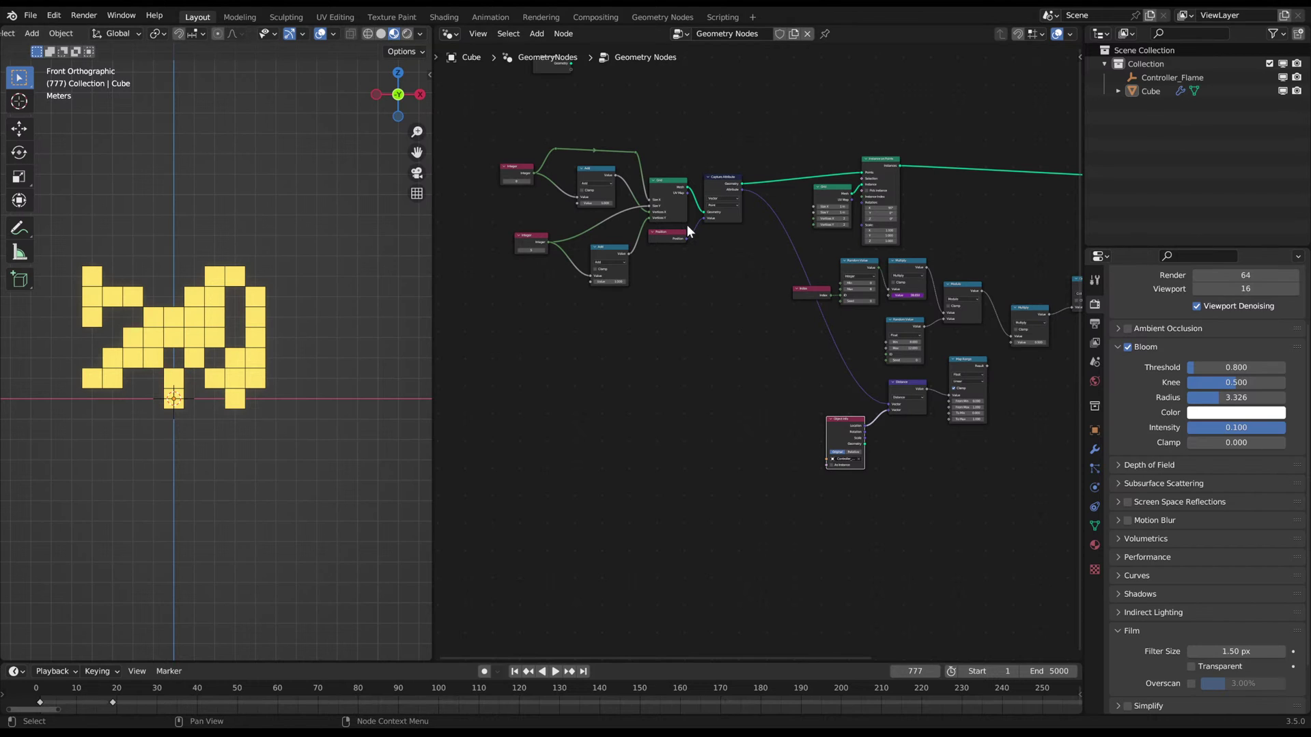
- Widen the base grid by raising the upper Integer node that feeds its X size to 29
scroll(724, 323, up, 3)
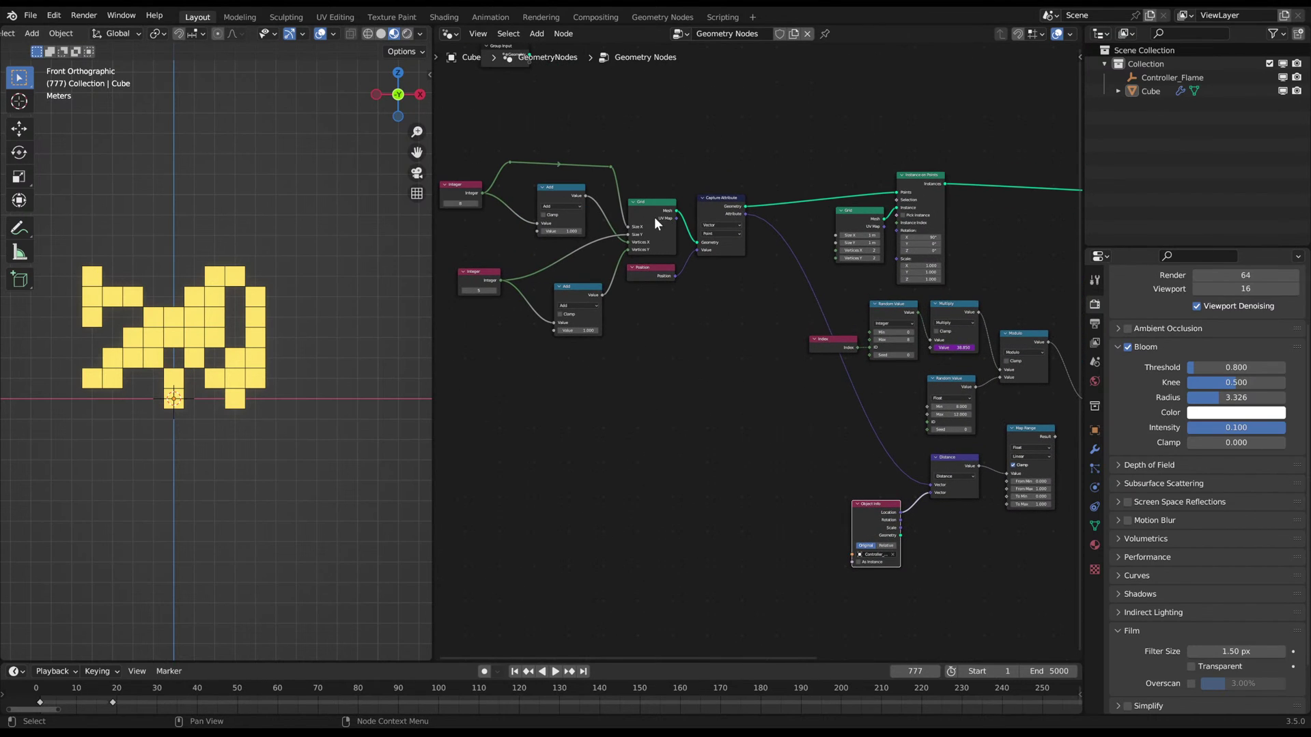
middle_drag(547, 258, 599, 264)
scroll(599, 263, up, 2)
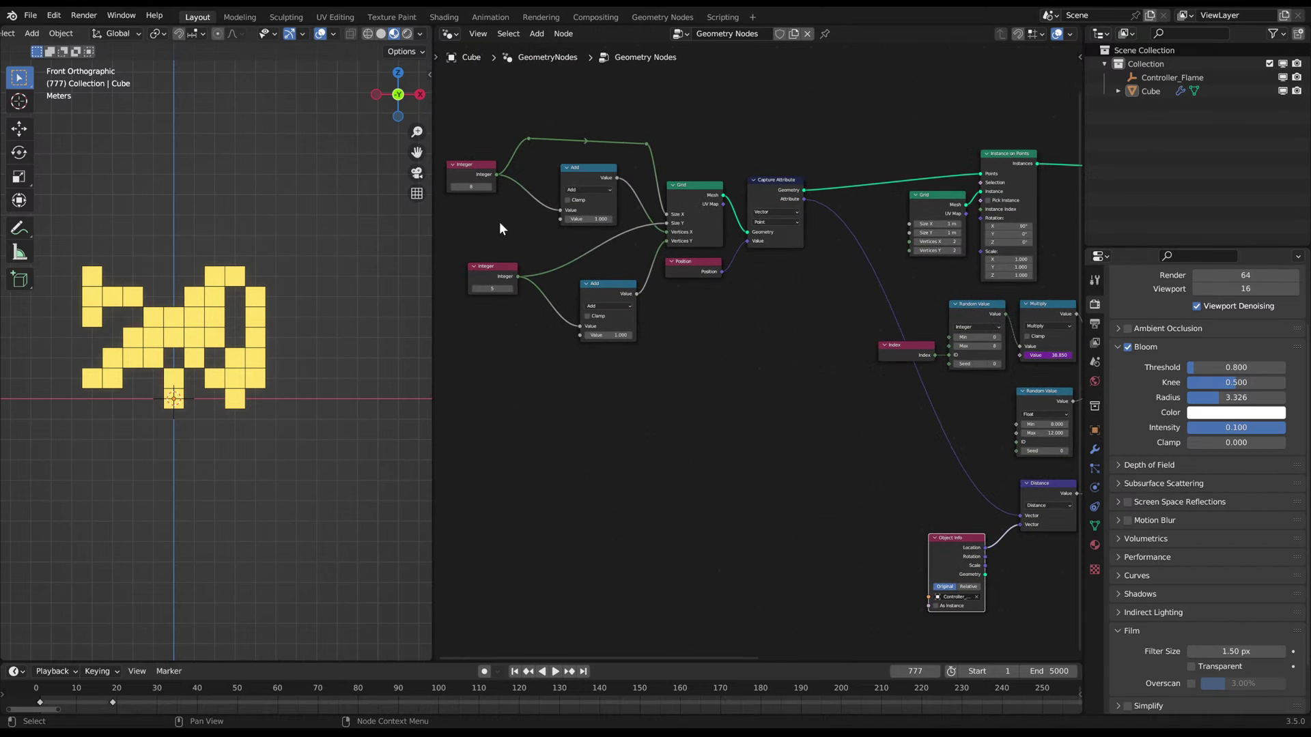
middle_drag(502, 213, 538, 214)
shift+drag(518, 190, 563, 190)
scroll(189, 369, down, 4)
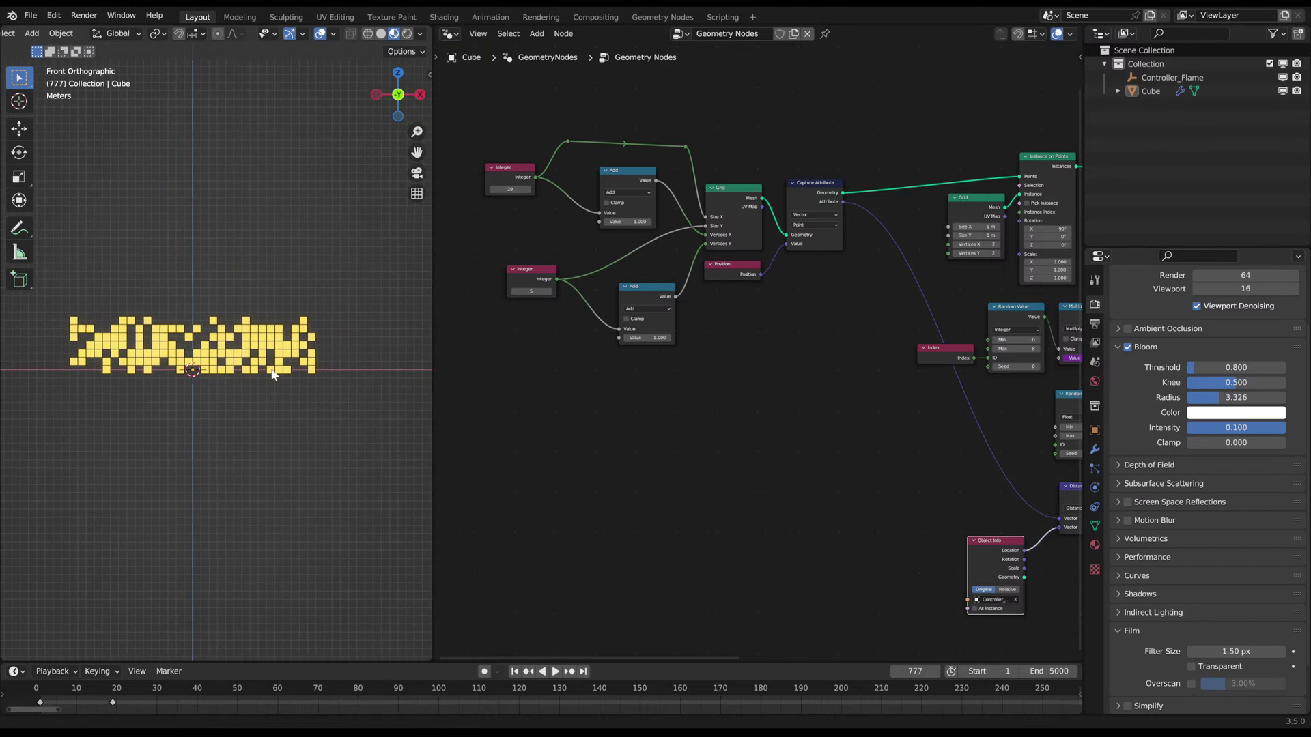
mouse_move(185, 333)
mouse_down()
mouse_move(205, 404)
mouse_move(220, 341)
mouse_move(153, 390)
mouse_move(220, 350)
mouse_up()
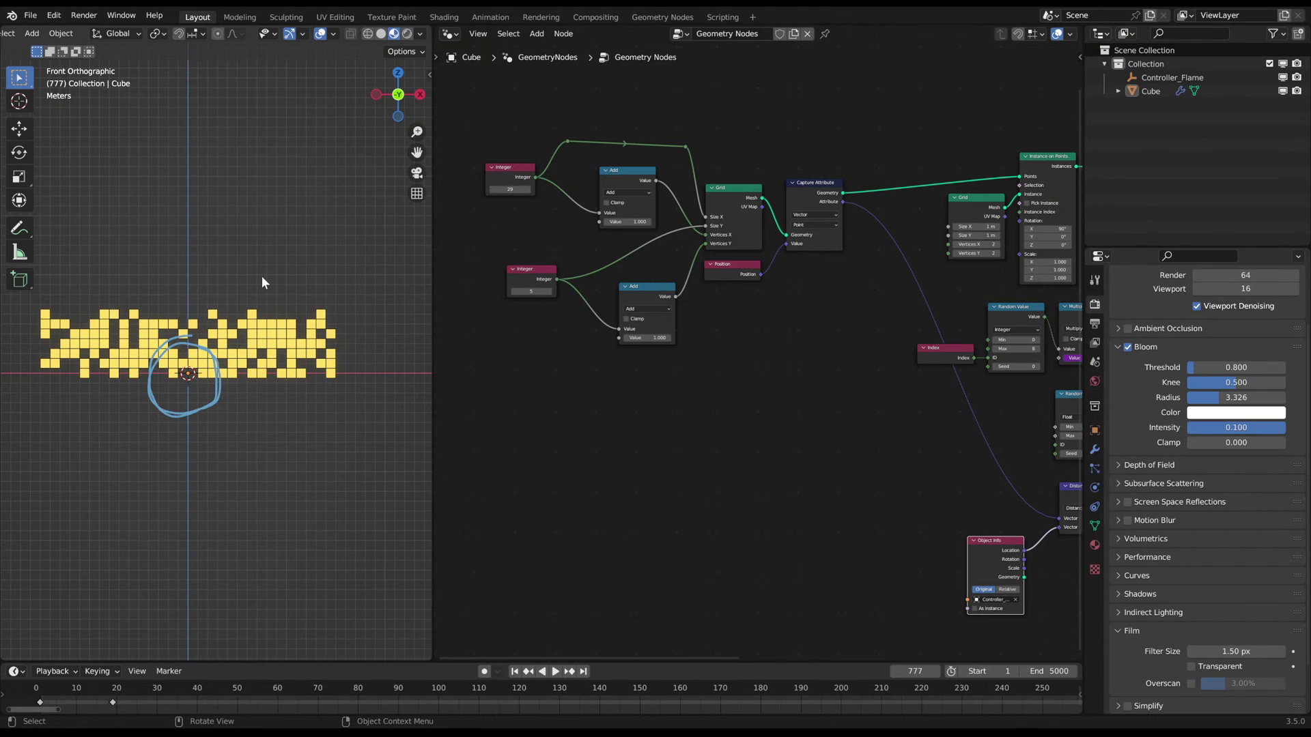
drag(196, 366, 305, 356)
key(ctrl+z)
key(ctrl+z)
key(ctrl+z)
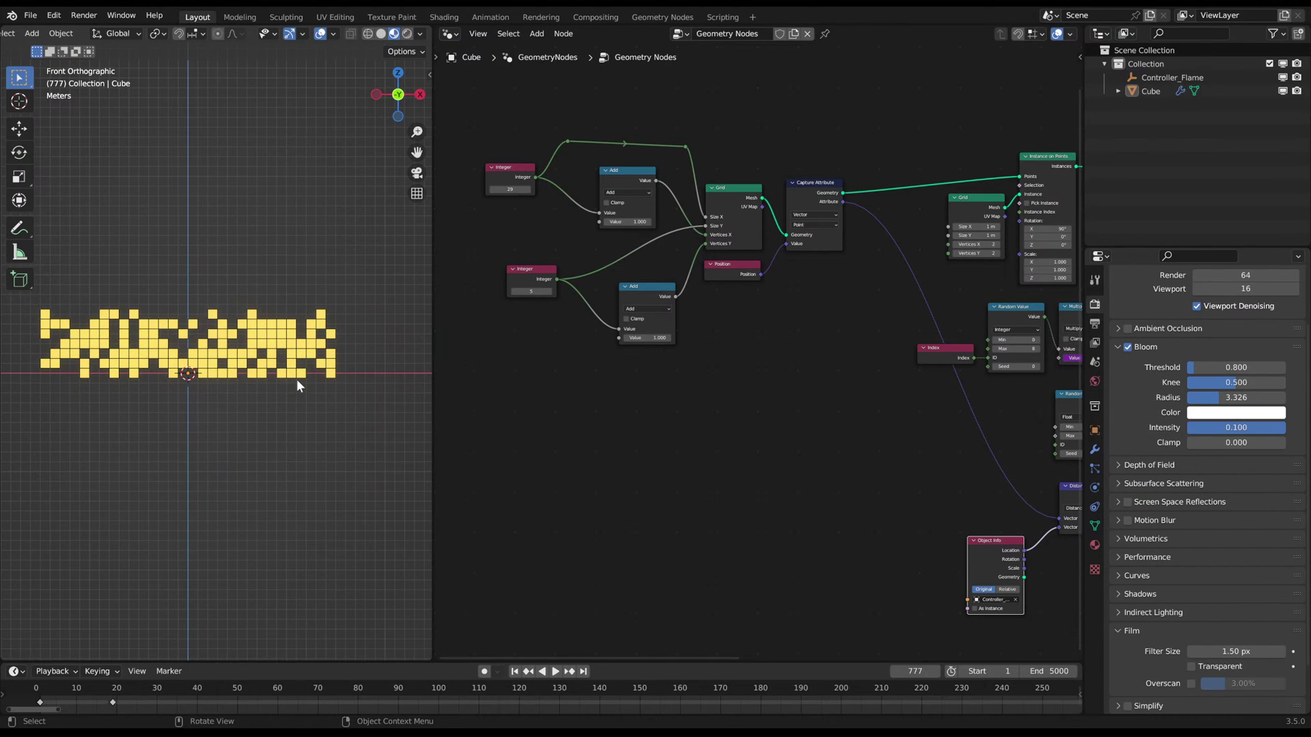
mouse_move(265, 225)
mouse_down()
mouse_move(55, 325)
mouse_move(351, 293)
mouse_move(239, 222)
mouse_up()
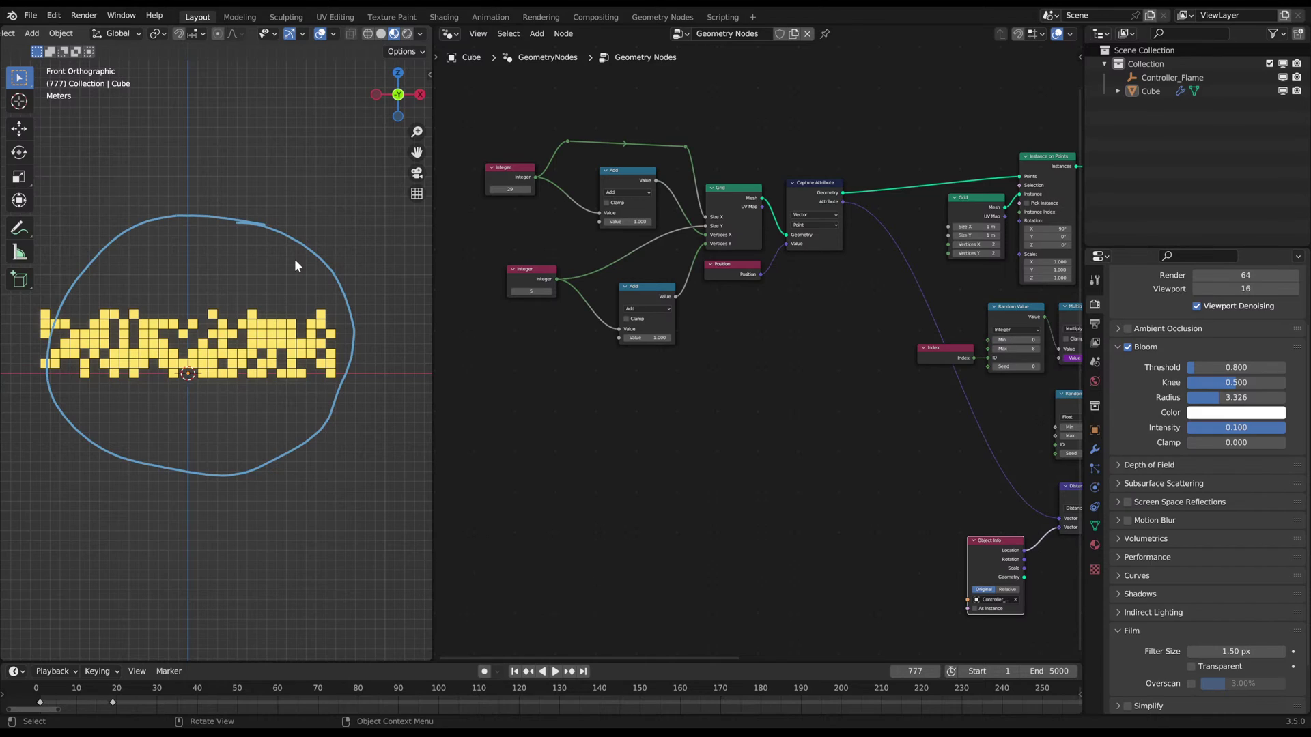
mouse_move(205, 260)
right_down()
mouse_move(49, 299)
mouse_move(219, 369)
right_up()
click(264, 340)
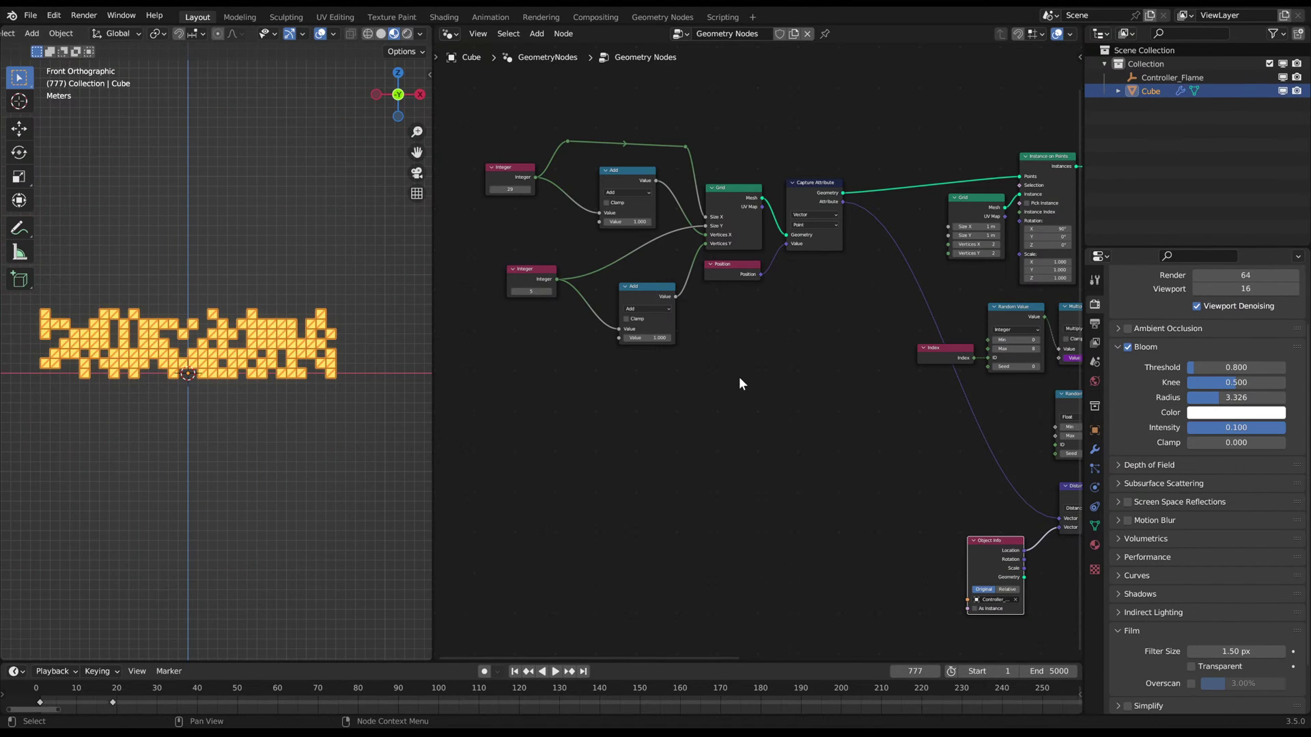
click(251, 417)
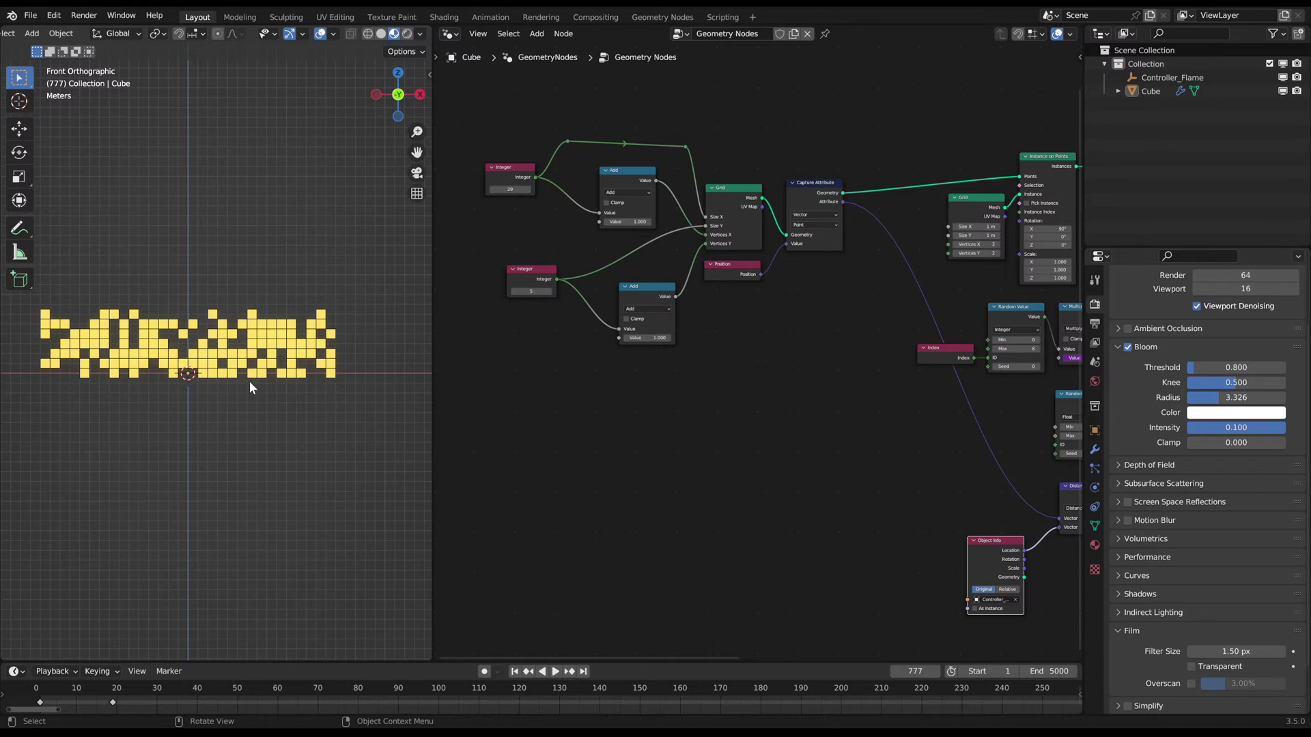
shift+middle_drag(248, 380, 269, 393)
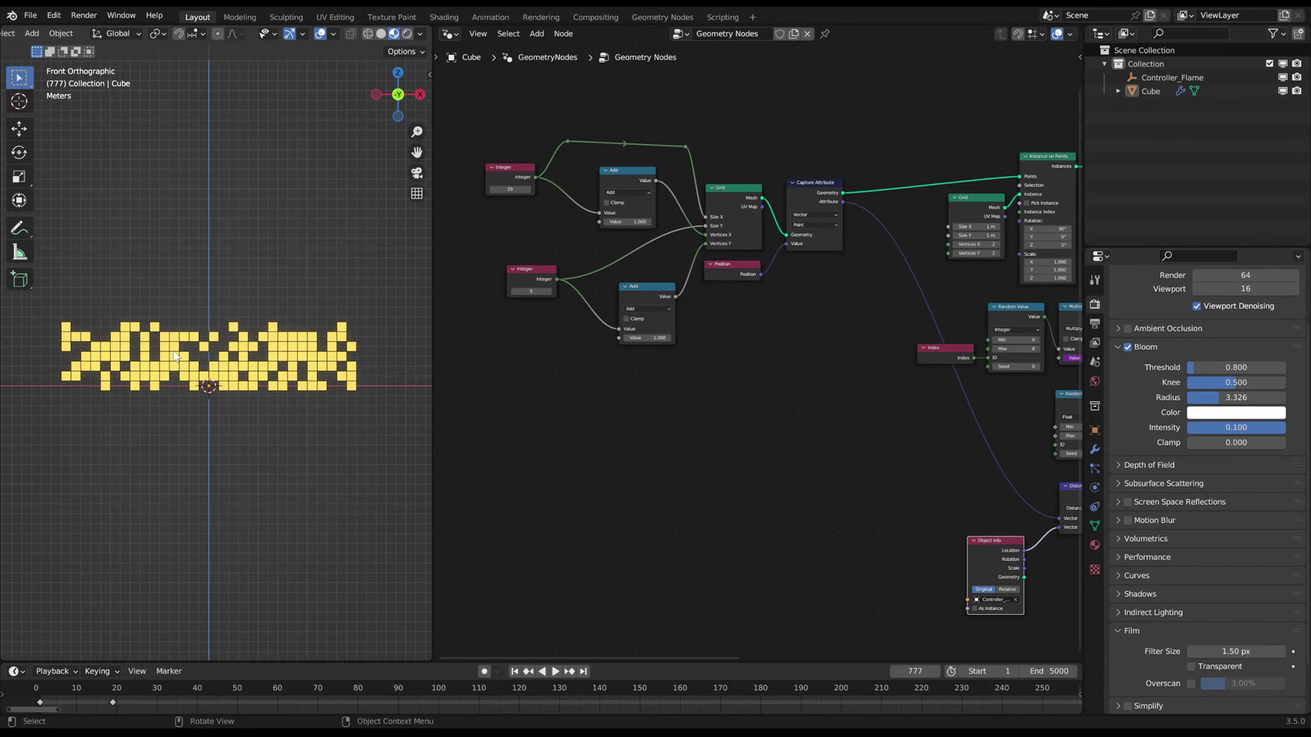
mouse_move(111, 386)
mouse_down()
mouse_move(308, 224)
mouse_move(302, 386)
mouse_move(125, 391)
mouse_up()
drag(302, 374, 274, 386)
mouse_move(305, 225)
mouse_down()
mouse_move(346, 316)
mouse_move(350, 388)
mouse_up()
mouse_move(293, 383)
right_down()
mouse_move(304, 278)
mouse_move(184, 342)
right_up()
click(299, 387)
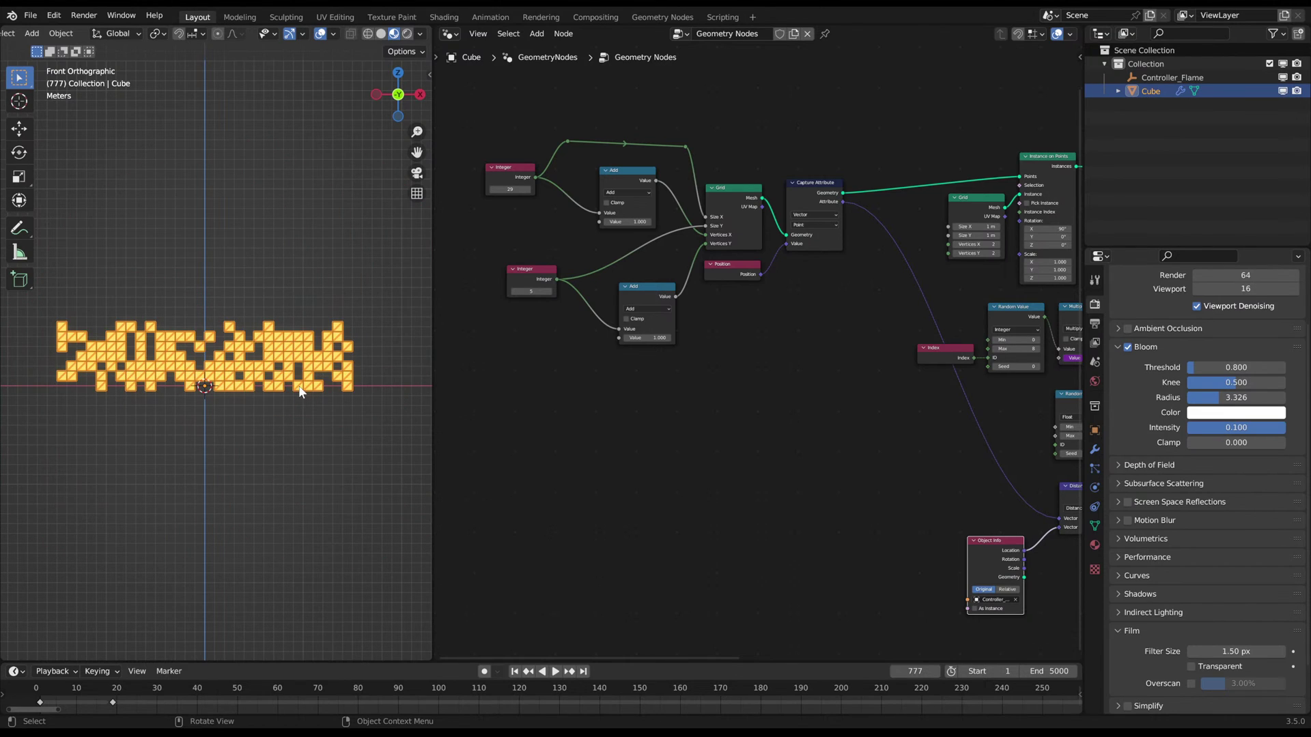
- Link the upper Integer node to Map Range's From Min and route the link below the other nodes with a reroute point
scroll(710, 362, down, 2)
scroll(801, 411, up, 3)
middle_drag(824, 413, 768, 404)
scroll(748, 407, down, 2)
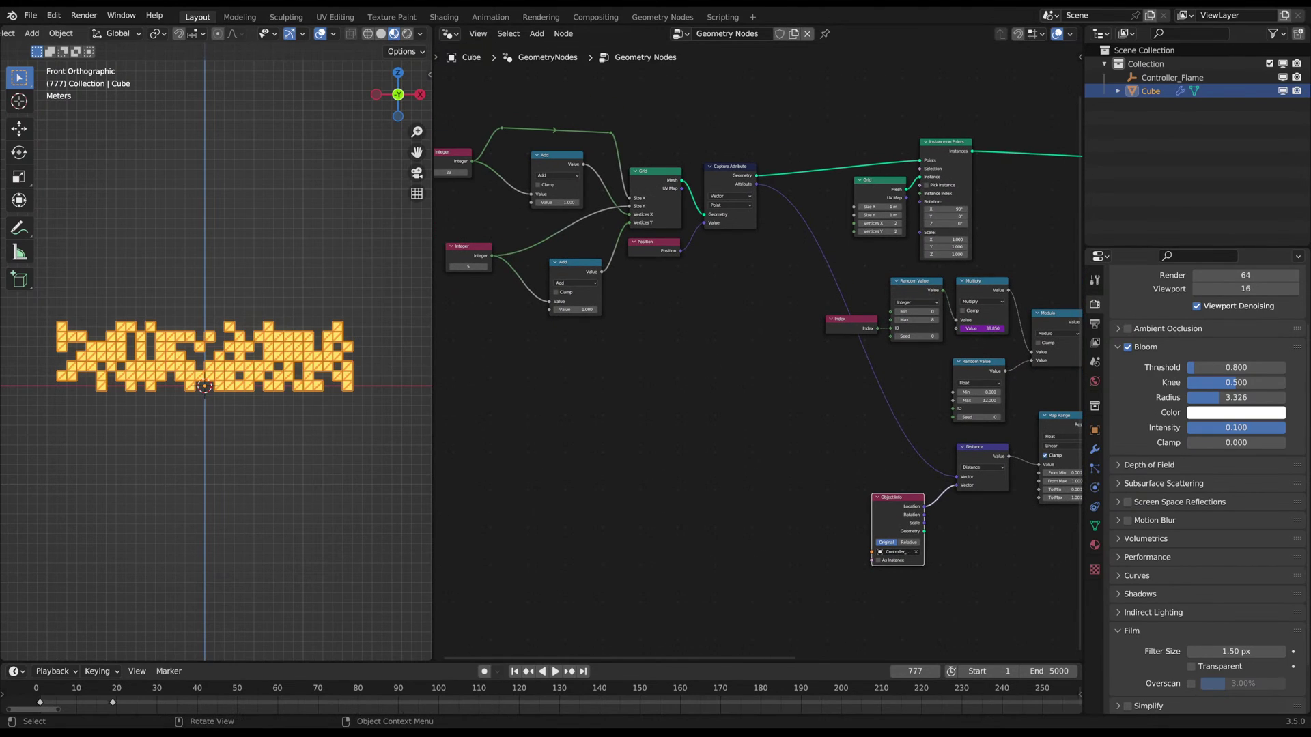
scroll(757, 360, down, 6)
middle_drag(613, 332, 559, 329)
scroll(559, 328, up, 2)
drag(517, 214, 979, 430)
shift+right_drag(791, 326, 768, 391)
key(g)
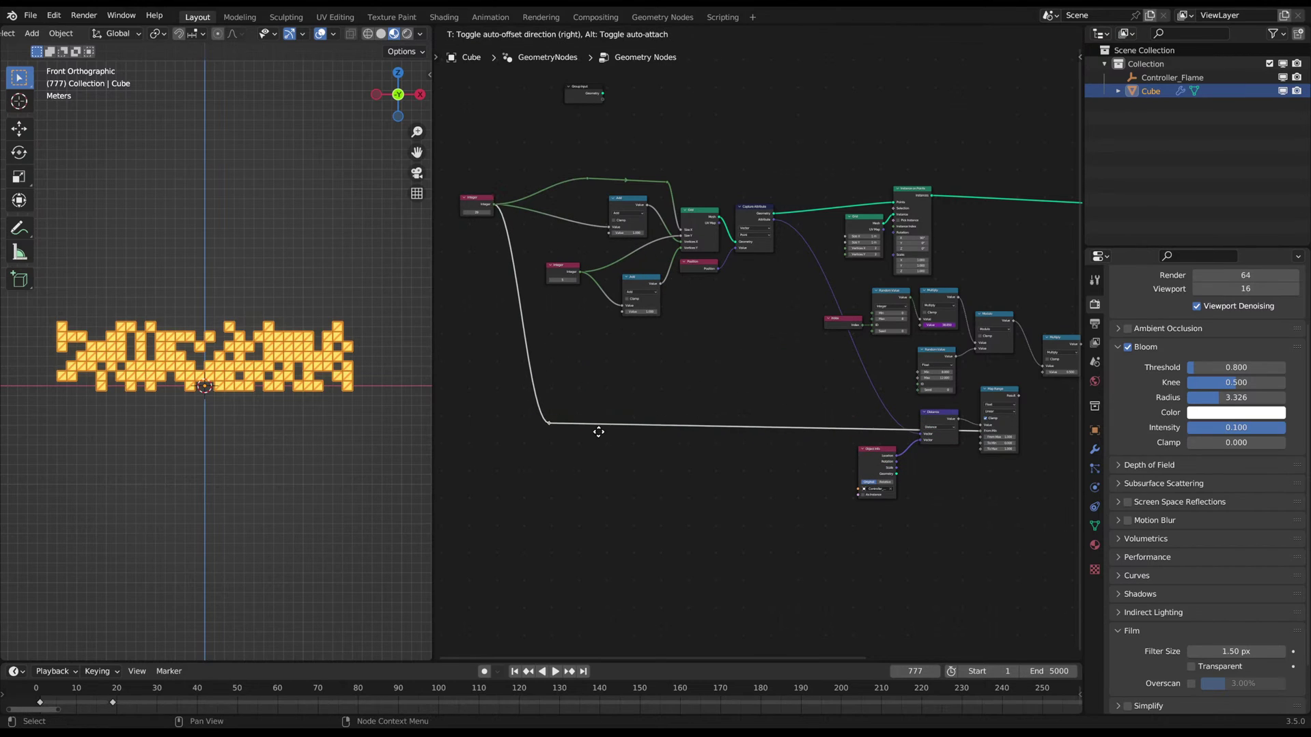
click(582, 441)
- Rearrange the float Random Value, Map Range, Object Info and Distance nodes so that they sit clearly apart
middle_drag(660, 480, 496, 455)
scroll(787, 437, up, 6)
mouse_move(776, 358)
mouse_down()
mouse_move(761, 408)
mouse_move(766, 340)
mouse_up()
drag(769, 261, 772, 247)
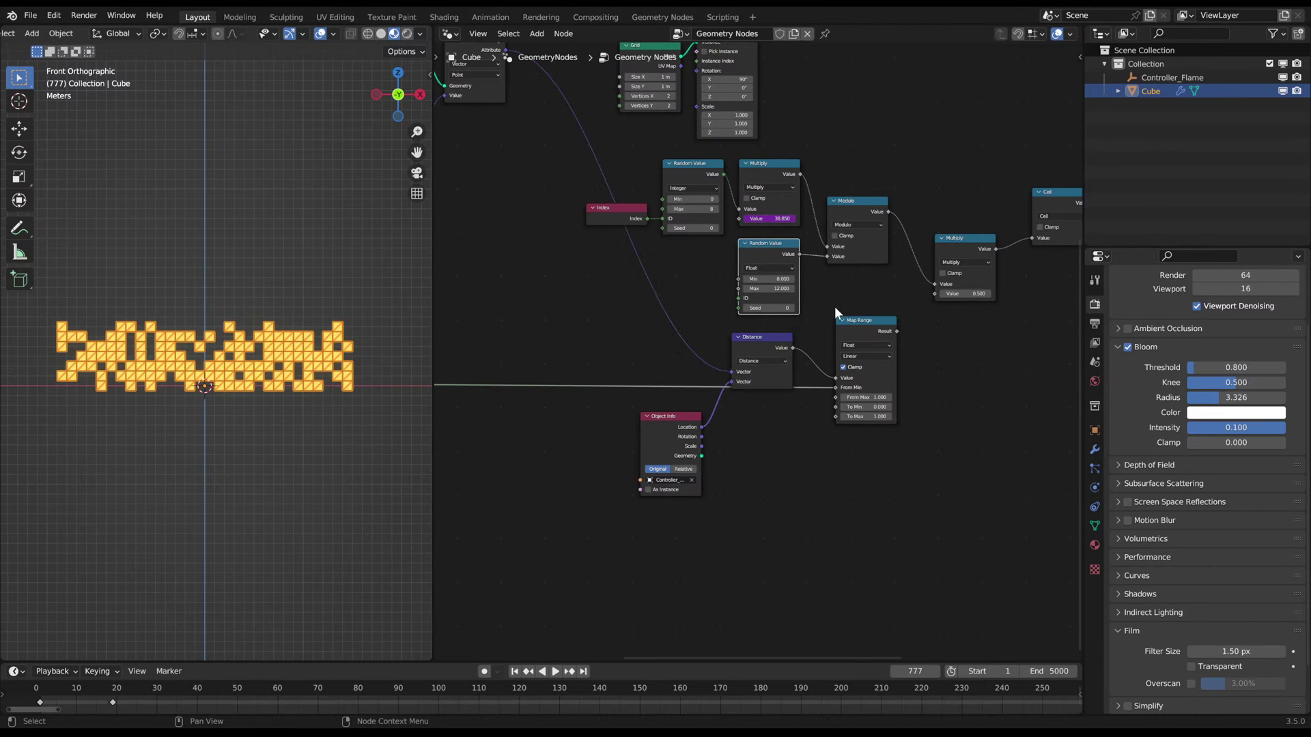
drag(878, 328, 878, 352)
drag(672, 418, 615, 315)
middle_drag(702, 433, 832, 389)
scroll(744, 398, down, 1)
drag(704, 273, 708, 272)
drag(824, 294, 809, 285)
drag(714, 277, 711, 284)
middle_drag(700, 407, 774, 395)
- Lower the reroute point of the Integer link and move the Map Range node below the Distance node
scroll(774, 396, down, 5)
middle_drag(774, 396, 889, 394)
drag(560, 313, 659, 375)
key(g)
click(692, 435)
middle_drag(854, 430, 484, 410)
scroll(484, 410, up, 4)
drag(739, 276, 736, 307)
scroll(609, 393, up, 2)
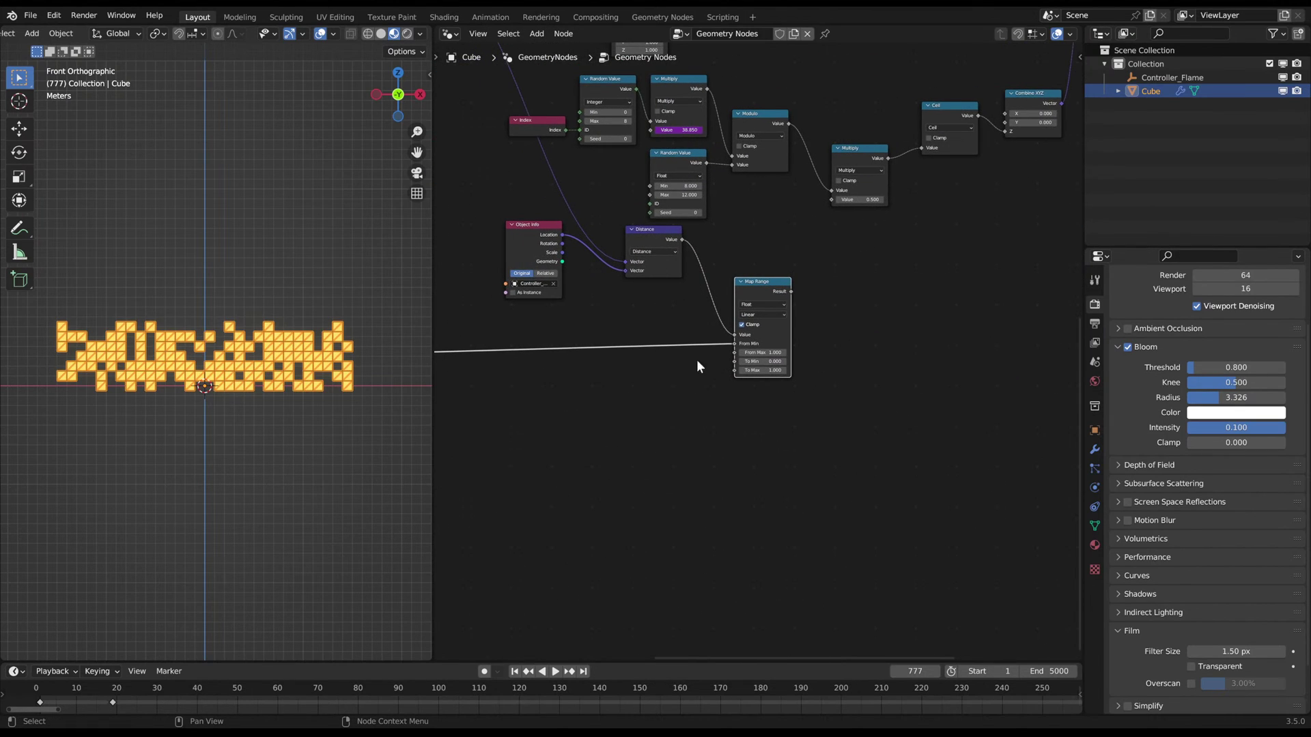
- Set Map Range's From Max to 0 and its To Max to 2.61
scroll(759, 329, up, 2)
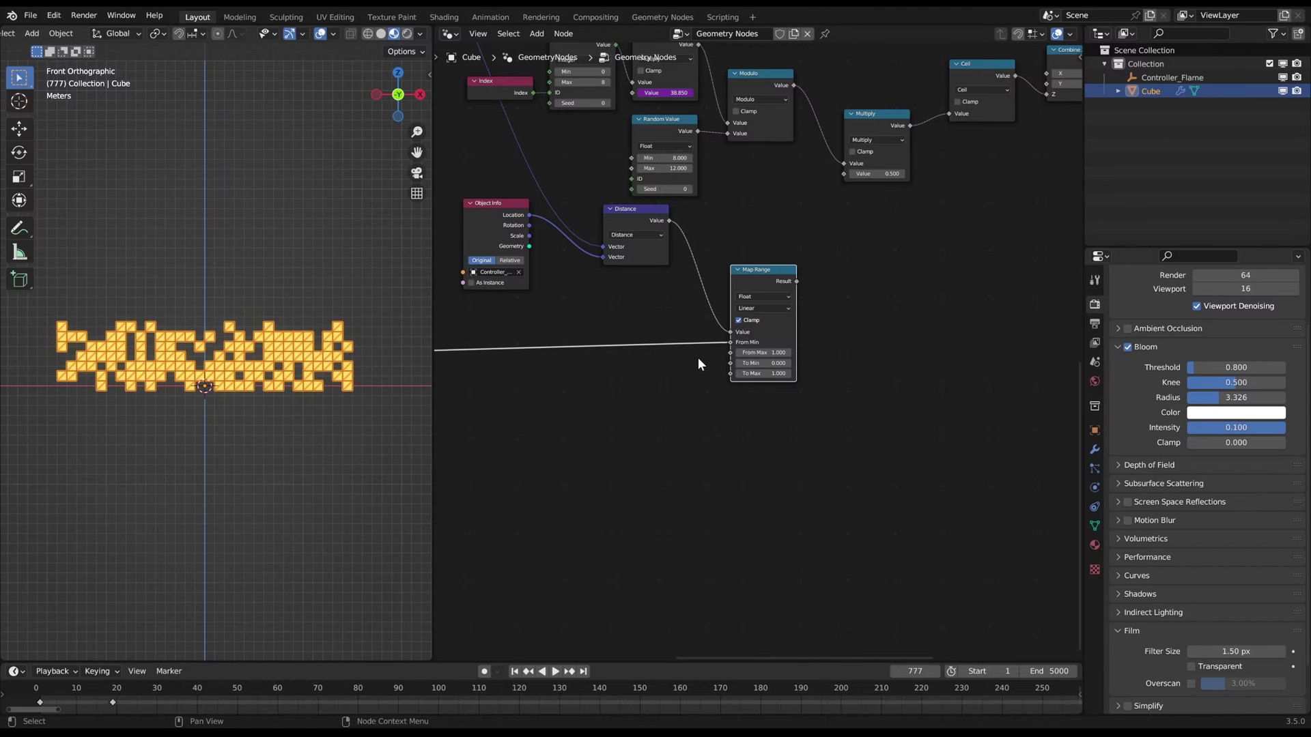
middle_drag(669, 377, 696, 389)
scroll(696, 386, up, 1)
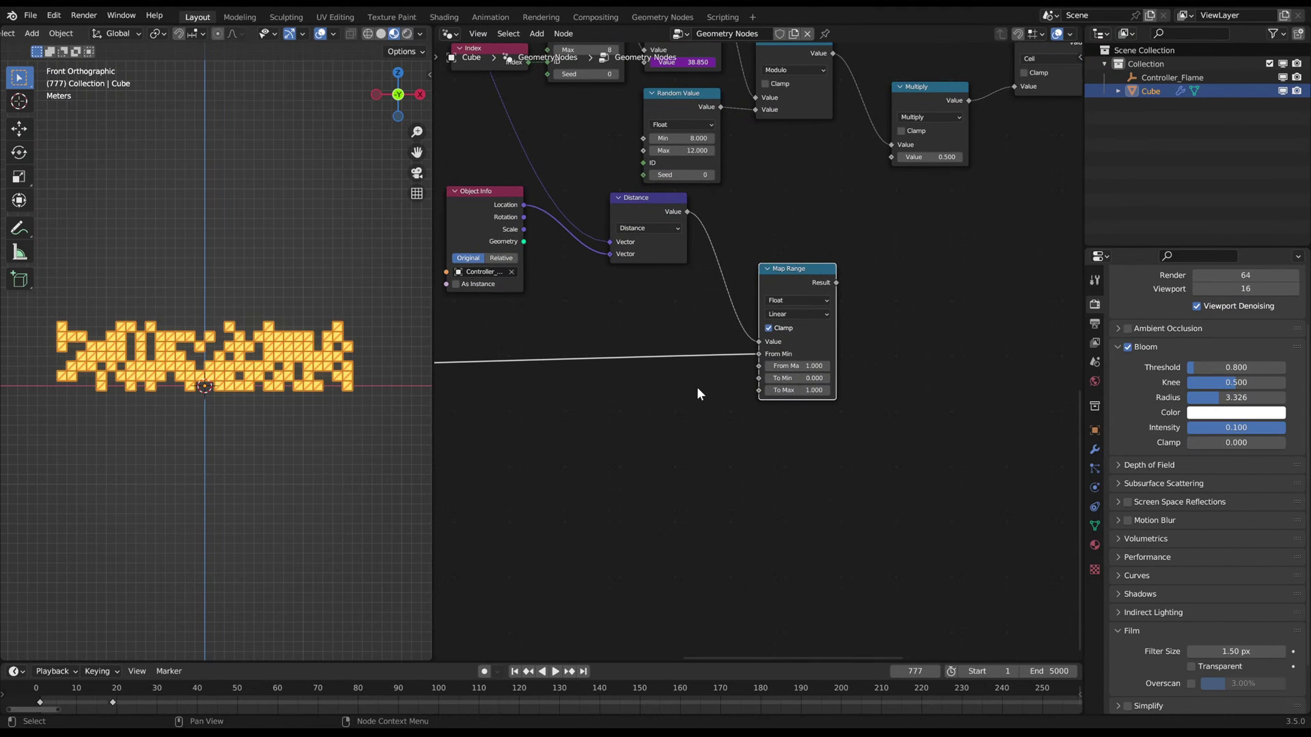
scroll(696, 386, up, 2)
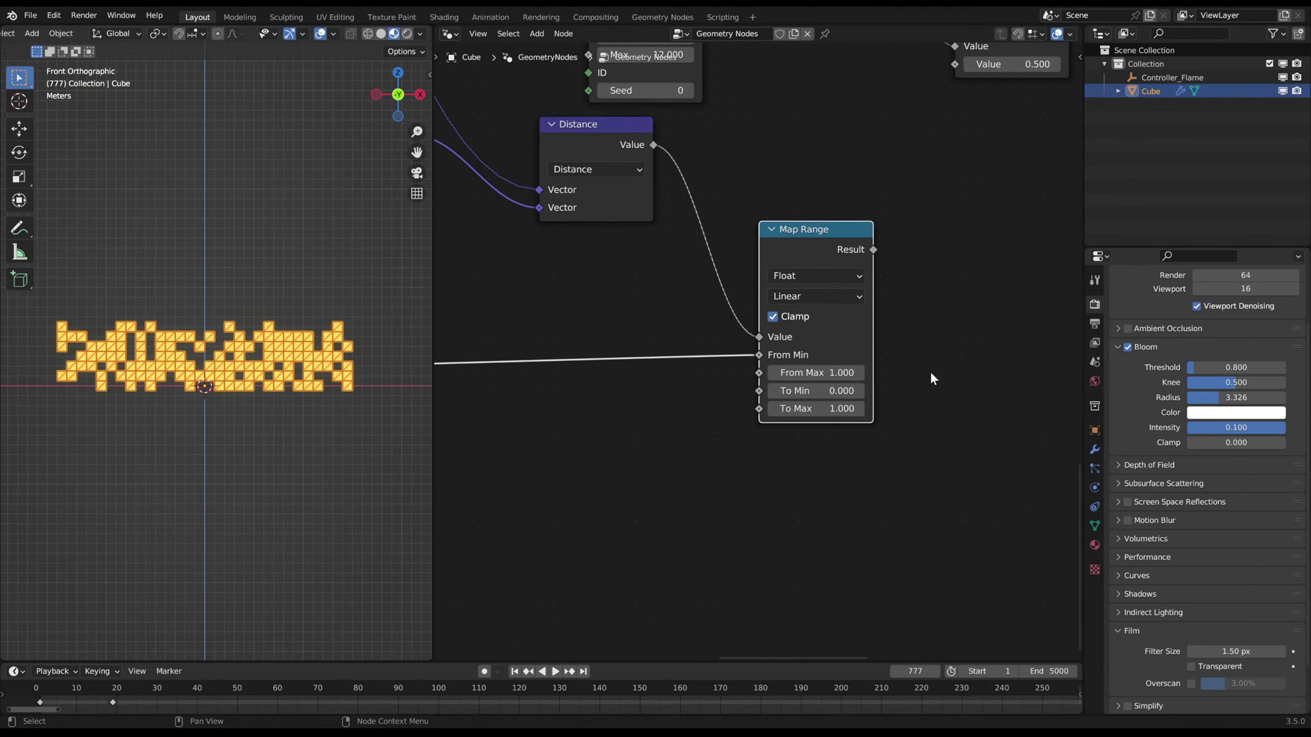
click(813, 373)
text(0)
key(Return)
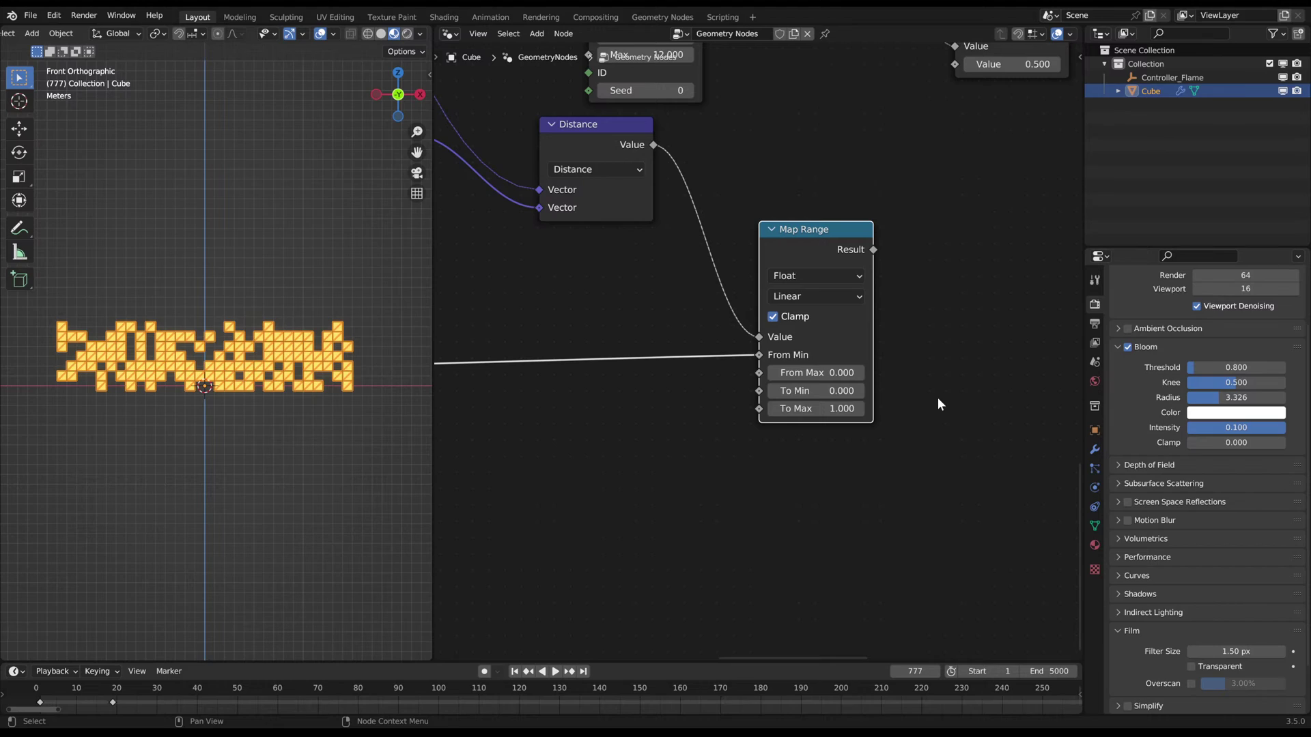
click(823, 393)
click(816, 431)
click(806, 409)
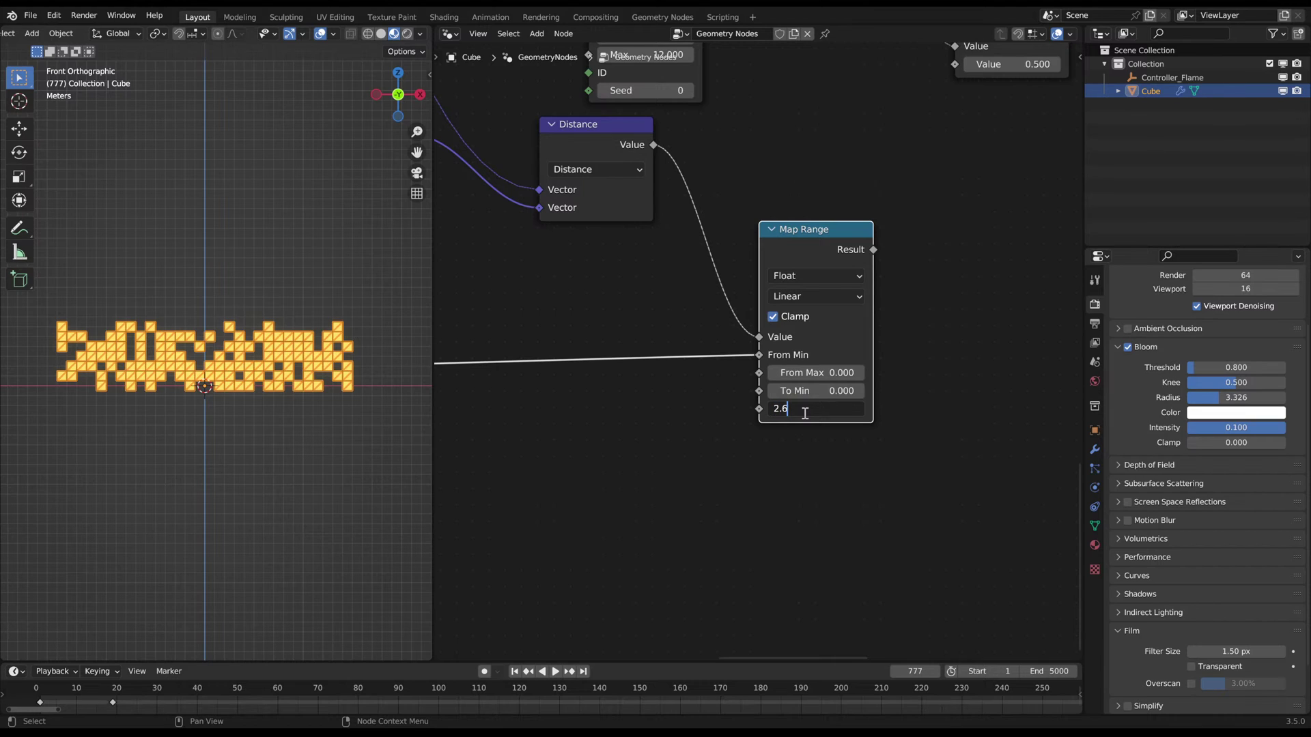
key(Return)
- Connect Map Range's Result to the second value of the Multiply node that follows Modulo
scroll(802, 411, down, 5)
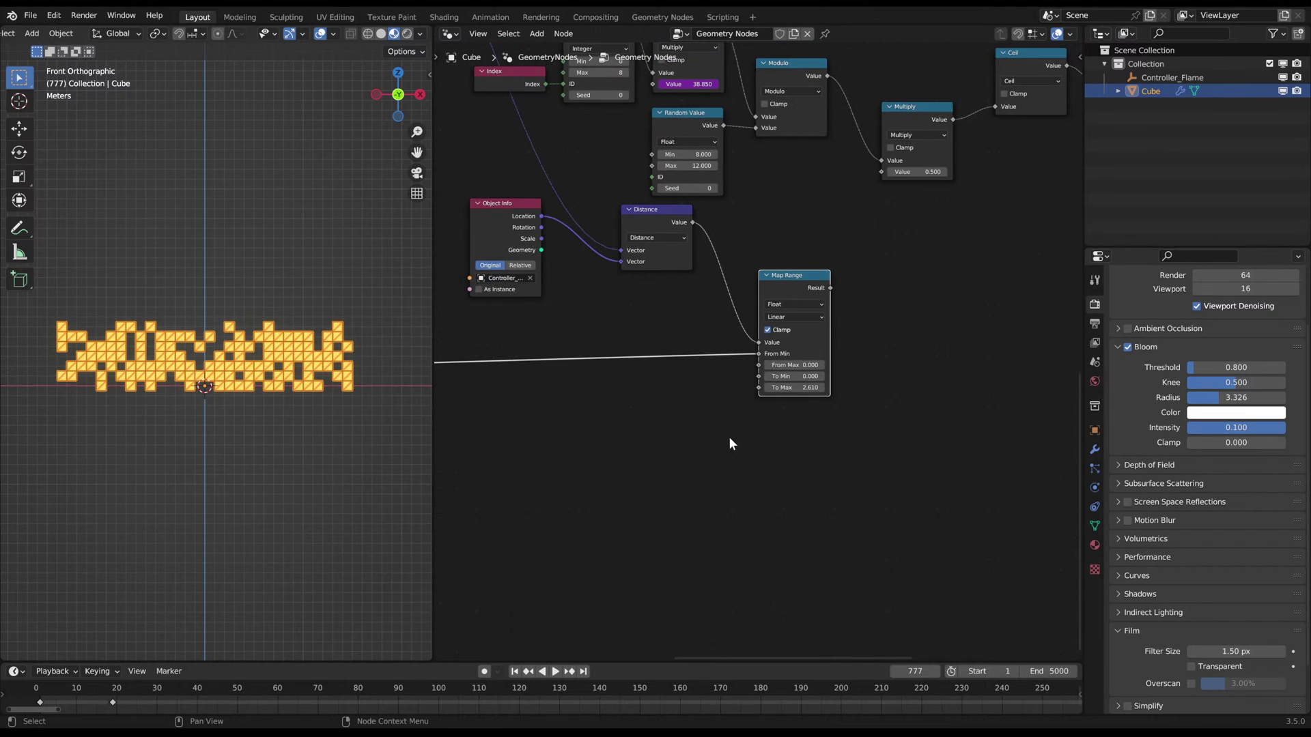
scroll(694, 375, up, 2)
middle_drag(758, 358, 709, 377)
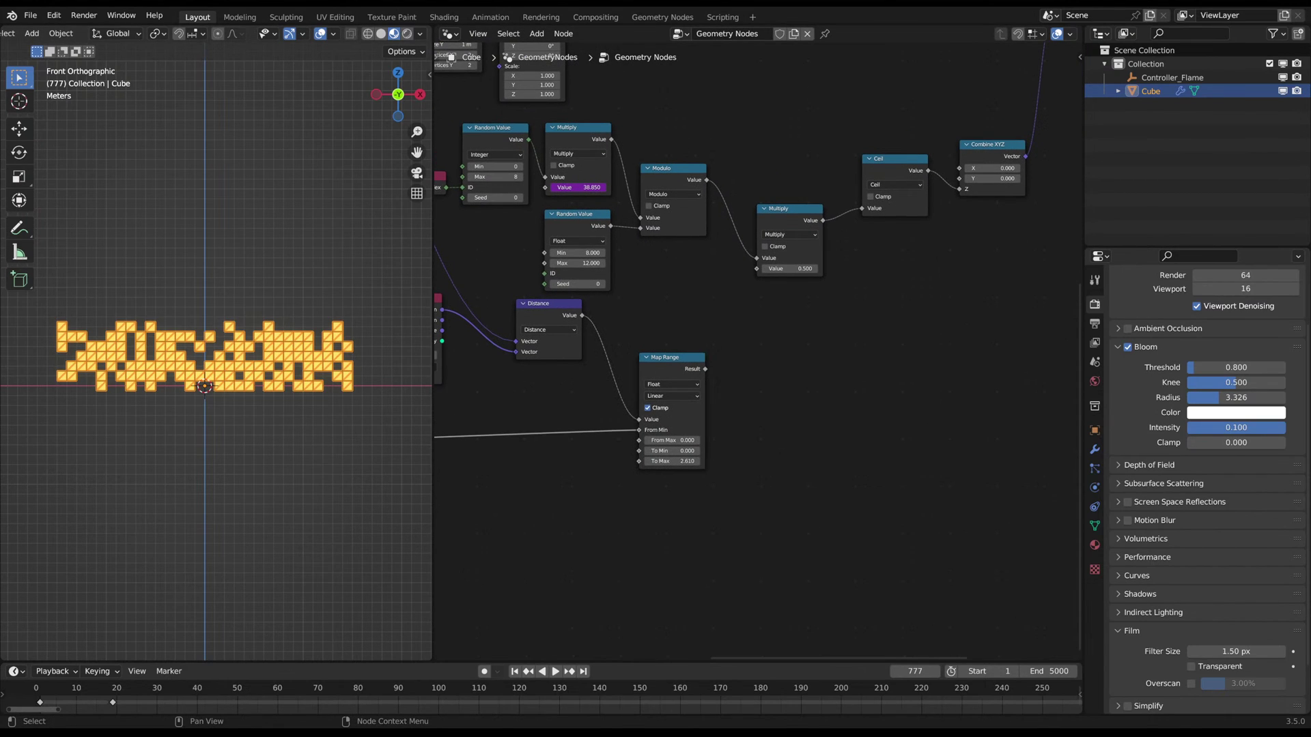
drag(704, 369, 756, 269)
scroll(244, 272, down, 1)
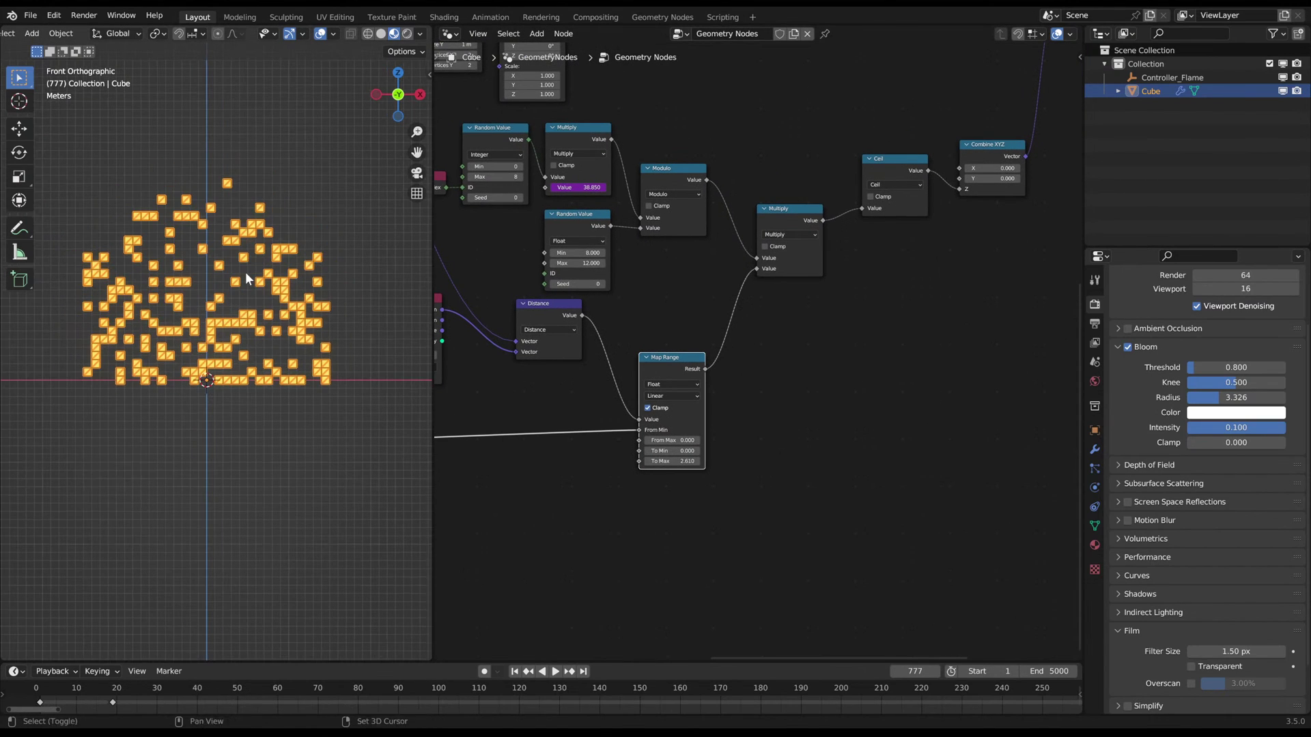
- Move the Controller_Flame empty along the X axis to the left of the origin to test the flame falloff
click(225, 391)
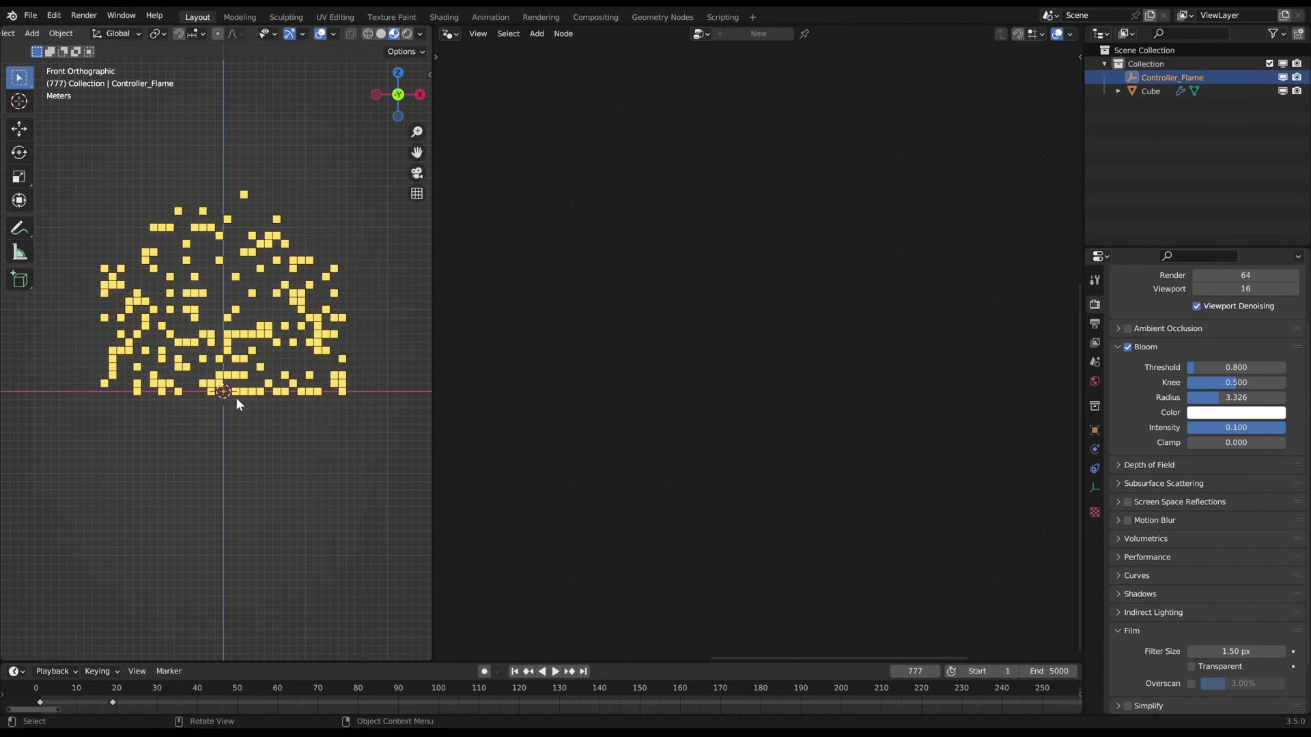
key(g)
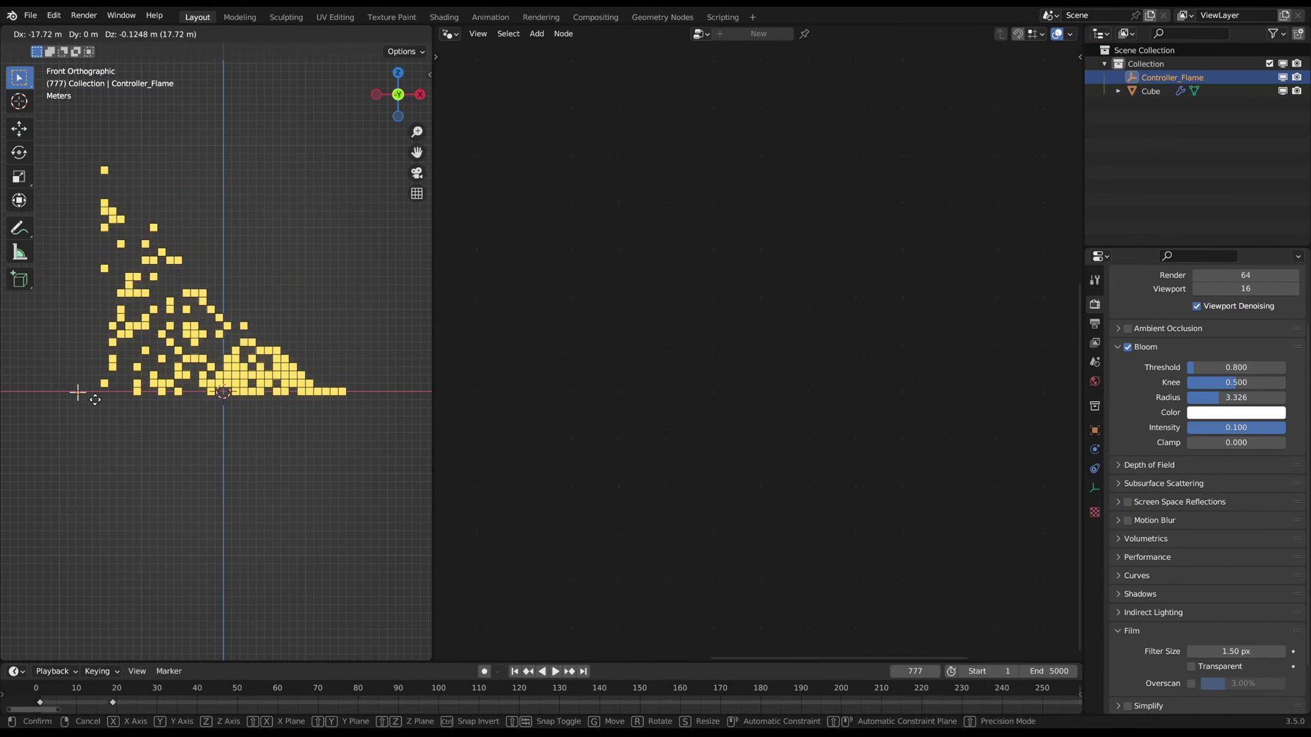
click(137, 398)
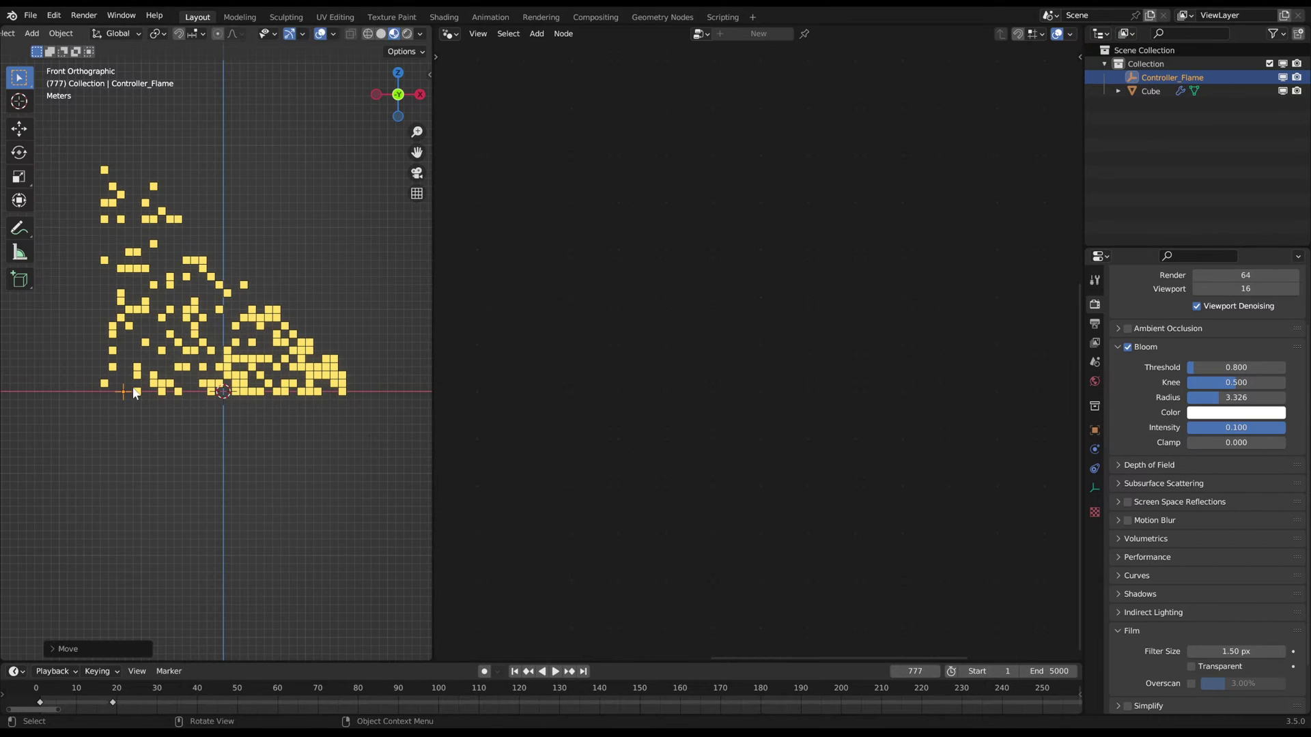
- Inspect the Instance on Points output of the Cube through a temporary Viewer node, and delete that Viewer
click(155, 385)
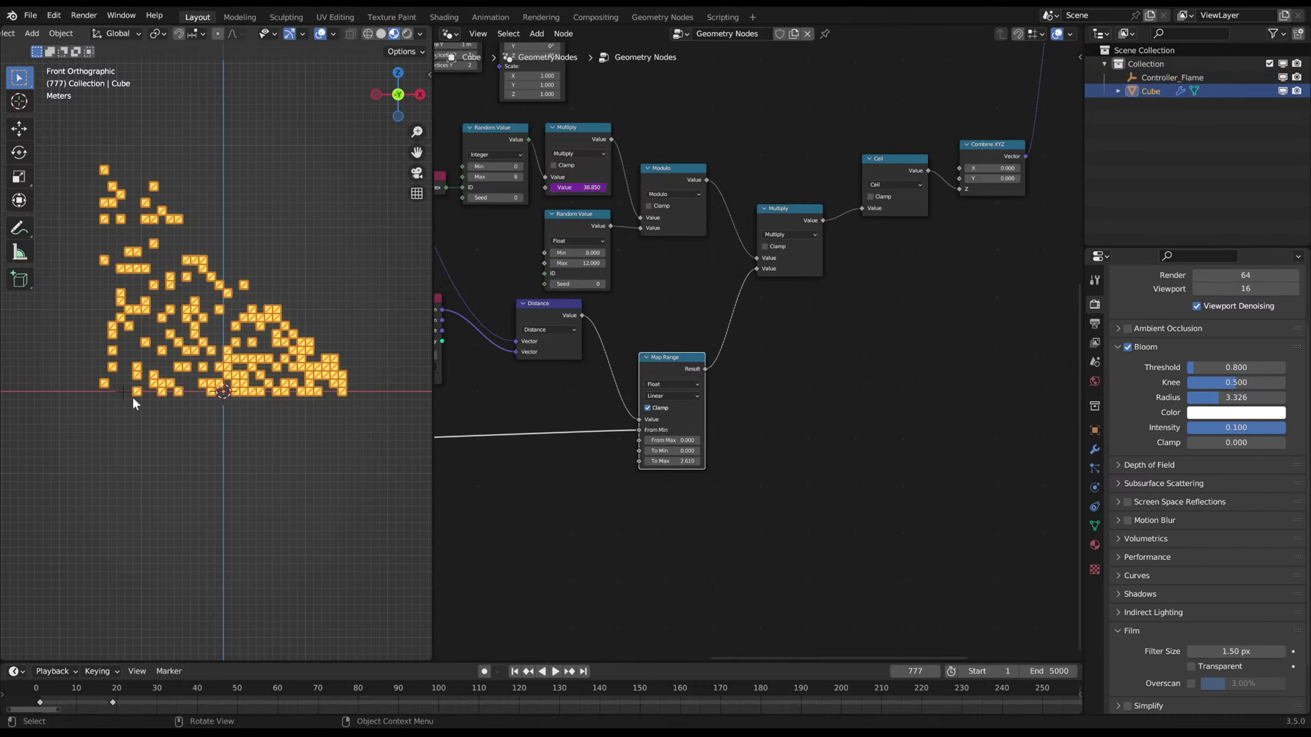
scroll(621, 258, down, 7)
middle_drag(530, 202, 673, 314)
scroll(689, 300, up, 1)
ctrl+shift+click(765, 236)
scroll(167, 384, up, 8)
mouse_move(169, 326)
mouse_down()
mouse_move(199, 331)
mouse_move(105, 377)
mouse_up()
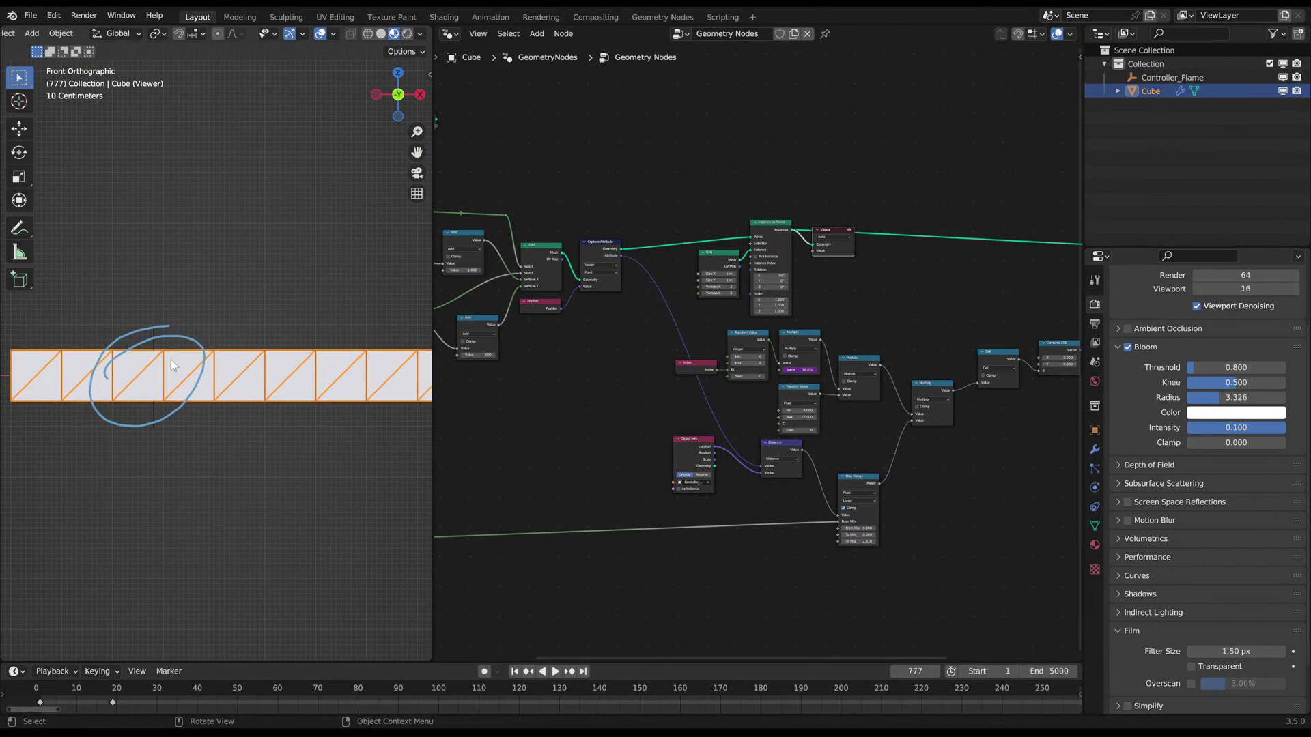
scroll(157, 358, down, 8)
shift+middle_drag(196, 362, 169, 425)
drag(172, 425, 175, 234)
right_drag(175, 235, 182, 433)
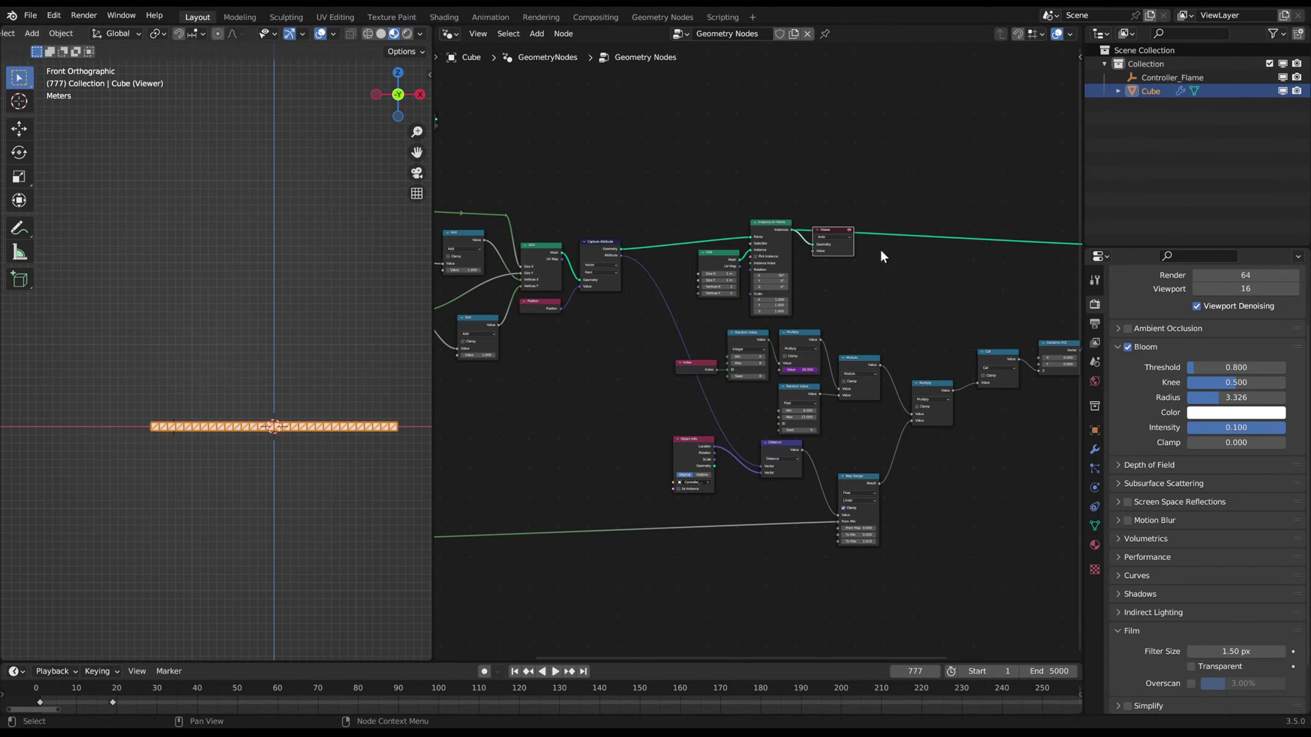
key(x)
- Start the animation playback and move the Controller_Flame empty to the right of the origin while it runs
click(173, 428)
shift+middle_drag(172, 427, 111, 410)
drag(337, 390, 328, 395)
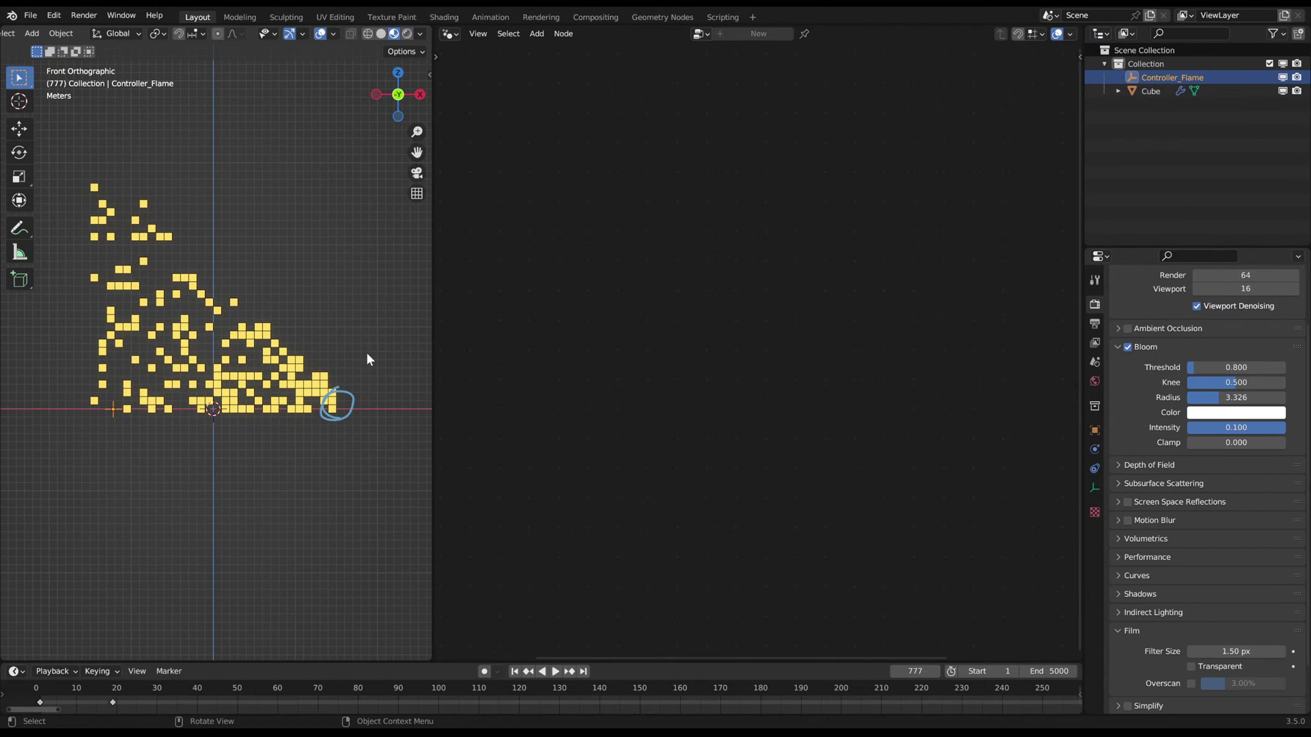
key(g)
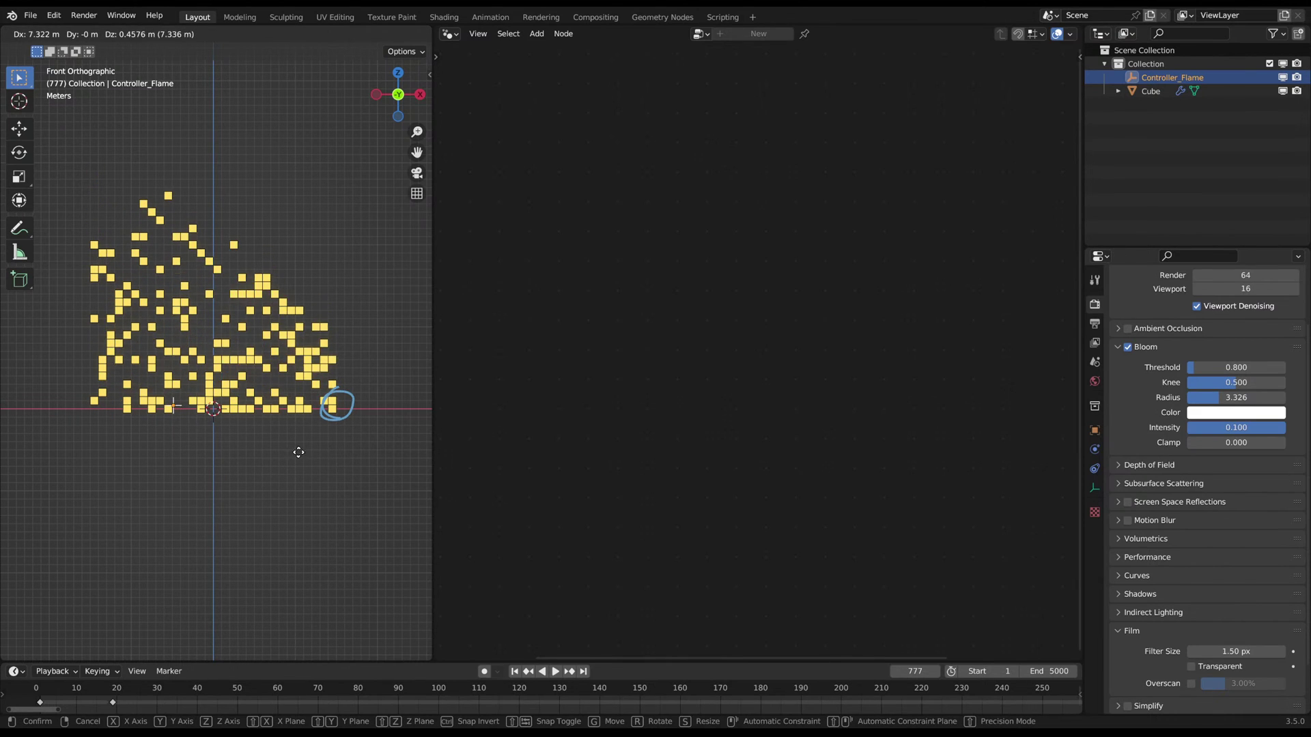
click(263, 449)
key(space)
key(g)
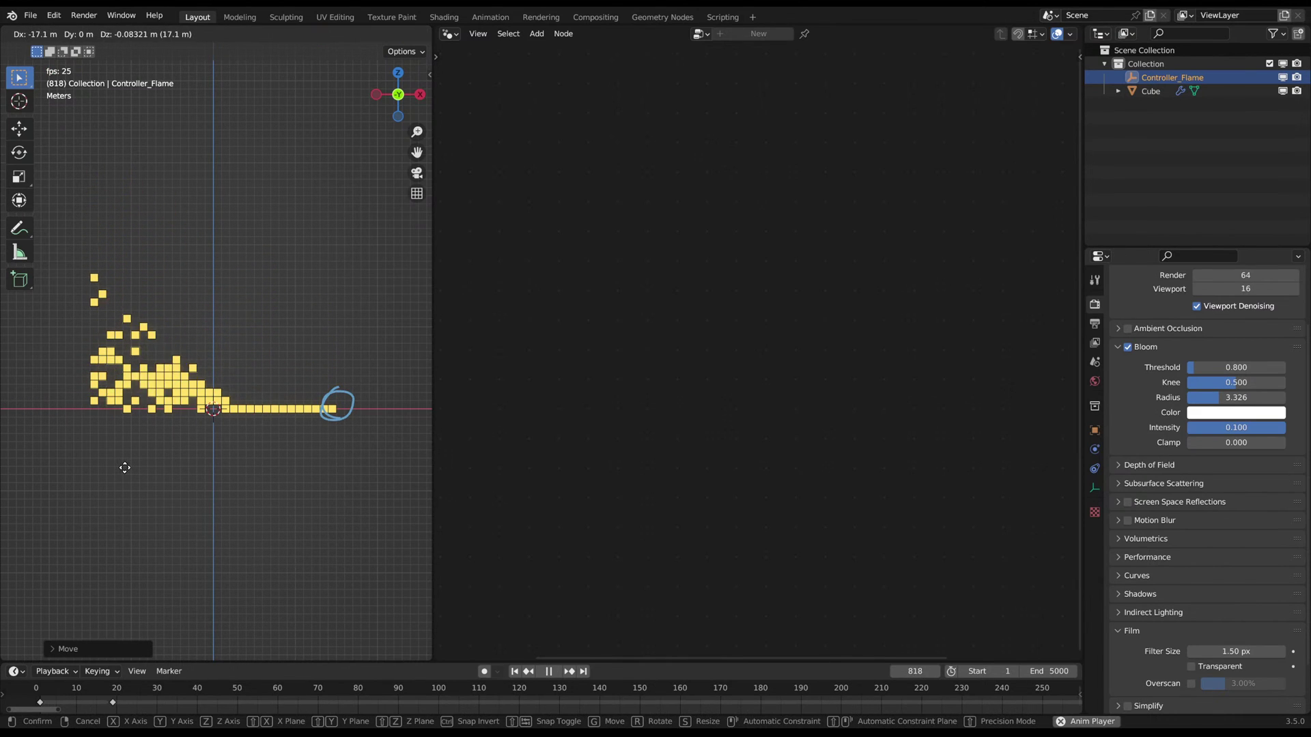
click(419, 472)
- Examine how the flame height falls off from the controller toward both ends of the row during playback
scroll(290, 397, down, 3)
mouse_move(316, 371)
shift+middle_down()
mouse_move(339, 384)
mouse_move(327, 387)
shift+middle_up()
scroll(151, 393, up, 1)
mouse_move(149, 390)
mouse_down()
mouse_move(145, 376)
mouse_move(145, 398)
mouse_up()
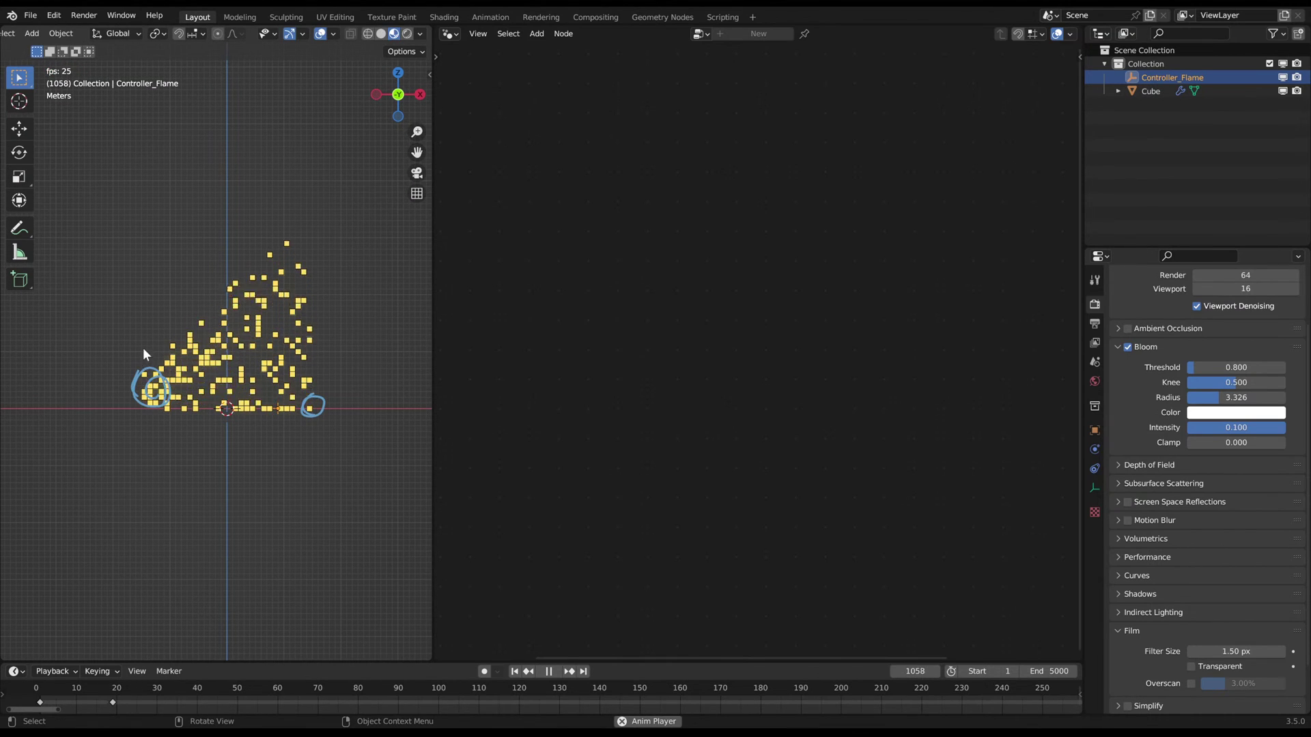
scroll(212, 344, down, 2)
scroll(198, 351, up, 2)
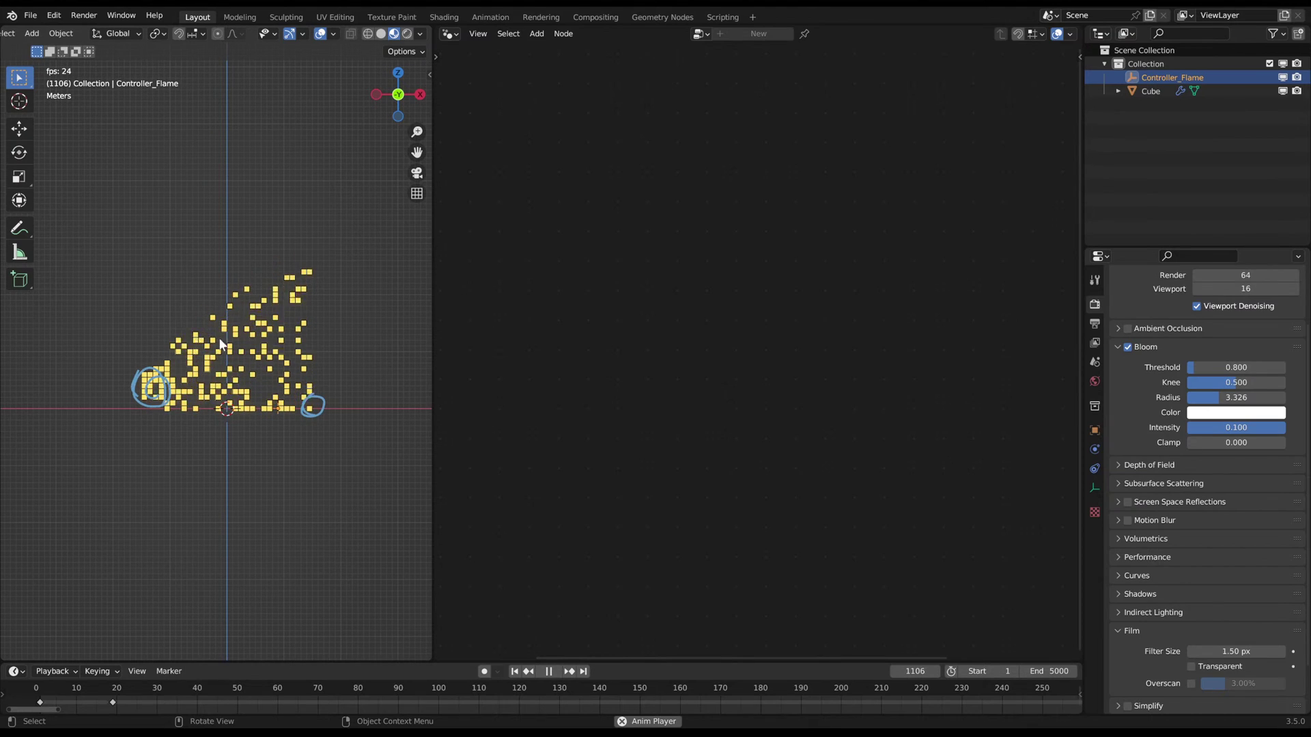
mouse_move(138, 351)
mouse_down()
mouse_move(135, 407)
mouse_move(321, 408)
mouse_up()
drag(316, 258, 308, 396)
right_drag(124, 415, 249, 427)
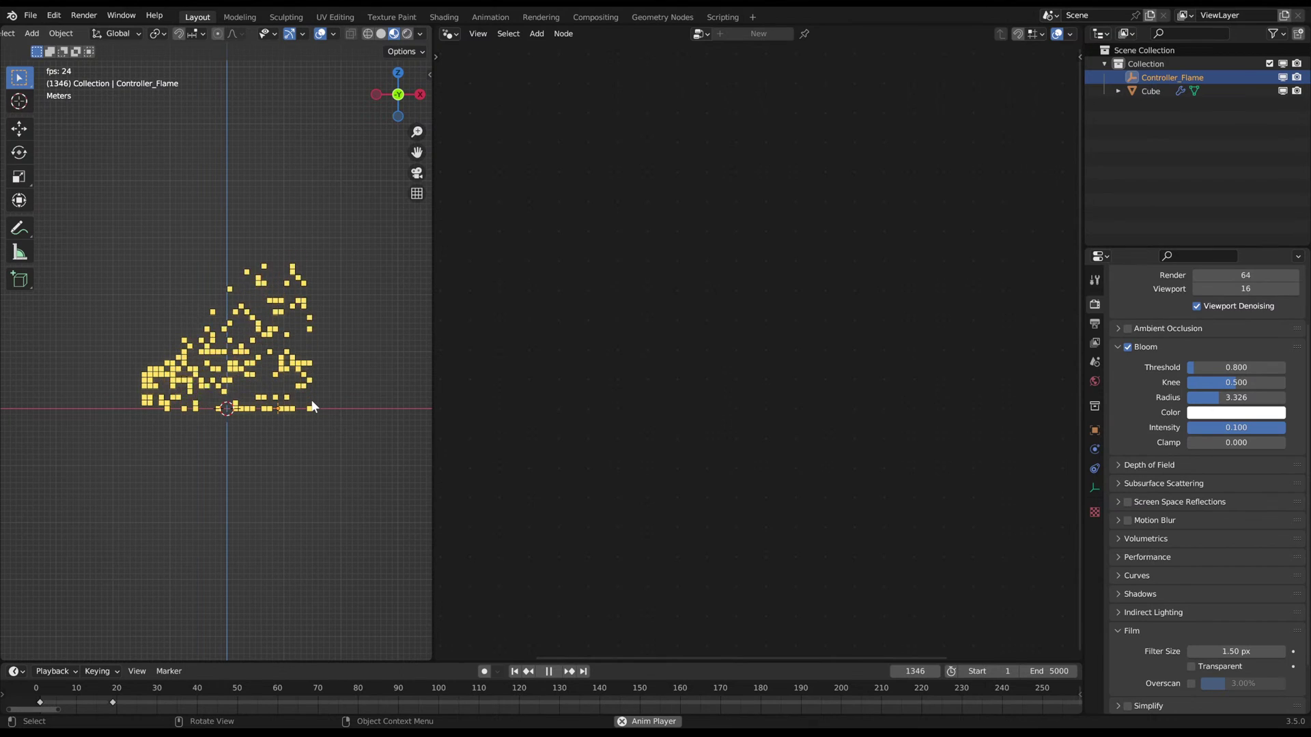
scroll(310, 404, up, 2)
shift+middle_drag(295, 437, 250, 431)
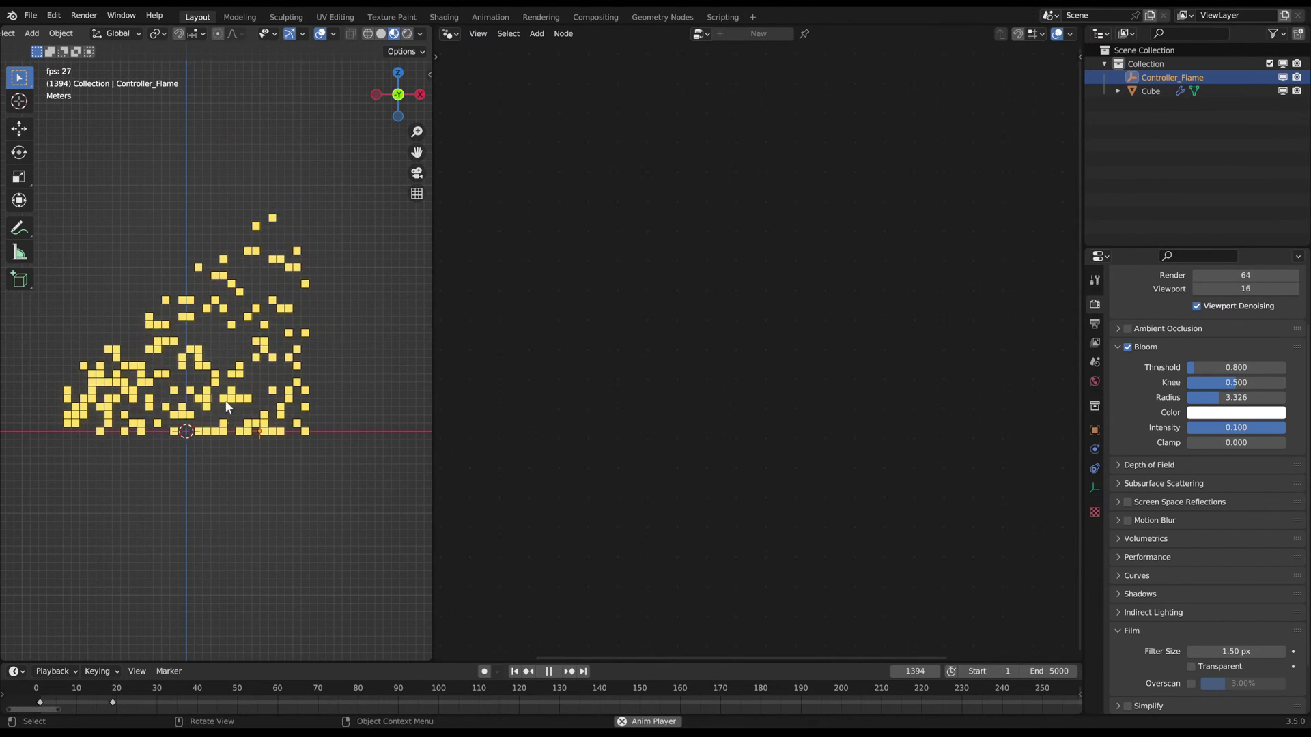
- Try moving the Controller_Flame empty toward the origin during playback, and view the flame from an oblique angle
key(g)
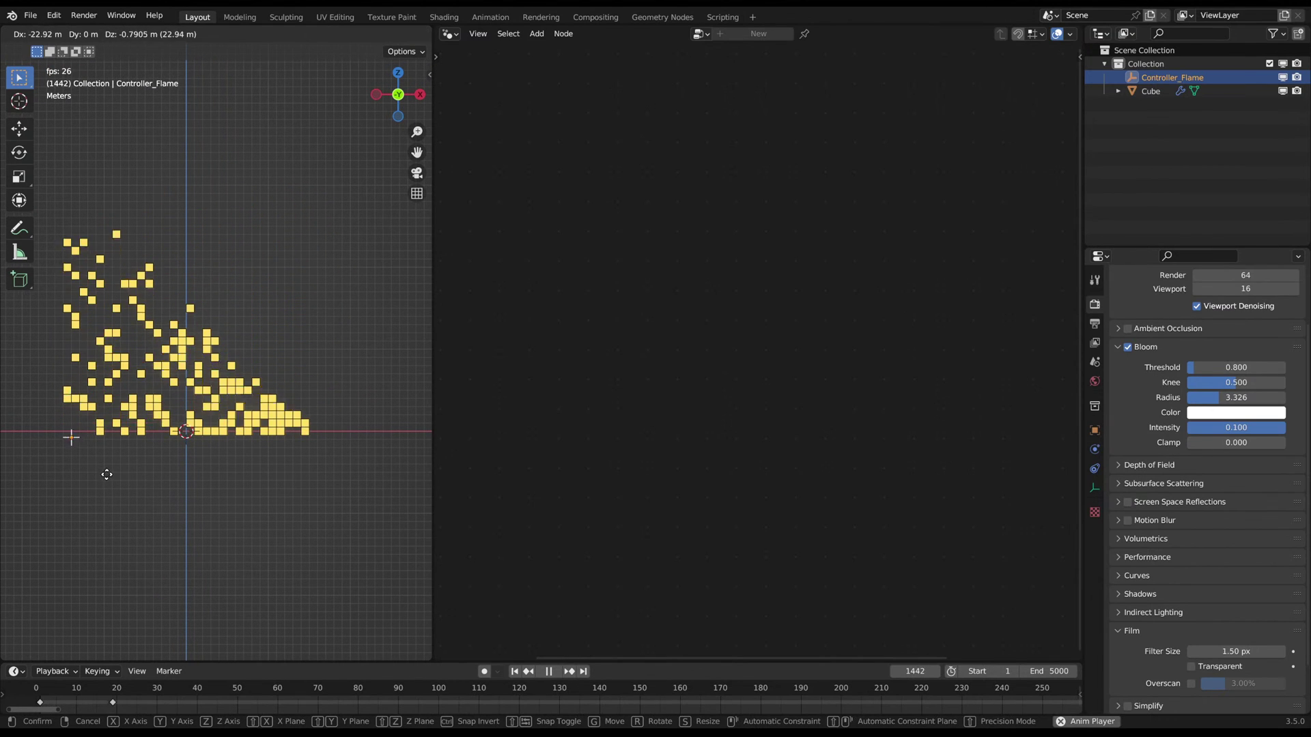
click(219, 463)
middle_drag(219, 463, 244, 445)
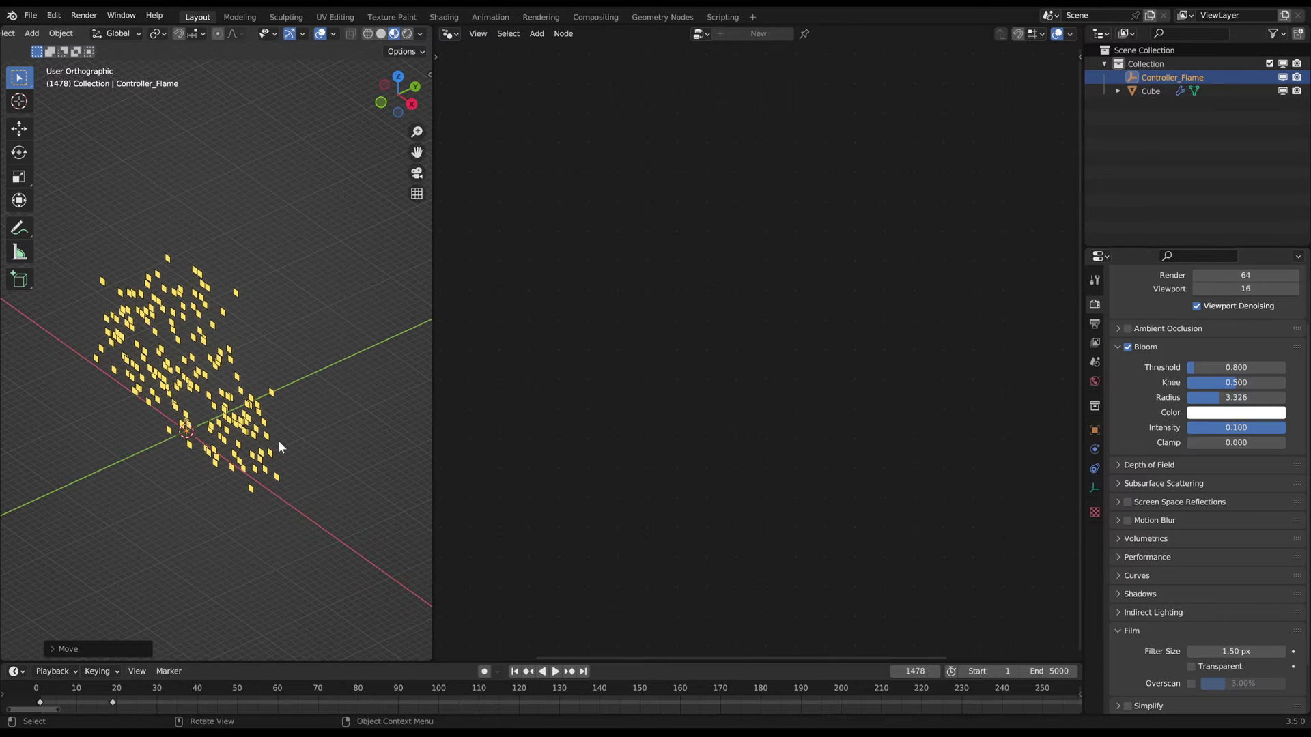
scroll(205, 478, up, 3)
middle_drag(276, 417, 181, 484)
key(space)
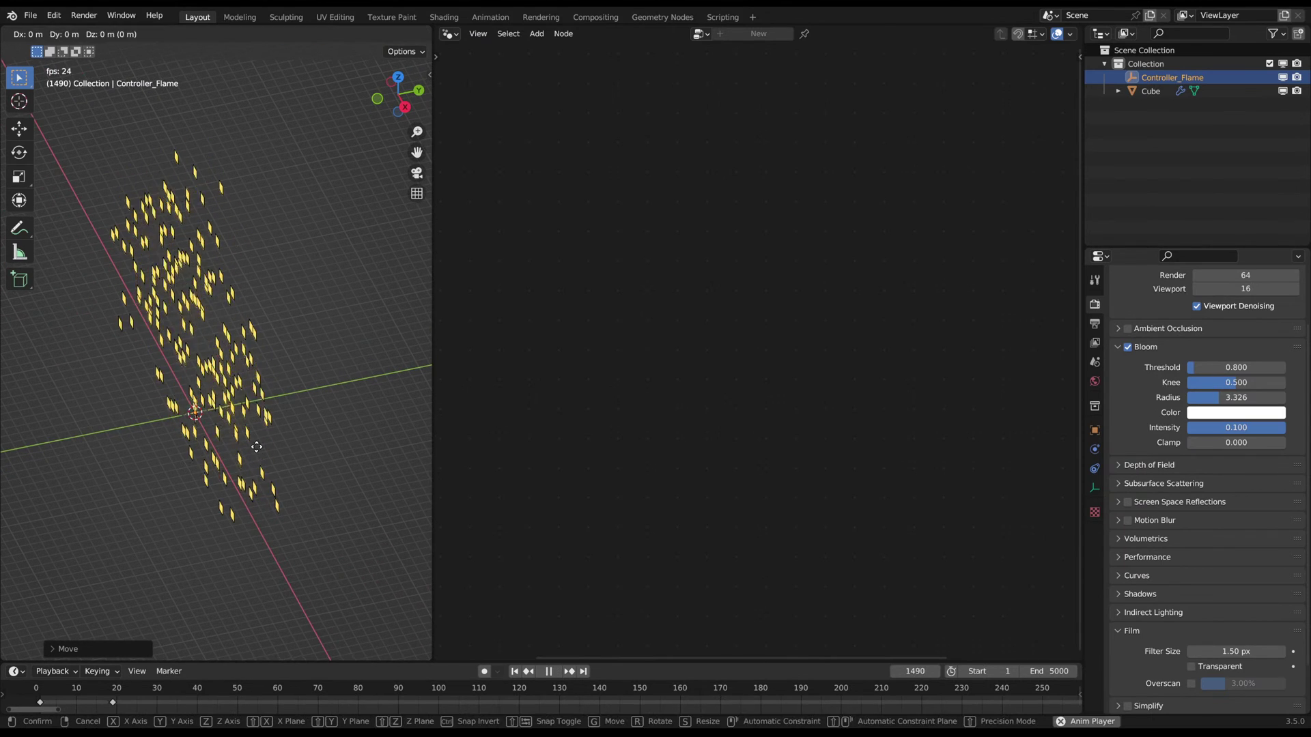
key(space)
key(KP_5)
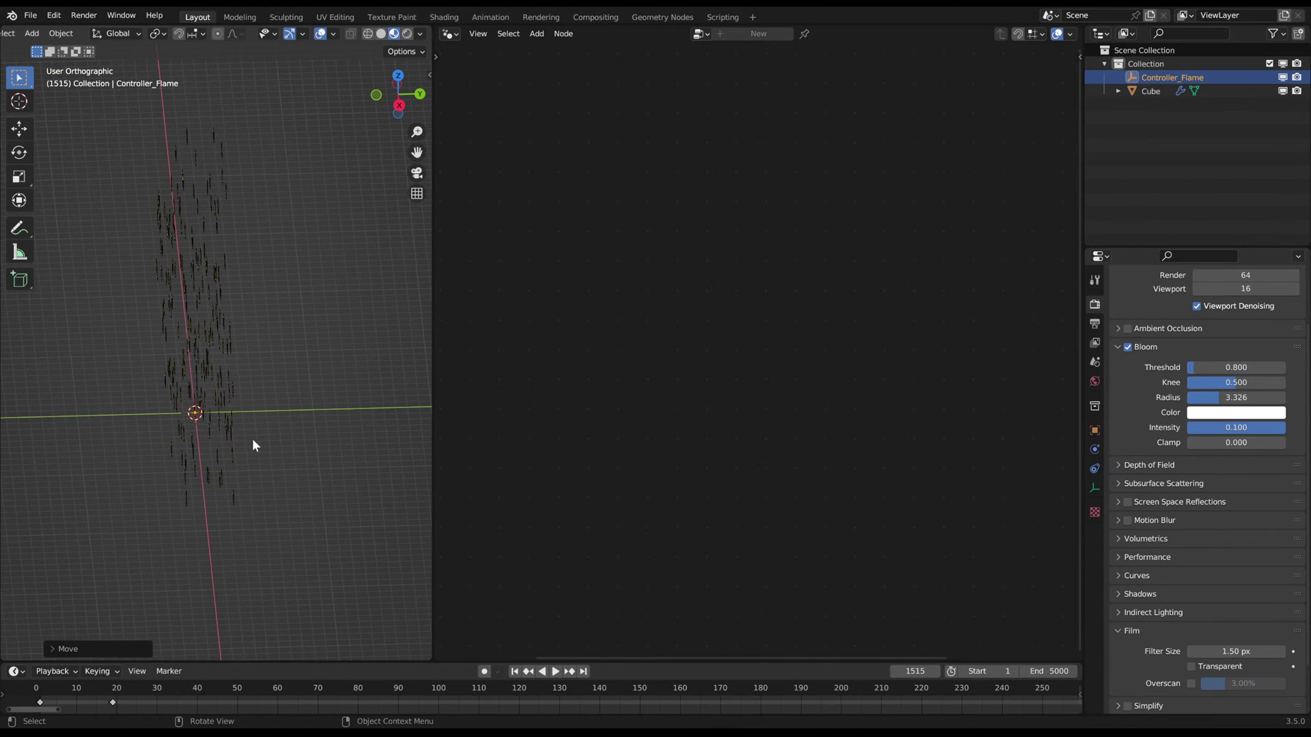
- Try moving the Controller_Flame empty to either side of the flame along the Y axis to test the falloff in depth
key(g)
key(x)
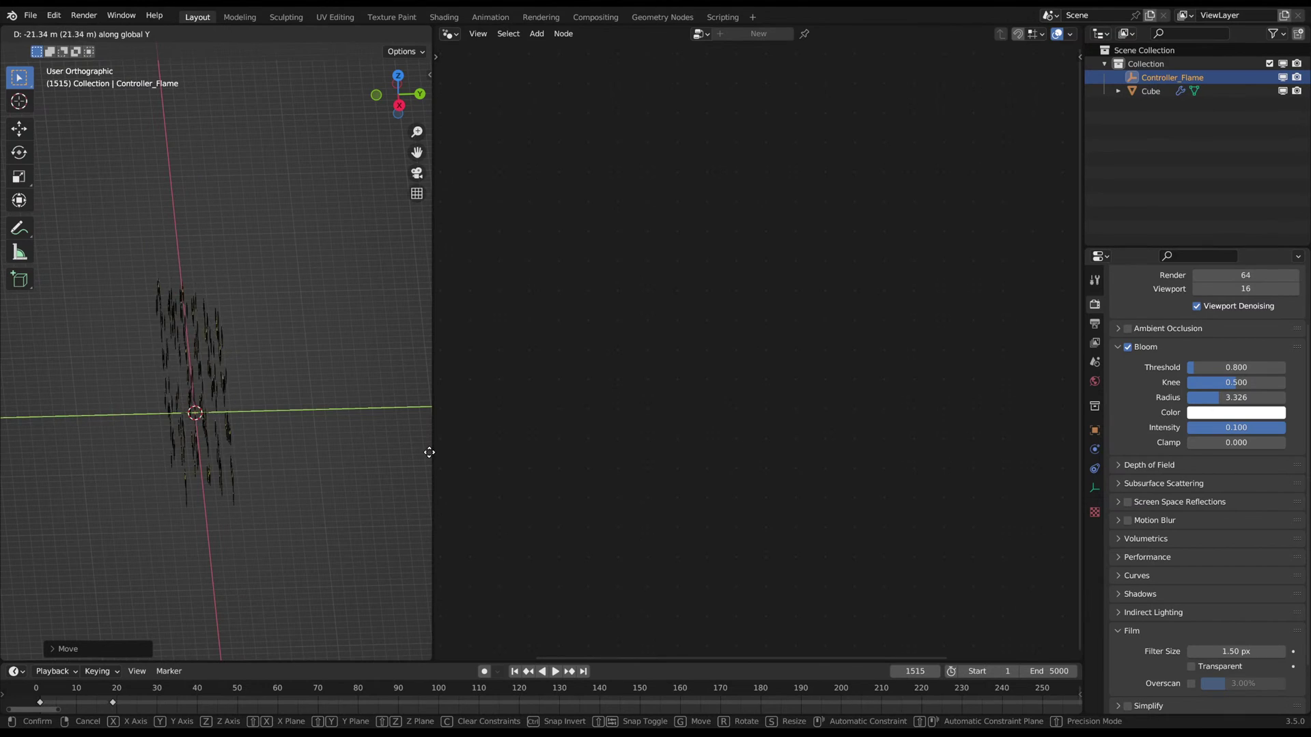
click(48, 456)
middle_drag(130, 415, 150, 391)
key(g)
key(y)
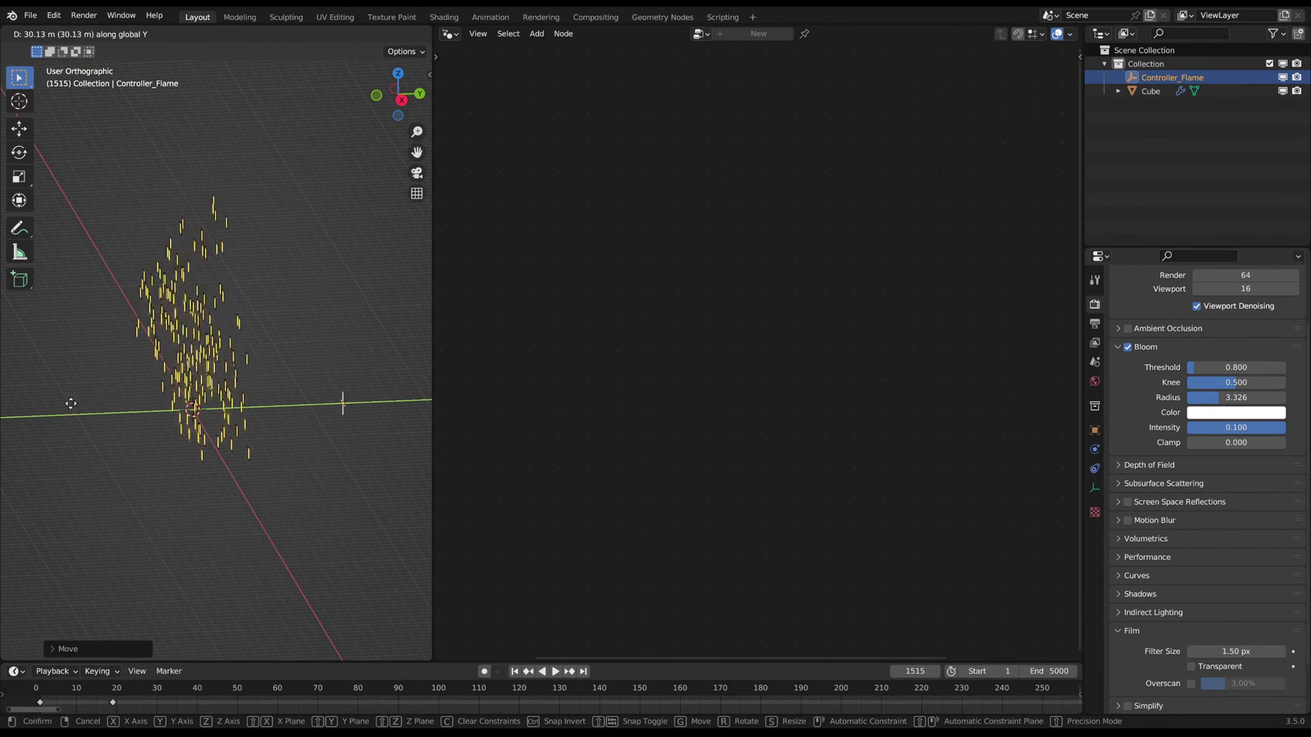
click(314, 402)
middle_drag(314, 403, 297, 384)
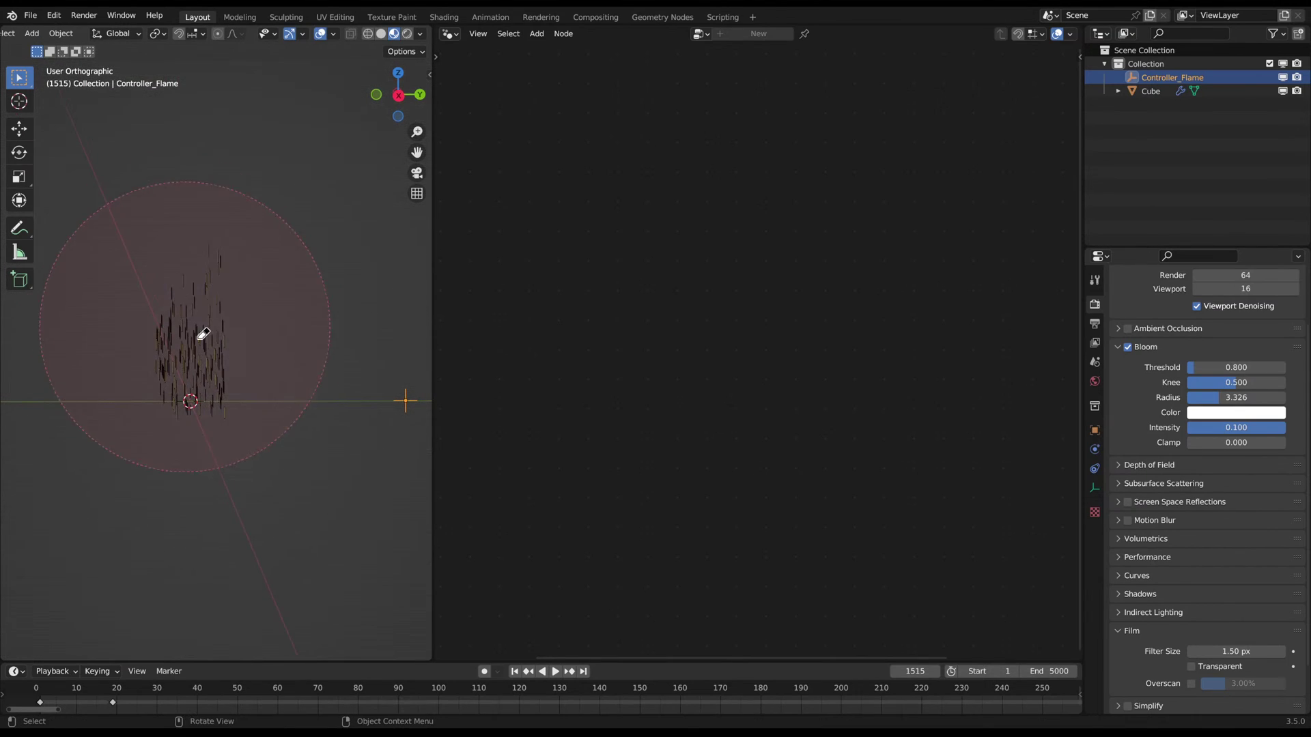
- Undo the recent test moves of the Controller_Flame empty
key(ctrl+z)
key(ctrl+z)
key(ctrl+z)
key(ctrl+z)
key(ctrl+z)
mouse_move(249, 364)
middle_down()
mouse_move(245, 410)
mouse_move(298, 420)
middle_up()
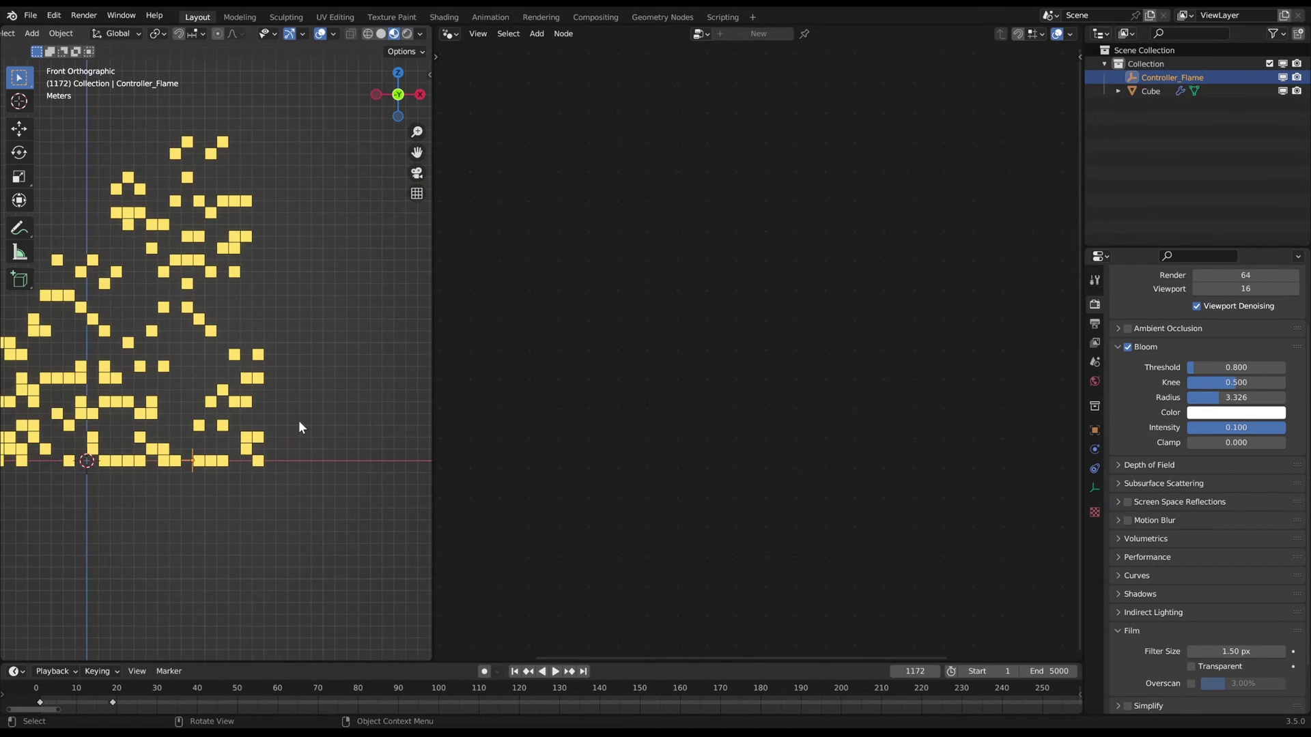
- Widen the 3D viewport so the whole flame fits beside the node editor
shift+middle_drag(304, 315, 468, 265)
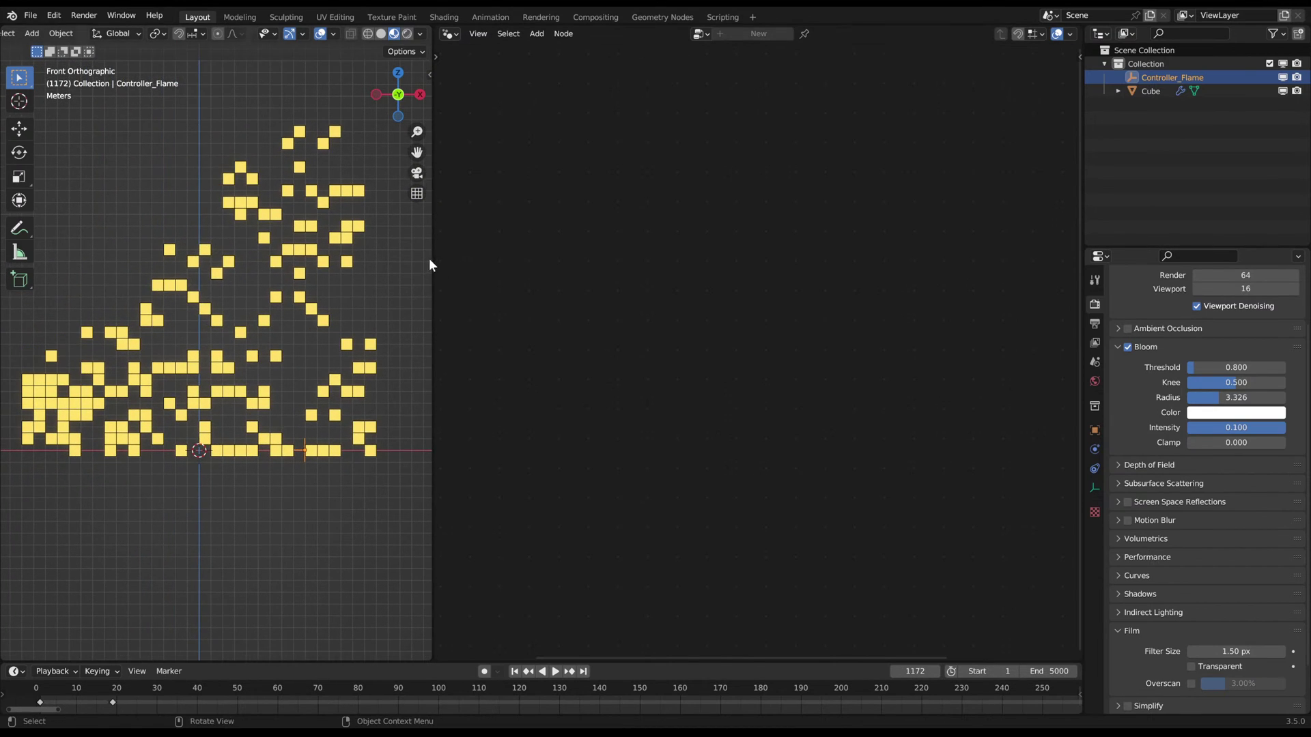
drag(432, 261, 473, 265)
scroll(342, 332, down, 2)
- Play the animation, examine the flame's shape from the side and the front, and stop playback with nothing selected
middle_drag(403, 311, 254, 347)
scroll(267, 355, up, 3)
key(space)
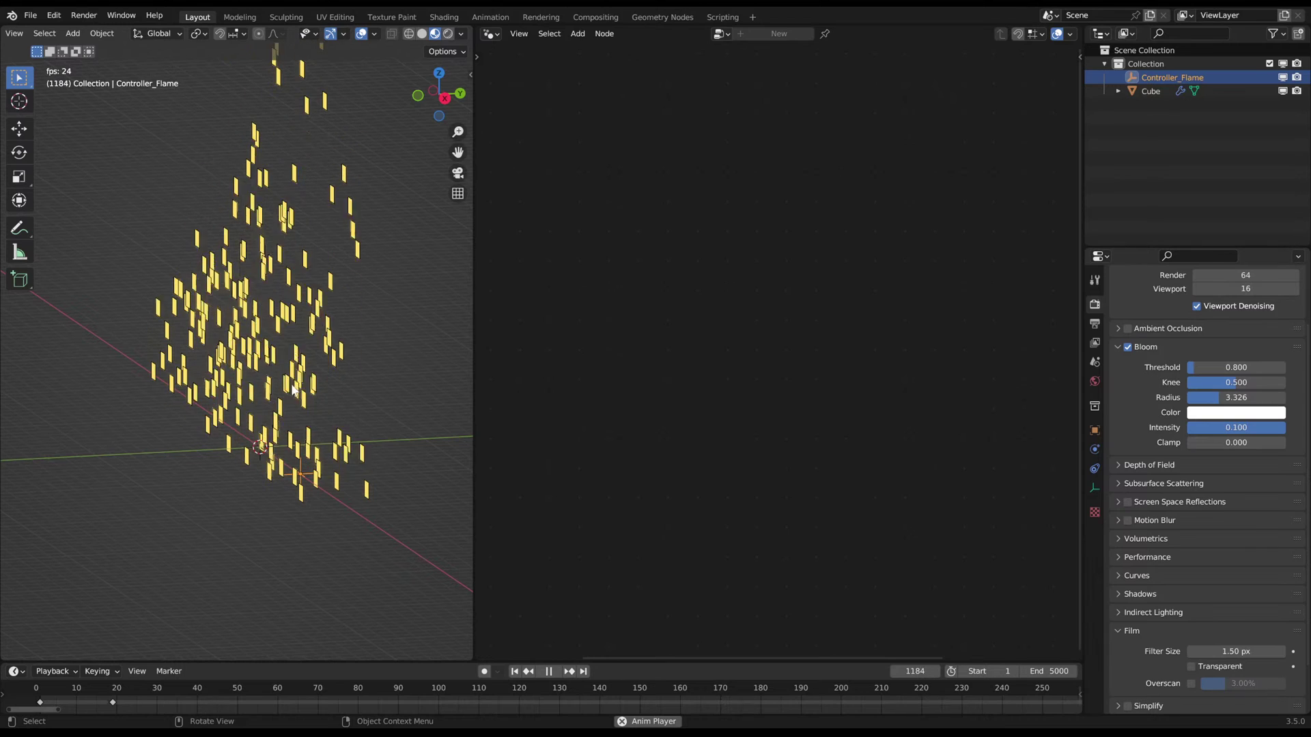
middle_drag(295, 390, 437, 377)
middle_drag(239, 387, 317, 370)
key(KP_1)
scroll(285, 383, down, 3)
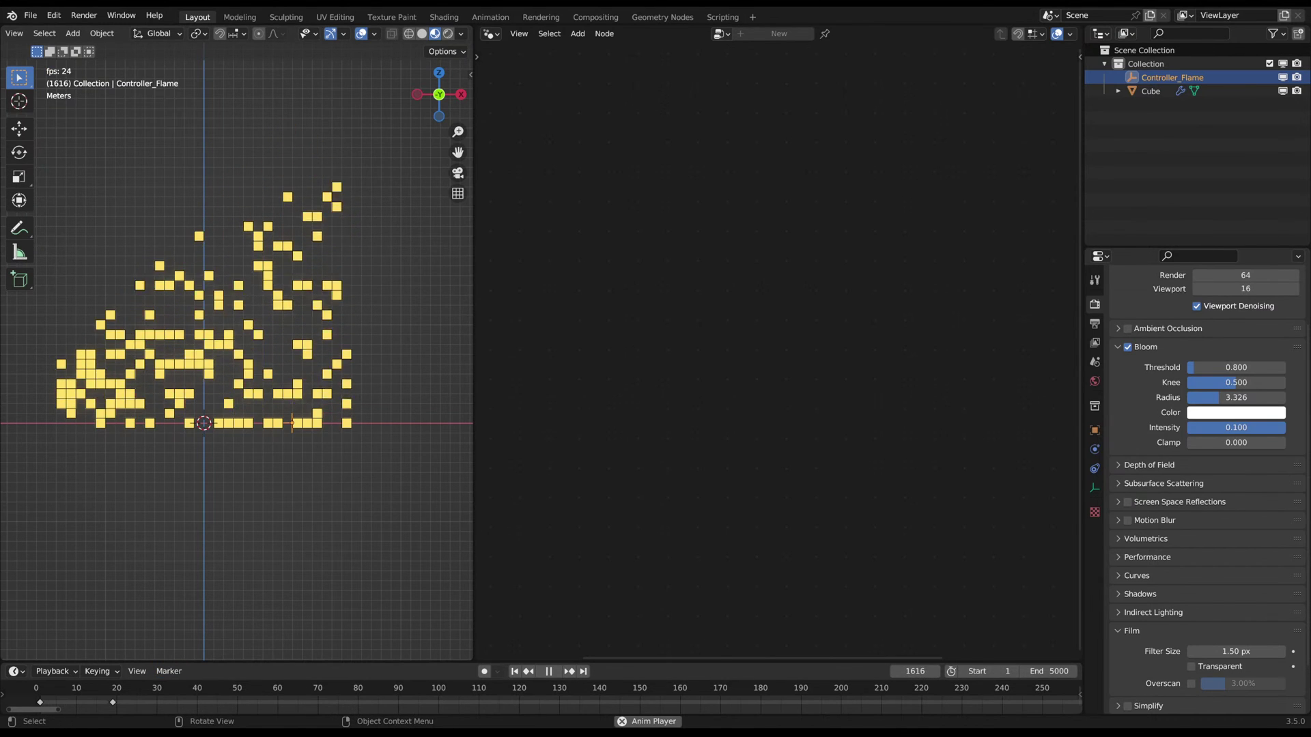
click(359, 350)
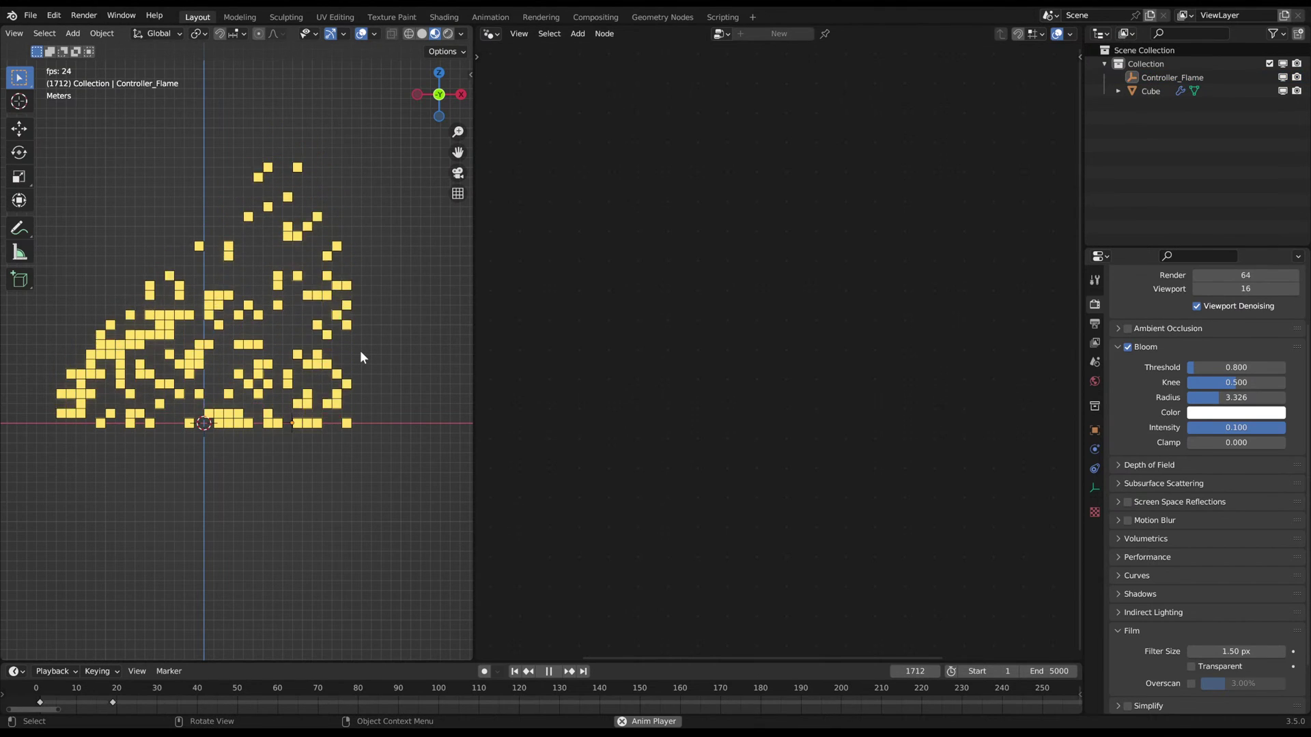
key(space)
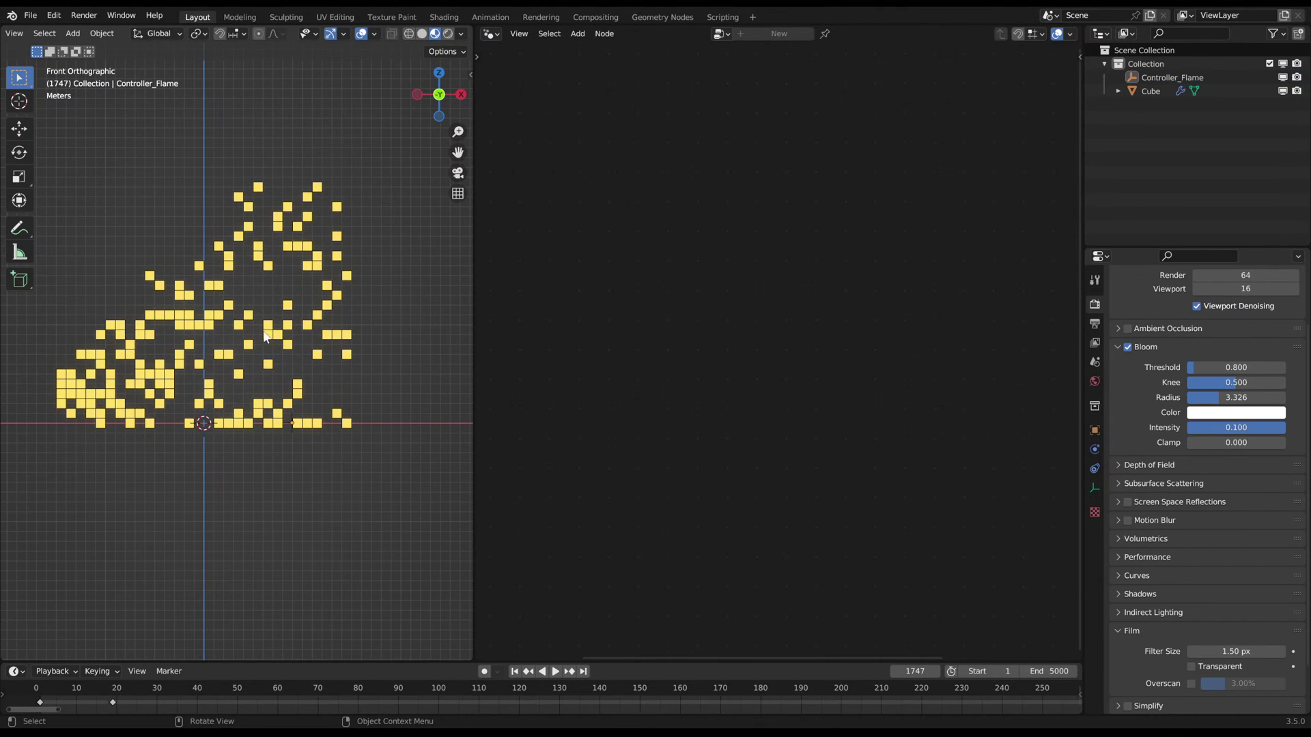
- Restart playback and set the Integer node that drives the Cube's grid width to 8
click(269, 337)
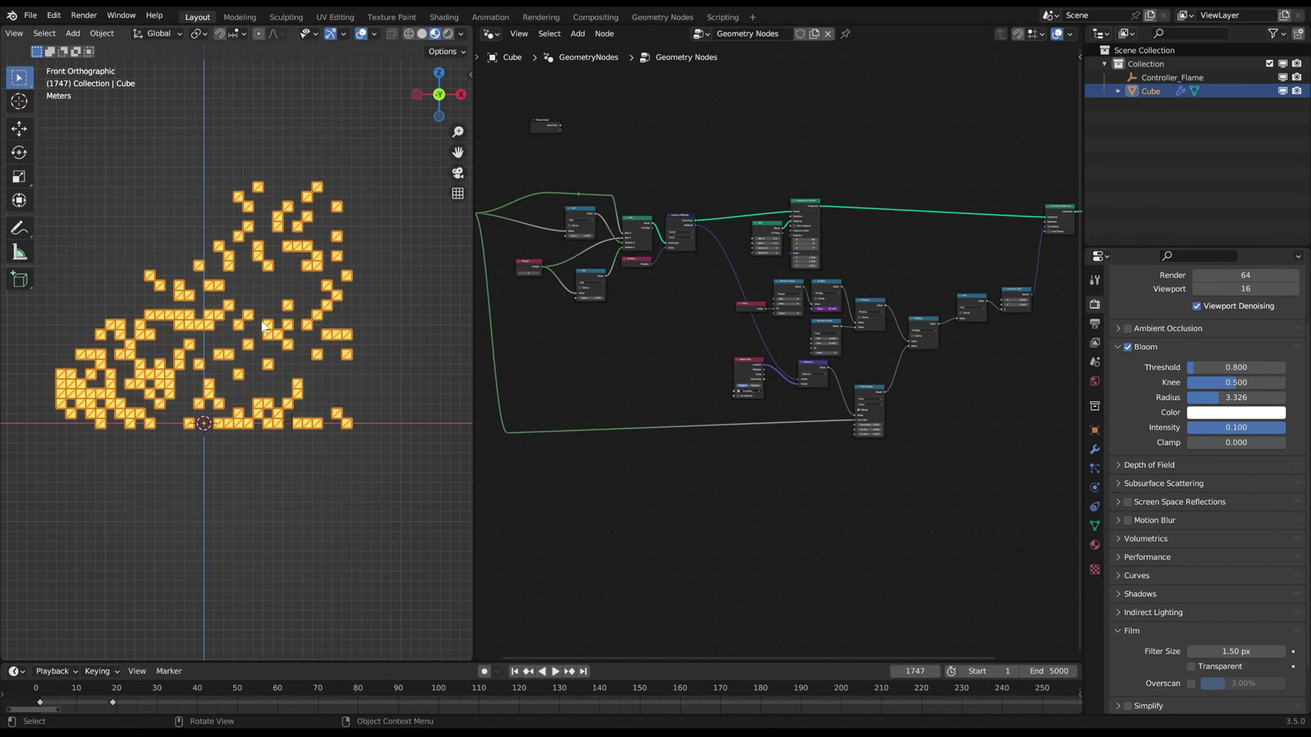
key(space)
scroll(707, 351, up, 10)
drag(699, 228, 654, 228)
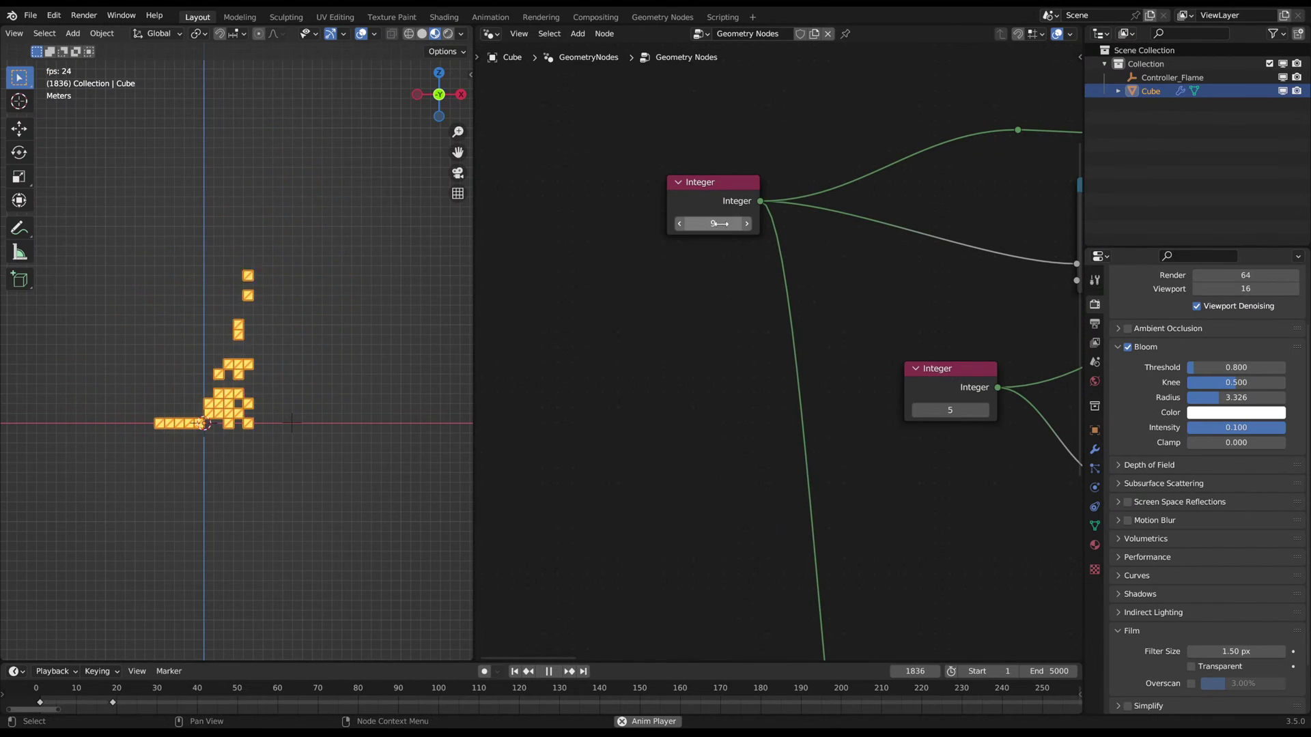
- Move the Controller_Flame empty from the right of the narrowed flame to above the origin in front view
click(290, 415)
middle_drag(311, 412, 387, 458)
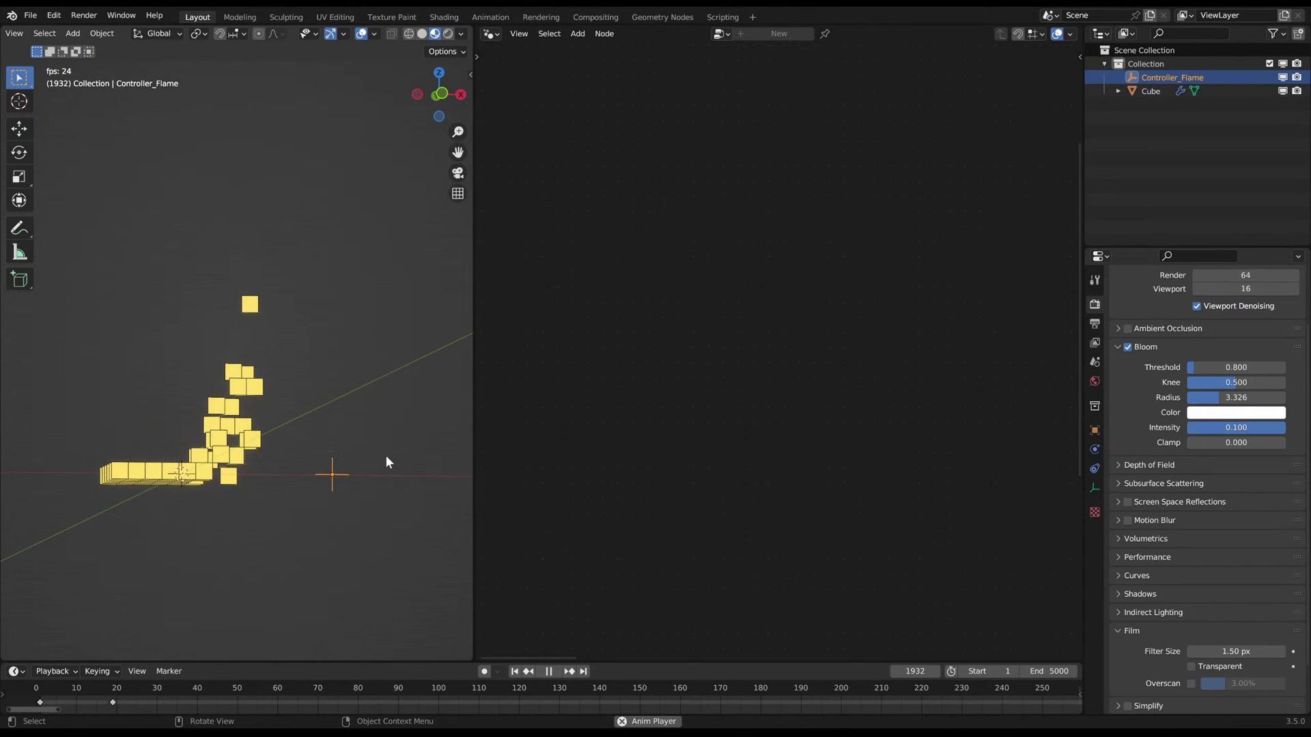
key(KP_1)
key(g)
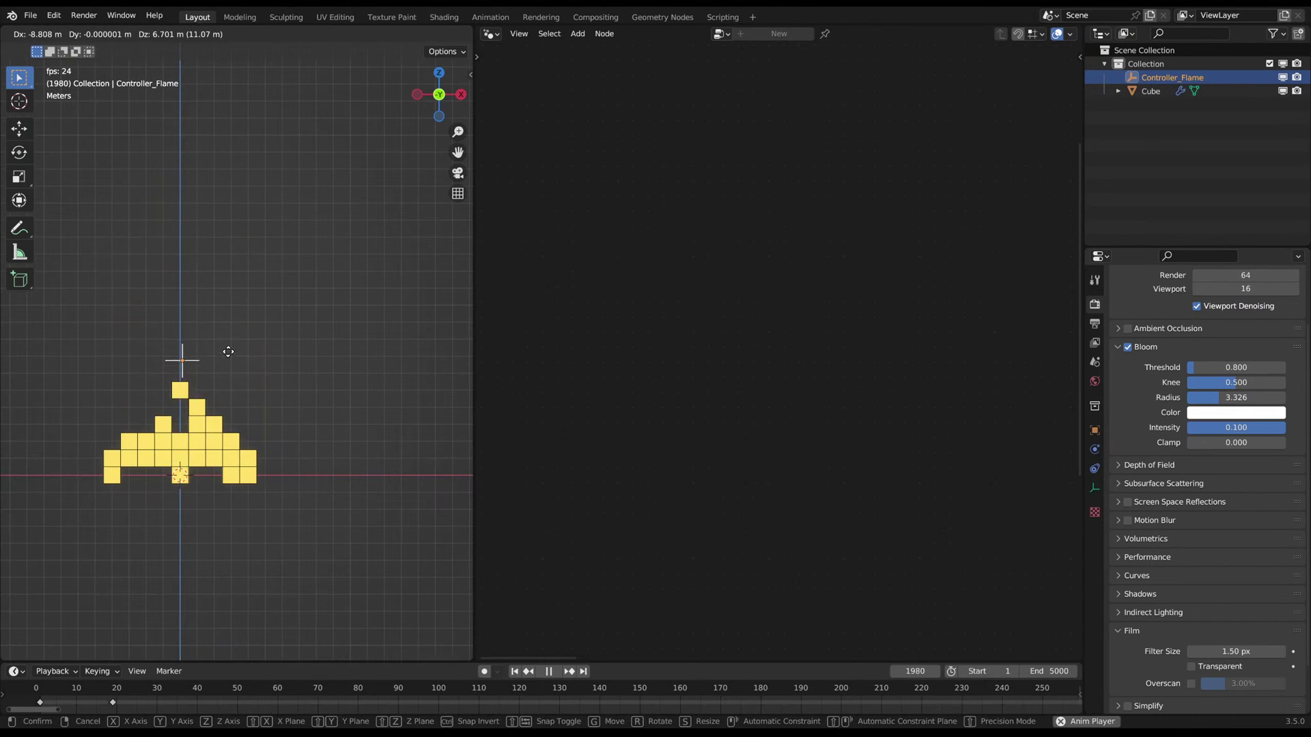
click(230, 372)
- Move the Controller_Flame empty below the flame's base row and back above it to test the flame height
scroll(249, 302, down, 2)
key(g)
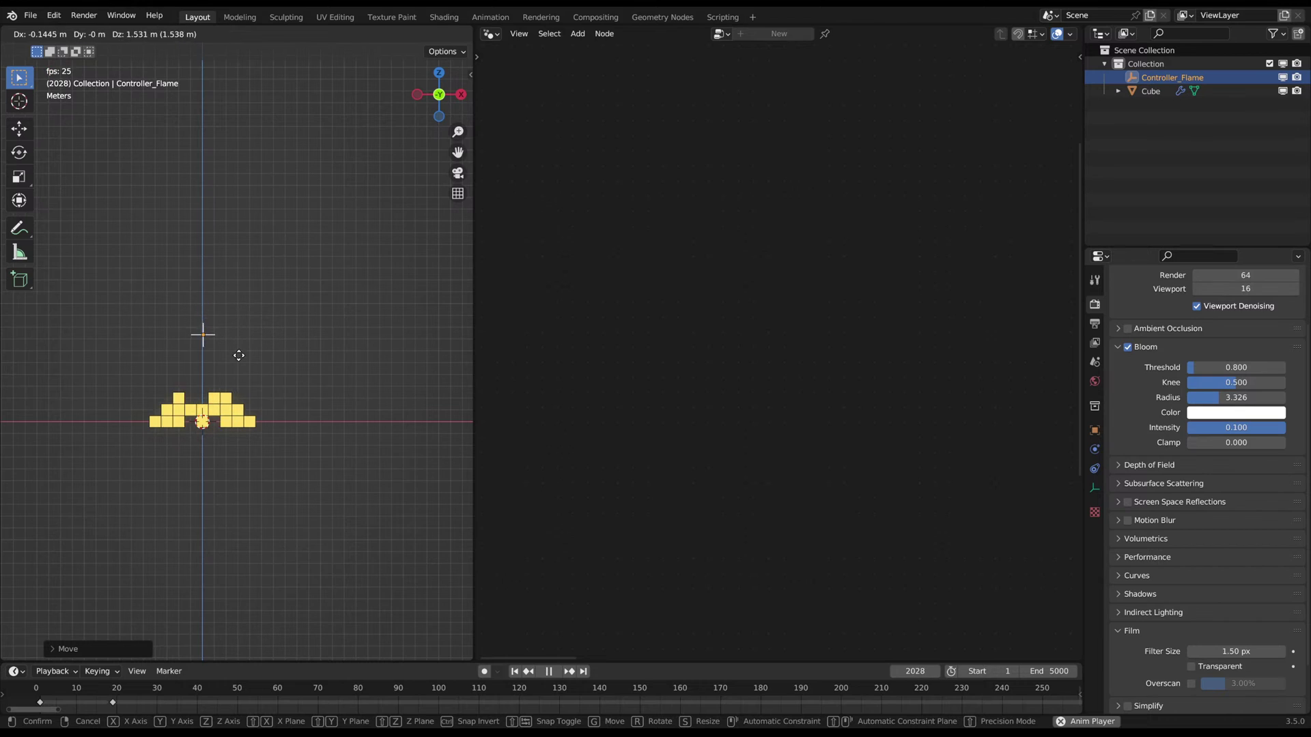
click(231, 485)
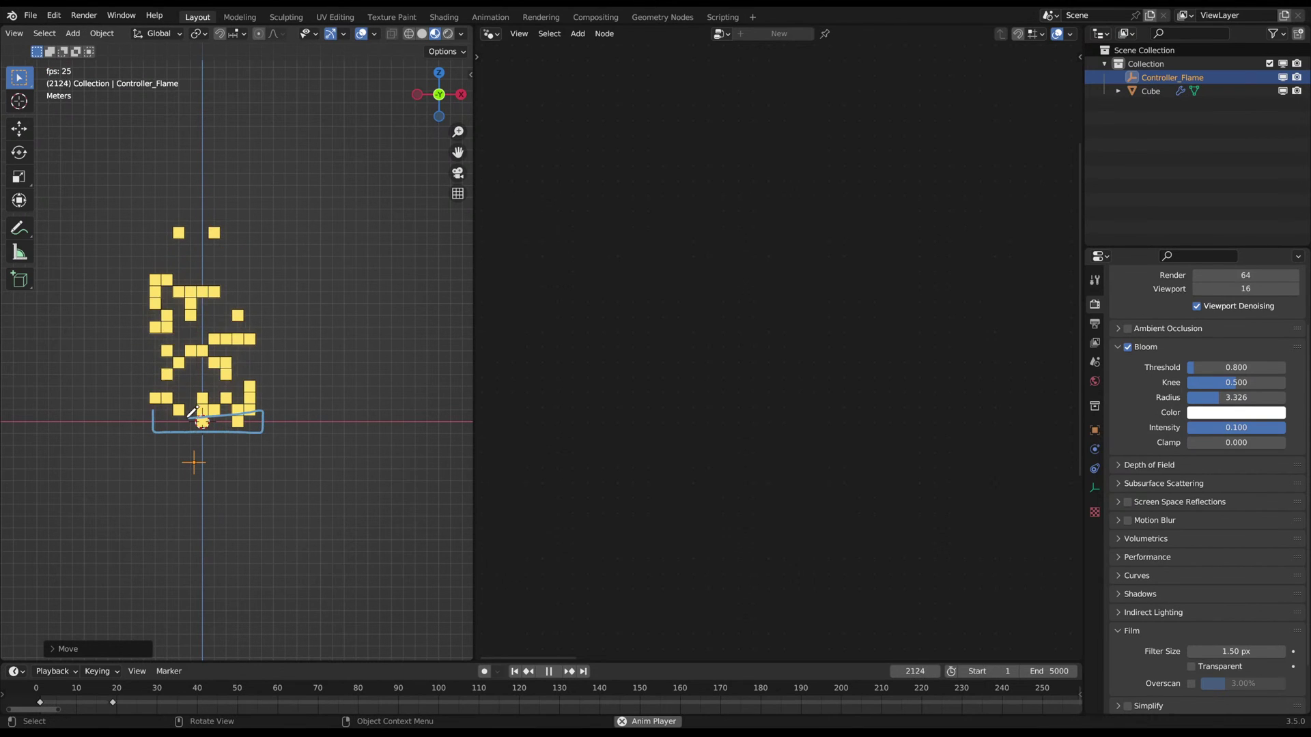
key(g)
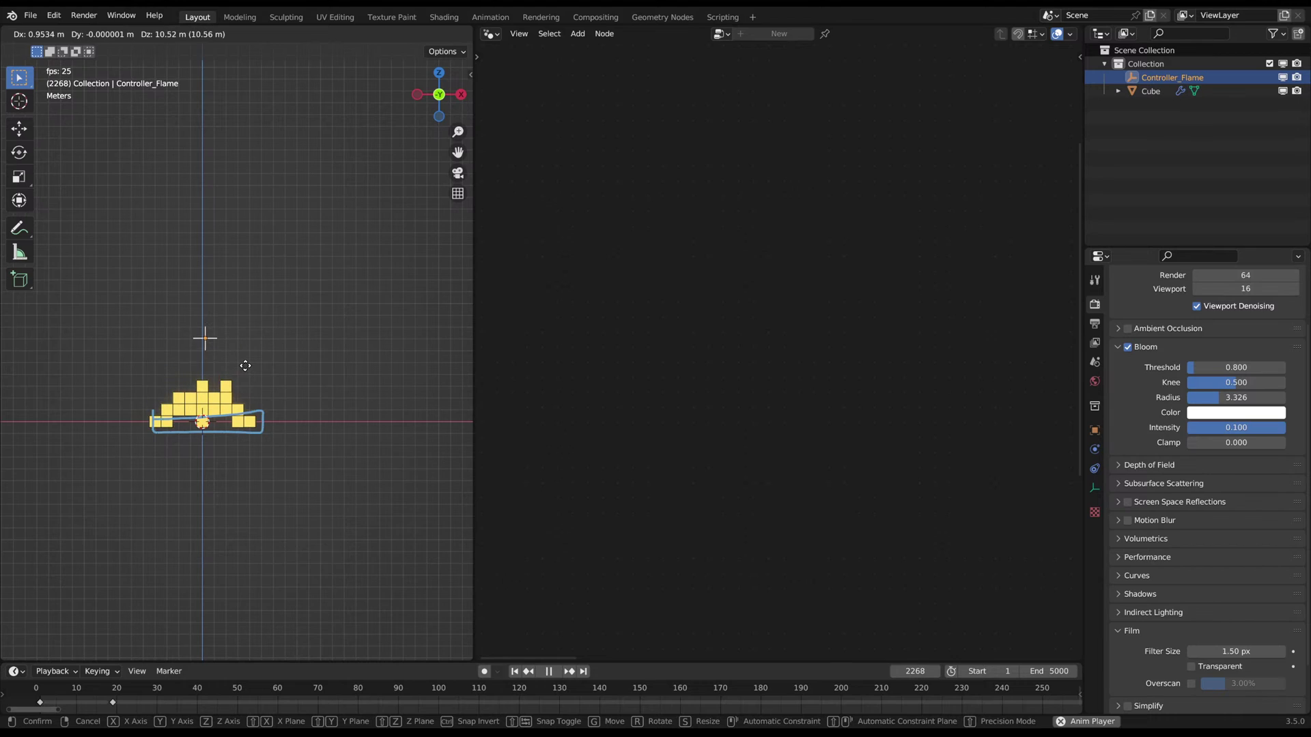
click(245, 362)
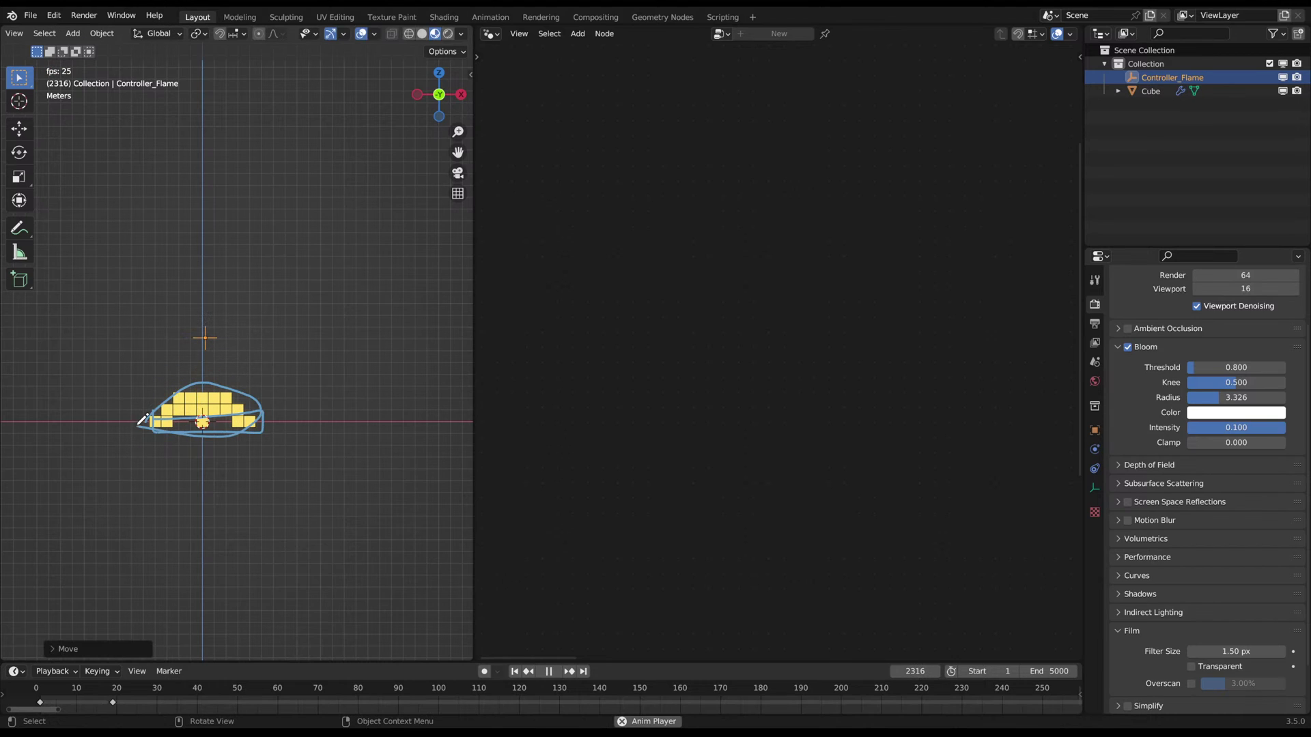
- Raise the Controller_Flame empty far above the flame, and bring it back down onto the origin
key(g)
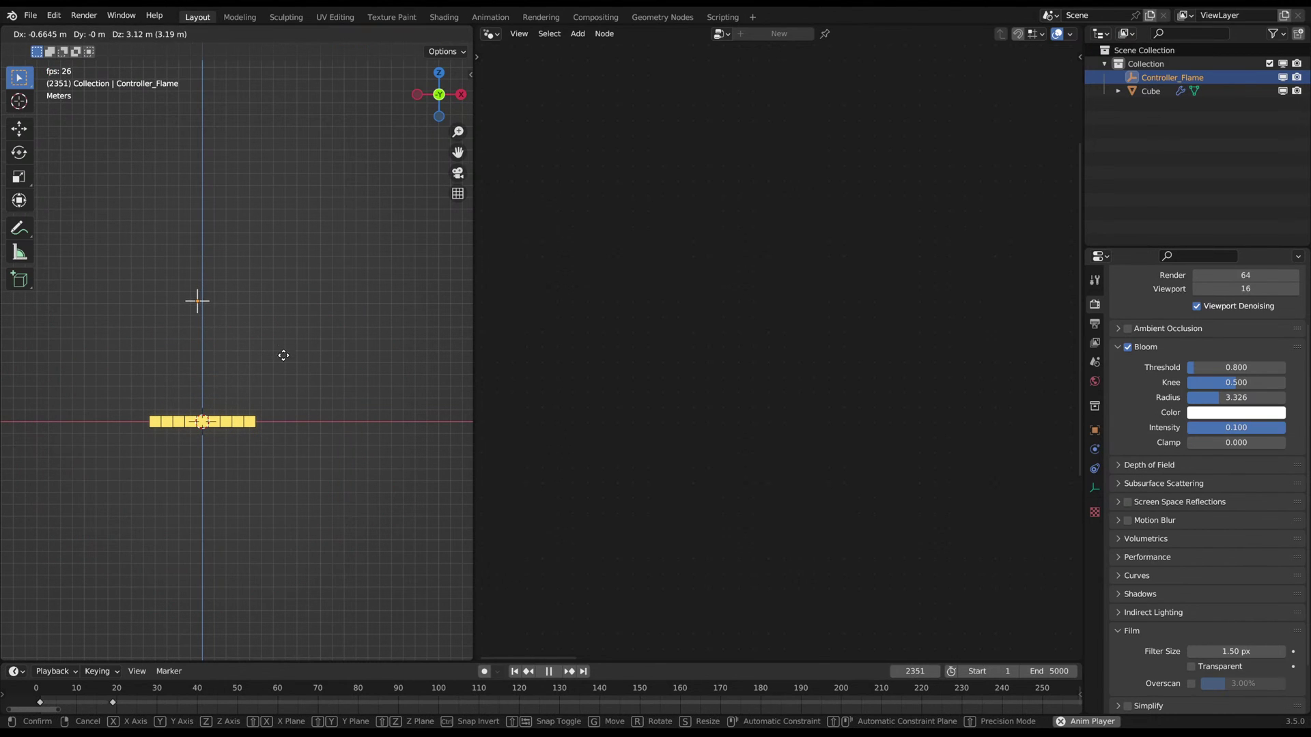
click(285, 408)
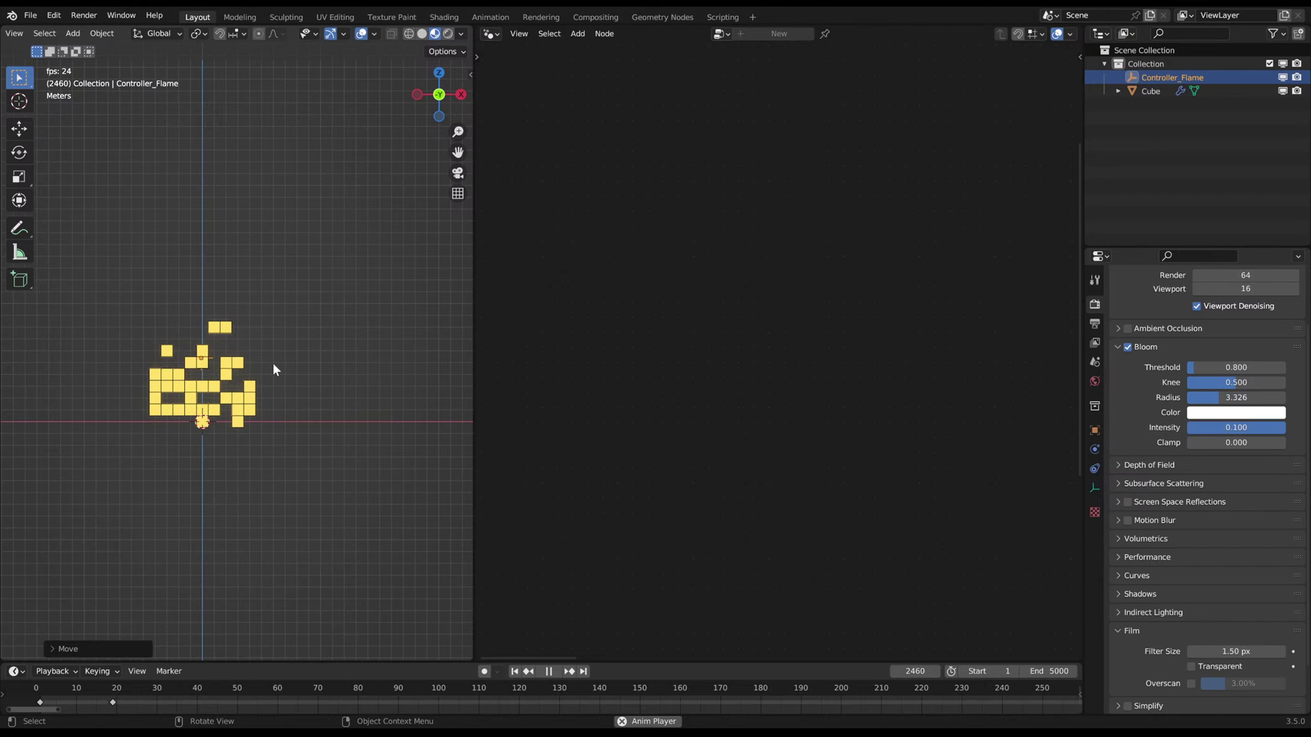
key(g)
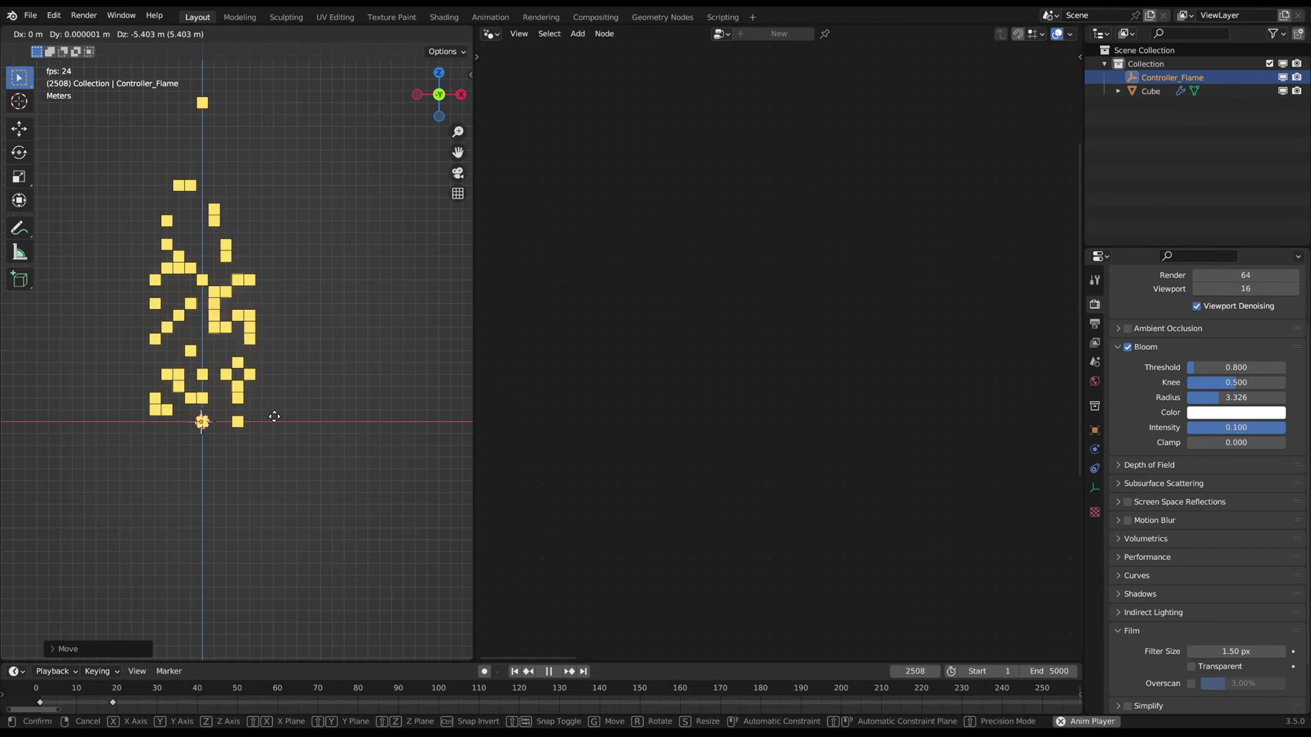
click(274, 416)
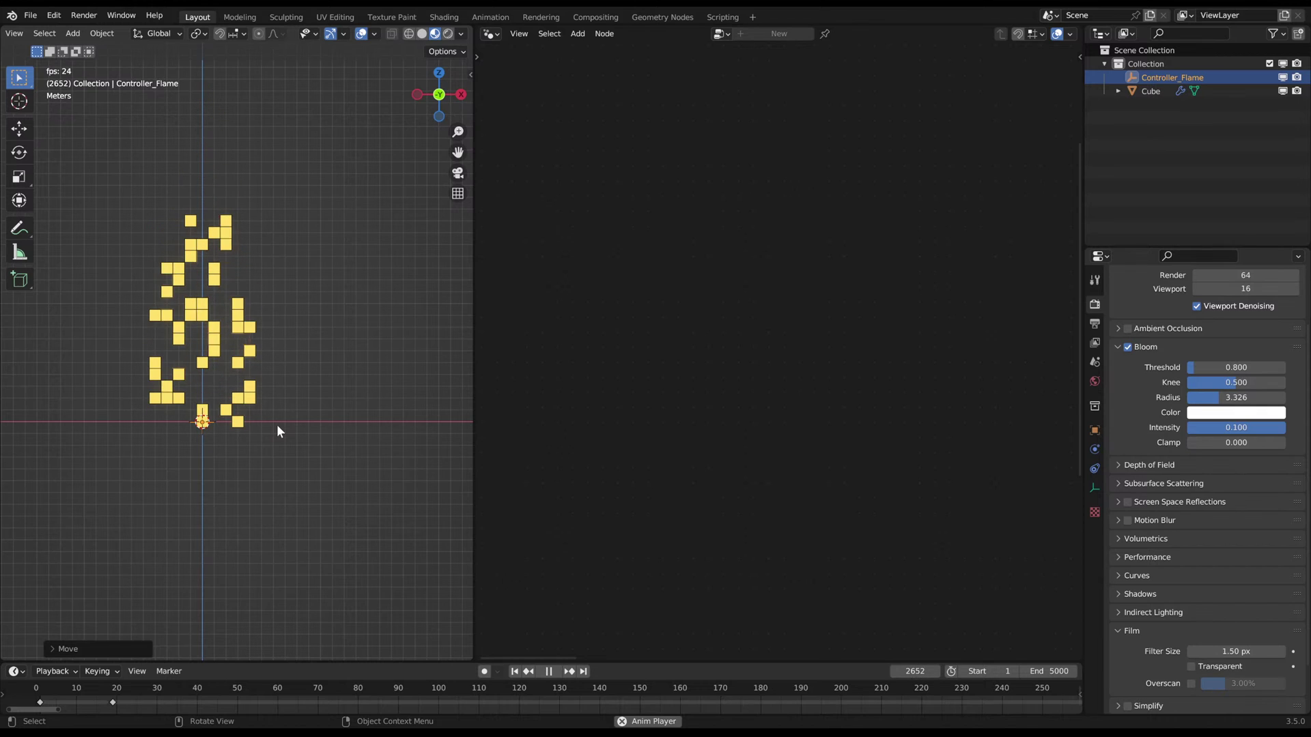
- Examine the Cube's Modulo, Random Value, Distance, Map Range and Multiply nodes that determine the flame height
click(253, 411)
scroll(953, 486, down, 3)
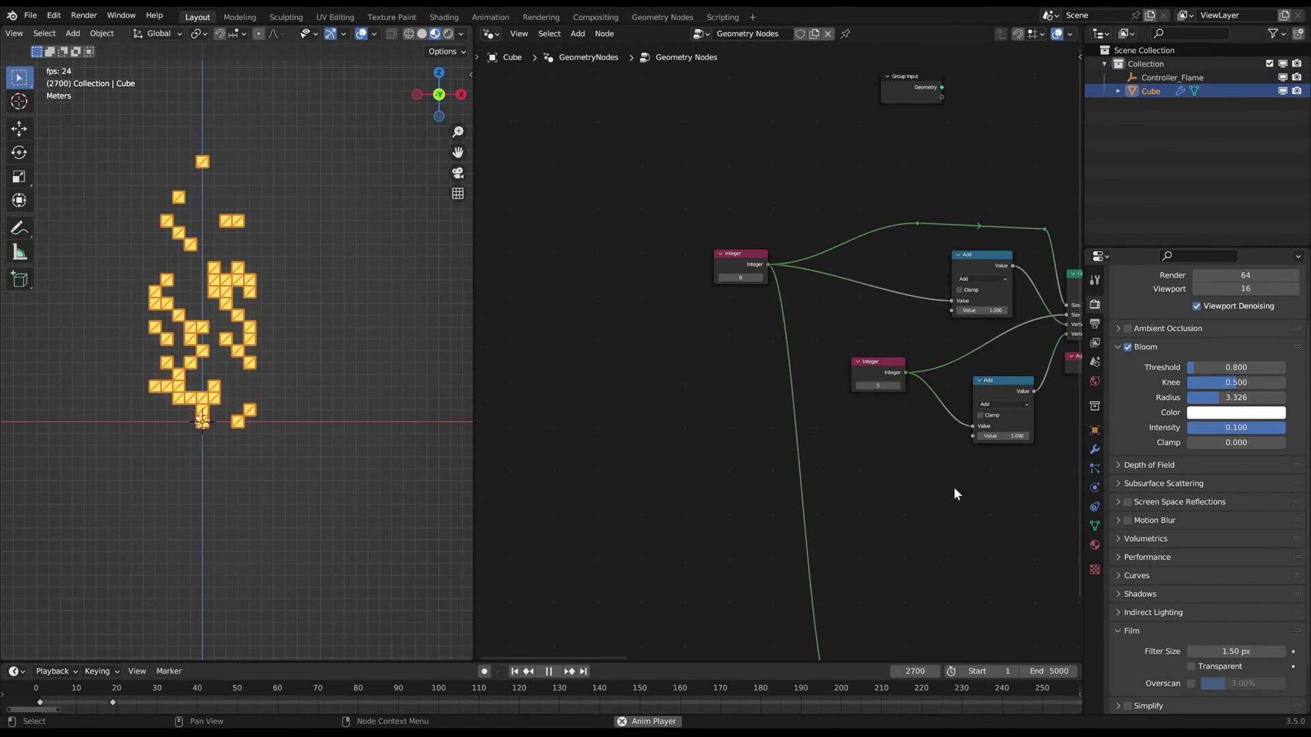
scroll(694, 385, up, 5)
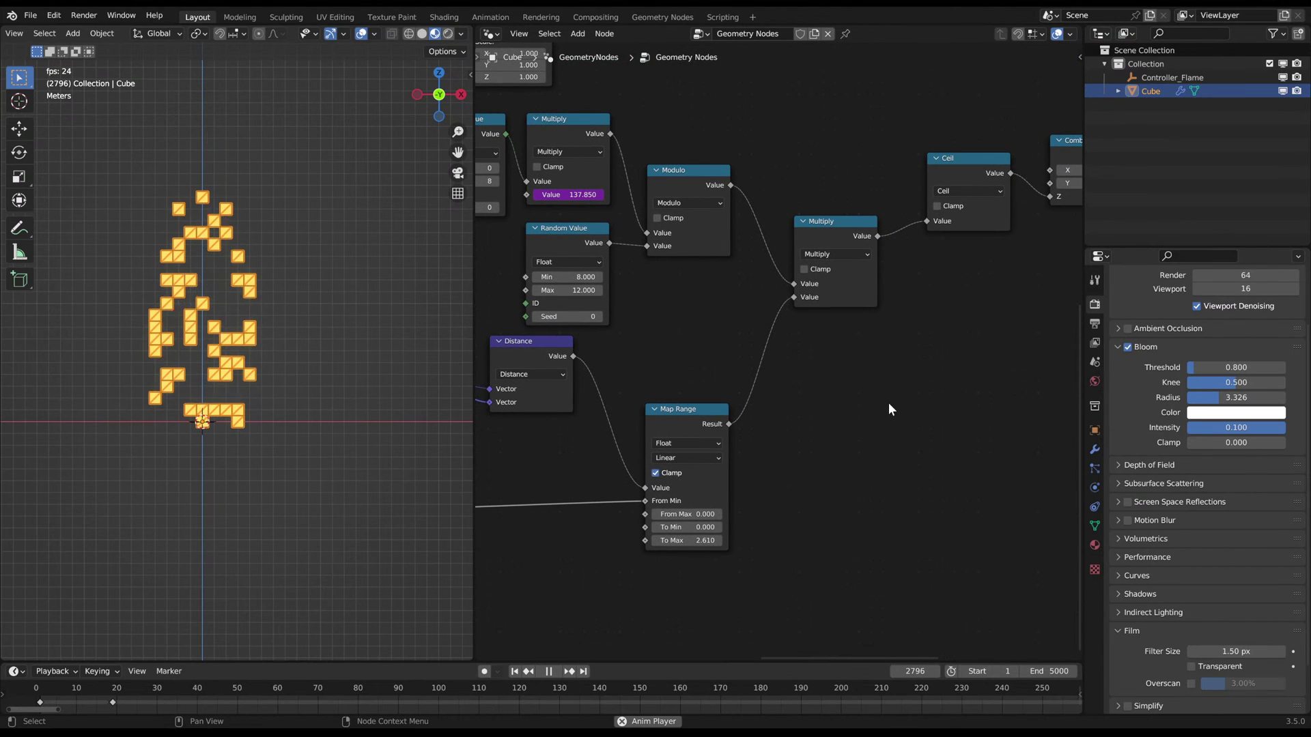
middle_drag(768, 377, 748, 407)
drag(818, 267, 821, 266)
middle_drag(581, 224, 705, 231)
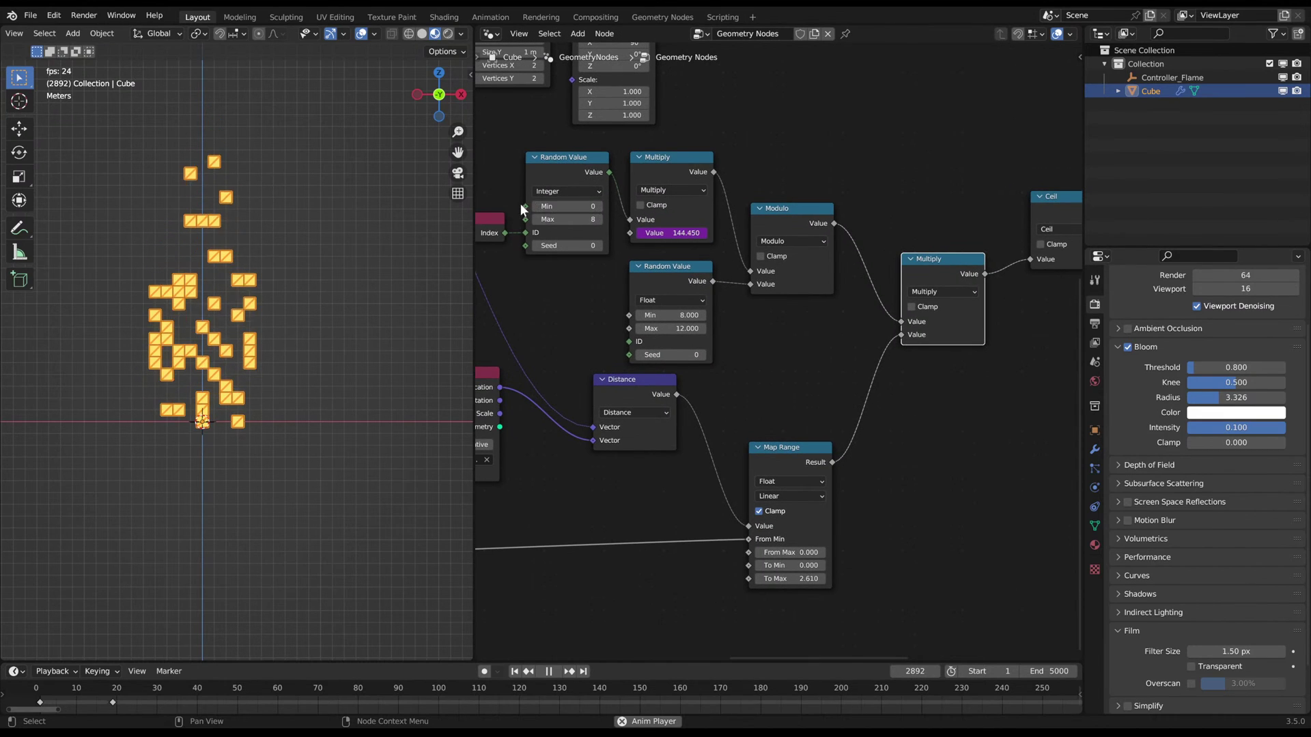
- Move the Controller_Flame empty up from the origin by about 3 m along the Z axis
click(208, 423)
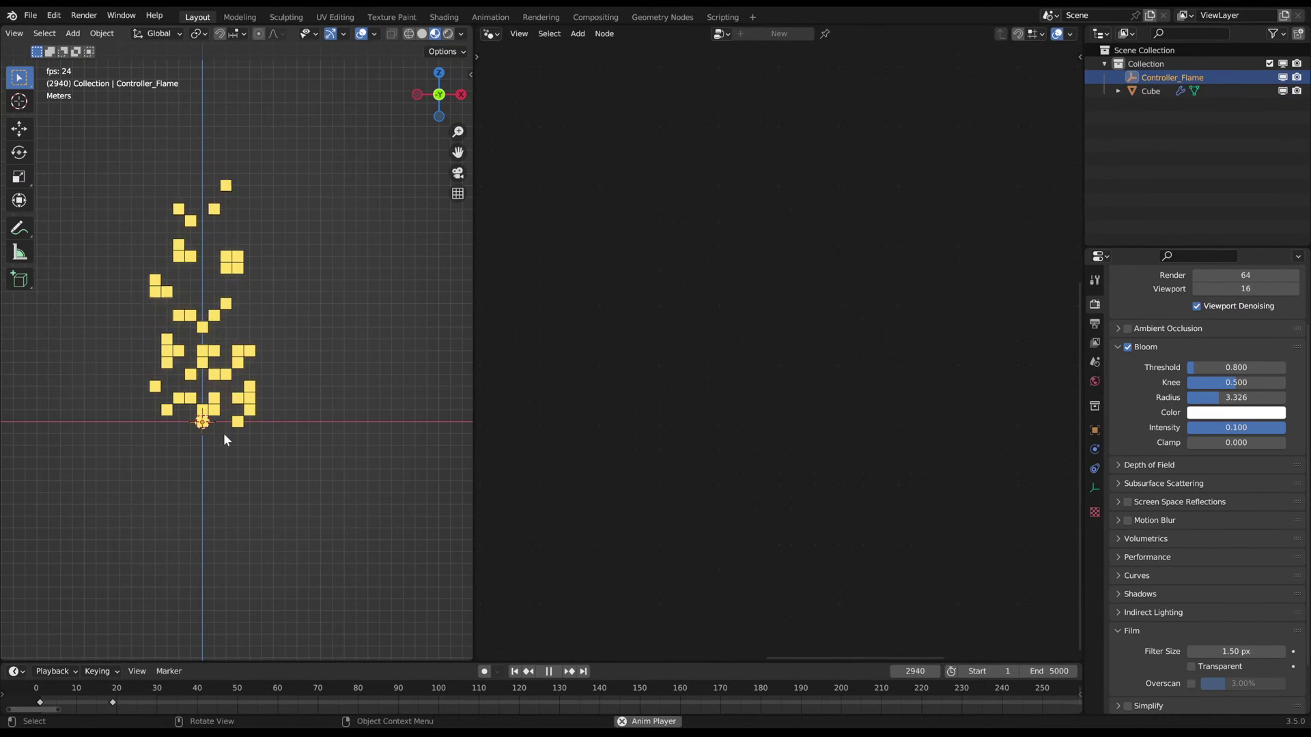
click(223, 388)
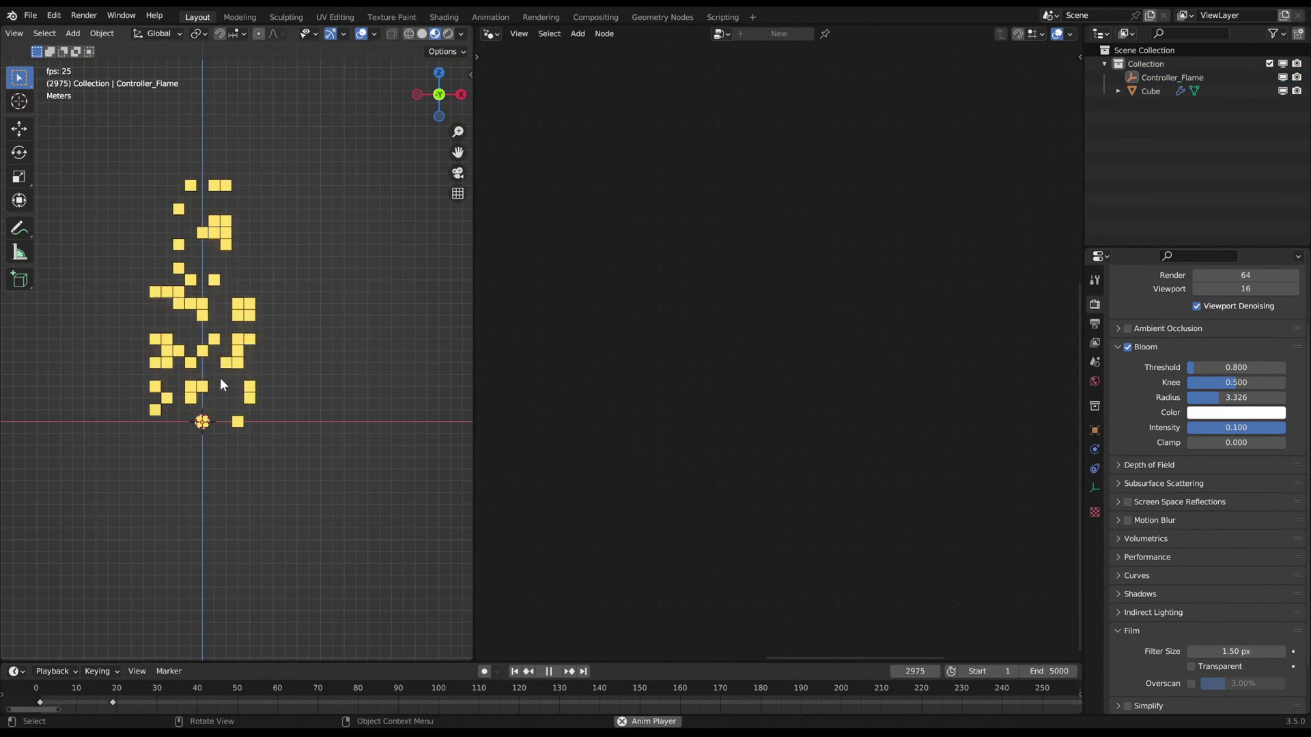
click(202, 423)
key(g)
key(z)
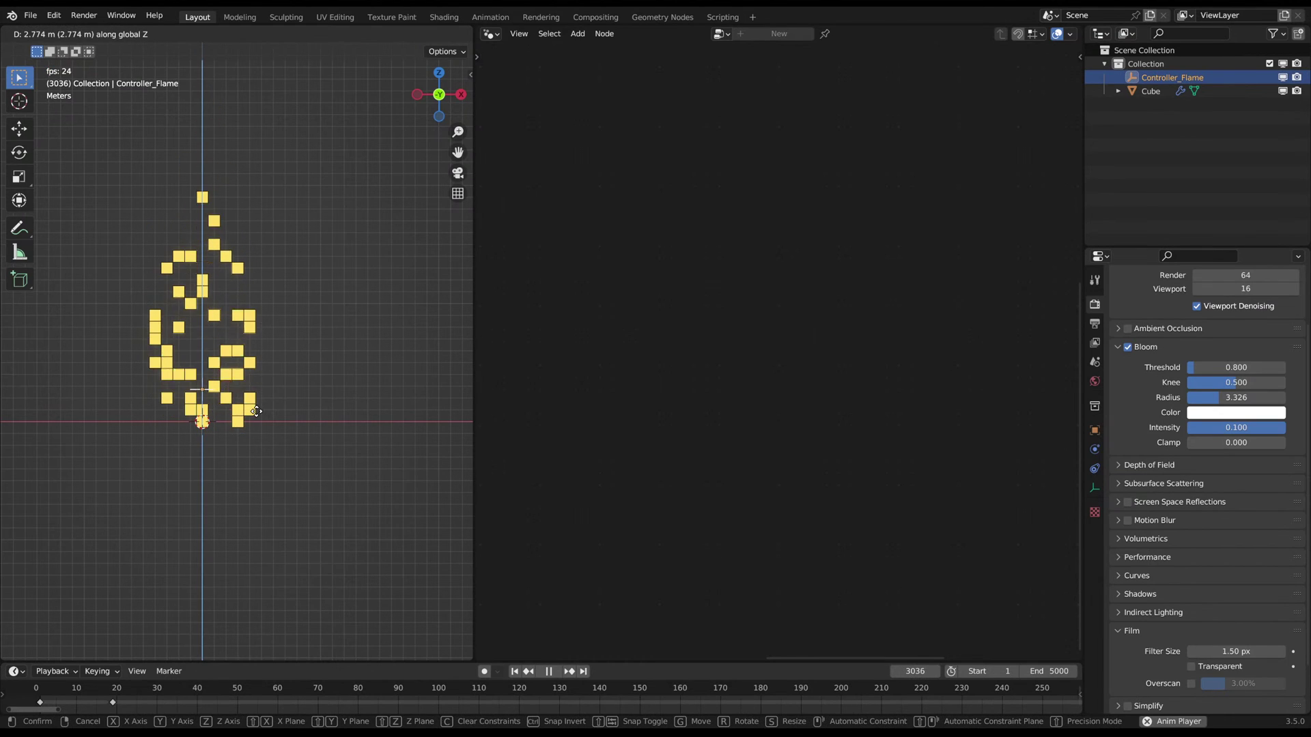
click(261, 409)
- Nudge the raised Controller_Flame empty slightly up and to the right of the flame's center line
click(236, 425)
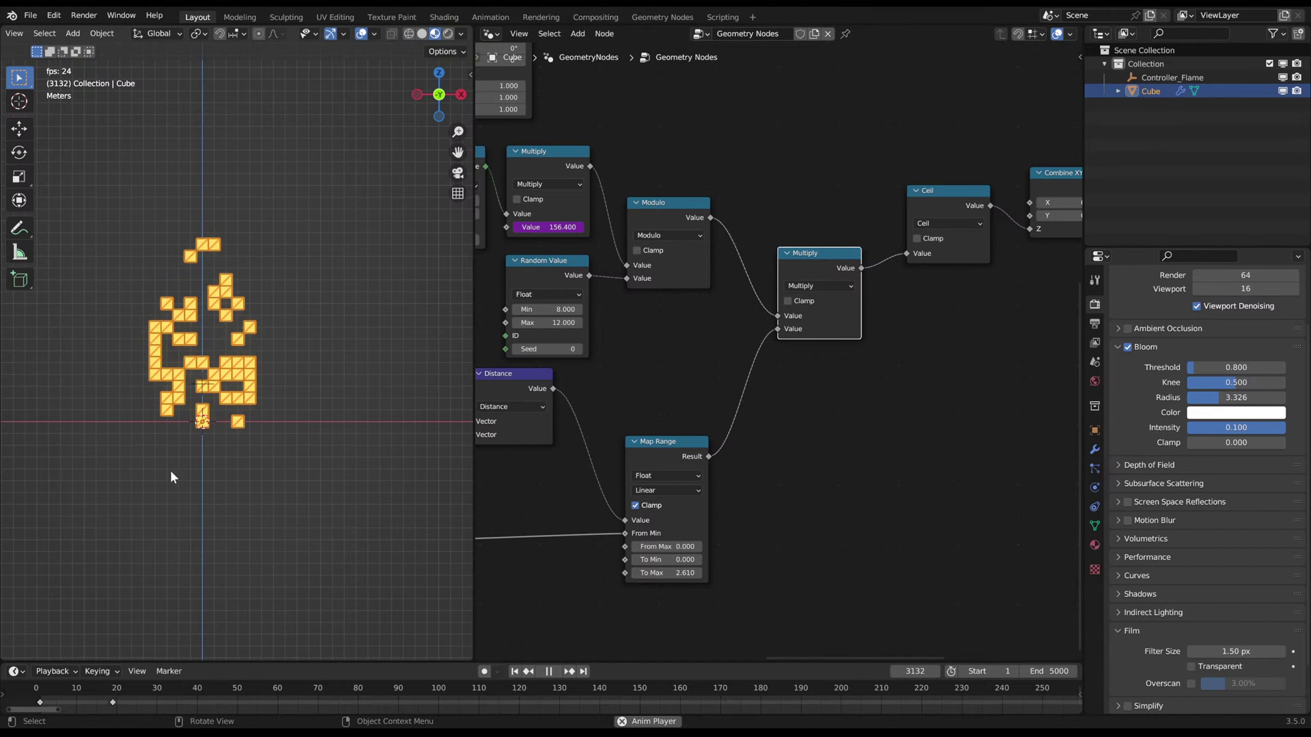
click(231, 494)
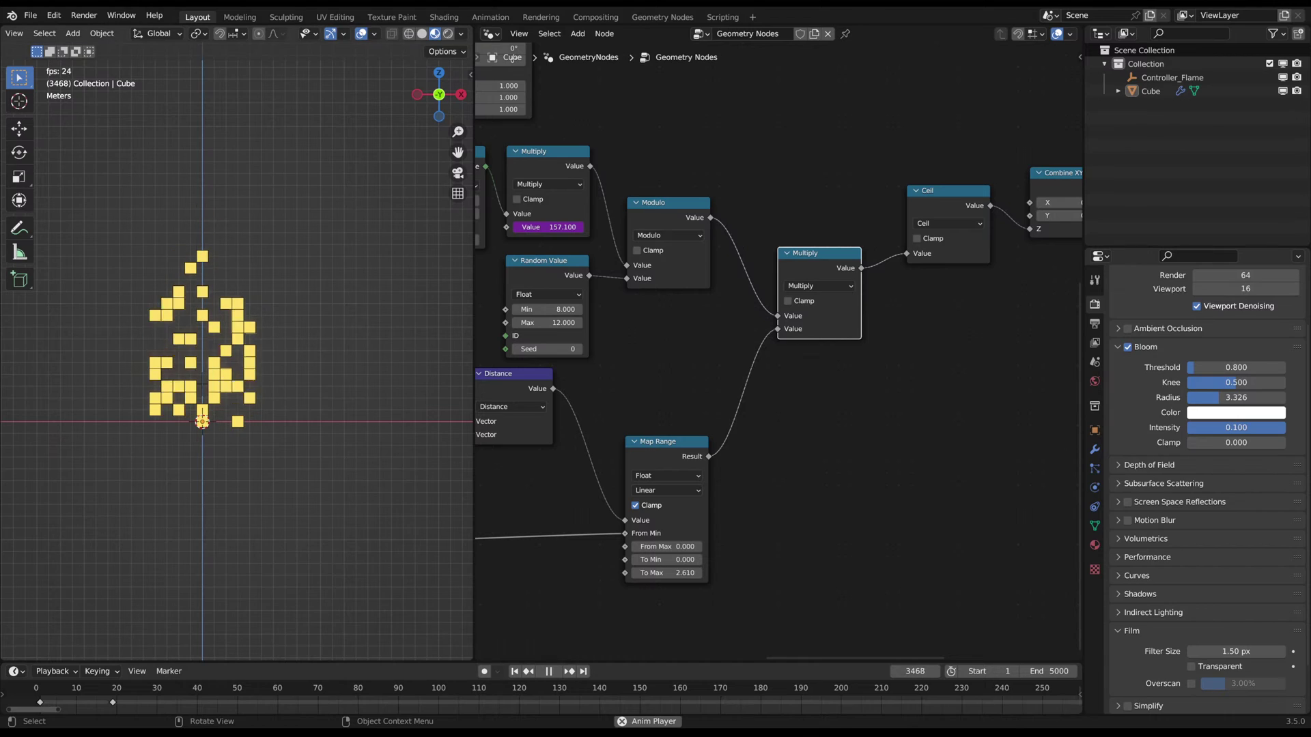
click(205, 386)
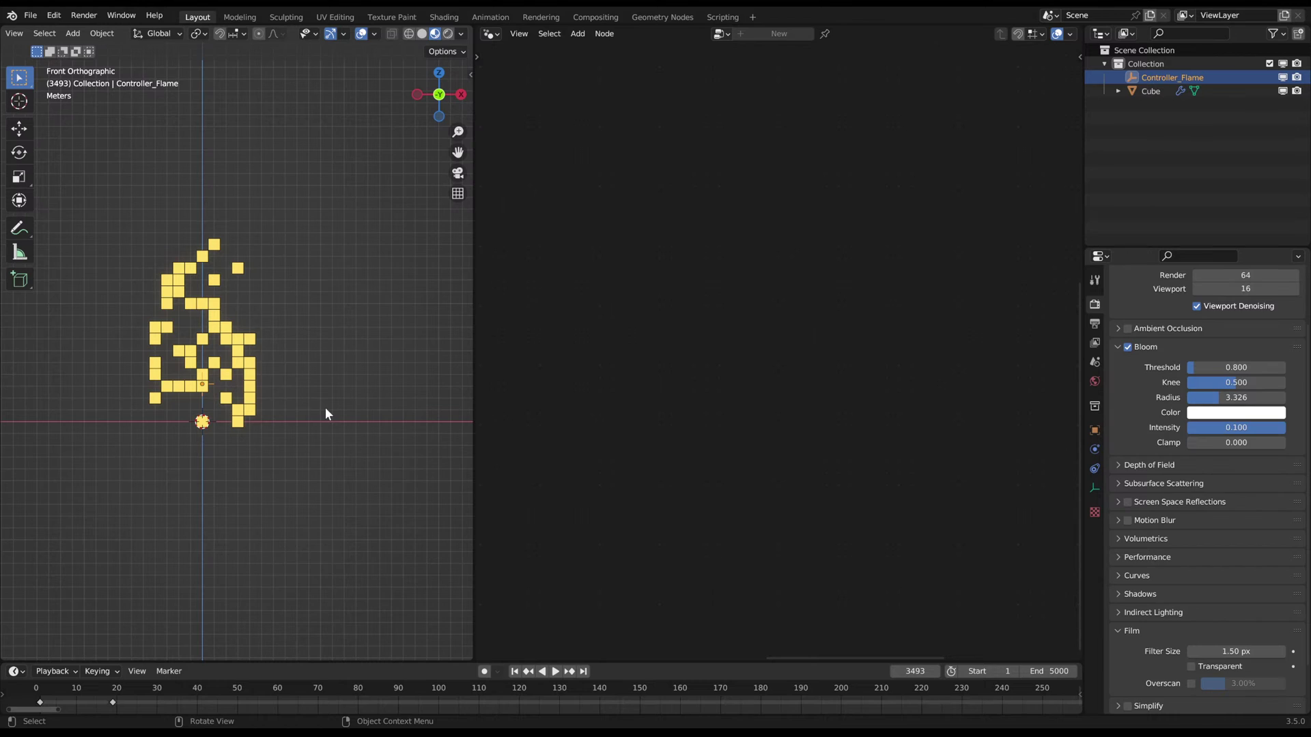
key(g)
click(250, 393)
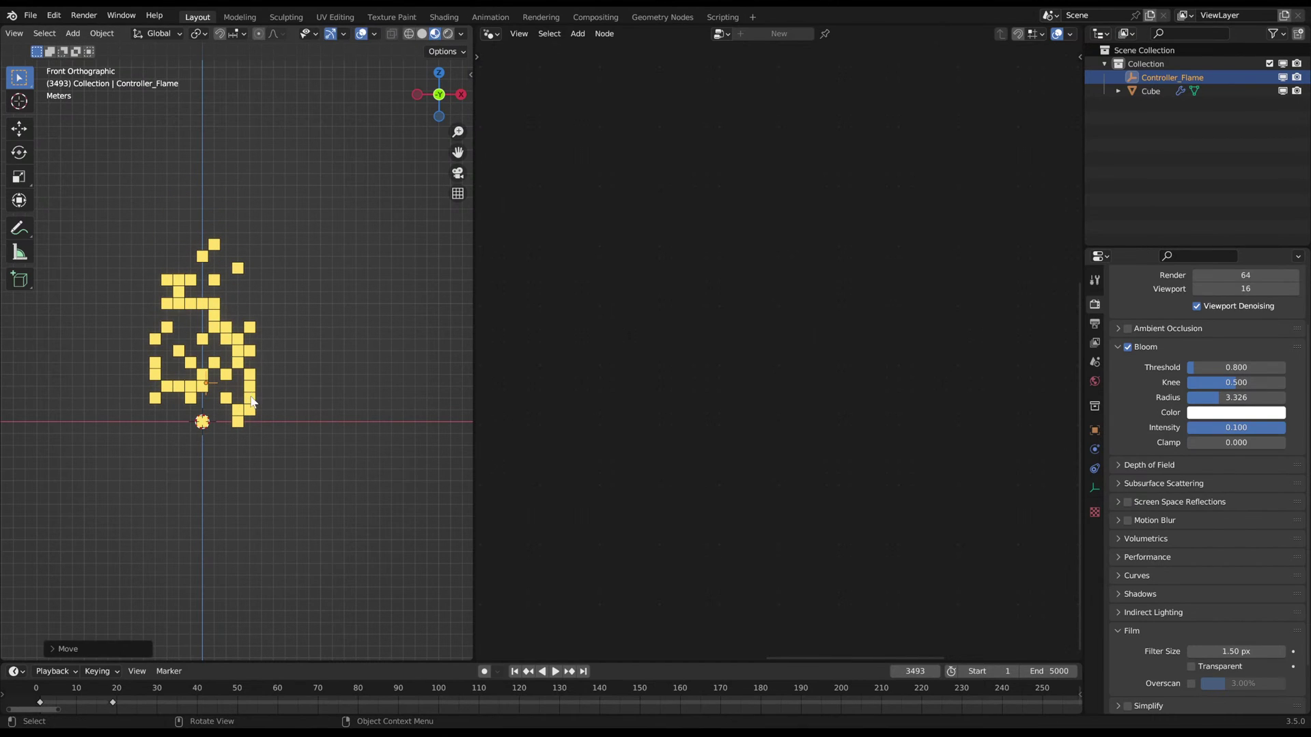
- Select the Cube to show its geometry nodes and play the flame animation
click(237, 315)
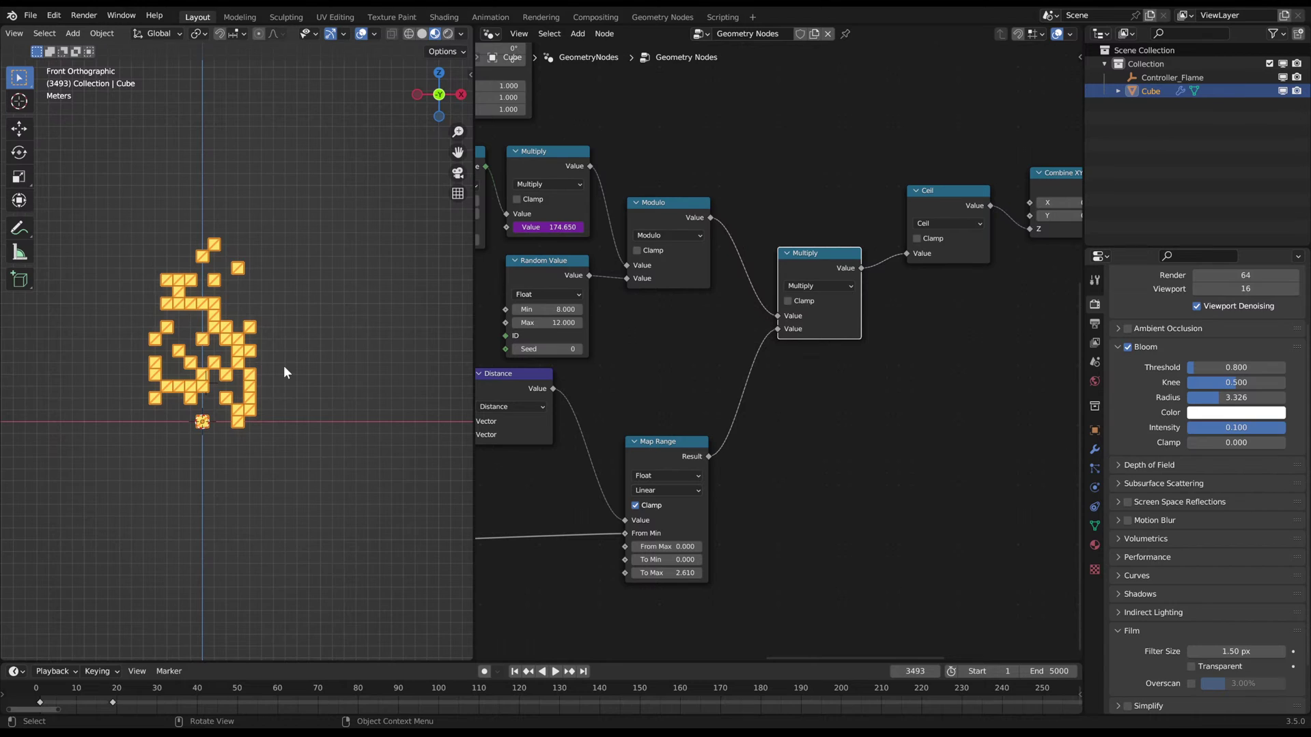
key(space)
click(305, 388)
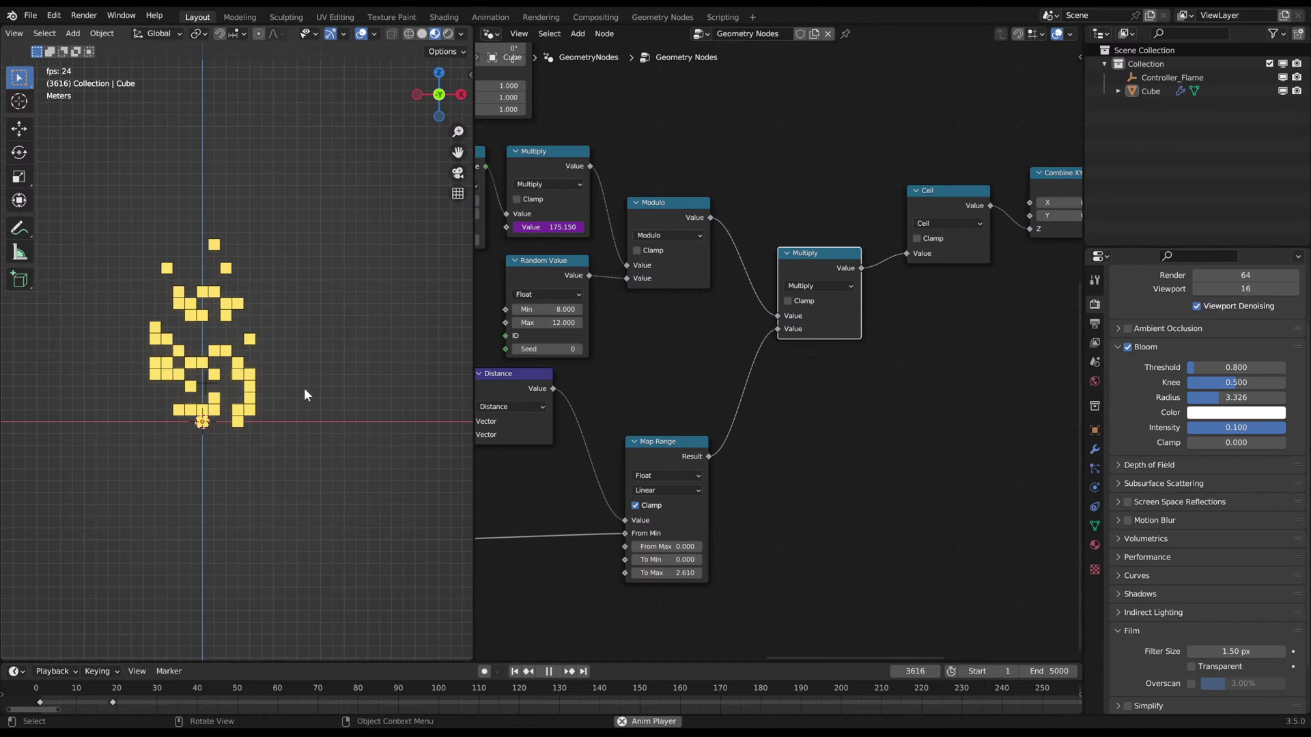
- Set the Integer node driving the Grid's Size Y to 0, and raise it stepwise to 5 while viewing the flame from the side
scroll(572, 330, down, 6)
middle_drag(572, 329, 935, 350)
scroll(703, 324, up, 5)
click(760, 309)
scroll(769, 324, up, 3)
middle_drag(858, 343, 654, 363)
middle_drag(307, 362, 198, 417)
middle_drag(497, 363, 566, 363)
drag(573, 359, 526, 359)
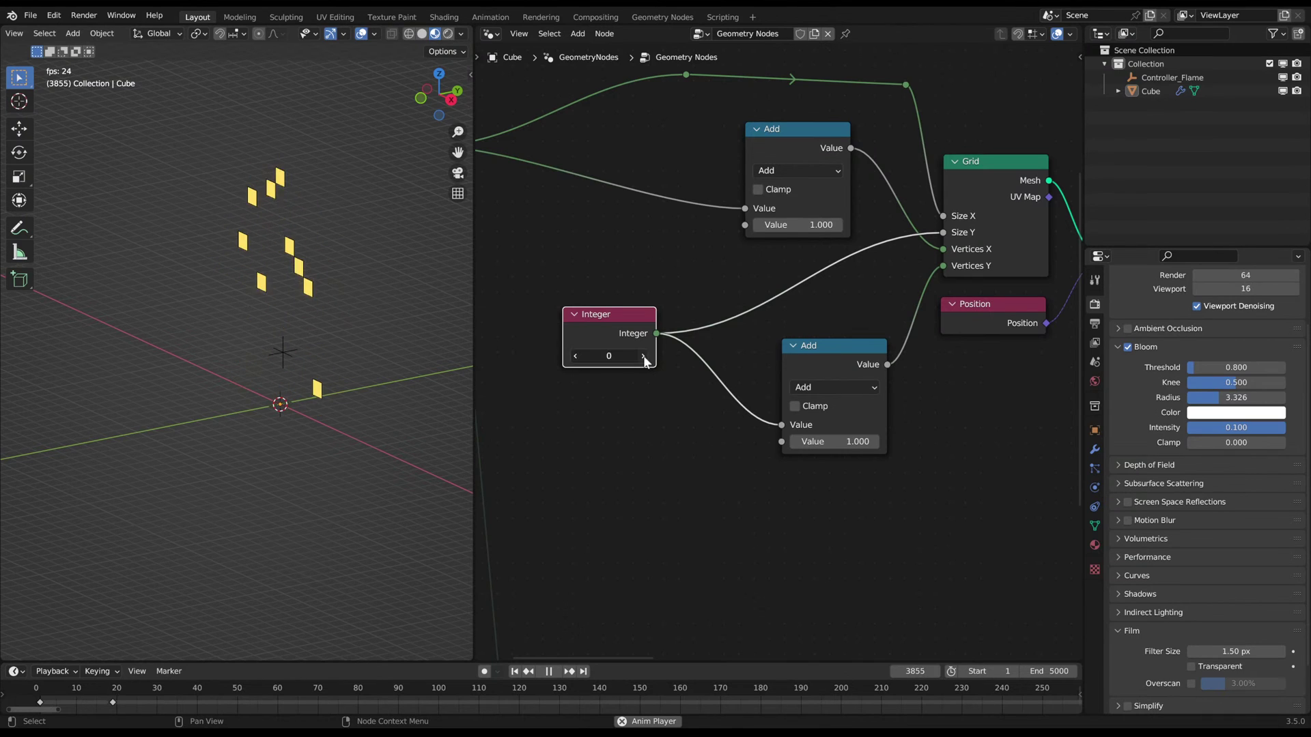
middle_drag(310, 389, 469, 388)
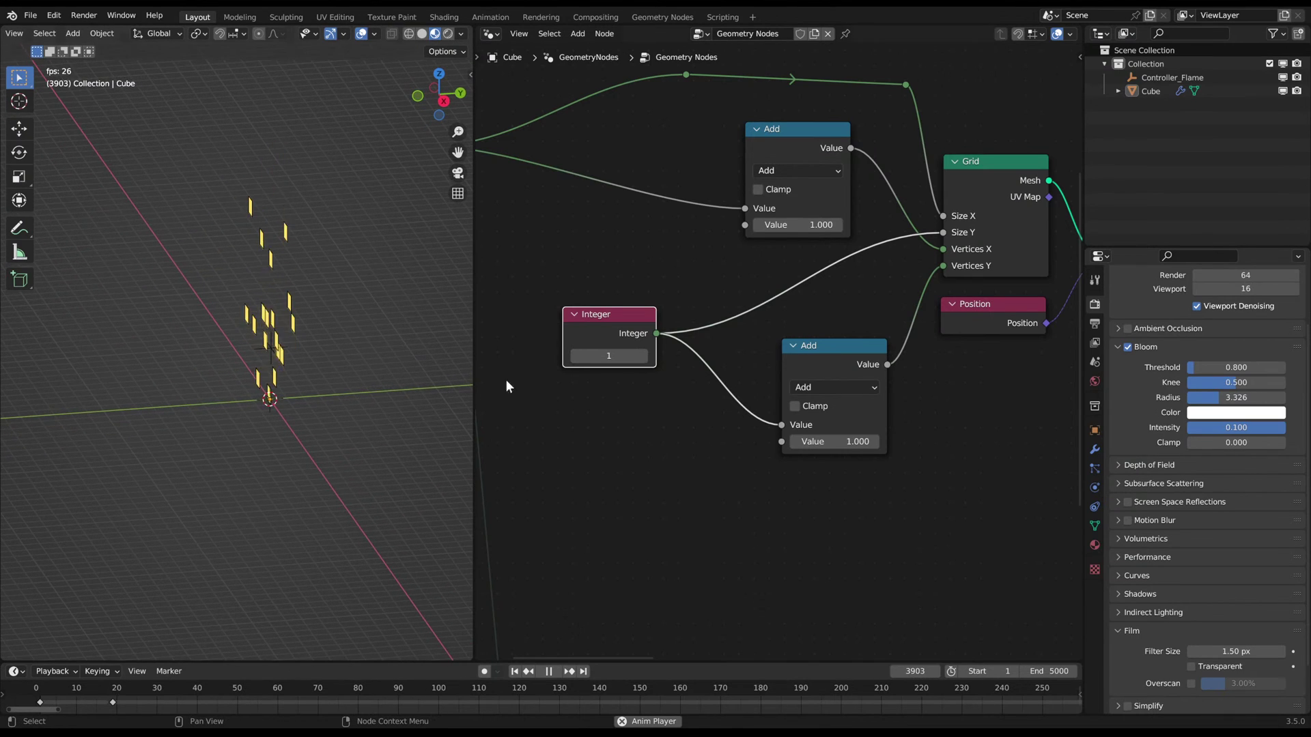
middle_drag(340, 384, 362, 381)
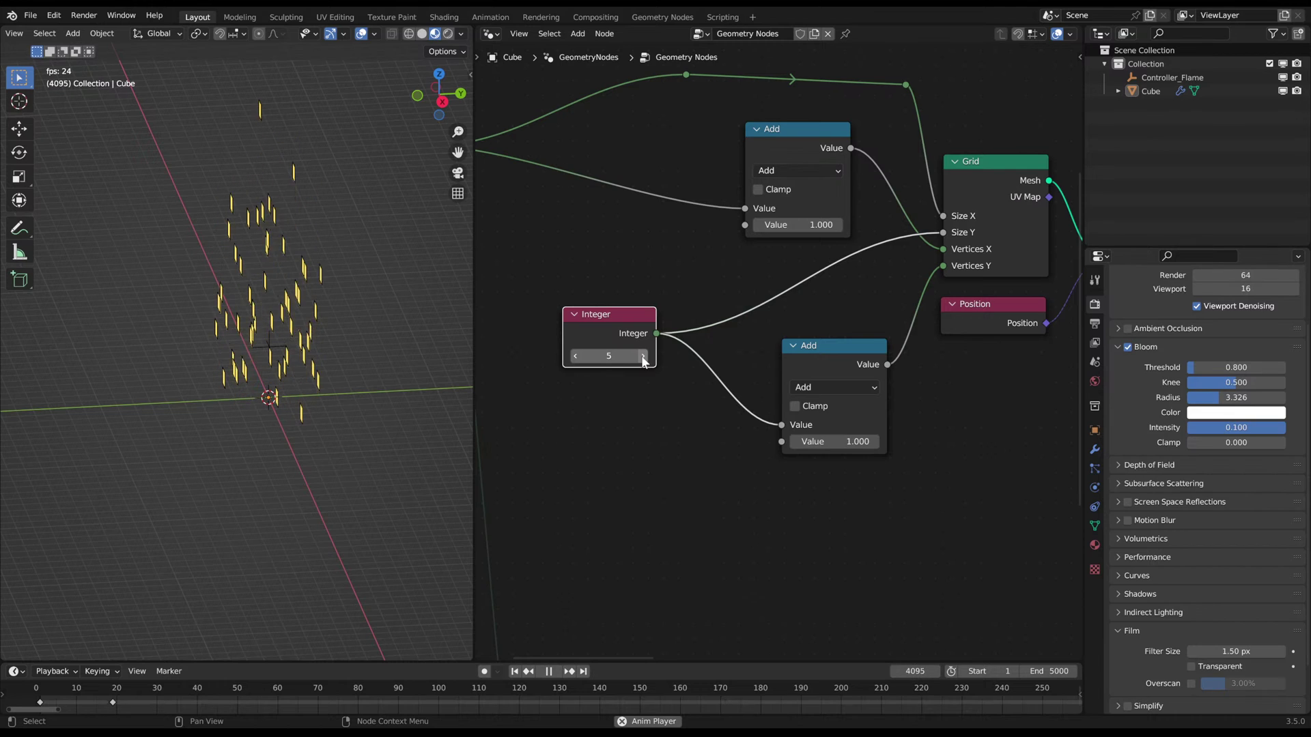
- Lower the Integer node feeding the Grid's Size Y to 0 and watch the flame in front view
middle_drag(317, 365, 386, 348)
key(KP_1)
scroll(356, 342, up, 1)
shift+middle_drag(416, 251, 380, 332)
scroll(379, 334, up, 1)
scroll(382, 334, down, 1)
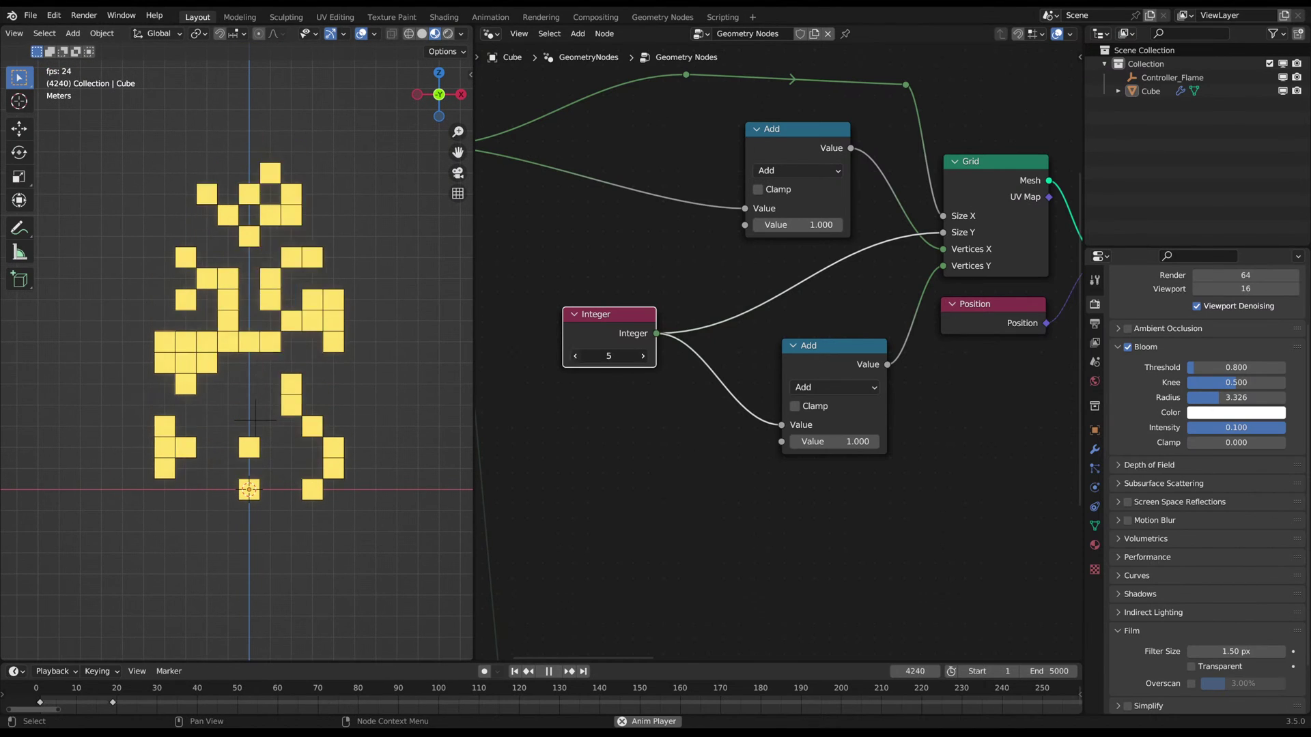
click(577, 356)
click(578, 356)
click(577, 356)
click(577, 357)
click(577, 356)
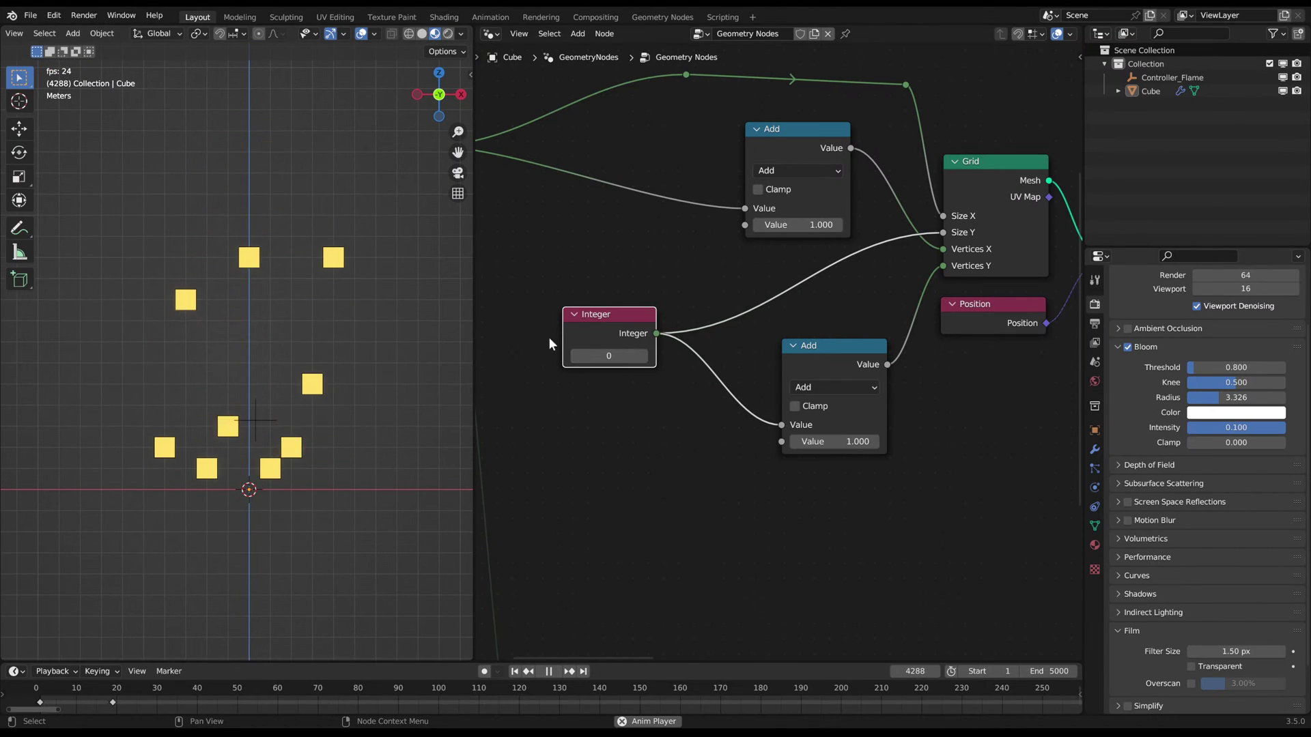
click(643, 356)
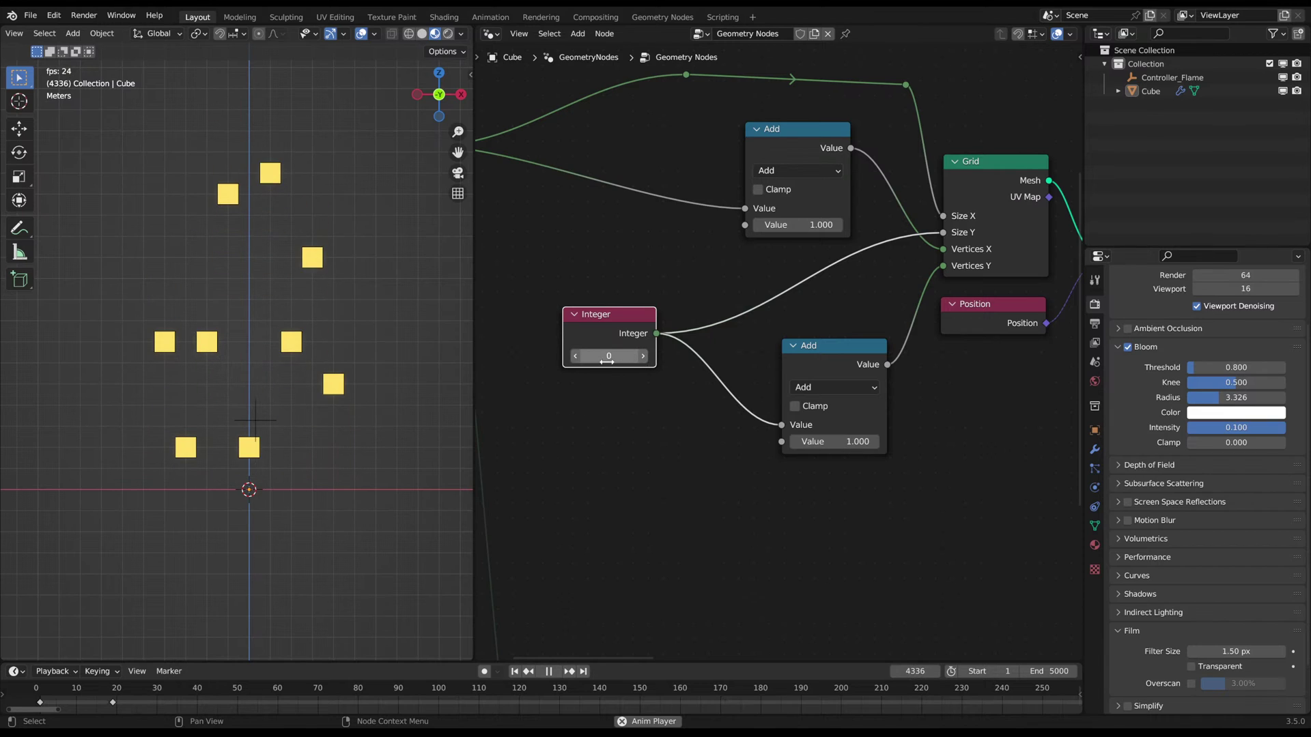
- Raise the Integer node to 304 and inspect the depth of the flame from an angle
drag(646, 361, 714, 514)
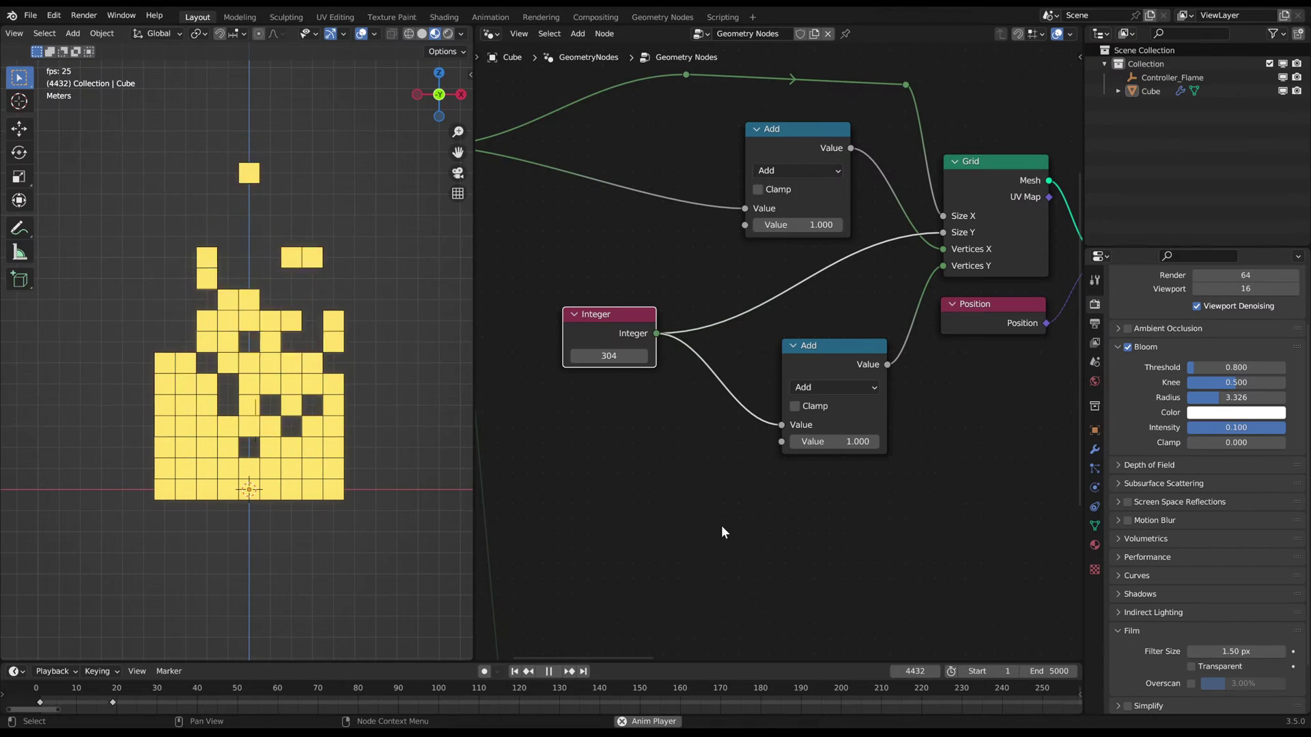
scroll(294, 373, down, 5)
scroll(321, 369, up, 3)
middle_drag(323, 377, 246, 346)
scroll(281, 391, up, 4)
scroll(246, 346, up, 3)
drag(117, 305, 243, 297)
mouse_move(256, 328)
right_down()
mouse_move(278, 413)
mouse_move(143, 355)
right_up()
middle_drag(235, 413, 252, 370)
- Set the Integer node feeding the Grid's Size Y to 5, check the flame from the side, and stop the animation
drag(615, 360, 560, 359)
drag(609, 355, 642, 355)
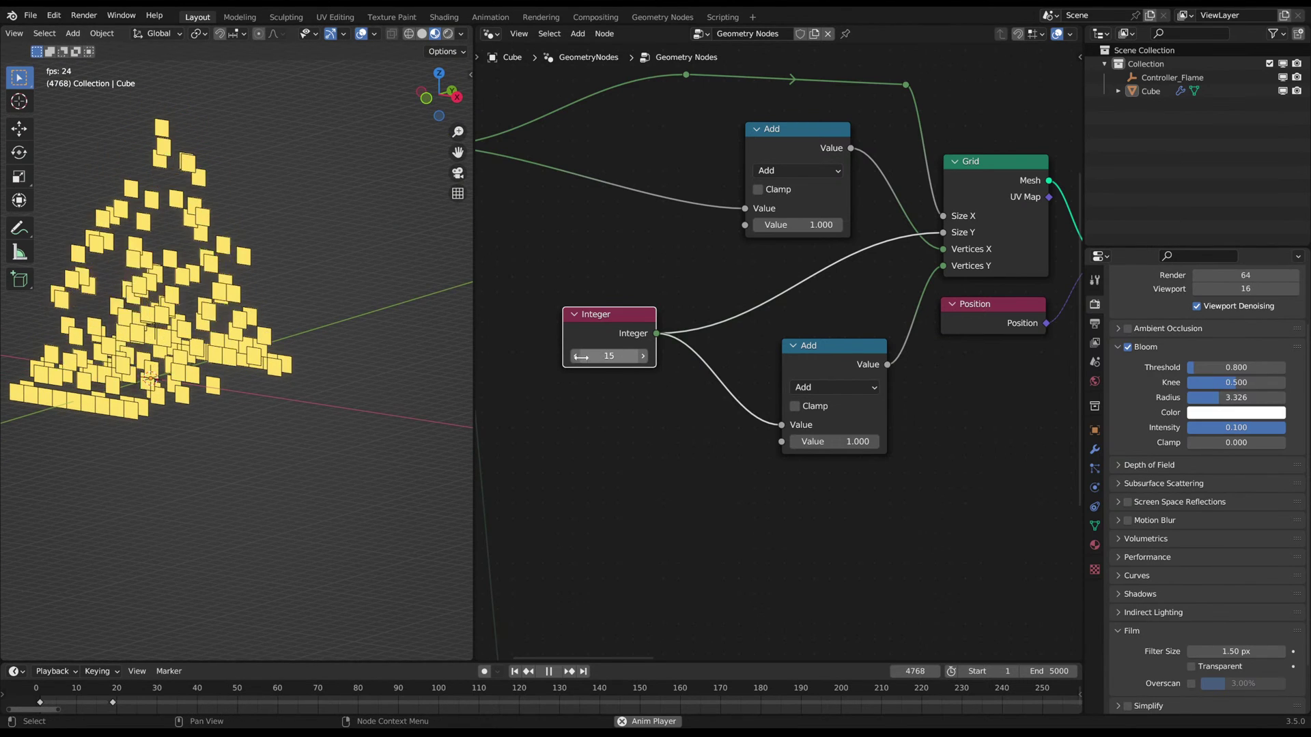
click(629, 354)
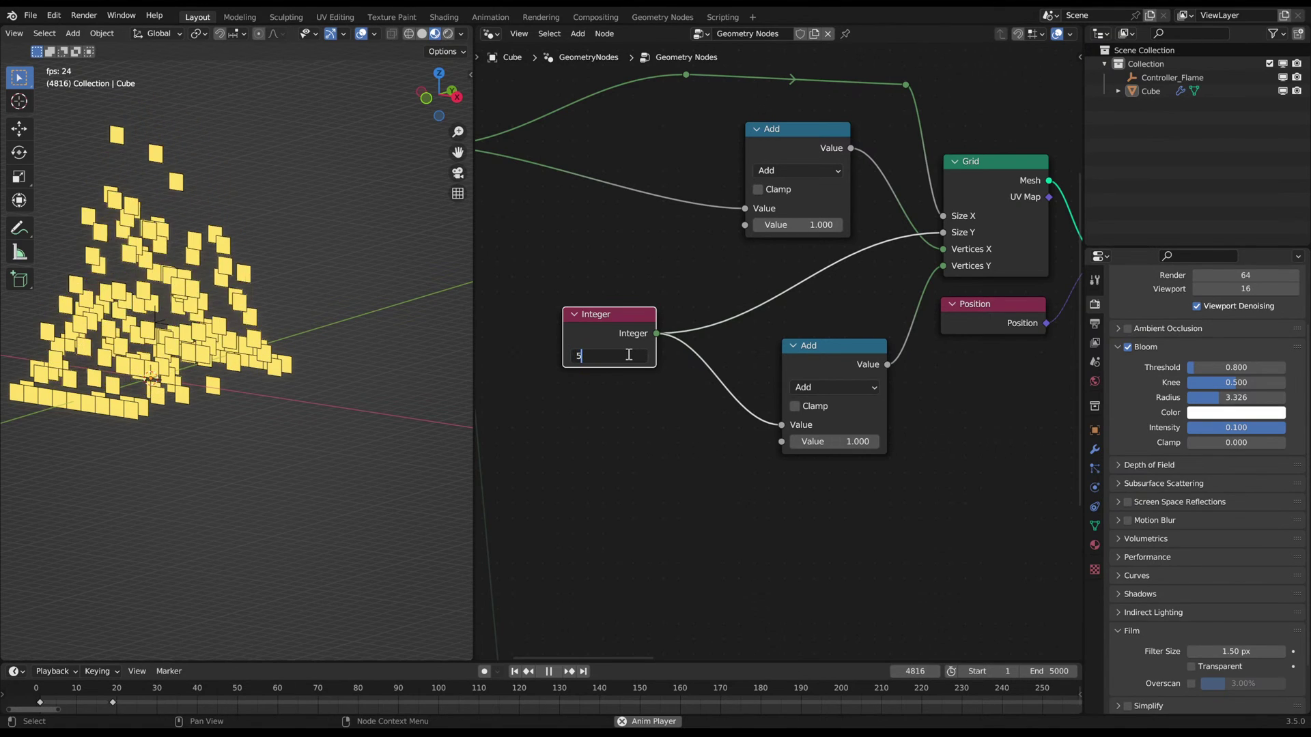
text(5)
key(Return)
middle_drag(357, 341, 322, 343)
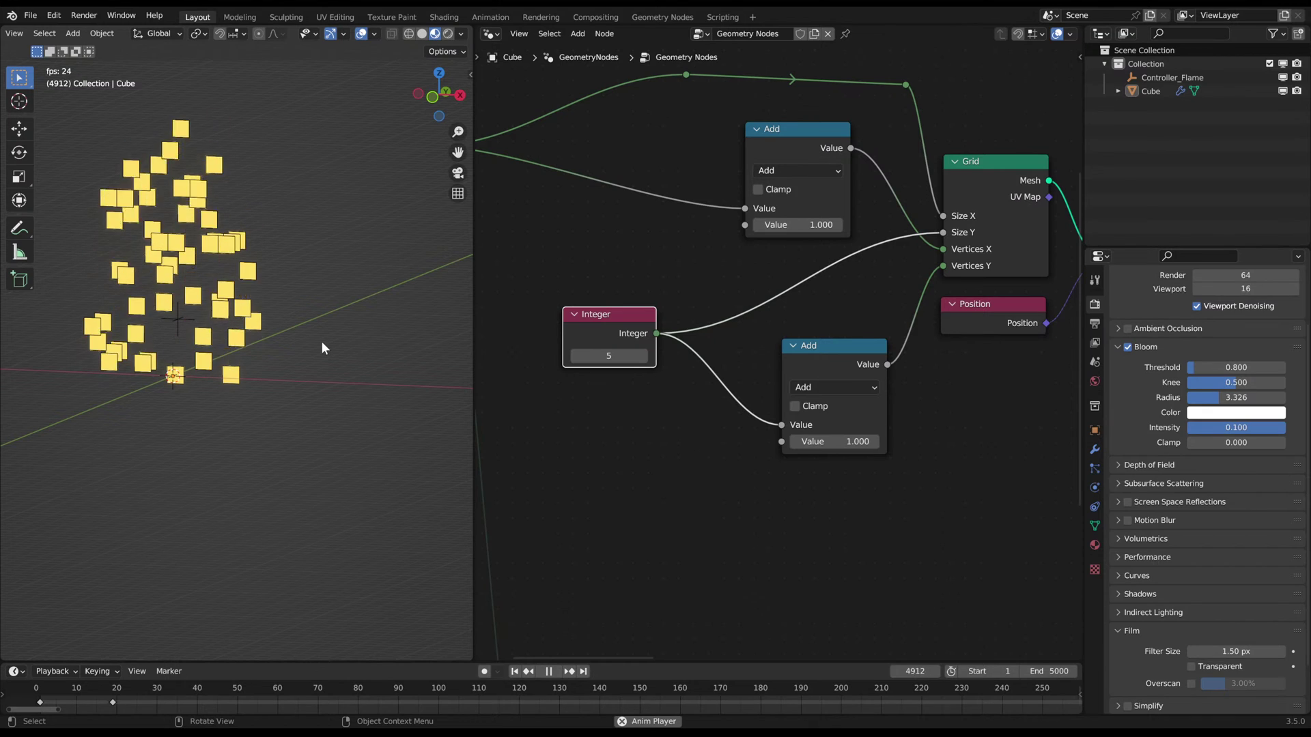
middle_drag(322, 346, 347, 325)
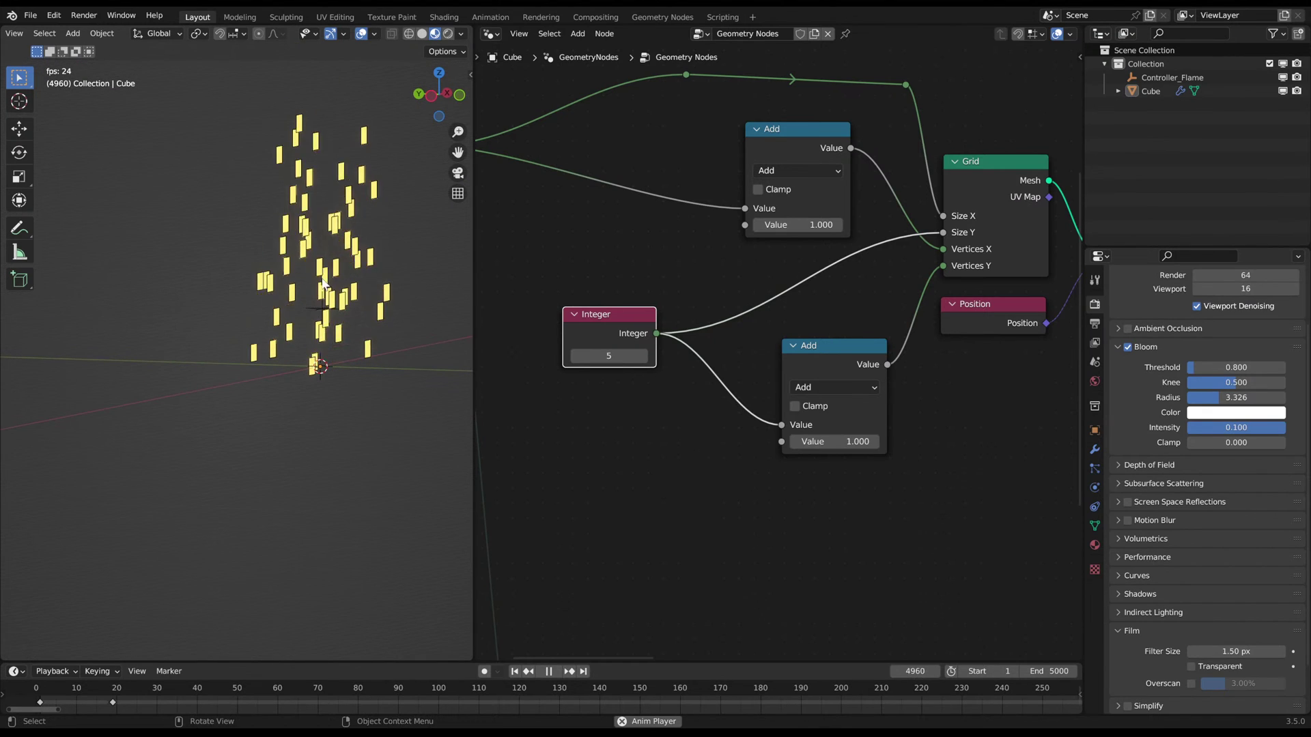
key(space)
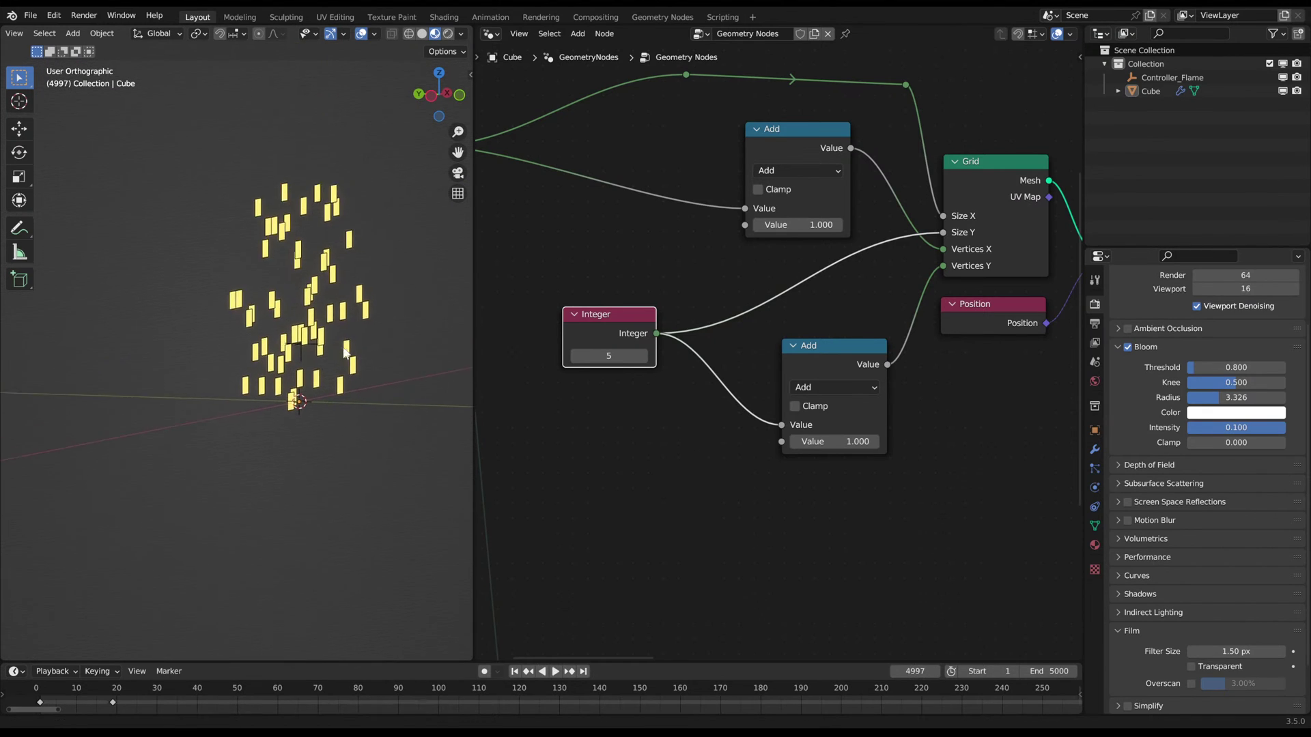
- Examine the flame's individual squares up close in front view and slightly from an angle
scroll(369, 348, up, 2)
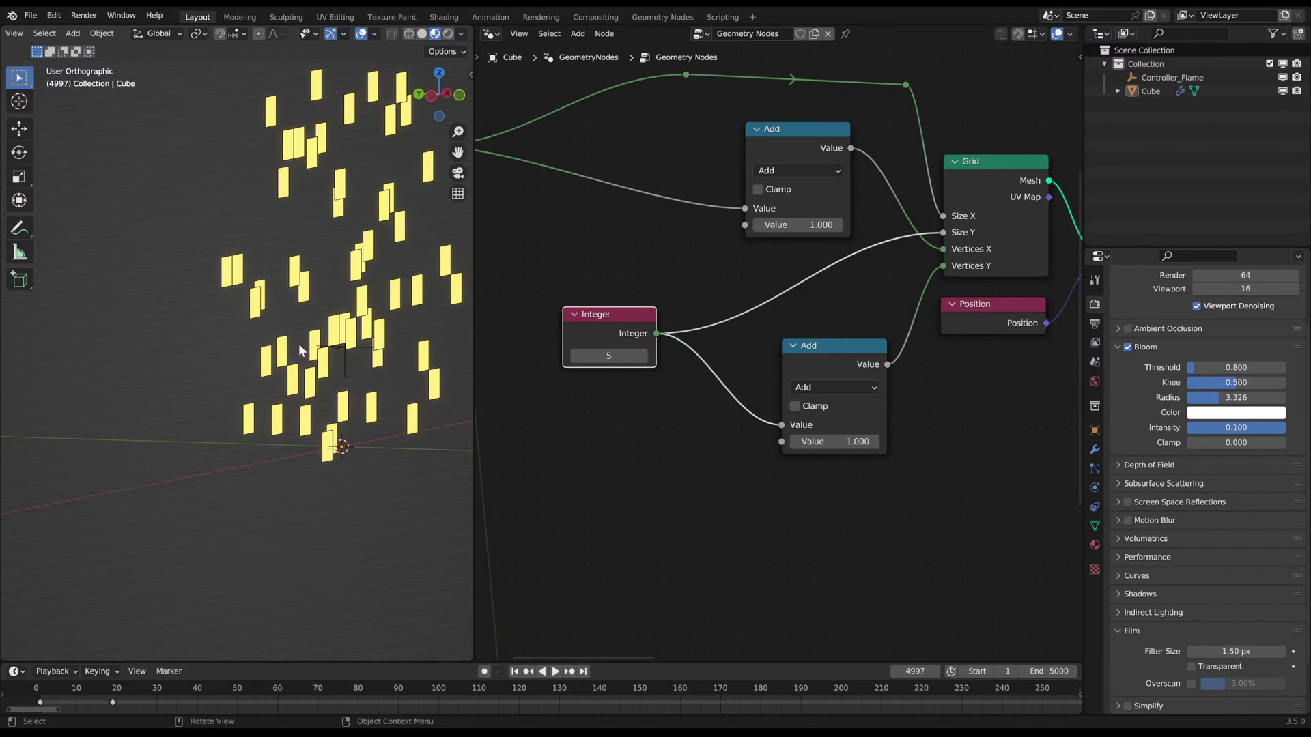
key(KP_1)
scroll(302, 355, up, 3)
mouse_move(301, 355)
middle_down()
mouse_move(329, 367)
mouse_move(273, 356)
middle_up()
scroll(290, 354, up, 1)
key(KP_1)
scroll(289, 354, down, 1)
scroll(273, 356, up, 2)
- Annotate the depth gap between two flame squares with a double-headed arrow, and erase the annotation
key(d)
drag(254, 365, 292, 346)
right_drag(292, 345, 265, 365)
mouse_move(260, 351)
mouse_down()
mouse_move(269, 375)
mouse_move(291, 347)
mouse_up()
middle_drag(333, 347, 306, 357)
key(d)
drag(265, 361, 384, 312)
drag(365, 310, 382, 327)
drag(272, 342, 290, 357)
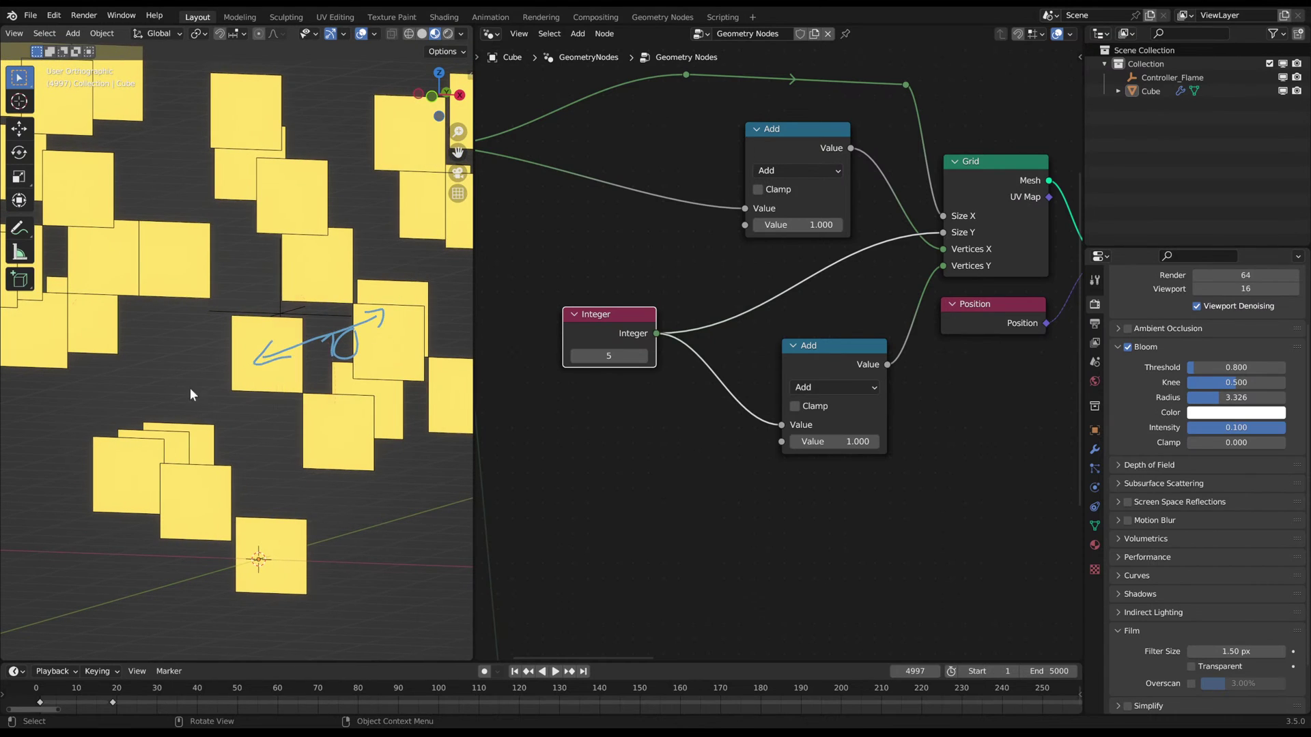
key(d)
right_drag(254, 365, 374, 320)
scroll(282, 338, down, 4)
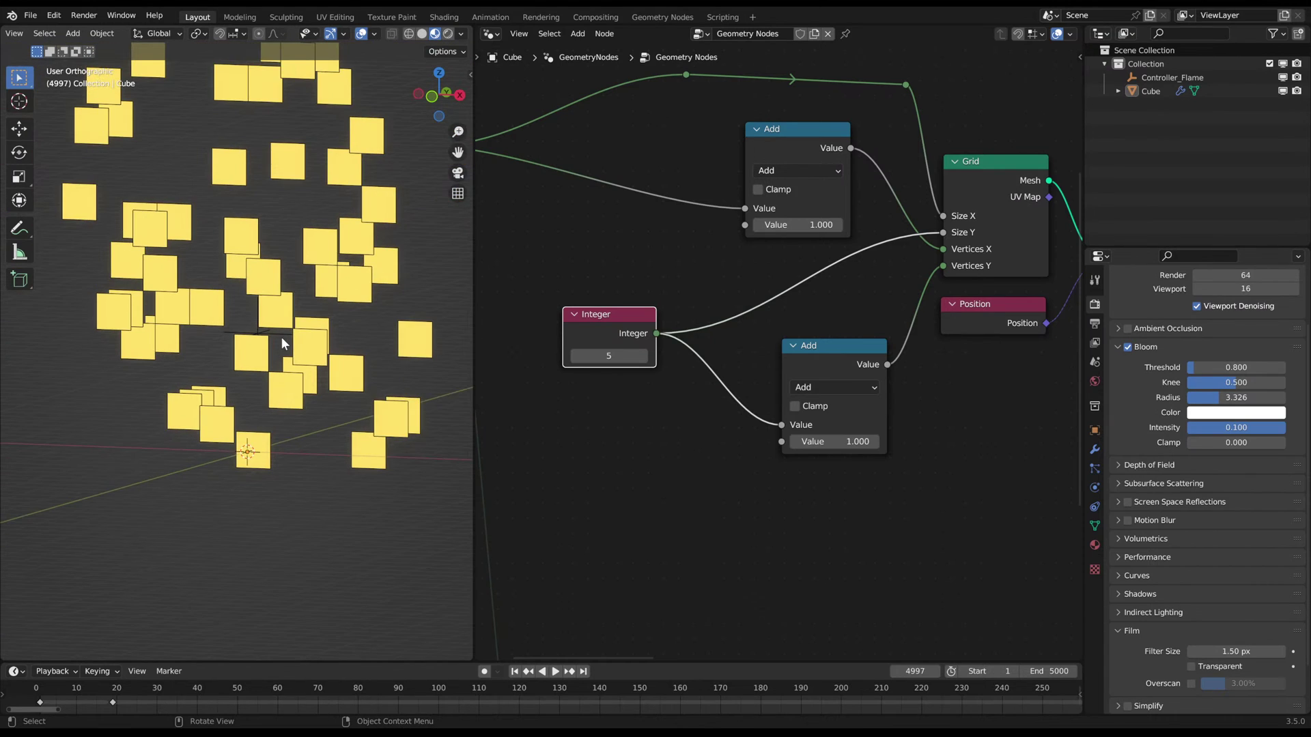
- Move the Translate Instances, Set Material and Group Output nodes together farther right, away from the Combine XYZ node
key(KP_1)
scroll(280, 337, down, 3)
scroll(624, 326, down, 1)
scroll(624, 326, down, 5)
middle_drag(930, 443, 743, 421)
scroll(772, 415, down, 4)
mouse_move(1068, 478)
middle_down()
mouse_move(807, 418)
mouse_move(609, 516)
middle_up()
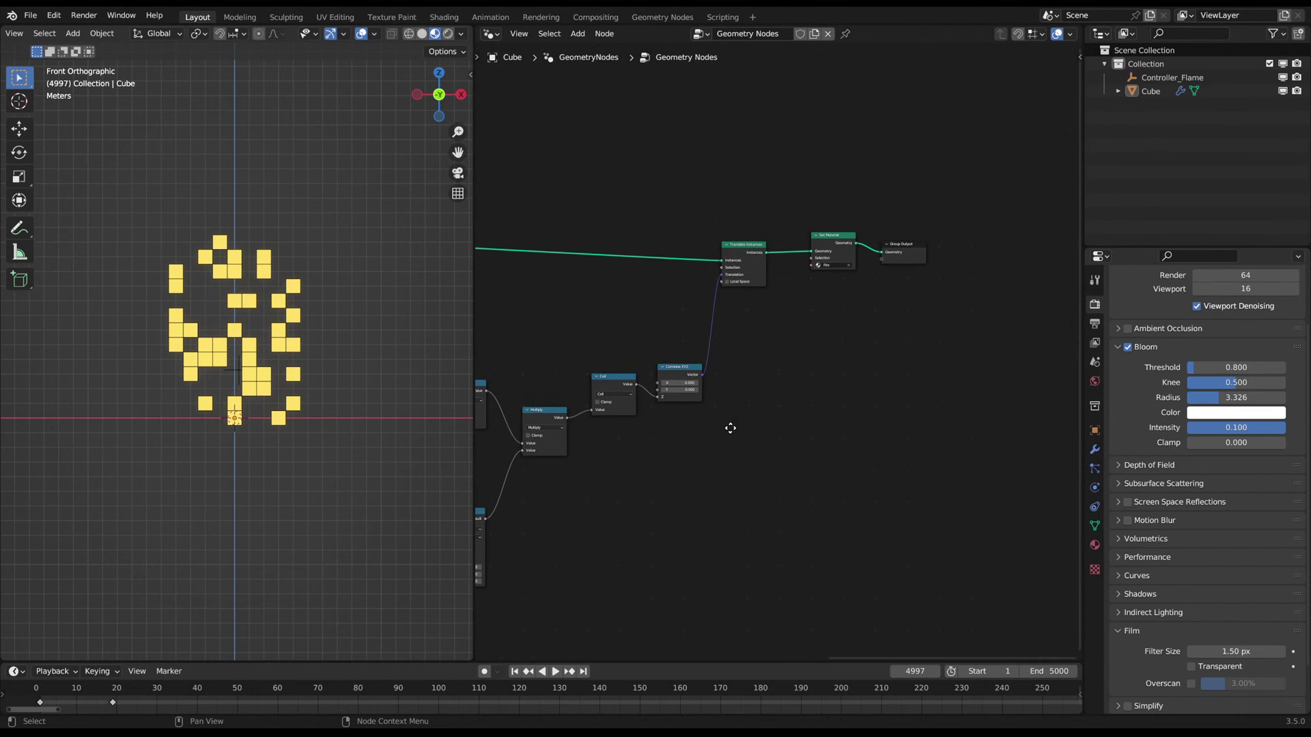
middle_drag(894, 330, 797, 382)
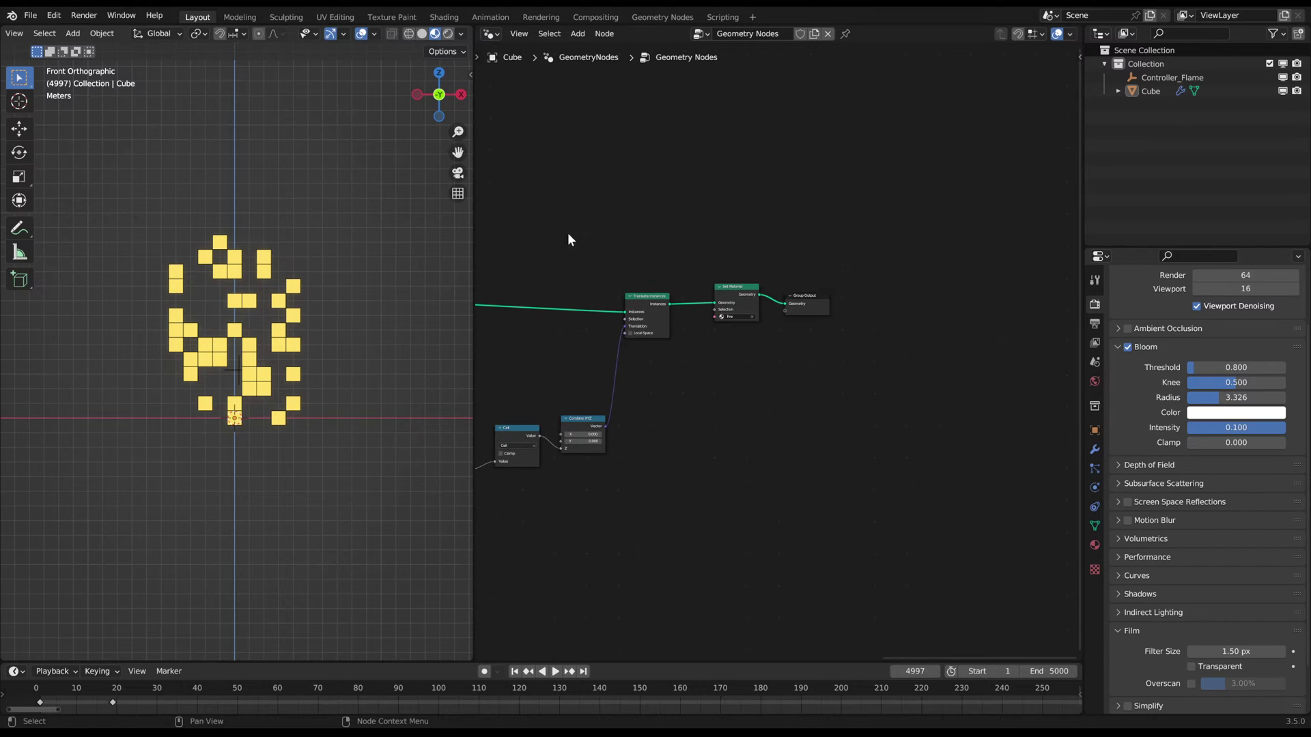
drag(568, 232, 825, 366)
key(g)
click(883, 367)
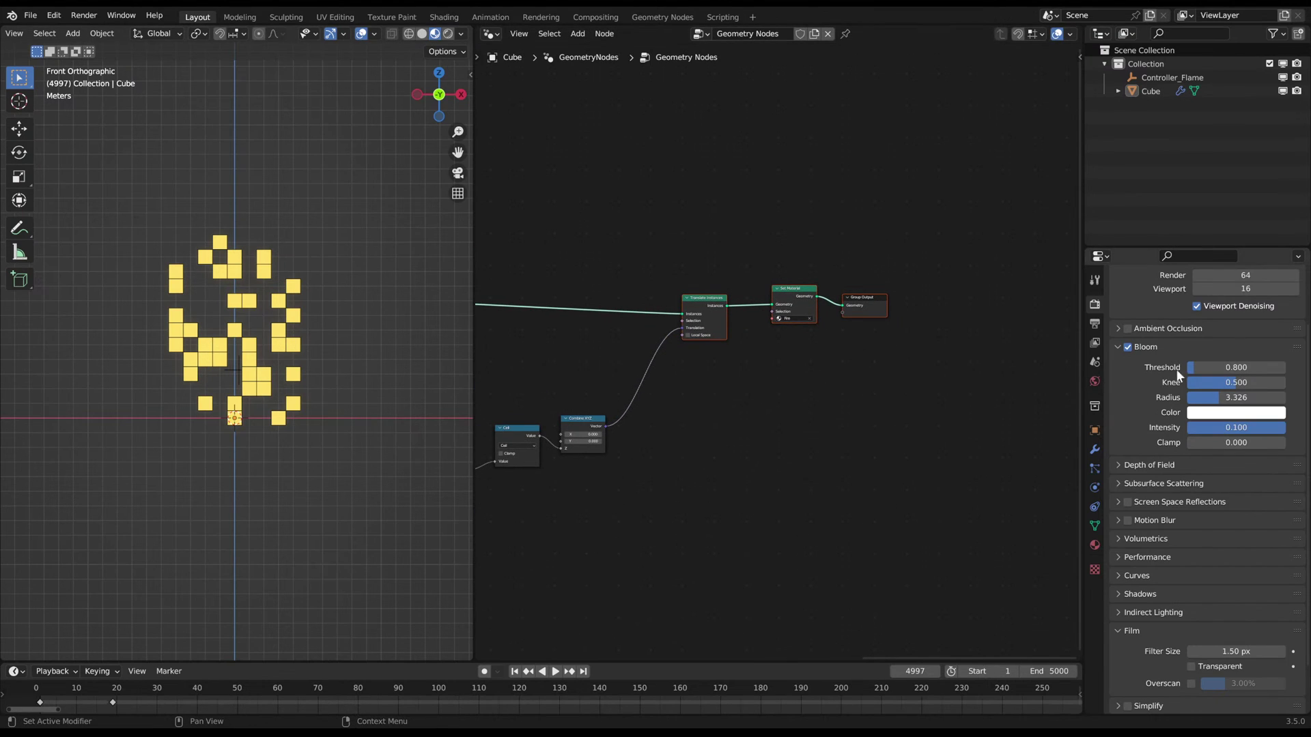
- Split the node editor into two stacked areas and show the Cube's Fire material in a Shader Editor in the upper one
click(1094, 545)
click(491, 33)
drag(1077, 29, 1046, 366)
click(492, 34)
click(517, 152)
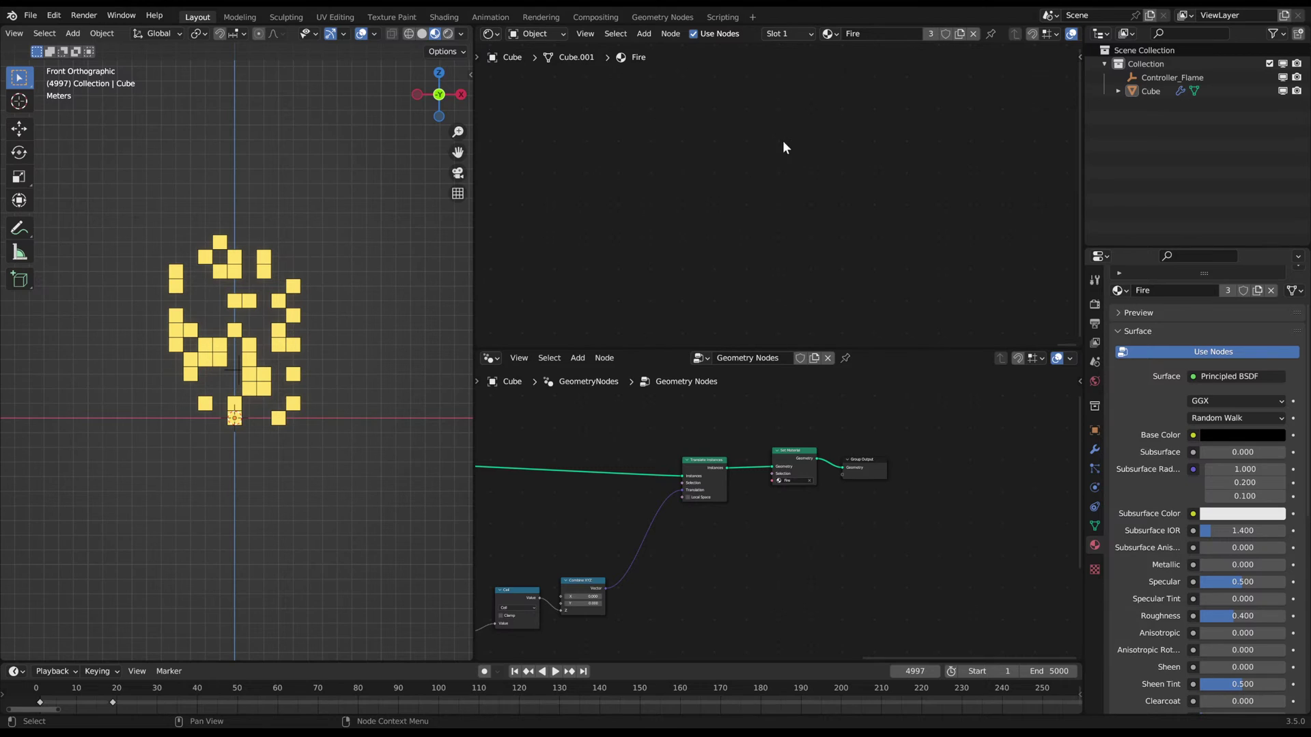
scroll(755, 140, down, 6)
middle_drag(611, 223, 856, 228)
scroll(778, 198, up, 10)
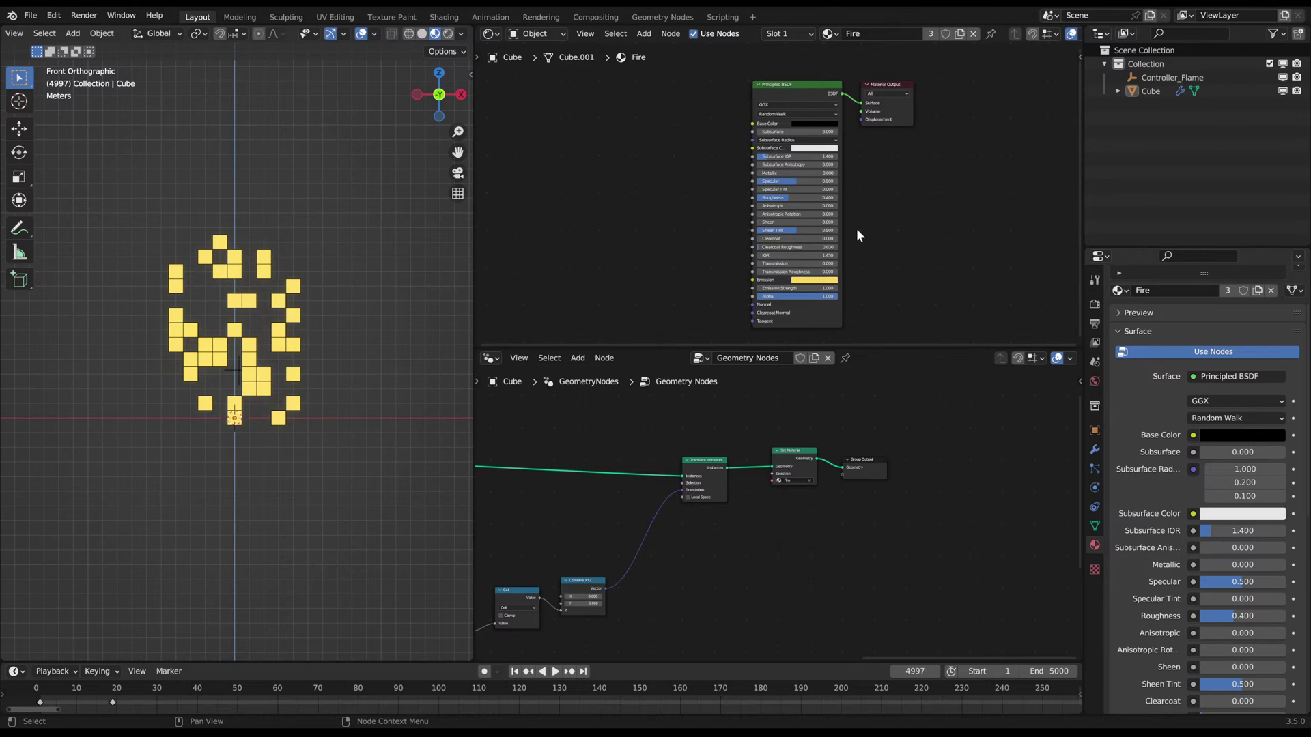
- Shrink the Shader Editor to a narrow strip above the geometry node editor
scroll(250, 353, up, 3)
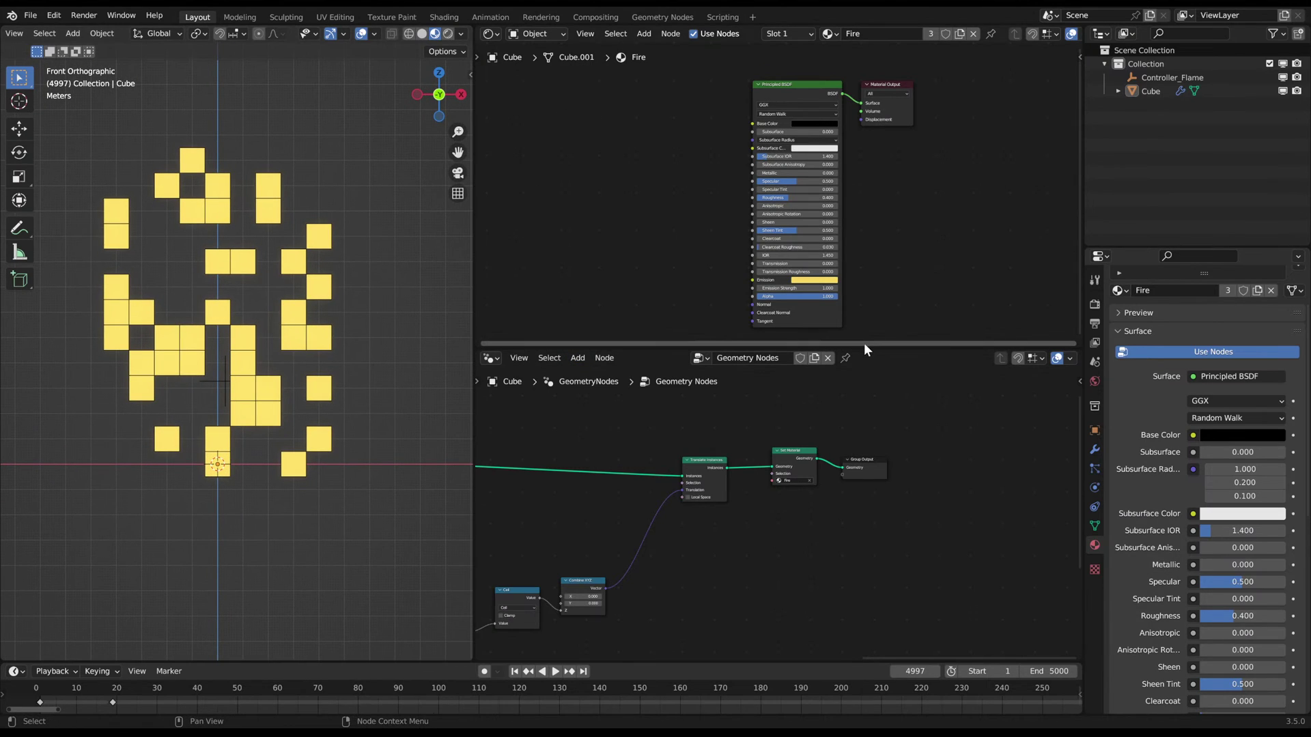
drag(876, 345, 878, 167)
scroll(235, 355, down, 1)
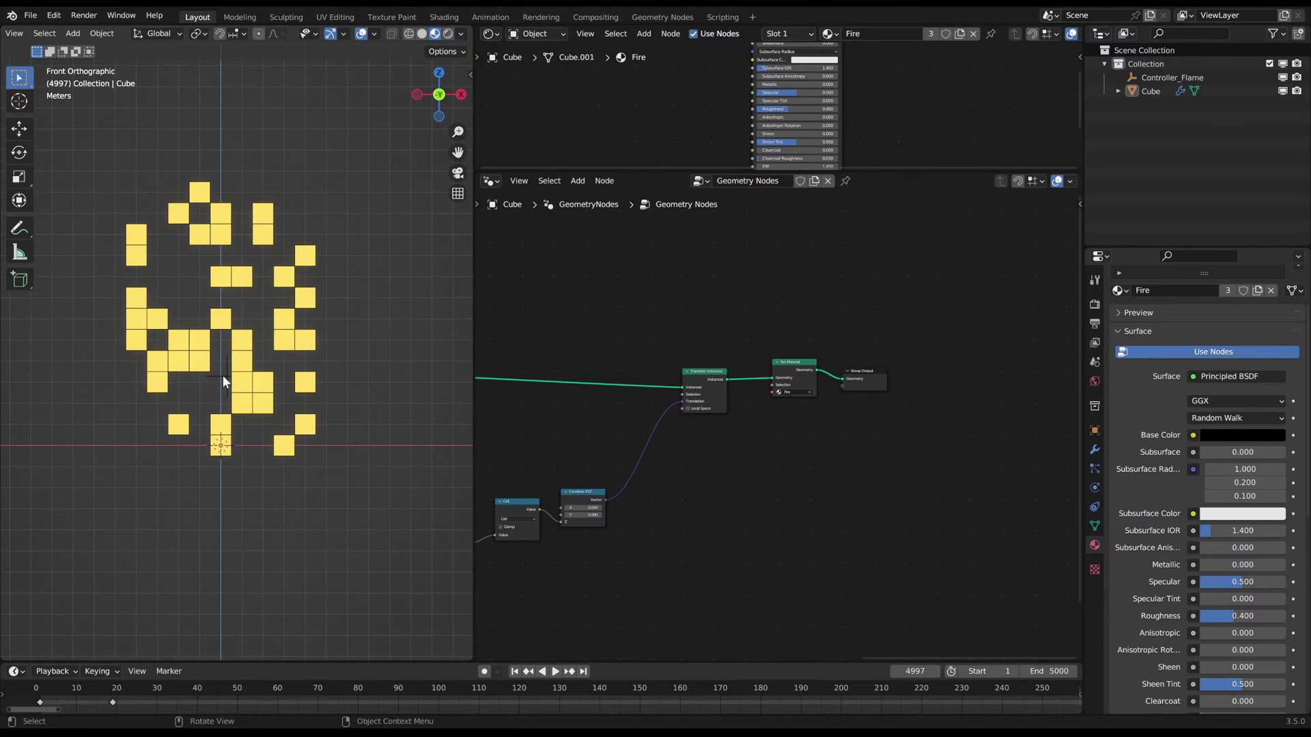
click(229, 382)
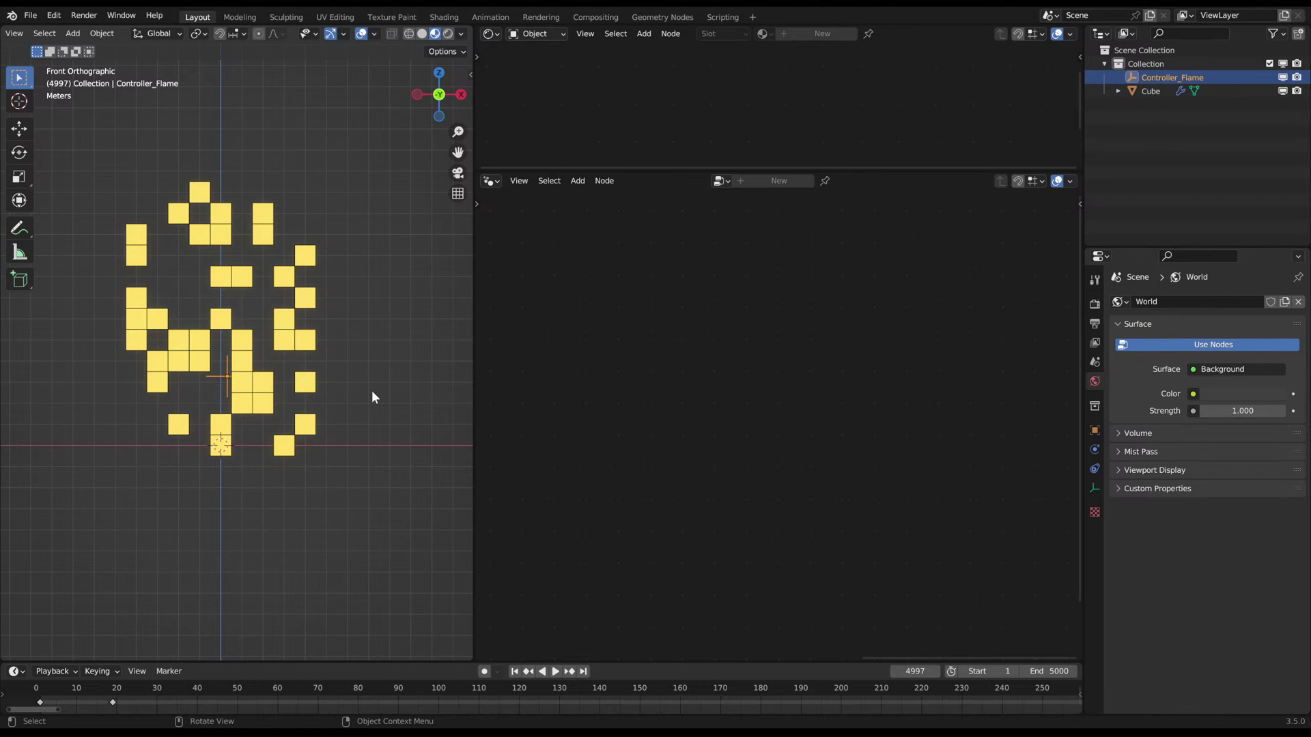
mouse_move(271, 258)
mouse_down()
mouse_move(123, 310)
mouse_move(219, 469)
mouse_move(339, 415)
mouse_move(326, 301)
mouse_move(287, 266)
mouse_up()
mouse_move(298, 362)
right_down()
mouse_move(264, 440)
mouse_move(257, 375)
right_up()
scroll(258, 373, down, 1)
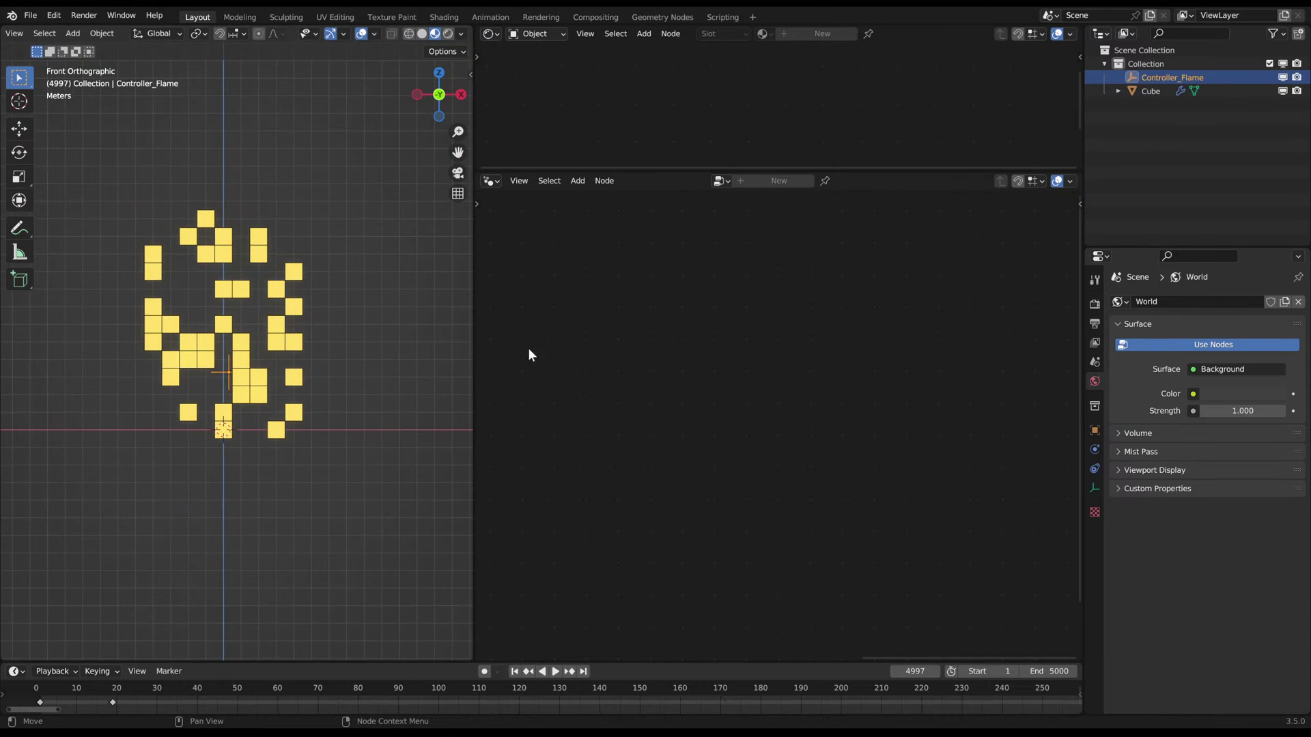
key(shift+a)
key(Escape)
key(shift+d)
key(Escape)
double_click(1202, 93)
text(Controller_)
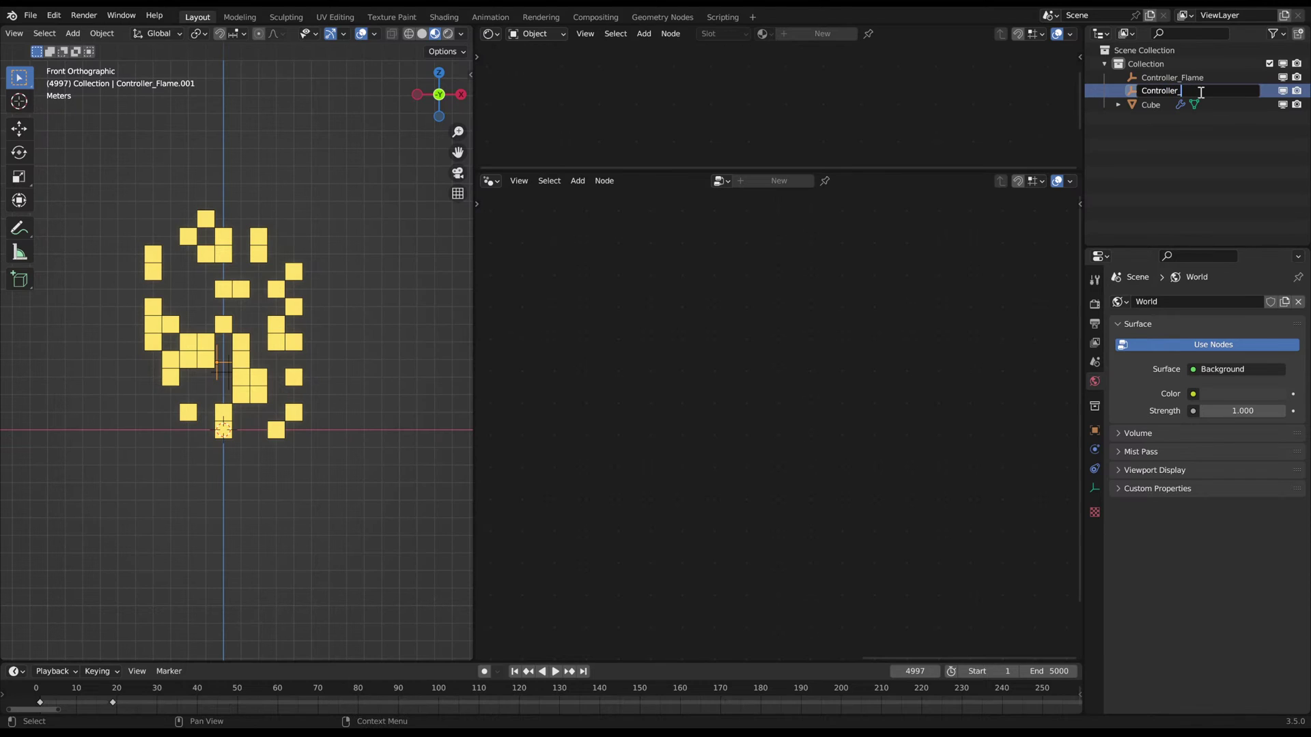
key(BackSpace)
key(BackSpace)
key(BackSpace)
key(BackSpace)
key(BackSpace)
key(BackSpace)
key(BackSpace)
key(BackSpace)
key(BackSpace)
key(BackSpace)
key(BackSpace)
click(1191, 141)
key(x)
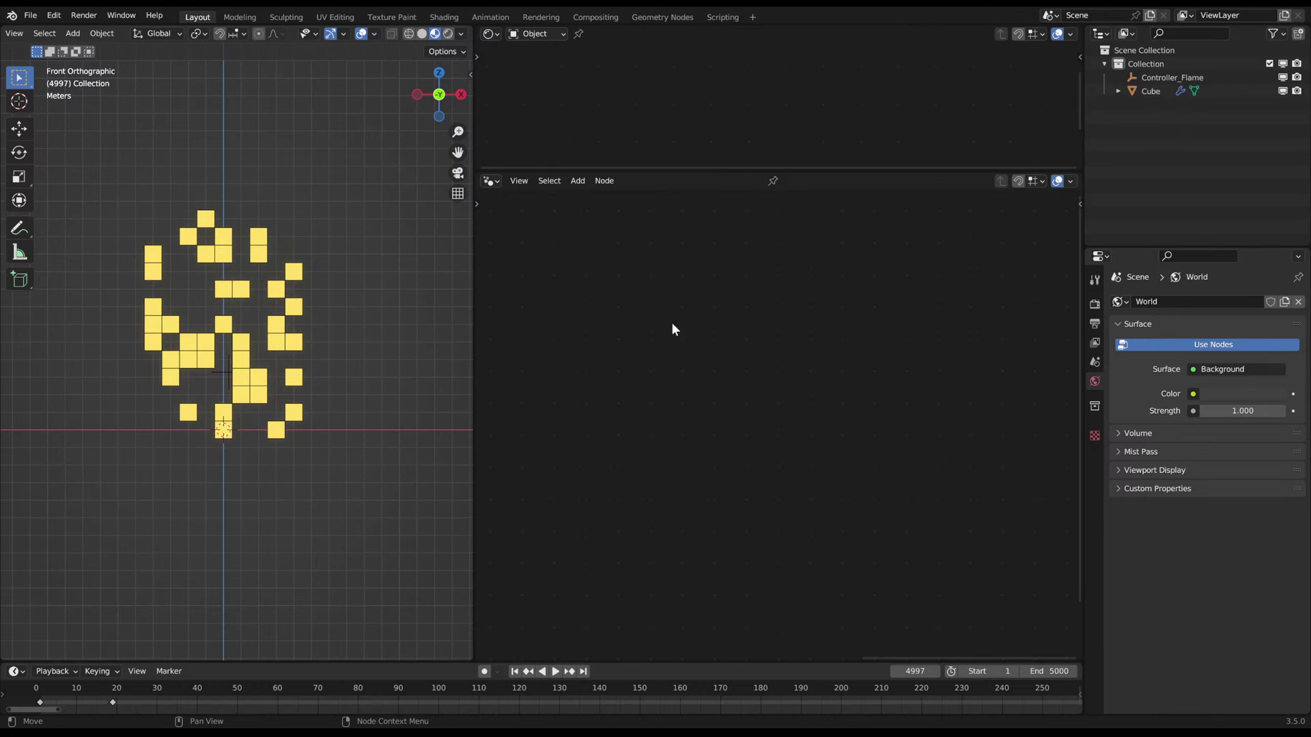
- Move the Controller_Flame empty slightly down toward the origin, closer to the flame's center line
click(228, 378)
key(g)
click(248, 408)
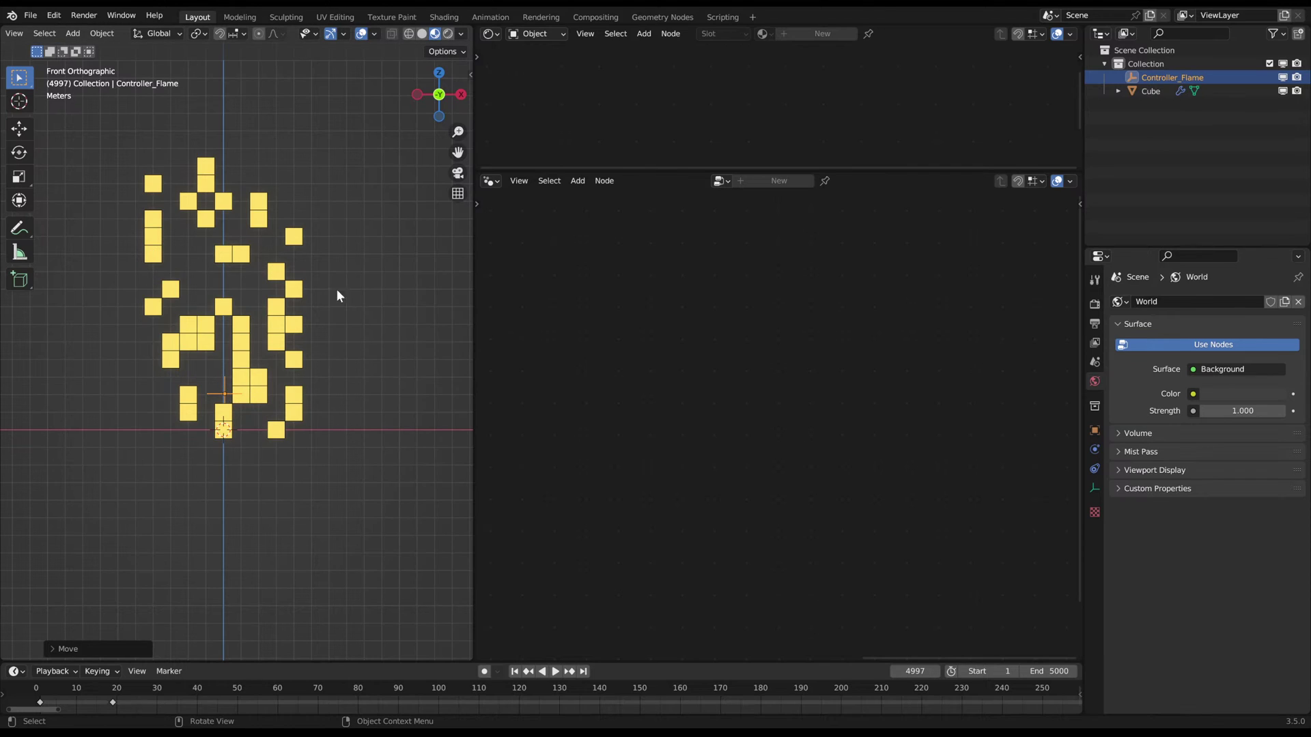
mouse_move(254, 328)
mouse_down()
mouse_move(163, 370)
mouse_move(259, 448)
mouse_move(294, 360)
mouse_move(232, 228)
mouse_up()
mouse_move(268, 187)
mouse_down()
mouse_move(220, 307)
mouse_move(288, 223)
mouse_up()
key(ctrl+z)
key(ctrl+z)
key(ctrl+z)
key(ctrl+z)
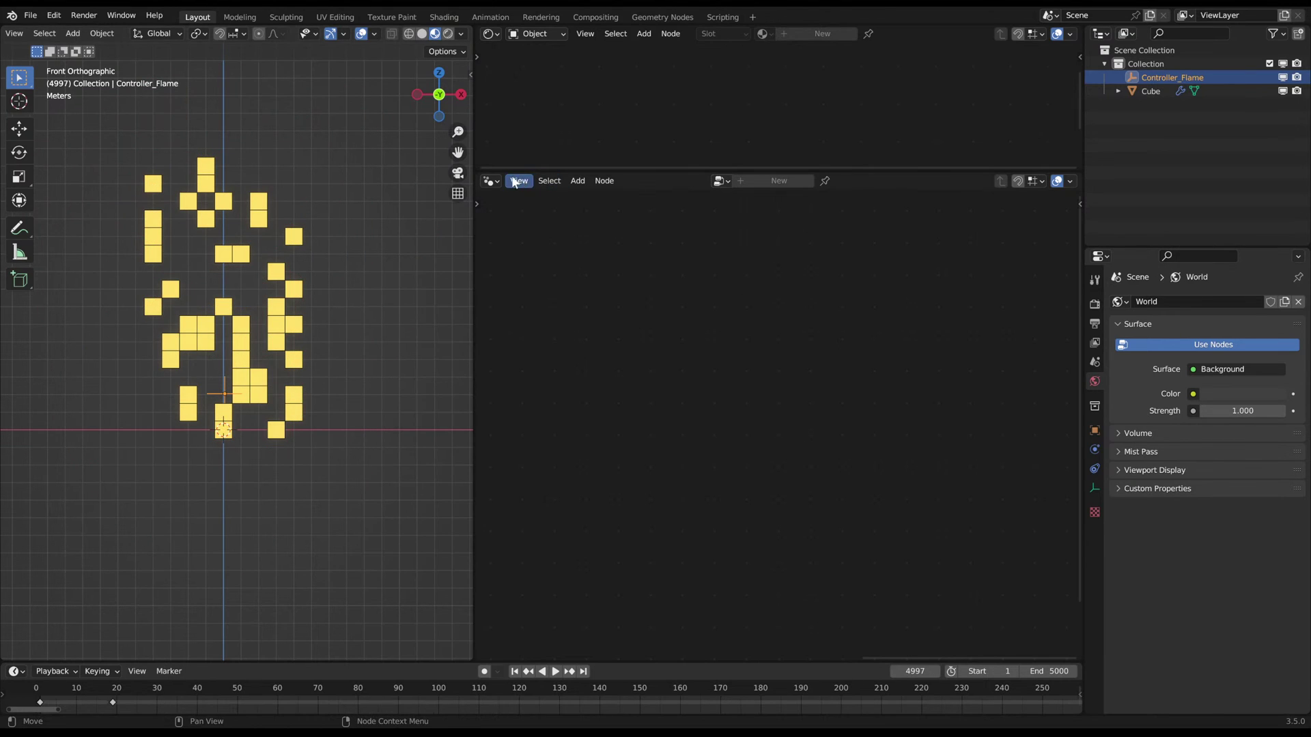
- Select the Cube and move its Set Material and Group Output nodes farther right, leaving free space after Translate Instances
click(268, 291)
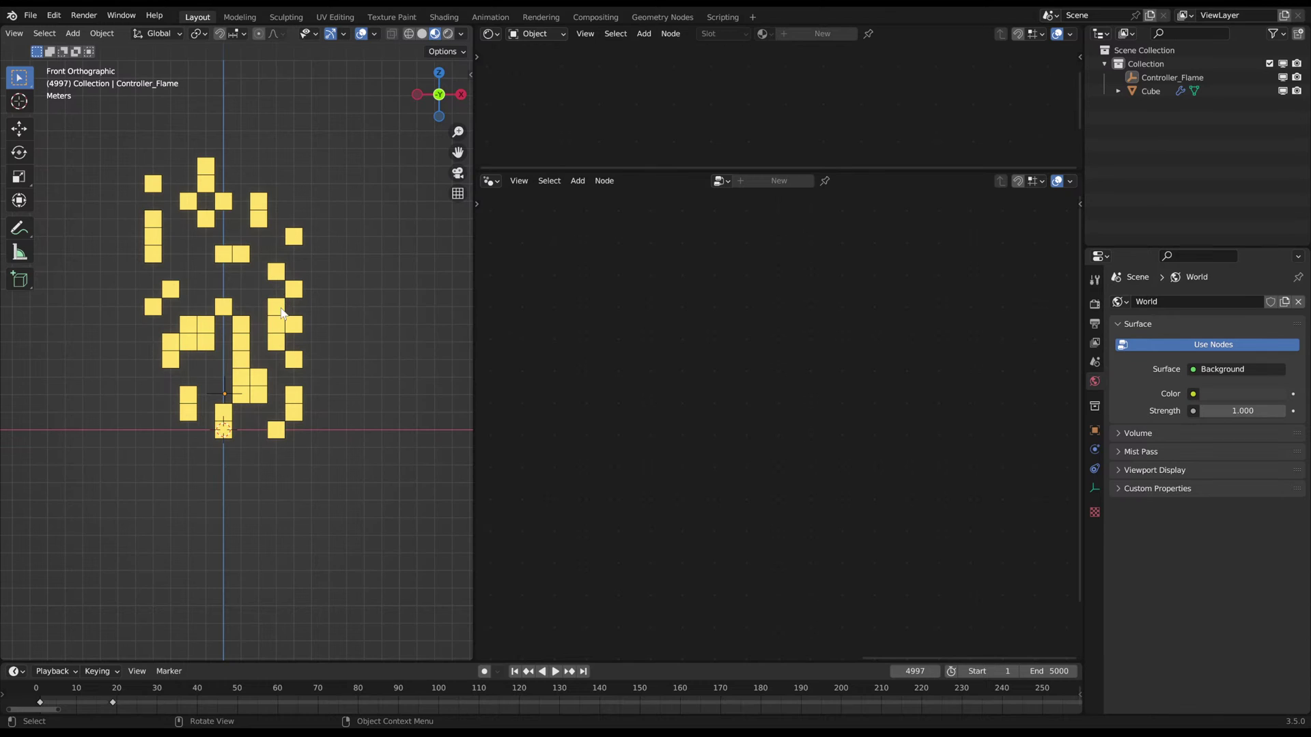
click(1150, 91)
scroll(702, 351, down, 2)
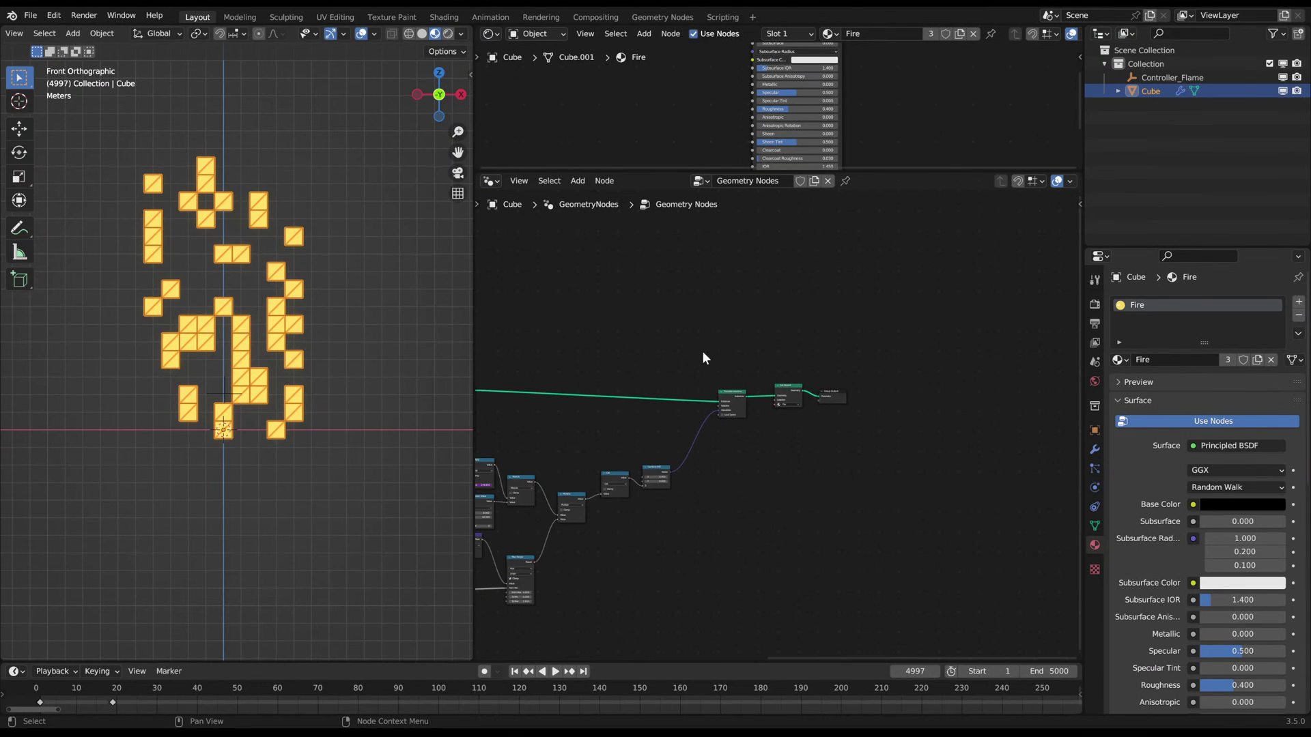
scroll(853, 410, up, 2)
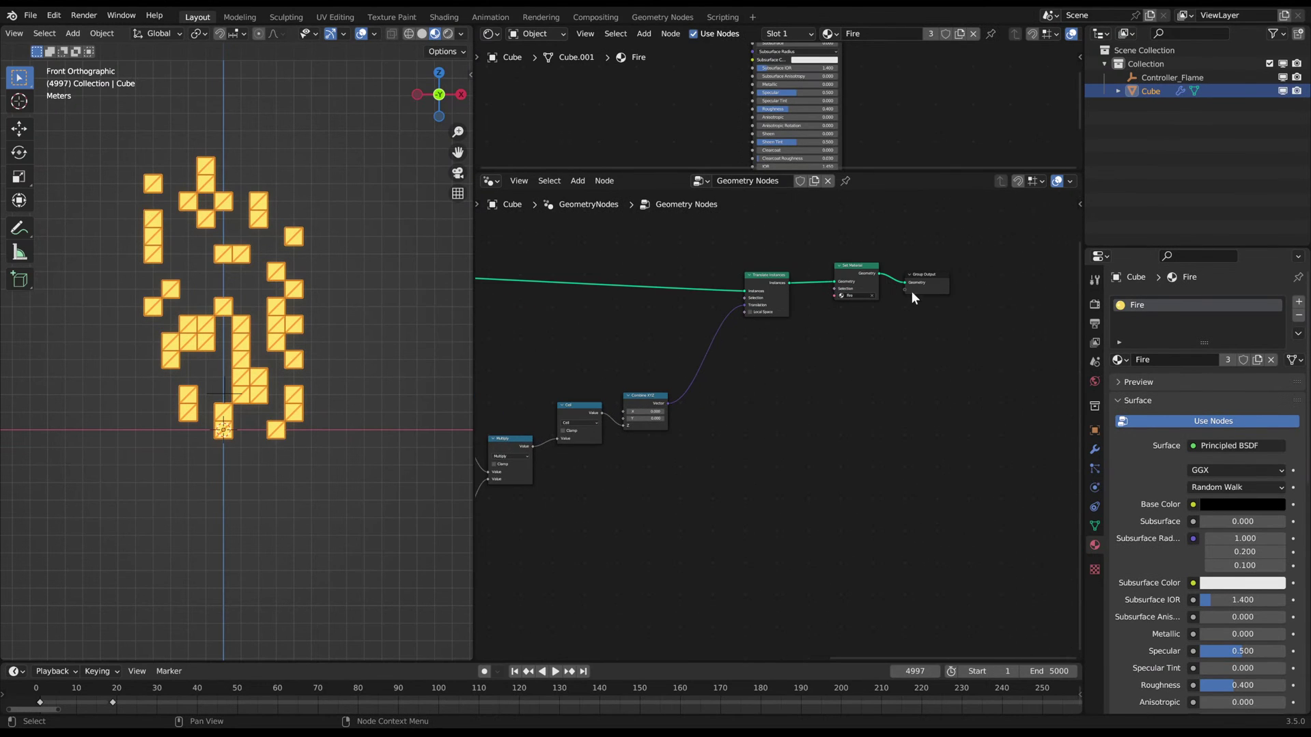
middle_drag(806, 356, 1065, 227)
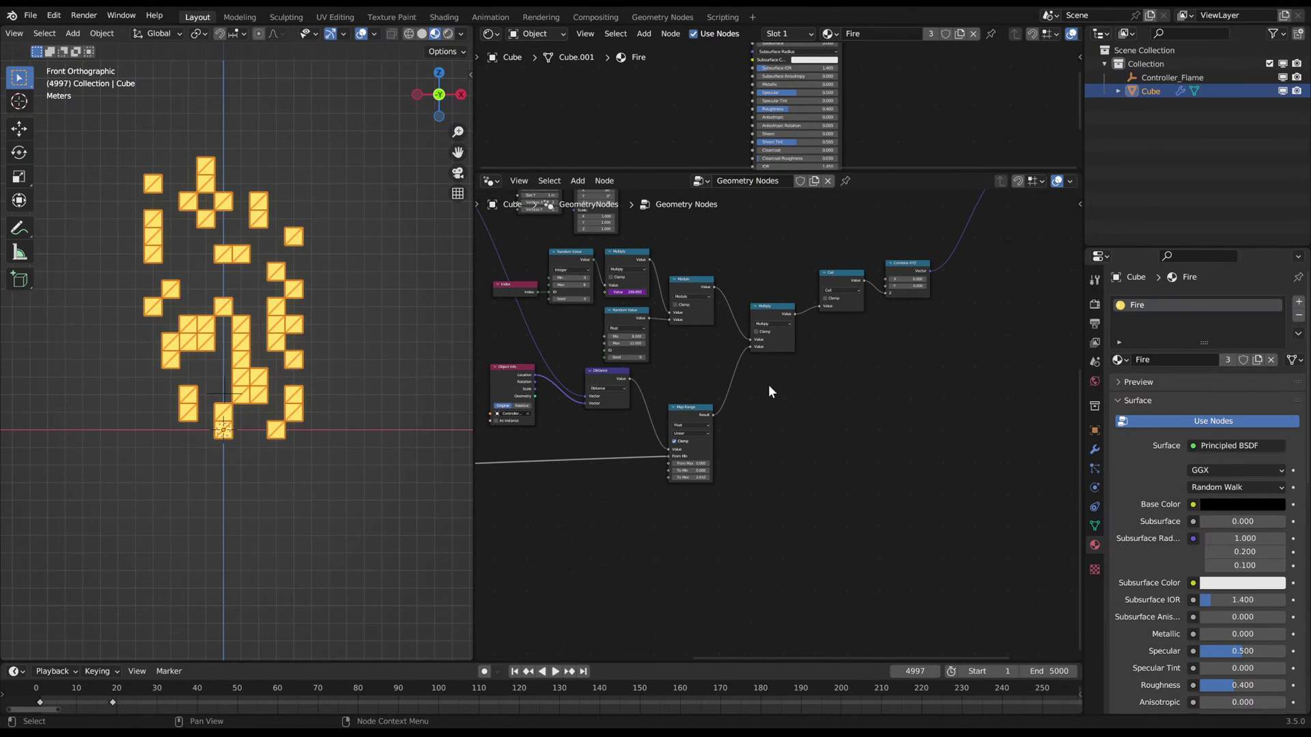
scroll(770, 383, down, 3)
middle_drag(968, 317, 566, 421)
scroll(727, 373, up, 3)
drag(605, 297, 739, 400)
key(g)
click(946, 397)
- Move the Translate Instances node left, closer to the Combine XYZ node
middle_drag(683, 362, 798, 326)
drag(632, 275, 749, 371)
key(g)
click(686, 368)
- Insert a Capture Attribute node between Translate Instances and Set Material and set its data type to Vector
middle_drag(765, 392, 703, 383)
key(shift+a)
click(686, 375)
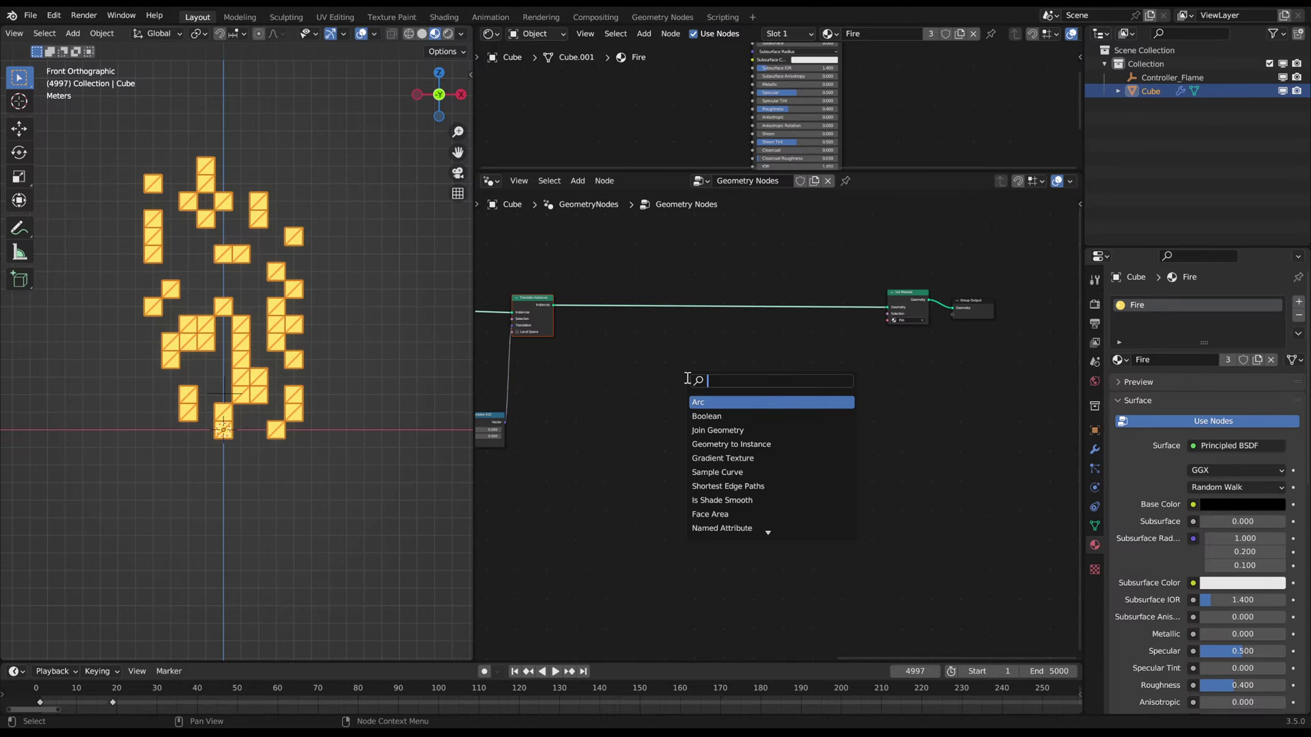
text(capture)
key(Return)
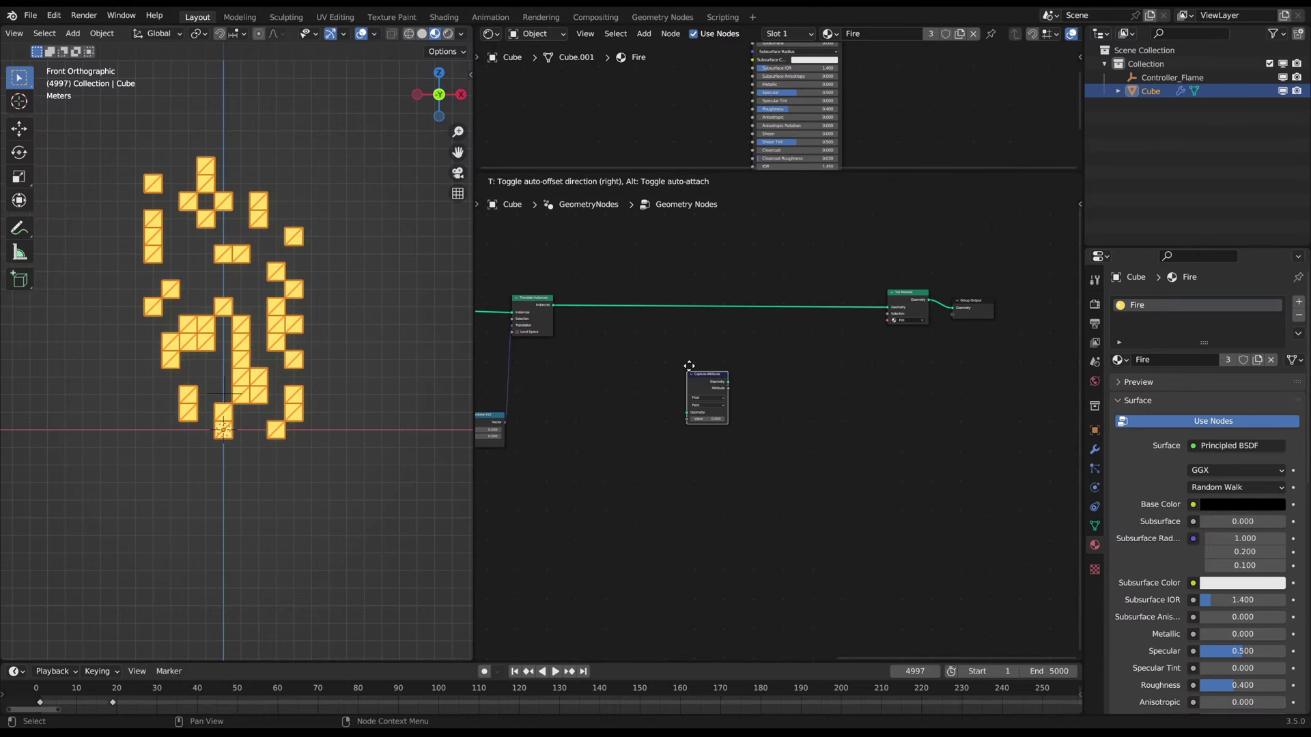
click(689, 301)
scroll(688, 320, up, 3)
click(701, 287)
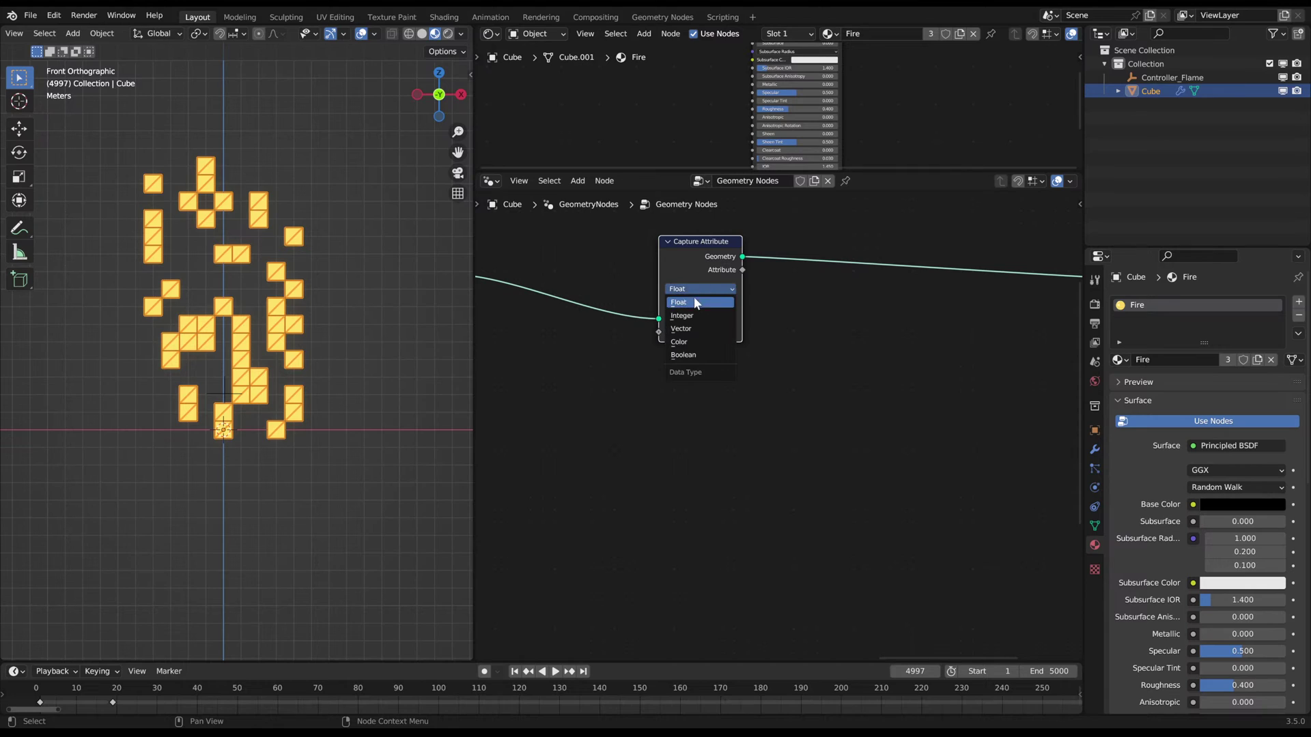
click(686, 328)
- Add a Position node beside Capture Attribute and connect it to that node's Value input
key(shift+a)
text(pos)
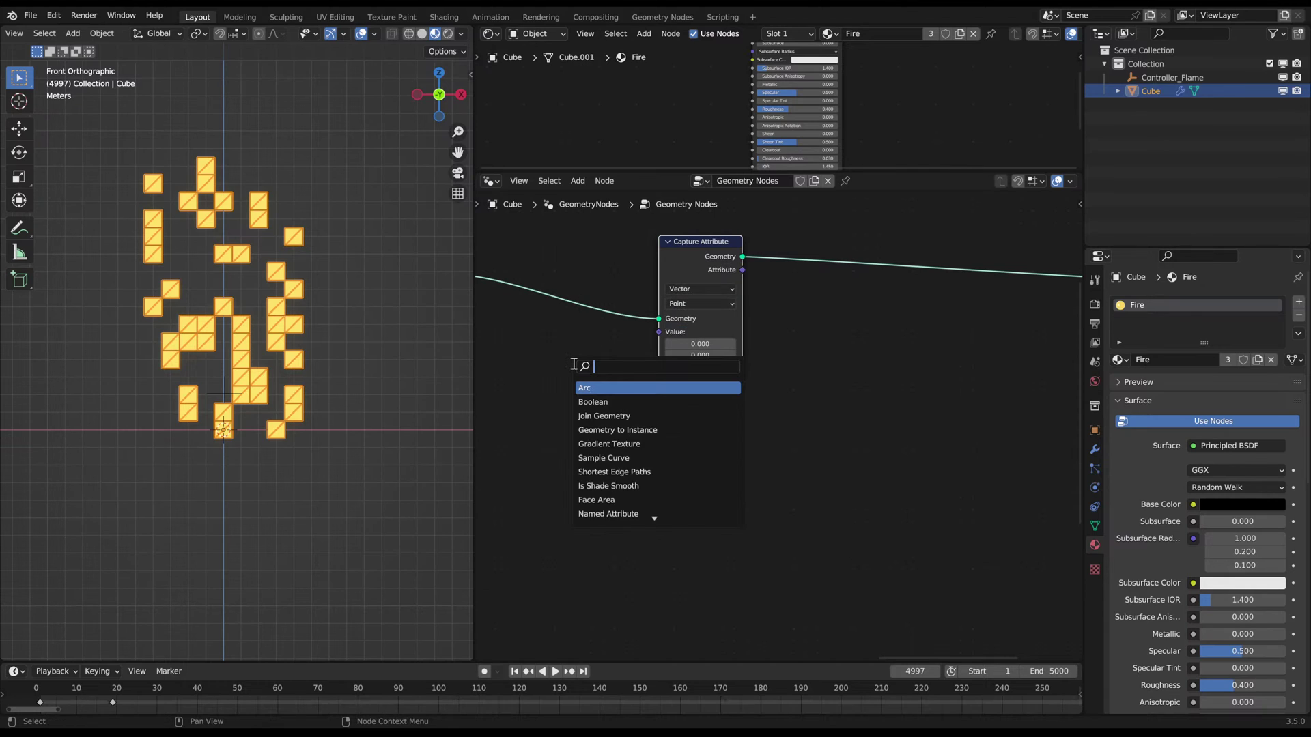
key(Return)
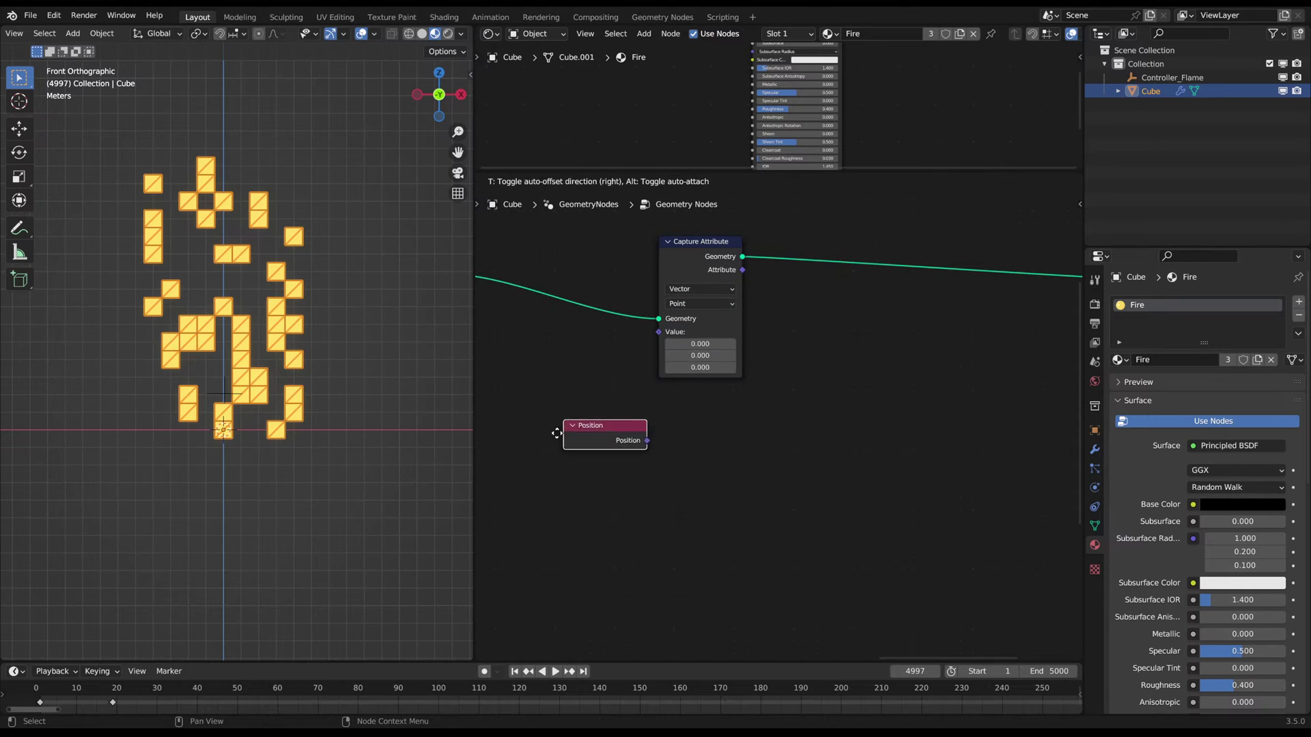
click(507, 351)
drag(590, 359, 657, 332)
key(g)
click(656, 367)
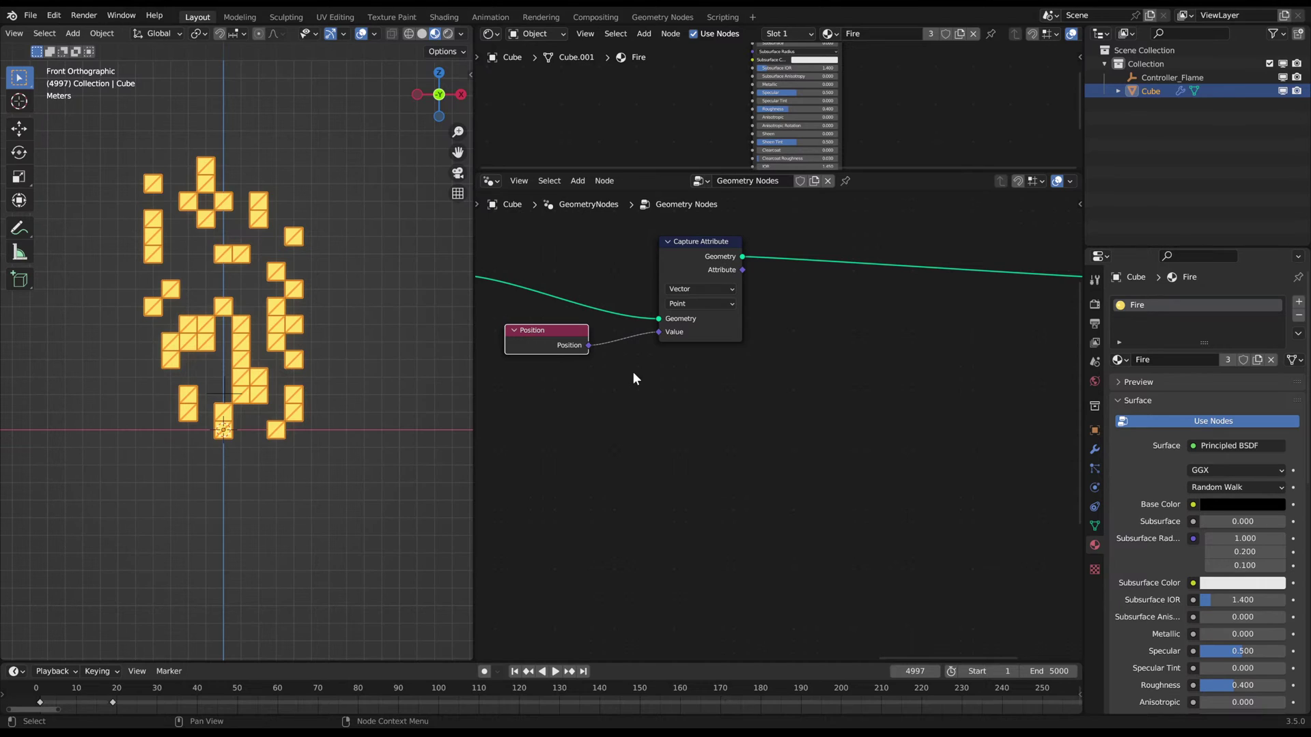
click(639, 449)
click(334, 471)
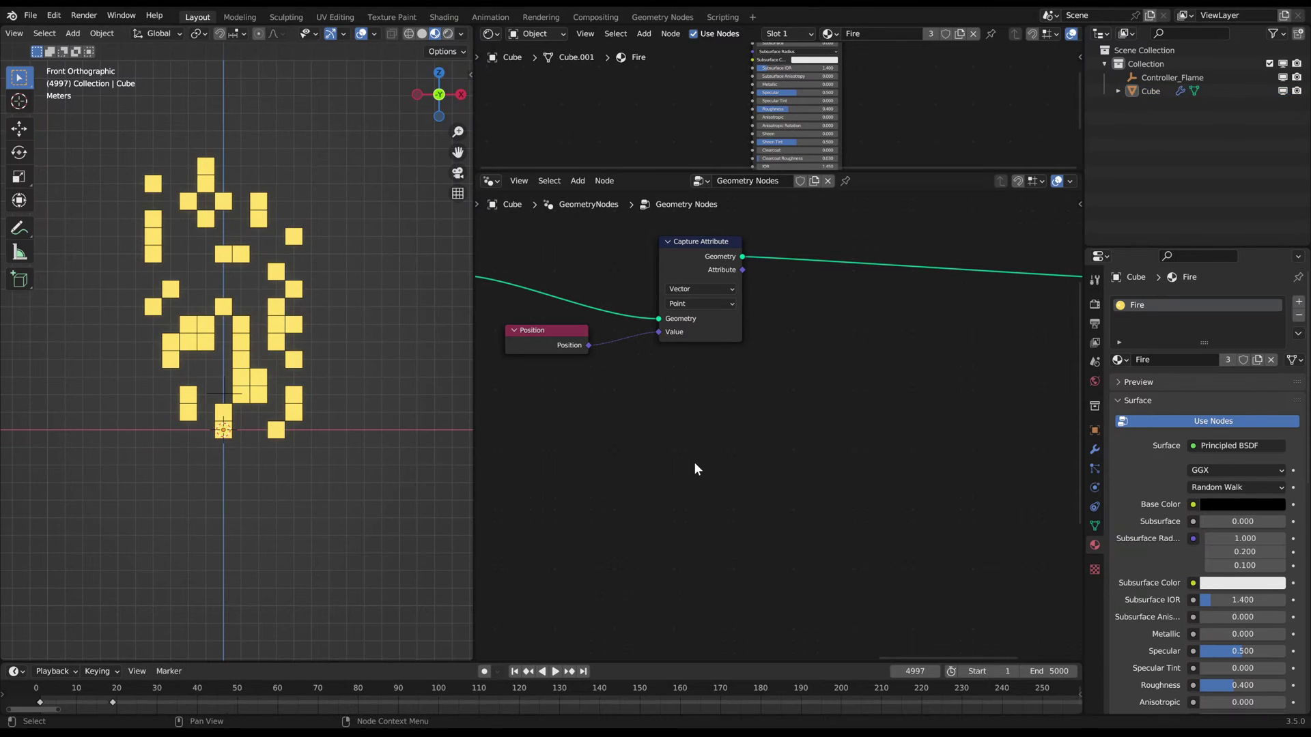
- Add a Vector Math node below and to the right of the Capture Attribute node
middle_drag(671, 428, 635, 415)
scroll(681, 447, down, 1)
middle_drag(724, 479, 716, 471)
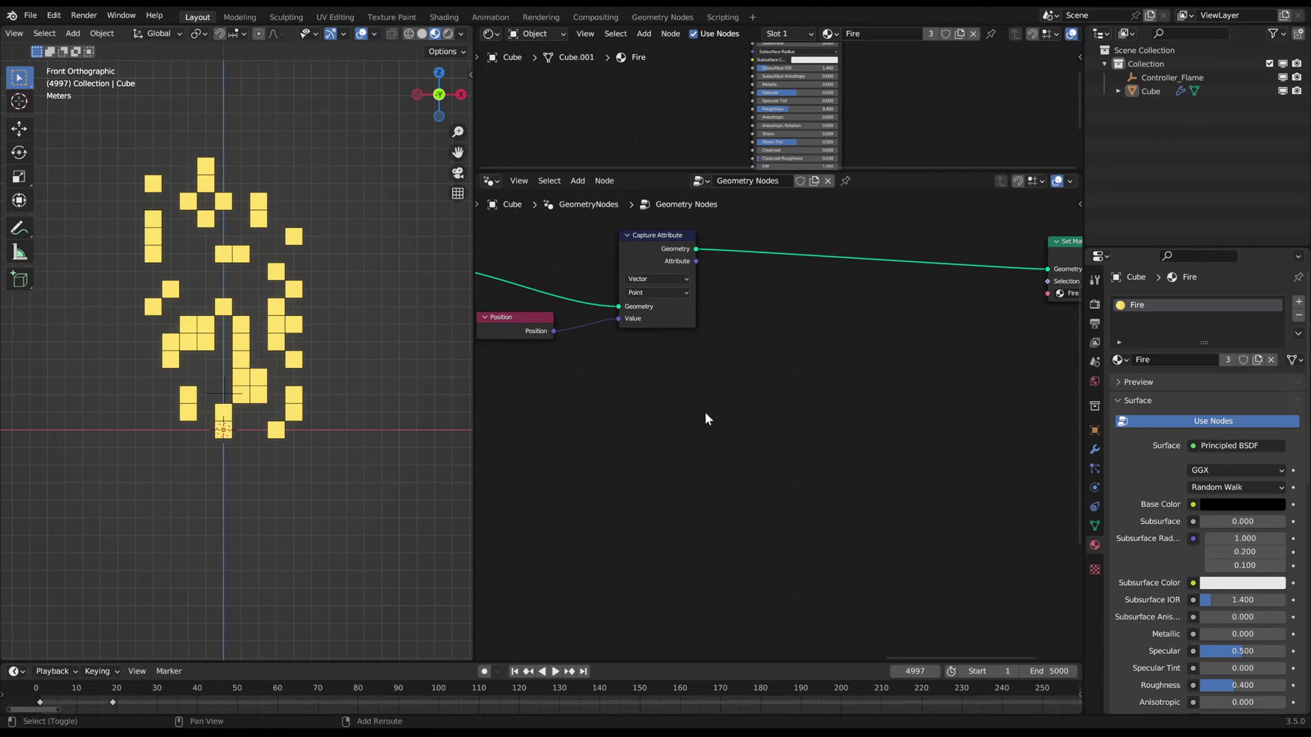
key(shift+a)
click(713, 377)
text(vecot mrat)
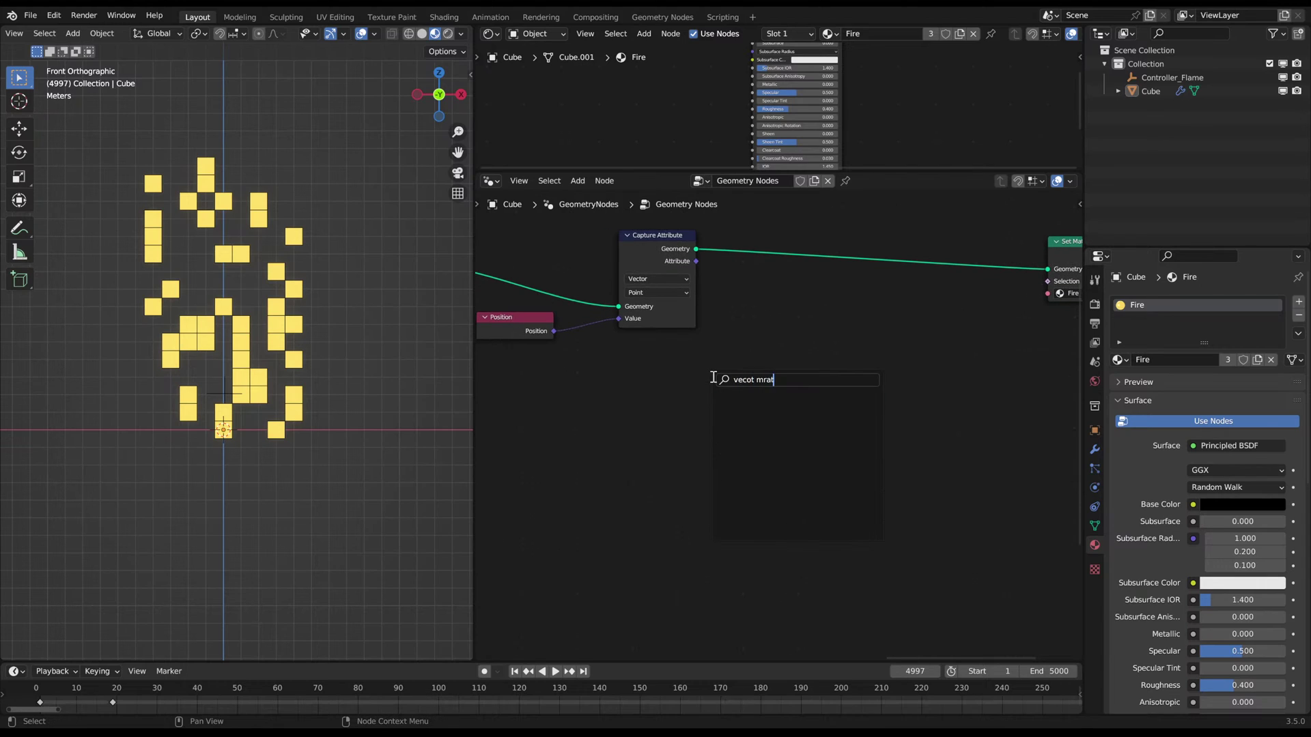
key(BackSpace)
key(BackSpace)
key(BackSpace)
key(BackSpace)
text(t m)
key(Return)
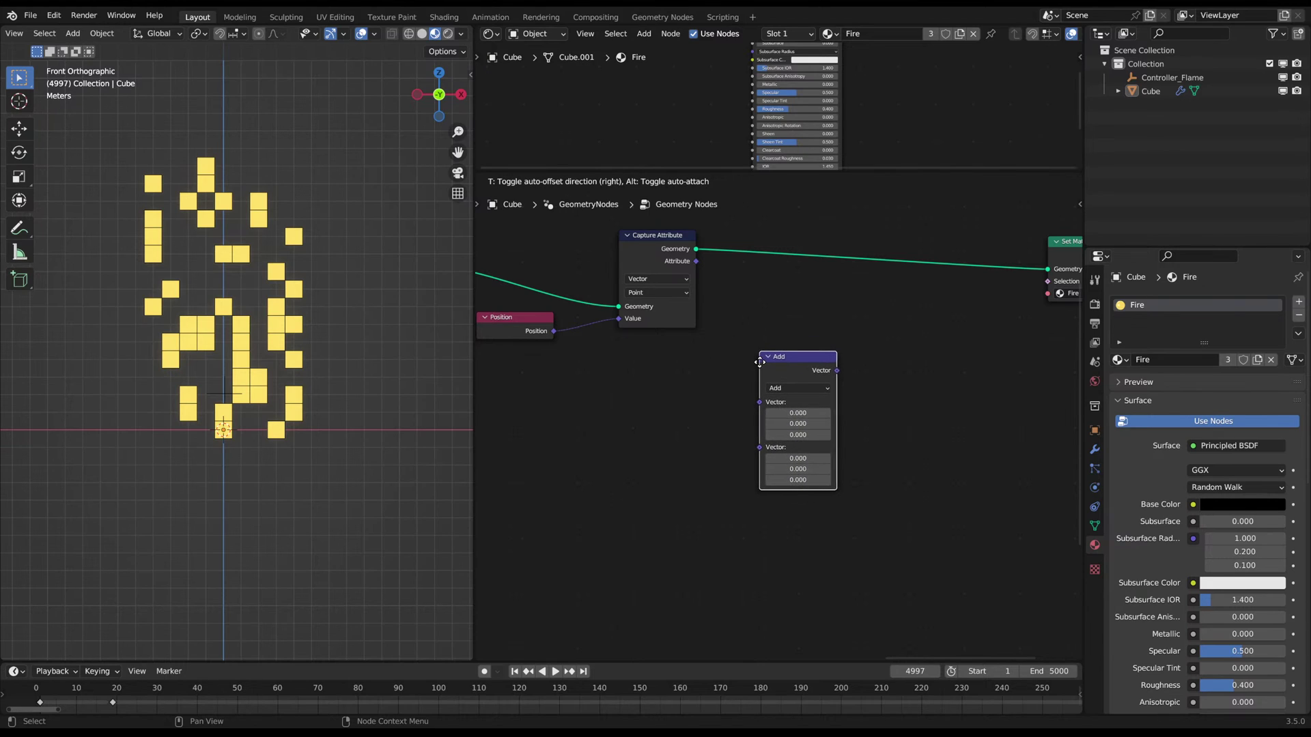
click(742, 361)
- Set the new Vector Math node's operation to Distance and settle it beneath the main geometry line
click(786, 389)
click(784, 533)
drag(740, 312, 791, 382)
key(g)
click(801, 386)
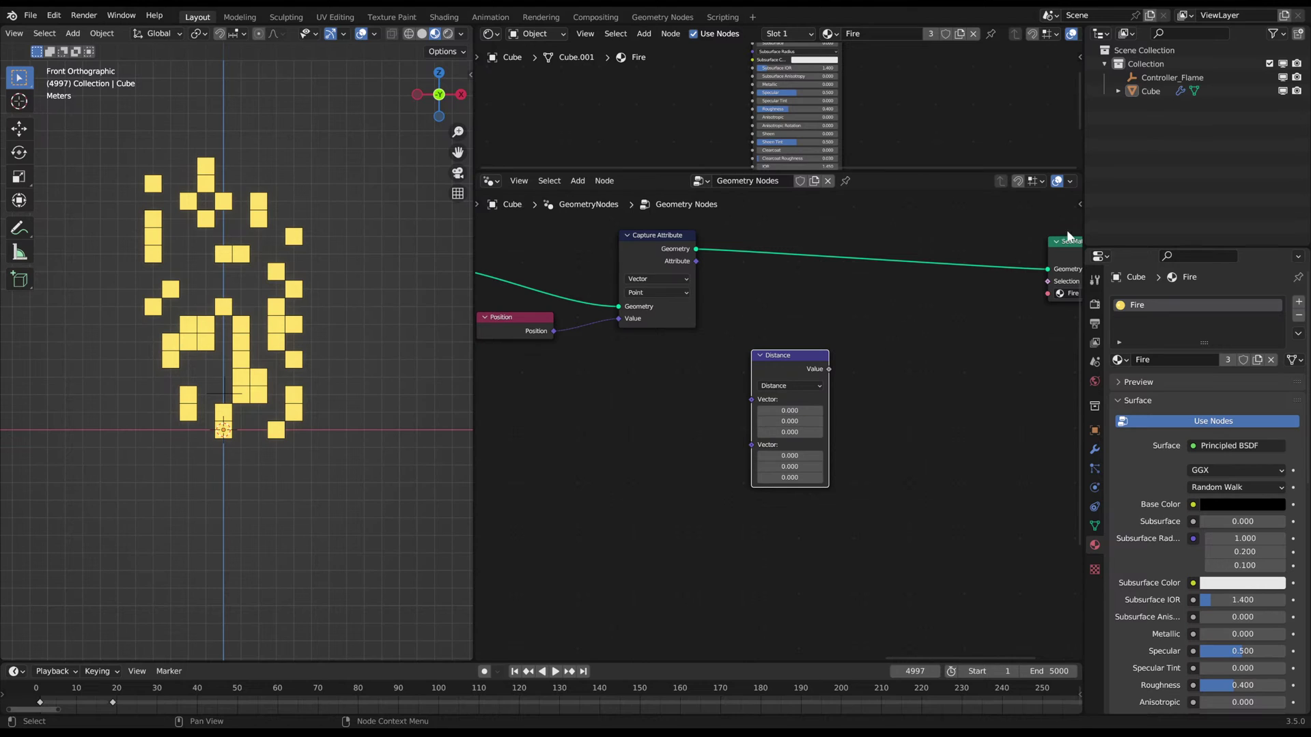
- Add an Object Info node for Controller_Flame near the new Distance node and set its transform space to Relative
drag(1161, 80, 580, 458)
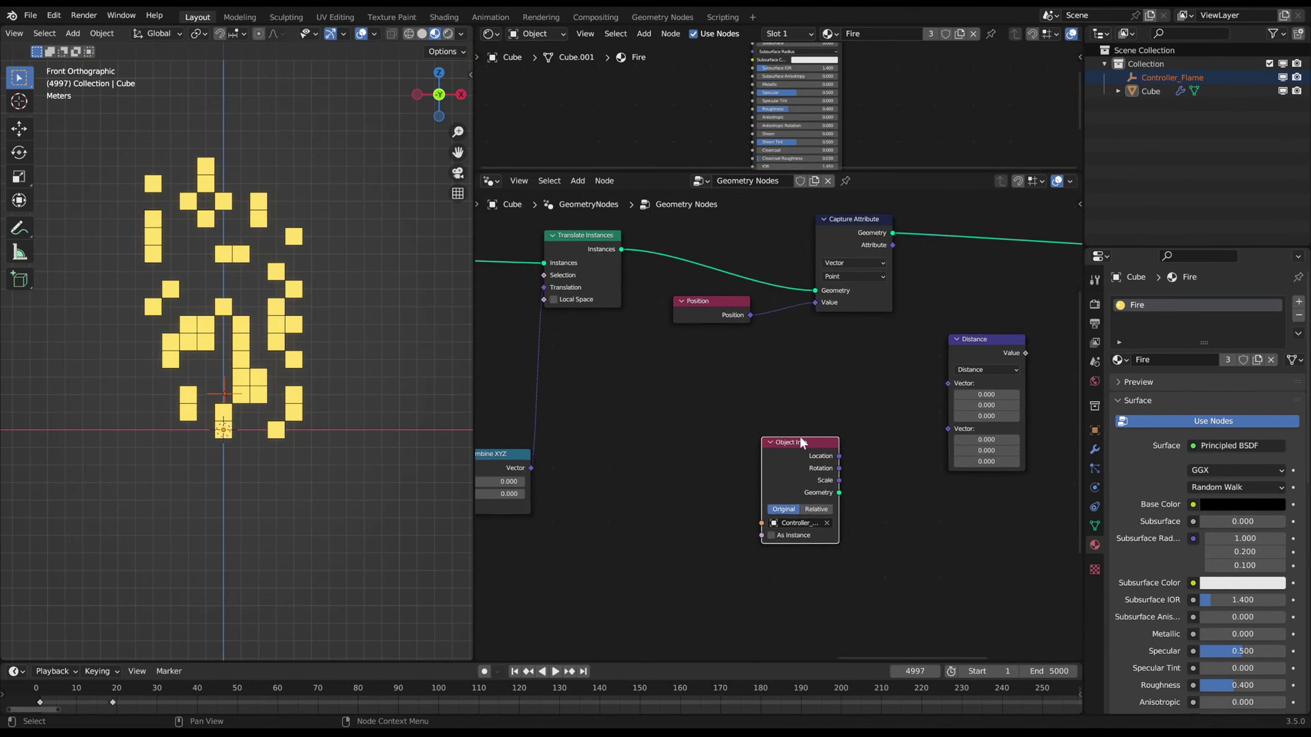
middle_drag(747, 412, 763, 223)
scroll(792, 367, up, 2)
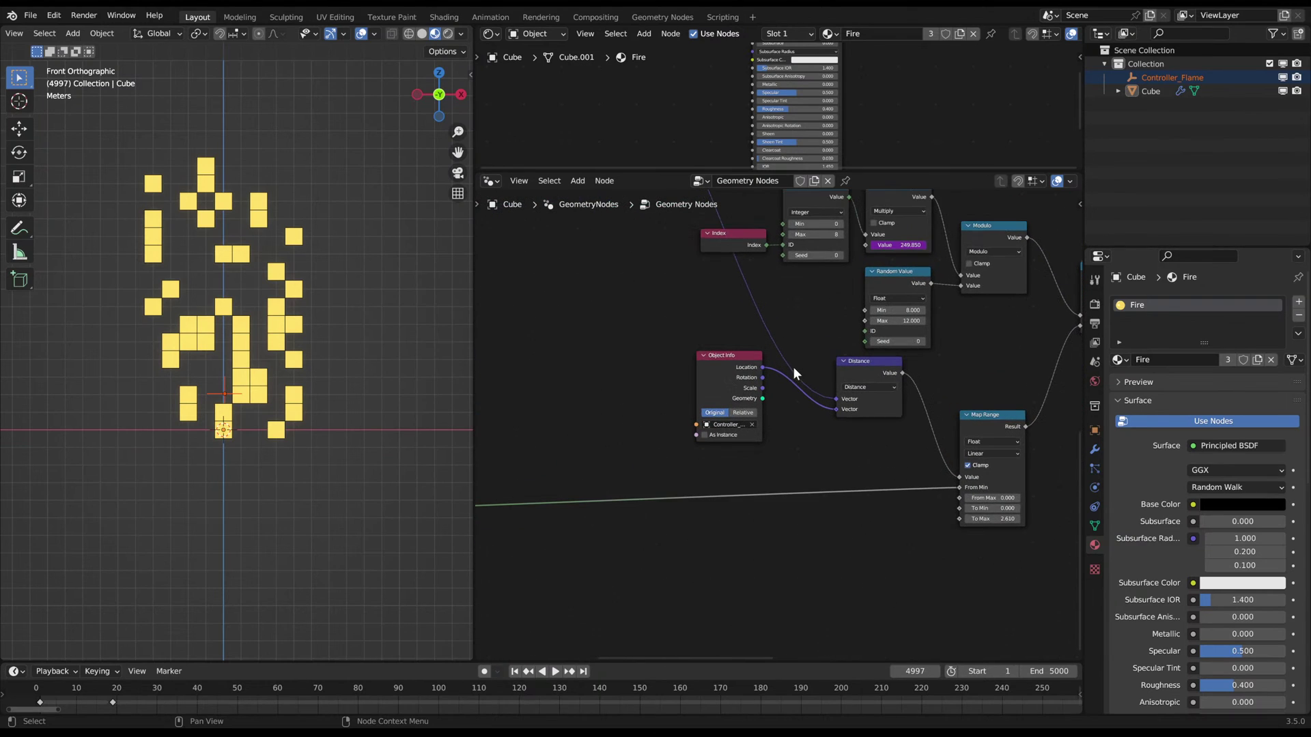
scroll(743, 412, down, 3)
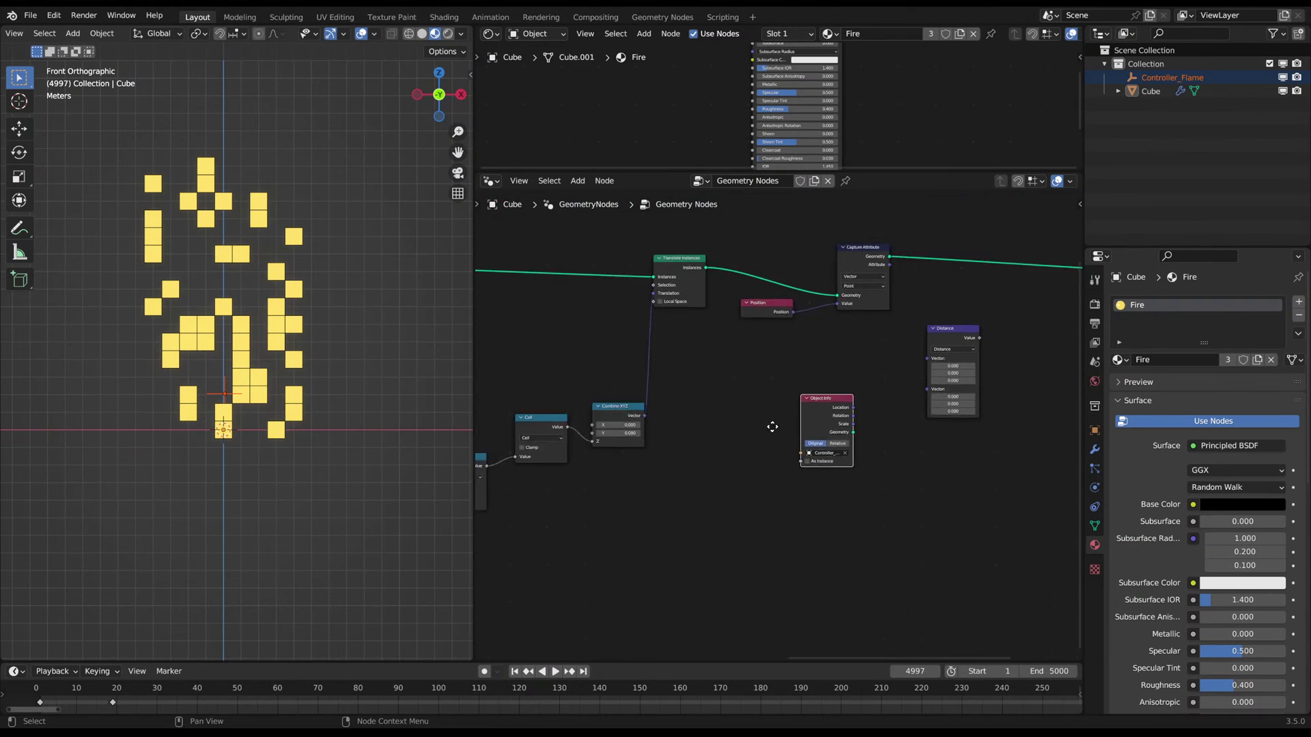
middle_drag(776, 430, 813, 414)
scroll(795, 419, up, 2)
key(g)
click(729, 393)
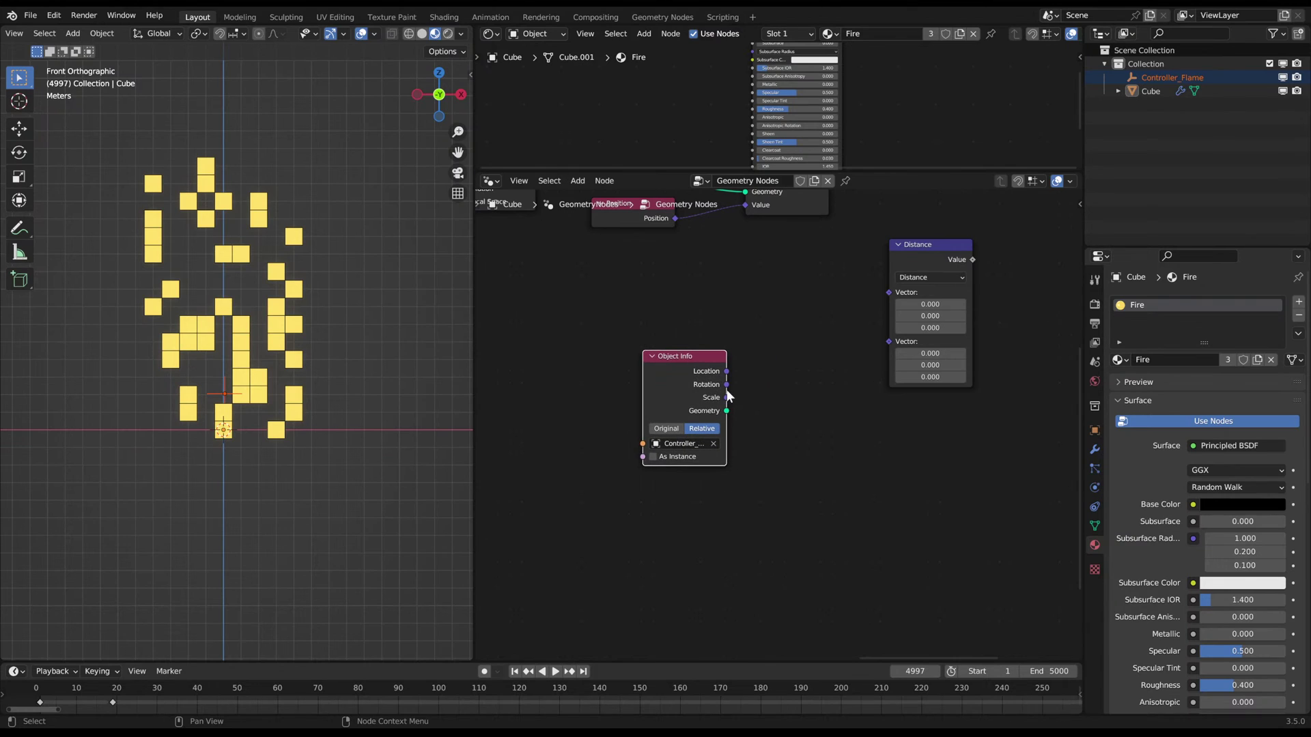
middle_drag(803, 459, 747, 448)
middle_drag(681, 309, 663, 417)
- Feed the captured Attribute and the Controller_Flame Location into the Distance node's two Vector inputs, moving Object Info closer to it
drag(755, 242, 815, 391)
drag(653, 469, 810, 402)
drag(865, 362, 858, 377)
click(850, 382)
click(639, 500)
key(g)
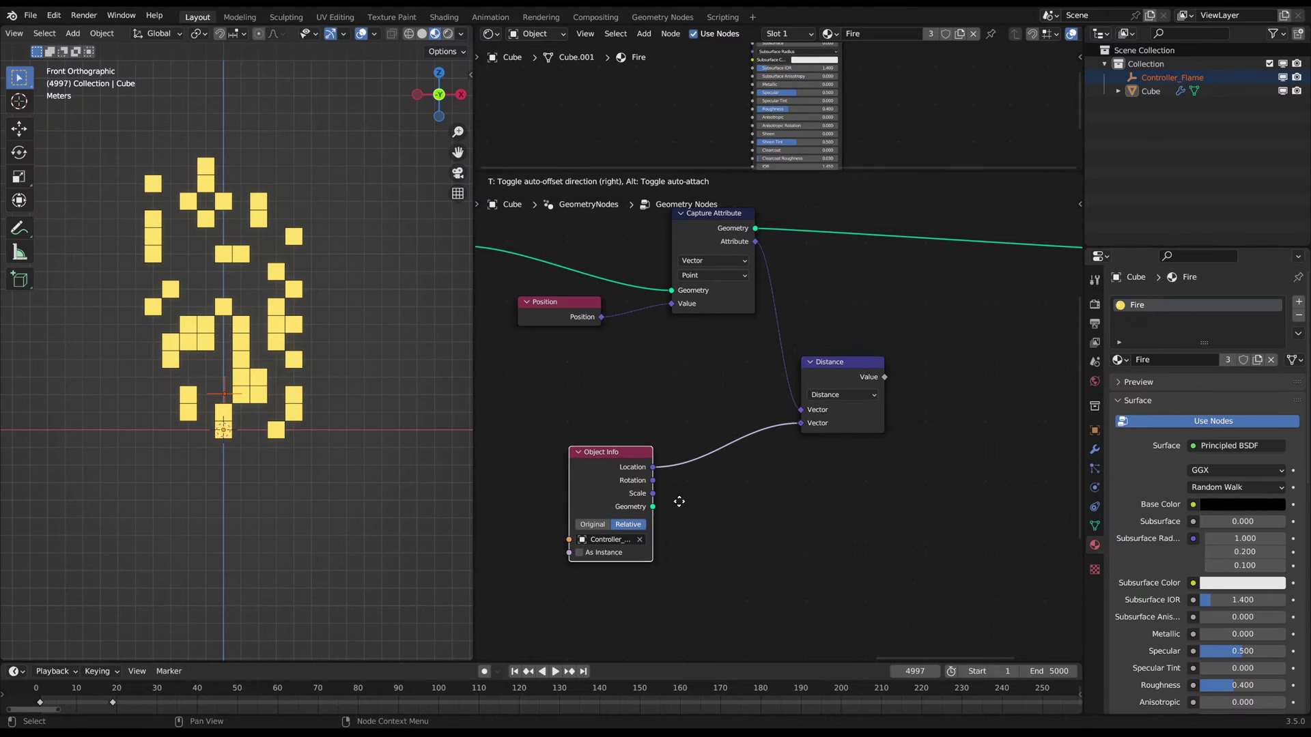
click(778, 482)
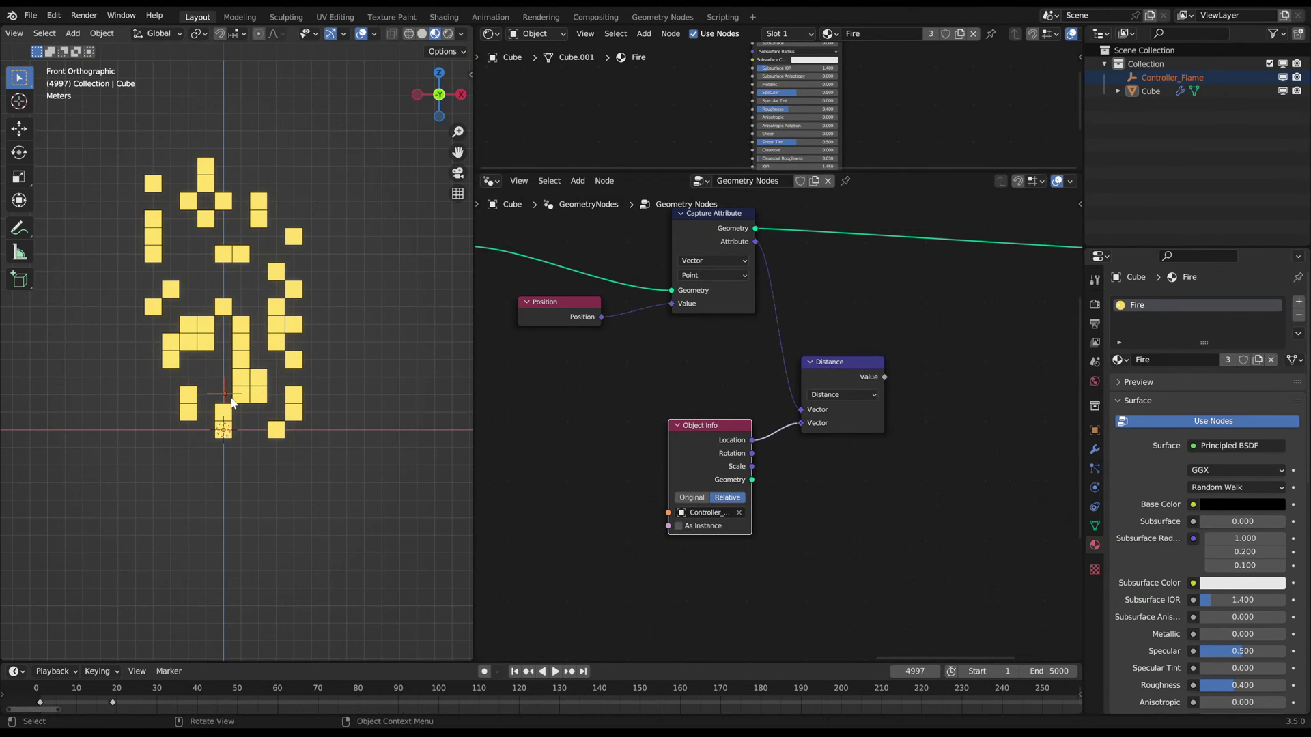
- Move Group Output farther from Set Material and connect the Distance Value to a new Group Output socket
middle_drag(970, 397, 684, 405)
scroll(766, 398, down, 4)
middle_drag(772, 396, 716, 416)
drag(862, 284, 916, 335)
key(g)
click(957, 351)
drag(585, 409, 911, 343)
click(943, 346)
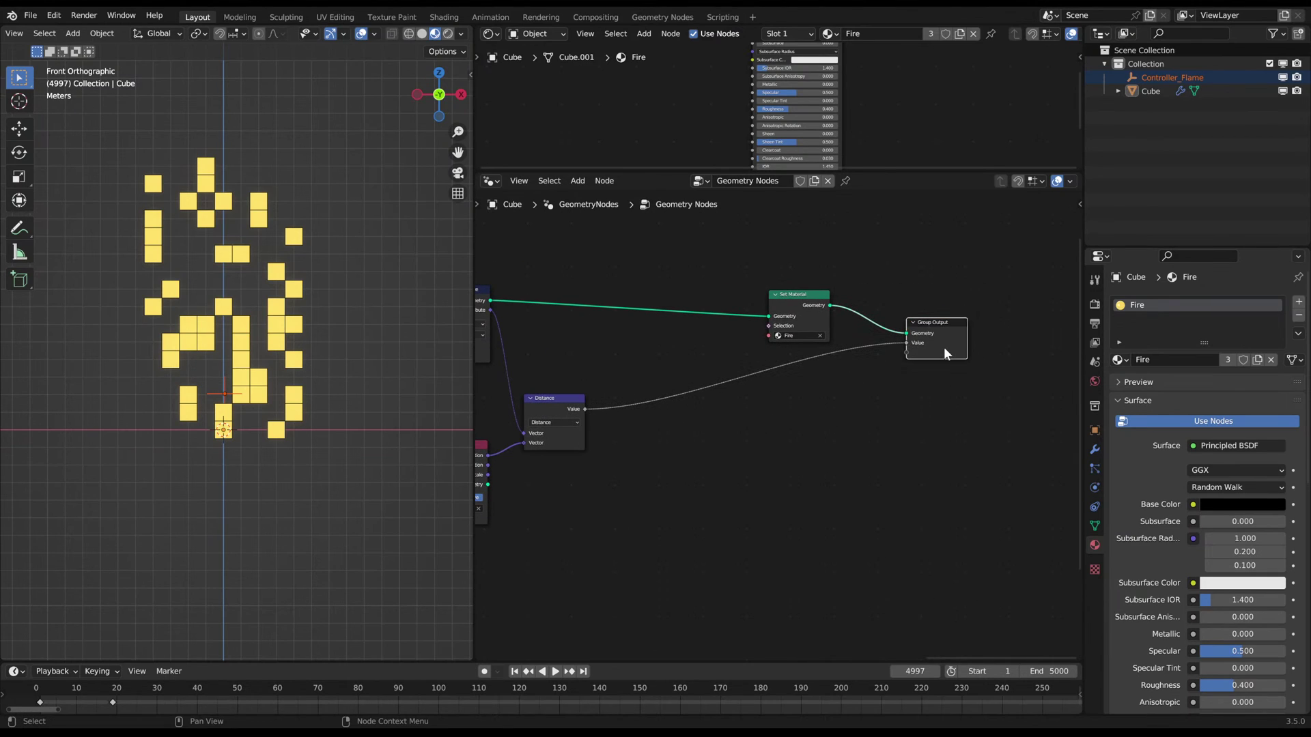
- Rename the node group's new Value output to Flame Color
key(n)
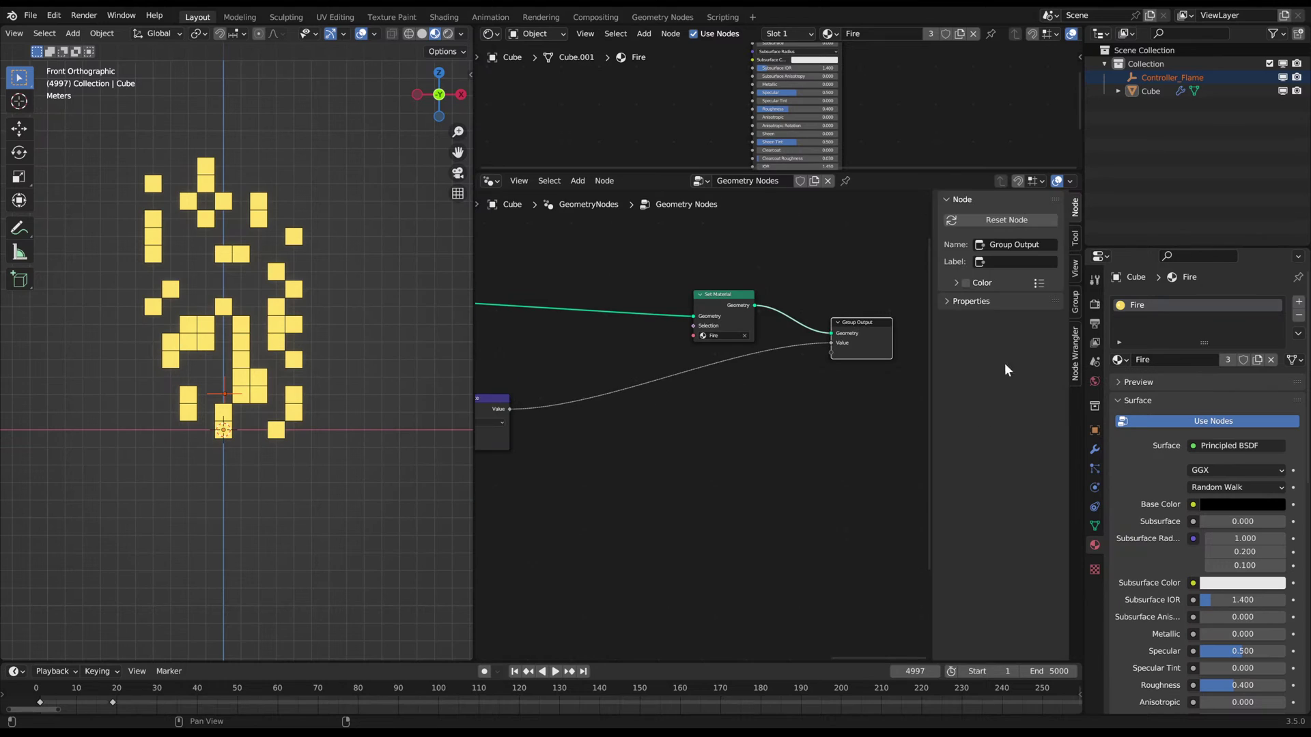
click(1075, 267)
click(1077, 212)
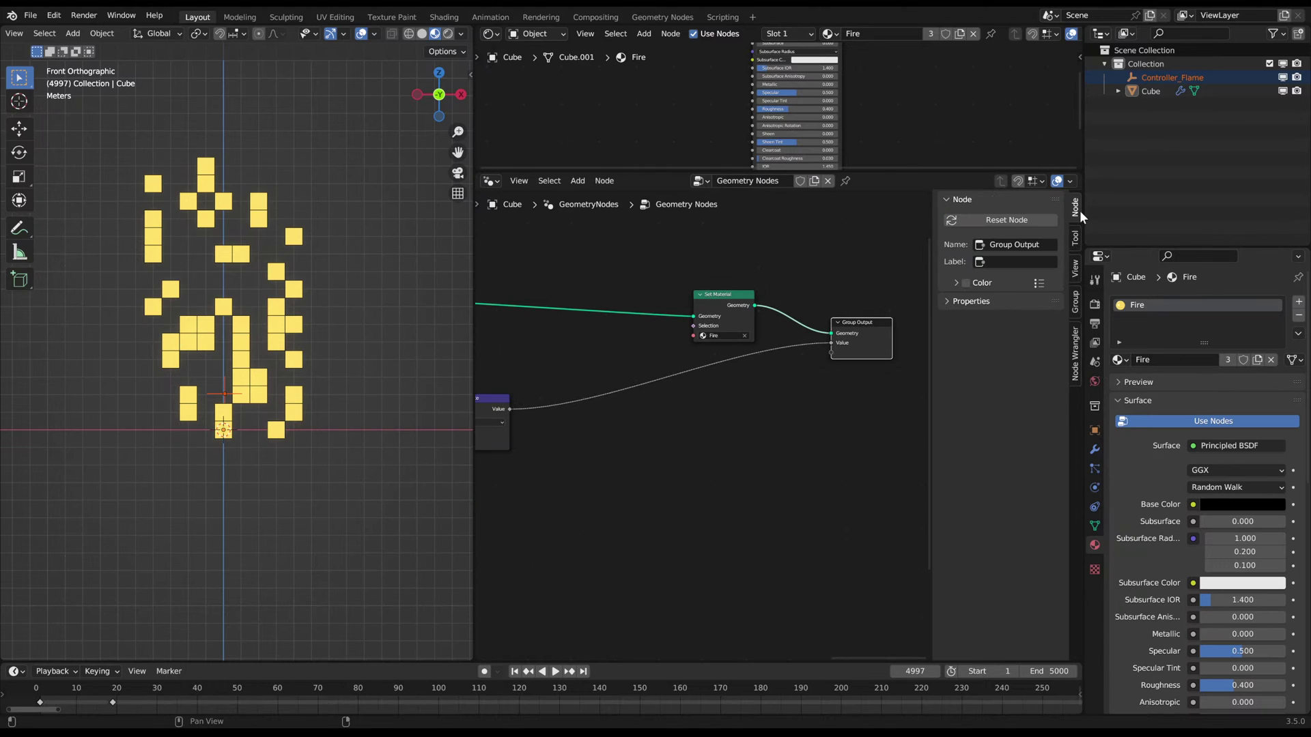
click(958, 303)
click(1075, 300)
click(983, 348)
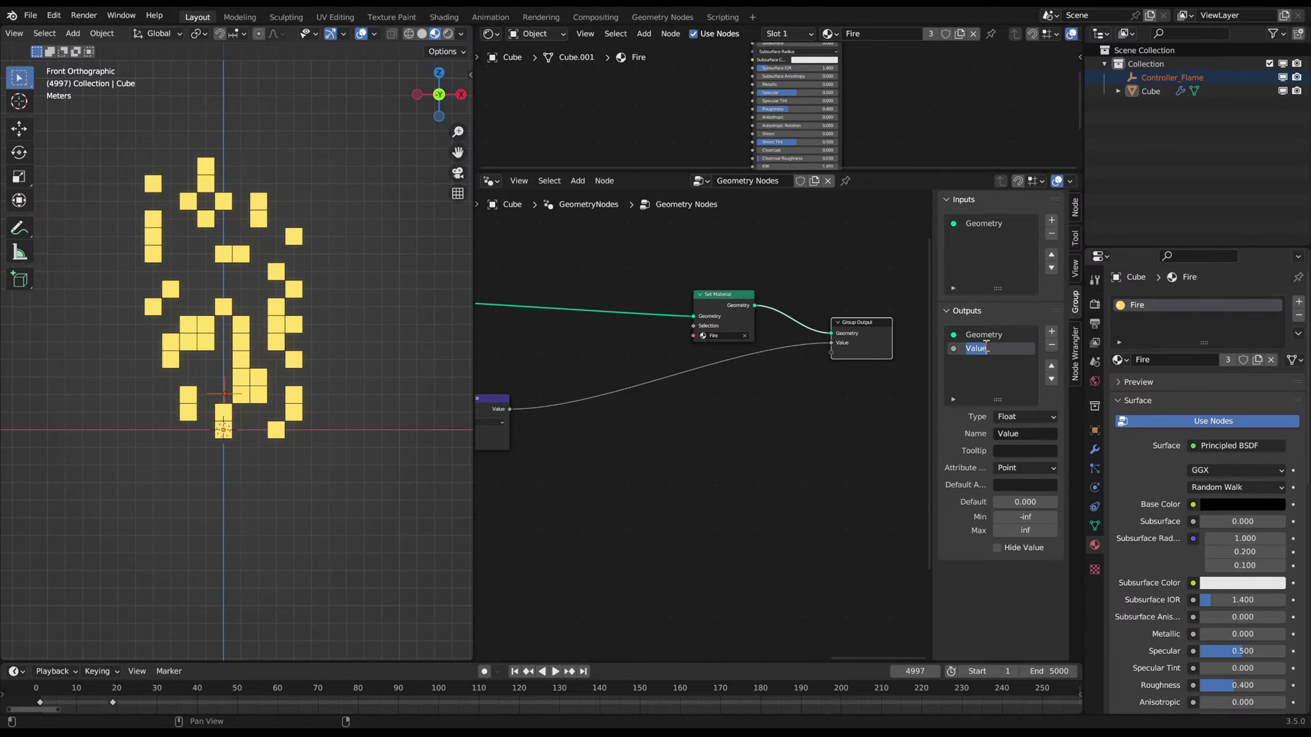
text(Fla)
key(BackSpace)
key(BackSpace)
key(BackSpace)
text(Flame Color)
key(Return)
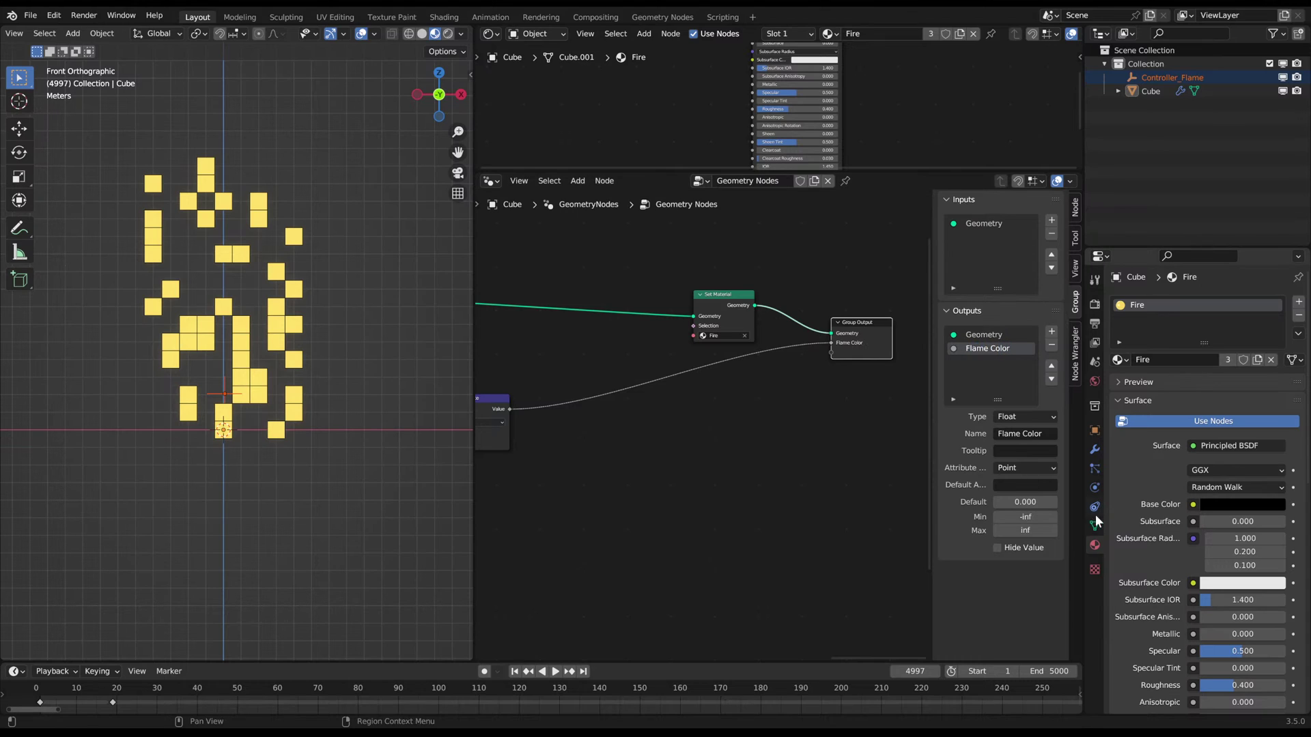
key(n)
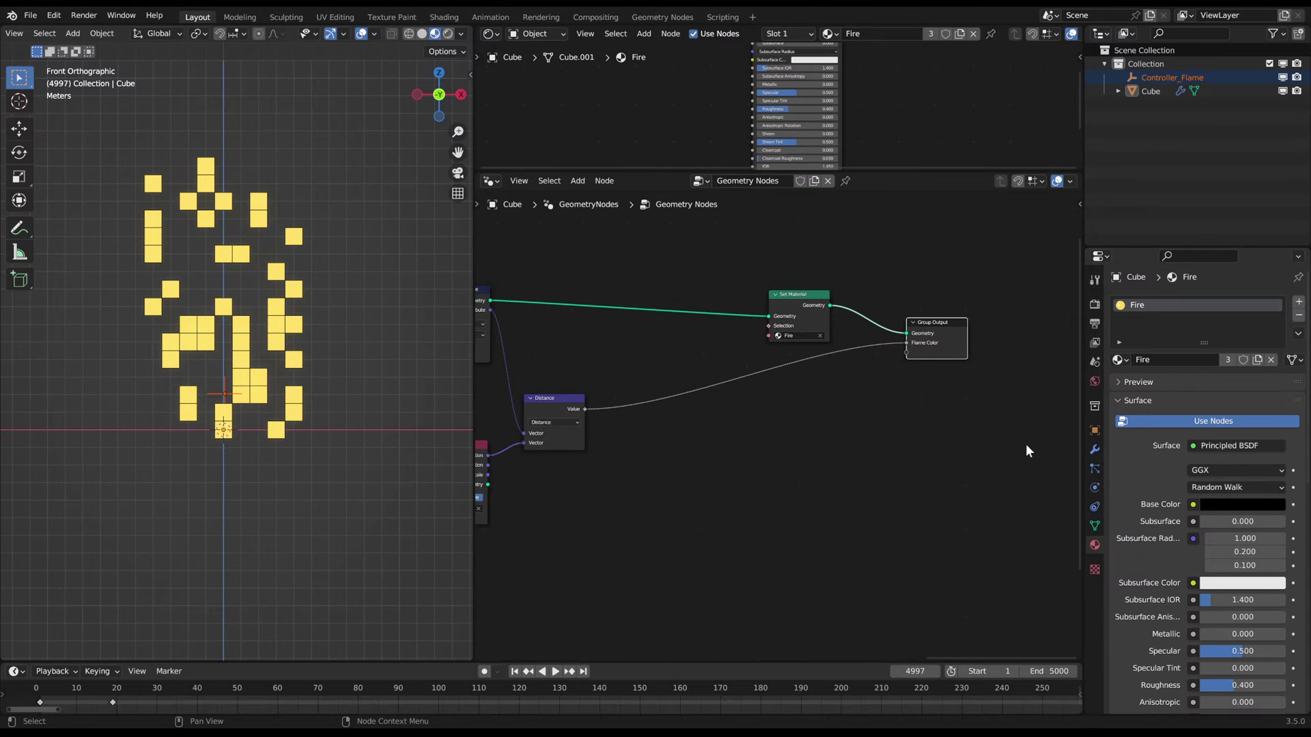
- Set the GeometryNodes modifier's Flame Color output attribute name to fire
click(1095, 449)
click(1161, 366)
click(1217, 387)
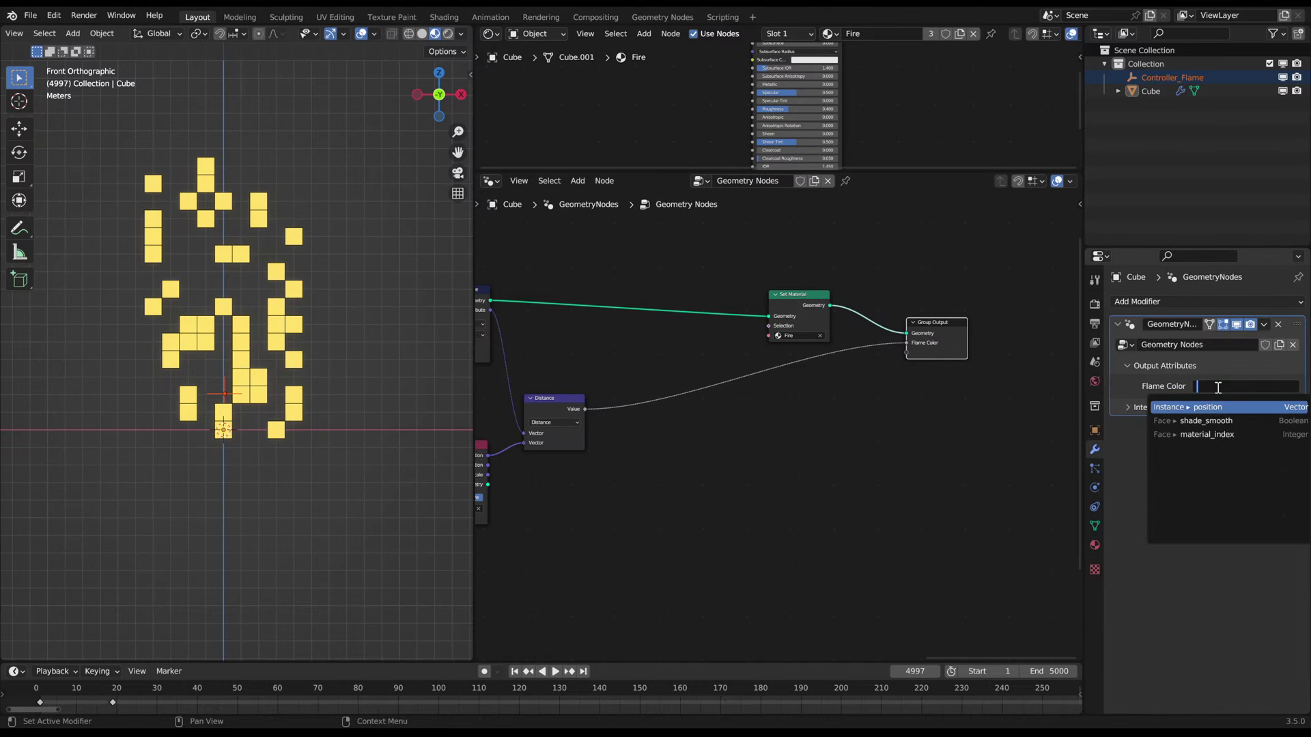
text(flame)
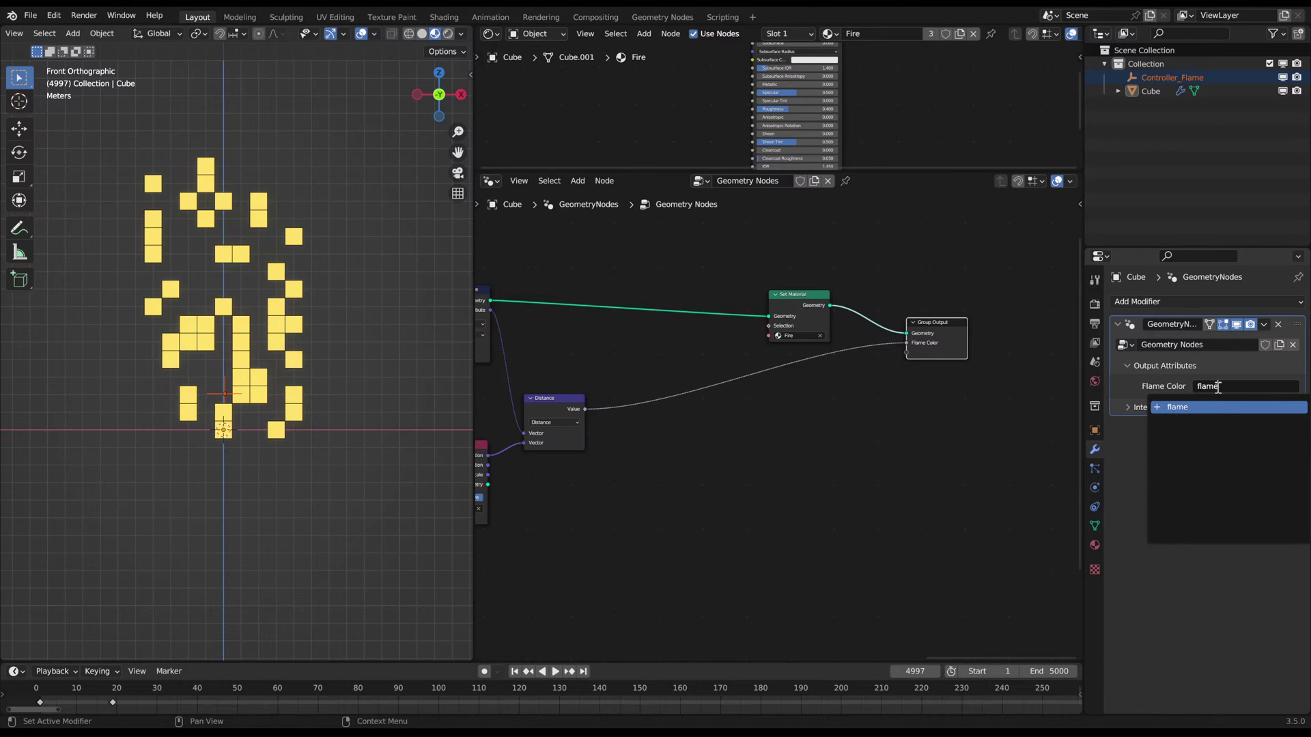
key(BackSpace)
key(BackSpace)
key(BackSpace)
key(BackSpace)
key(BackSpace)
text(fire)
key(Return)
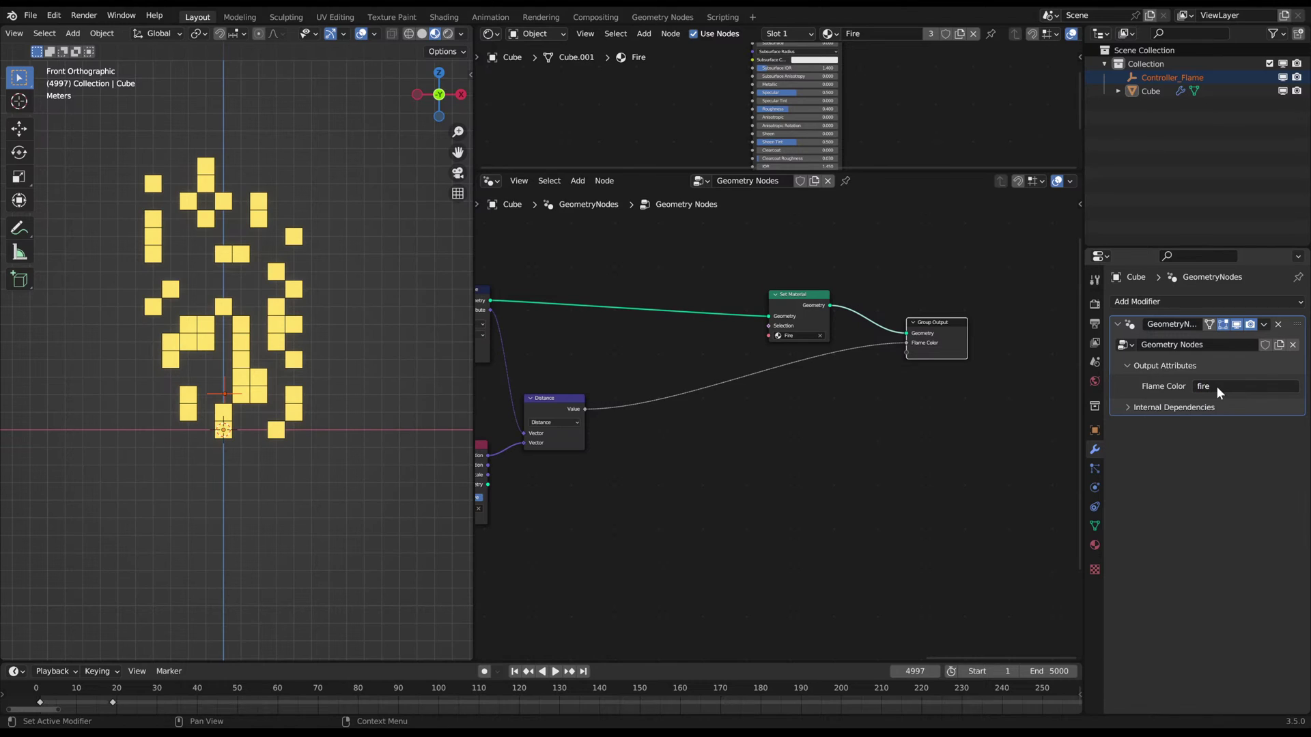
- Enlarge the Shader Editor area and add an Attribute node before the Principled BSDF
scroll(740, 412, down, 2)
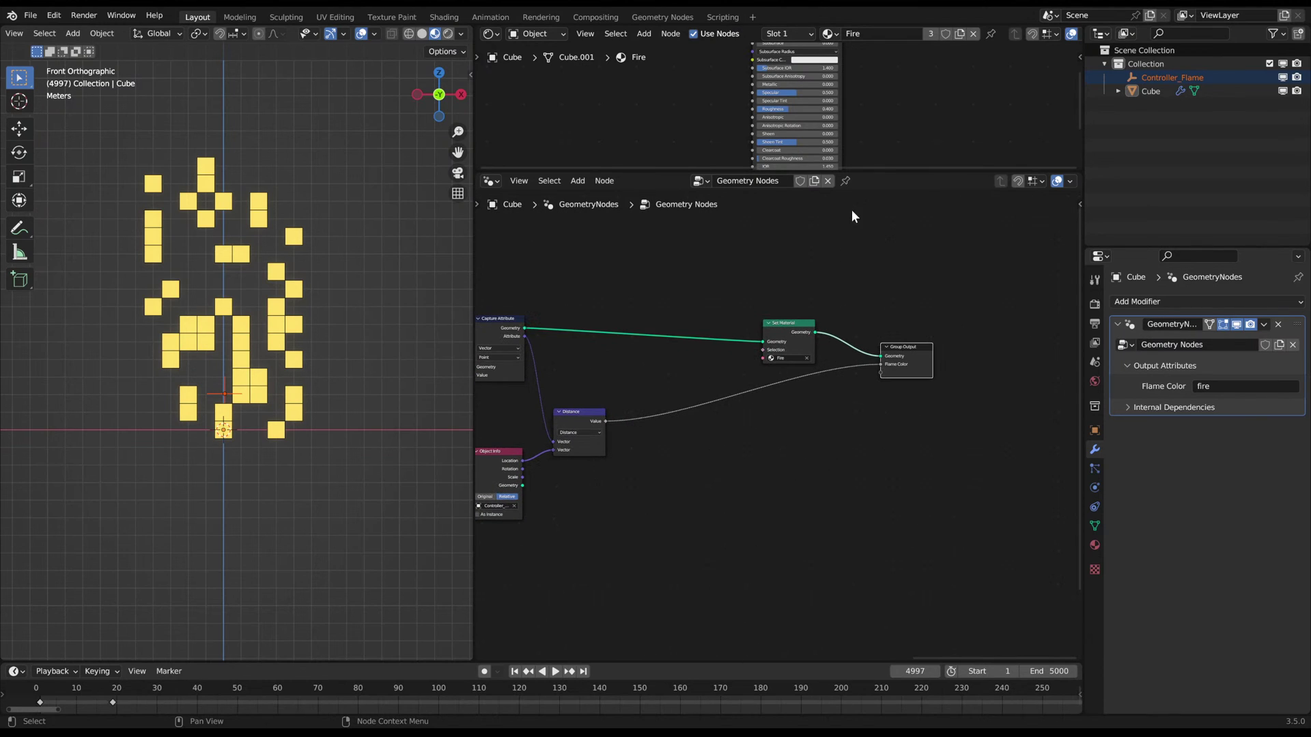
drag(897, 167, 888, 329)
key(shift+a)
click(698, 155)
text(attri)
key(Return)
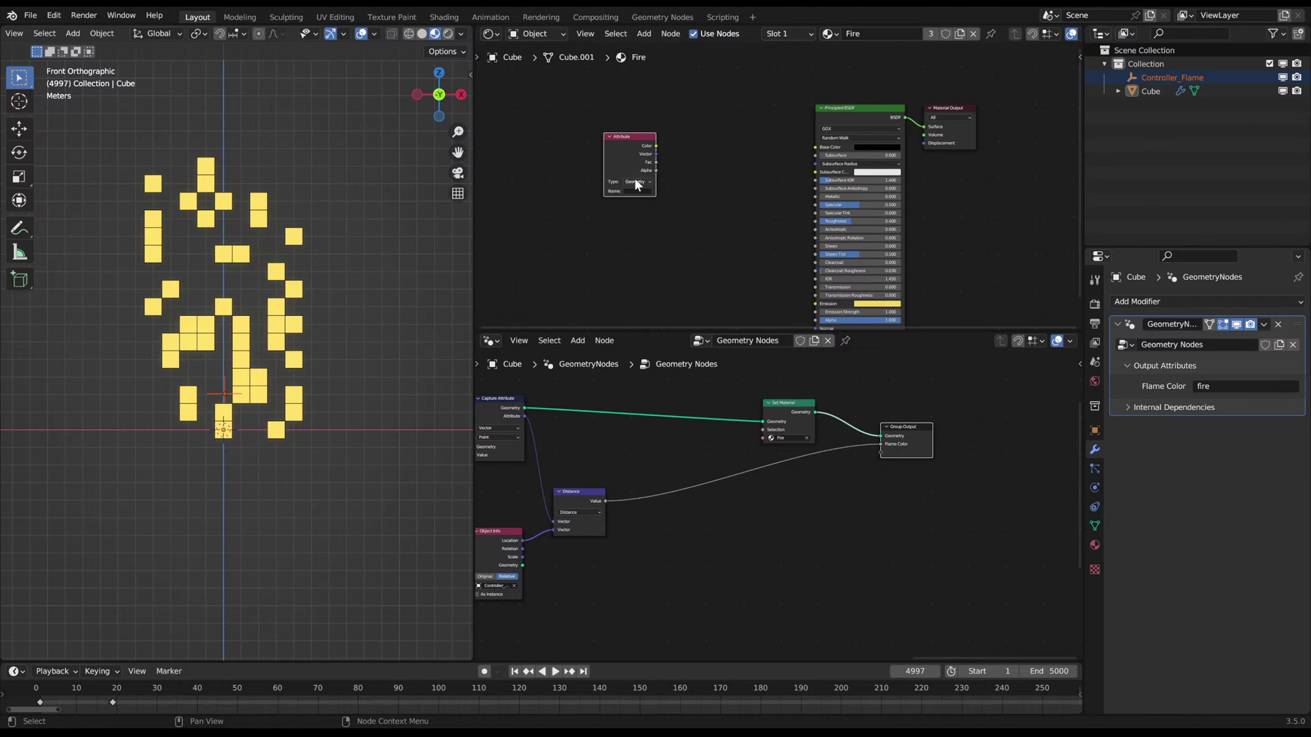
- Enter fire as the Attribute node's name and preview its Color directly through the Material Output
scroll(654, 170, up, 2)
middle_drag(658, 150, 665, 183)
ctrl+shift+click(617, 163)
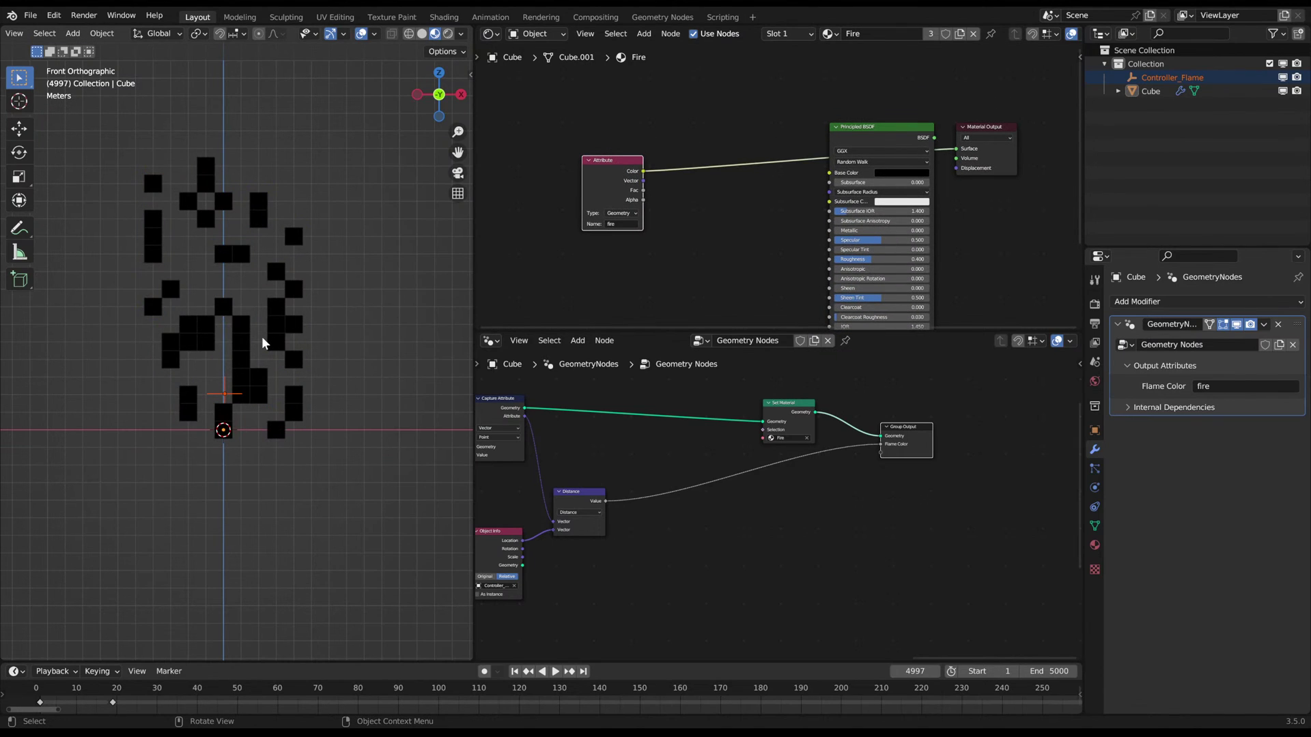
- Insert a Map Range node between the Distance Value and Group Output's Flame Color, repositioning Group Output to make room
scroll(785, 512, up, 3)
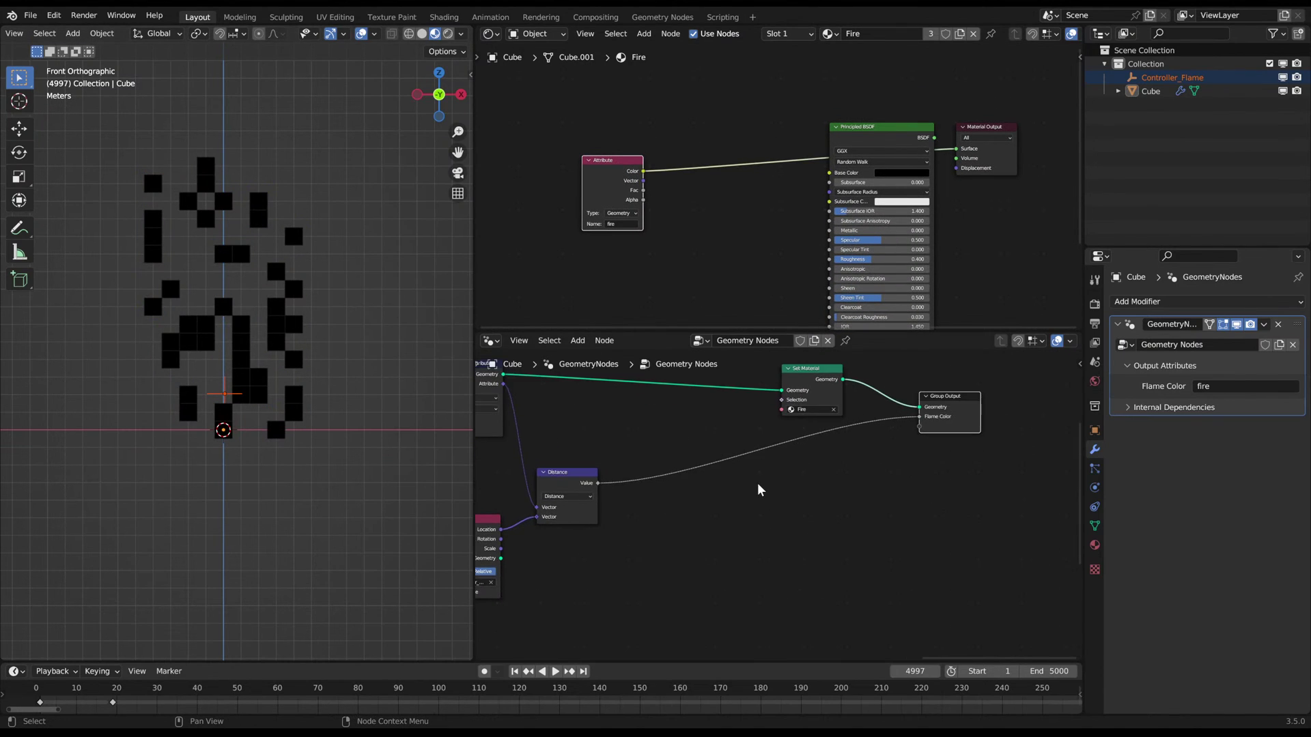
key(shift+a)
text(map rang)
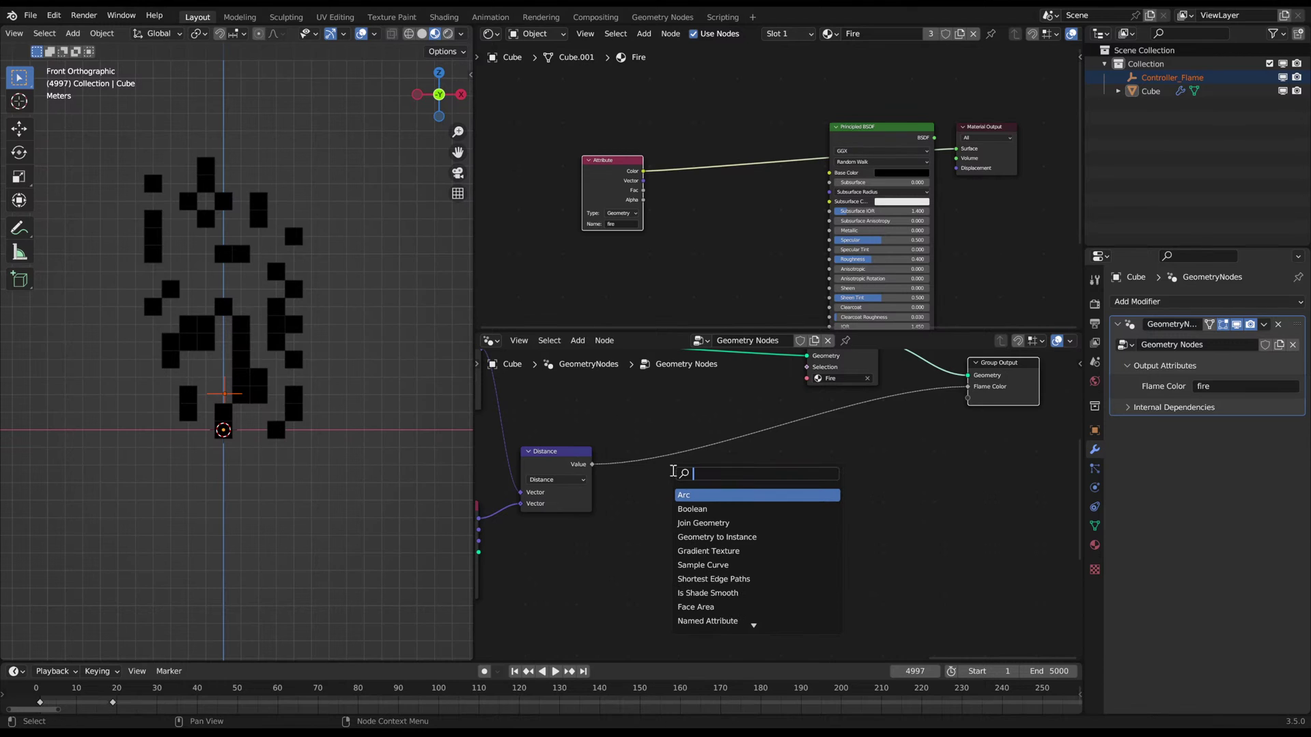
key(Return)
click(801, 453)
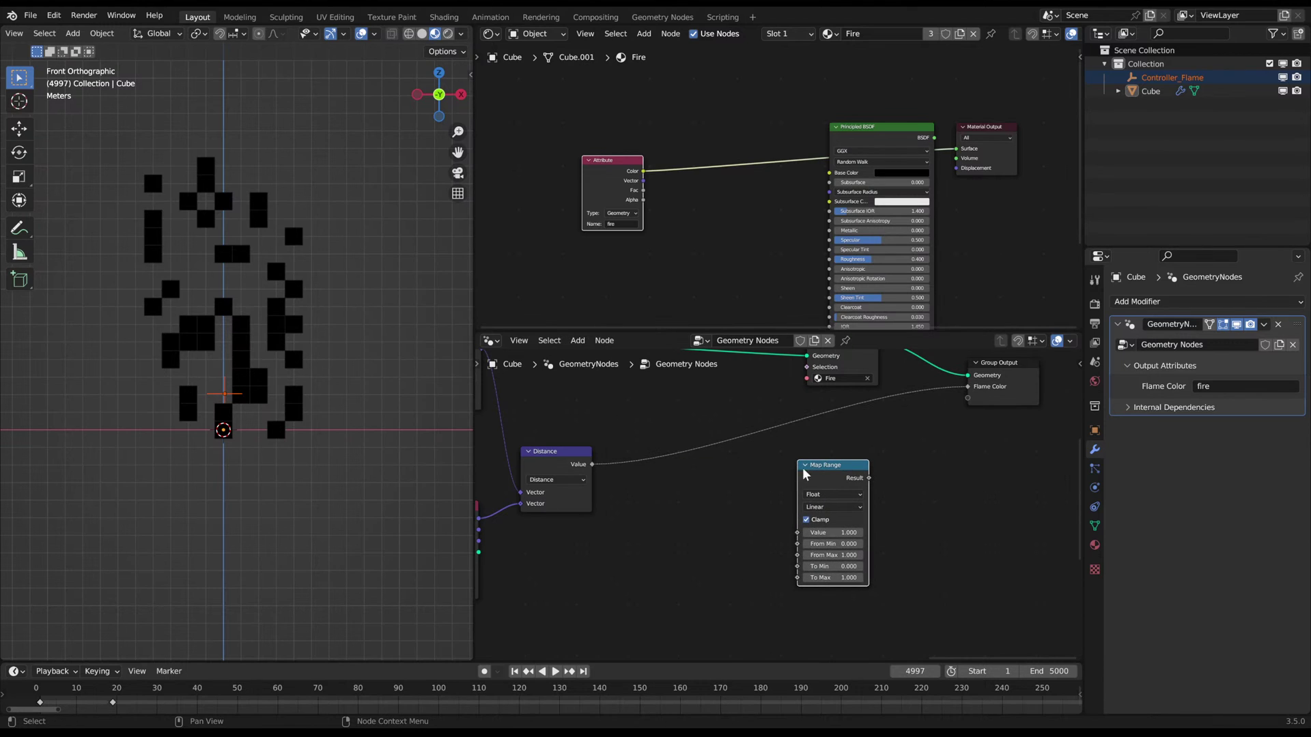
scroll(802, 453, down, 1)
middle_drag(804, 454, 787, 532)
drag(842, 444, 810, 414)
scroll(820, 519, up, 2)
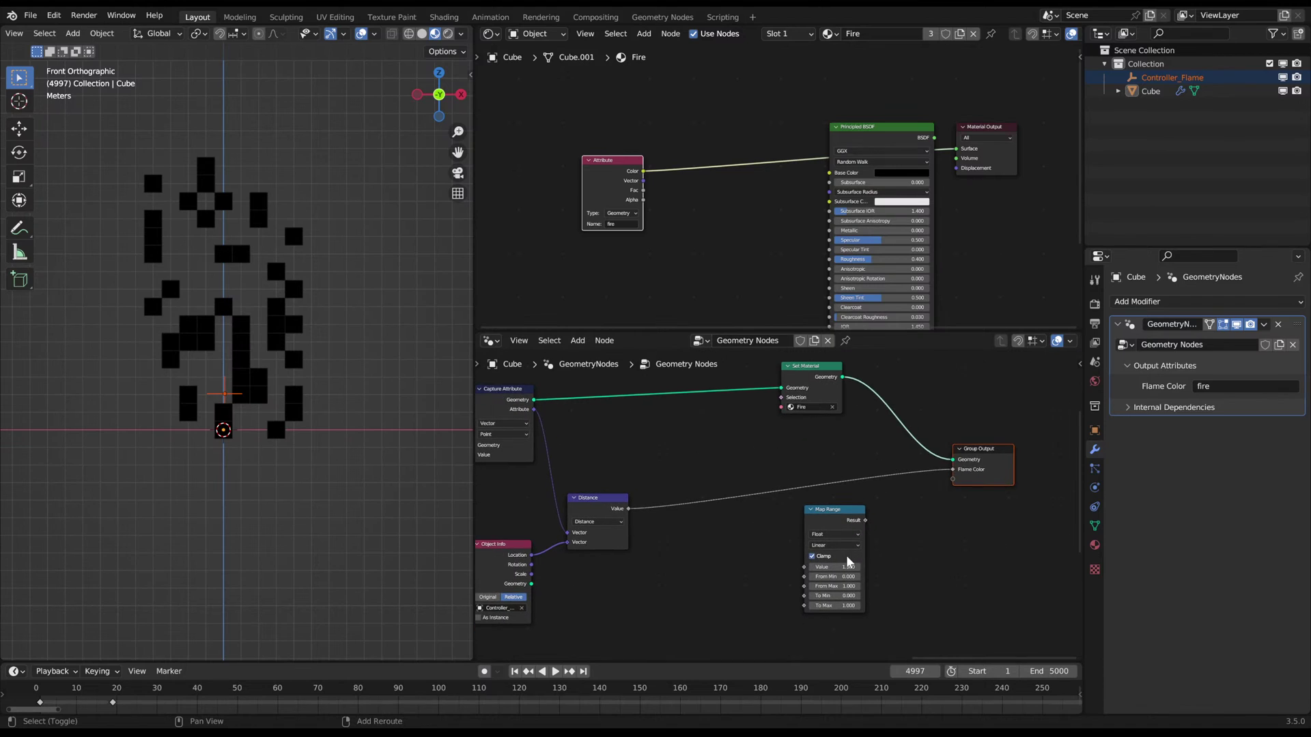
drag(830, 509, 770, 459)
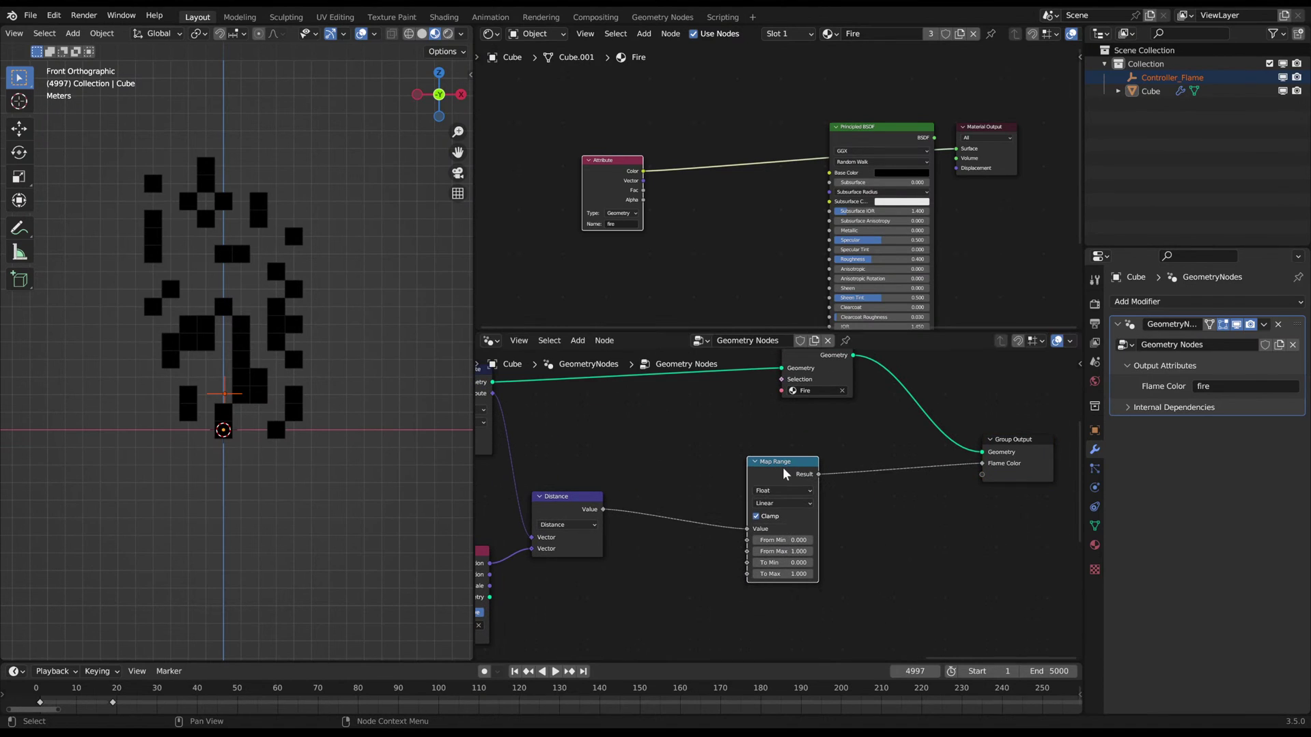
- Set the new Map Range node's From Max to 26.520, To Min to 2.190 and To Max to 4
click(788, 550)
text(26.520)
key(Return)
click(784, 563)
text(2.19)
key(Tab)
text(4)
key(Return)
scroll(920, 497, down, 2)
middle_drag(760, 461, 779, 468)
drag(825, 499, 790, 496)
scroll(847, 514, up, 3)
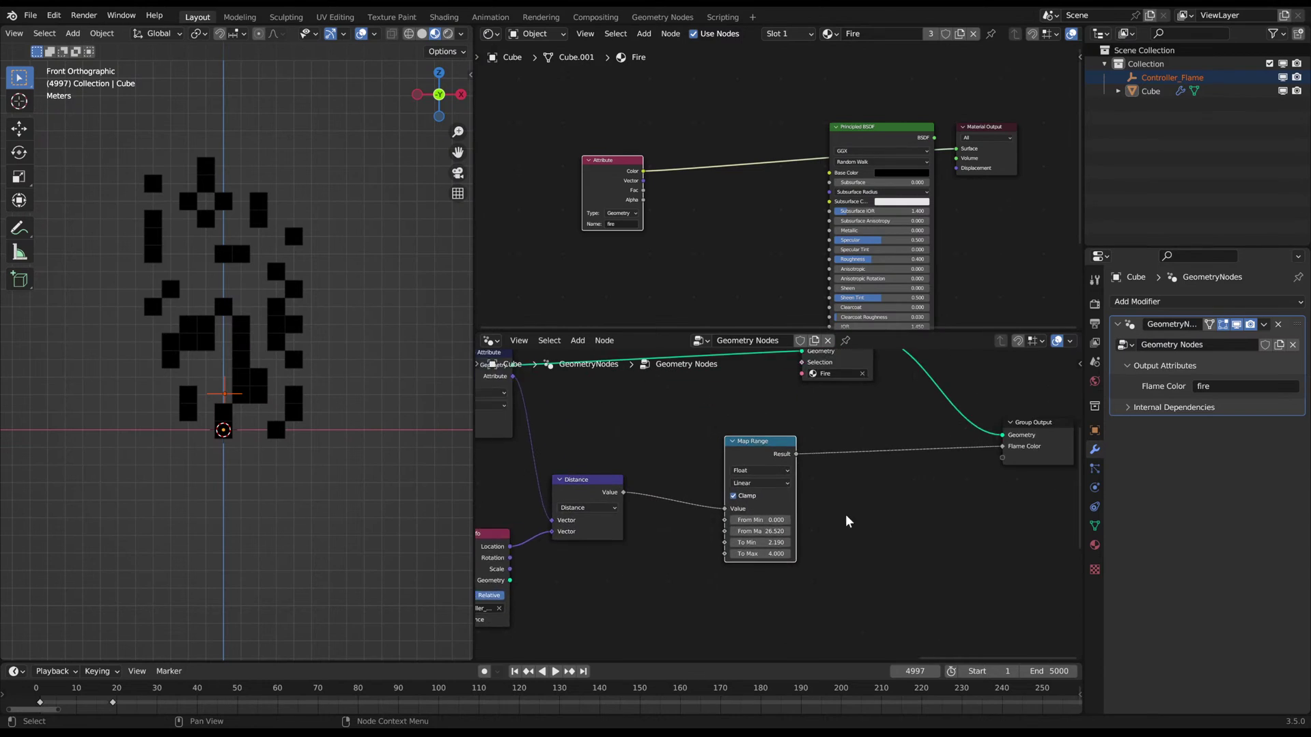
- Set the new Map Range node's interpolation to Stepped Linear
click(775, 478)
click(772, 506)
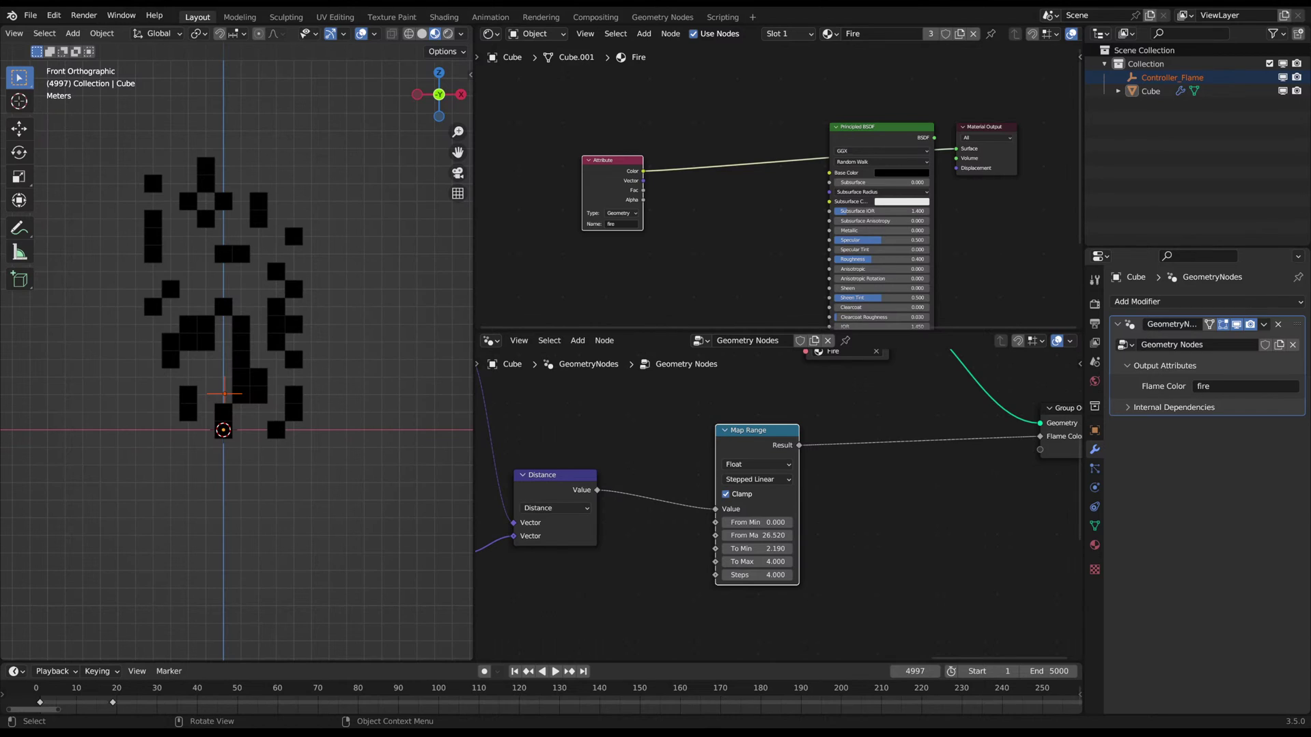
key(Home)
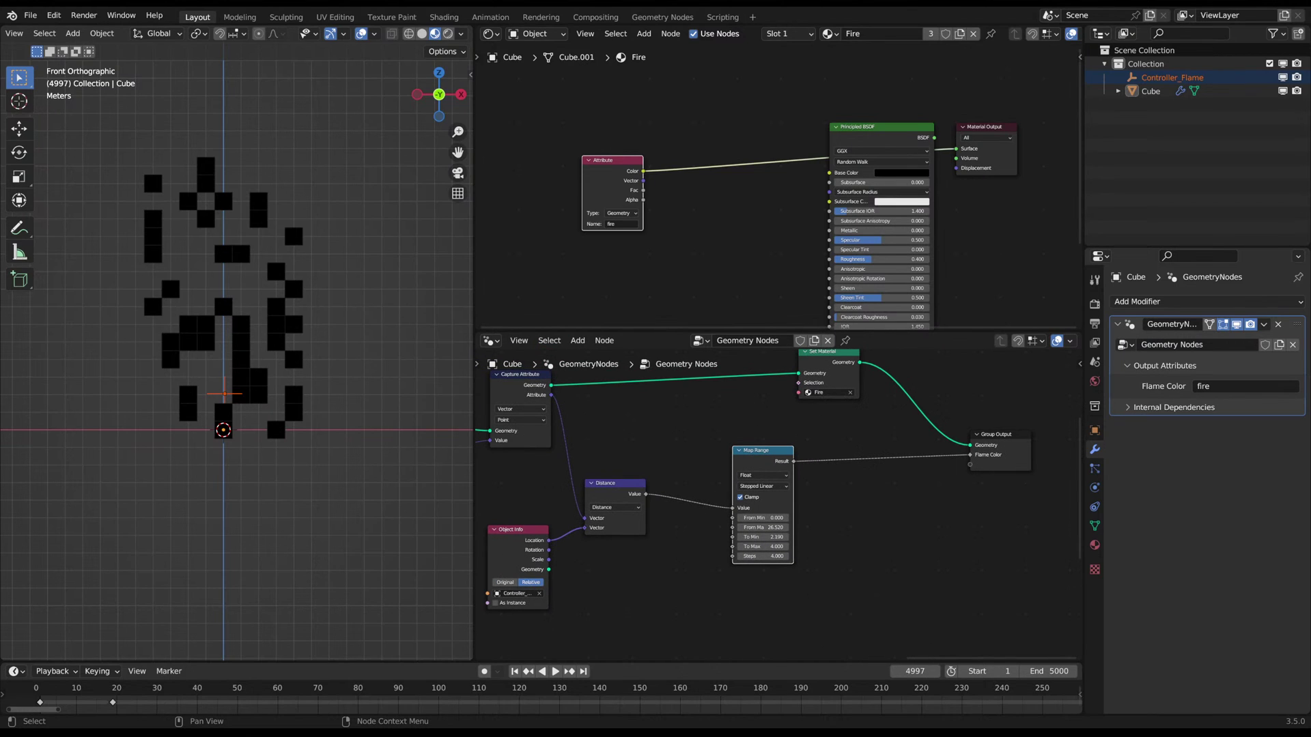
- Move the Principled BSDF node down, clear of the Attribute-to-Material Output link
middle_drag(974, 261, 904, 185)
scroll(871, 388, down, 3)
middle_drag(875, 393, 842, 398)
middle_drag(927, 172, 954, 240)
drag(841, 123, 844, 173)
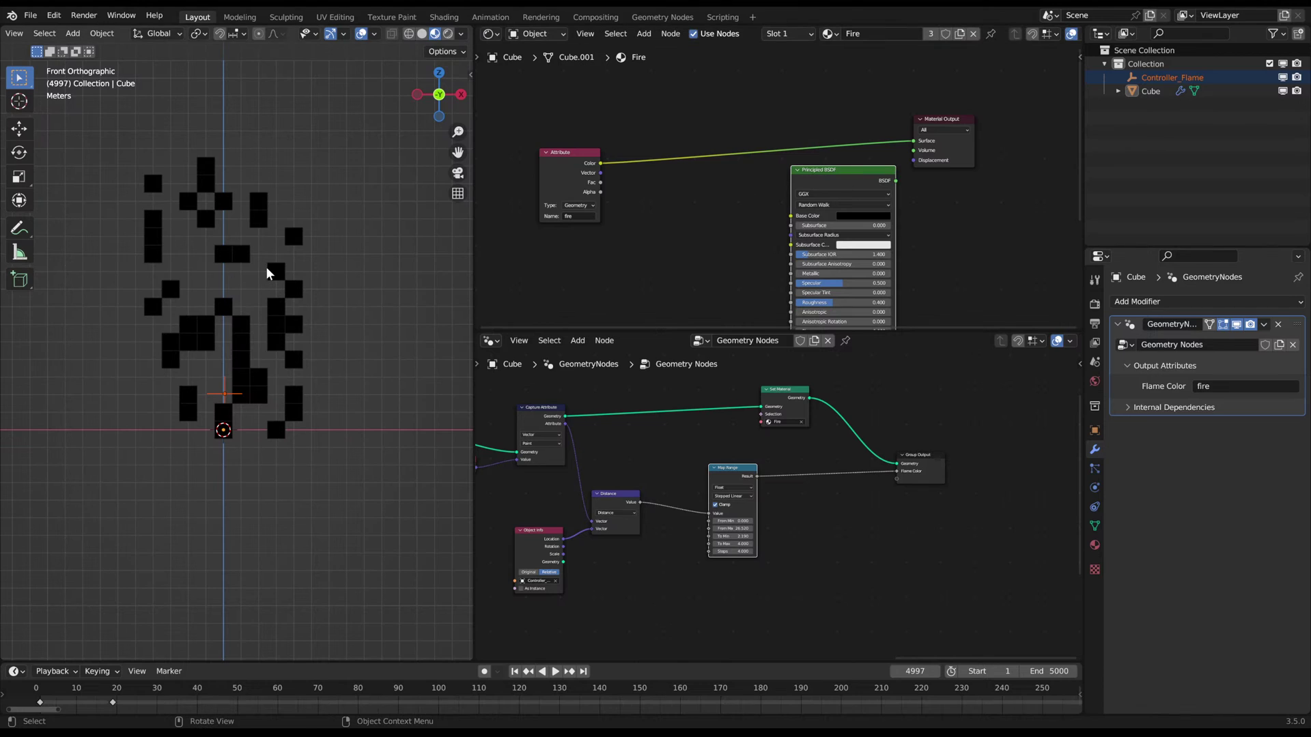
- Deselect all objects in the viewport and nudge the Set Material node slightly aside
click(265, 267)
scroll(767, 424, up, 3)
drag(807, 380, 820, 381)
key(a)
key(alt+a)
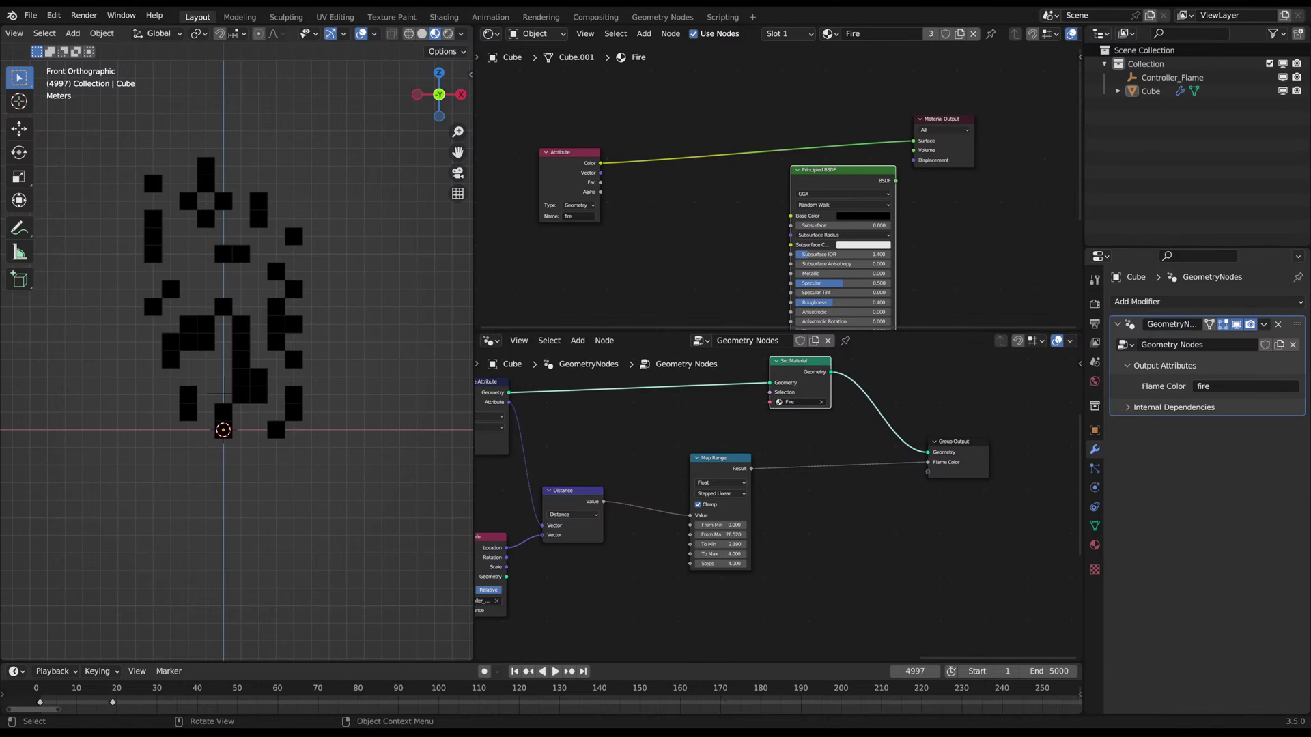
- Widen the Object Info node so its full object name fits, and reposition it beside the Distance node
middle_drag(574, 558, 808, 453)
scroll(809, 453, up, 4)
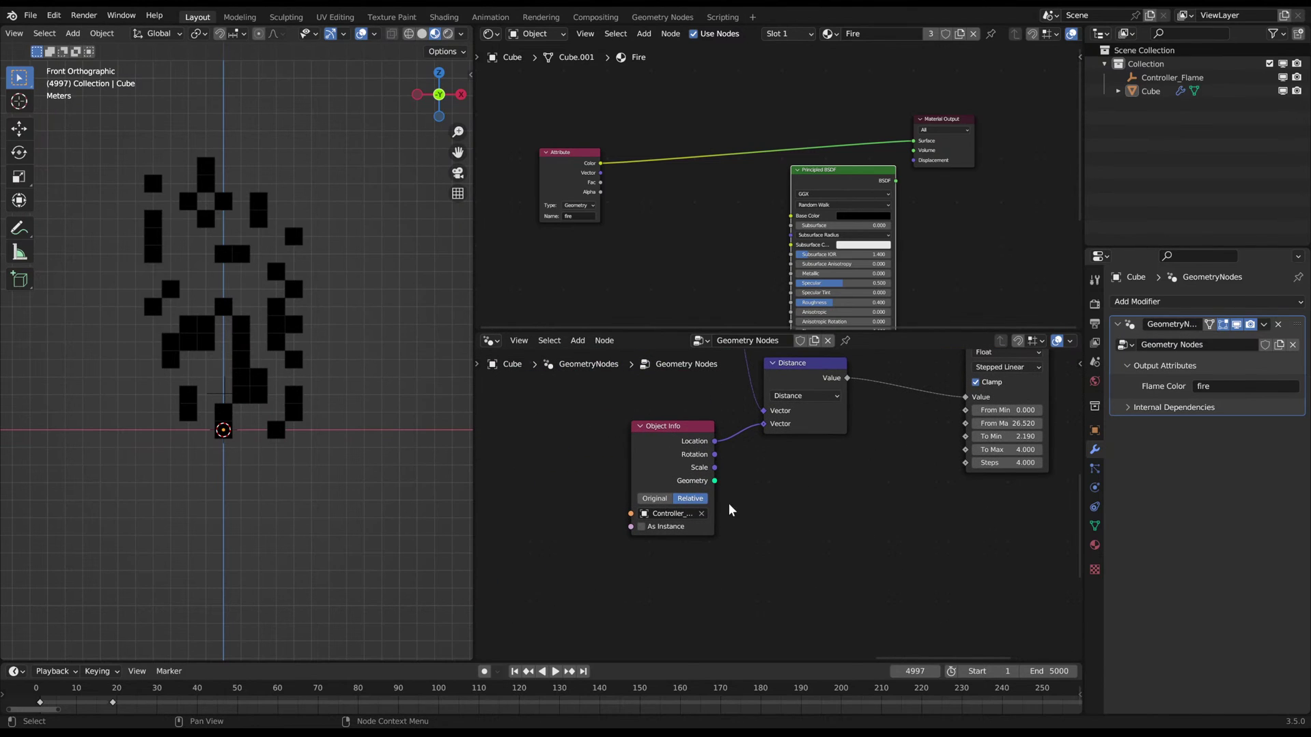
drag(716, 499, 762, 499)
mouse_move(701, 443)
mouse_down()
mouse_move(655, 447)
mouse_move(678, 450)
mouse_up()
scroll(714, 451, down, 4)
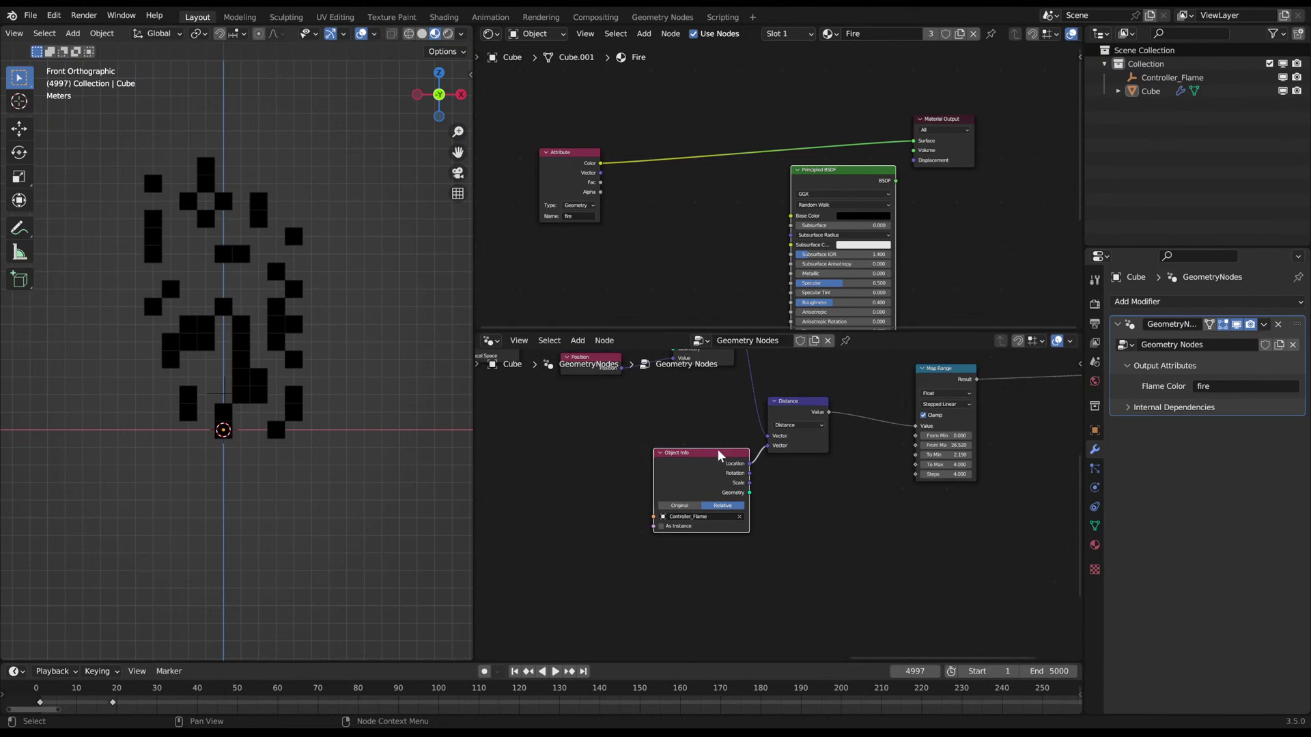
- Set the Map Range node's To Min to 0 and To Max to 2.19
middle_drag(734, 420, 699, 470)
middle_drag(586, 459, 622, 465)
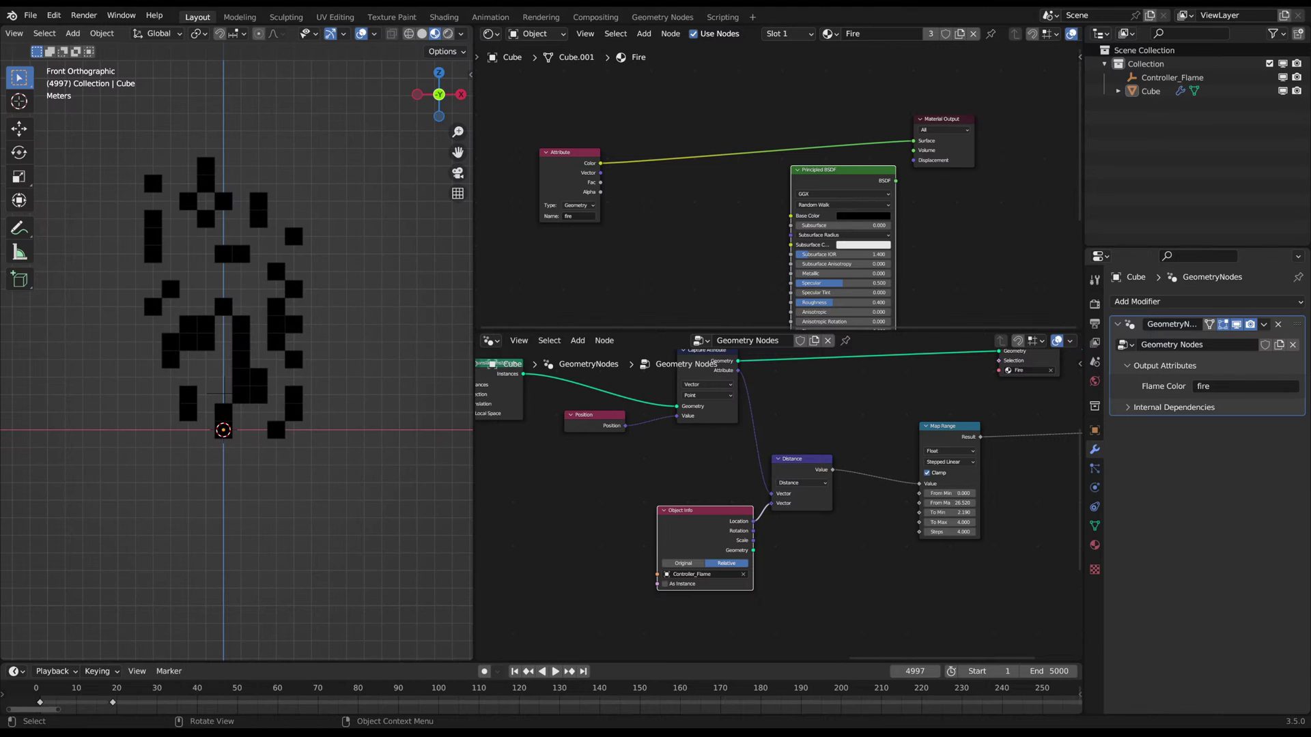
middle_drag(899, 474, 677, 445)
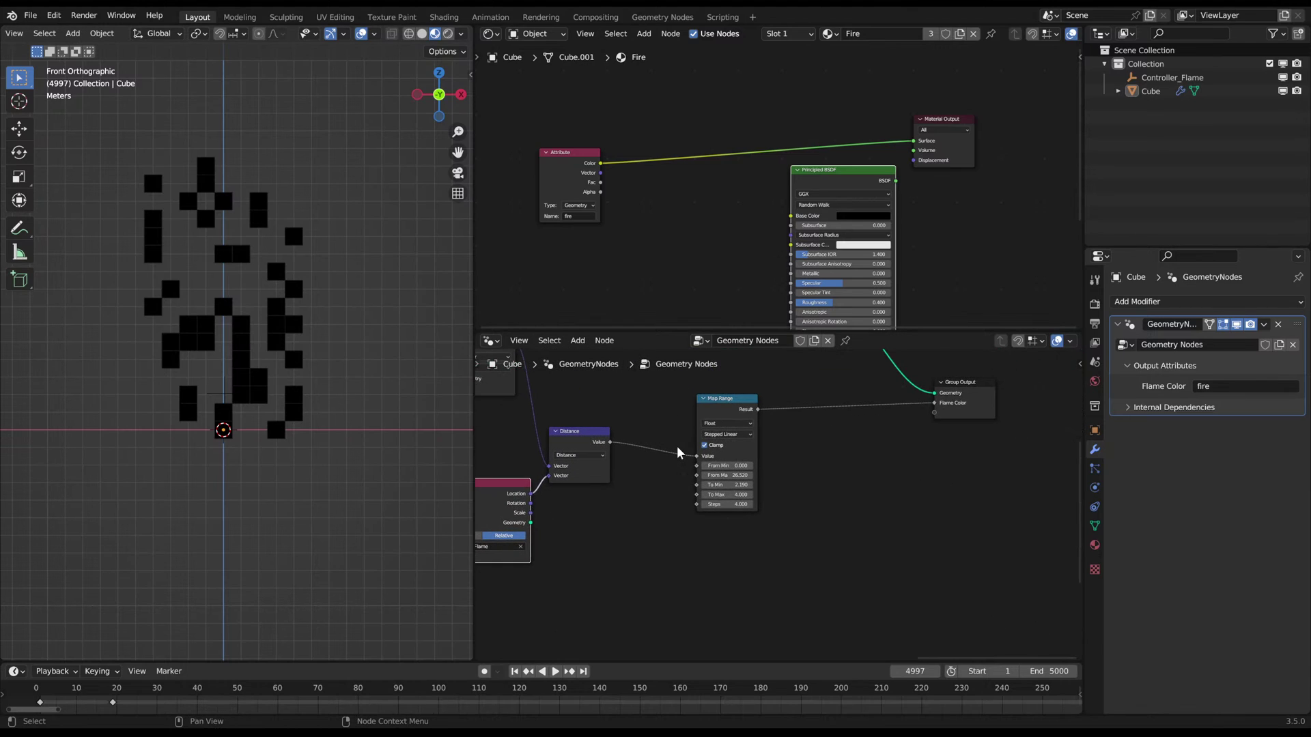
scroll(899, 480, up, 2)
scroll(899, 481, up, 2)
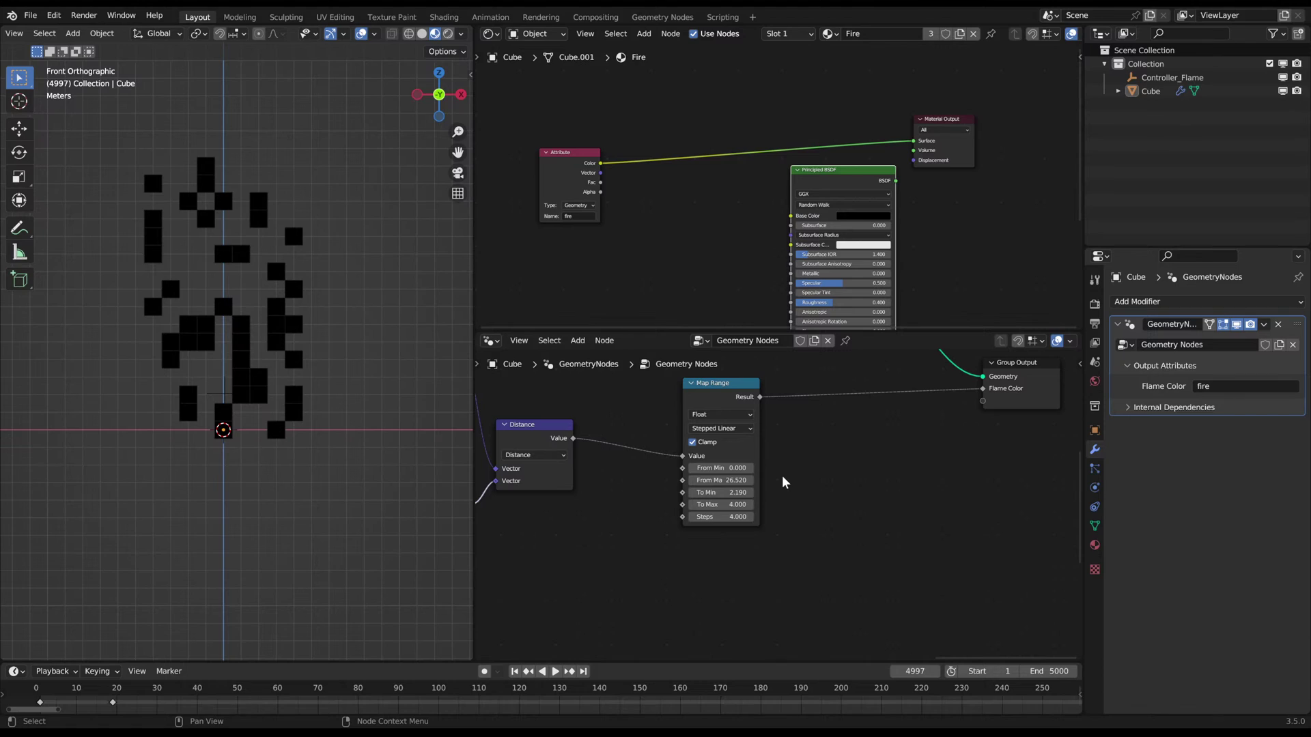
click(721, 492)
text(0)
key(Tab)
text(2.19)
key(Return)
scroll(788, 452, down, 3)
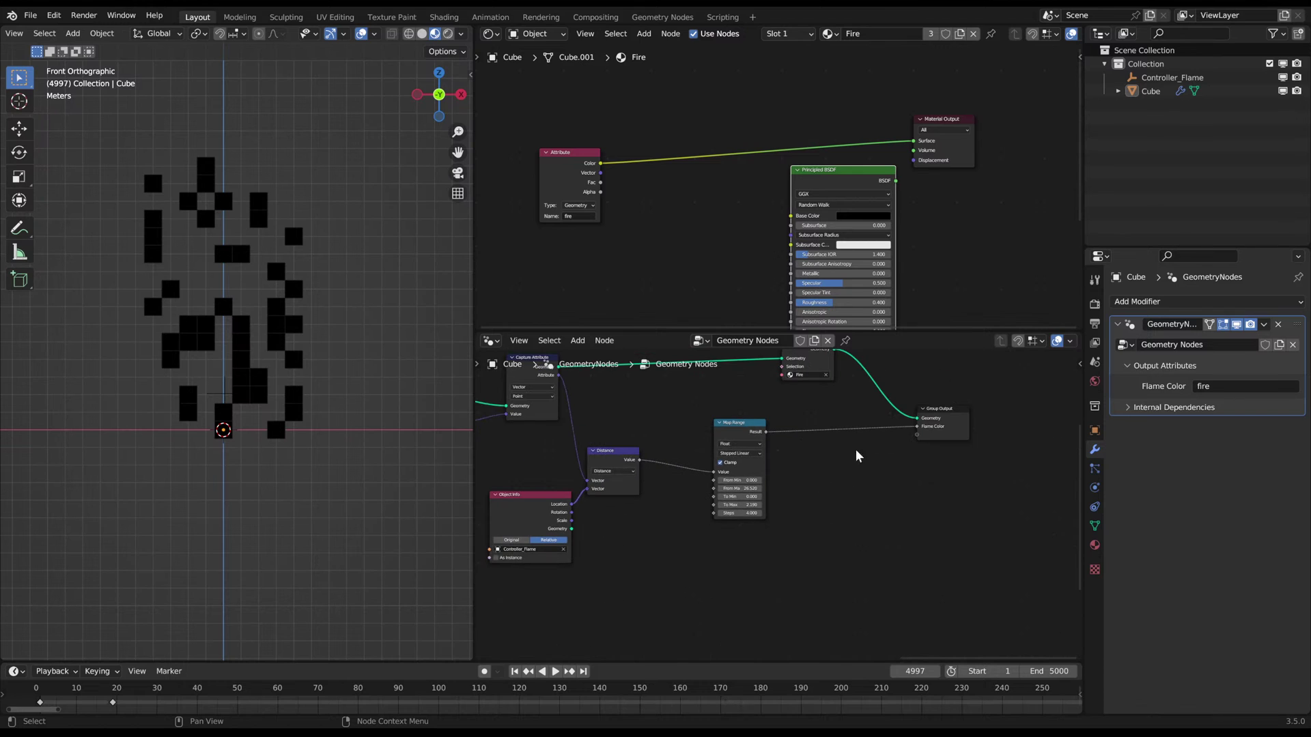
- Check the flame from an angle, return to the front view, and enlarge the Shader Editor area slightly
click(281, 368)
middle_drag(280, 369, 306, 382)
key(KP_1)
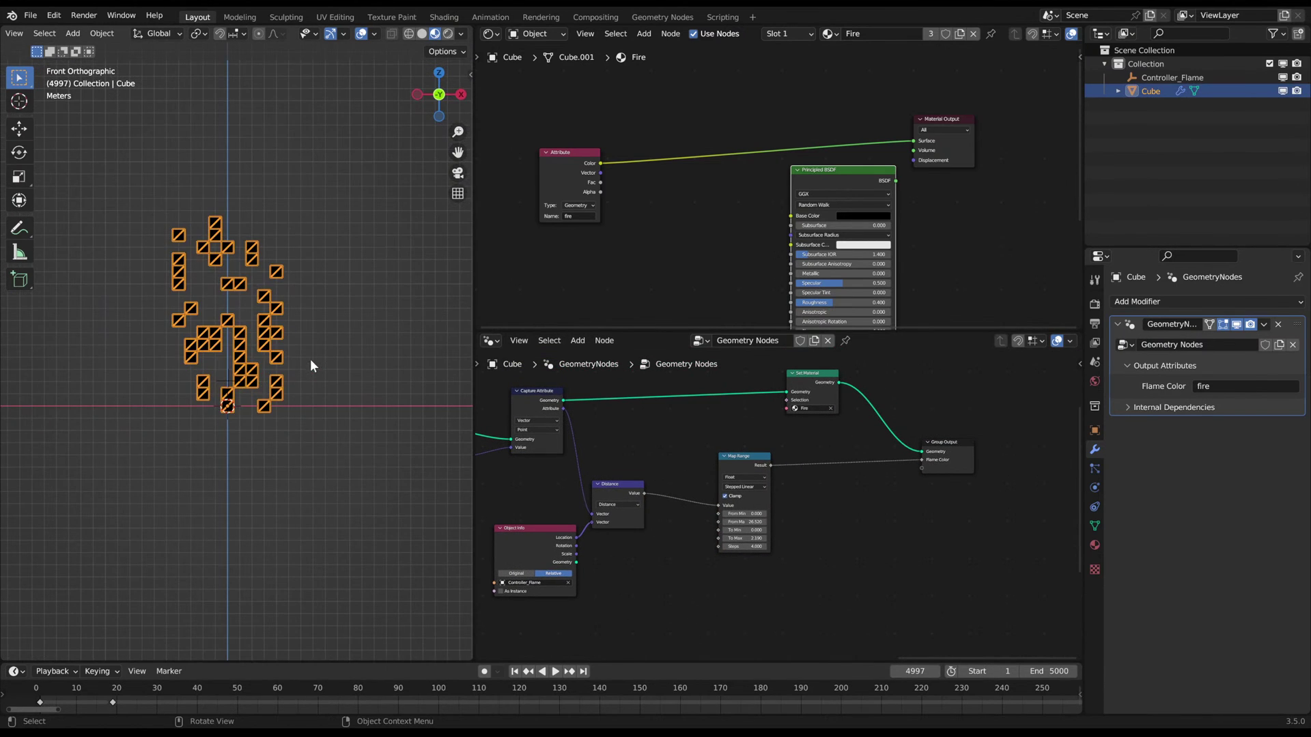
scroll(817, 253, down, 4)
middle_drag(975, 505, 891, 516)
drag(912, 329, 907, 350)
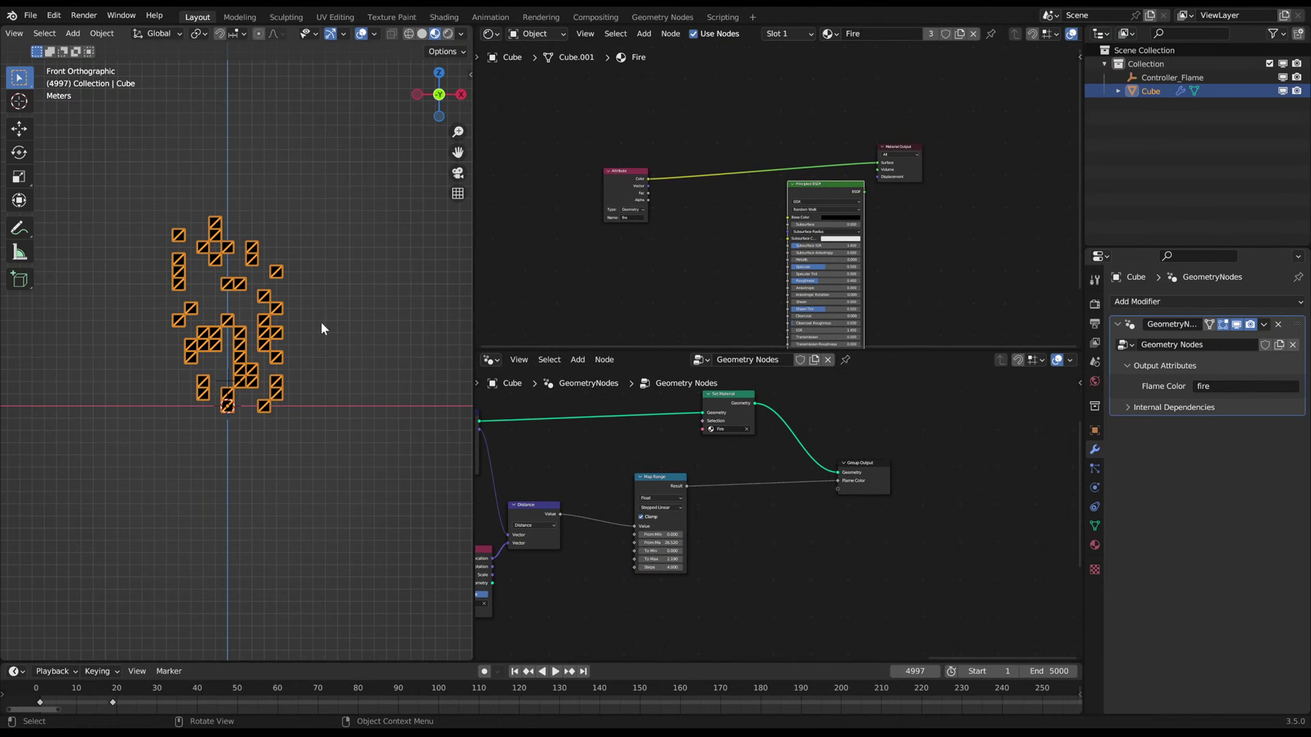
click(320, 321)
- Check the Attribute node's type and set the Capture Attribute node's domain to Instance
mouse_move(651, 203)
middle_down()
mouse_move(683, 237)
mouse_move(655, 222)
middle_up()
scroll(672, 211, up, 5)
scroll(682, 238, up, 2)
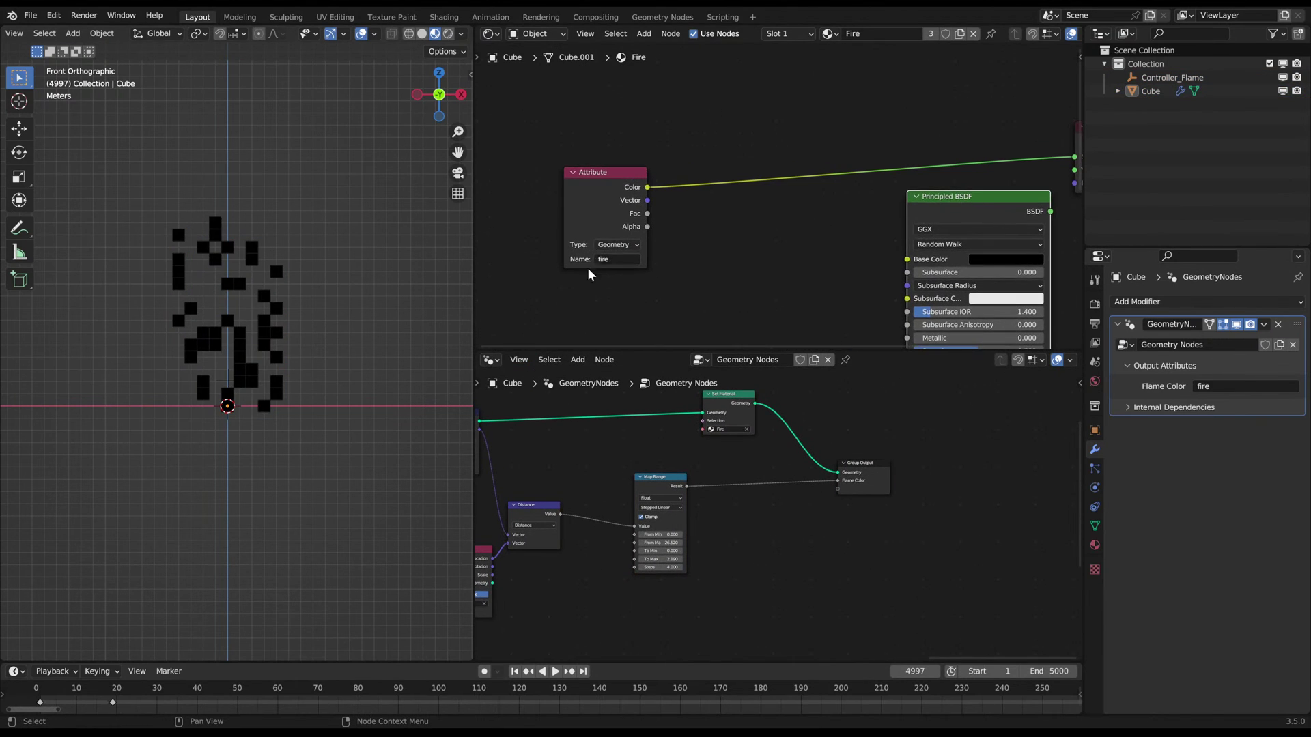
click(615, 245)
scroll(624, 447, down, 1)
middle_drag(580, 473, 796, 471)
scroll(796, 471, up, 3)
middle_drag(735, 413, 724, 504)
scroll(724, 507, up, 1)
click(689, 493)
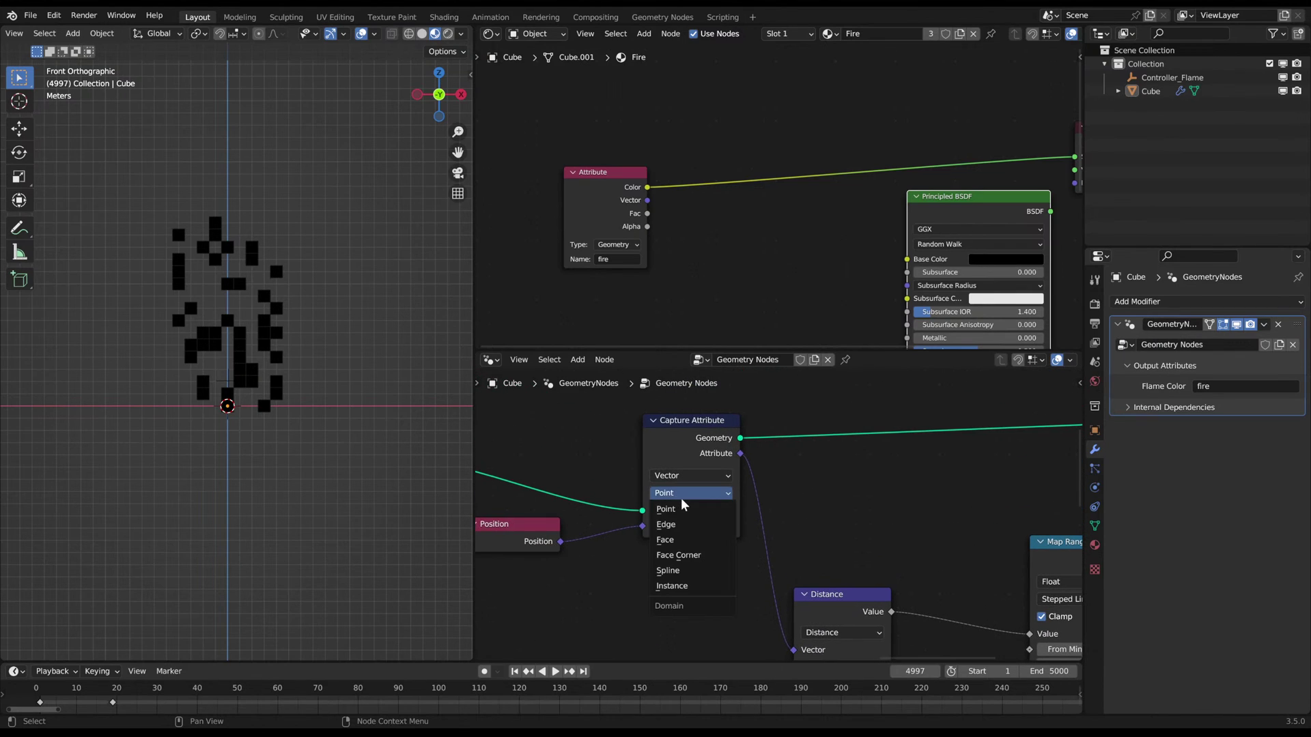
click(687, 584)
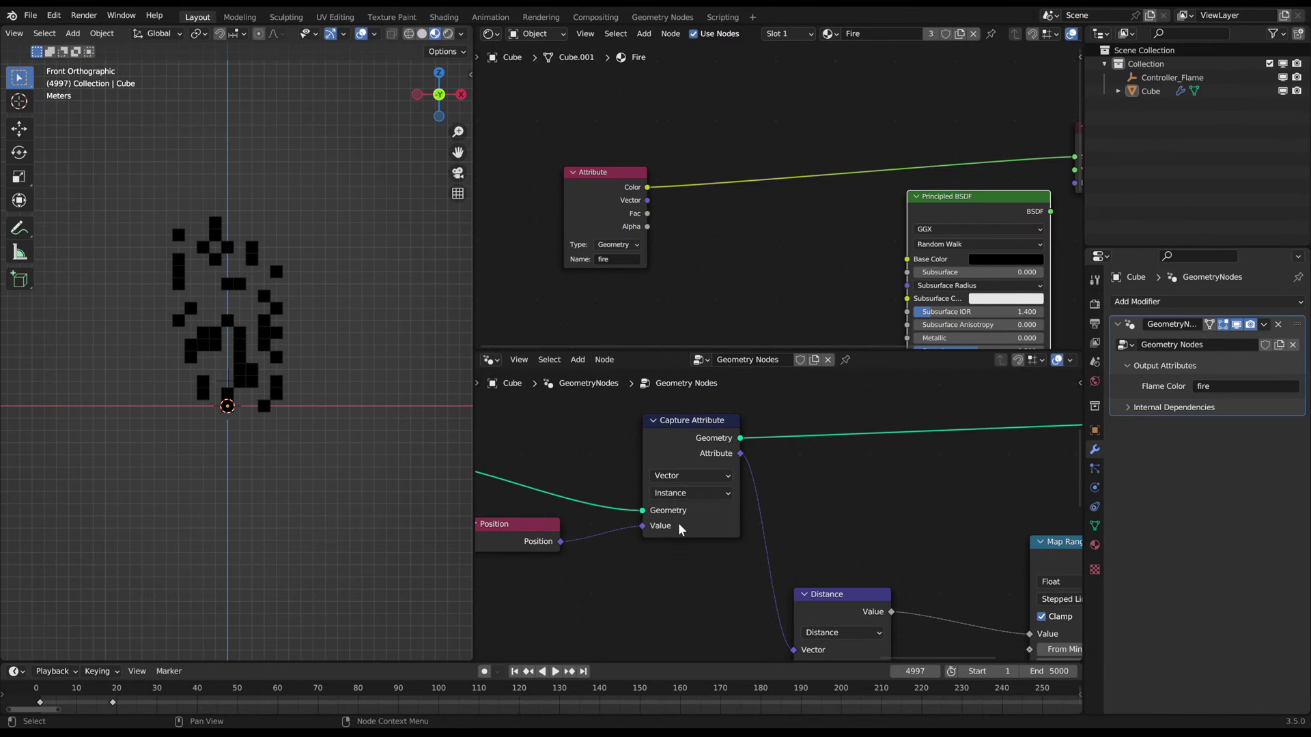
- Tidy the placement of the Capture Attribute and Position nodes
mouse_move(699, 427)
mouse_down()
mouse_move(683, 408)
mouse_move(703, 407)
mouse_up()
scroll(634, 464, down, 3)
drag(572, 530, 590, 525)
click(238, 347)
middle_drag(240, 352, 295, 367)
key(g)
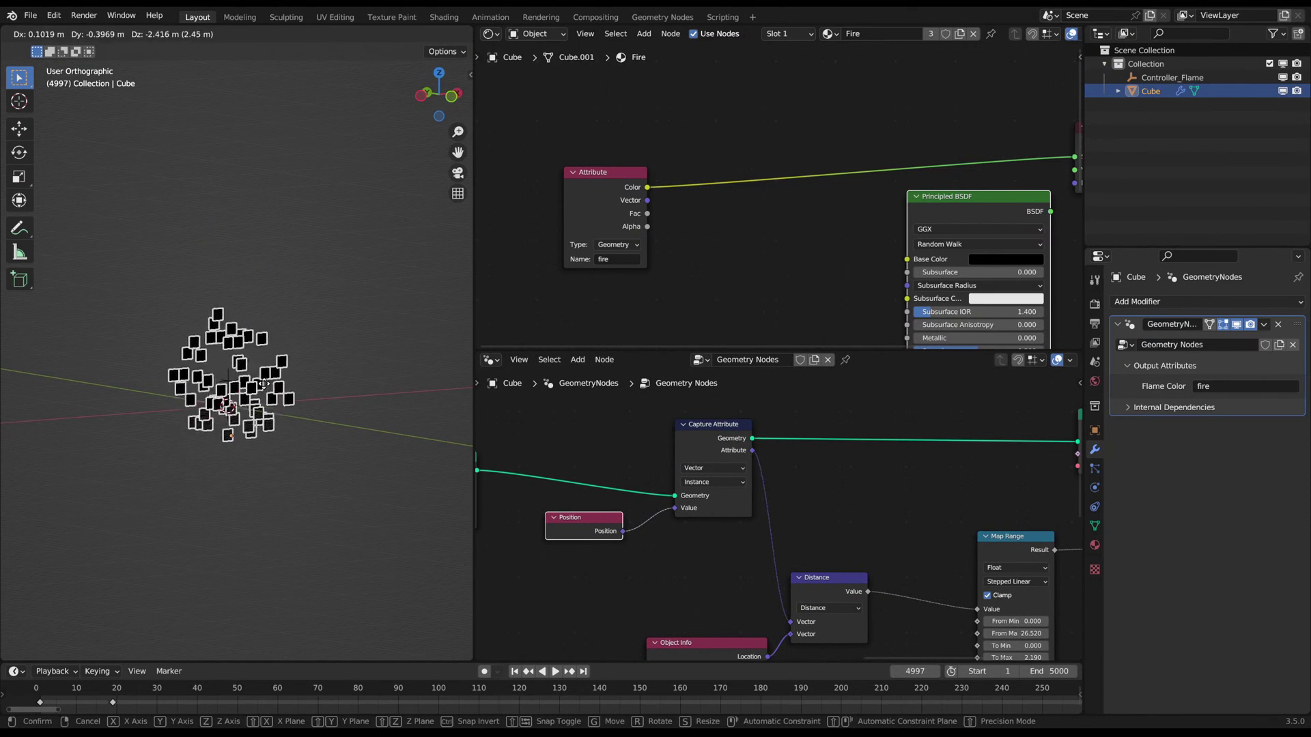
right_click(263, 385)
key(KP_1)
- Move Controller_Flame in the front view to about X 0.42 m, Z 3.20 m
scroll(263, 386, up, 2)
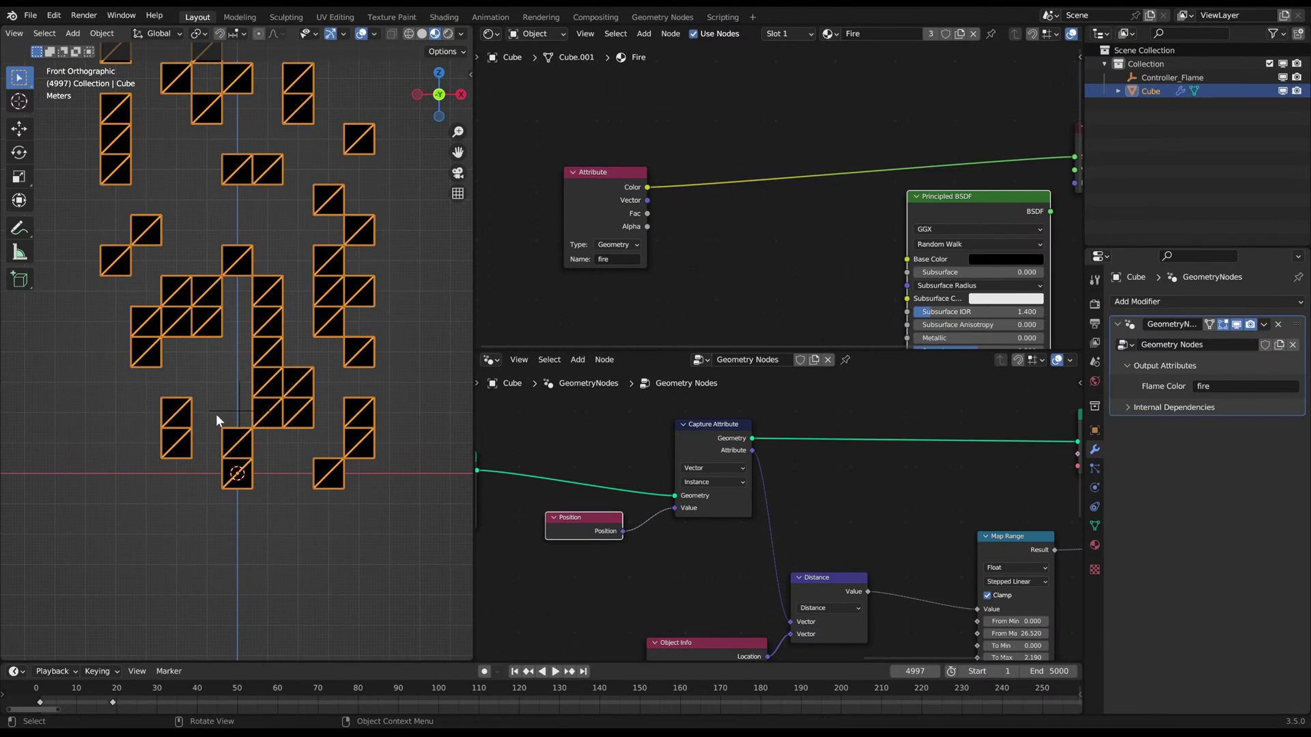
click(217, 404)
key(g)
click(287, 396)
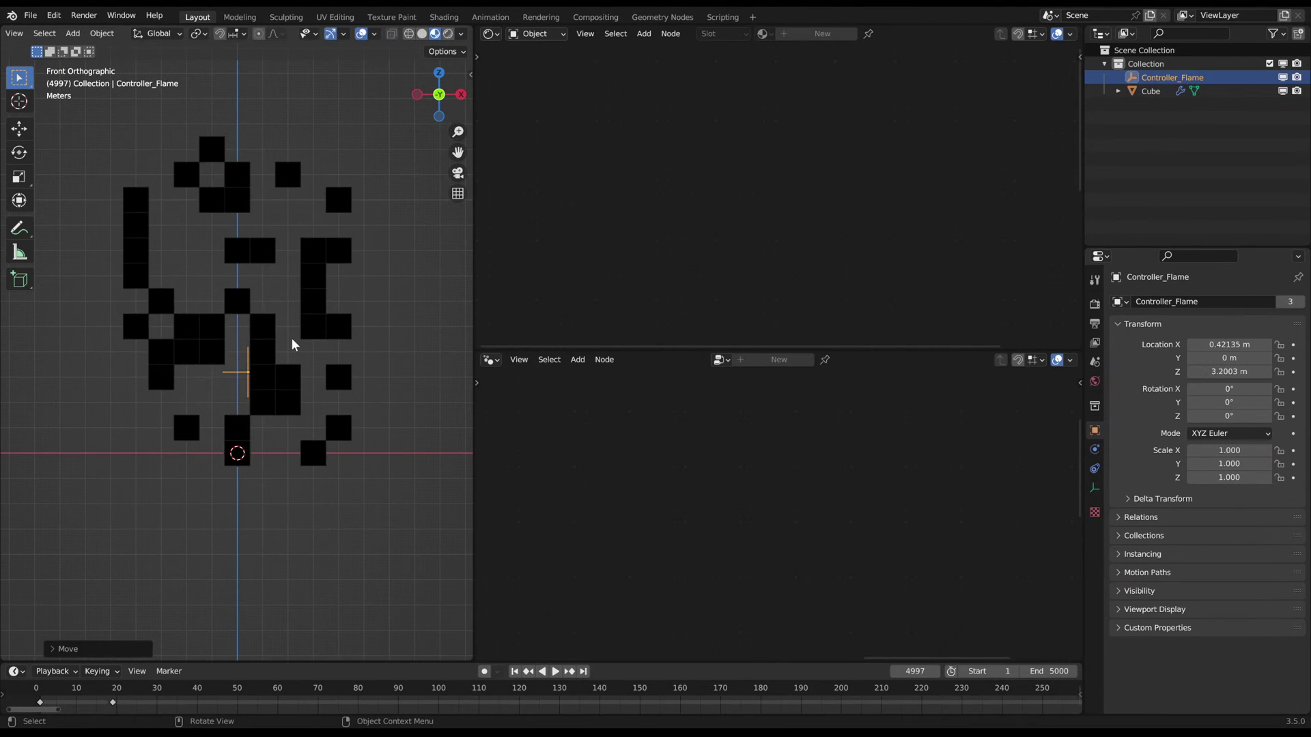
- Reselect the flame cube and insert a Realize Instances node between Capture Attribute and Set Material
click(315, 317)
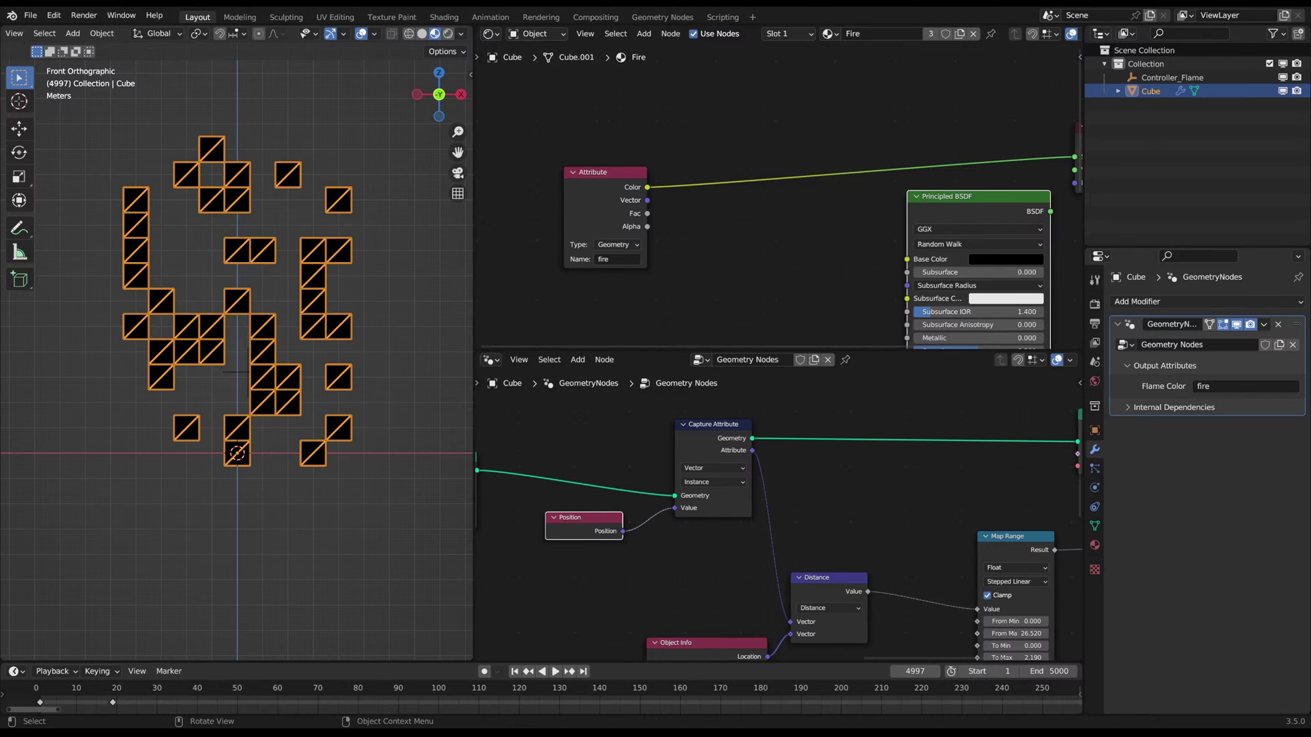
scroll(784, 462, down, 3)
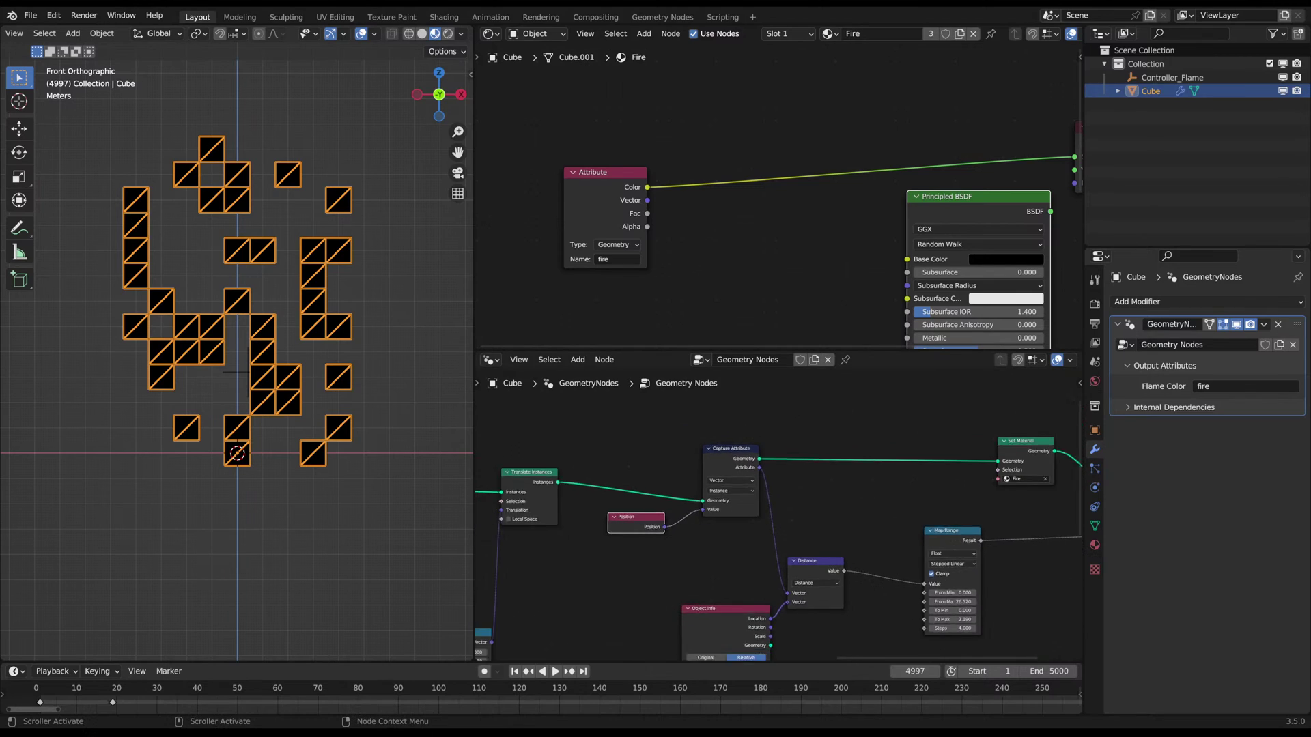
key(shift+a)
click(712, 428)
text(realize)
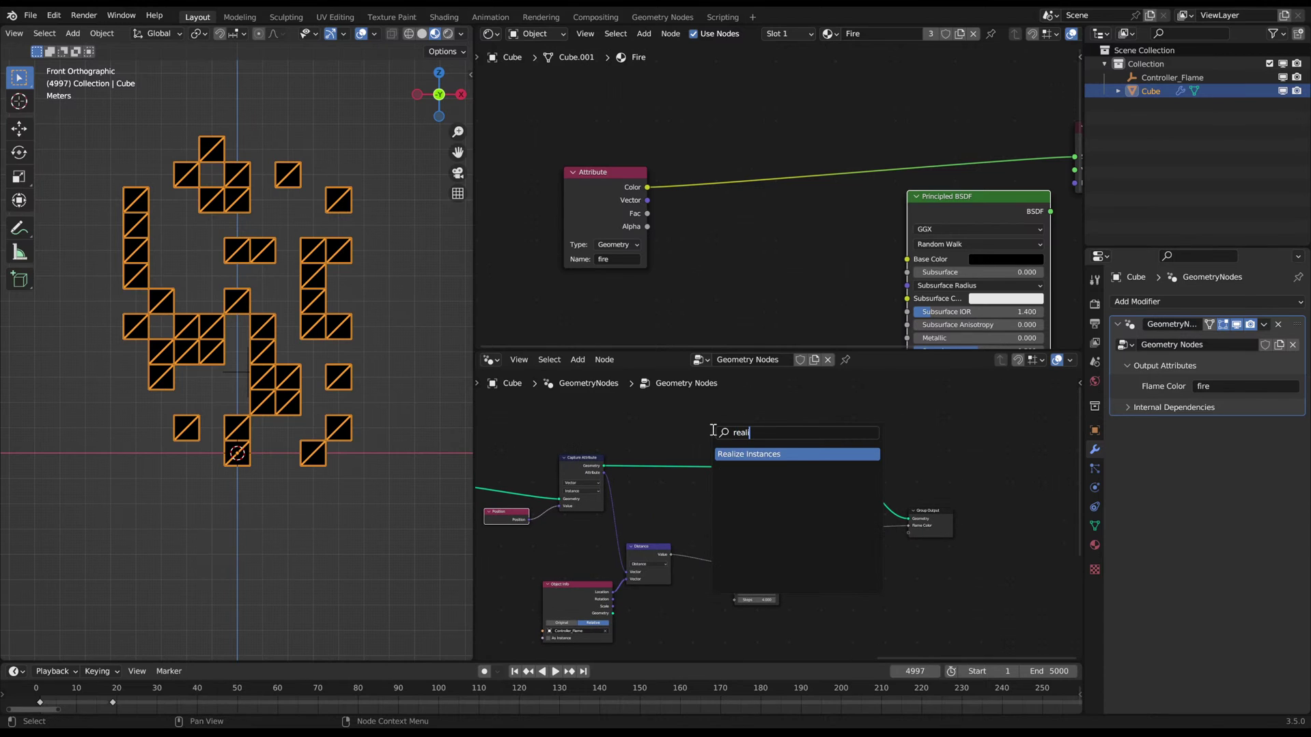
key(Return)
click(668, 463)
click(405, 473)
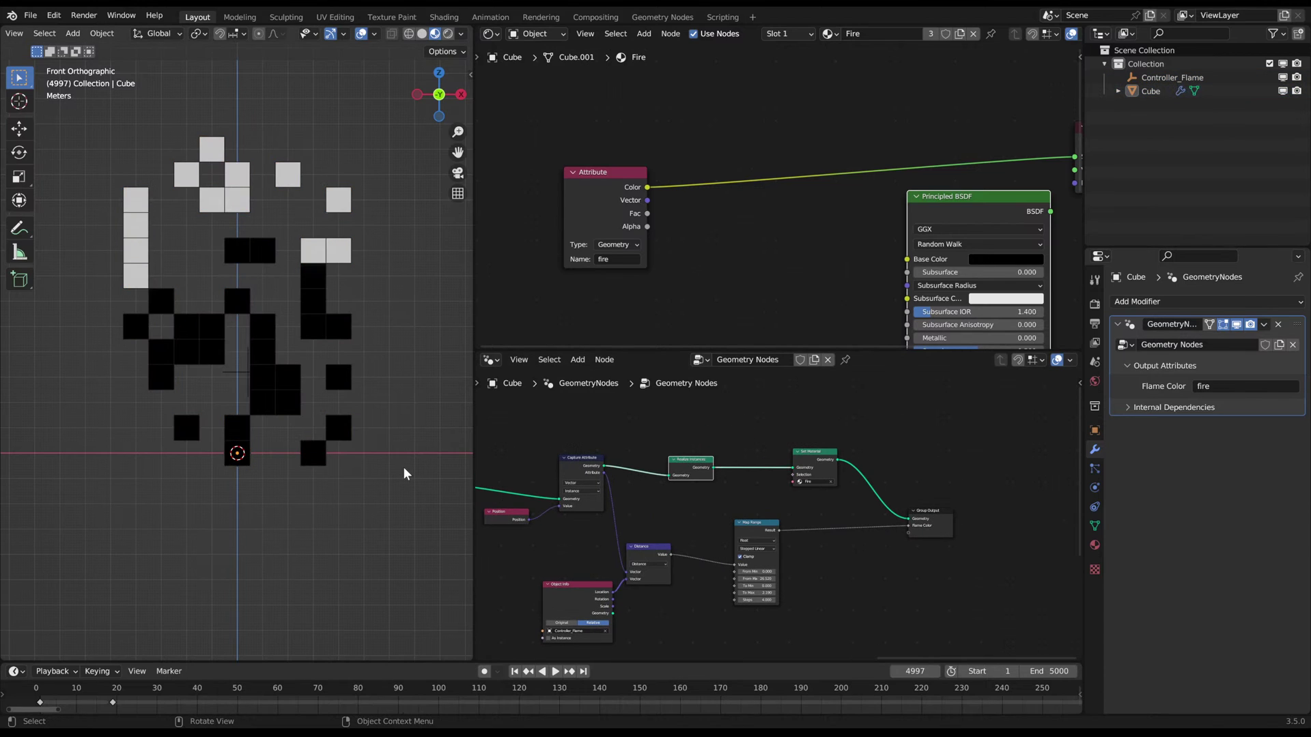
- Space out the Realize Instances and Set Material nodes along the geometry link
scroll(703, 437, up, 2)
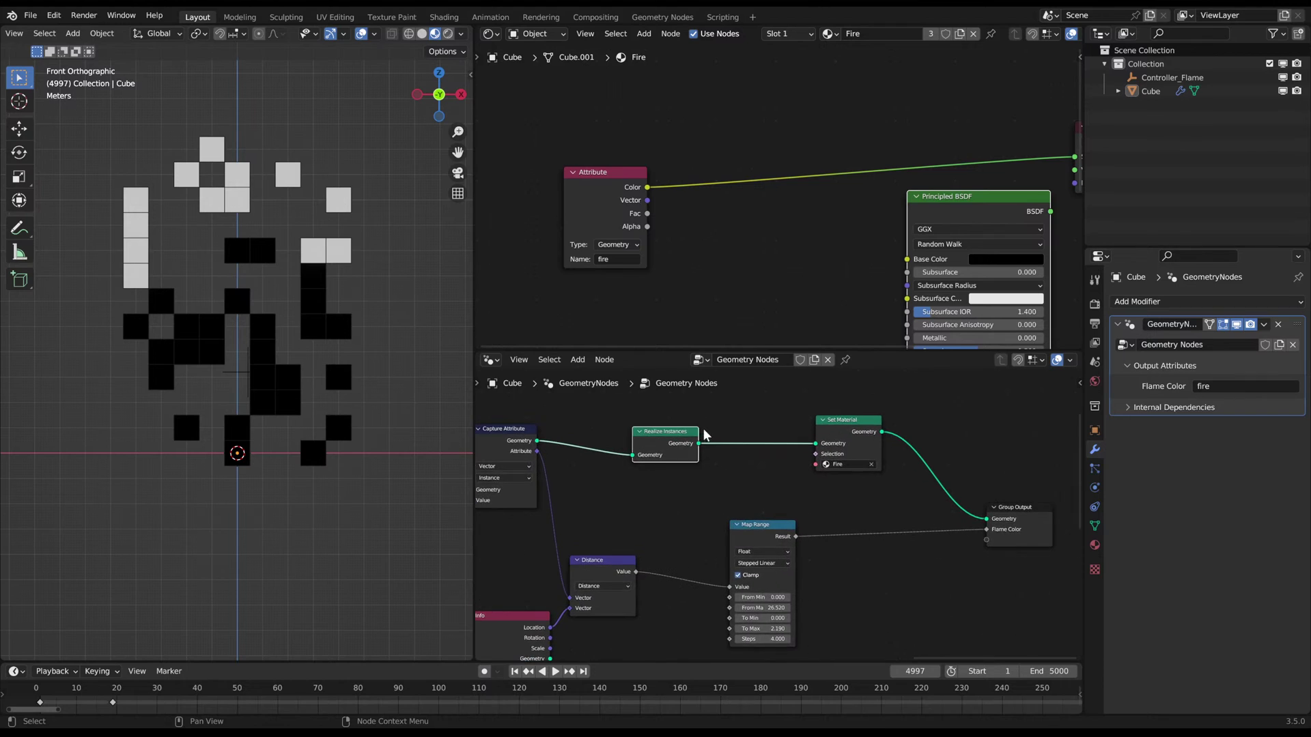
middle_drag(730, 414, 726, 444)
click(727, 444)
drag(658, 458, 673, 447)
drag(858, 457, 843, 456)
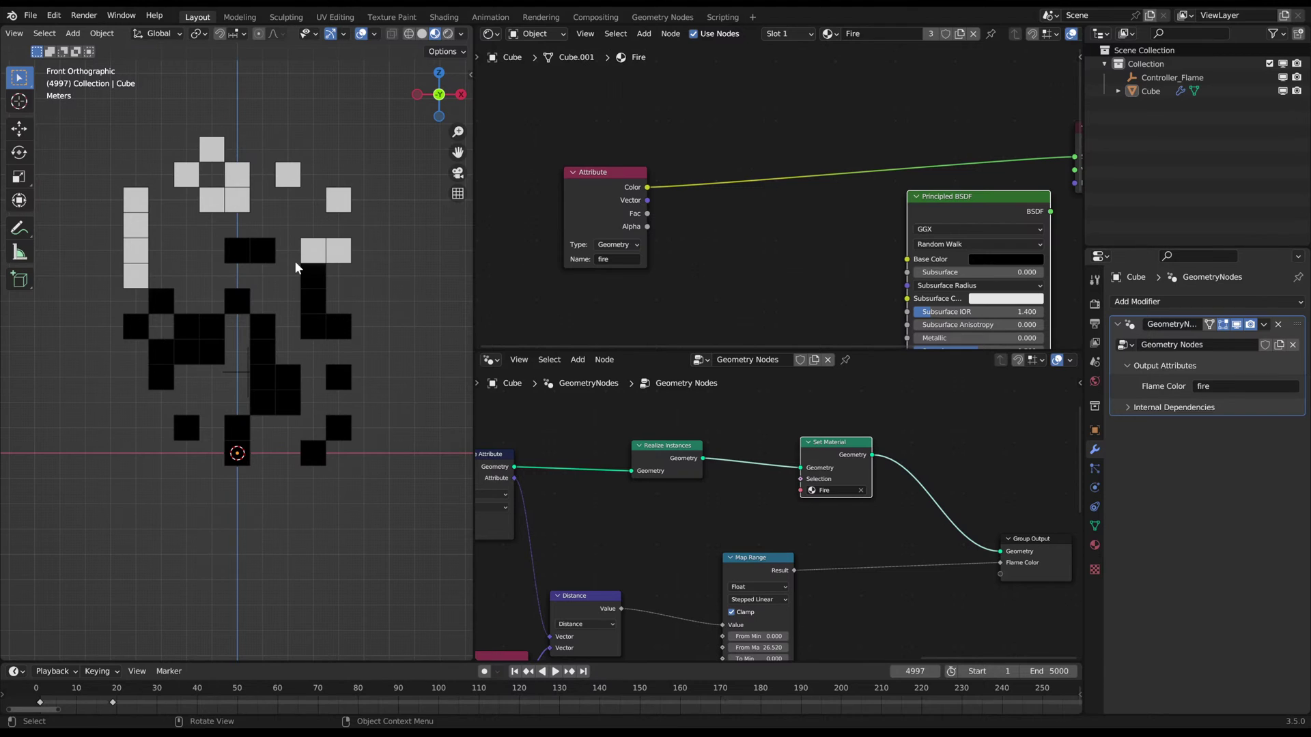
drag(841, 442, 859, 434)
drag(678, 454, 681, 448)
scroll(694, 477, down, 4)
click(709, 487)
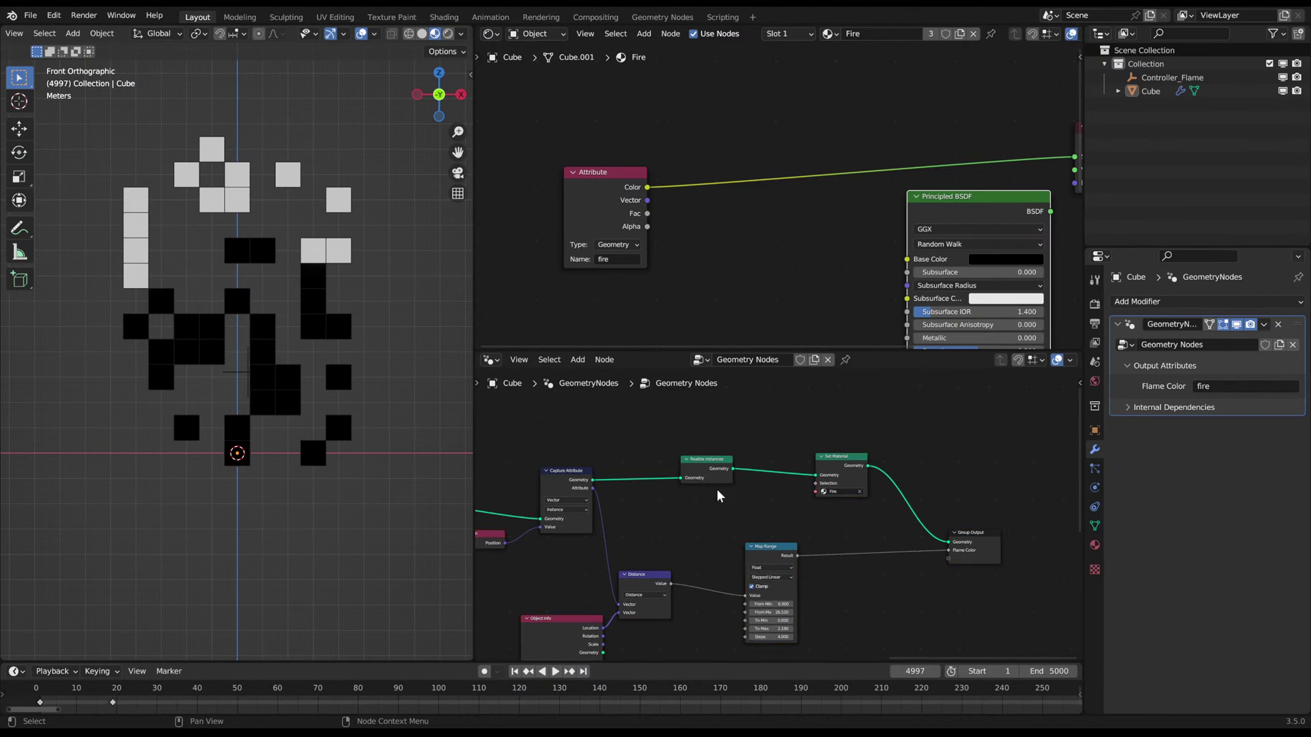
scroll(736, 496, up, 2)
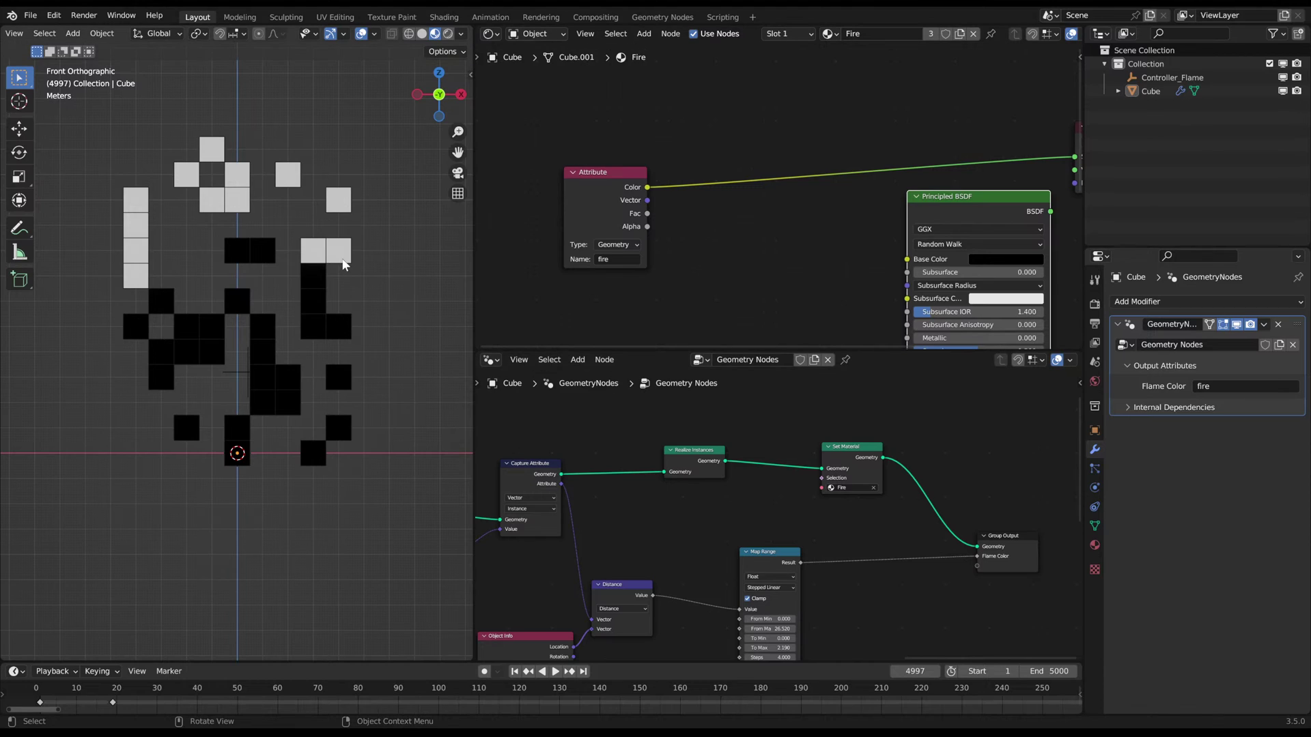
- Enlarge the Shader Editor area and move the Principled BSDF node farther below the Material Output link
drag(890, 349, 869, 443)
scroll(725, 291, down, 5)
middle_drag(843, 370, 750, 311)
scroll(865, 585, down, 3)
middle_drag(837, 586, 803, 529)
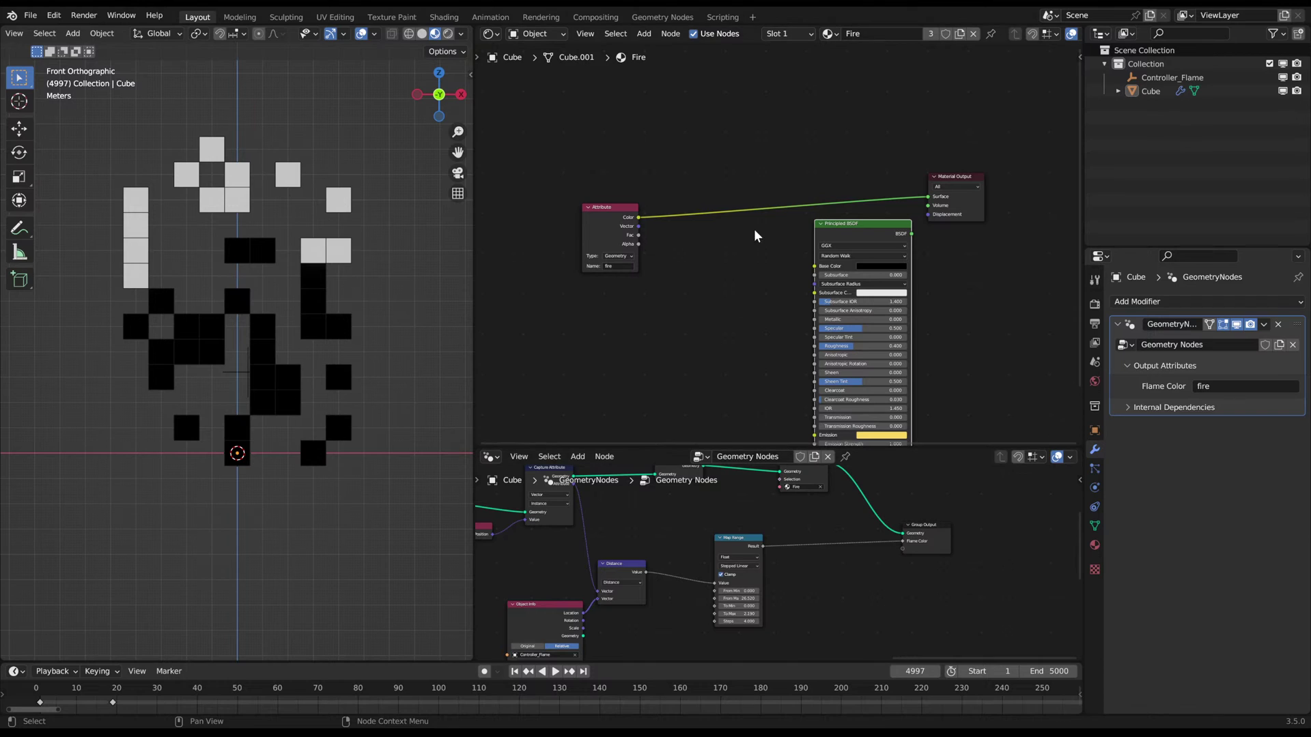
middle_drag(754, 231, 744, 243)
drag(856, 243, 818, 262)
middle_drag(818, 262, 825, 268)
- Play the animation to examine how the pixel flame's stepped shading changes
key(space)
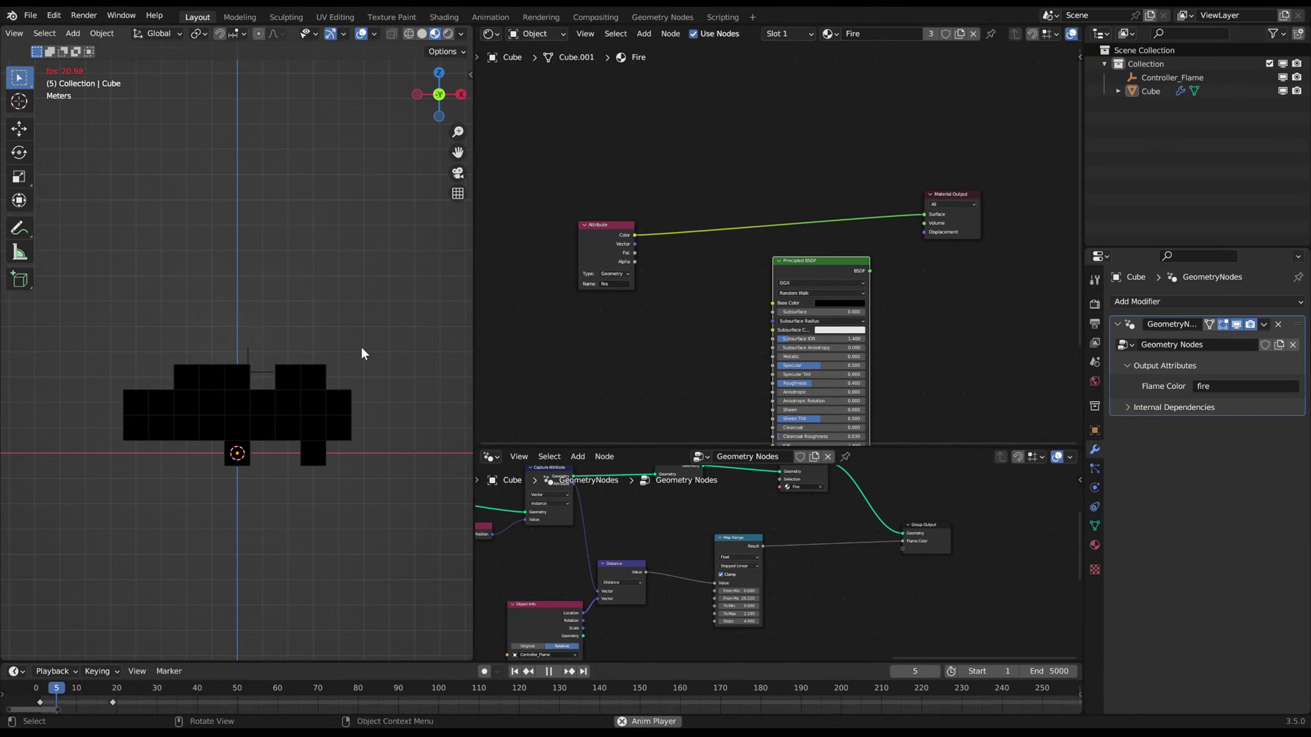
key(space)
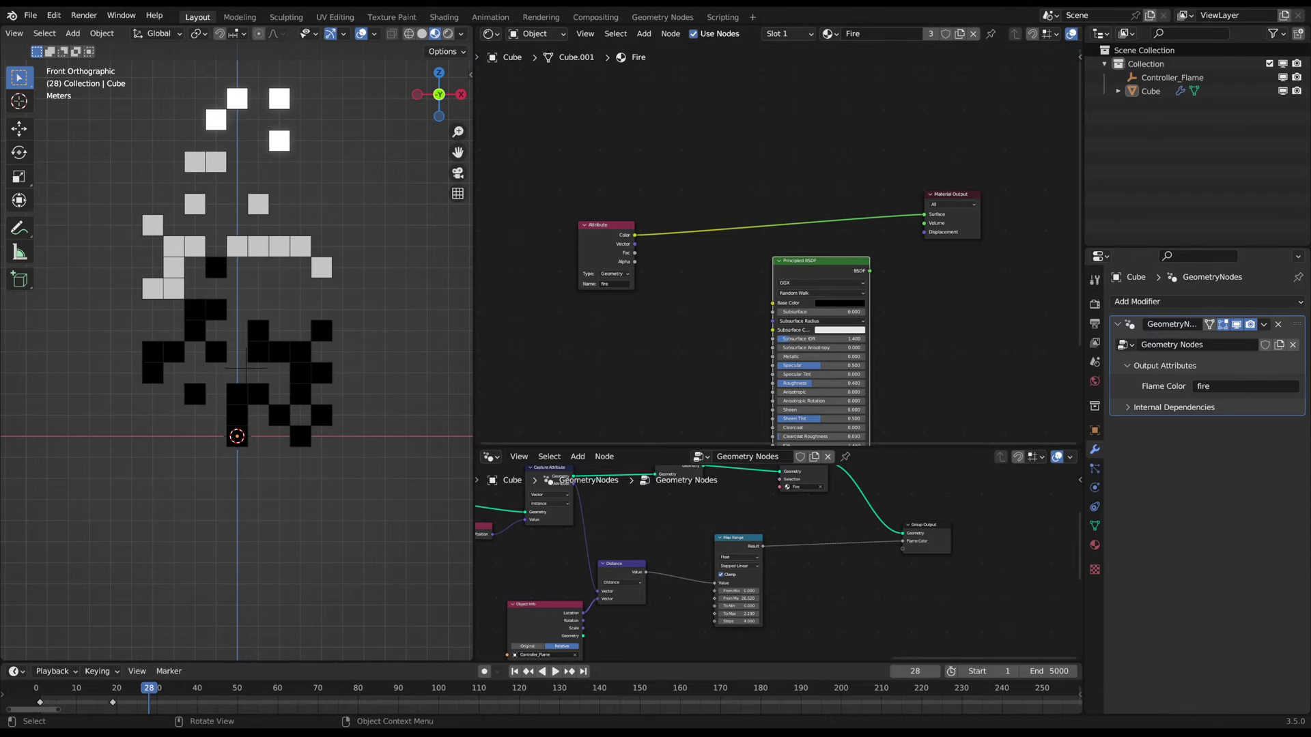
middle_drag(559, 333, 519, 364)
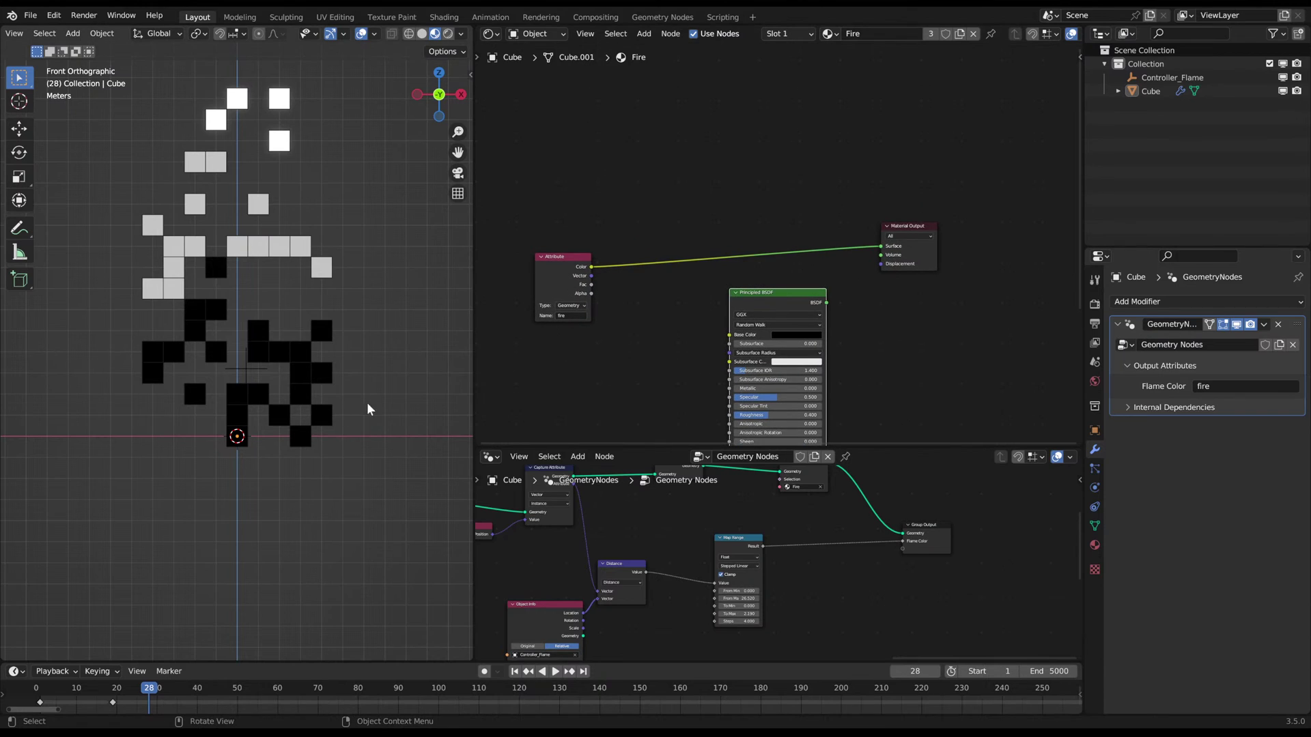
key(space)
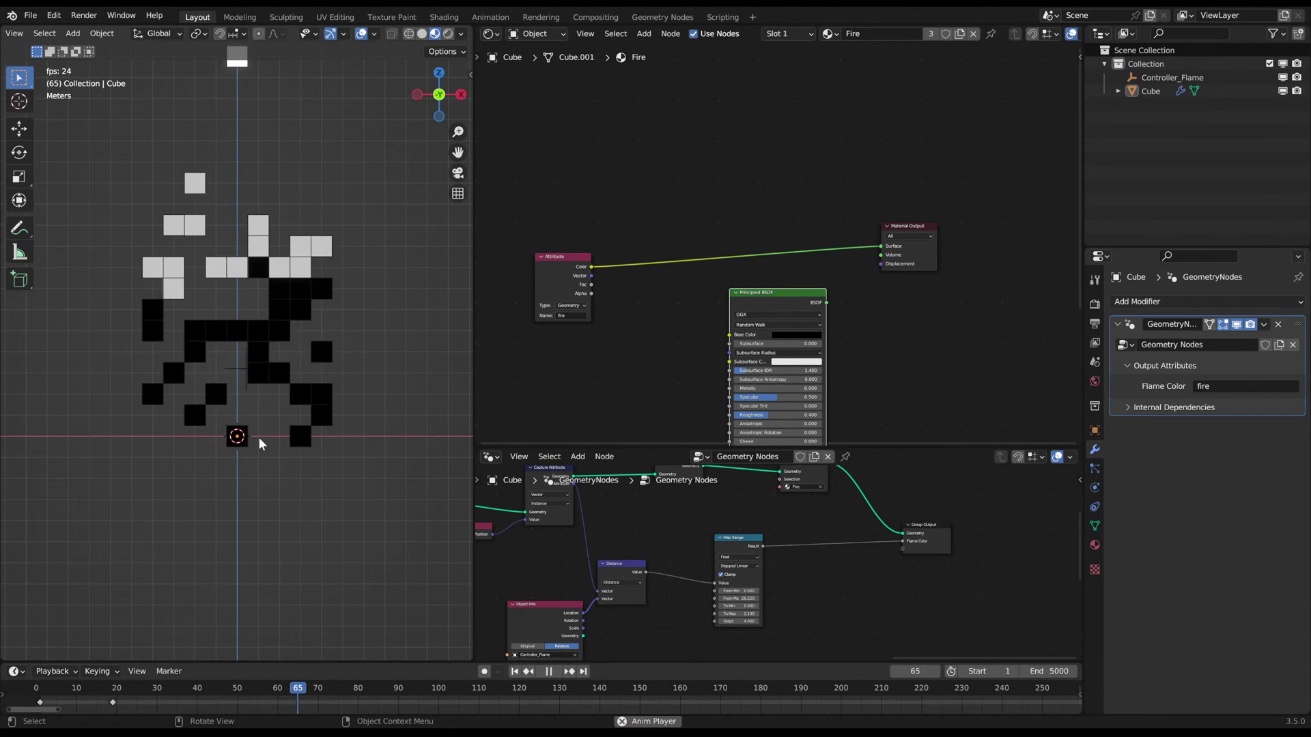
key(space)
- Move the Controller_Flame empty up and down the flame, leaving it near the base at about X 0.02 m, Z 1.96 m
click(246, 371)
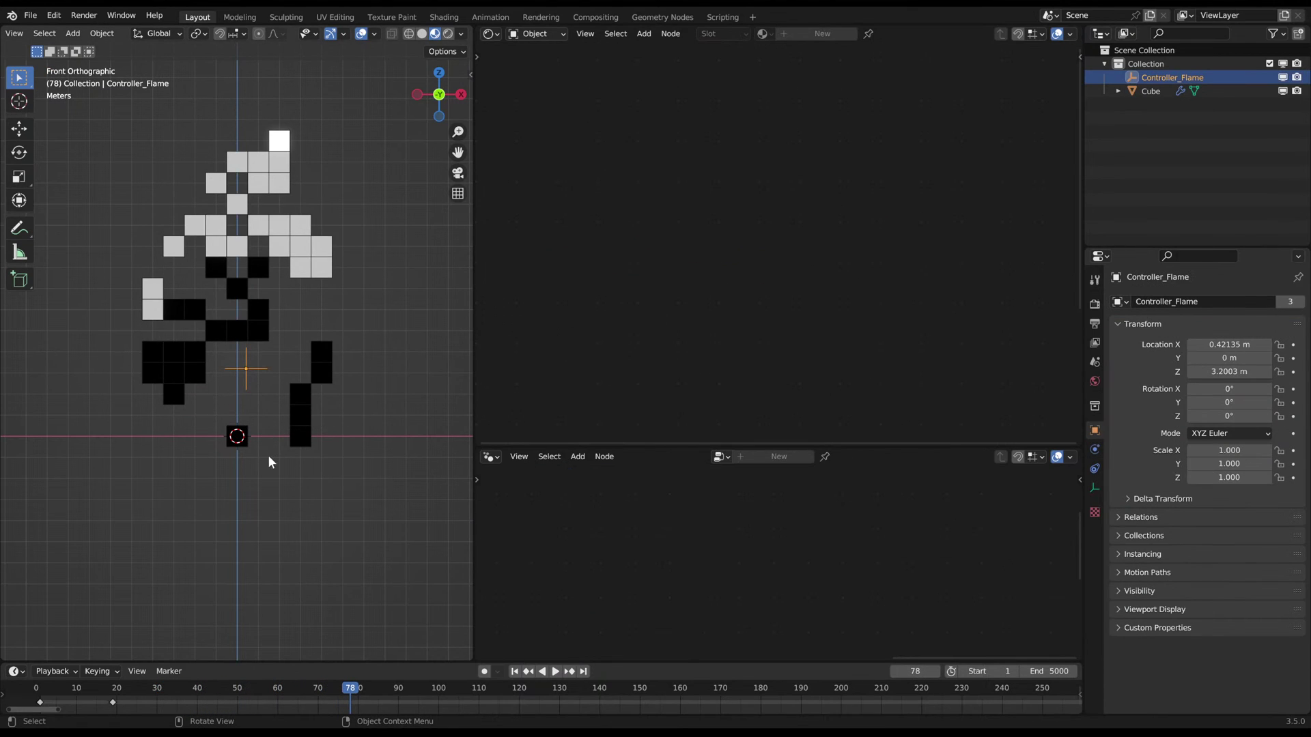
click(248, 437)
click(252, 367)
key(g)
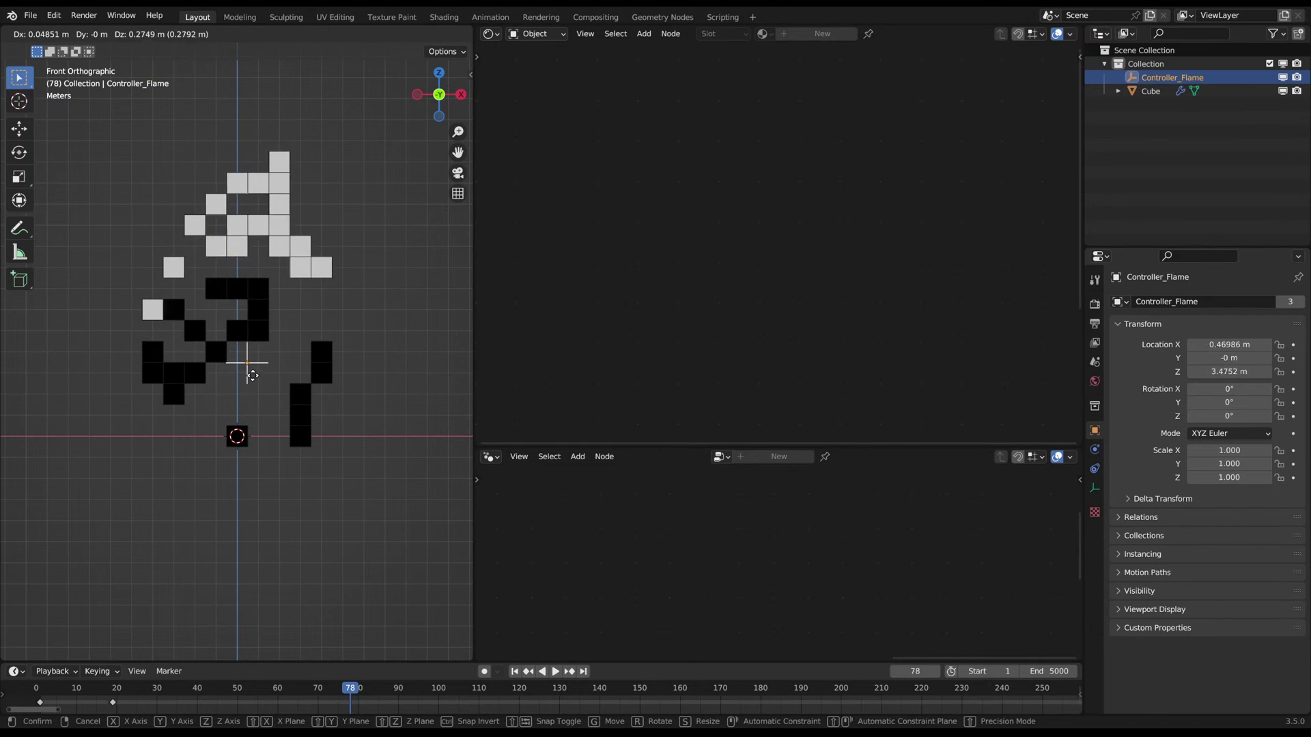
click(239, 366)
mouse_move(301, 301)
mouse_down()
mouse_move(129, 299)
mouse_move(253, 437)
mouse_move(295, 278)
mouse_up()
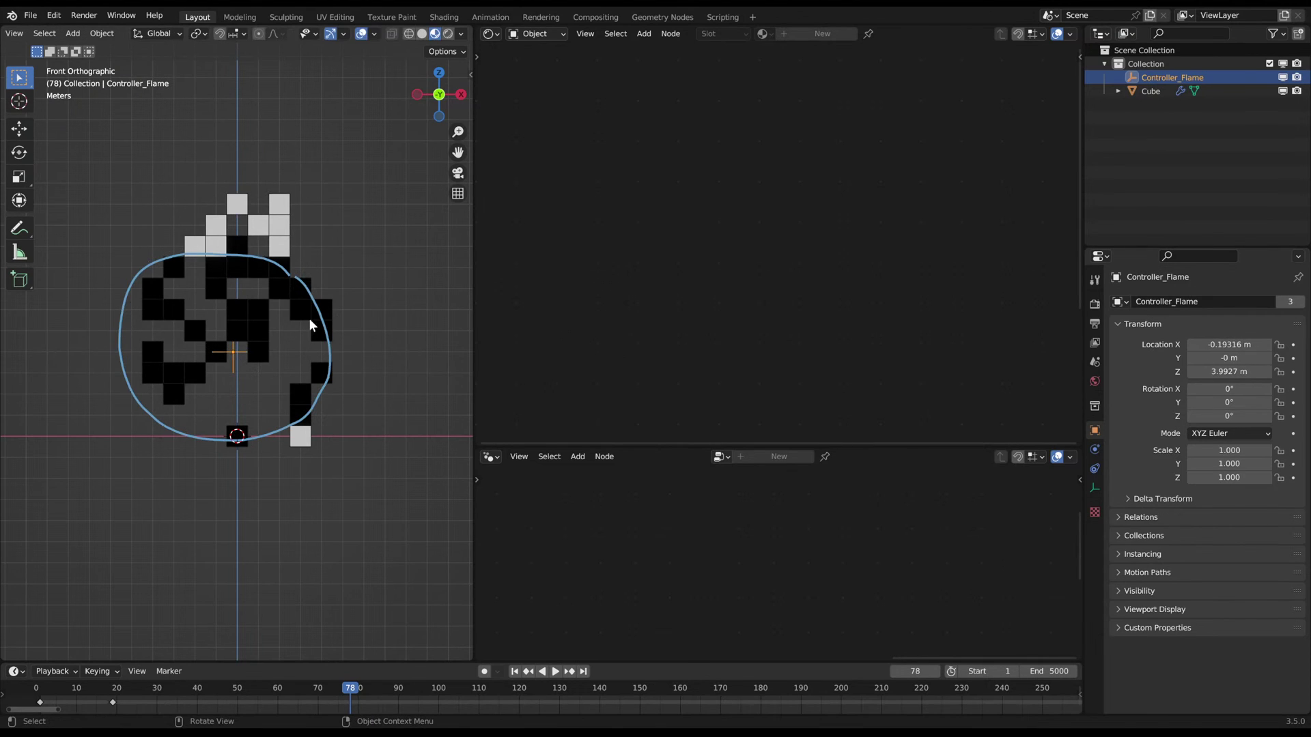
mouse_move(226, 355)
right_down()
mouse_move(245, 319)
mouse_move(260, 326)
right_up()
key(g)
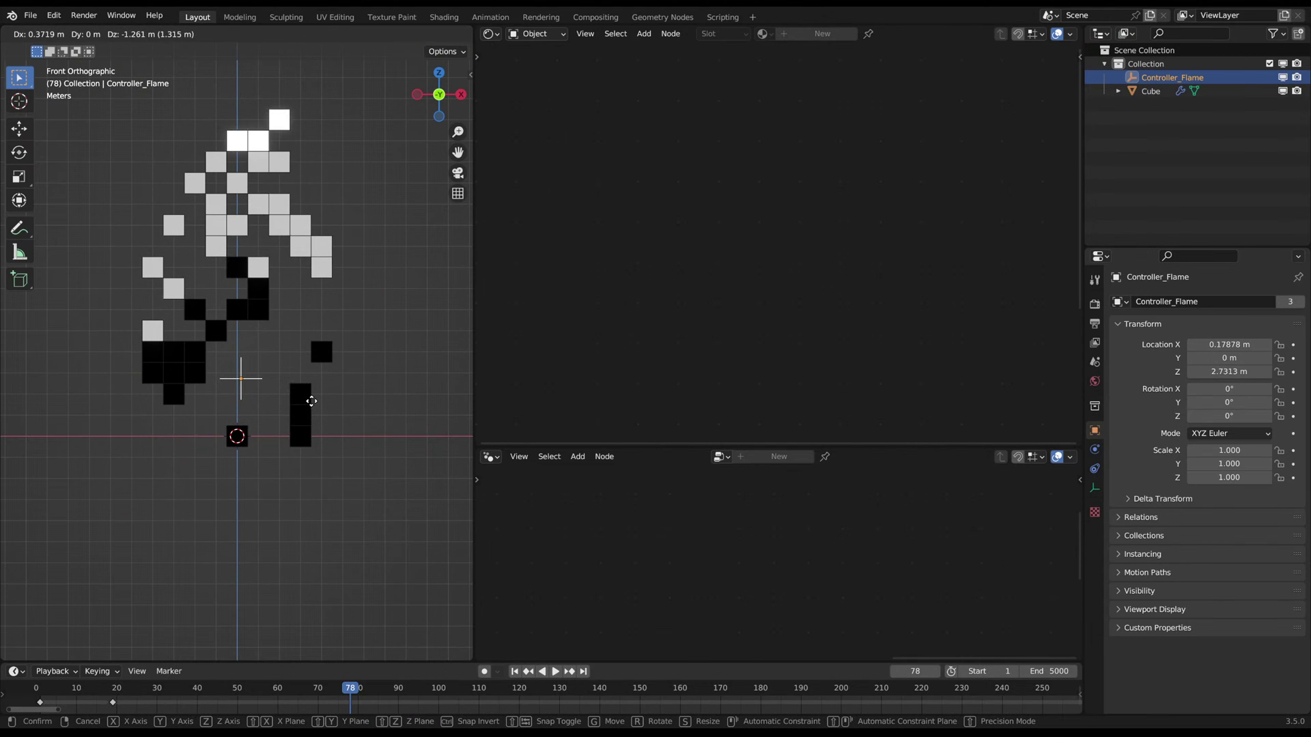
click(307, 403)
- Play the animation to check the flame's shading with the controller at its new position
key(space)
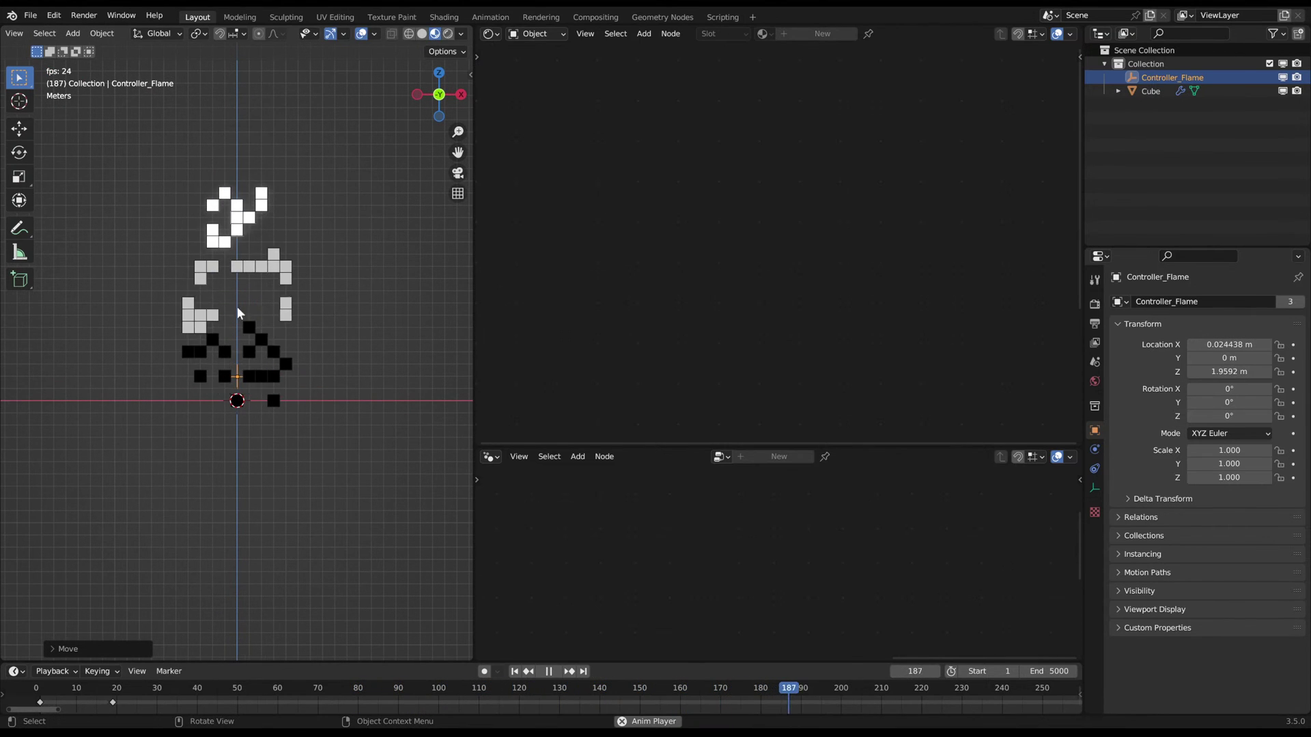
key(space)
scroll(314, 193, up, 3)
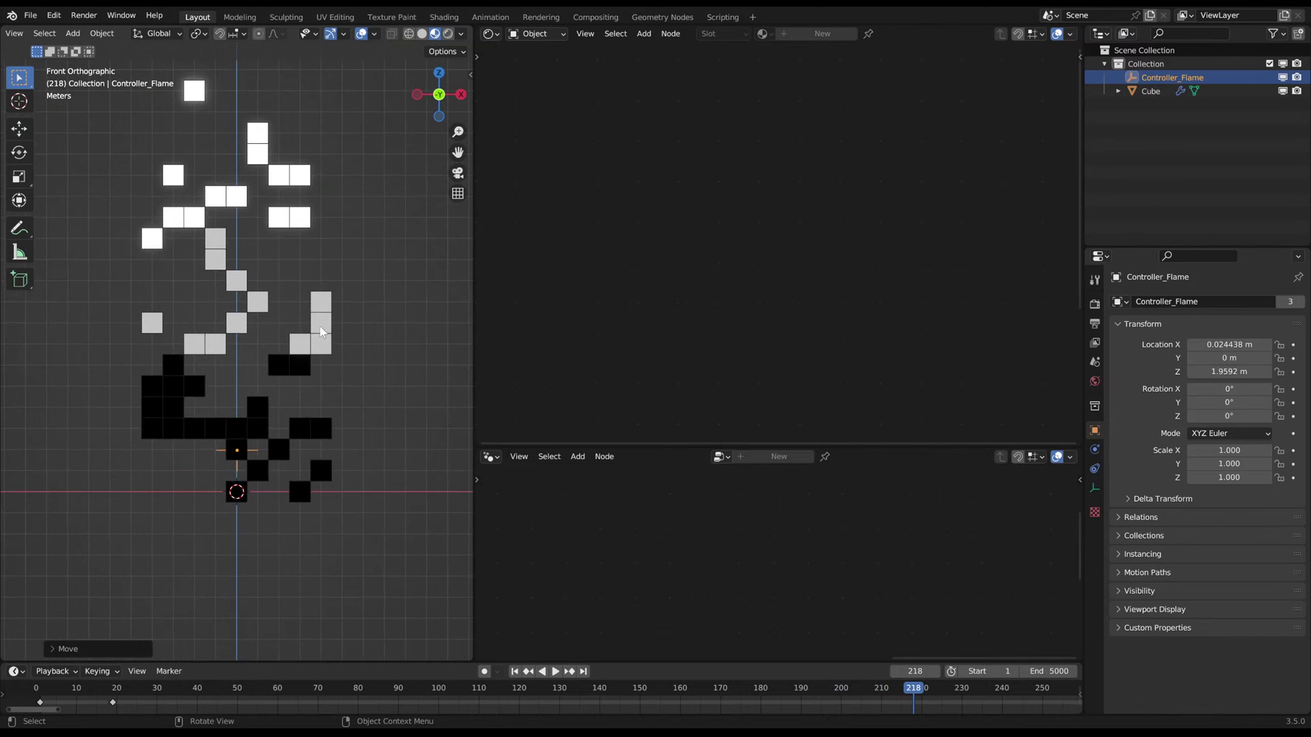
- Select the flame cube and rewire the Fire material: Attribute Color into Base Color, and the Principled BSDF into the Material Output's Surface
click(277, 345)
scroll(742, 325, down, 2)
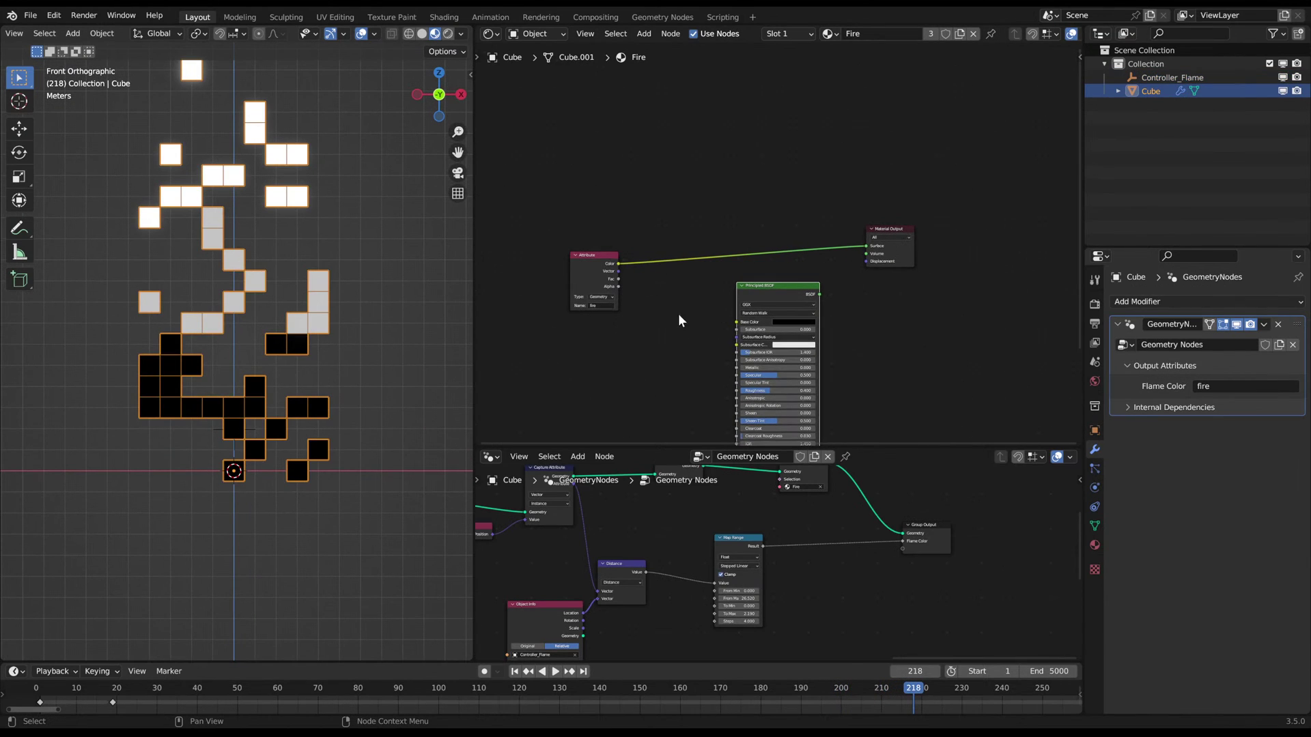
drag(772, 286, 801, 208)
drag(500, 222, 614, 290)
key(g)
click(578, 309)
middle_drag(596, 311, 711, 299)
scroll(710, 298, up, 1)
drag(575, 195, 656, 267)
key(g)
click(658, 278)
click(658, 279)
key(a)
key(a)
- Insert a ColorRamp node on the link between the Attribute node and the Principled BSDF's Base Color
mouse_move(789, 309)
middle_down()
mouse_move(691, 333)
mouse_move(795, 319)
middle_up()
scroll(785, 284, up, 3)
scroll(785, 285, down, 1)
middle_drag(685, 310, 708, 299)
key(shift+a)
click(708, 299)
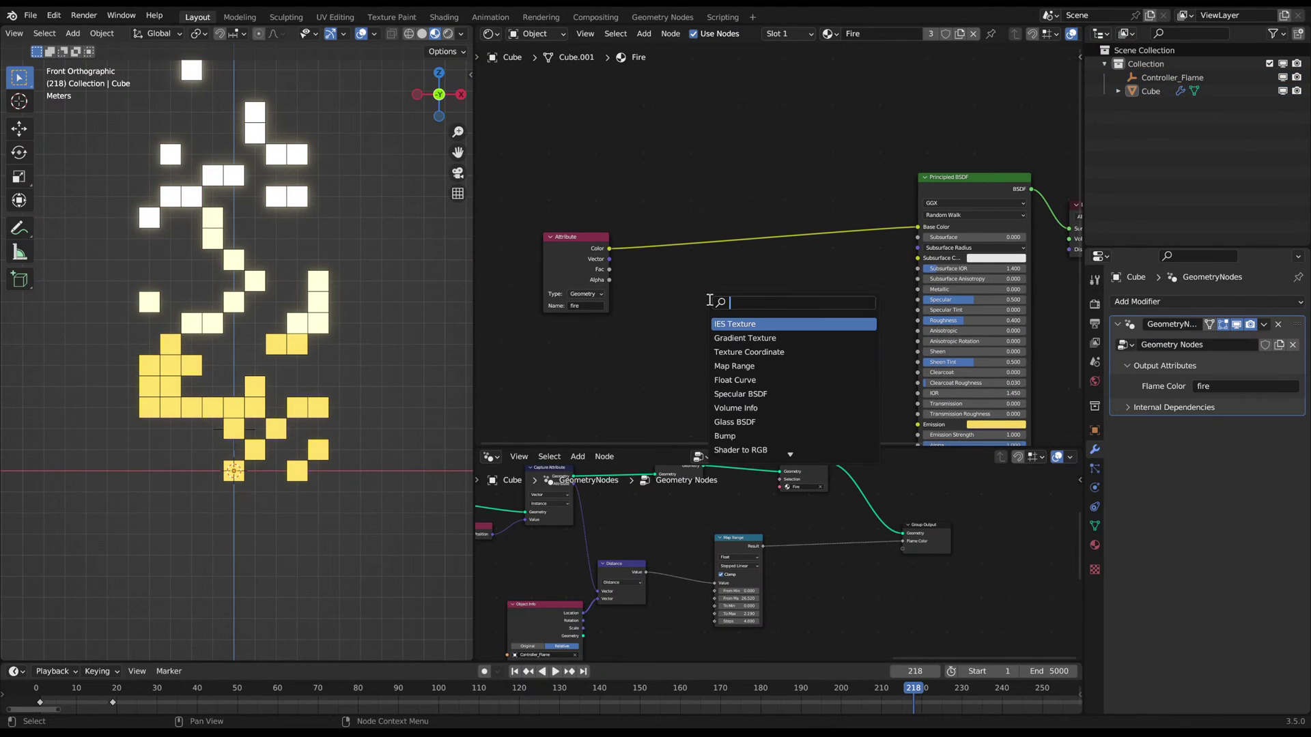
text(color ramp)
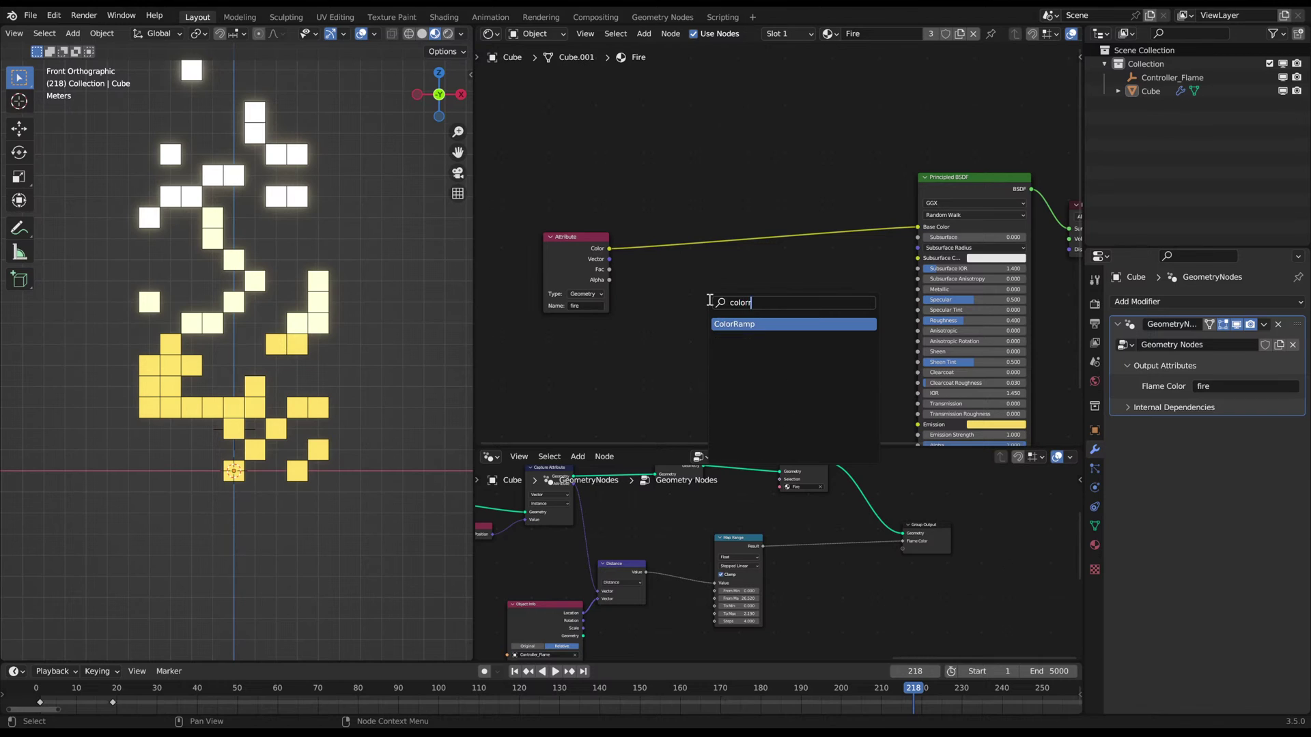
key(Return)
click(683, 198)
- Set the ColorRamp's interpolation to Constant and add a third color stop
scroll(747, 264, up, 3)
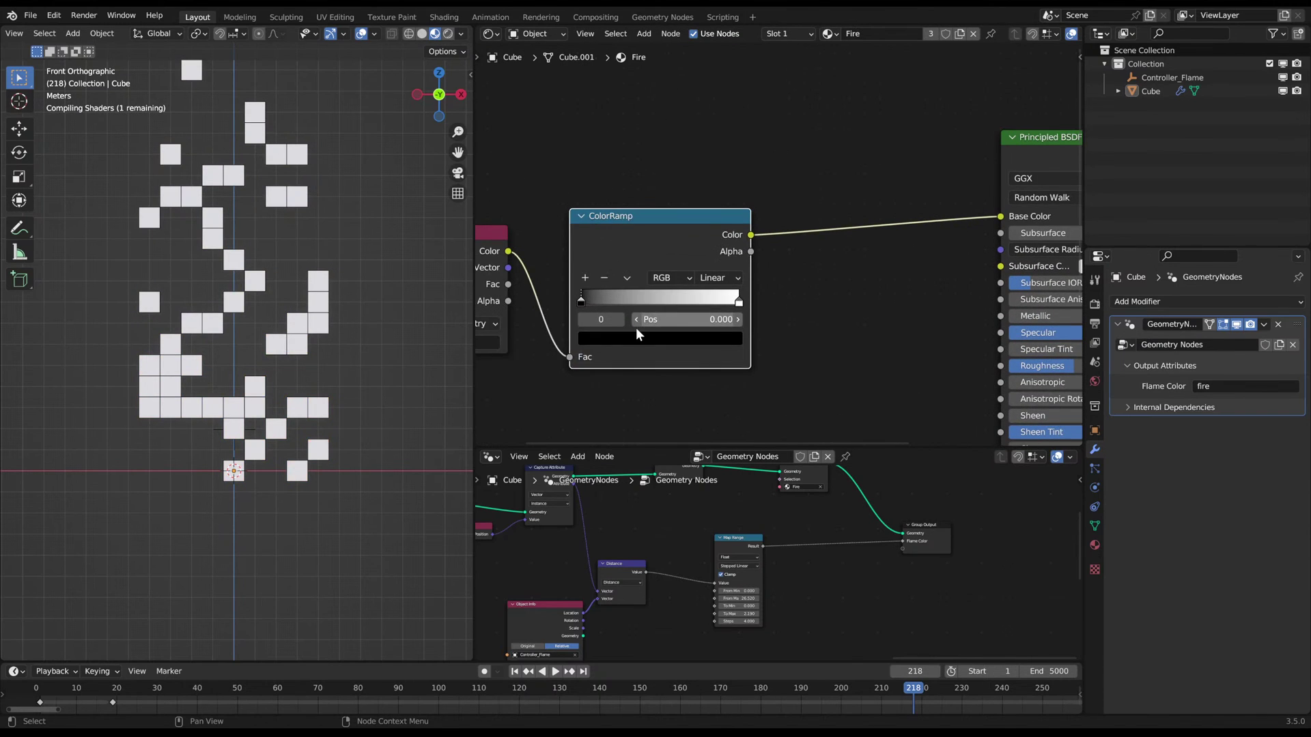
click(737, 266)
click(742, 350)
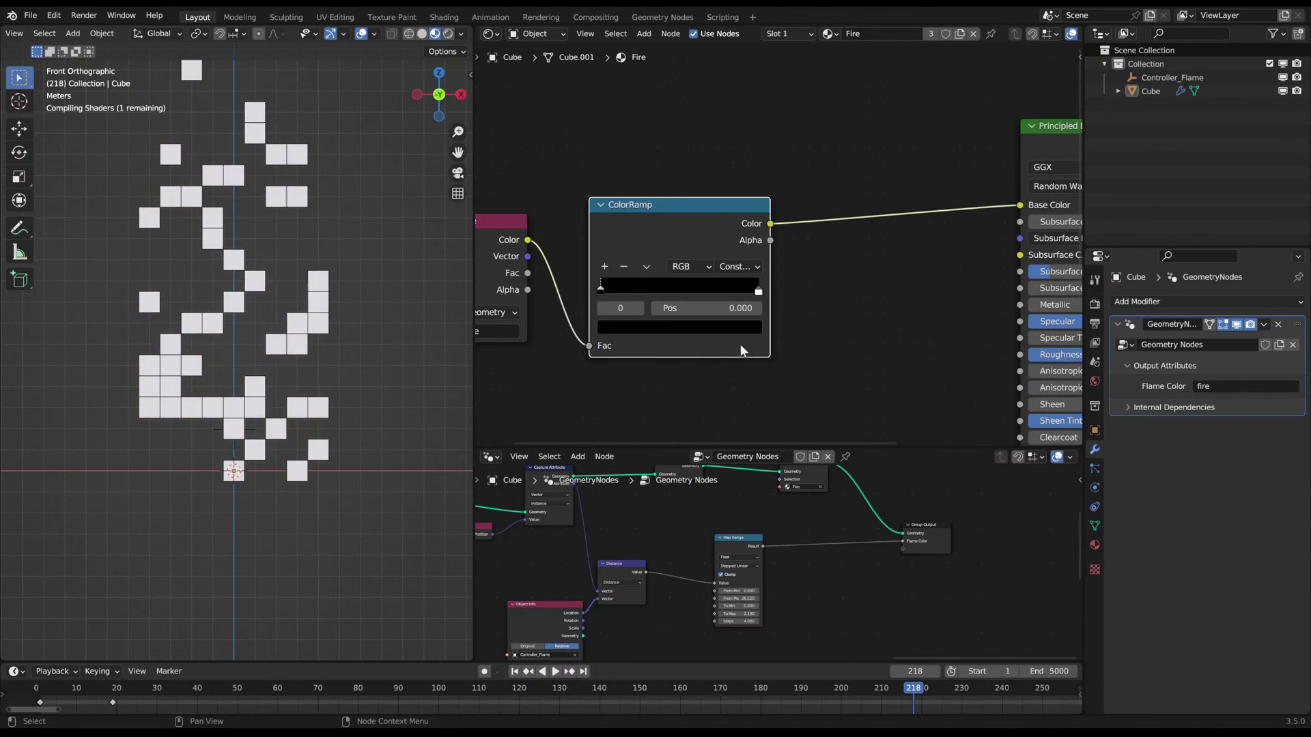
mouse_move(758, 290)
mouse_down()
mouse_move(666, 302)
mouse_move(761, 290)
mouse_up()
click(605, 266)
- Lighten the ColorRamp's first stop to a grey with value 0.148
click(597, 290)
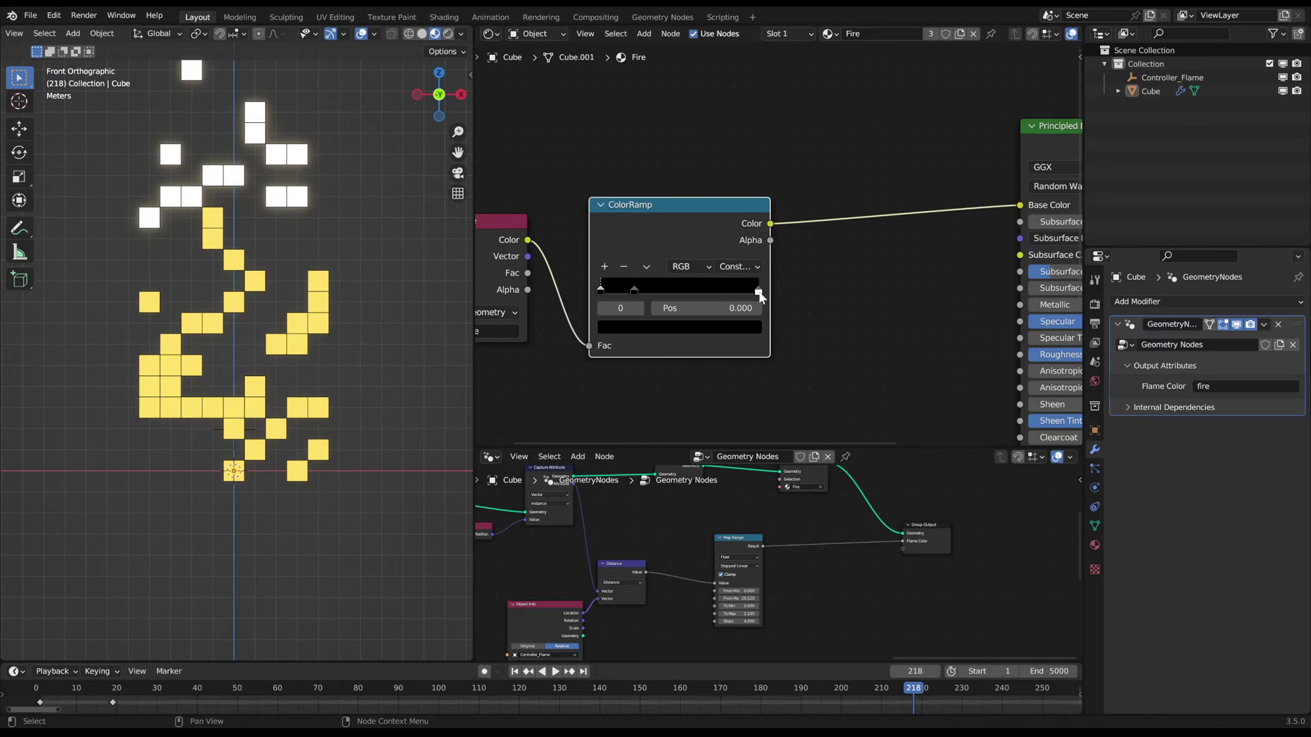
click(635, 329)
drag(729, 210, 728, 176)
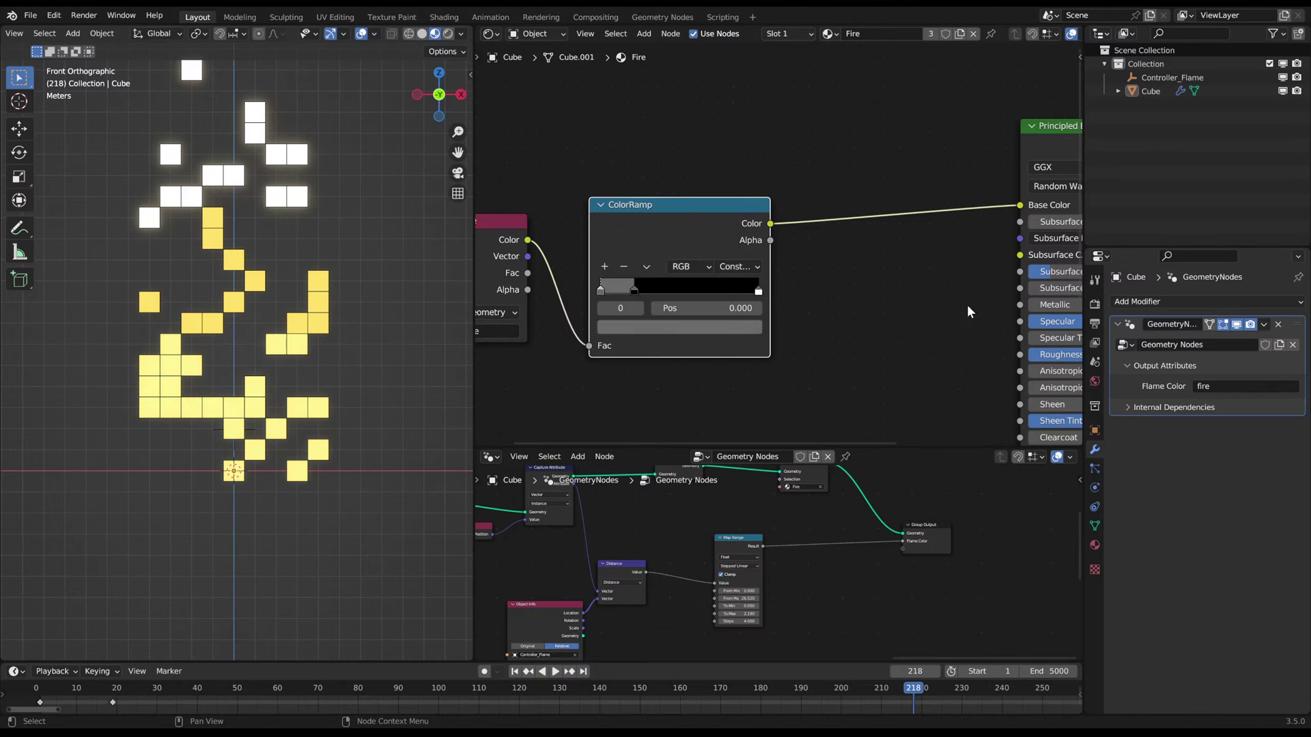
- Reroute the ColorRamp's Color output from the Principled BSDF's Base Color to its Emission input
middle_drag(998, 245, 842, 208)
scroll(842, 209, down, 3)
drag(856, 178, 856, 424)
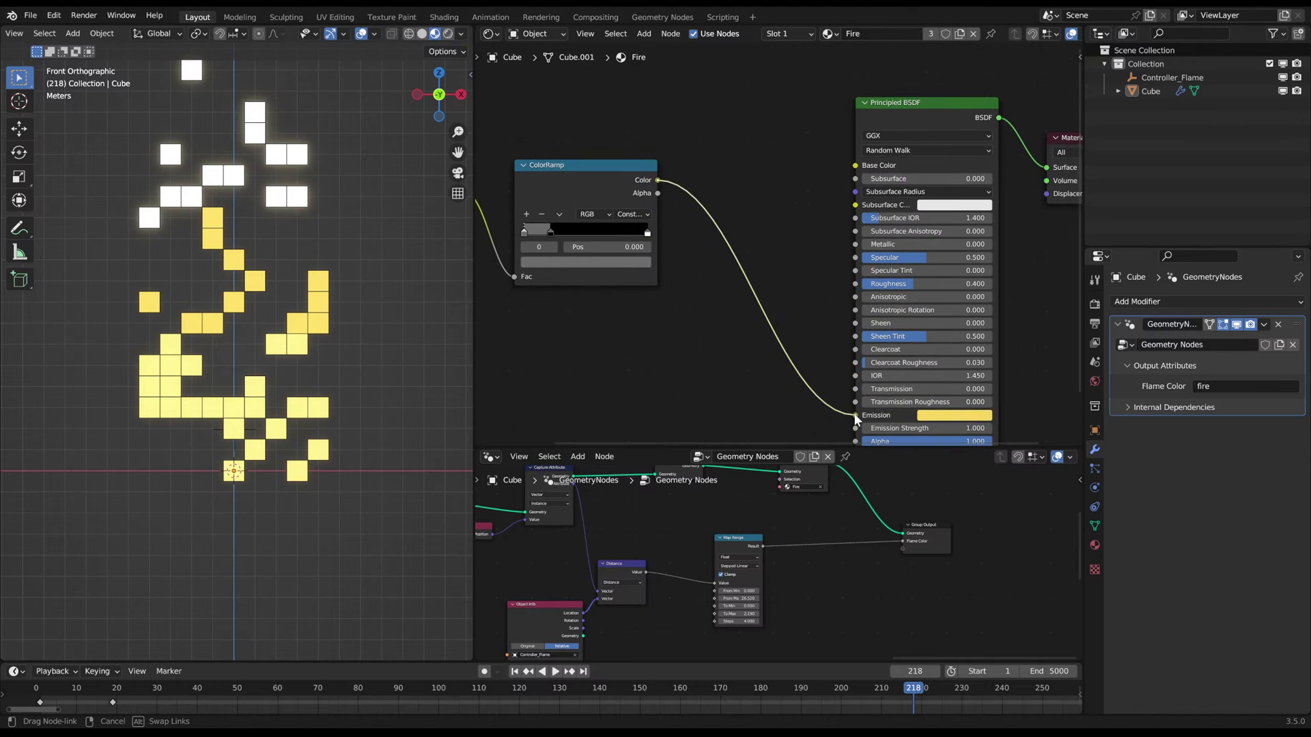
- Position the ColorRamp's middle stop at 0.340 and color the first stop bright yellow
scroll(662, 244, up, 1)
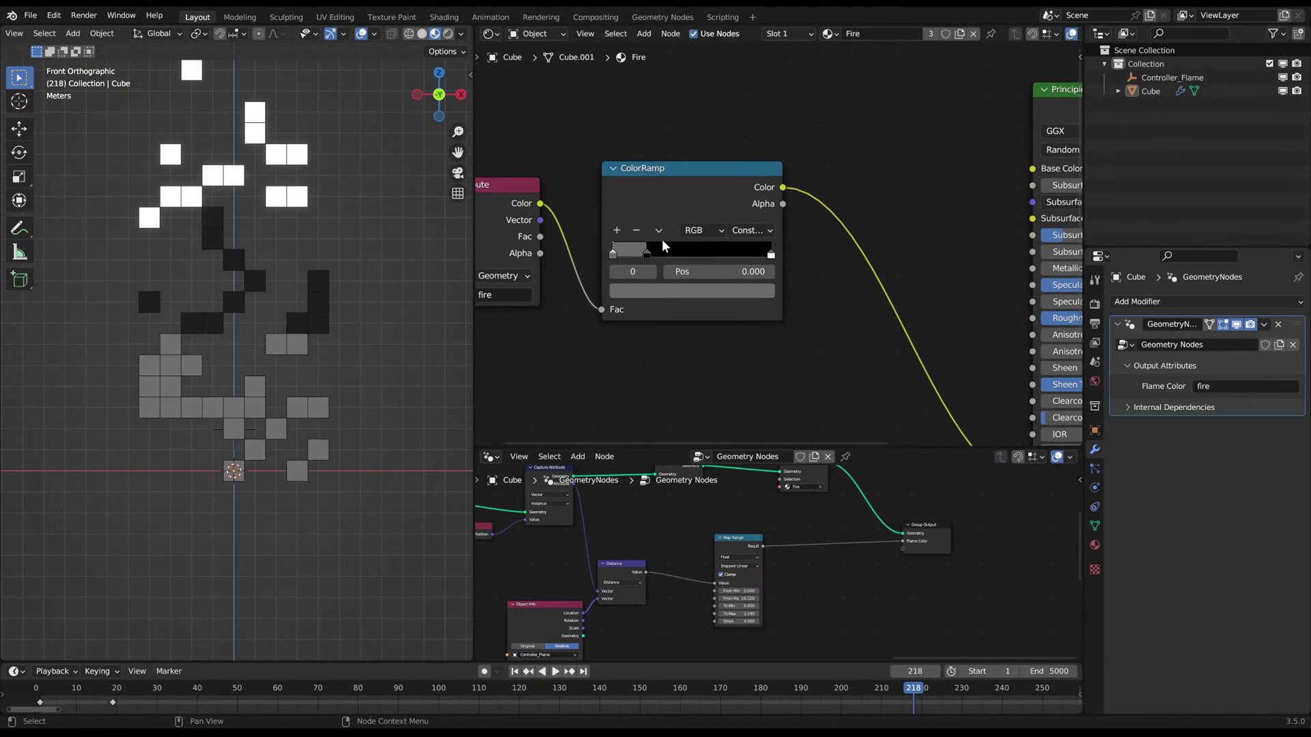
drag(648, 255, 667, 254)
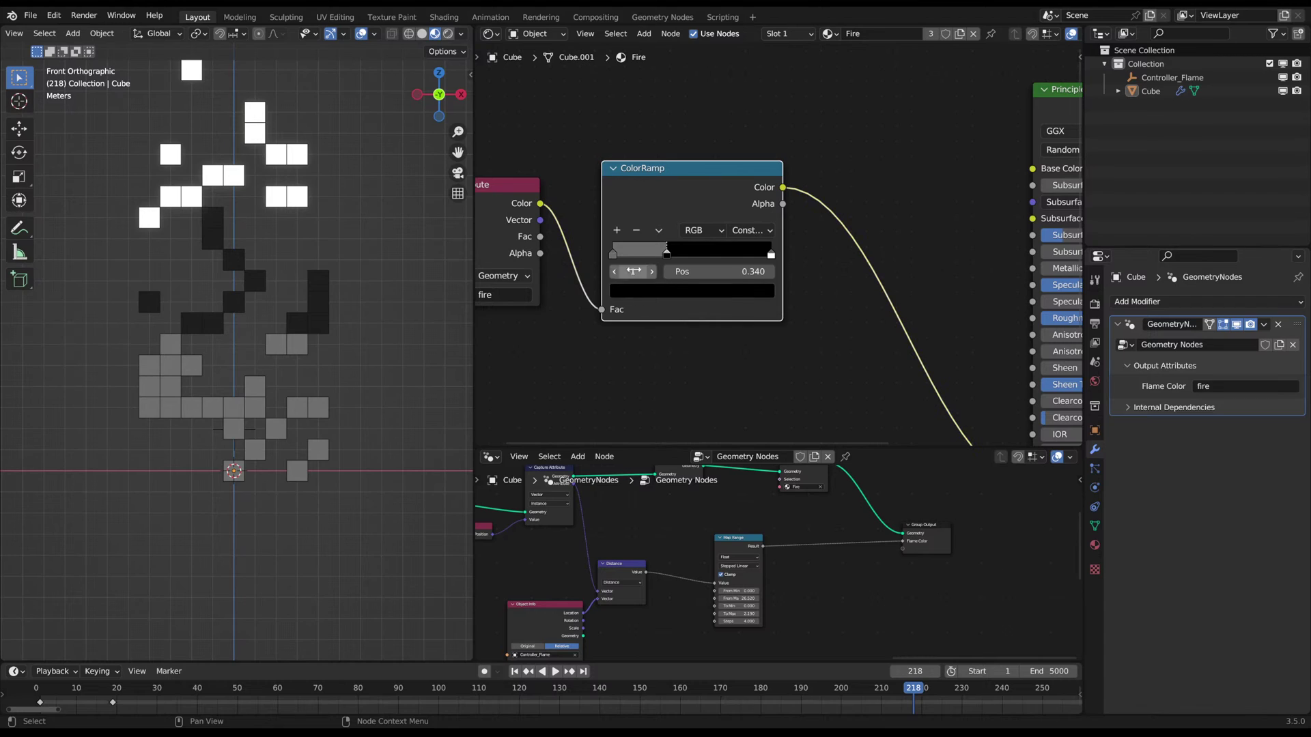
click(614, 257)
click(631, 294)
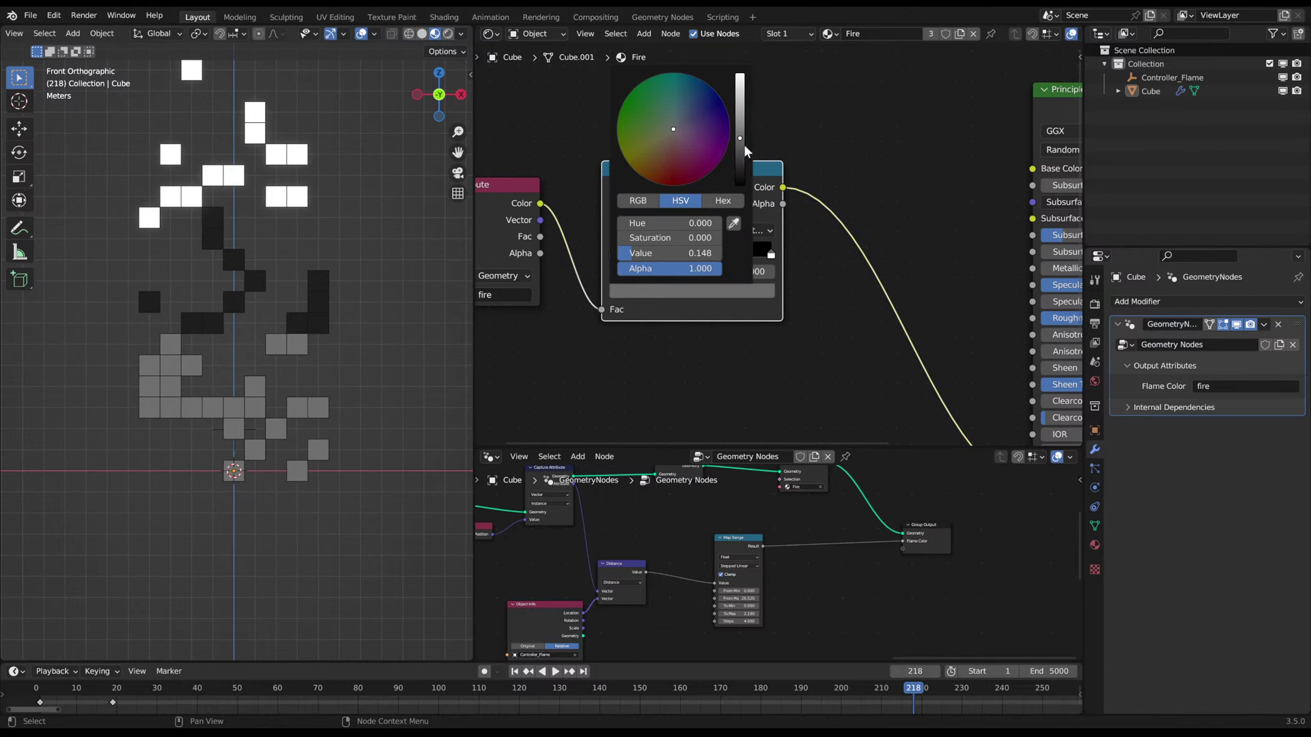
drag(740, 140, 740, 73)
click(630, 148)
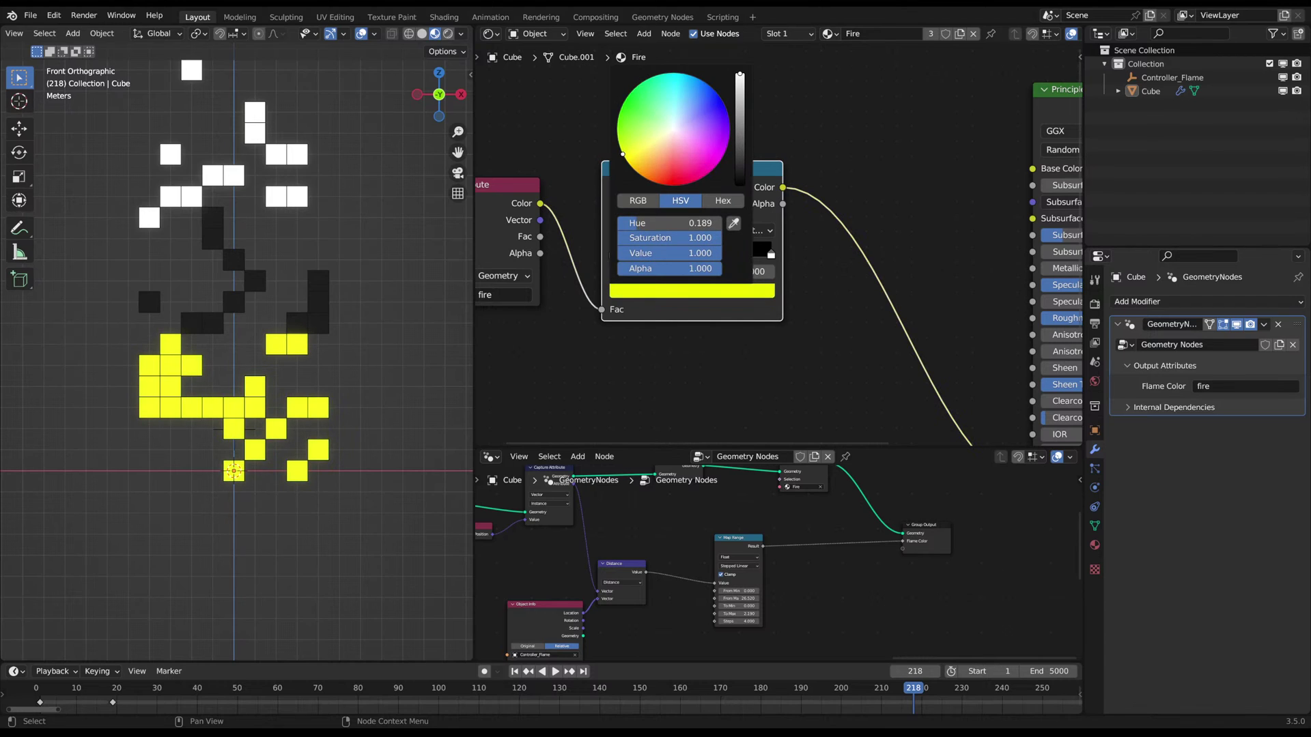
drag(626, 160, 630, 165)
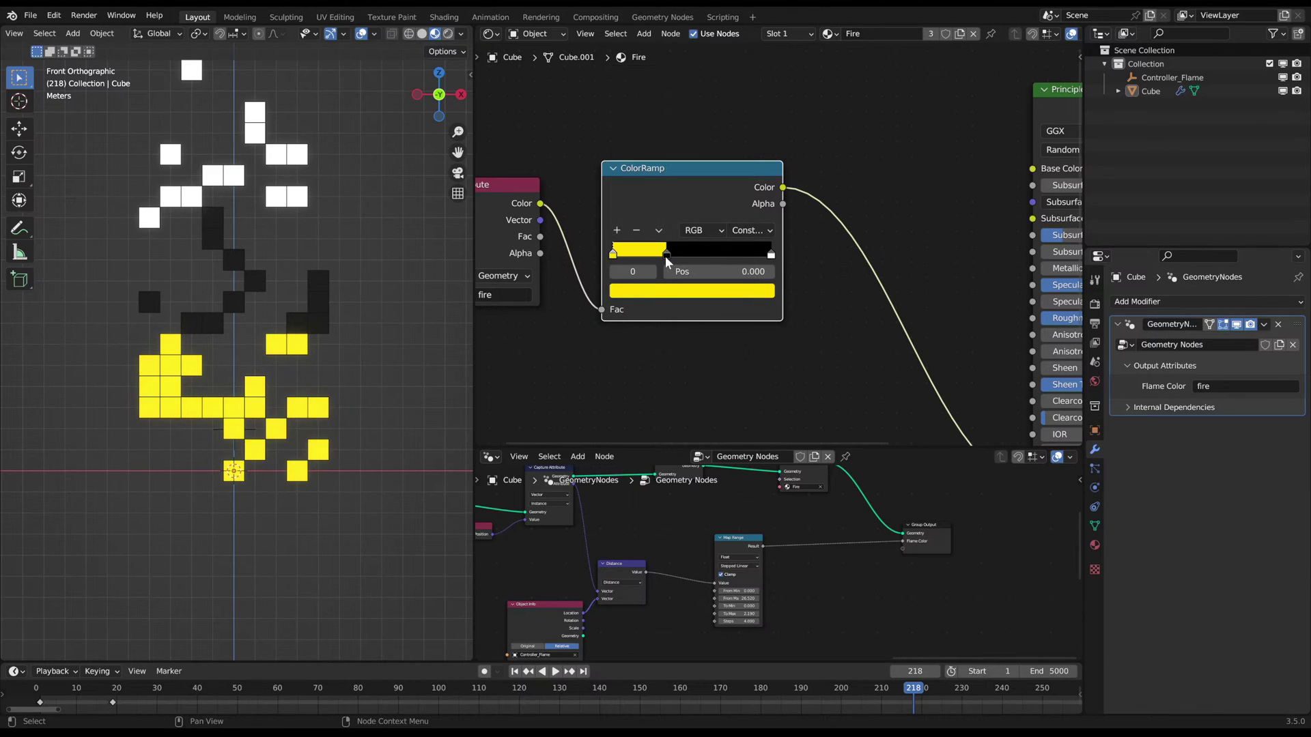
- Color the ColorRamp's middle stop orange with hue 0.025, saturation 0.964 and value 1.000
click(666, 256)
click(668, 292)
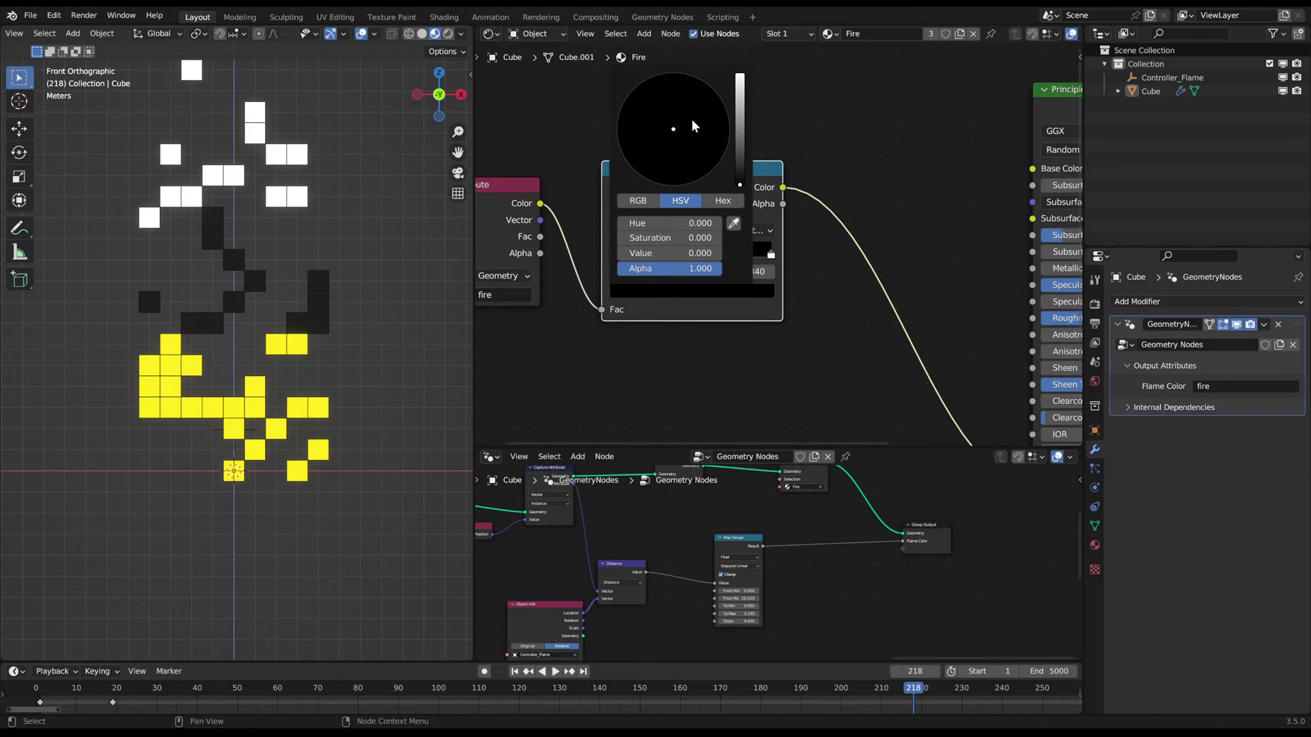
drag(742, 156, 741, 81)
drag(674, 140, 661, 165)
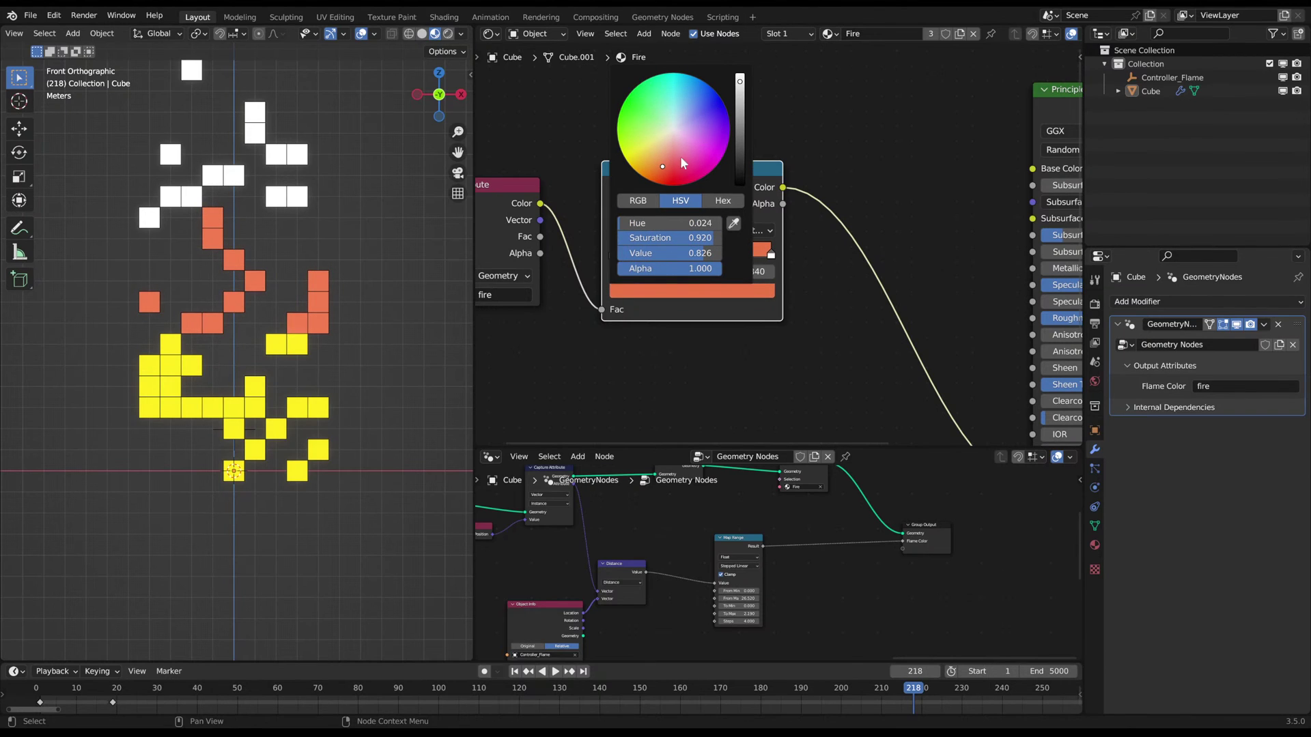
drag(741, 88, 740, 71)
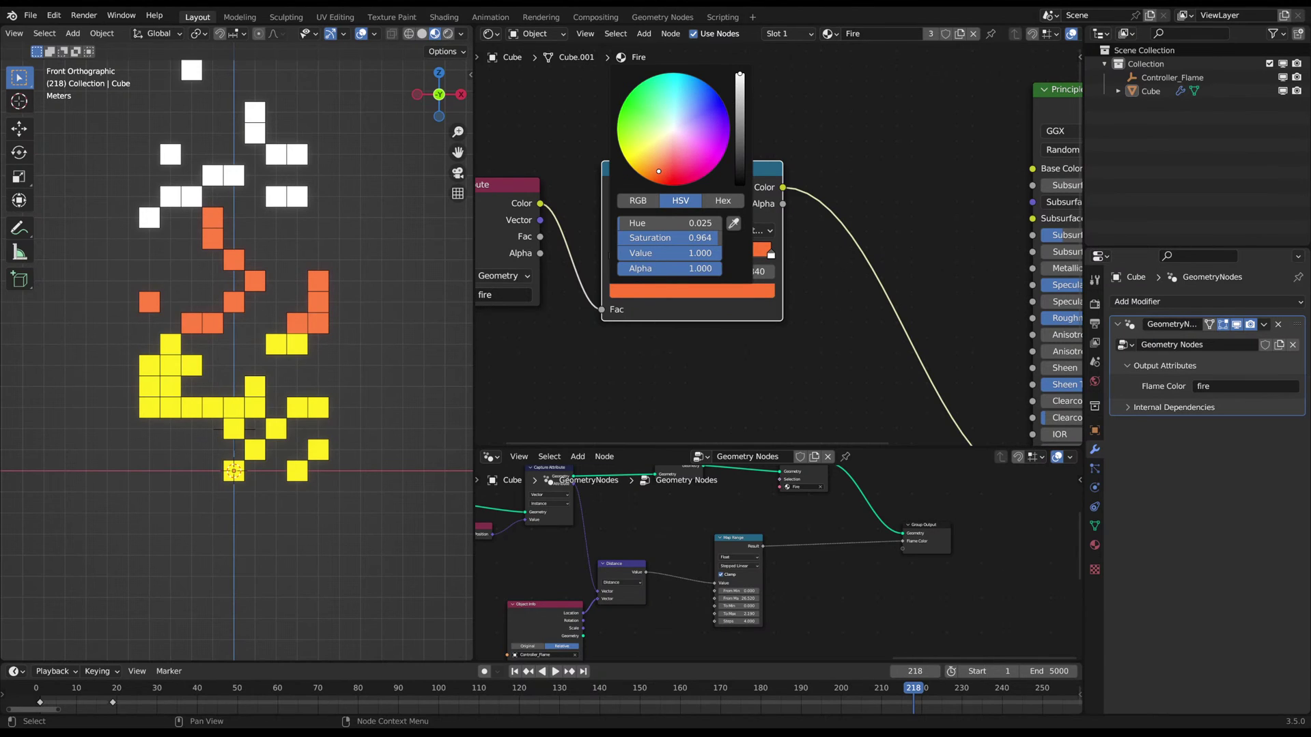
- Color the ColorRamp's last stop dark red with hue 0.009, saturation 0.919 and value 0.291
click(771, 255)
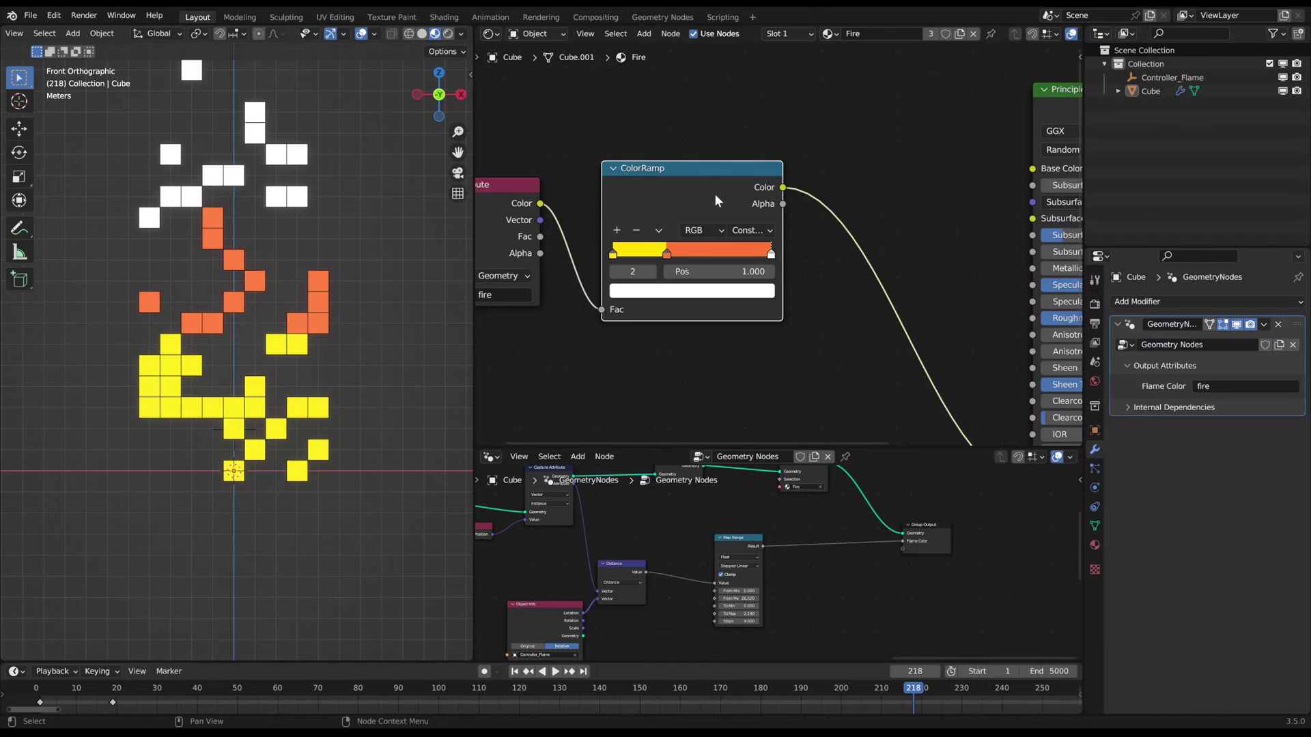
click(729, 292)
drag(739, 78, 739, 101)
drag(674, 136, 666, 169)
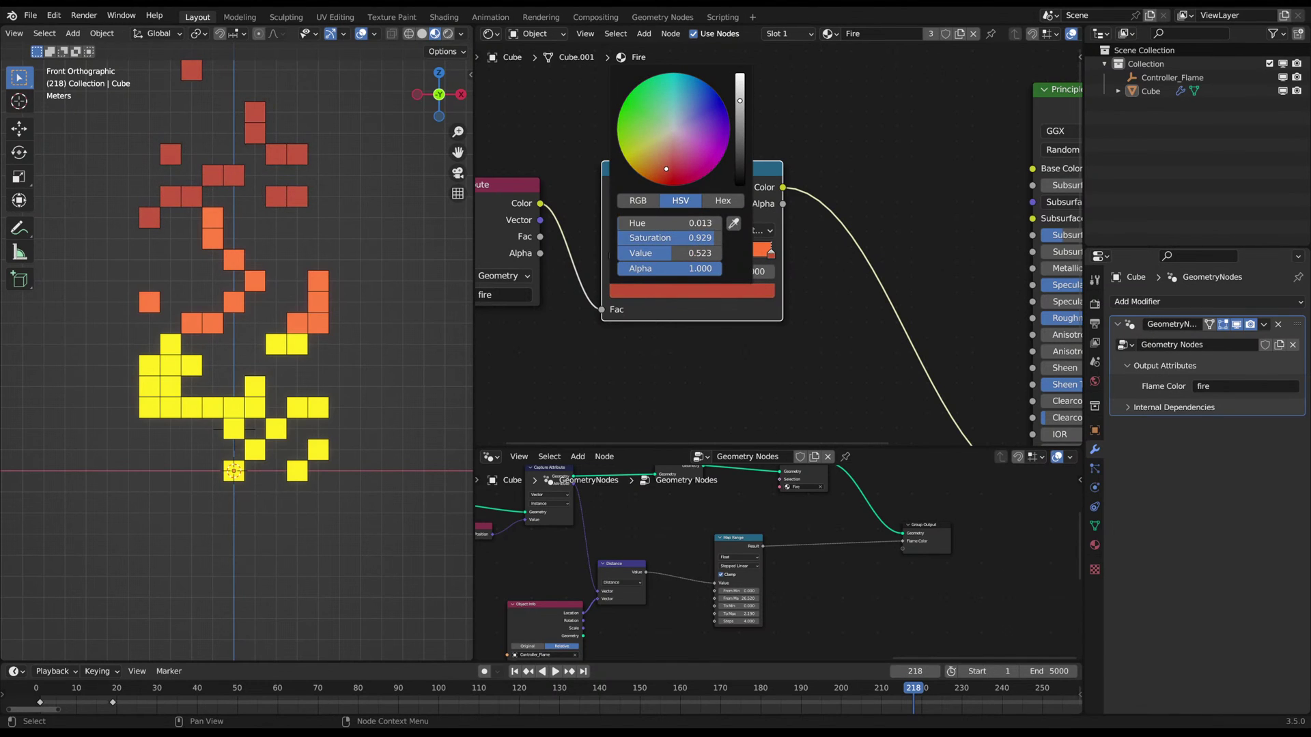
drag(744, 123, 739, 120)
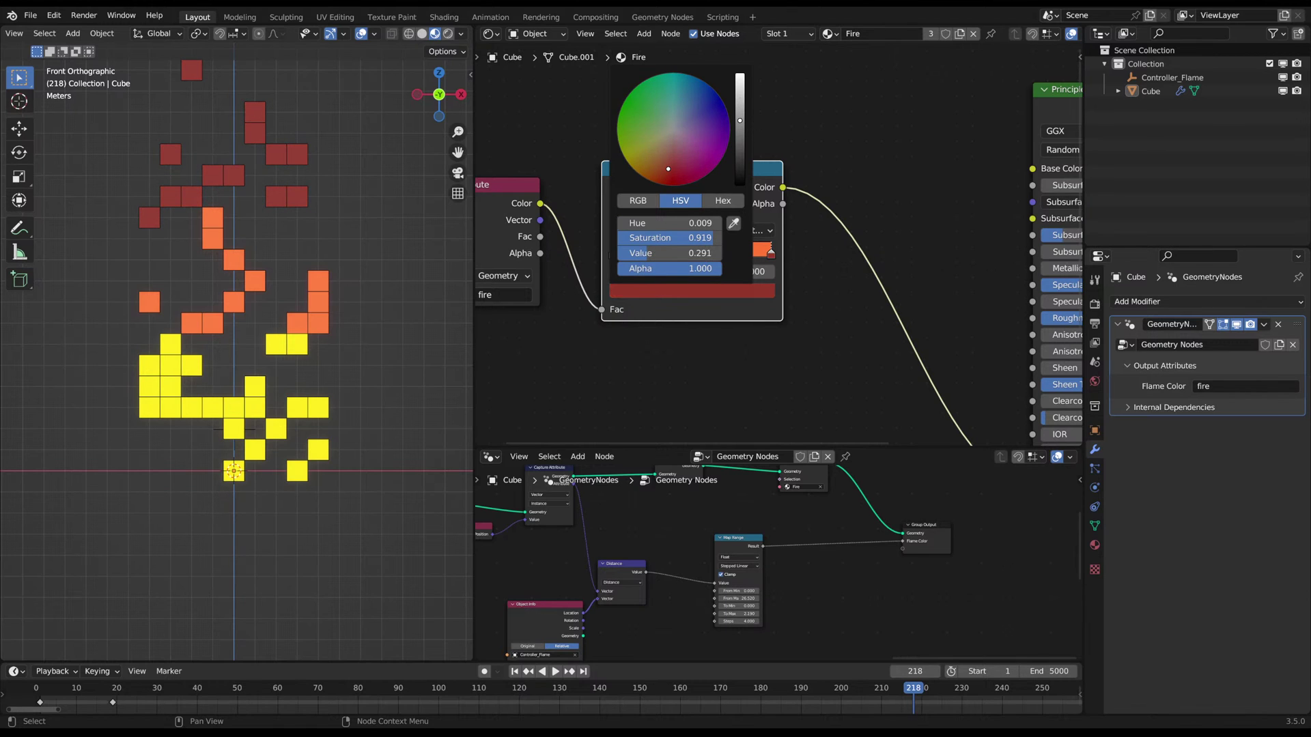
click(573, 365)
- Play the animation to examine the yellow, orange and dark red flame, and stop the playback
key(space)
scroll(251, 355, down, 3)
key(a)
key(a)
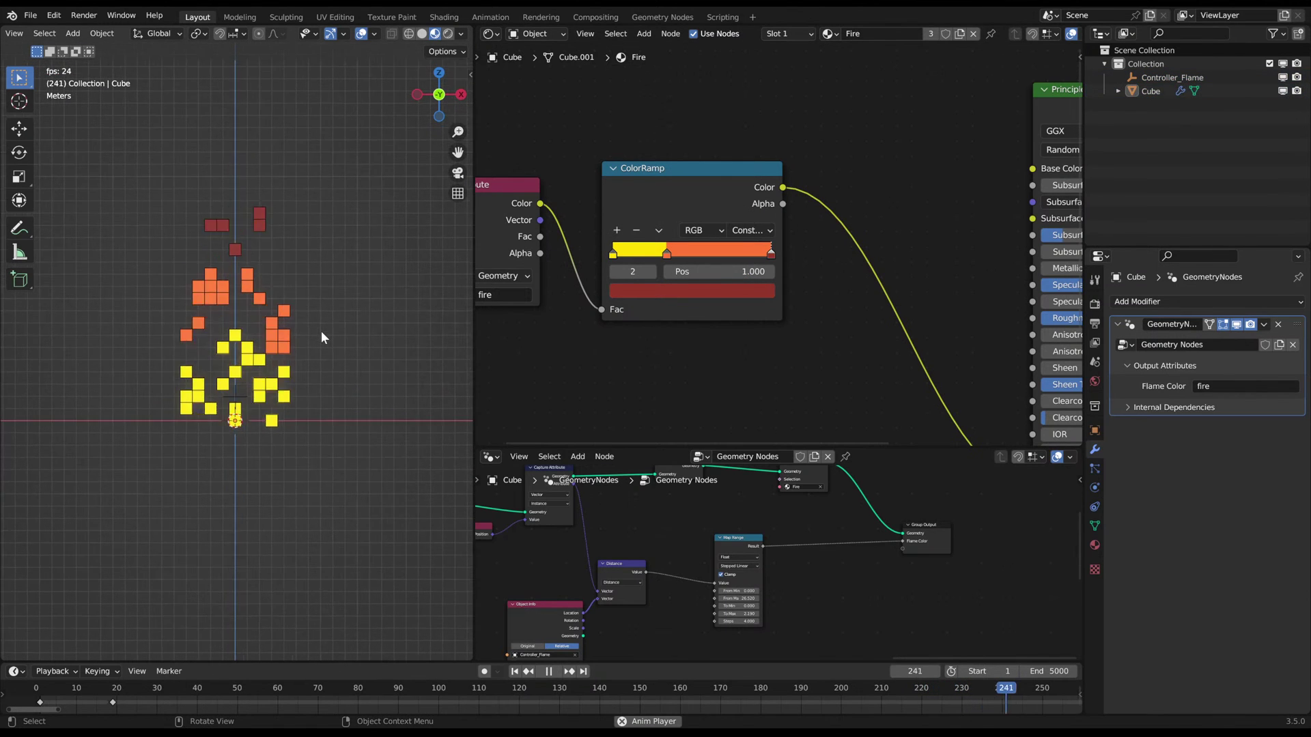
scroll(321, 330, up, 1)
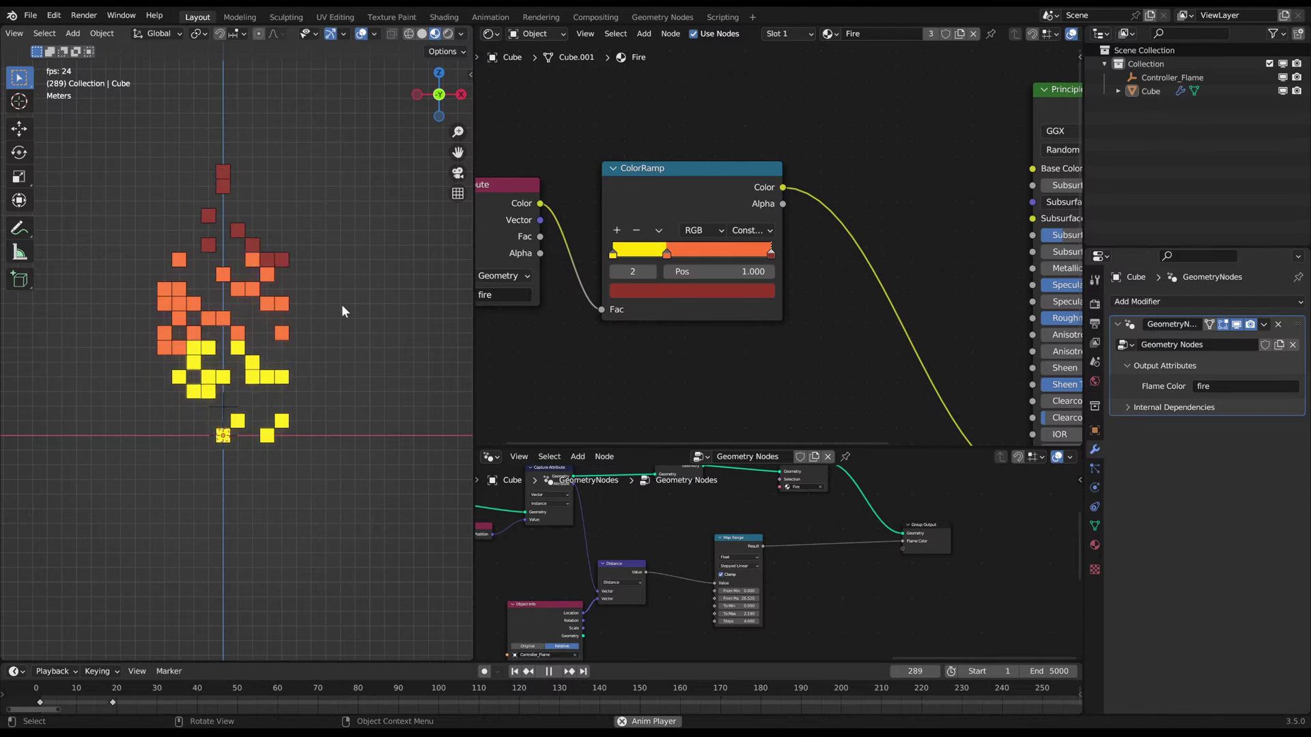
key(space)
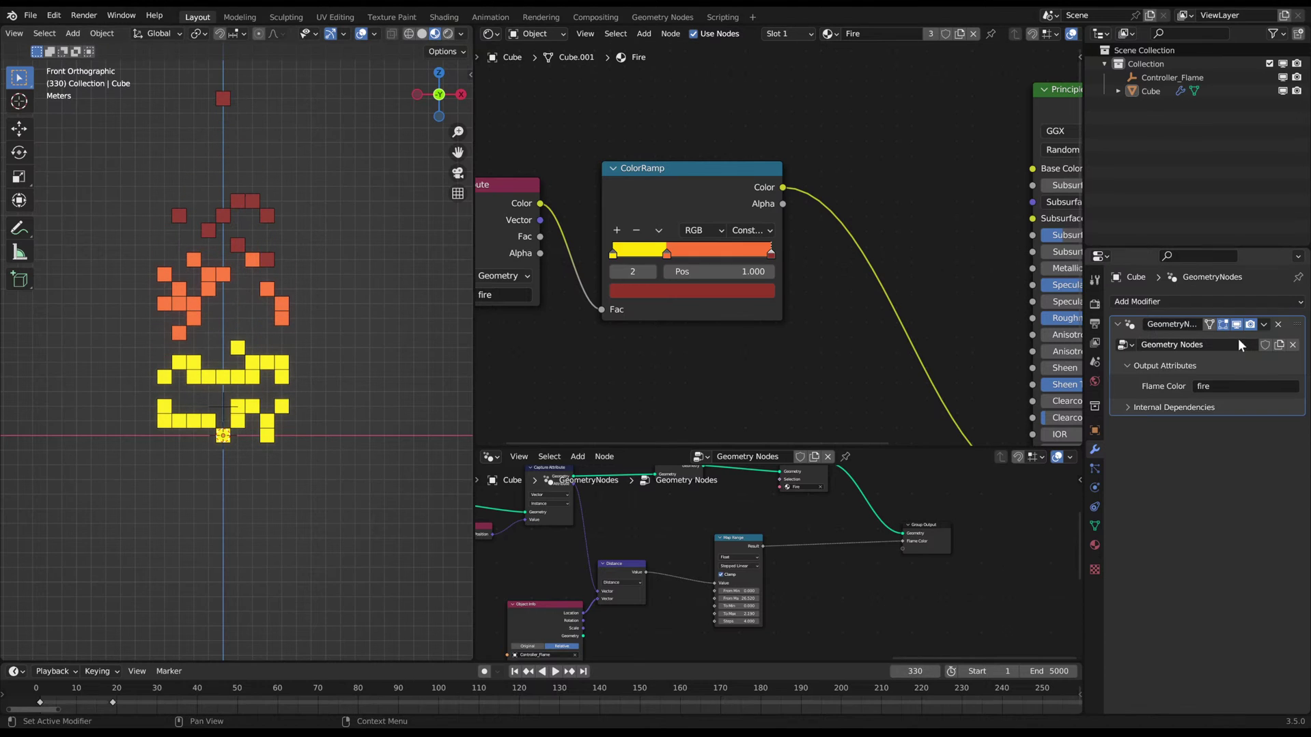
- Set the Fire material's Blend Mode to Alpha Blend
click(1095, 305)
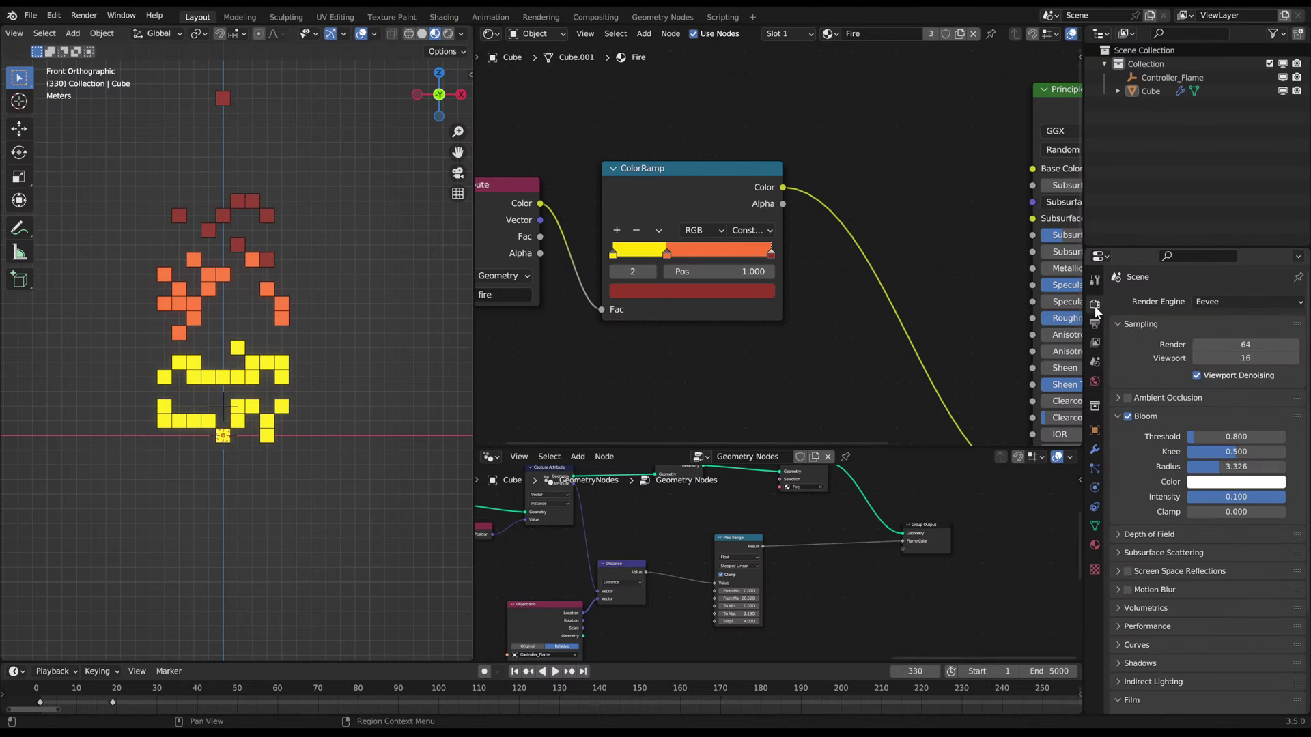
scroll(1161, 492, down, 3)
click(1095, 545)
scroll(1230, 561, down, 8)
scroll(1230, 563, down, 2)
click(1218, 543)
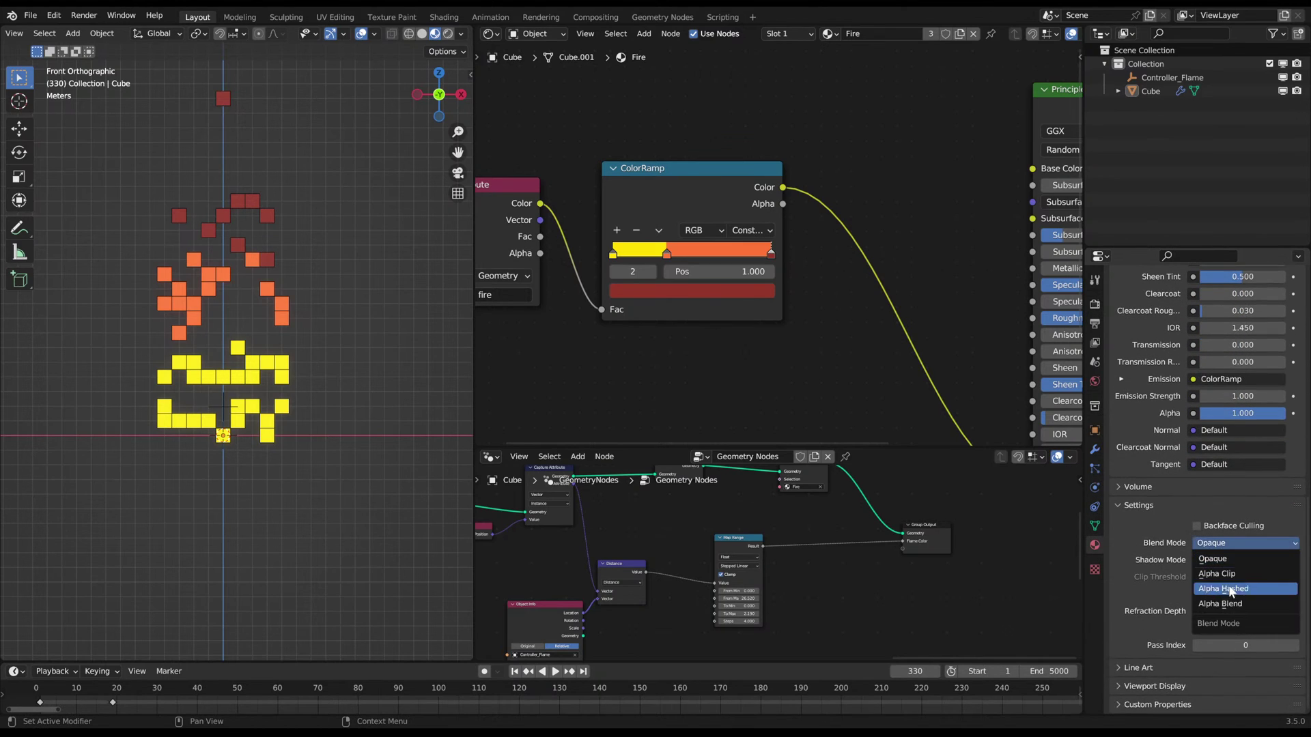
click(1235, 604)
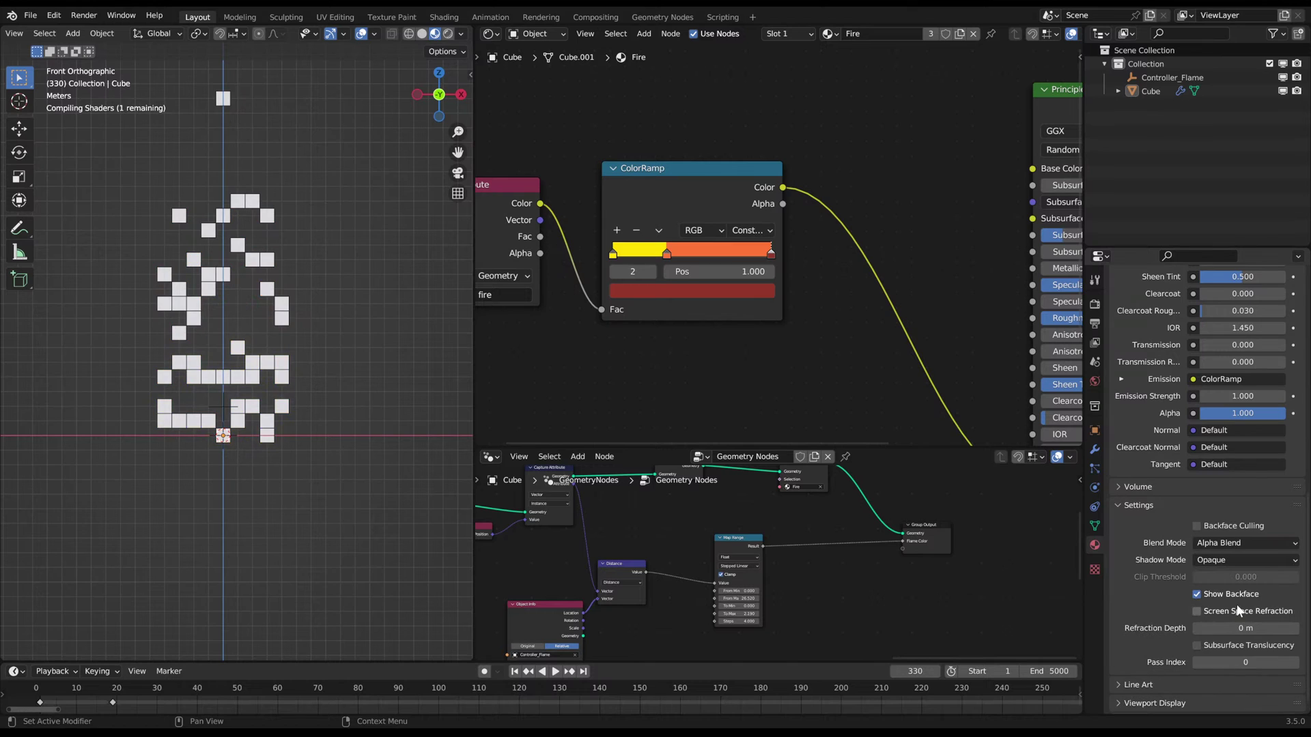
- Examine the colored flame pixels and the Attribute, ColorRamp and Principled BSDF nodes of the Fire material
middle_drag(740, 273, 807, 256)
scroll(843, 259, down, 3)
middle_drag(846, 319, 851, 297)
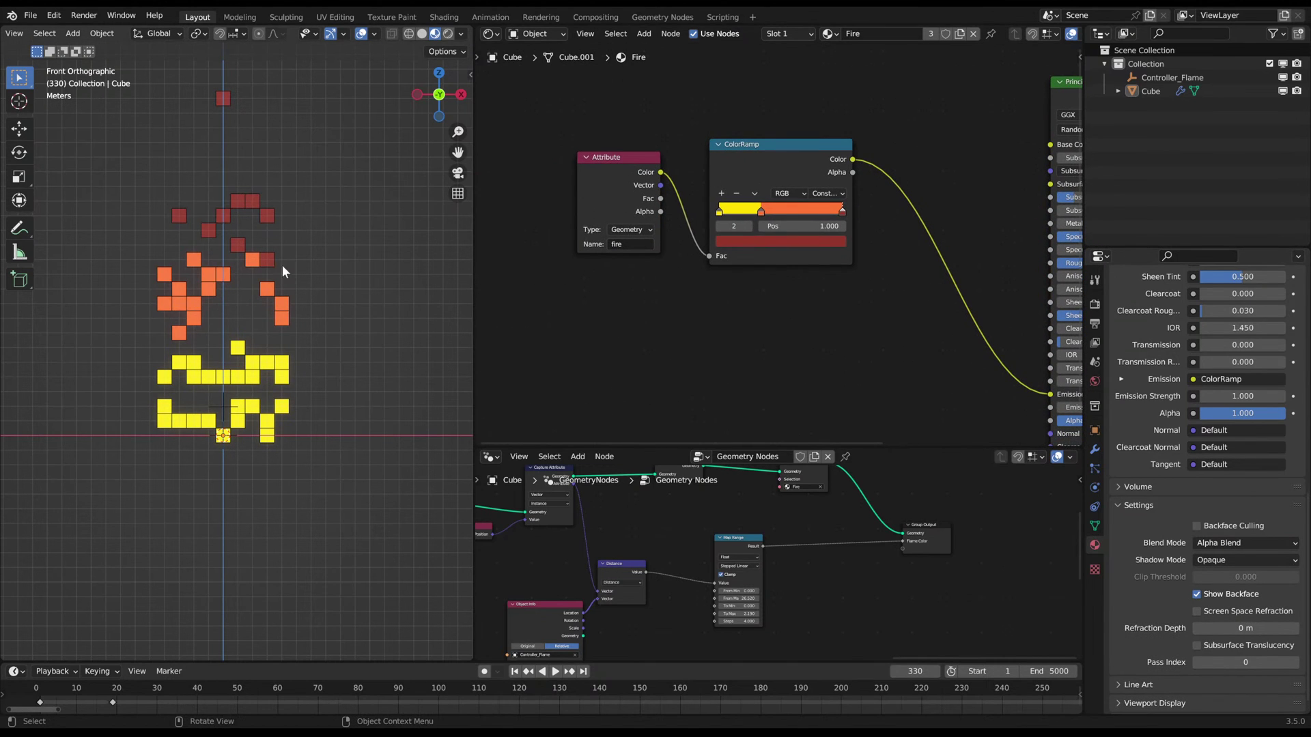
shift+middle_drag(241, 228, 307, 293)
scroll(307, 292, up, 6)
scroll(311, 411, down, 6)
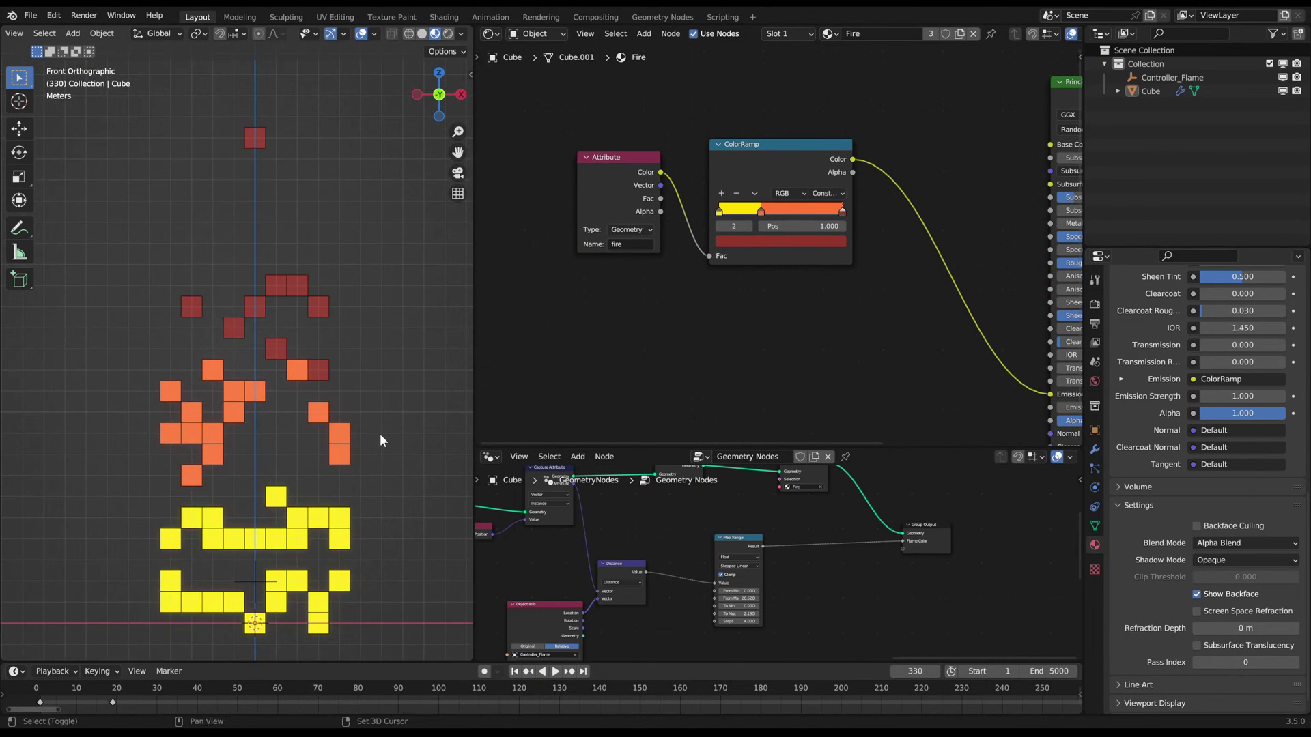
shift+middle_drag(260, 497, 223, 455)
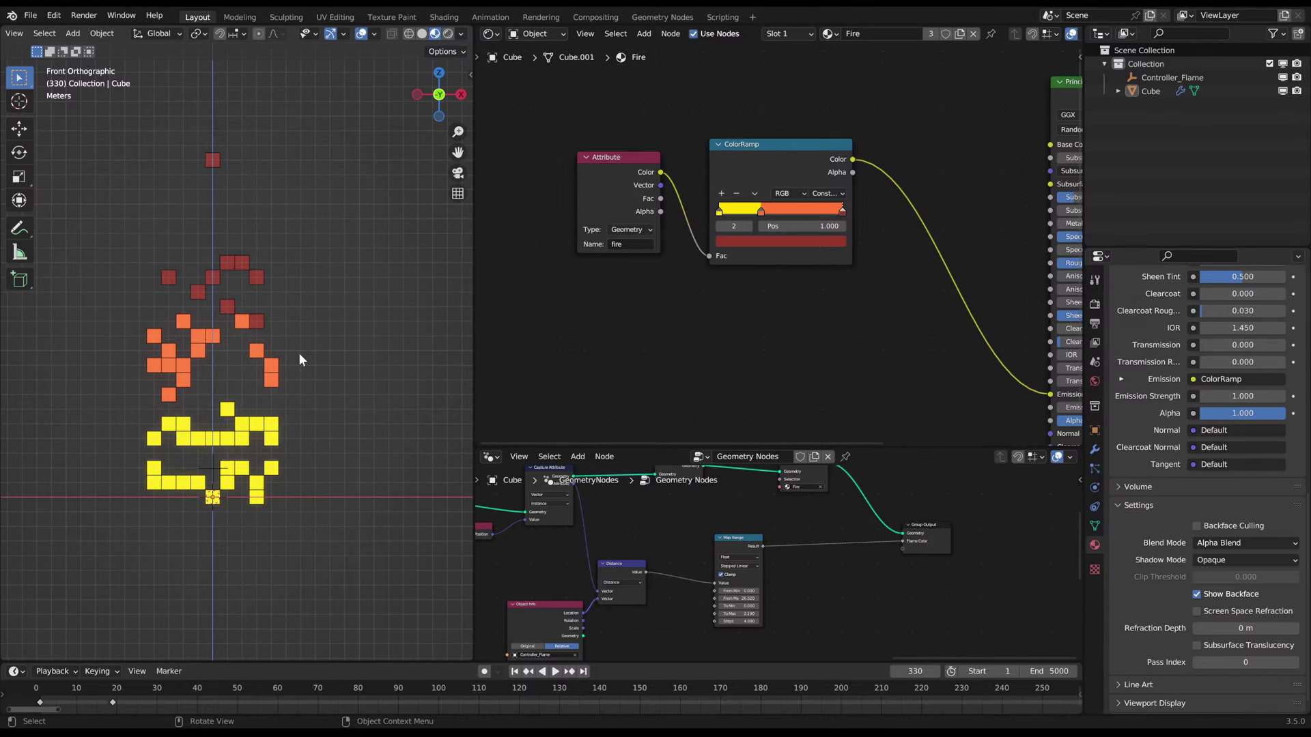
middle_drag(854, 321, 813, 293)
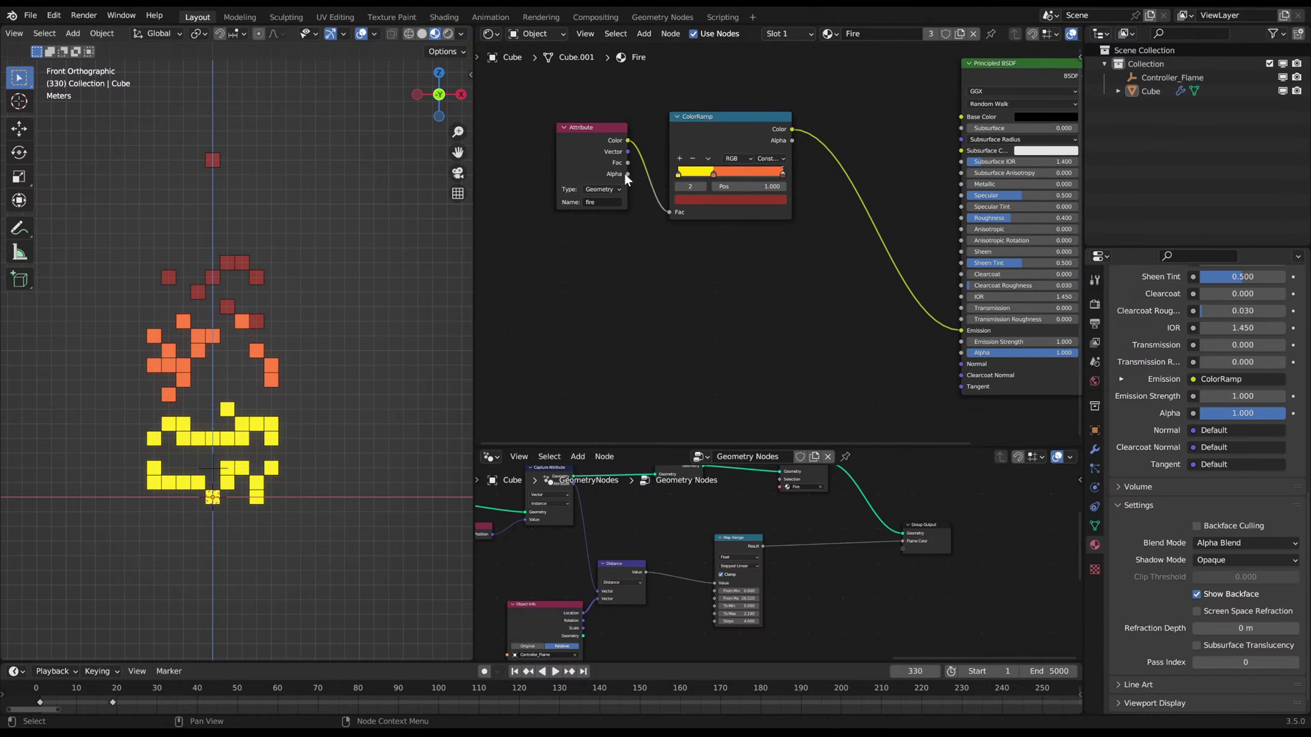
- Preview the fire attribute's output directly on the flame and add a second ColorRamp node below the existing one
ctrl+shift+click(577, 166)
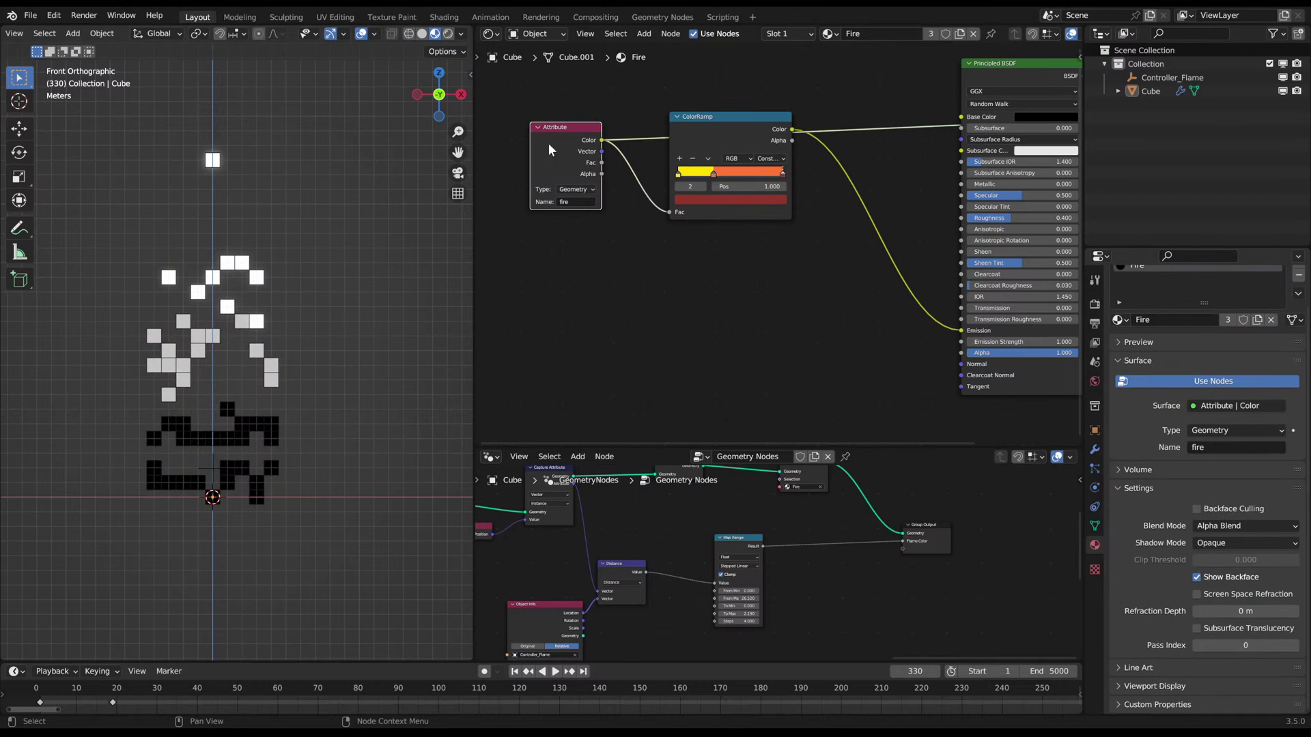
scroll(686, 273, down, 1)
key(shift+a)
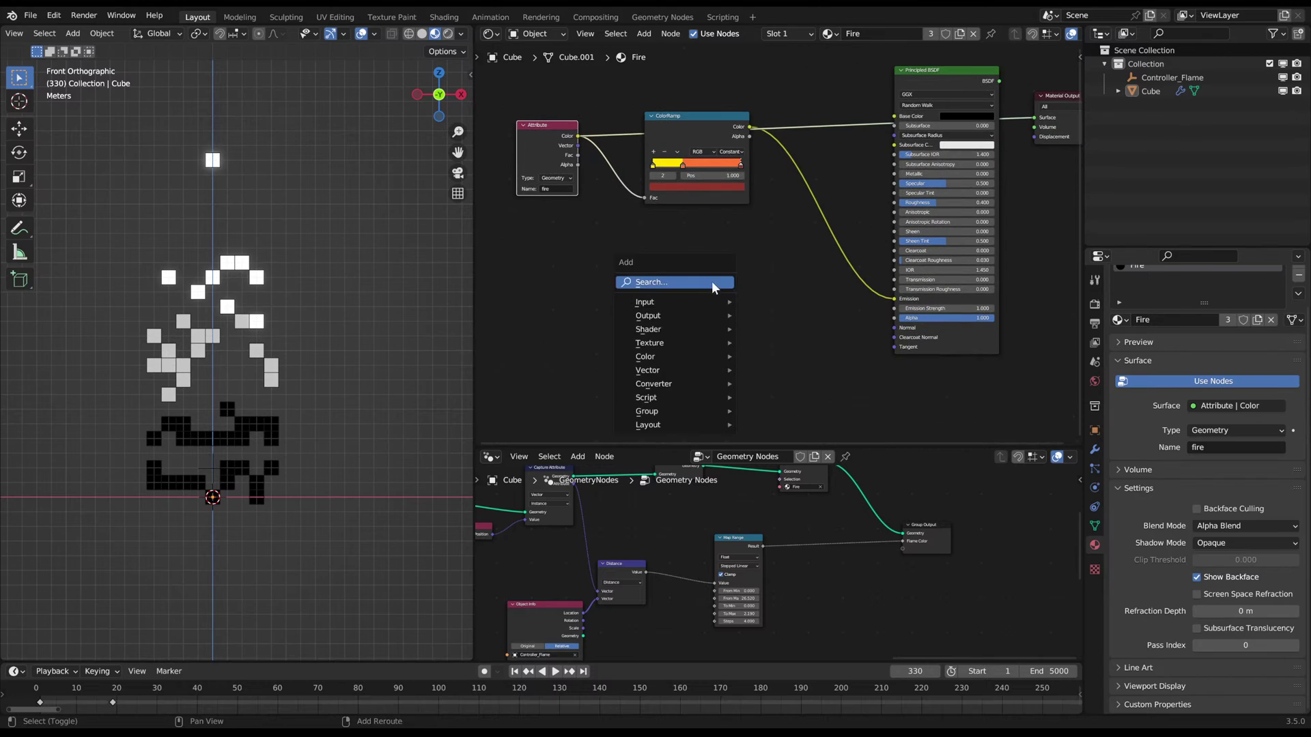
click(711, 280)
text(color ramp)
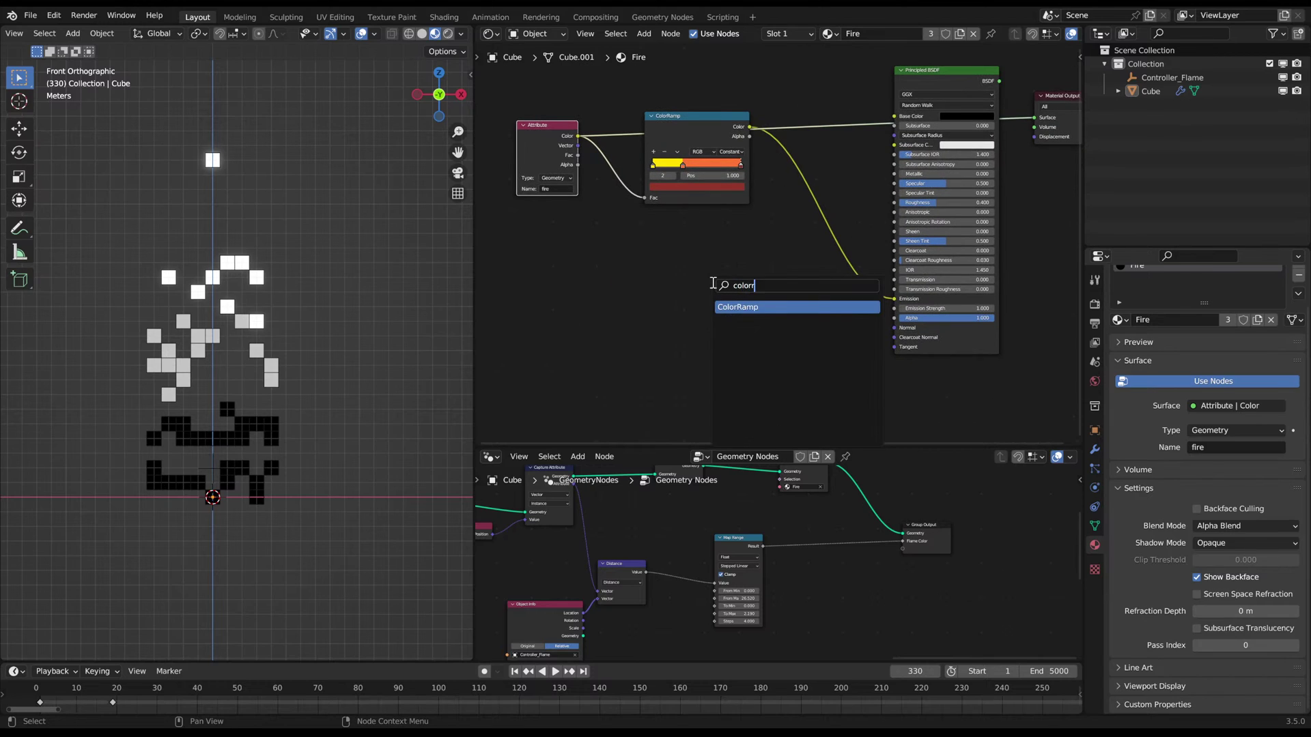
key(Return)
click(673, 261)
- Link the Attribute color through the new ColorRamp to the Principled BSDF's Alpha and reconnect the shader to the Material Output
drag(1028, 119, 675, 334)
drag(777, 263, 895, 317)
ctrl+shift+click(893, 83)
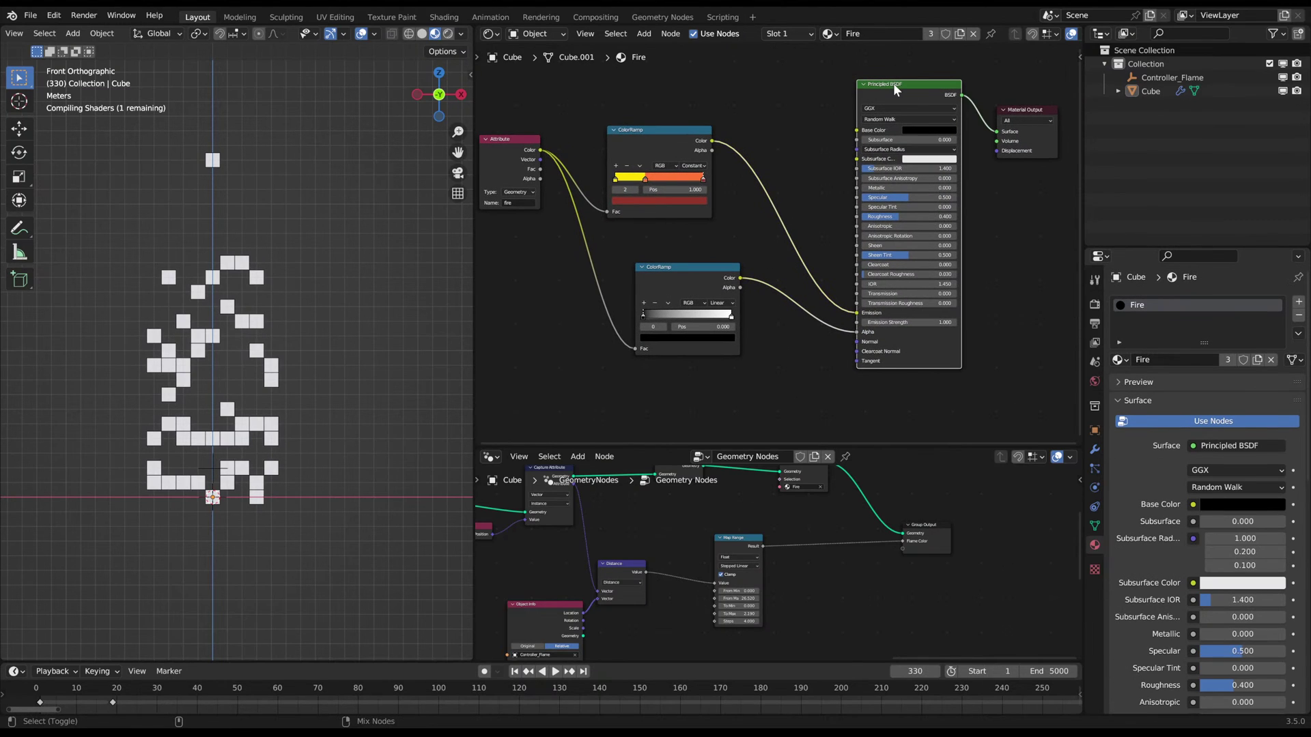
- Swap the alpha ColorRamp's stops so white sits at the start and black at position 1.000
key(a)
key(a)
scroll(330, 323, up, 1)
mouse_move(330, 323)
shift+middle_down()
mouse_move(367, 305)
mouse_move(342, 306)
shift+middle_up()
scroll(367, 306, up, 1)
scroll(710, 350, up, 7)
mouse_move(715, 367)
mouse_down()
mouse_move(620, 366)
mouse_move(718, 369)
mouse_up()
click(555, 364)
drag(620, 367, 554, 369)
- Lighten the alpha ColorRamp's black end stop to a dark gray with value 0.100
click(717, 366)
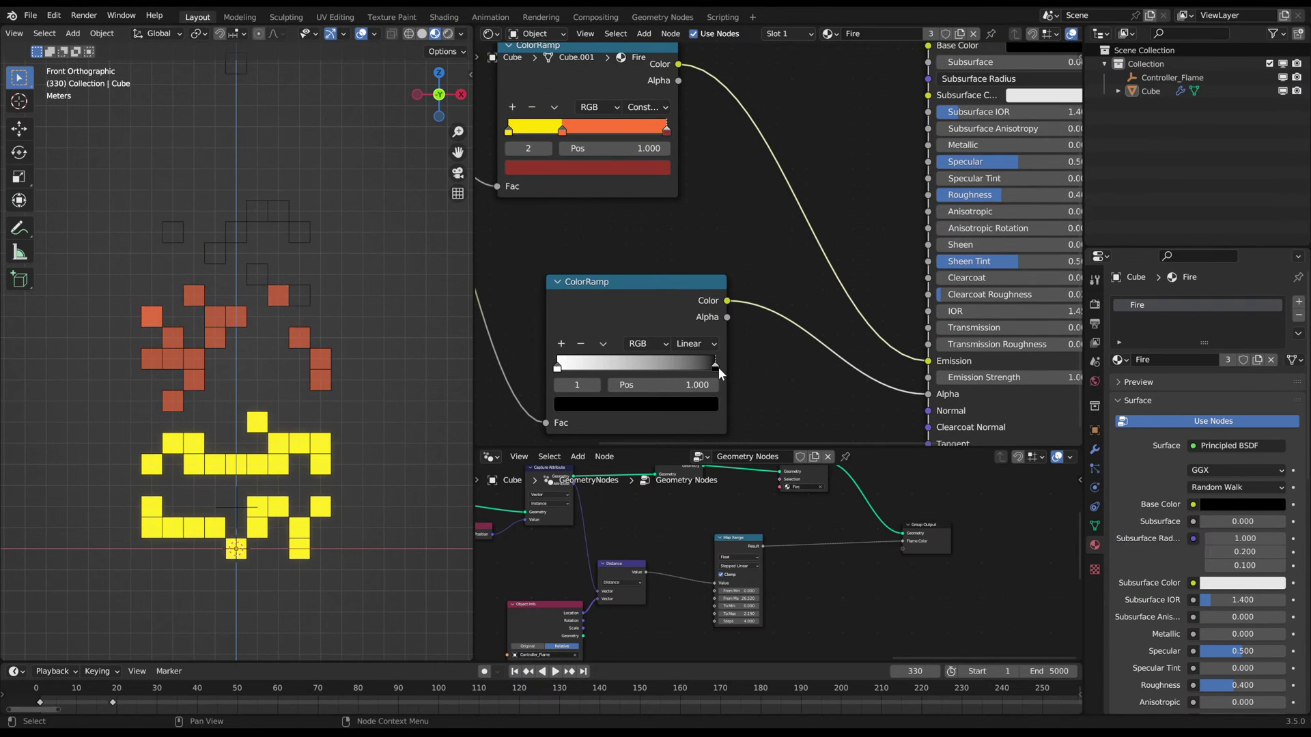
click(694, 404)
drag(683, 296, 683, 244)
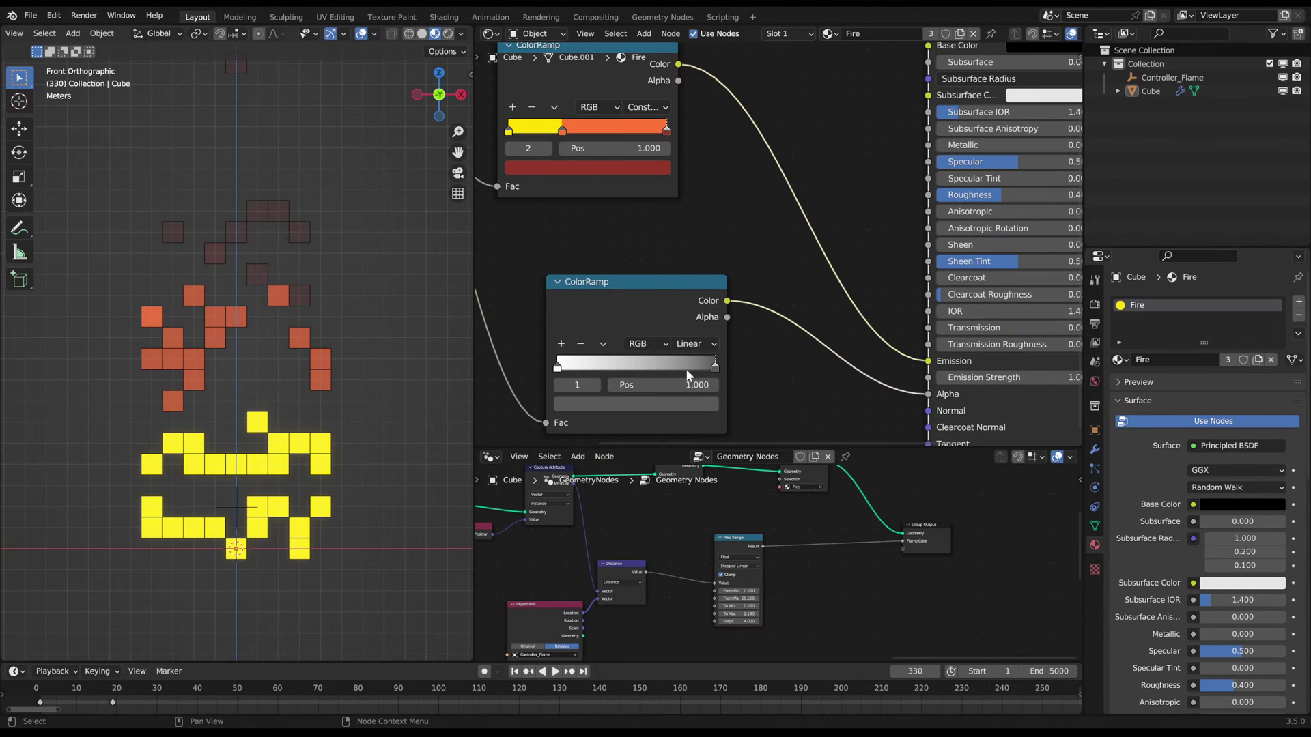
- Add a middle stop at position 0.470 to the alpha ColorRamp and play the animation to check the transparency
click(560, 345)
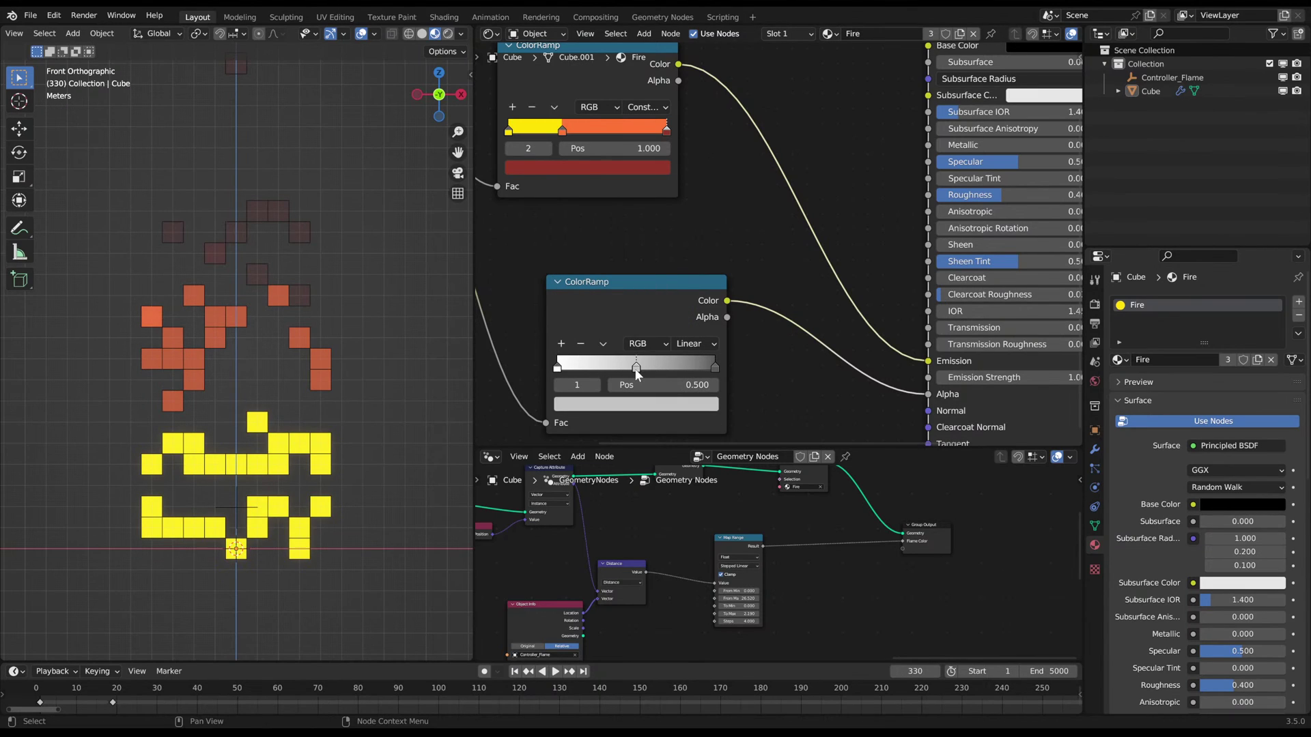
mouse_move(636, 368)
mouse_down()
mouse_move(620, 374)
mouse_move(659, 374)
mouse_move(631, 382)
mouse_up()
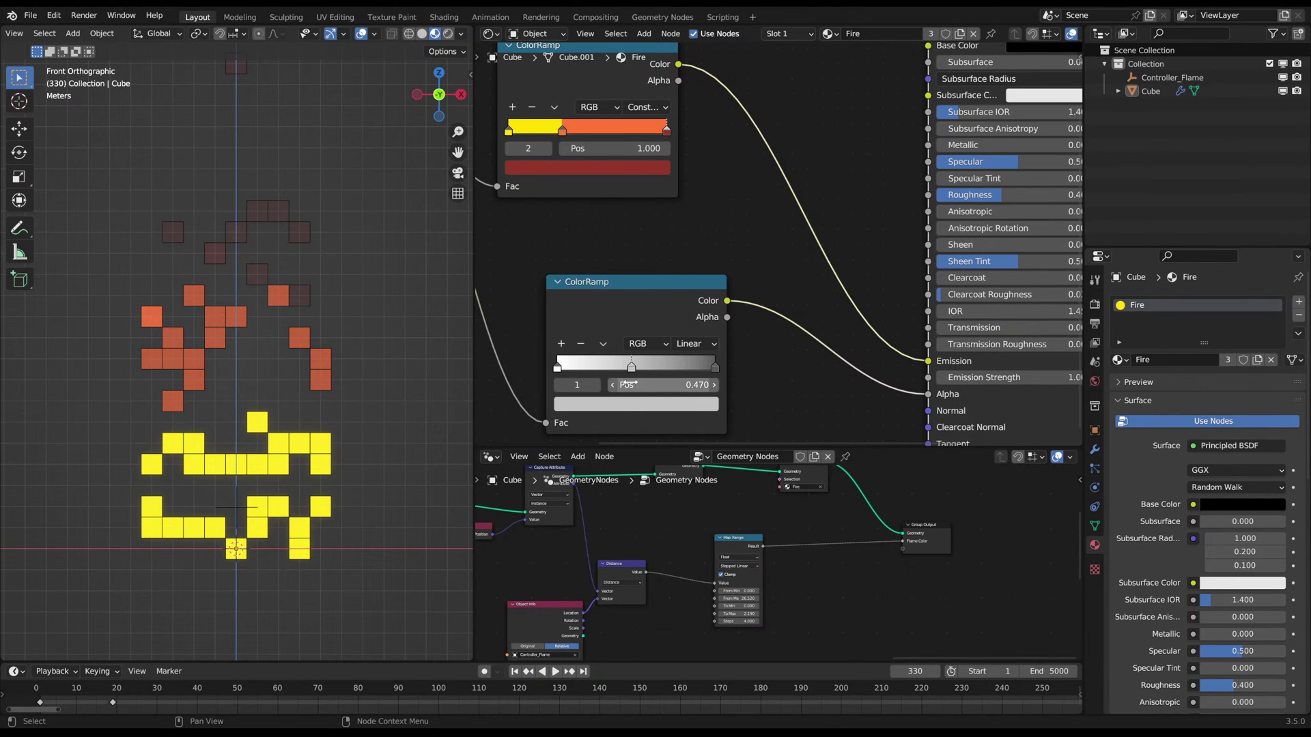
key(space)
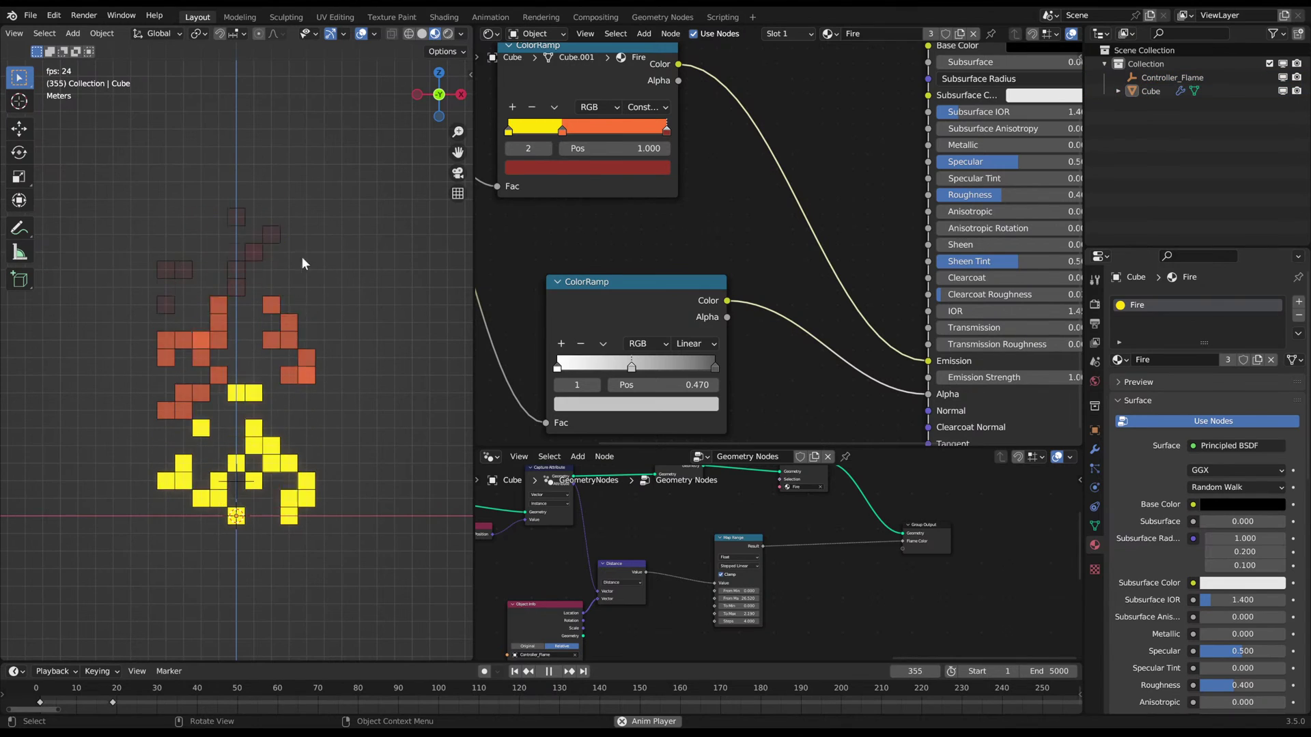
scroll(256, 150, up, 3)
key(space)
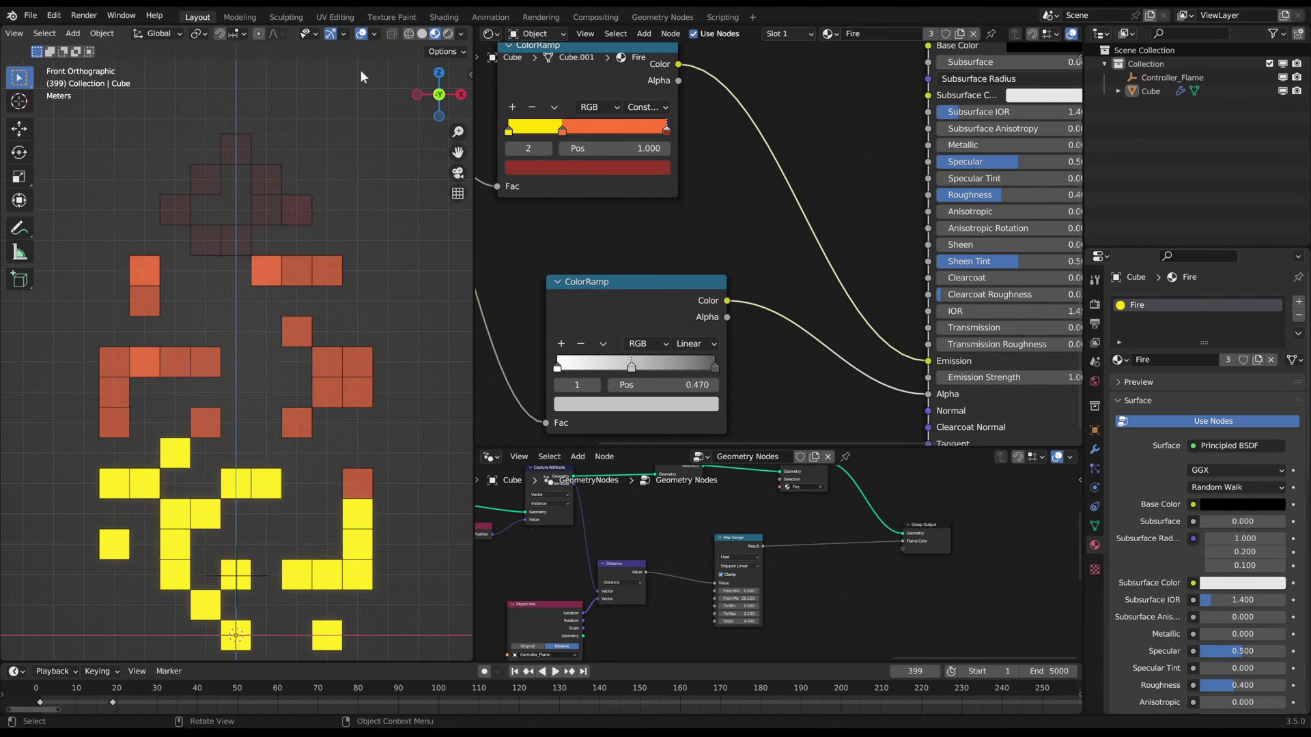
- Hide the viewport overlays and compare the playing flame in rendered and material preview shading
click(361, 34)
key(space)
scroll(362, 240, down, 3)
scroll(361, 240, up, 2)
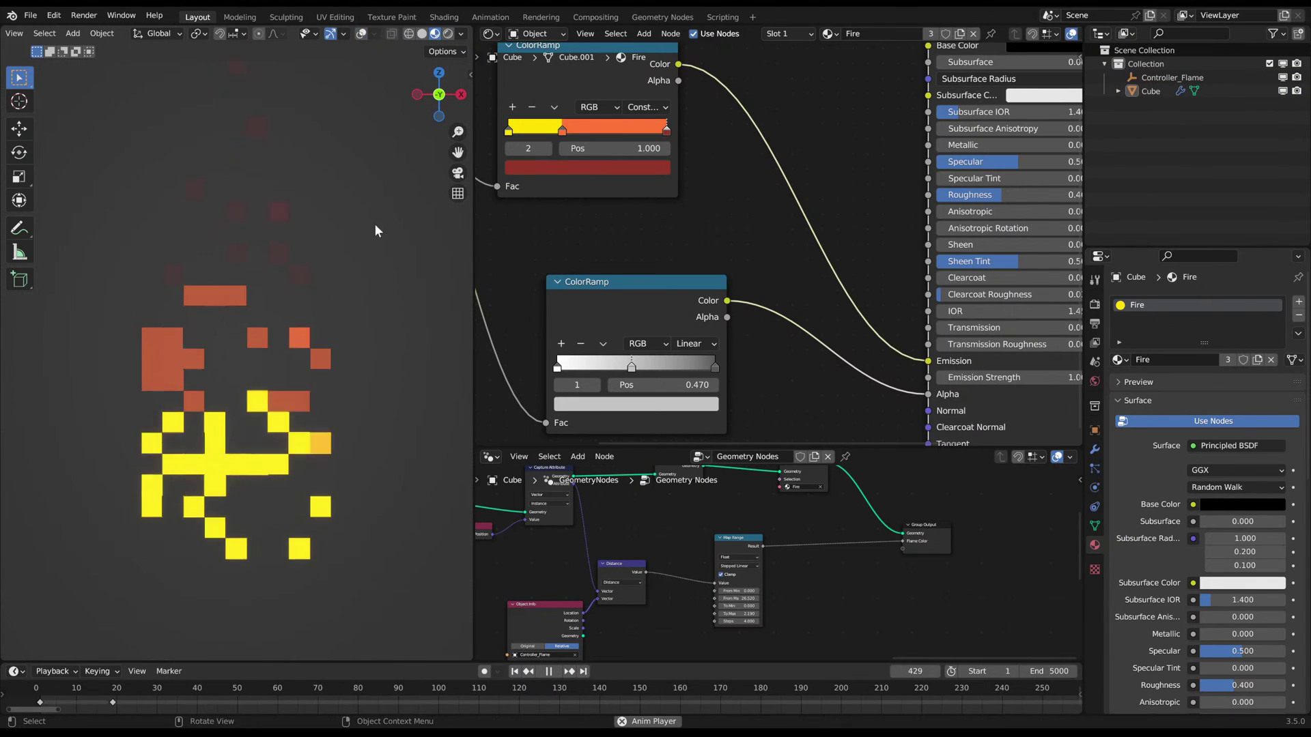
key(z)
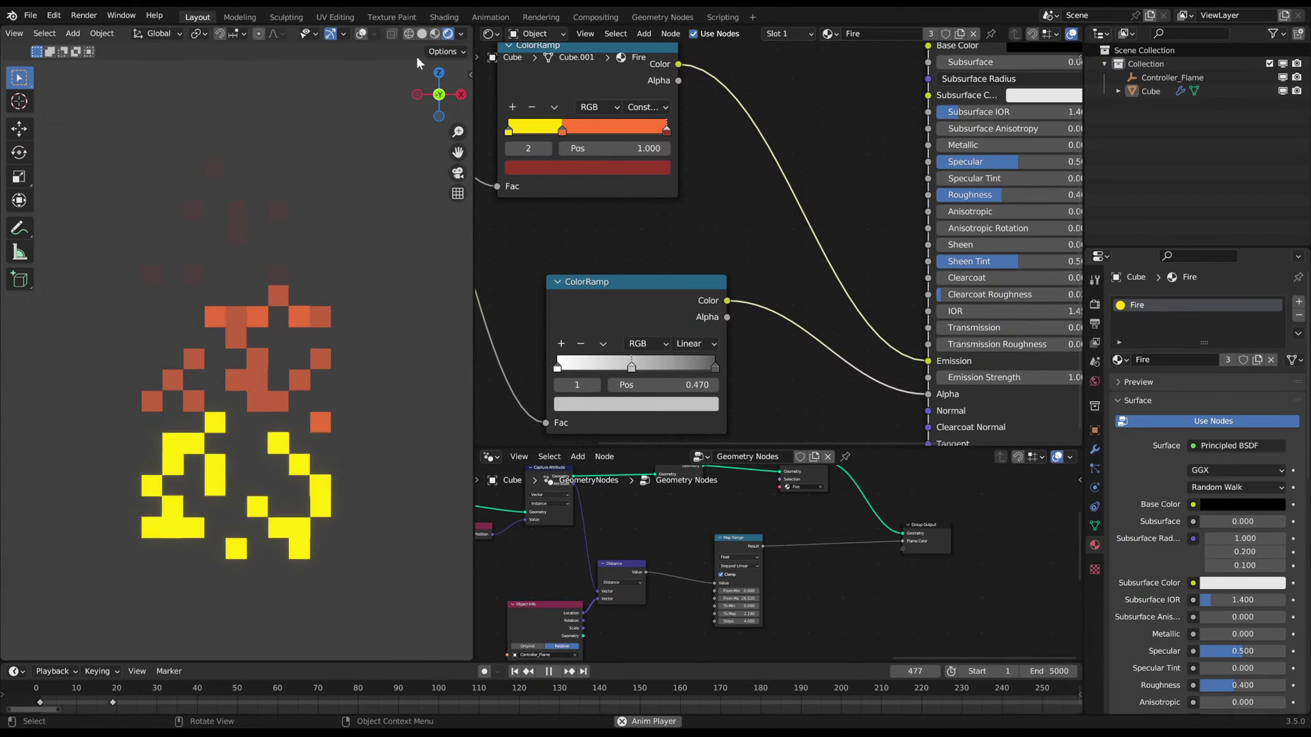
click(434, 34)
key(space)
- Set the alpha ColorRamp's last stop to value 0.229 and play the animation to check the flame's upper pixels
click(715, 368)
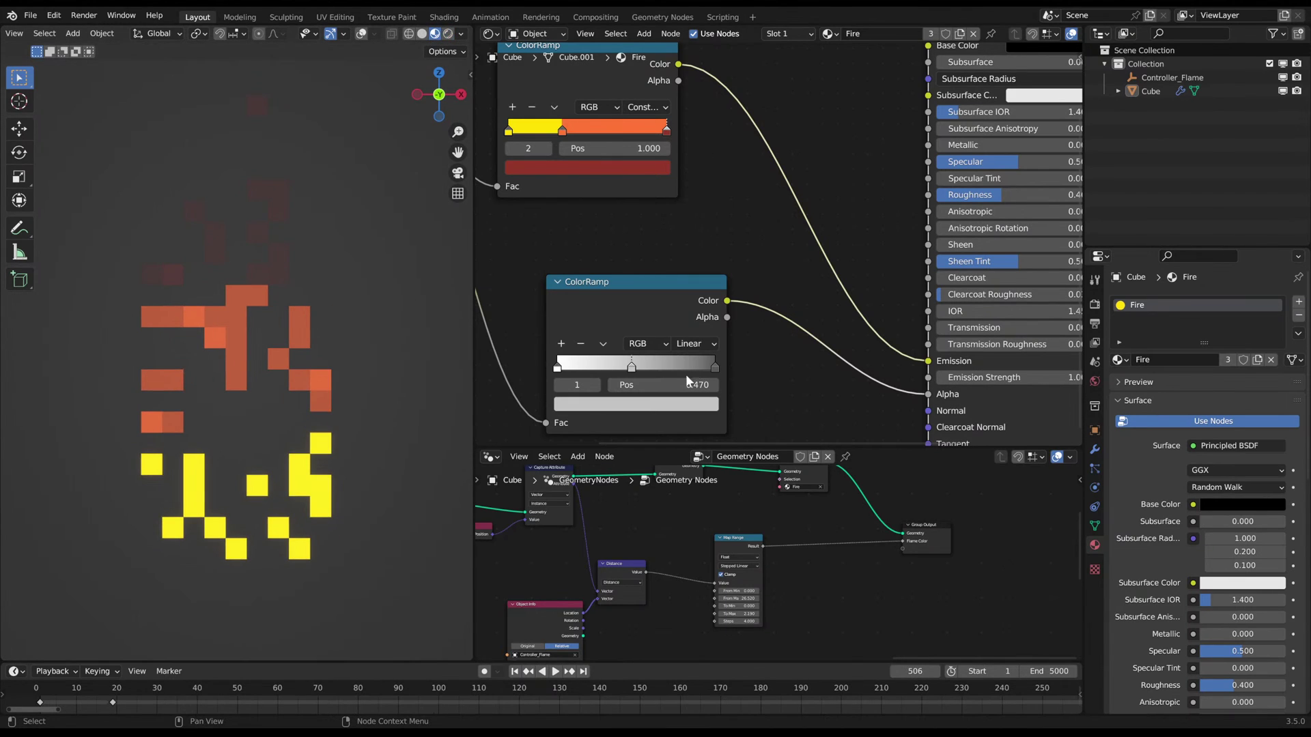
click(698, 402)
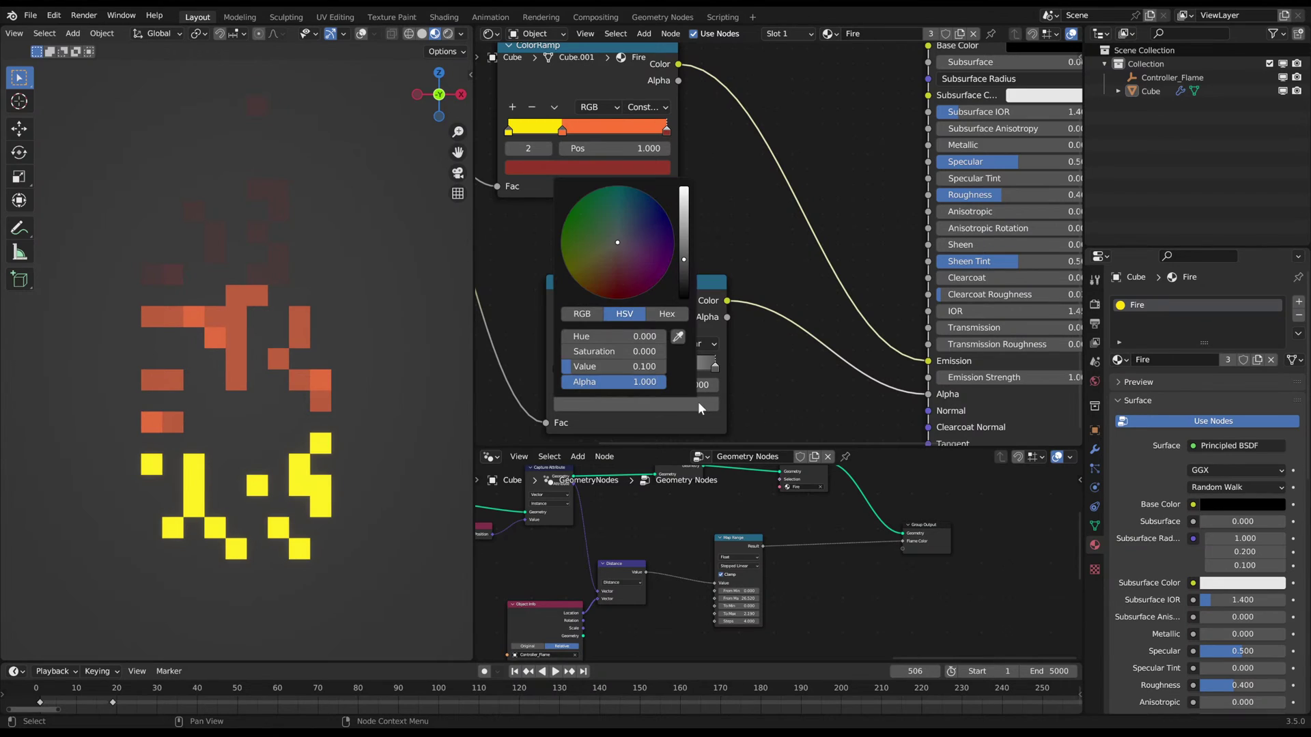
drag(683, 264, 683, 253)
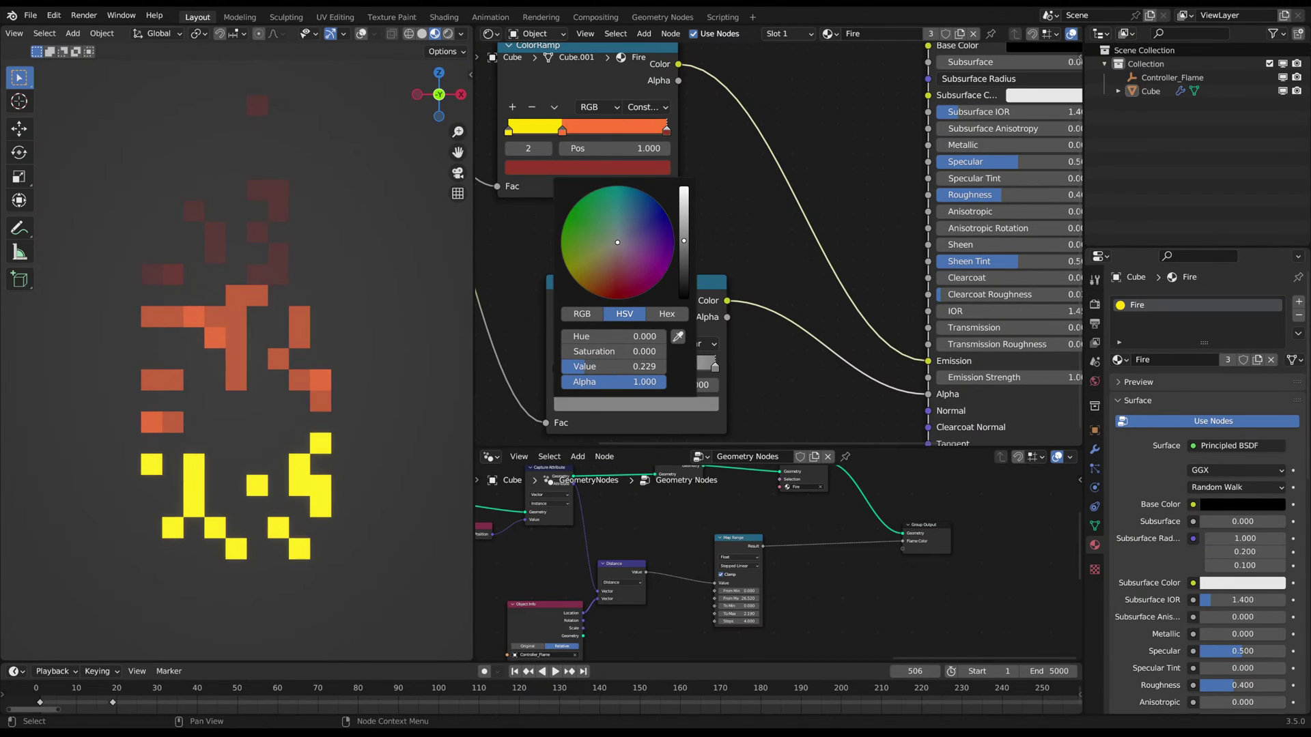
key(space)
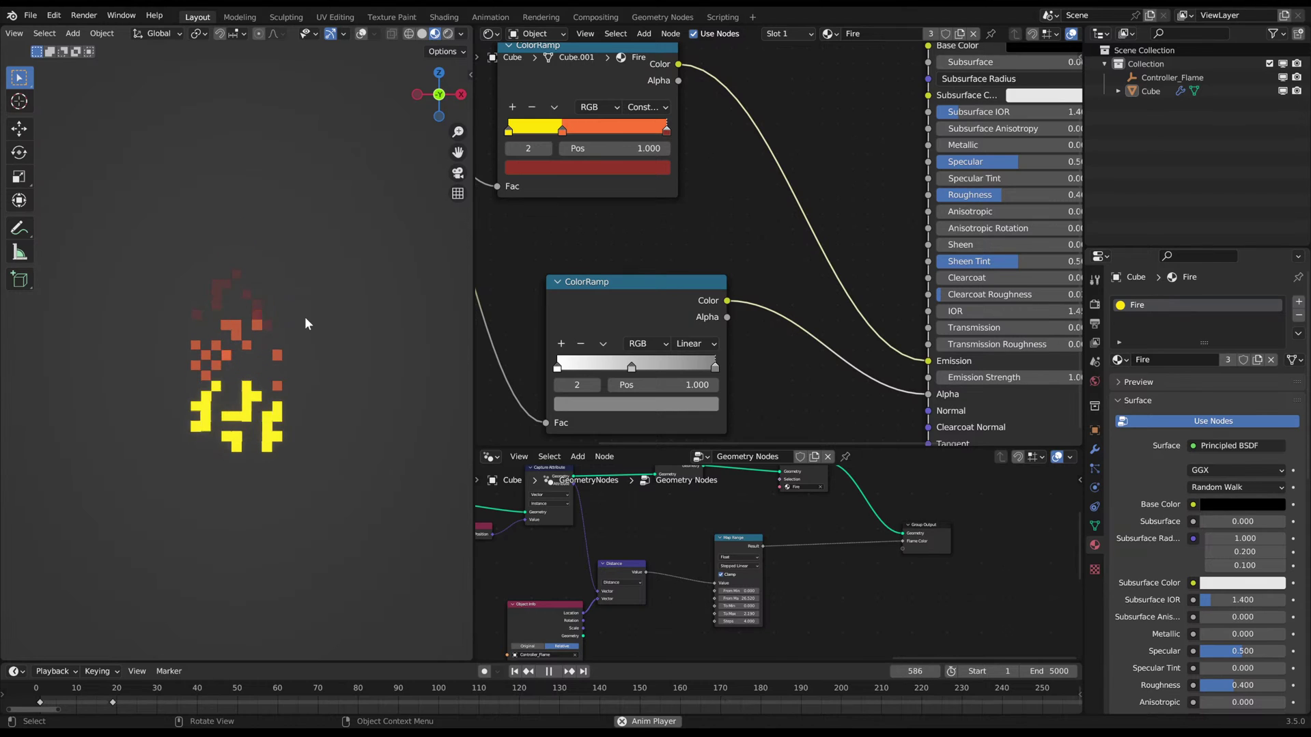
scroll(772, 347, down, 6)
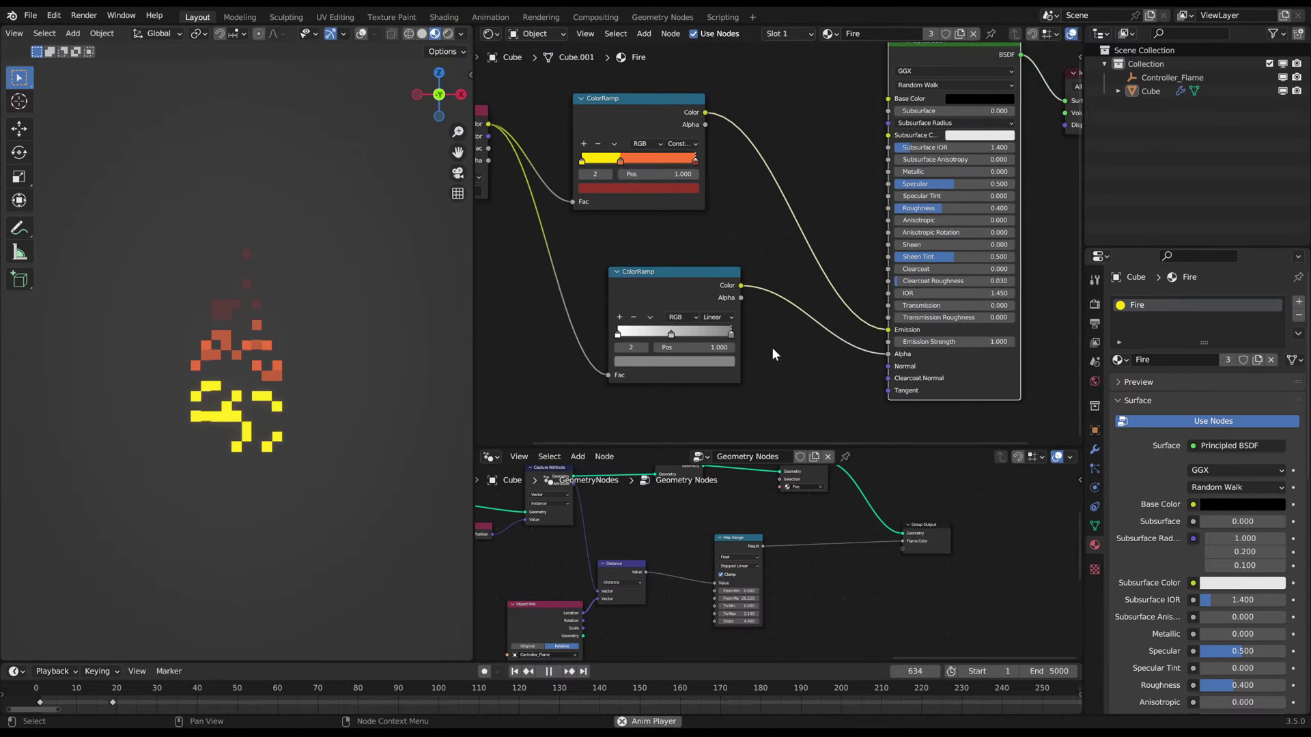
key(space)
- Move the Principled BSDF and Material Output nodes farther from the two ColorRamps to make room between them
middle_drag(519, 149, 582, 178)
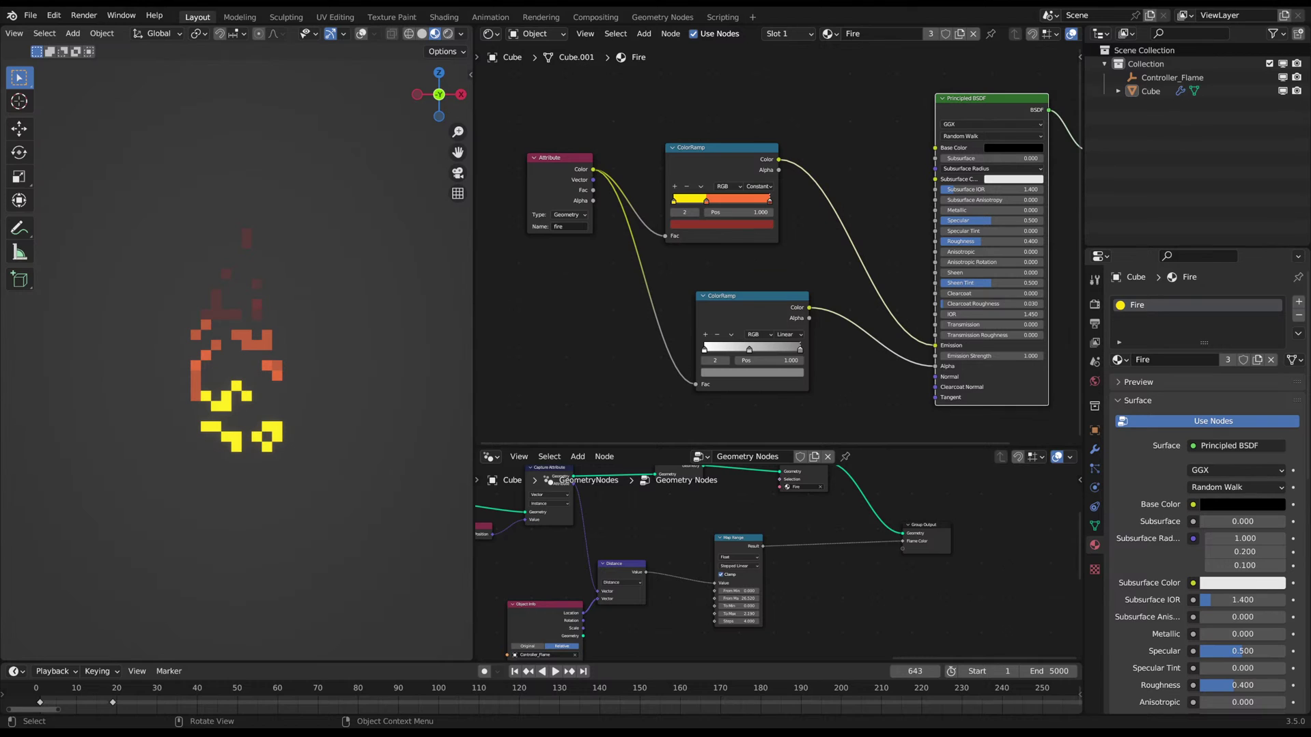
scroll(774, 234, down, 2)
middle_drag(852, 165, 658, 222)
click(658, 222)
drag(701, 96, 857, 203)
key(g)
click(818, 248)
key(a)
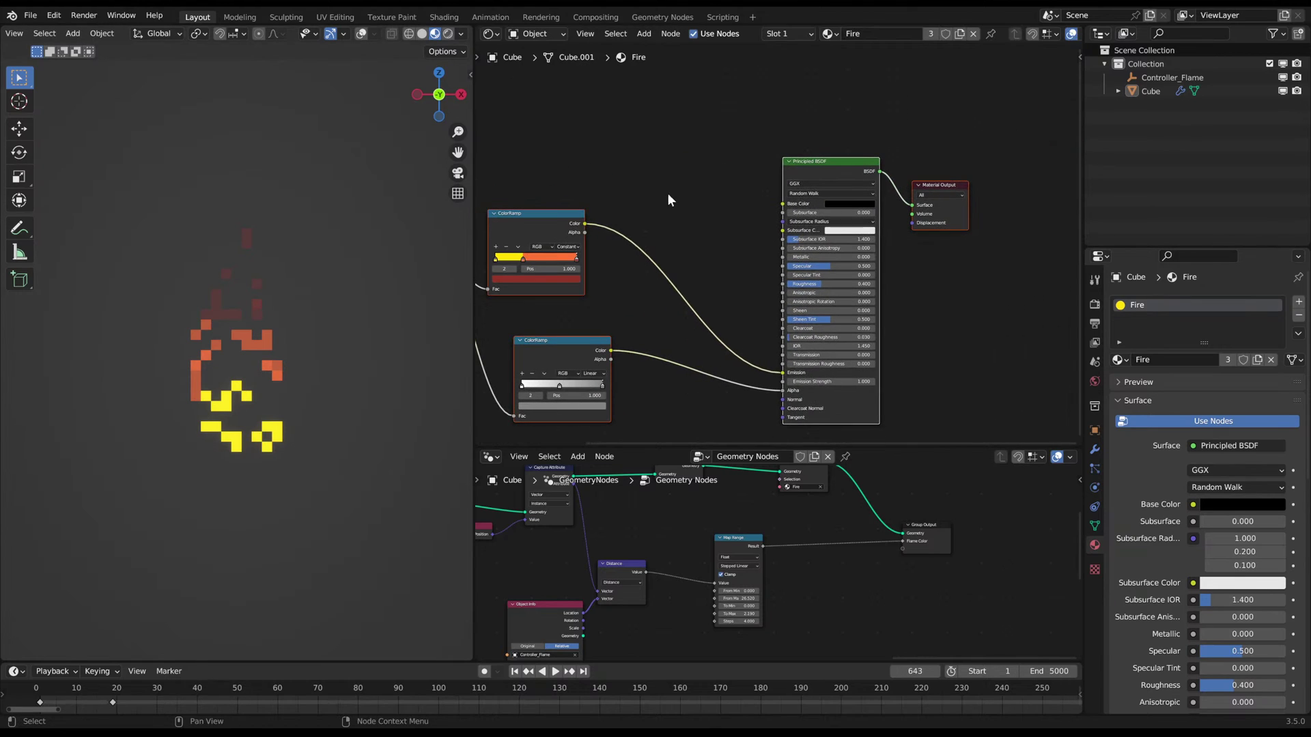
- Insert a Hue Saturation Value node between the fire-colored ColorRamp and the Principled BSDF's Emission
click(670, 195)
key(shift+a)
text(shue)
key(Return)
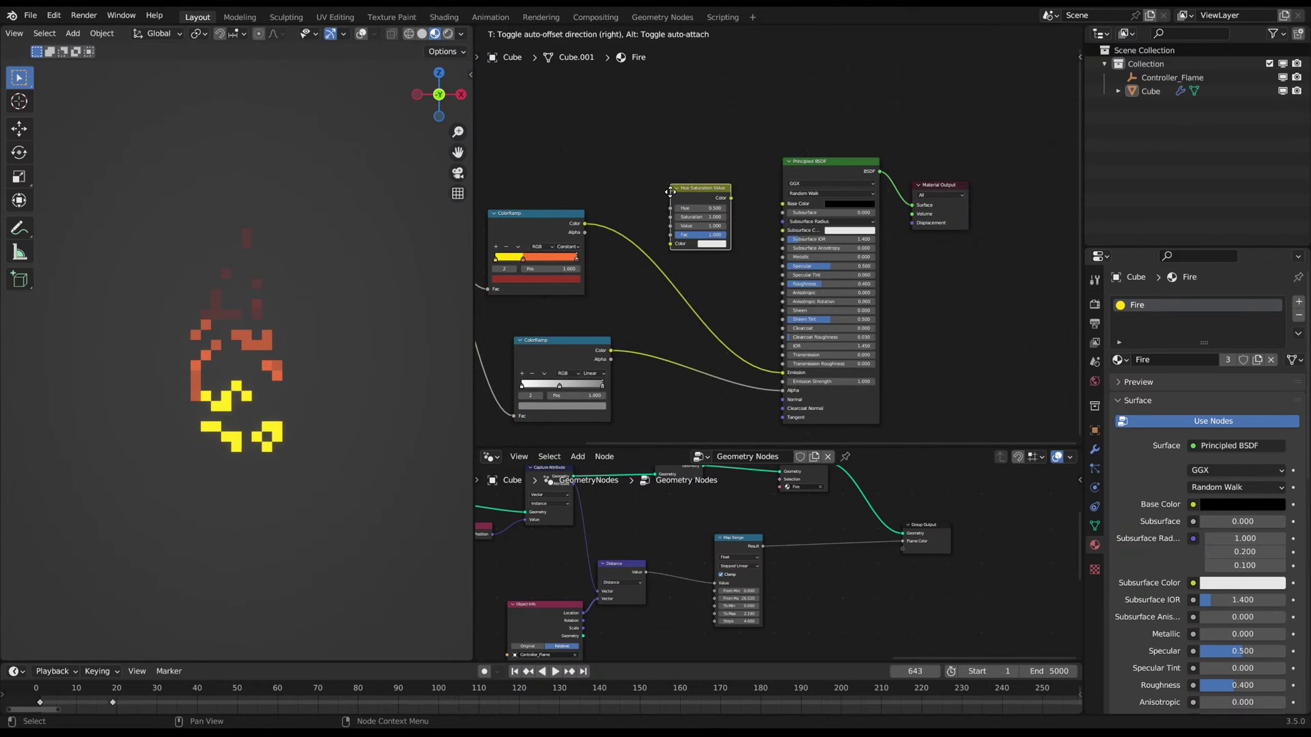
click(643, 223)
scroll(722, 333, up, 4)
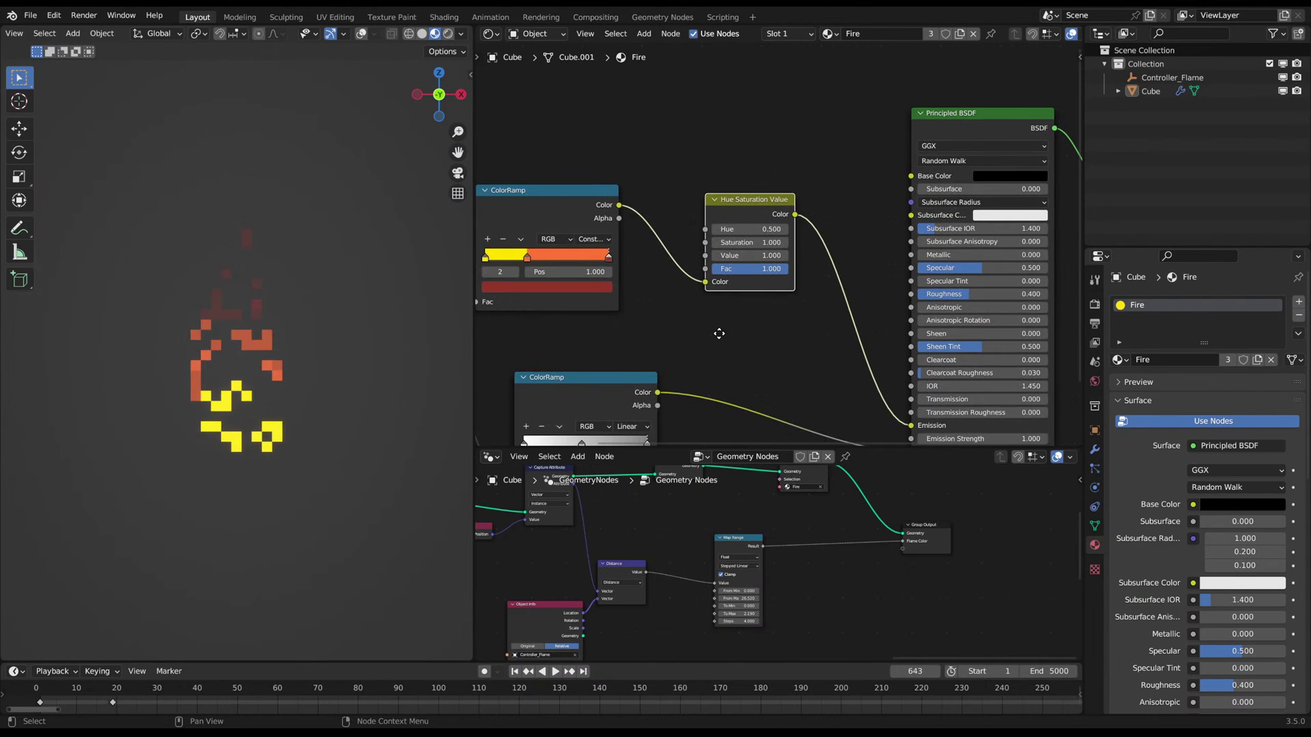
- Set the Hue Saturation Value node's Value to 2 under rendered shading and show the scene's Bloom render settings
click(447, 33)
click(717, 267)
text(2)
key(Return)
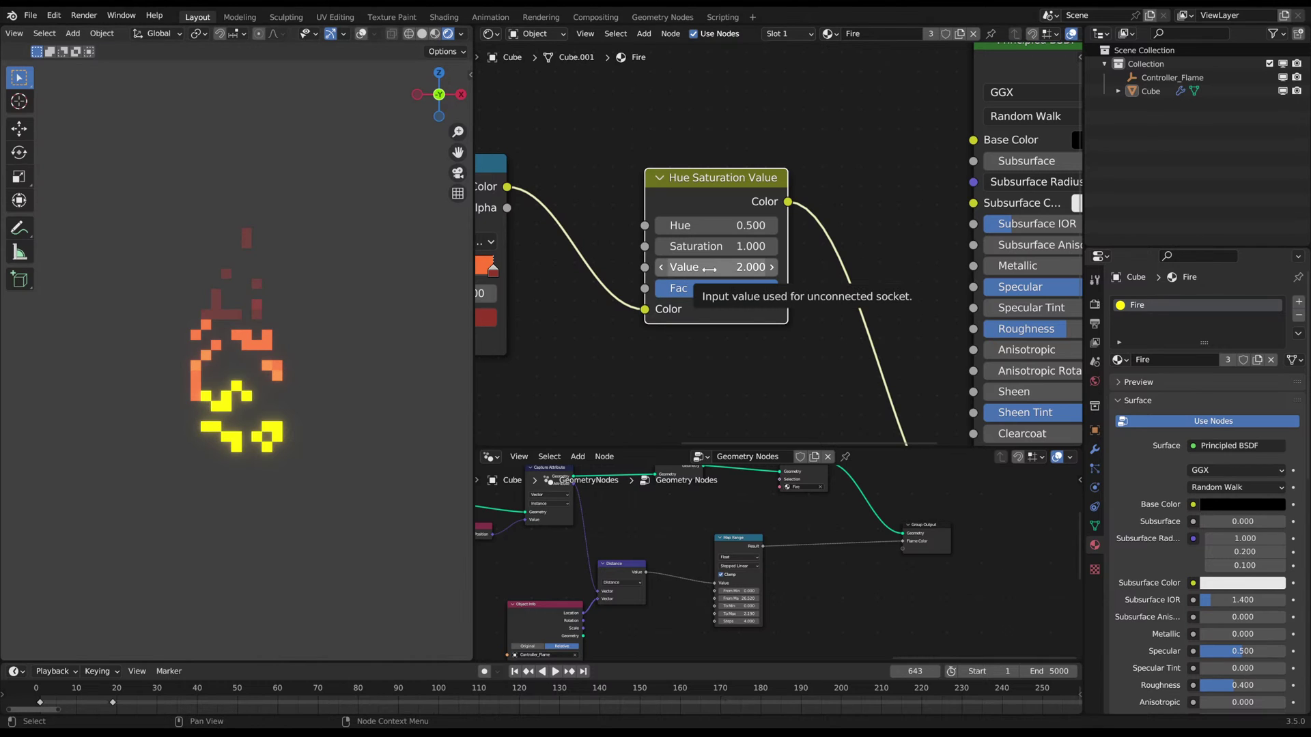
click(1095, 304)
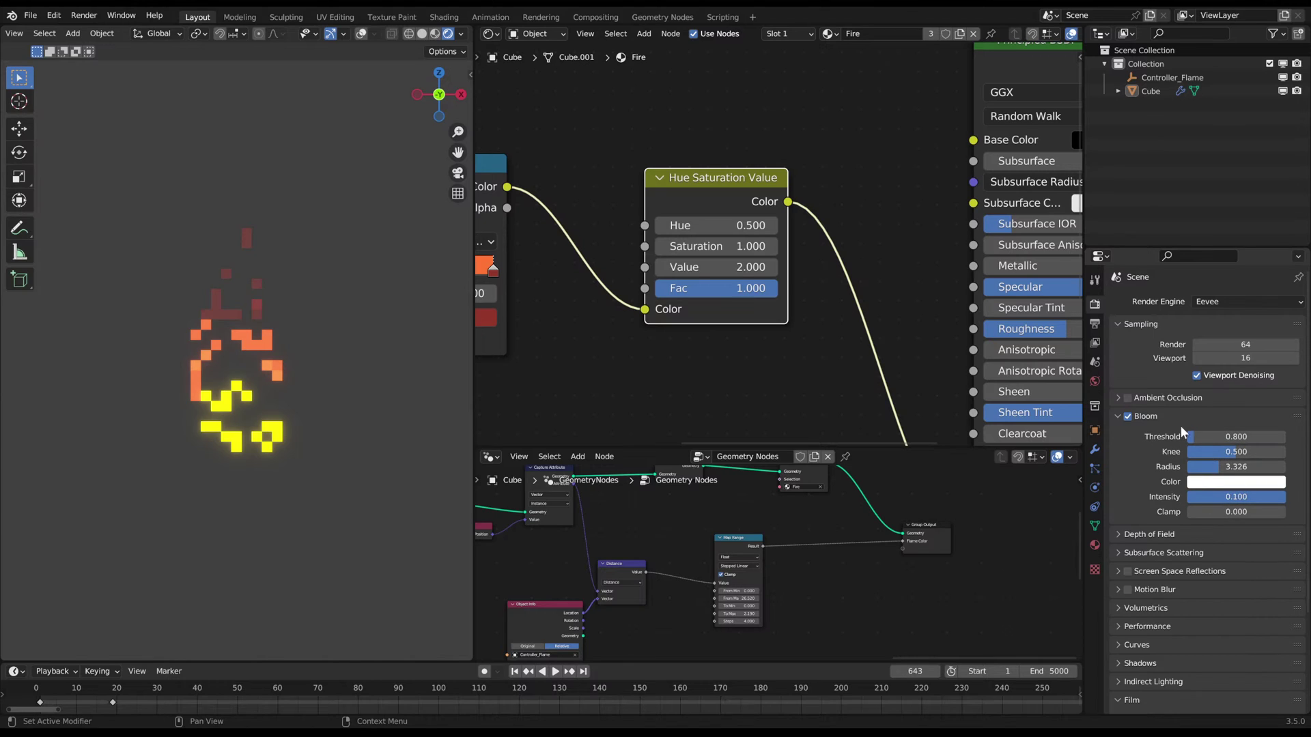
- Set the Hue Saturation Value node's Value to 5
click(725, 263)
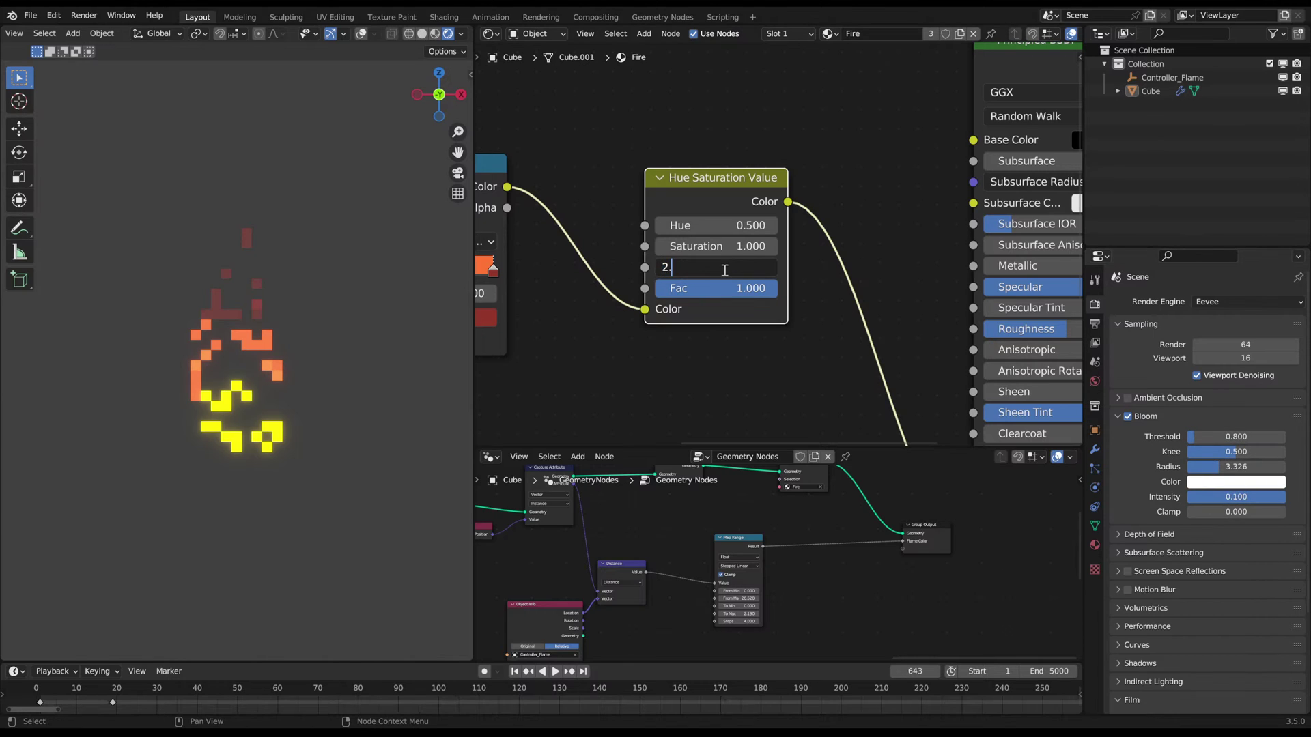
key(BackSpace)
key(BackSpace)
text(5)
key(Return)
- Set the Bloom Radius to 3.599 while the flame animation plays
key(space)
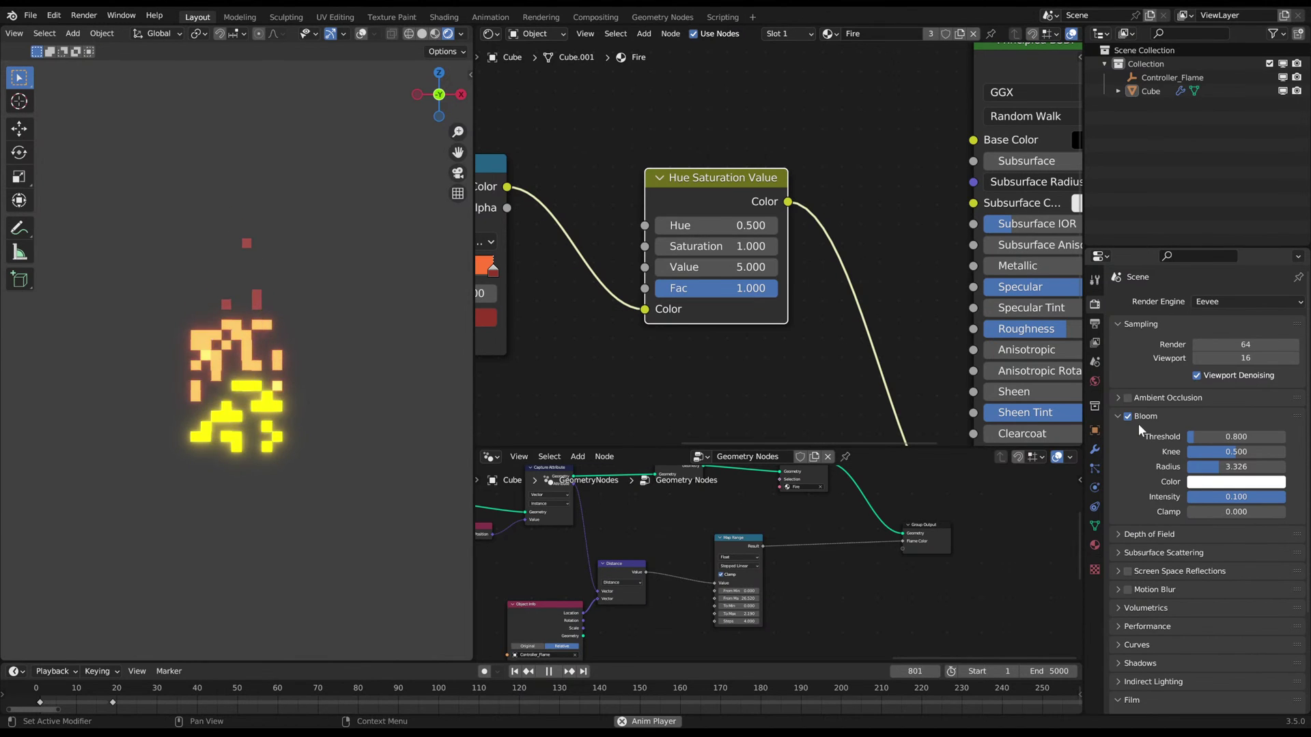
mouse_move(1235, 462)
mouse_down()
mouse_move(1222, 462)
mouse_move(1236, 462)
mouse_up()
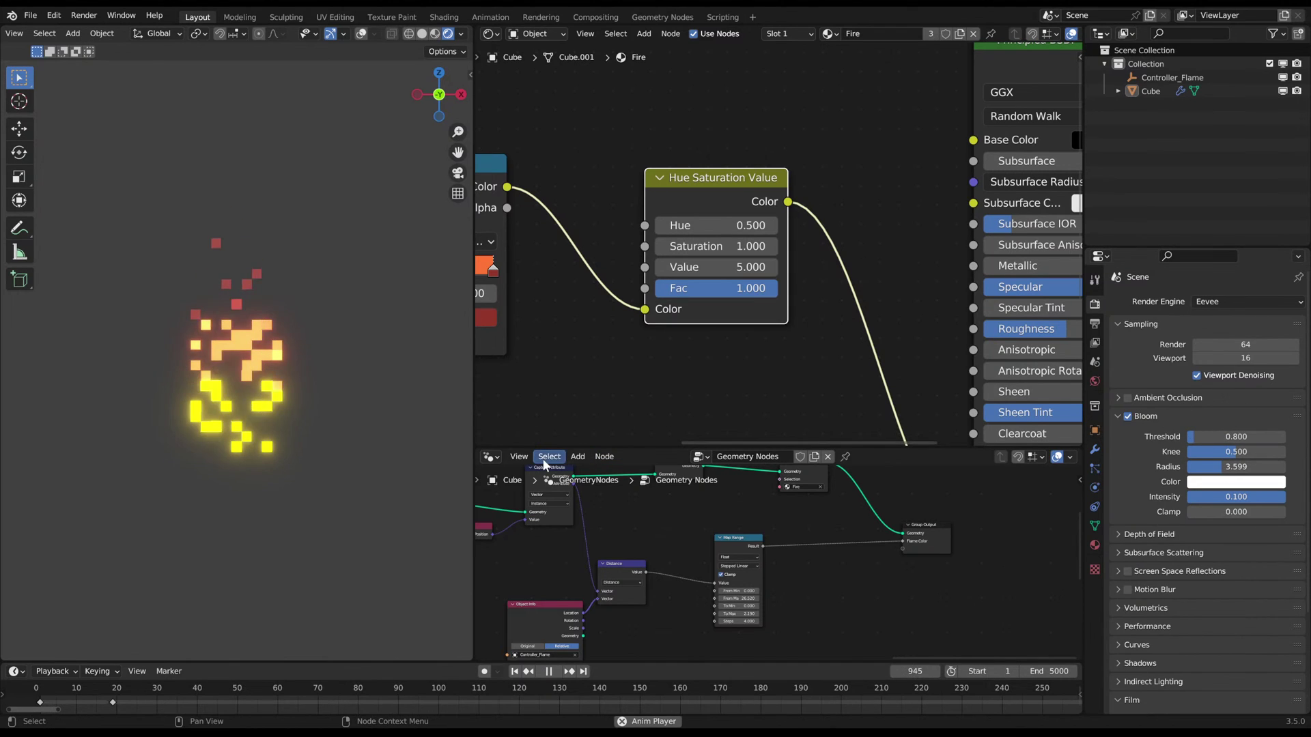
key(space)
- Set the Hue Saturation Value node's Value to 3 and play the animation to check the glow
click(693, 267)
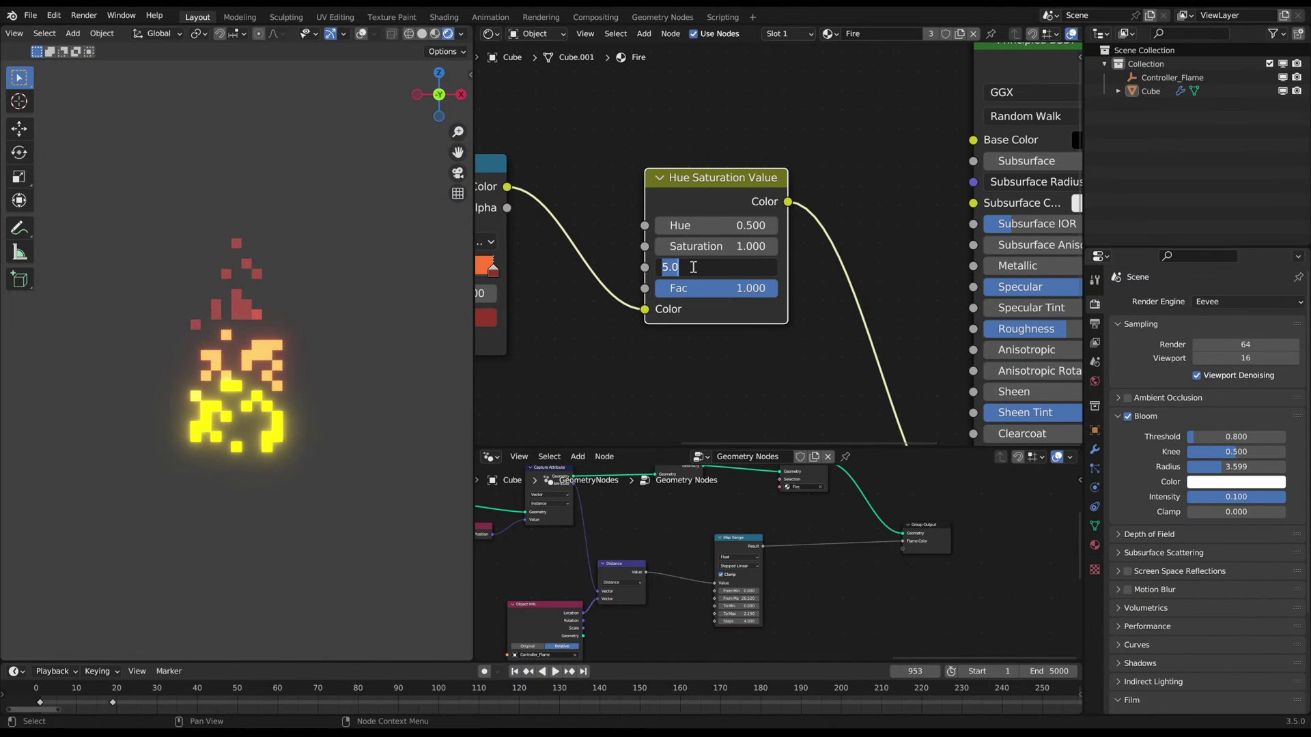
text(3)
key(Return)
key(space)
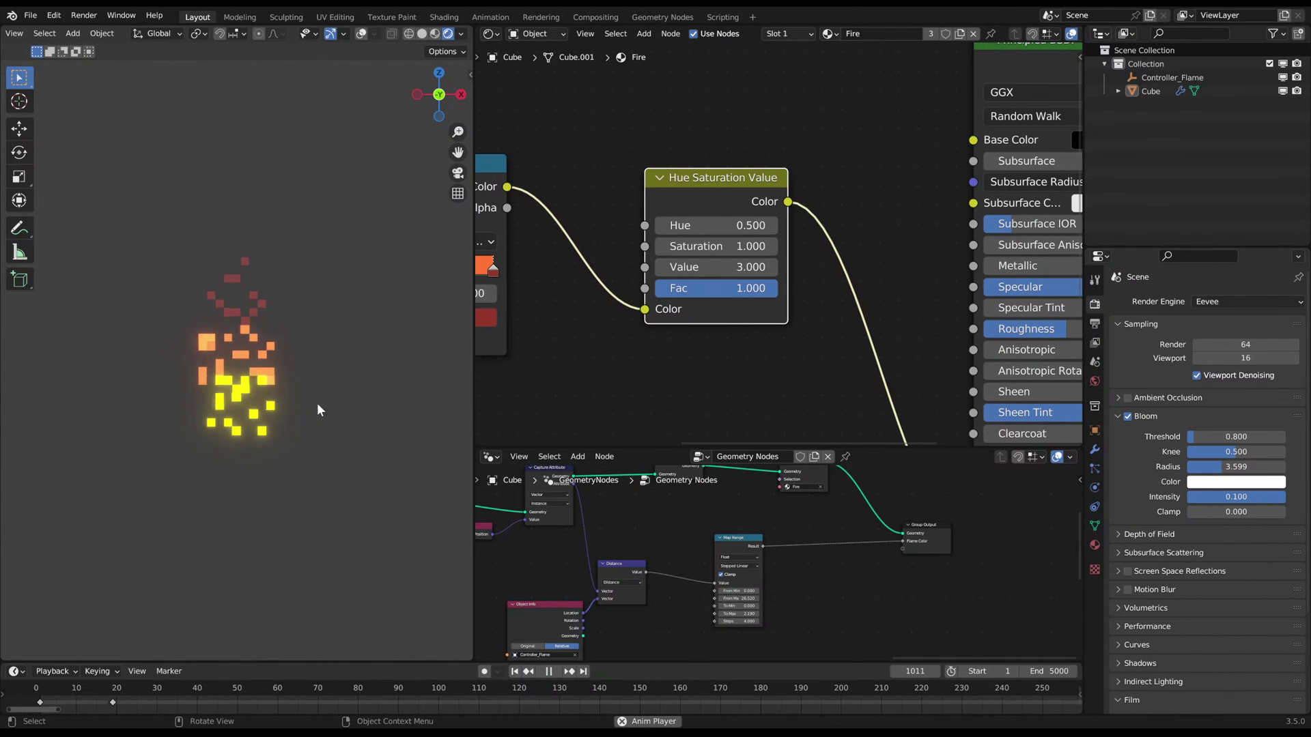
key(space)
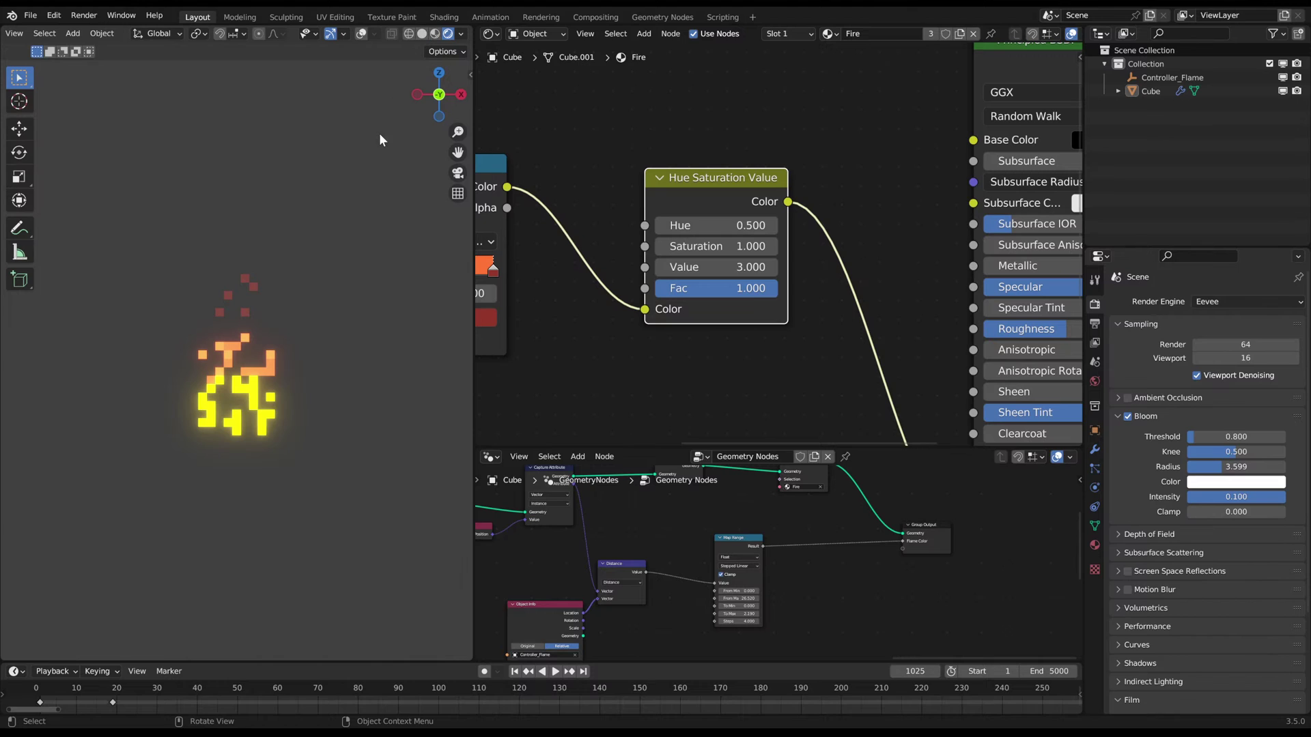
- Switch the render engine to Cycles and add a plane to the scene
click(1247, 301)
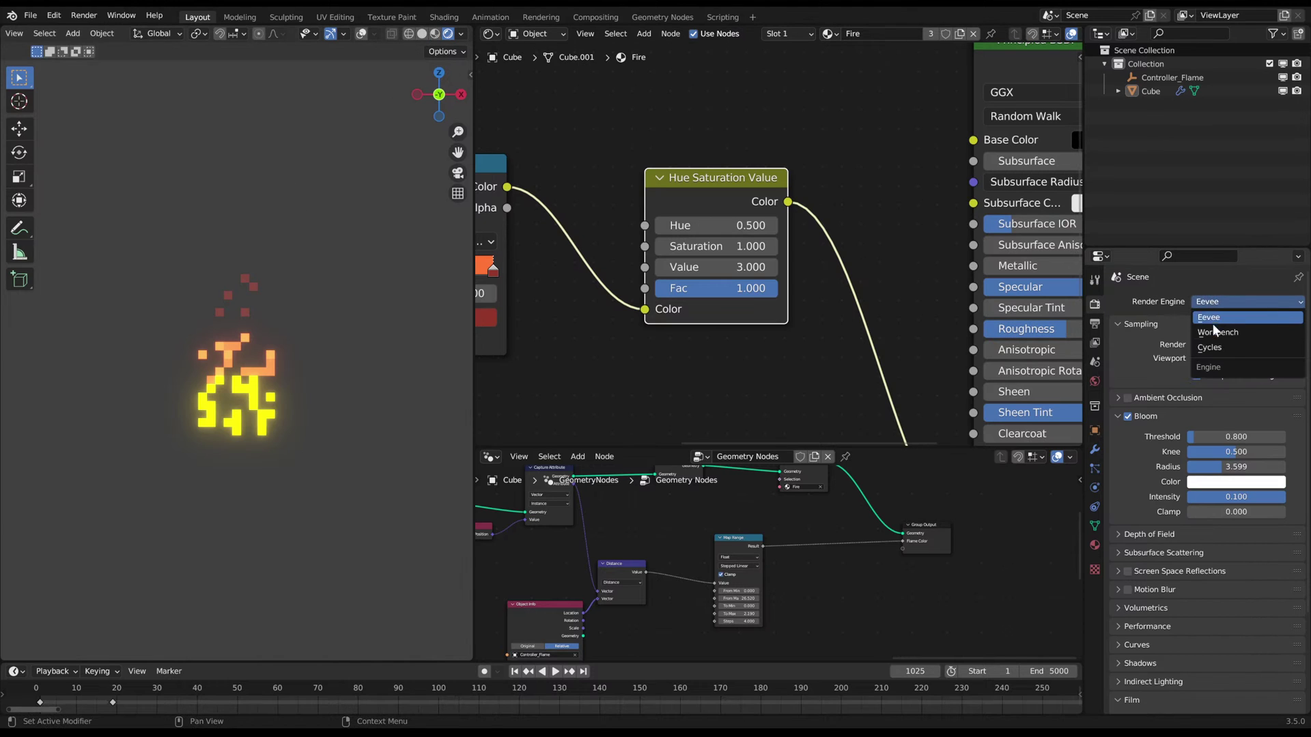
click(1222, 348)
key(shift+a)
click(321, 128)
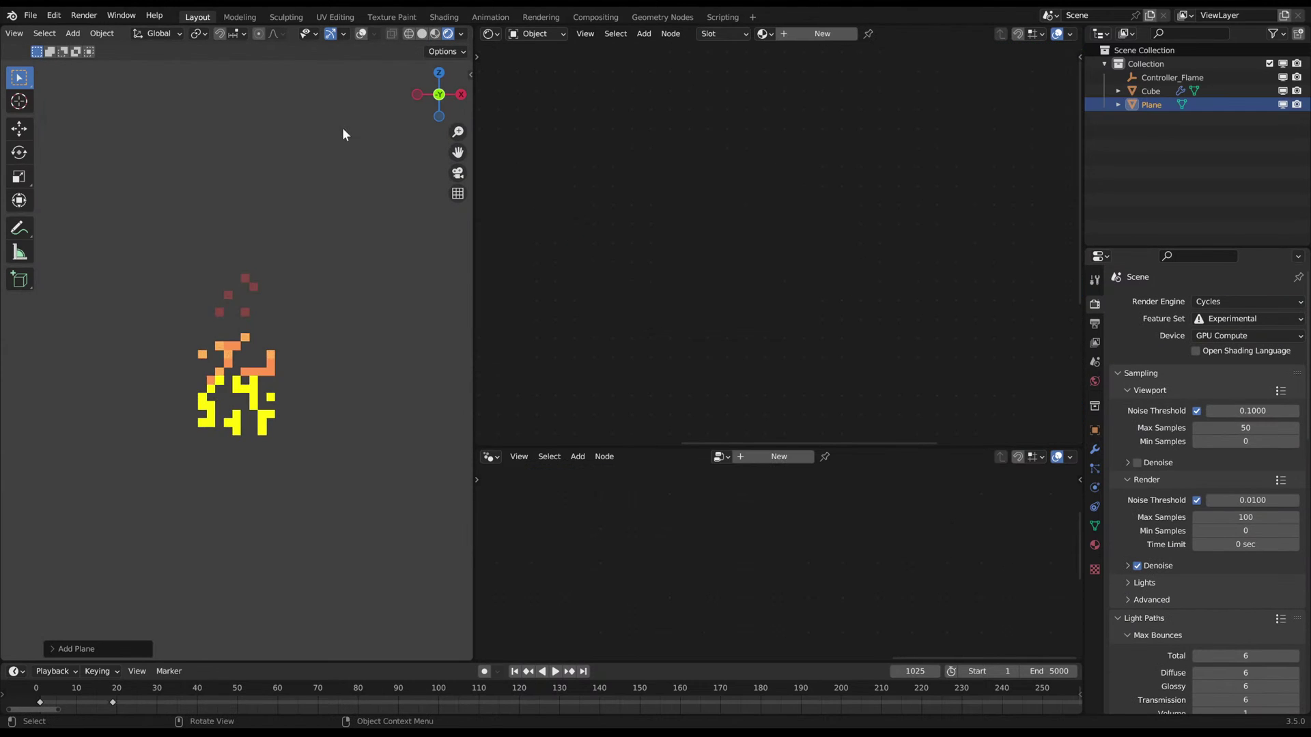
- Move the plane along the Z axis to just beneath the flame
key(g)
key(z)
right_click(346, 160)
key(g)
key(z)
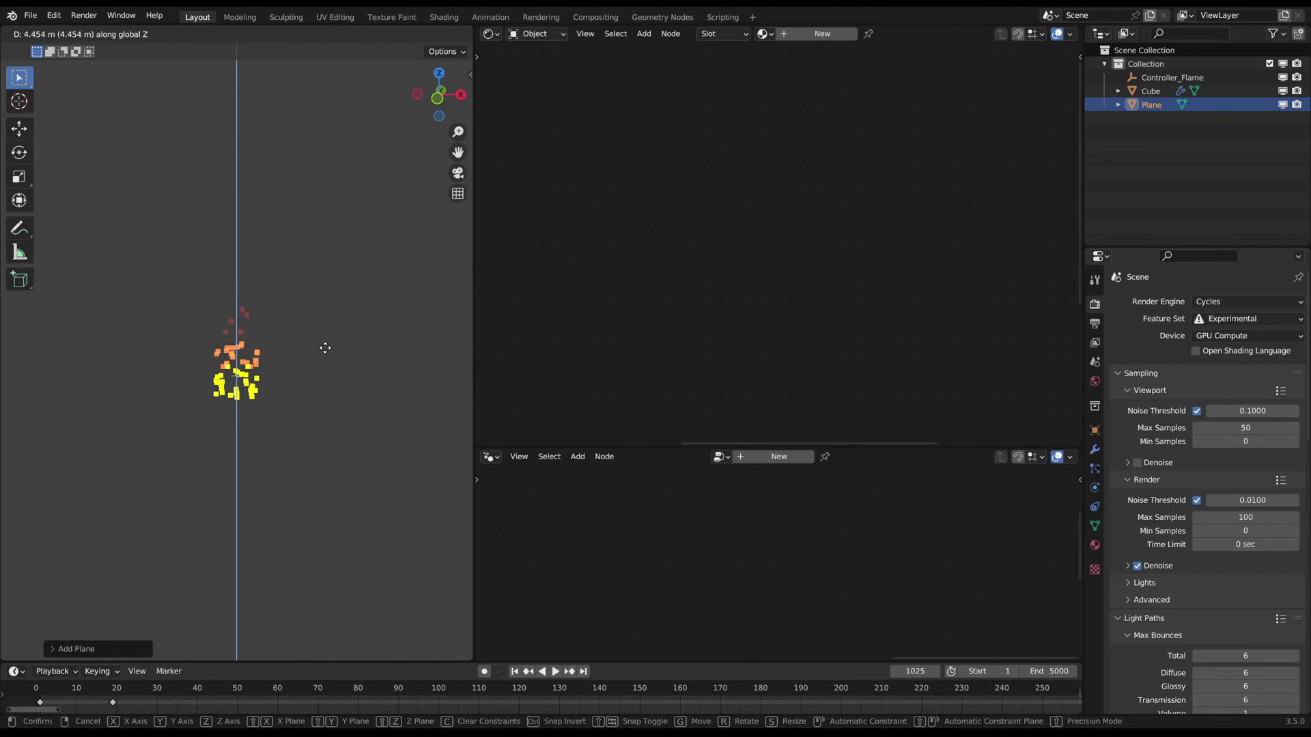
click(322, 381)
- Scale the plane's mesh up by about 43 times in Edit Mode to form a large floor
key(Tab)
key(s)
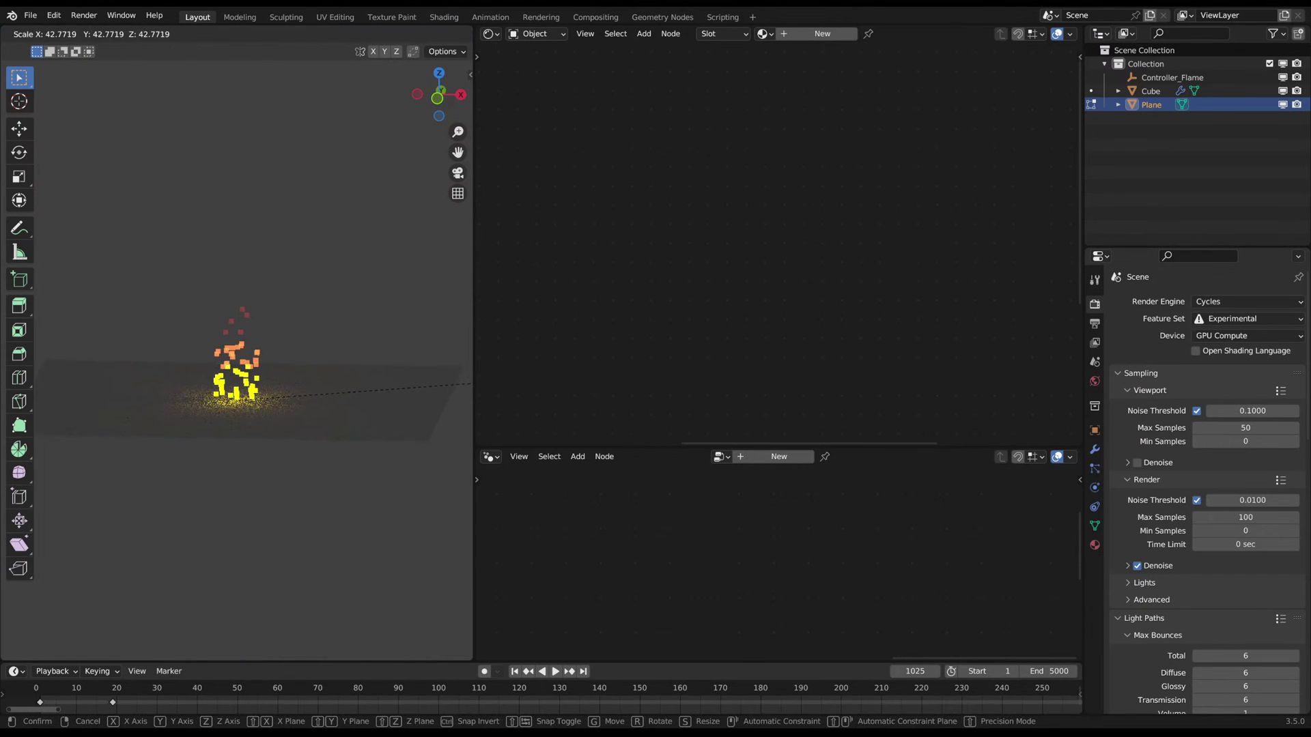
key(Return)
key(Tab)
- Play the animation to examine the flame's light on the floor plane, and select the flame's Cube object
key(space)
scroll(327, 410, up, 5)
scroll(340, 365, down, 2)
key(space)
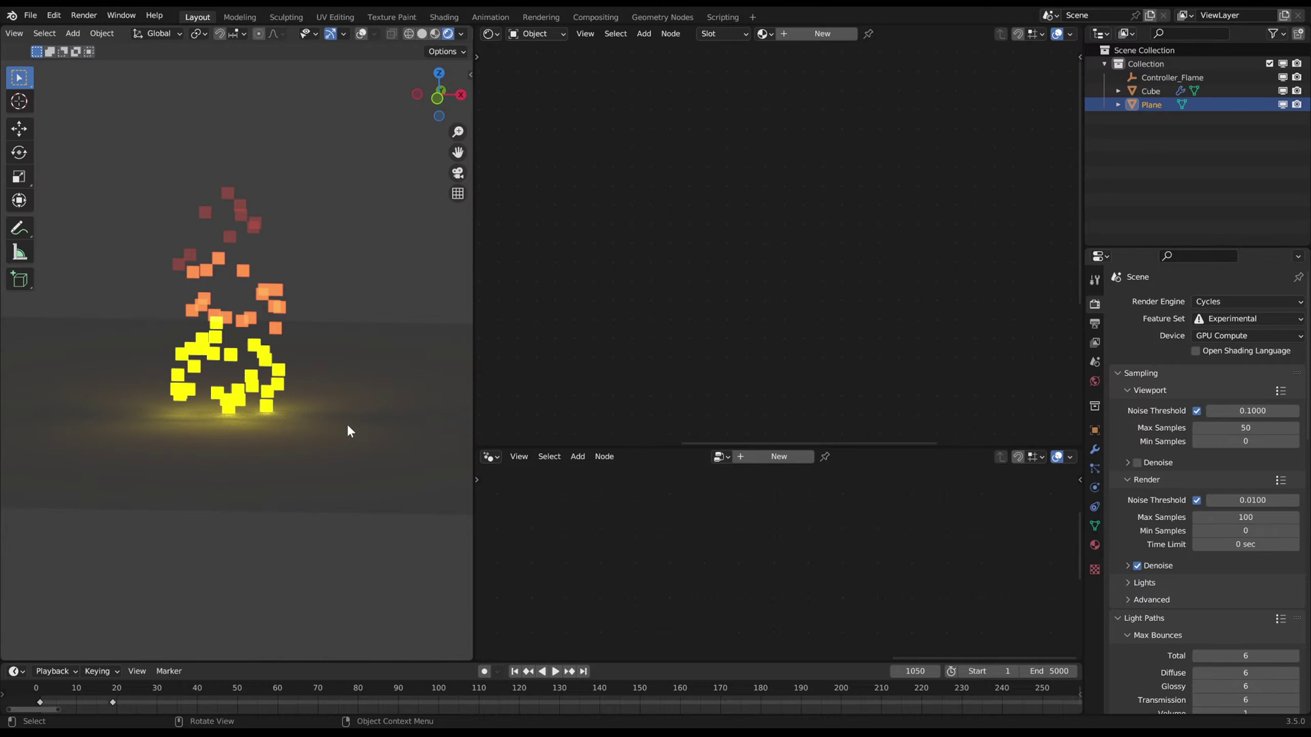
click(257, 354)
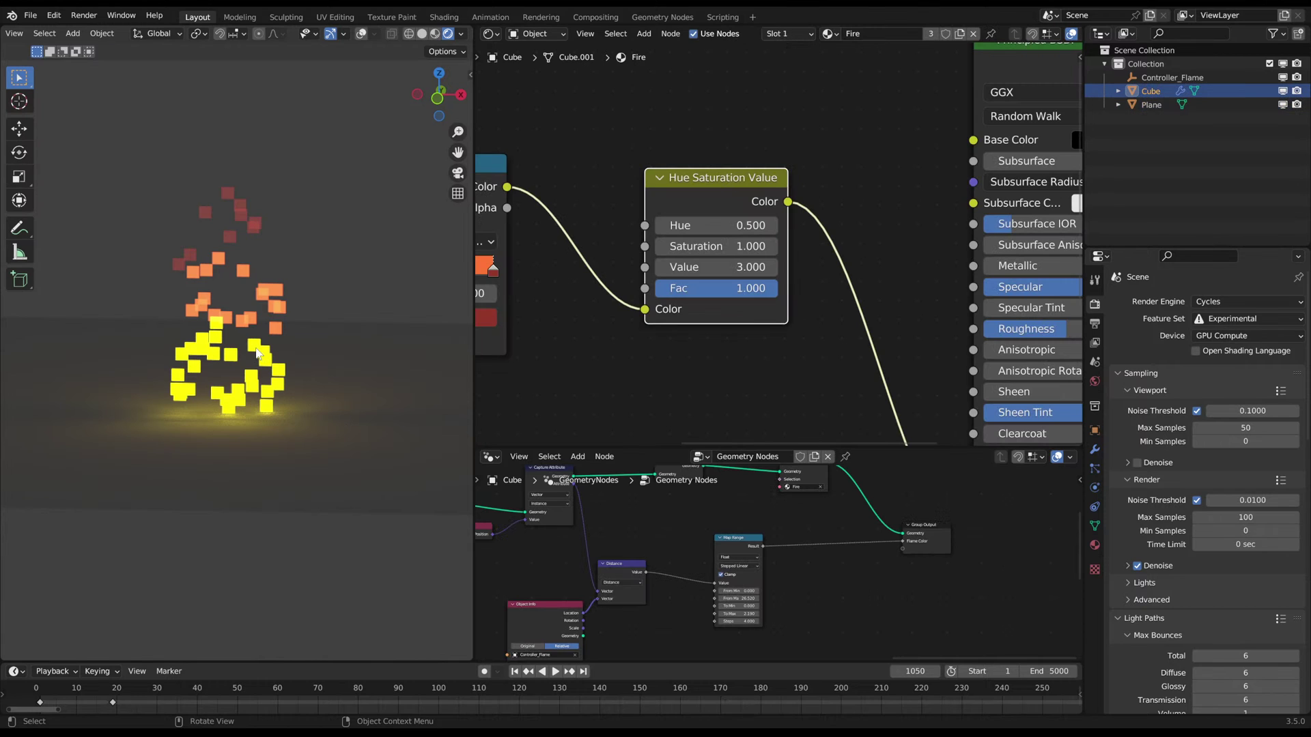
- Try the Hue Saturation Value node's Value at 1 and at 10 while the animation plays
key(space)
click(737, 265)
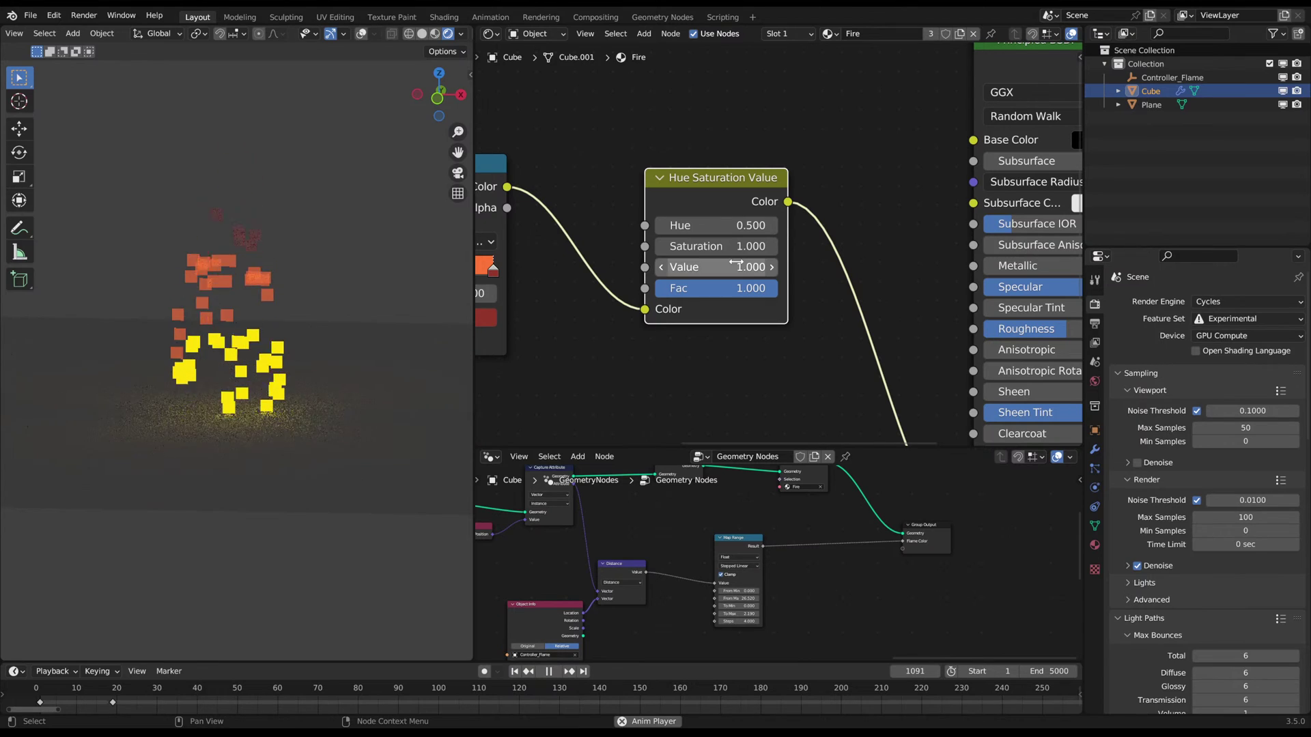
text(1)
key(Return)
click(720, 267)
text(10)
key(Return)
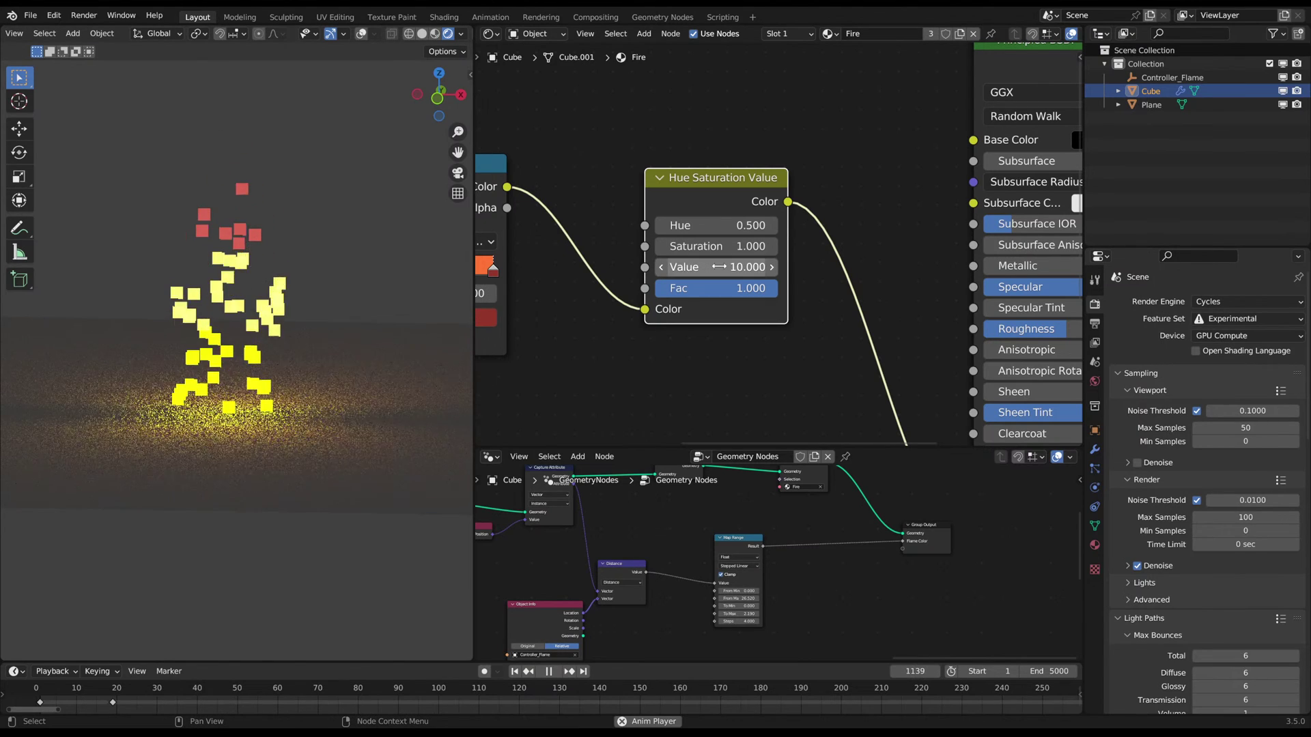
key(space)
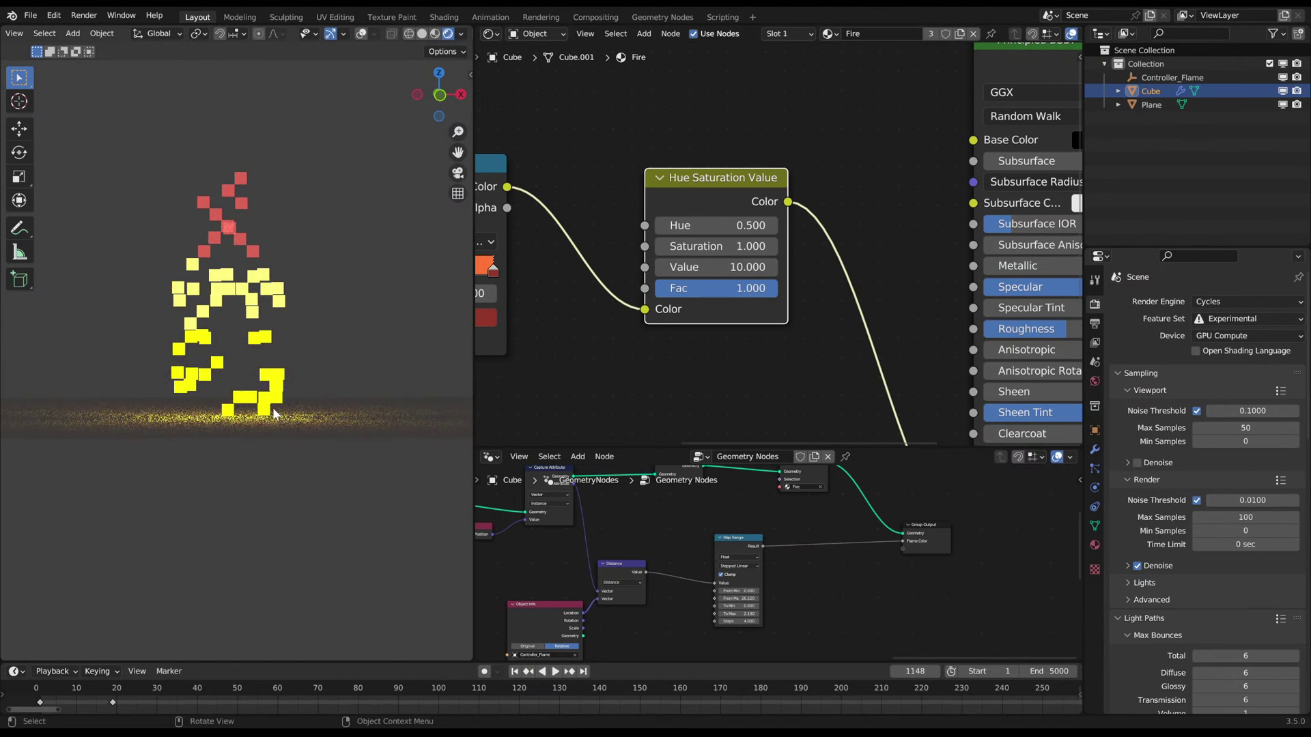
- Delete the floor plane with viewport overlays shown, and switch the render engine to Eevee
click(379, 422)
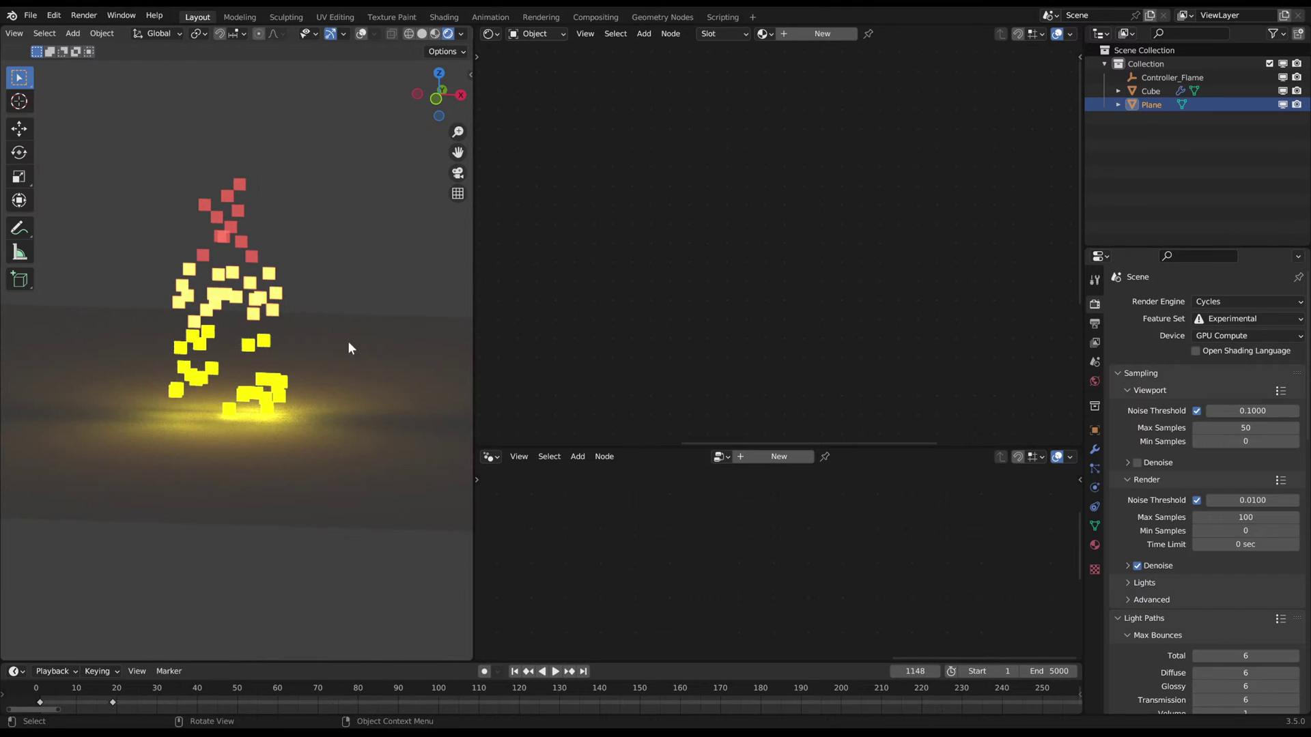
click(362, 34)
key(x)
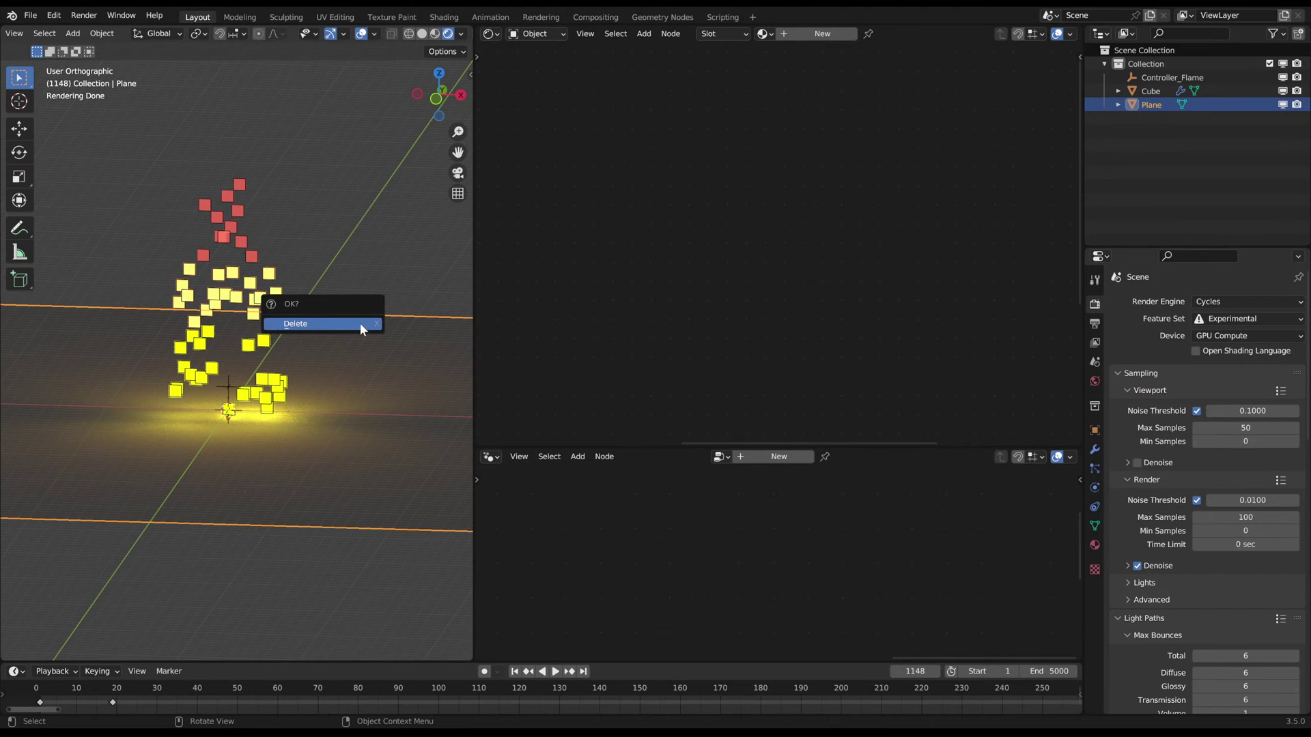
click(359, 322)
click(1213, 300)
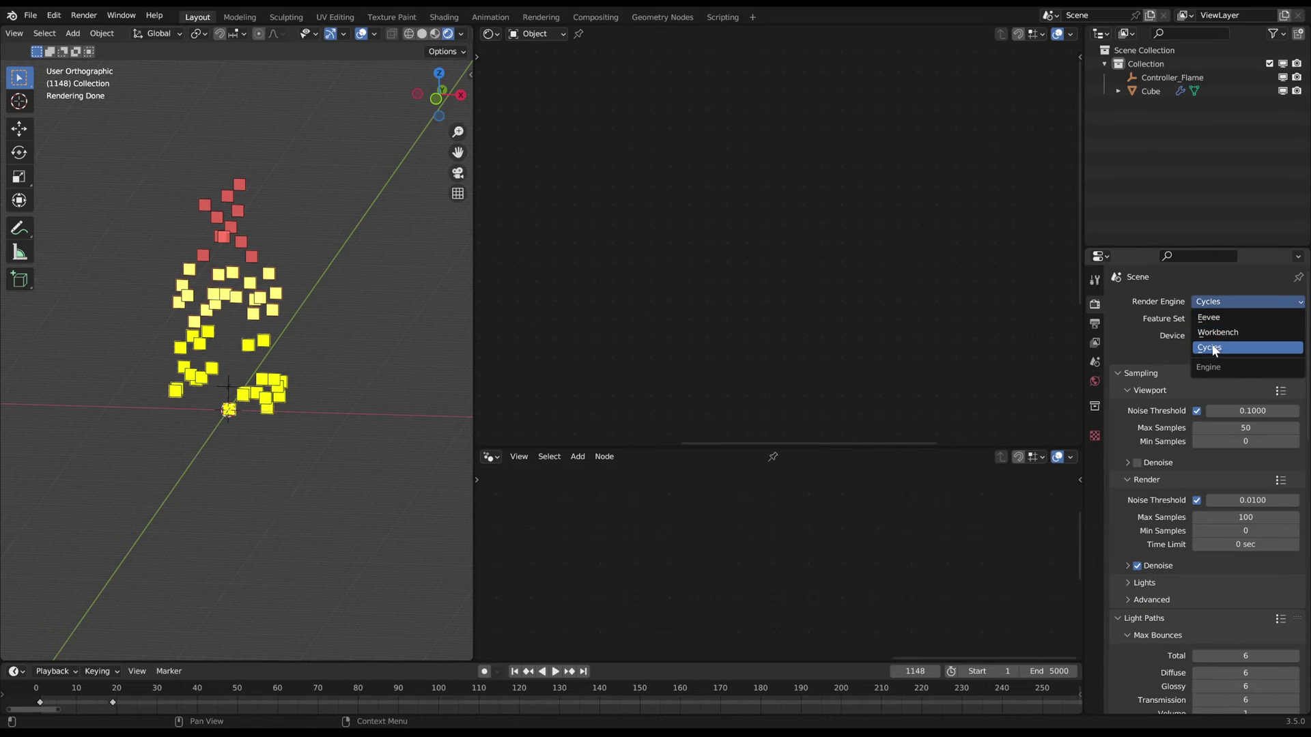
click(1221, 320)
- Play the animation in front view to examine the flame's Eevee glow
key(KP_1)
scroll(316, 255, up, 2)
shift+middle_drag(357, 228, 332, 302)
scroll(323, 285, up, 1)
key(space)
key(a)
key(space)
key(alt+a)
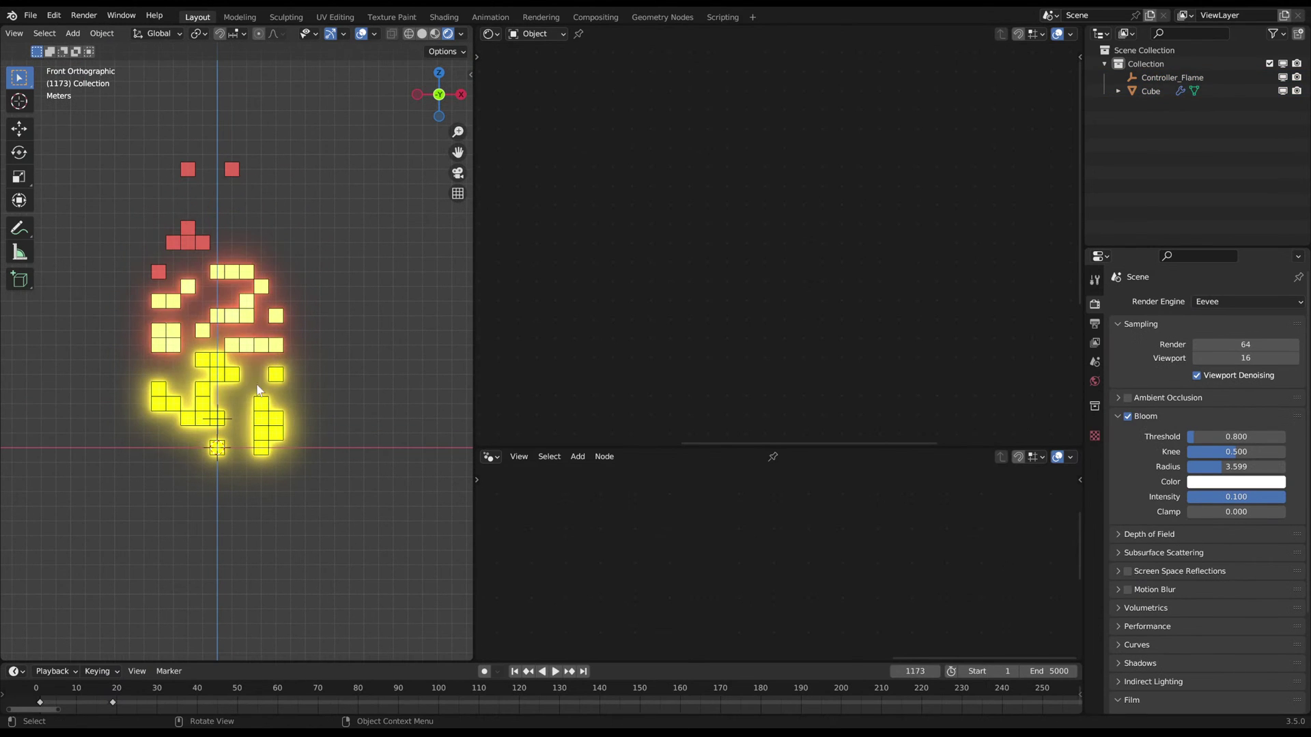
- Select the flame's Cube object, set its Hue Saturation Value node's Value to 2, and play the animation
click(229, 384)
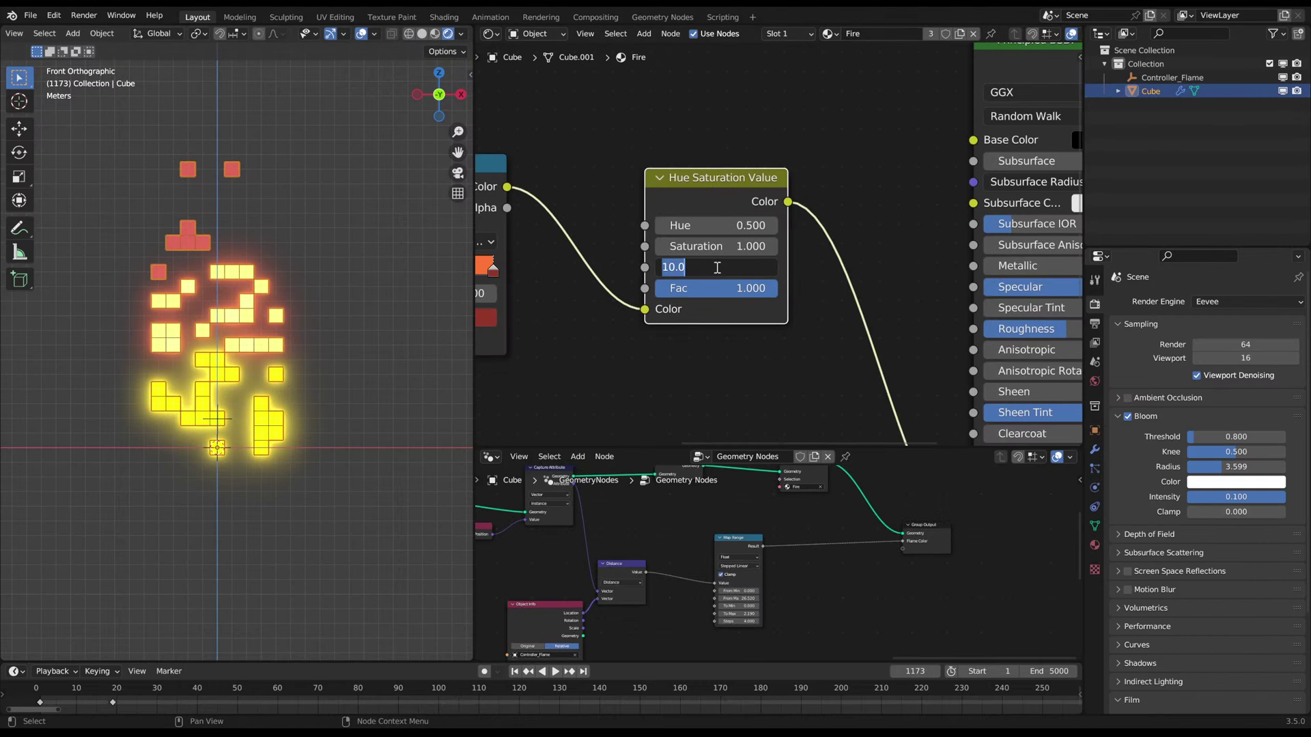
key(alt+a)
scroll(281, 286, down, 3)
key(space)
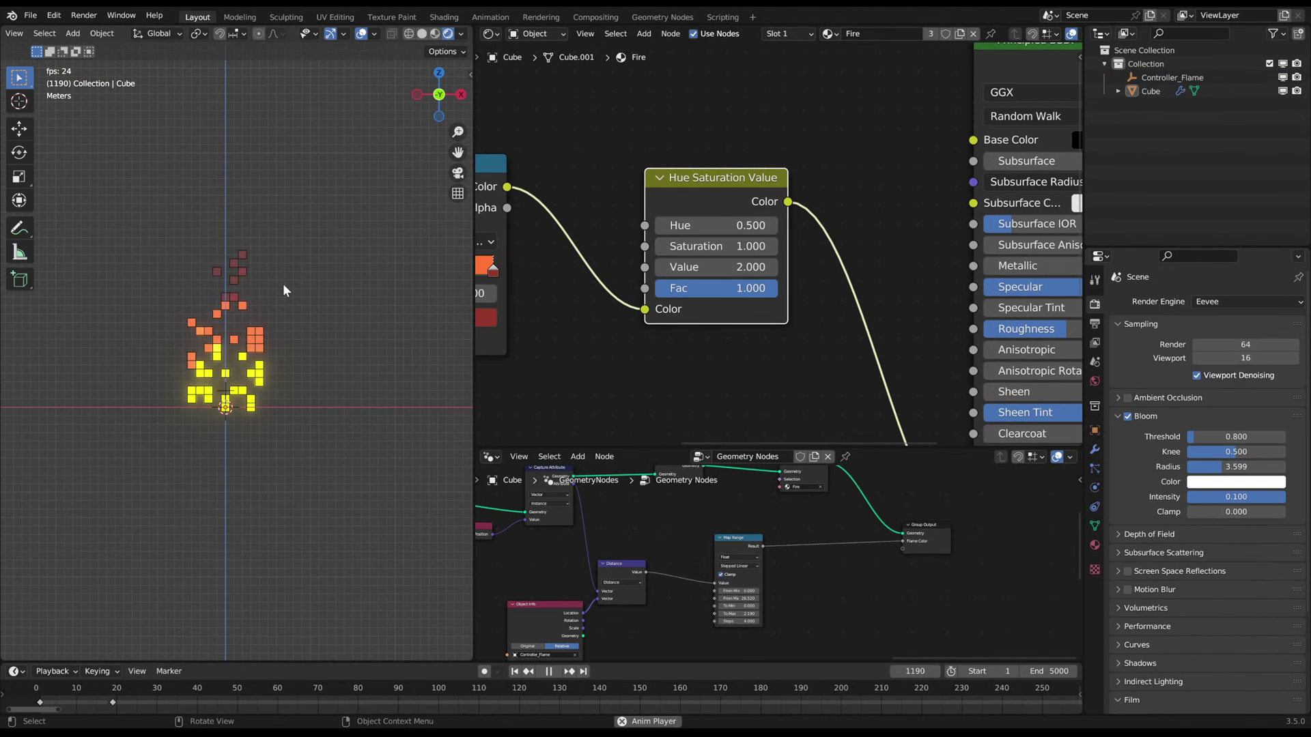
key(space)
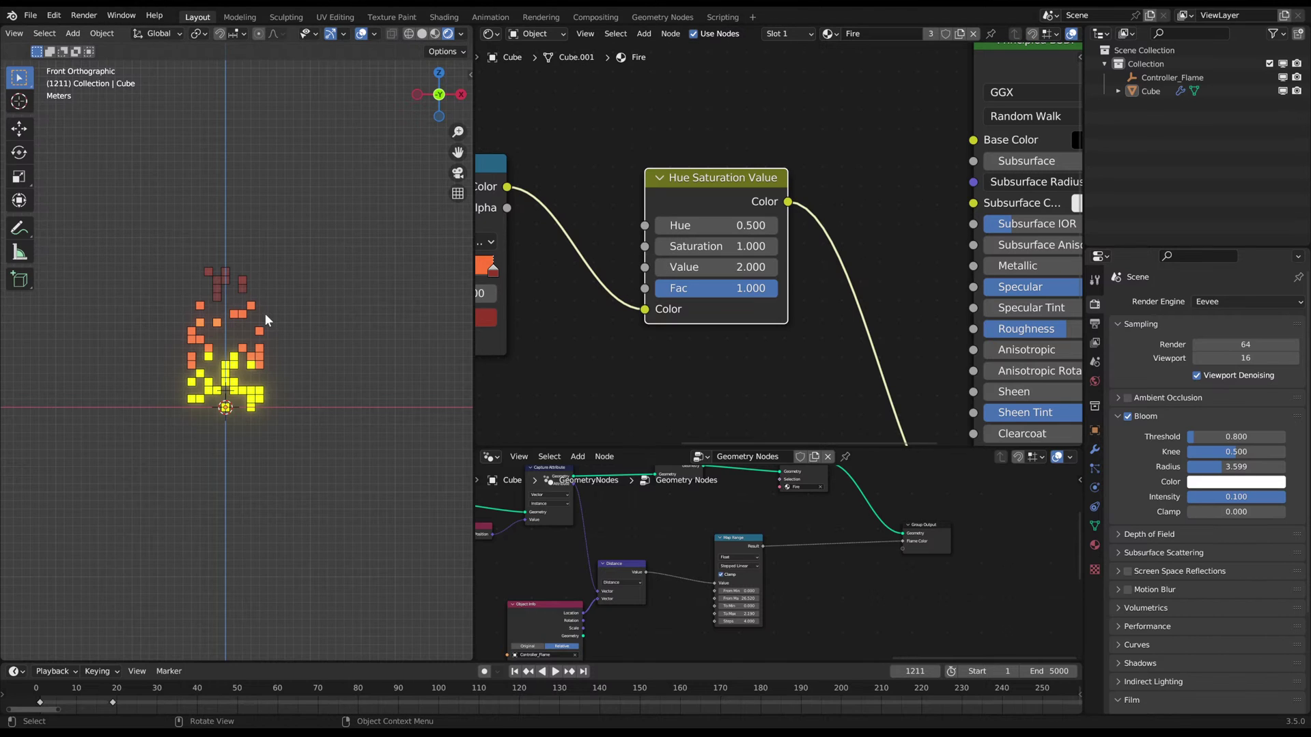
- Review the Fire material's node chain from the color ramps through Hue Saturation Value to the Principled BSDF
scroll(264, 312, up, 2)
middle_drag(280, 305, 331, 276)
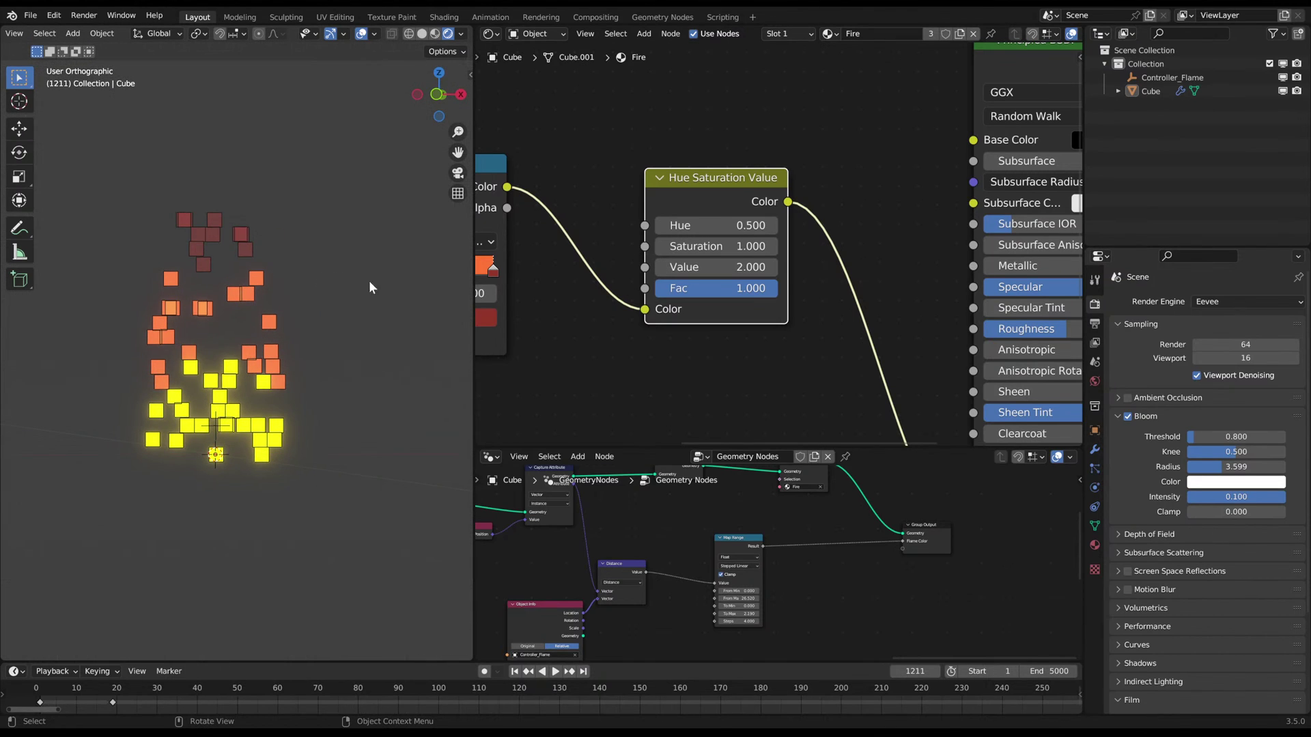
scroll(766, 281, down, 3)
scroll(766, 281, down, 5)
scroll(606, 281, up, 3)
drag(540, 202, 528, 214)
drag(695, 202, 705, 199)
drag(709, 314, 697, 308)
middle_drag(852, 281, 731, 295)
drag(706, 202, 712, 199)
drag(867, 142, 868, 141)
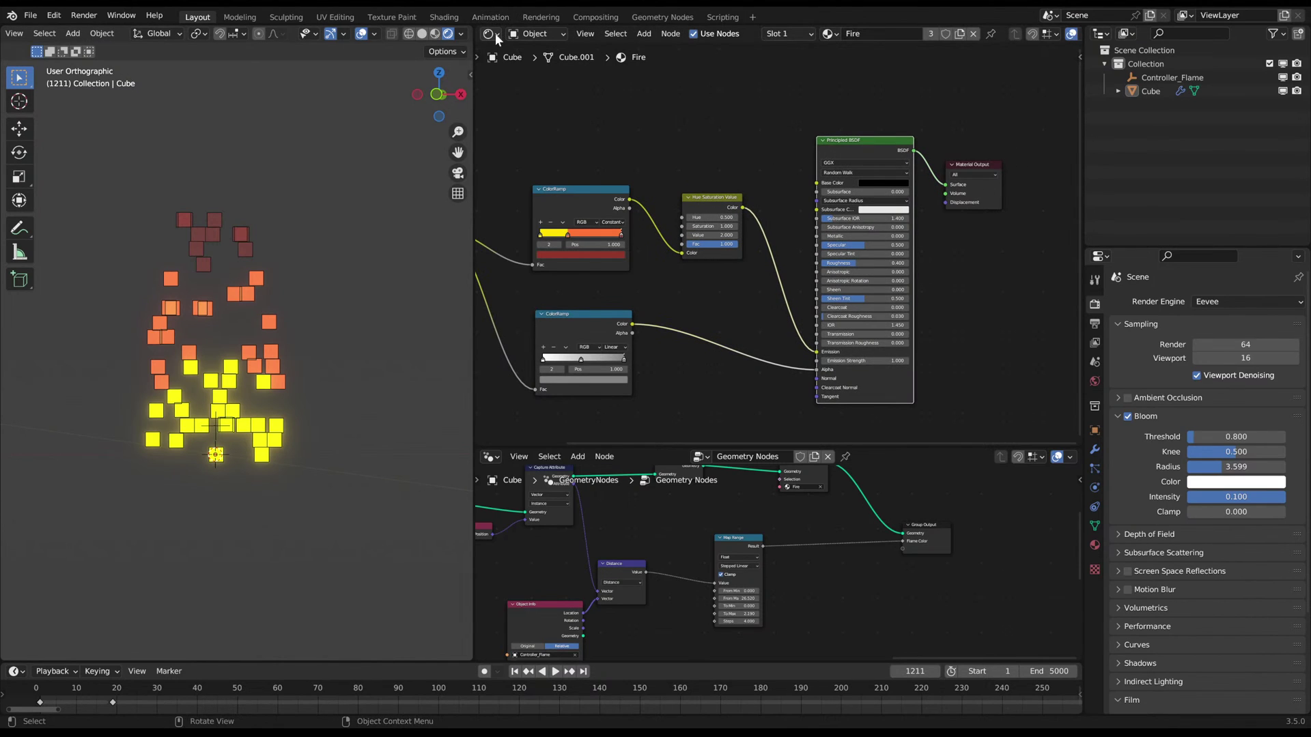
- Expand the geometry nodes editor over the shader editor area, and play the flame animation in front view
drag(1079, 451, 731, 281)
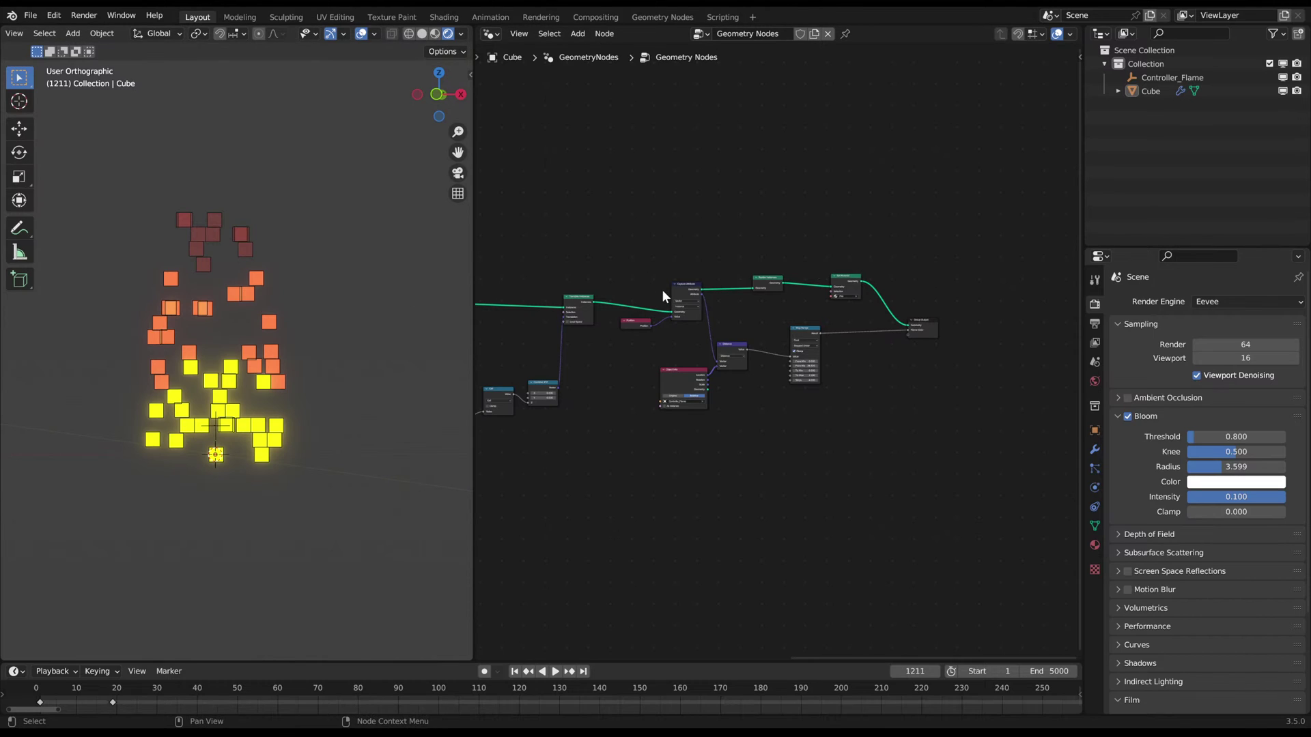
key(space)
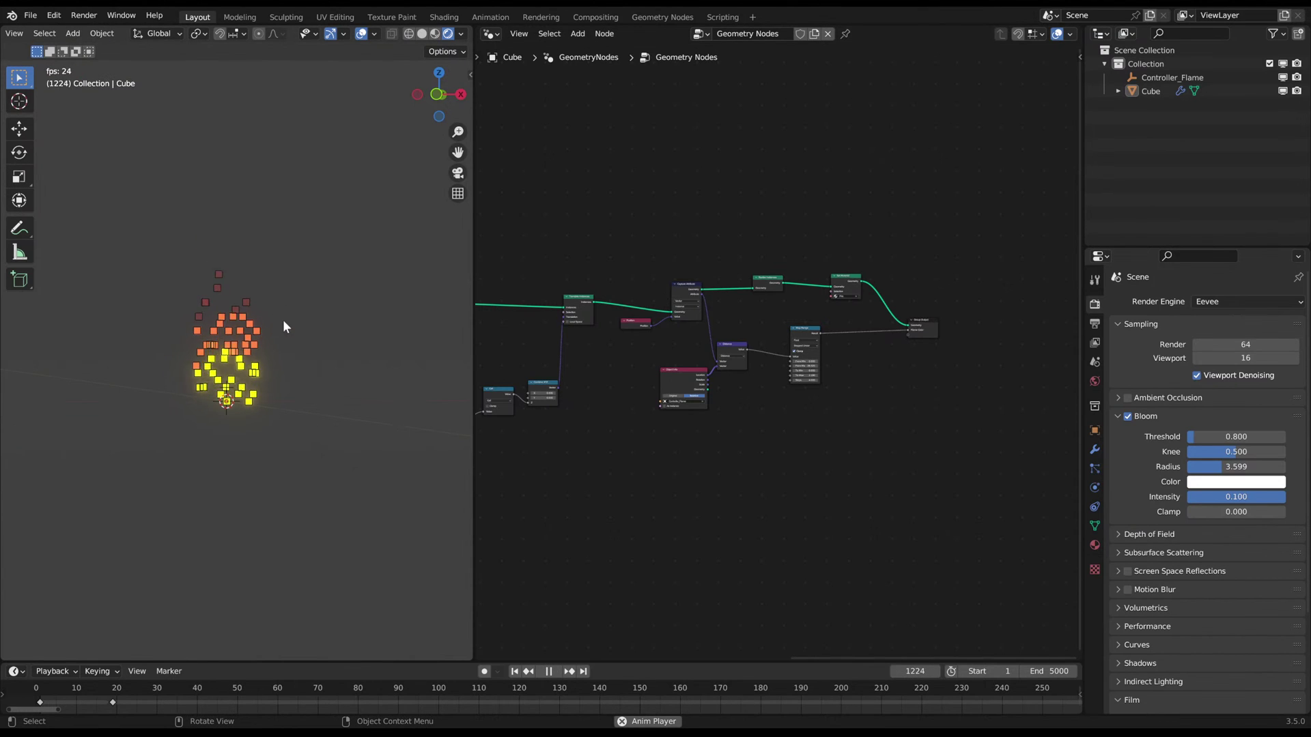
key(KP_1)
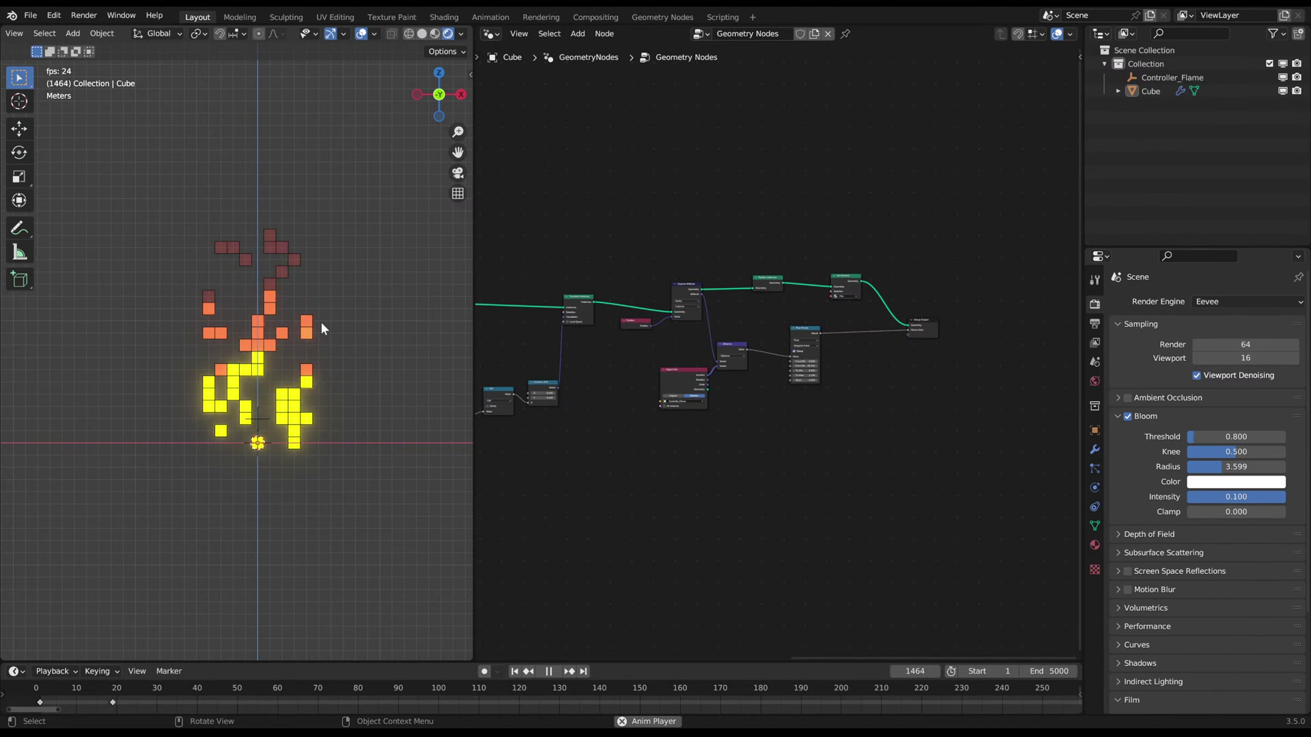
scroll(366, 319, up, 1)
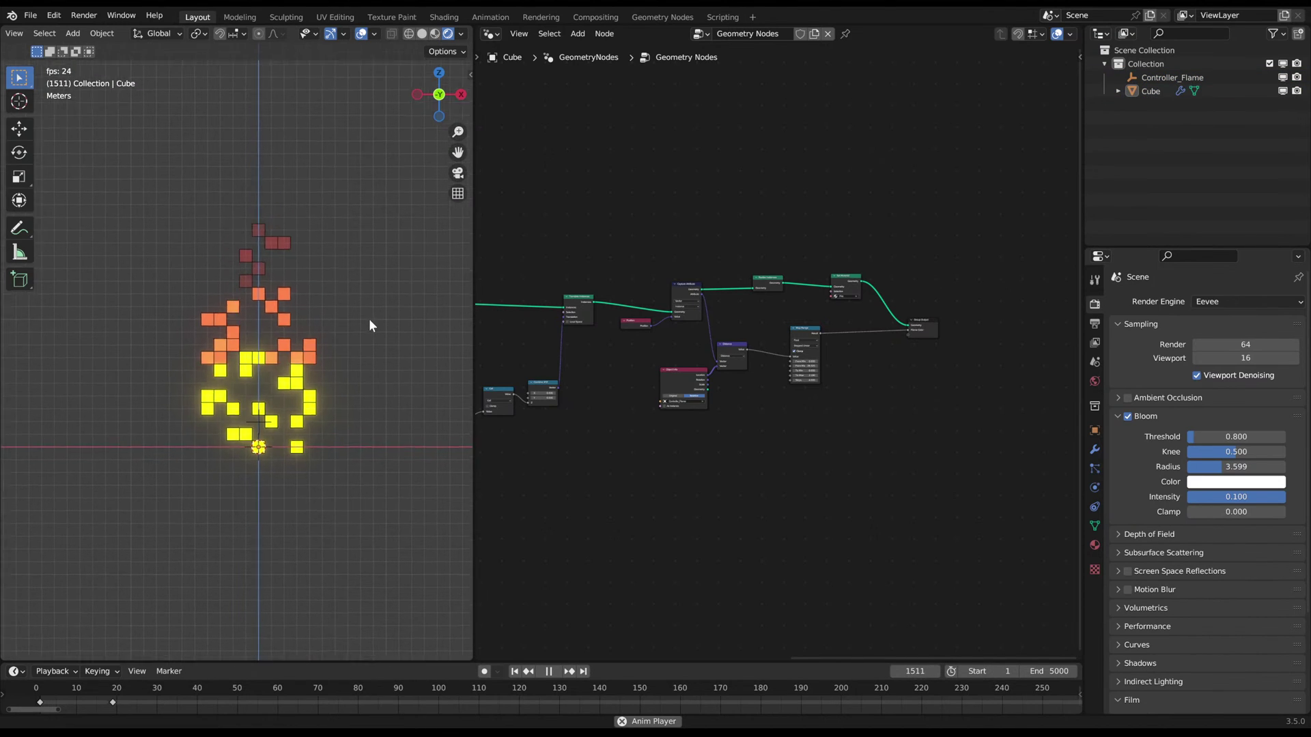
key(space)
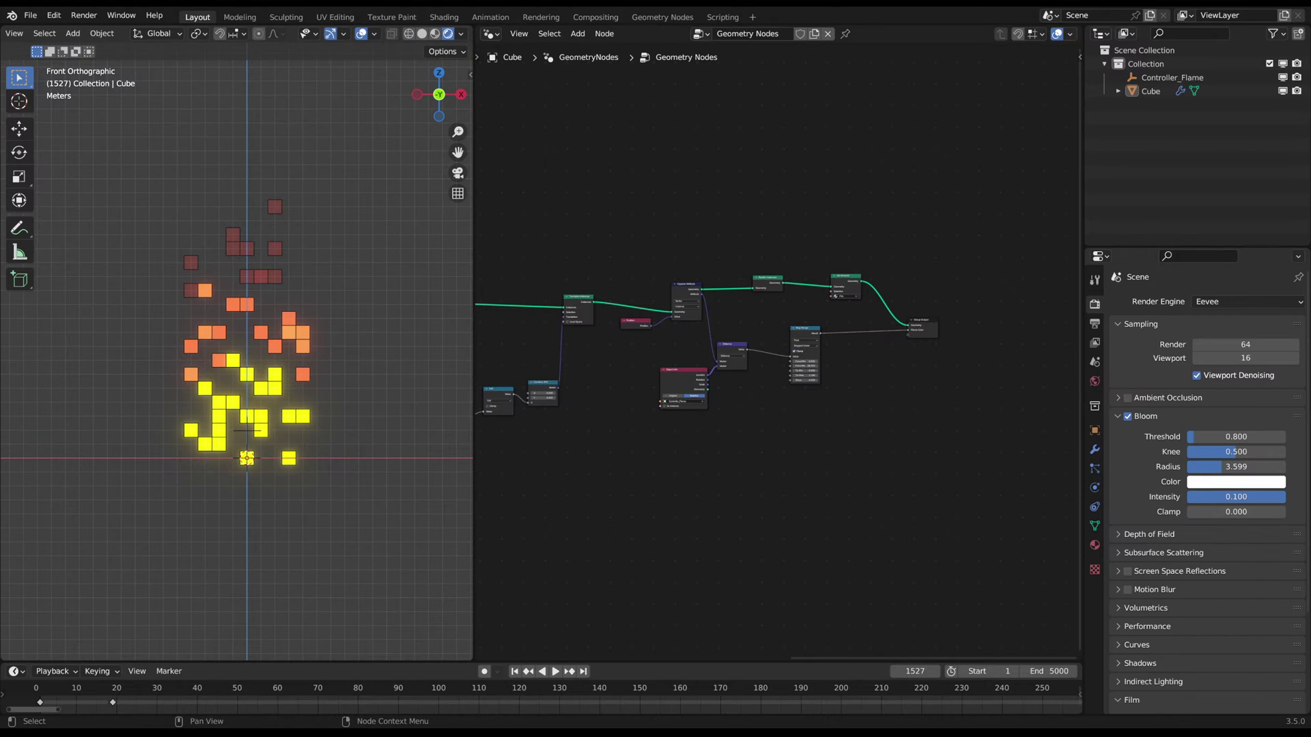
- Reposition the Map Range and neighbouring nodes at the output end of the geometry node tree
scroll(778, 350, up, 9)
middle_drag(819, 277, 650, 306)
drag(650, 306, 591, 270)
key(g)
click(706, 299)
drag(639, 337, 678, 380)
key(g)
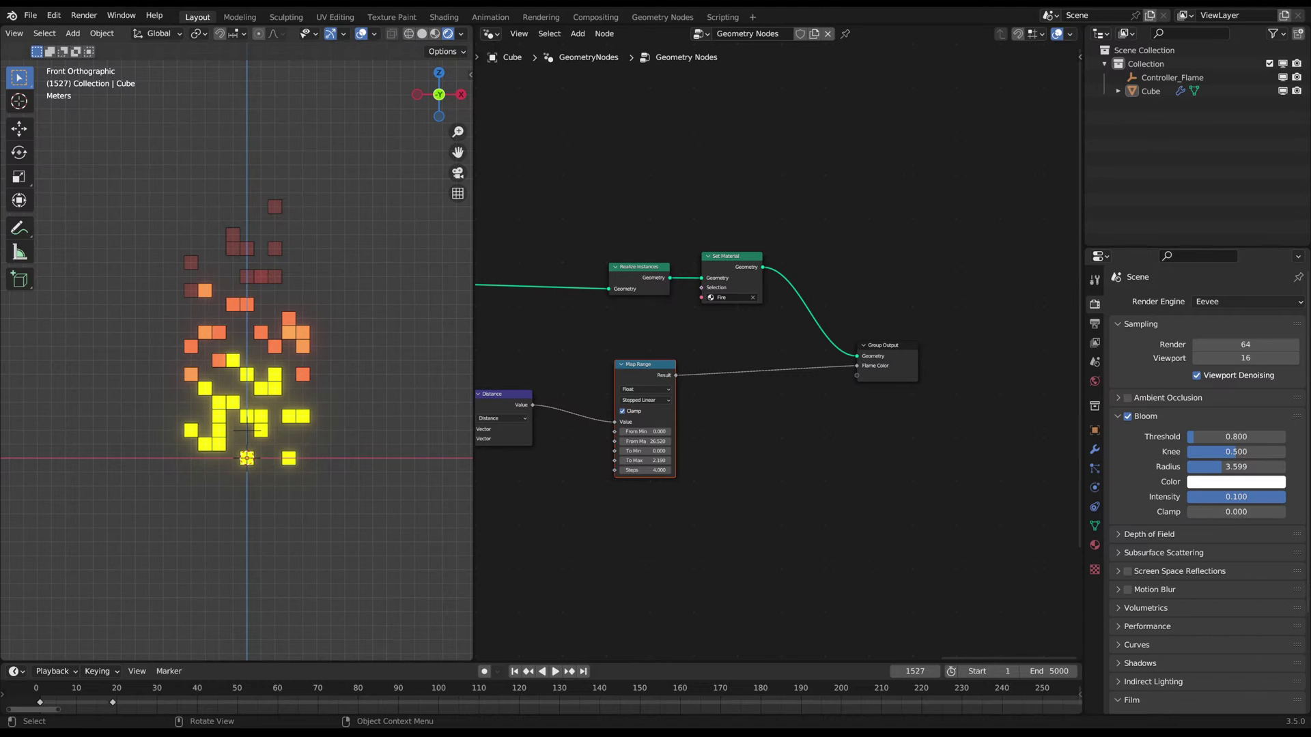
scroll(821, 335, down, 5)
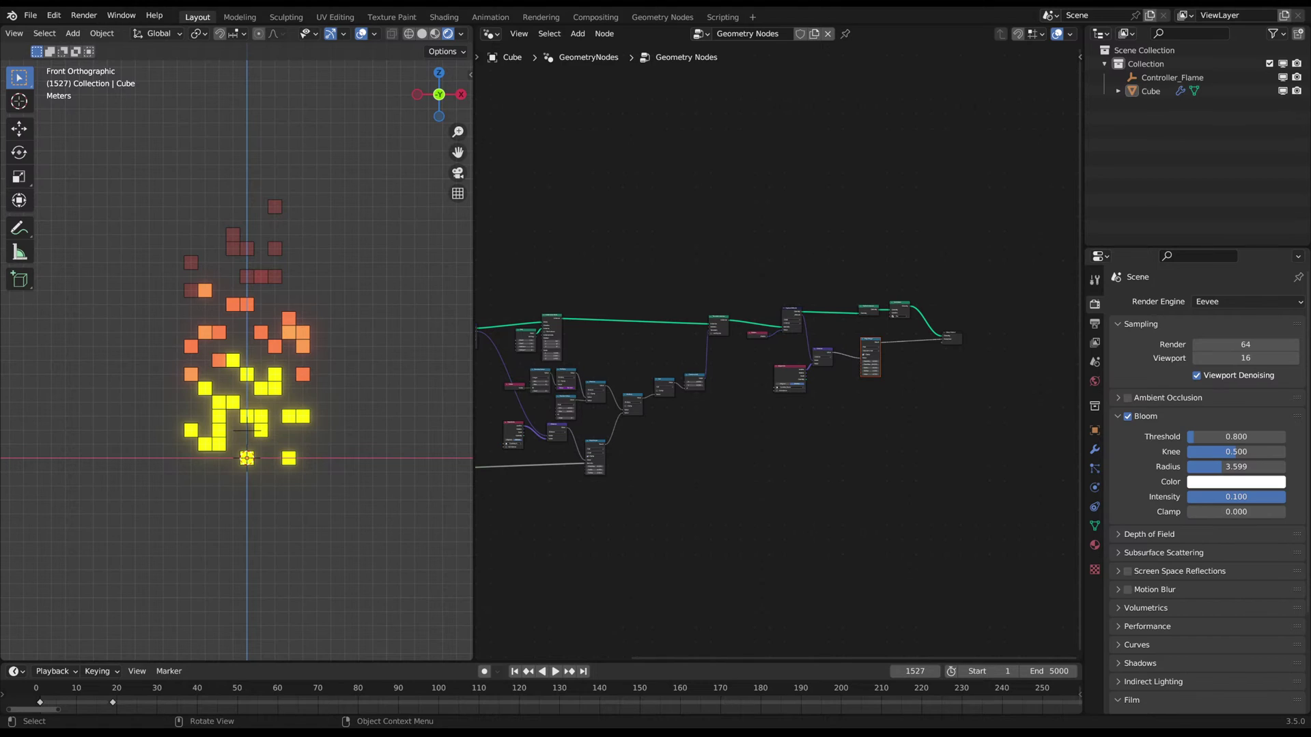
mouse_move(323, 233)
mouse_down()
mouse_move(267, 223)
mouse_move(344, 520)
mouse_up()
drag(194, 241, 307, 217)
mouse_move(341, 246)
right_down()
mouse_move(208, 499)
mouse_move(382, 423)
right_up()
- Add a Join Geometry node on the link between Set Material and Group Output
scroll(779, 350, up, 3)
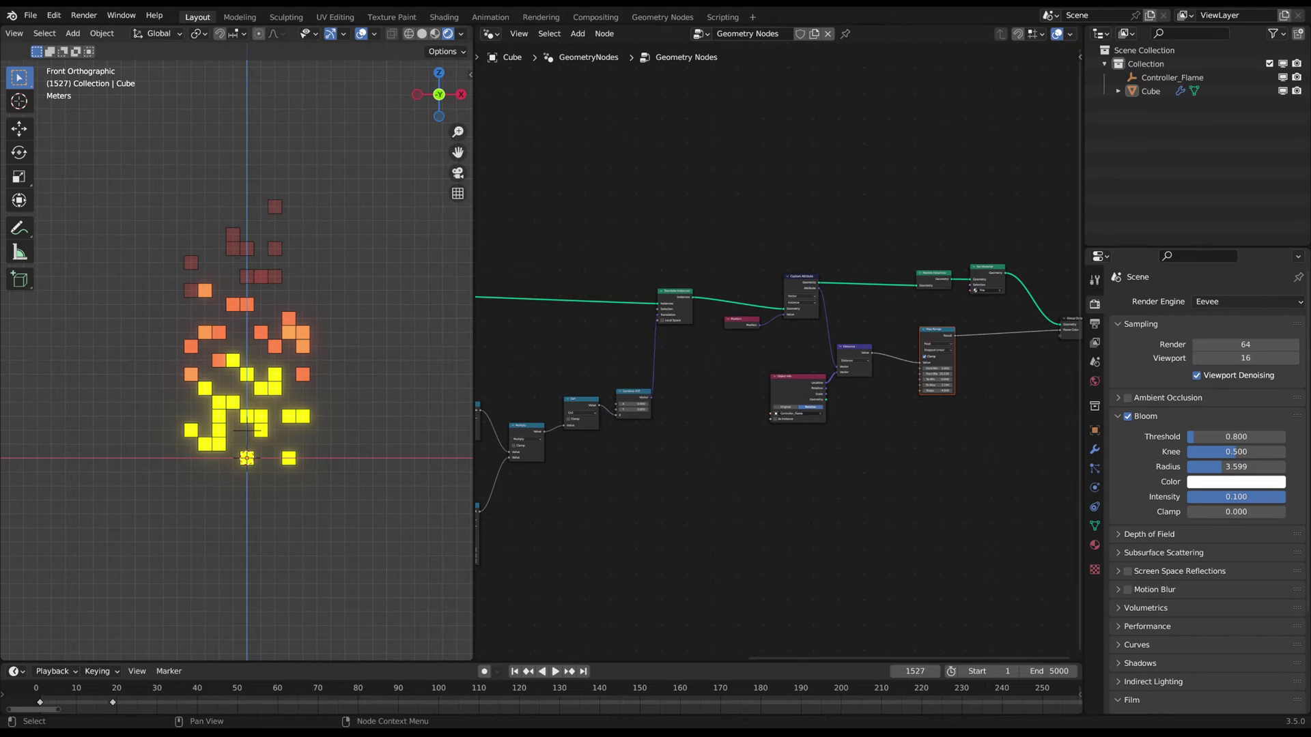
scroll(801, 352, up, 3)
key(shift+a)
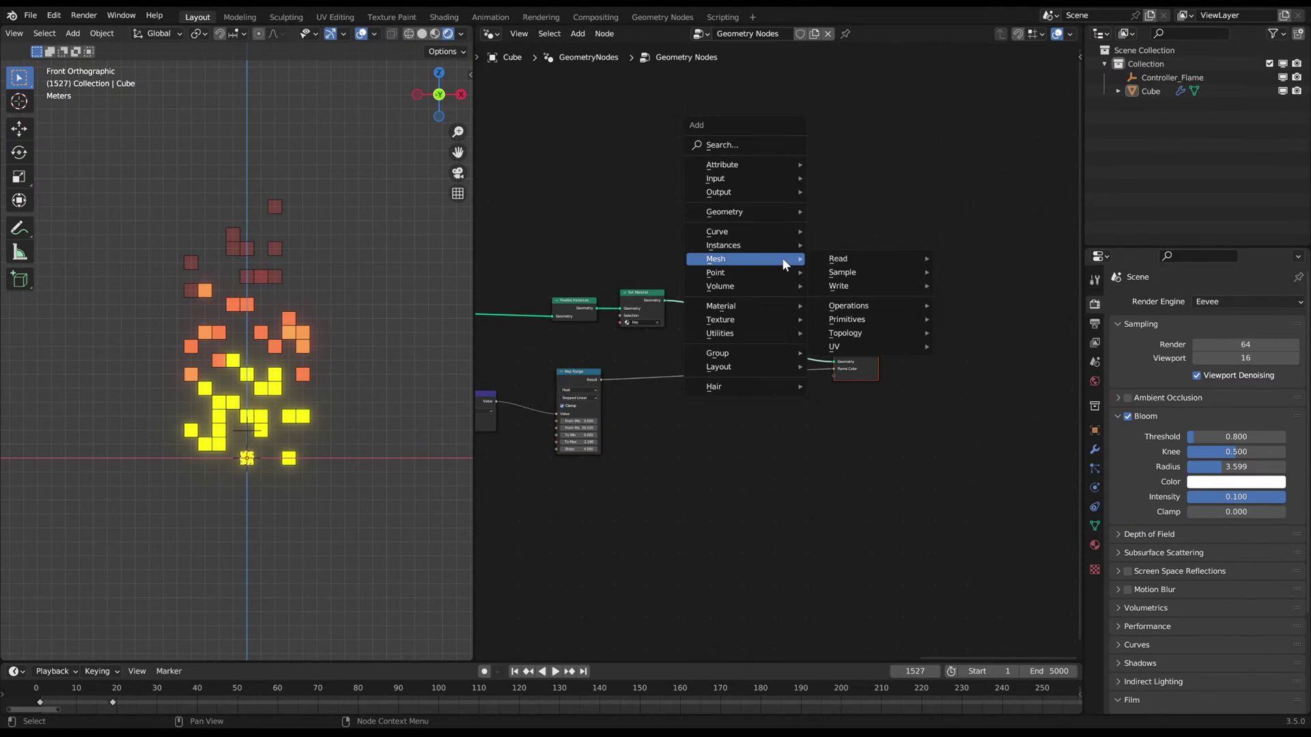
click(749, 145)
text(join geo)
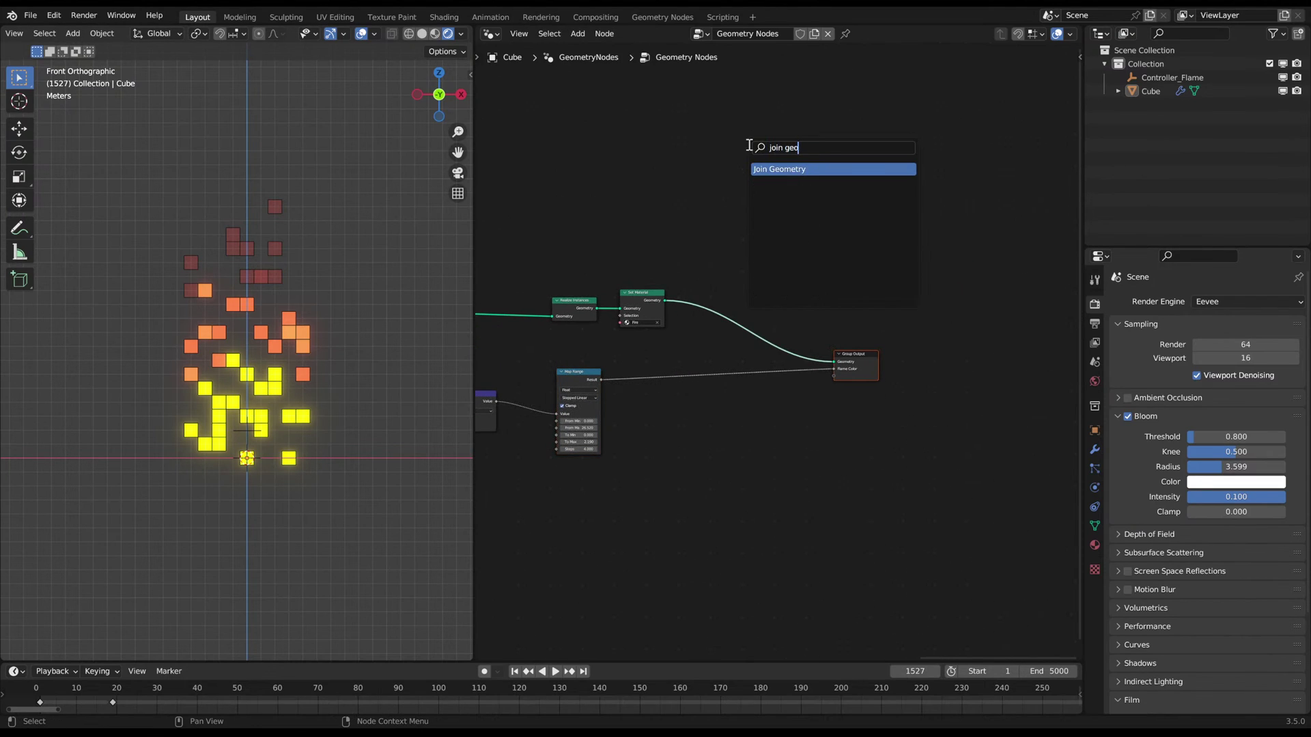
key(Return)
click(758, 312)
drag(717, 266, 756, 311)
- Sketch a circle annotation above the node chain with a line leading to Join Geometry, and erase it
middle_drag(702, 234, 809, 305)
scroll(806, 305, down, 4)
middle_drag(698, 222, 716, 279)
scroll(718, 280, down, 2)
mouse_move(582, 292)
mouse_down()
mouse_move(580, 97)
mouse_move(623, 311)
mouse_up()
drag(807, 382, 808, 385)
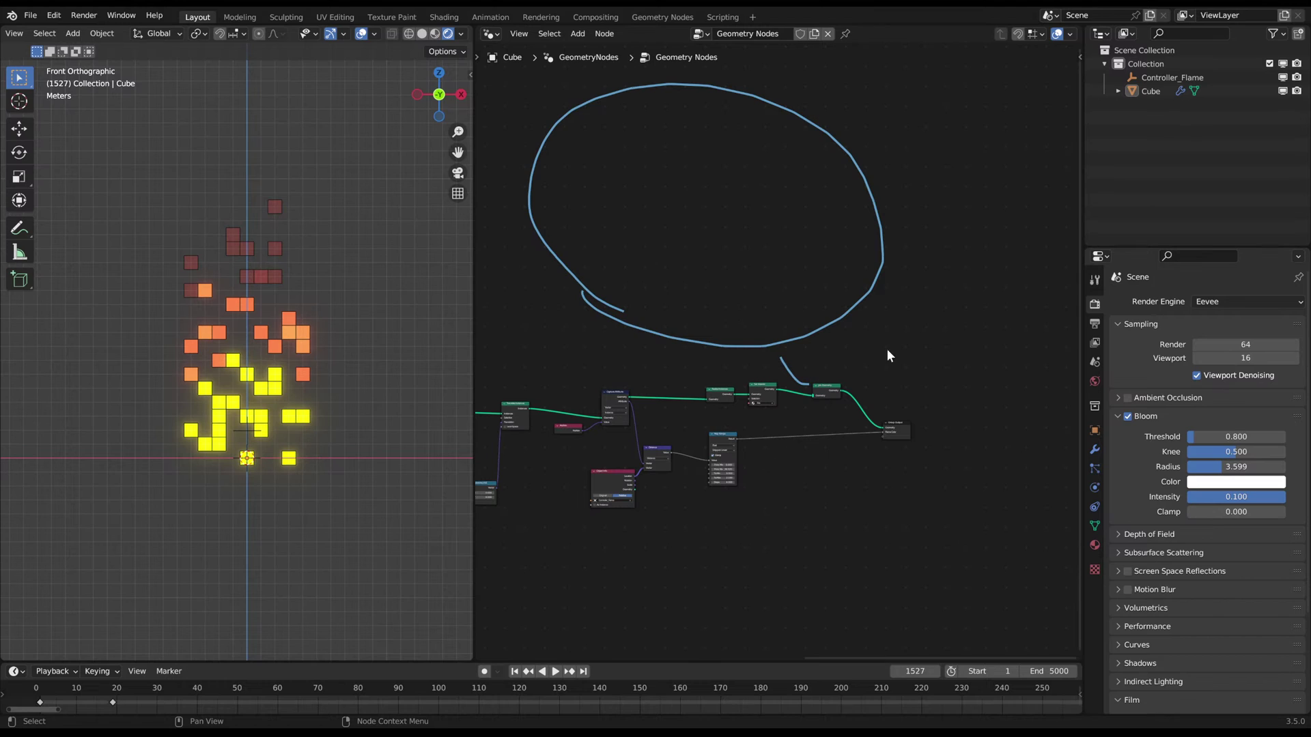
mouse_move(896, 340)
right_down()
mouse_move(623, 345)
mouse_move(690, 351)
right_up()
- Move the Join Geometry and Group Output nodes farther away from Set Material to make room
scroll(819, 372, up, 4)
mouse_move(756, 339)
middle_down()
mouse_move(735, 323)
mouse_move(914, 267)
middle_up()
drag(728, 312, 895, 354)
key(g)
click(831, 357)
drag(822, 393, 882, 431)
key(g)
click(842, 434)
- Reposition the Map Range node beneath the Realize Instances and Set Material nodes
click(596, 431)
key(g)
drag(595, 431, 803, 416)
click(723, 483)
key(g)
click(800, 418)
middle_drag(1071, 359, 866, 369)
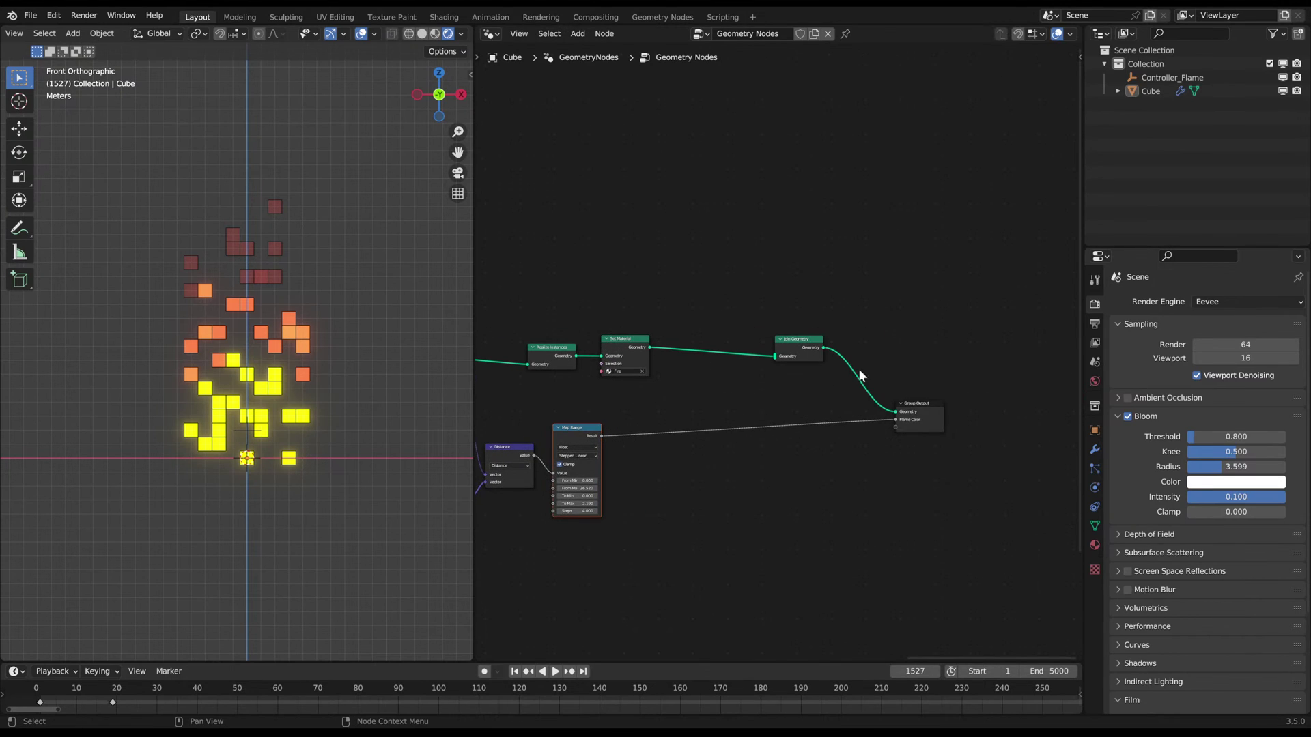
- Shift Group Output farther along the tree and raise Join Geometry above the Set Material chain
drag(866, 369, 916, 418)
key(g)
click(952, 407)
drag(798, 311, 837, 357)
key(g)
click(831, 287)
scroll(797, 256, down, 5)
middle_drag(678, 159, 808, 381)
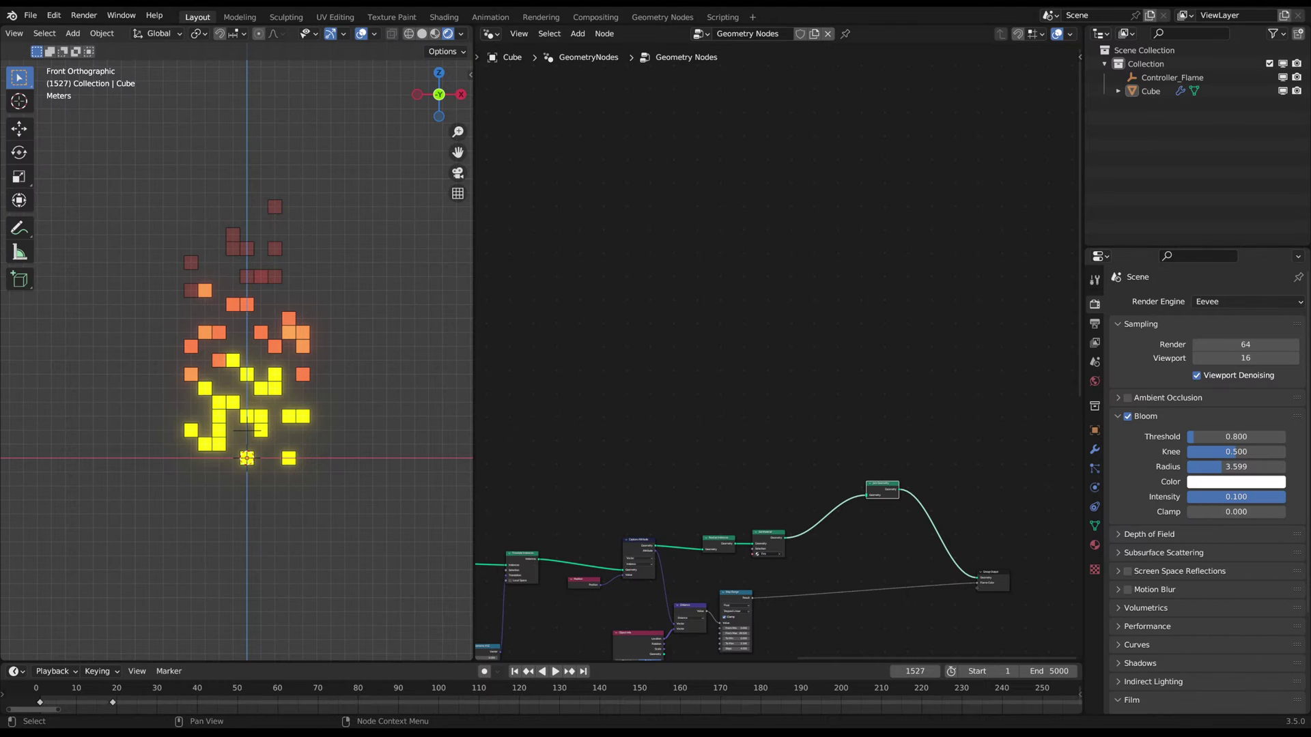
- Add a Grid node above the flame's node chain and connect its Mesh output to Join Geometry
scroll(800, 385, down, 3)
scroll(689, 326, up, 2)
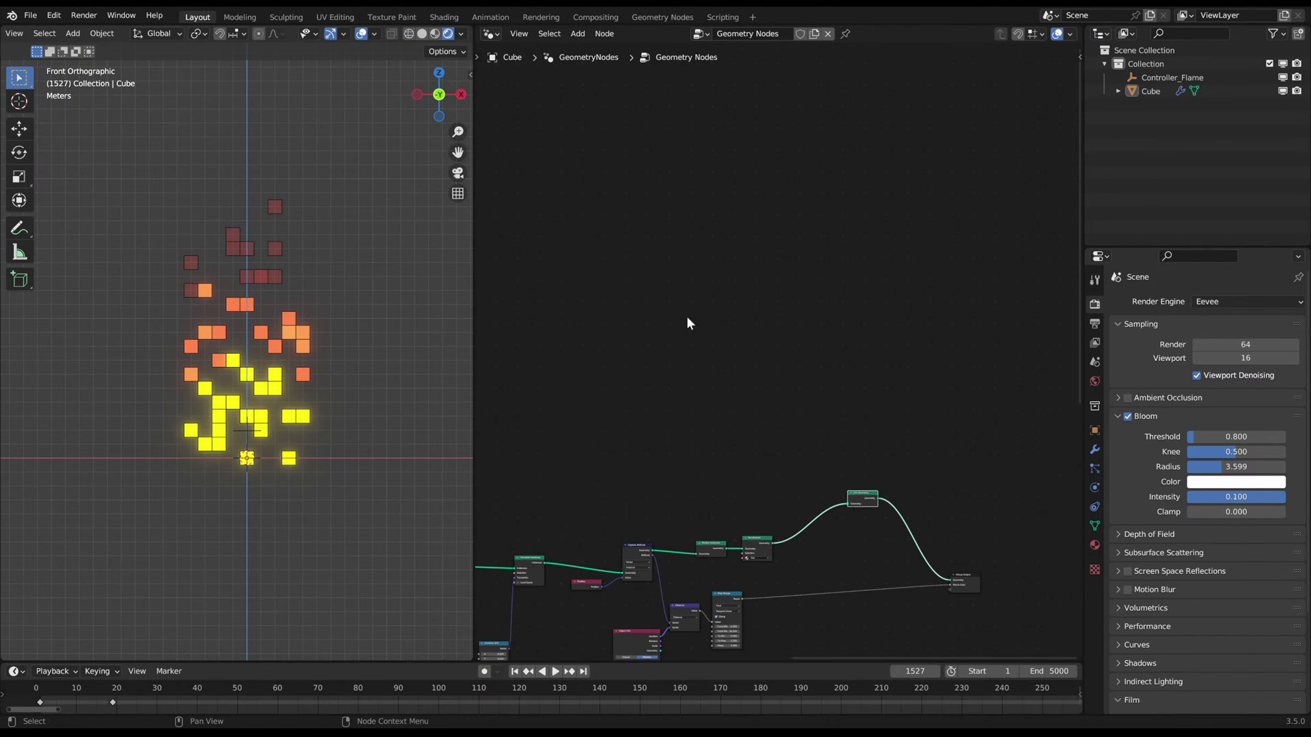
key(shift+a)
text(grid)
key(Return)
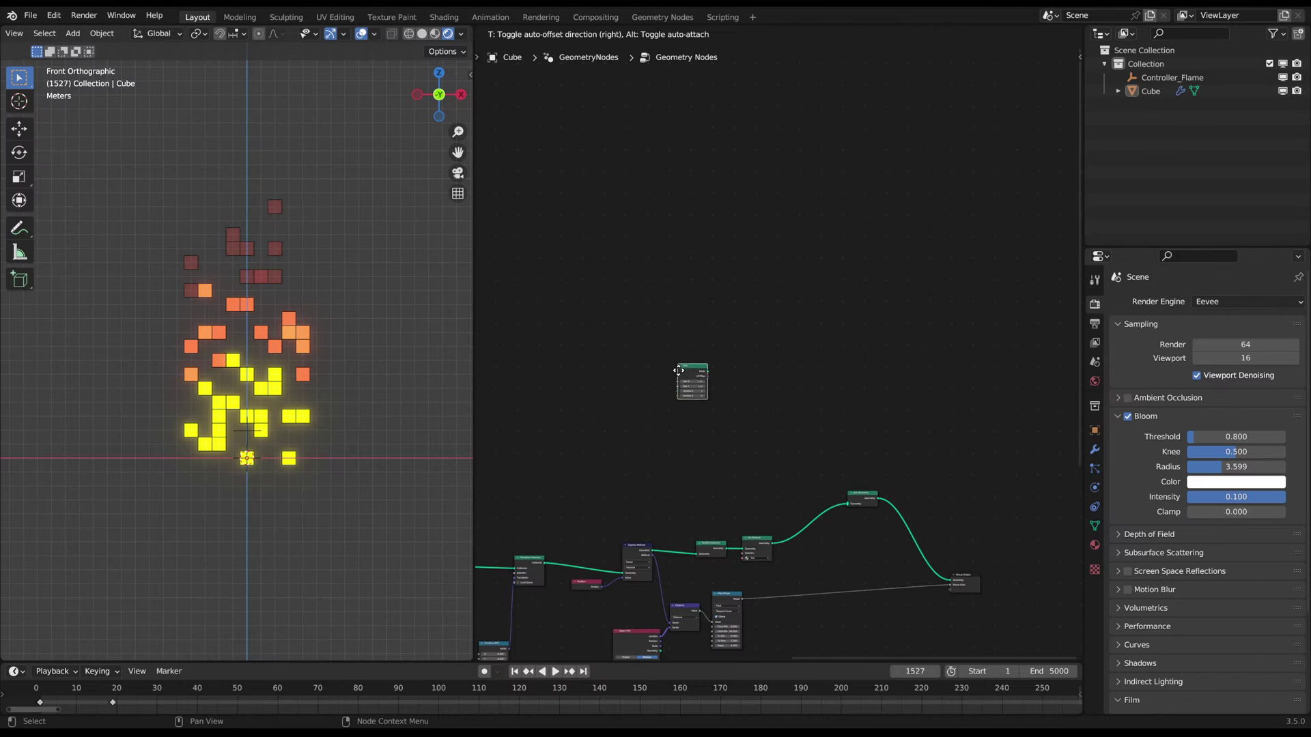
click(688, 395)
scroll(751, 406, up, 6)
middle_drag(751, 406, 566, 331)
drag(513, 317, 721, 483)
middle_drag(539, 402, 703, 407)
middle_drag(369, 395, 334, 430)
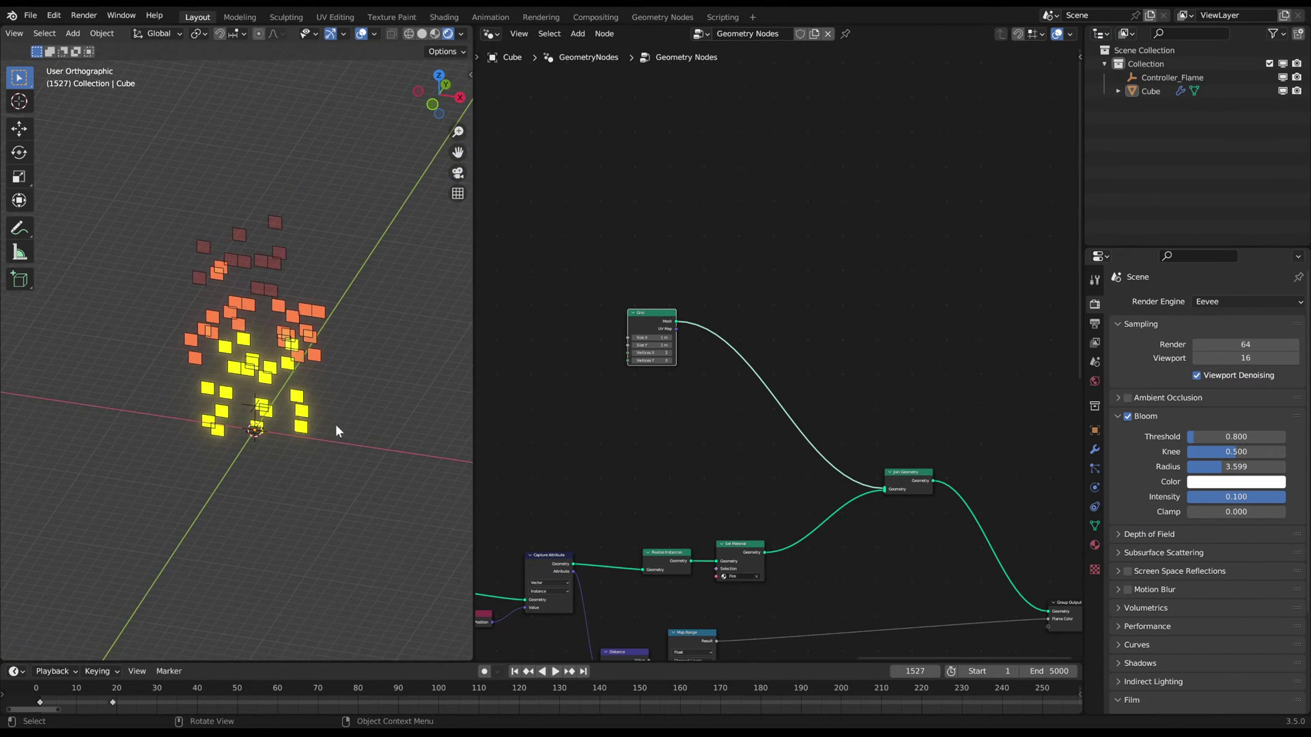
- Insert a Transform Geometry node after the Grid and set its X rotation to 90°
key(KP_1)
key(shift+a)
text(tran)
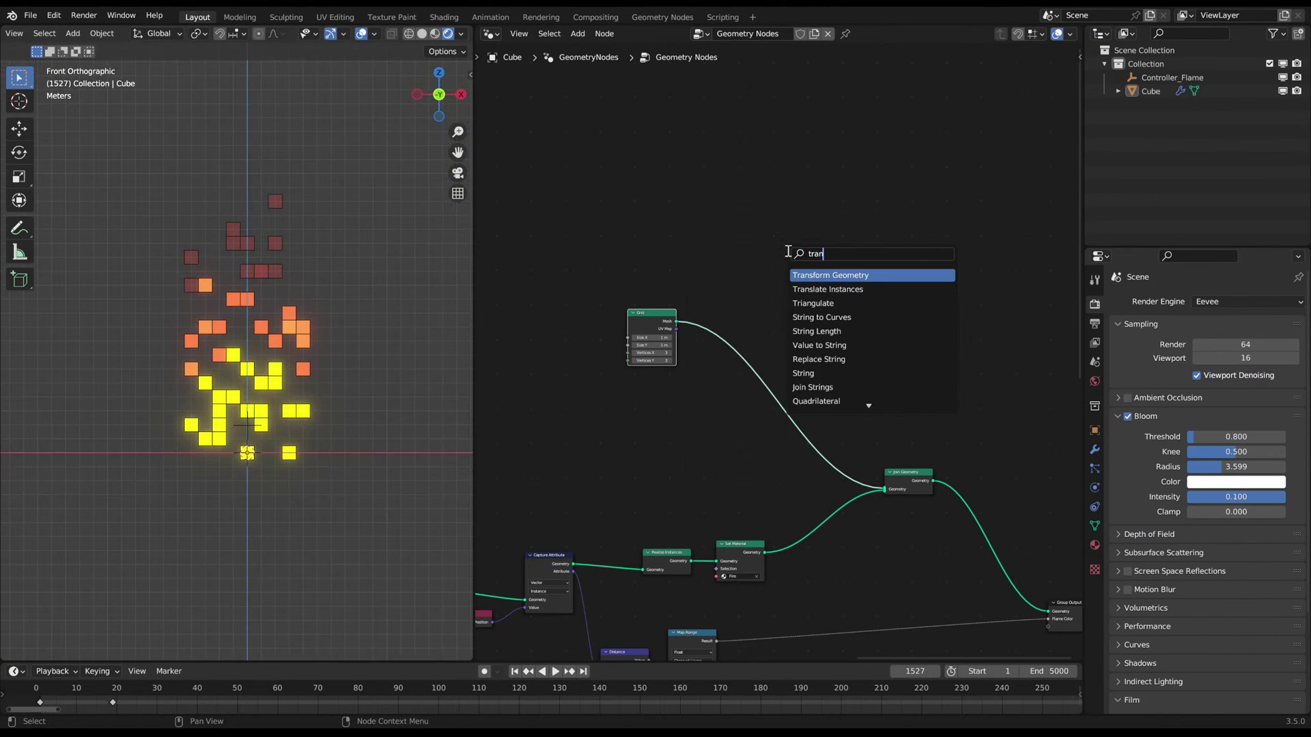
key(Return)
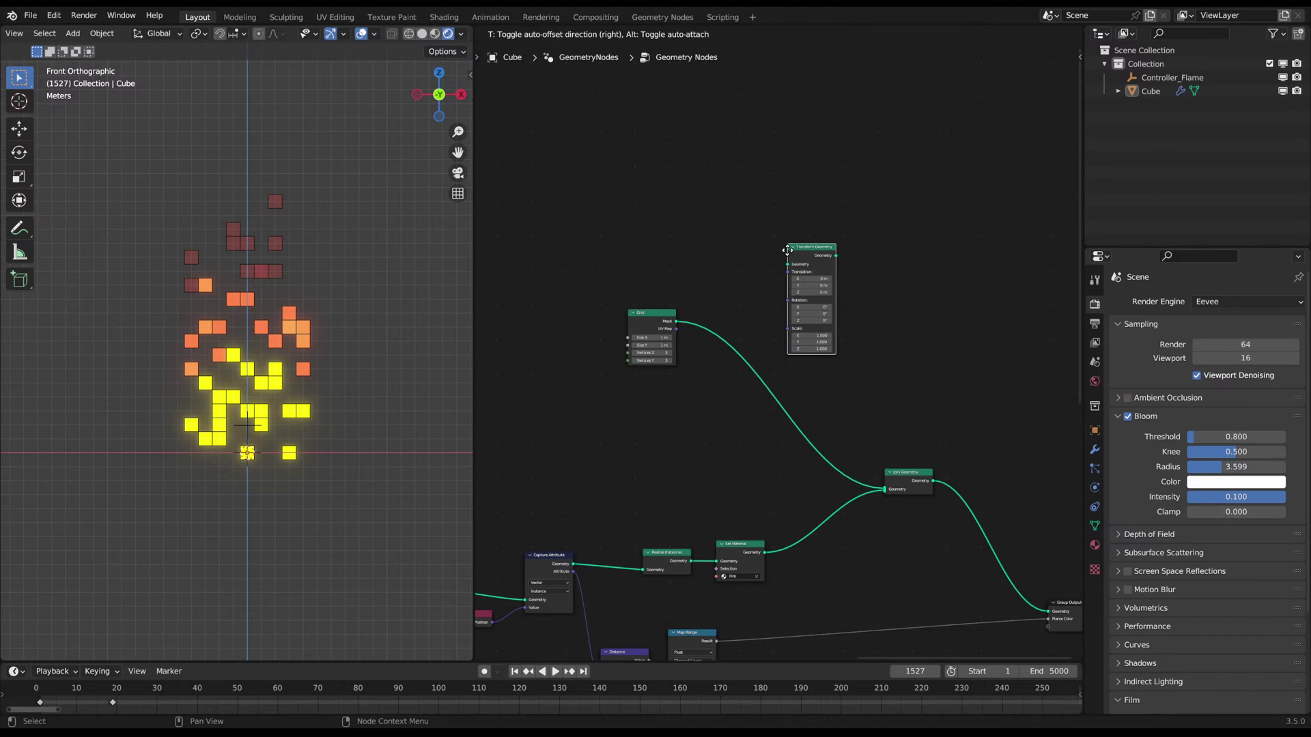
click(690, 276)
scroll(614, 368, up, 4)
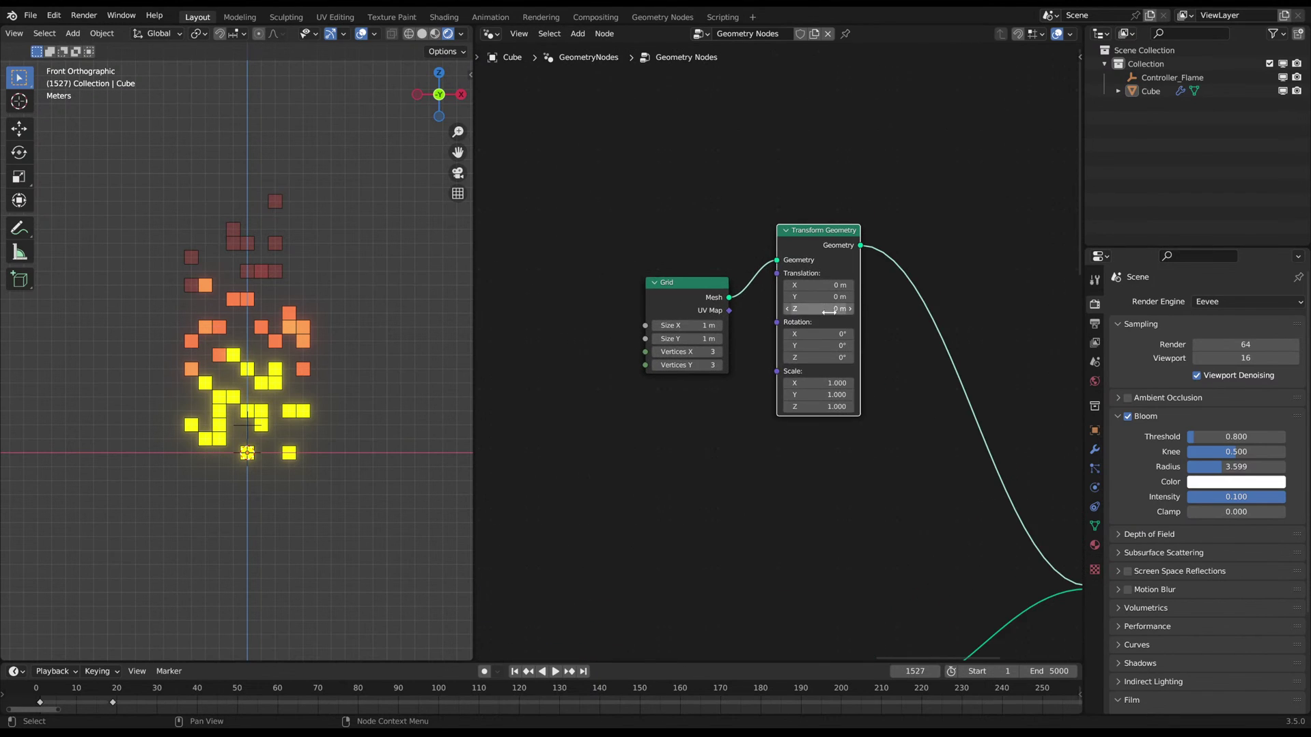
click(834, 328)
text(90)
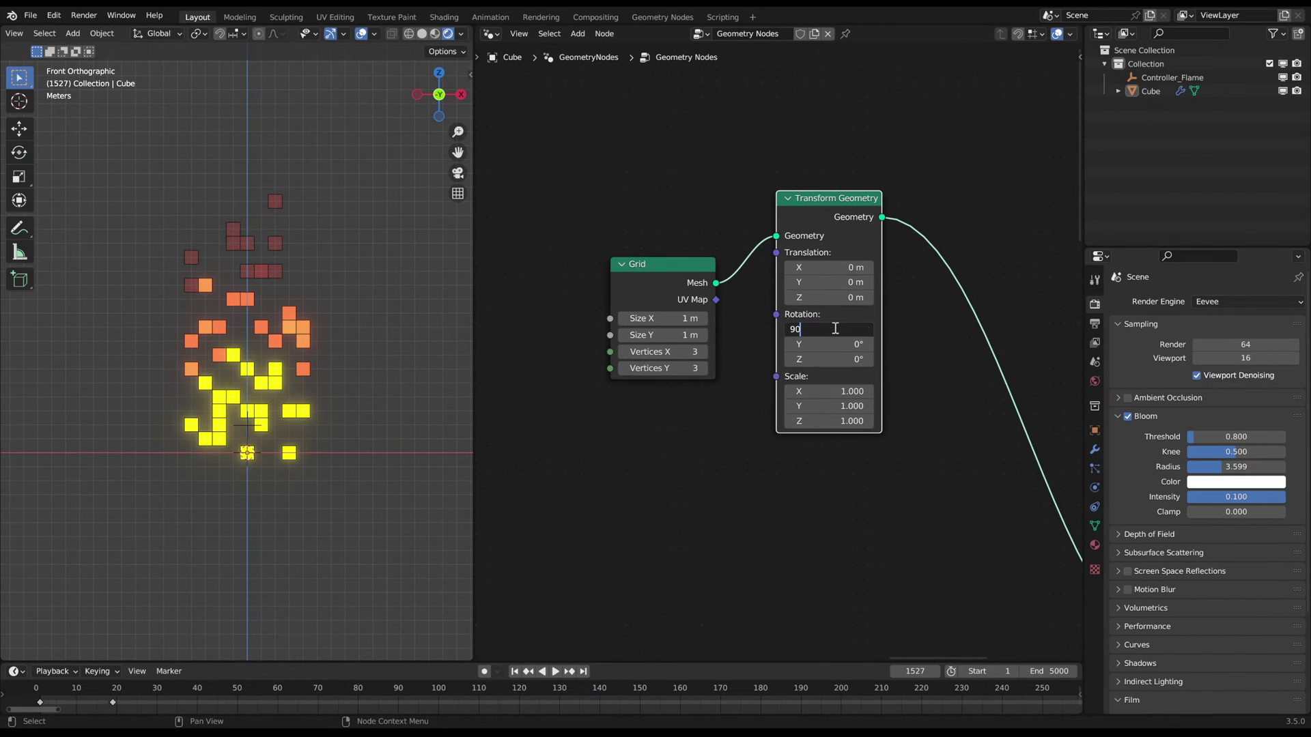
key(Return)
- Set the Grid node's Size X and Y to 20 m and its Vertices X and Y to 21
drag(658, 320, 668, 351)
text(20)
key(Return)
text(21)
key(Return)
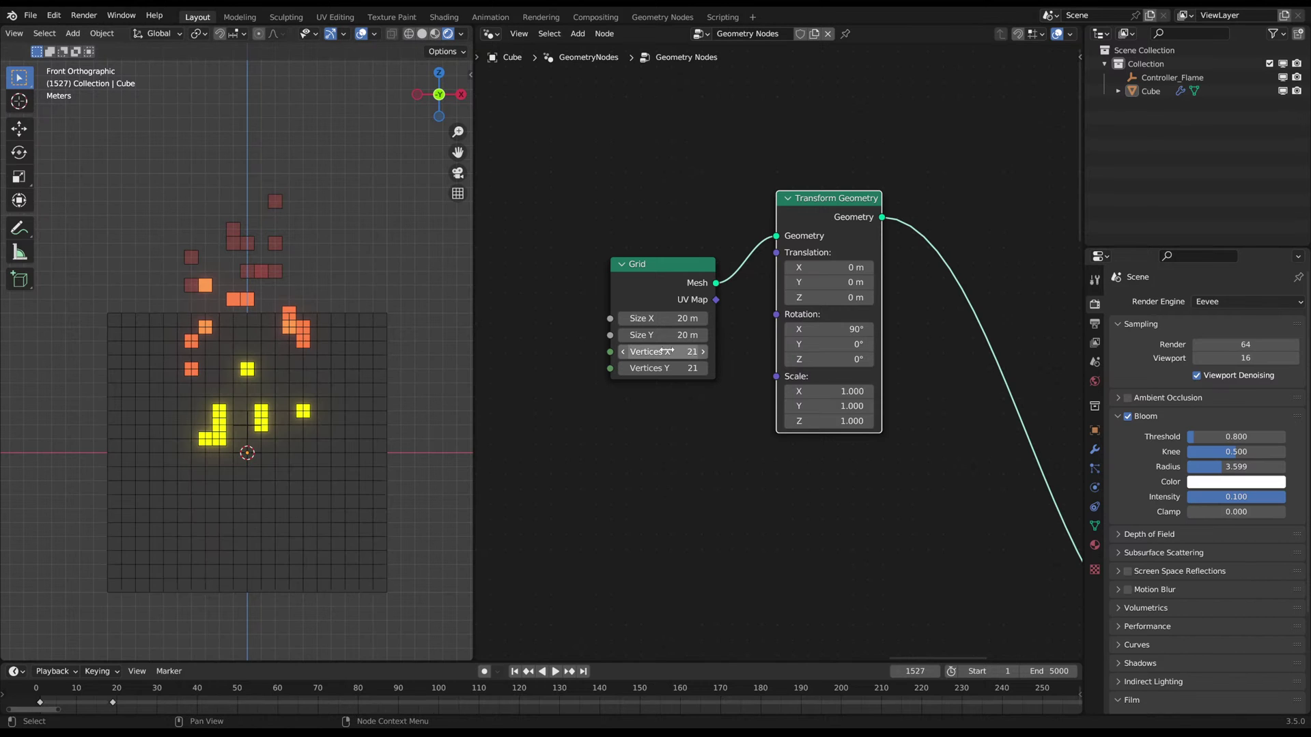
- Set the grid's Transform Geometry translation to Z 8 m and Y 3 m, placing the grid behind the flame
scroll(293, 334, up, 2)
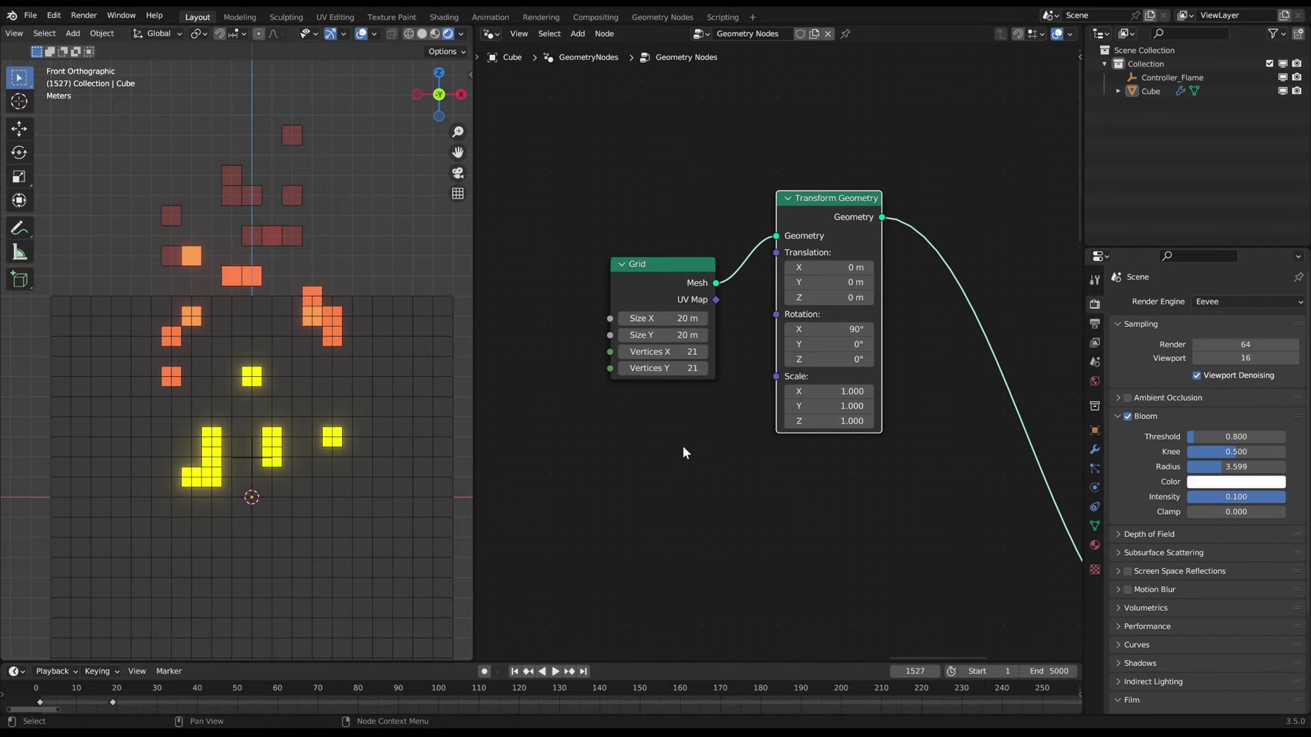
middle_drag(654, 392, 577, 356)
middle_drag(677, 393, 684, 449)
drag(769, 315, 771, 316)
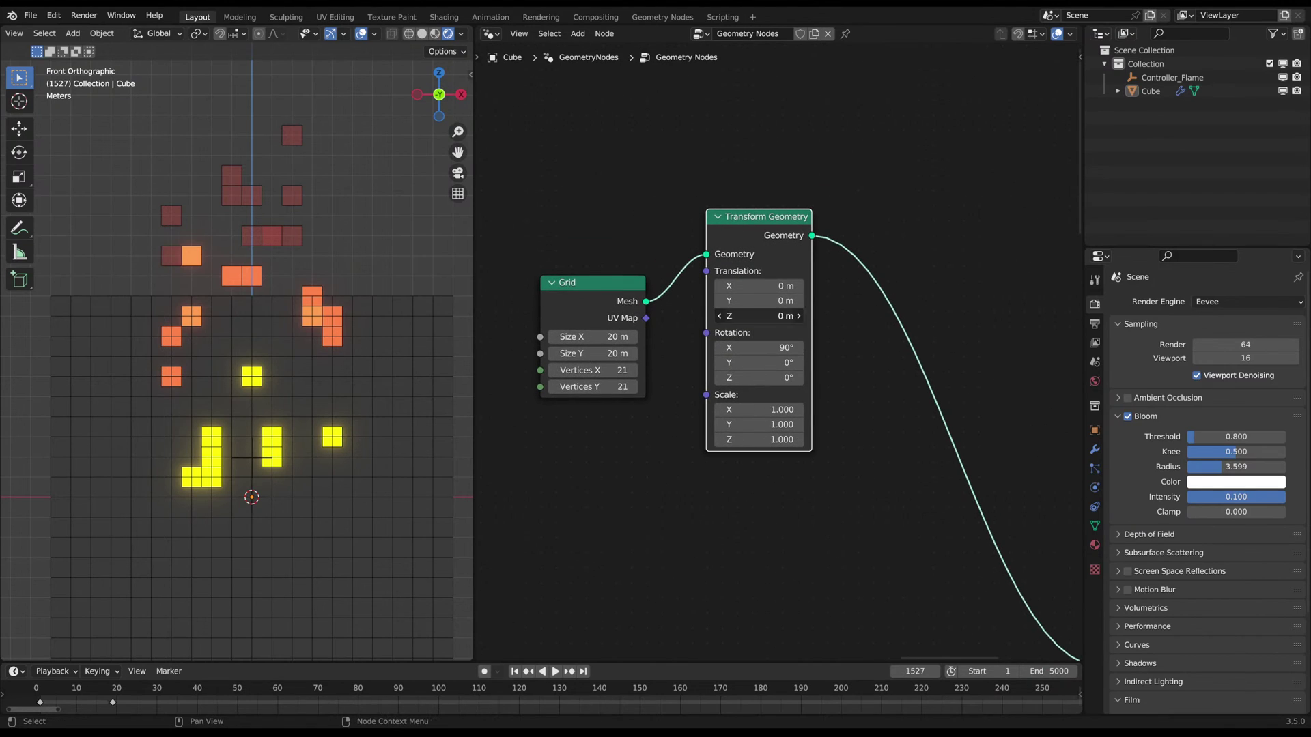
text(8)
key(Return)
click(758, 300)
text(3)
key(Return)
- Examine how the grid lines align with the flame pixels, outlining one orange pixel and its center with temporary annotations
scroll(193, 316, up, 4)
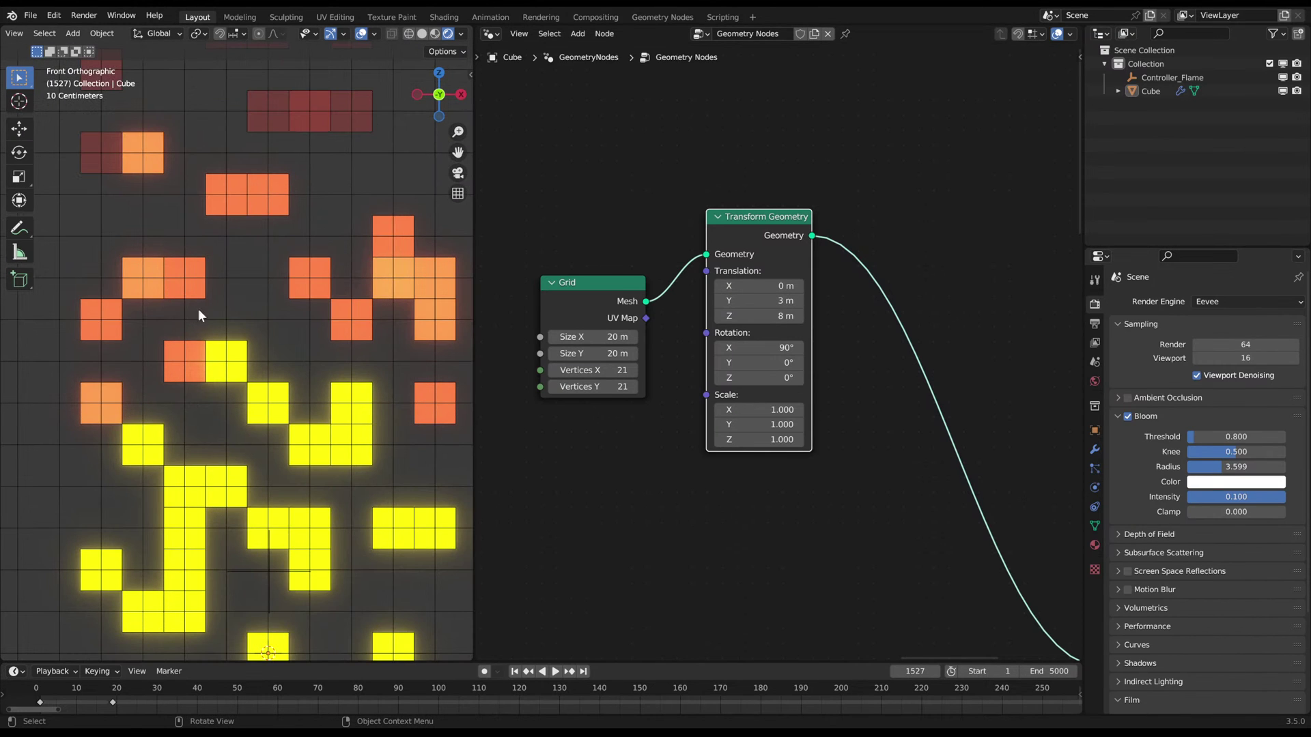
scroll(281, 321, down, 3)
scroll(235, 360, up, 6)
scroll(234, 361, up, 3)
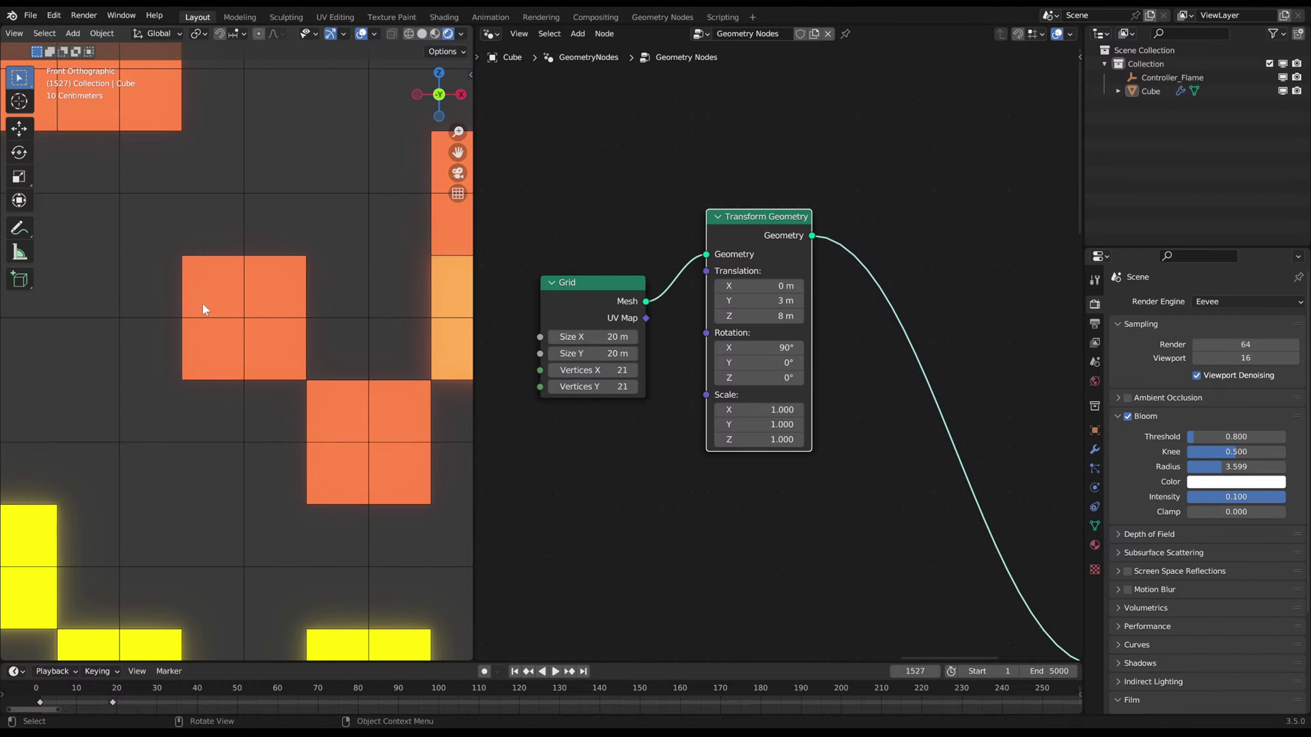
scroll(226, 270, down, 3)
scroll(246, 238, up, 1)
click(241, 325)
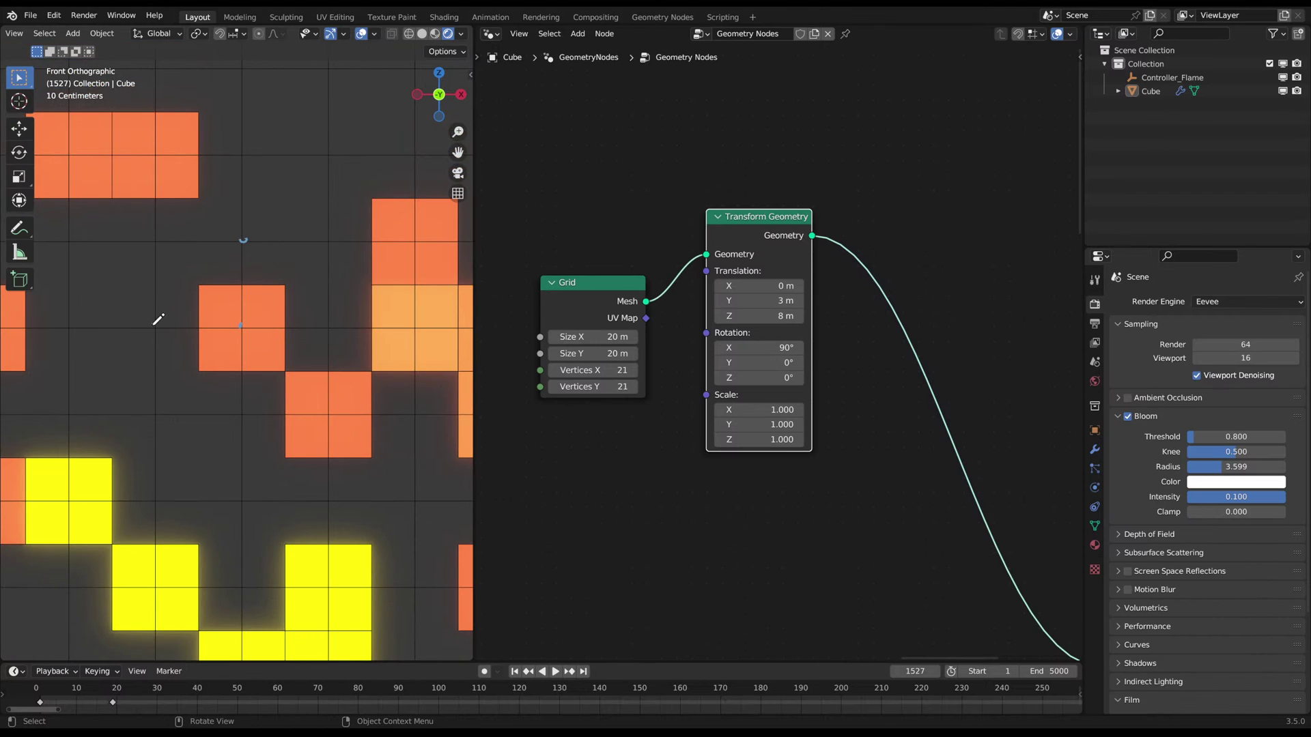
scroll(239, 321, up, 5)
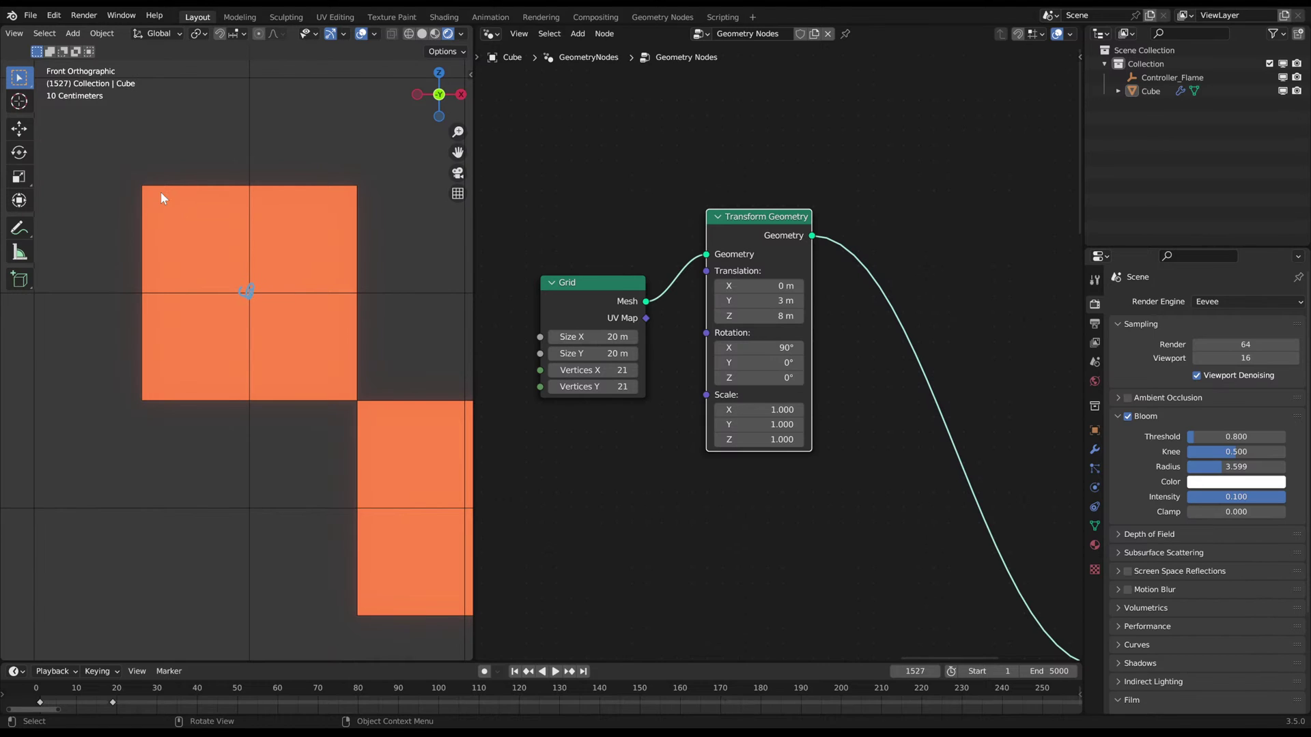
mouse_move(143, 184)
mouse_down()
mouse_move(141, 366)
mouse_move(273, 389)
mouse_move(353, 341)
mouse_move(358, 188)
mouse_move(145, 185)
mouse_up()
scroll(257, 372, down, 8)
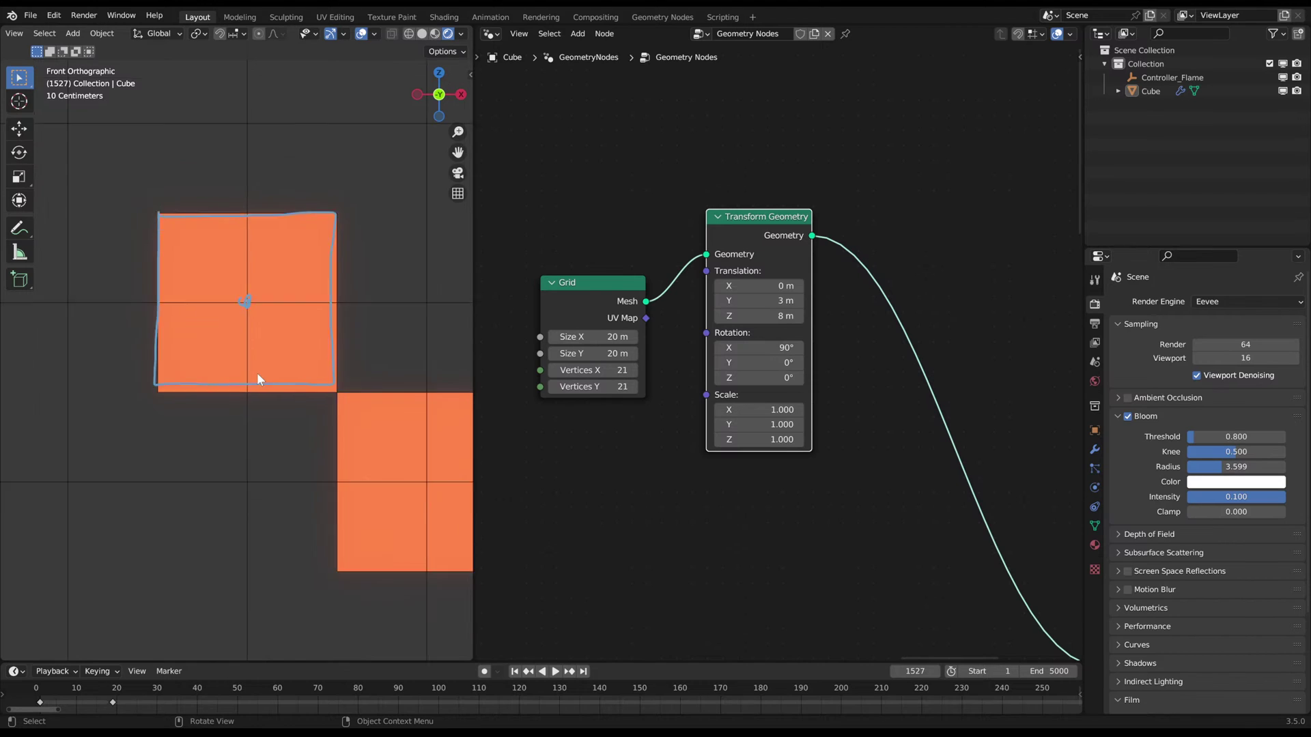
scroll(221, 339, down, 6)
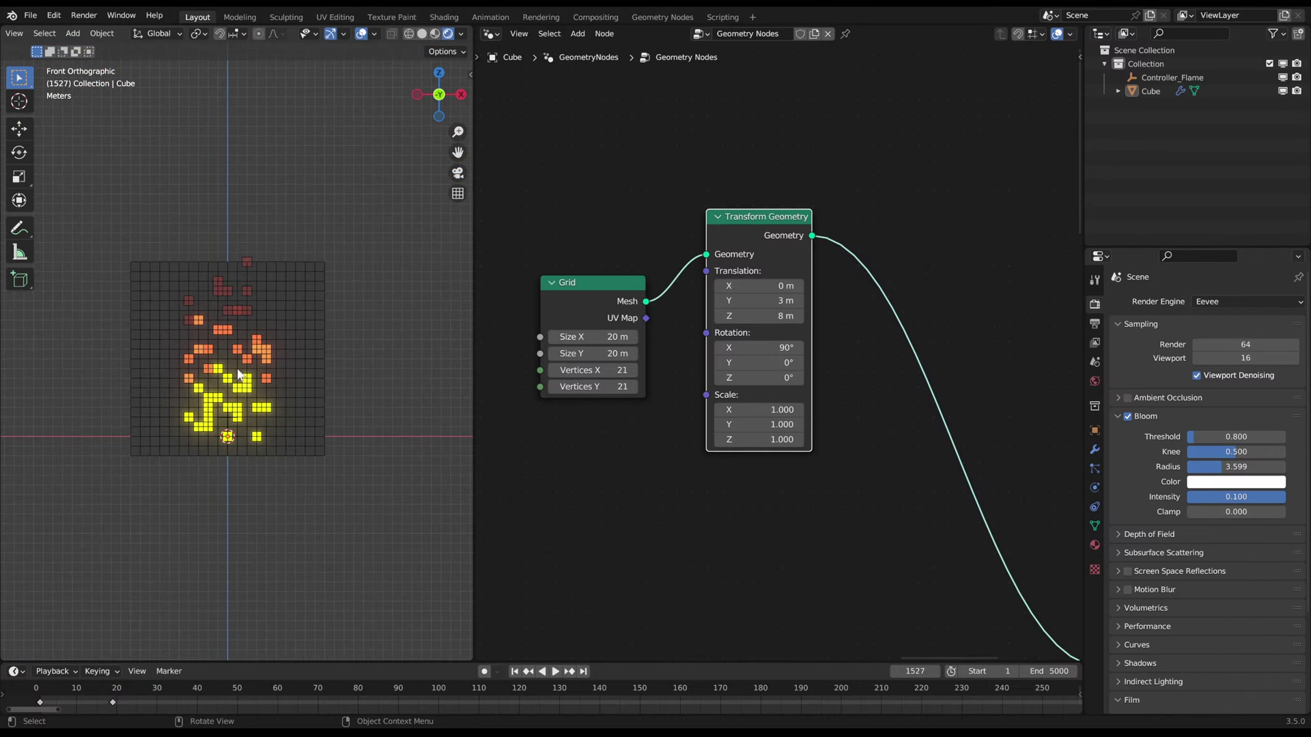
scroll(240, 381, up, 2)
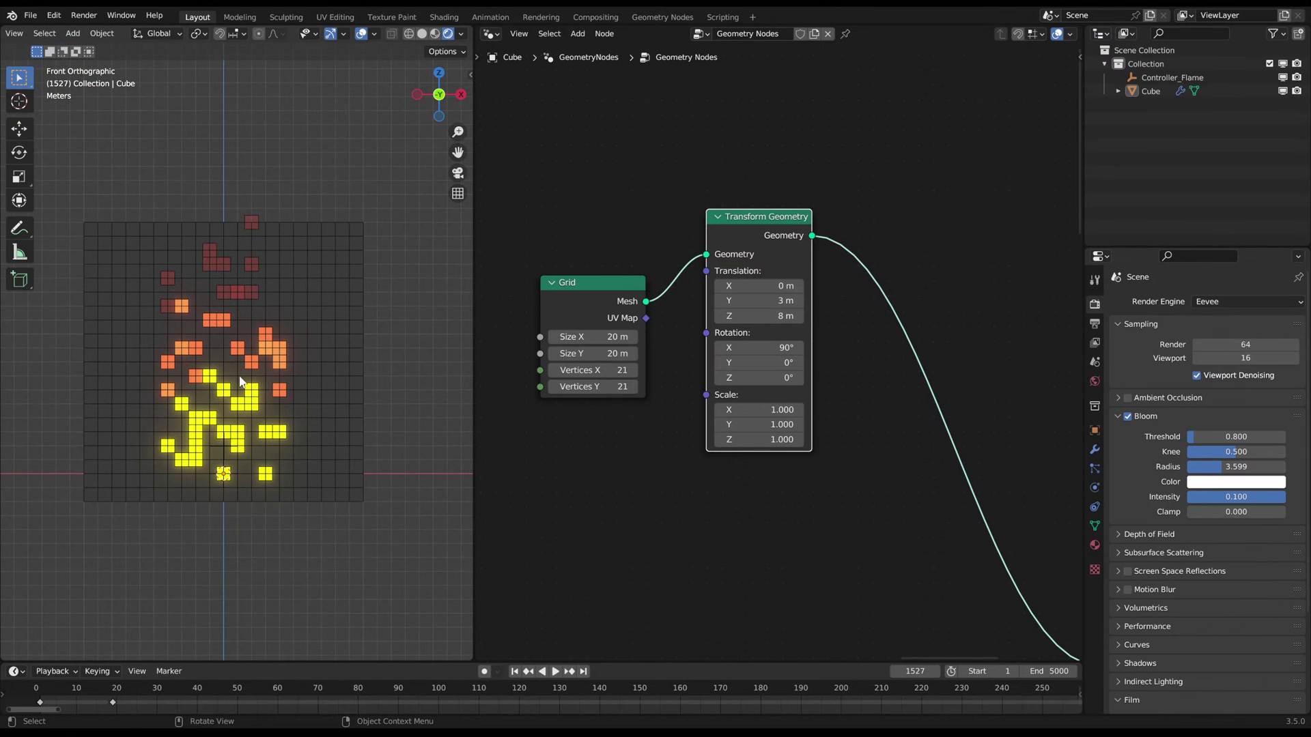
scroll(280, 367, down, 1)
scroll(778, 348, down, 1)
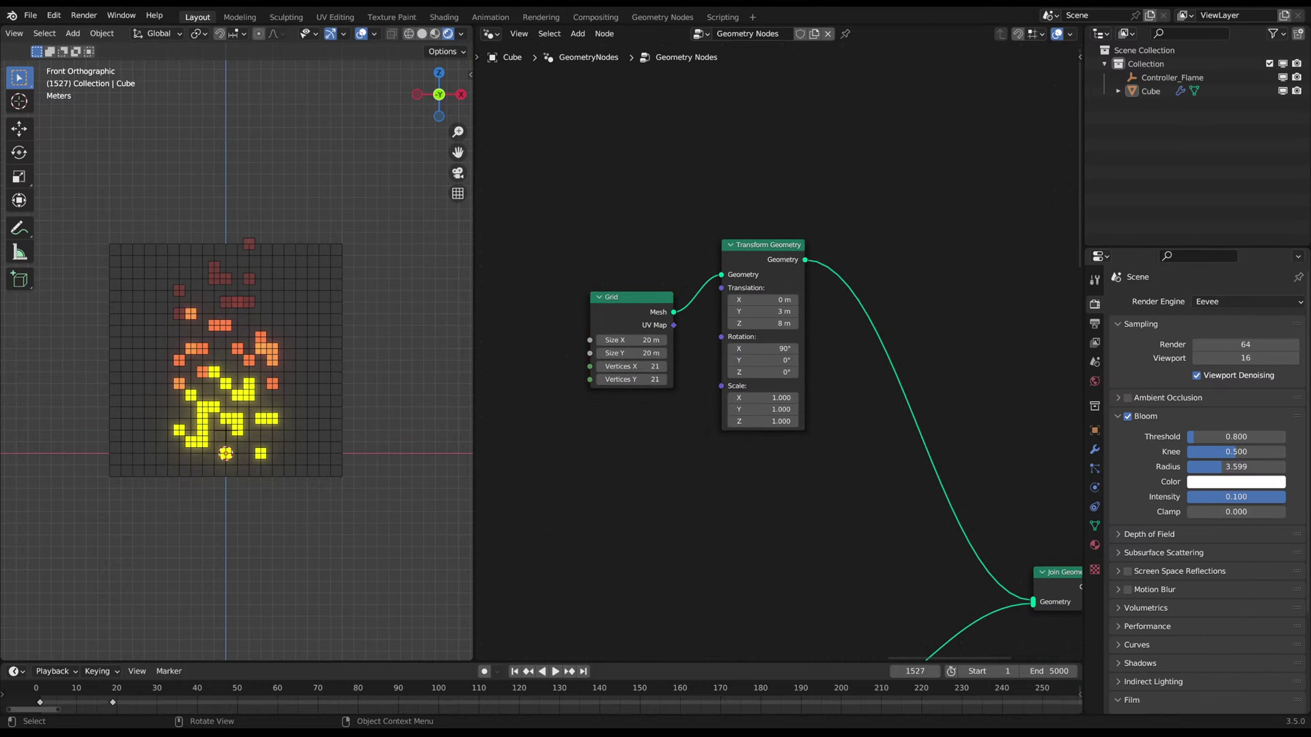
- Move the Grid and Transform Geometry nodes together to leave room before Join Geometry
middle_drag(936, 290, 825, 268)
click(676, 250)
scroll(661, 285, down, 2)
middle_drag(556, 249, 635, 307)
drag(635, 308, 837, 473)
scroll(778, 362, down, 5)
key(g)
click(694, 294)
middle_drag(731, 269, 809, 413)
key(g)
click(702, 333)
middle_drag(751, 367, 738, 348)
key(shift+a)
click(824, 272)
text(insta)
key(Return)
key(Escape)
- Insert an Instance on Points node on the link between the grid's Transform Geometry and Join Geometry
key(shift+a)
text(instance)
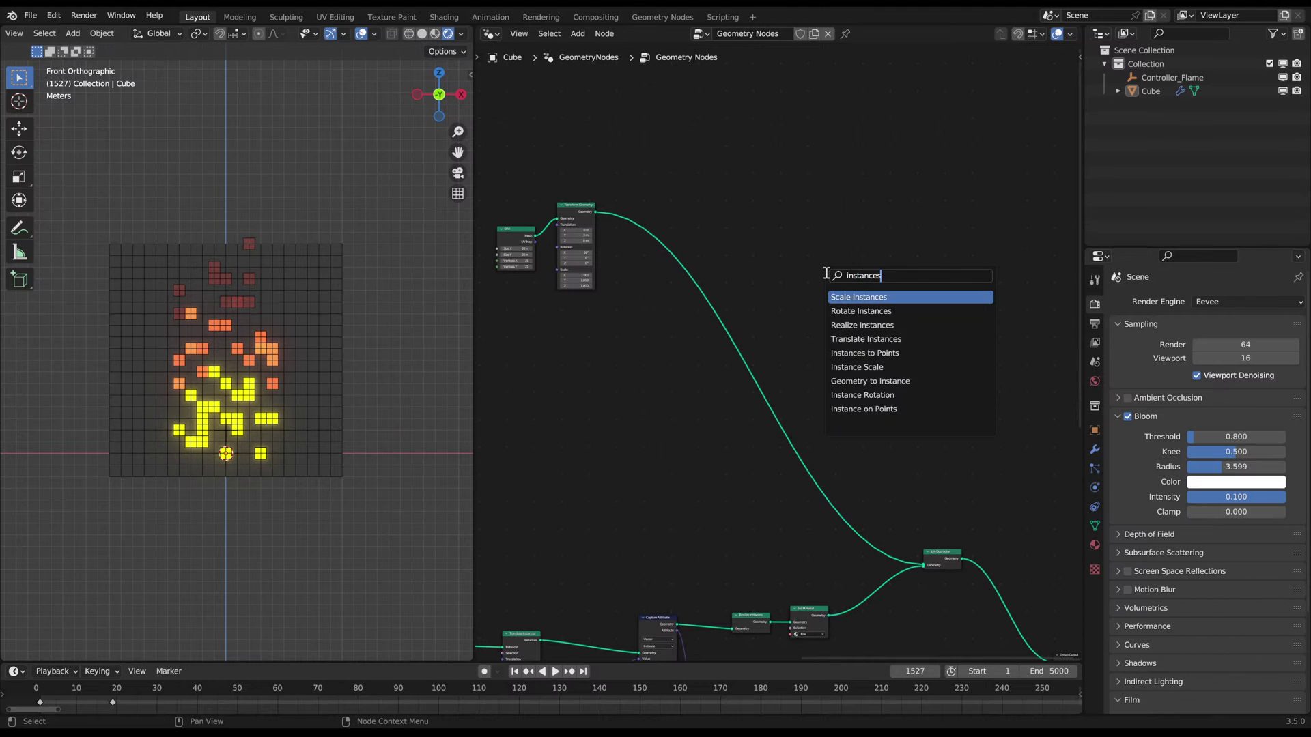
text( on)
key(Return)
click(681, 272)
scroll(643, 345, up, 3)
middle_drag(642, 345, 834, 344)
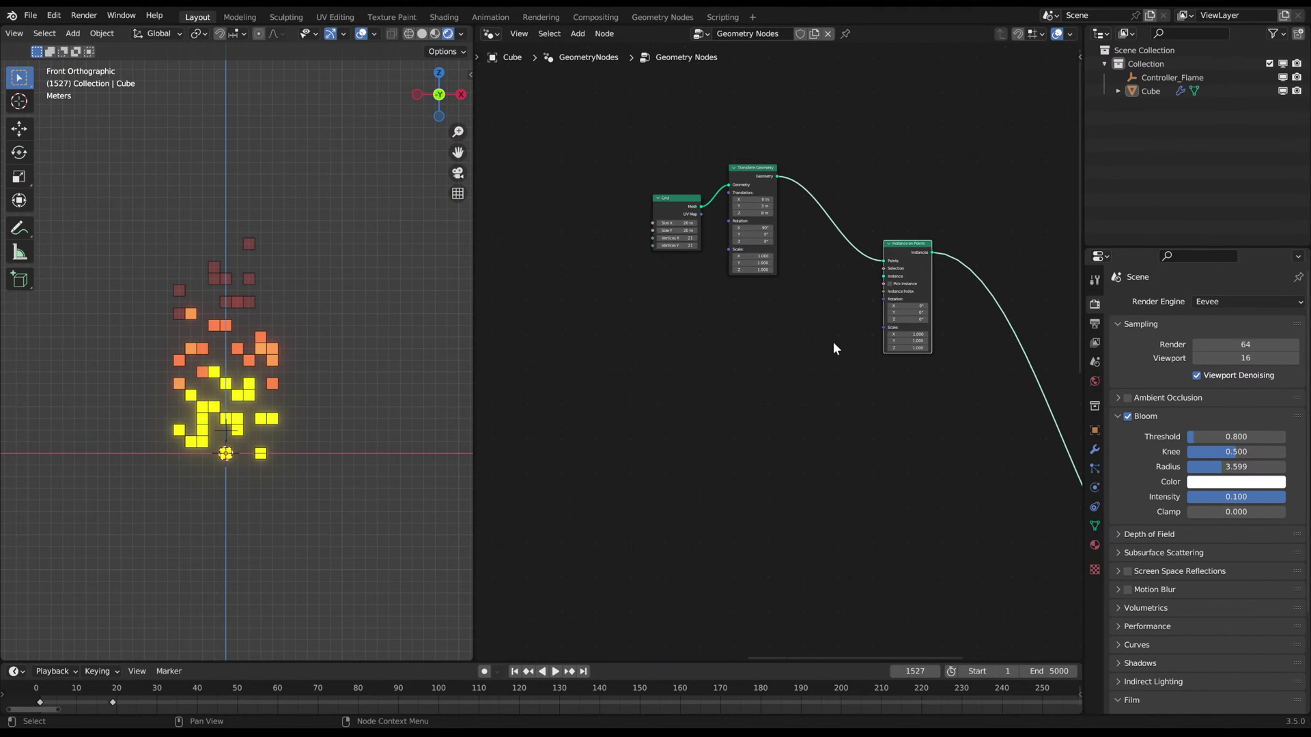
- Duplicate the Grid node and place the copy below the original
scroll(785, 345, up, 1)
click(649, 156)
key(shift+d)
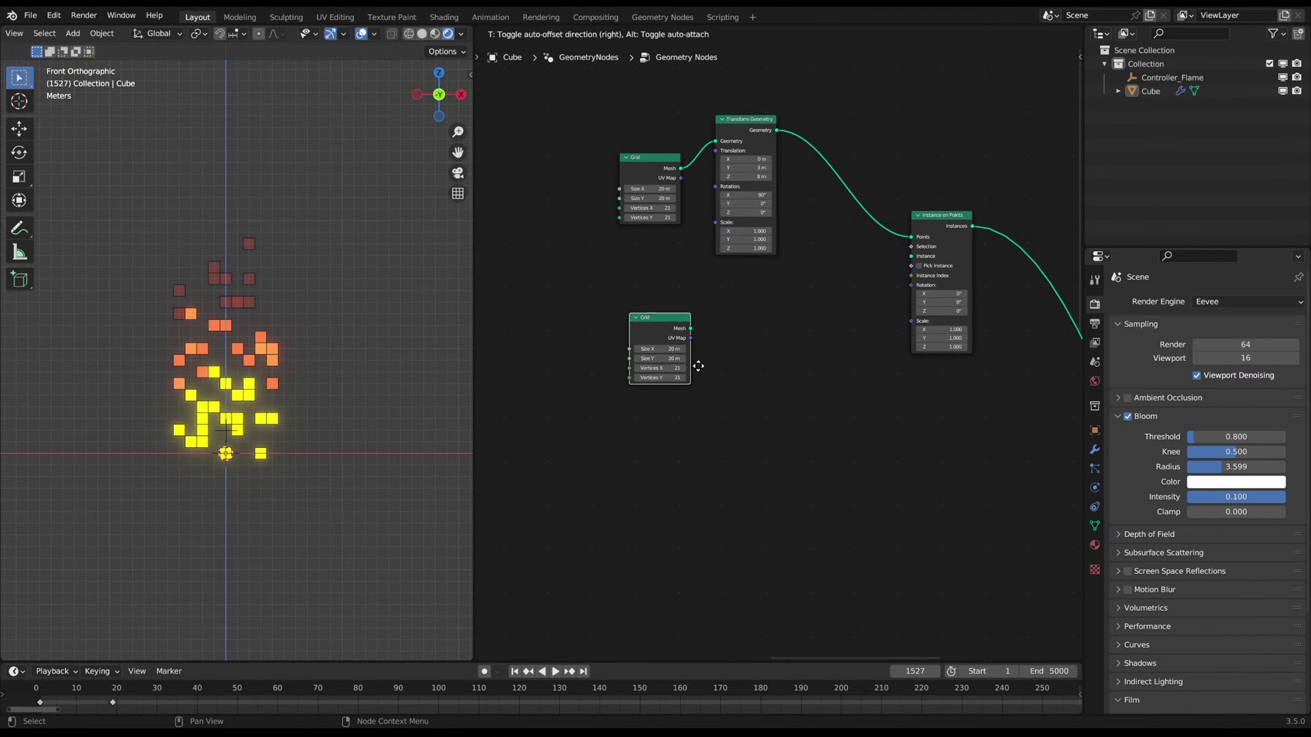
click(686, 356)
scroll(743, 349, up, 2)
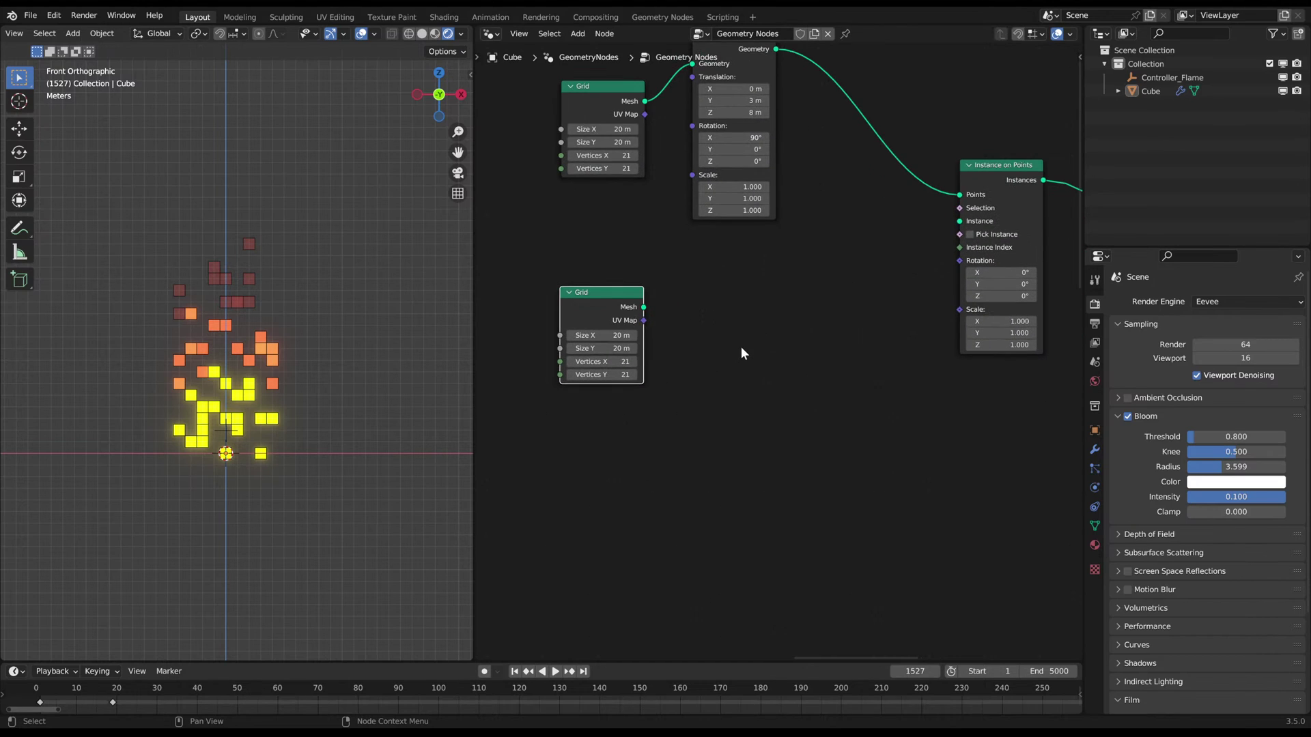
scroll(775, 312, up, 1)
middle_drag(780, 284, 771, 328)
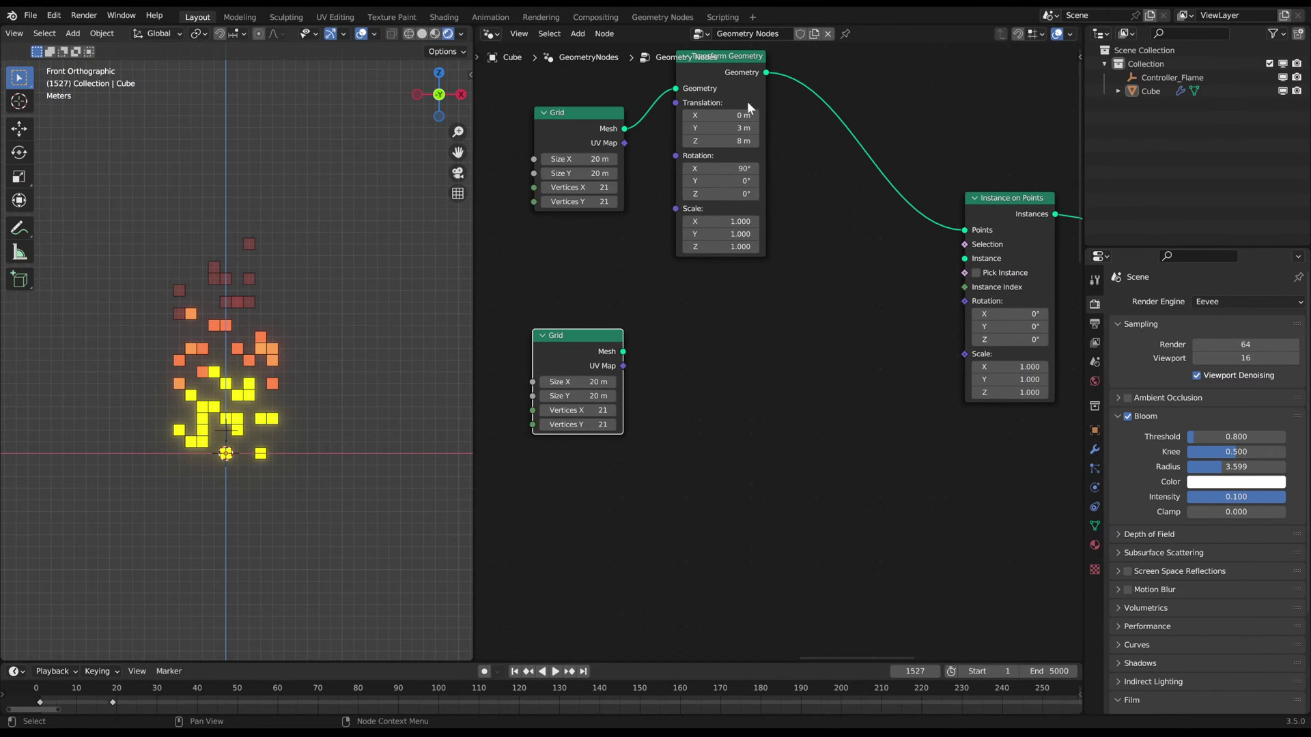
- Add a Transform Geometry node beside the duplicated Grid and connect the Grid's Mesh output to its Geometry input
key(shift+a)
text(transf)
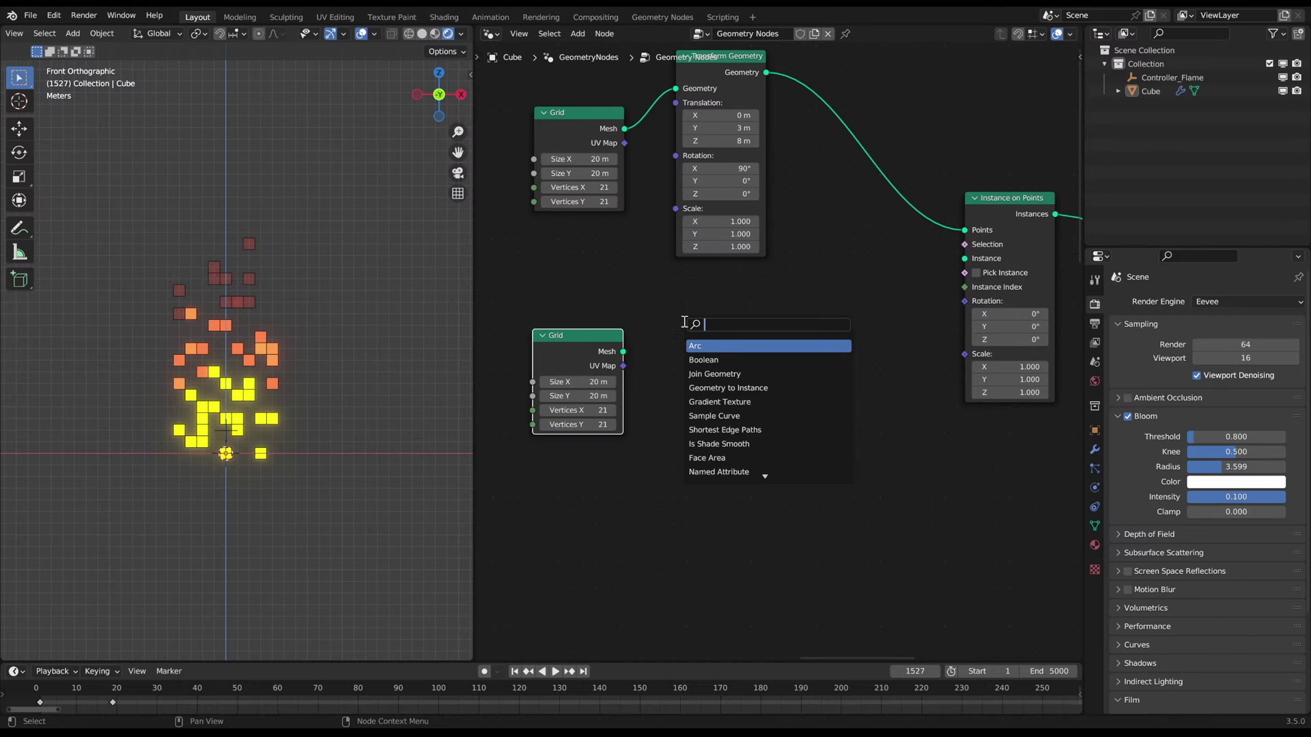
key(Return)
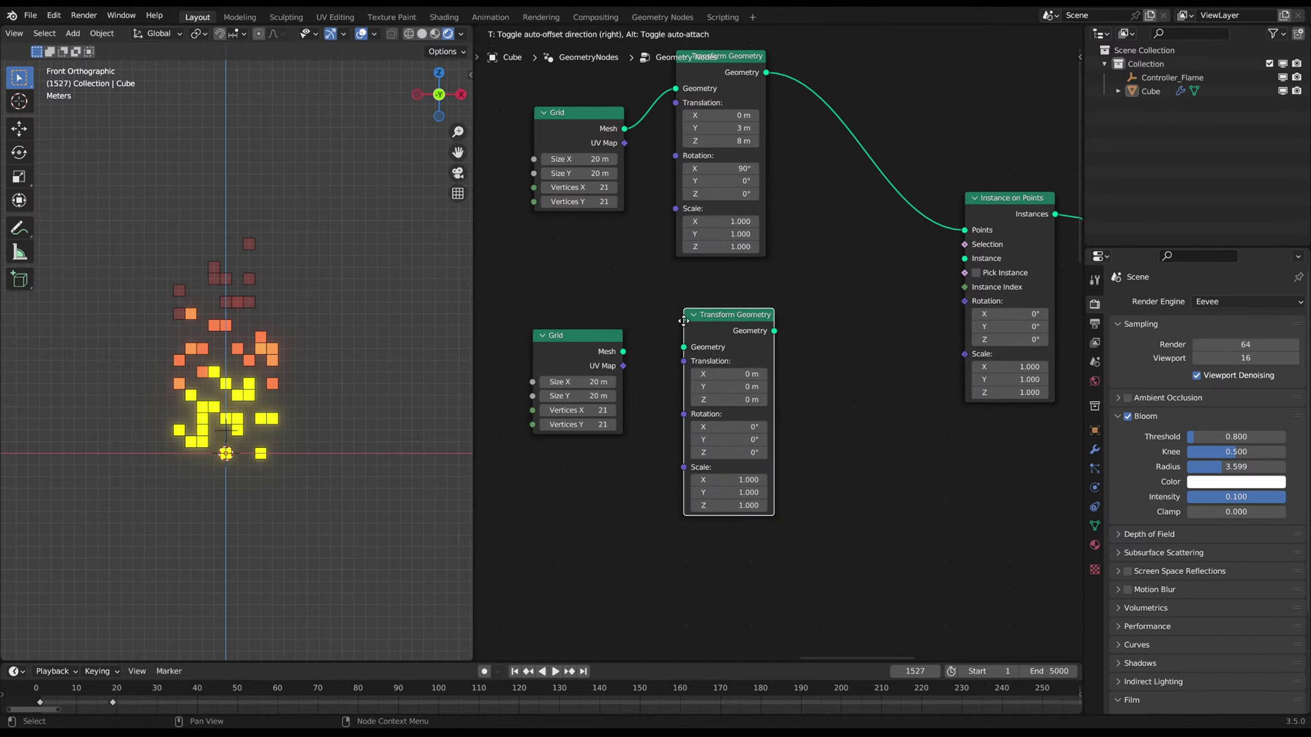
click(683, 319)
drag(623, 351, 683, 333)
- Set the duplicated Grid's Size X and Y to 1 m and its Vertices X and Y to 20
drag(582, 384, 593, 424)
text(1)
key(Return)
text(20)
key(Return)
- Connect the duplicated grid's Transform Geometry output to the Instance input of Instance on Points
click(801, 496)
middle_drag(772, 313, 743, 351)
drag(746, 354, 939, 299)
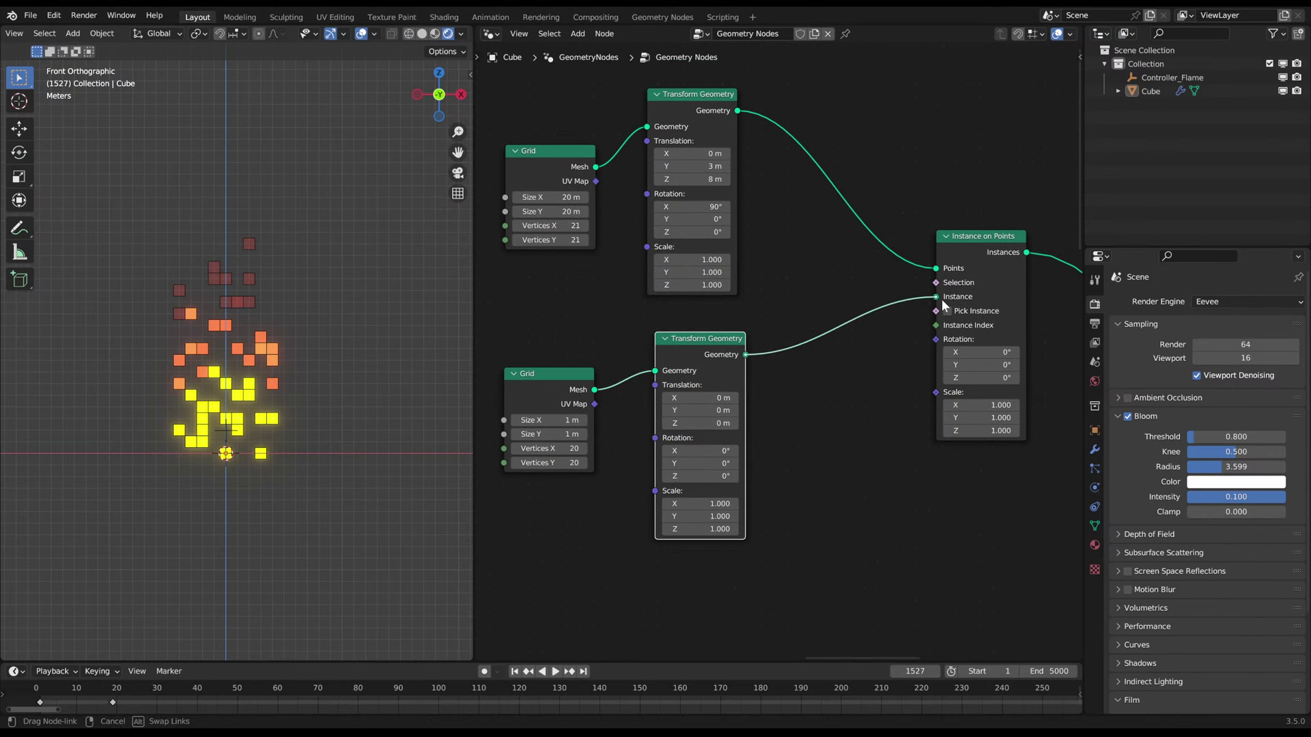
- Set the X rotation of the instanced grid's Transform Geometry node to 90°
middle_drag(836, 374, 767, 373)
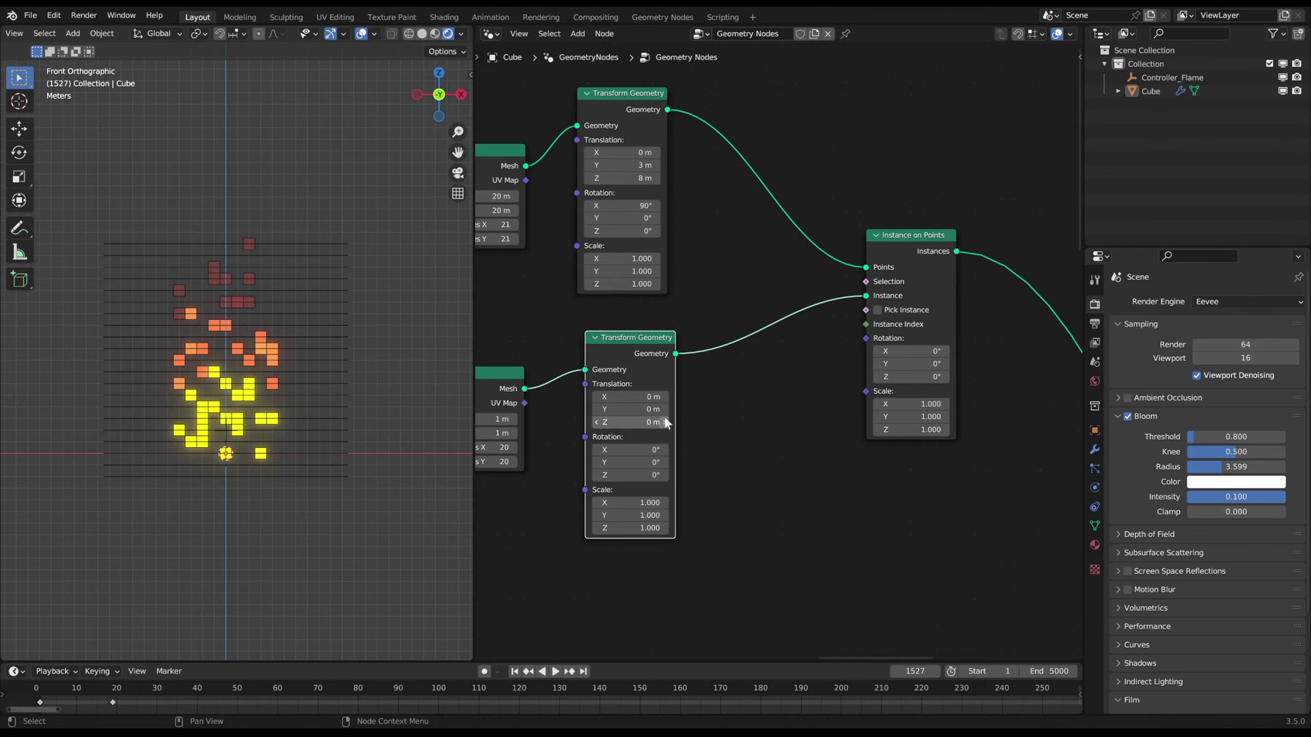
click(636, 453)
text(90)
key(Return)
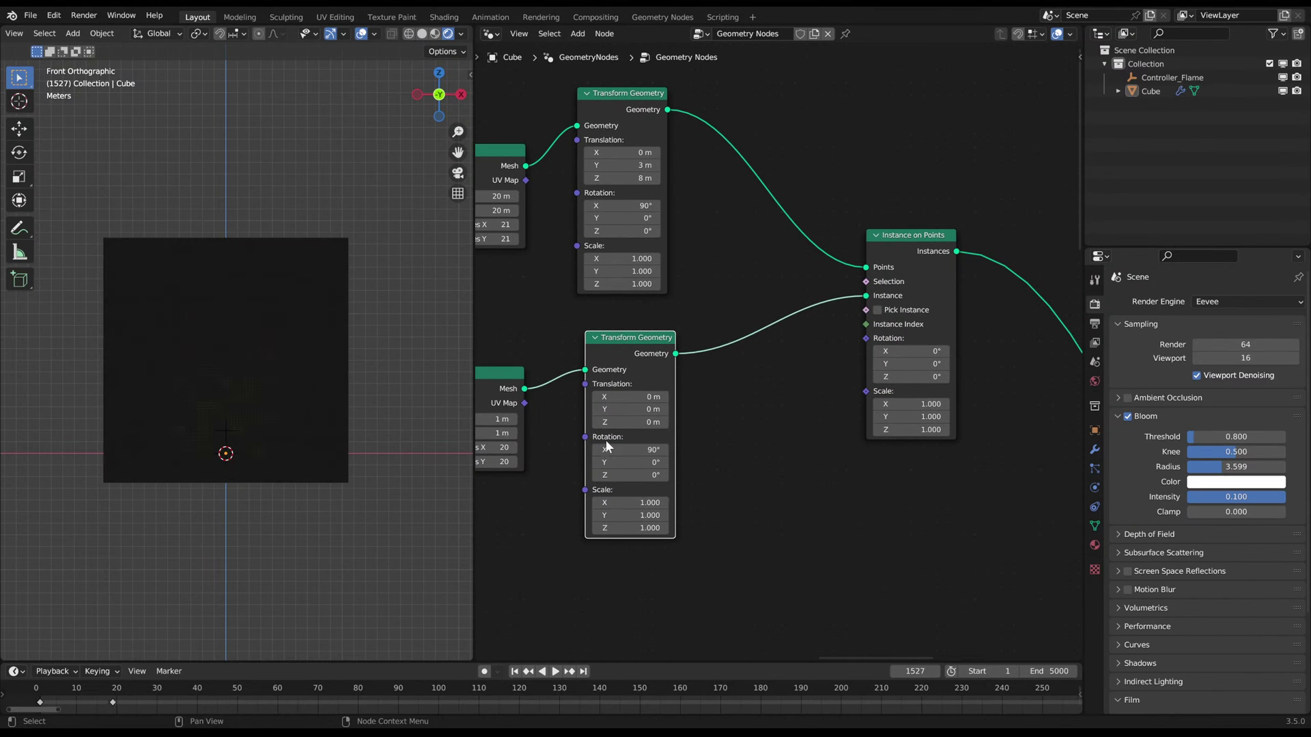
- Set both vertex counts of the 1 m Grid node to 2
middle_drag(243, 395, 191, 404)
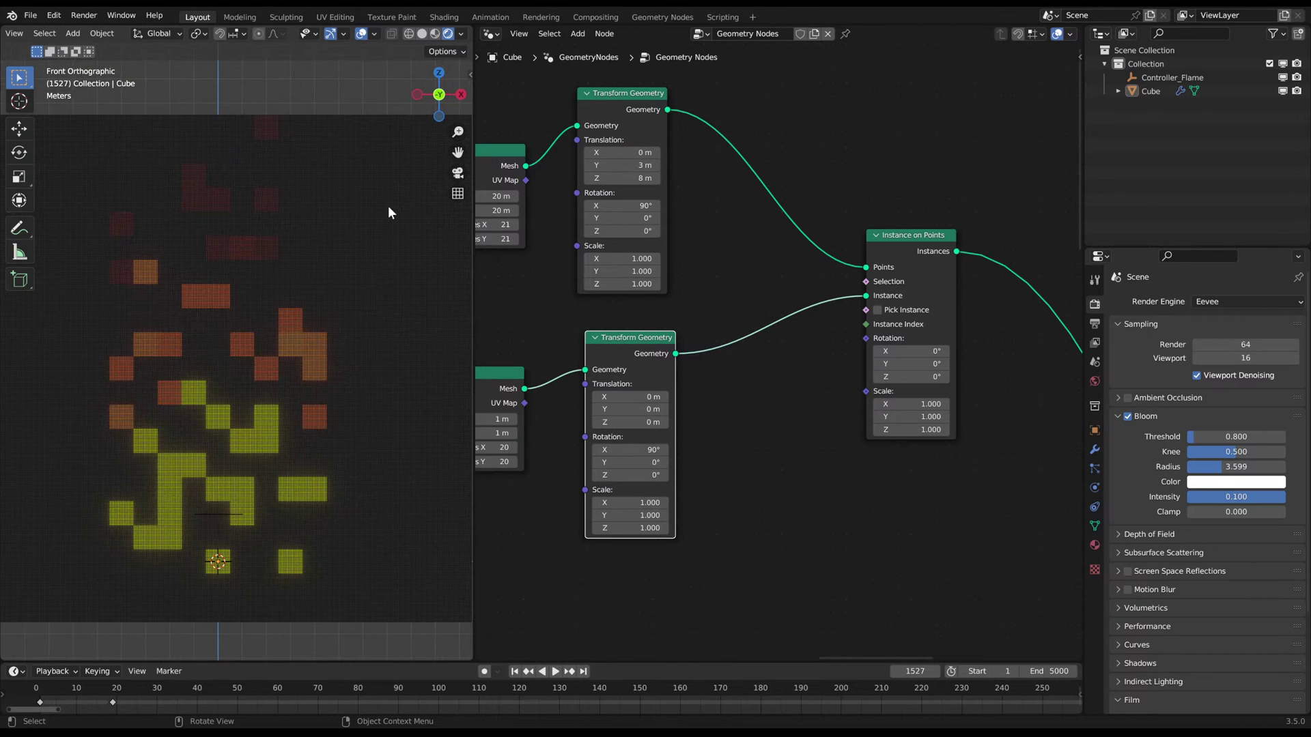
scroll(305, 322, up, 8)
middle_drag(756, 399, 860, 385)
click(589, 434)
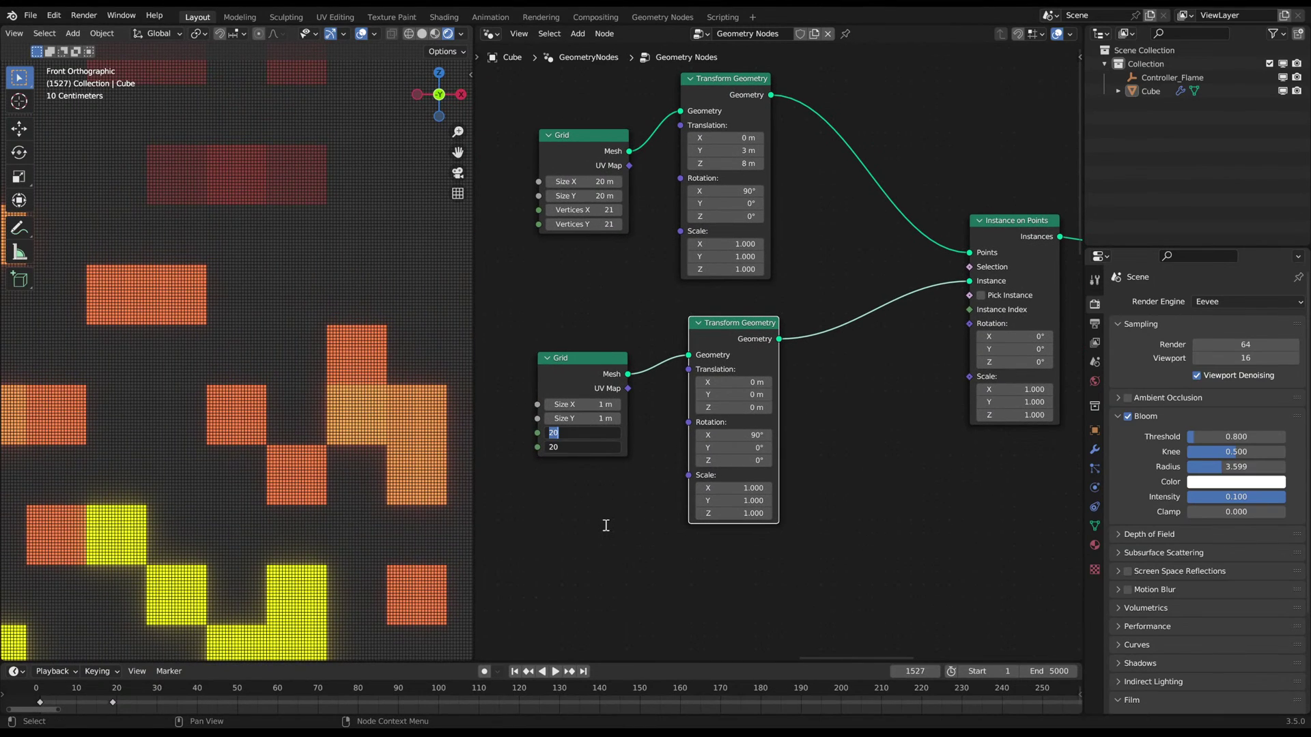
text(2)
key(Return)
scroll(245, 288, down, 6)
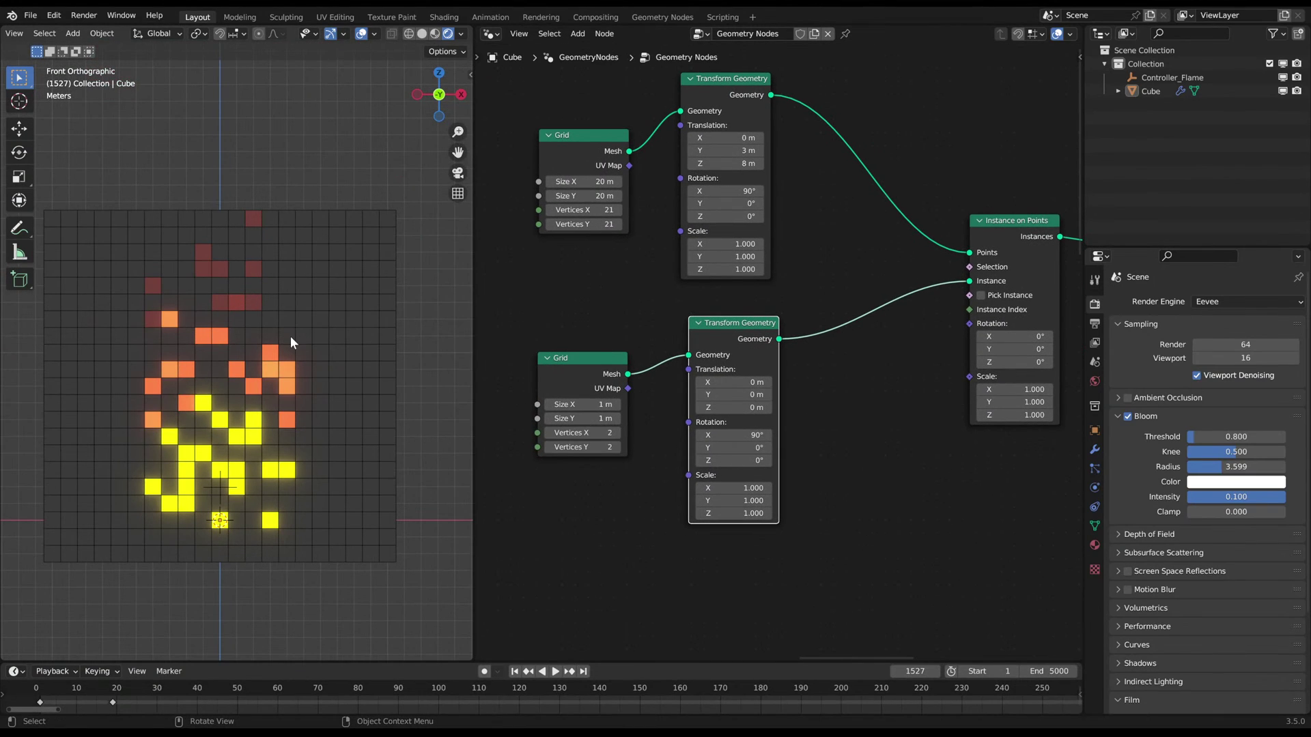
- Examine the pixel flame and its background grid from an angle and from the front
middle_drag(276, 343, 334, 341)
click(348, 325)
key(alt+a)
scroll(293, 338, down, 2)
middle_drag(236, 355, 307, 332)
key(KP_1)
scroll(293, 334, up, 1)
scroll(379, 318, up, 1)
shift+middle_drag(383, 317, 355, 322)
scroll(340, 326, down, 2)
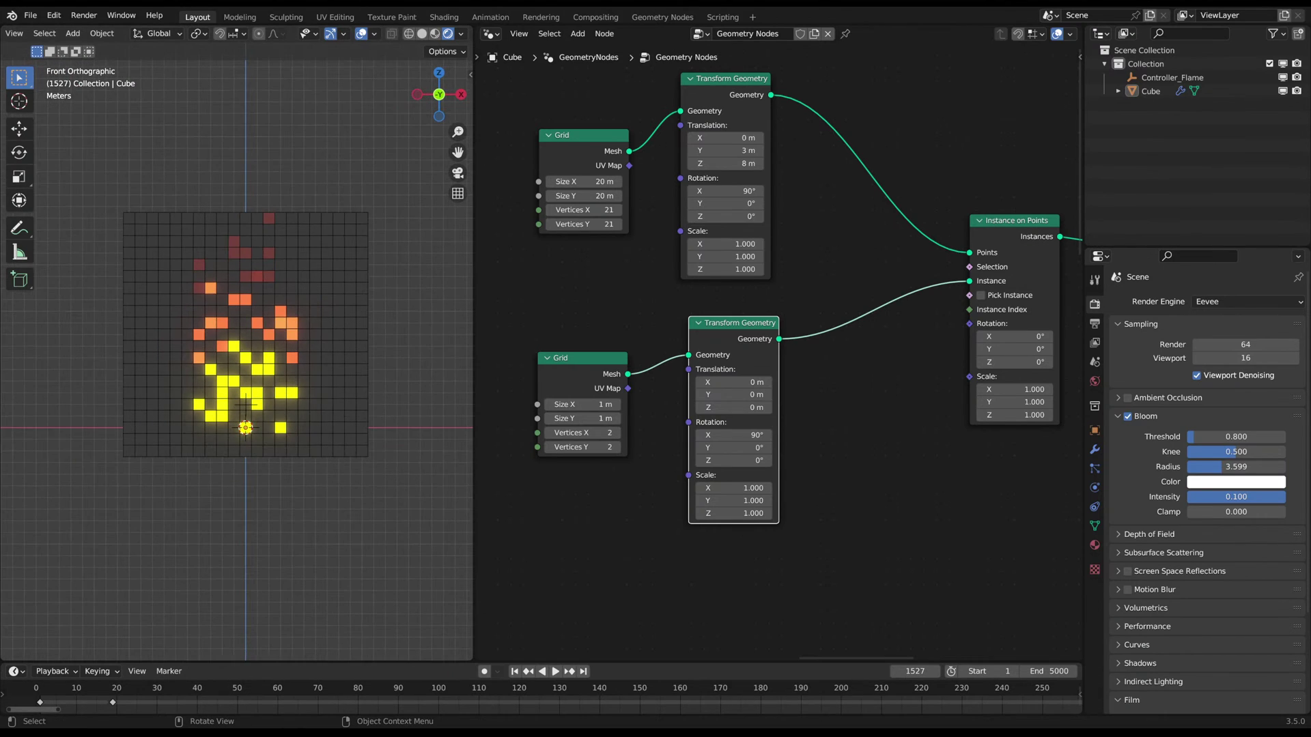
- Circle the flame and the surrounding grid with a temporary annotation stroke, and erase it
scroll(333, 324, up, 1)
click(333, 323)
key(alt+a)
key(d)
mouse_move(310, 467)
mouse_down()
mouse_move(372, 362)
mouse_move(218, 220)
mouse_move(115, 379)
mouse_move(237, 479)
mouse_up()
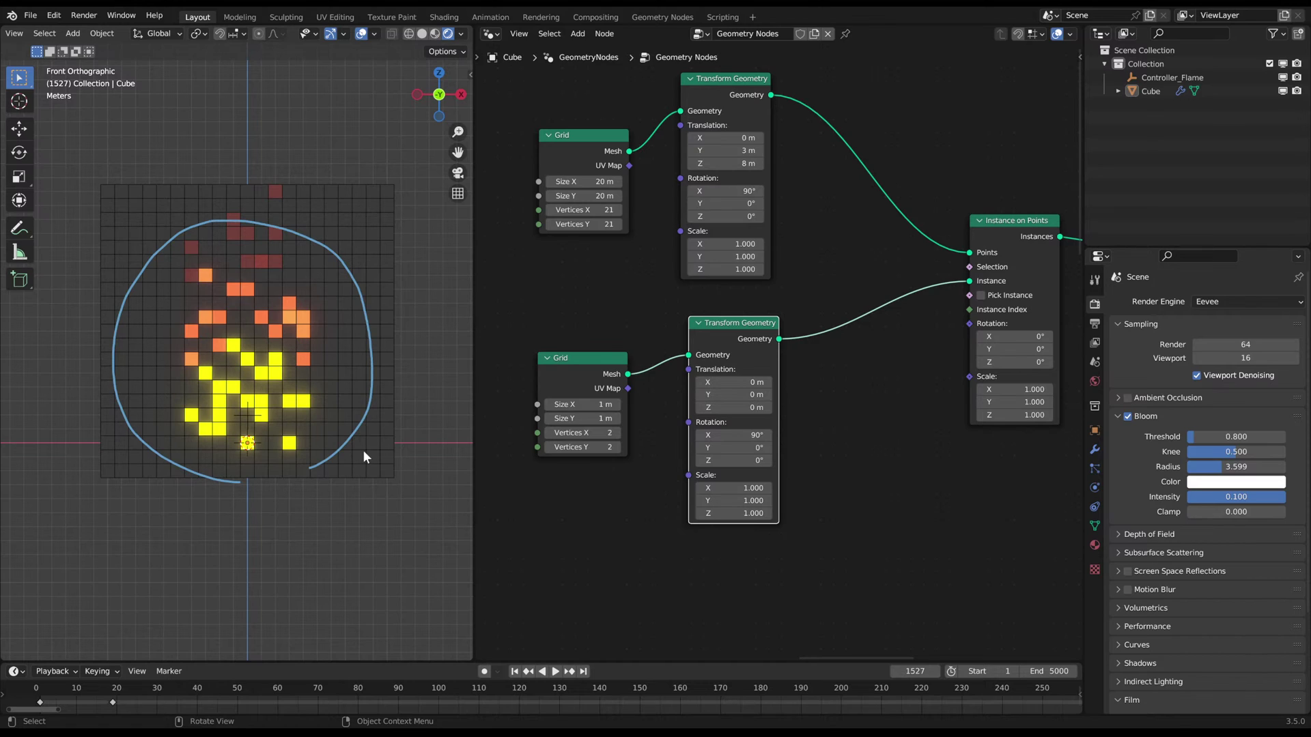
right_drag(399, 349, 353, 424)
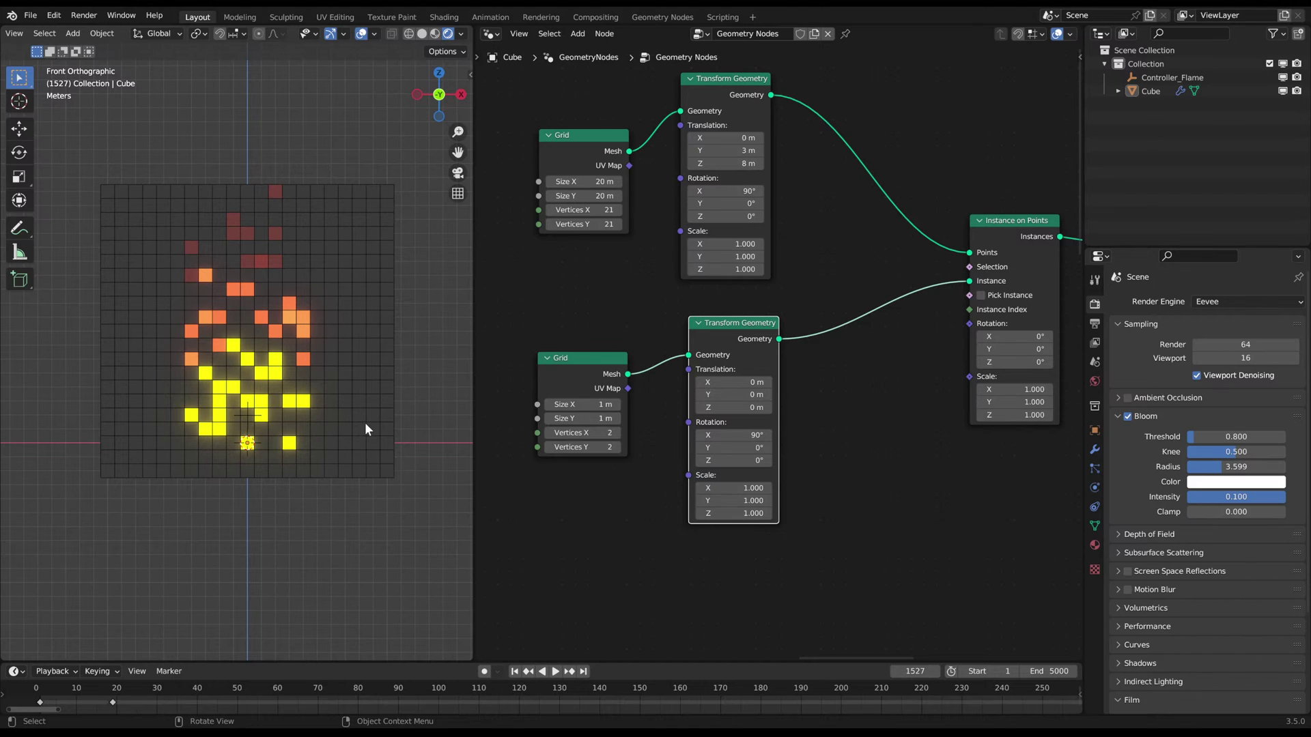
- Move the Instance on Points node up and closer to the two Transform Geometry nodes
scroll(752, 338, down, 4)
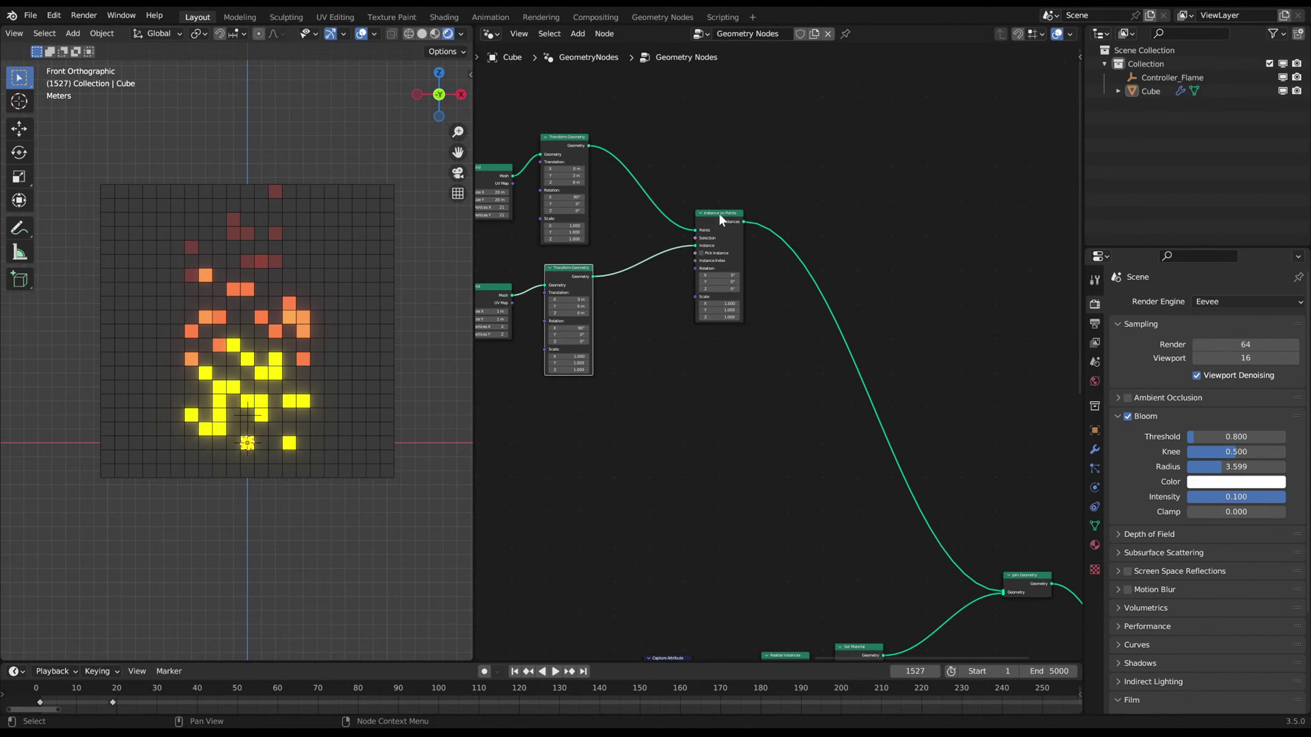
key(g)
click(728, 237)
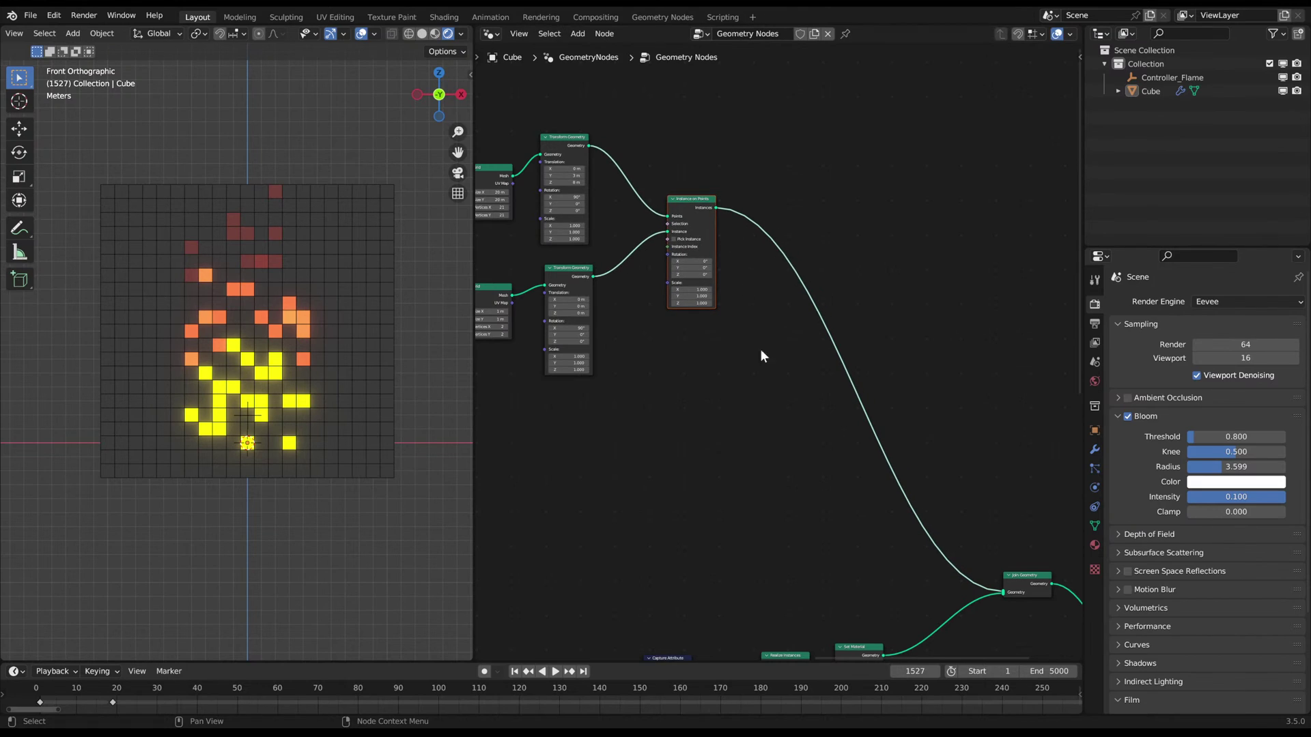
- Insert a Realize Instances node on the link between the grid's Instance on Points and Join Geometry, and reposition it
middle_drag(728, 428, 692, 381)
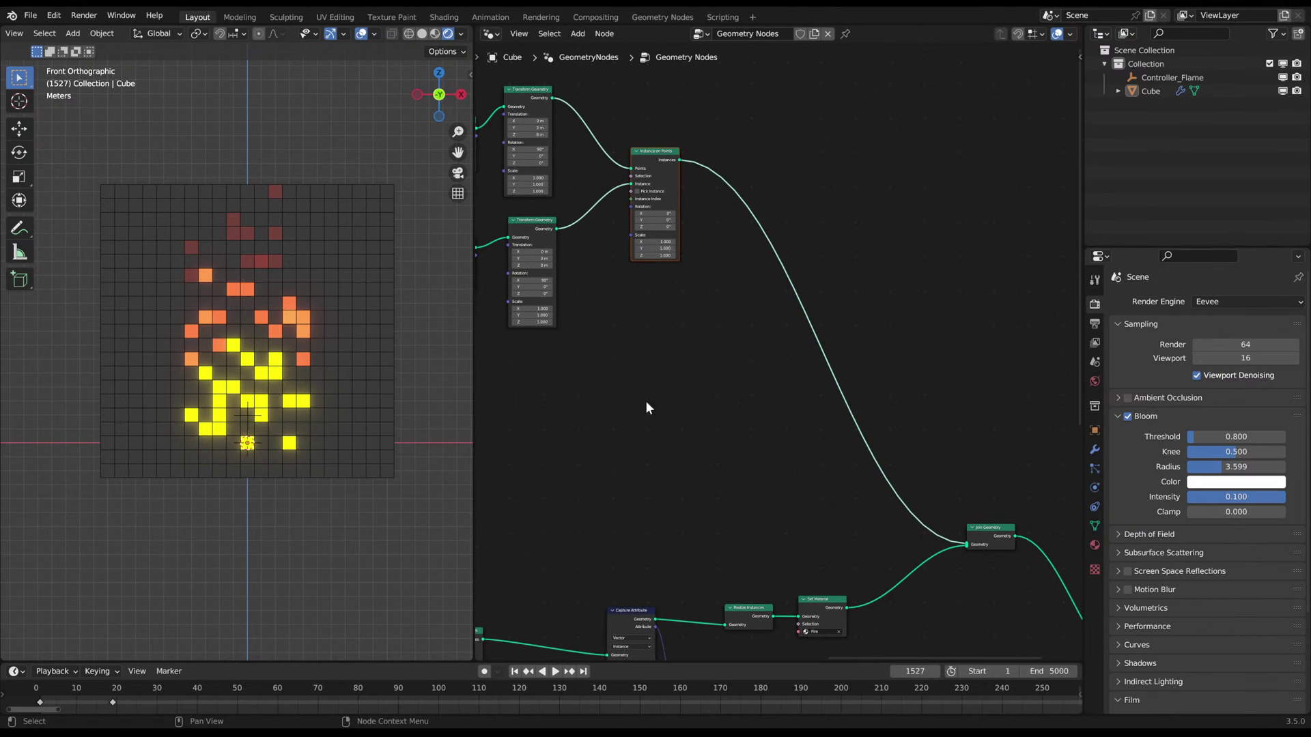
middle_drag(655, 398, 802, 363)
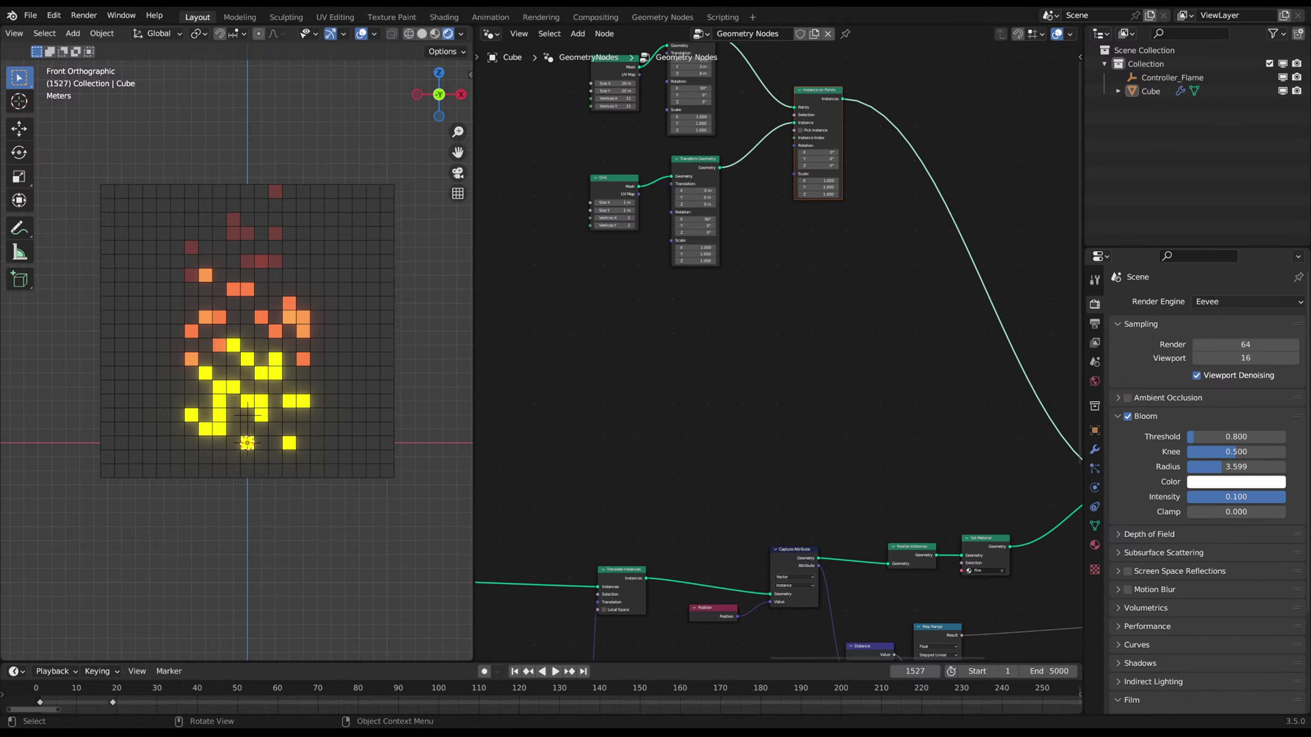
middle_drag(884, 294, 673, 346)
key(shift+a)
click(804, 197)
text(reaöo)
key(BackSpace)
key(BackSpace)
text(l)
key(Return)
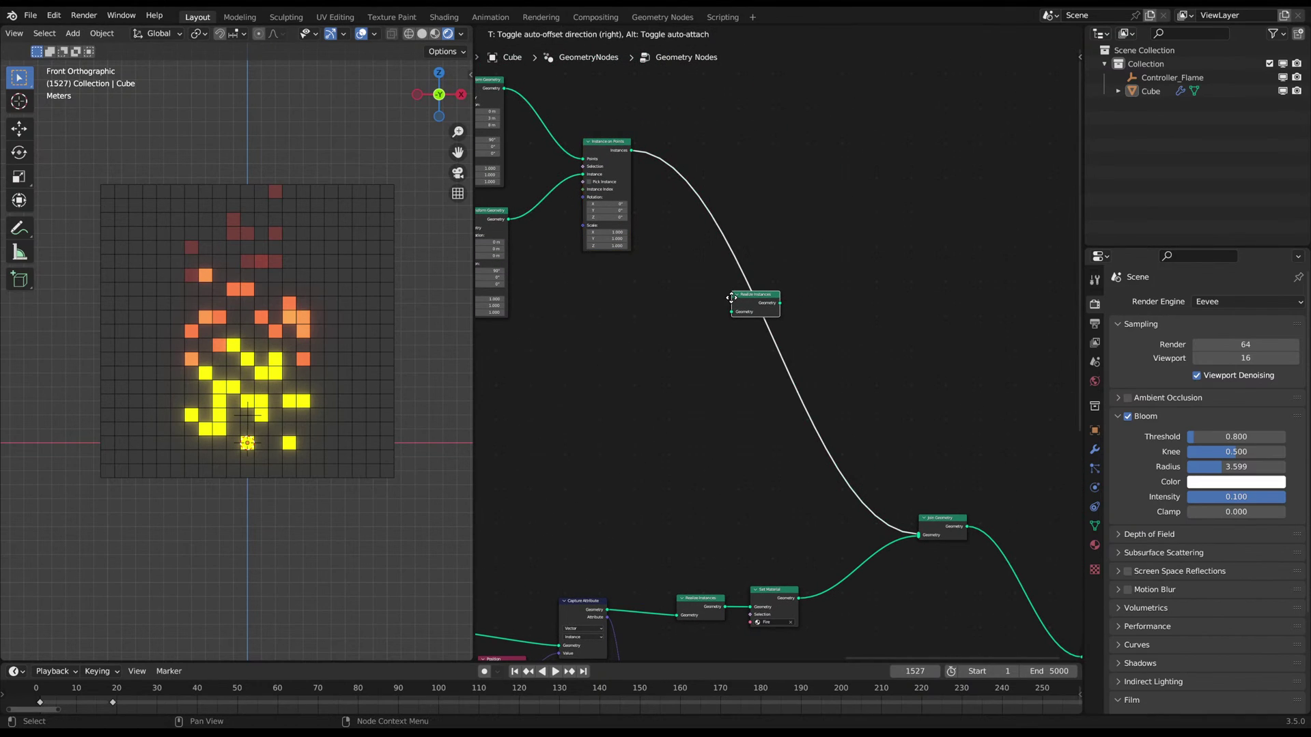
click(732, 298)
scroll(602, 436, up, 4)
middle_drag(778, 442, 740, 409)
key(g)
click(760, 272)
- Mark the lower part of the flame with a temporary annotation and erase the stroke
scroll(636, 352, down, 5)
middle_drag(637, 352, 946, 379)
shift+middle_drag(383, 367, 359, 362)
key(d)
mouse_move(232, 456)
mouse_down()
mouse_move(271, 447)
mouse_move(207, 197)
mouse_move(271, 464)
mouse_move(99, 372)
mouse_move(198, 440)
mouse_up()
key(d)
mouse_move(286, 434)
right_down()
mouse_move(264, 232)
mouse_move(288, 370)
right_up()
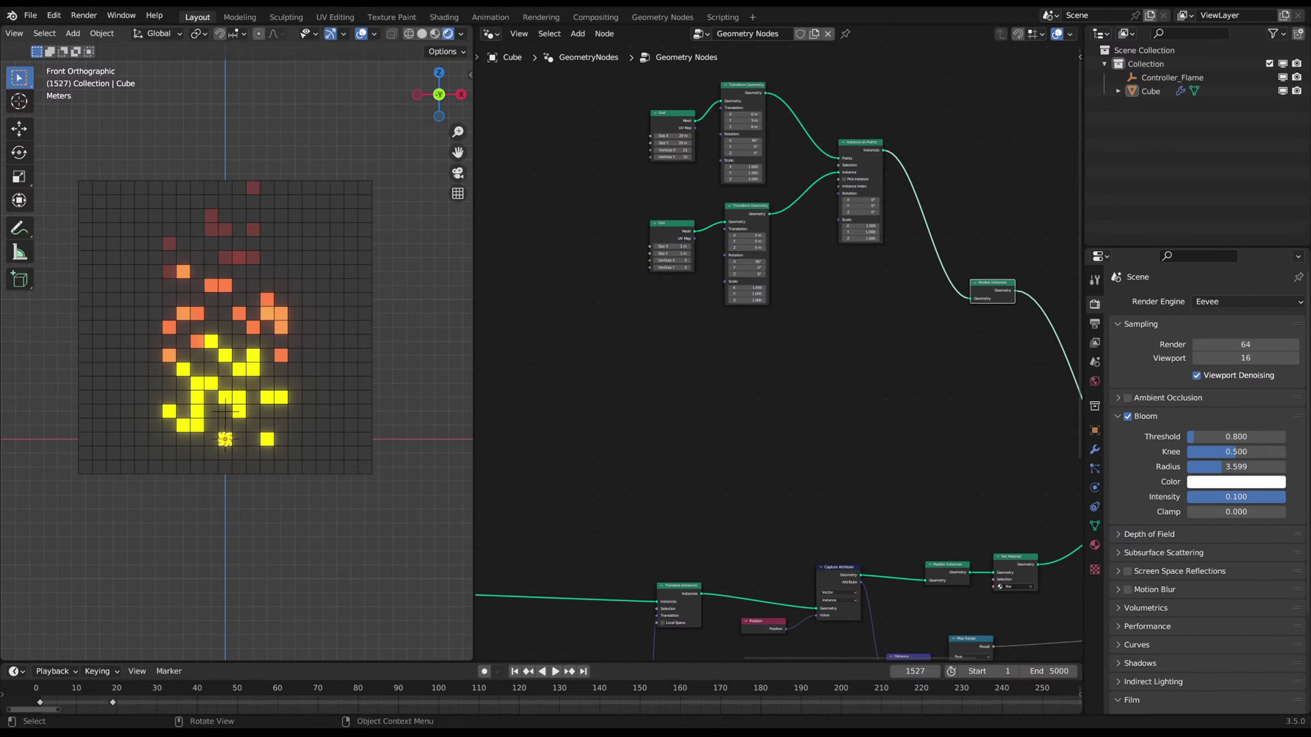
- Rearrange both Grid and Transform Geometry pairs and the Instance on Points node into a tidier layout
scroll(299, 391, down, 3)
middle_drag(749, 329, 693, 357)
middle_drag(742, 277, 739, 325)
drag(585, 135, 710, 141)
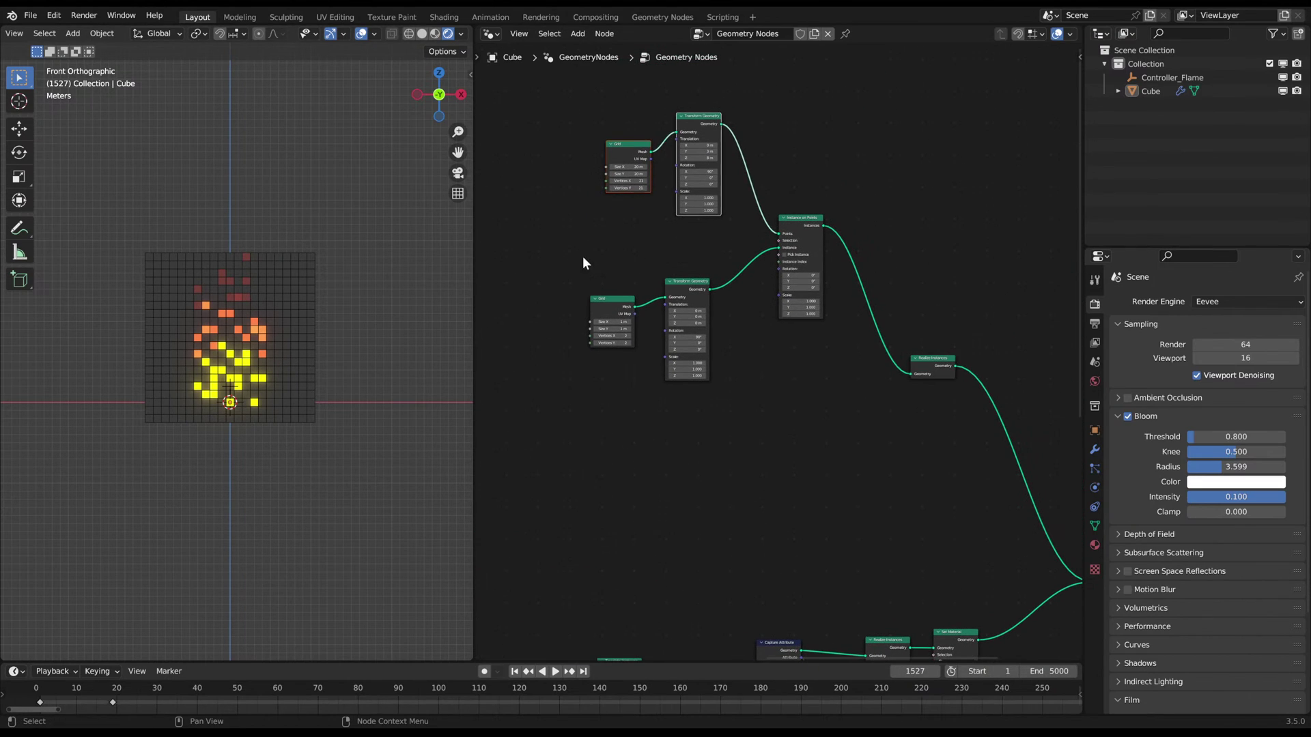
drag(583, 257, 693, 321)
key(g)
click(703, 280)
drag(755, 197, 824, 233)
key(g)
click(834, 209)
- Add a new empty object to the scene
middle_drag(777, 379, 751, 293)
middle_drag(651, 432, 732, 364)
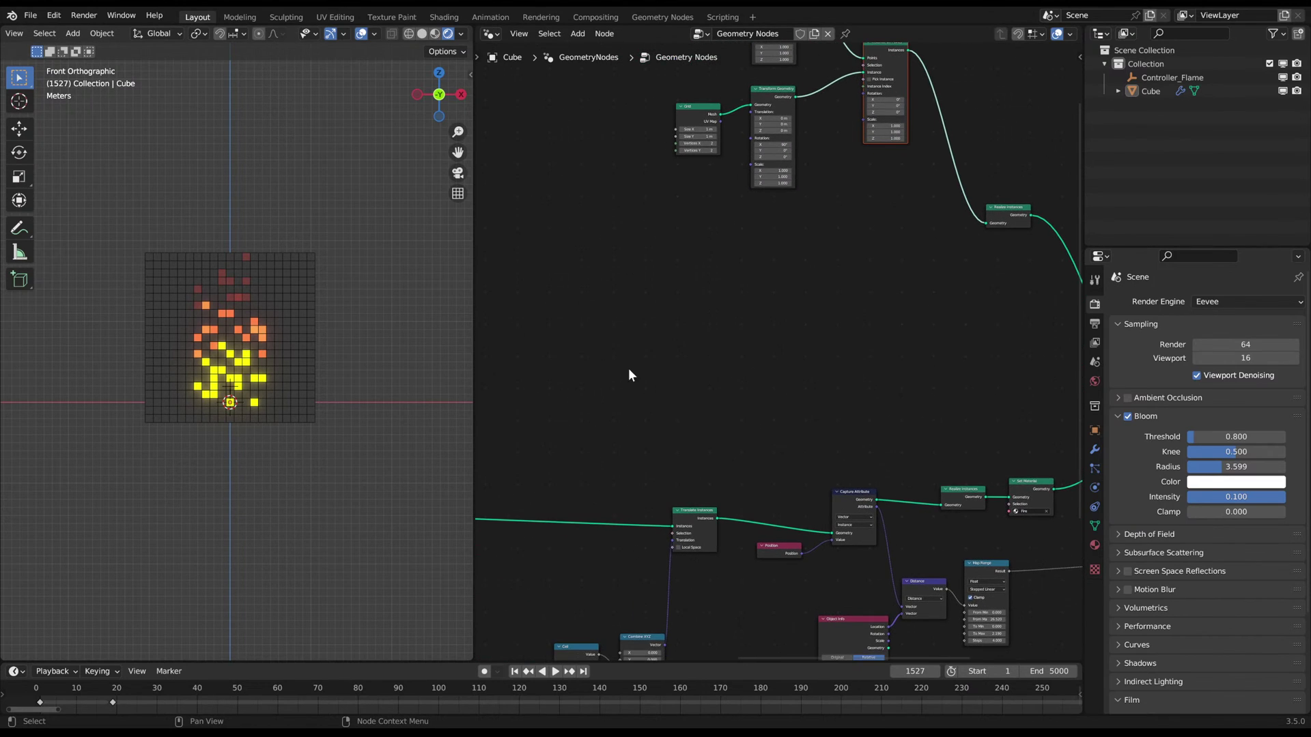
middle_drag(611, 370, 658, 353)
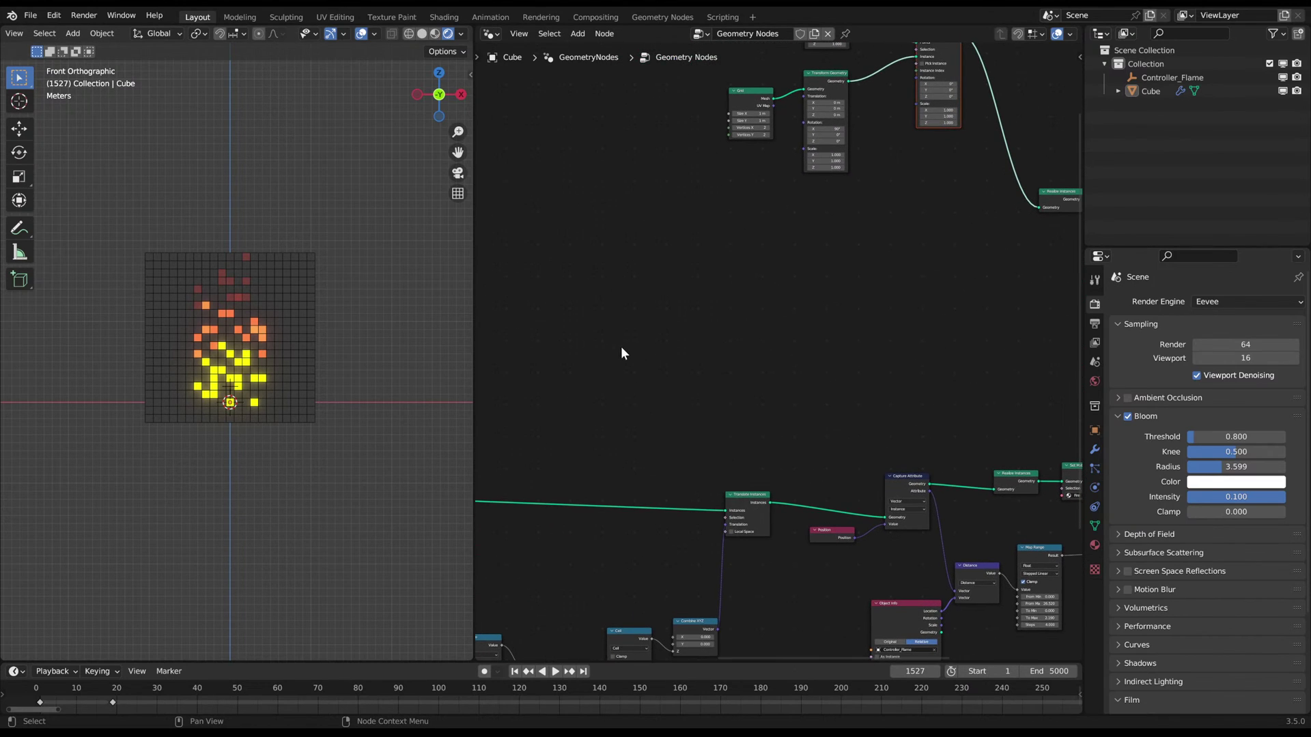
scroll(631, 344, down, 1)
scroll(233, 256, up, 2)
scroll(234, 256, up, 2)
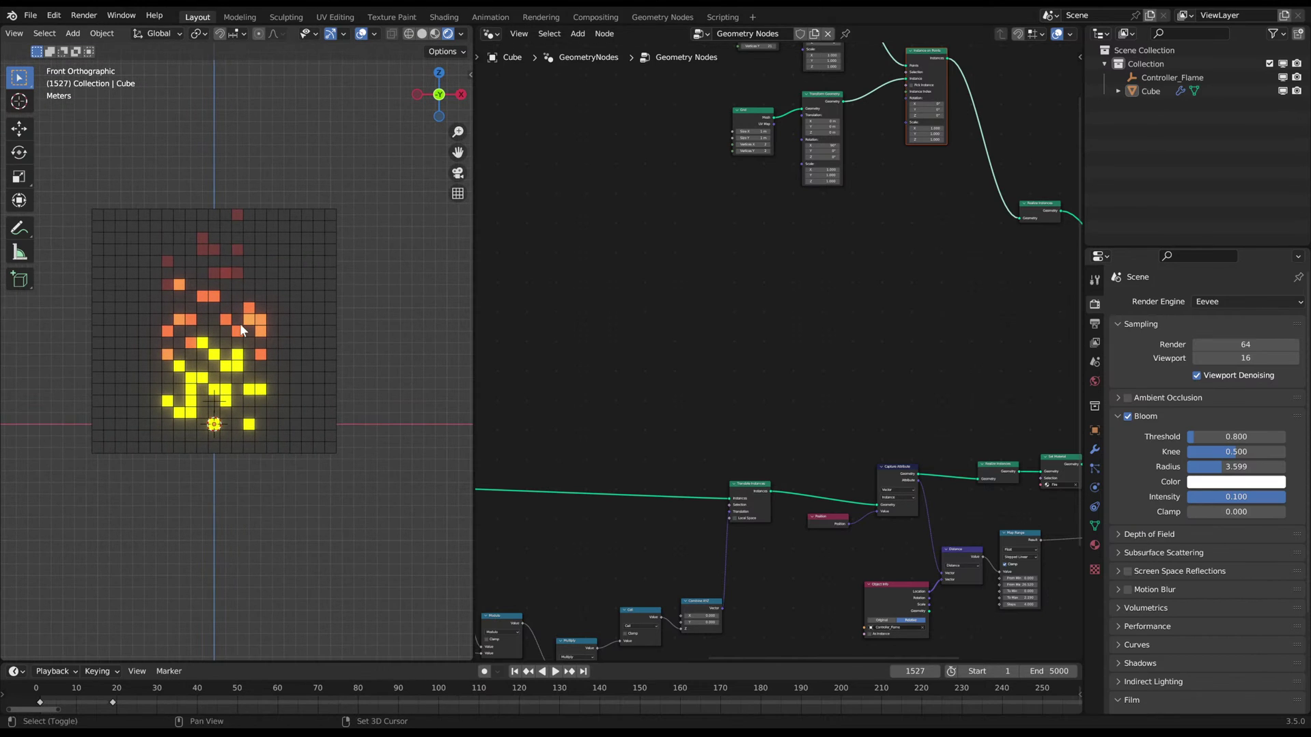
key(shift+a)
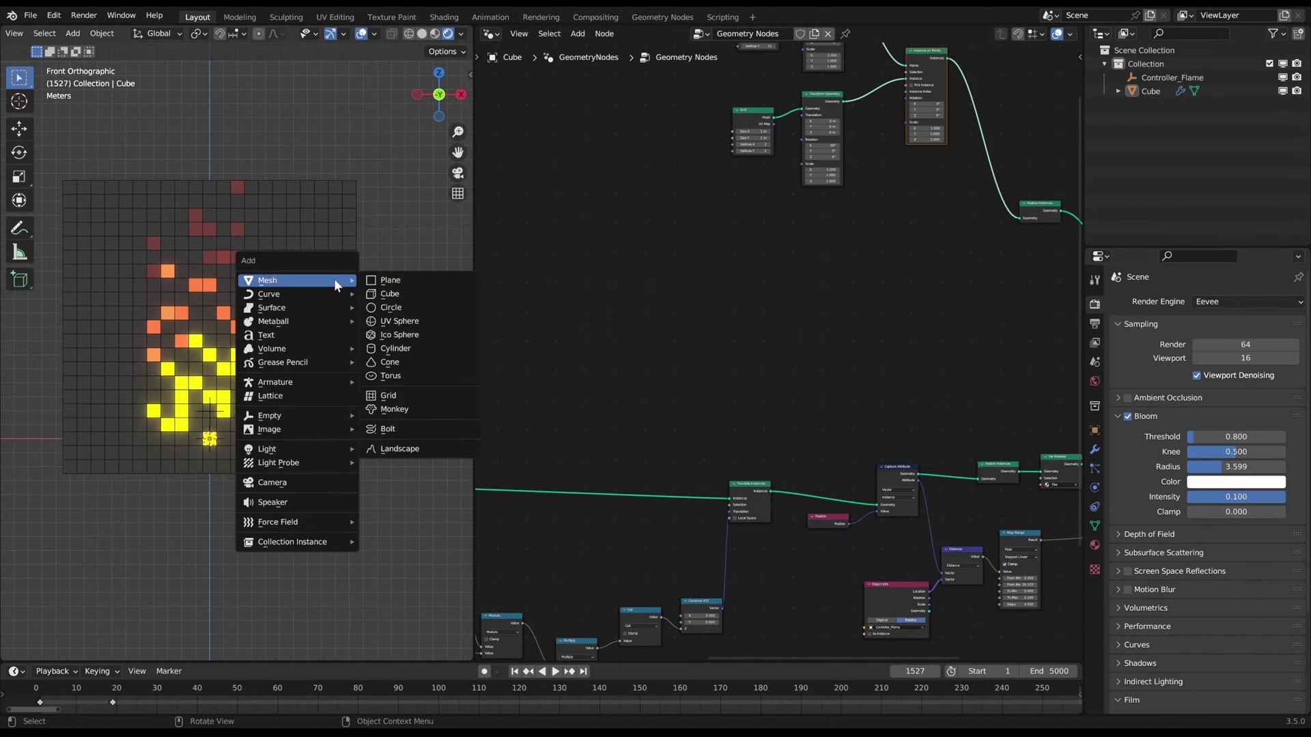
mouse_move(297, 416)
click(374, 412)
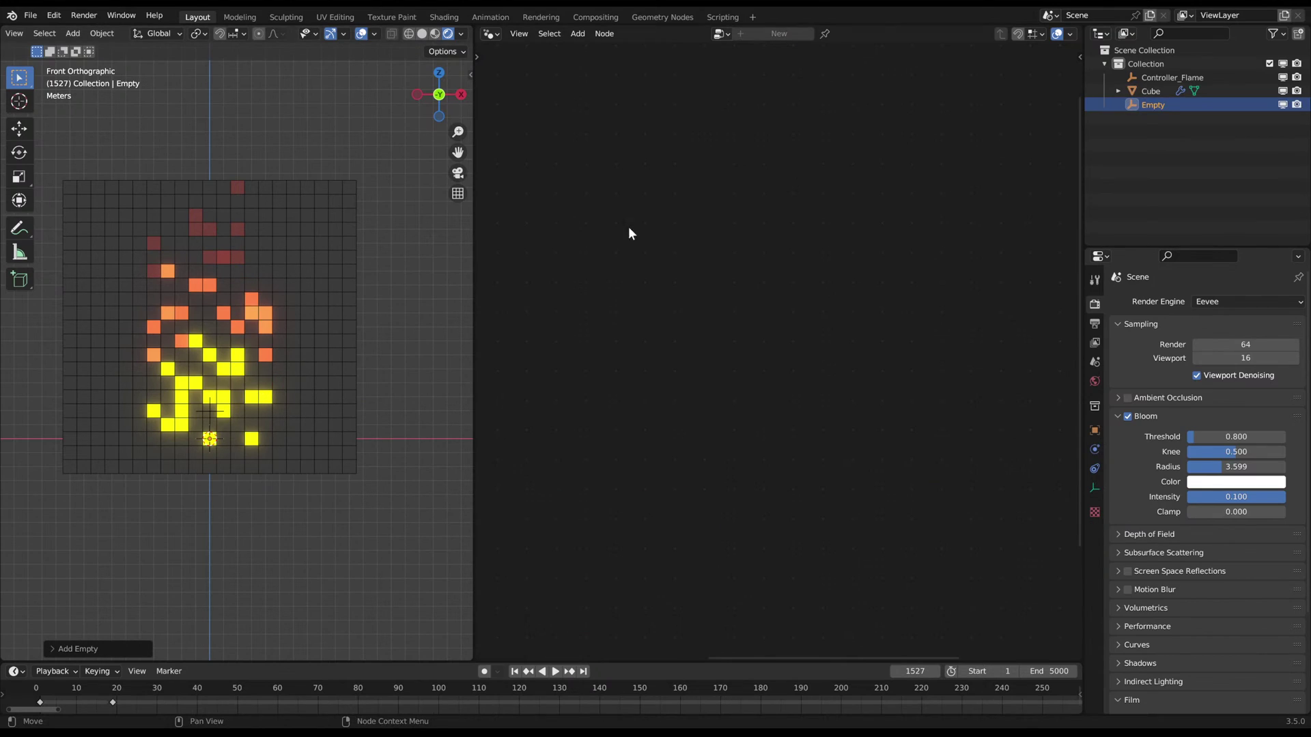
- Rename the new empty as Controller_Shine
double_click(1154, 103)
text(Cont)
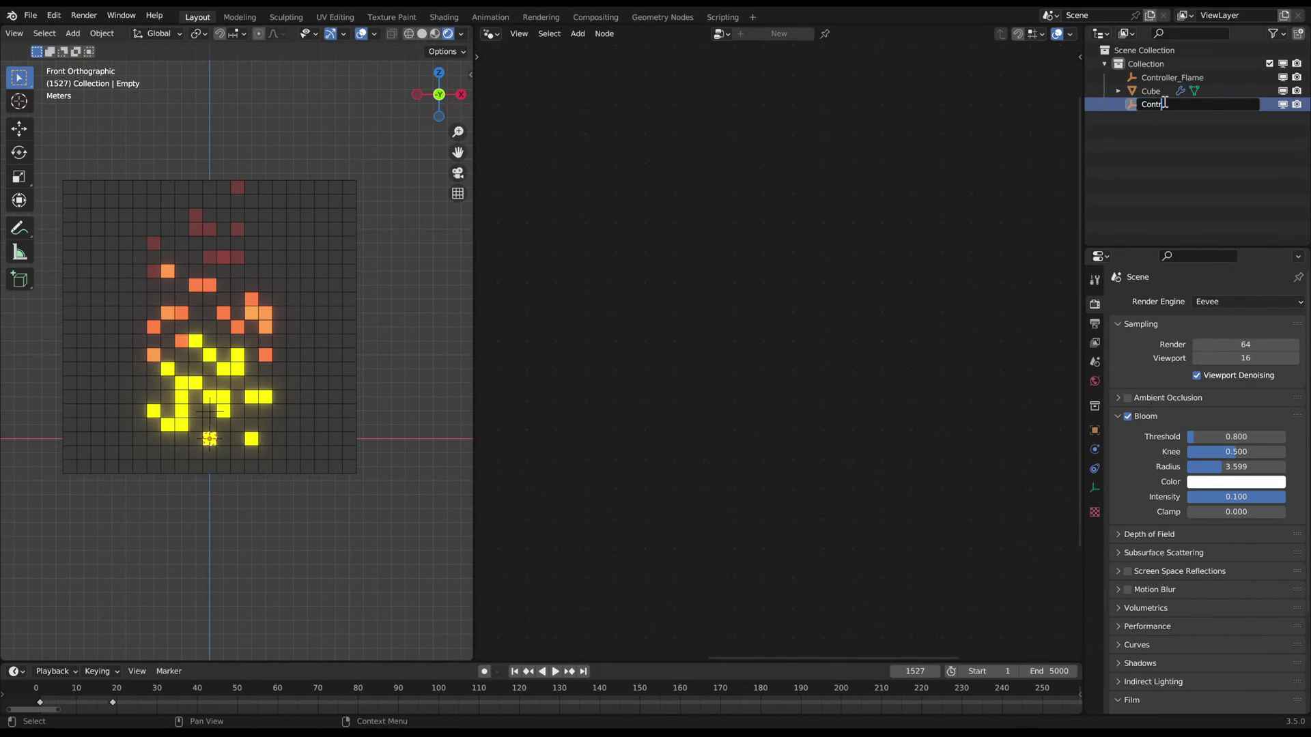
text(roller_Shine)
key(Return)
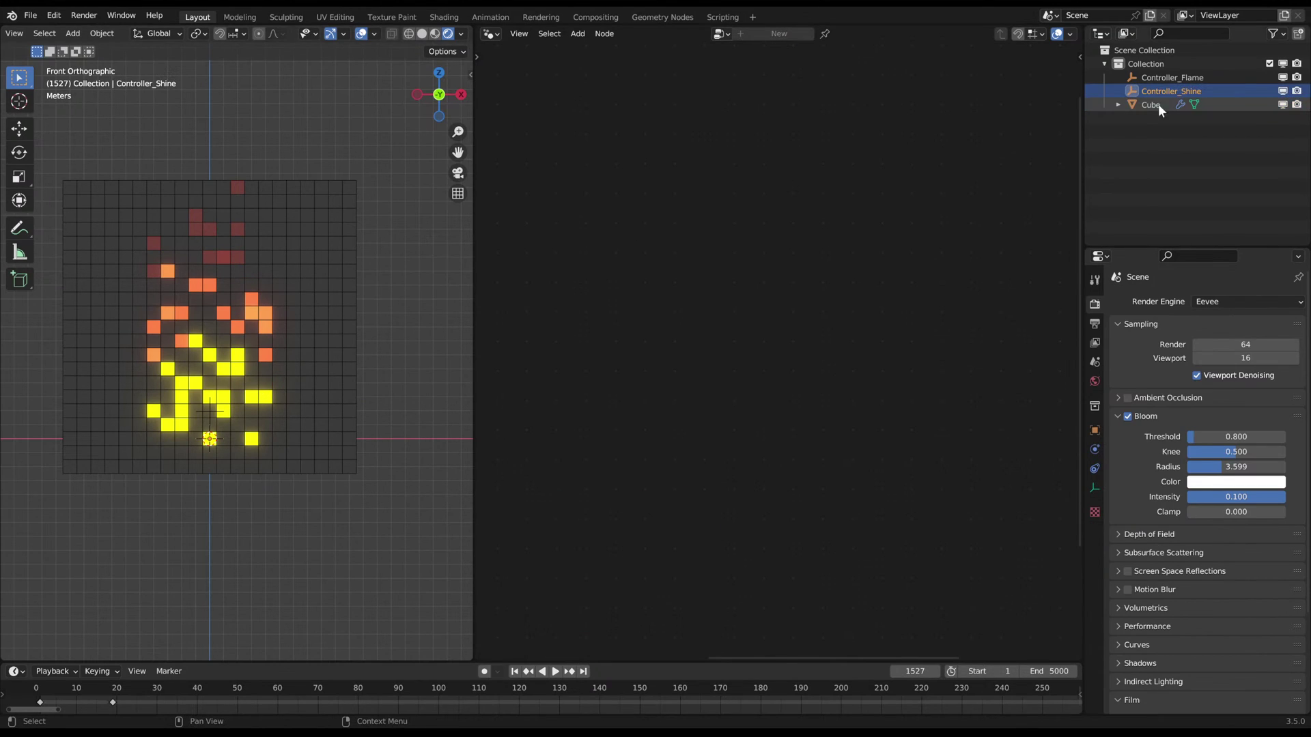
- Move Controller_Shine up about 8.9 m to the middle of the flame
key(g)
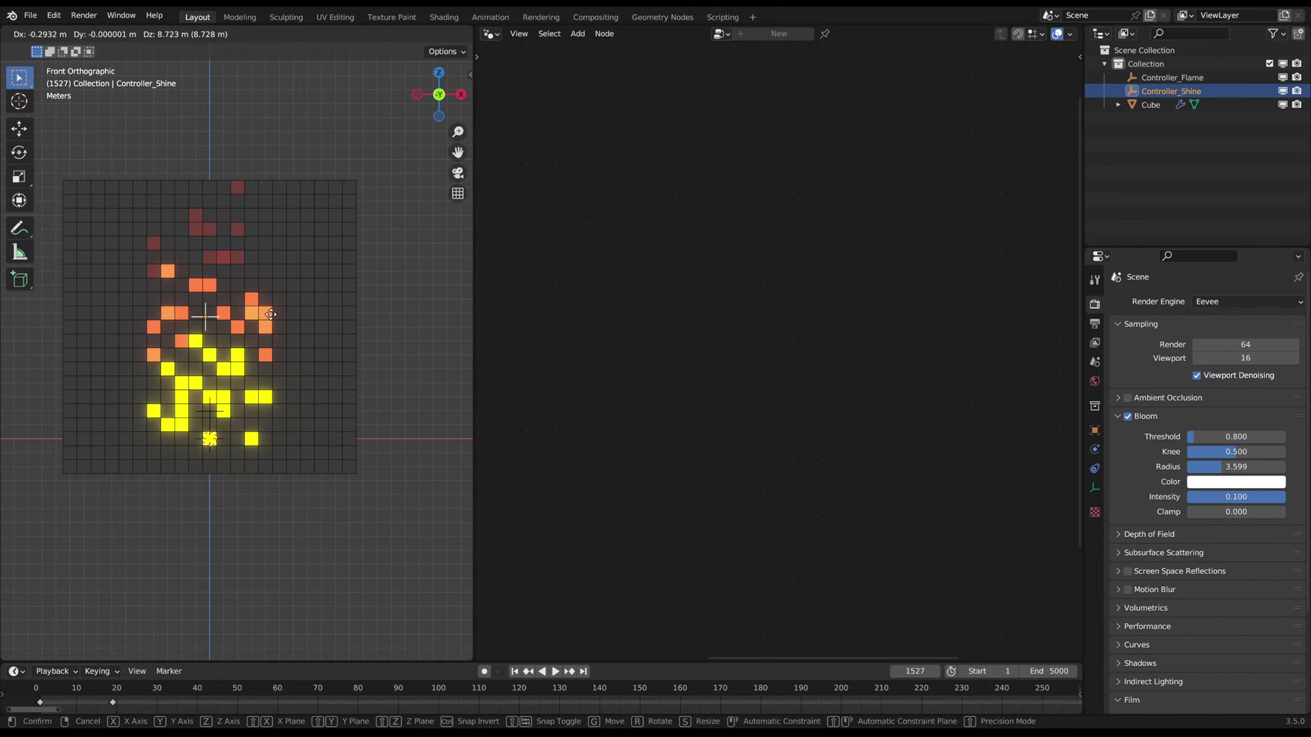
click(277, 299)
mouse_move(276, 173)
mouse_down()
mouse_move(137, 243)
mouse_move(198, 421)
mouse_move(192, 199)
mouse_move(253, 427)
mouse_up()
mouse_move(347, 382)
right_down()
mouse_move(328, 239)
mouse_move(150, 383)
right_up()
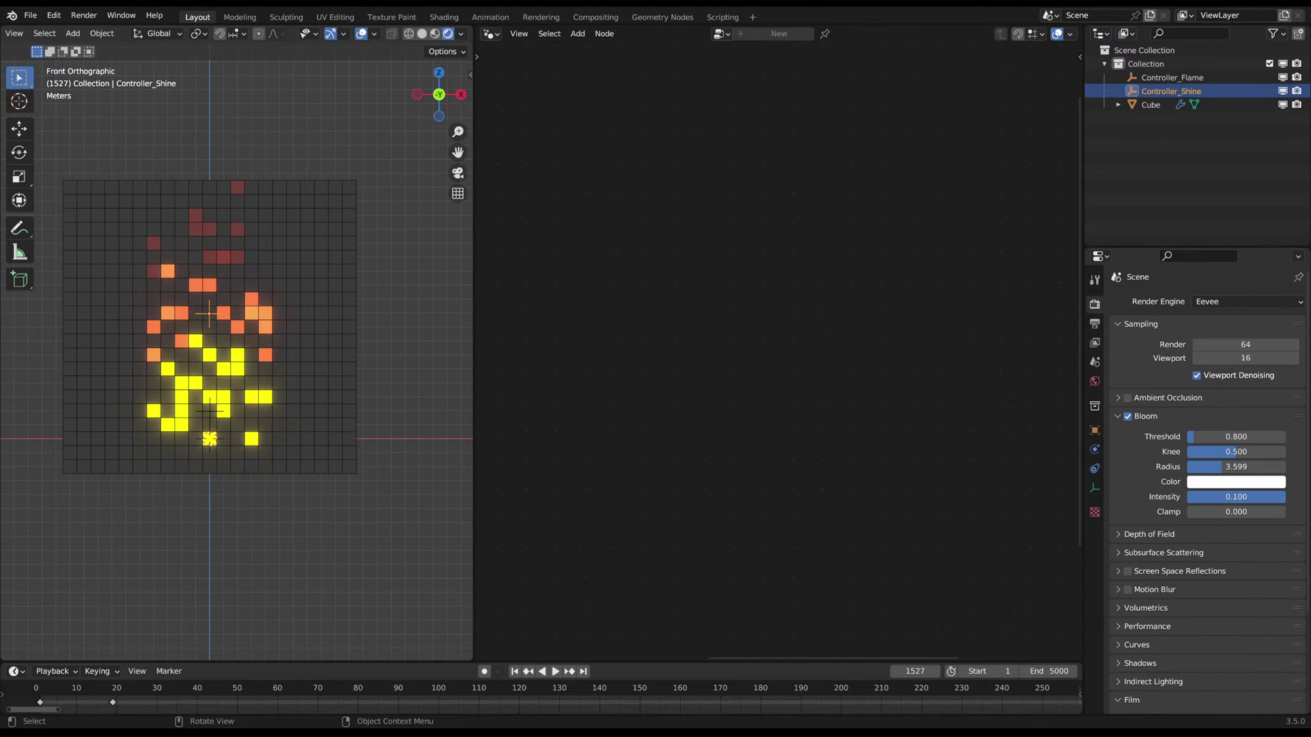
- Bring Controller_Shine into the cube's node tree as an Object Info node, set it to Relative and position it
click(307, 245)
drag(1171, 91, 690, 269)
scroll(736, 268, up, 4)
scroll(785, 314, up, 2)
click(720, 282)
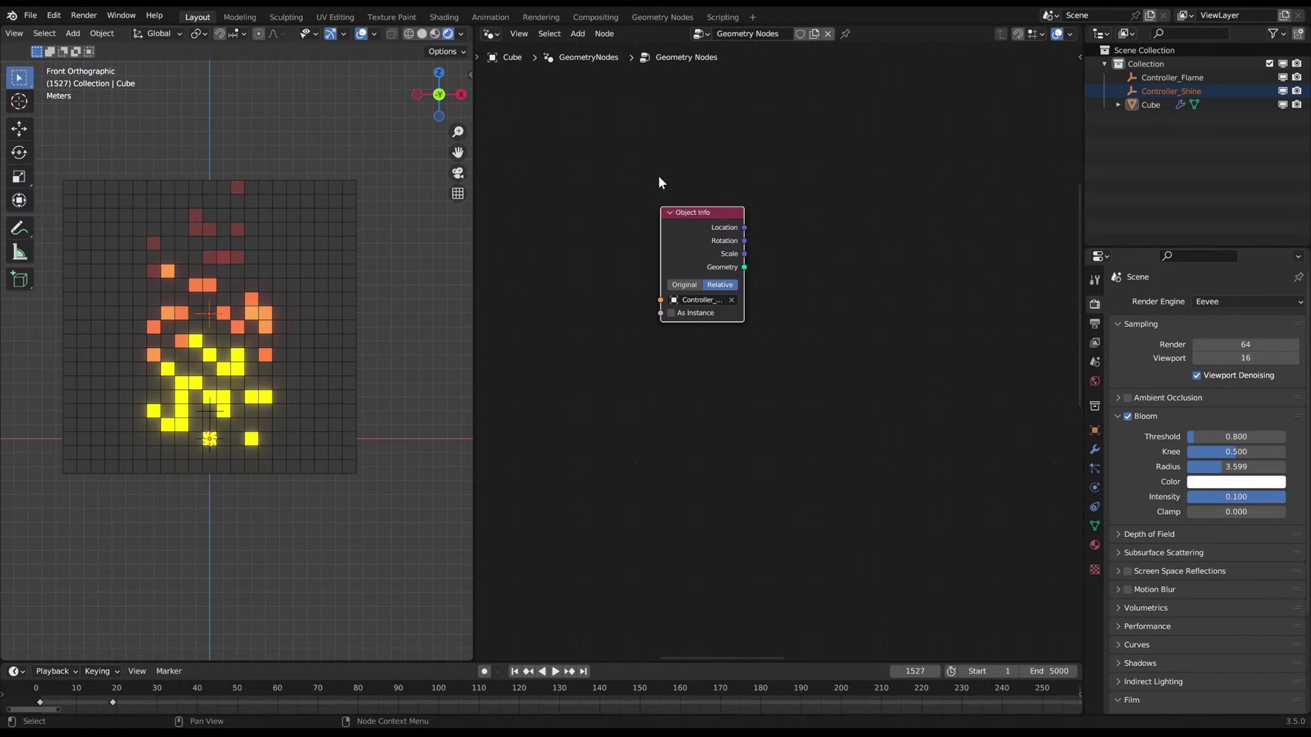
drag(661, 176, 816, 295)
key(g)
click(778, 379)
scroll(778, 380, down, 6)
middle_drag(891, 368, 714, 376)
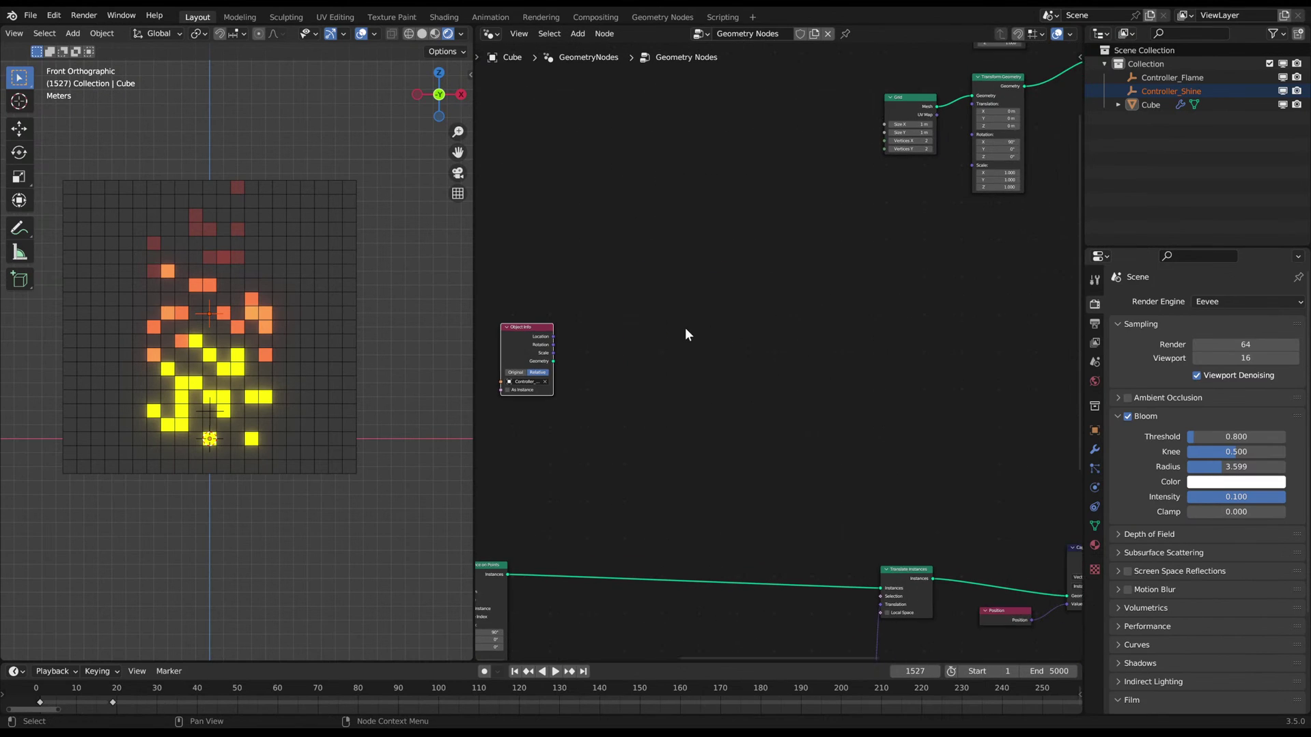
key(shift+a)
click(720, 268)
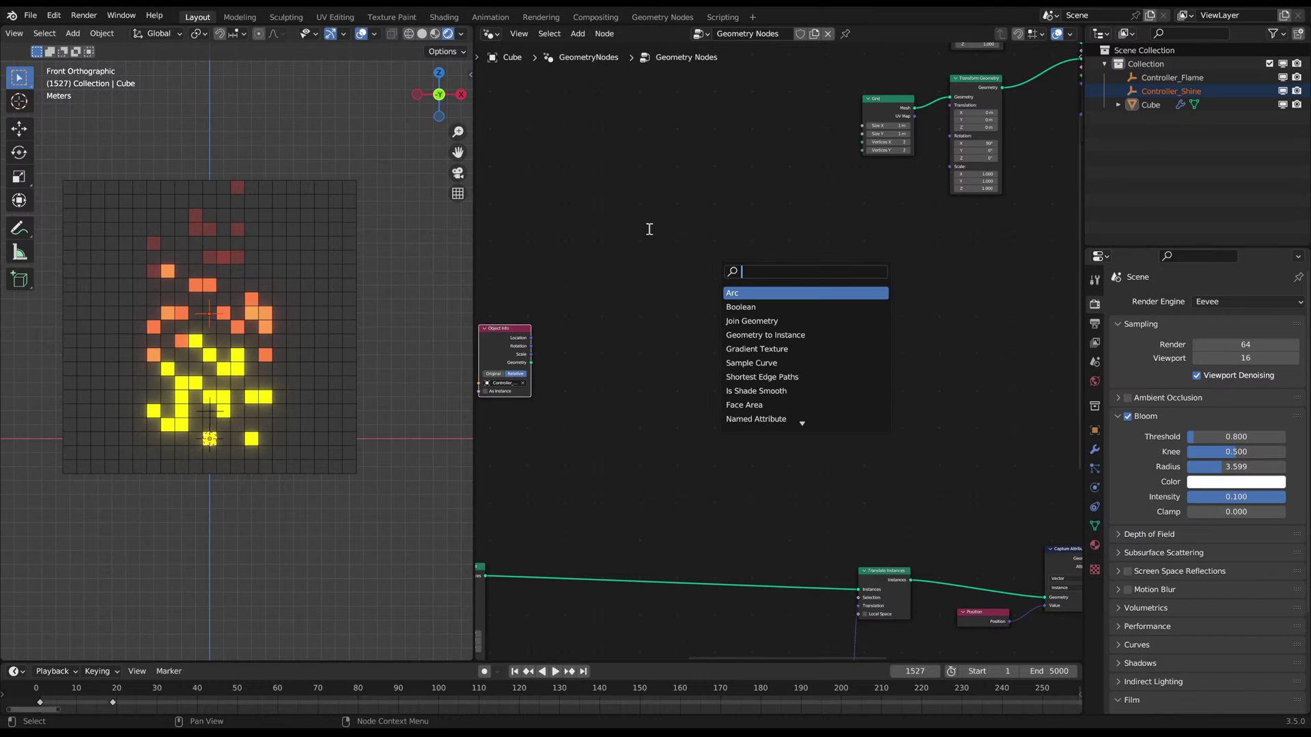
scroll(670, 301, down, 3)
scroll(726, 334, up, 2)
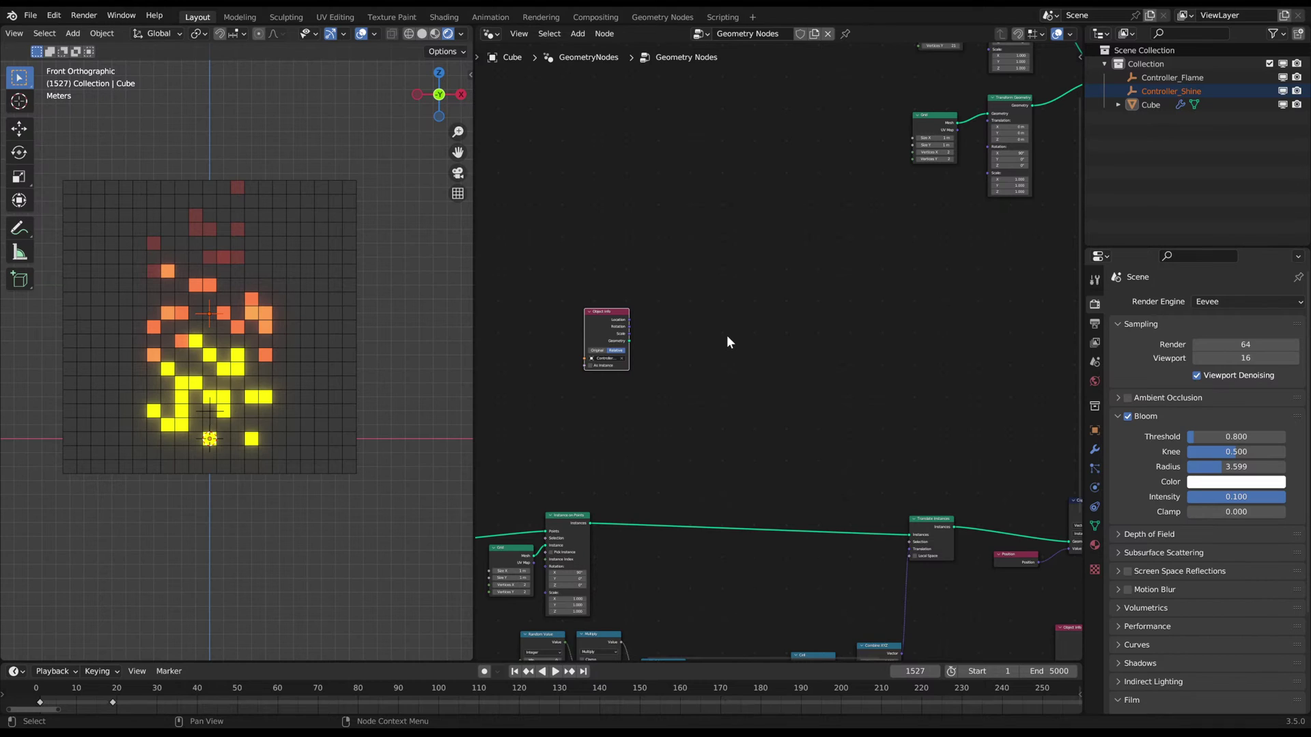
- Add a Geometry Proximity node beside the Object Info node
scroll(727, 337, up, 2)
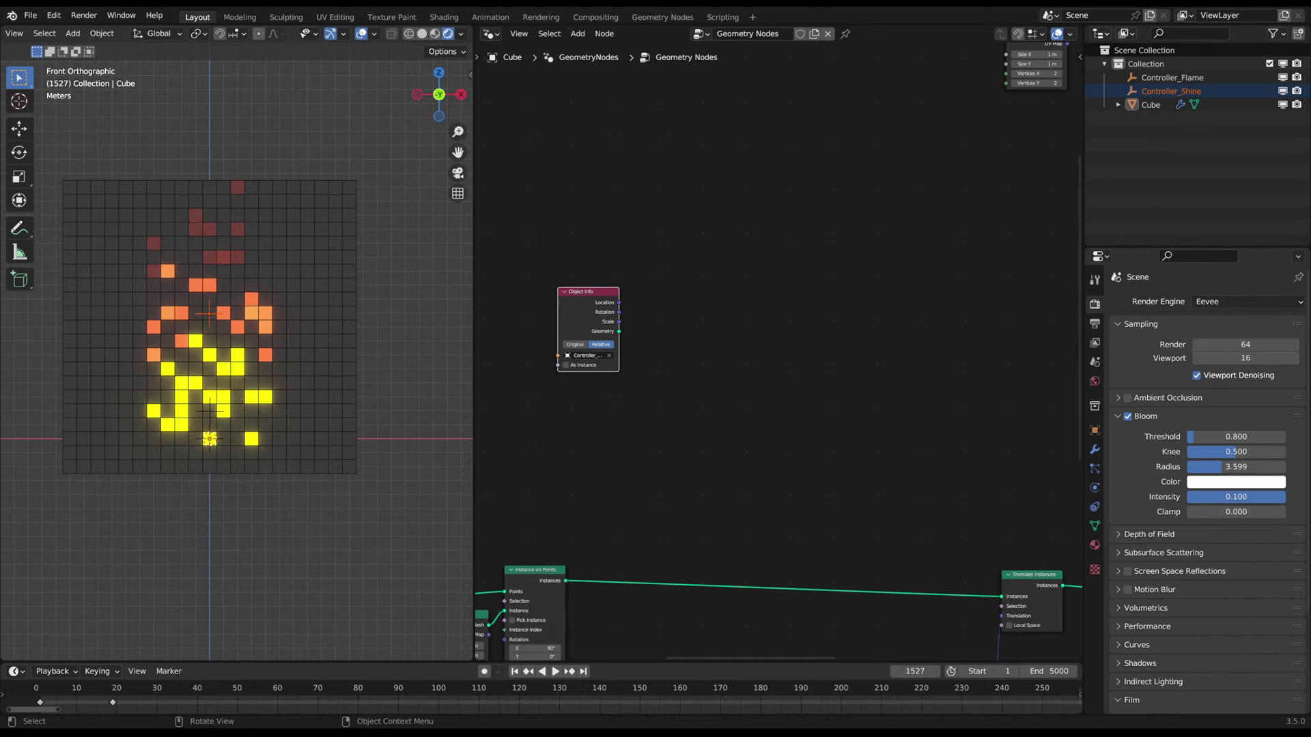
scroll(698, 332, up, 1)
key(shift+a)
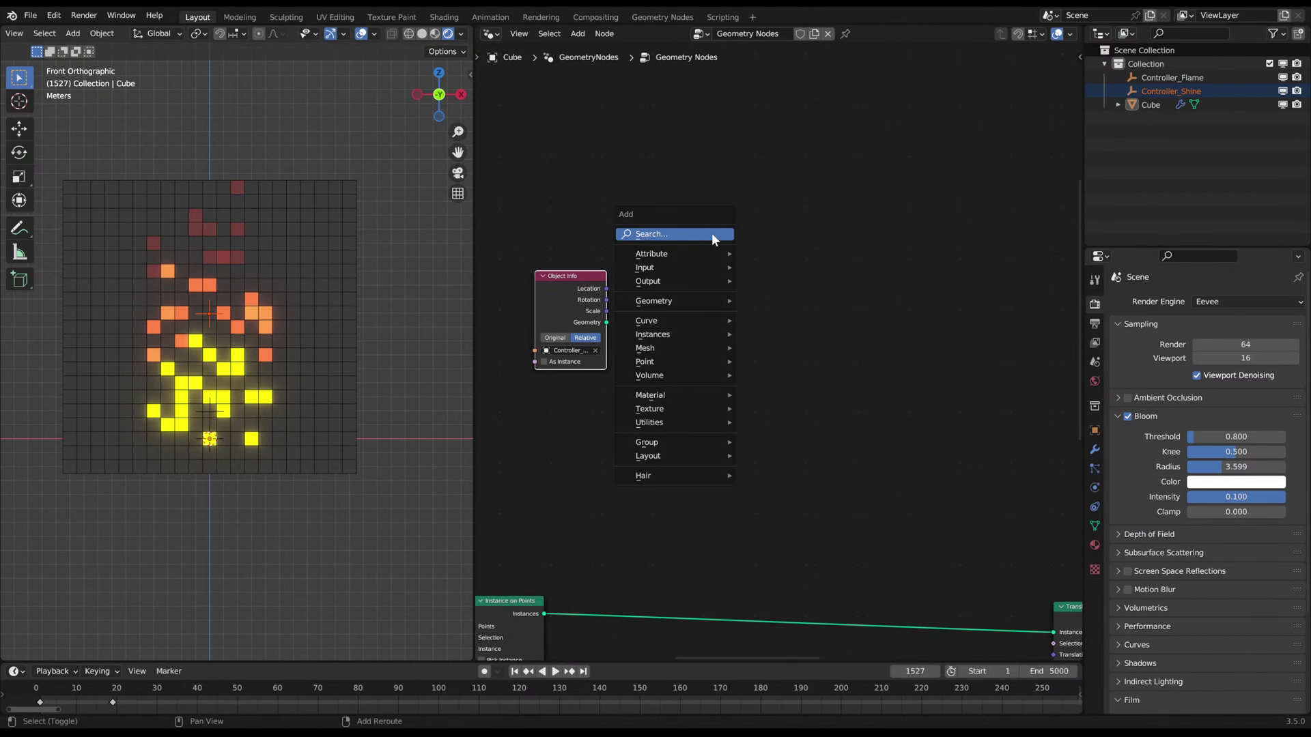
click(711, 233)
text(geomet)
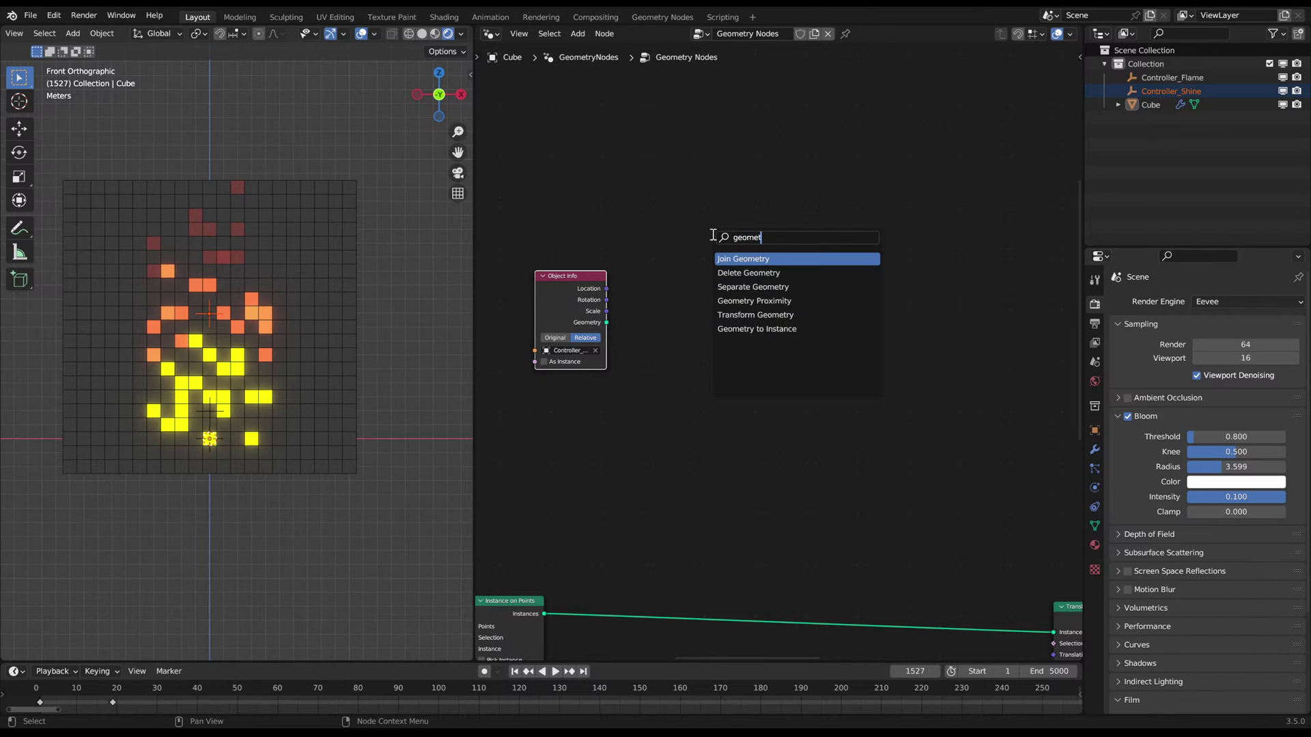
text(ry pro)
key(Return)
click(713, 235)
- Reposition the Object Info node near Geometry Proximity and widen it to fit the full object name
middle_drag(639, 279, 765, 268)
drag(648, 242, 725, 306)
key(g)
click(701, 326)
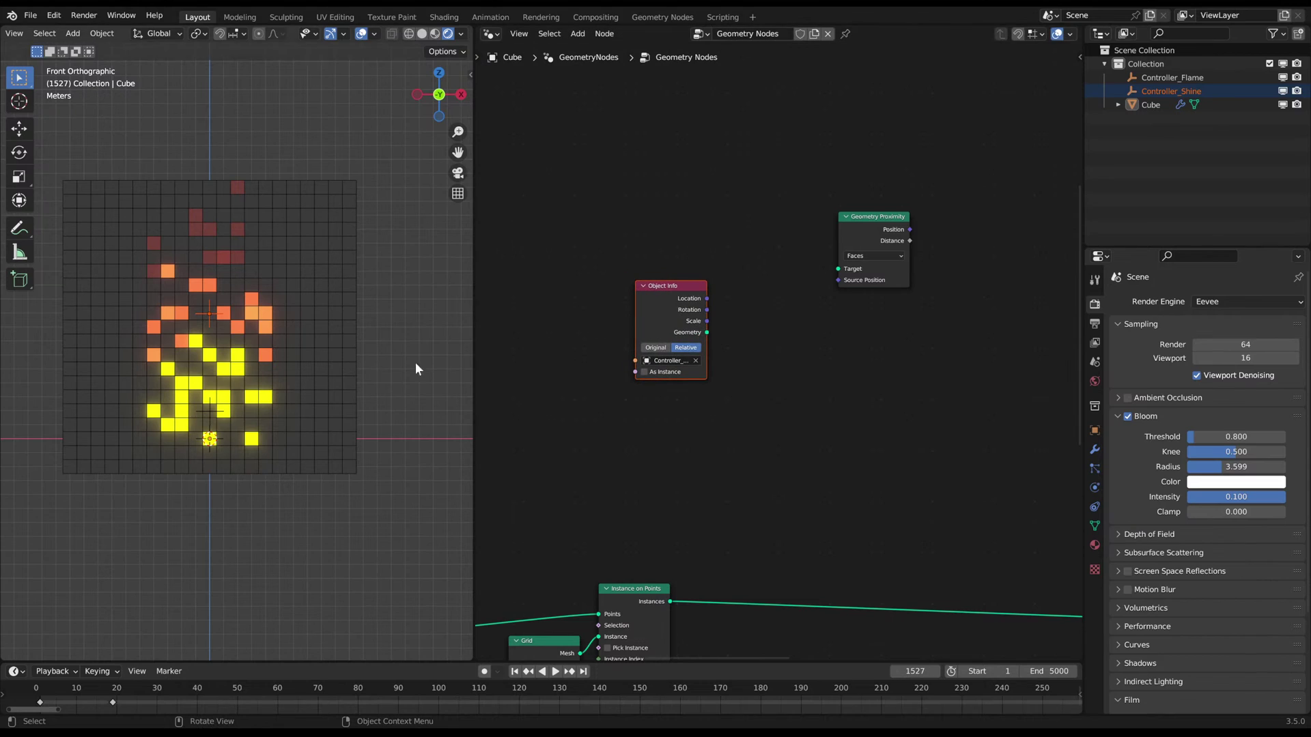
middle_drag(642, 251, 628, 251)
drag(628, 251, 691, 357)
key(g)
click(697, 330)
scroll(726, 335, up, 1)
click(724, 336)
scroll(715, 338, up, 2)
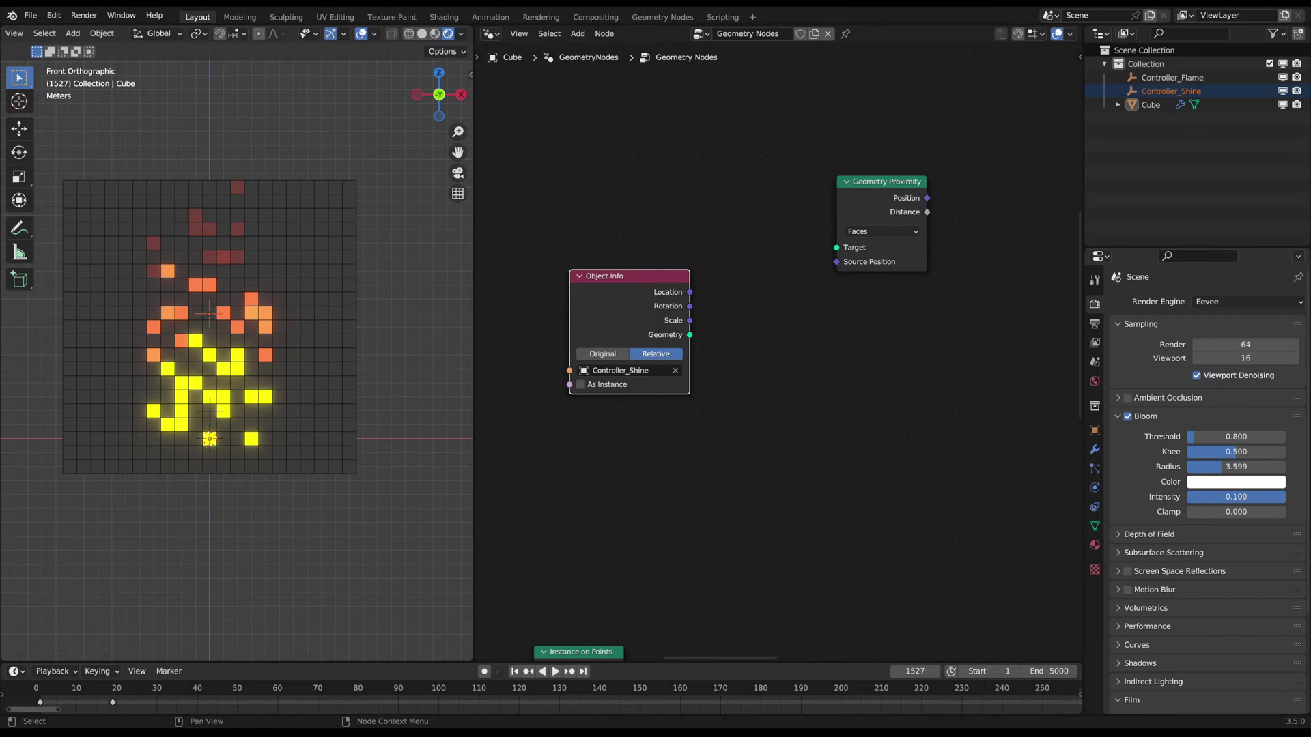
- Select the Controller_Shine empty in the middle of the flame and show its object properties
click(210, 316)
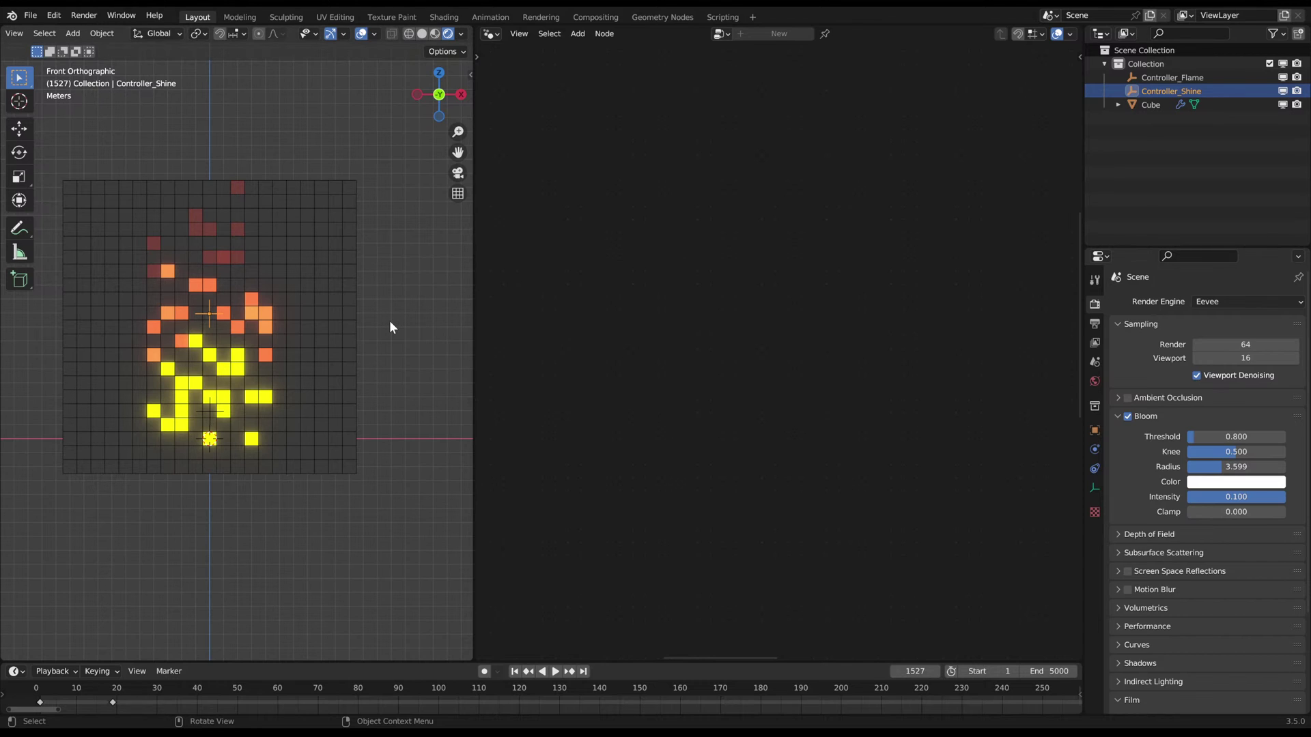
scroll(325, 290, up, 1)
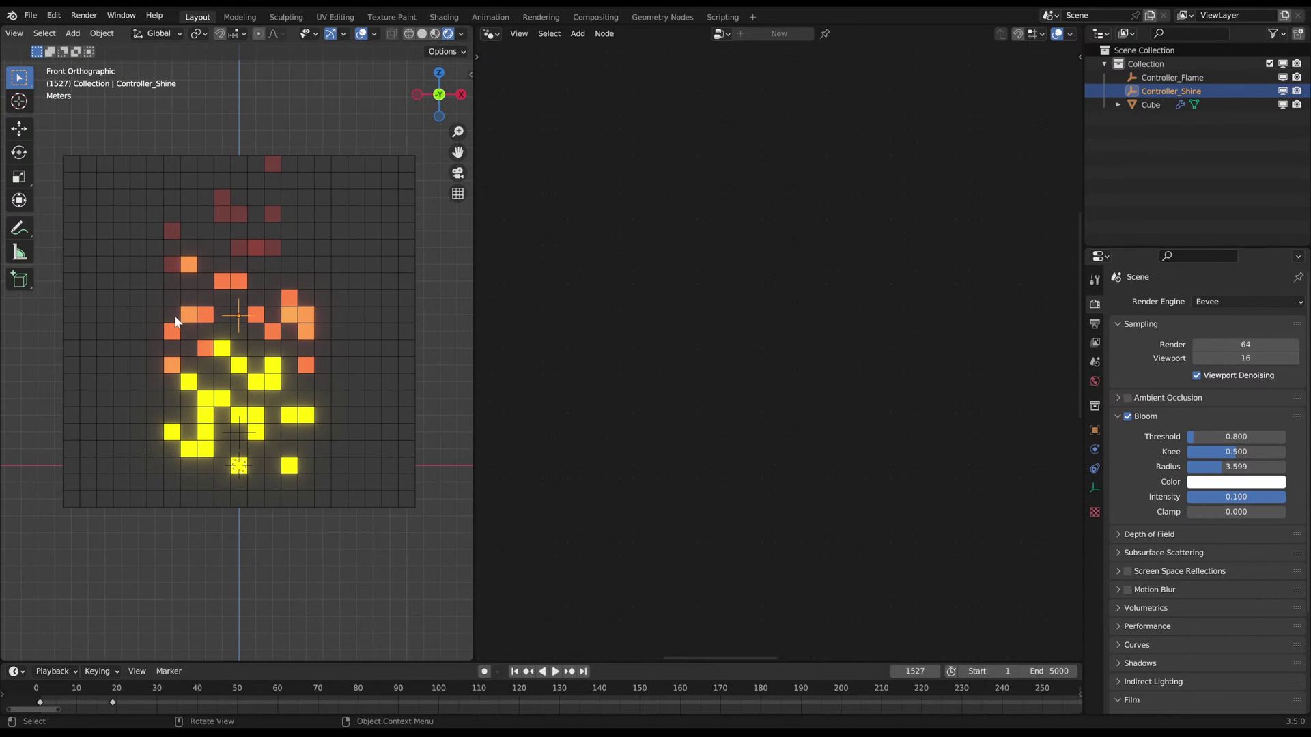
scroll(321, 303, up, 1)
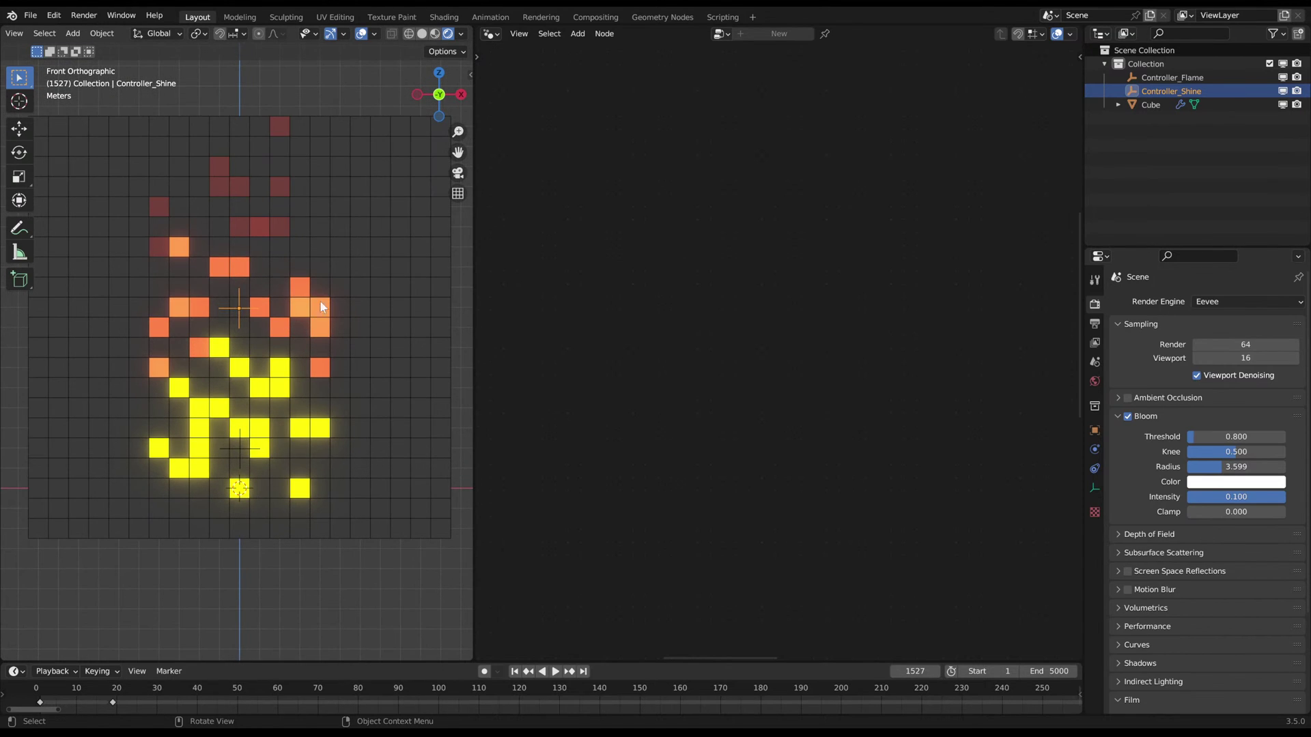
click(1094, 431)
key(g)
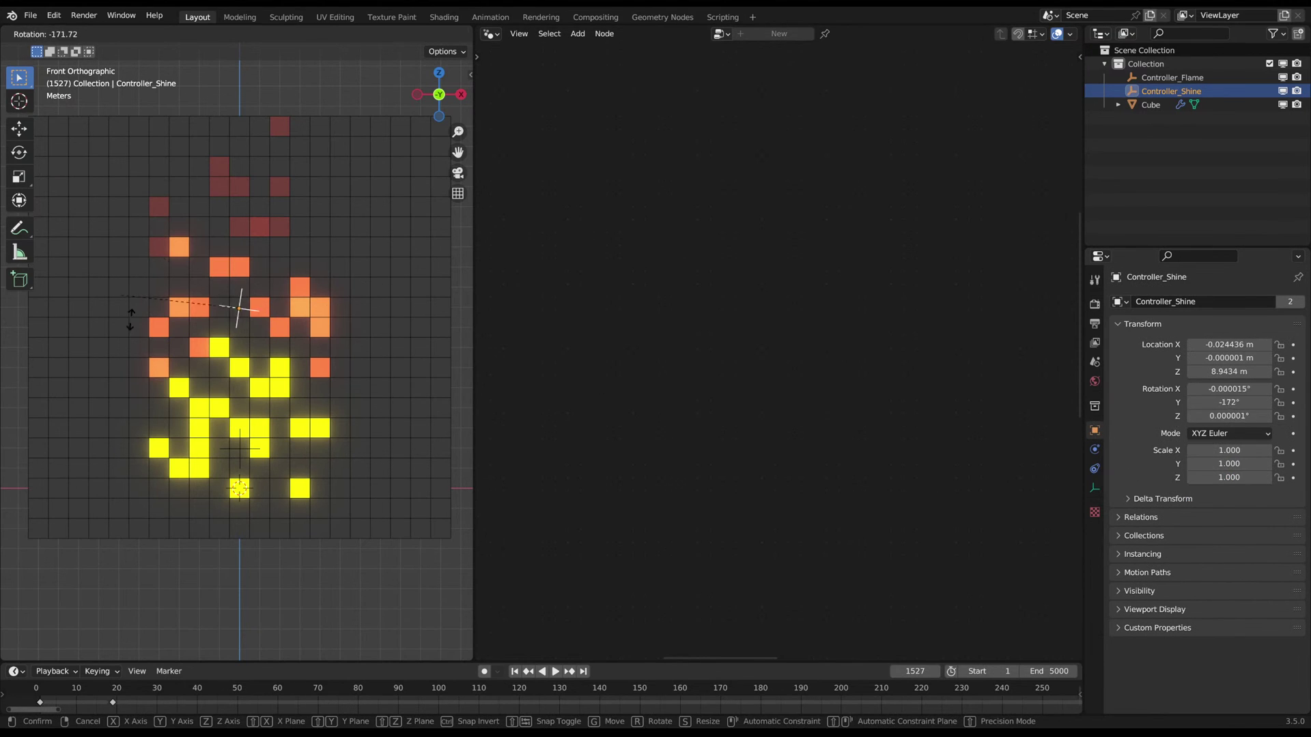
click(237, 306)
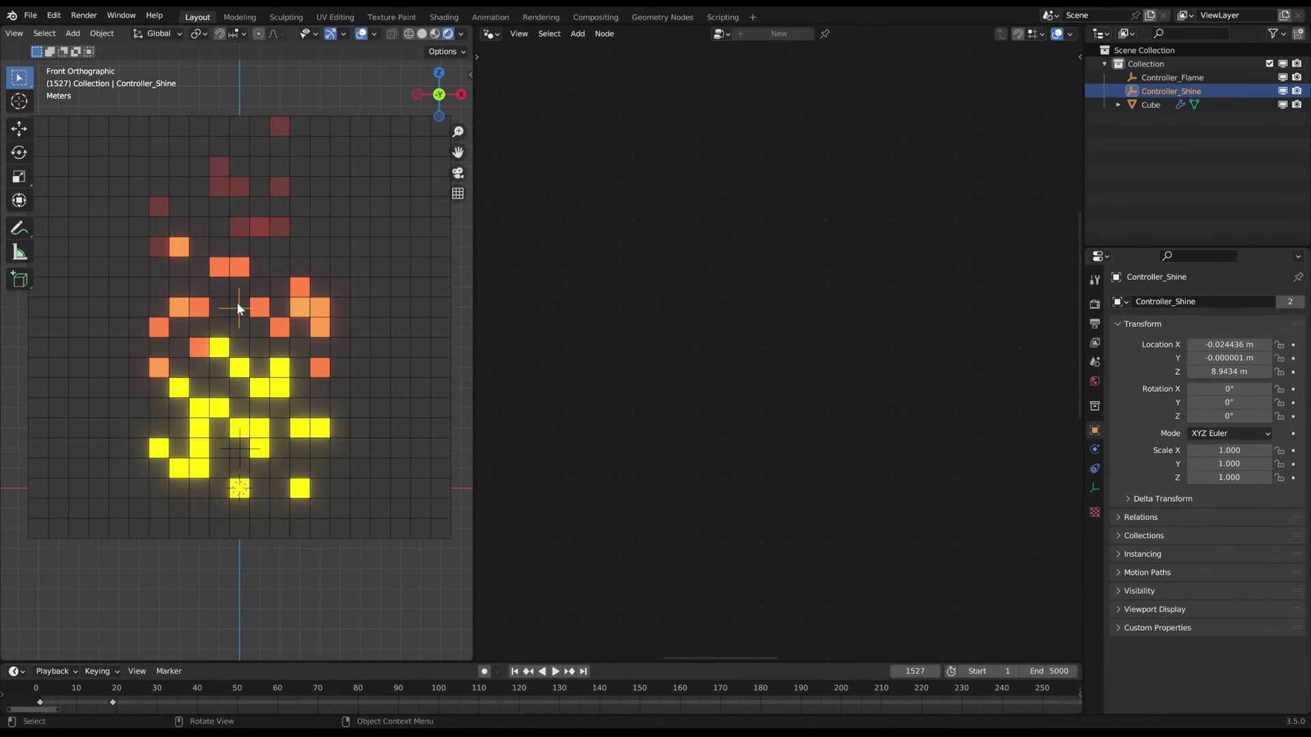
scroll(238, 305, down, 2)
key(g)
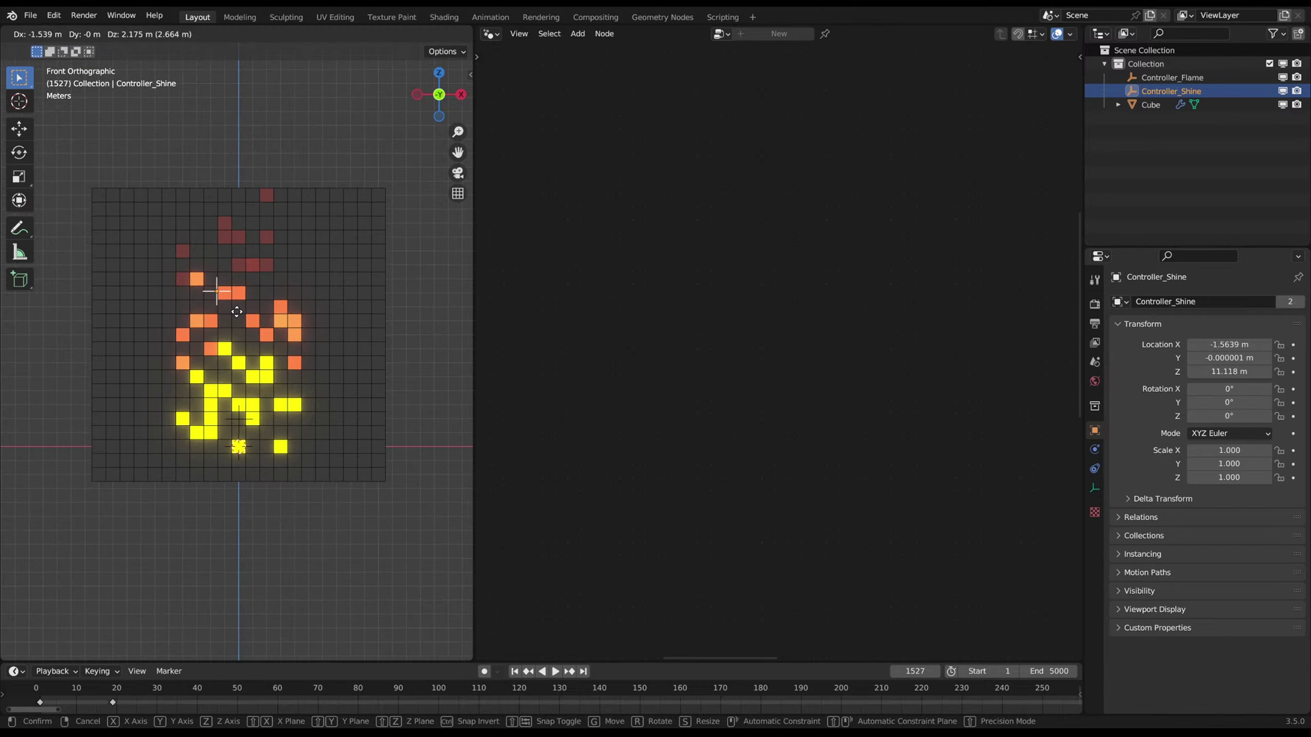
right_click(261, 337)
scroll(260, 339, up, 2)
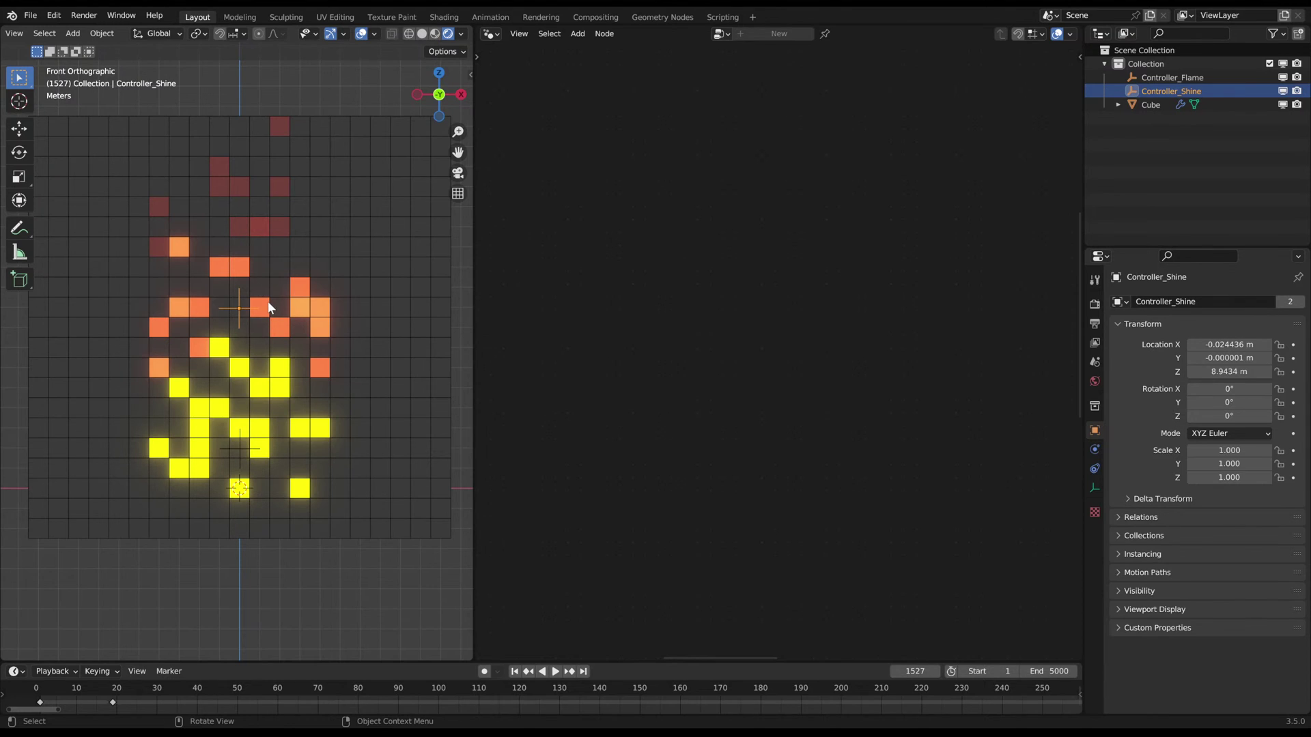
- Delete the Controller_Shine empty and add a mesh plane at the world origin
key(x)
click(291, 313)
key(shift+a)
mouse_move(259, 316)
click(328, 318)
- Enter Edit Mode on the plane and add two centred loop cuts, one in each direction
middle_drag(346, 406, 267, 362)
key(Tab)
scroll(265, 464, up, 3)
scroll(267, 362, up, 2)
key(ctrl+r)
click(264, 397)
right_click(264, 397)
key(ctrl+r)
click(256, 395)
right_click(255, 395)
- Try to delete the plane's outer vertices, keeping the centre one, and undo the deletion
scroll(255, 394, up, 3)
key(alt+a)
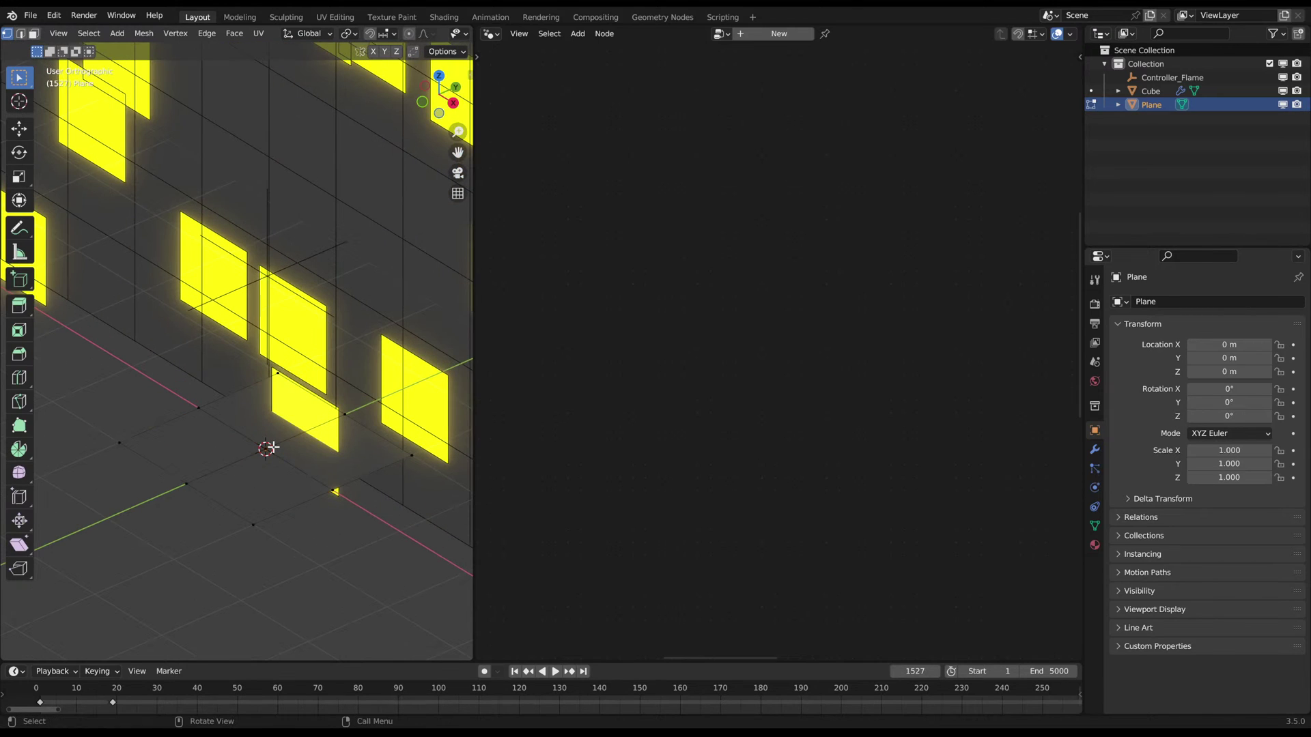
key(a)
key(x)
click(273, 447)
key(KP_1)
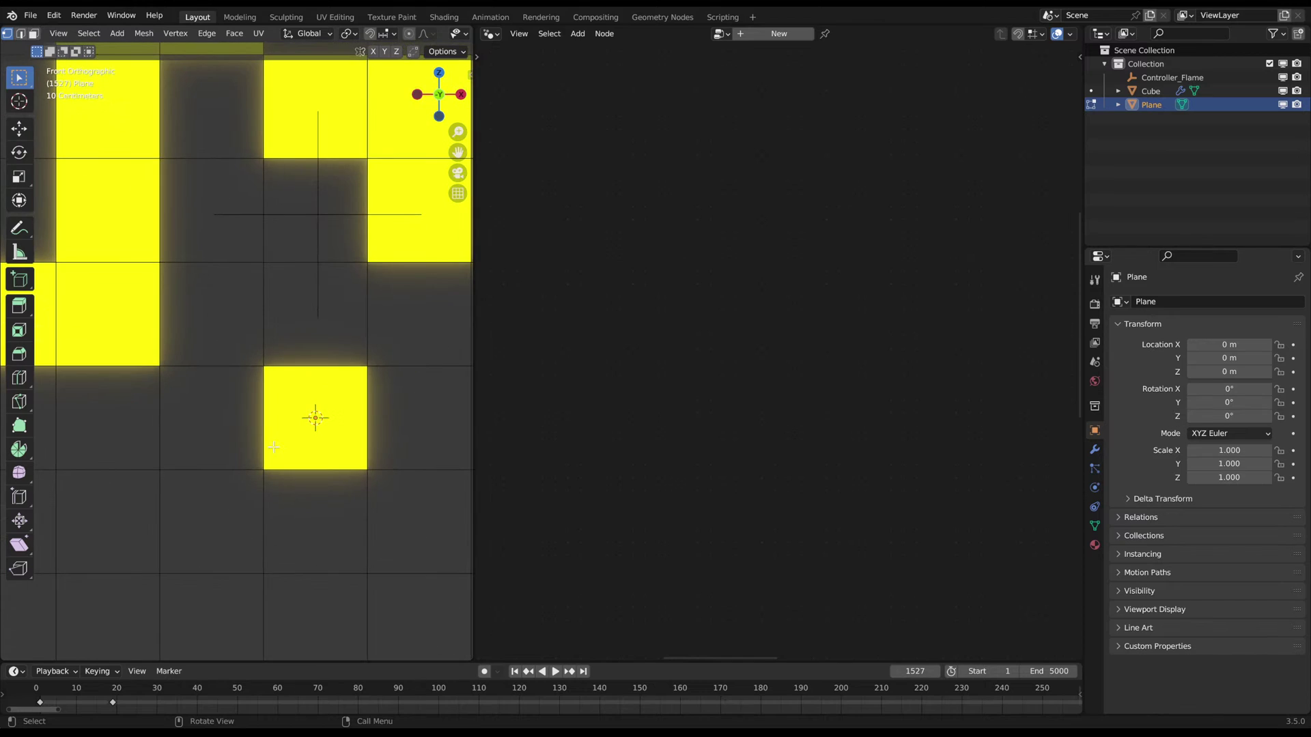
right_click(345, 381)
key(Escape)
middle_drag(380, 395, 357, 433)
key(ctrl+z)
- Delete all the plane's vertices except the centre one and return to Object Mode in front view
key(alt+a)
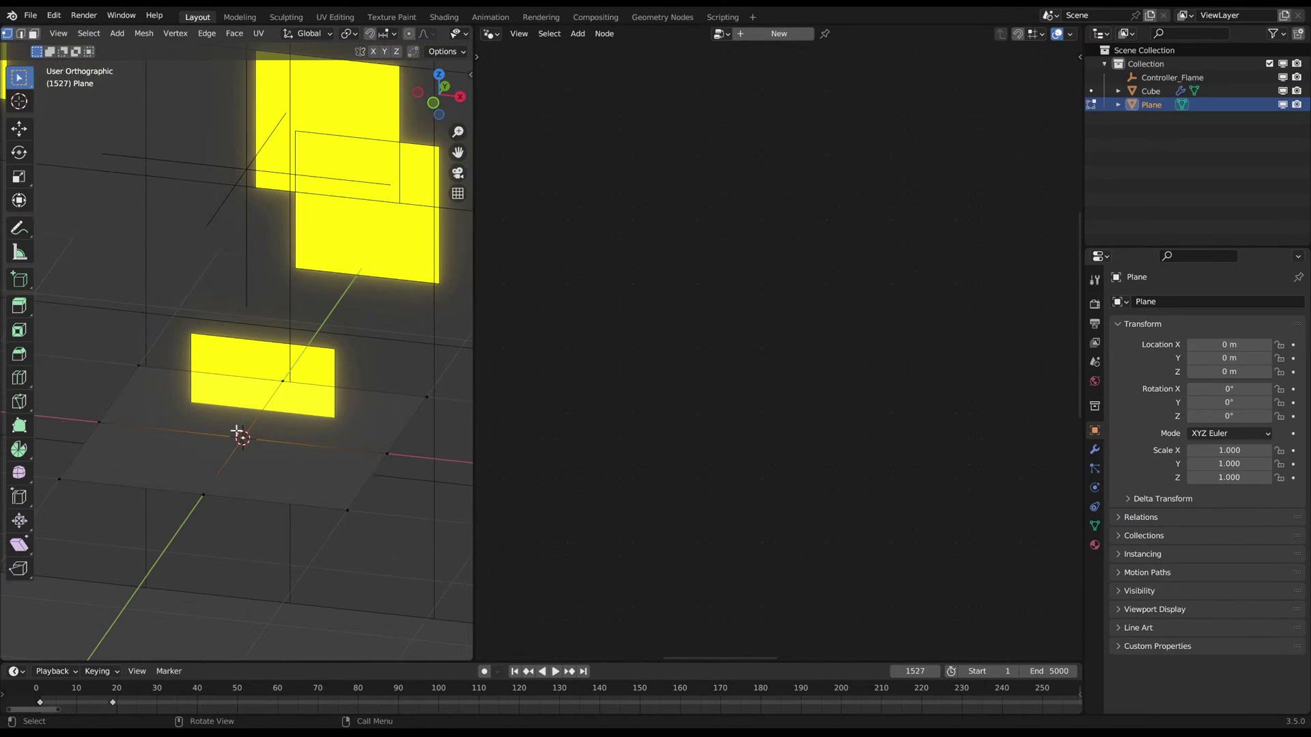
key(a)
key(x)
click(275, 454)
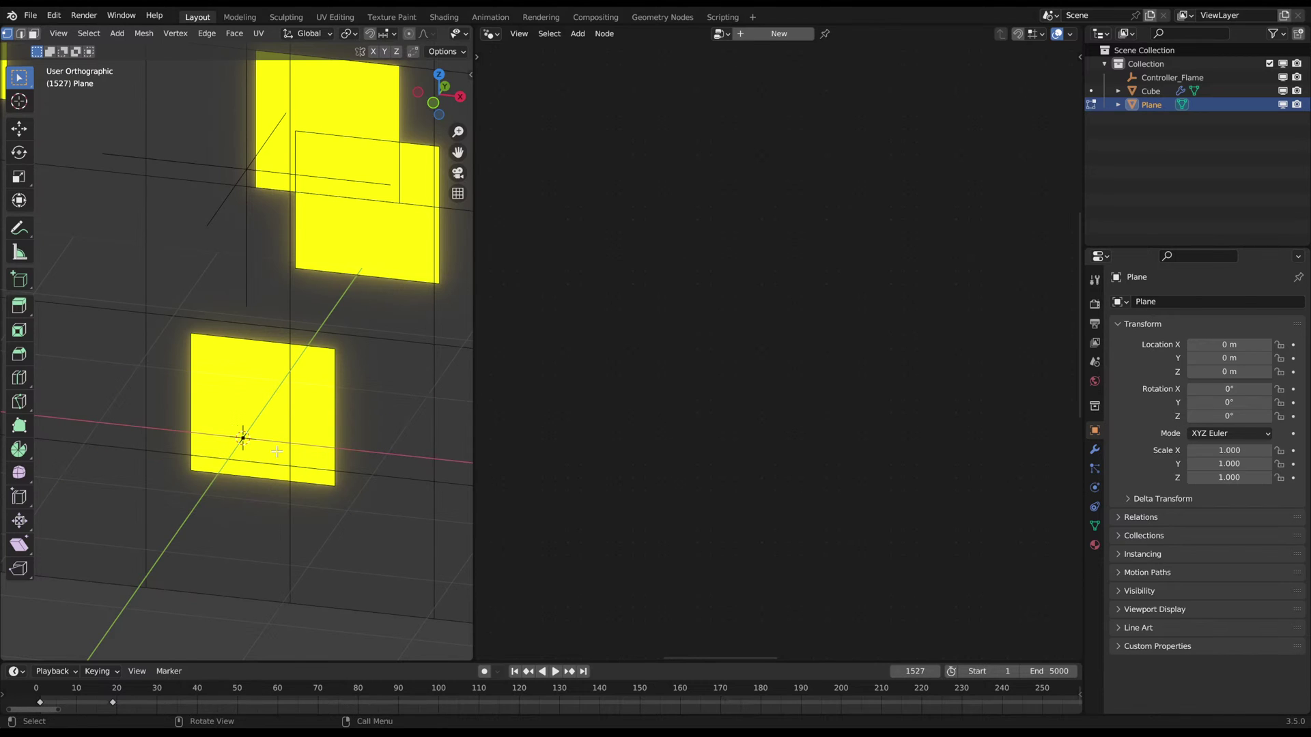
key(KP_1)
key(Tab)
- Move the single-vertex plane about 0.5 m along X and 3.04 m down, below the grid
shift+middle_drag(307, 447, 292, 217)
key(g)
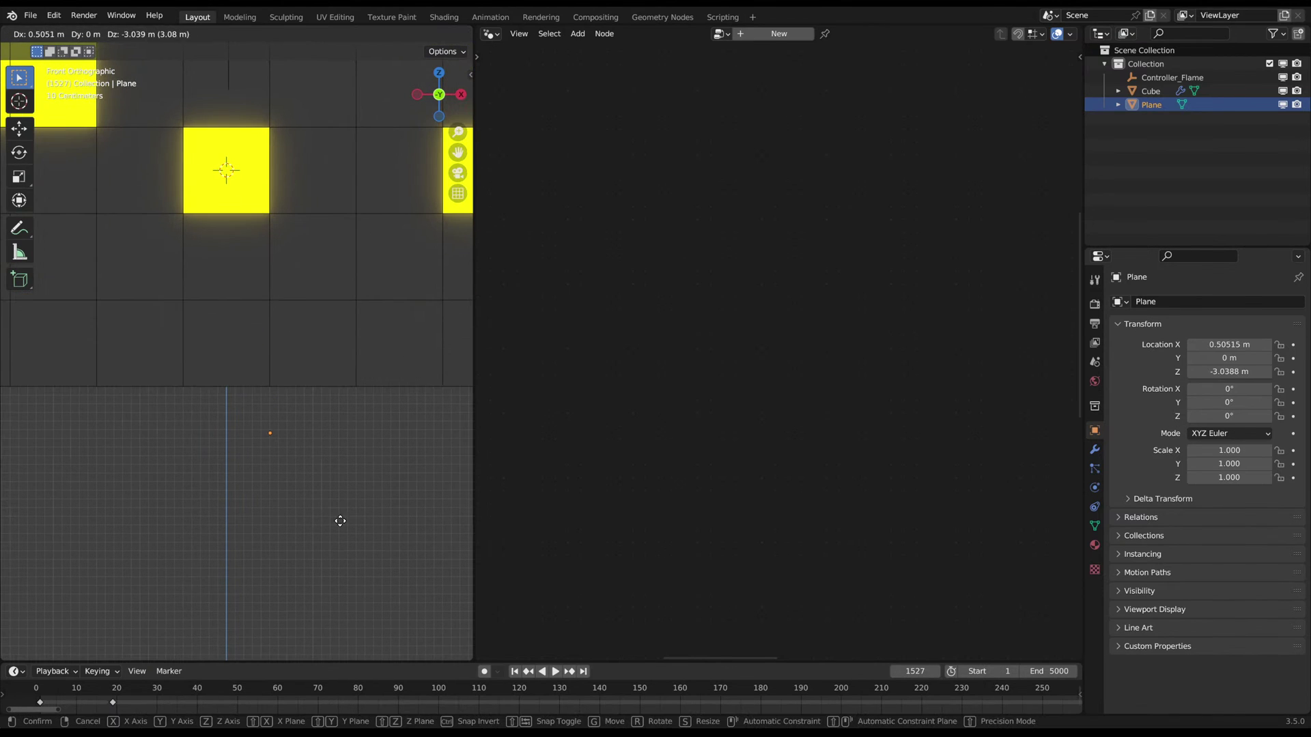
click(339, 520)
- Move the plane's remaining vertex about 0.2 m along X away from its origin in Edit Mode
shift+middle_drag(244, 464, 239, 445)
scroll(239, 445, up, 4)
key(Tab)
key(g)
right_click(278, 444)
shift+middle_drag(329, 497, 260, 433)
scroll(252, 434, up, 1)
key(g)
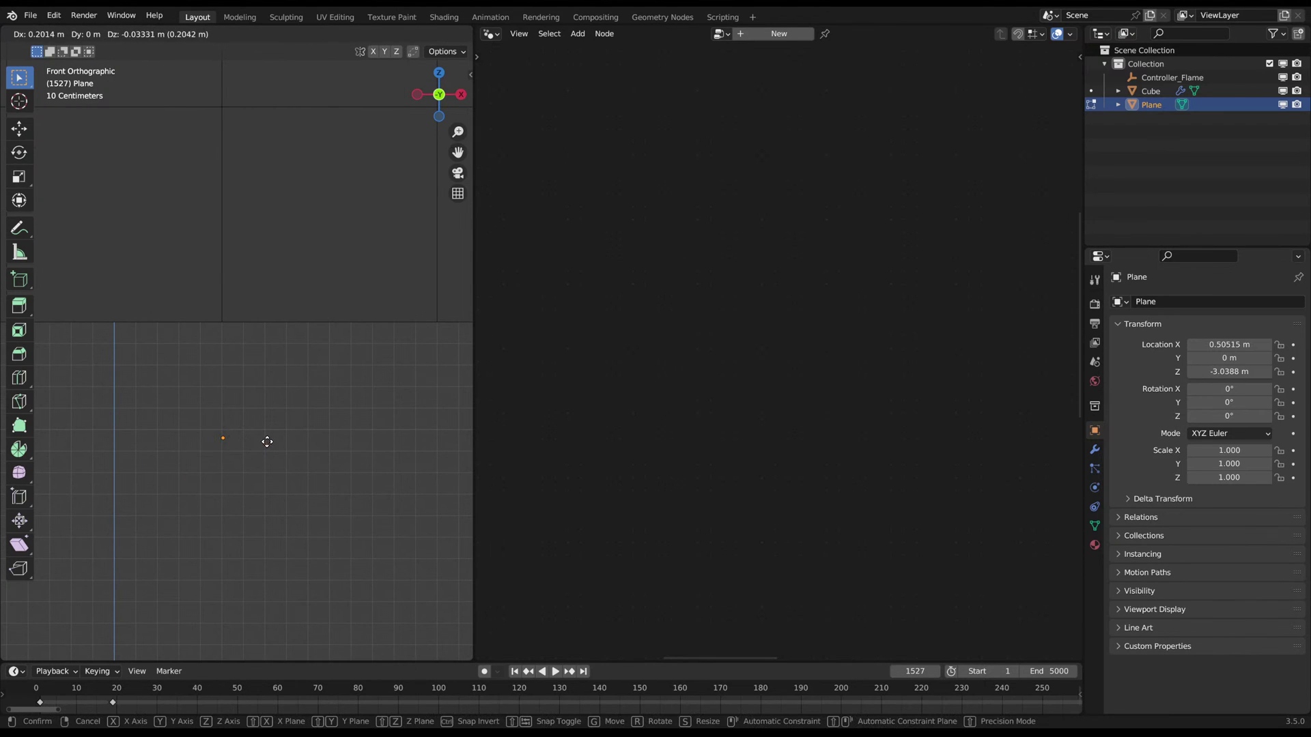
click(266, 442)
scroll(281, 574, down, 2)
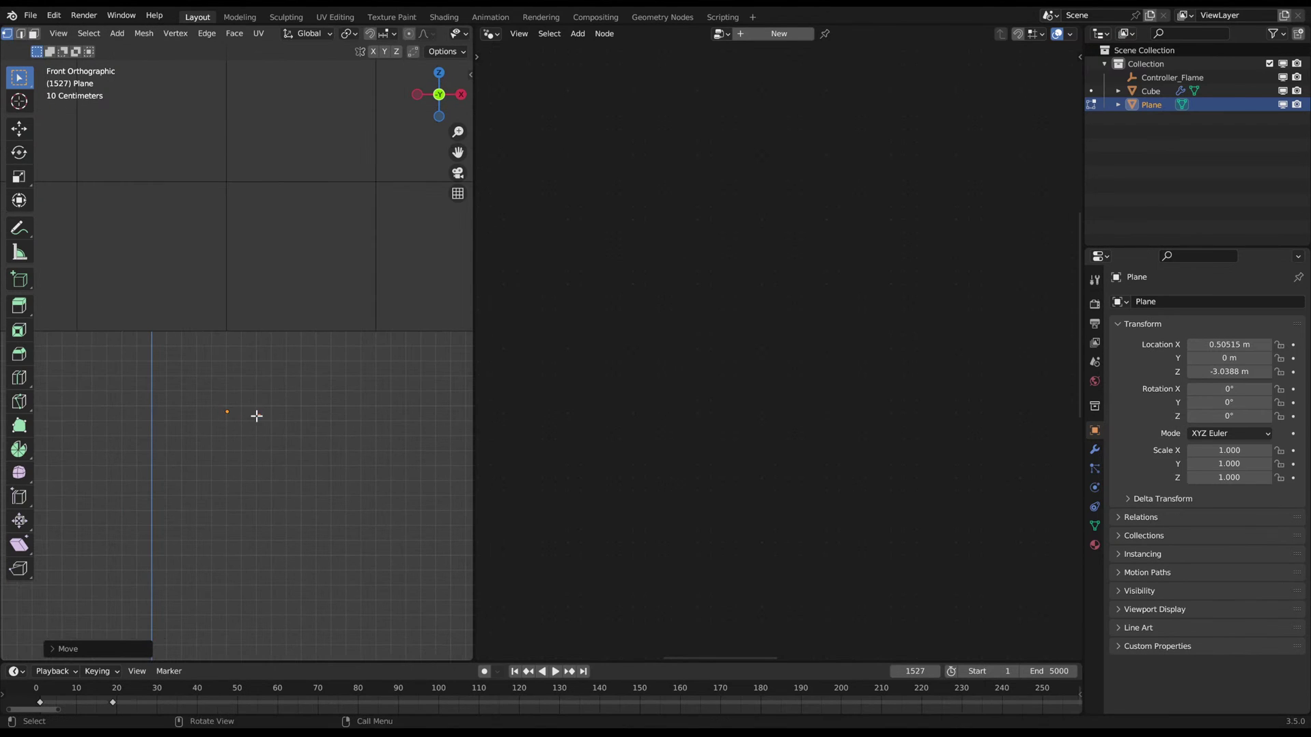
key(Tab)
scroll(317, 456, up, 1)
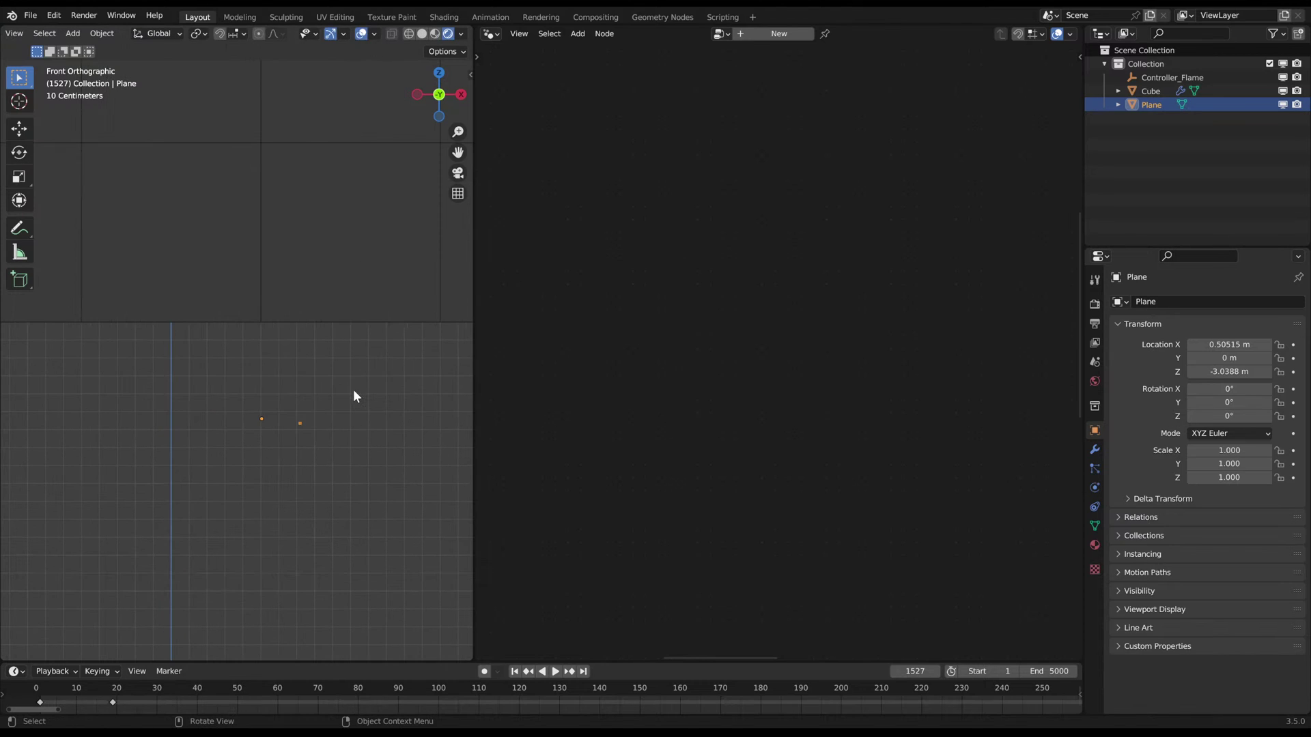
- Try rotating the plane about its origin in front view
key(r)
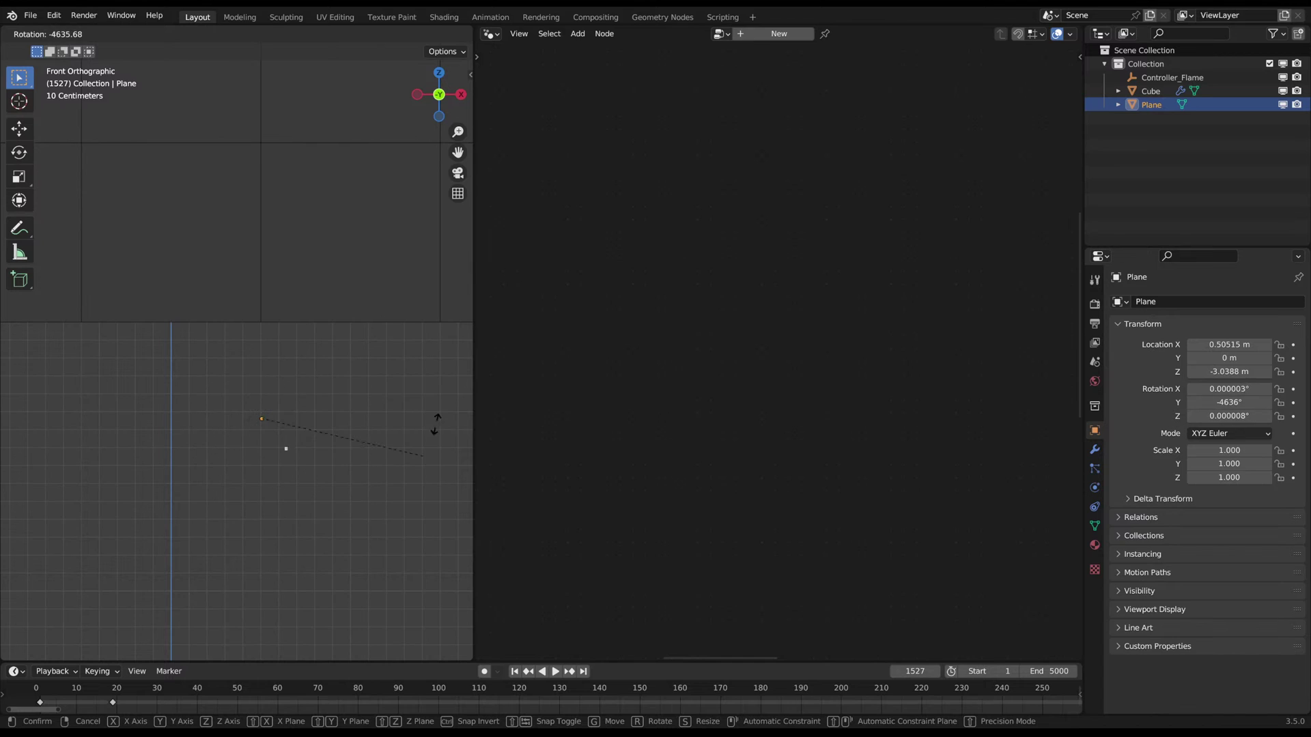
right_click(407, 454)
scroll(275, 321, down, 6)
scroll(275, 324, down, 5)
scroll(276, 325, up, 5)
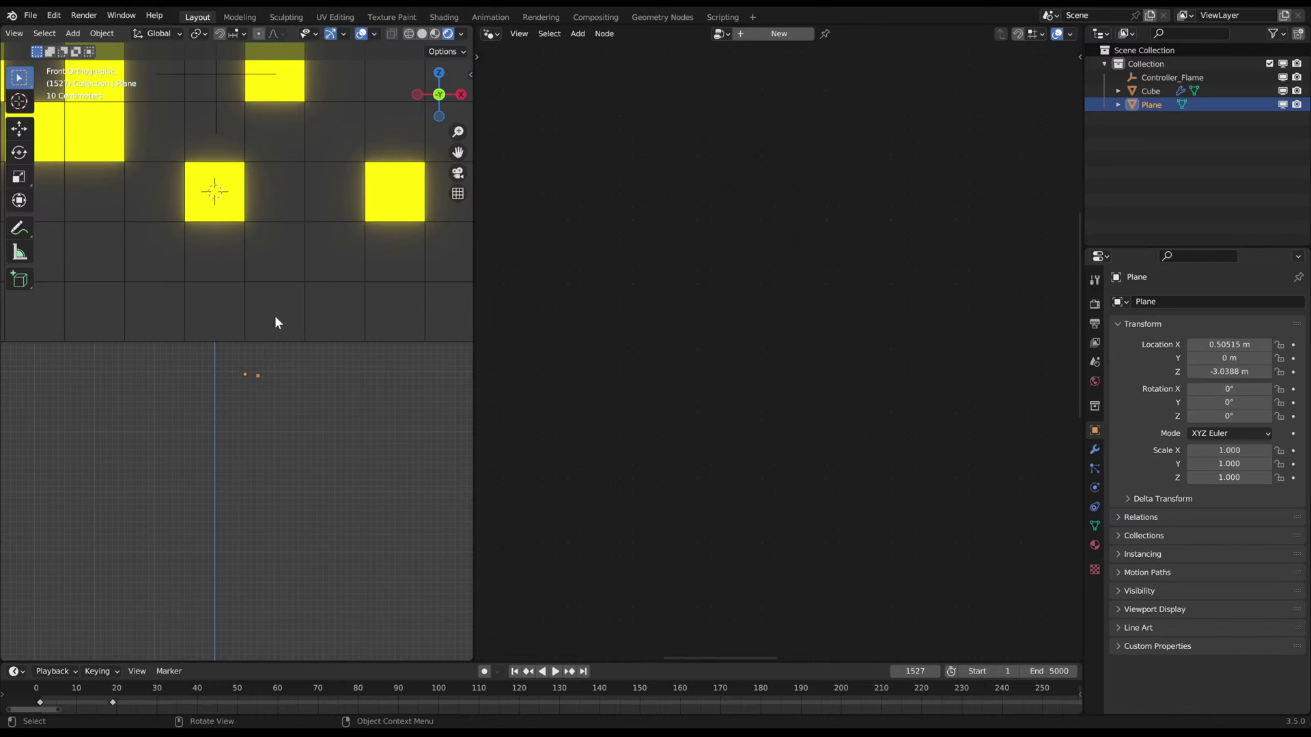
- Move the plane up into the lower part of the flame, to about 0.01 m in X and 1.96 m in Z
key(Tab)
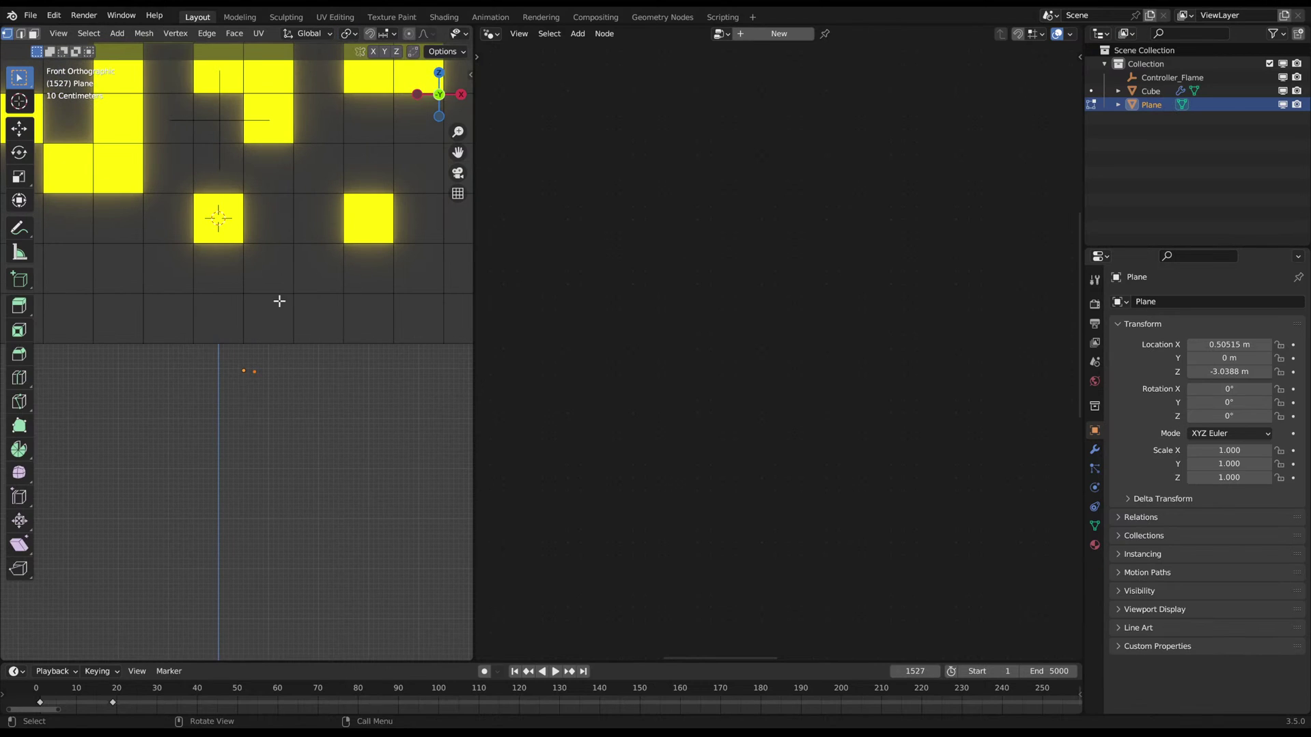
scroll(278, 317, down, 1)
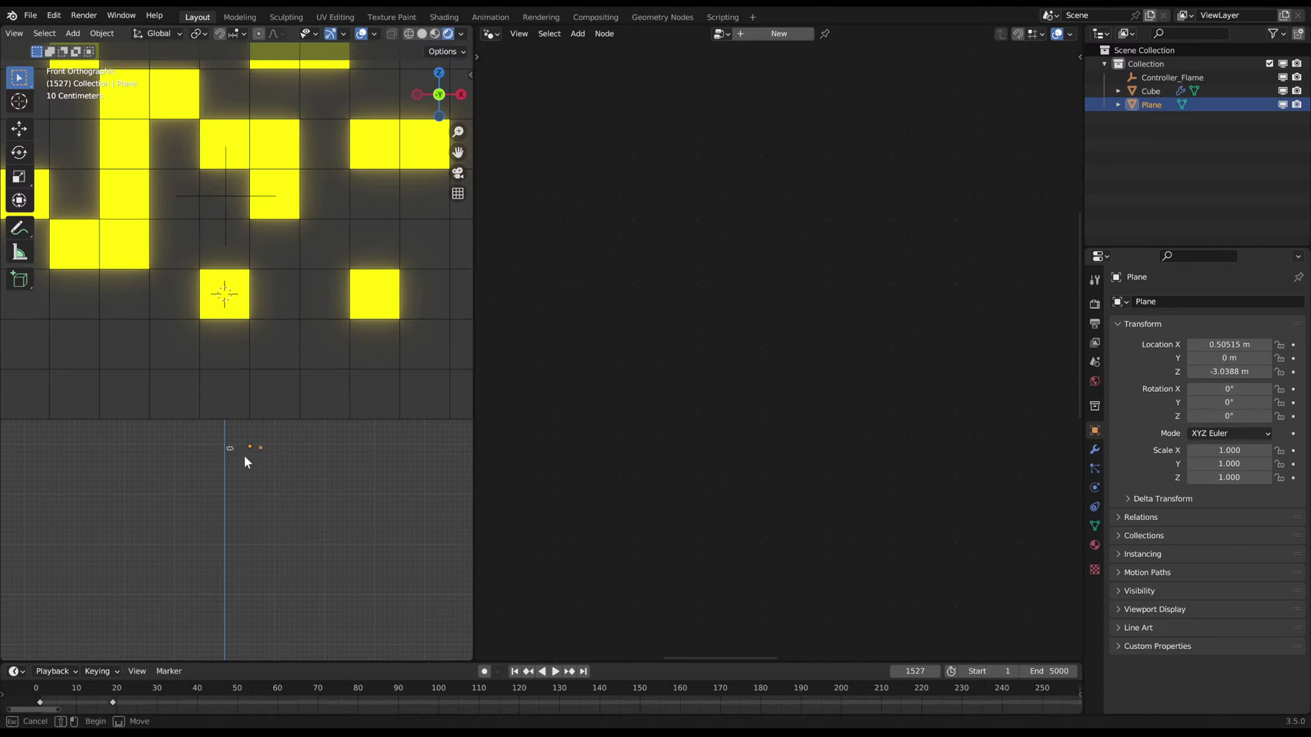
scroll(300, 464, down, 4)
scroll(300, 468, up, 1)
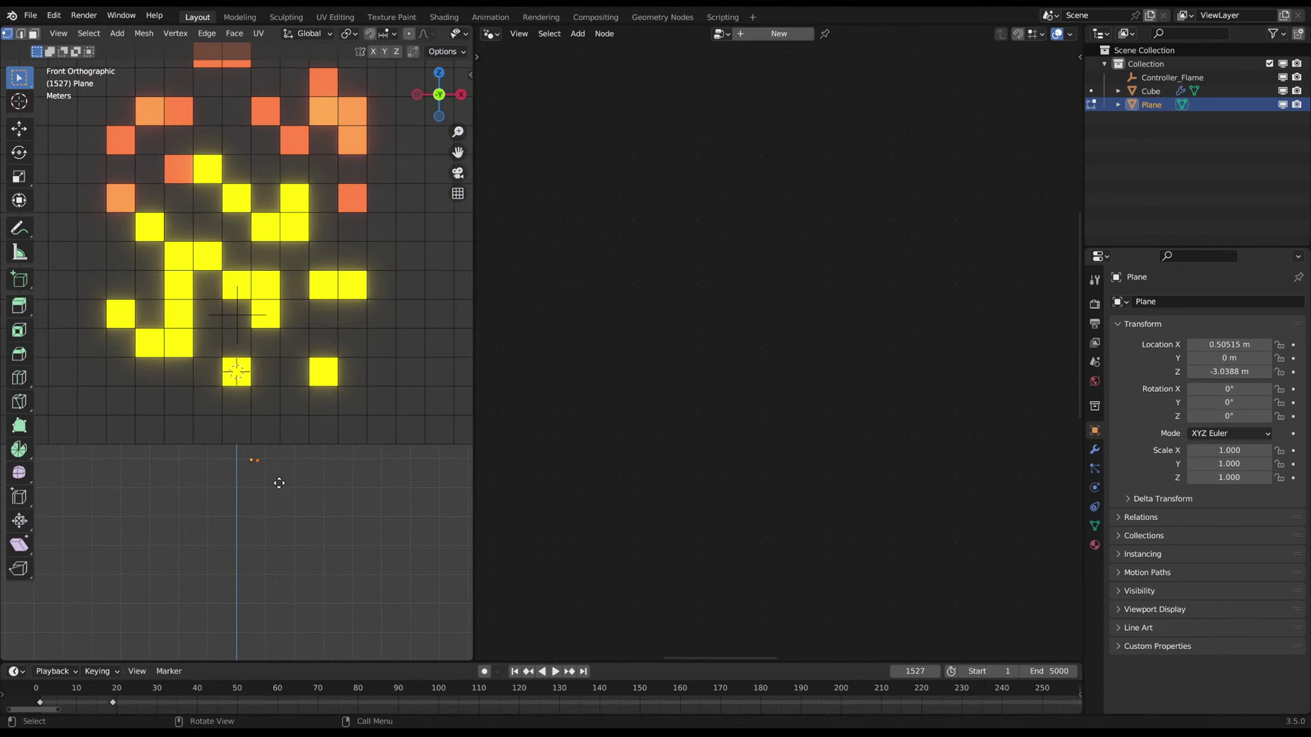
key(g)
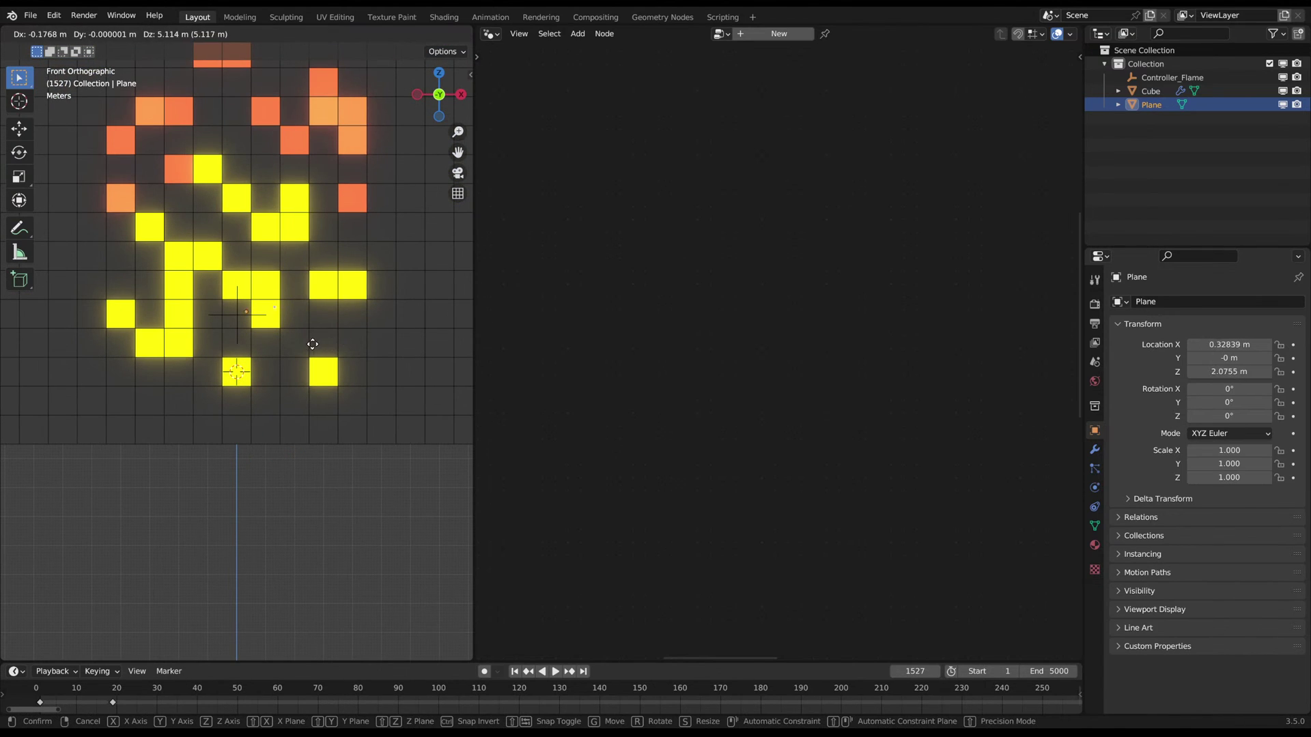
click(309, 349)
shift+middle_drag(327, 274, 348, 426)
scroll(336, 426, down, 2)
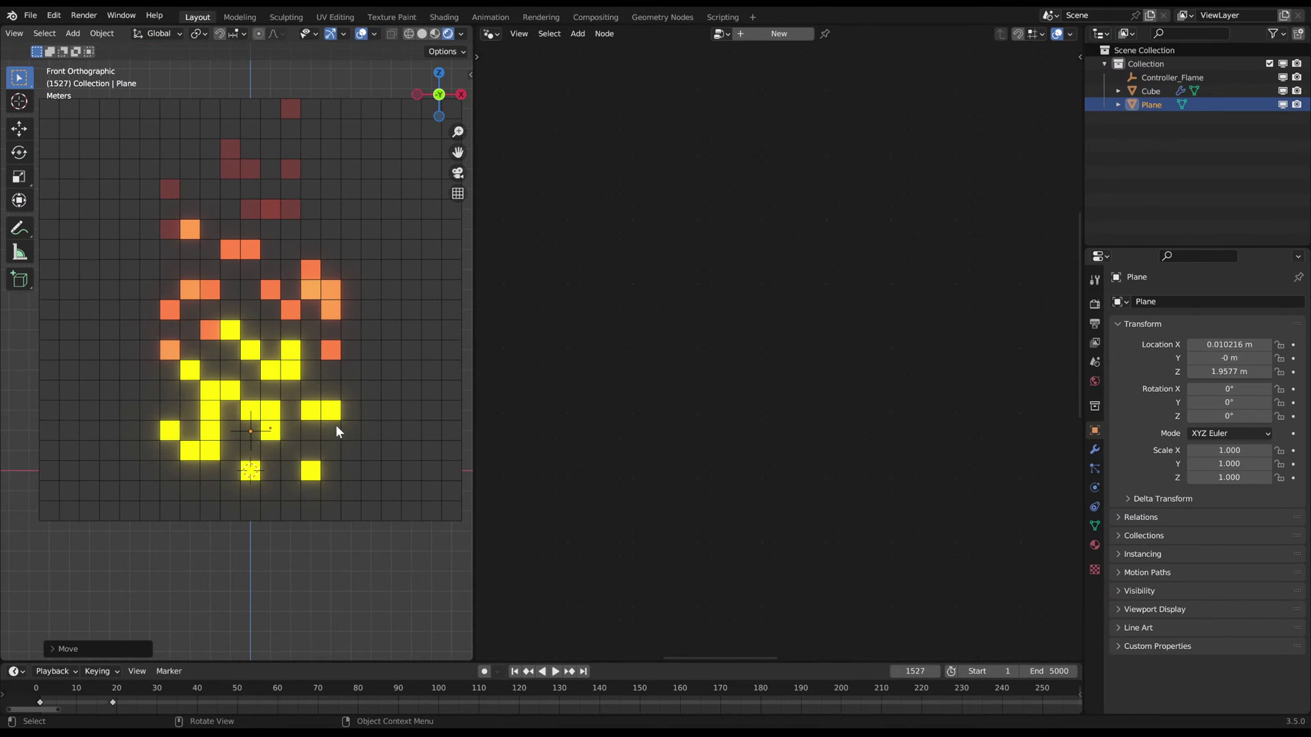
key(g)
click(329, 412)
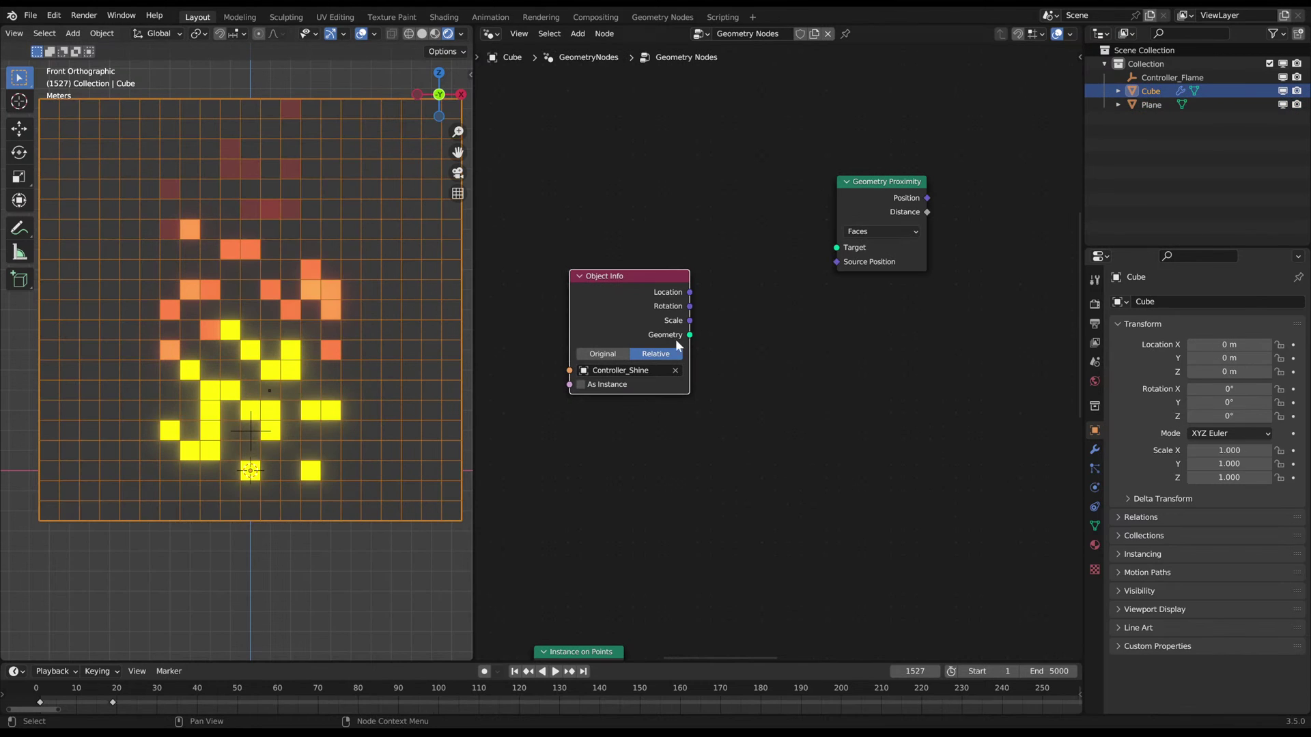
- Rename the Cube object to Controller_Shine
middle_drag(674, 338, 693, 333)
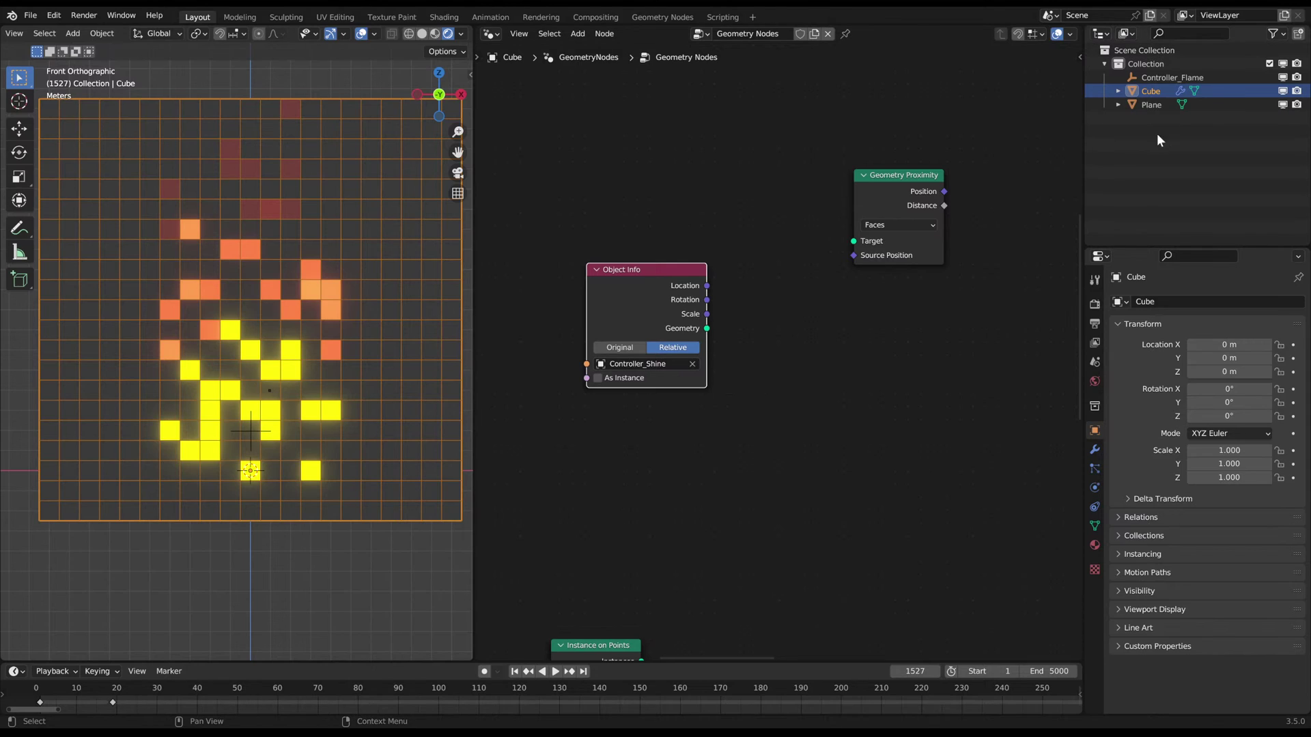
double_click(1155, 90)
text(Controller_Shine)
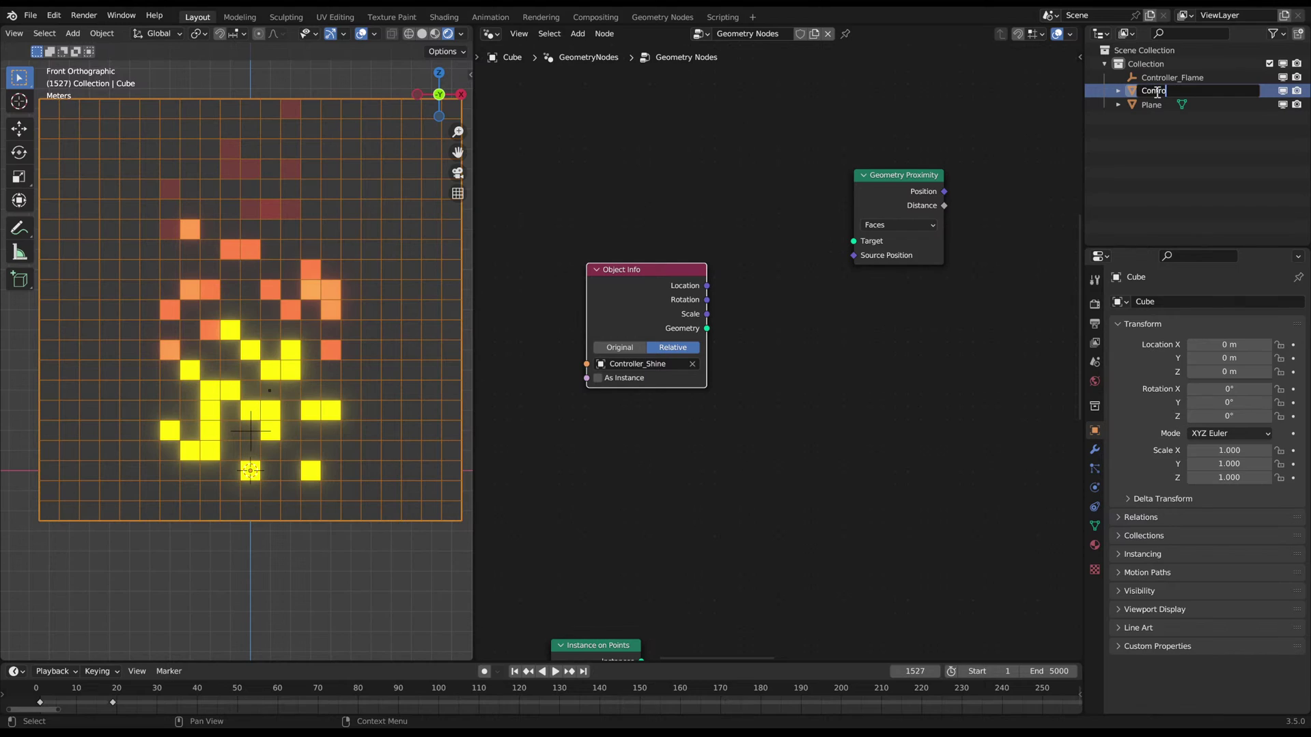
key(Return)
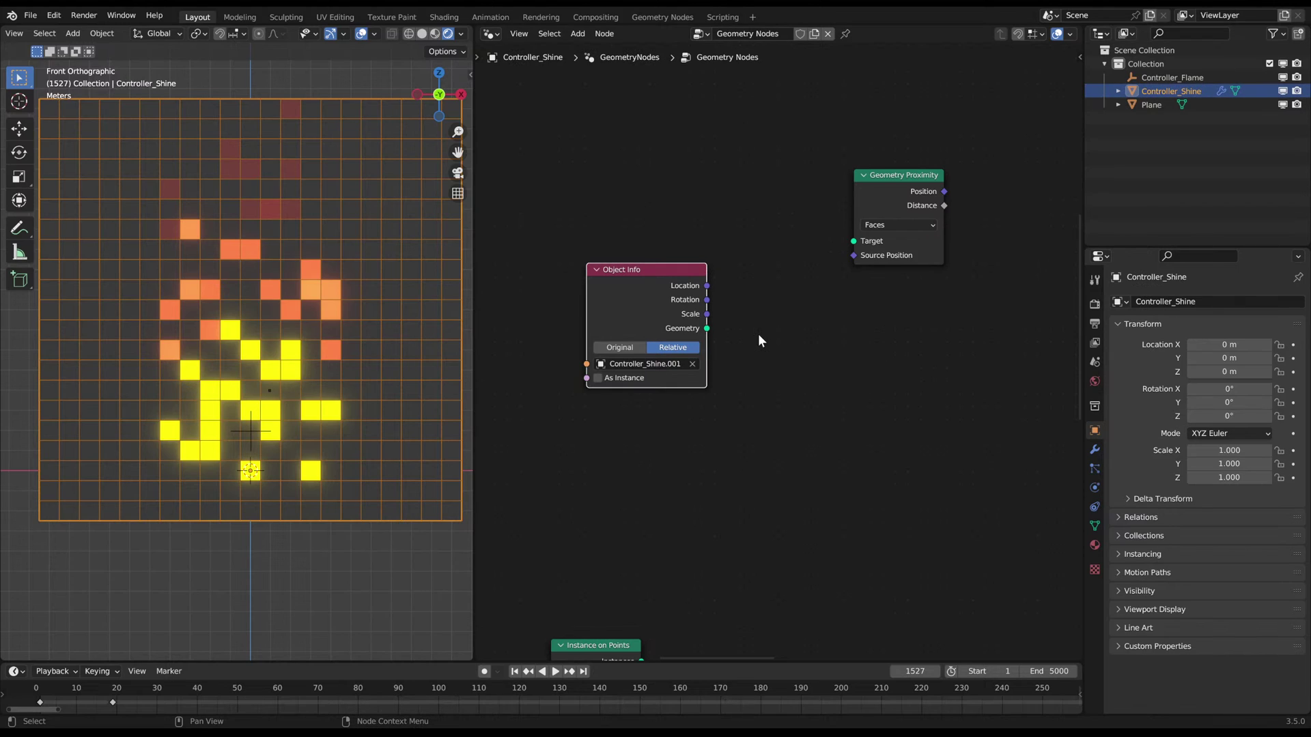
- Replace the object in the Object Info node with the newly renamed Controller_Shine and move the node down
click(692, 363)
click(693, 364)
click(1171, 90)
drag(710, 310, 711, 367)
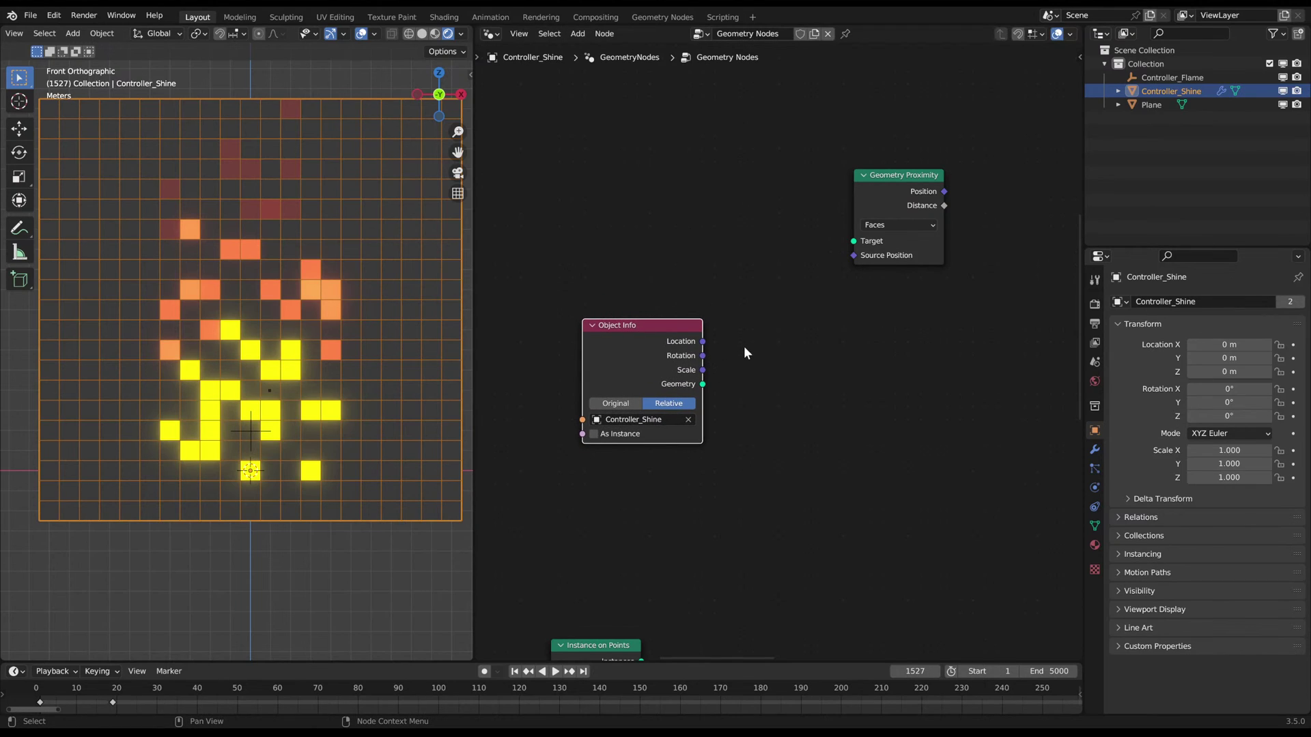
- Connect the Object Info node's Geometry to Geometry Proximity's Target and line the two nodes up
middle_drag(744, 345, 722, 395)
key(g)
click(893, 417)
key(g)
click(620, 374)
drag(699, 375, 829, 277)
key(g)
click(694, 280)
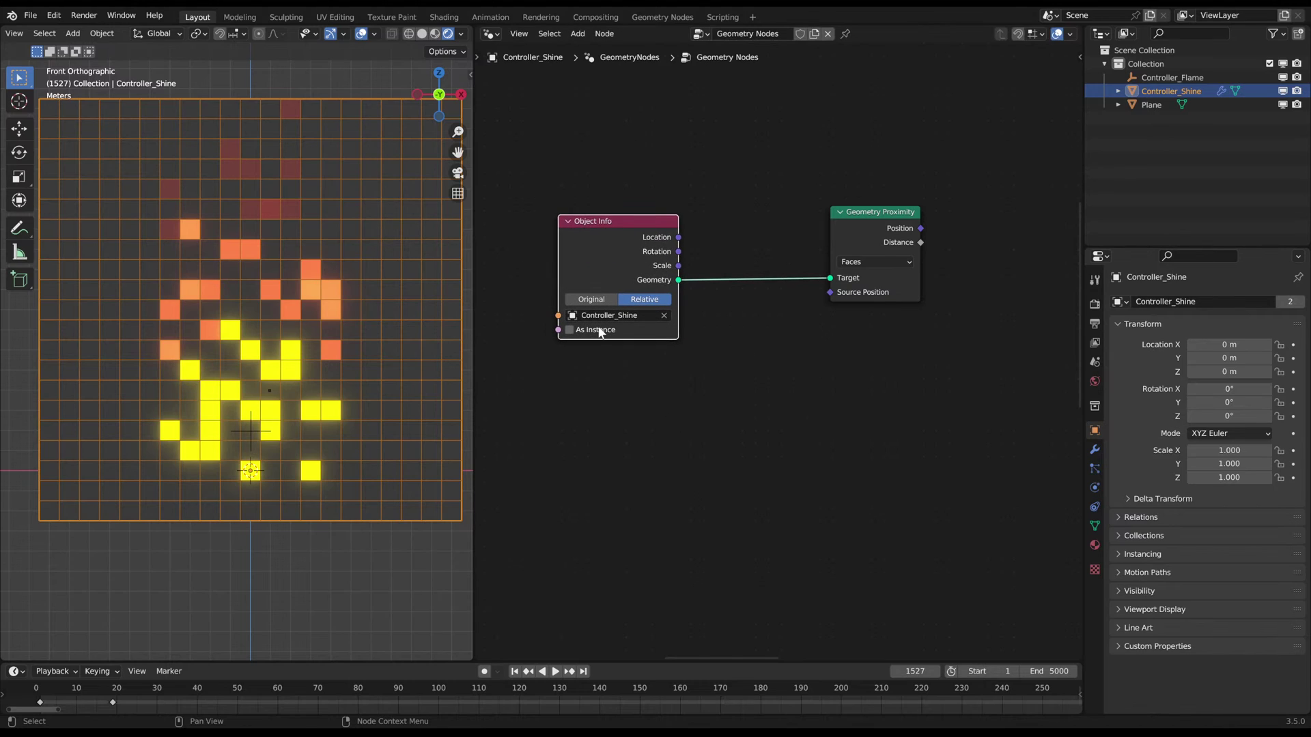
- Add a Position node below the Object Info node
middle_drag(758, 361, 717, 361)
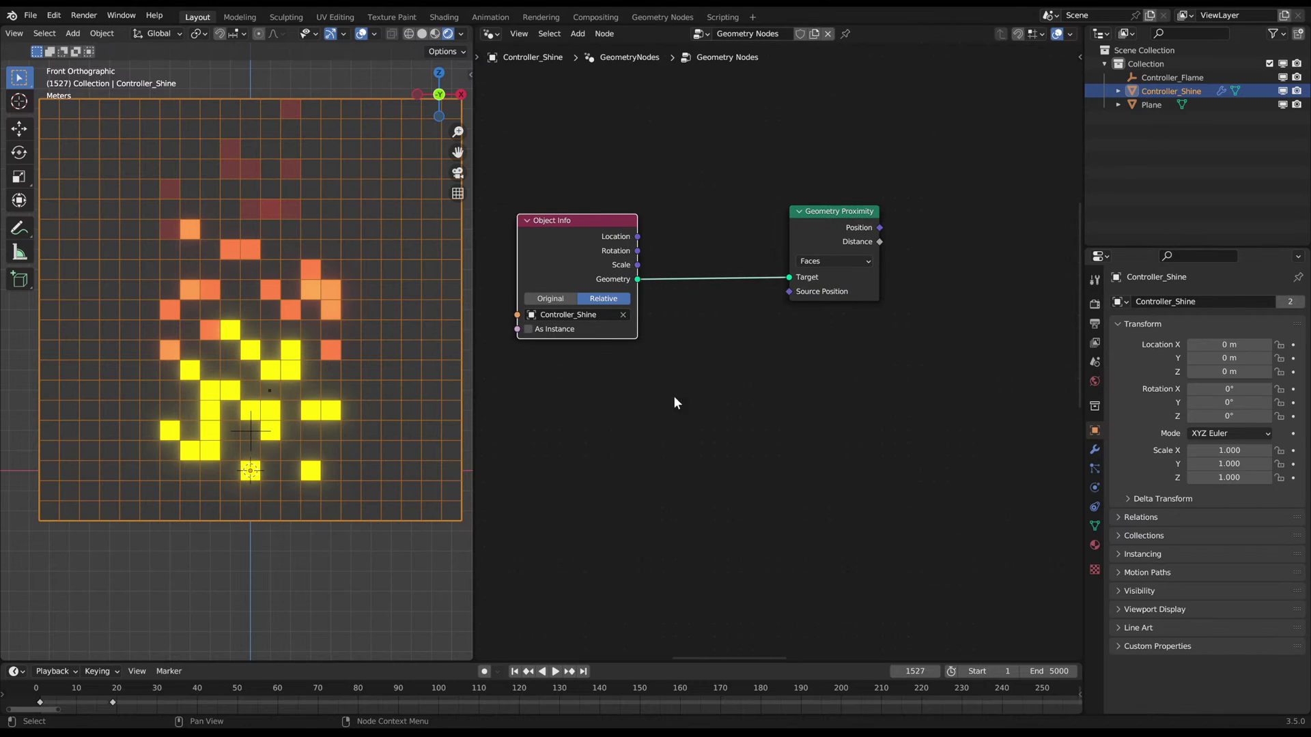
key(shift+a)
click(666, 263)
text(jp)
key(BackSpace)
key(BackSpace)
text(pso)
key(Return)
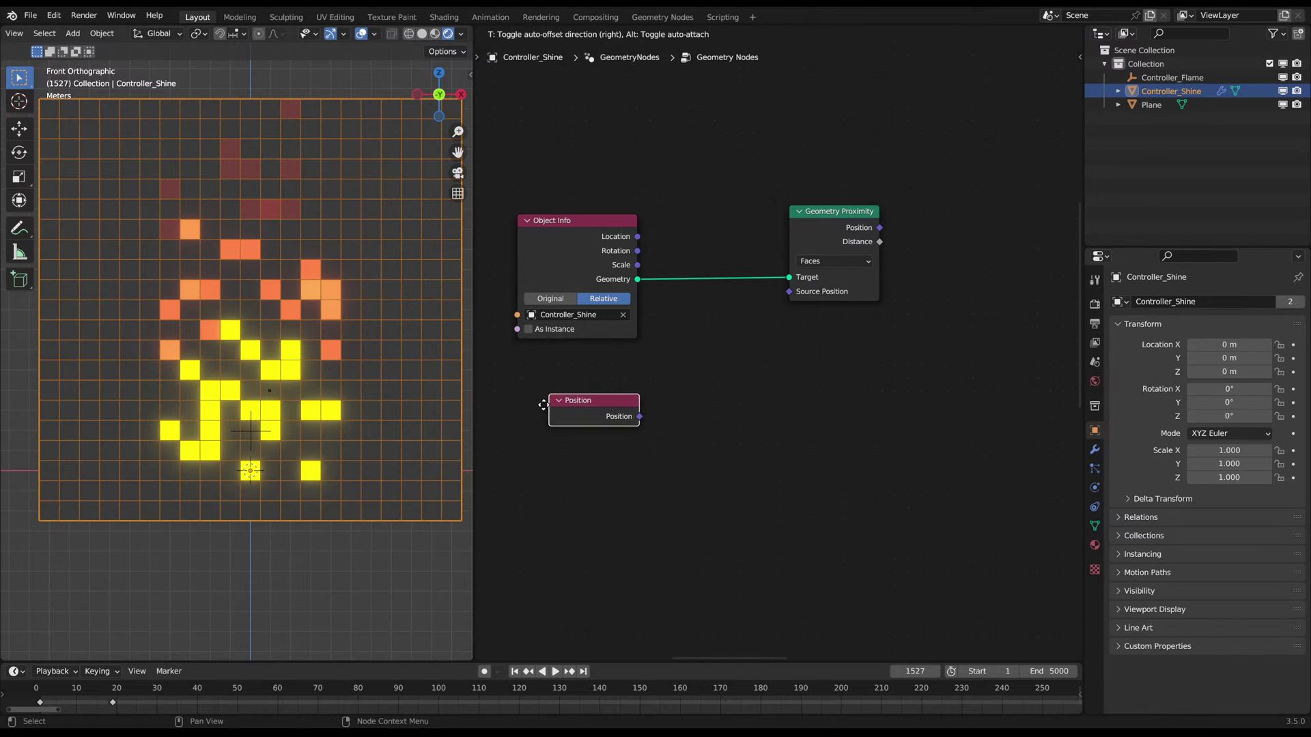
click(532, 402)
- Connect the Position node to Geometry Proximity's Source Position and move Geometry Proximity closer to its inputs
drag(624, 409, 796, 290)
click(628, 405)
drag(626, 411, 789, 290)
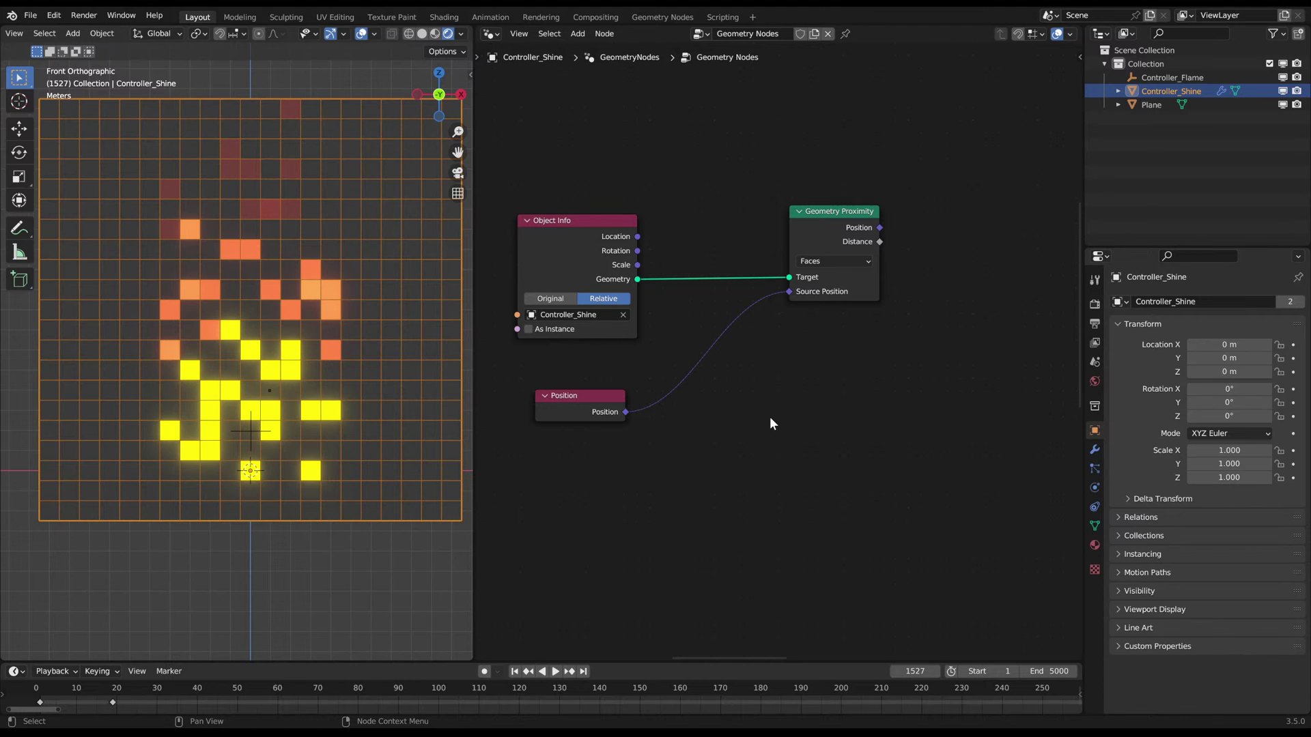
middle_drag(879, 374, 768, 395)
drag(665, 175, 806, 302)
key(g)
click(727, 322)
middle_drag(804, 348, 768, 345)
shift+scroll(775, 348, down, 3)
key(shift+a)
text(vector m)
key(Return)
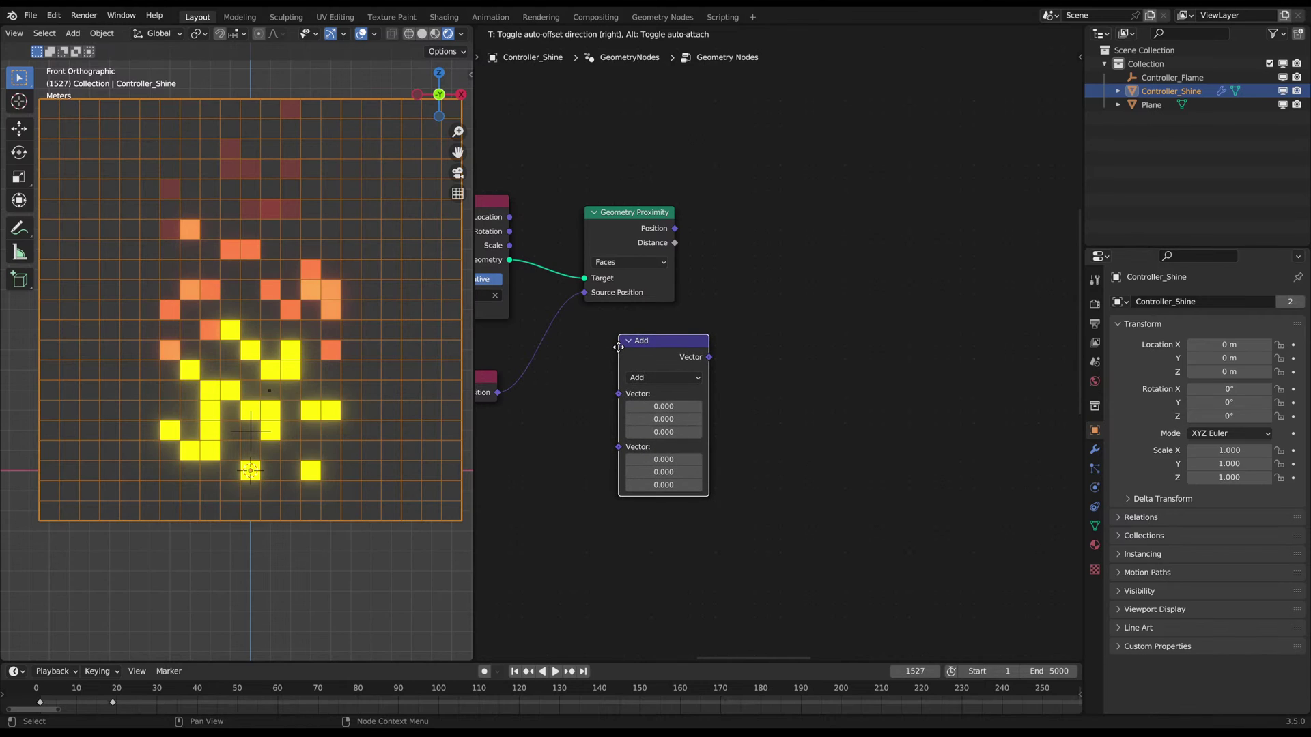
key(Escape)
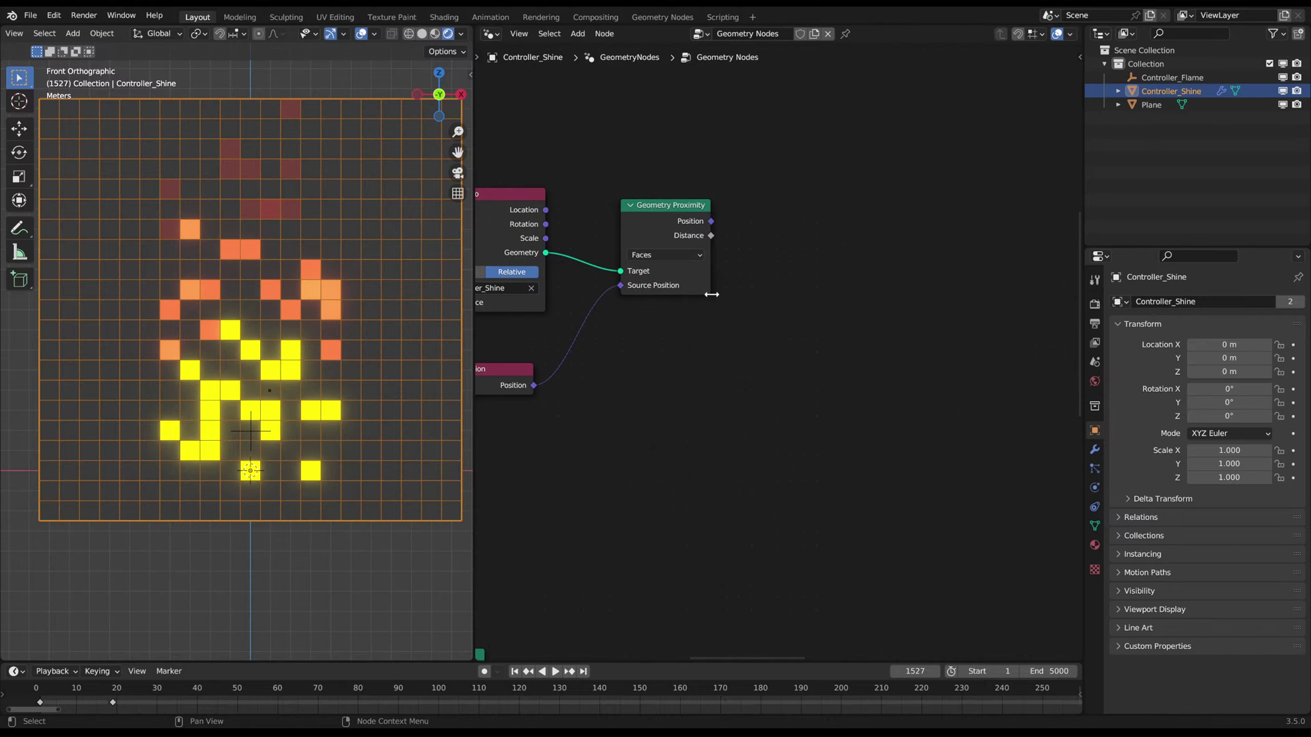
- Add a Random Value node near the Geometry Proximity node
key(shift+a)
text(random va)
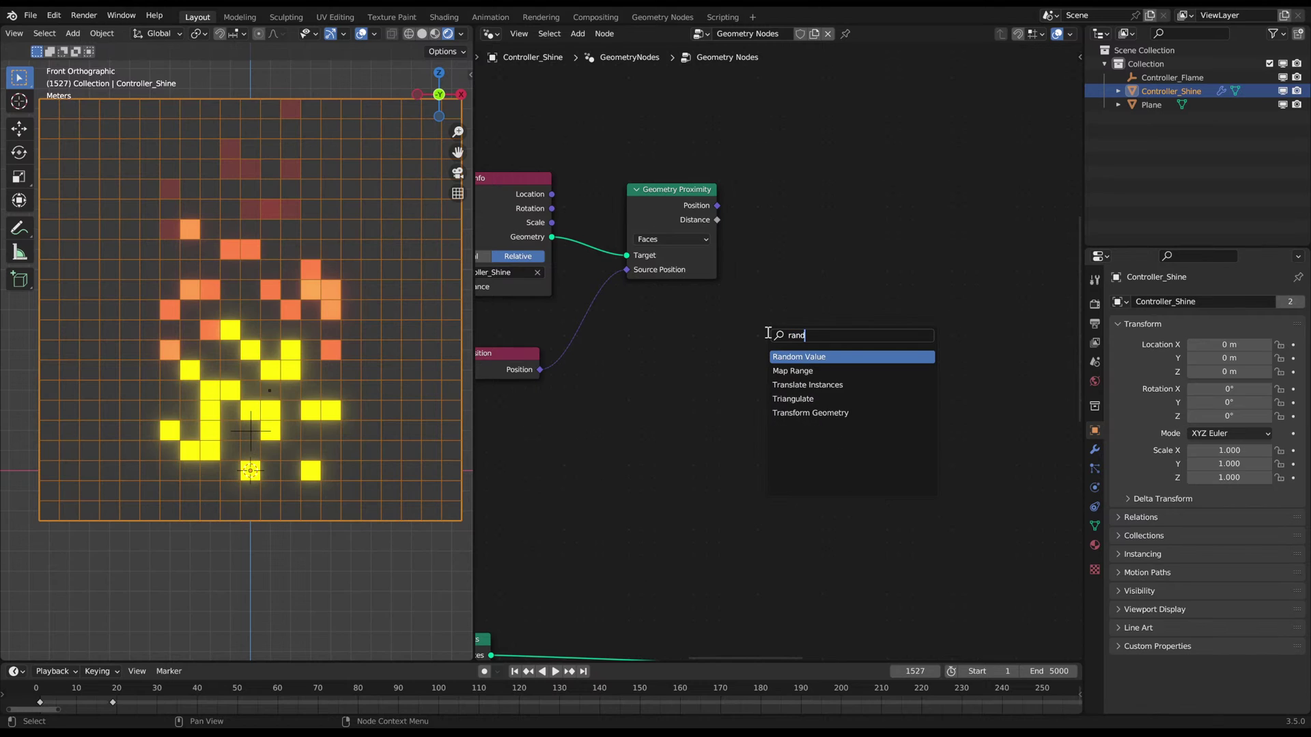
key(Return)
click(552, 420)
middle_drag(841, 287, 658, 384)
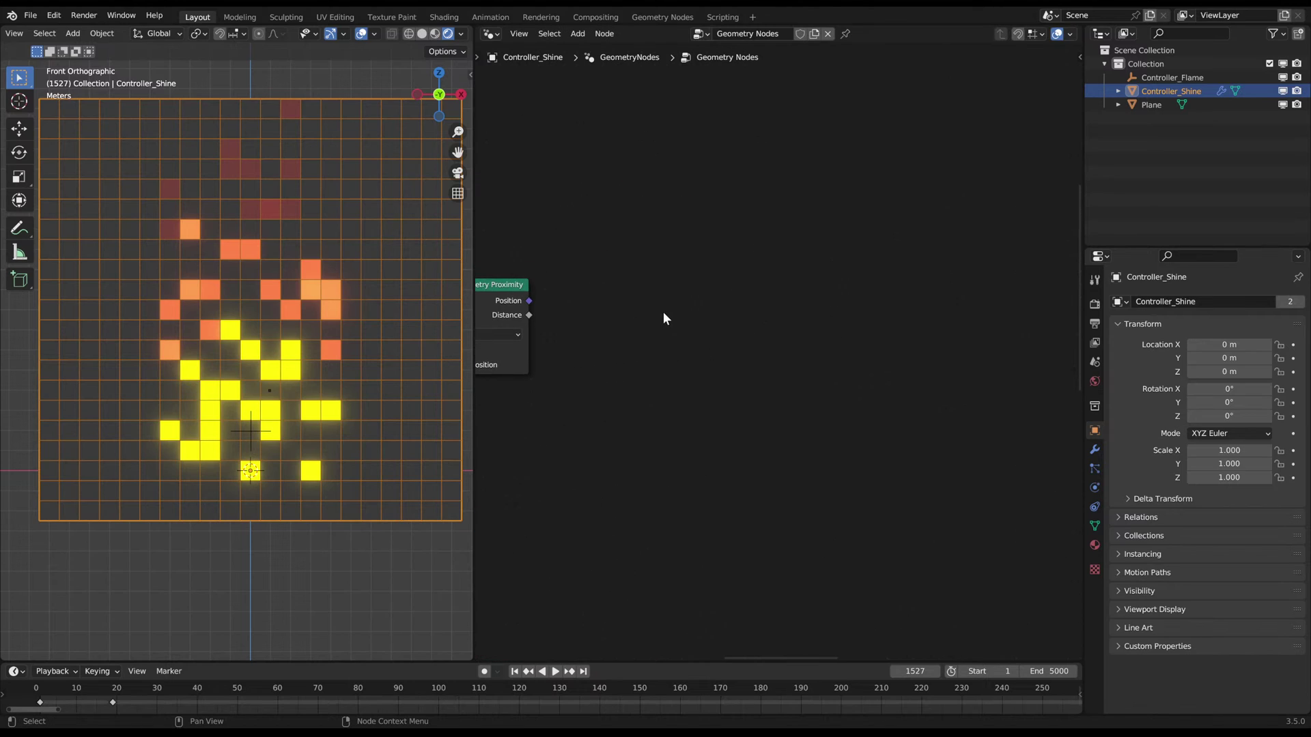
- Add a Float Curve node to the right of the Geometry Proximity node
middle_drag(658, 313, 691, 304)
middle_drag(758, 333, 735, 344)
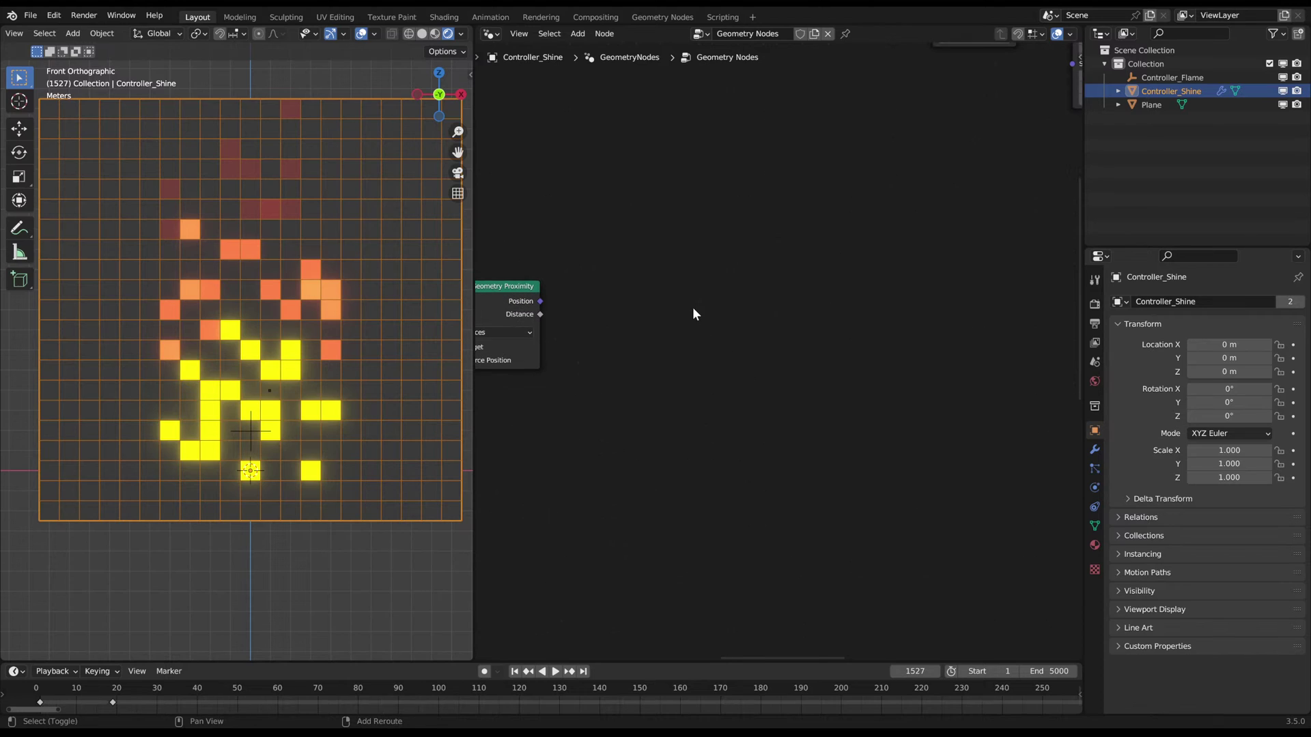
key(shift+a)
text(float curve)
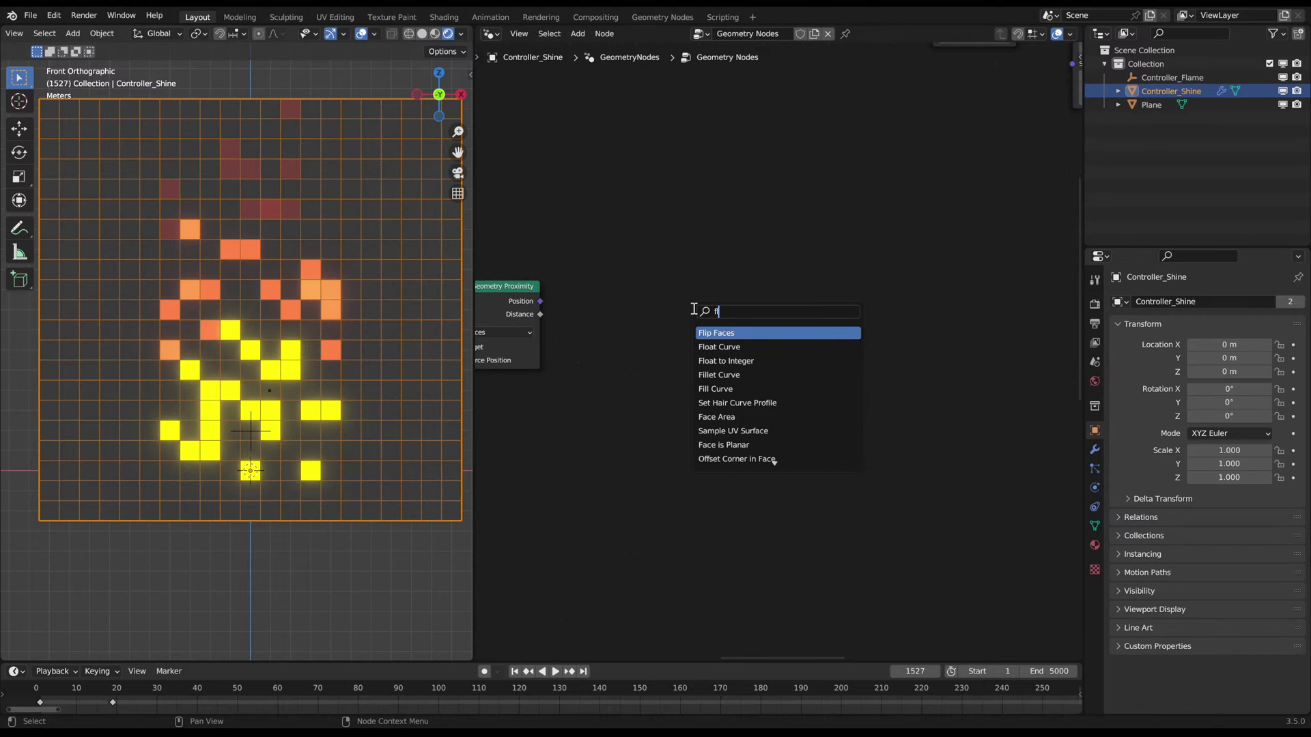
key(Return)
click(694, 309)
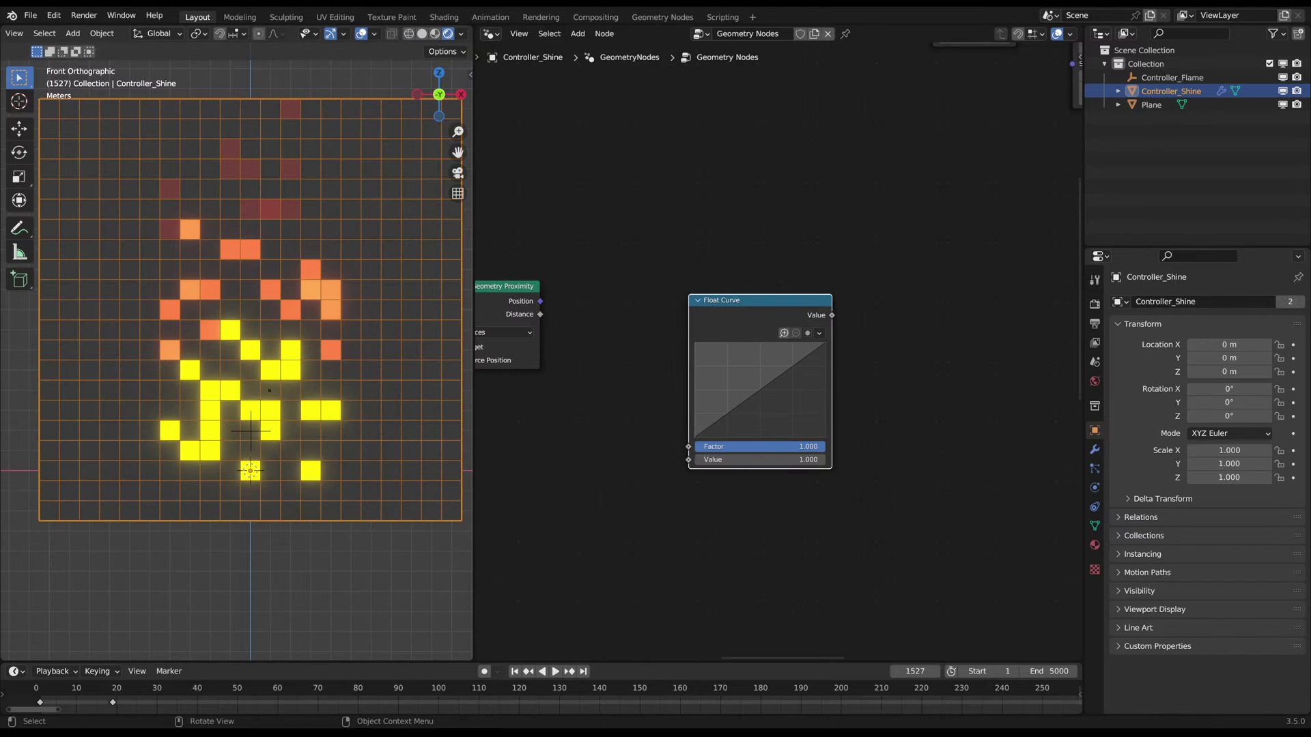
- Connect Geometry Proximity's Distance to Float Curve's Value input and move Float Curve closer
click(833, 330)
drag(797, 333, 788, 328)
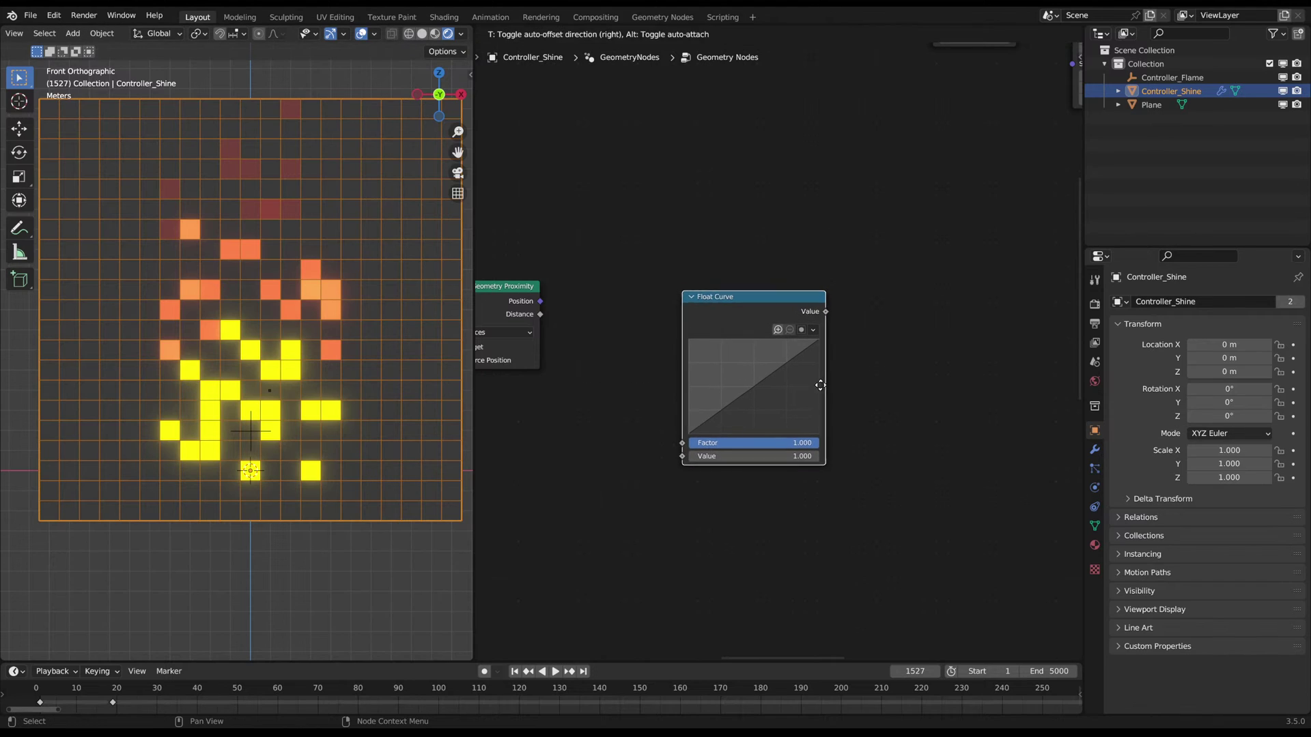
drag(540, 314, 679, 454)
drag(821, 366, 775, 353)
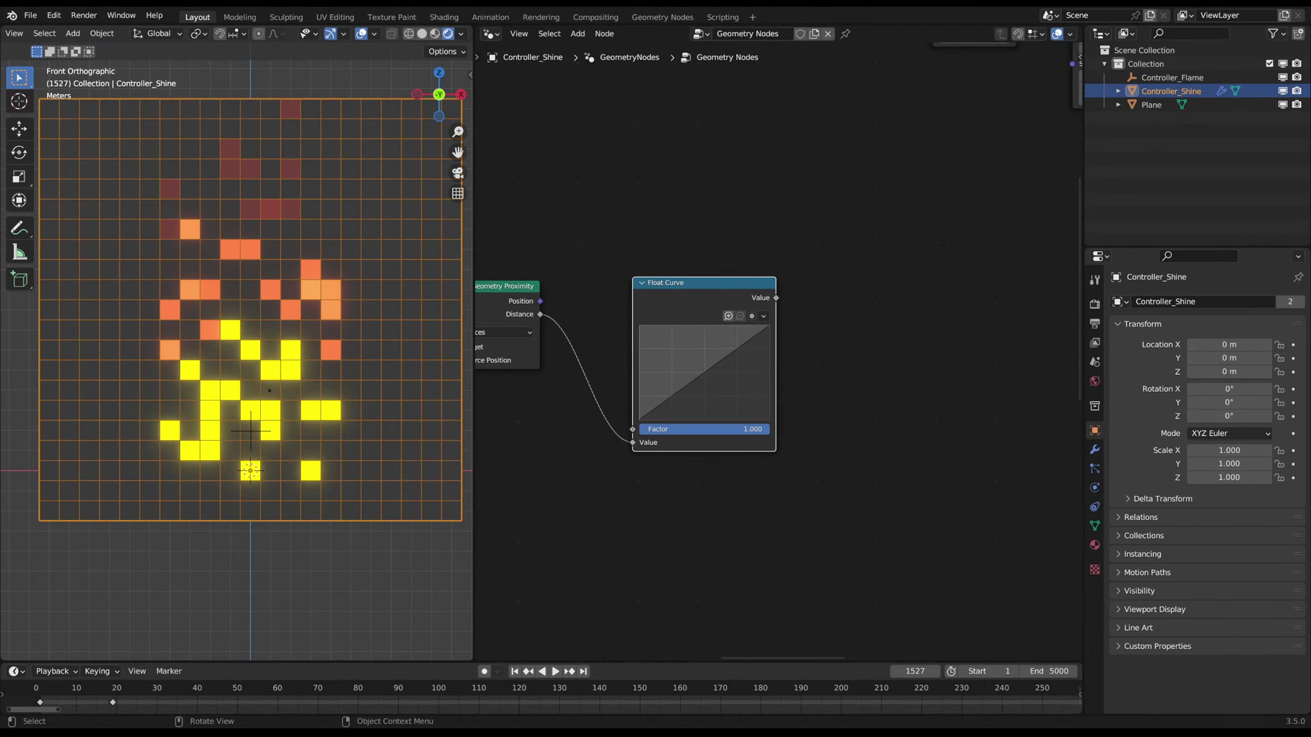
- Reposition the background grid's Instance on Points node and connect Float Curve's Value output to its Selection input
scroll(881, 327, down, 7)
middle_drag(888, 321, 726, 370)
scroll(880, 386, down, 2)
middle_drag(891, 388, 815, 433)
drag(798, 129, 861, 201)
key(g)
click(897, 289)
scroll(785, 350, up, 3)
middle_drag(537, 413, 591, 406)
drag(560, 401, 919, 248)
middle_drag(556, 430, 771, 369)
scroll(772, 369, up, 3)
scroll(772, 368, up, 1)
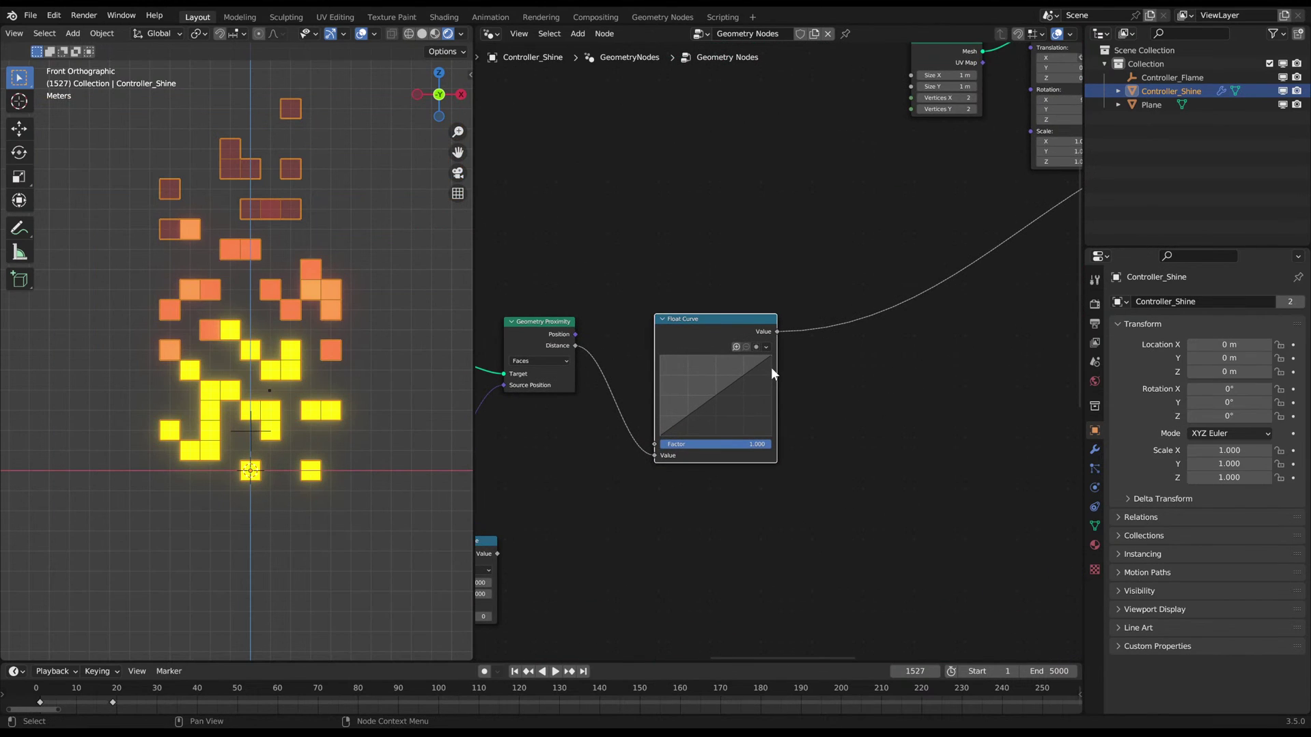
- Circle the area around the flame with an annotation stroke in the 3D view and erase it
scroll(256, 386, down, 2)
middle_drag(887, 273, 509, 441)
mouse_move(664, 366)
middle_down()
mouse_move(846, 317)
mouse_move(809, 342)
middle_up()
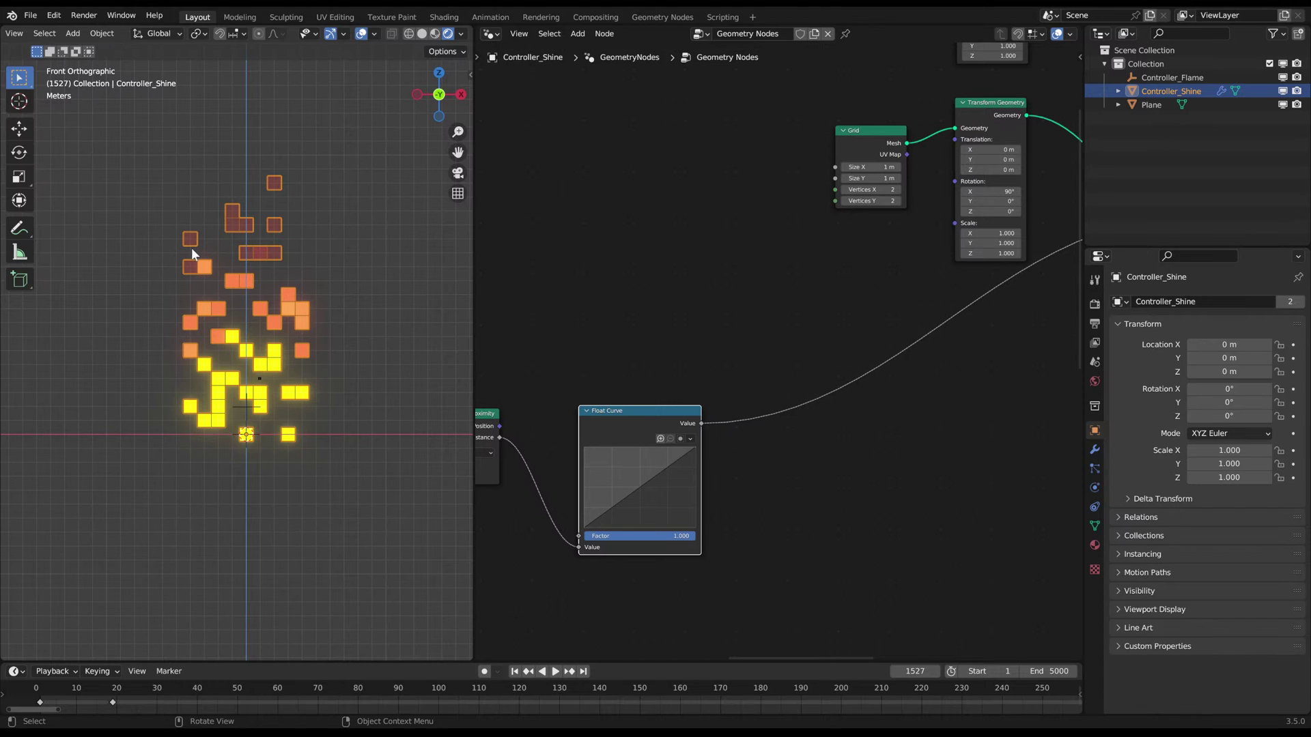
scroll(280, 259, up, 2)
mouse_move(303, 229)
mouse_down()
mouse_move(122, 276)
mouse_move(201, 496)
mouse_move(367, 375)
mouse_move(330, 240)
mouse_move(301, 228)
mouse_up()
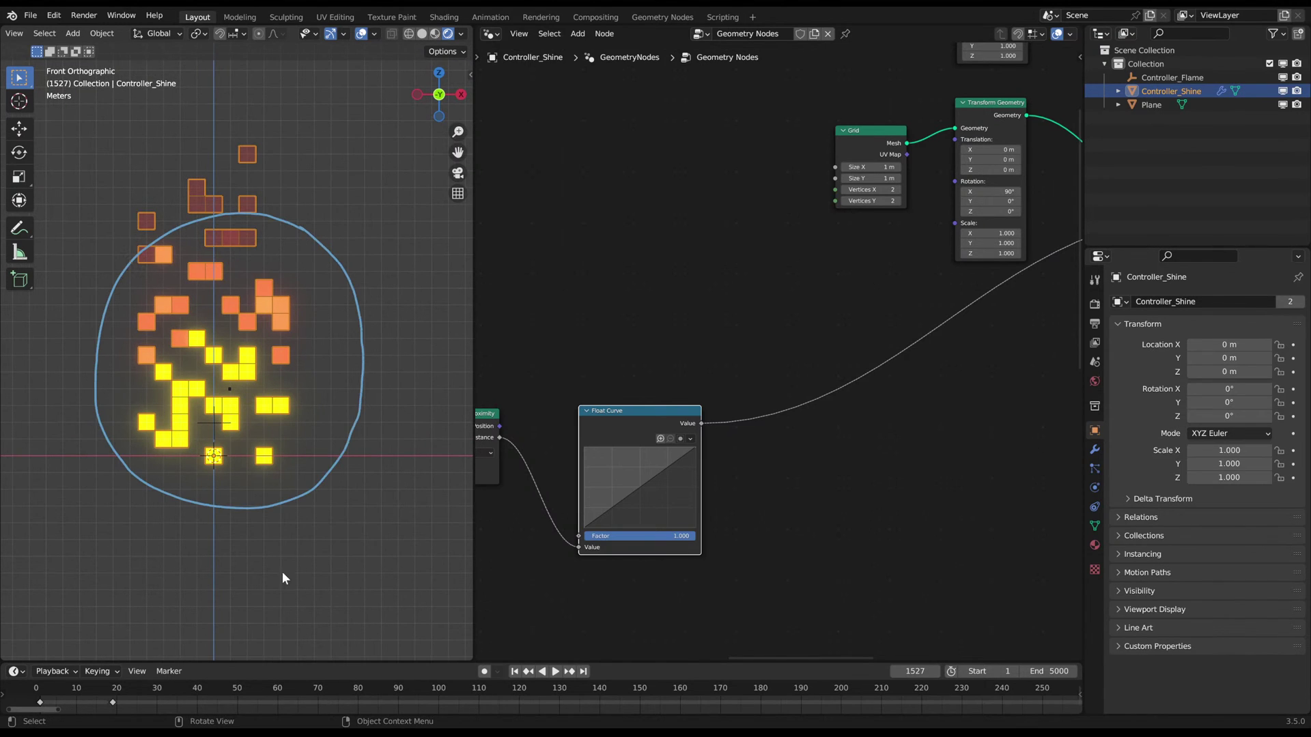
right_drag(219, 424, 219, 452)
- Set the Float Curve's clipping Max X to 15 and reset the curve view
scroll(763, 410, down, 4)
scroll(763, 419, up, 4)
click(718, 394)
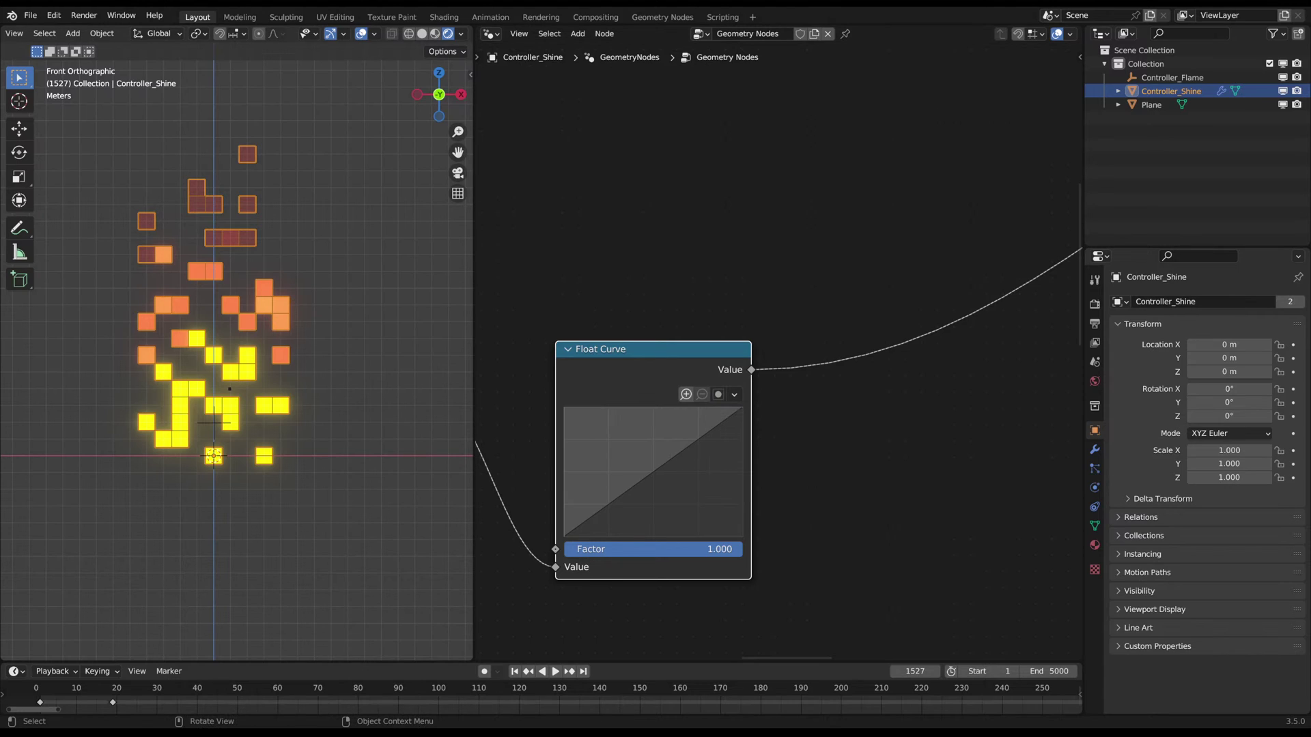
click(718, 394)
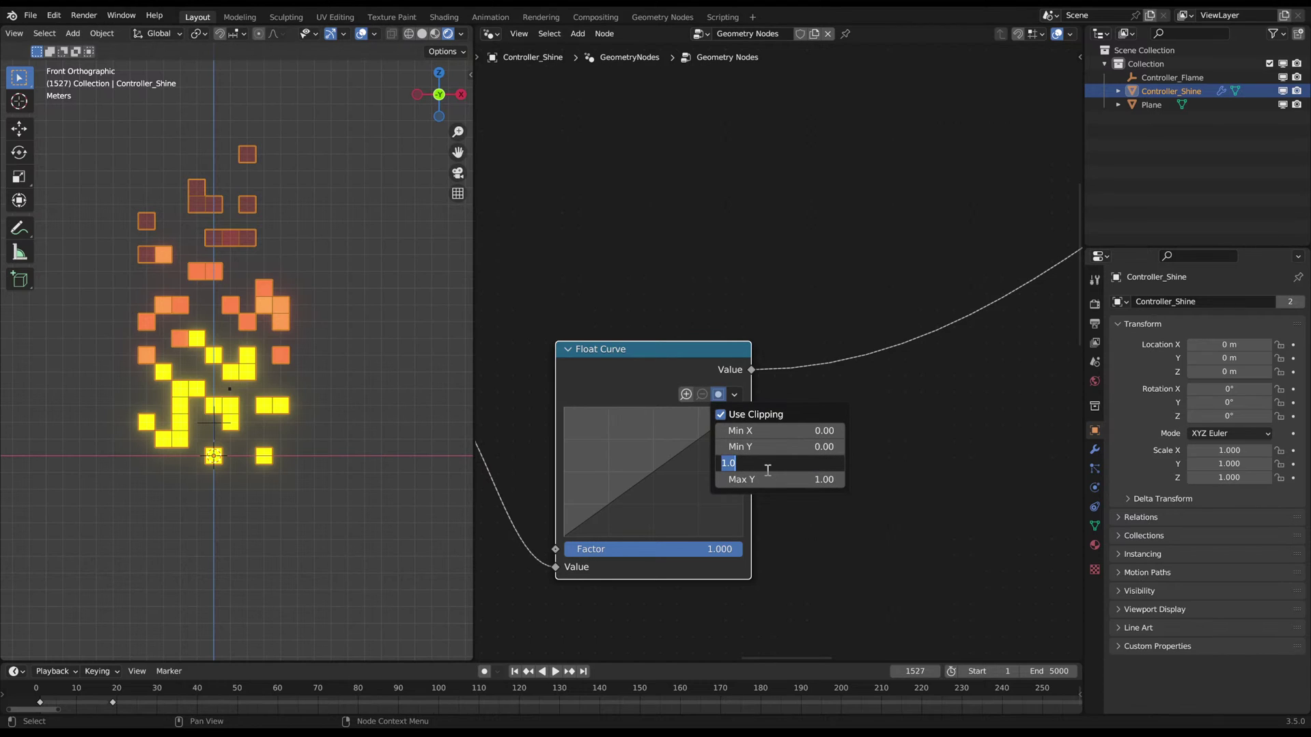
click(735, 394)
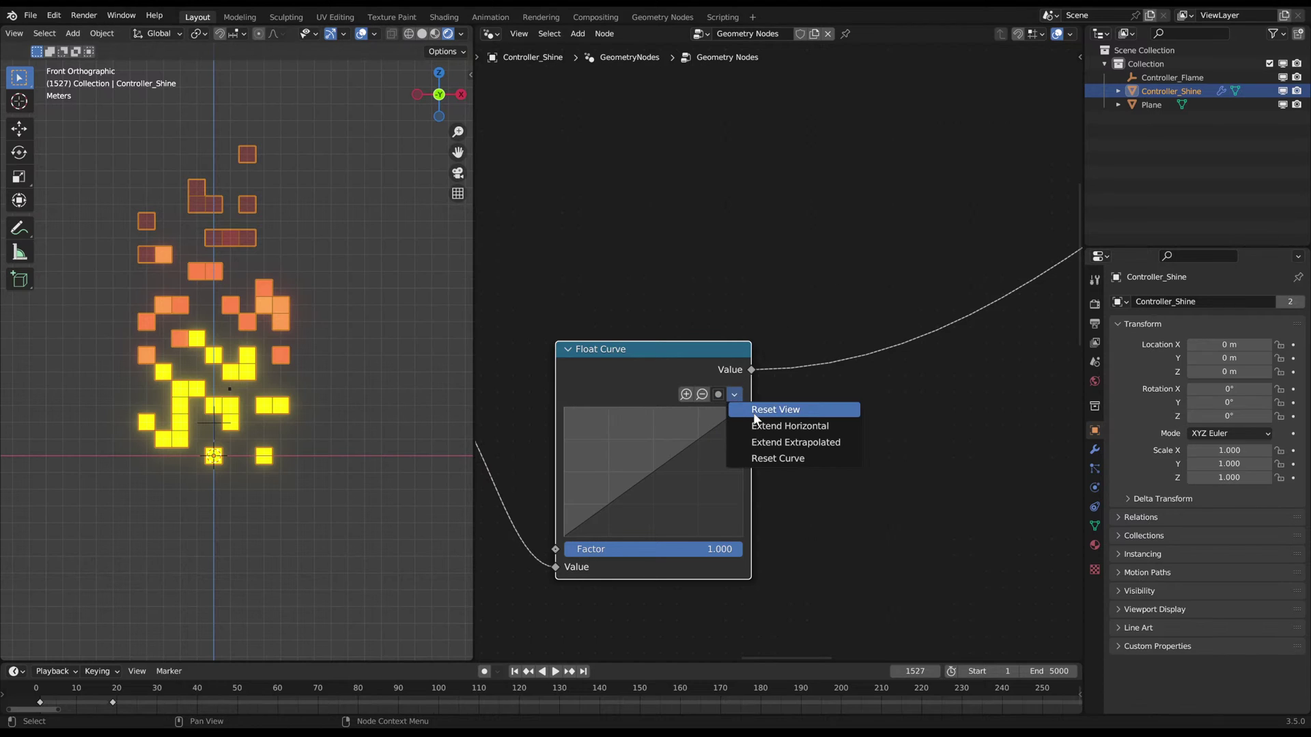
click(758, 410)
- Reshape the Float Curve to descend from Y 1 at X 0 to Y 0 at about X 13.65
drag(576, 408, 680, 537)
drag(565, 537, 565, 408)
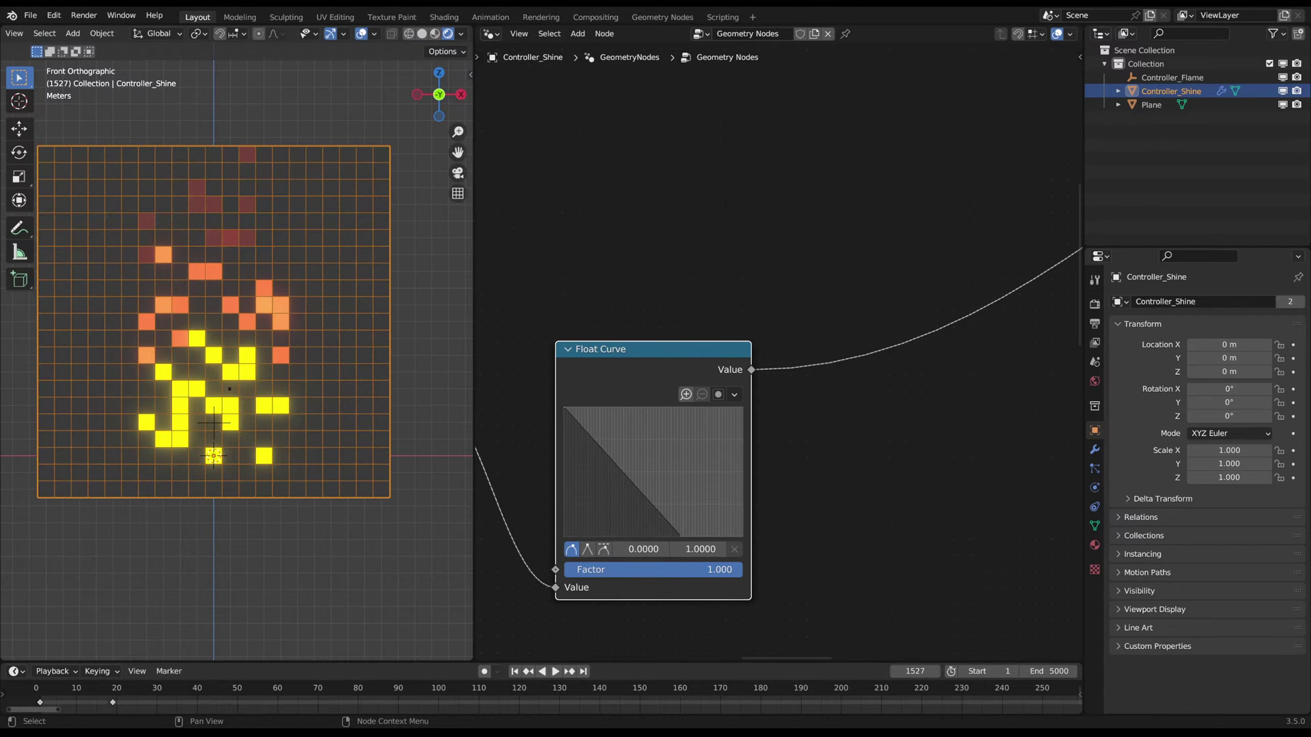
drag(680, 537, 727, 512)
click(719, 371)
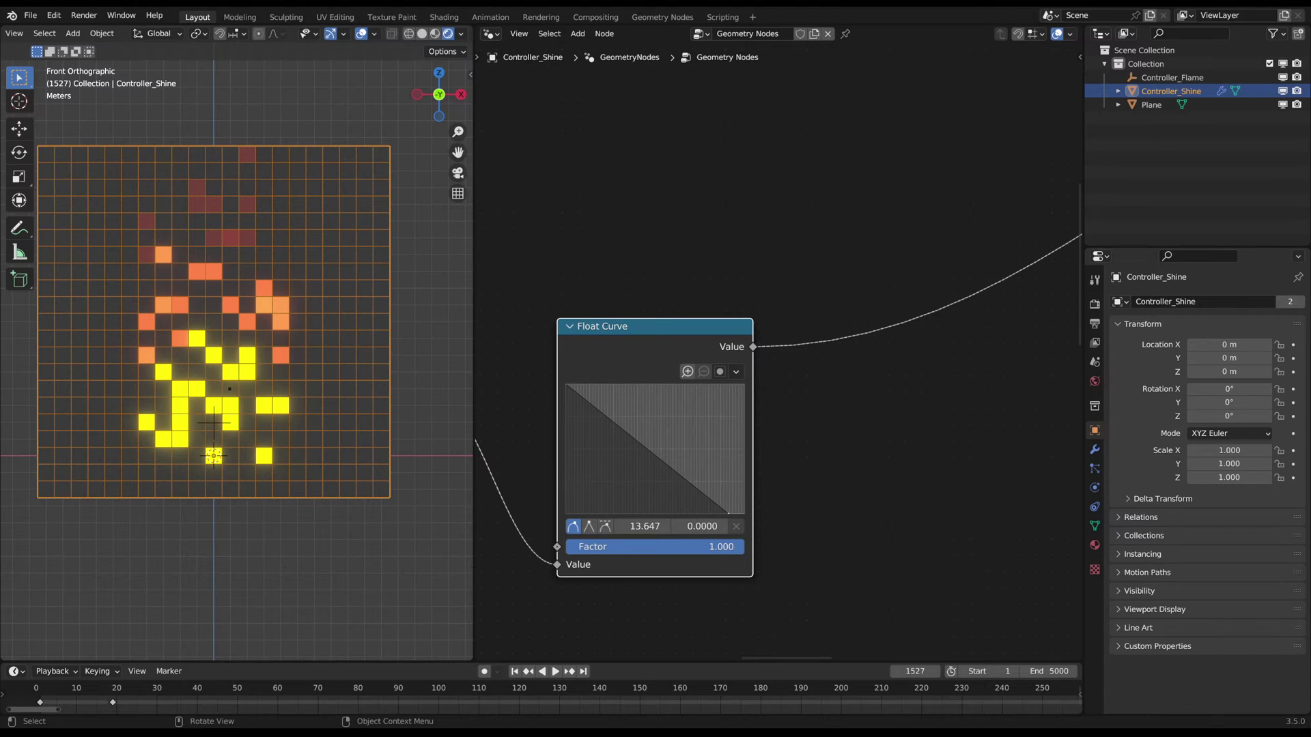
- Inspect the warning on the Object Info node and in the object's Geometry Nodes modifier
middle_drag(703, 465, 761, 412)
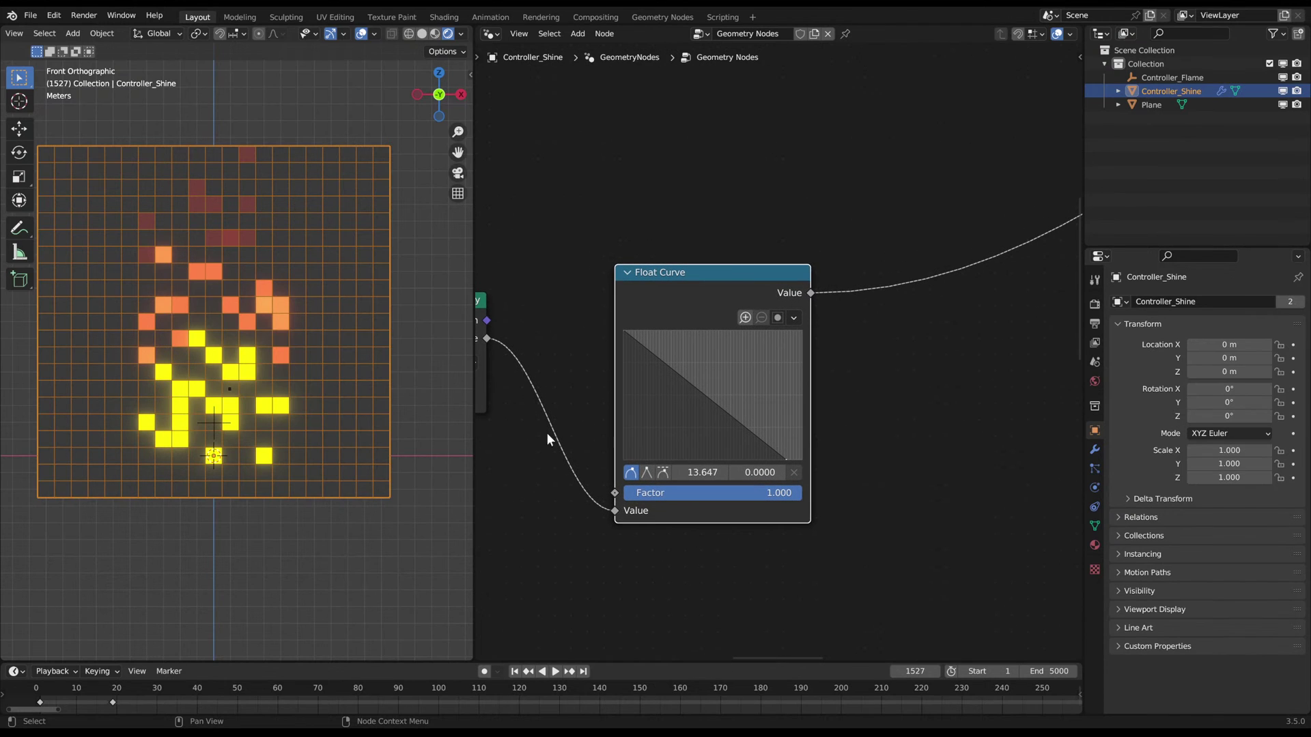
scroll(301, 335, down, 4)
click(119, 277)
scroll(143, 282, up, 2)
click(303, 350)
shift+middle_drag(303, 350, 292, 350)
scroll(983, 387, down, 5)
middle_drag(665, 421, 834, 366)
click(615, 266)
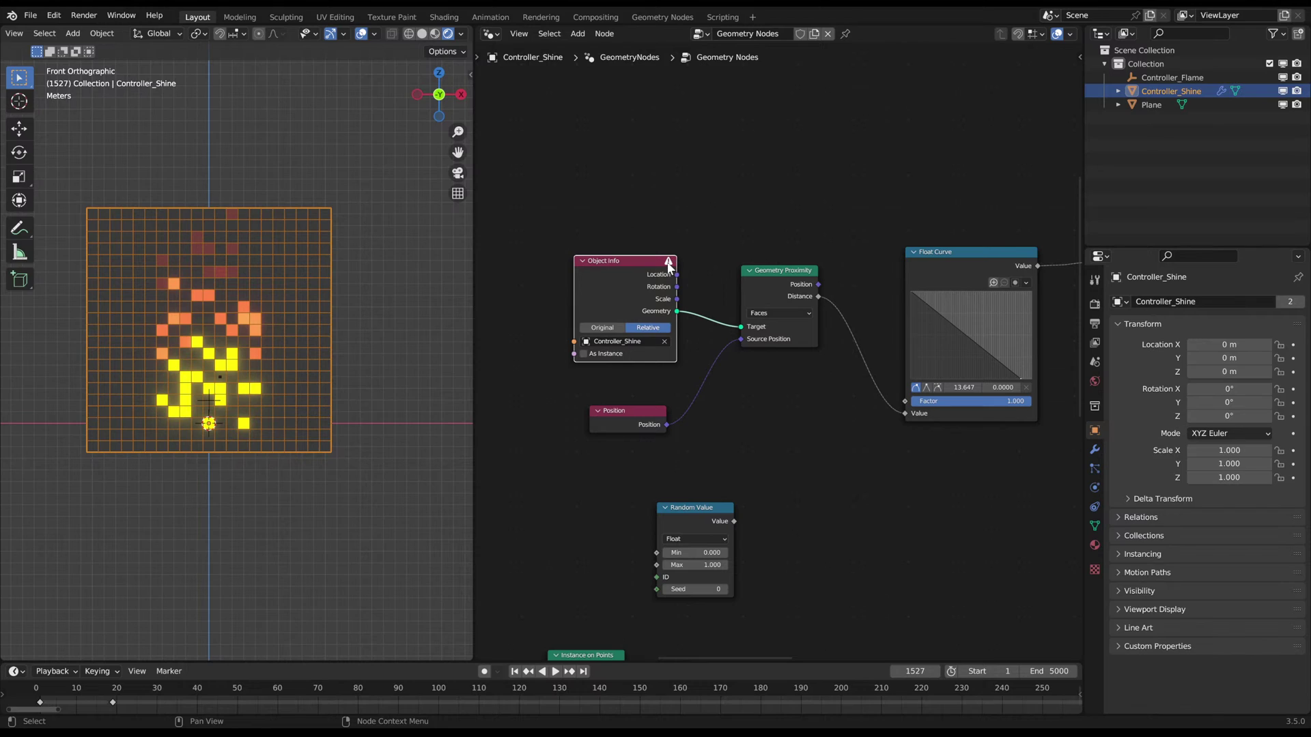
mouse_move(668, 265)
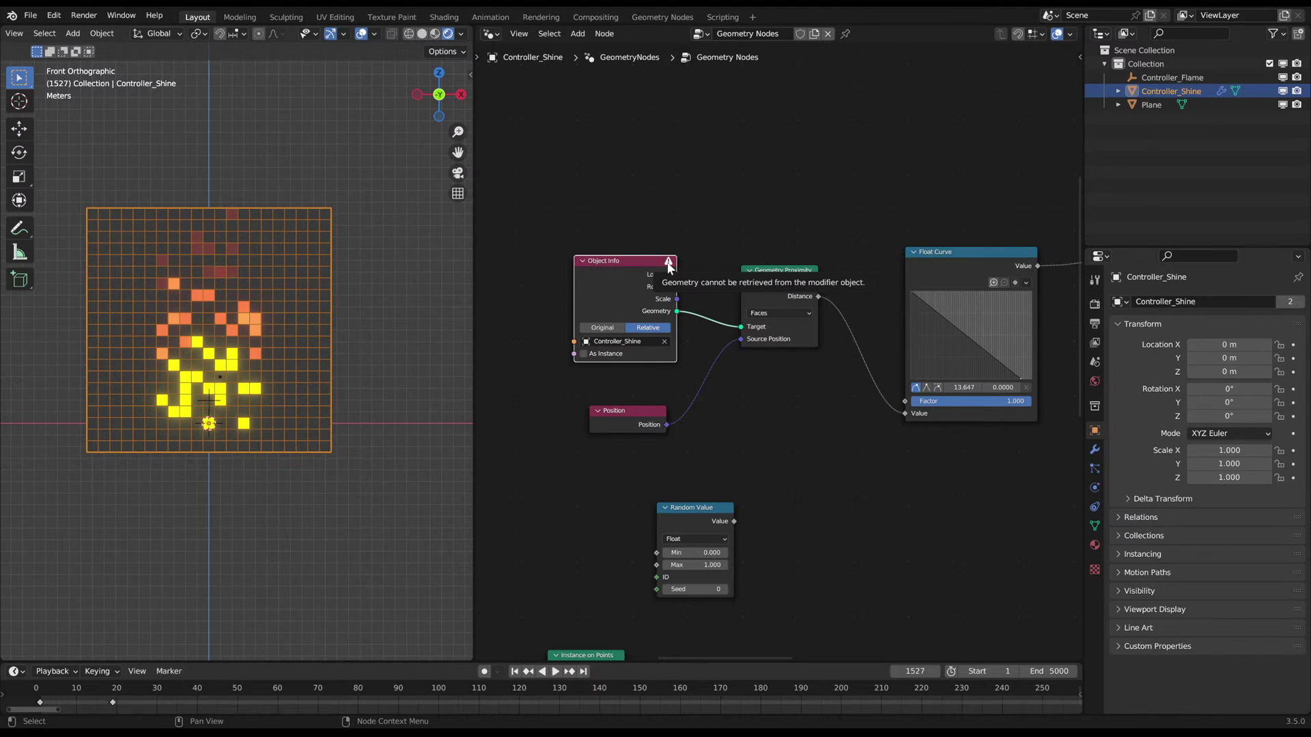
click(1095, 449)
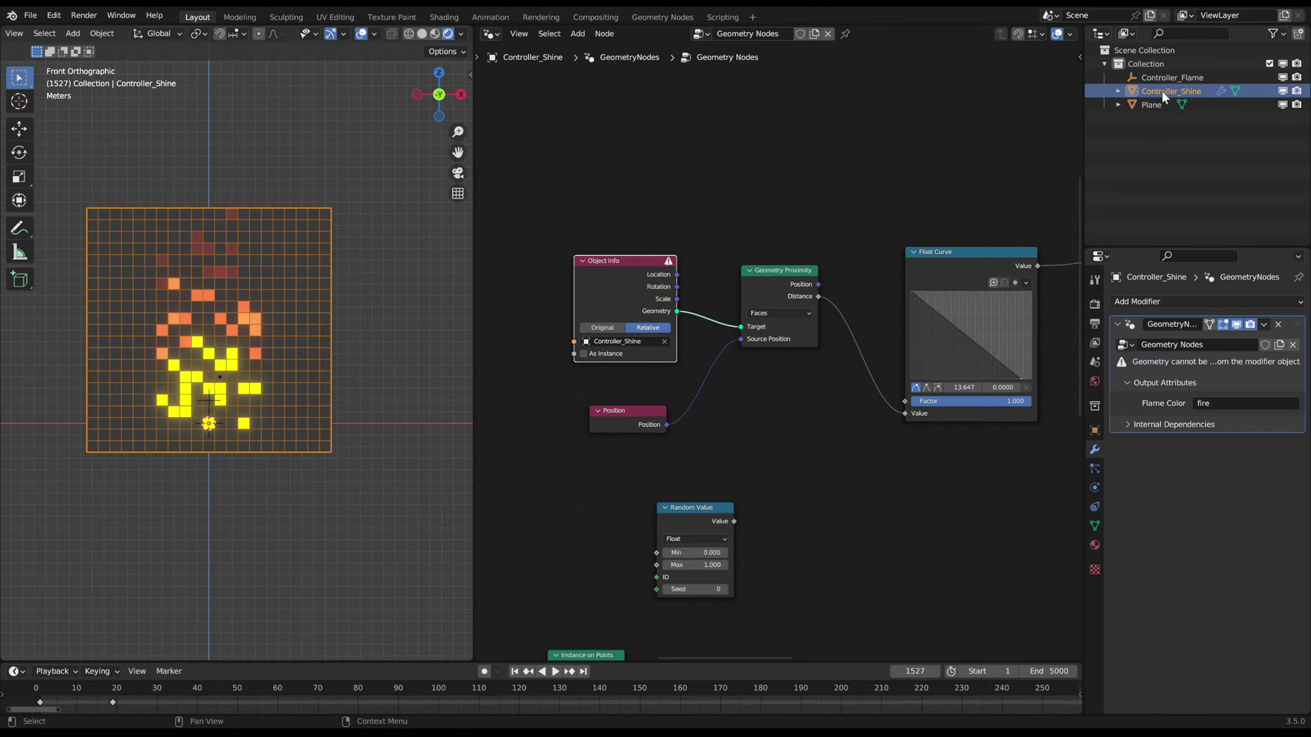
- Check which scene objects are the grid and the plane by selecting them and attempting a move
key(a)
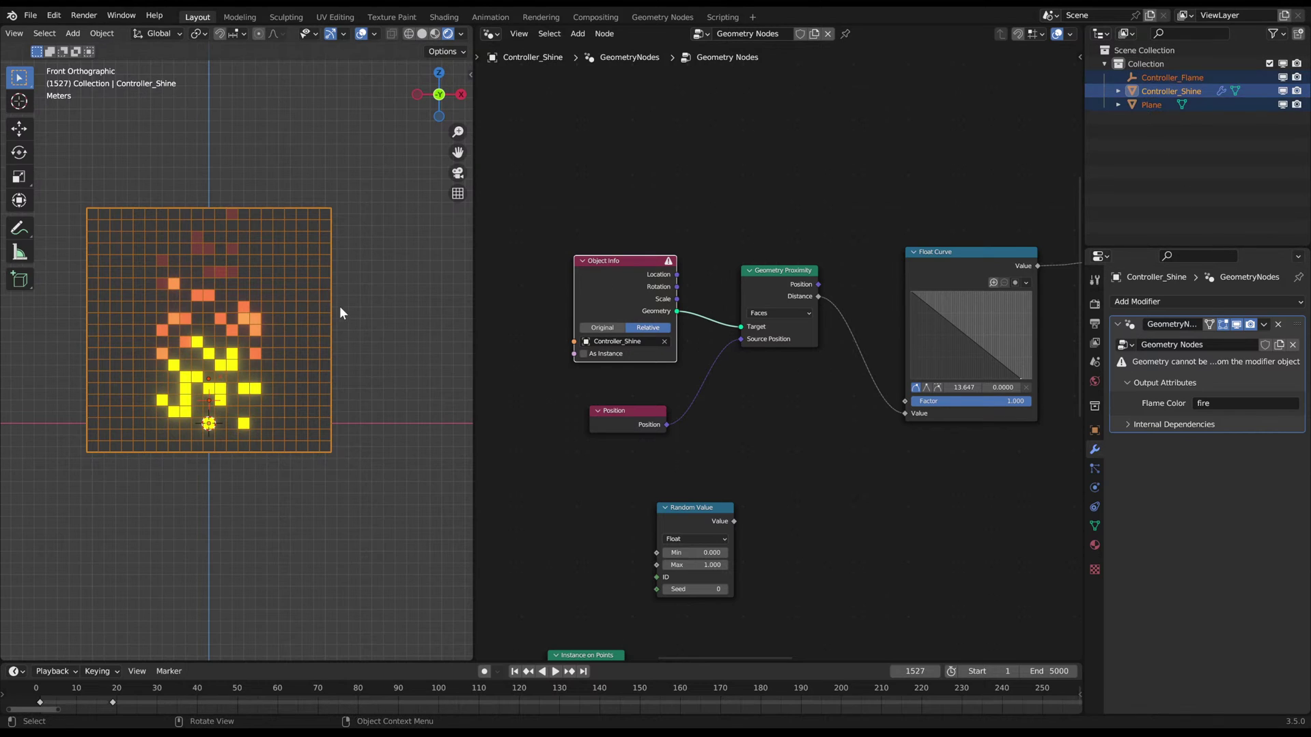
click(332, 331)
key(g)
right_click(357, 419)
click(1147, 105)
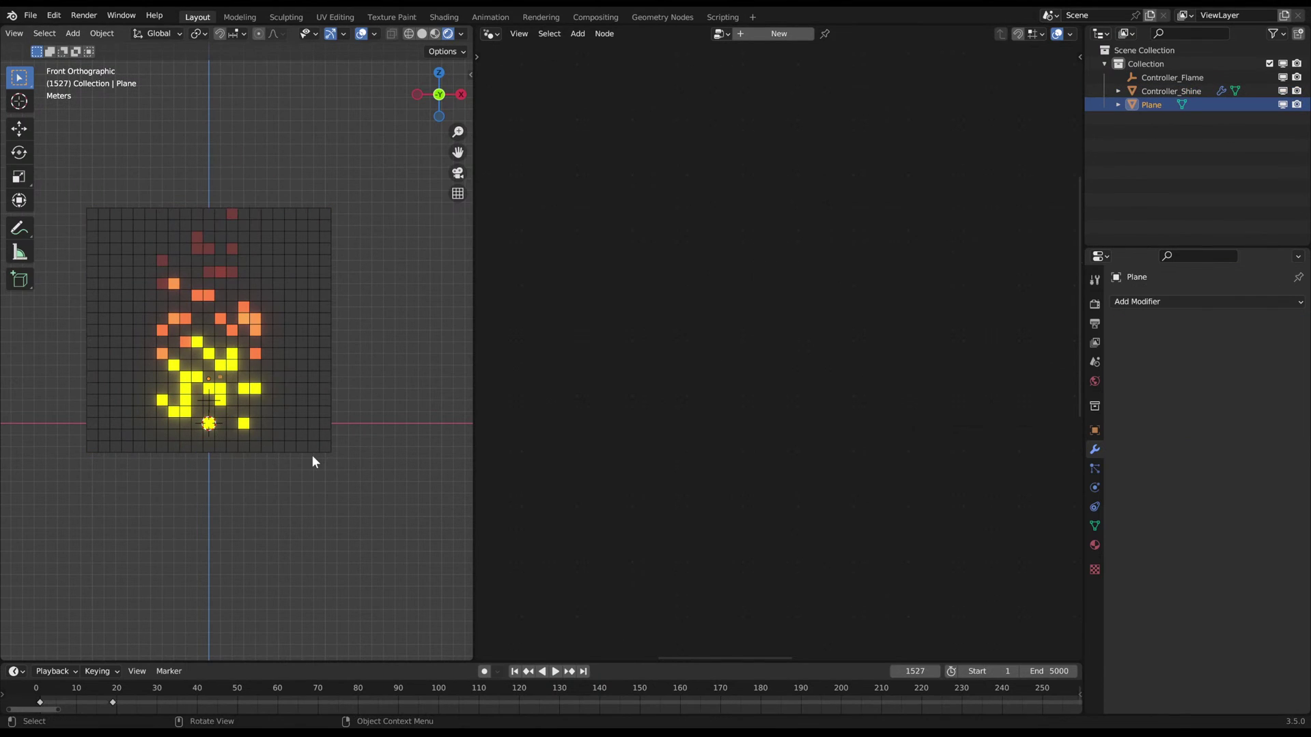
click(286, 323)
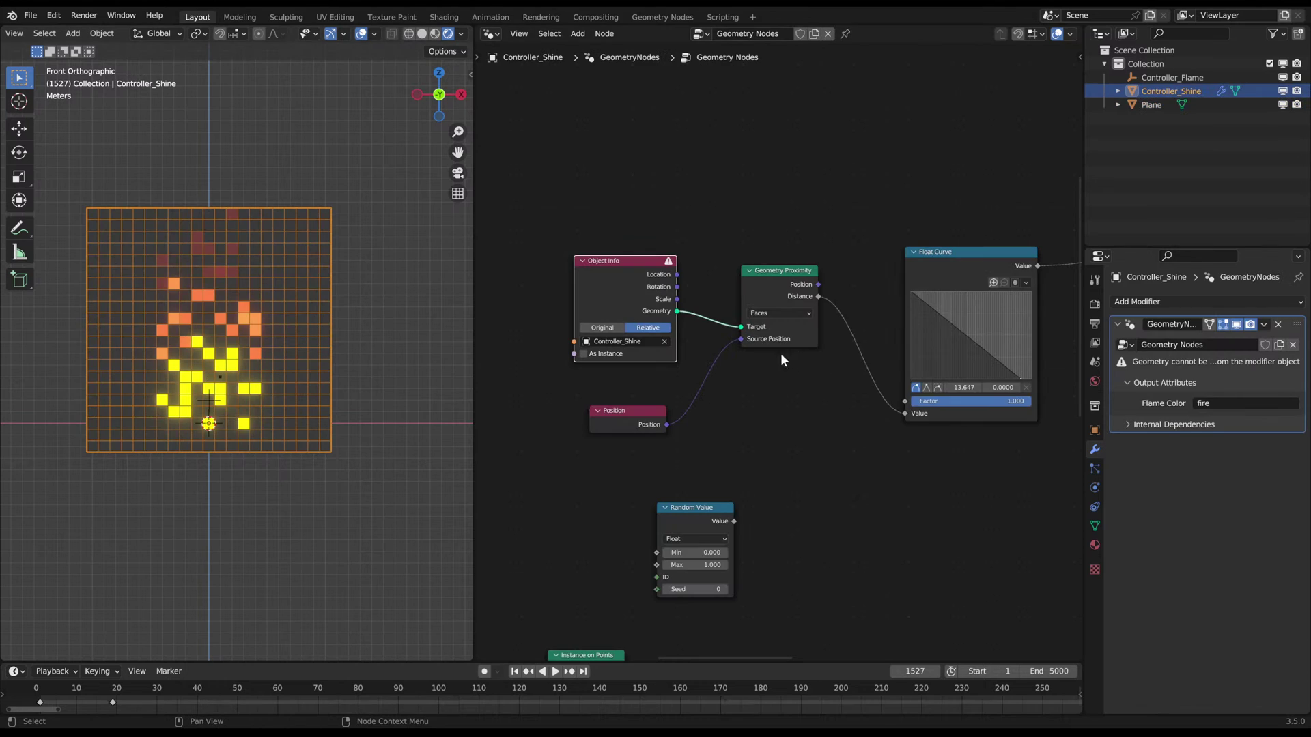
- Clear the object assigned in the Object Info node
scroll(634, 352, up, 3)
middle_drag(633, 352, 681, 352)
click(729, 323)
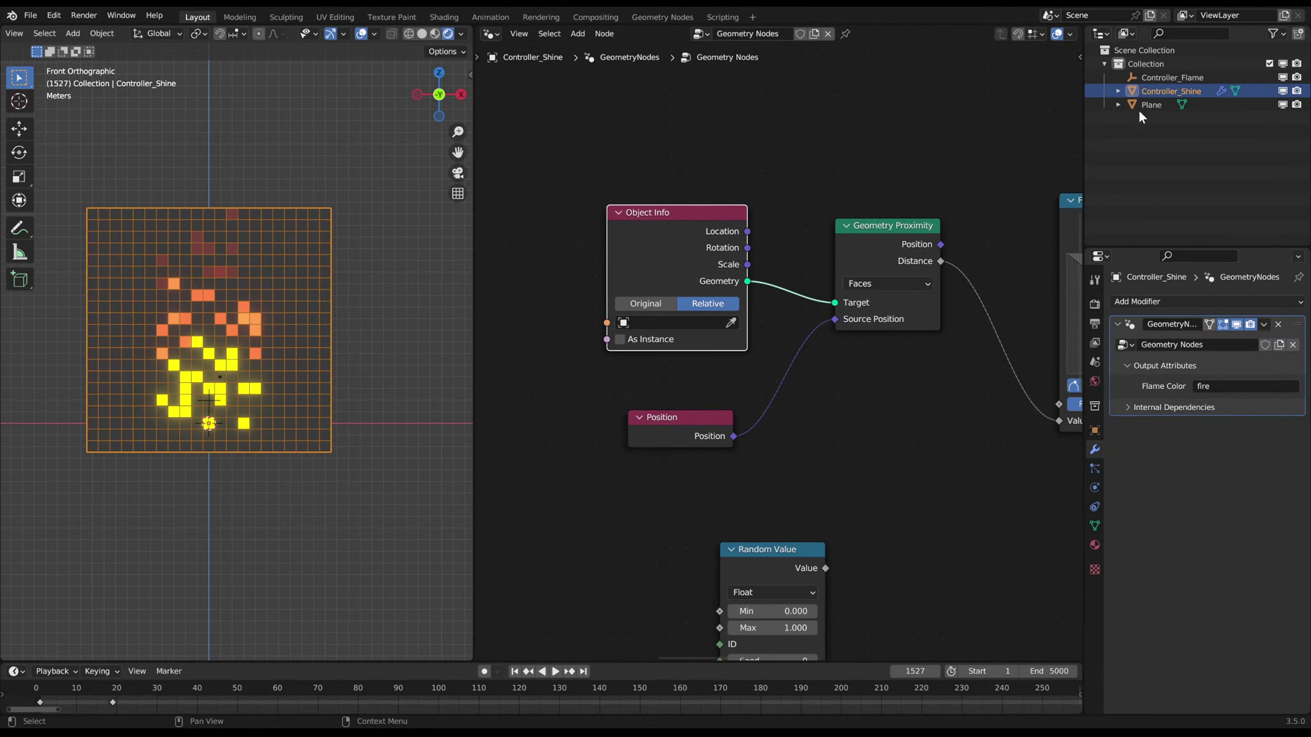
- Rename the grid object to Flame and the Plane object to Controller_Shine
double_click(1169, 93)
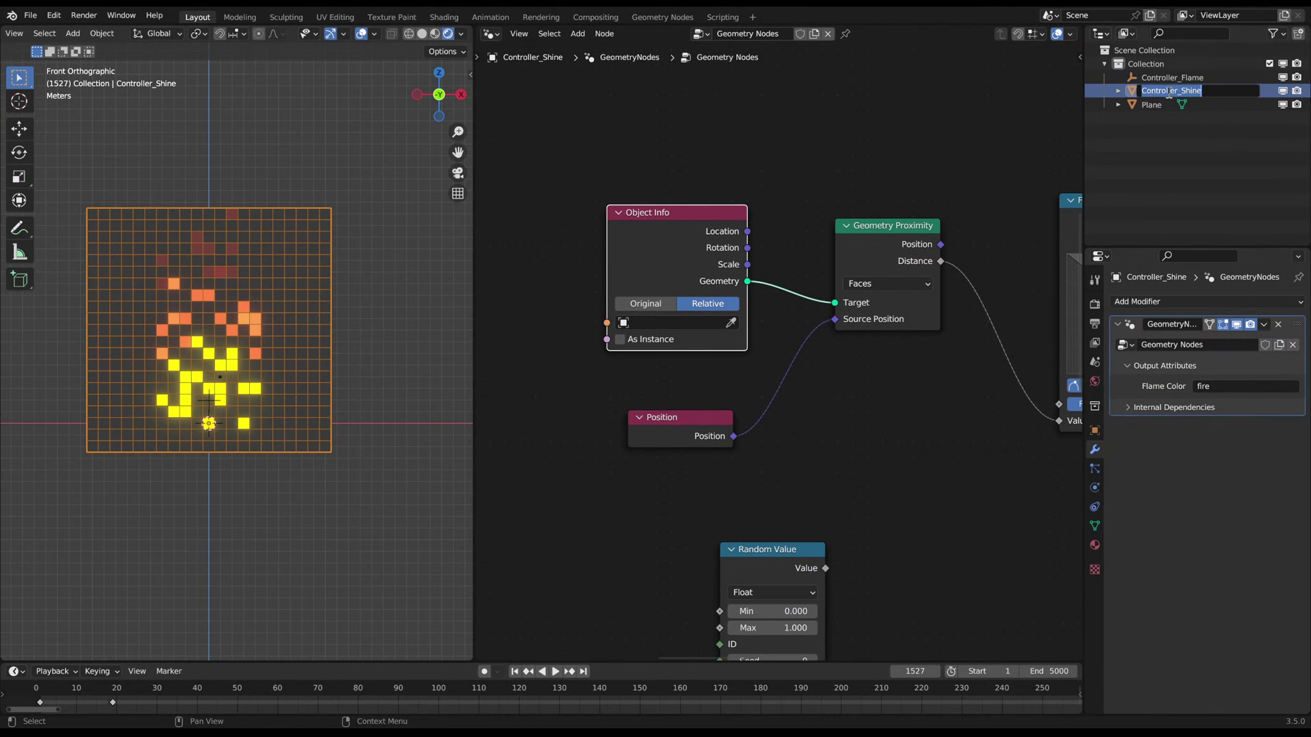
text(Flame)
key(Return)
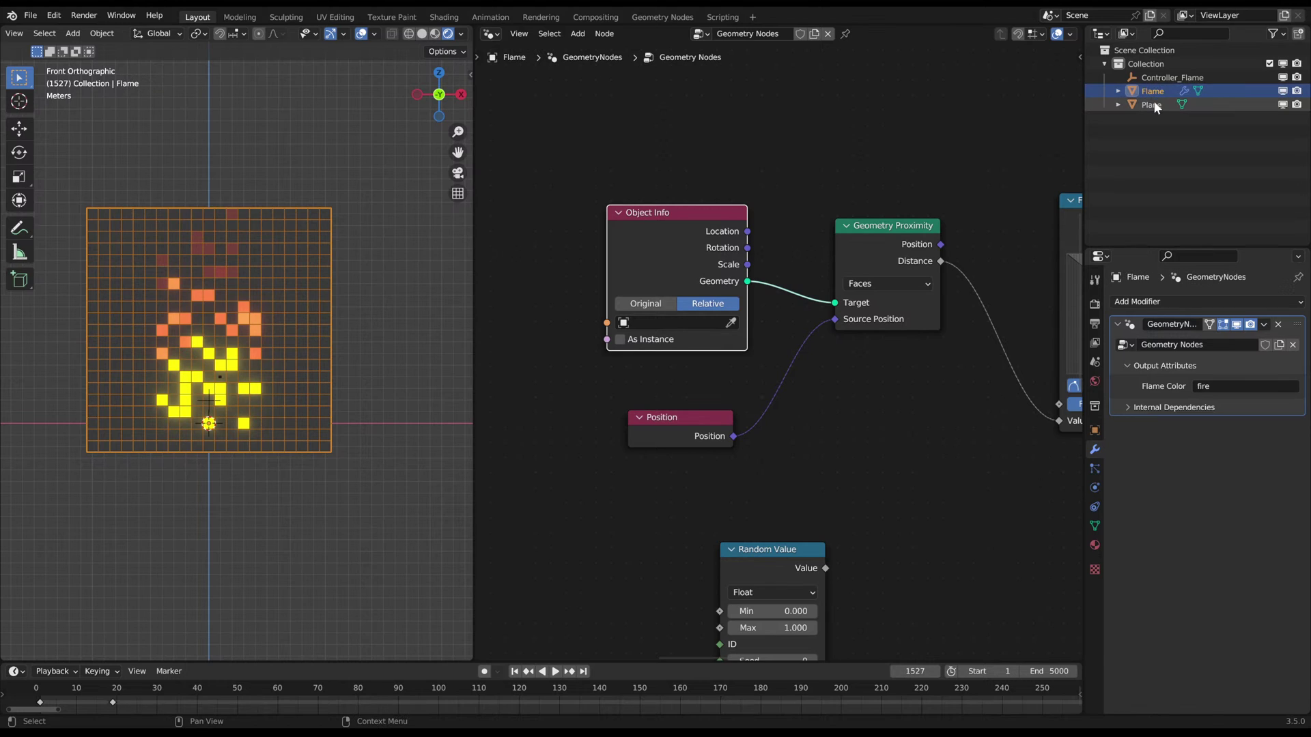
click(1153, 106)
double_click(1154, 105)
text(Controller_Shine)
key(Return)
click(1154, 104)
- Assign Controller_Shine as the Object Info node's object
middle_drag(780, 403, 796, 401)
scroll(772, 362, up, 1)
click(752, 317)
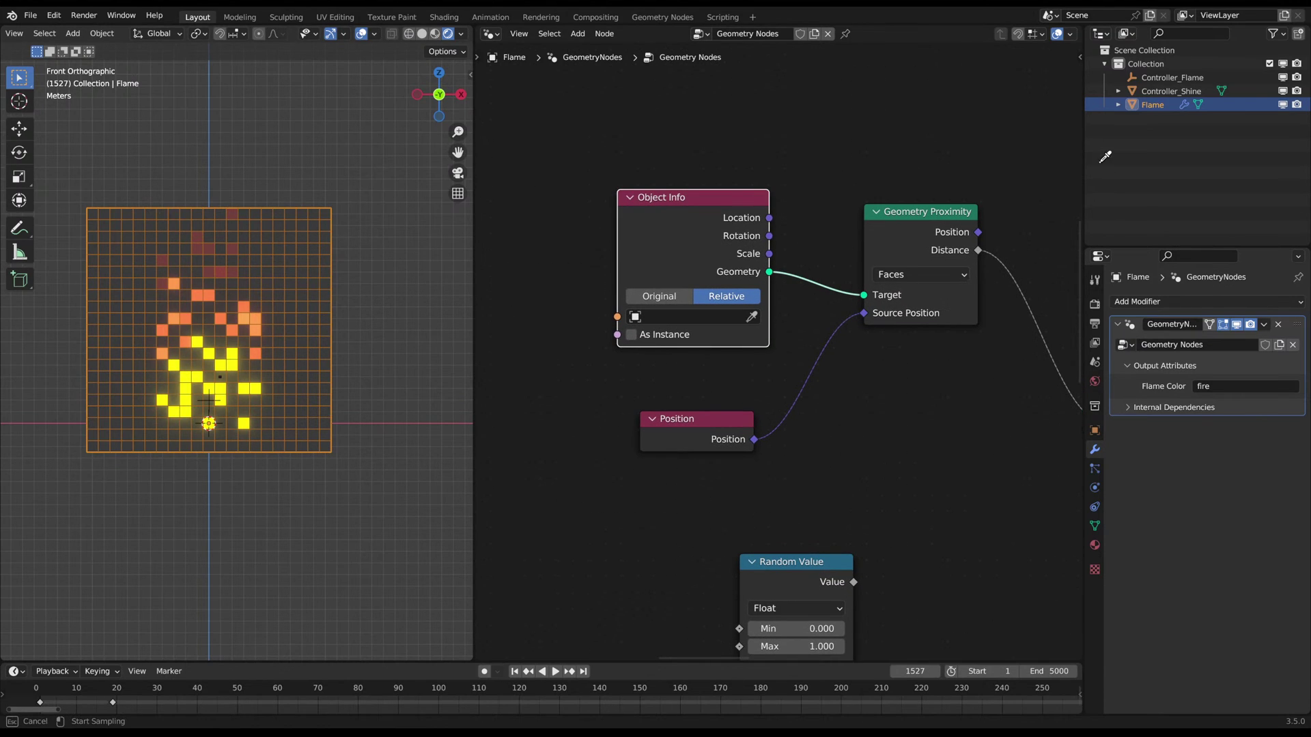
click(1170, 89)
scroll(819, 366, down, 2)
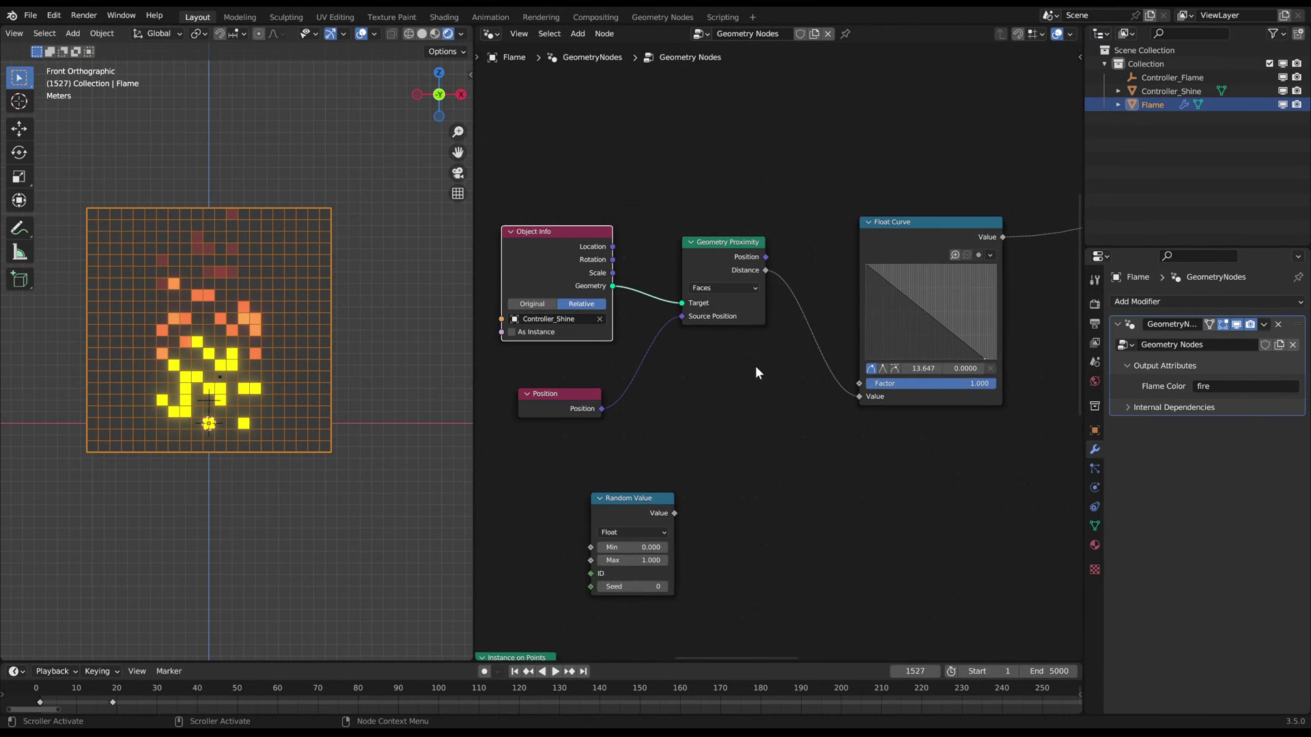
- Move the Float Curve's end point to about X 13.27, Y 0.006
scroll(785, 382, up, 3)
mouse_move(802, 399)
mouse_down()
mouse_move(732, 394)
mouse_move(793, 394)
mouse_up()
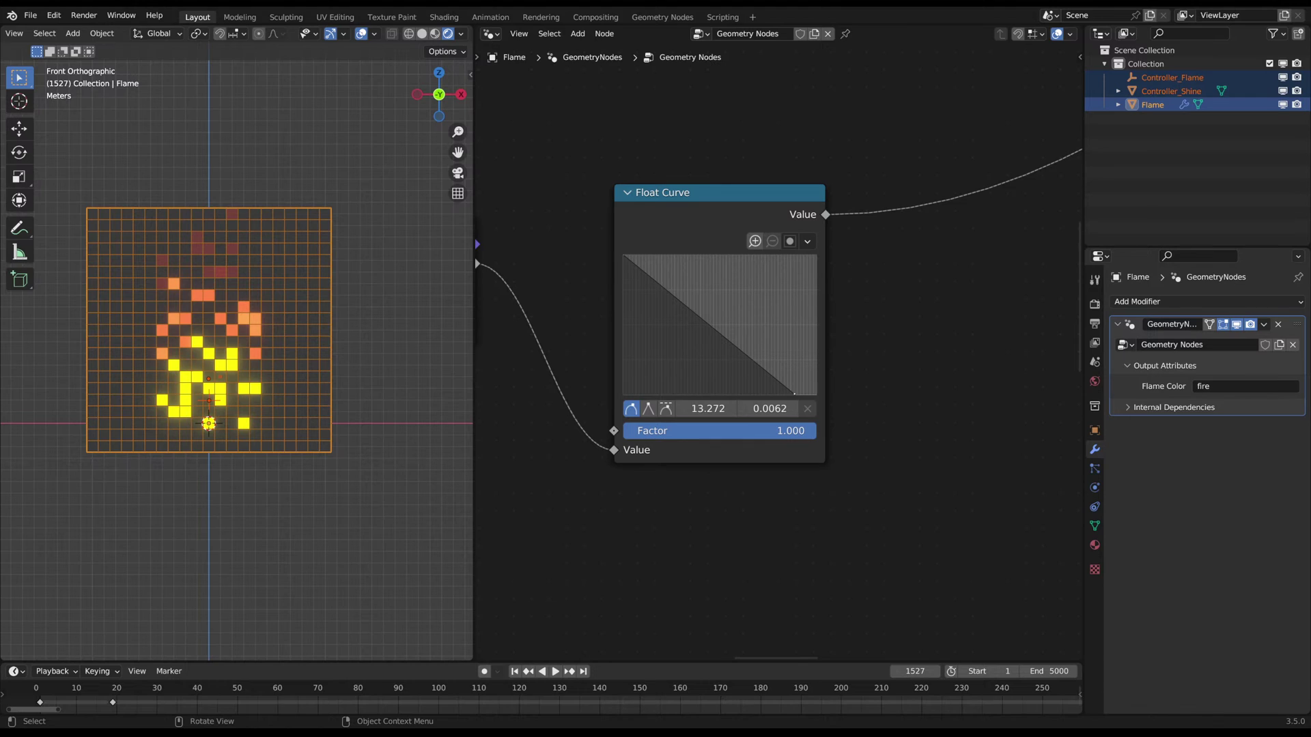
click(287, 374)
- Tidy the Object Info and Position nodes, moving Position slightly closer to Object Info
middle_drag(491, 273, 858, 265)
scroll(857, 265, down, 3)
drag(645, 238, 649, 240)
middle_drag(725, 320, 663, 314)
drag(600, 397, 605, 388)
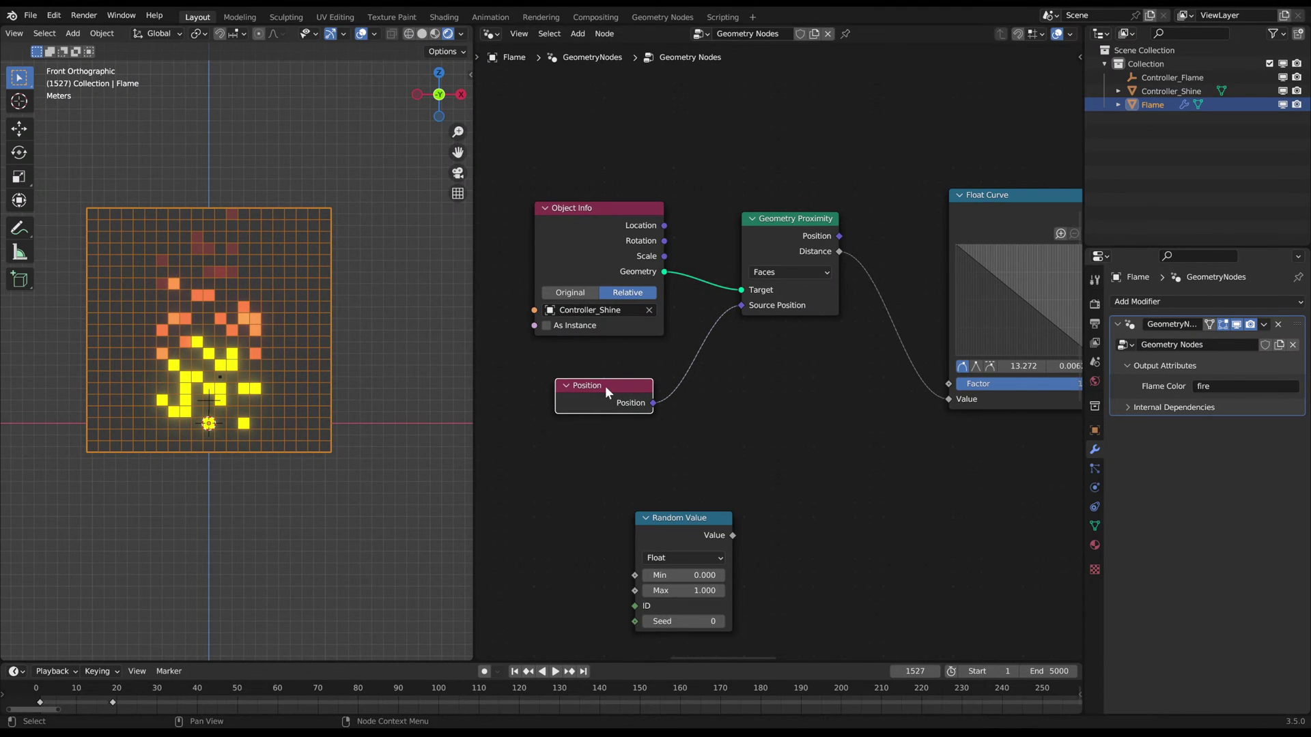
- Adjust the Float Curve's end point to about X 8.36, Y 0.02
middle_drag(1026, 433, 755, 452)
scroll(755, 452, up, 4)
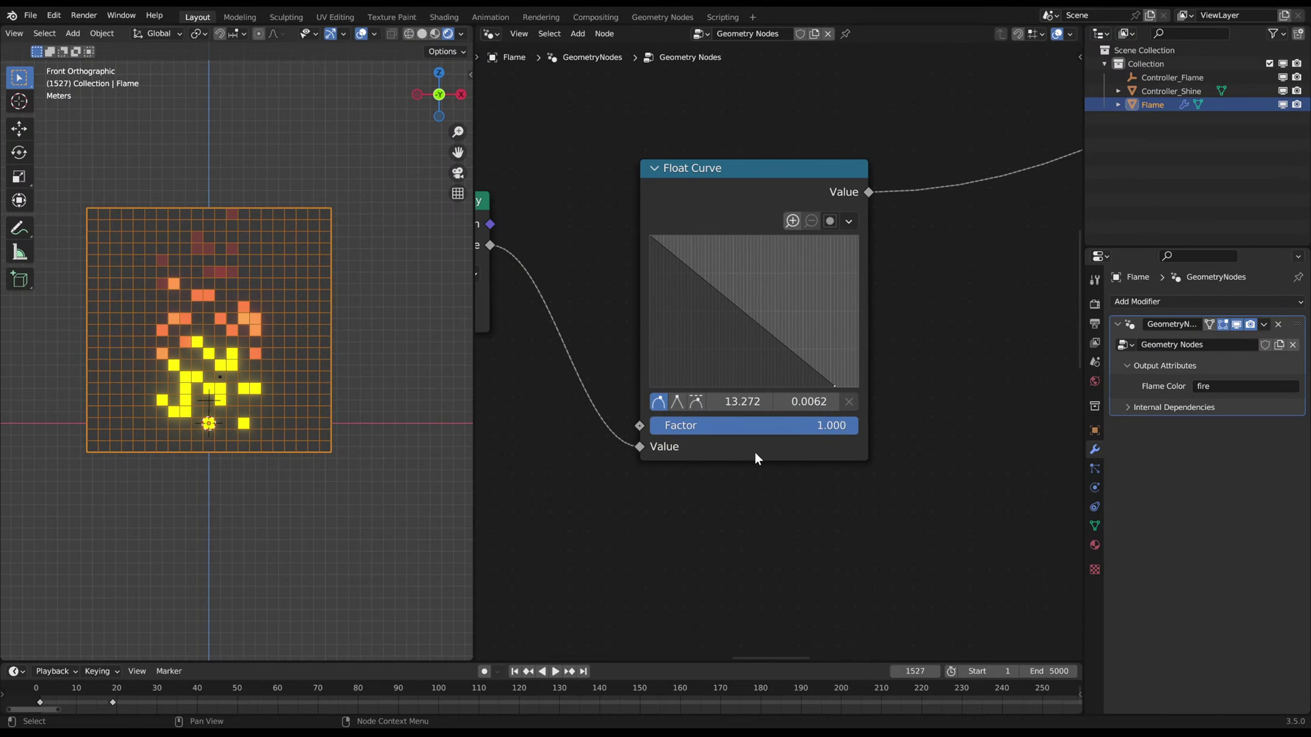
drag(833, 386, 826, 351)
- Examine the background grid in the 3D view and the Float Curve's link to Instance on Points' Selection
scroll(826, 351, down, 5)
middle_drag(951, 266, 856, 387)
click(389, 352)
scroll(239, 355, up, 4)
scroll(243, 371, down, 2)
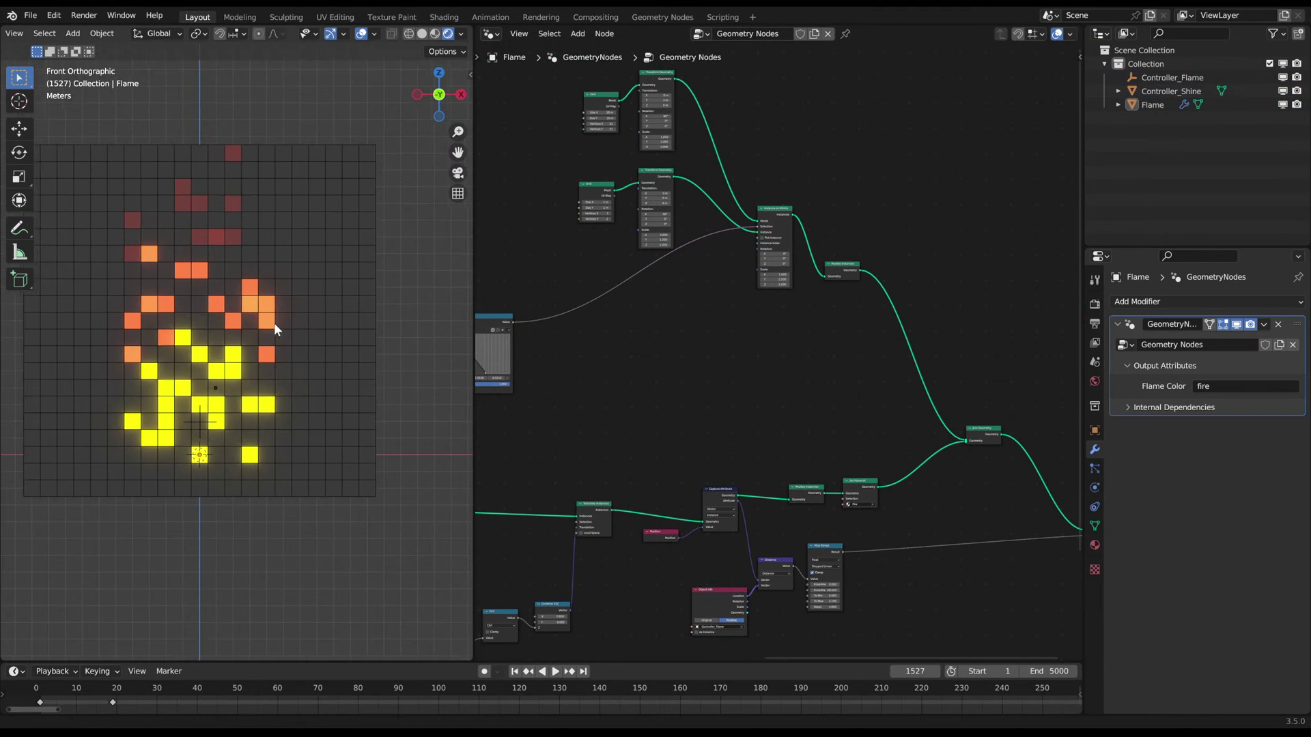
scroll(796, 381, up, 5)
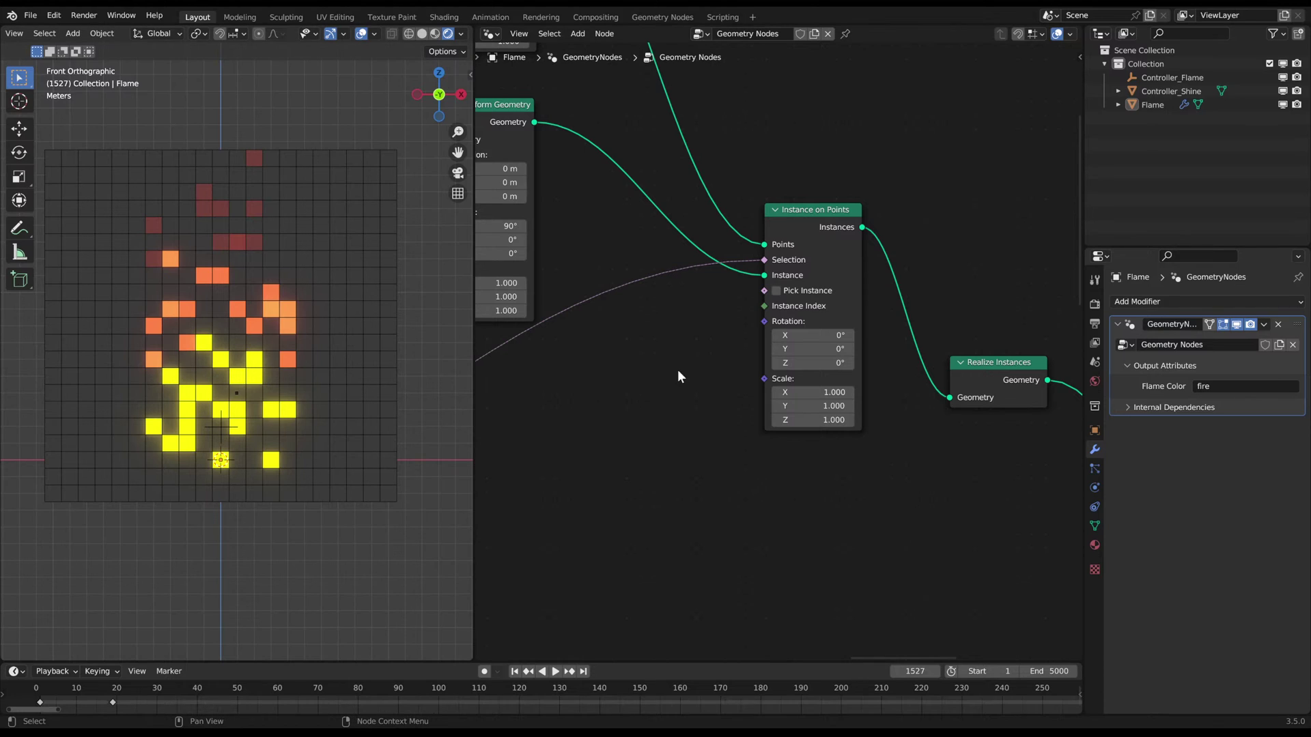
scroll(748, 361, down, 4)
middle_drag(633, 346, 907, 299)
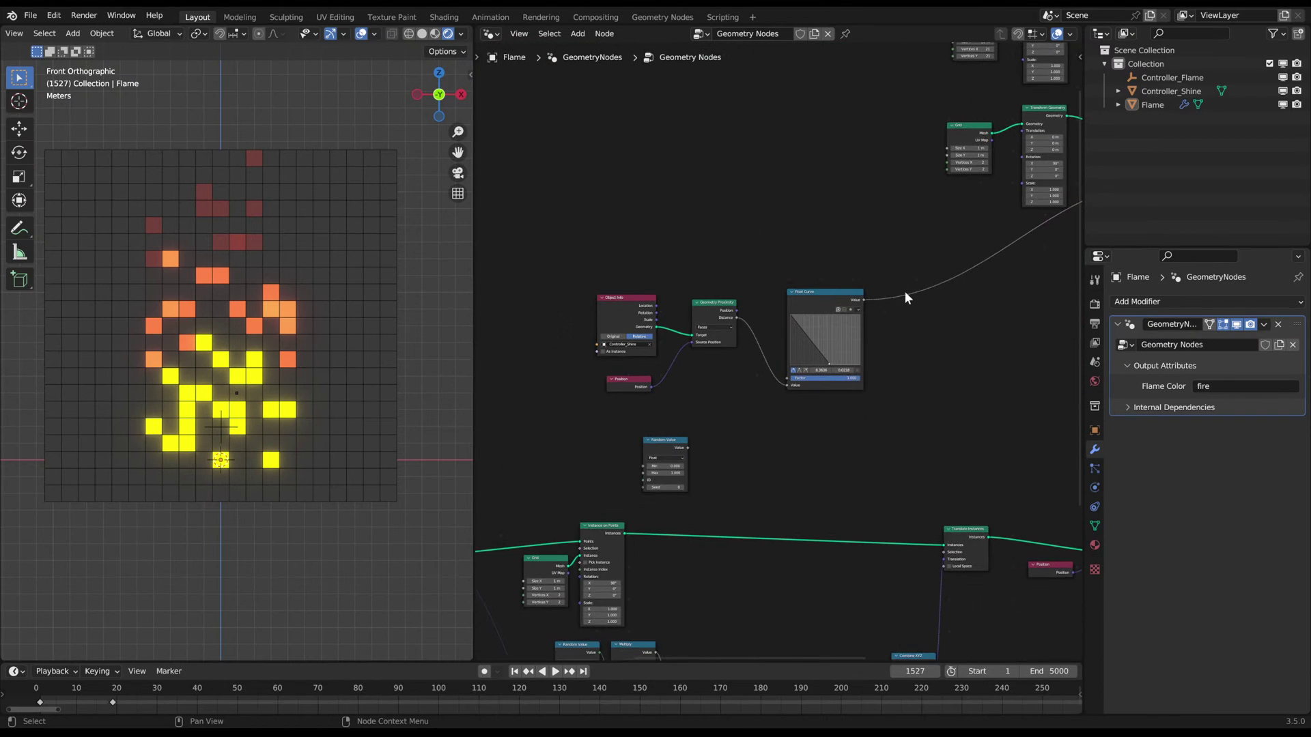
scroll(906, 298, up, 3)
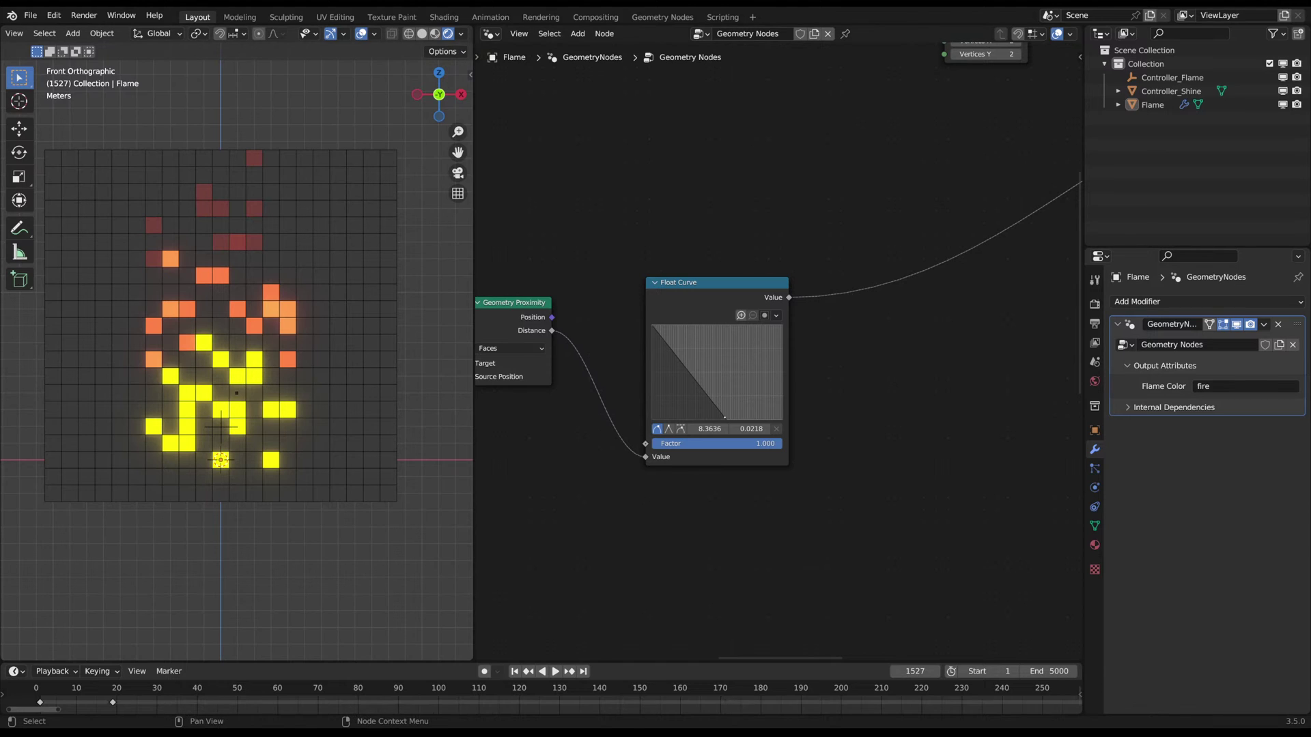
- Try the Float Curve's end point at about X 2.36, then set it to about X 11.02, Y 0
scroll(838, 342, up, 3)
middle_drag(837, 342, 808, 349)
drag(667, 444, 599, 447)
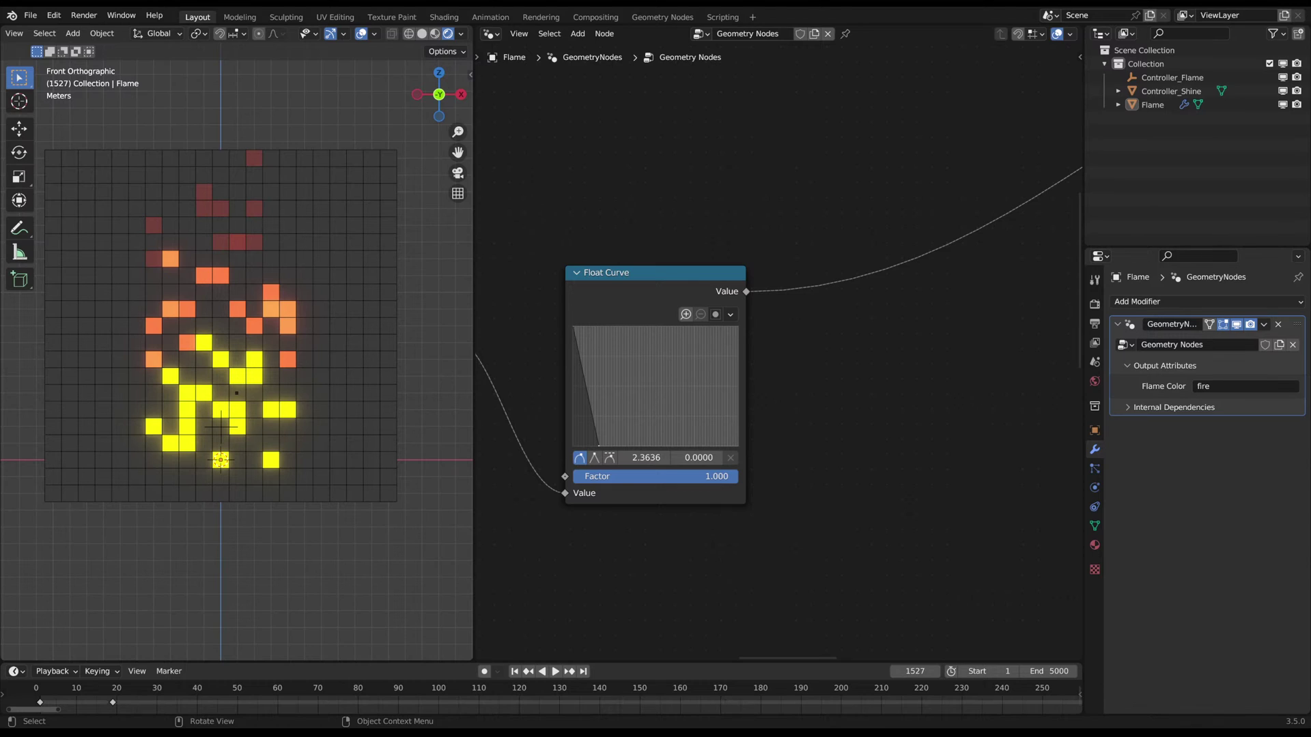
click(730, 314)
click(716, 314)
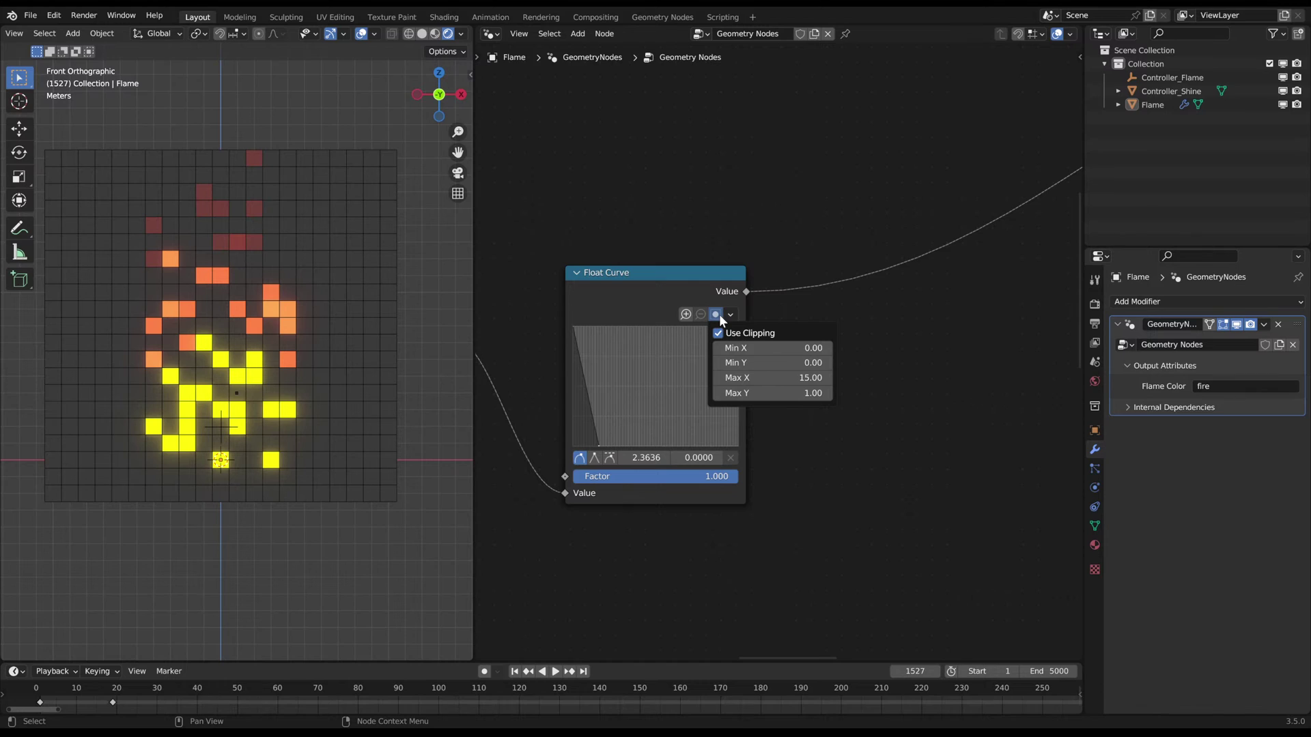
drag(601, 444, 697, 449)
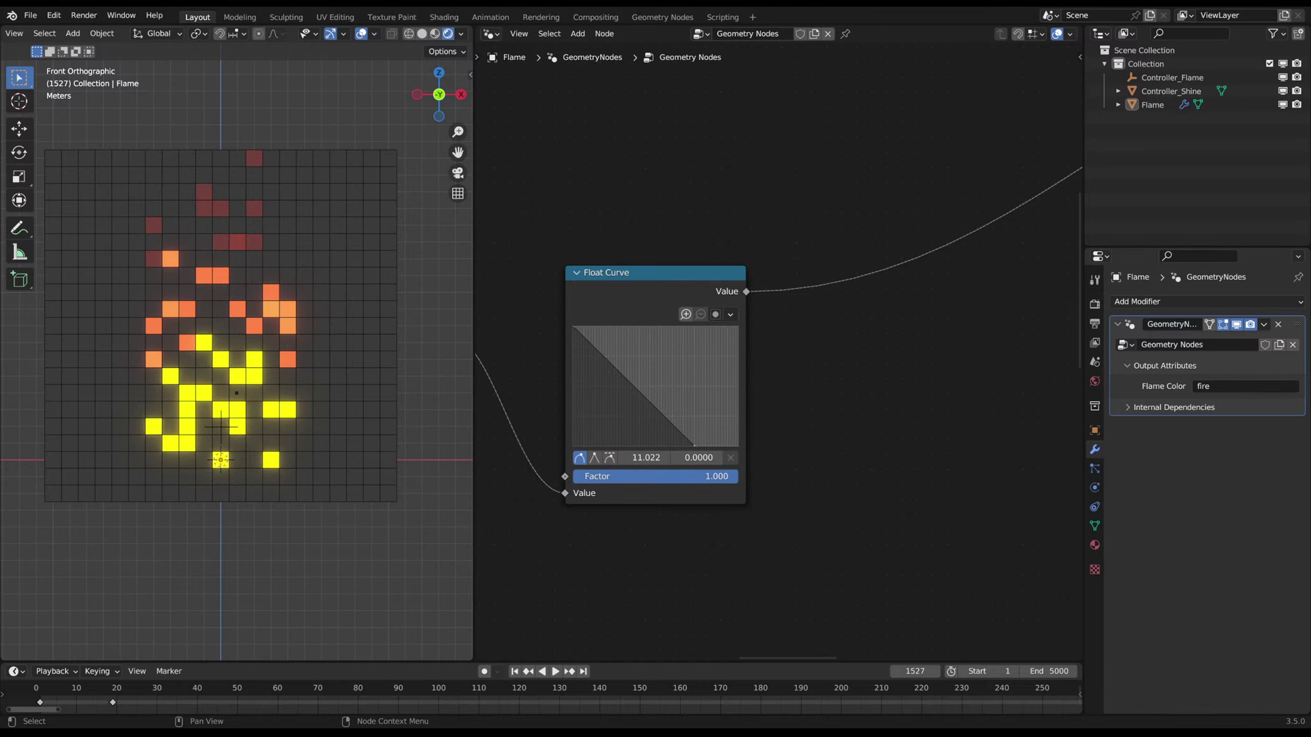
- Select the Flame object and review the node tree from the Float Curve back to the grid and proximity nodes
scroll(242, 321, down, 2)
click(292, 270)
mouse_move(268, 240)
mouse_down()
mouse_move(111, 359)
mouse_move(149, 443)
mouse_move(355, 304)
mouse_move(260, 256)
mouse_up()
right_drag(260, 257, 357, 448)
scroll(726, 386, down, 5)
middle_drag(725, 387, 867, 361)
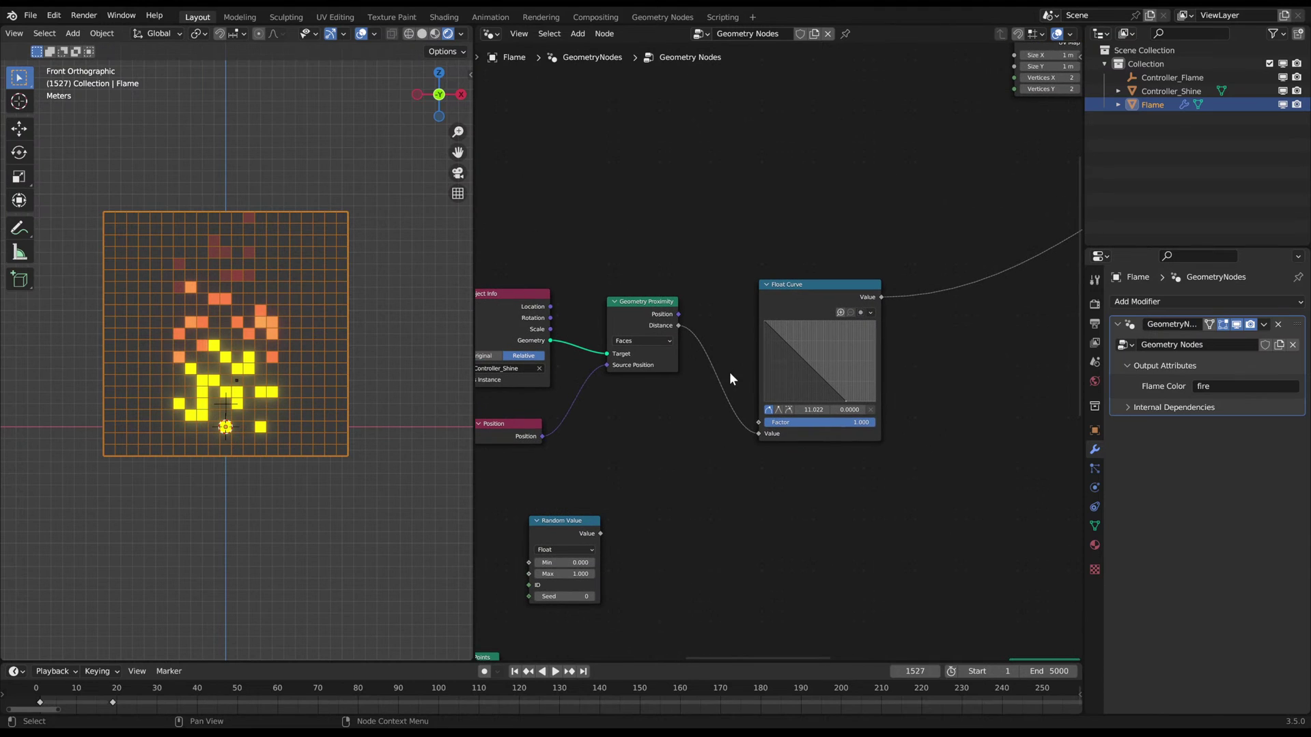
scroll(649, 367, down, 5)
middle_drag(651, 367, 819, 259)
scroll(621, 368, down, 4)
middle_drag(688, 381, 759, 353)
scroll(759, 353, up, 3)
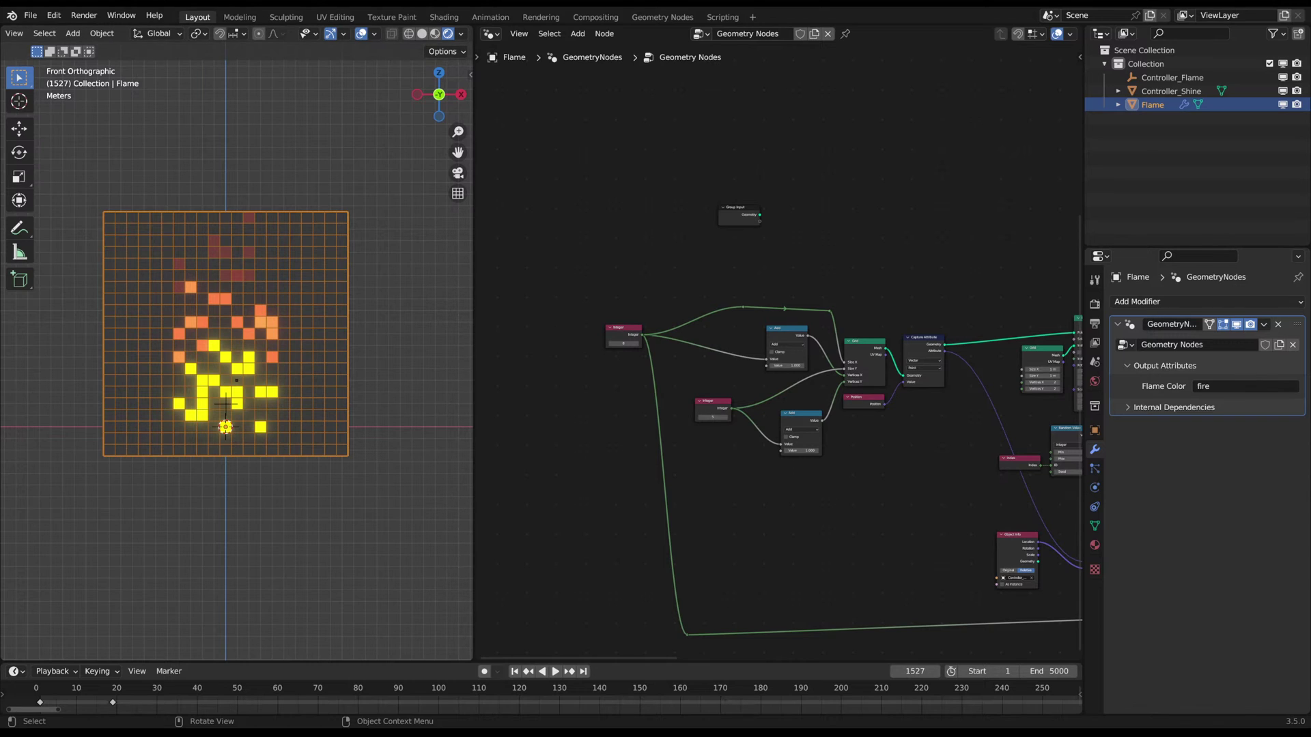
middle_drag(614, 303, 477, 327)
middle_drag(1061, 328, 752, 362)
middle_drag(769, 260, 738, 341)
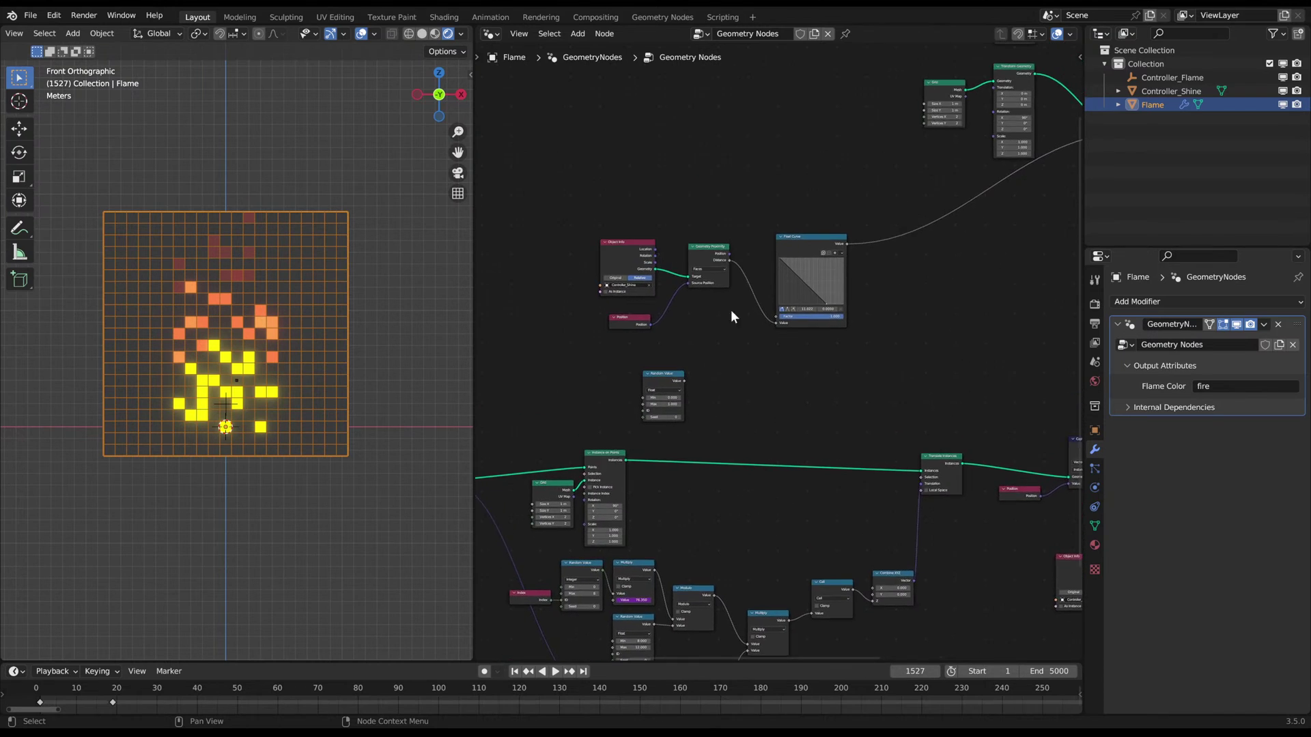
- Set the Geometry Proximity node's target geometry to Points
scroll(739, 343, up, 5)
middle_drag(818, 382, 732, 346)
click(732, 347)
click(711, 372)
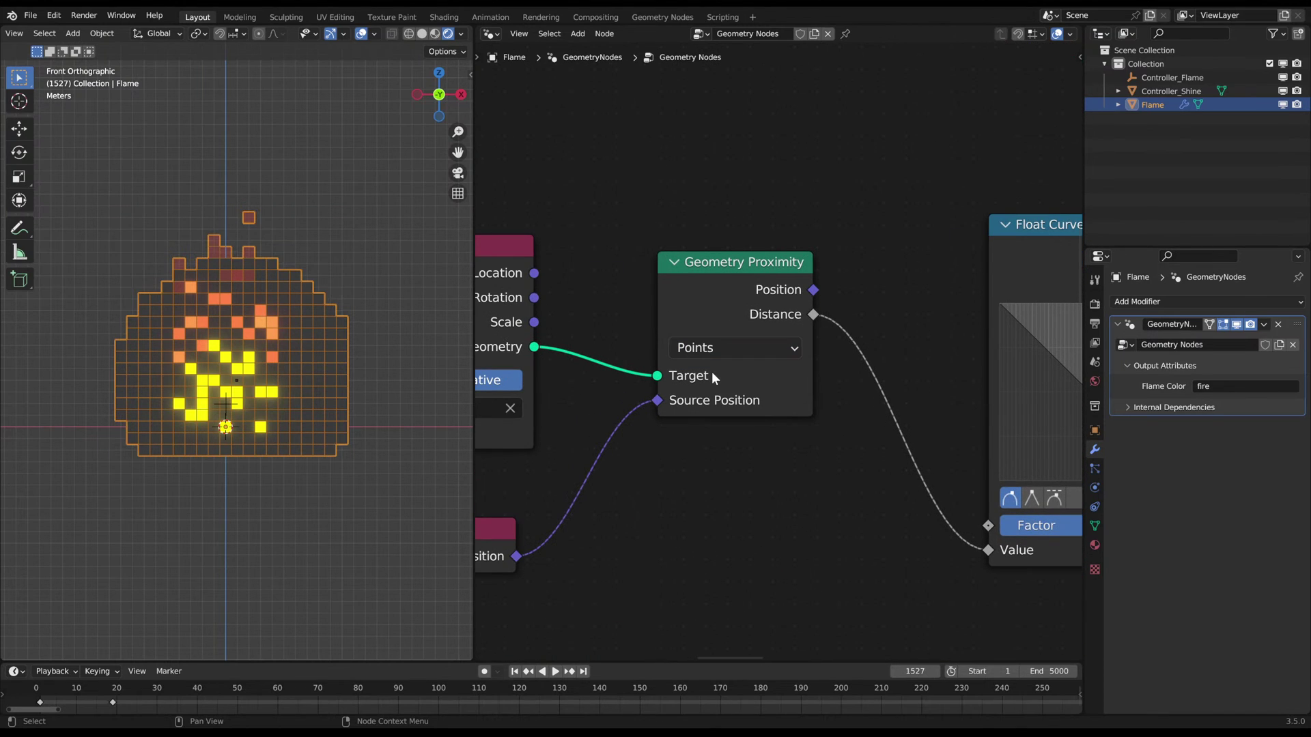
scroll(747, 434, down, 1)
scroll(736, 423, up, 1)
middle_drag(744, 437, 713, 422)
scroll(767, 432, up, 2)
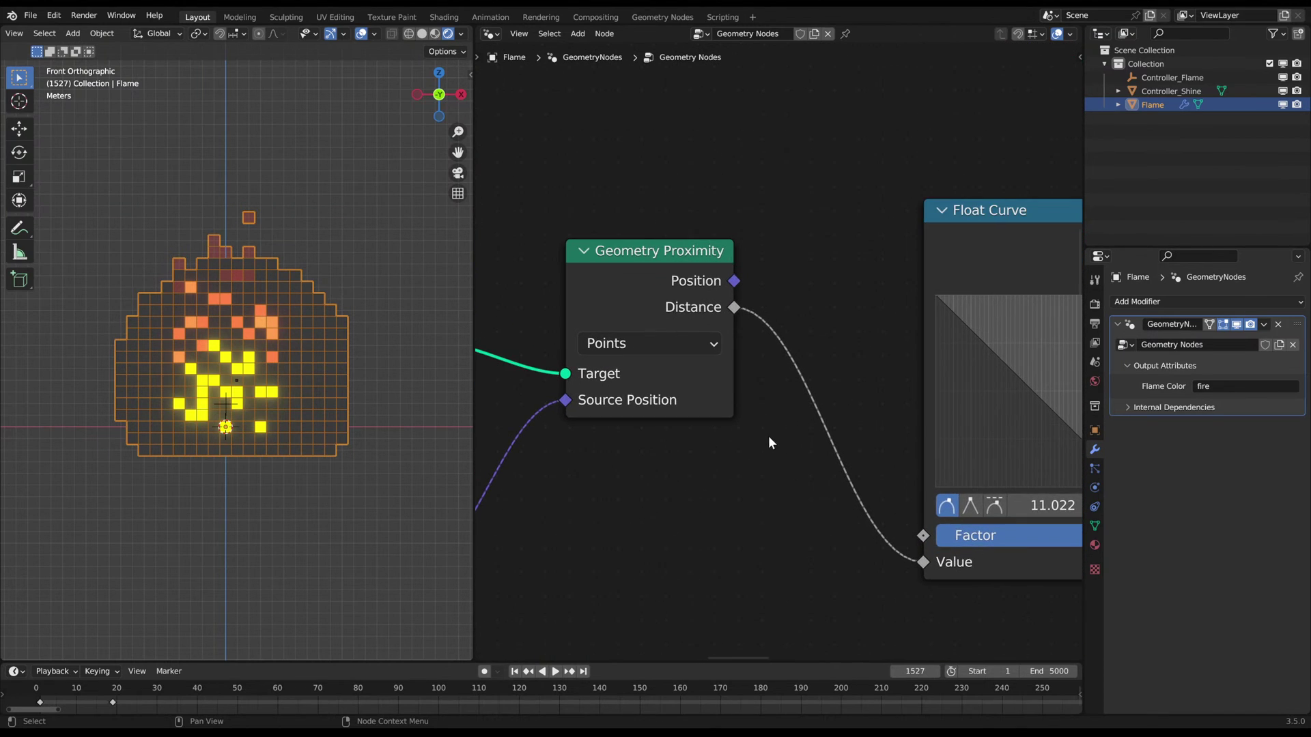
- Compare the grid's shape by switching Geometry Proximity to Faces and back to Points
middle_drag(662, 361, 582, 321)
click(559, 304)
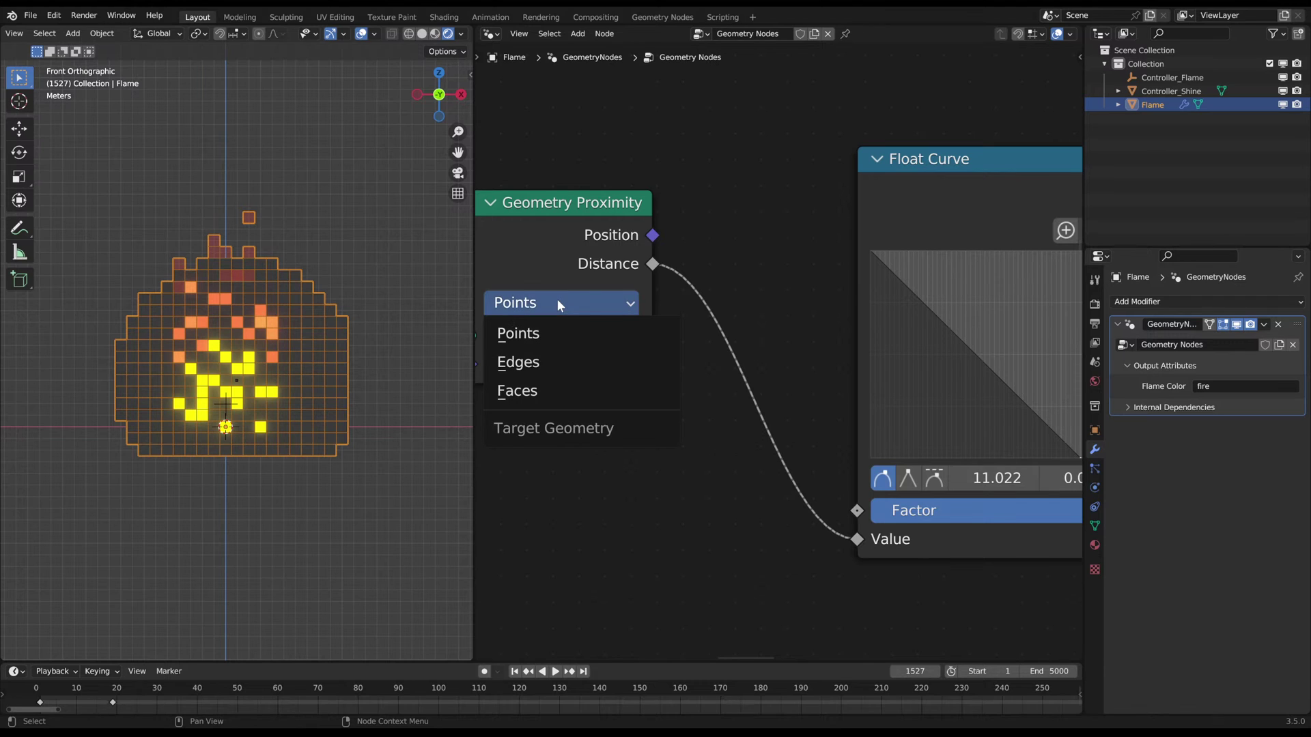
click(558, 304)
scroll(228, 408, up, 4)
scroll(316, 358, up, 4)
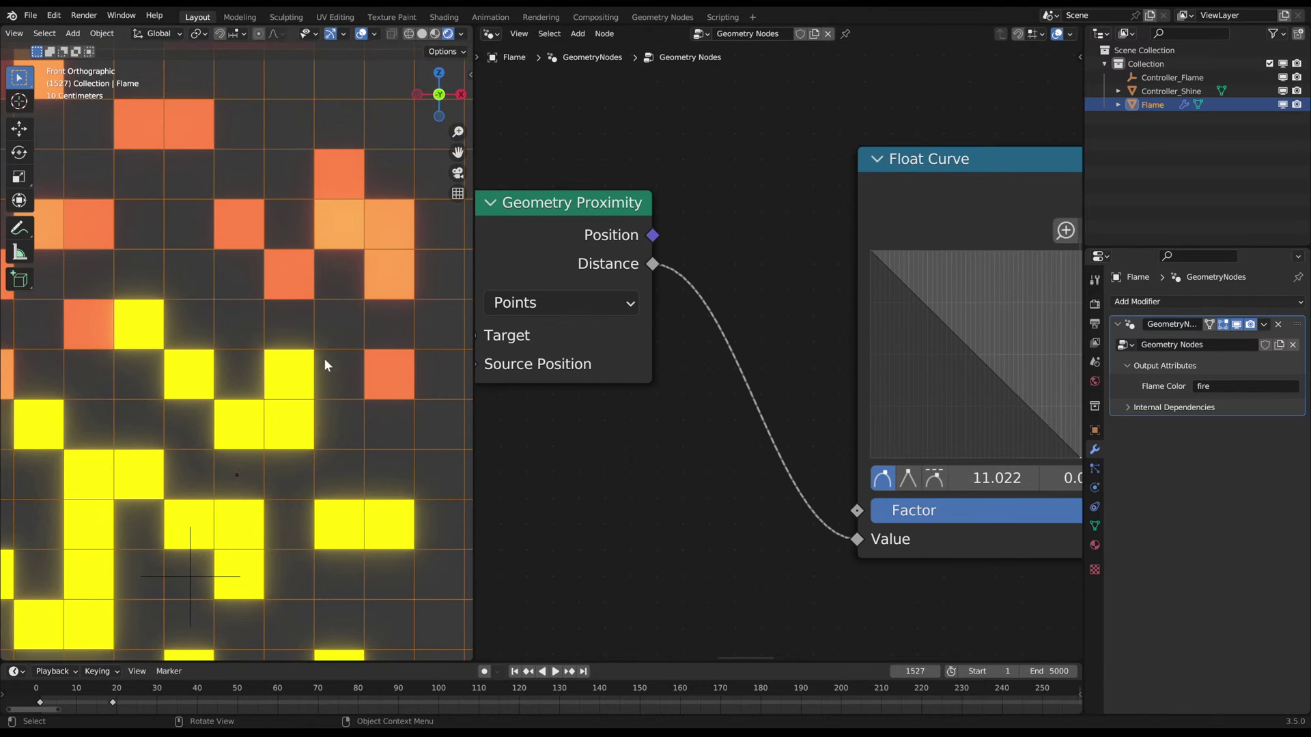
click(578, 306)
click(519, 390)
click(554, 306)
click(550, 336)
scroll(293, 345, down, 8)
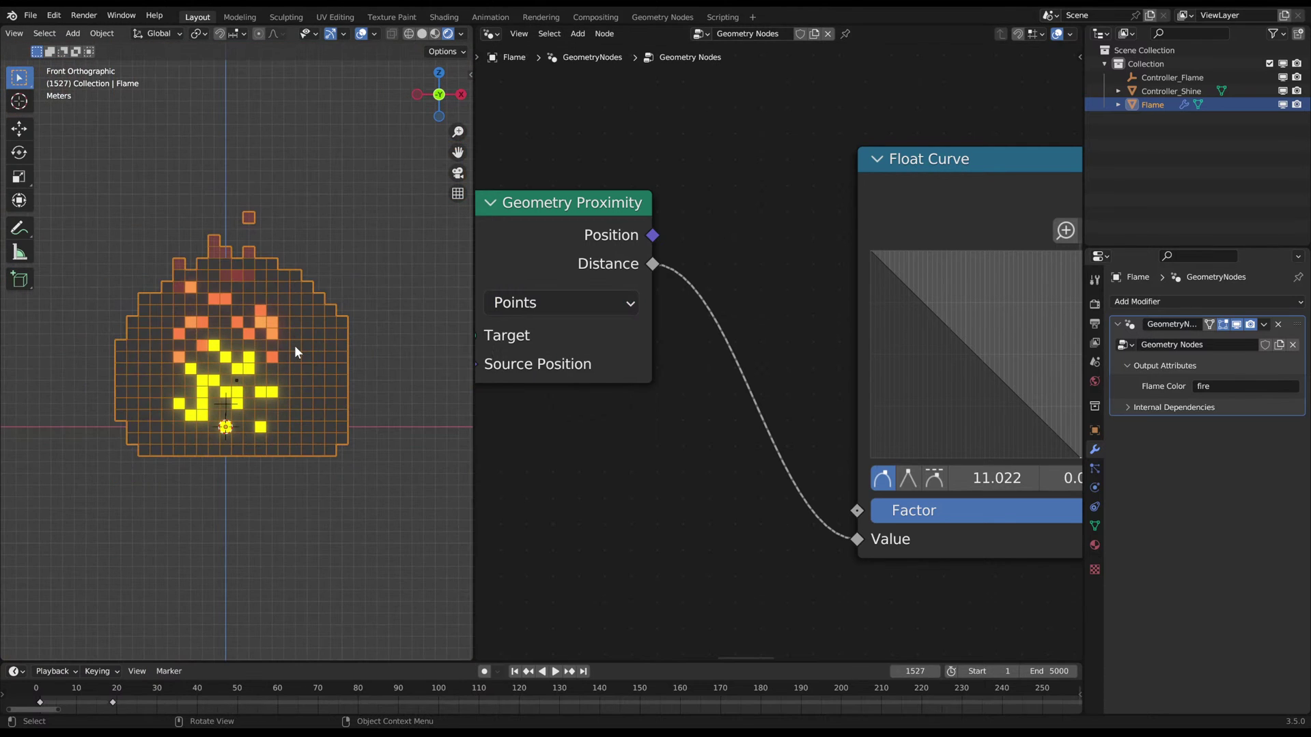
- Deselect the Flame object and nudge the Geometry Proximity node slightly between Object Info and Float Curve
click(338, 318)
scroll(353, 292, up, 1)
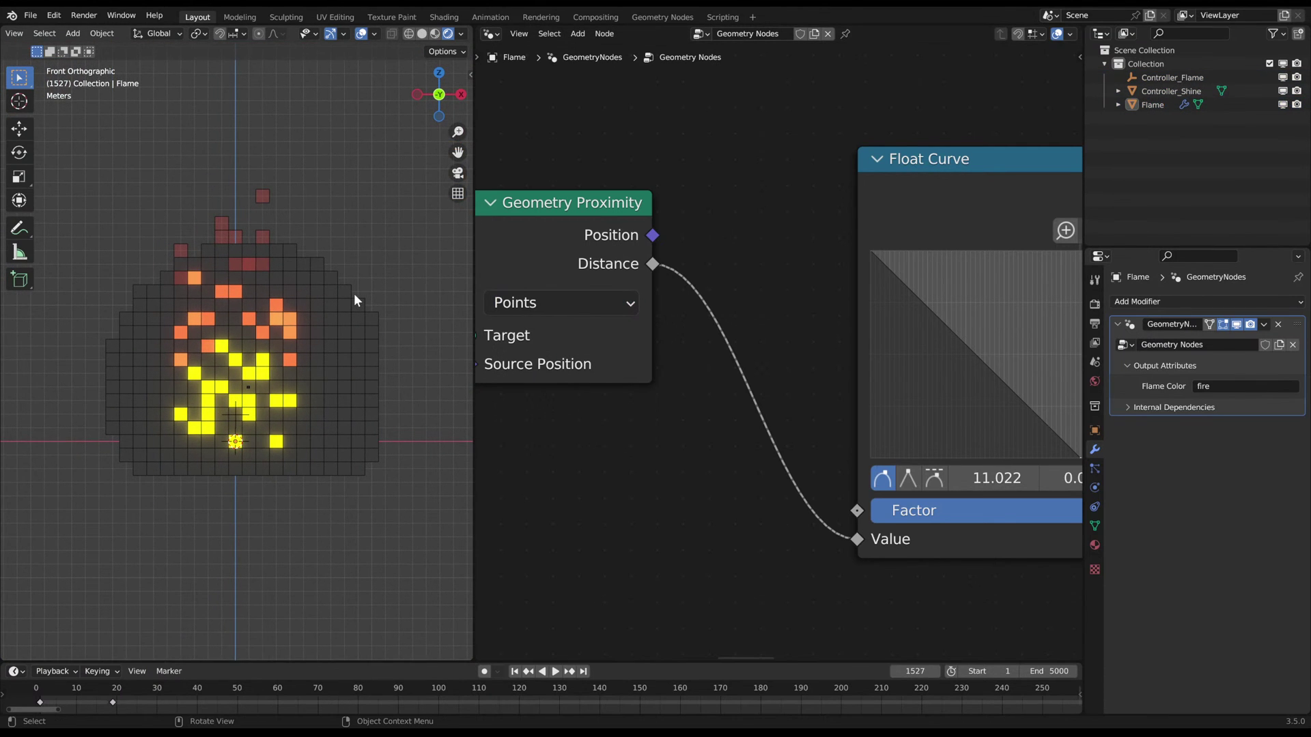
scroll(779, 389, down, 2)
click(576, 260)
scroll(673, 293, down, 3)
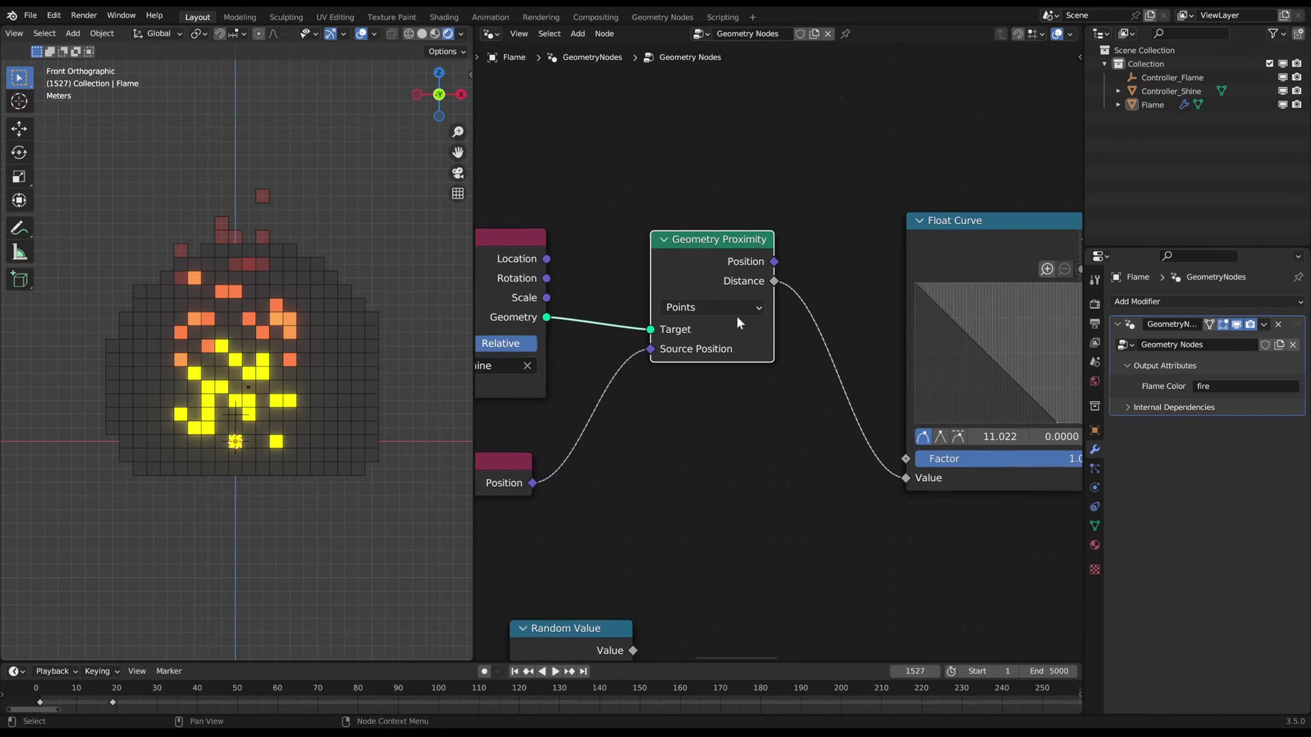
drag(718, 285, 727, 275)
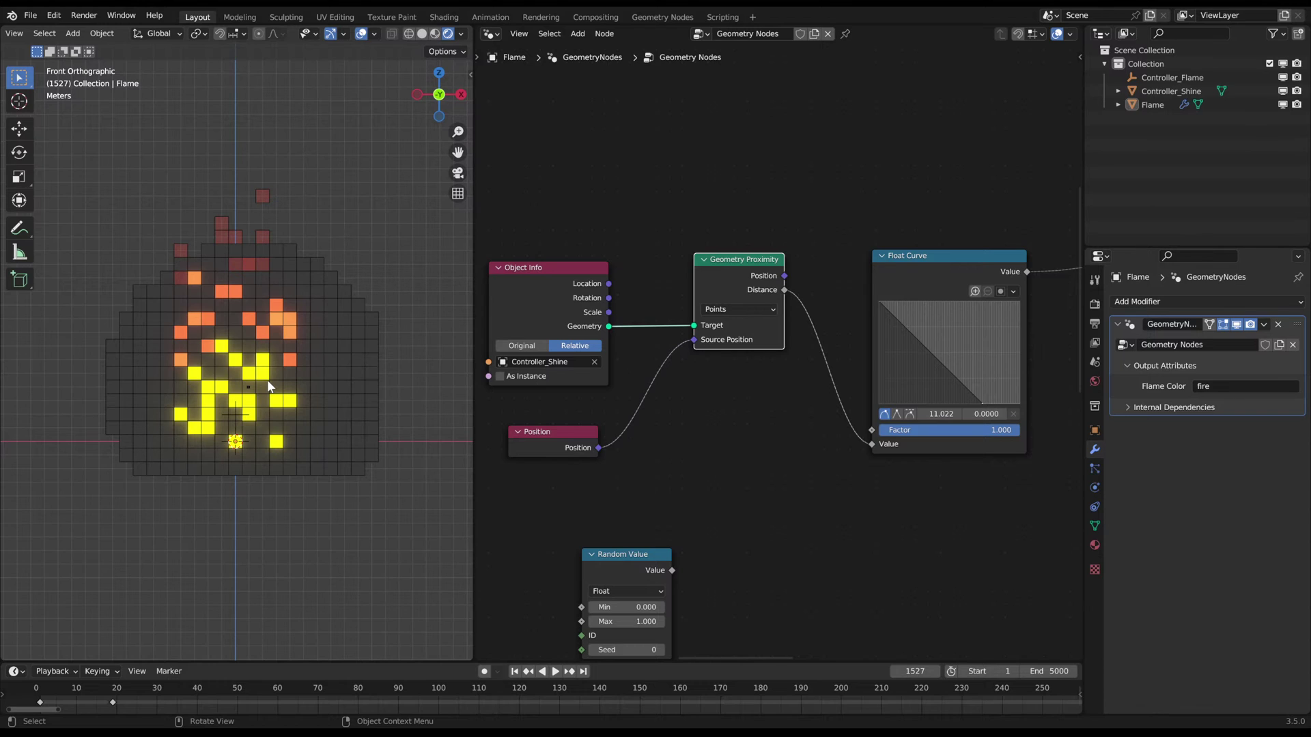
- Adjust the Float Curve's end point to about X 11.13, Y 0
scroll(925, 362, up, 3)
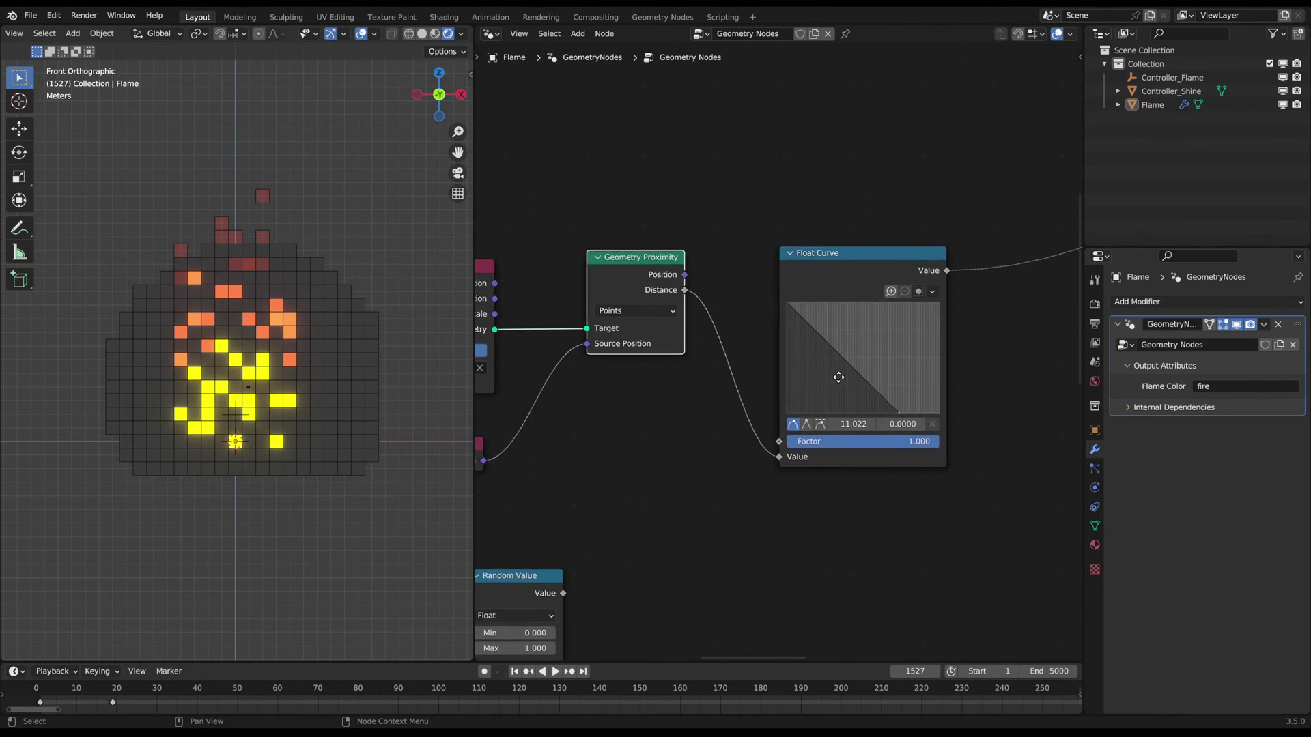
mouse_move(869, 422)
mouse_down()
mouse_move(805, 427)
mouse_move(883, 428)
mouse_move(857, 427)
mouse_up()
drag(853, 425, 847, 431)
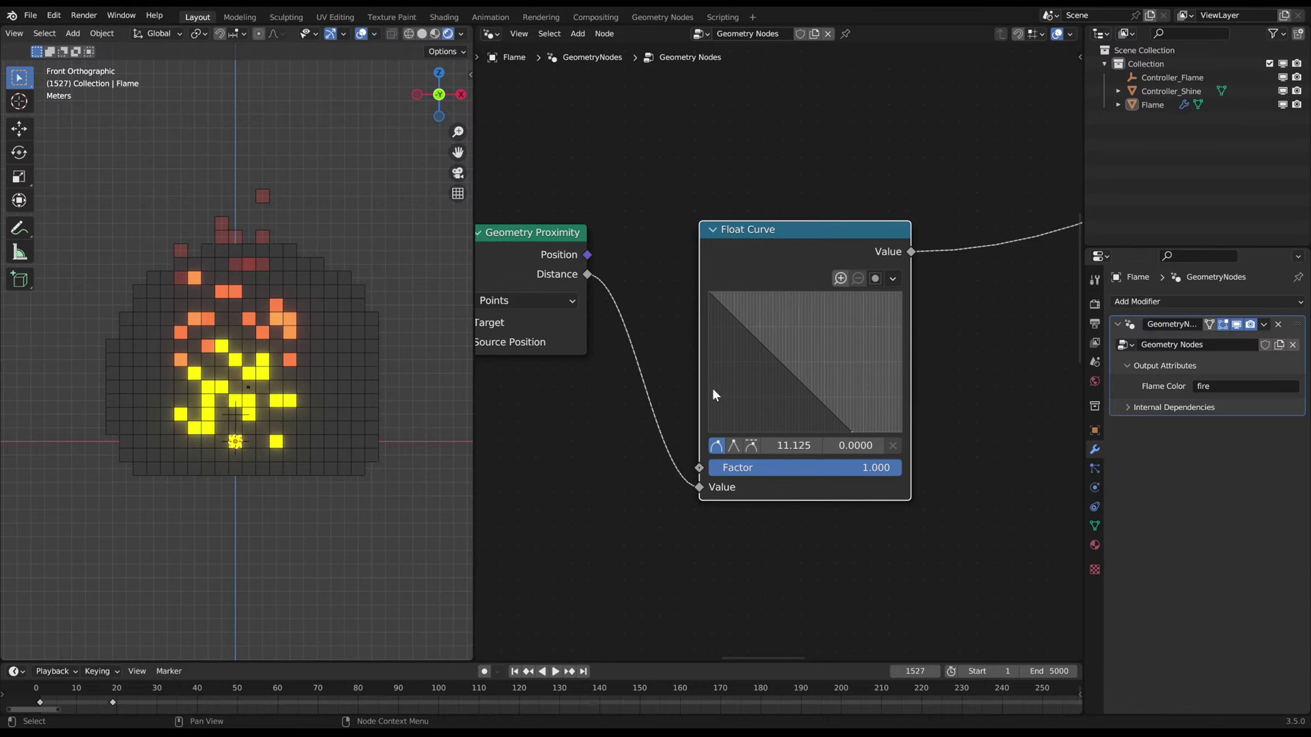
- Make room between Geometry Proximity and Float Curve by moving the Float Curve away, and place Random Value below Position
scroll(715, 364, down, 3)
middle_drag(715, 364, 769, 336)
drag(676, 433, 616, 435)
middle_drag(852, 292, 759, 303)
drag(830, 209, 874, 204)
drag(533, 446, 538, 439)
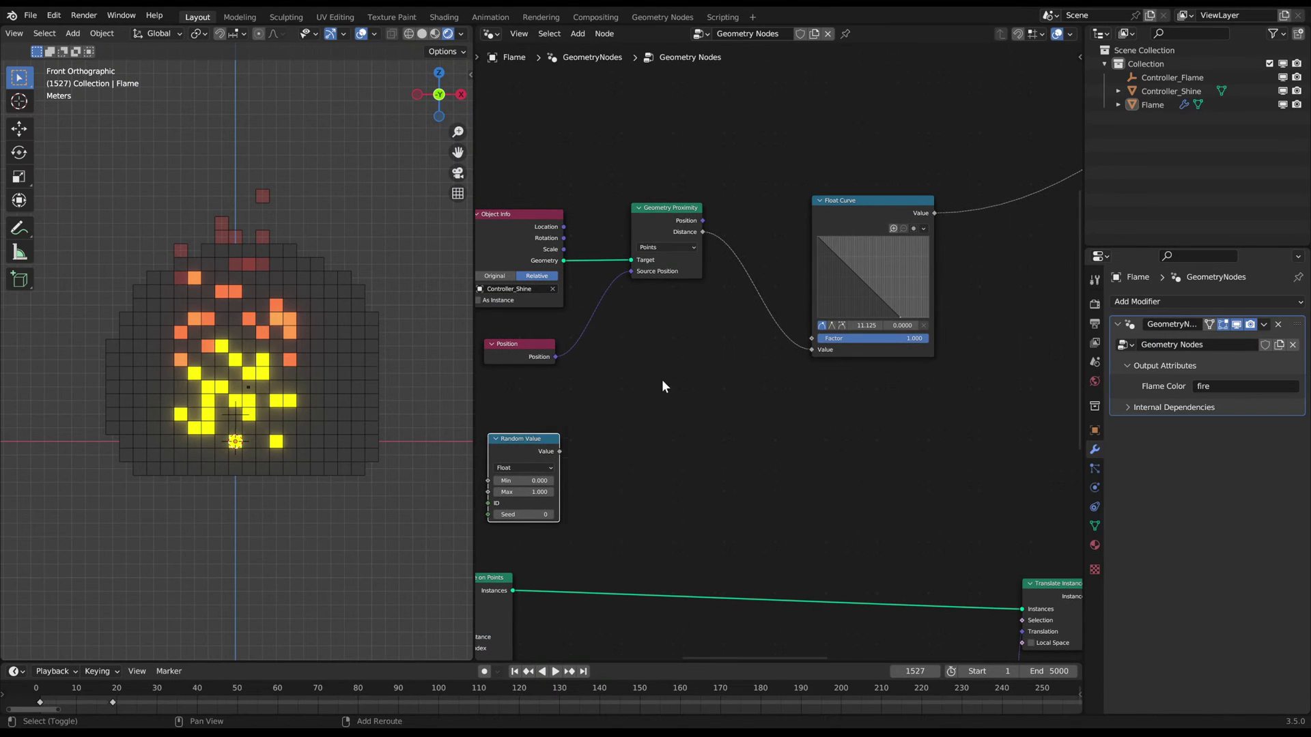
- Insert a Math node between Geometry Proximity's Distance and the Float Curve's Value input and set it to Multiply
key(shift+a)
text(sadd)
key(Return)
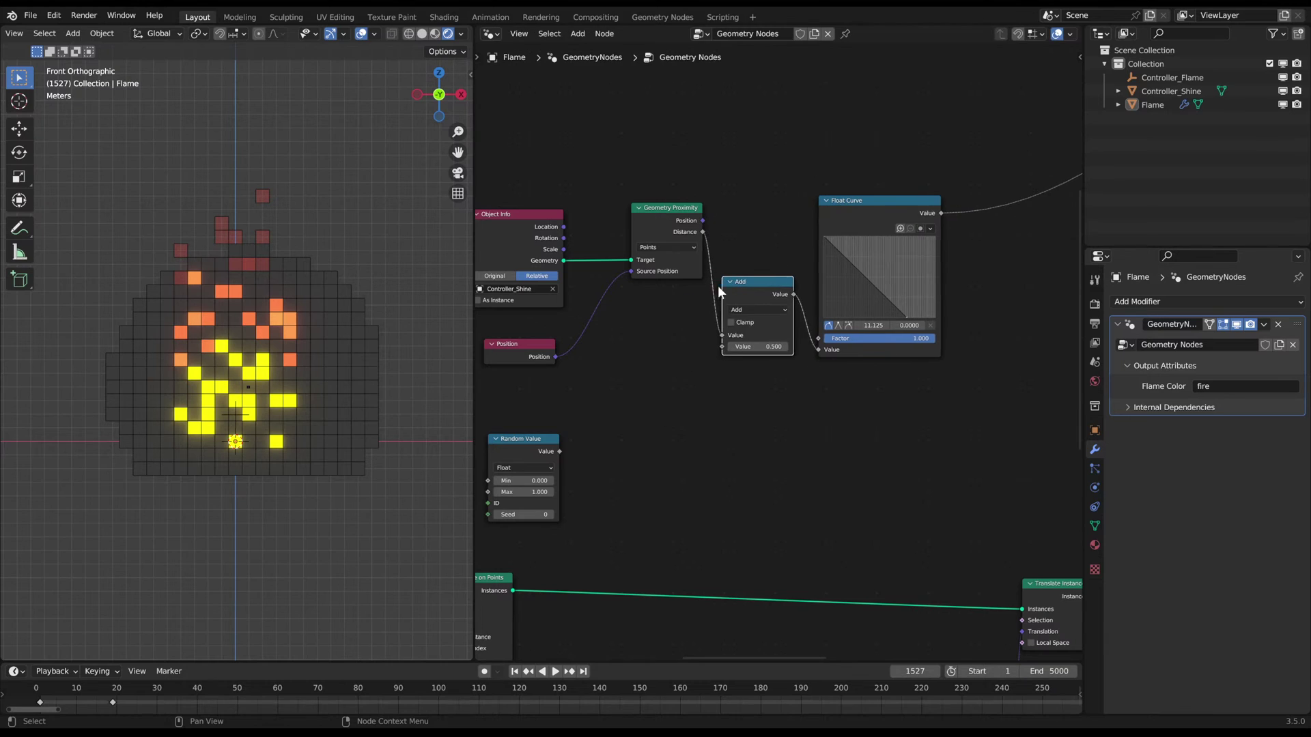
click(784, 305)
click(784, 308)
key(m)
- Connect the Random Value node's output to Multiply's second value input and reposition the Random Value node
scroll(775, 345, up, 3)
middle_drag(558, 404, 669, 372)
drag(583, 401, 850, 312)
key(g)
click(640, 424)
- Set the Random Value's Min to 1 and Max to 1.3
middle_drag(754, 478, 803, 455)
click(639, 434)
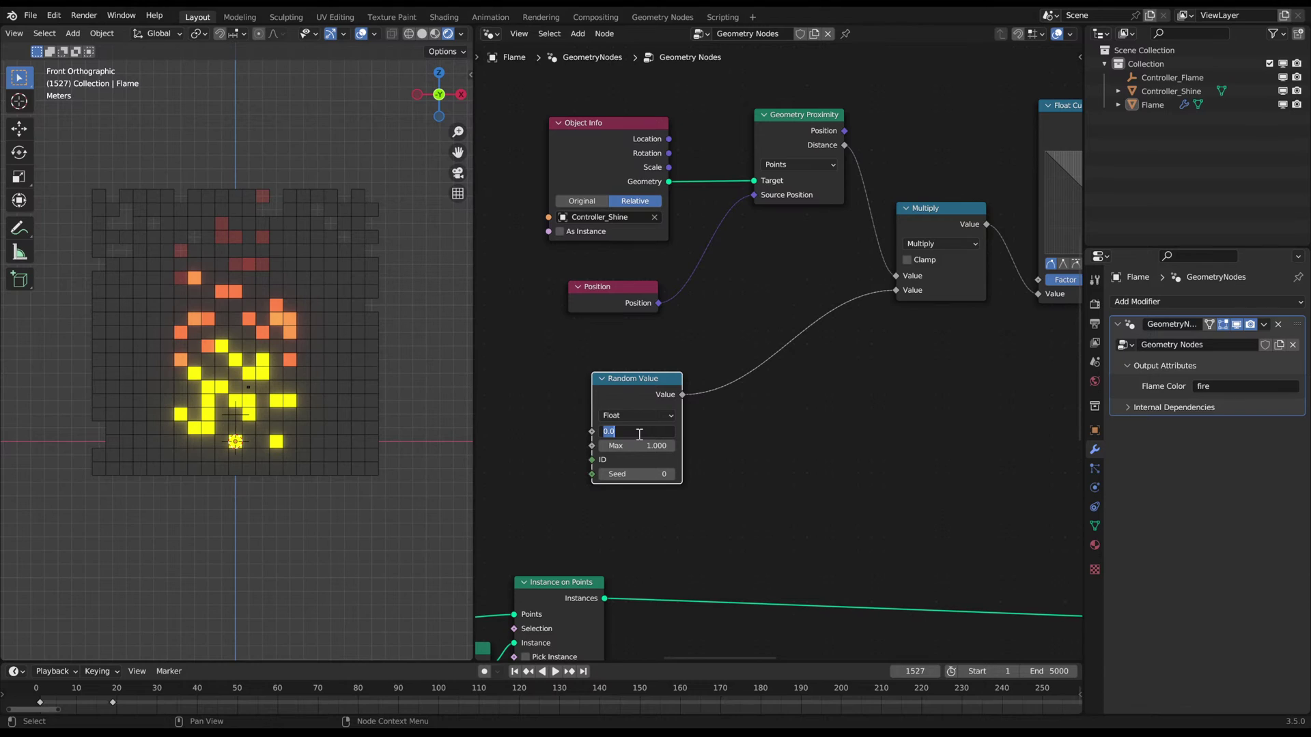
text(1)
key(Tab)
text(1.3)
key(Return)
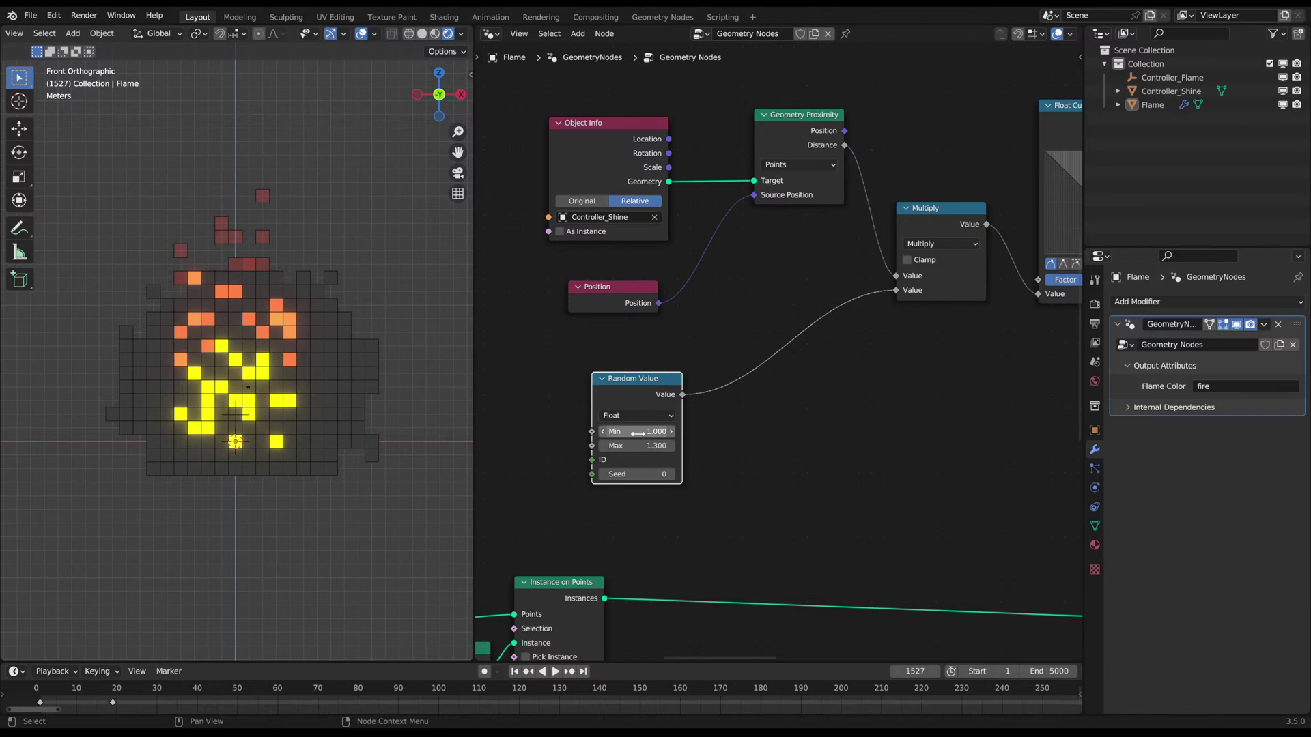
- Swap the Random Value's range to Min 1.3 and Max 1
click(638, 433)
text(1.3)
key(Tab)
text(1)
key(Return)
scroll(707, 456, up, 4)
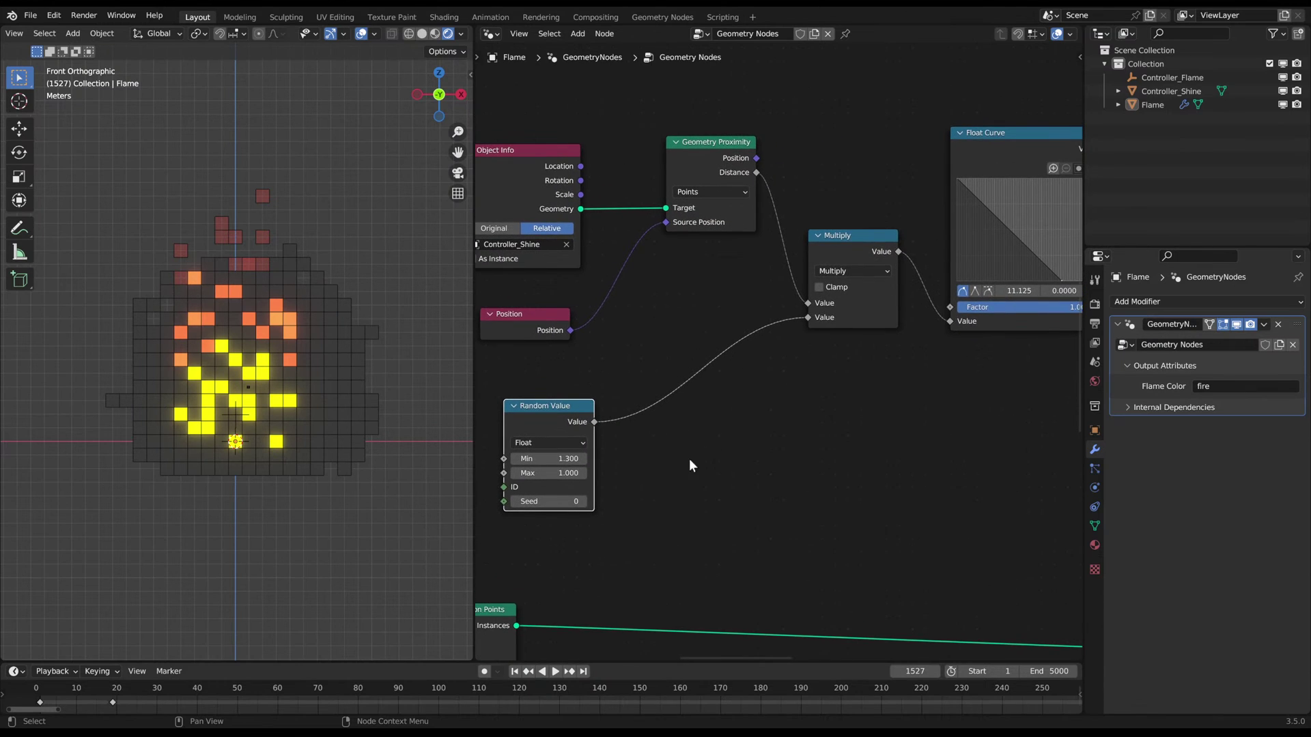
- Try the Float Curve's end point at about X 7.99, Y 0, then undo the change
scroll(935, 365, down, 3)
middle_drag(941, 362, 829, 410)
drag(554, 428, 548, 427)
middle_drag(778, 378, 596, 425)
scroll(704, 461, down, 2)
middle_drag(831, 447, 732, 468)
mouse_move(782, 378)
mouse_down()
mouse_move(763, 374)
mouse_move(789, 362)
mouse_up()
key(ctrl+z)
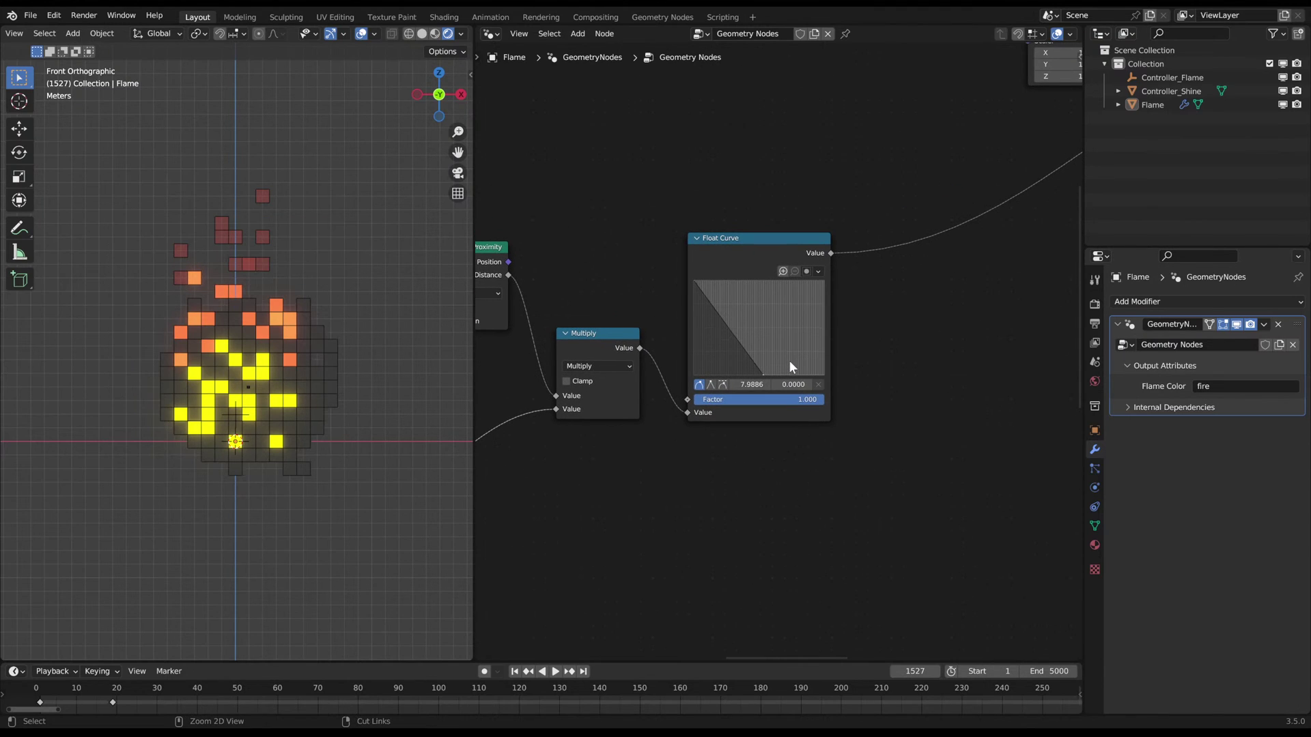
key(ctrl+z)
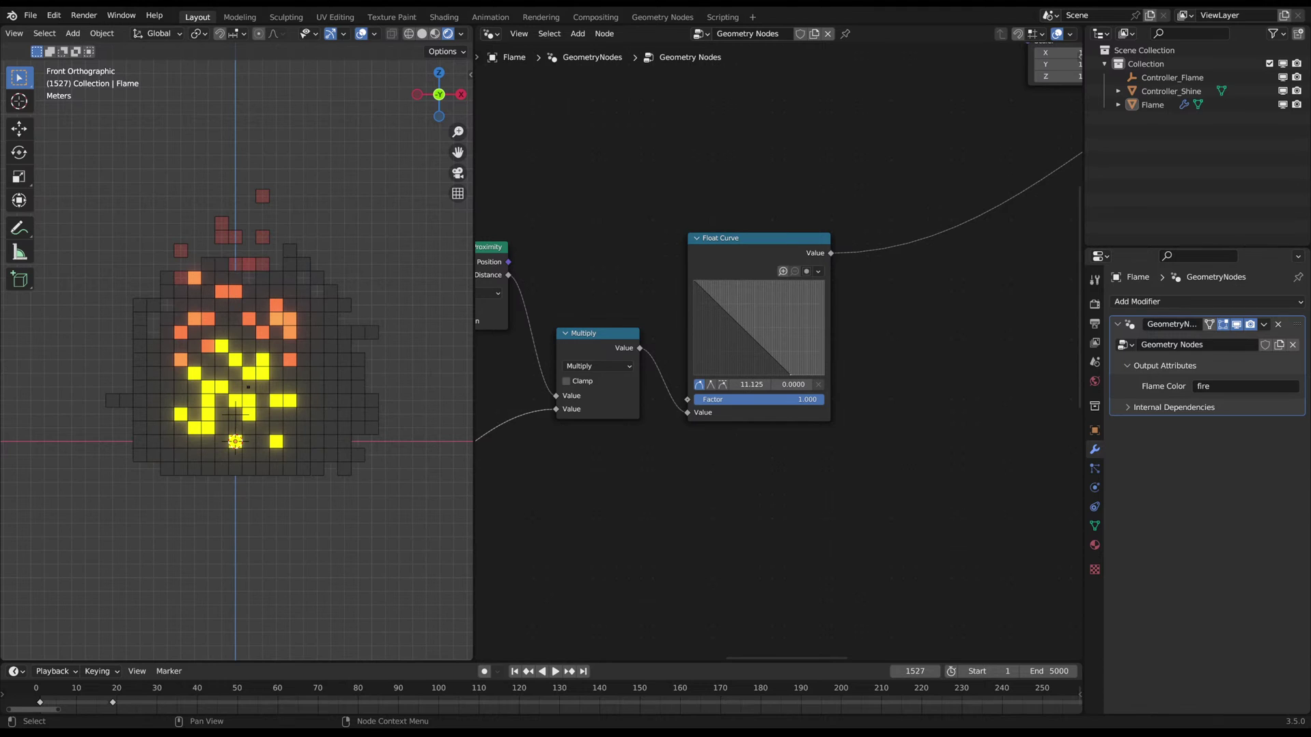
- Play the animation briefly to check the randomised grid edge around the flame
key(space)
key(space)
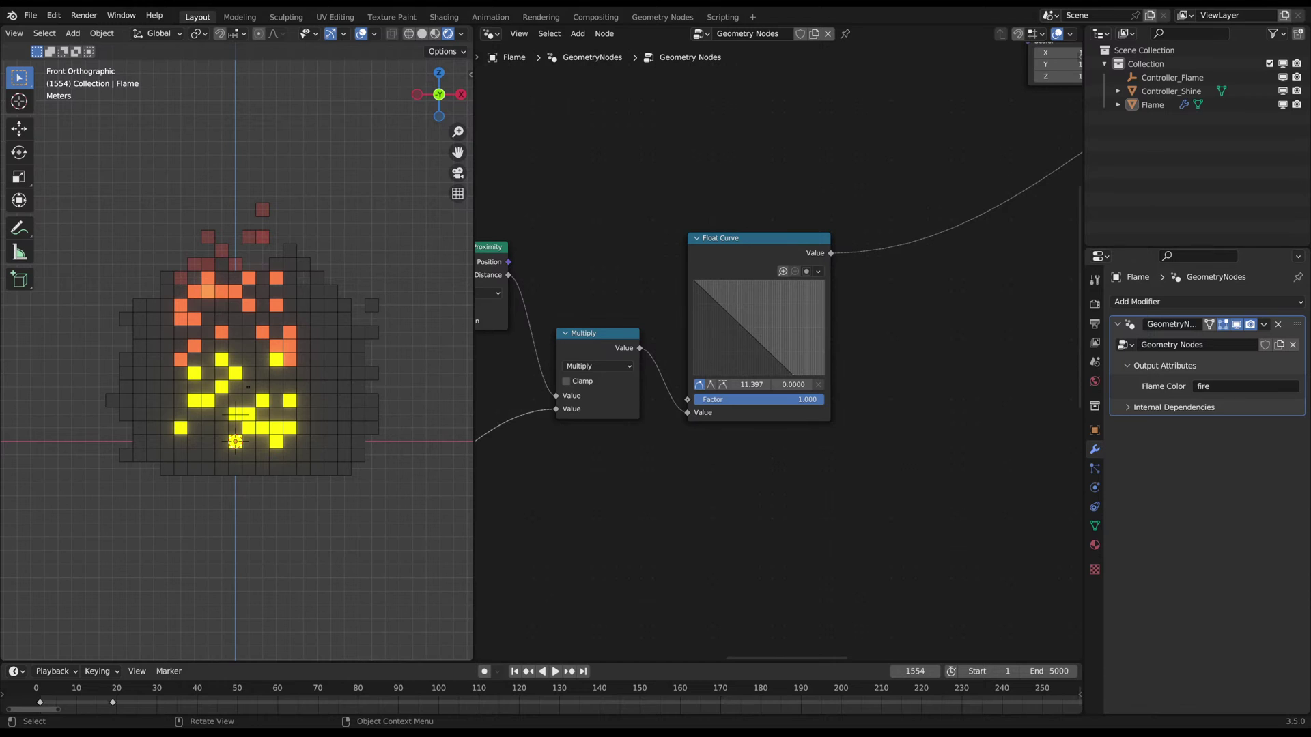
- Raise the Random Value's seed one by one past 23 to preview different grid edge patterns
scroll(597, 409, down, 3)
middle_drag(597, 409, 876, 306)
middle_drag(685, 399, 809, 337)
scroll(731, 375, up, 4)
scroll(731, 375, up, 3)
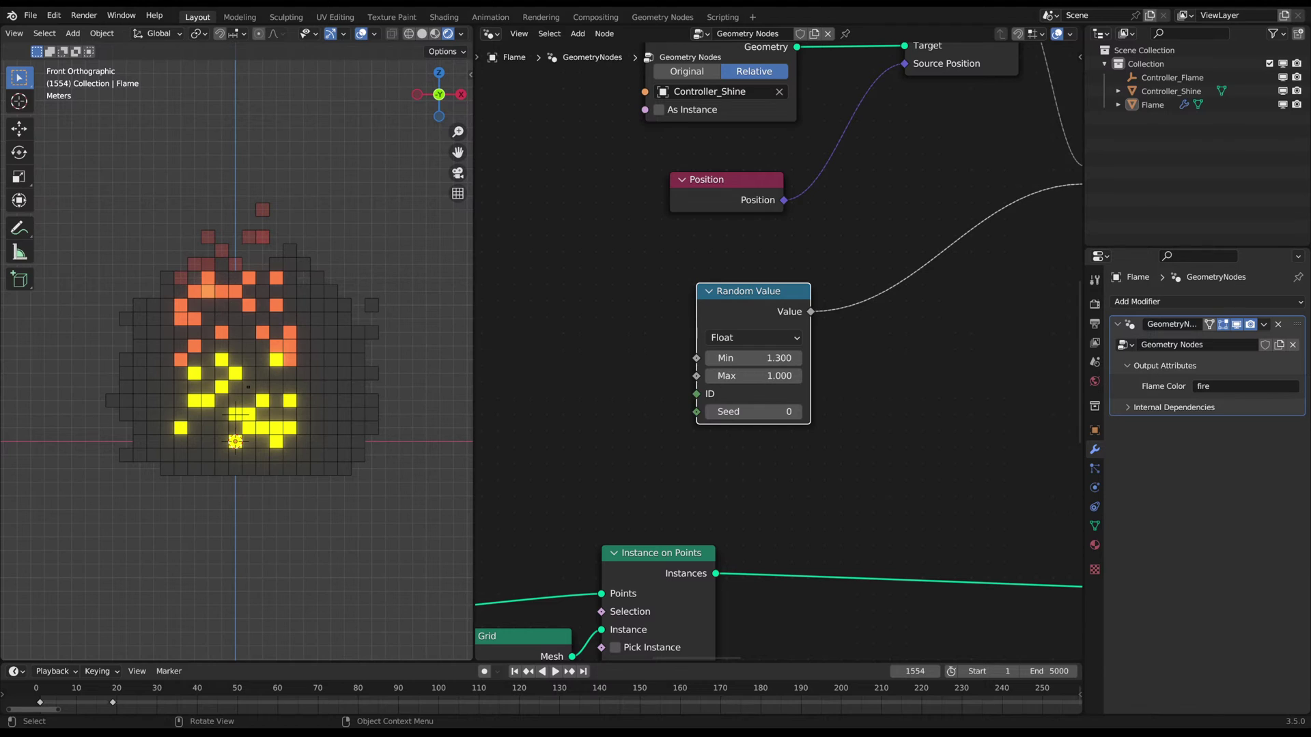
click(760, 478)
middle_drag(797, 415, 734, 407)
click(735, 404)
click(734, 404)
click(734, 404)
click(735, 404)
click(734, 404)
click(735, 404)
click(734, 405)
click(734, 404)
click(734, 404)
click(734, 404)
click(734, 404)
click(735, 404)
click(734, 404)
click(735, 404)
click(735, 404)
click(735, 404)
click(734, 404)
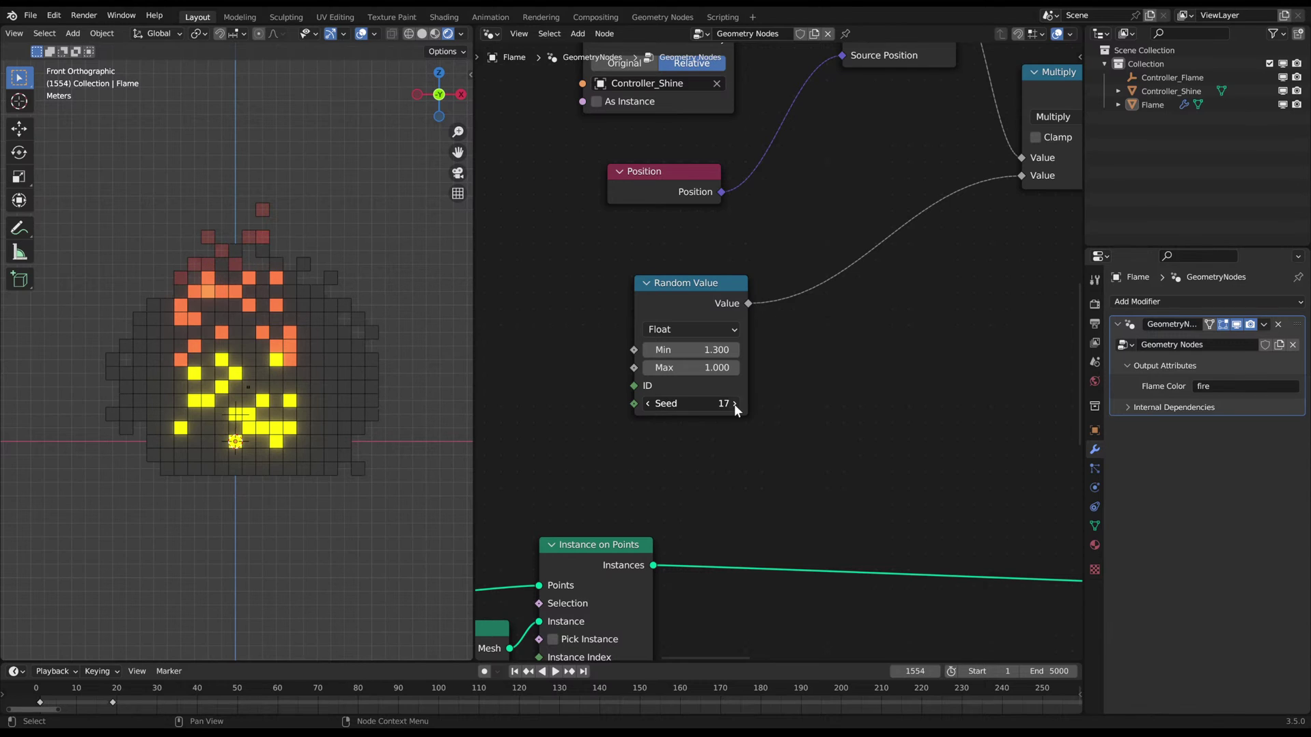
click(735, 404)
click(734, 404)
click(734, 404)
click(735, 404)
click(734, 404)
click(734, 404)
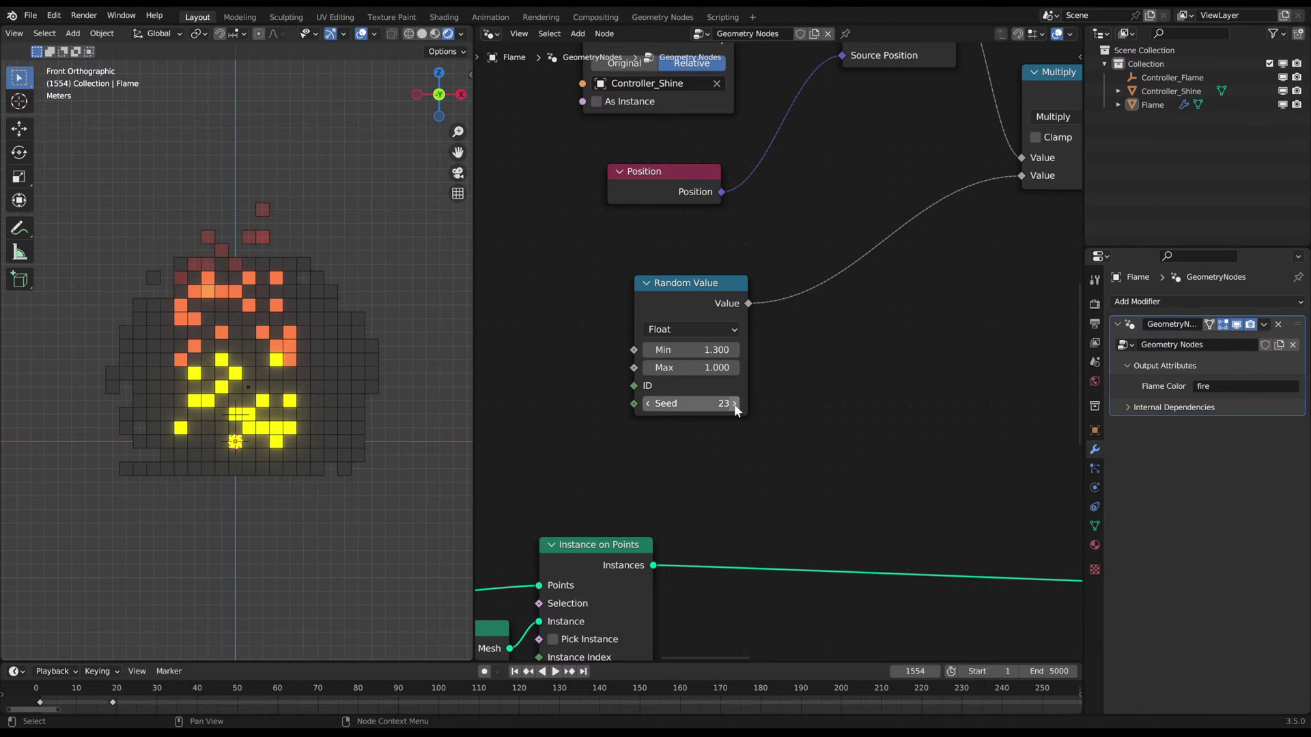
click(734, 404)
click(735, 404)
click(734, 404)
- Drive the Random Value's seed with #frame/10, then play the animation to check it and stop
click(717, 404)
text(#frame/10)
key(Return)
key(space)
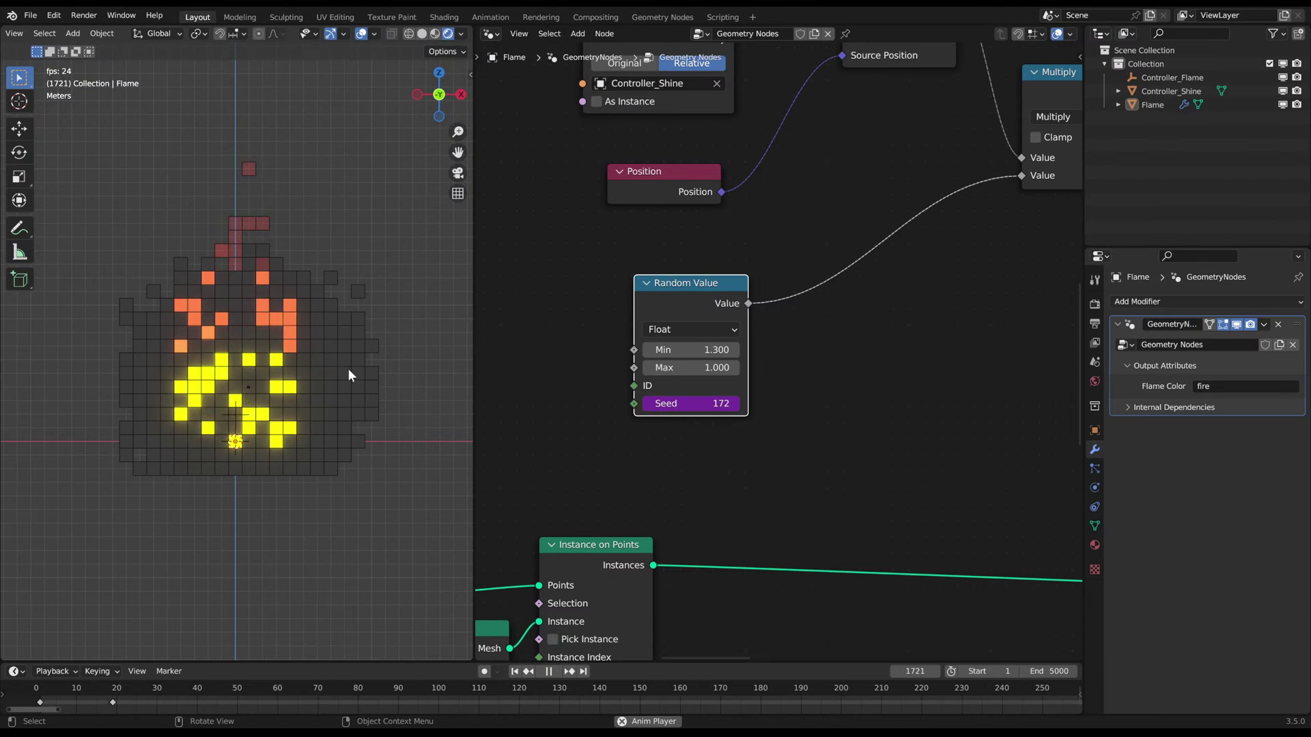
scroll(861, 445, down, 1)
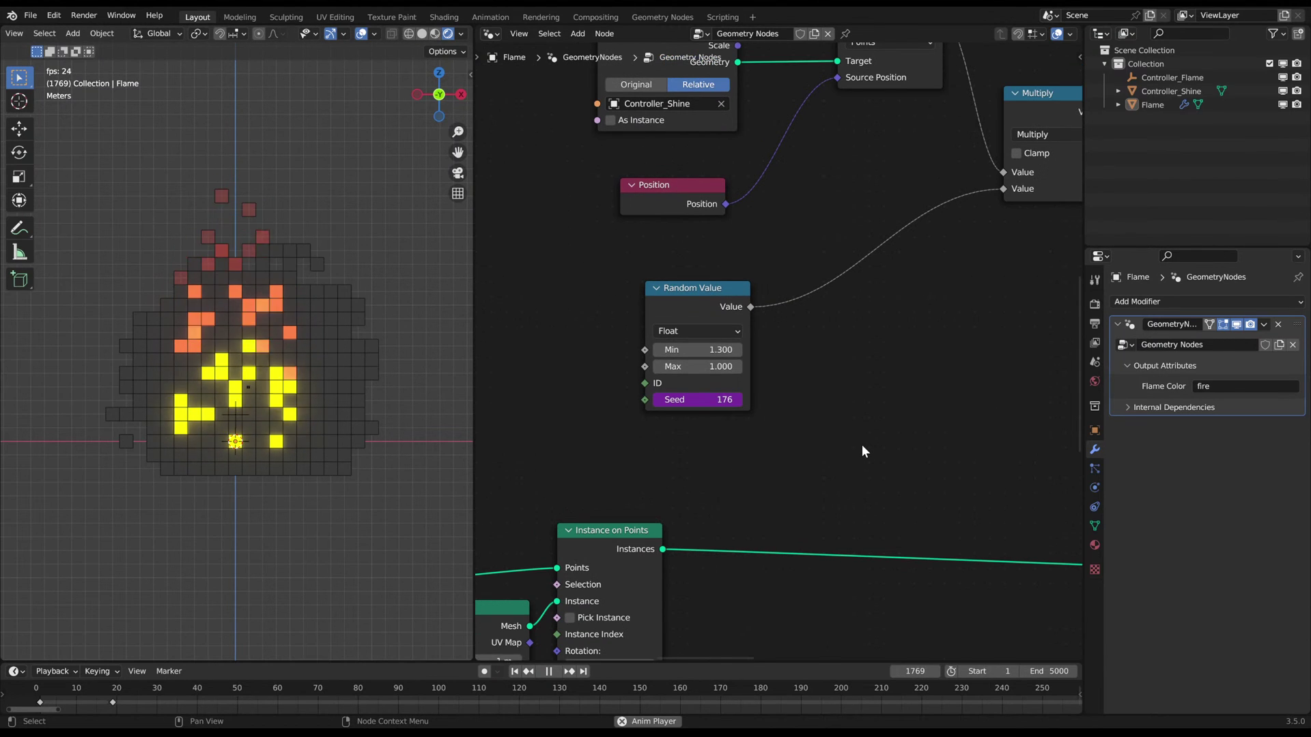
key(space)
- Set the scene's output frame rate to a custom 15 fps
click(1094, 303)
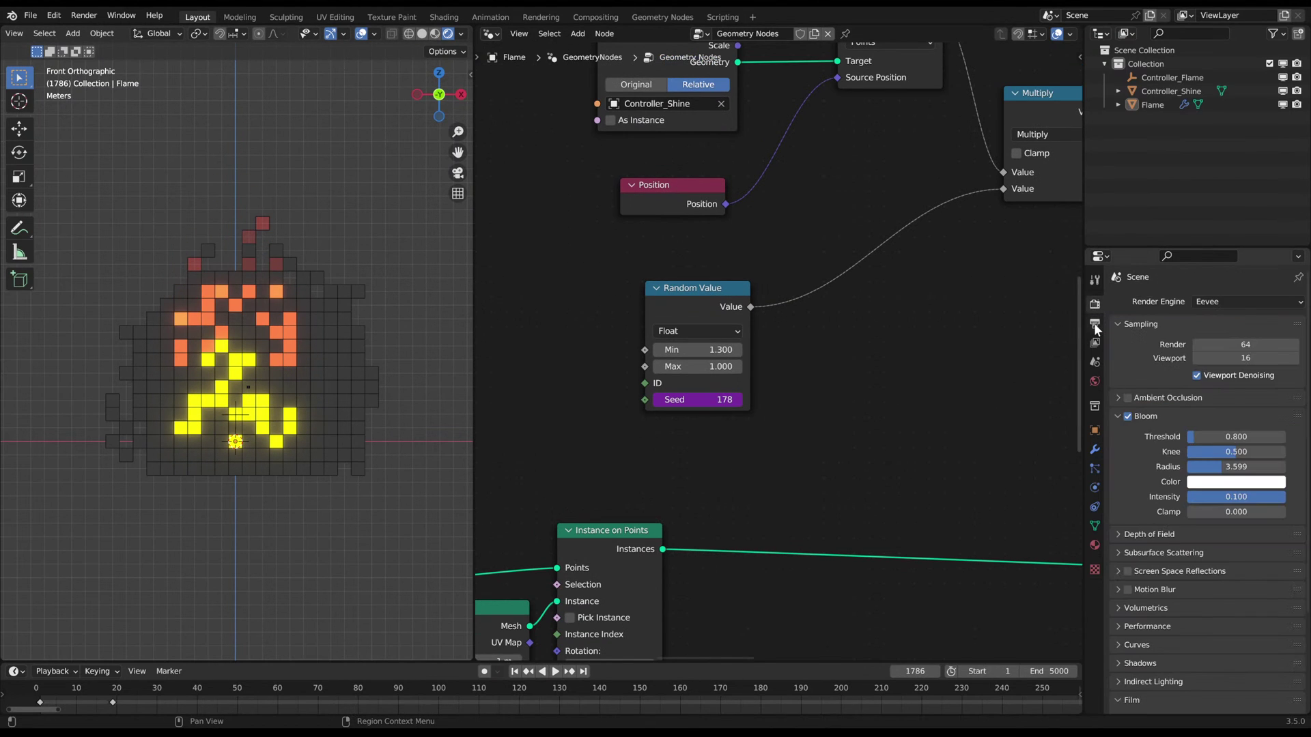
click(1094, 324)
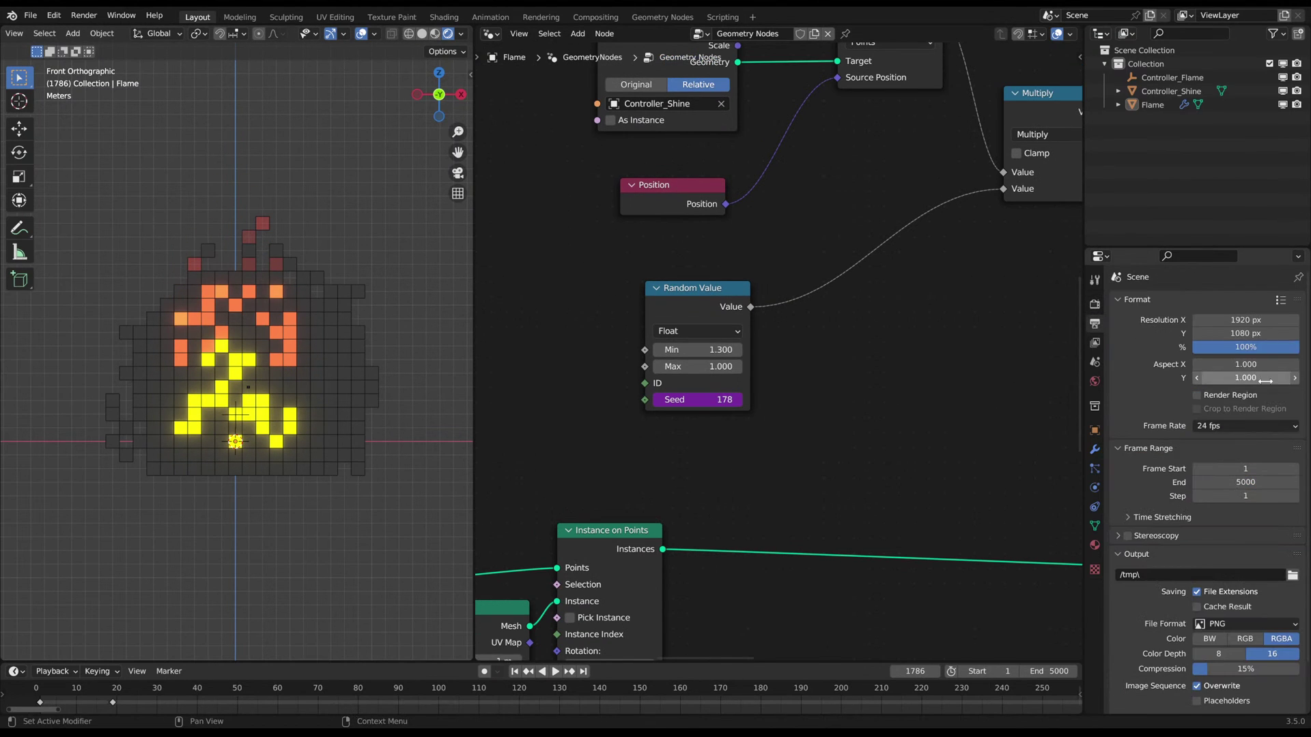
click(1229, 425)
click(1236, 581)
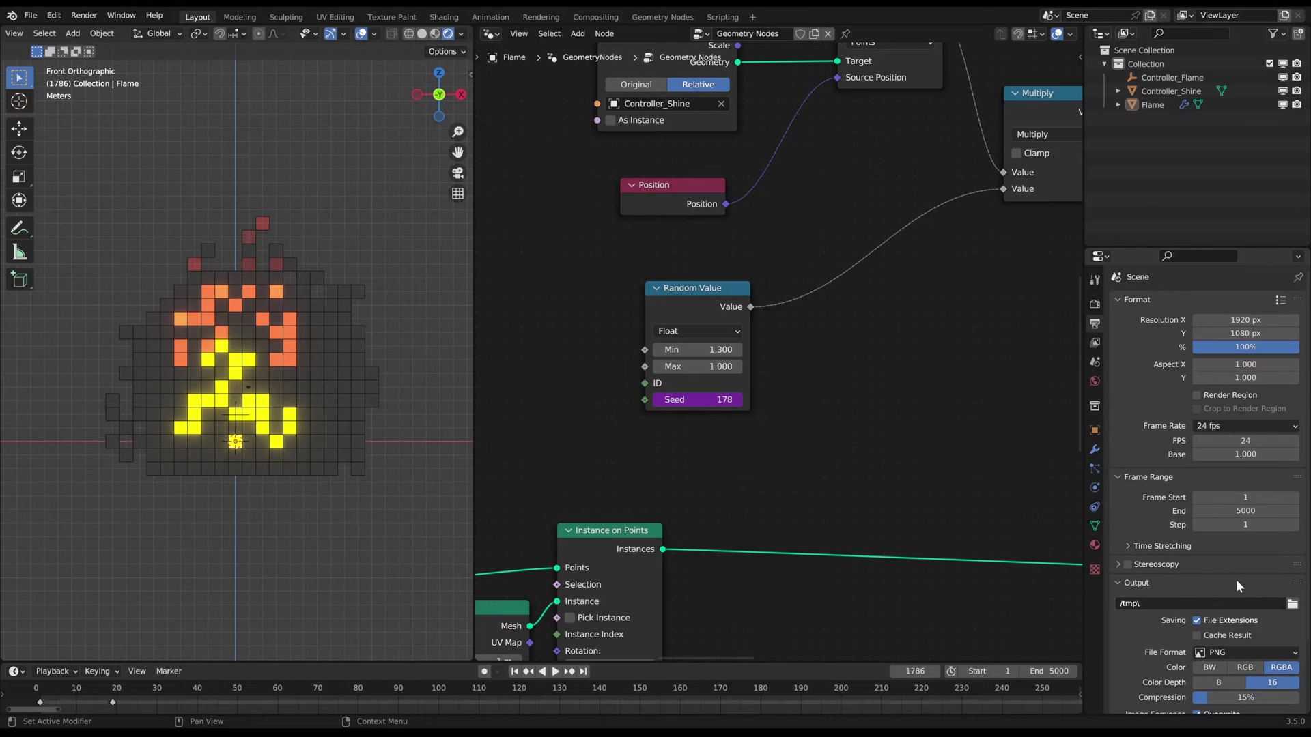
click(1262, 440)
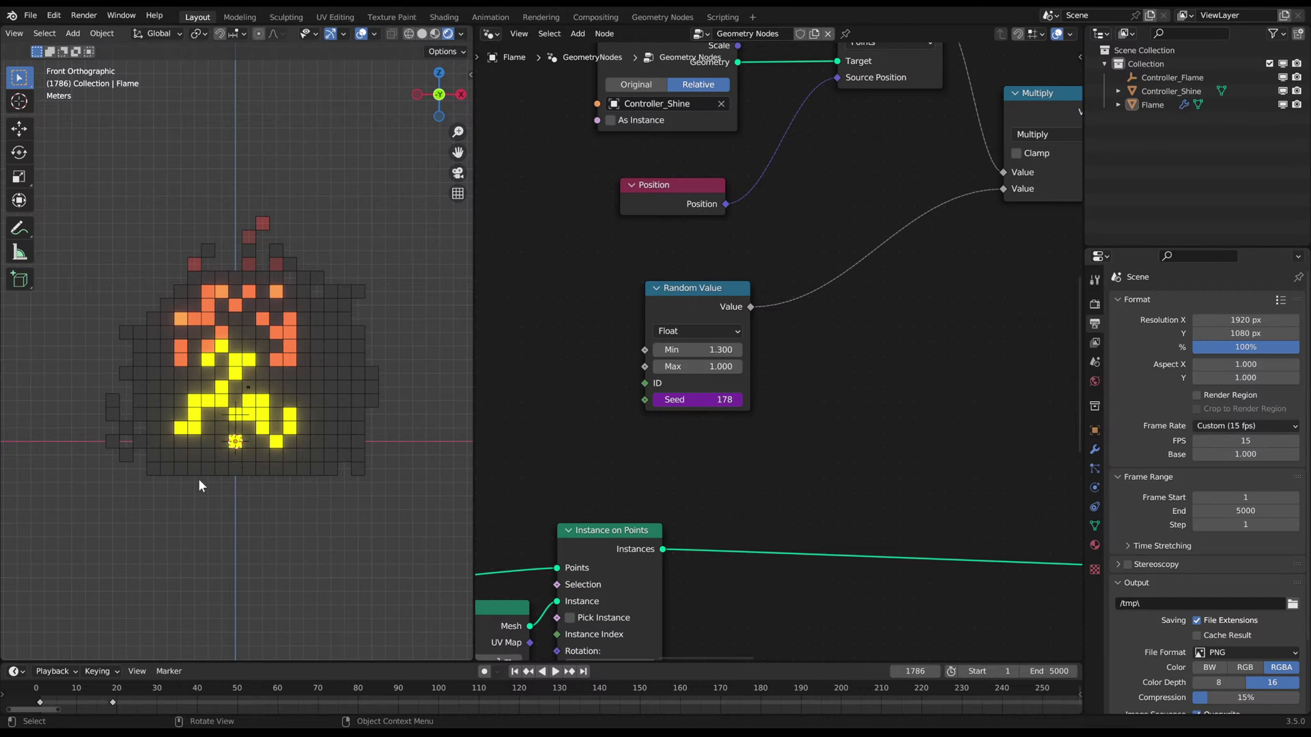
- Start playback, select the Flame object and adjust the Float Curve's end point to about X 10.89, Y 0
key(space)
scroll(345, 506, down, 4)
scroll(346, 506, up, 4)
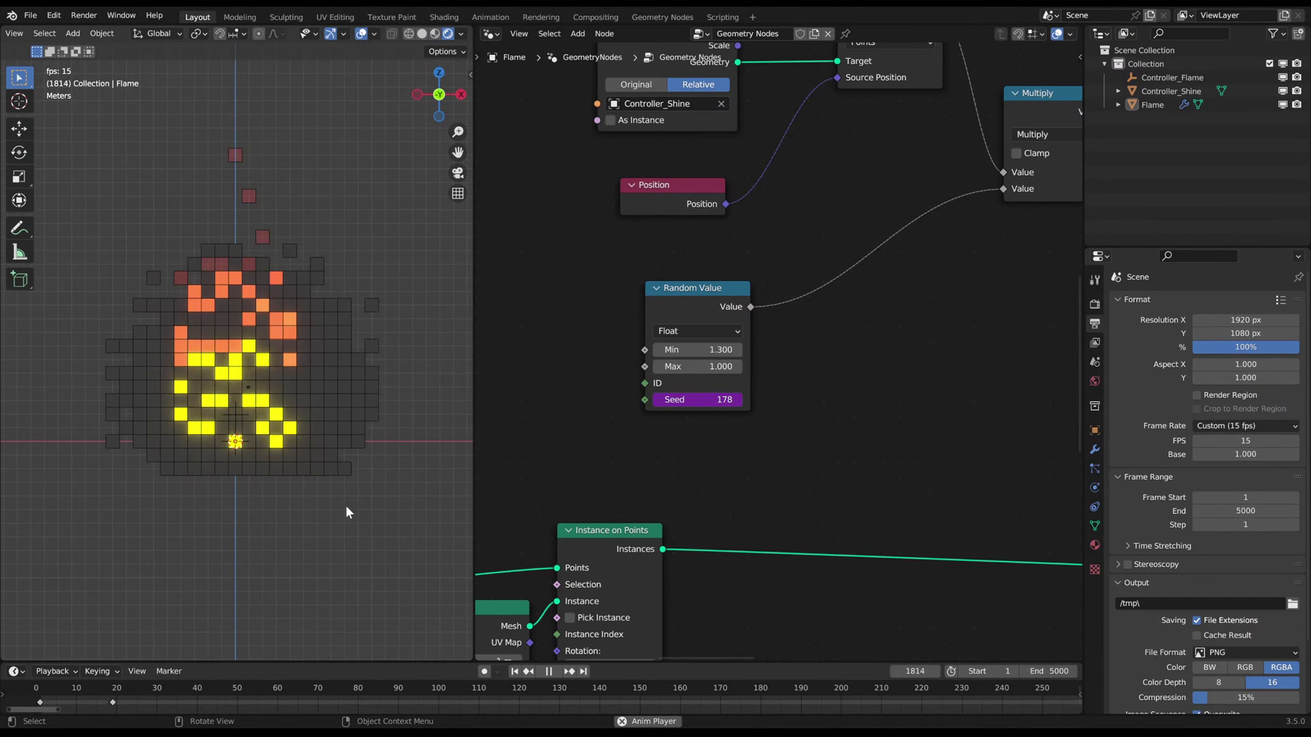
click(350, 445)
middle_drag(1050, 271, 539, 457)
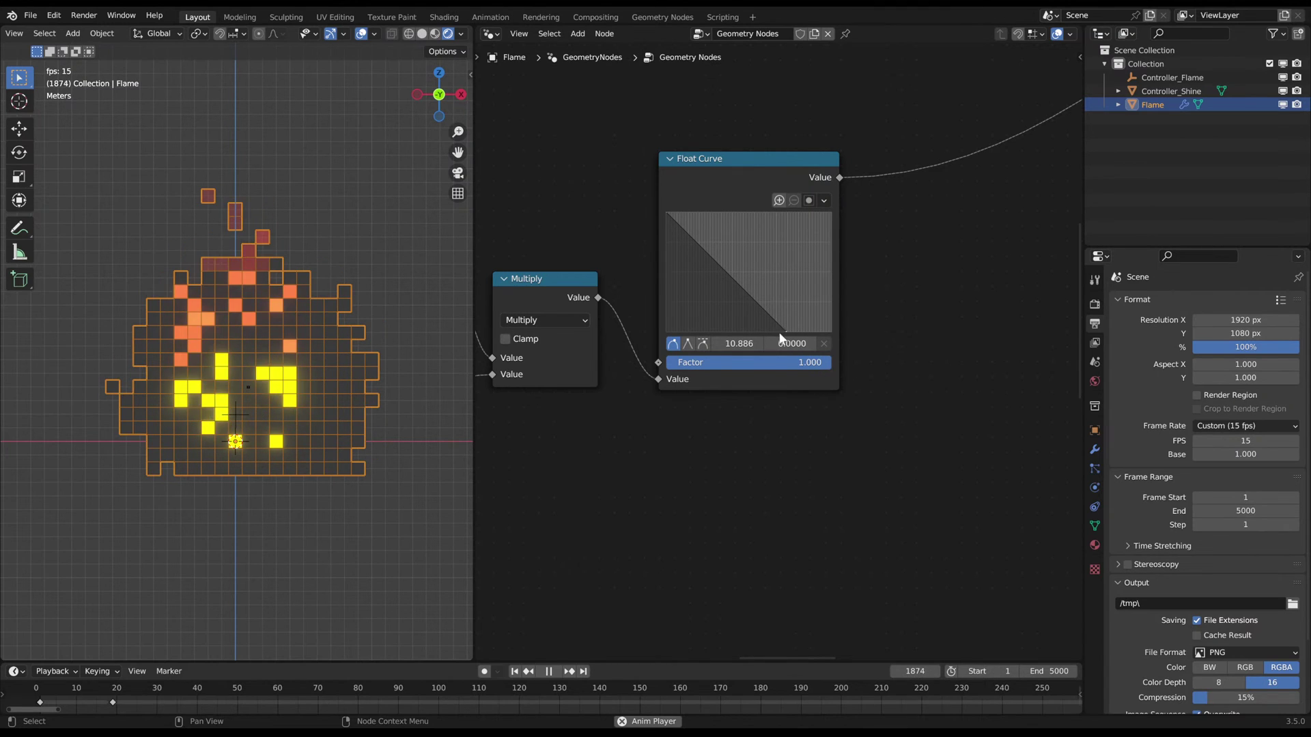
- Watch the flame play back deselected, then reselect the Flame object and stop the animation
click(283, 492)
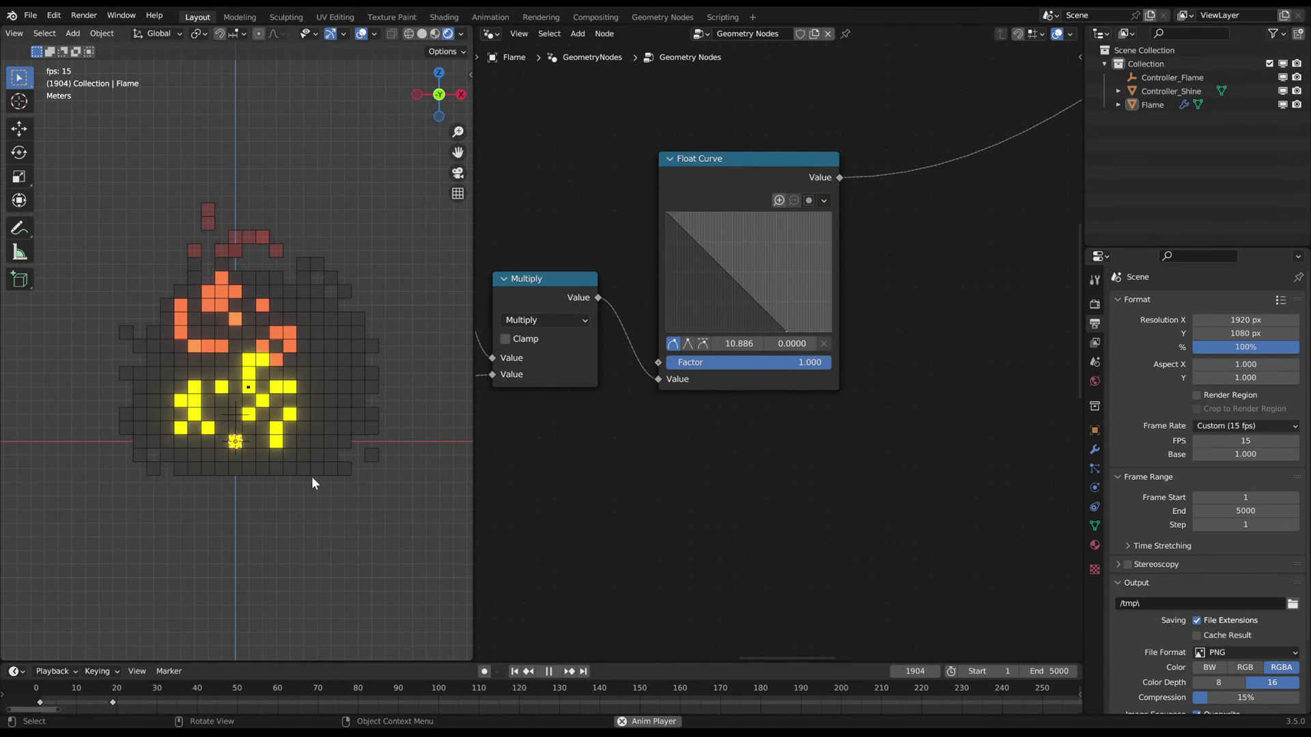
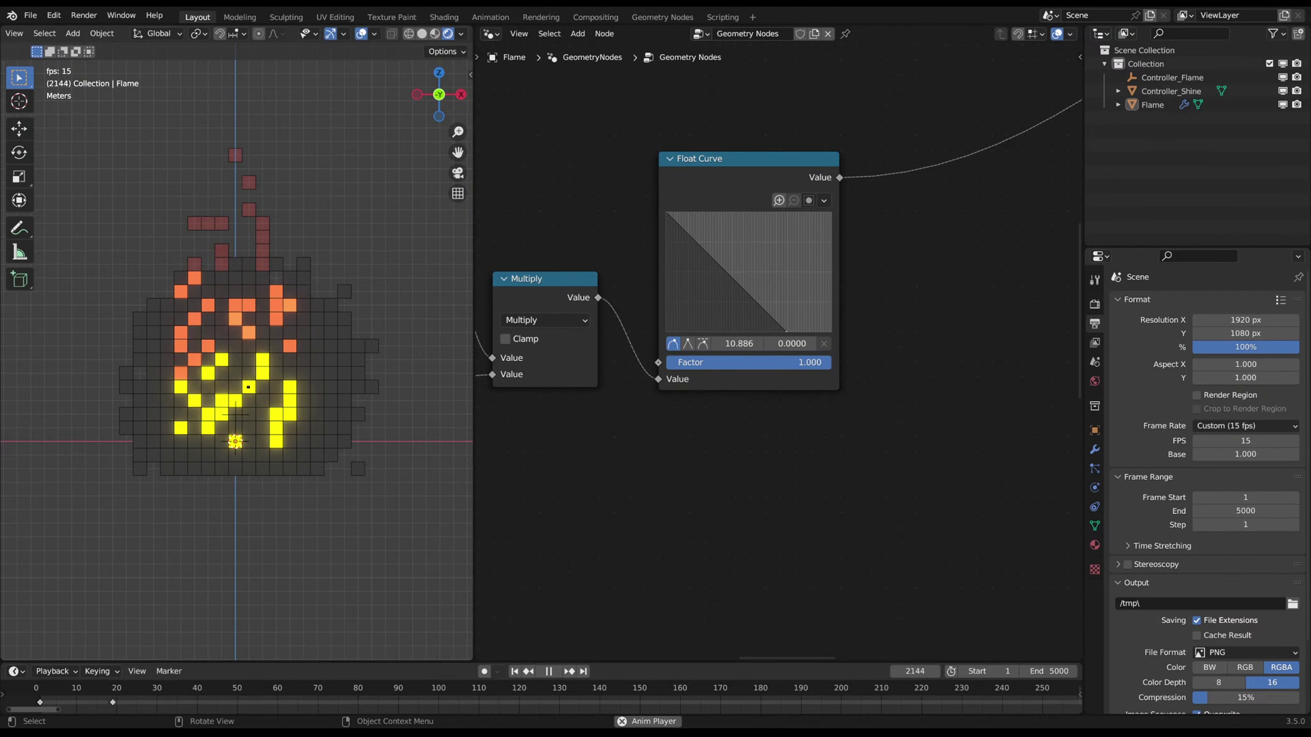
click(288, 313)
key(space)
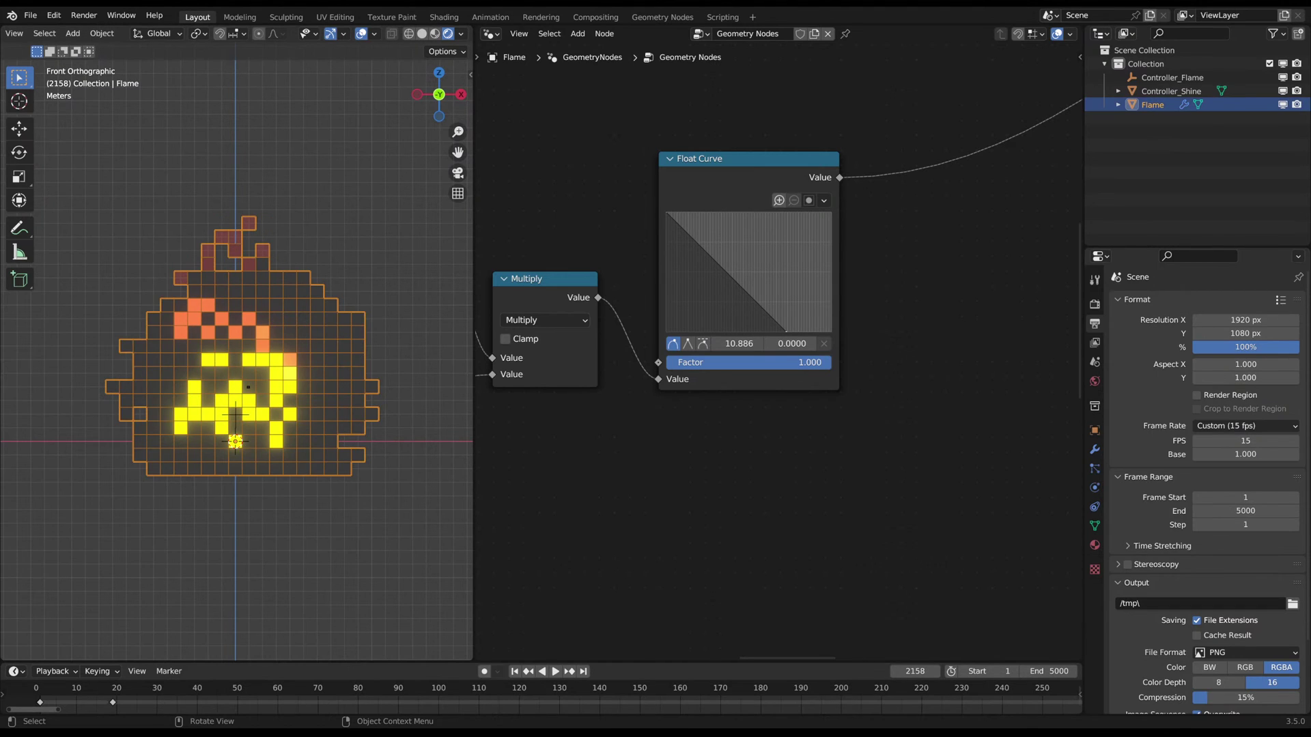
- Reselect the Flame object and insert a Capture Attribute node between the 20 m grid's Transform Geometry and Instance on Points
scroll(305, 287, down, 3)
click(304, 287)
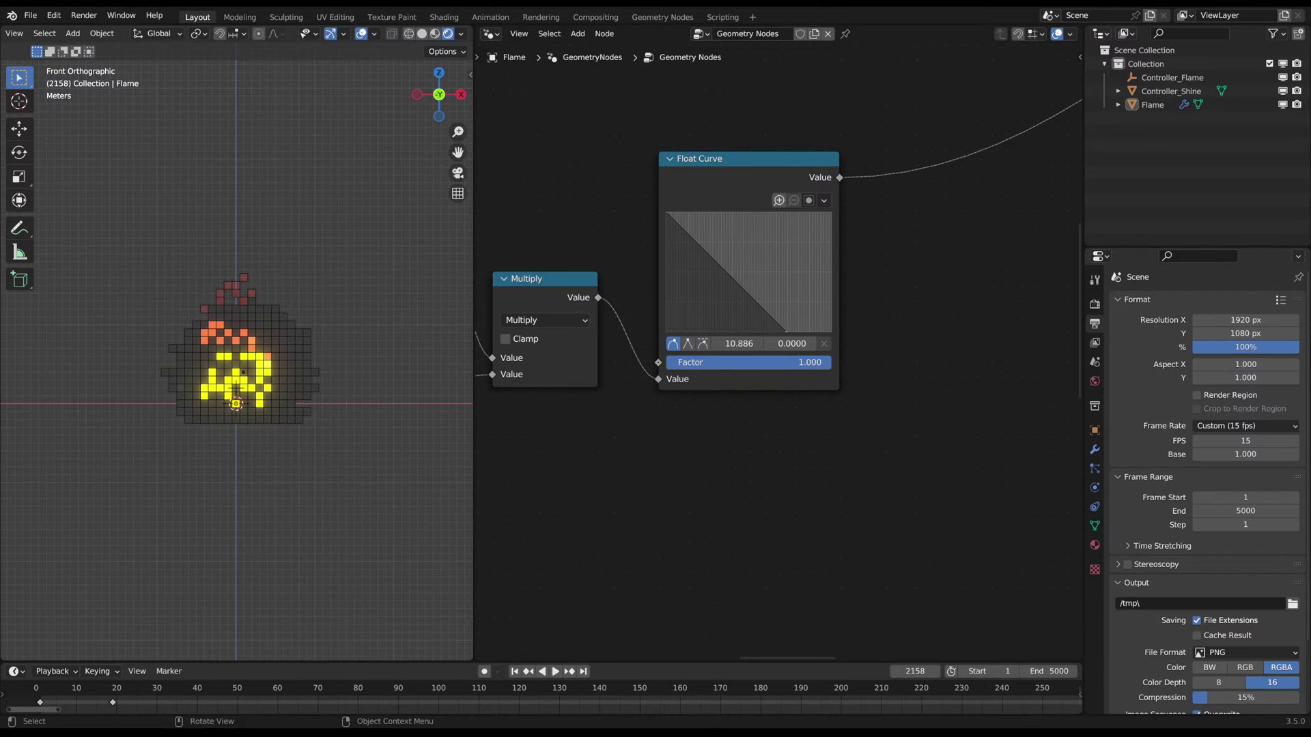
click(295, 341)
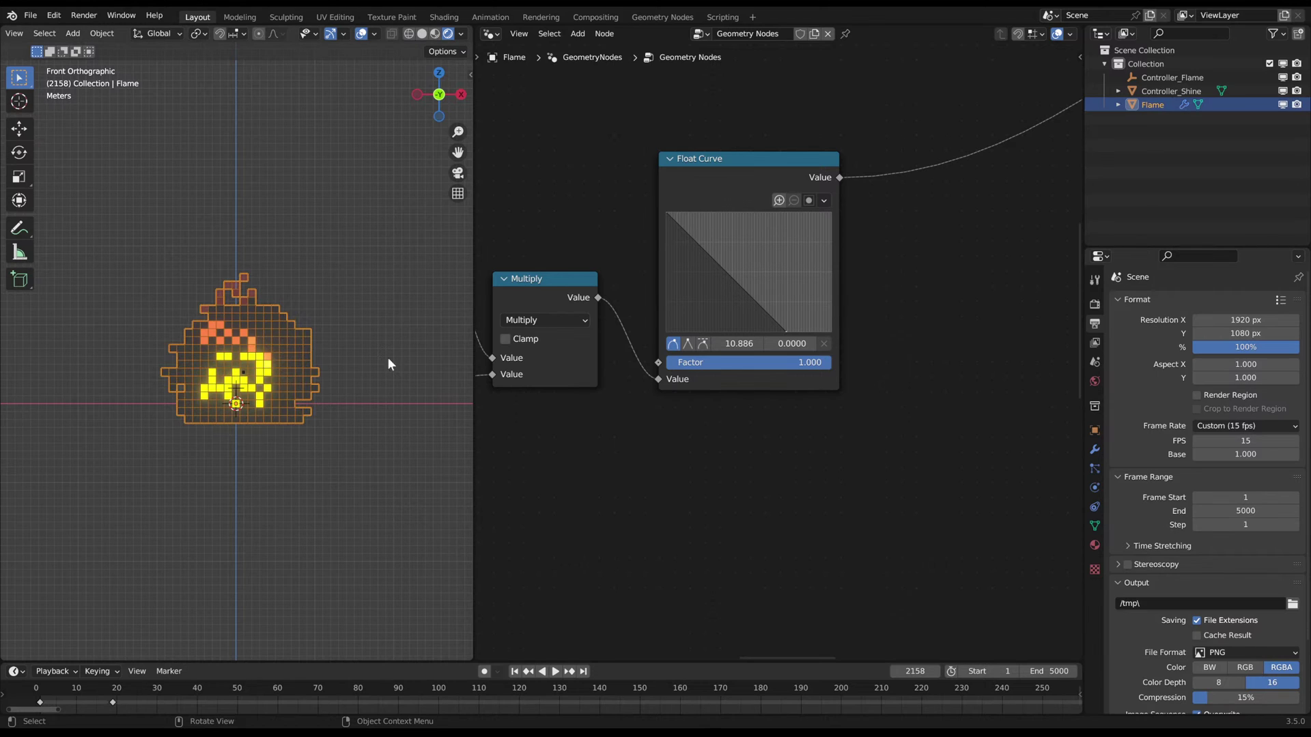
scroll(820, 307, down, 9)
middle_drag(943, 249, 733, 346)
scroll(733, 347, down, 4)
middle_drag(910, 303, 770, 360)
scroll(767, 361, up, 5)
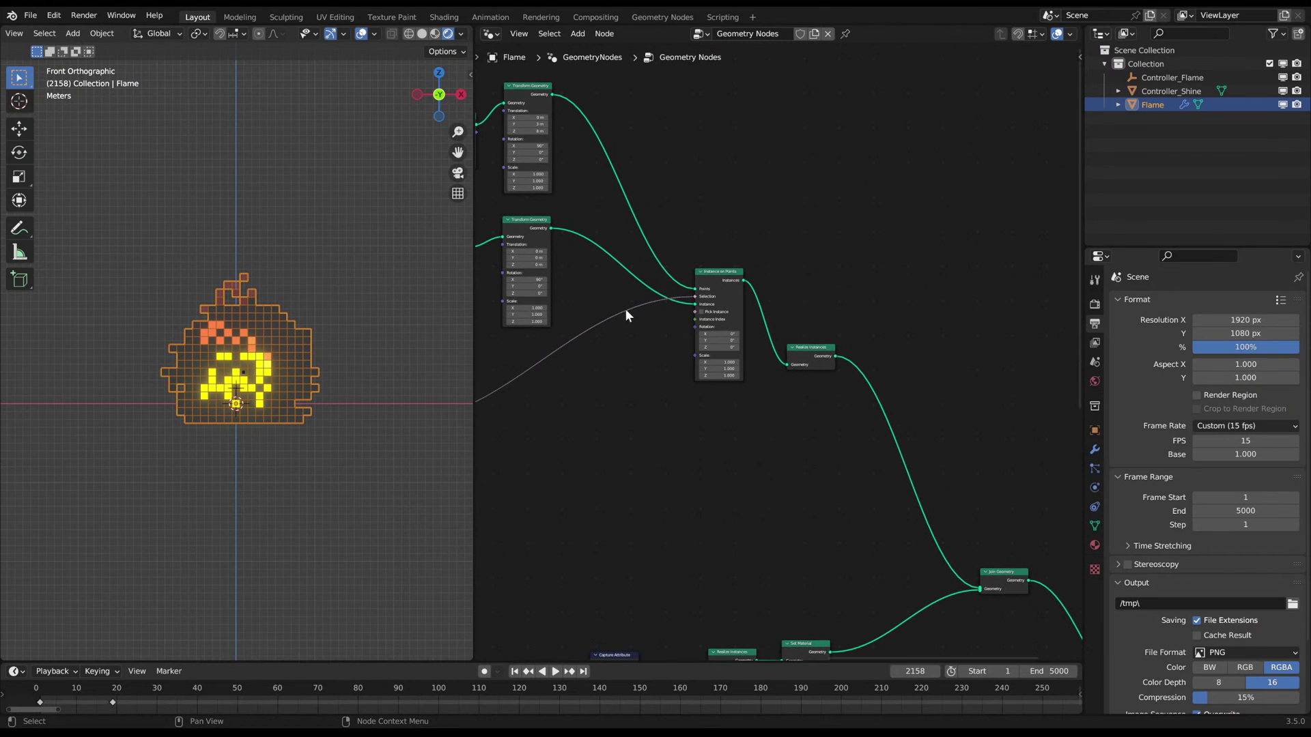
middle_drag(601, 363, 719, 322)
middle_drag(524, 362, 508, 383)
key(shift+a)
text(capture)
key(Return)
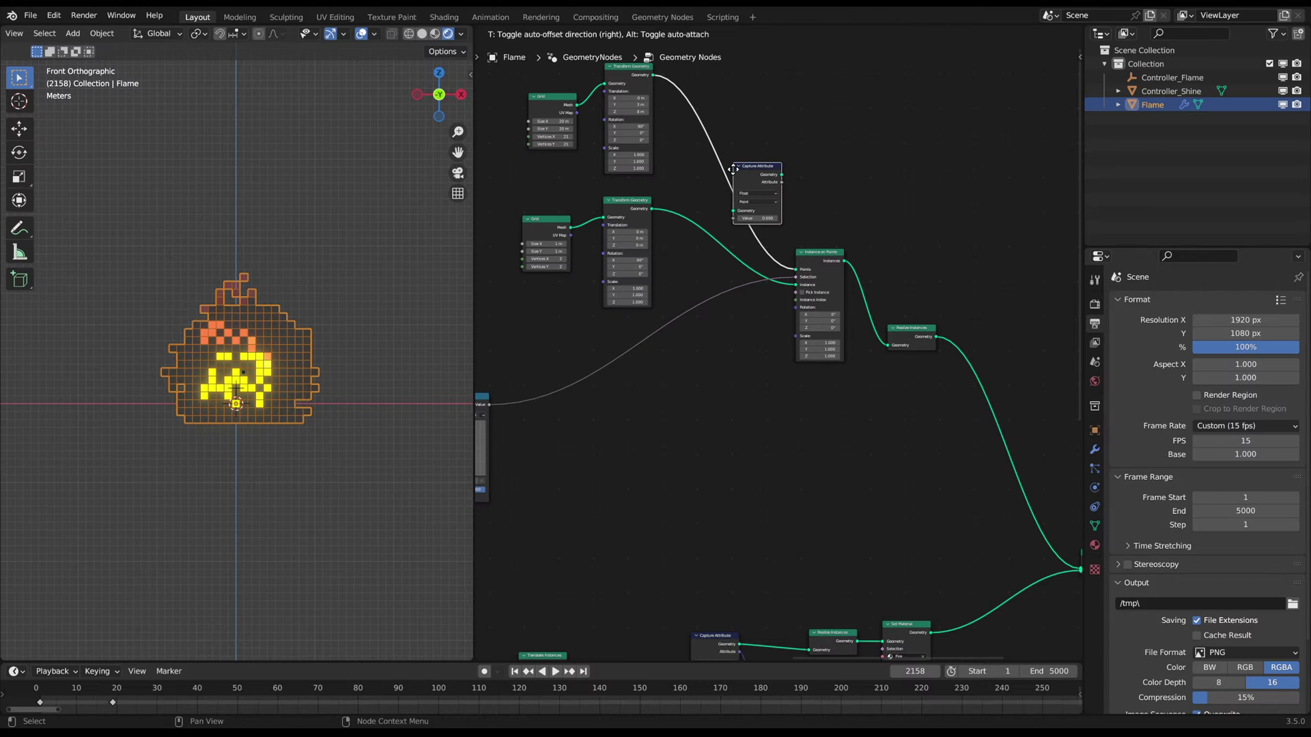
click(721, 168)
middle_drag(714, 261, 795, 276)
drag(822, 179, 867, 200)
- Set the new Capture Attribute's domain to Face and feed its Value from the Float Curve through a reroute point
scroll(888, 192, up, 2)
click(821, 249)
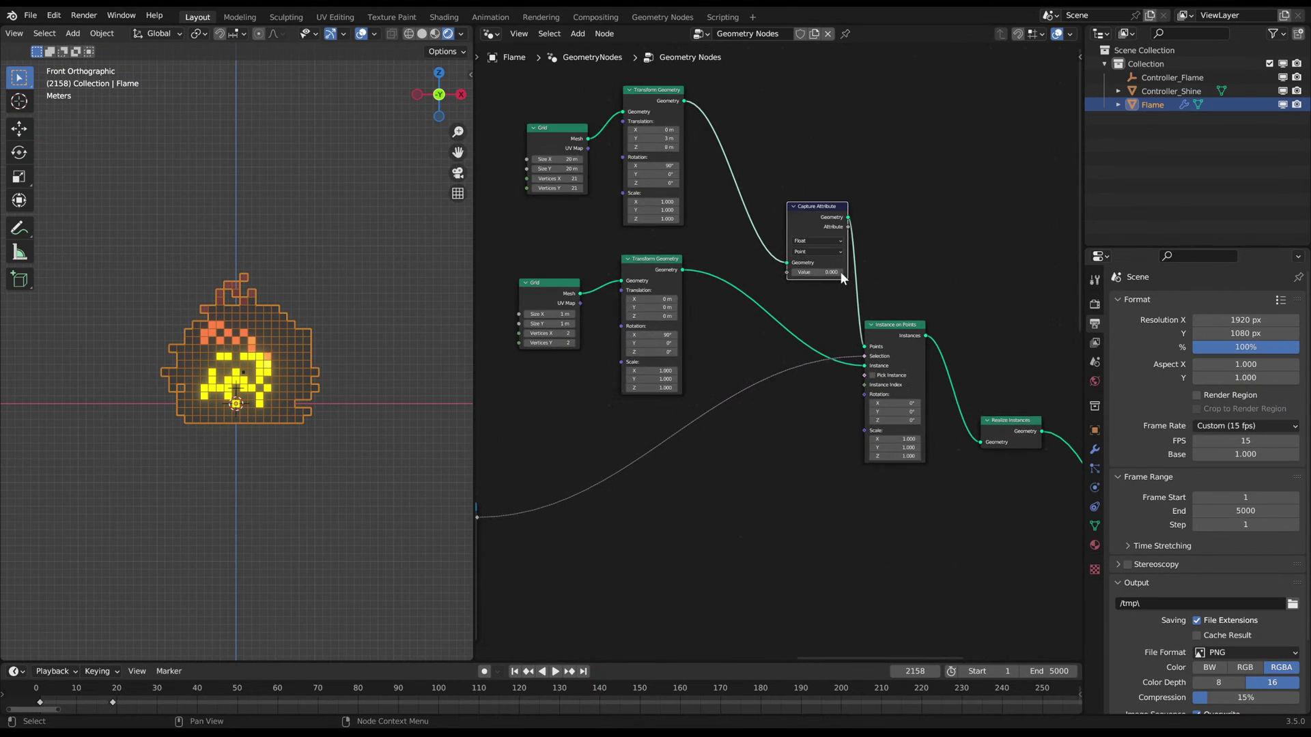
click(813, 283)
middle_drag(586, 430, 726, 391)
click(616, 478)
drag(615, 478, 925, 233)
shift+right_drag(853, 252, 873, 288)
key(g)
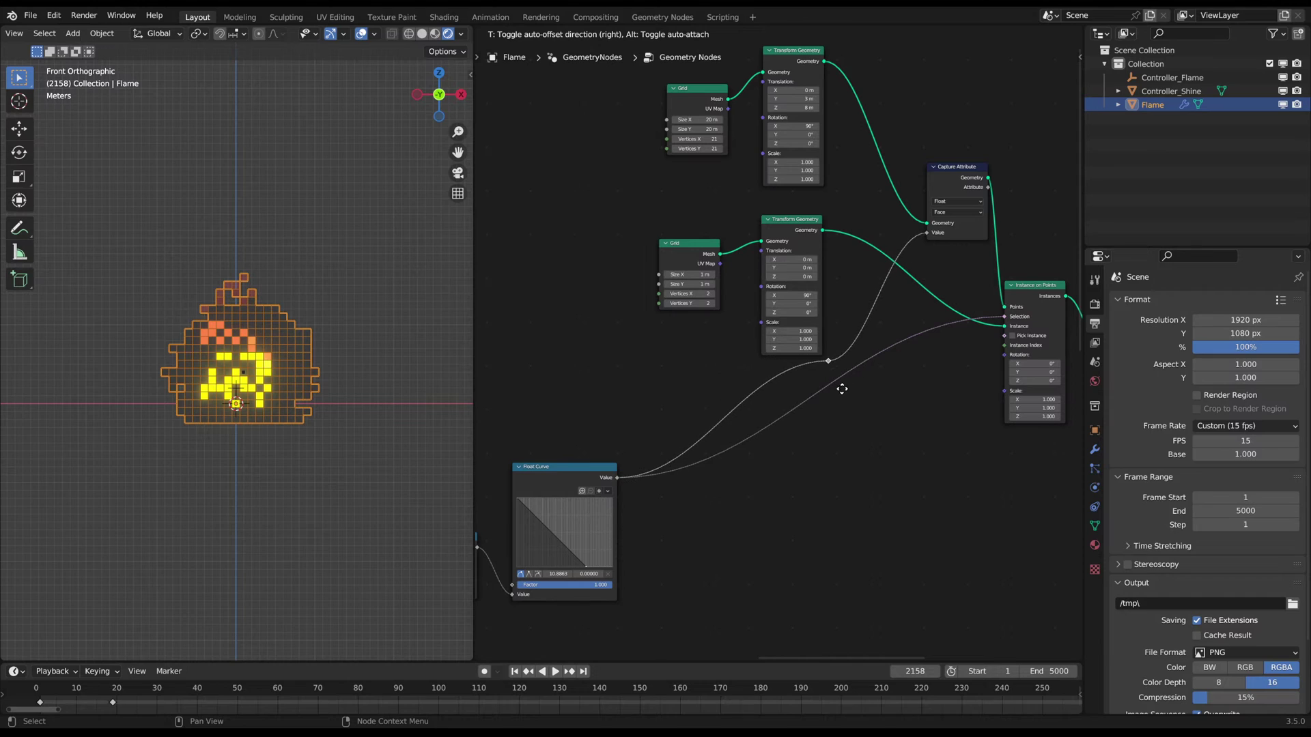
click(835, 398)
- Reposition the Group Output node and connect the new Capture Attribute's Attribute output to its empty socket
middle_drag(919, 317, 619, 346)
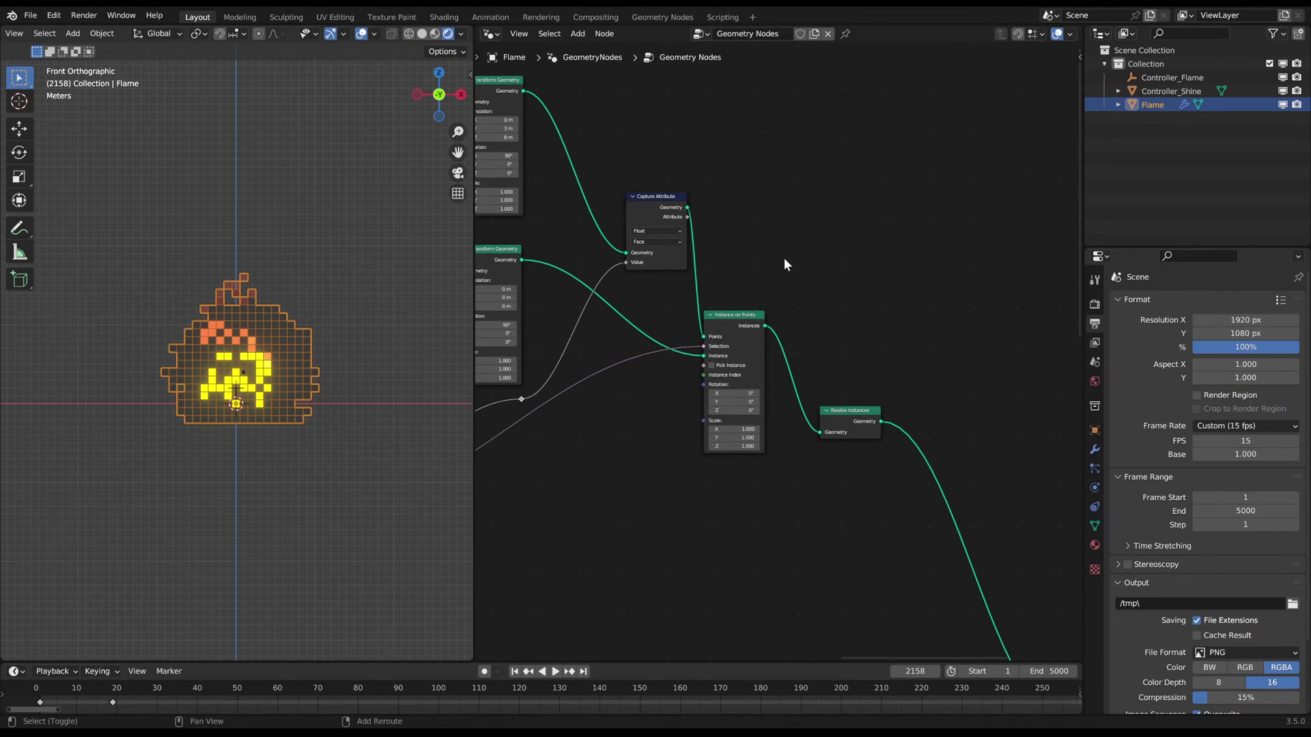
shift+middle_drag(785, 259, 693, 216)
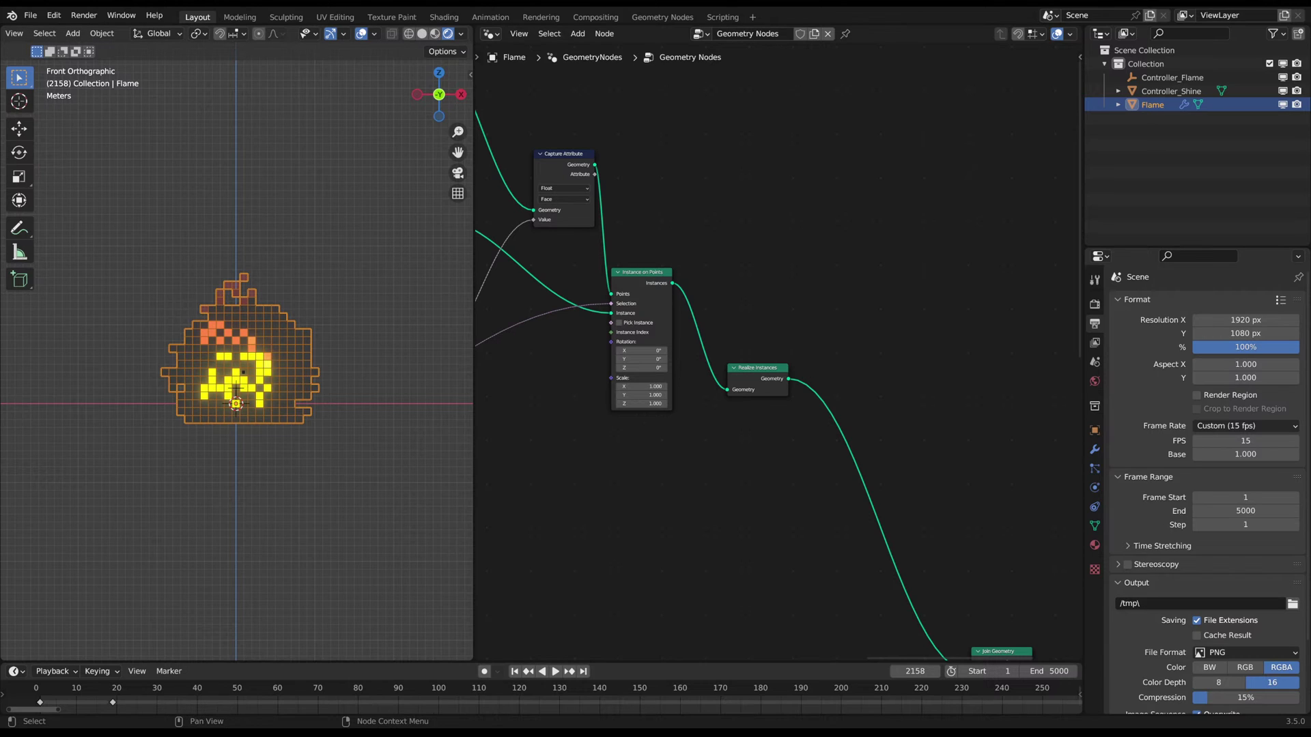
middle_drag(916, 524, 747, 399)
scroll(746, 399, down, 2)
middle_drag(851, 493, 682, 325)
click(812, 482)
drag(810, 482, 847, 490)
middle_drag(659, 248, 772, 263)
scroll(772, 263, down, 3)
middle_drag(669, 163, 743, 297)
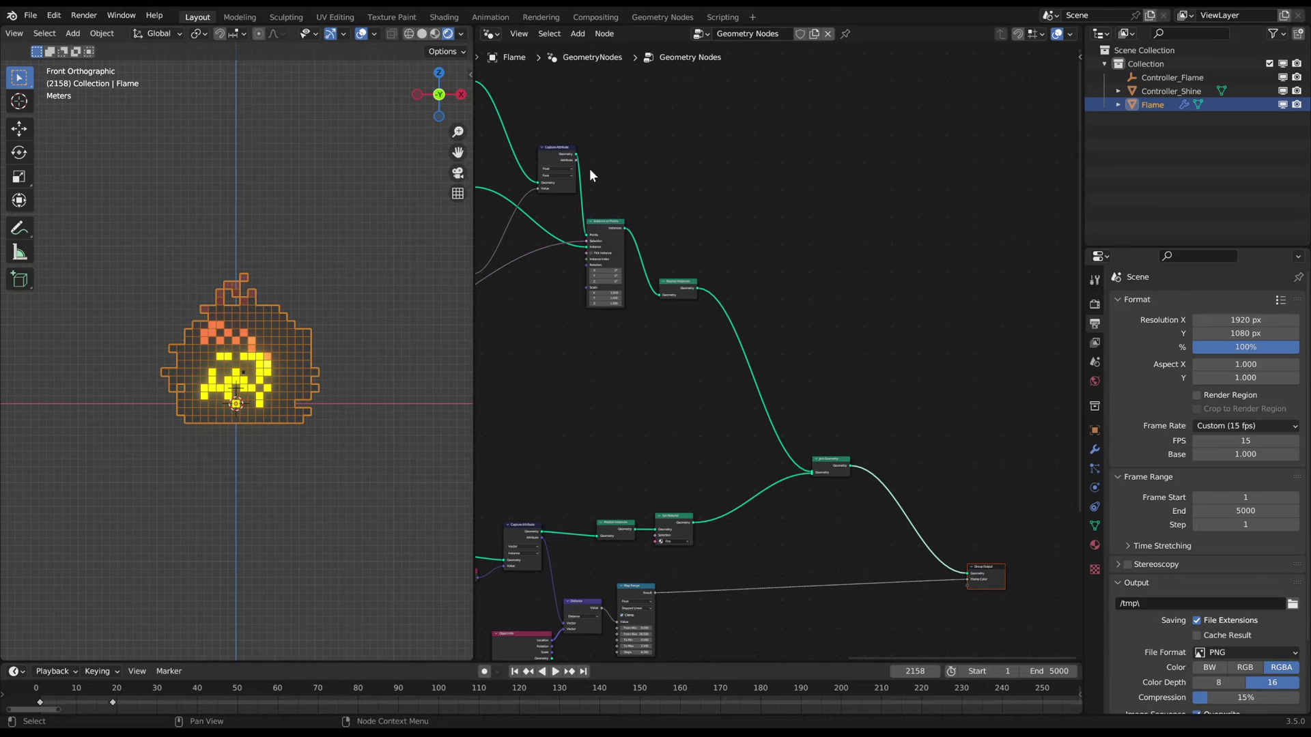
drag(577, 160, 969, 573)
click(819, 378)
drag(576, 162, 967, 585)
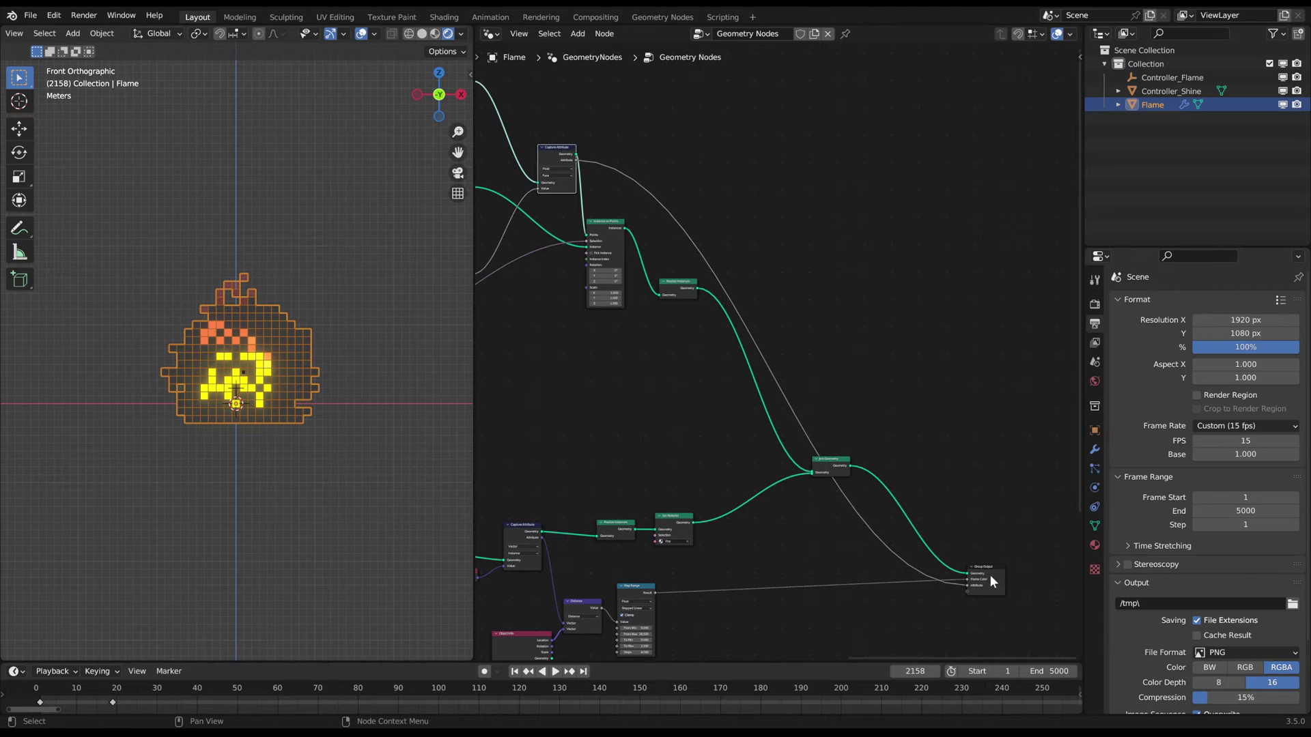
- Rename the node group's new Attribute output to "Shine Color"
key(KP_Decimal)
key(n)
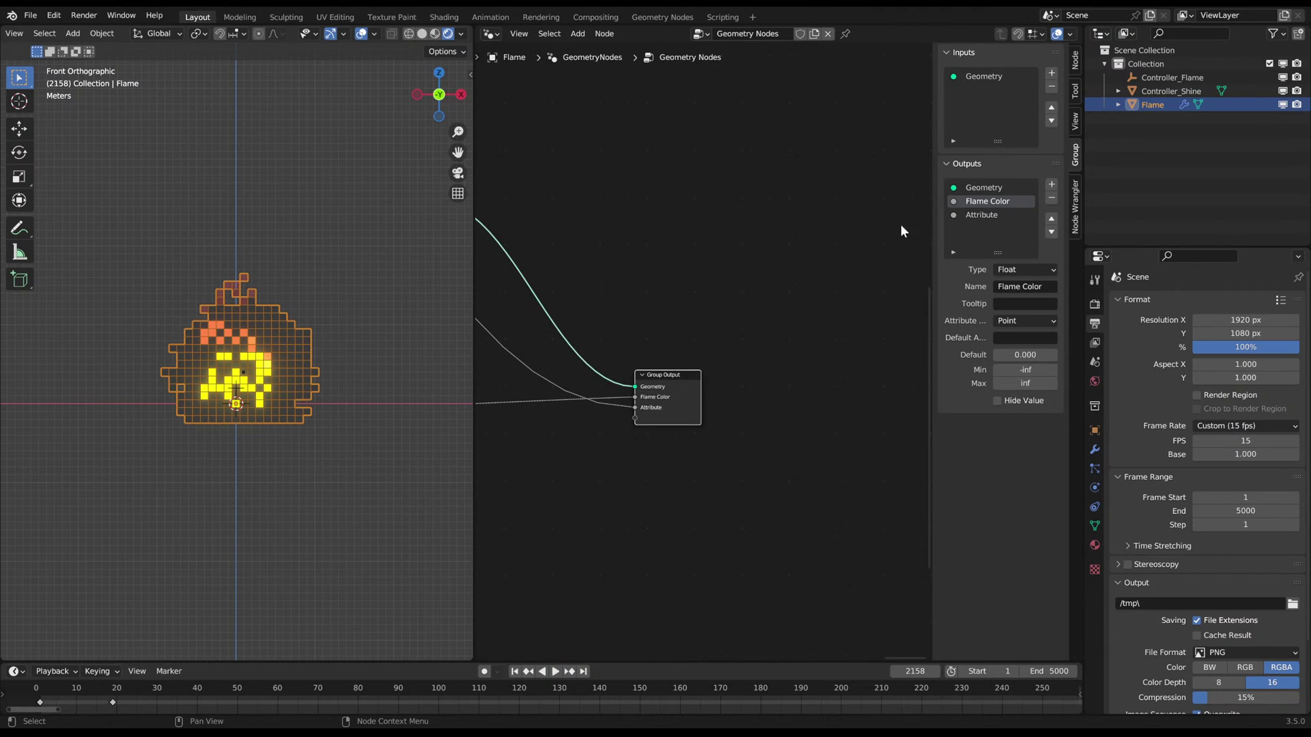
double_click(990, 214)
text(Shine Color)
key(Return)
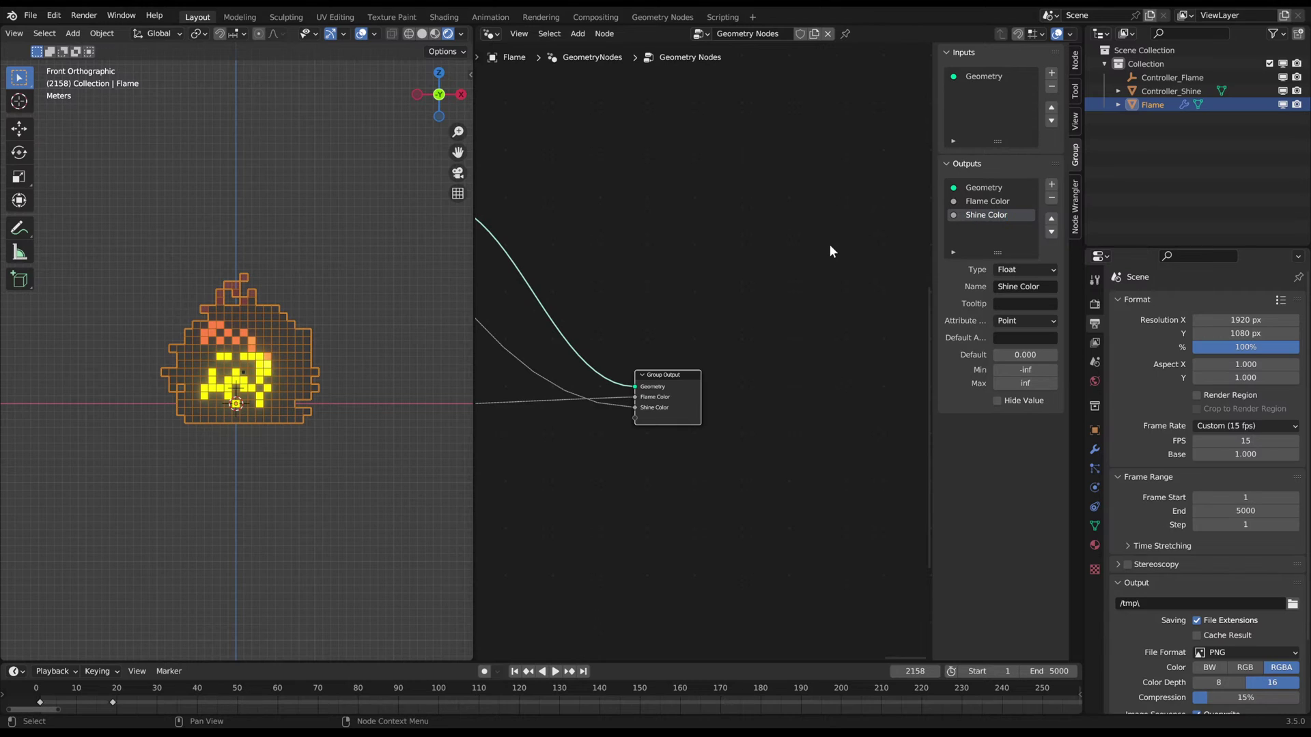
key(n)
- Name the Shine Color output attribute "shine" in the Flame's Geometry Nodes modifier and deselect the object
click(1094, 526)
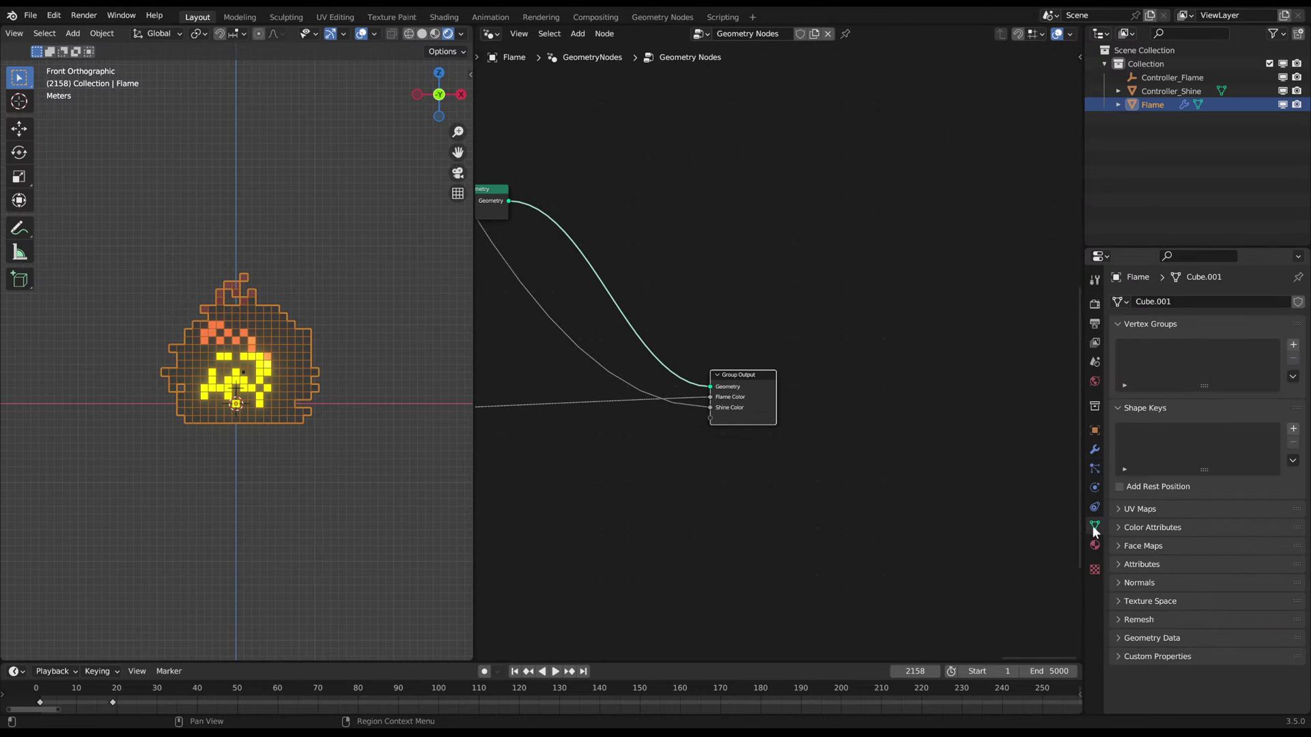
click(1095, 449)
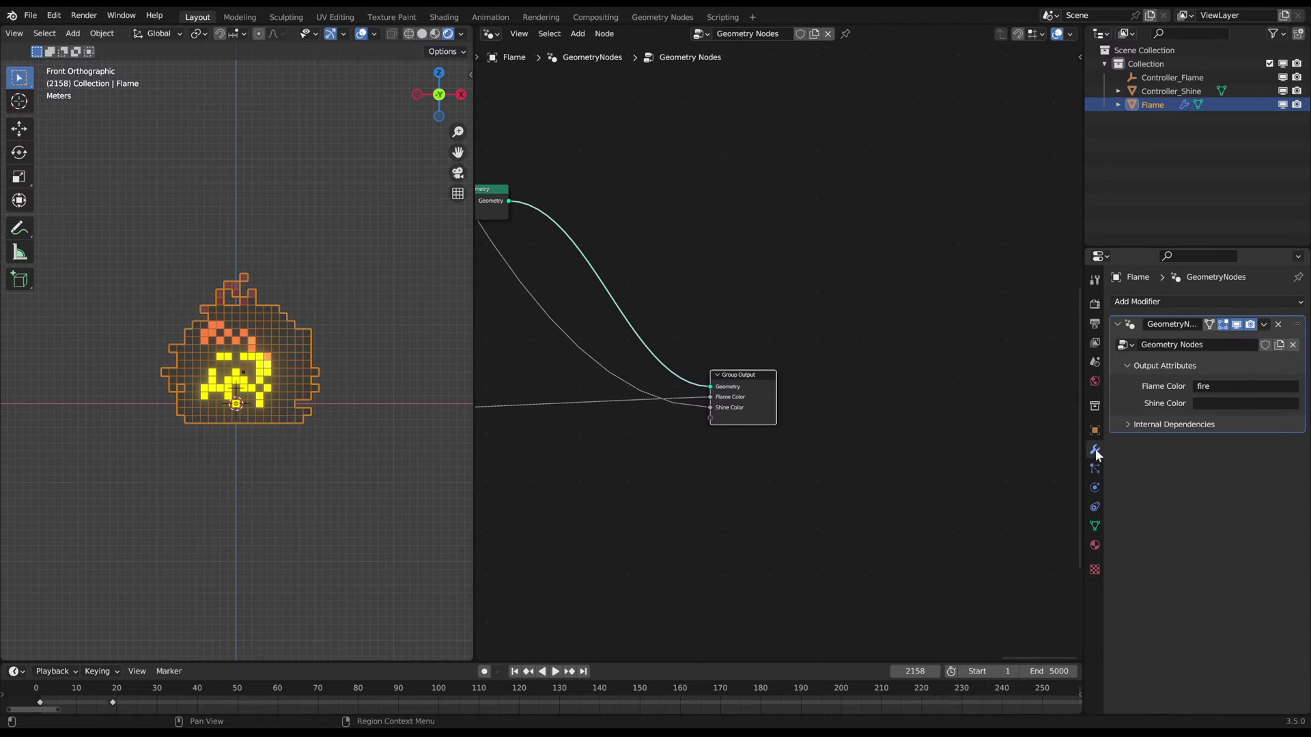
click(1229, 404)
text(shine)
key(Return)
click(364, 332)
- Preview the Float Curve values with a Viewer node on the Instance on Points, Realize Instances and Join Geometry outputs
scroll(690, 354, down, 4)
scroll(713, 338, up, 6)
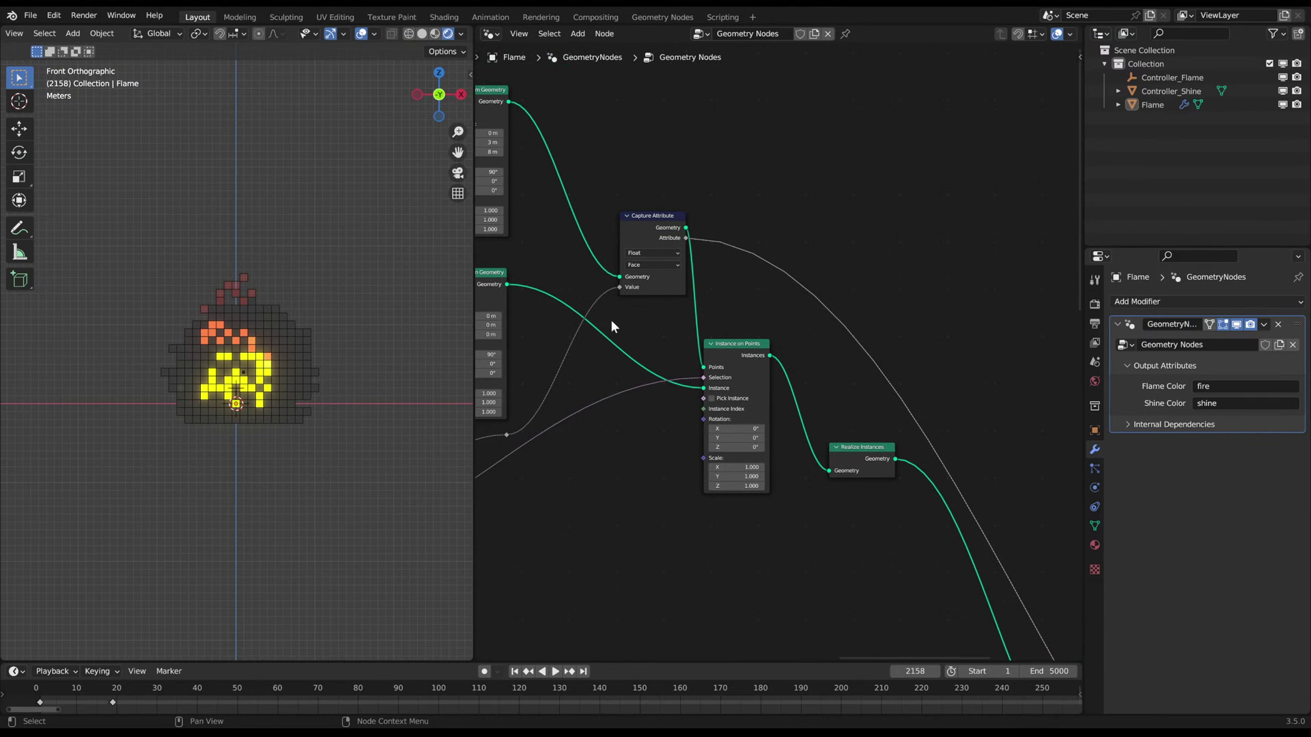
middle_drag(715, 391, 779, 410)
scroll(755, 309, up, 2)
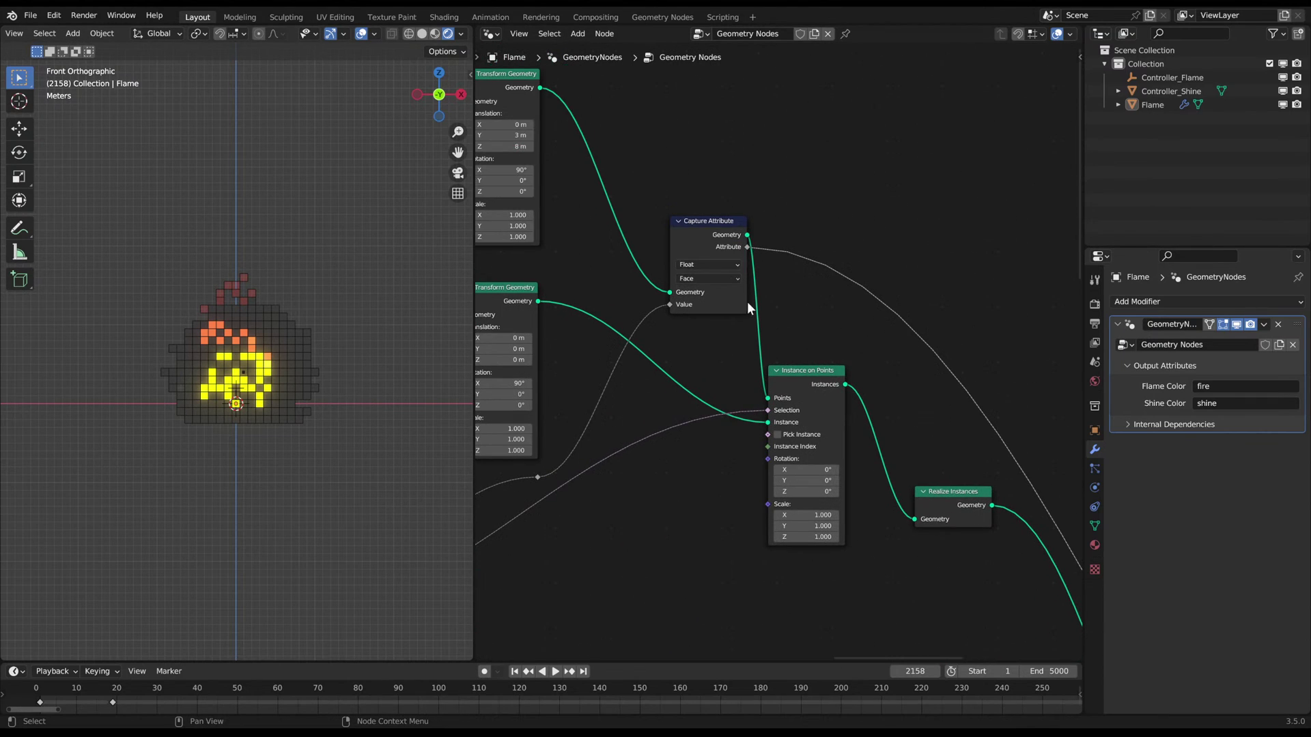
middle_drag(614, 438, 775, 384)
scroll(774, 383, down, 5)
middle_drag(629, 468, 699, 434)
ctrl+shift+click(563, 468)
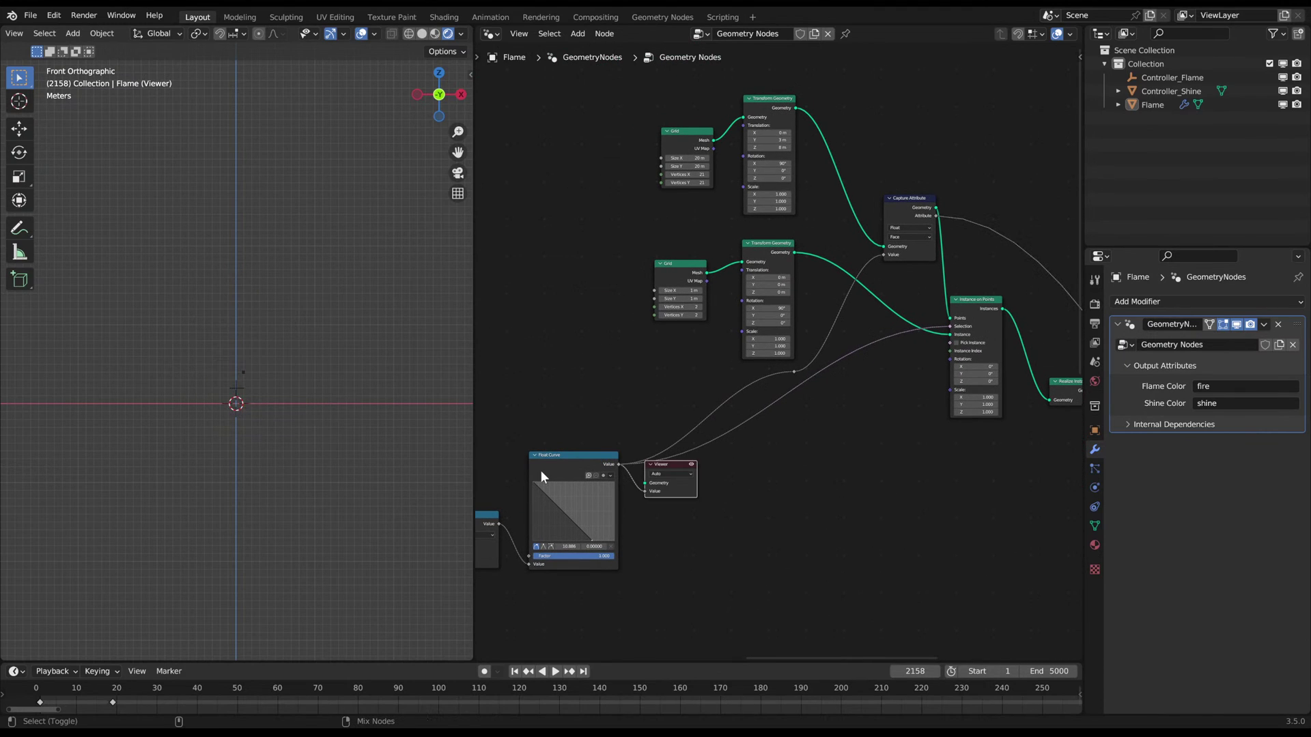
middle_drag(967, 455, 737, 447)
ctrl+shift+click(751, 300)
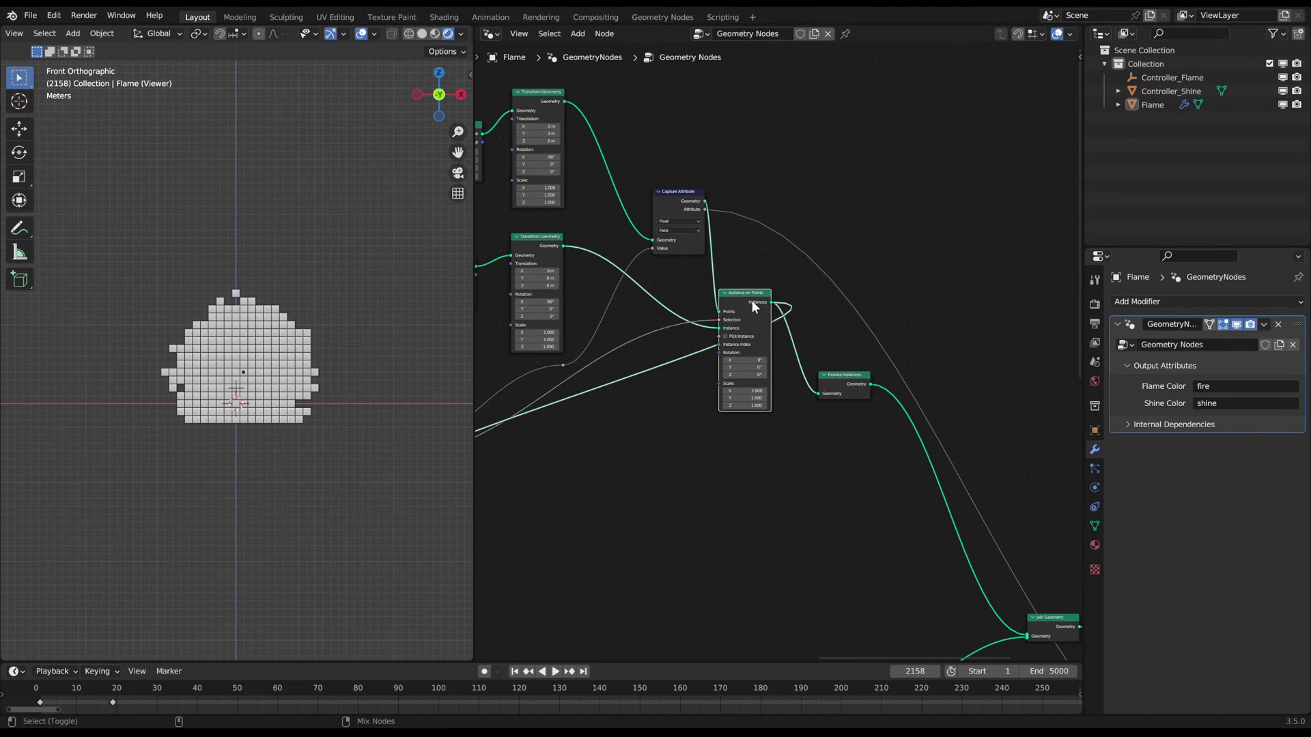
ctrl+shift+click(846, 375)
scroll(285, 385, up, 3)
middle_drag(937, 448, 764, 306)
ctrl+shift+click(864, 473)
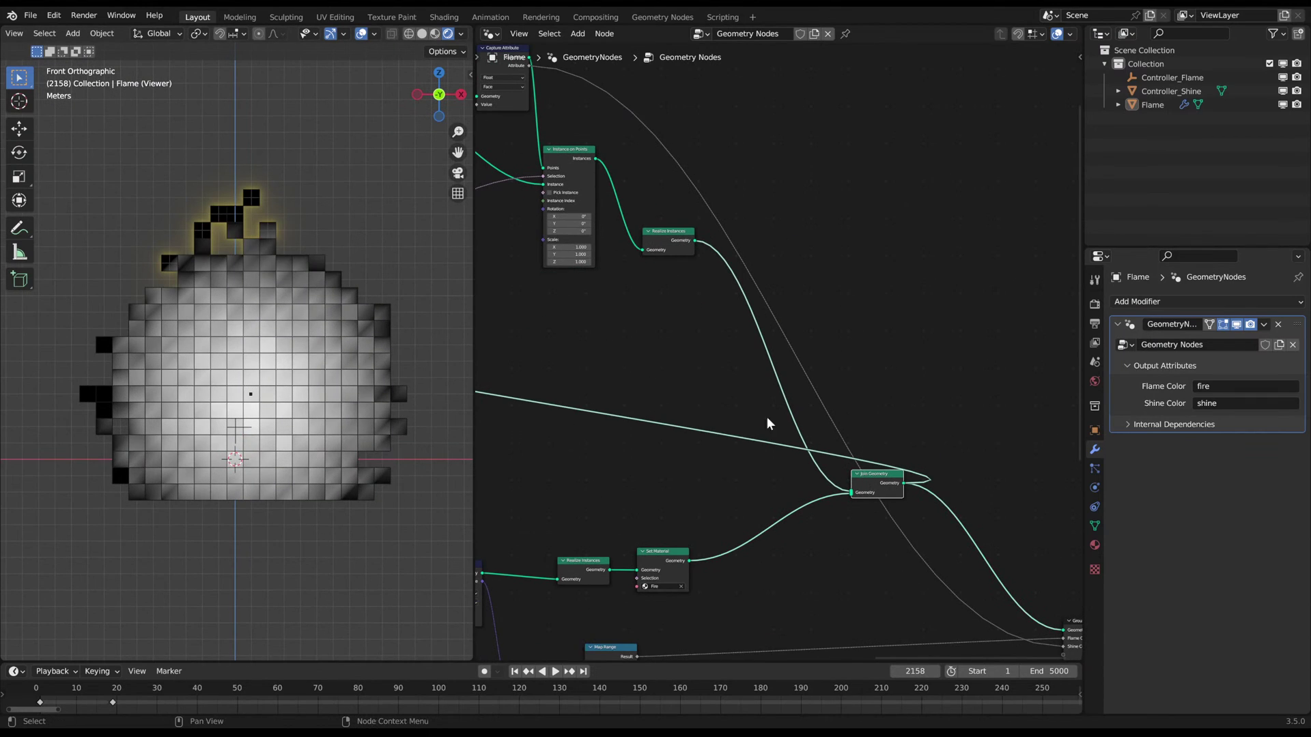
middle_drag(632, 330, 682, 347)
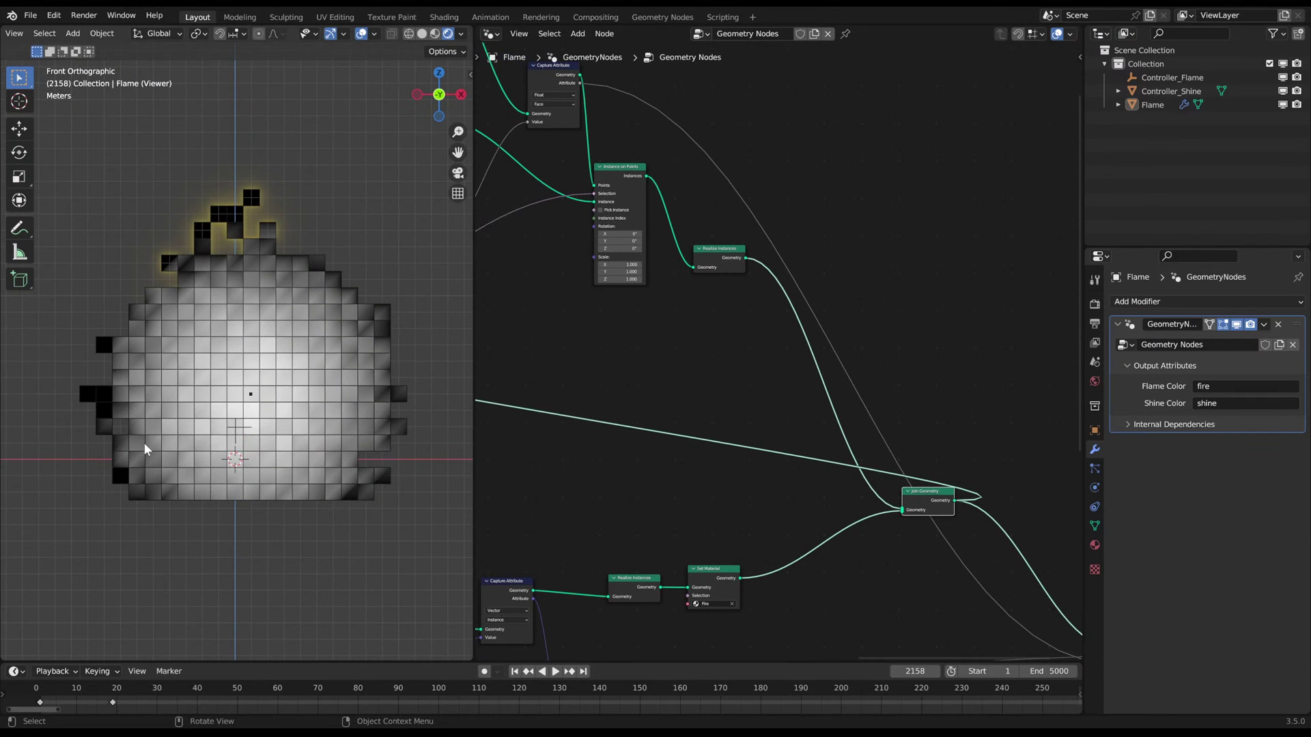
- Preview the Float Curve values on the 20 m grid's Transform Geometry, the Capture Attribute and Instance on Points
middle_drag(551, 230, 658, 347)
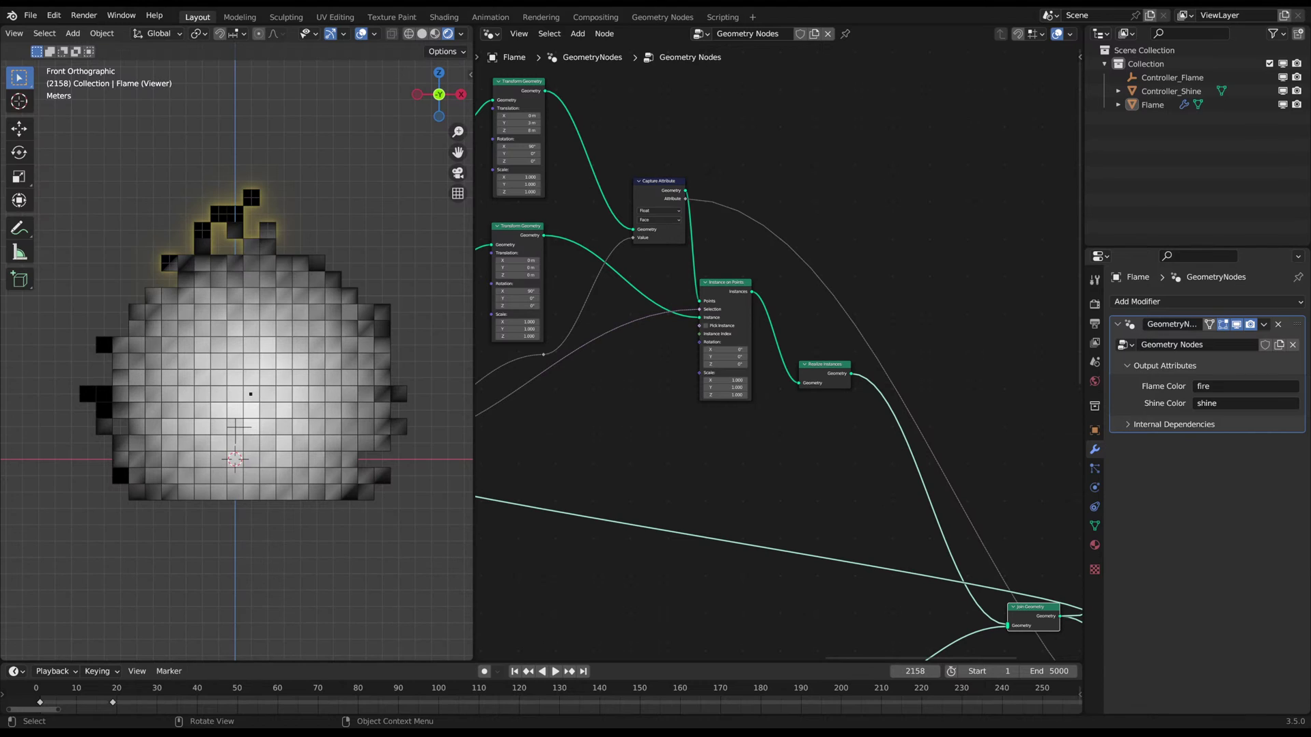
middle_drag(596, 198, 690, 301)
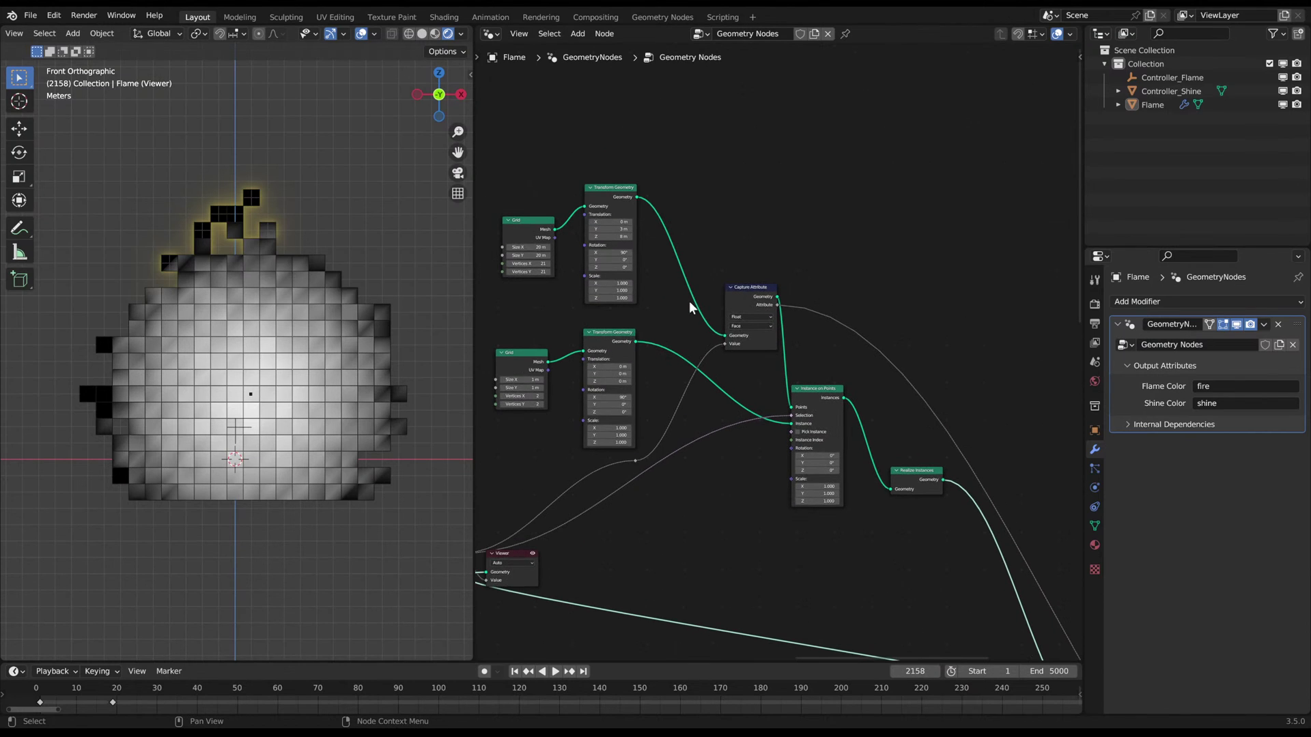
ctrl+shift+click(627, 203)
ctrl+shift+click(750, 300)
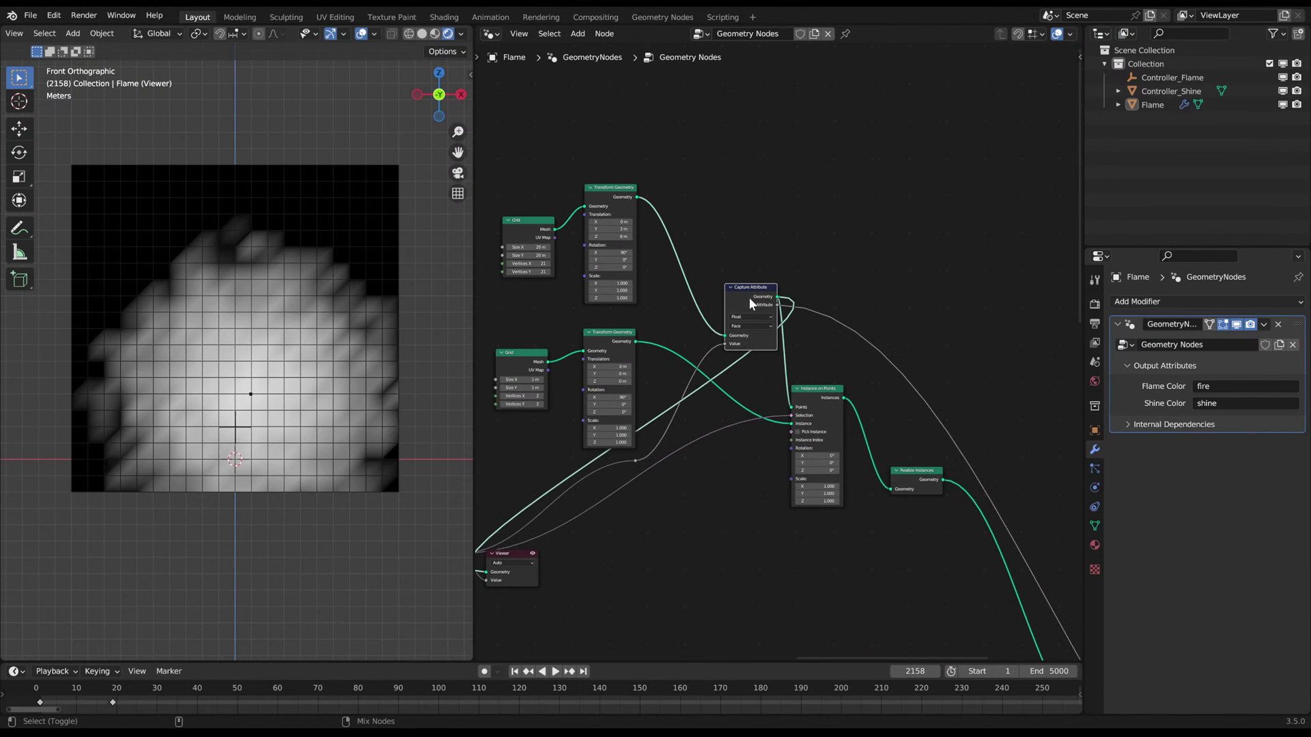
ctrl+shift+click(813, 393)
ctrl+shift+click(613, 195)
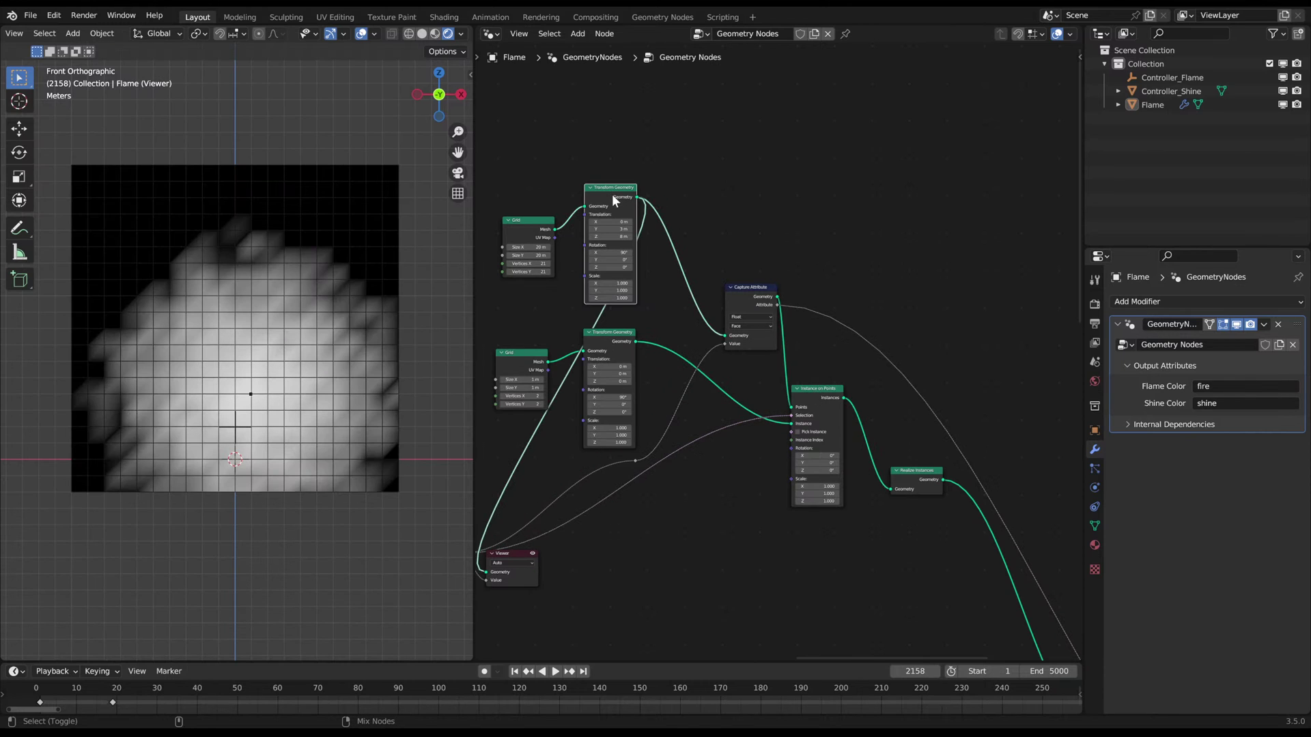
- Play the animation to examine the shine gradient previewed on the full grid, then stop playback
middle_drag(620, 393, 676, 362)
scroll(676, 362, up, 2)
scroll(409, 378, up, 2)
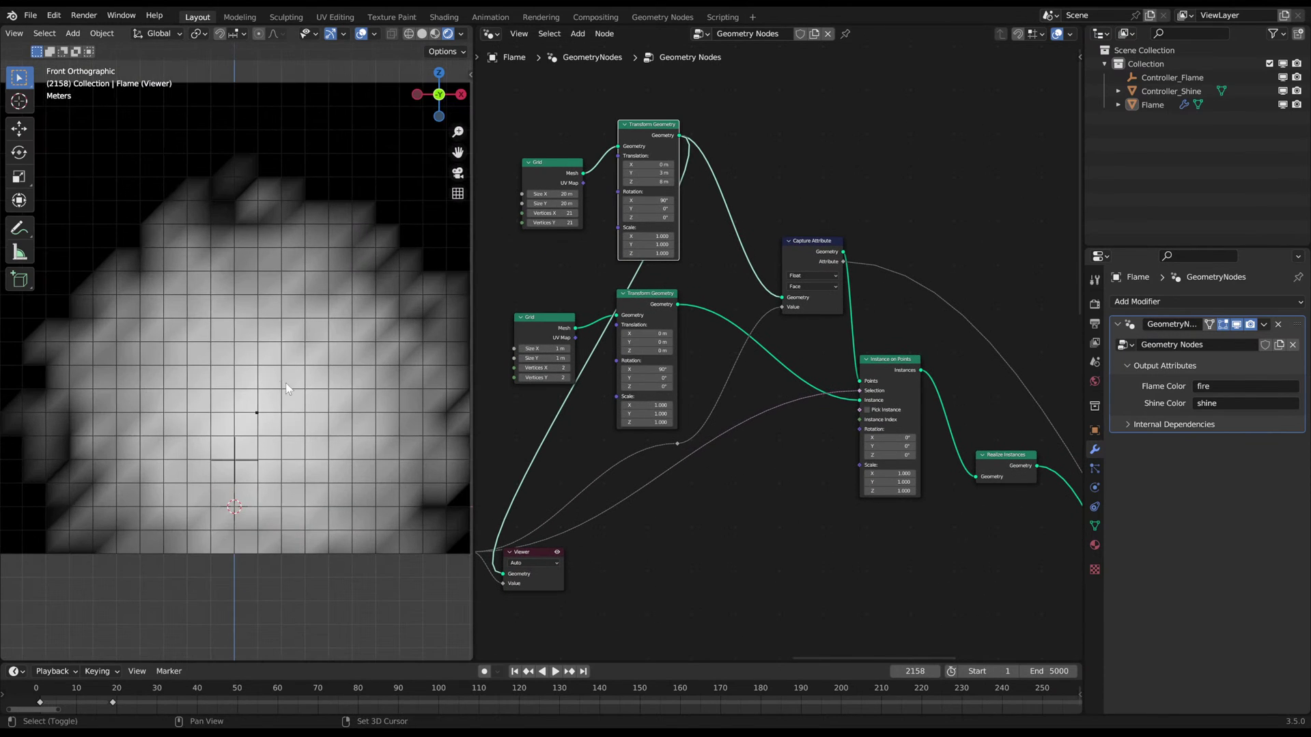
shift+middle_drag(448, 345, 420, 333)
scroll(284, 290, down, 3)
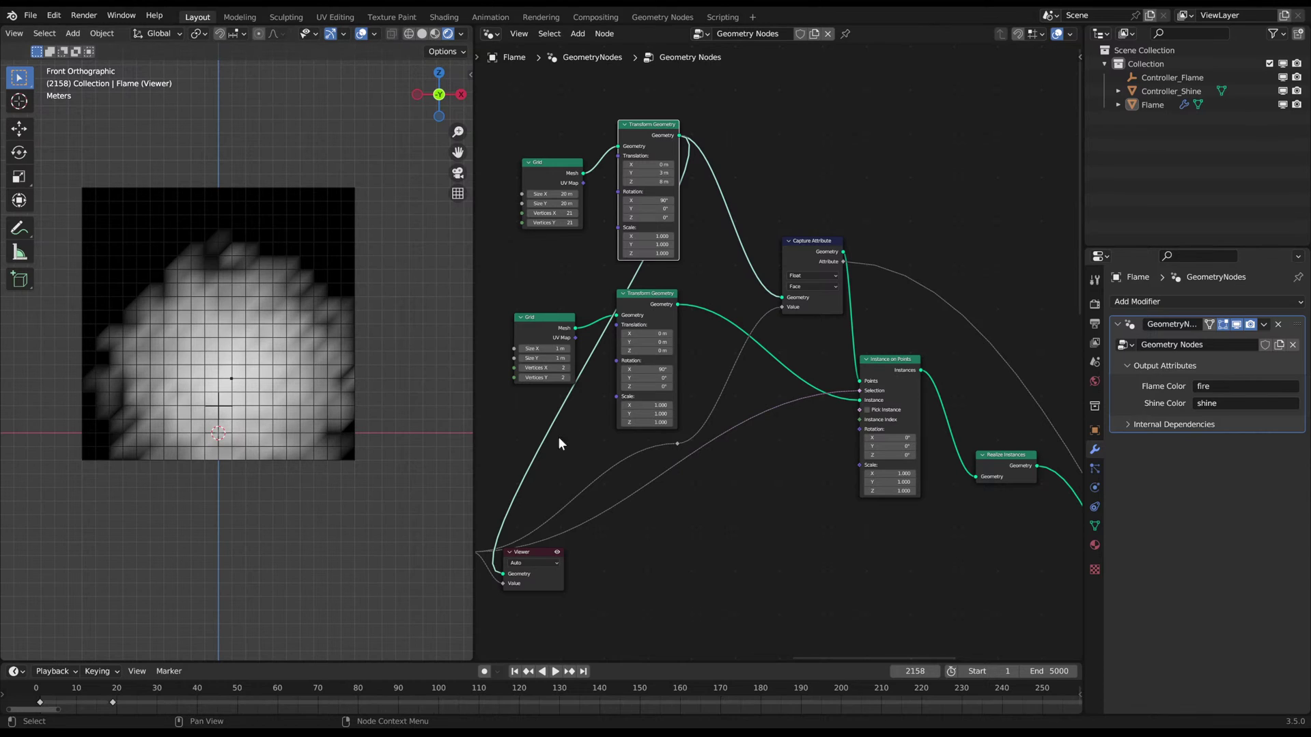
key(space)
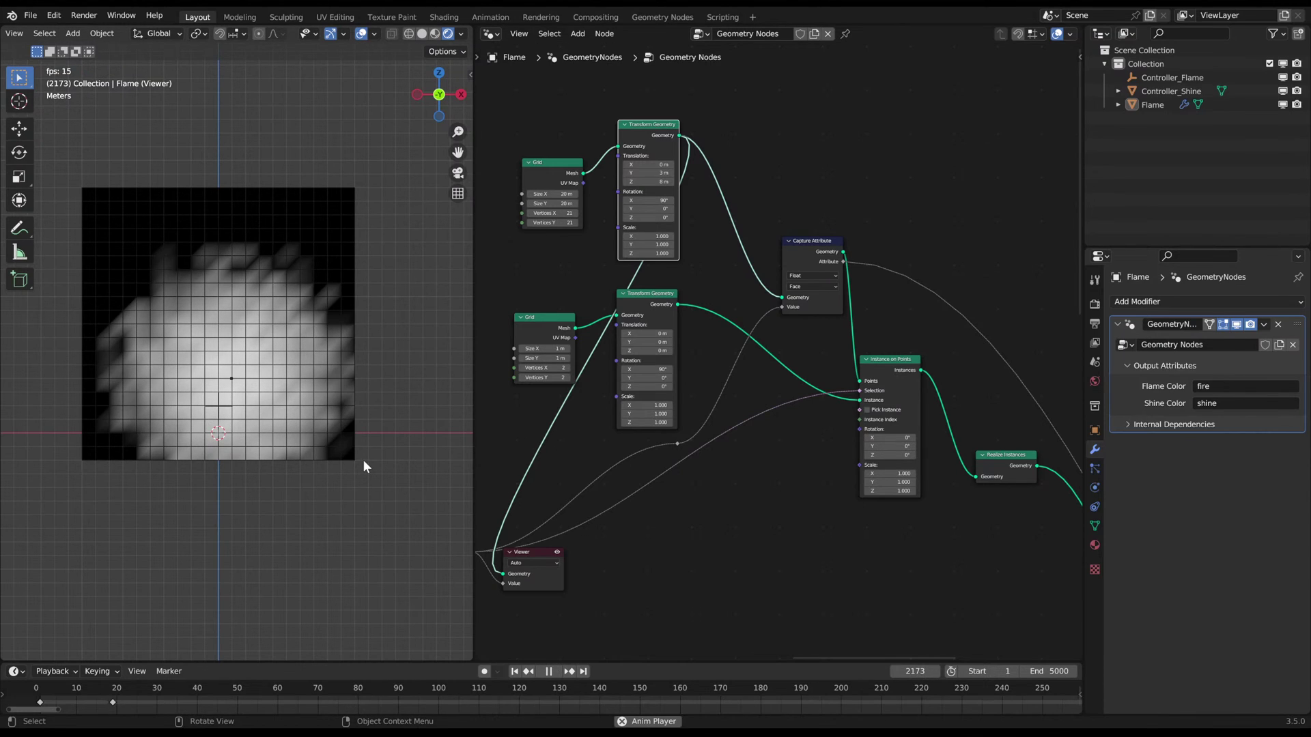
scroll(247, 441, up, 1)
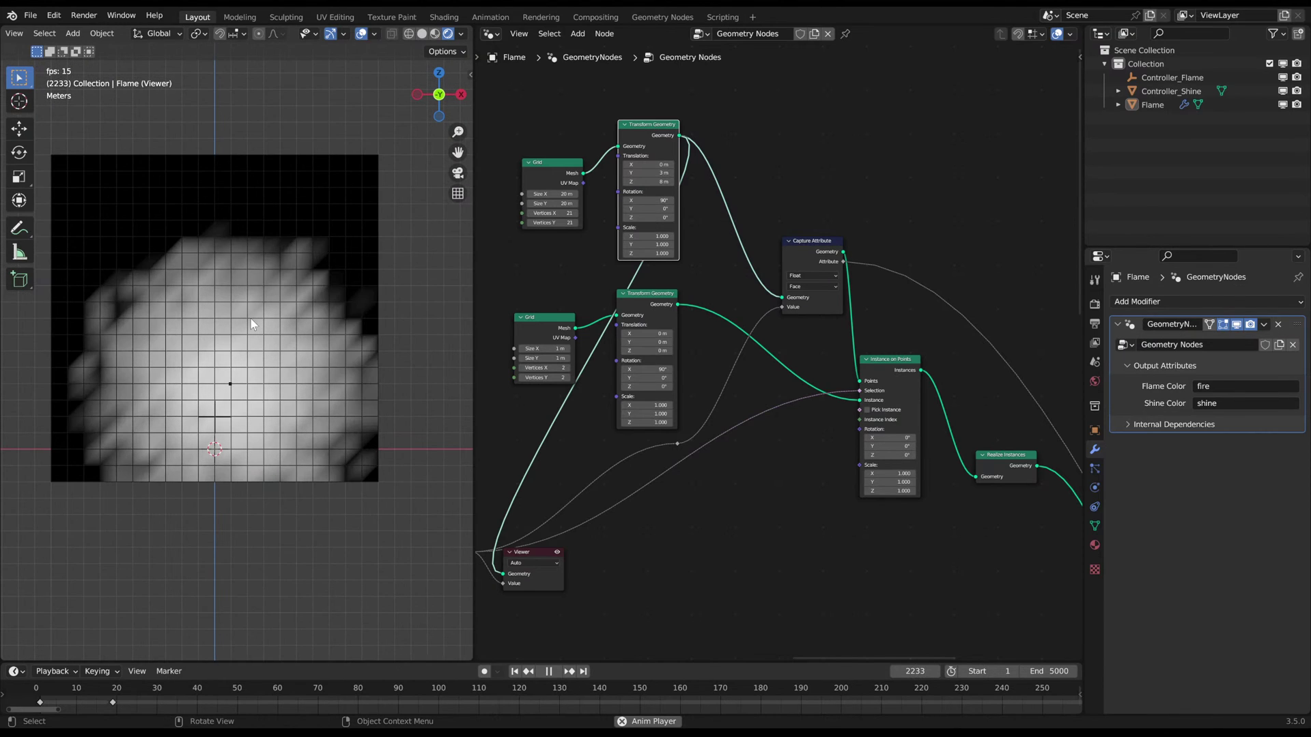
key(space)
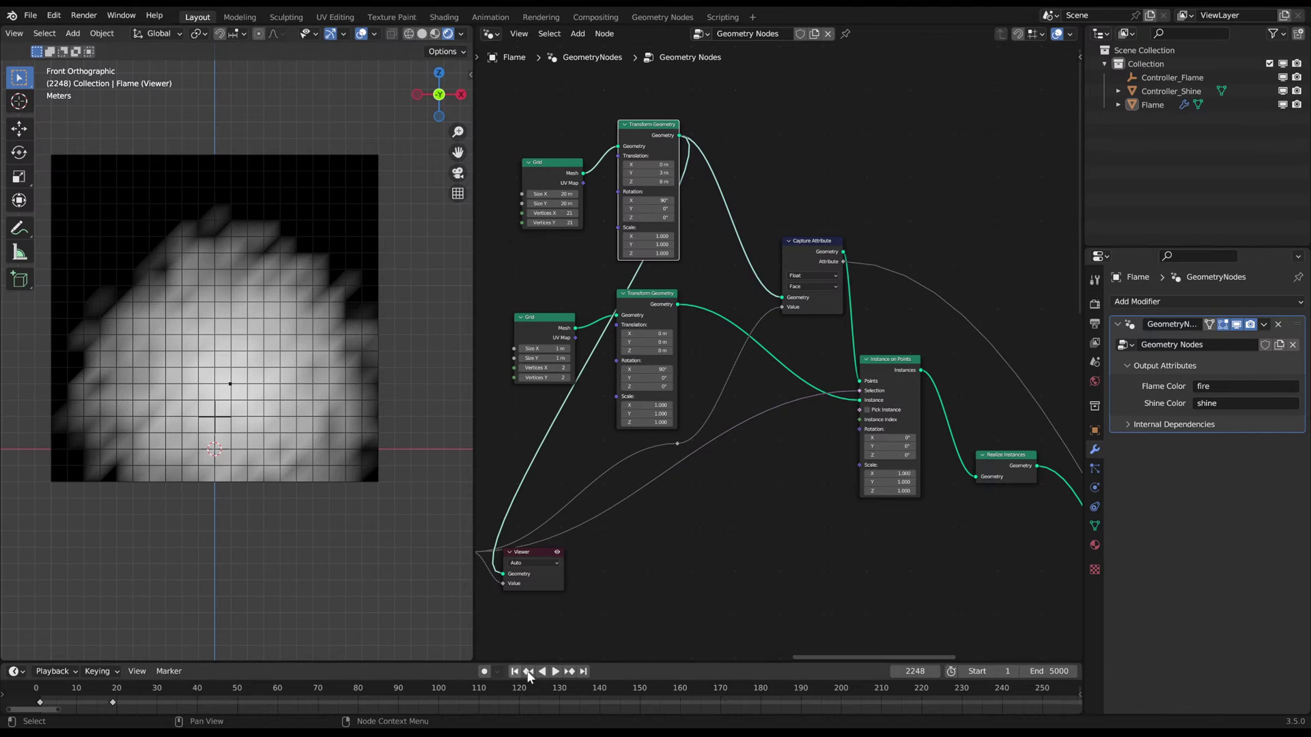
ctrl+right_drag(622, 297, 693, 282)
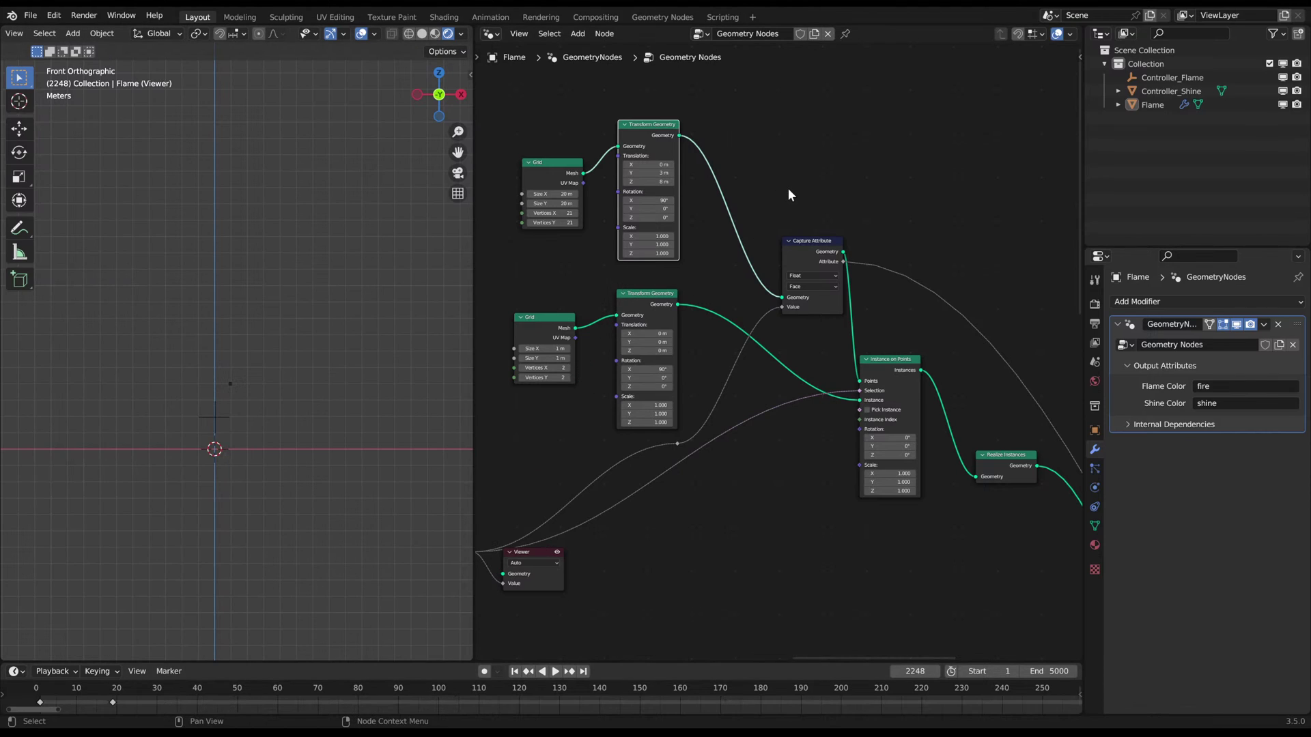
scroll(698, 402, down, 7)
middle_drag(958, 551, 755, 320)
scroll(716, 408, down, 2)
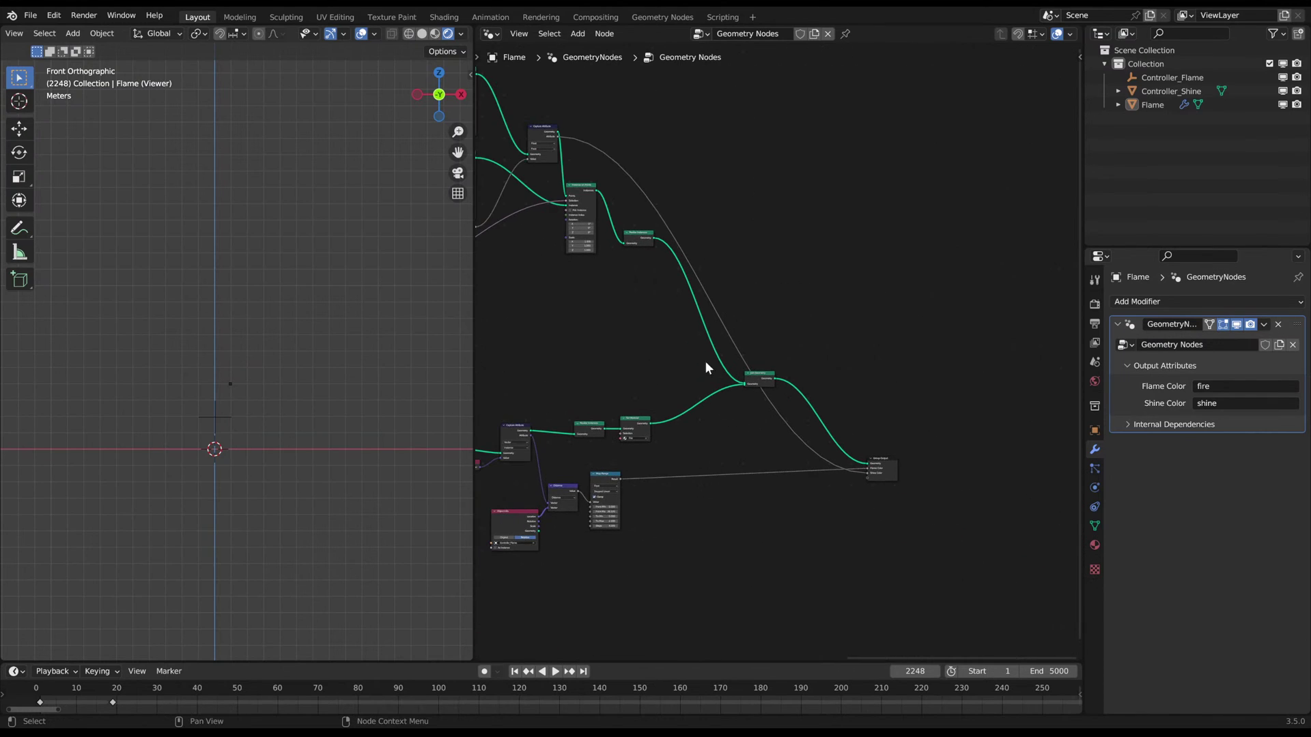
key(ctrl+z)
- Delete the Viewer node beside the Float Curve to return to the real node tree output
middle_drag(587, 309, 675, 436)
scroll(674, 436, up, 4)
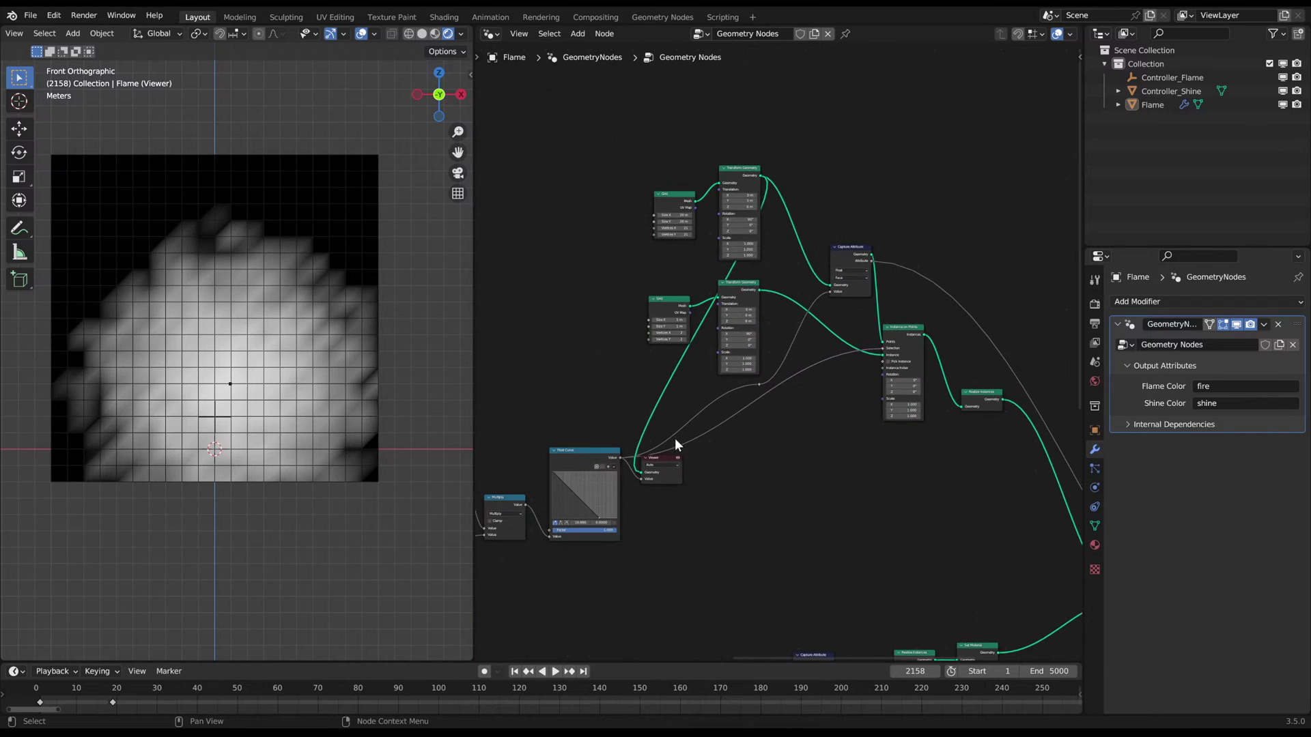
click(674, 471)
key(x)
middle_drag(847, 461, 730, 417)
scroll(824, 463, down, 3)
middle_drag(1051, 587, 775, 394)
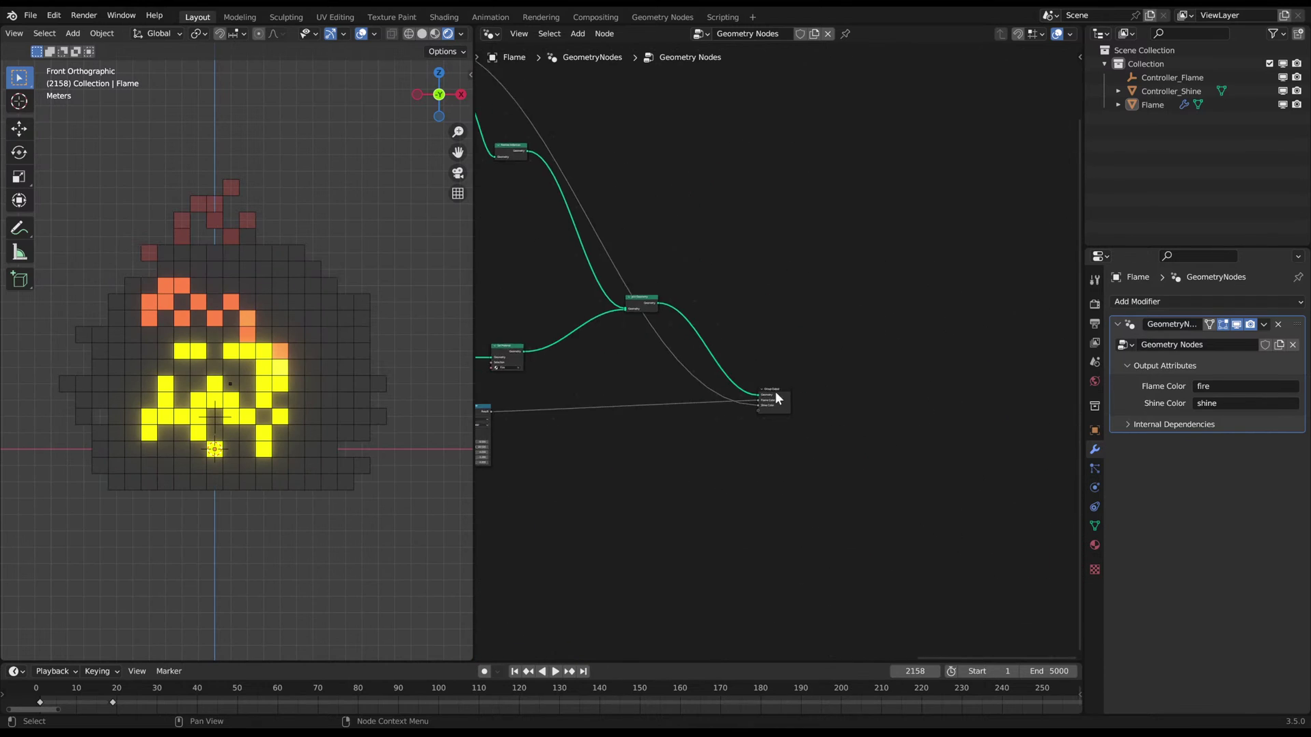
scroll(812, 402, up, 3)
click(491, 34)
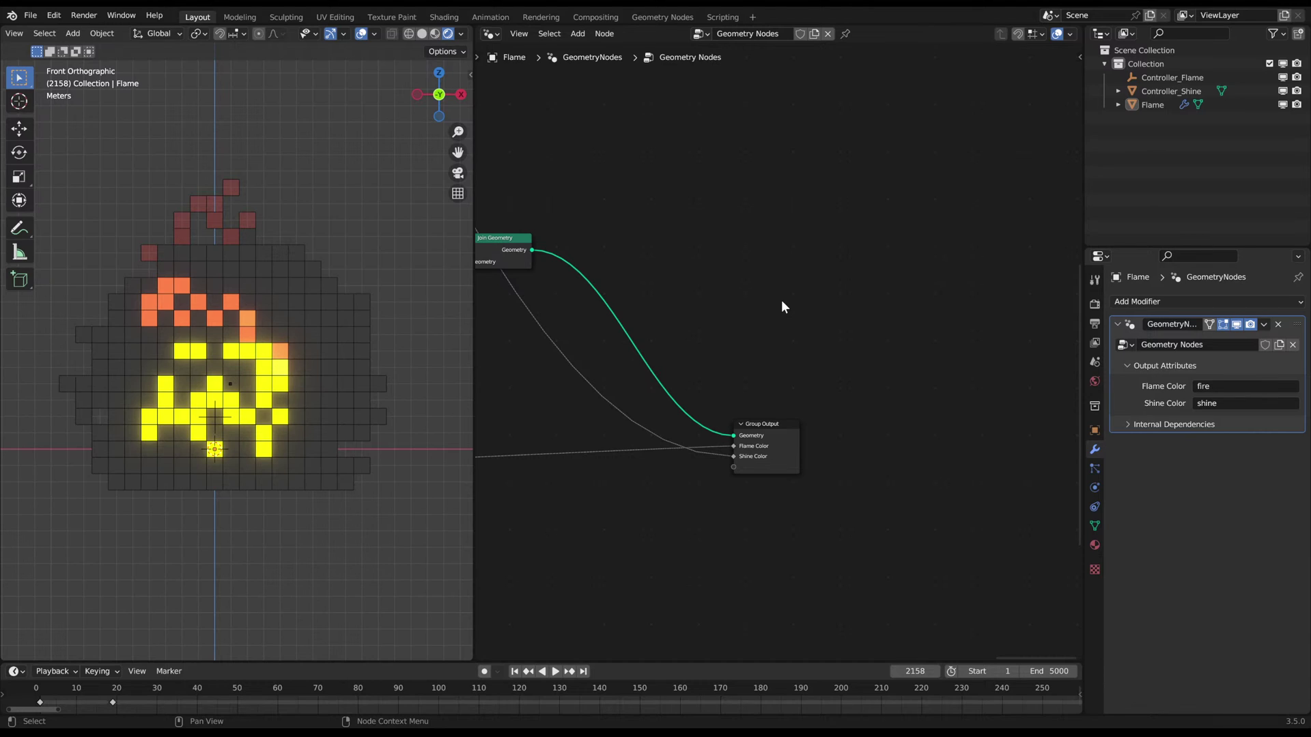
middle_drag(730, 383, 749, 341)
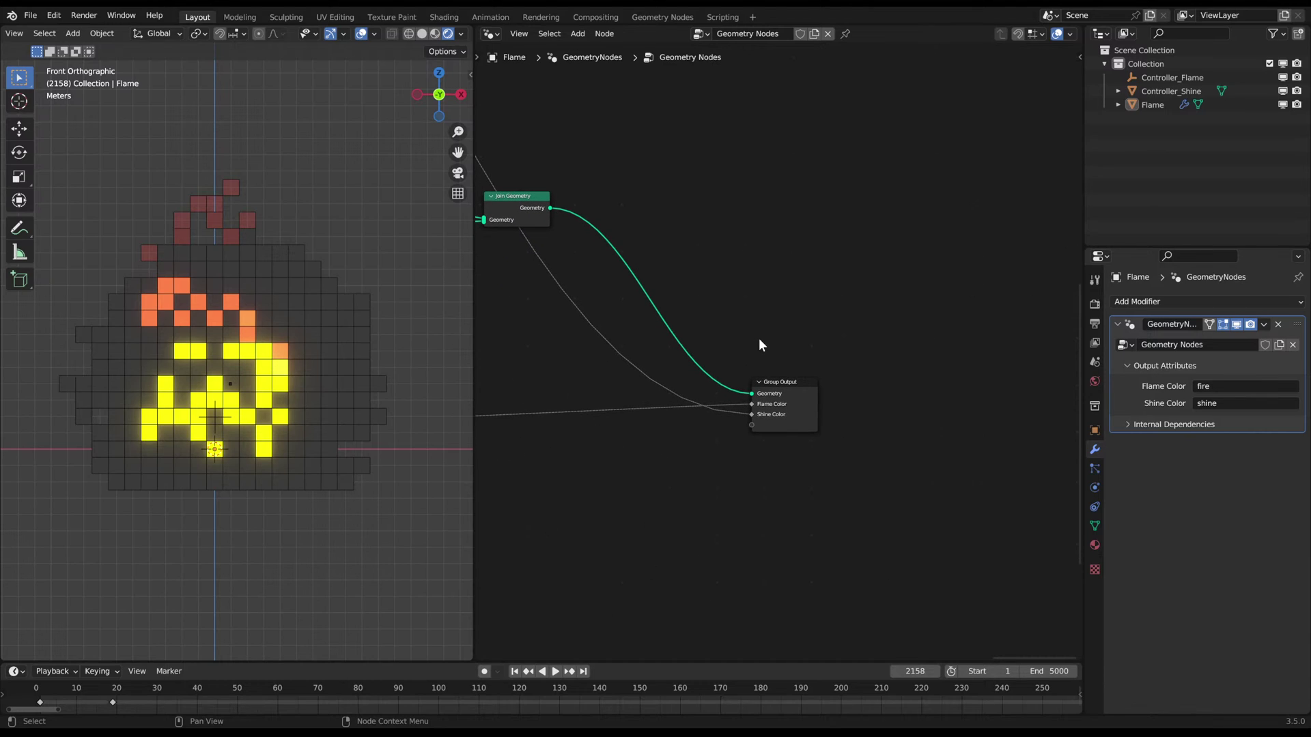
- Add a Set Material node on the background grid's link just before the Join Geometry node
key(shift+a)
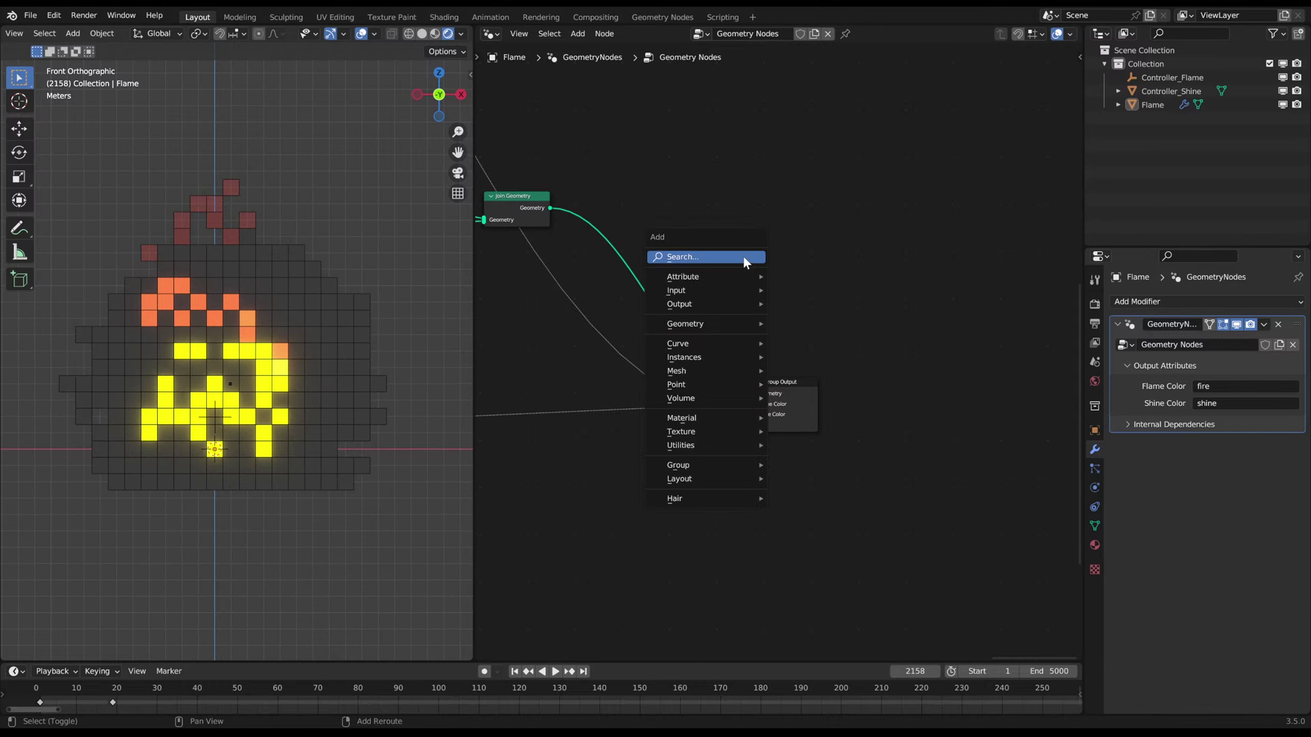
click(743, 256)
text(set mat)
key(Return)
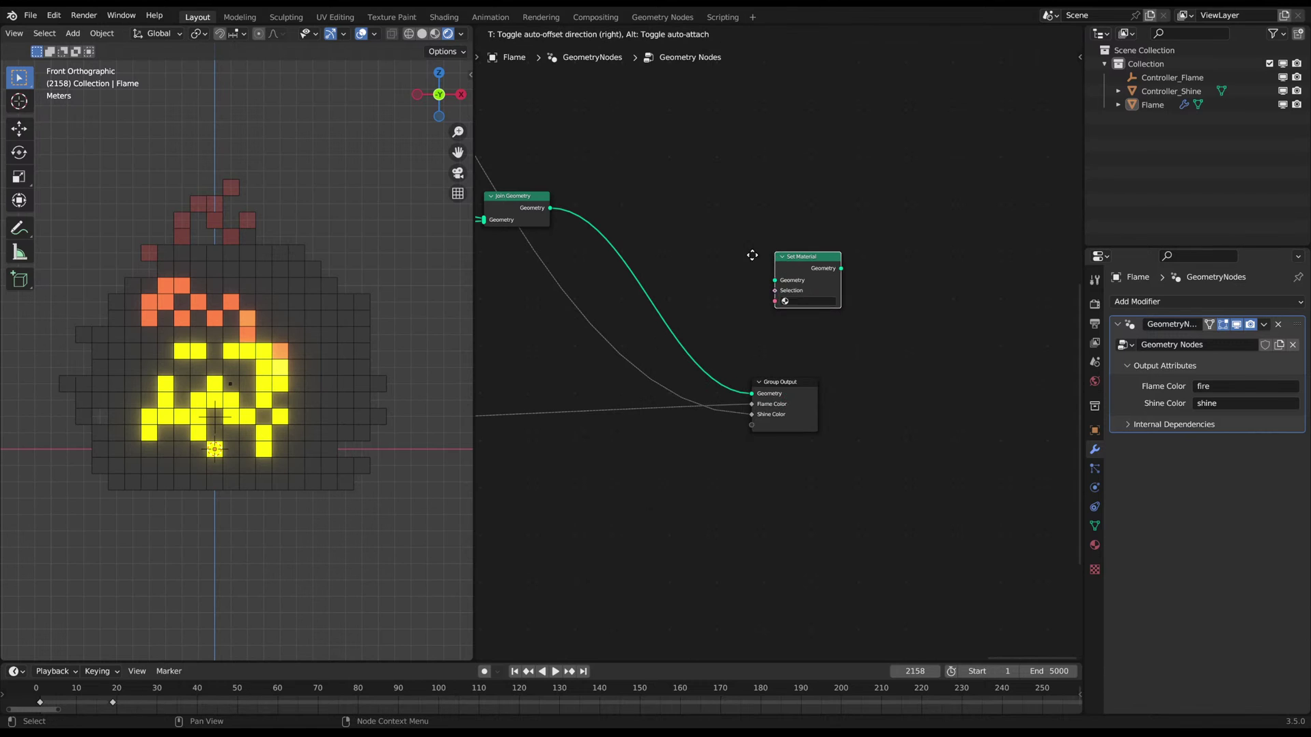
scroll(785, 266, down, 5)
scroll(888, 335, up, 4)
middle_drag(840, 262, 771, 344)
key(g)
click(806, 294)
scroll(840, 341, up, 7)
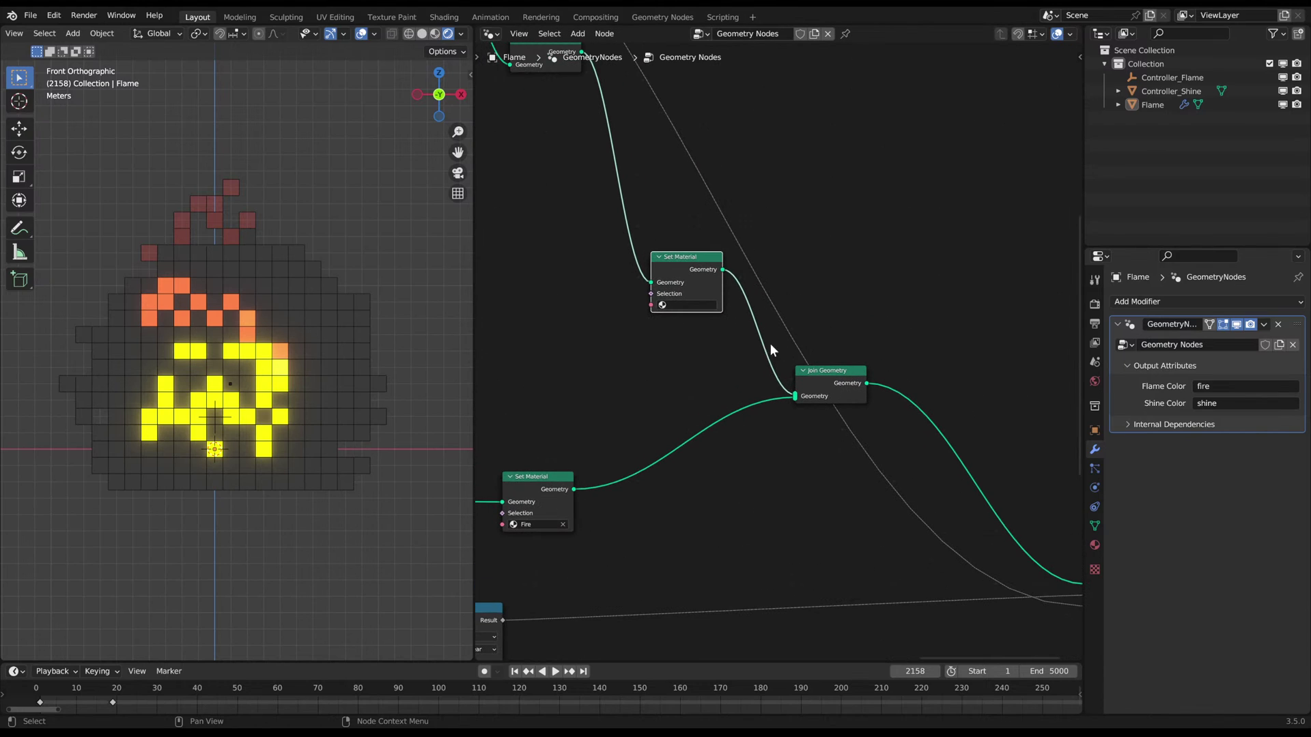
- Duplicate the Fire material as "Shine" and assign it in the background grid's Set Material node
click(1095, 545)
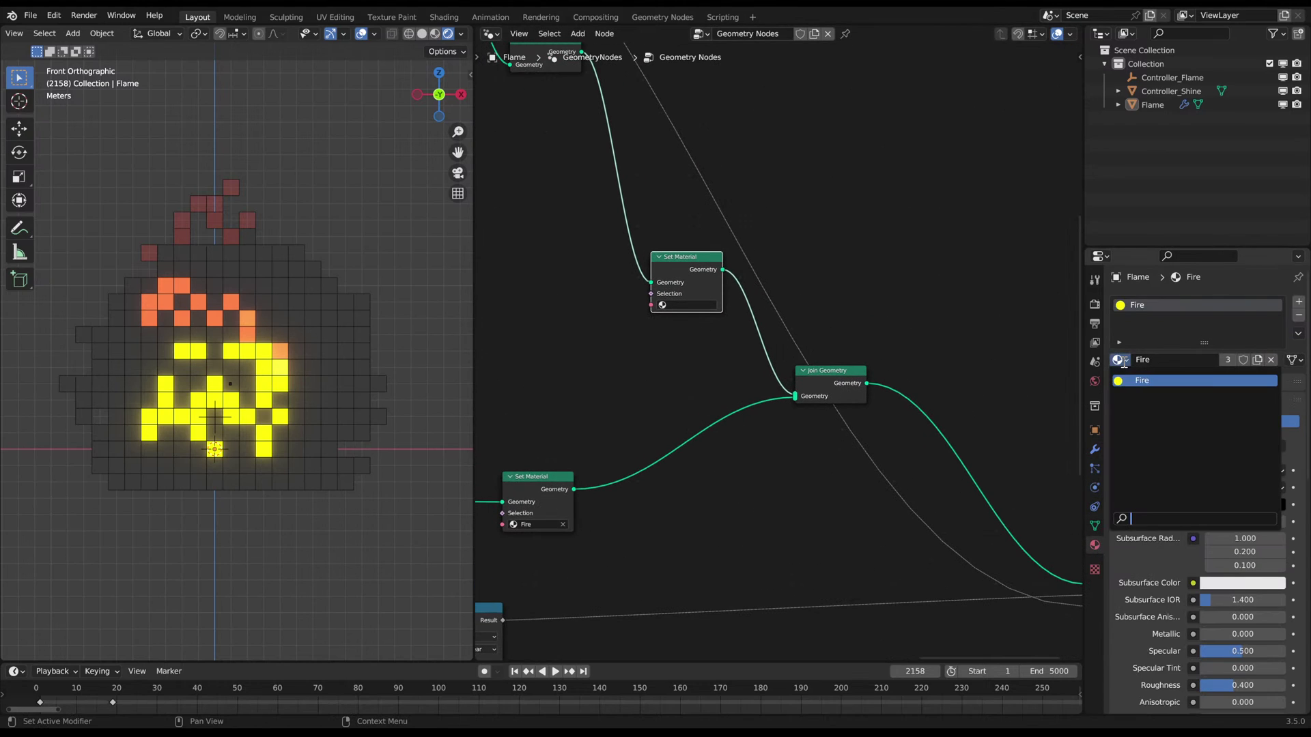
click(1299, 302)
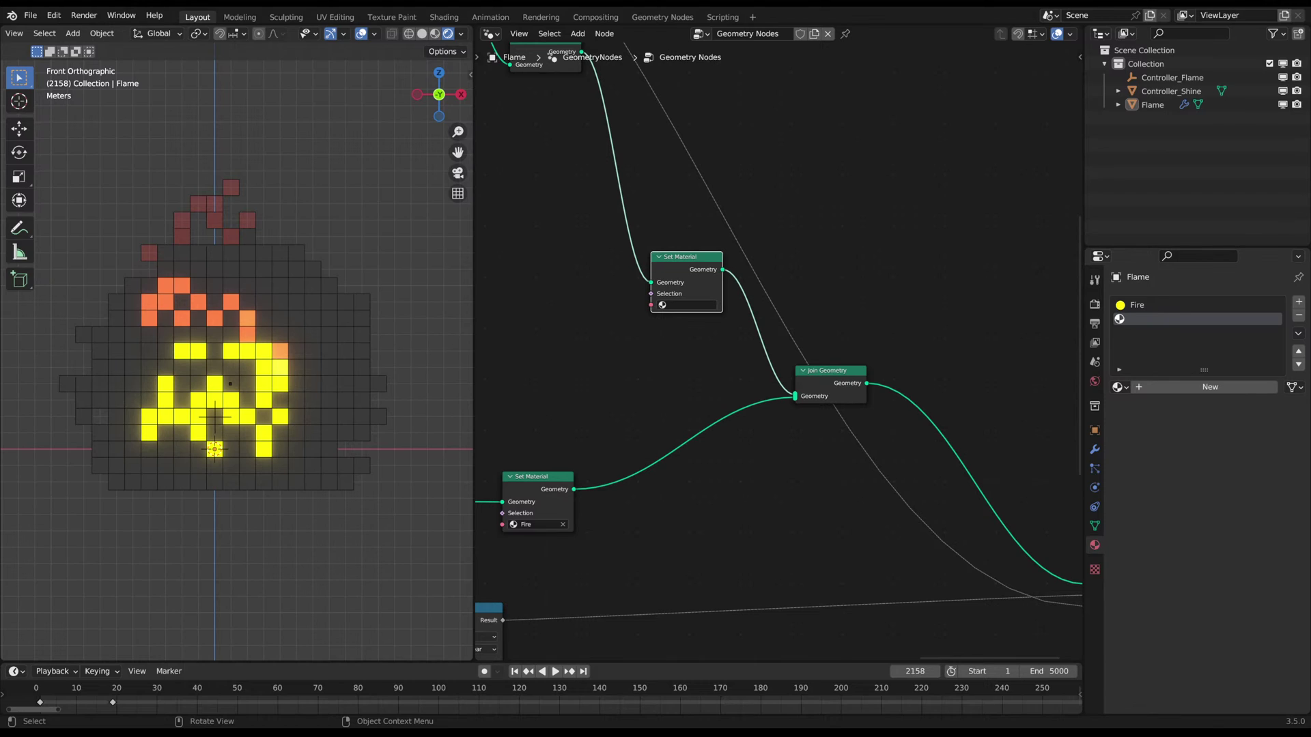
click(1299, 315)
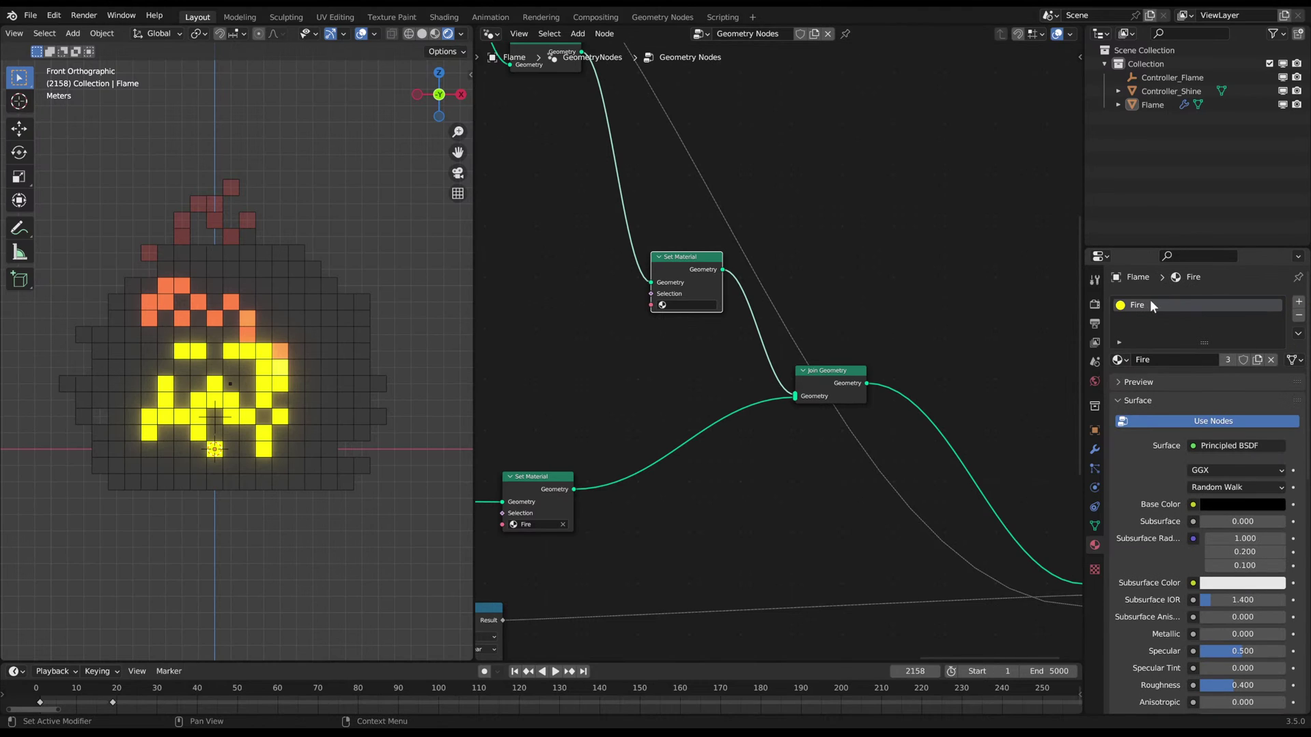
click(1258, 360)
click(1168, 360)
text(Shine)
key(Return)
click(686, 305)
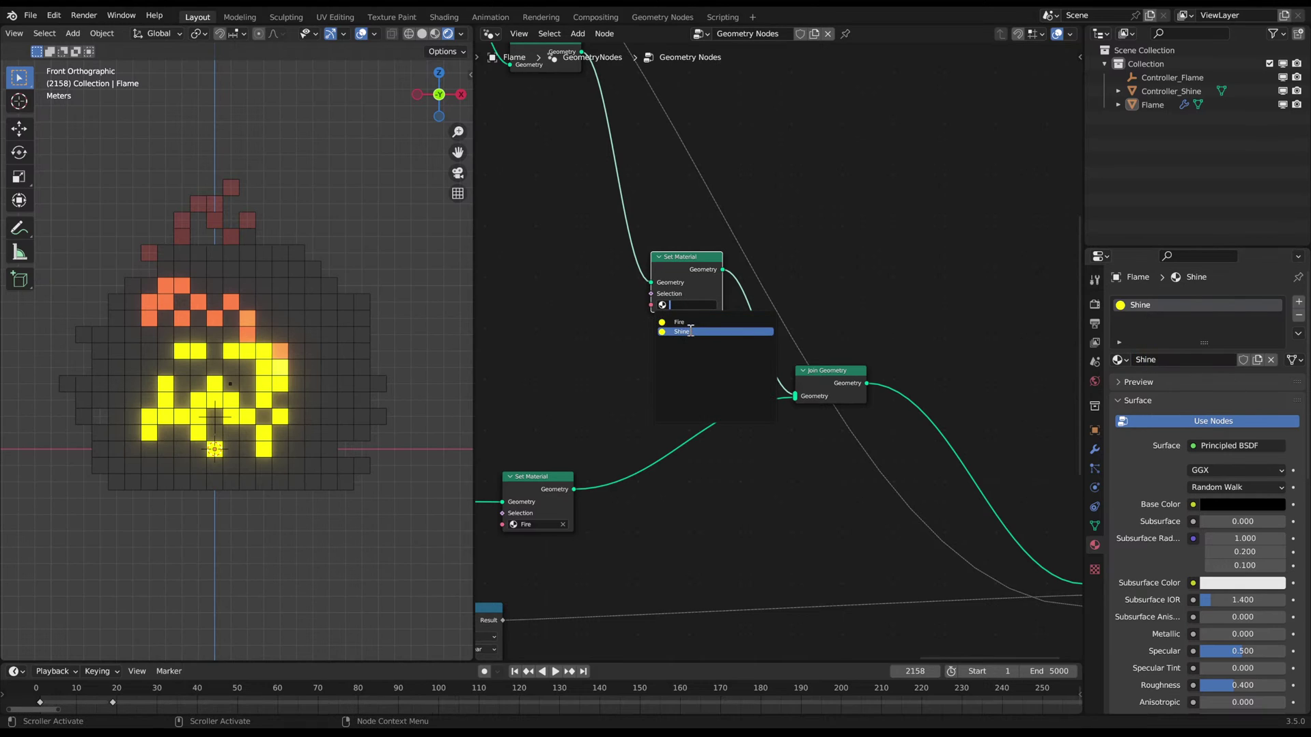
click(703, 328)
- Switch the node area to the Shader Editor and bring the Shine material's ColorRamp nodes into view
click(490, 33)
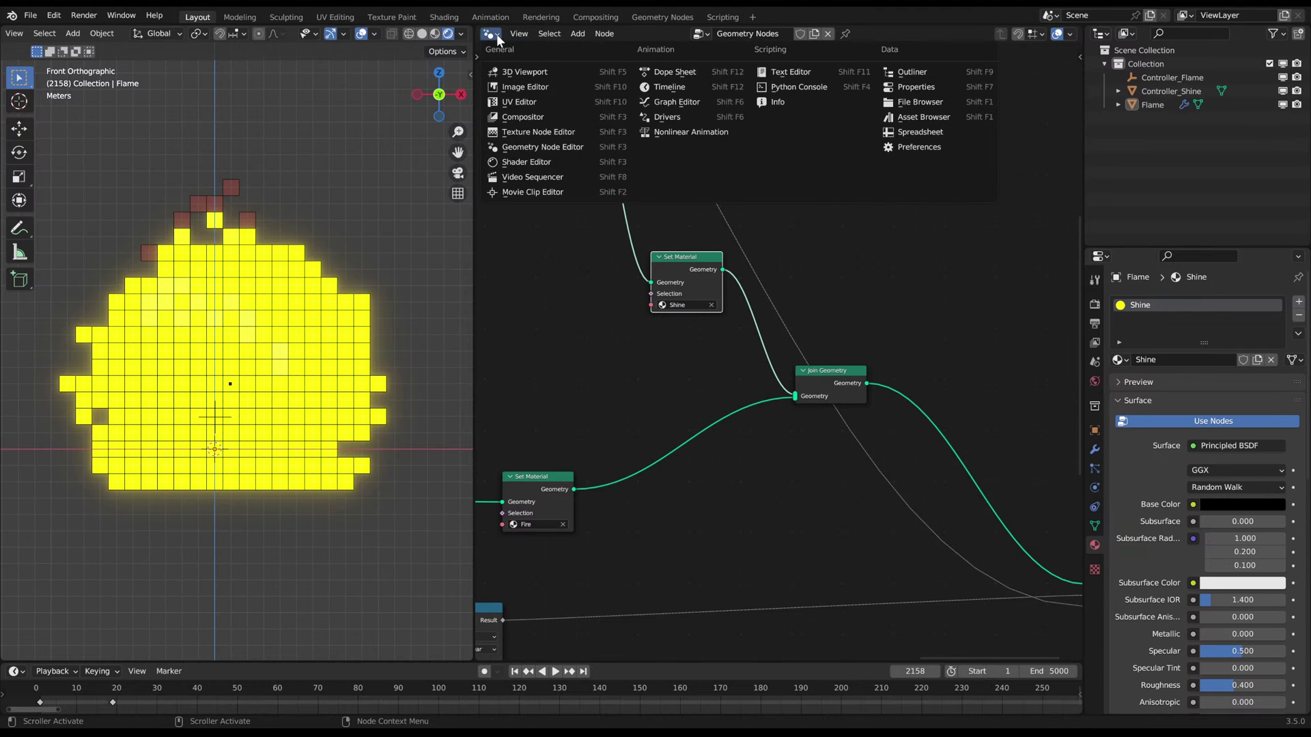
click(533, 165)
scroll(726, 253, down, 8)
middle_drag(727, 253, 1051, 273)
scroll(706, 321, up, 8)
middle_drag(841, 395, 838, 354)
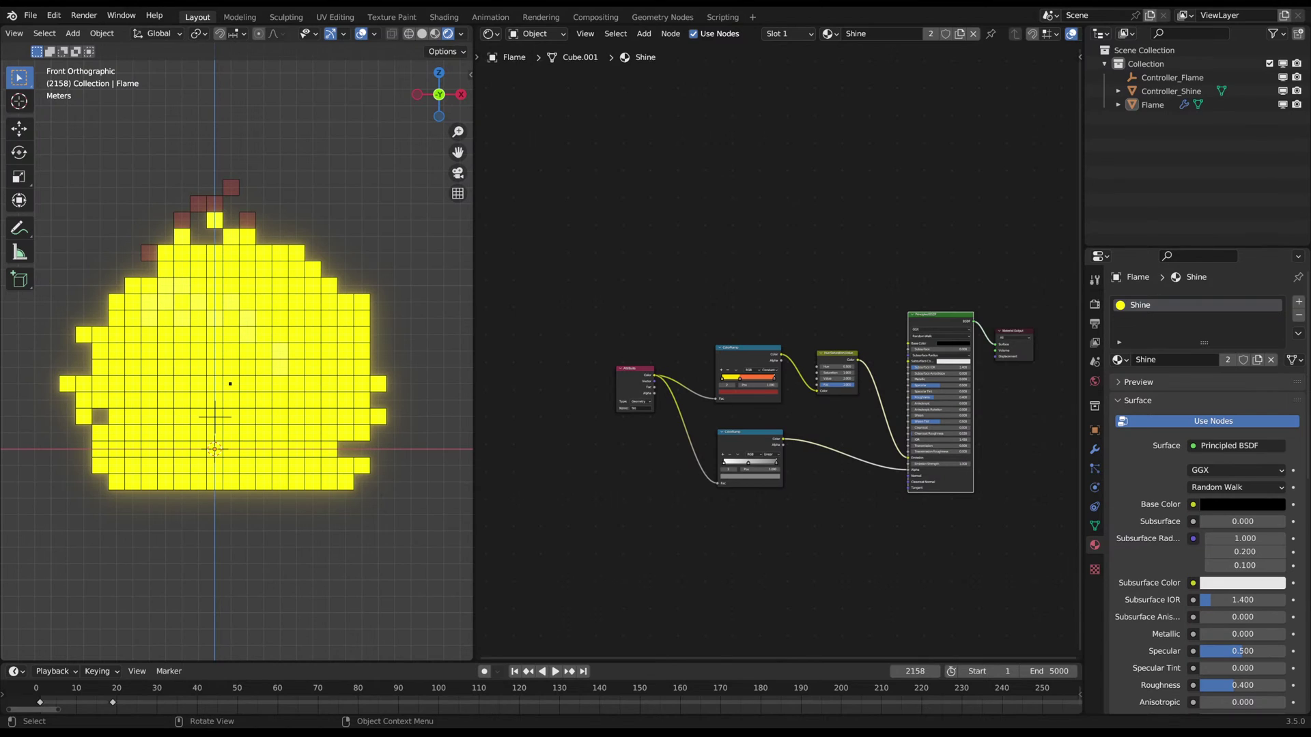
scroll(748, 368, up, 4)
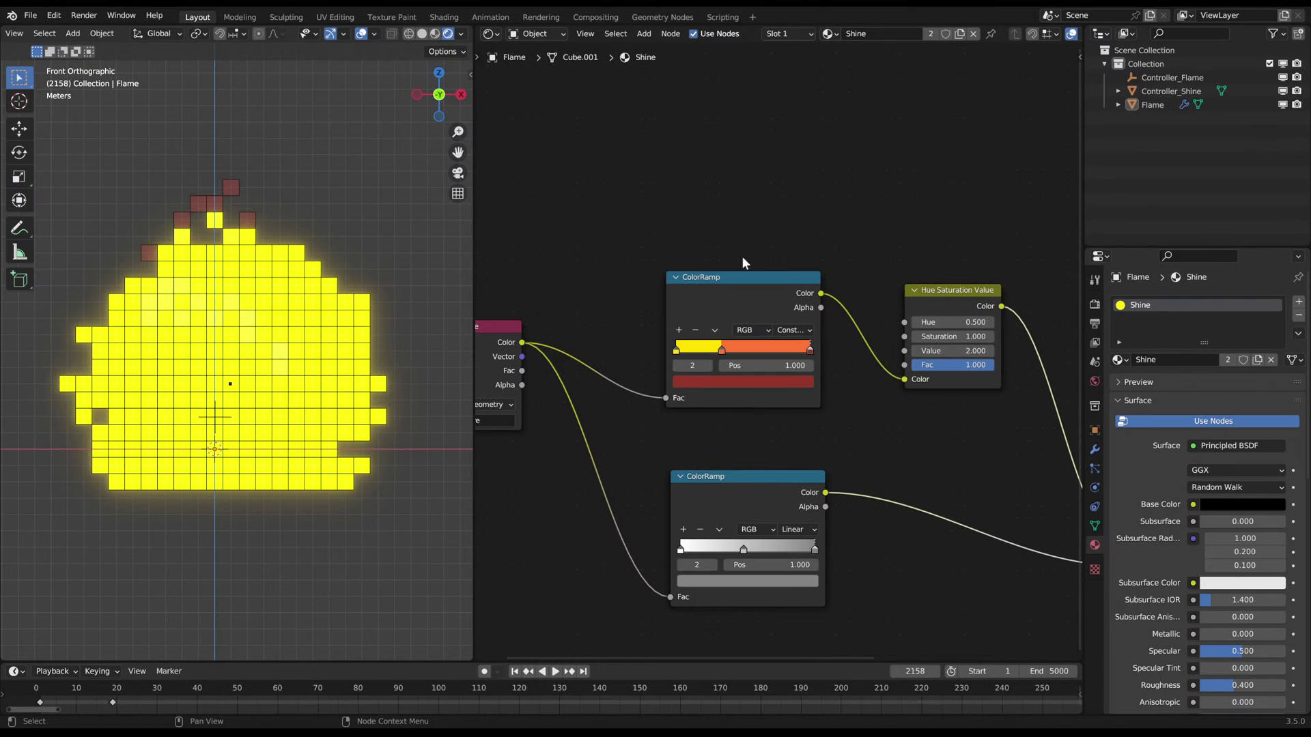
- Drive Controller_Shine's Y rotation with the expression #frame/5 and play the animation briefly to check the spin
click(229, 385)
key(r)
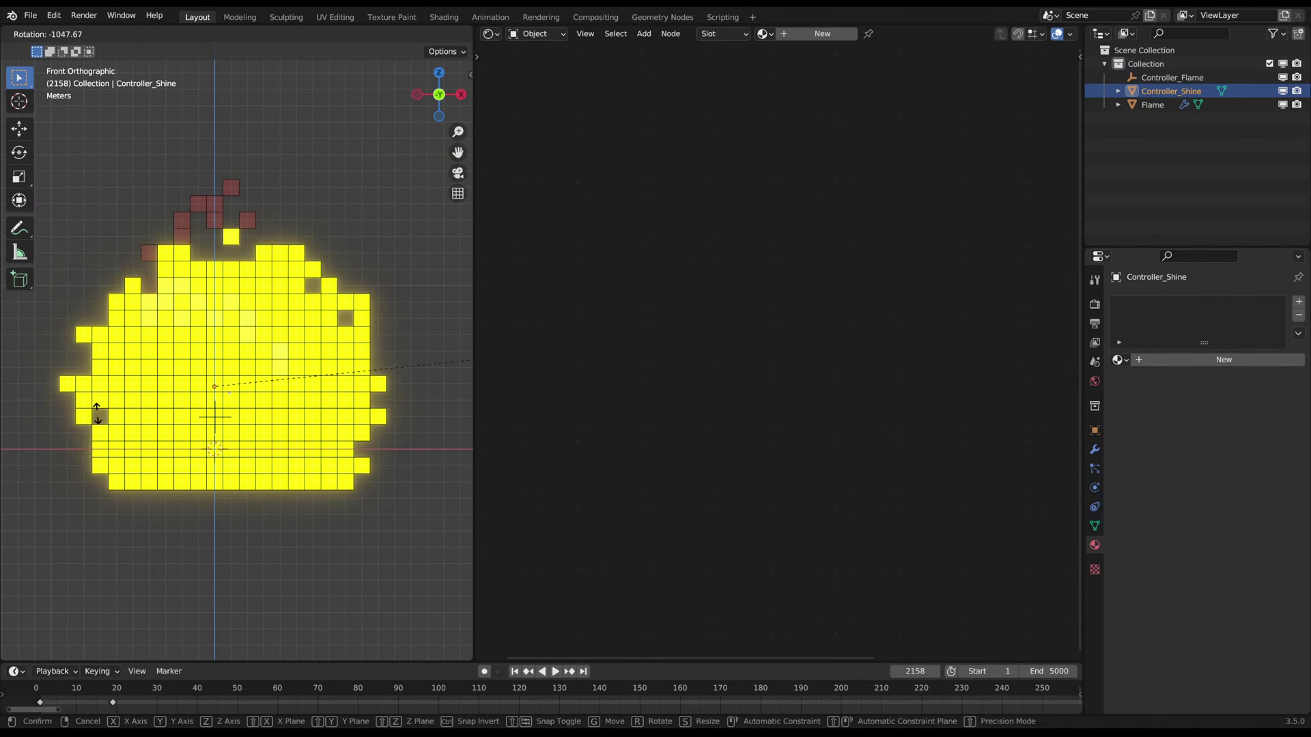
right_click(315, 277)
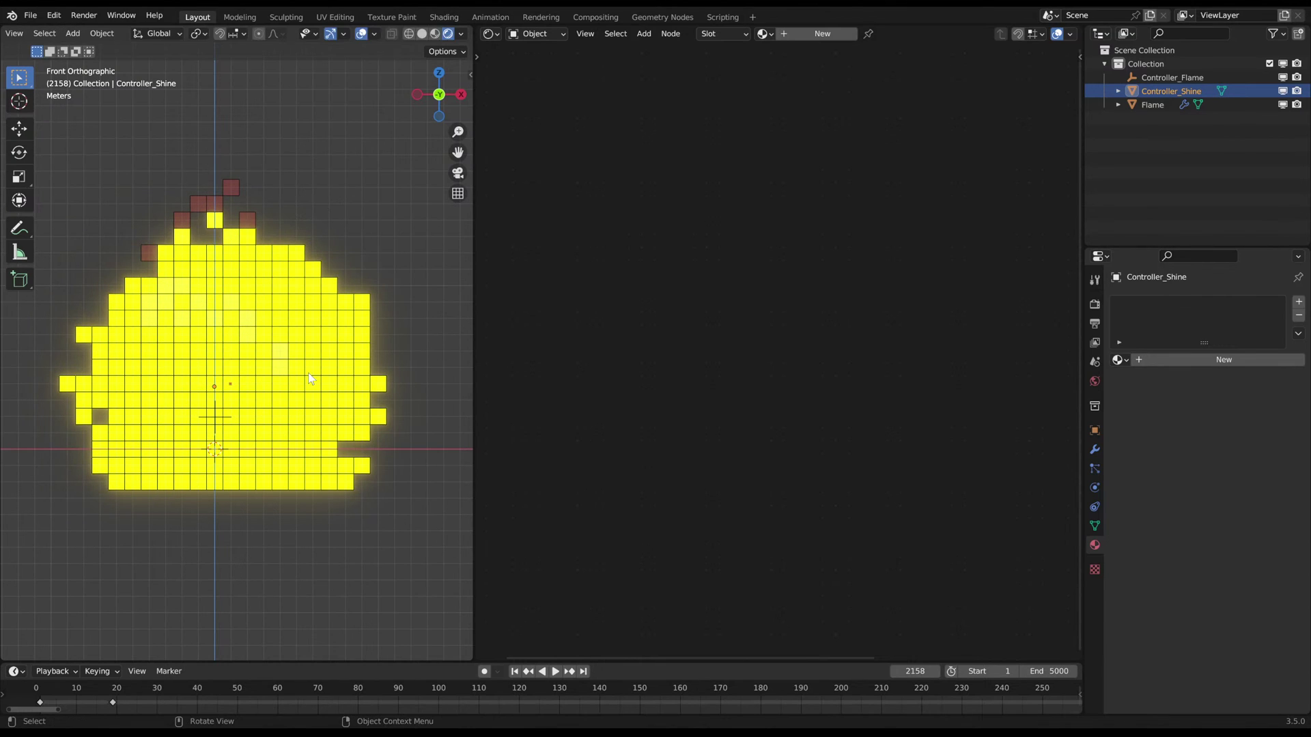
click(1094, 431)
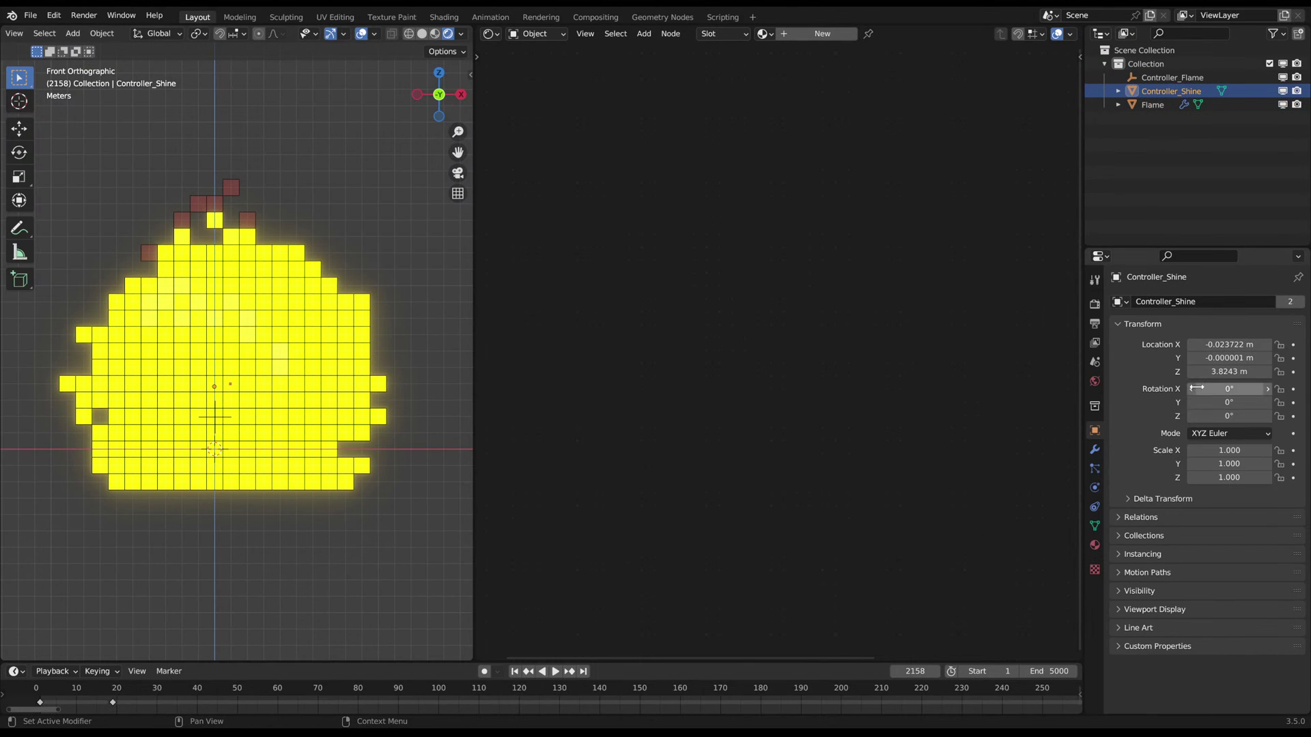
drag(1226, 401, 1297, 402)
click(1224, 402)
text(#frame/5)
key(Return)
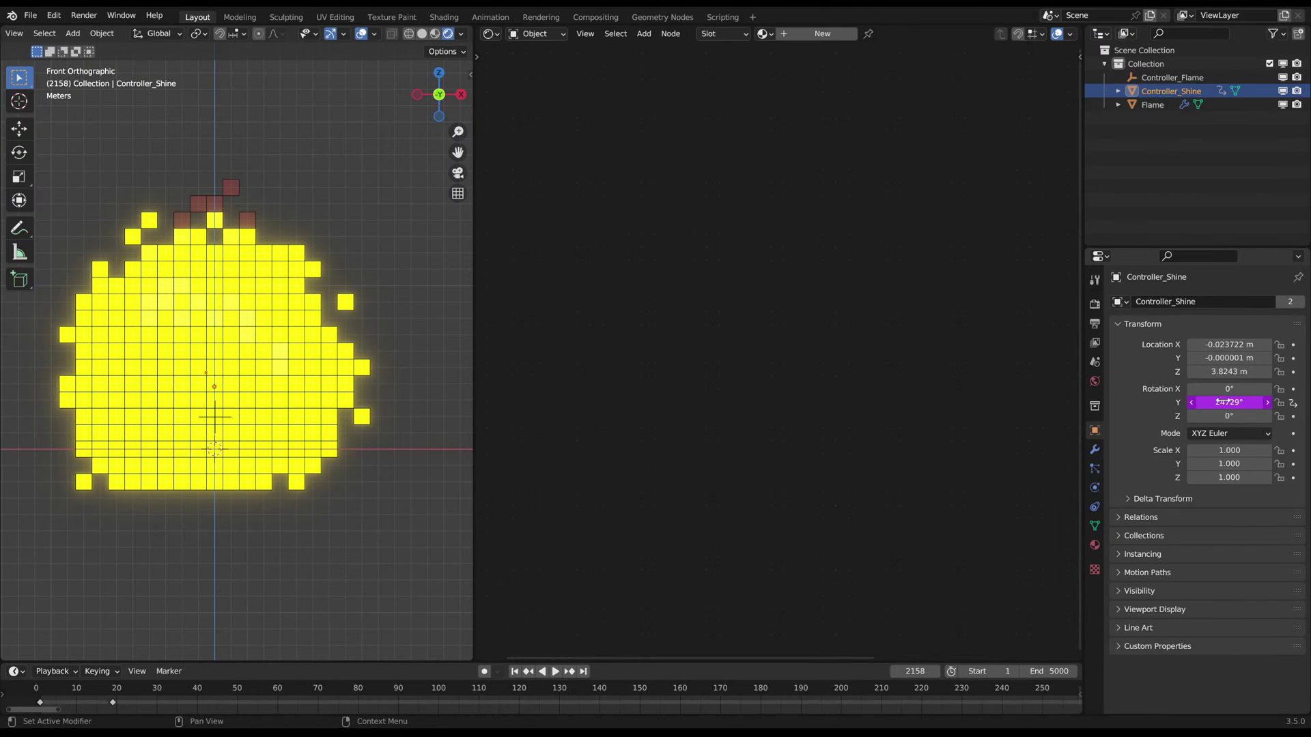
key(space)
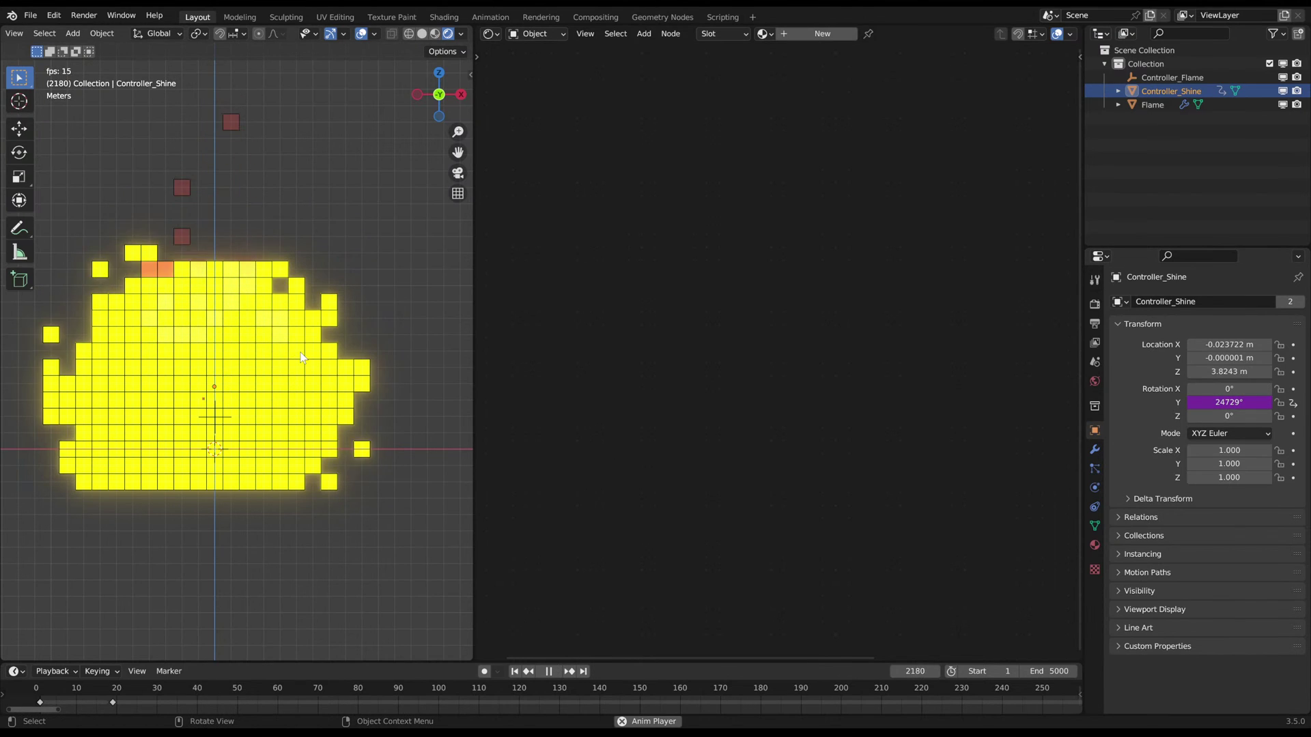
key(space)
- Change Controller_Shine's Y rotation expression to frame/2, check it in playback, and select the Flame object
double_click(1236, 403)
click(1237, 403)
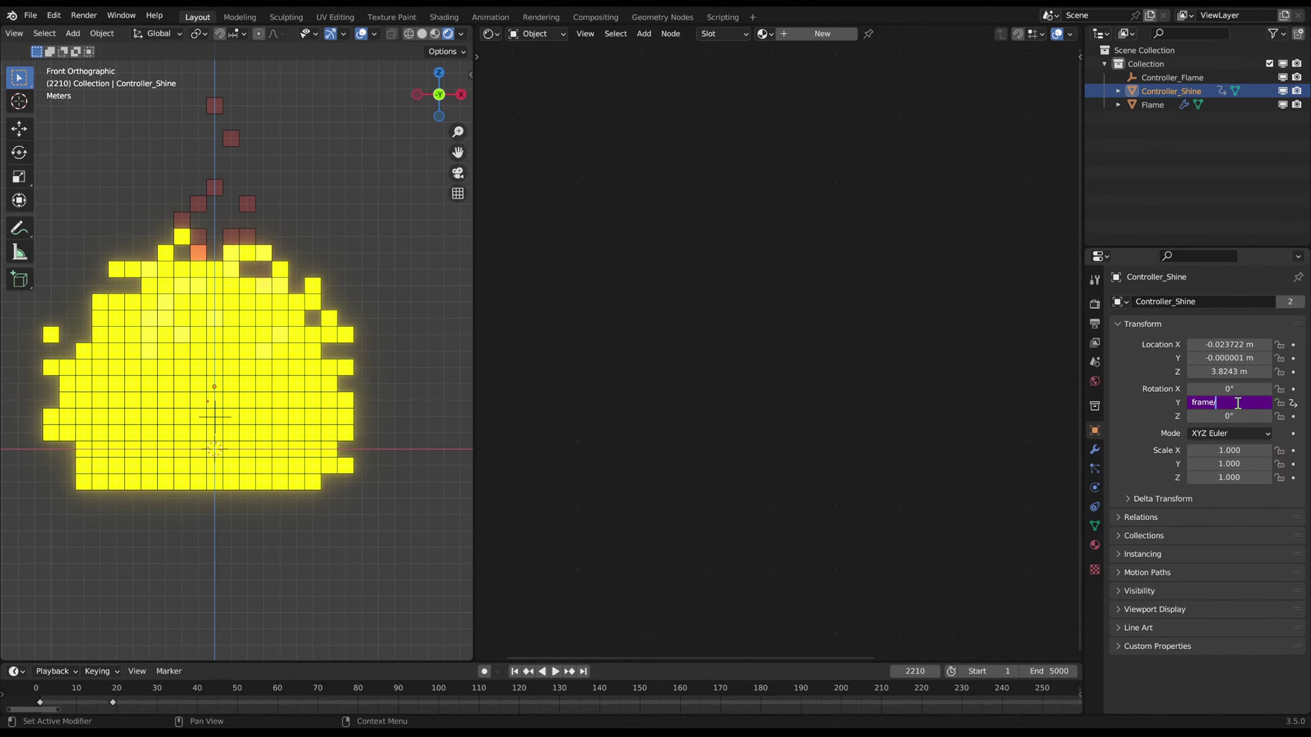
text(2)
key(Return)
key(space)
scroll(317, 359, down, 4)
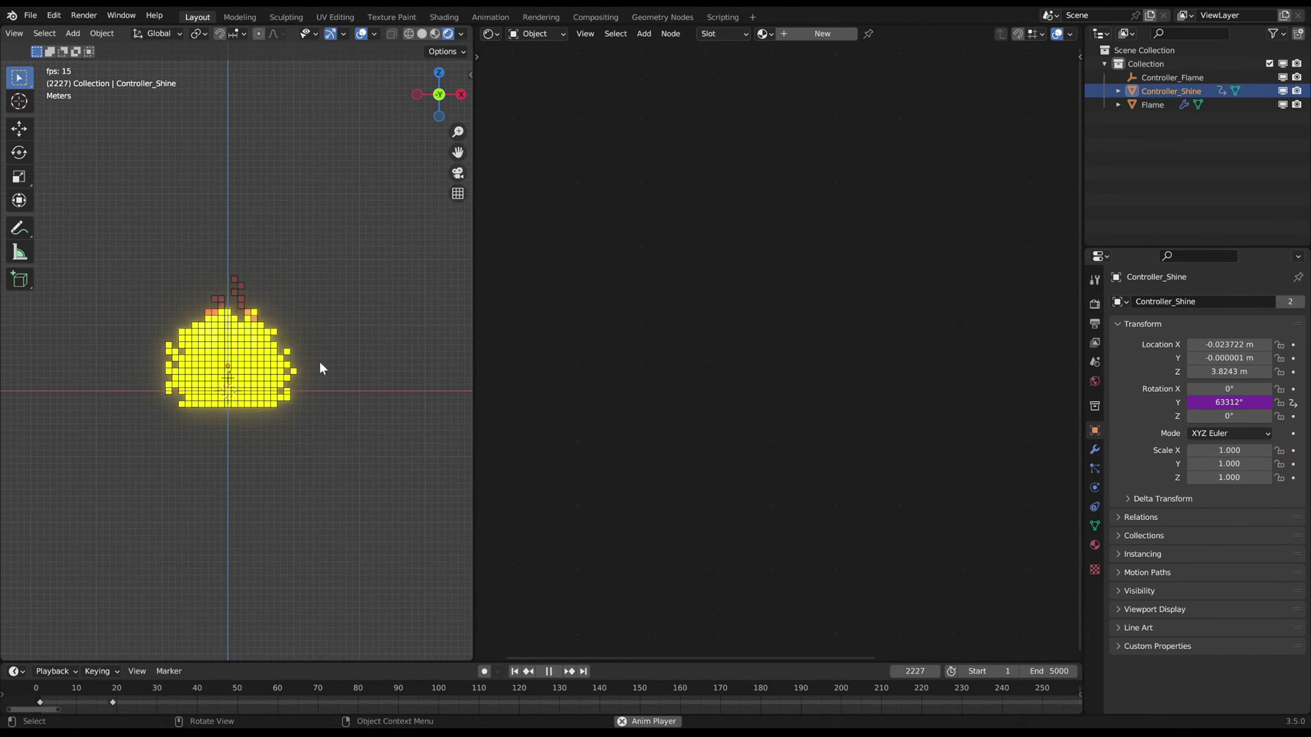
scroll(317, 366, up, 2)
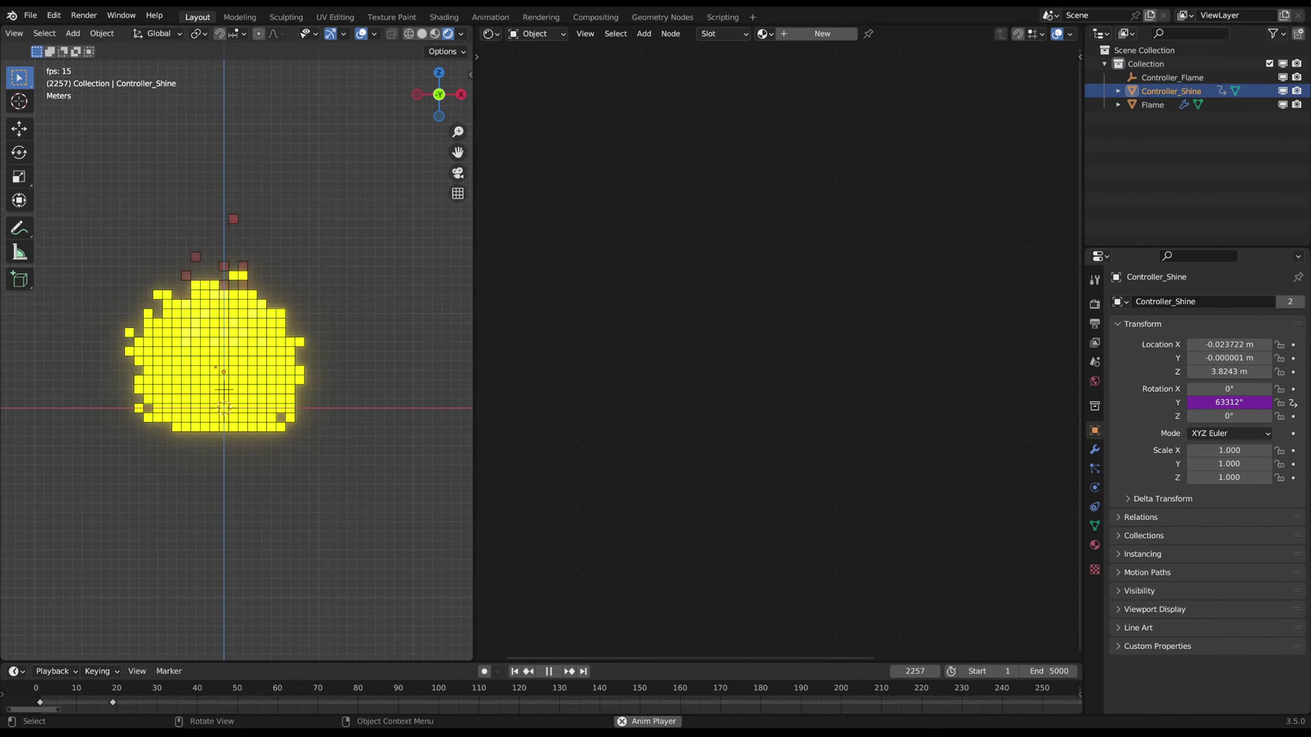
click(298, 405)
key(space)
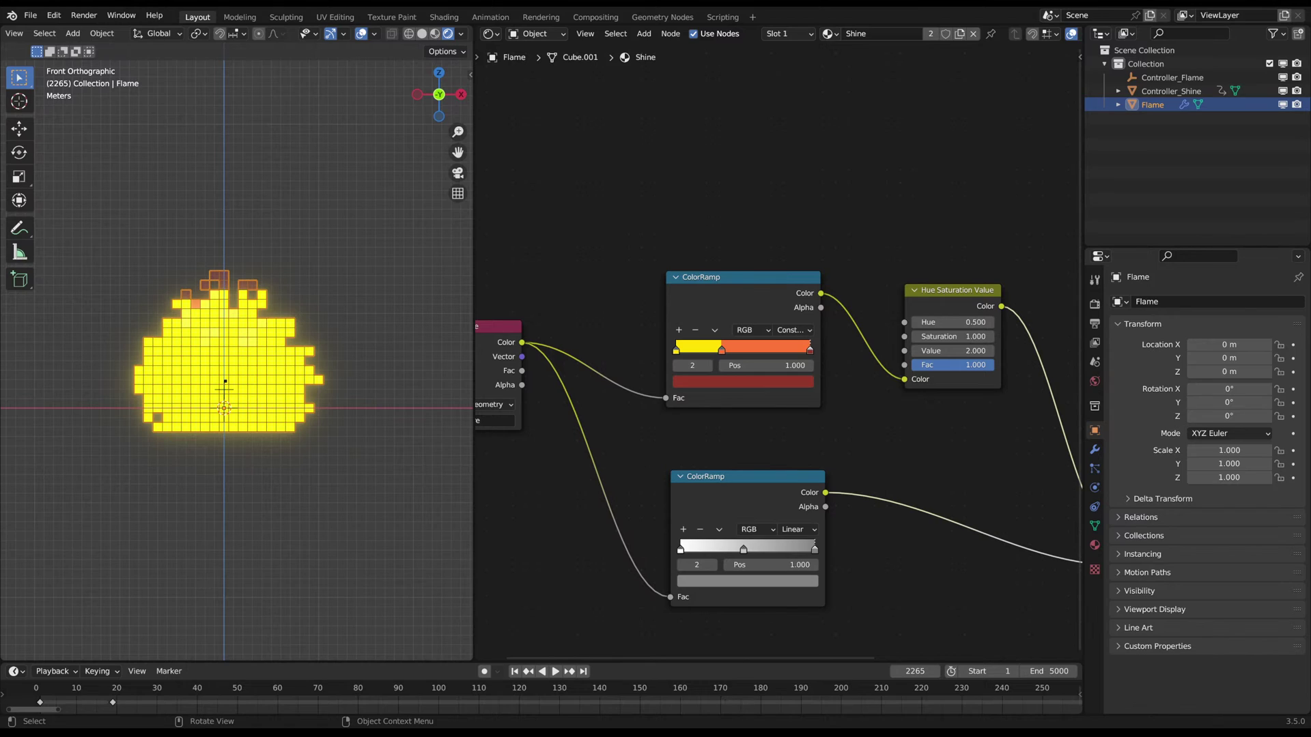
- In Shine's upper ColorRamp, delete the dark red stop and arrange orange at the start with yellow at 0.130
scroll(778, 353, up, 3)
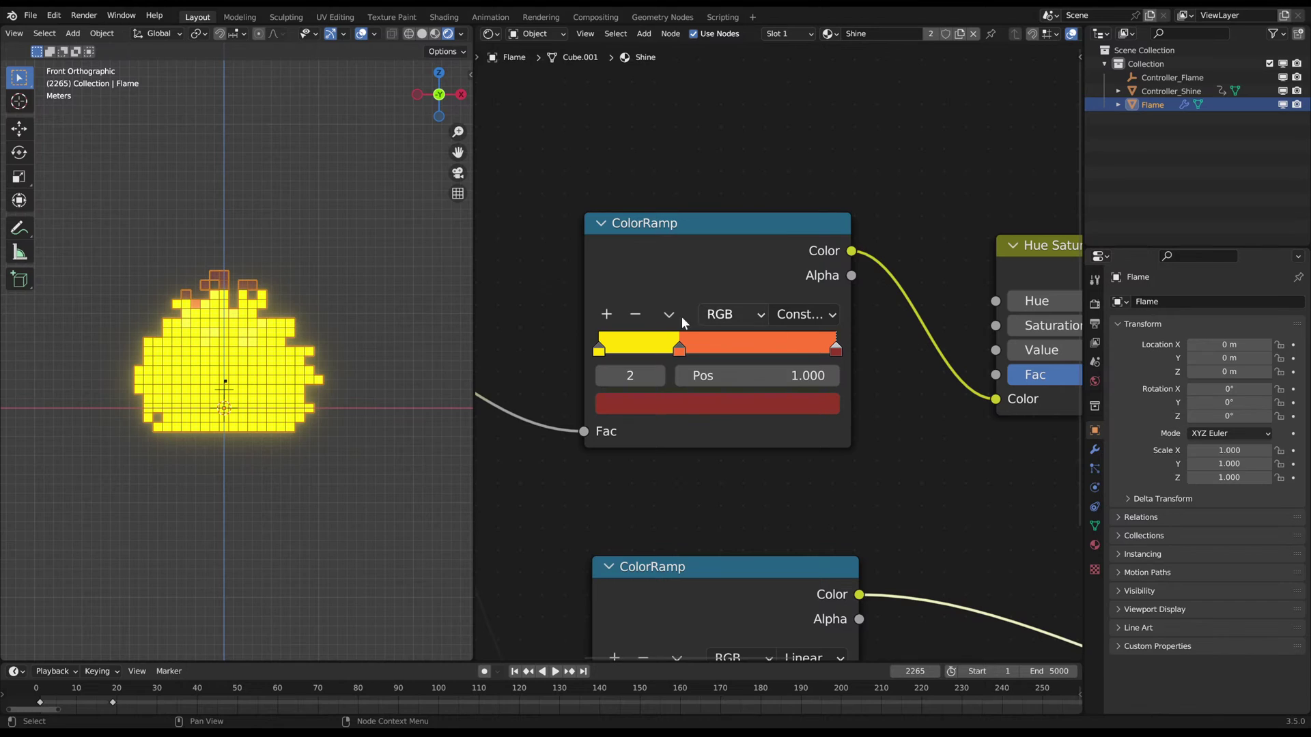
click(642, 312)
mouse_move(599, 348)
mouse_down()
mouse_move(751, 347)
mouse_move(593, 348)
mouse_up()
drag(691, 348, 633, 351)
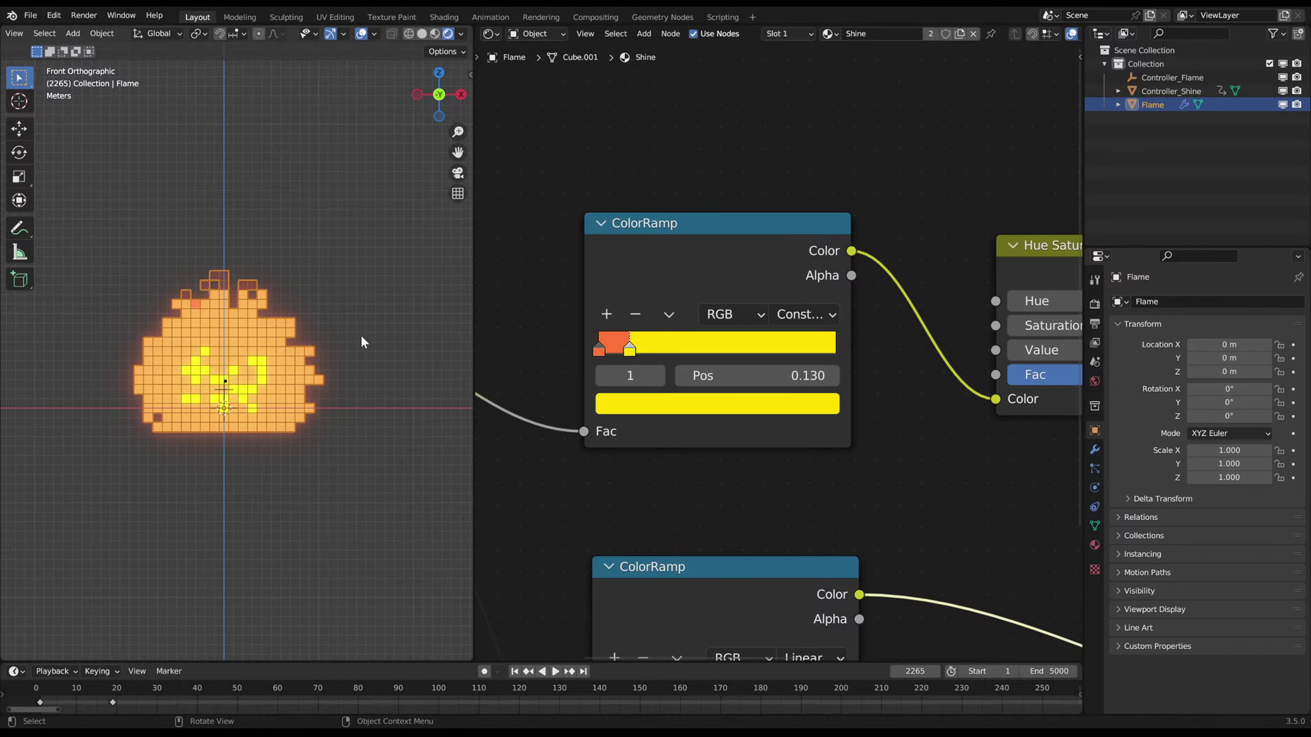
scroll(354, 350, up, 2)
scroll(768, 430, down, 2)
scroll(676, 404, up, 2)
- In Shine's lower ColorRamp, delete the end stop, darken the remaining grey stop to near black and move it to 0.141
middle_drag(654, 427, 714, 346)
scroll(808, 403, down, 6)
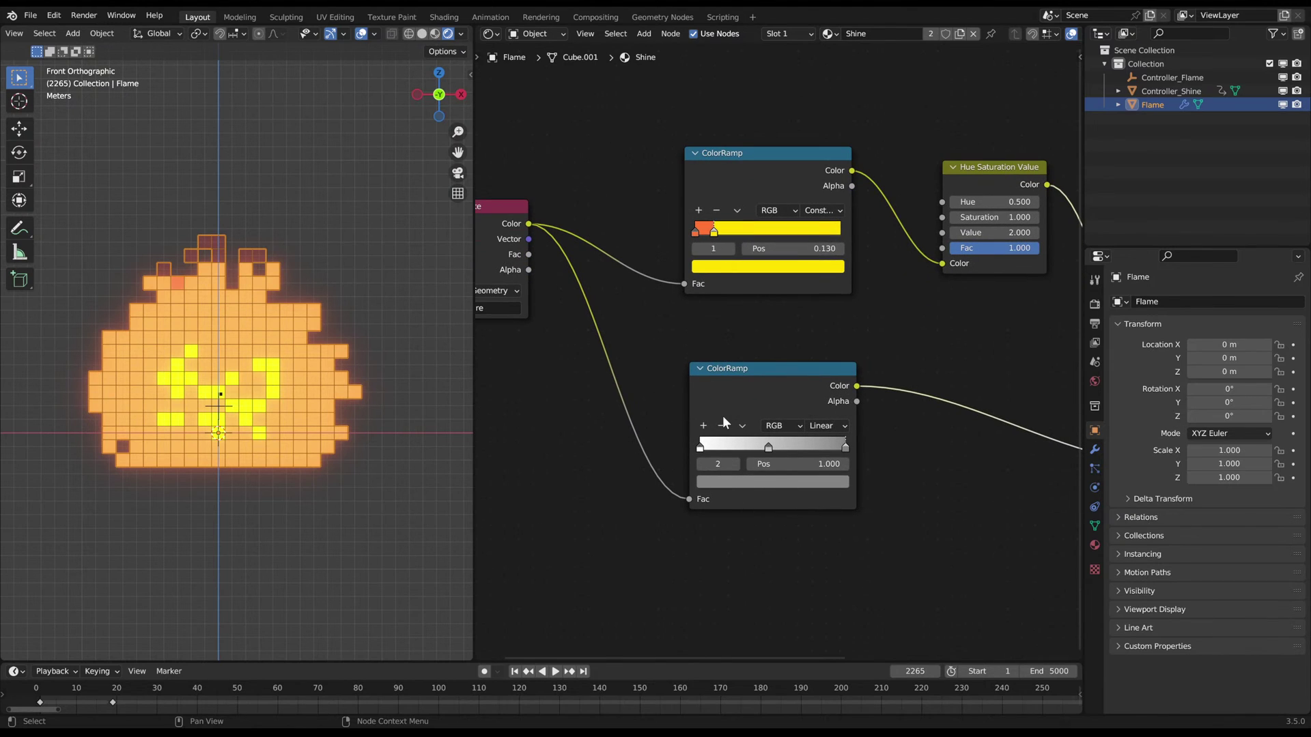
scroll(727, 430, up, 2)
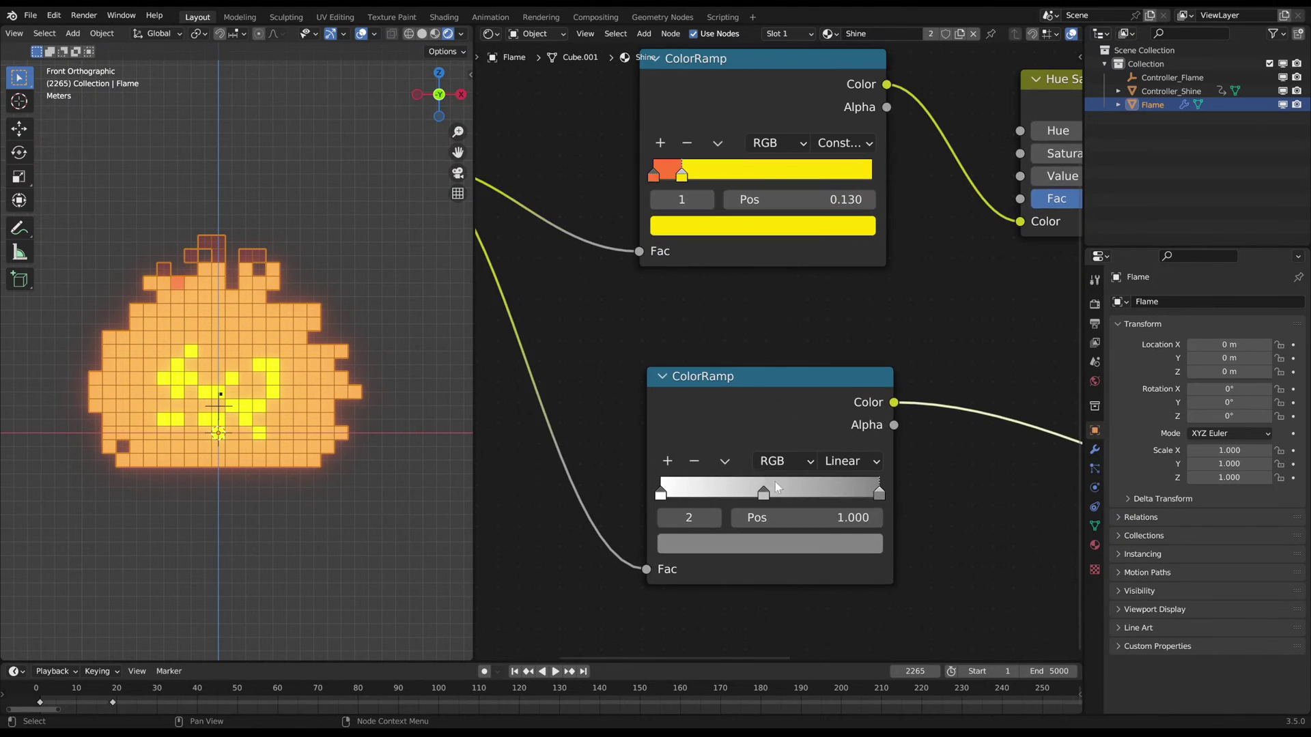
click(694, 461)
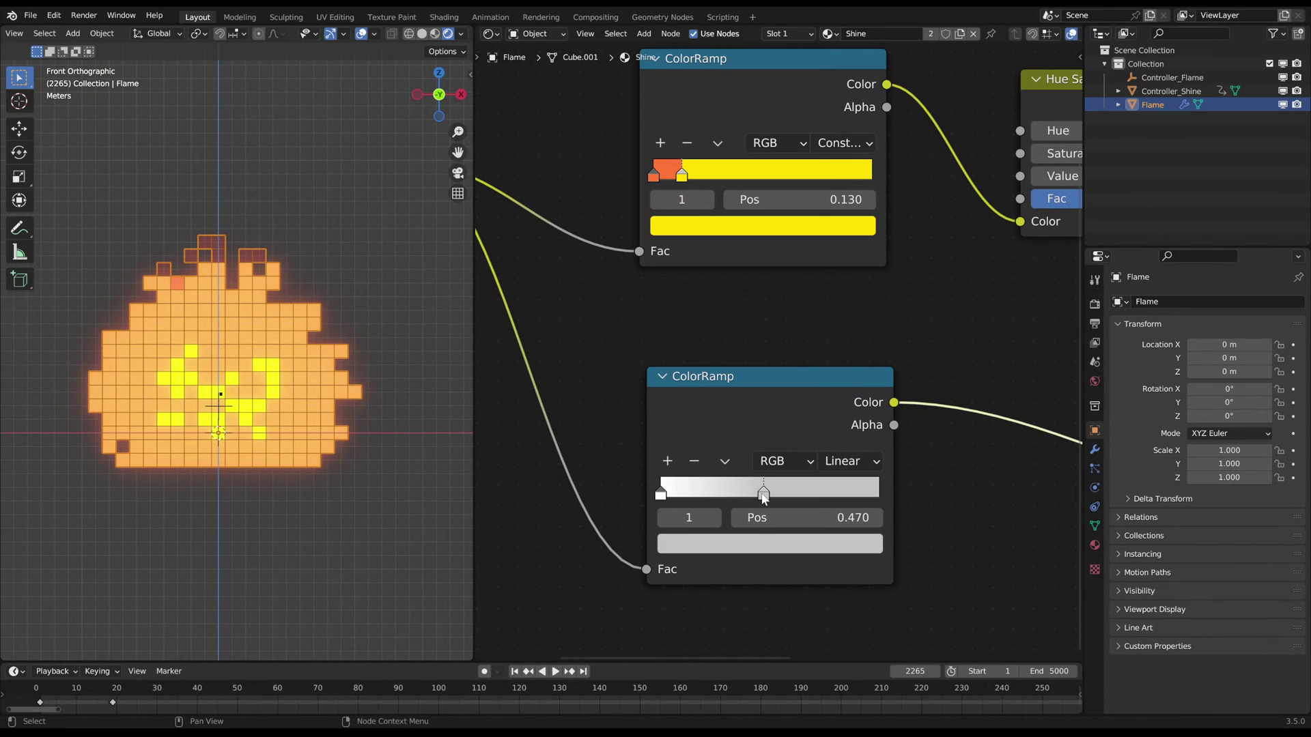
click(759, 546)
drag(834, 321, 835, 383)
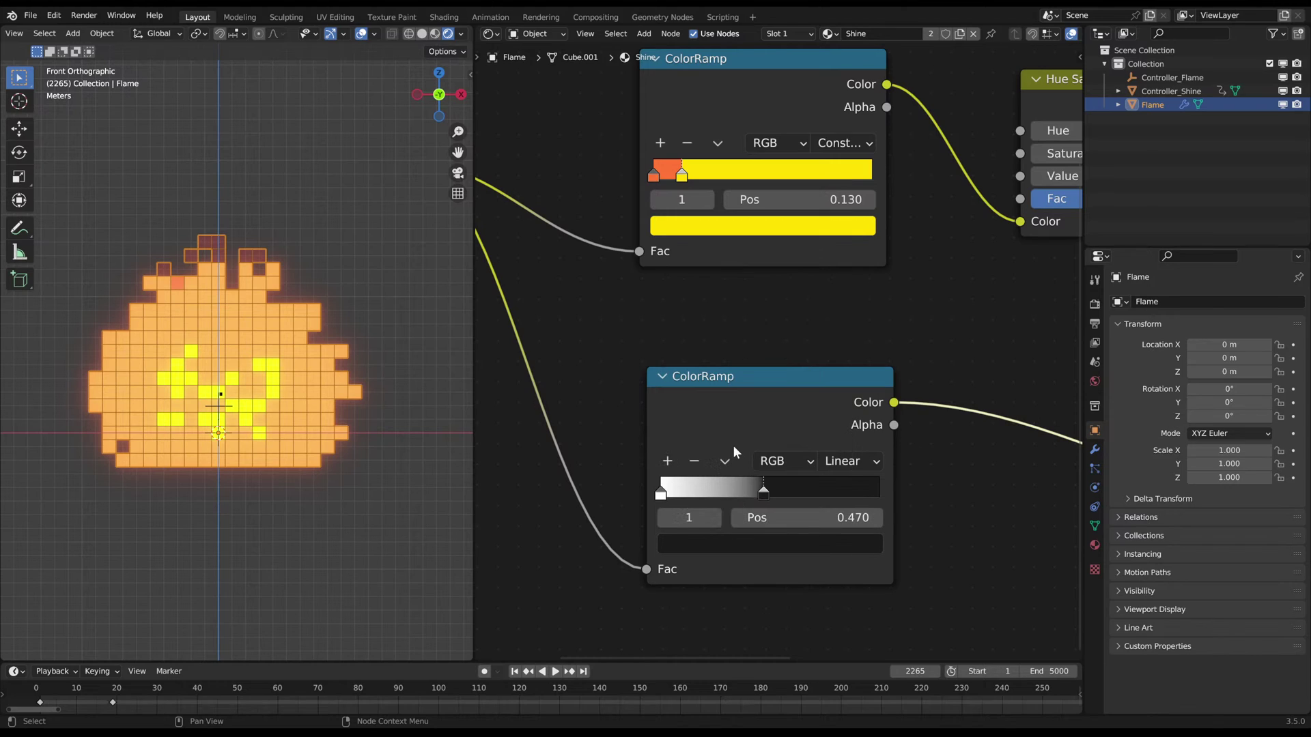
drag(763, 491, 694, 492)
scroll(694, 492, down, 1)
click(360, 375)
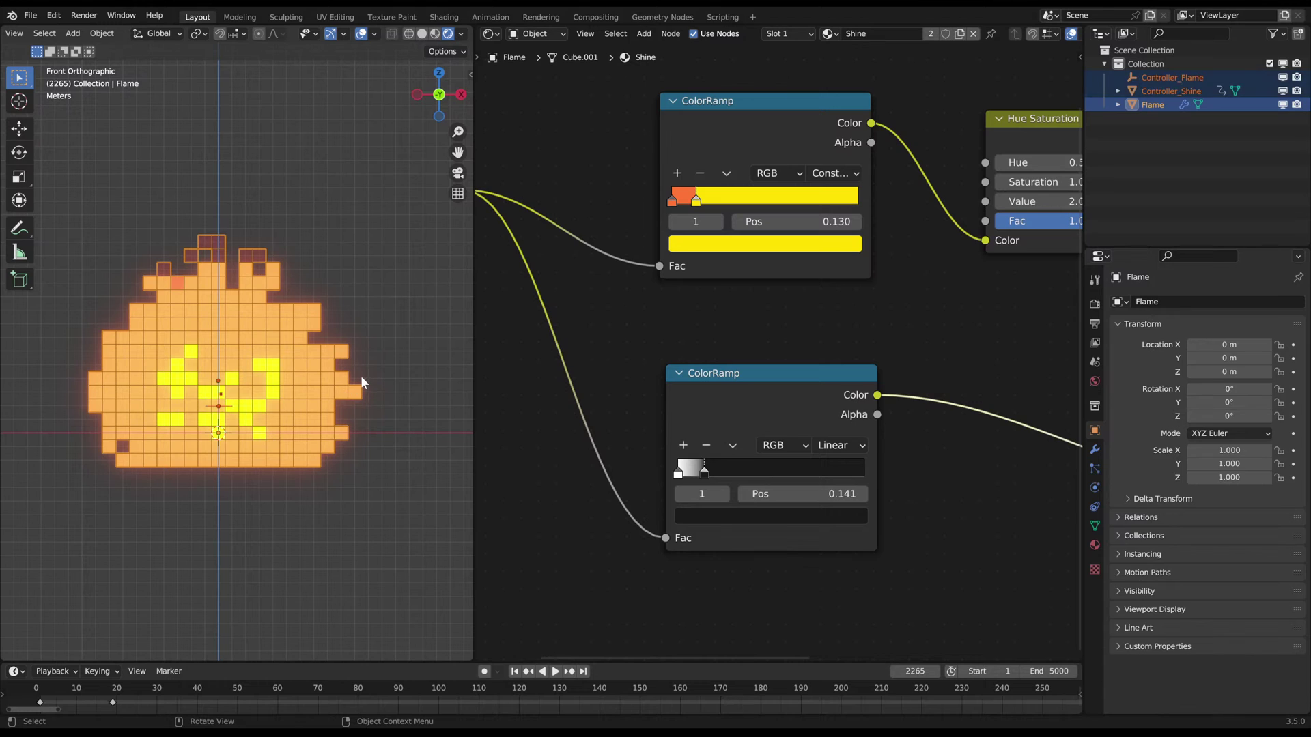
scroll(382, 327, down, 2)
scroll(371, 313, up, 3)
scroll(787, 456, down, 3)
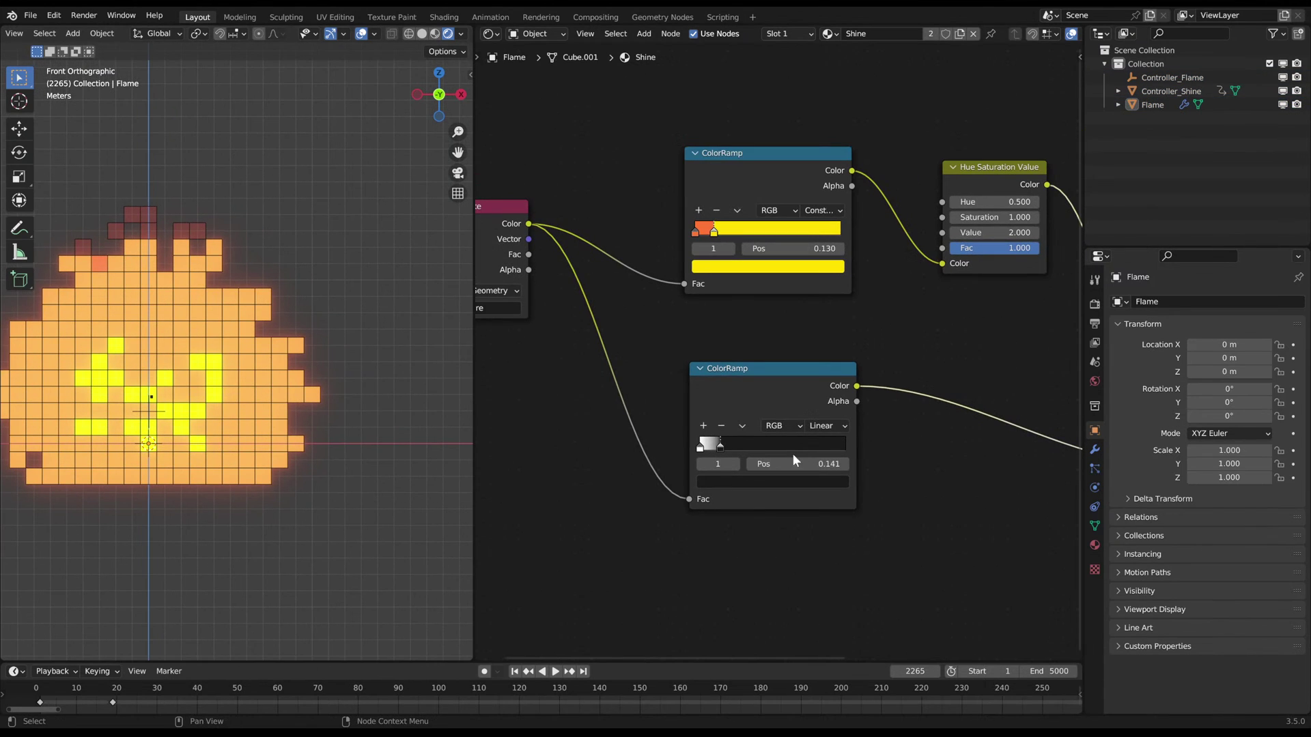
- Set the Shine material's Attribute node name to "shine"
scroll(334, 385, down, 3)
middle_drag(549, 352, 692, 346)
click(645, 301)
text(shine)
key(Return)
scroll(247, 362, up, 2)
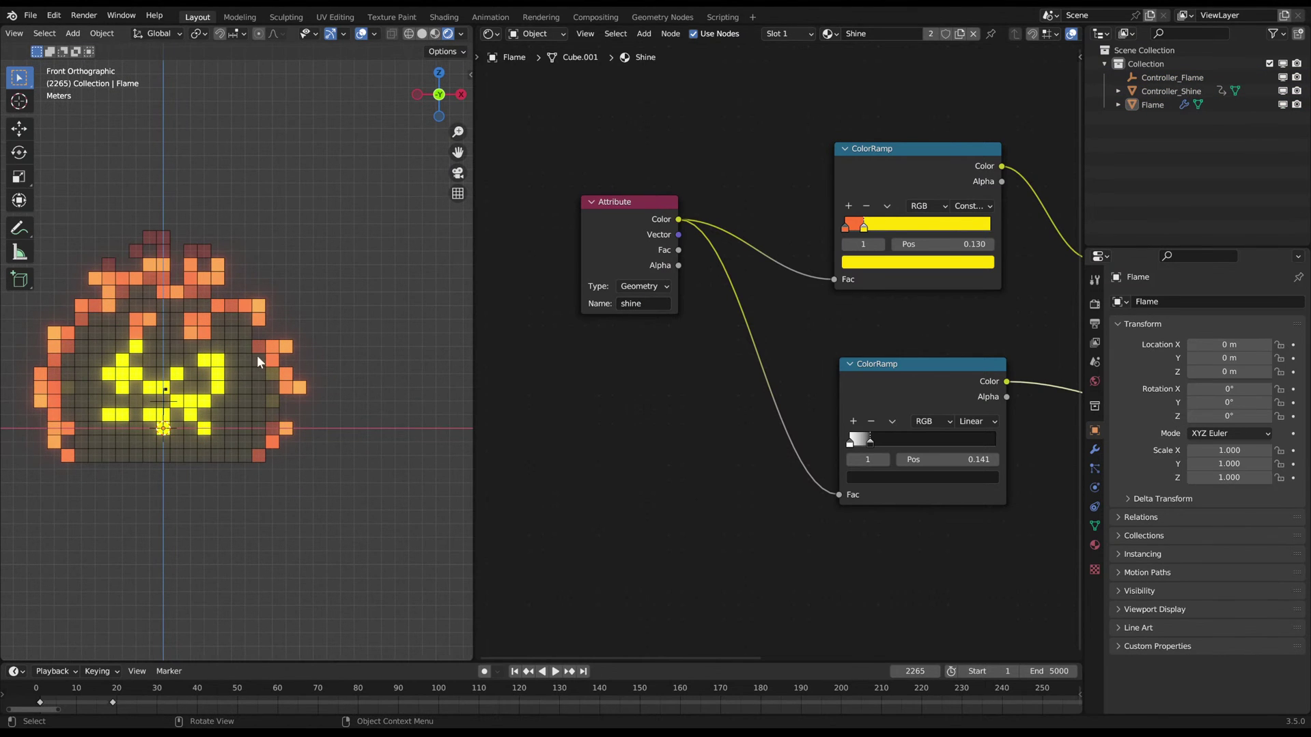
- Move the upper ColorRamp's yellow stop to 0.111 and the lower ColorRamp's dark stop to 0.134
middle_drag(882, 271, 750, 307)
mouse_move(732, 264)
mouse_down()
mouse_move(851, 266)
mouse_move(706, 267)
mouse_move(722, 265)
mouse_up()
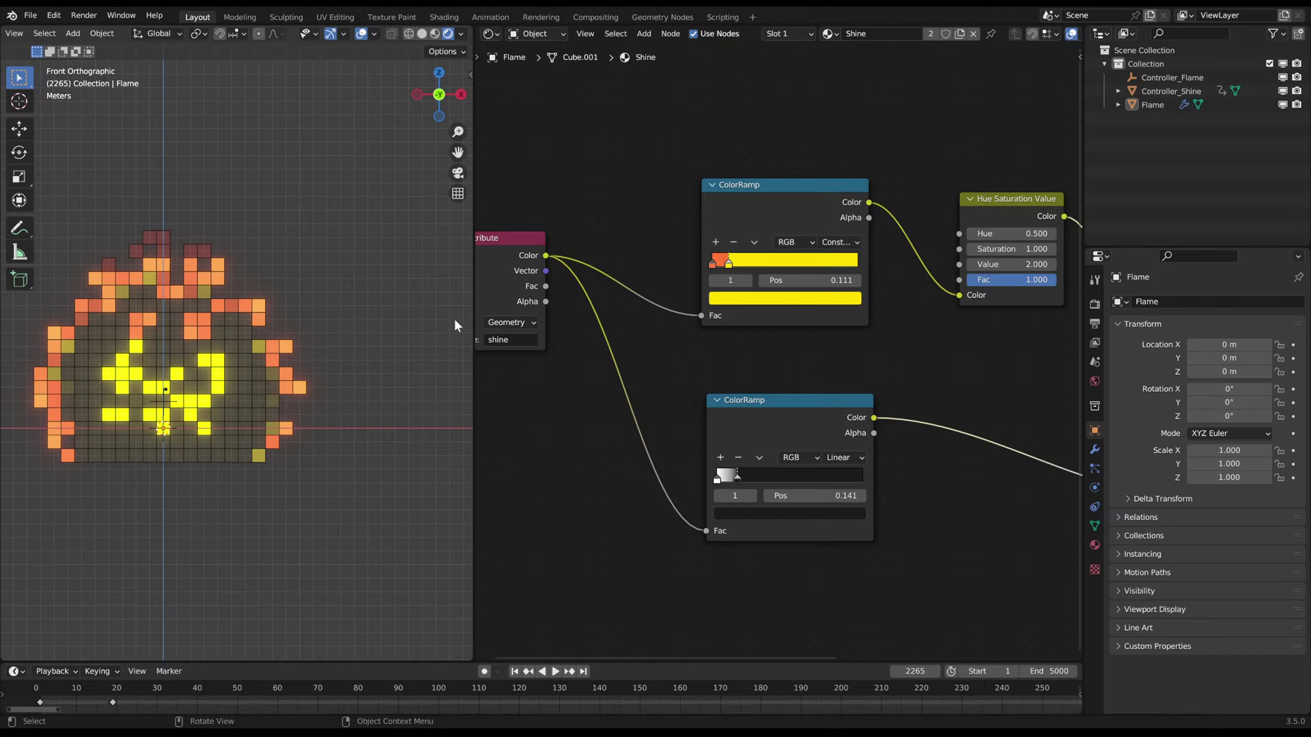
scroll(816, 383, down, 1)
drag(797, 401, 780, 398)
scroll(785, 375, up, 3)
mouse_move(709, 497)
mouse_down()
mouse_move(839, 497)
mouse_move(709, 505)
mouse_up()
middle_drag(839, 466, 730, 452)
drag(759, 417, 731, 425)
- Insert a Math node set to Multiply between the lower ColorRamp and the Principled BSDF's Alpha
middle_drag(798, 512, 642, 466)
key(shift+a)
click(664, 469)
text(add)
key(Return)
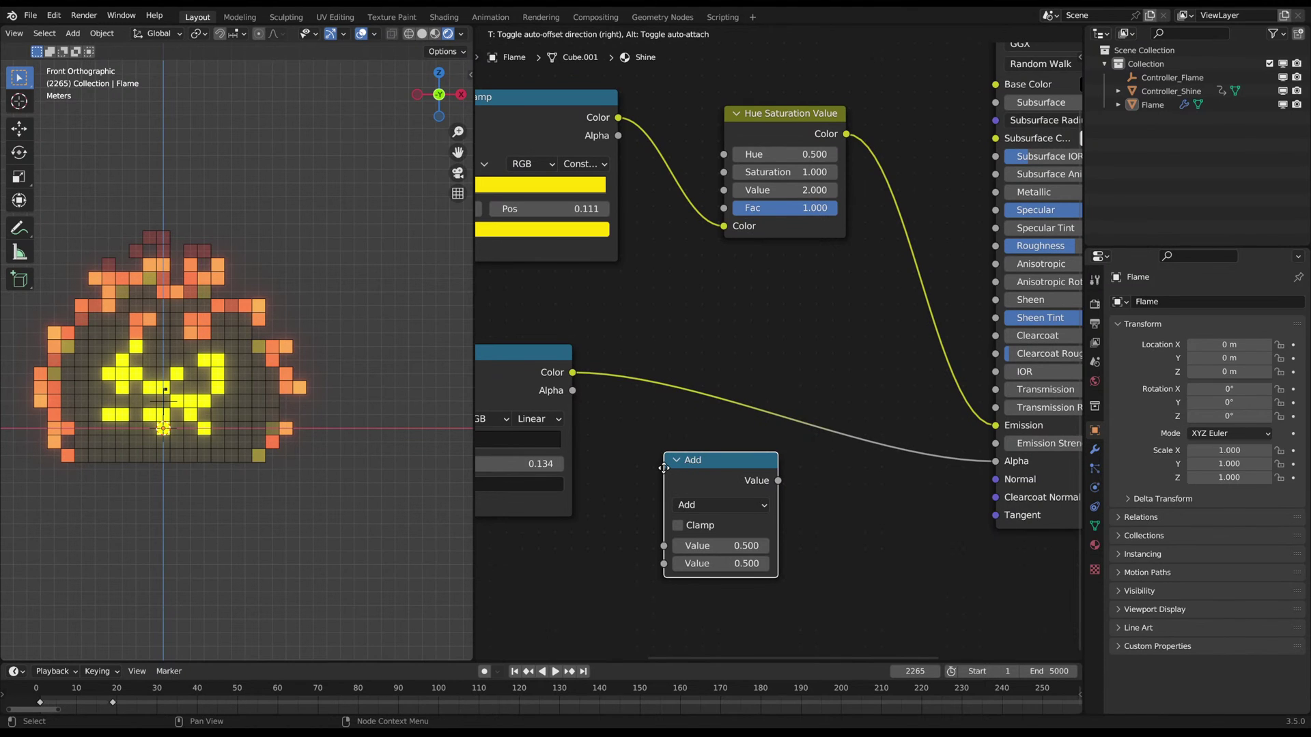
click(693, 388)
ctrl+scroll(721, 419, down, 2)
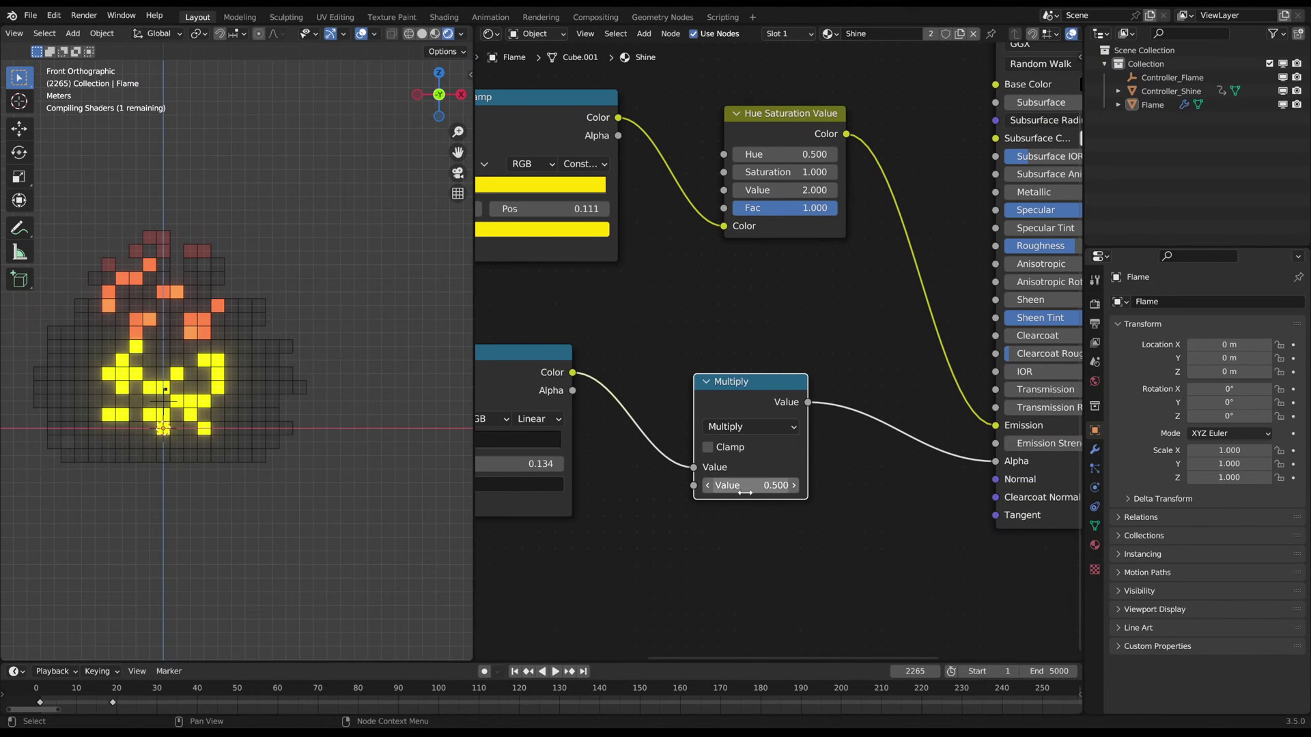
- Try 0.4 and other factors in the Multiply node, and return its value to 0.5
click(746, 488)
text(0.4)
key(Return)
middle_drag(746, 493, 896, 482)
drag(903, 475, 797, 474)
middle_drag(957, 523, 846, 505)
drag(784, 458, 978, 459)
click(794, 454)
text(0.5)
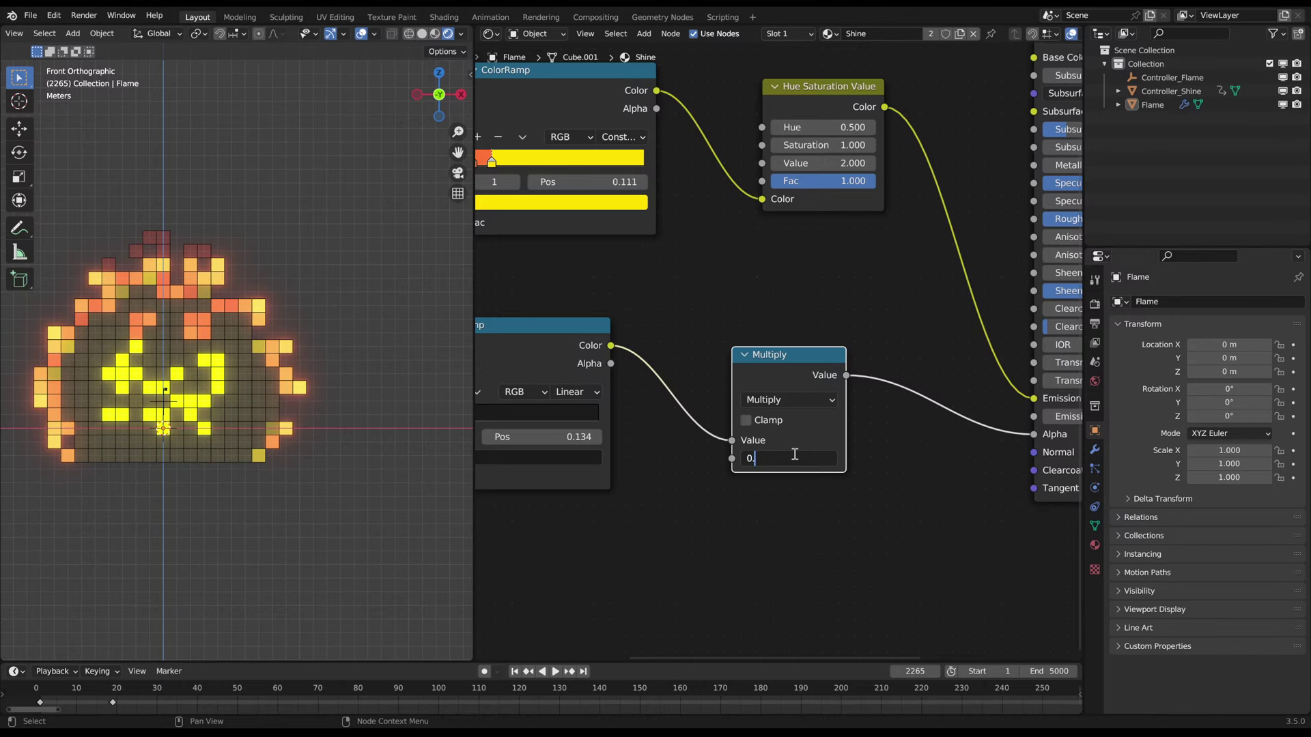
key(Return)
- Move the lower ColorRamp's dark stop to 0.180 and play the animation with the viewport overlays hidden
middle_drag(775, 345, 863, 326)
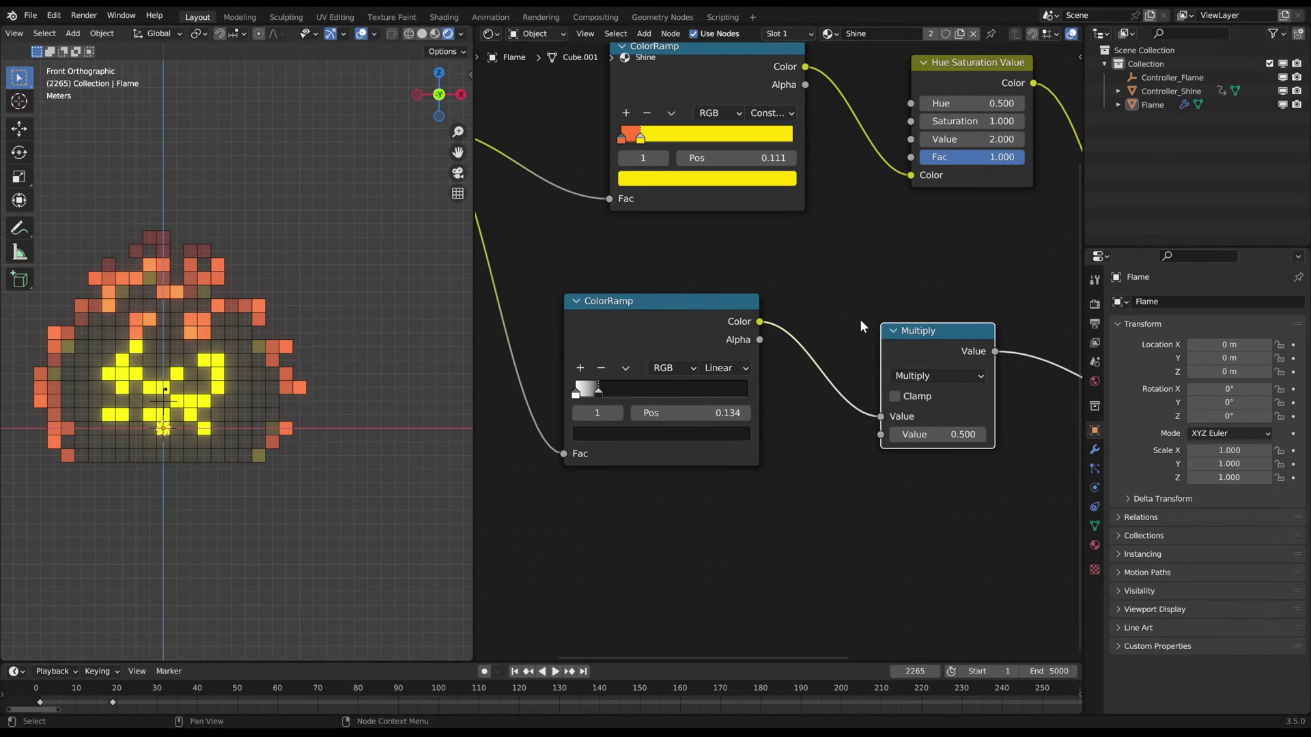
mouse_move(607, 392)
mouse_down()
mouse_move(646, 392)
mouse_move(599, 392)
mouse_up()
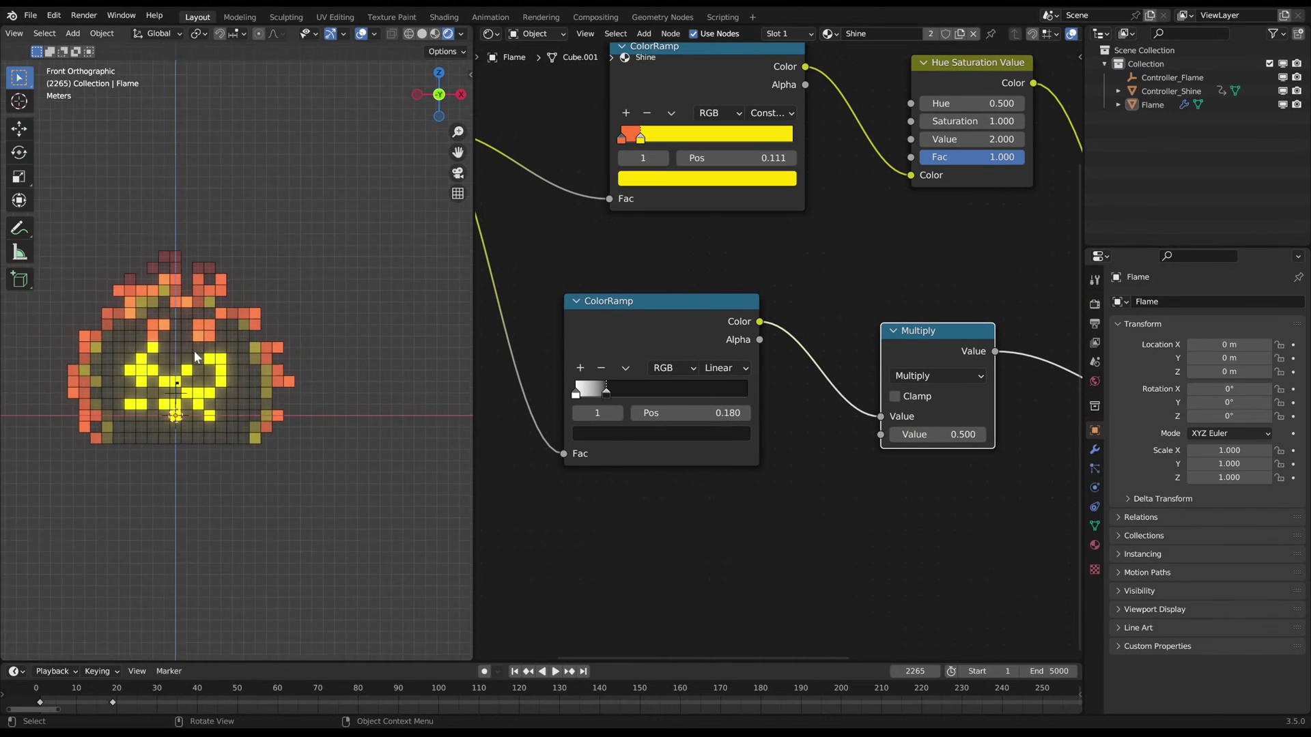
key(space)
key(shift+alt+z)
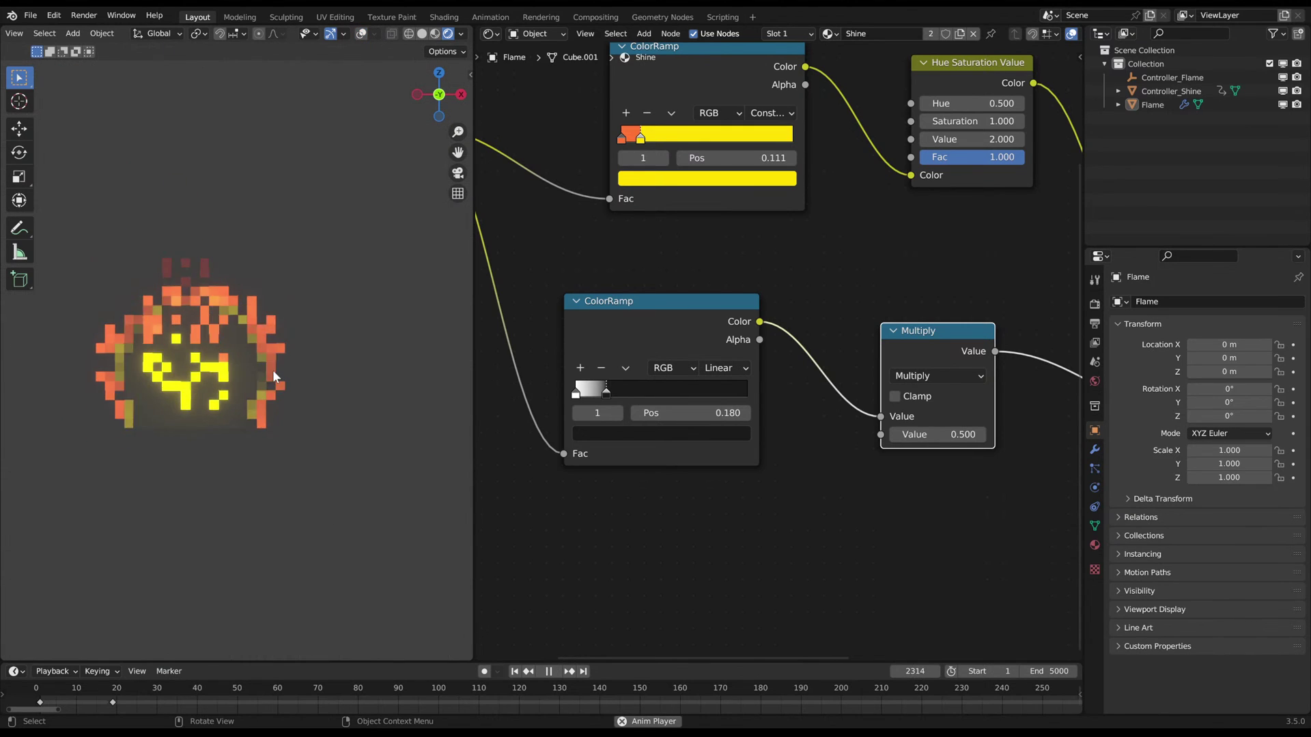
- Stop playback, show the viewport overlays and try moving Controller_Shine up and across the flame
click(1187, 108)
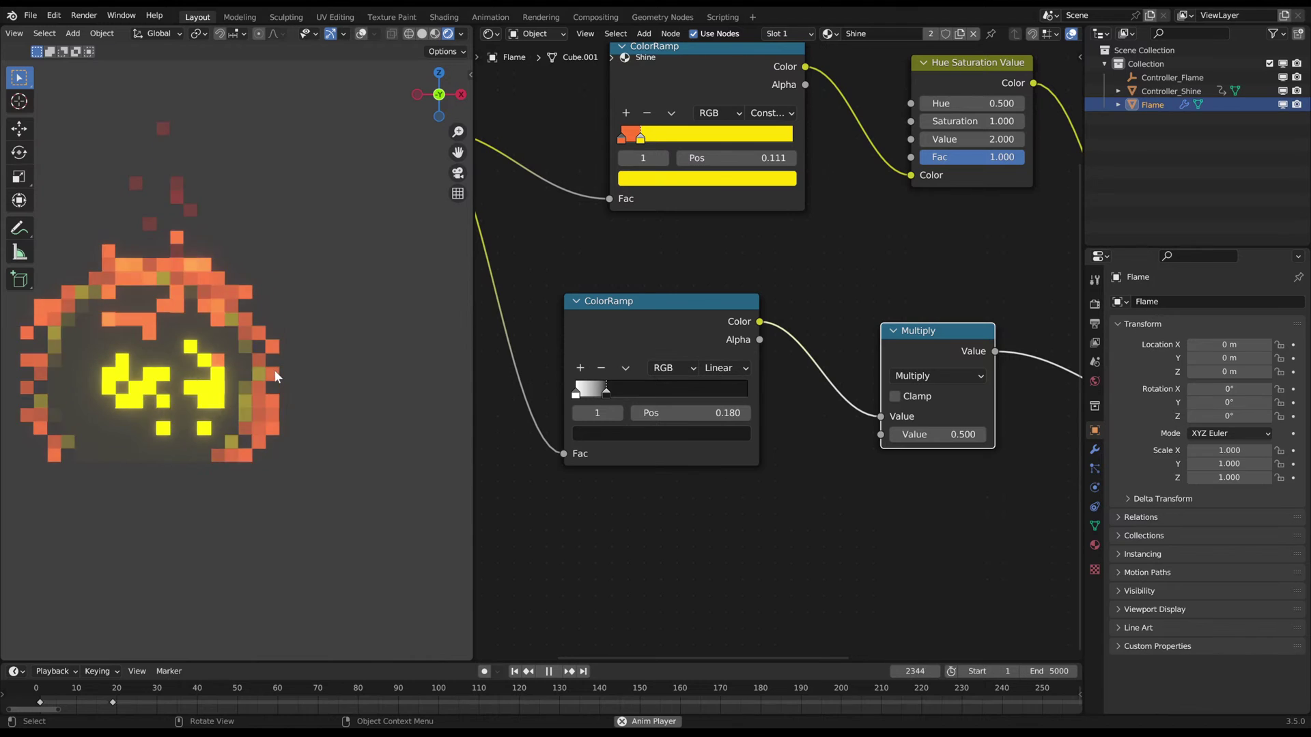
click(1173, 90)
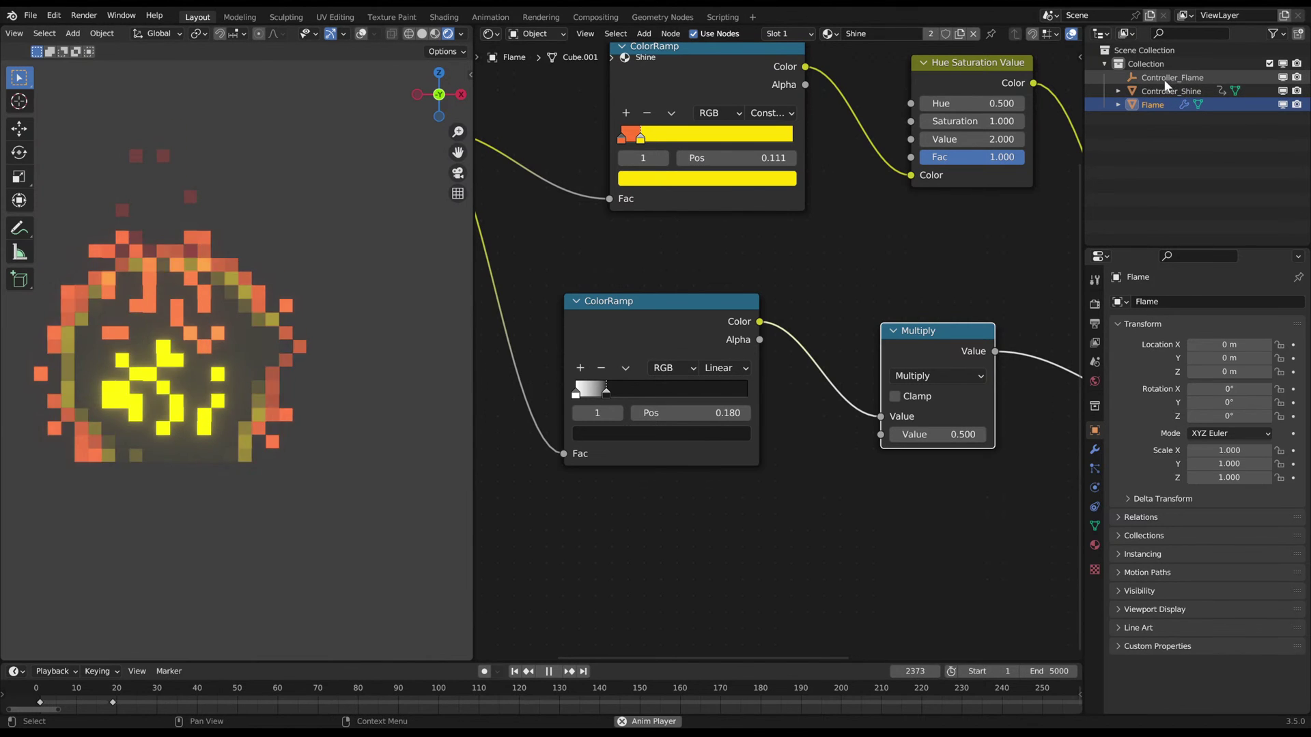
key(space)
click(360, 34)
key(g)
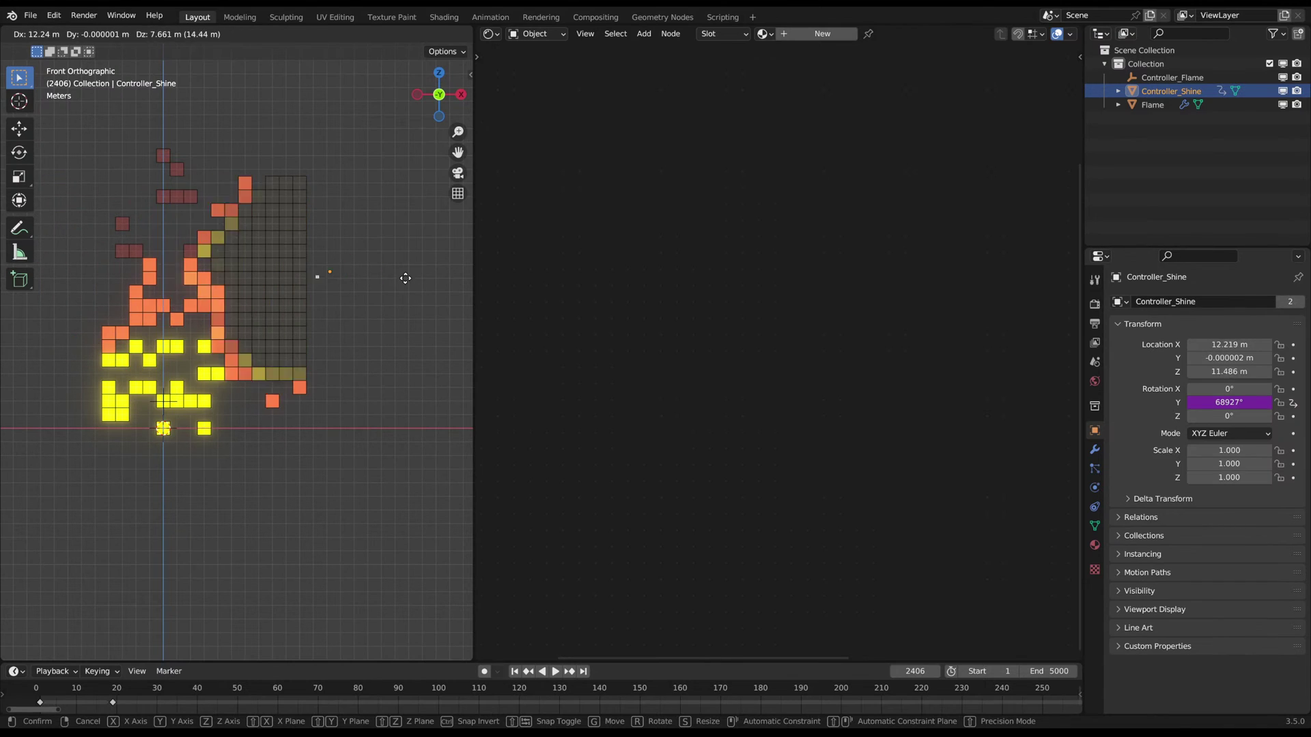
key(Escape)
- Select the Flame and open its Geometry Nodes tree at the two Grid nodes
click(239, 272)
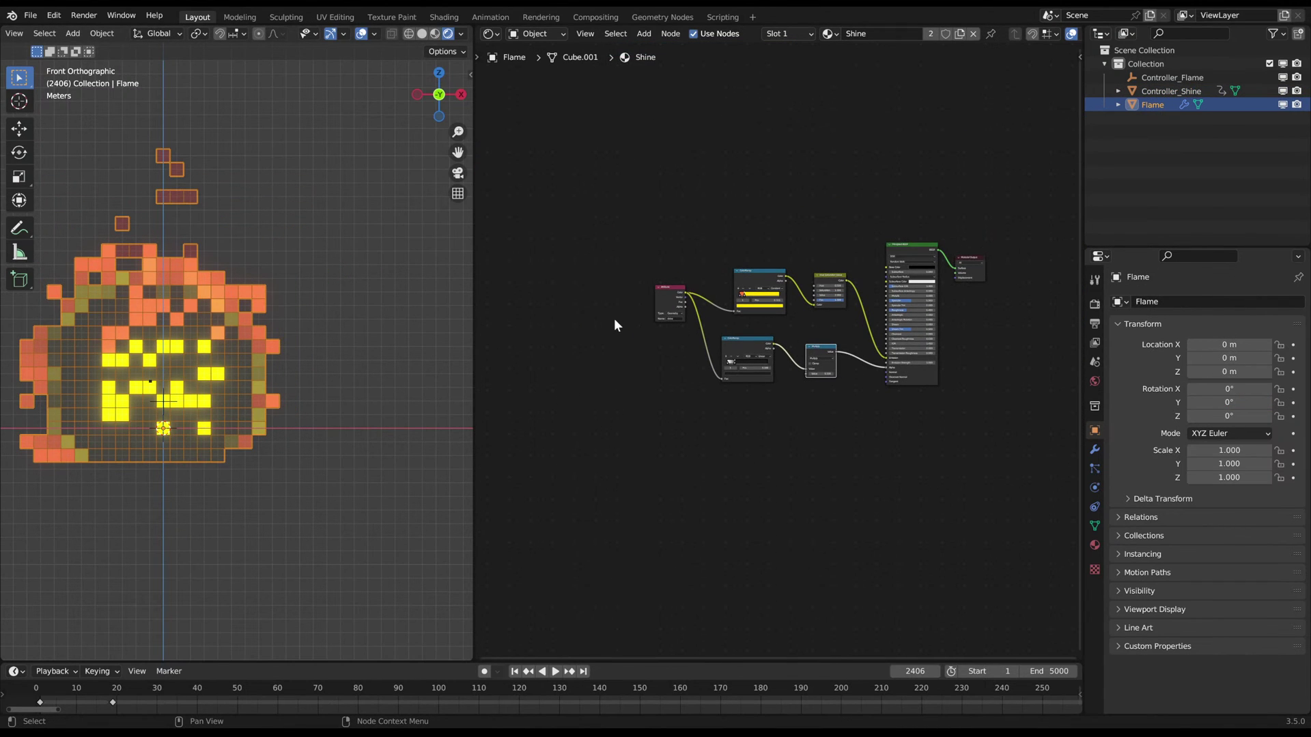
click(493, 35)
click(532, 148)
middle_drag(949, 219, 559, 403)
scroll(723, 320, up, 12)
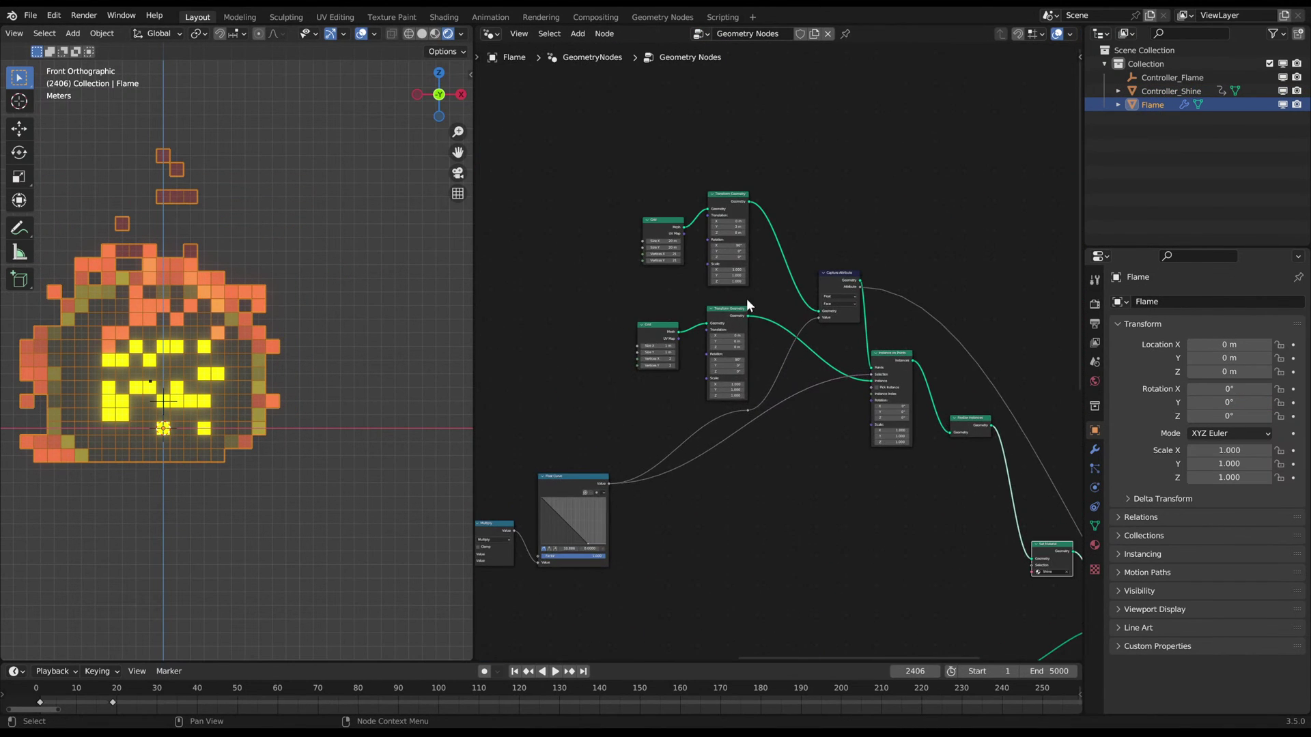
middle_drag(703, 290, 797, 362)
- Try a Size X and Size Y of 27.4 m on the upper Grid node, and undo the change
shift+drag(716, 233, 778, 244)
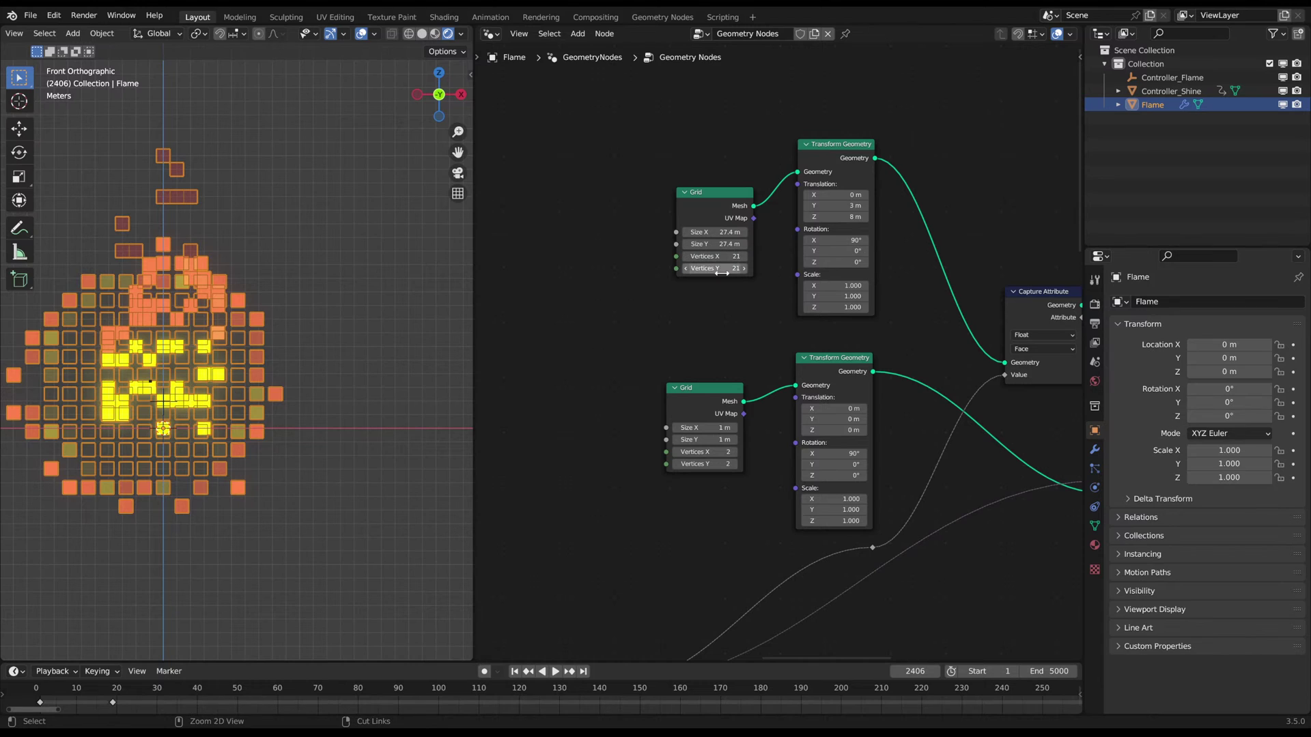
key(ctrl+z)
scroll(758, 350, down, 1)
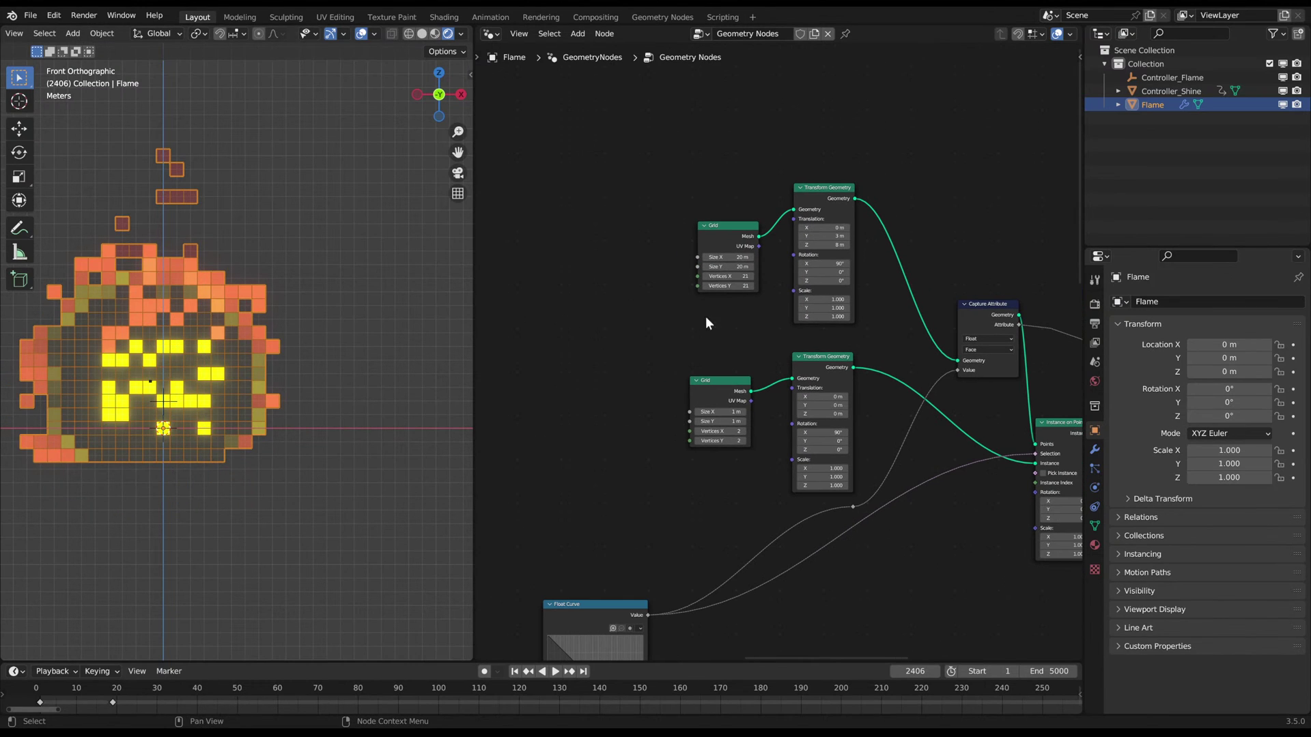
key(g)
key(Escape)
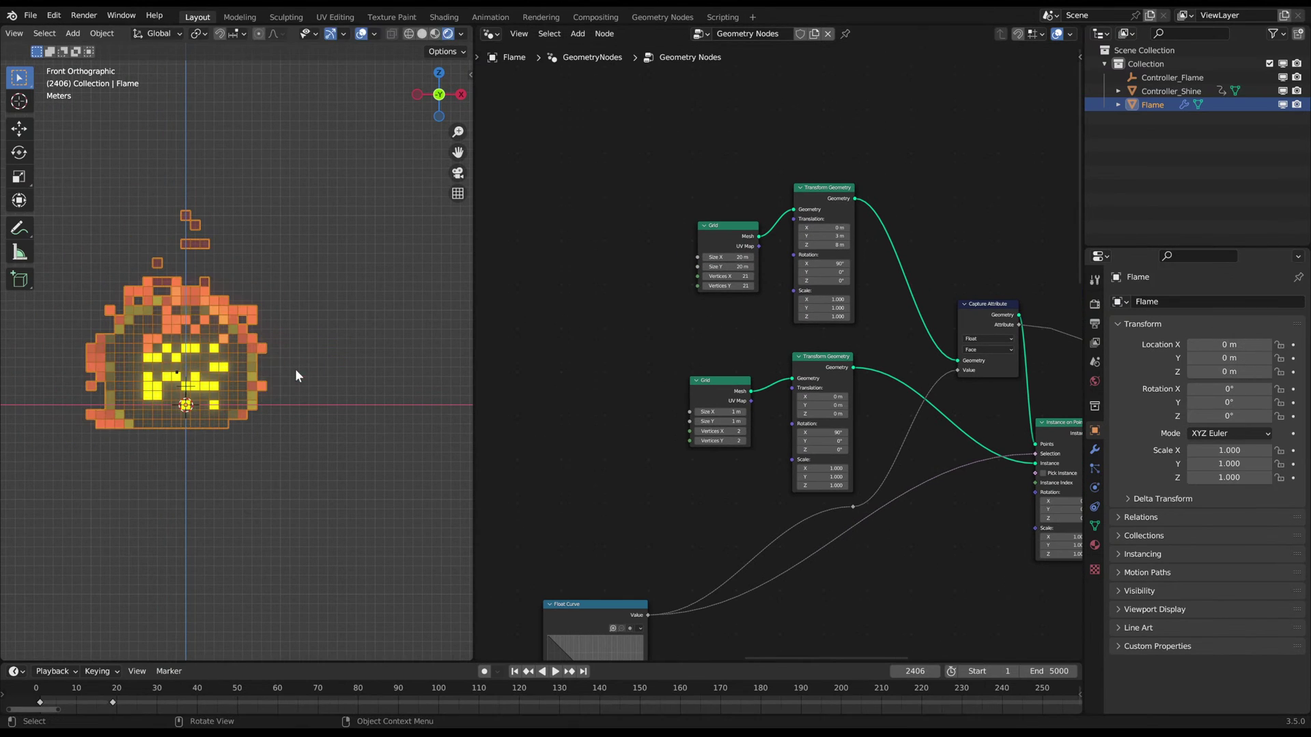
- Try moving Controller_Shine toward the upper part of the background grid
click(183, 377)
key(g)
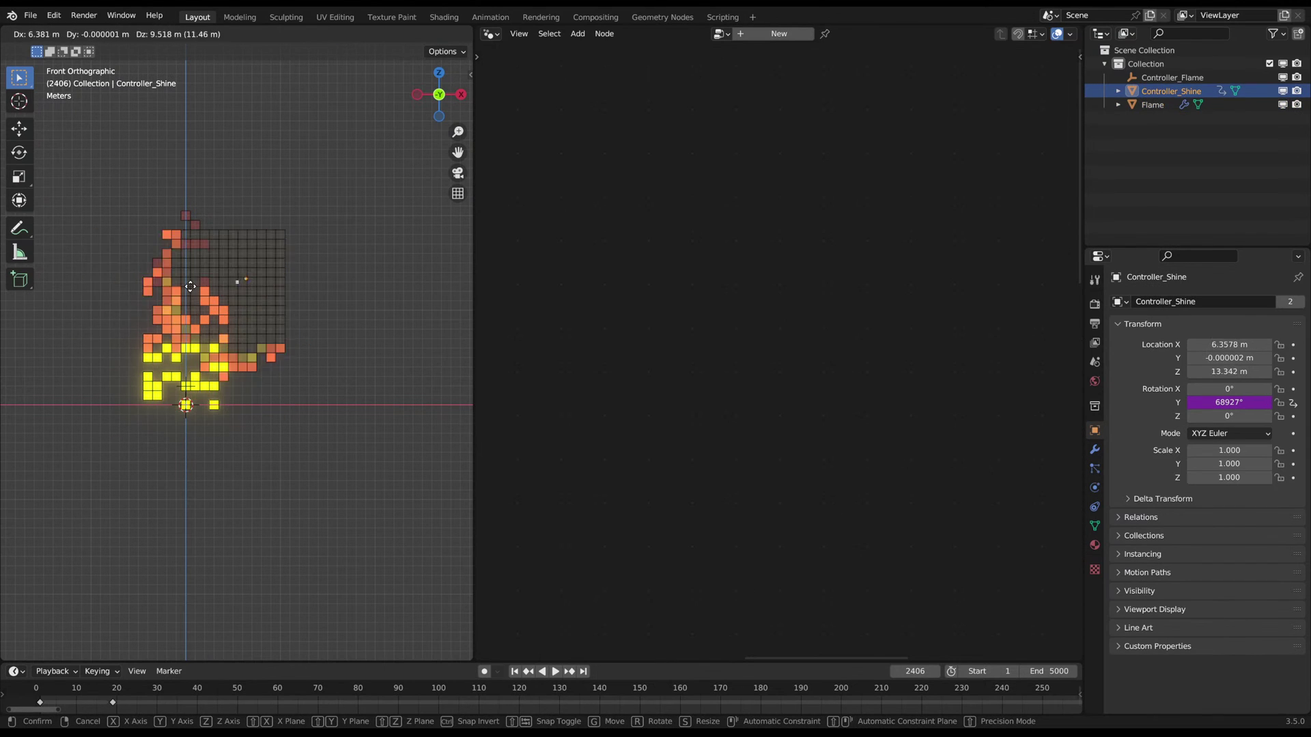
key(Escape)
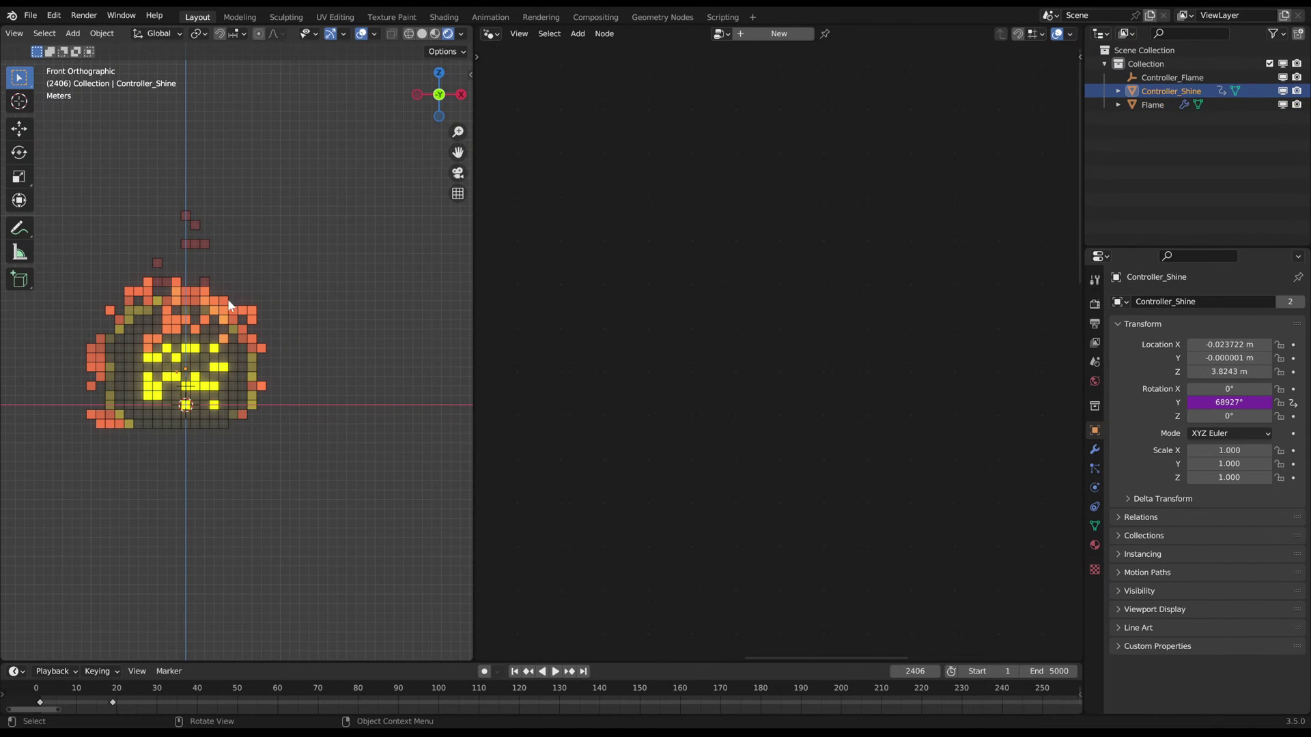
- Play the flame animation with the overlays visible to examine the shine around the flame, and stop it
click(235, 344)
key(space)
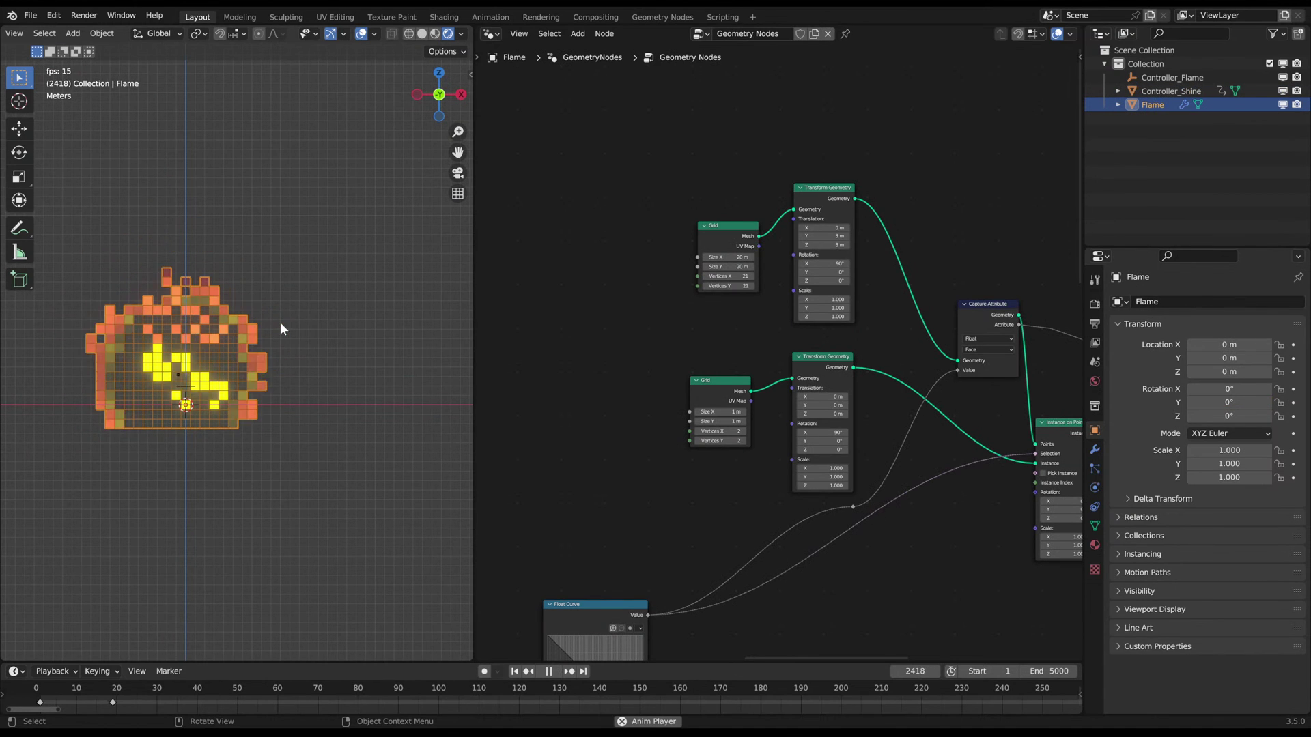
click(316, 276)
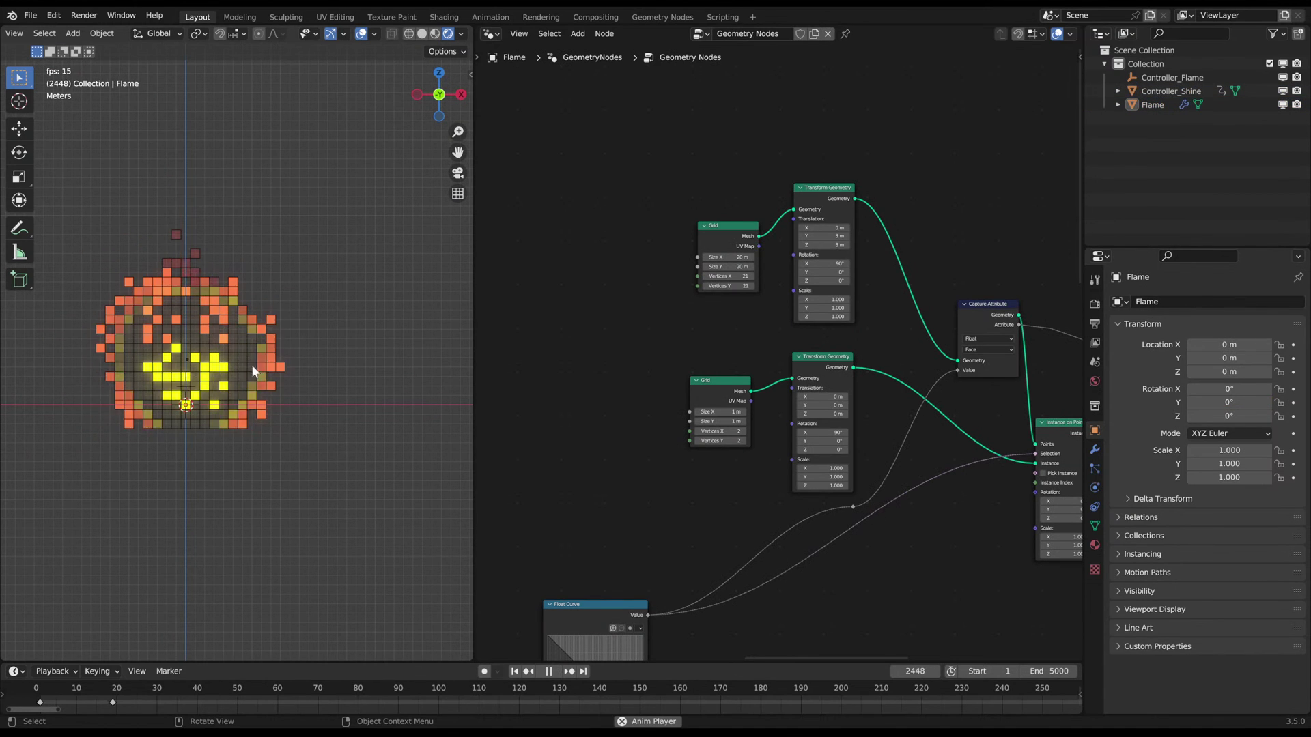
key(space)
- Move Controller_Shine up to about X 0.122 m and Z 5.64 m, and check it in playback
scroll(258, 365, up, 3)
click(164, 374)
key(g)
click(167, 346)
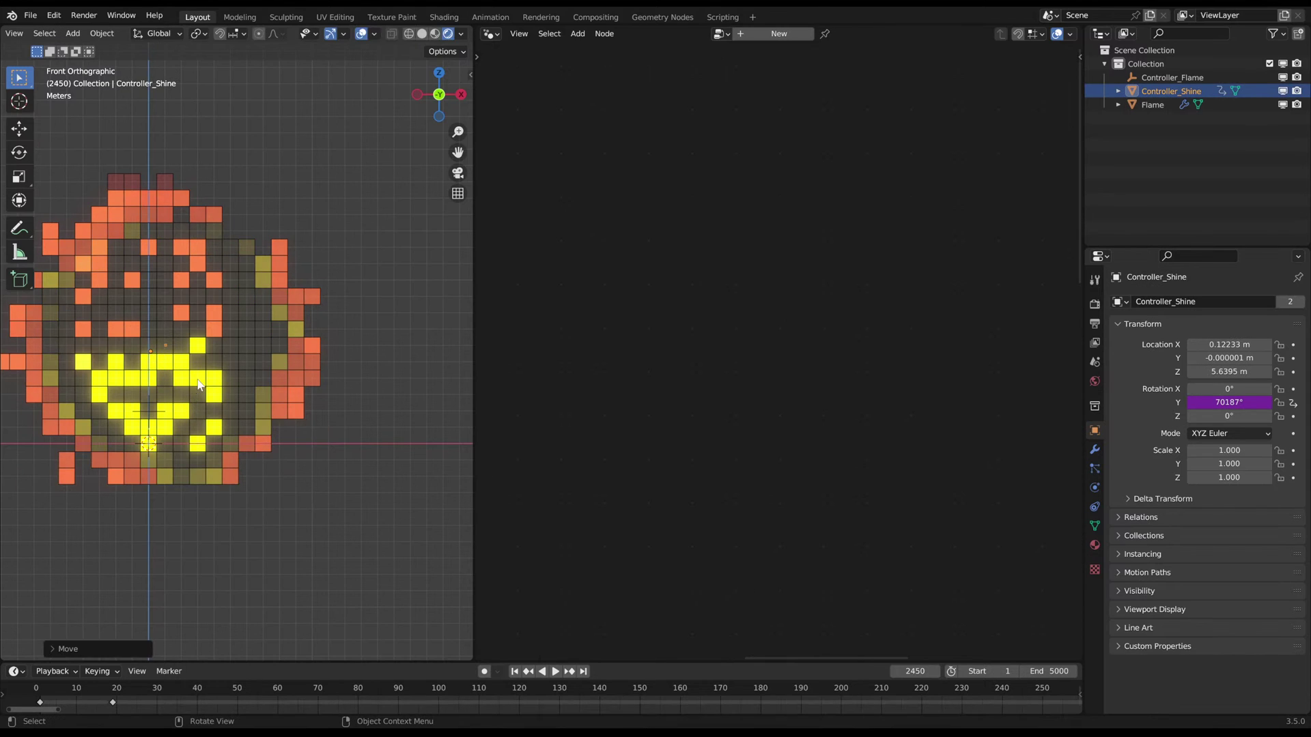
scroll(232, 369, down, 1)
key(space)
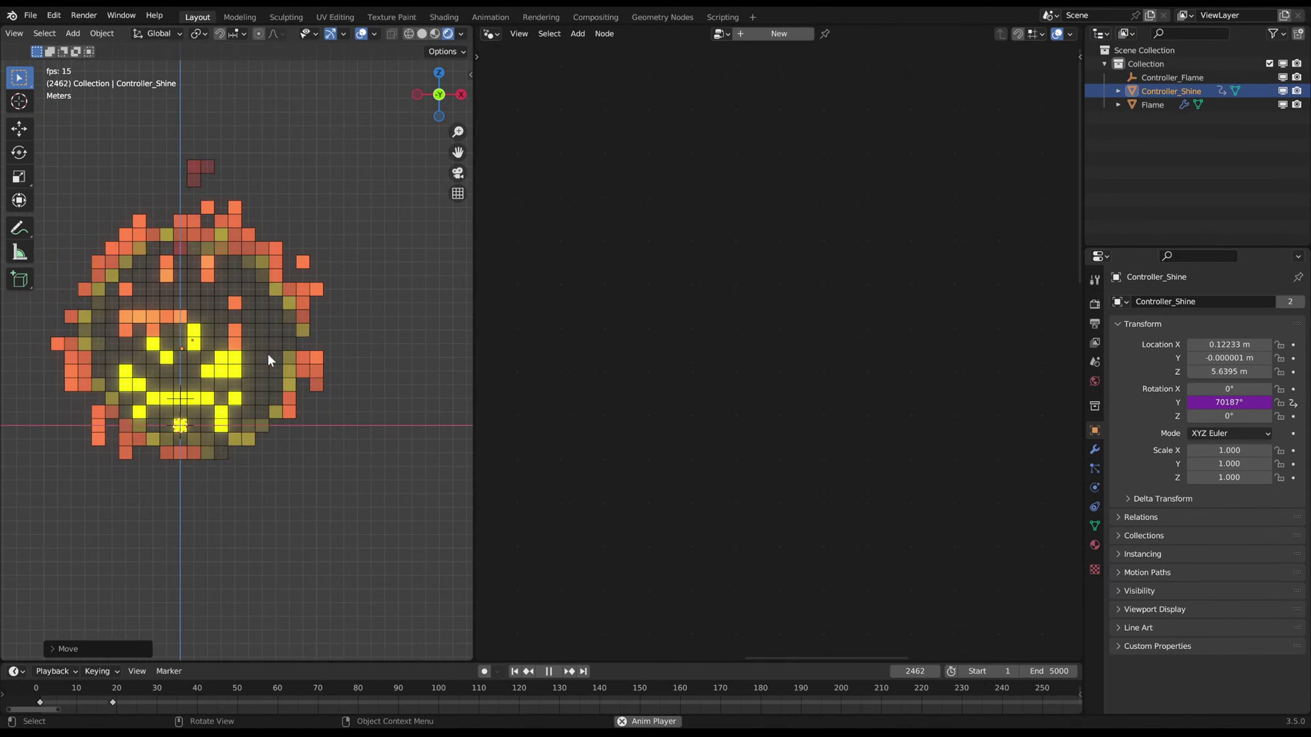
key(space)
- Return to frame 1, offset Controller_Shine's geometry away from its origin in Edit Mode, and play the animation briefly
key(shift+Left)
scroll(222, 362, up, 3)
key(g)
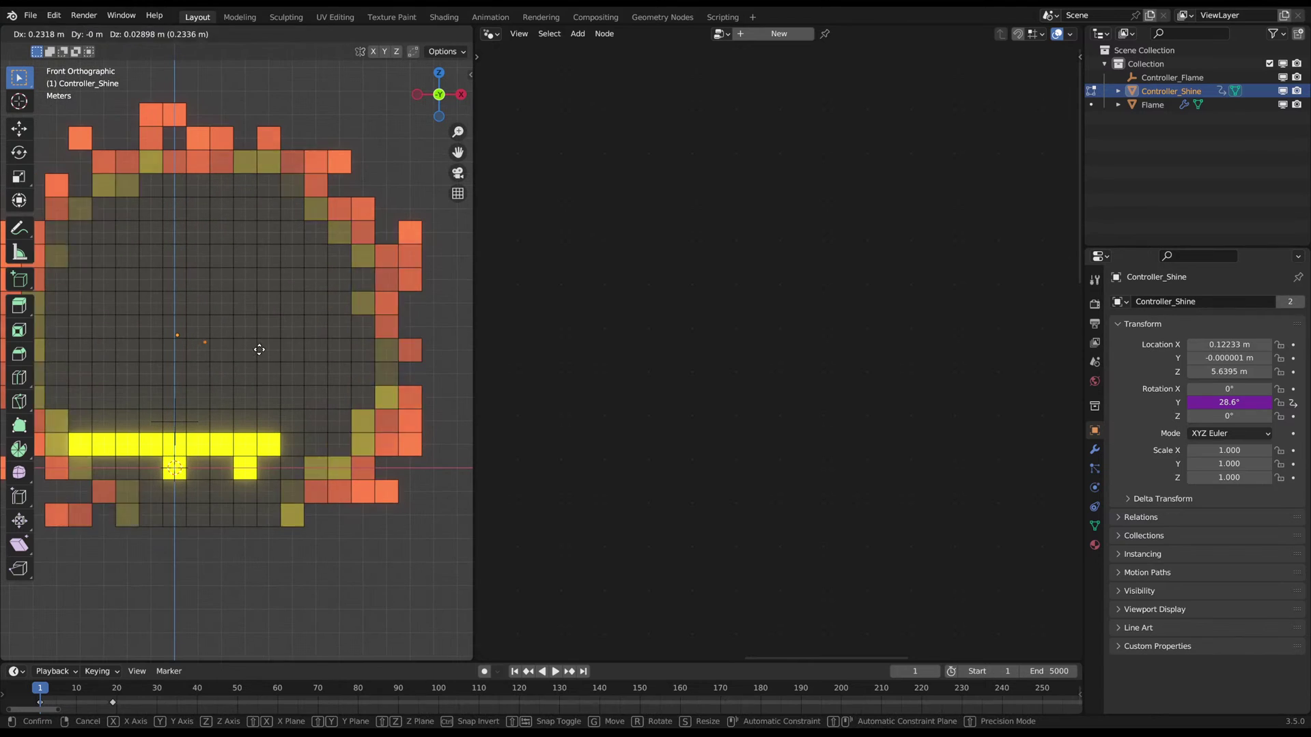
click(306, 360)
key(Tab)
scroll(285, 416, down, 6)
key(space)
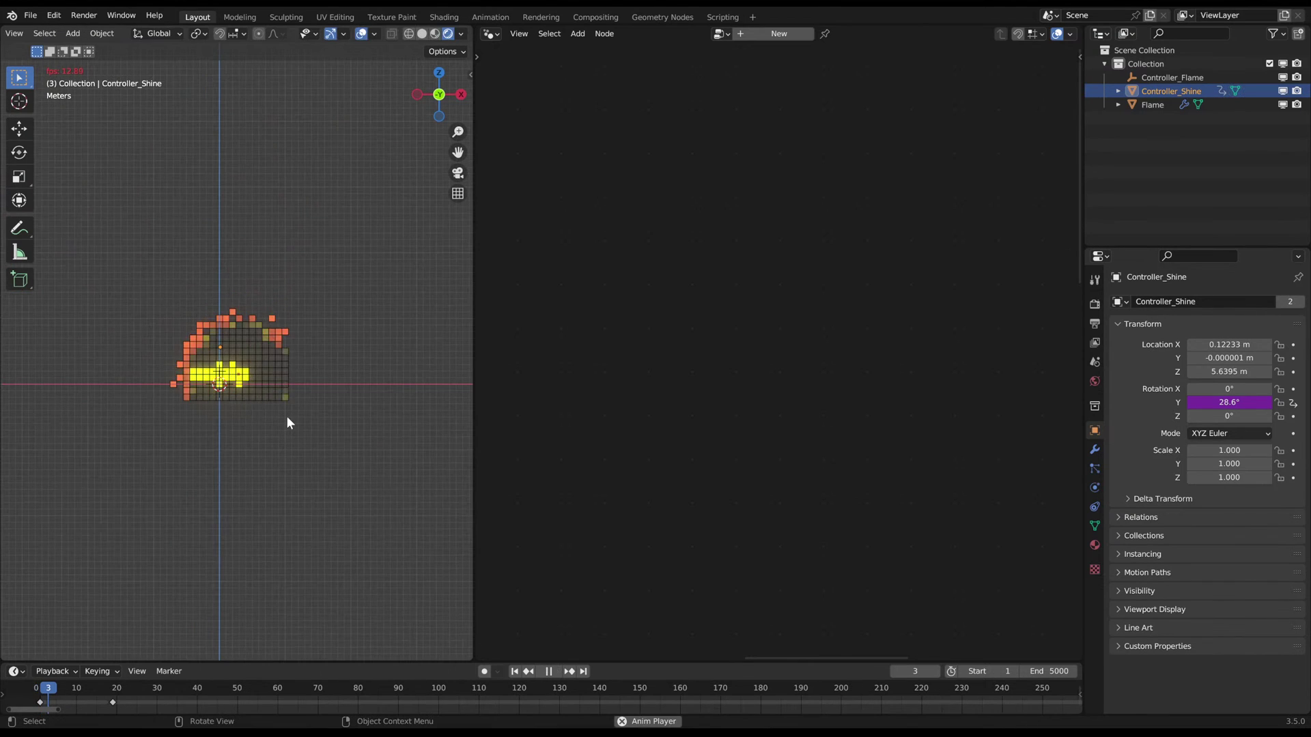
key(space)
scroll(372, 618, up, 4)
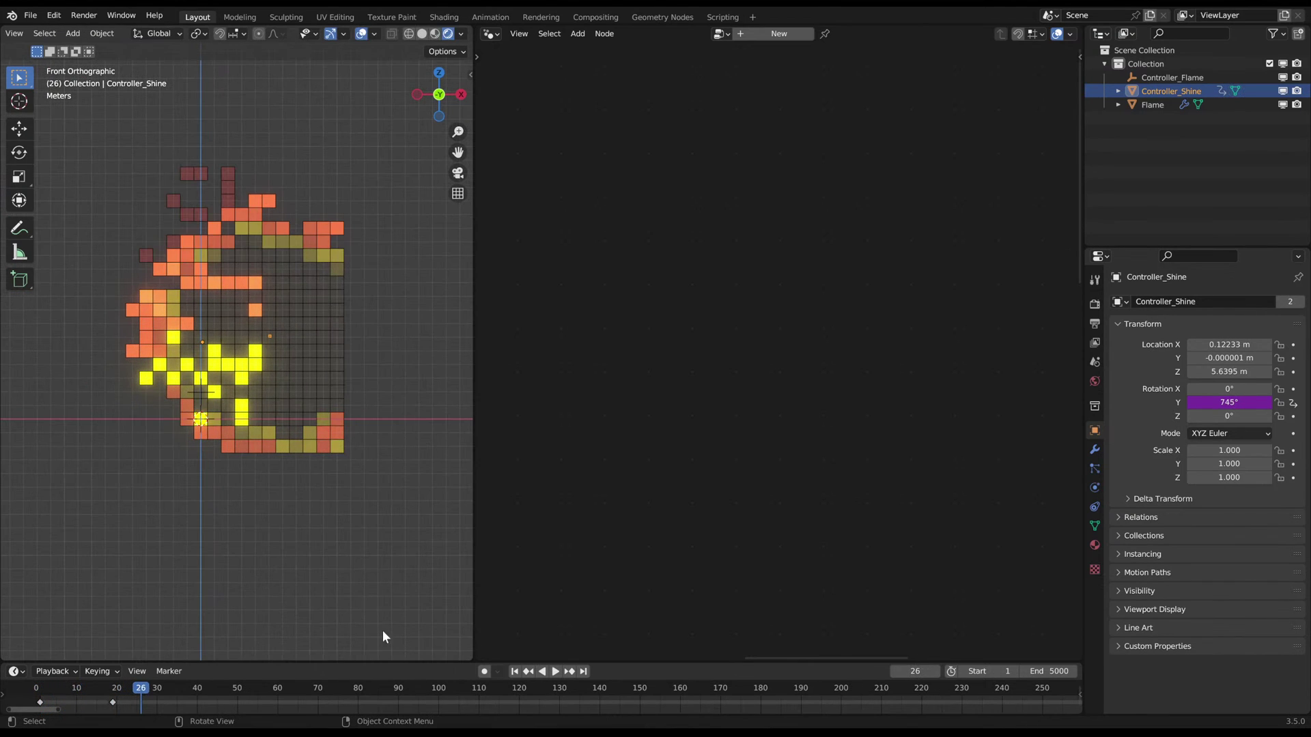
- At frame 1, move Controller_Shine's geometry in Edit Mode about 4.5 m back toward its origin
key(shift+Left)
key(Tab)
scroll(287, 365, up, 4)
key(g)
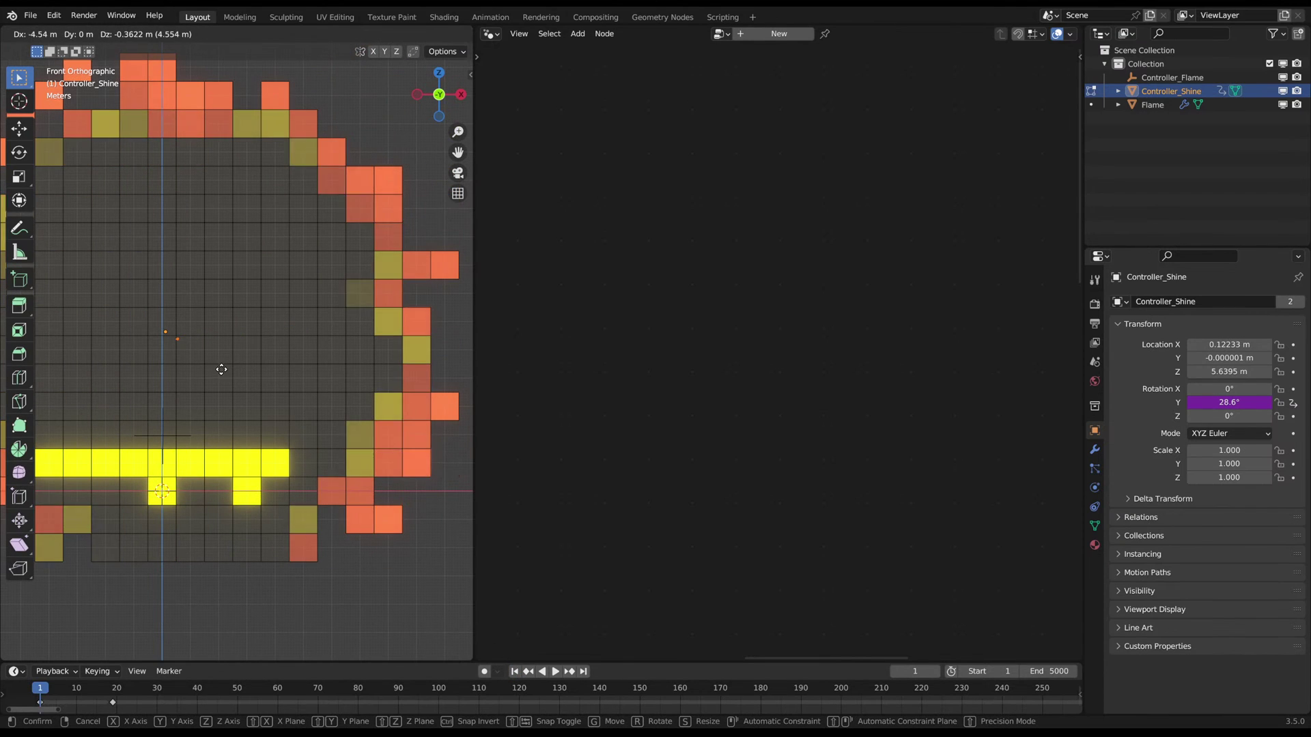
click(219, 363)
scroll(220, 353, down, 7)
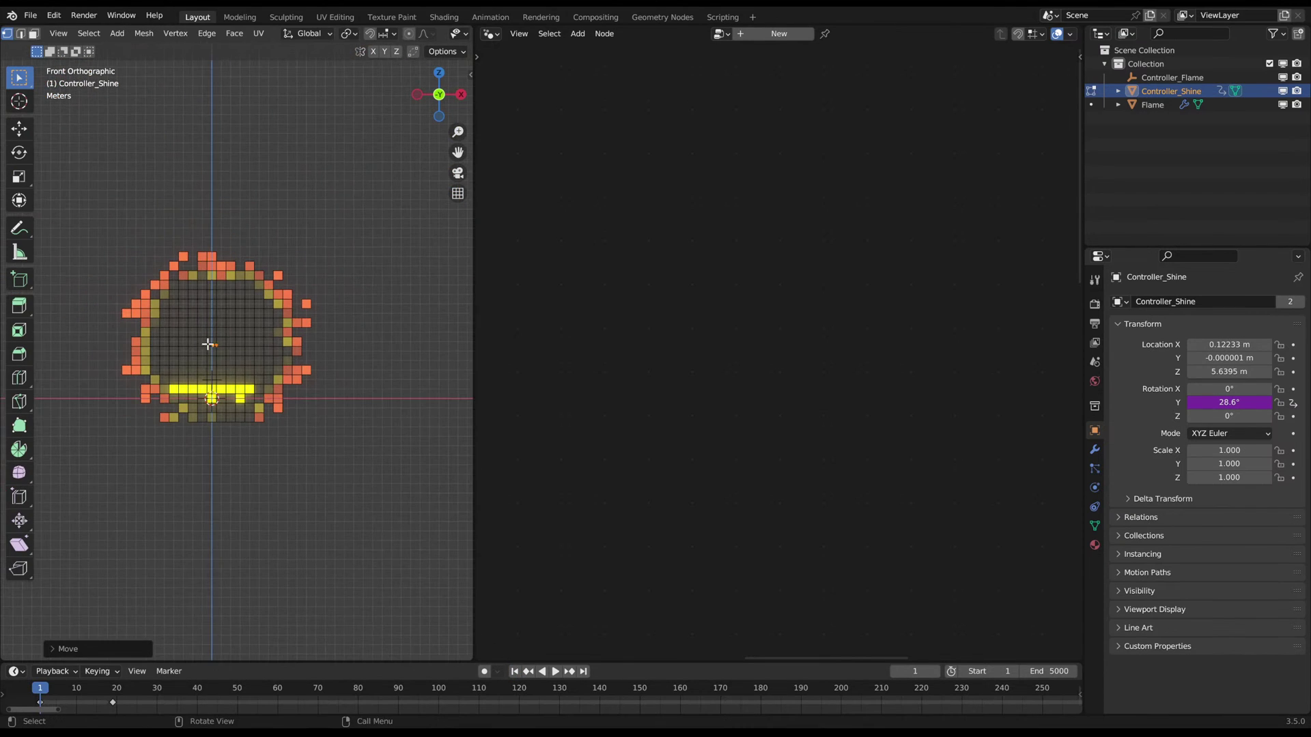
key(Tab)
- Play the animation, hide the viewport overlays to examine the shine's motion, and stop playback
key(space)
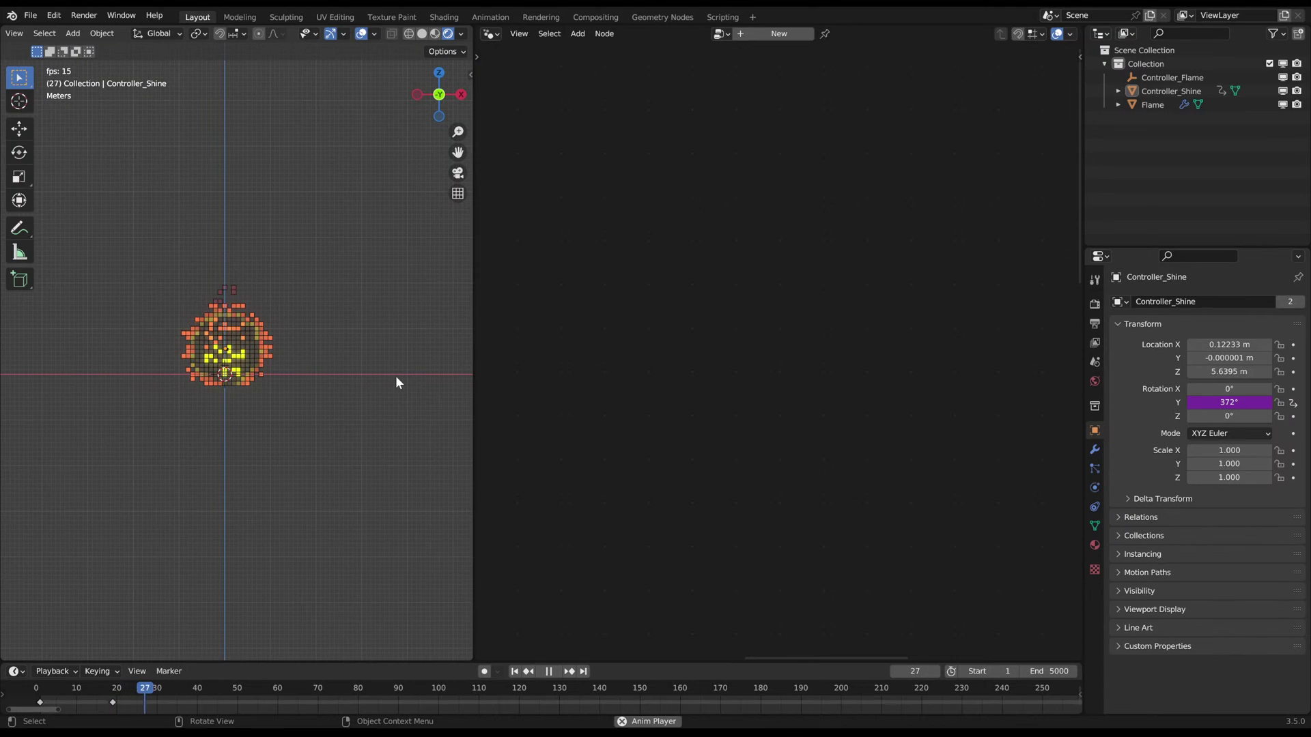
scroll(395, 376, up, 5)
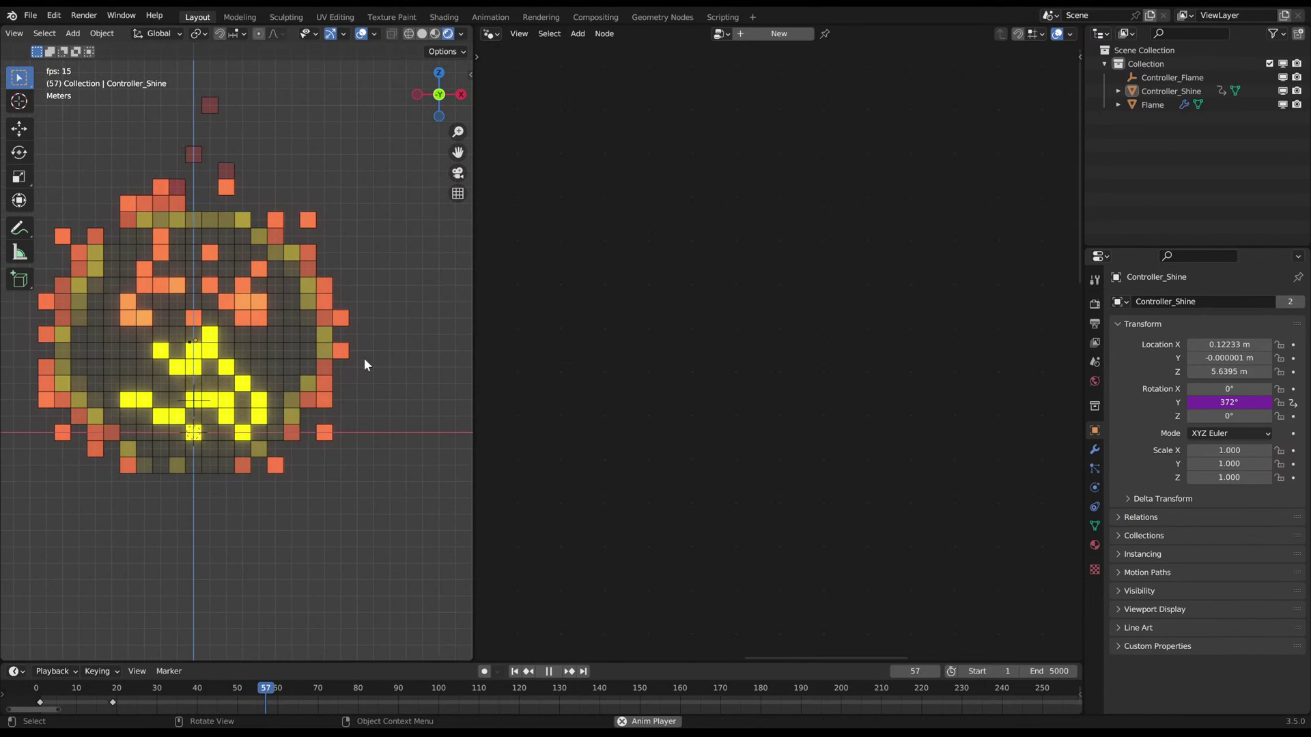
scroll(334, 374, down, 3)
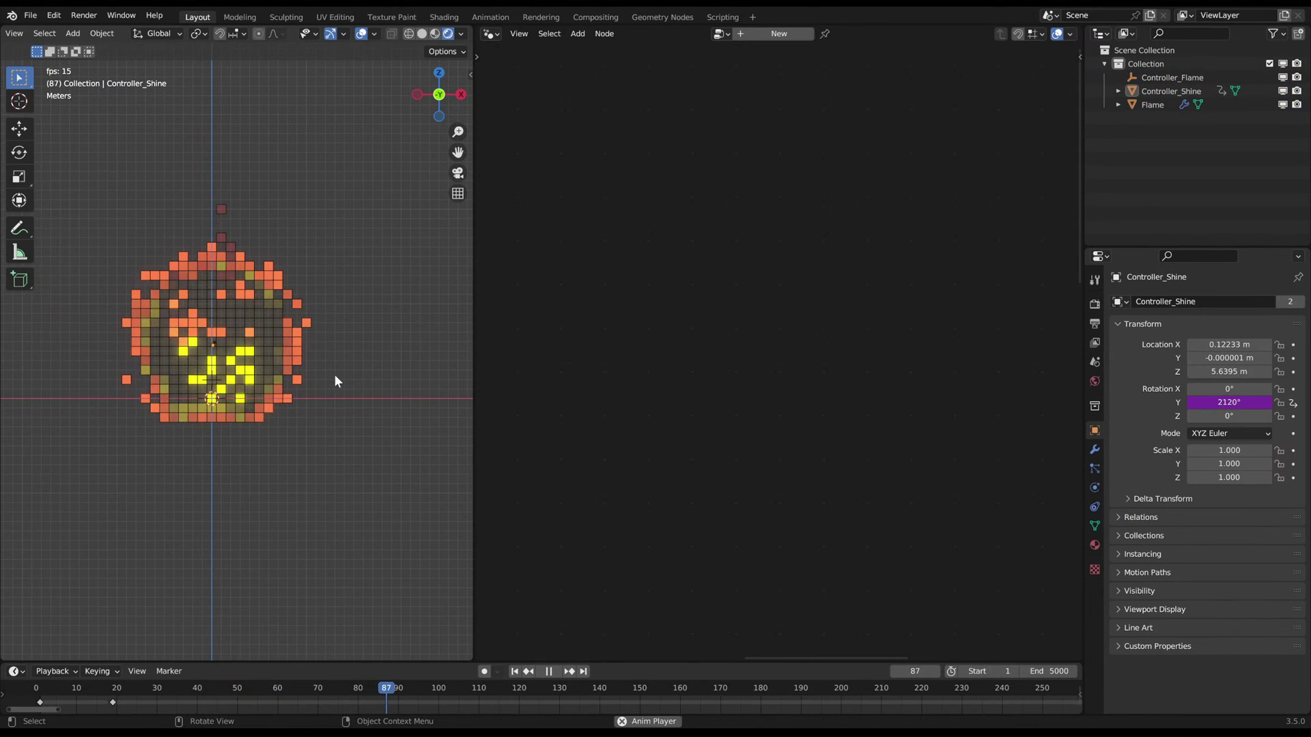
click(361, 34)
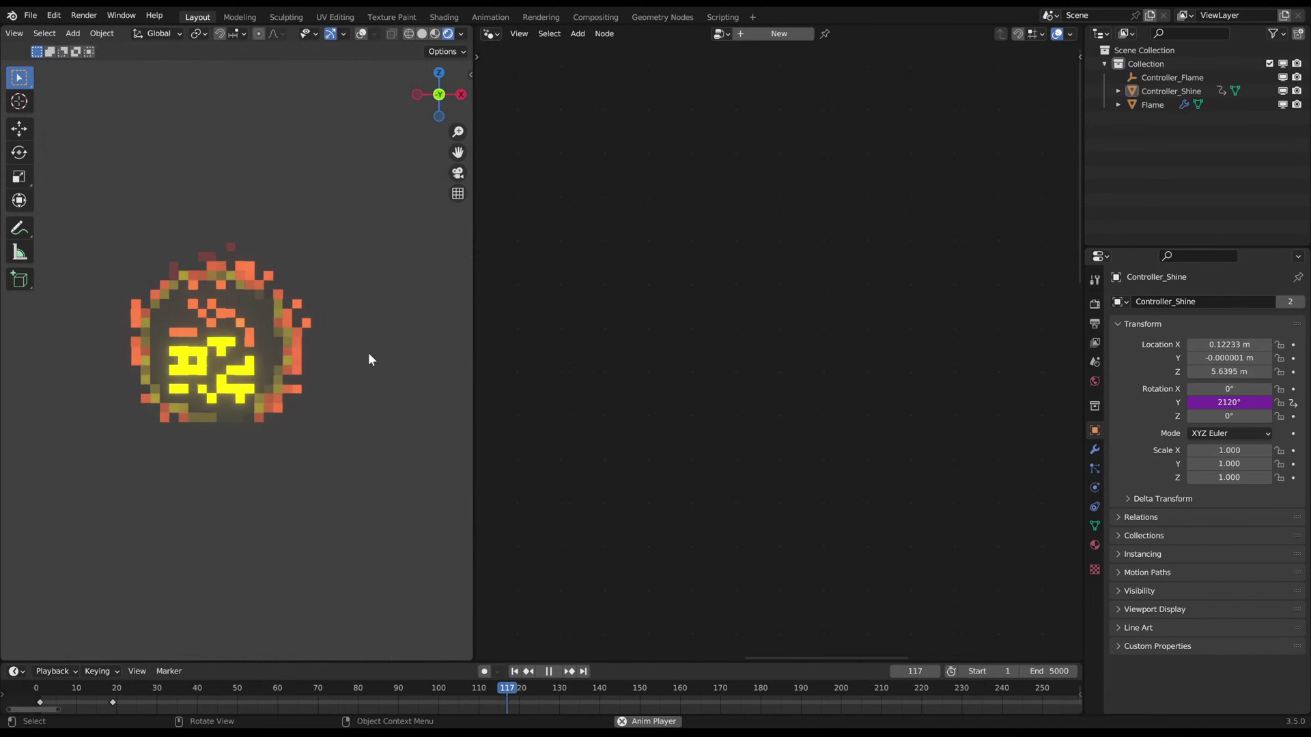
key(space)
- Select the Flame and open its Shine material in the Shader Editor with all nodes in view
click(287, 311)
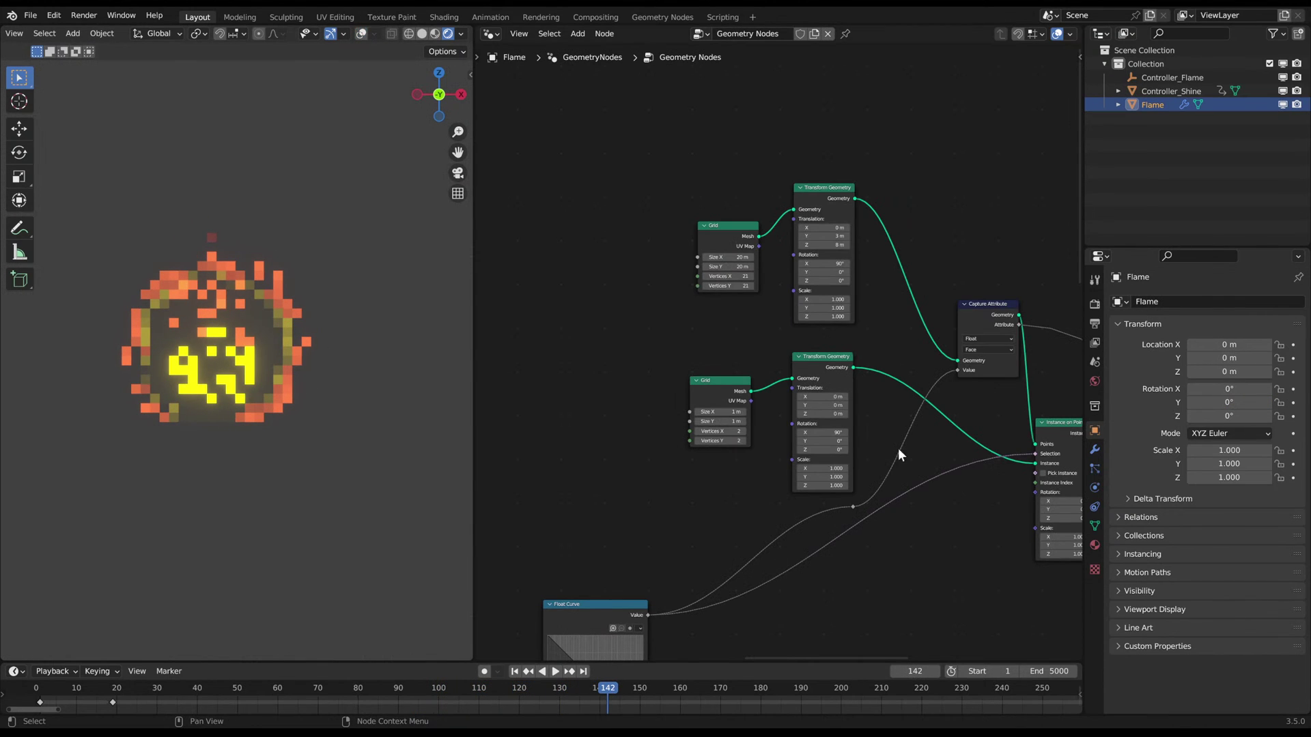
click(492, 35)
click(525, 149)
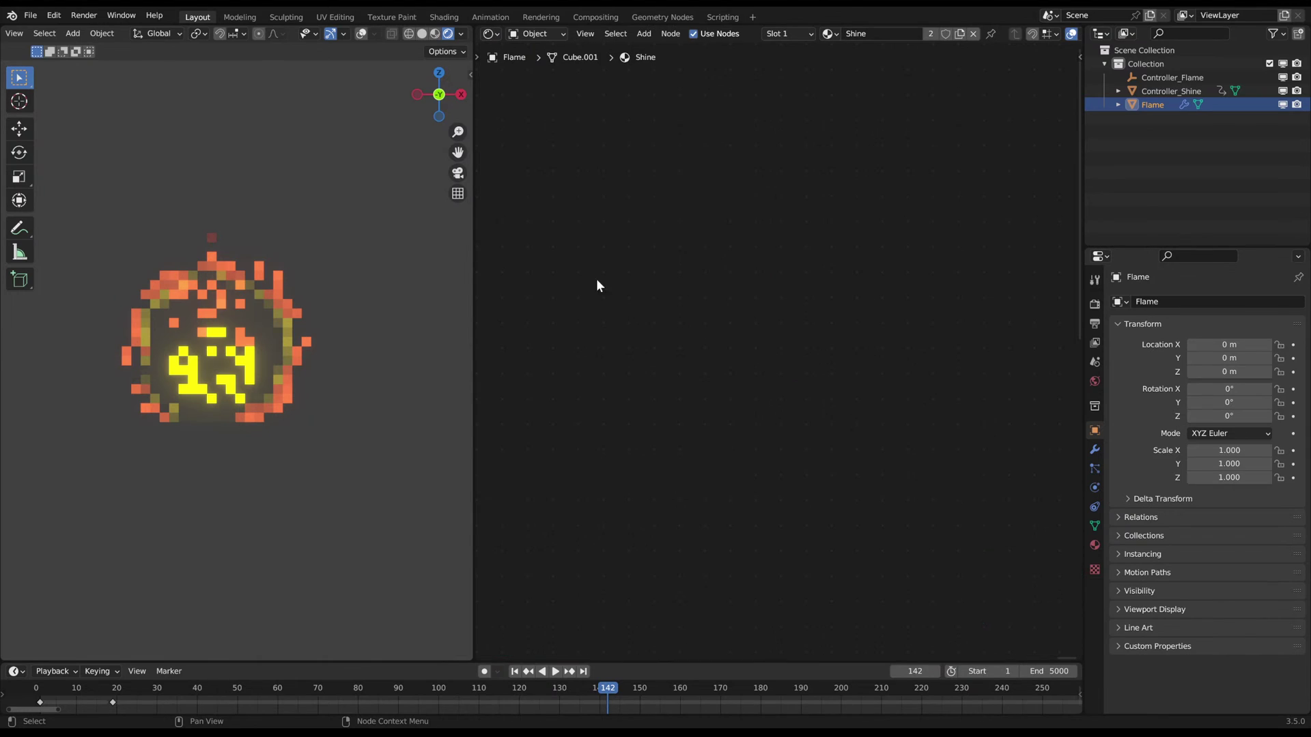
key(Home)
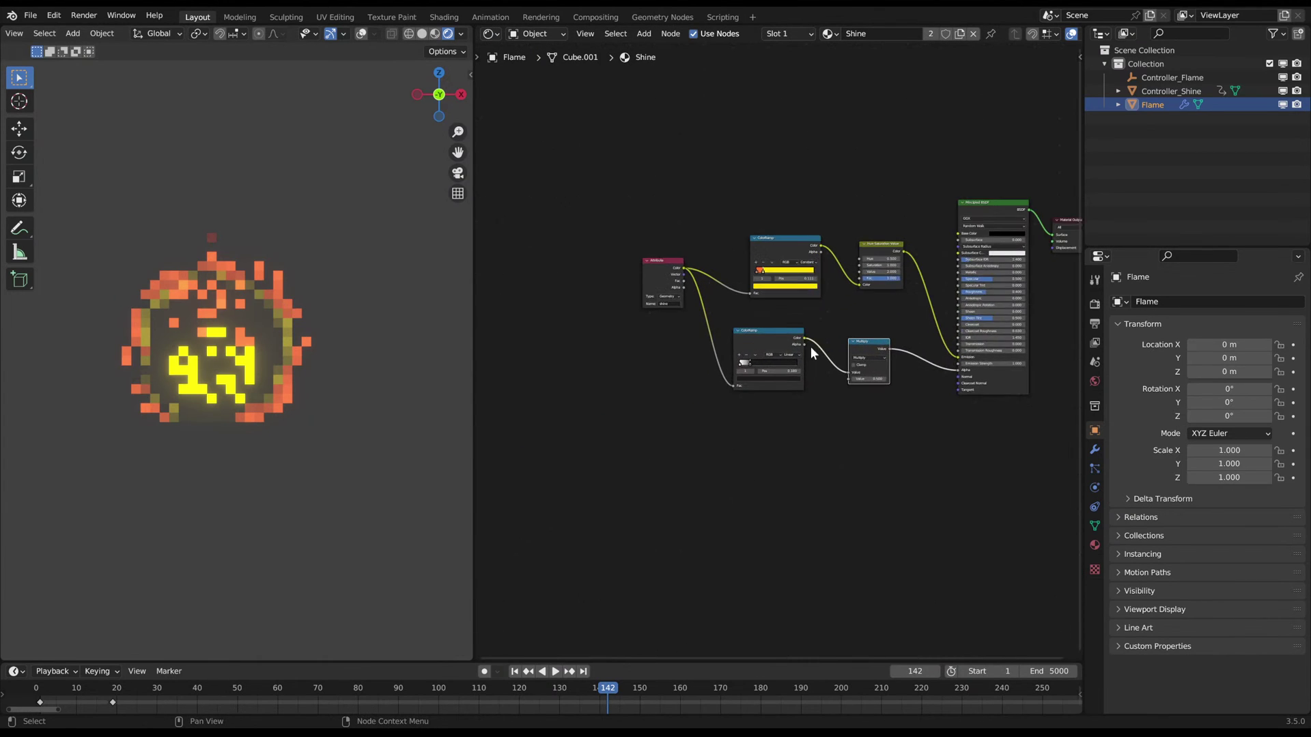
scroll(822, 397, up, 1)
- Try 0.3 in the Multiply node feeding the Alpha, set its value to 0.1, and play the animation
click(856, 415)
text(0)
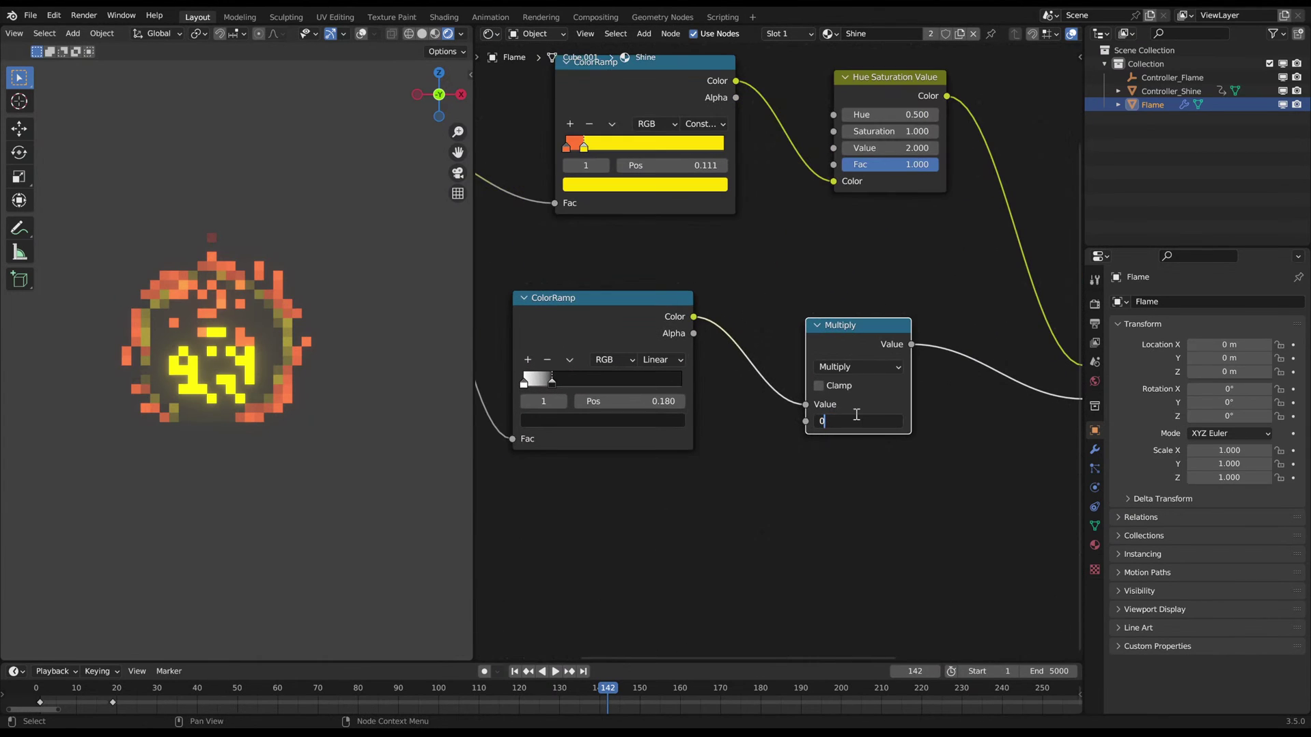
text(.3)
key(Return)
click(855, 418)
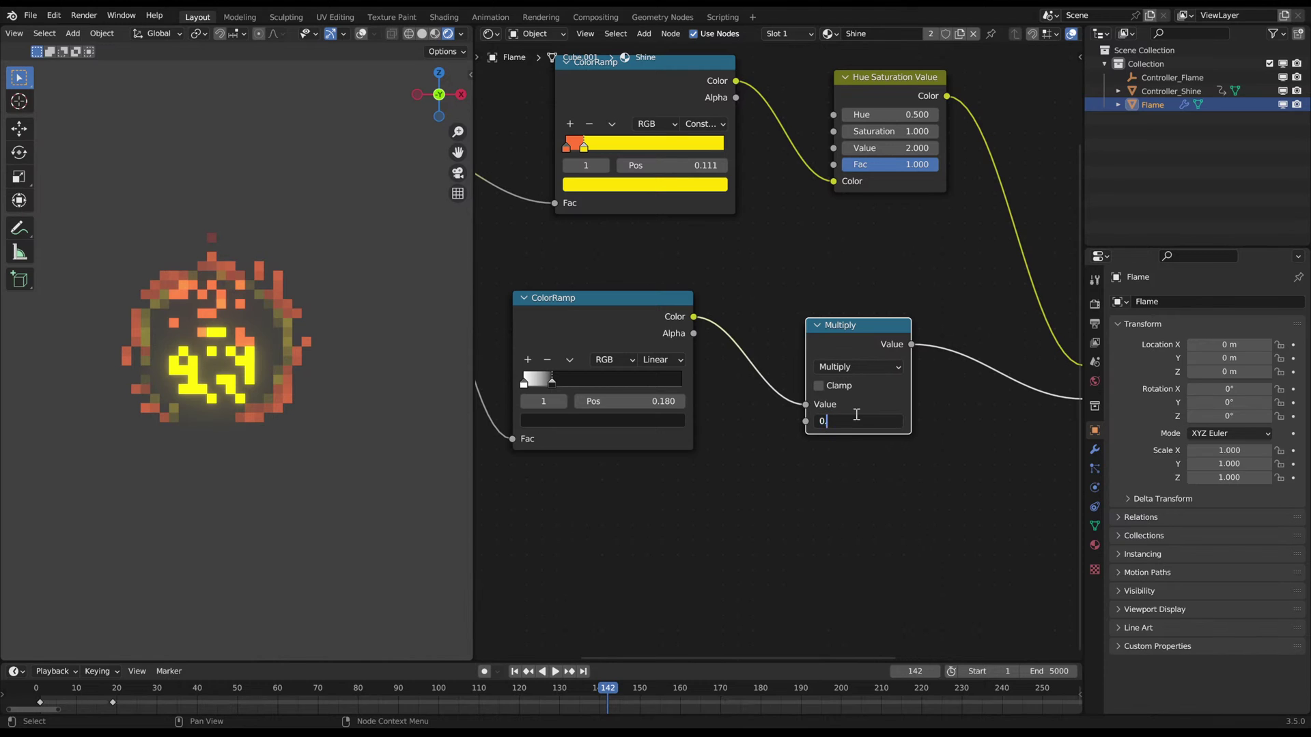
text(.1)
key(Return)
key(space)
click(341, 316)
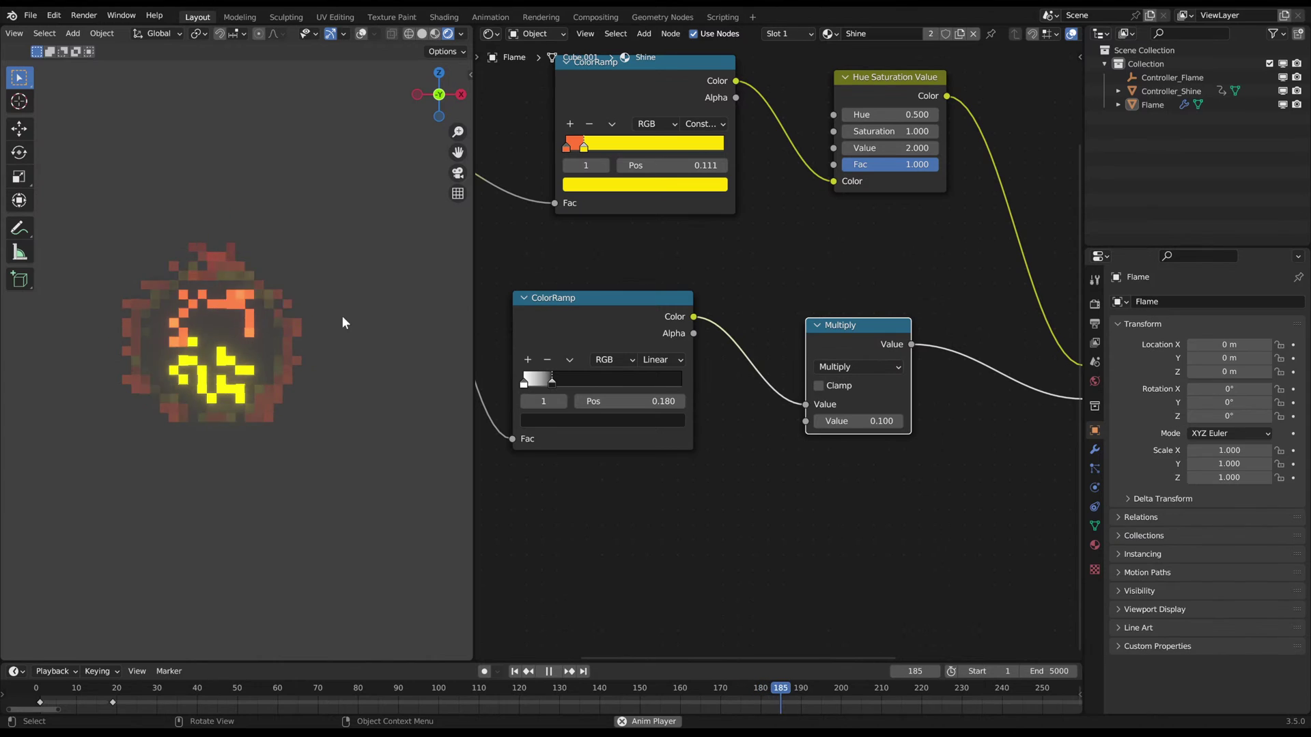
- Select the Flame, reopen its Geometry Nodes tree and stop playback
click(280, 342)
click(490, 34)
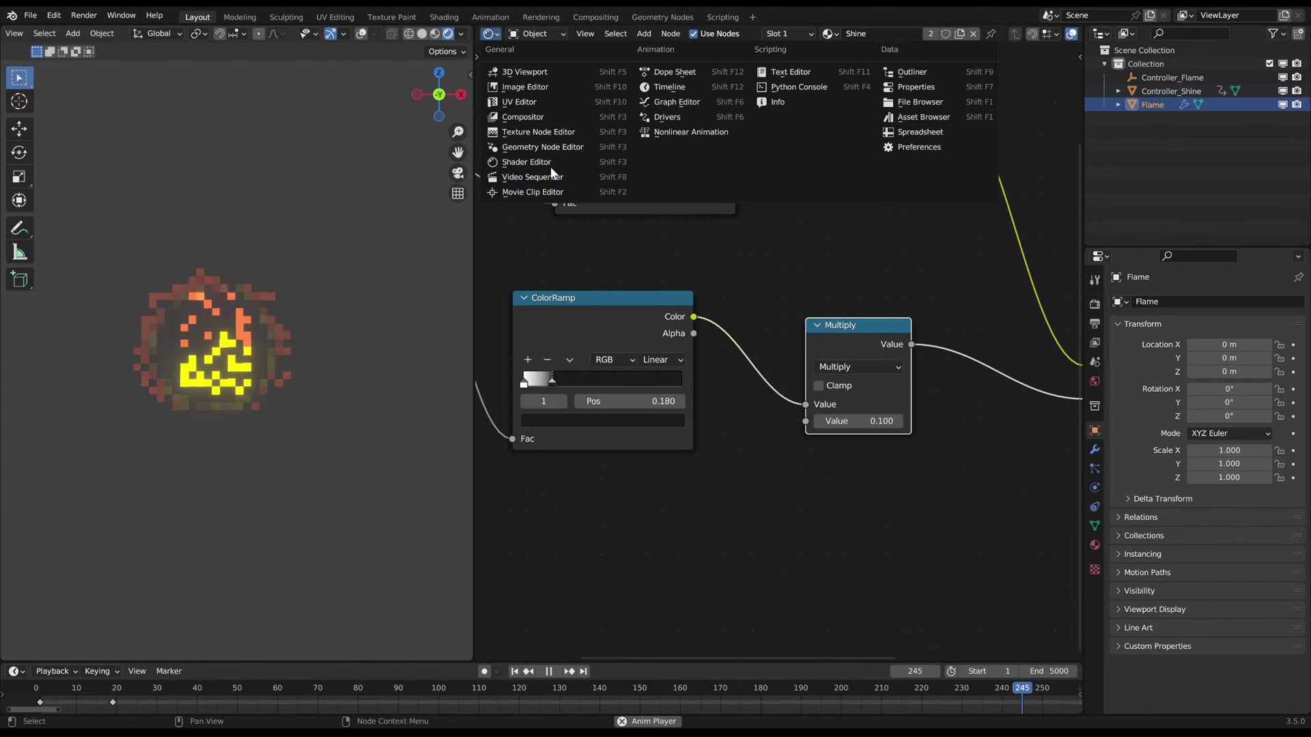
click(543, 147)
key(space)
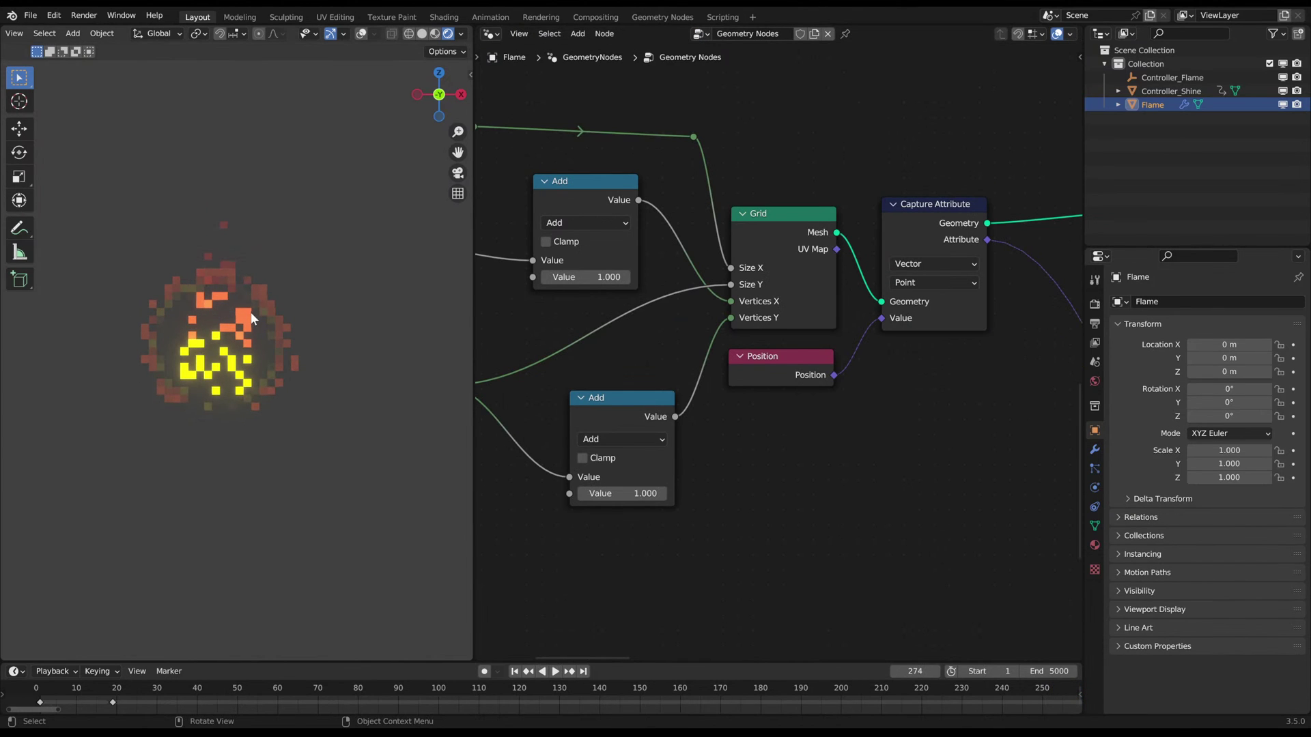
- Try X 13.340 for the Float Curve's lower end point in playback, and bring the point back to about 10.988
scroll(871, 375, down, 9)
middle_drag(871, 375, 689, 230)
middle_drag(927, 339, 725, 309)
middle_drag(874, 382, 804, 384)
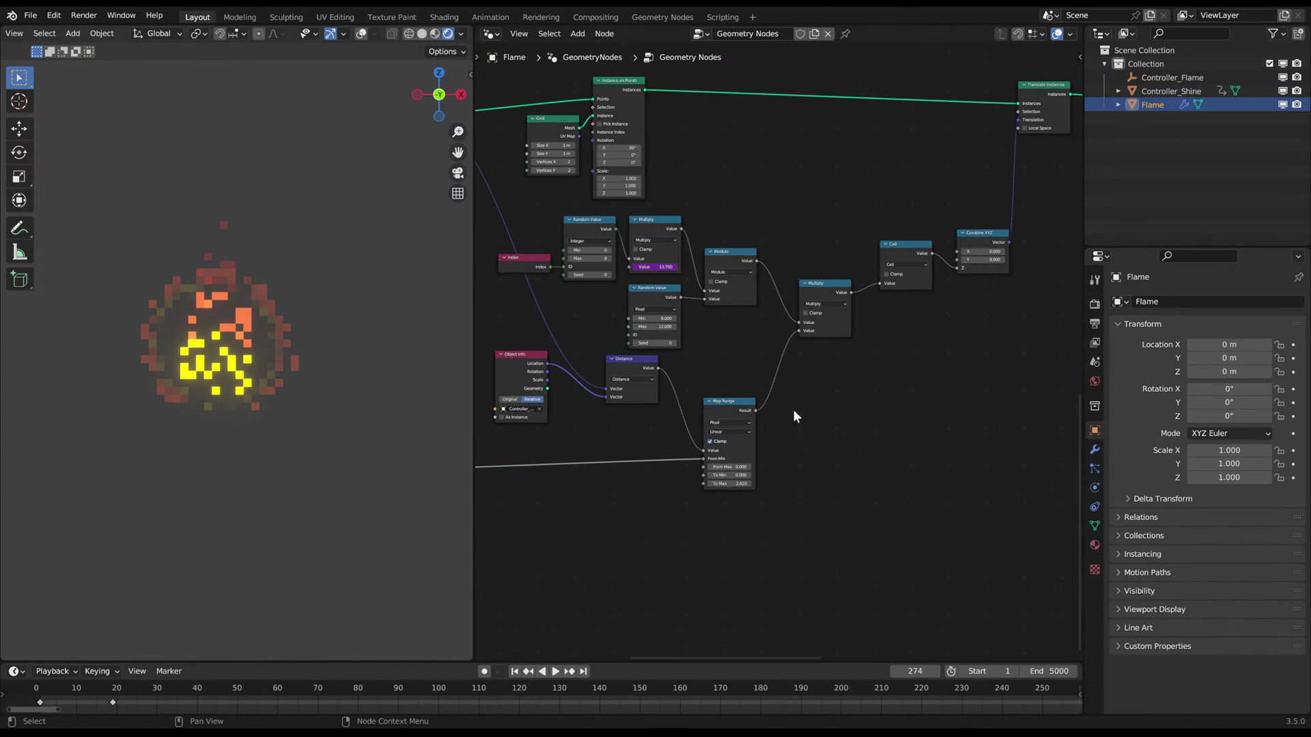
middle_drag(765, 436, 812, 322)
scroll(813, 322, up, 6)
scroll(829, 366, down, 5)
middle_drag(932, 252, 761, 444)
scroll(792, 417, down, 7)
middle_drag(931, 316, 881, 447)
scroll(753, 290, up, 14)
middle_drag(723, 289, 768, 326)
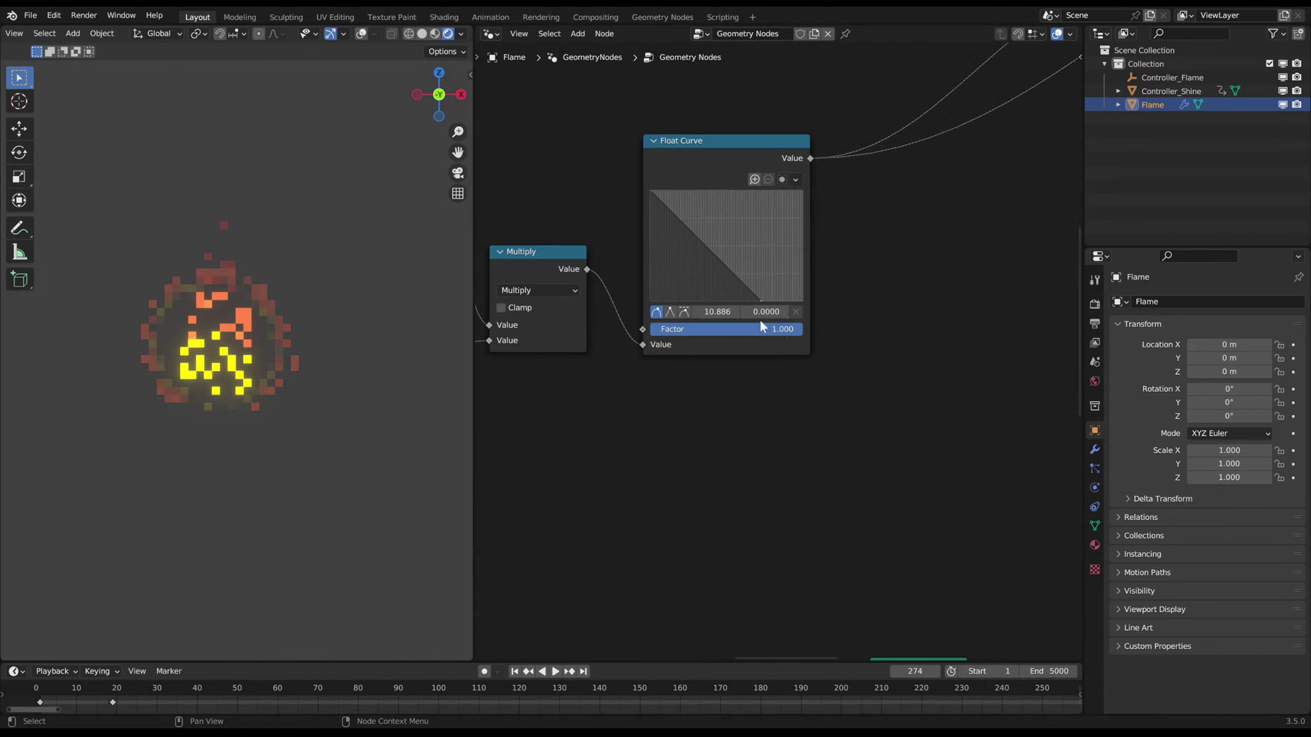
mouse_move(759, 300)
mouse_down()
mouse_move(776, 301)
mouse_move(705, 300)
mouse_move(775, 300)
mouse_up()
key(space)
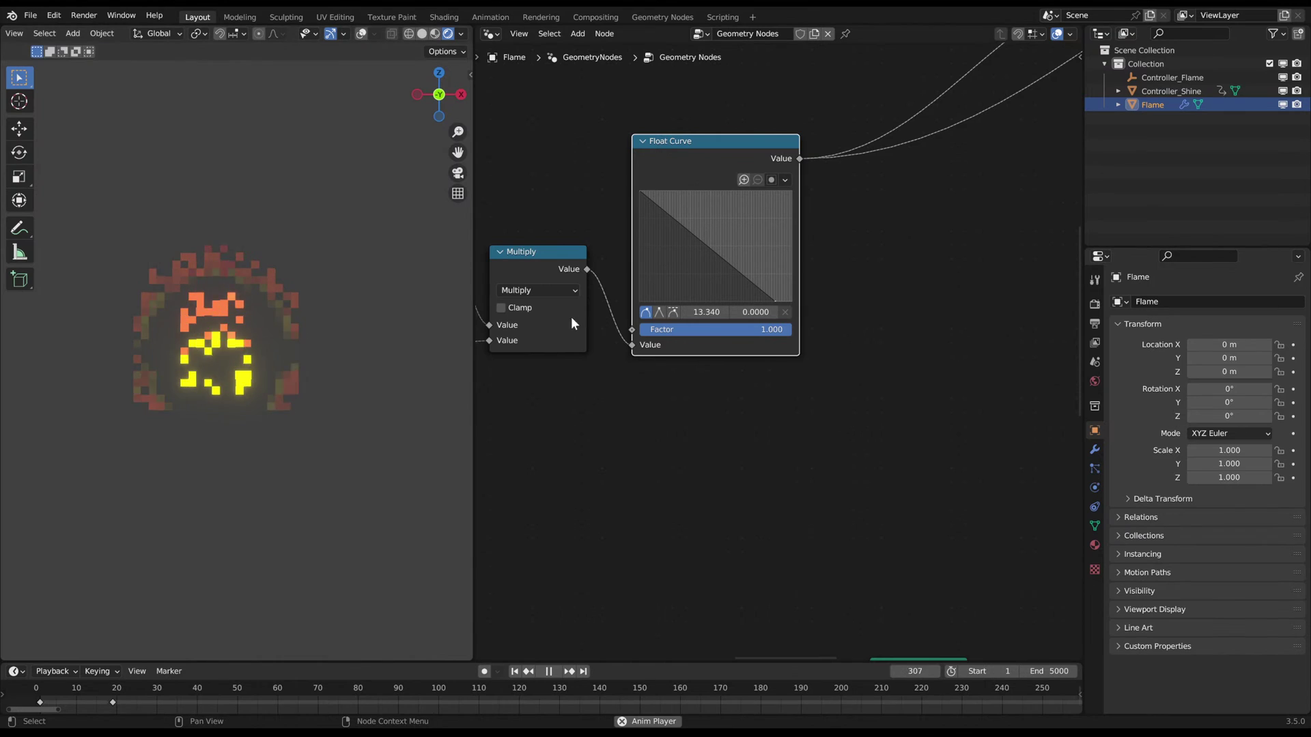
key(space)
drag(761, 300, 751, 301)
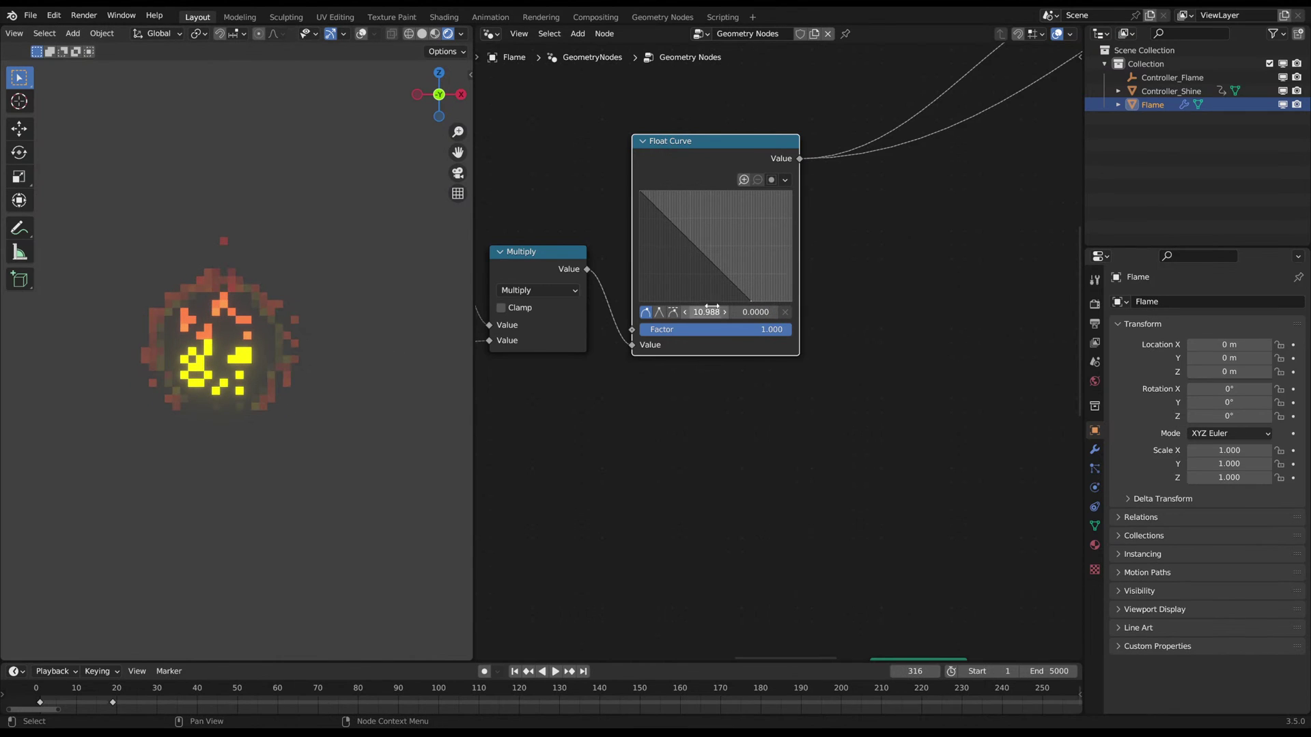
- Play the animation to check the flame and its shine, stop playback and deselect the Flame
key(space)
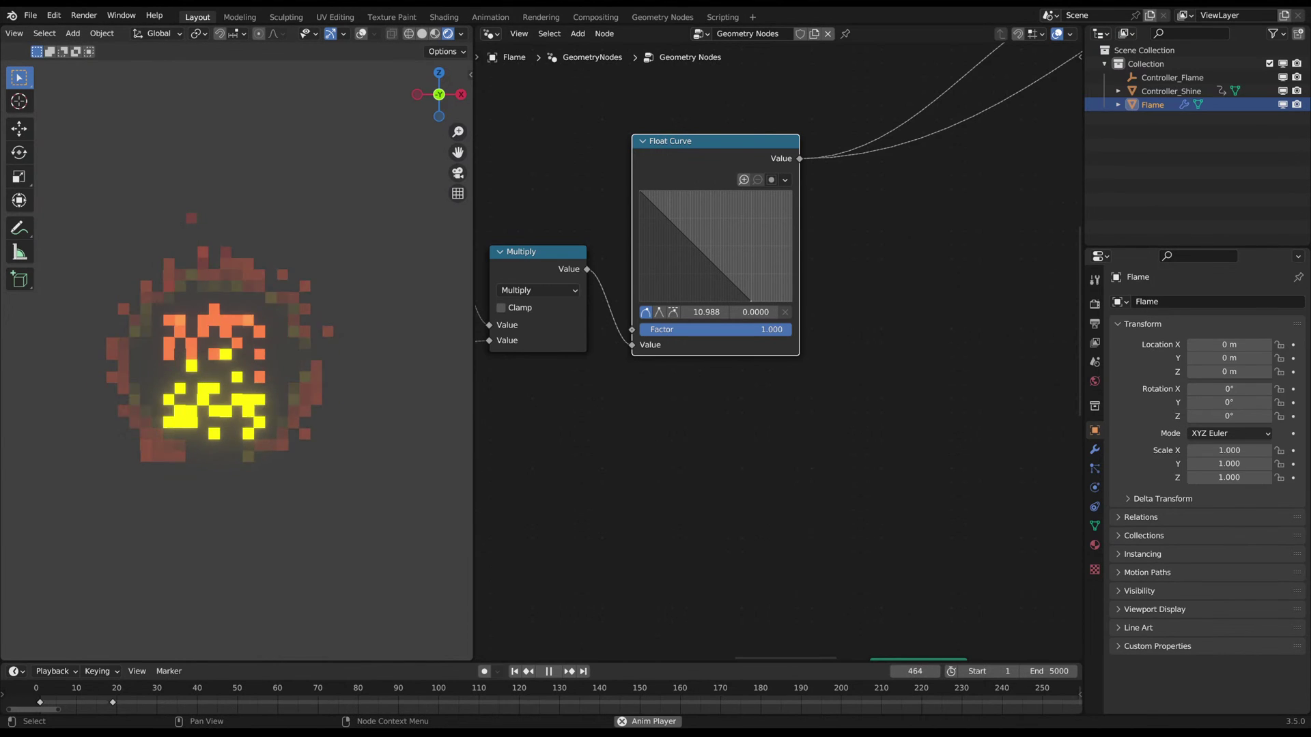
key(space)
click(355, 358)
- Widen the node editor and bring the start of the flame's Geometry Nodes tree into view
scroll(836, 336, down, 13)
scroll(780, 329, down, 2)
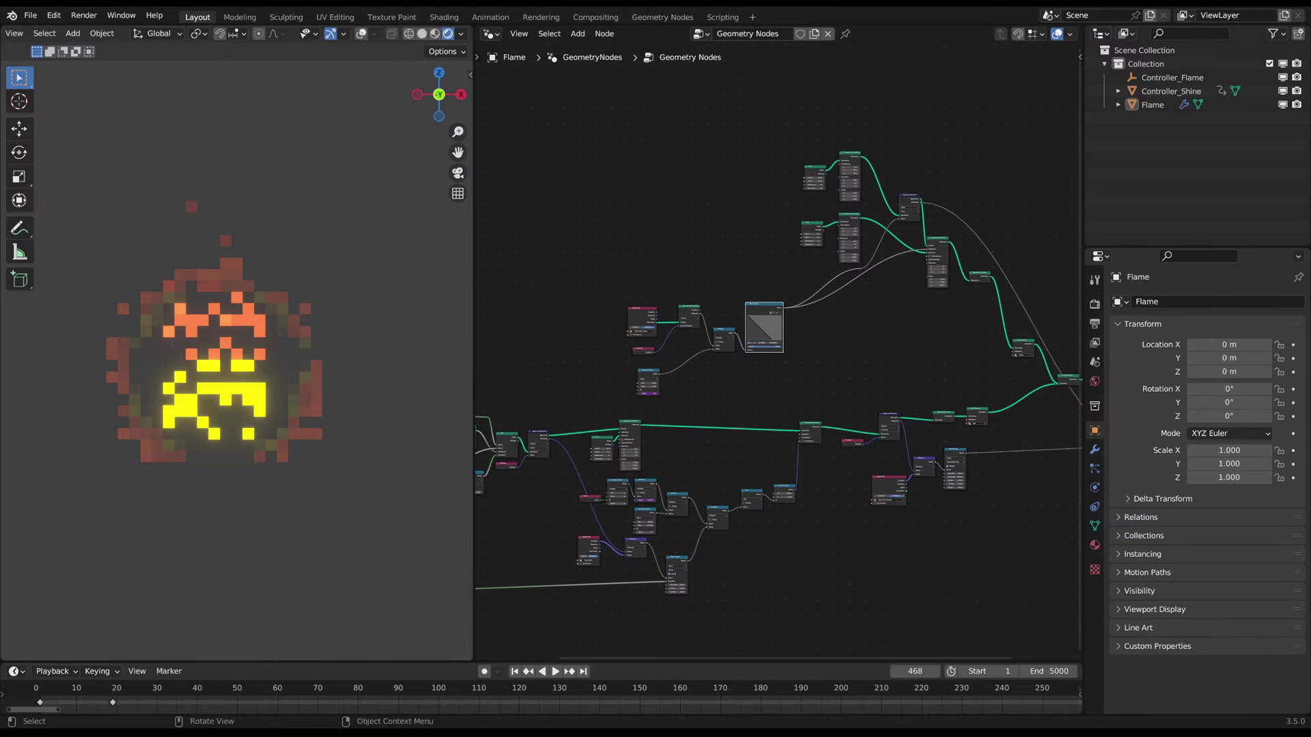
drag(474, 341, 400, 341)
middle_drag(519, 375, 725, 306)
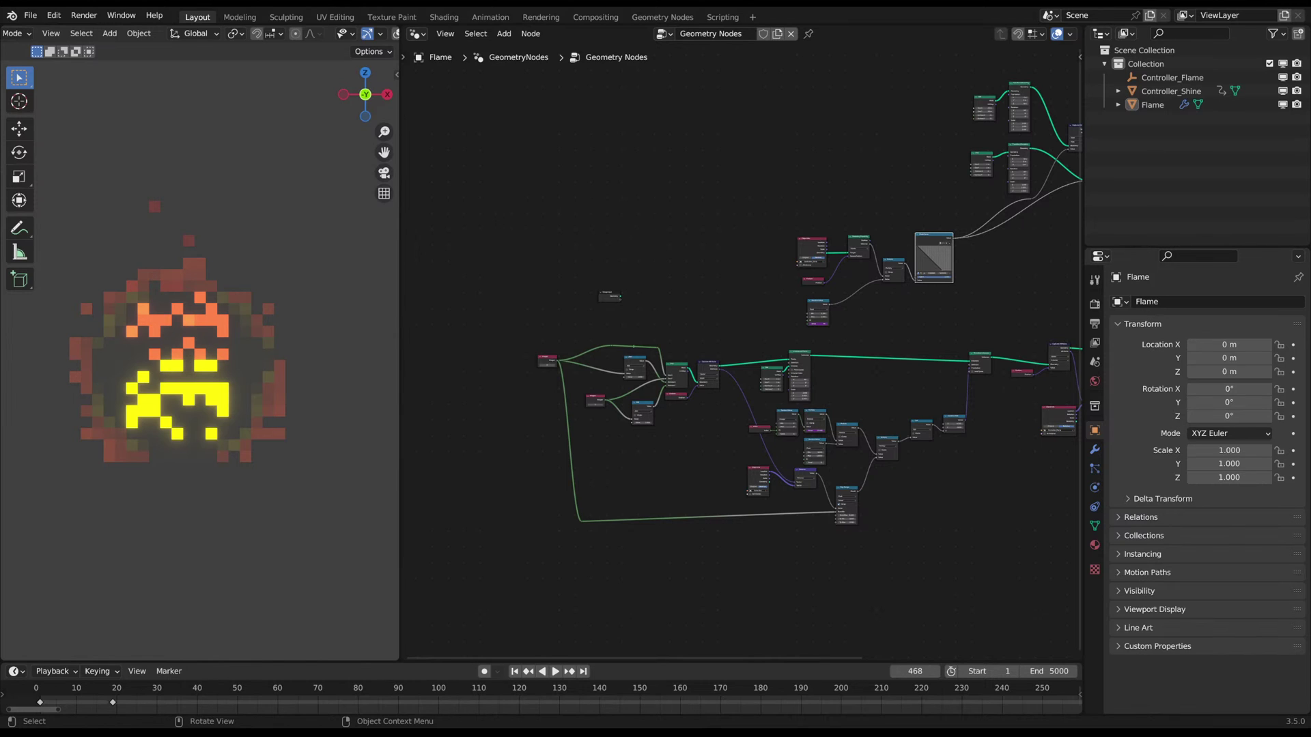
- Enclose the fire's Integer, Add, Grid, Position and Capture Attribute nodes in a frame labelled Grid Fire
scroll(628, 435, up, 3)
drag(445, 257, 785, 449)
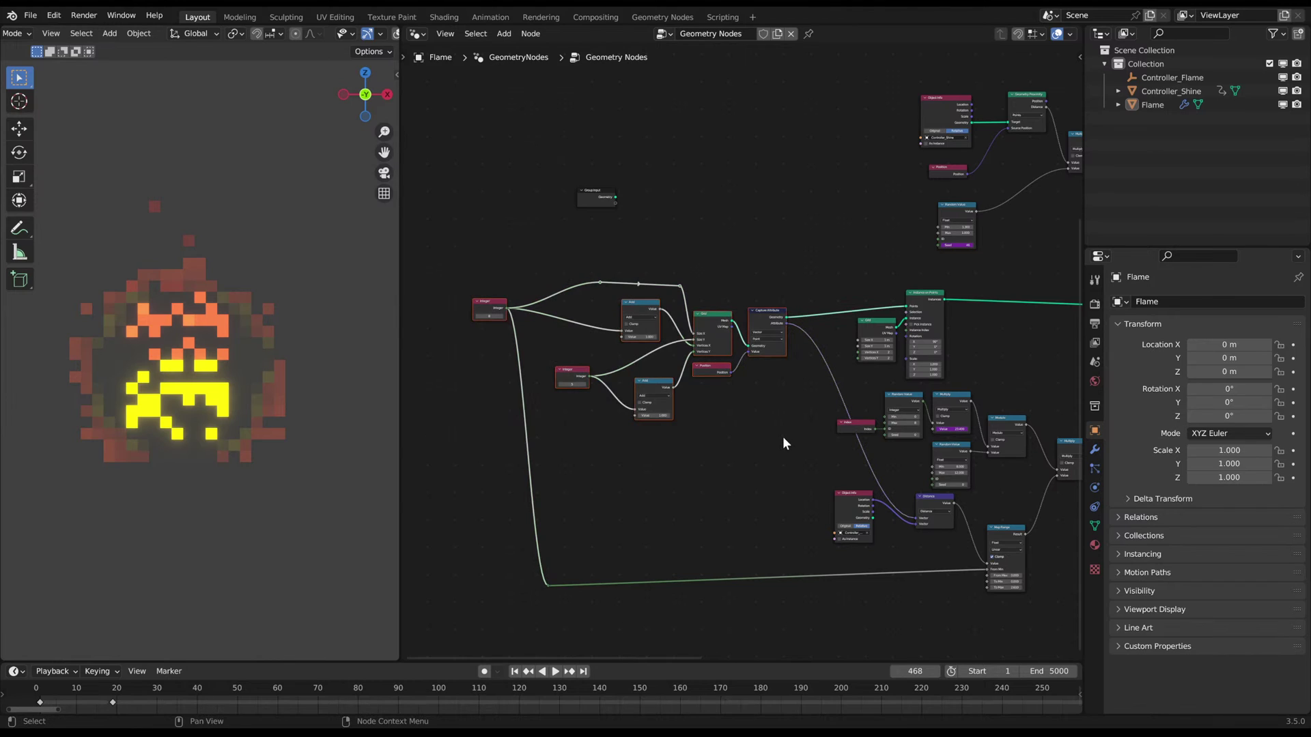
key(ctrl+j)
key(F2)
text(Grid Fire)
key(Return)
click(713, 269)
drag(721, 281, 692, 282)
click(877, 258)
- Move the Object Info, Distance and Map Range nodes further below the fire movement nodes
middle_drag(943, 248, 699, 214)
middle_drag(801, 284, 745, 257)
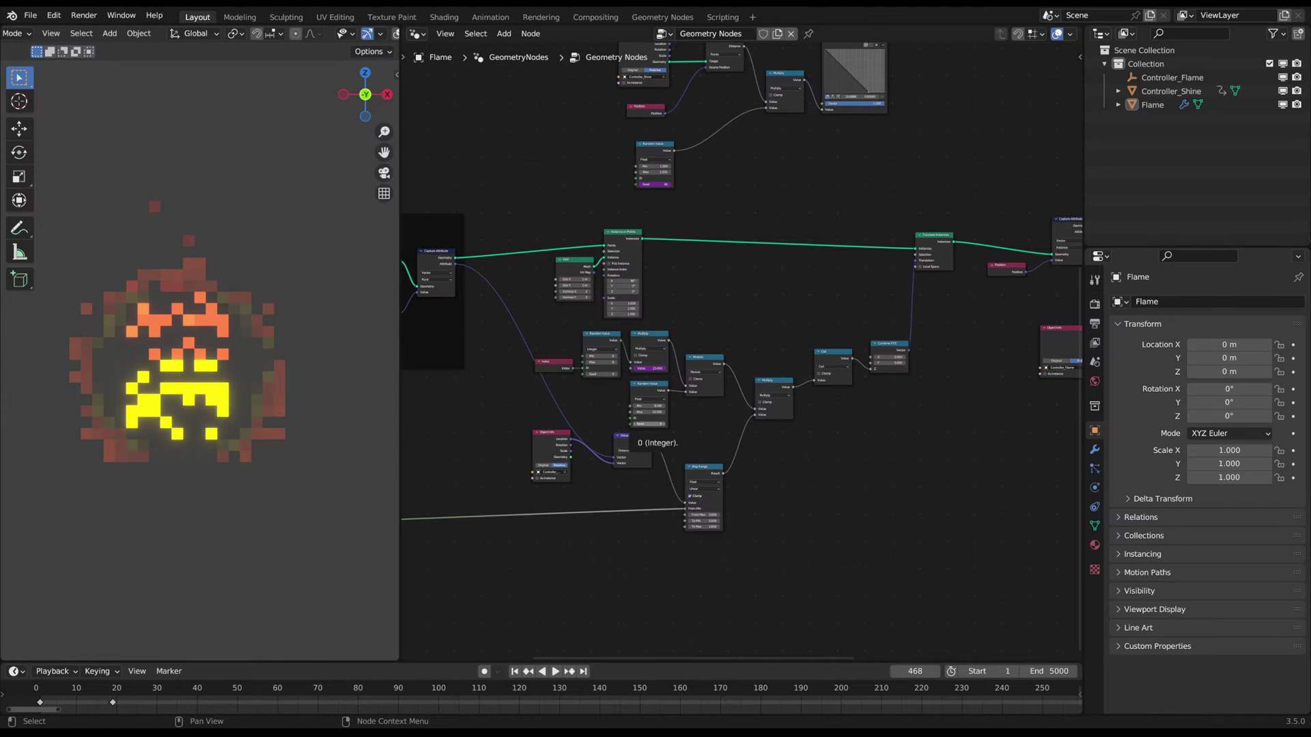
drag(631, 440, 563, 486)
drag(493, 434, 751, 546)
key(g)
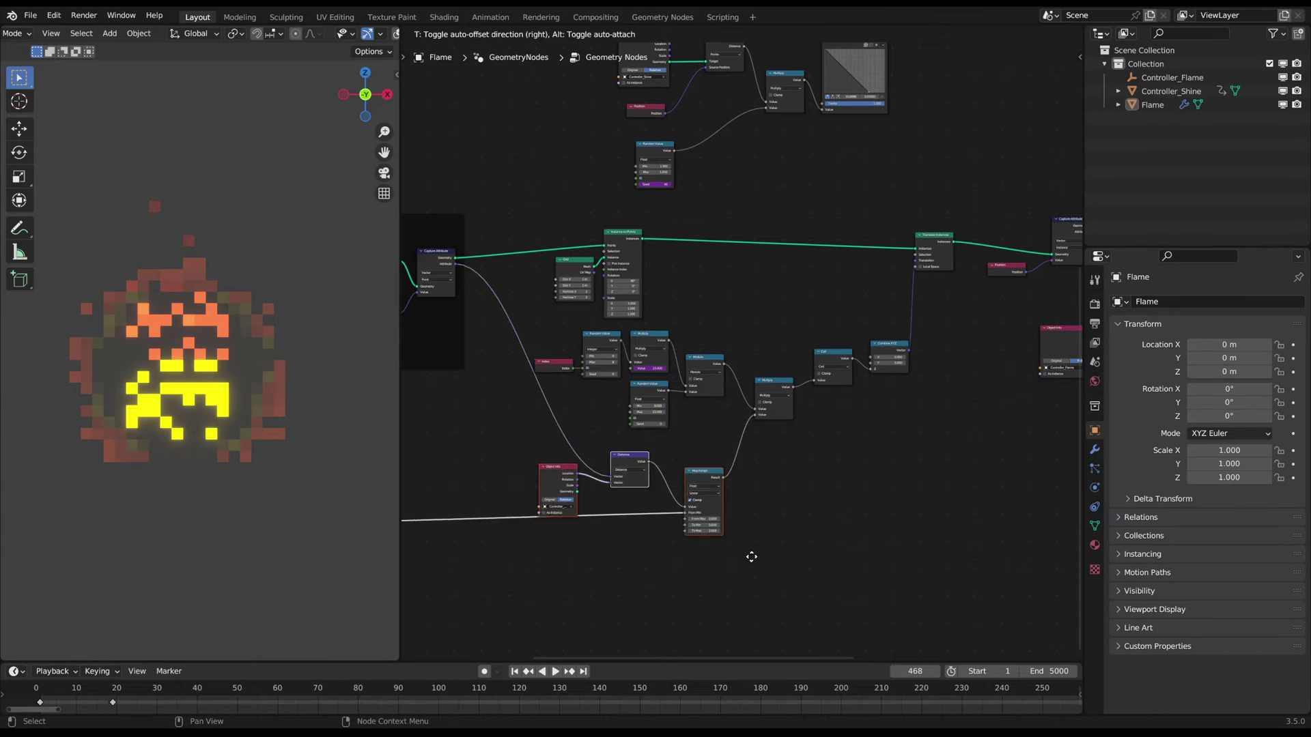
click(756, 595)
- Enclose the nodes from Instance on Points to Translate Instances in a frame labelled Movement Fire Upwards
drag(504, 426, 920, 230)
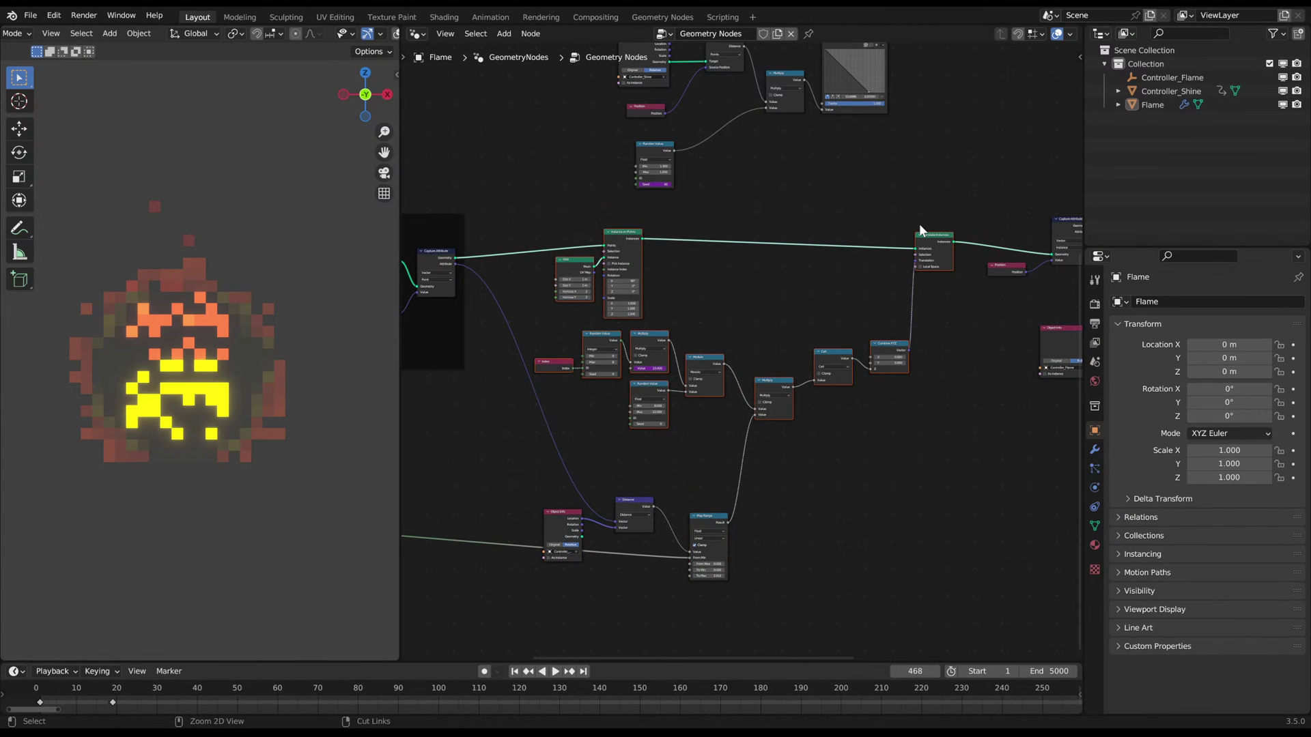
key(ctrl+j)
key(F2)
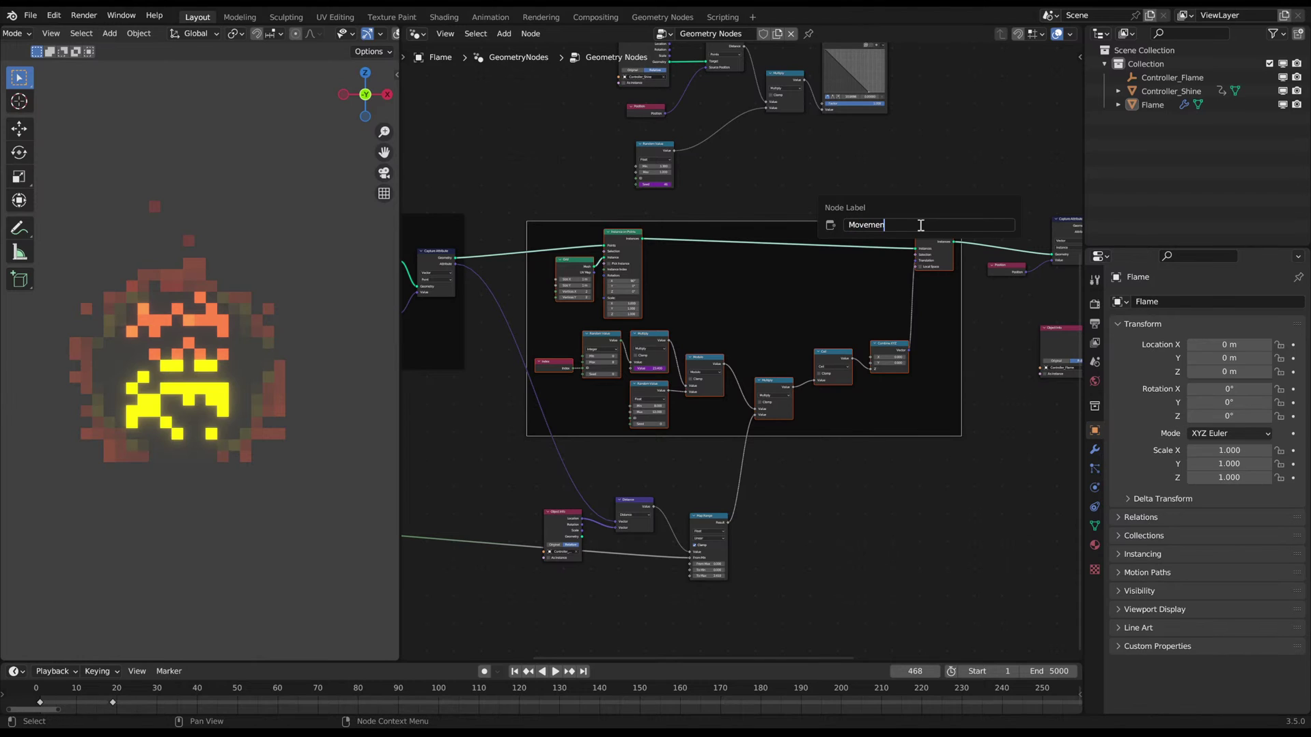
text(Movement Fire Upwards)
key(Return)
- Enclose the lower Object Info, Distance and Map Range nodes in a frame labelled Pointy Center (Flame)
drag(490, 471, 760, 582)
key(ctrl+j)
click(683, 492)
key(F2)
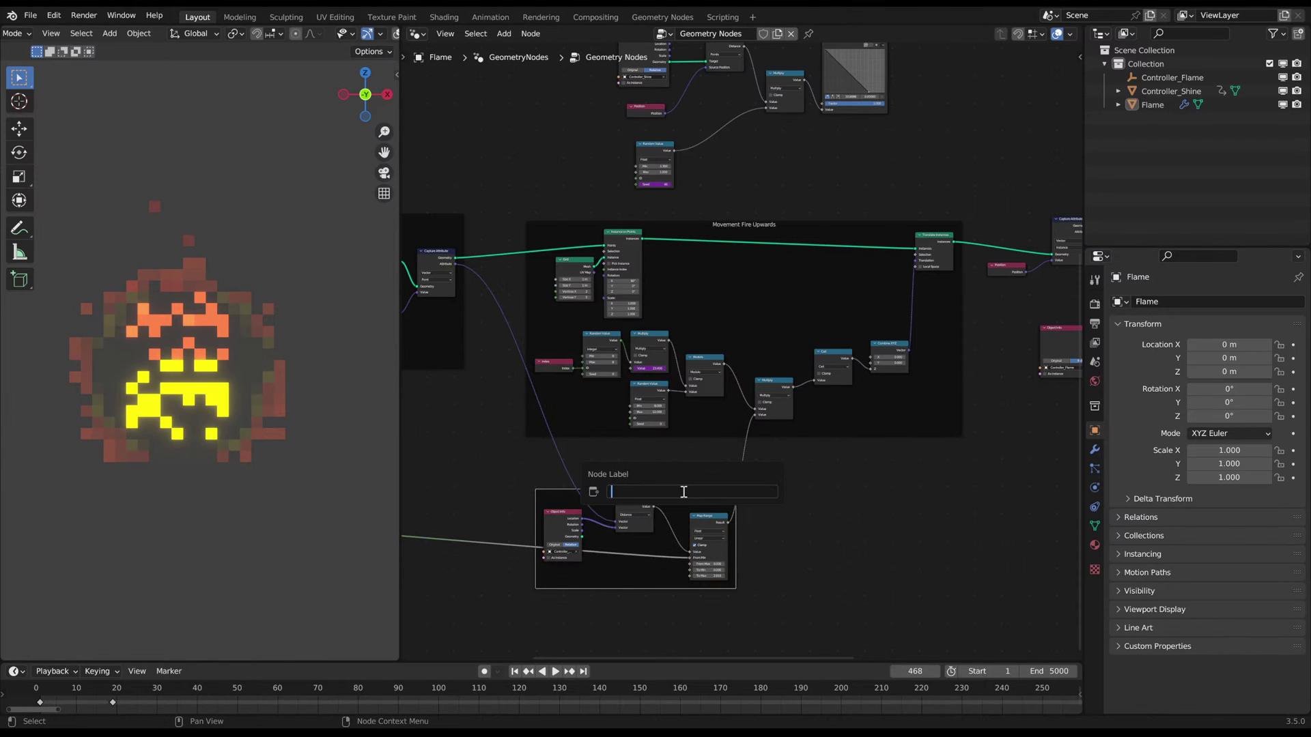
text(Pointy Center (Flame))
key(Return)
click(829, 471)
- Select the Controller_Flame proximity nodes with their Capture Attribute and Set Material, and shift them clear of the Movement Fire Upwards frame
scroll(794, 219, down, 4)
middle_drag(794, 219, 772, 331)
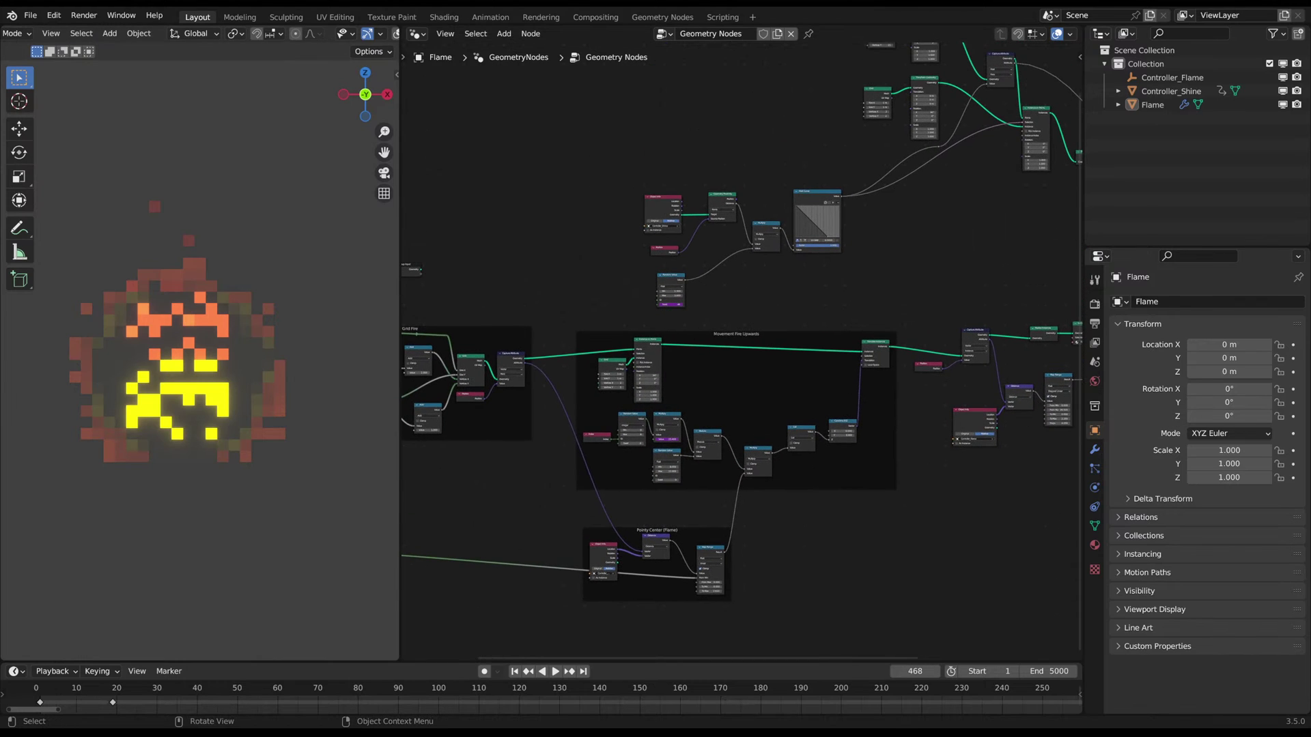
middle_drag(814, 391, 538, 369)
scroll(817, 380, up, 4)
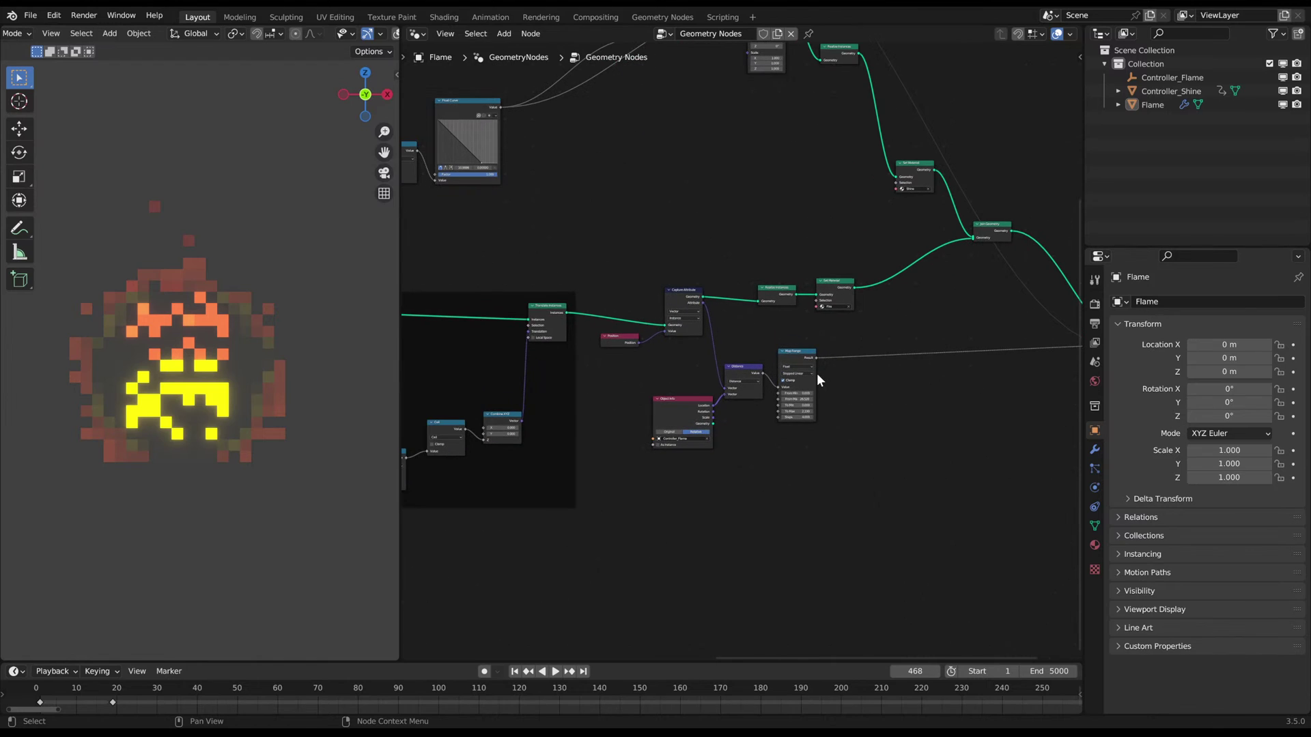
drag(598, 269, 923, 504)
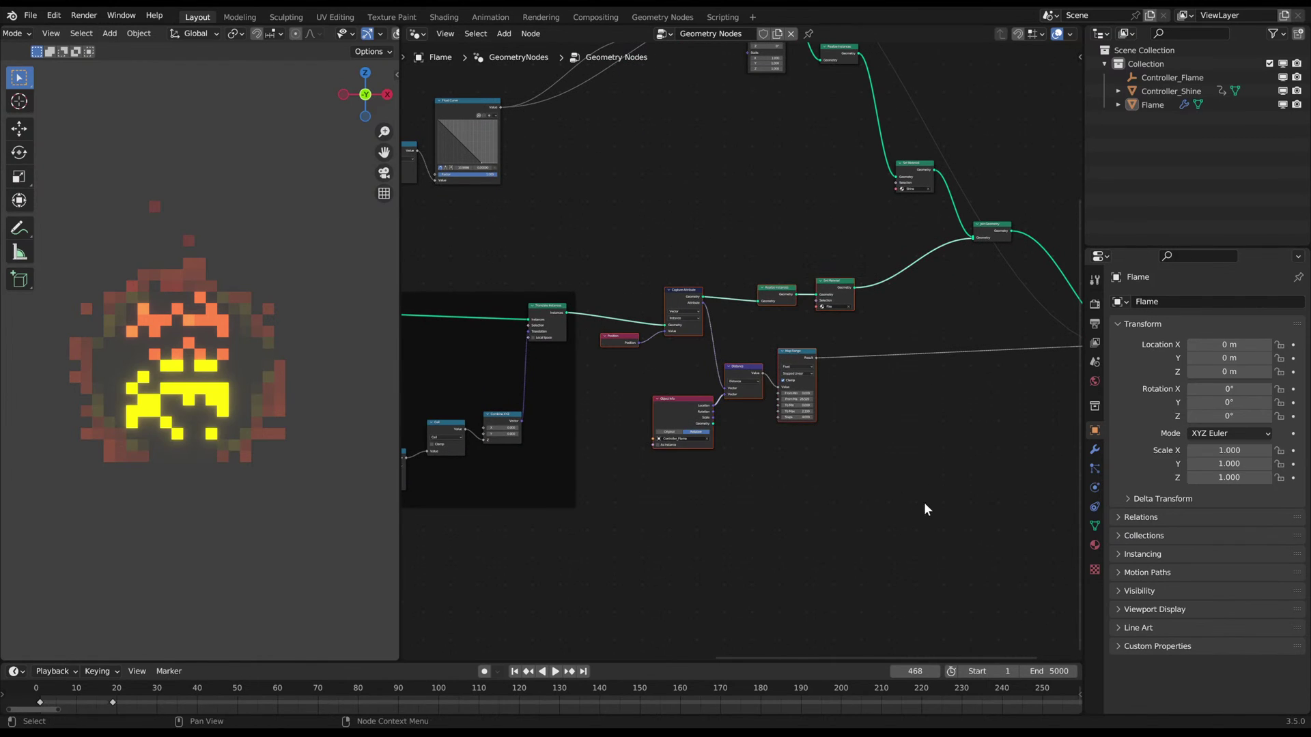
key(g)
click(795, 440)
scroll(809, 404, up, 2)
middle_drag(969, 434, 918, 435)
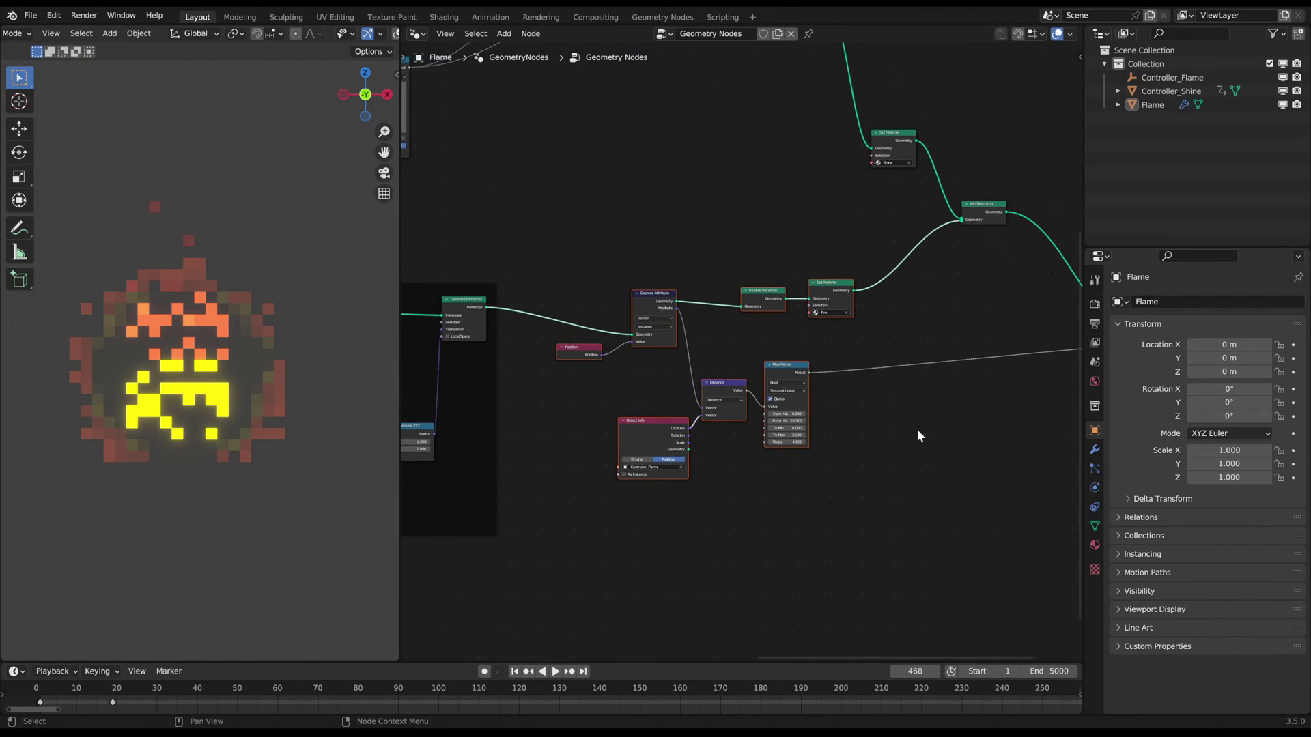
- Enclose the selected proximity nodes in a frame labelled Fire controller Proximity (color)
key(ctrl+j)
middle_drag(798, 378, 600, 385)
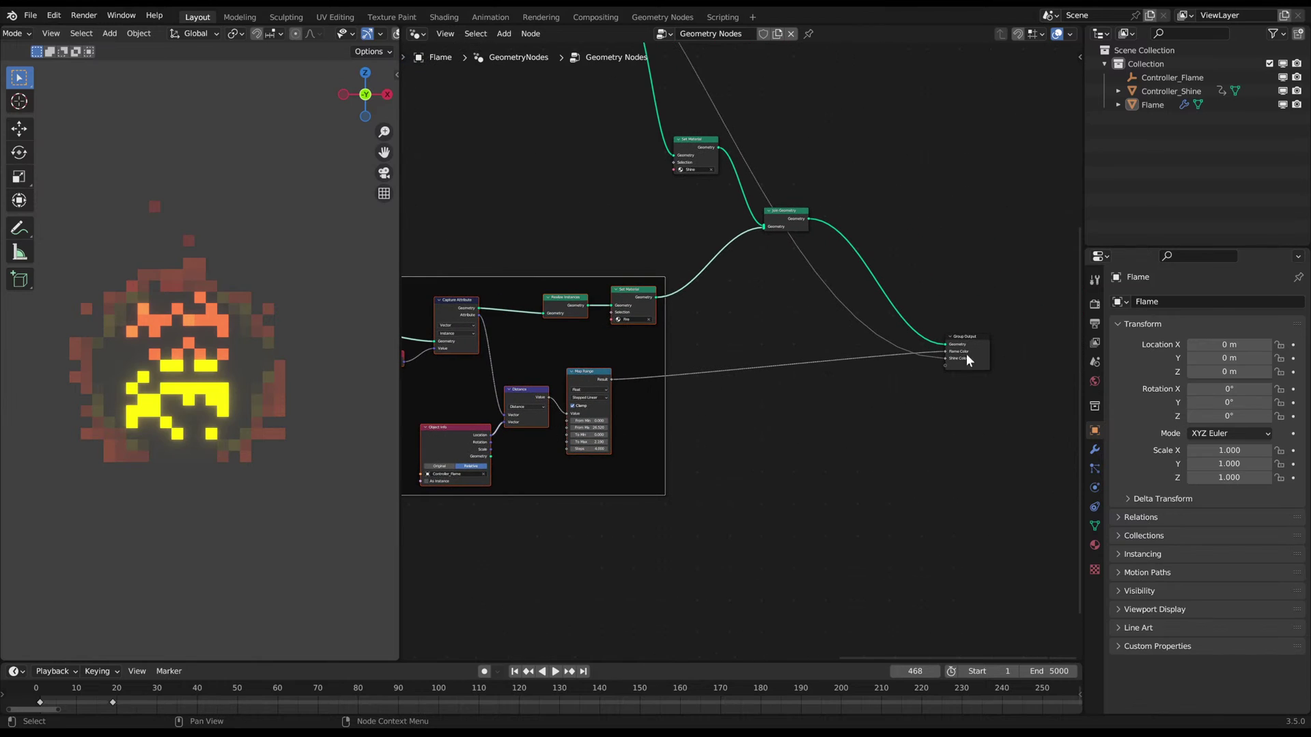
middle_drag(695, 397, 826, 386)
click(654, 272)
drag(655, 272, 671, 290)
key(F2)
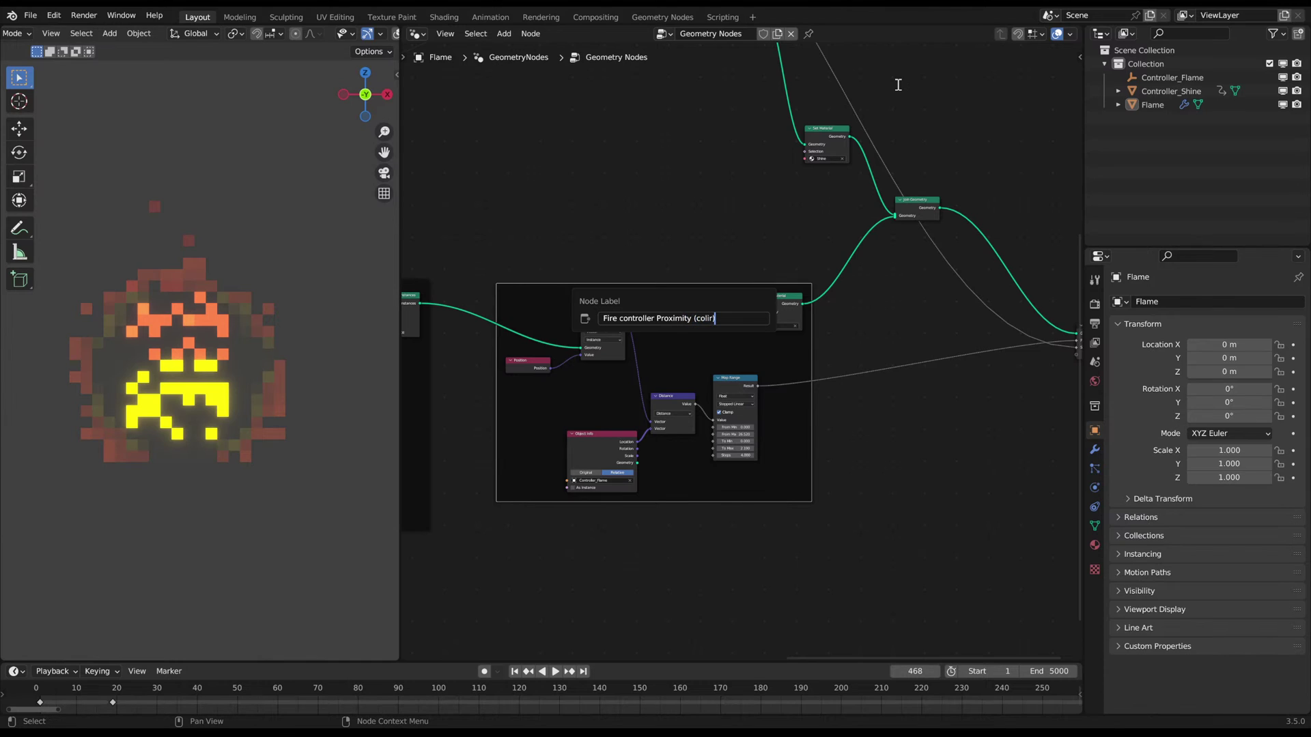
text(r))
key(Return)
click(757, 192)
- Reposition the Group Output and Join Geometry nodes slightly up and away from the fire frames
middle_drag(746, 378, 536, 377)
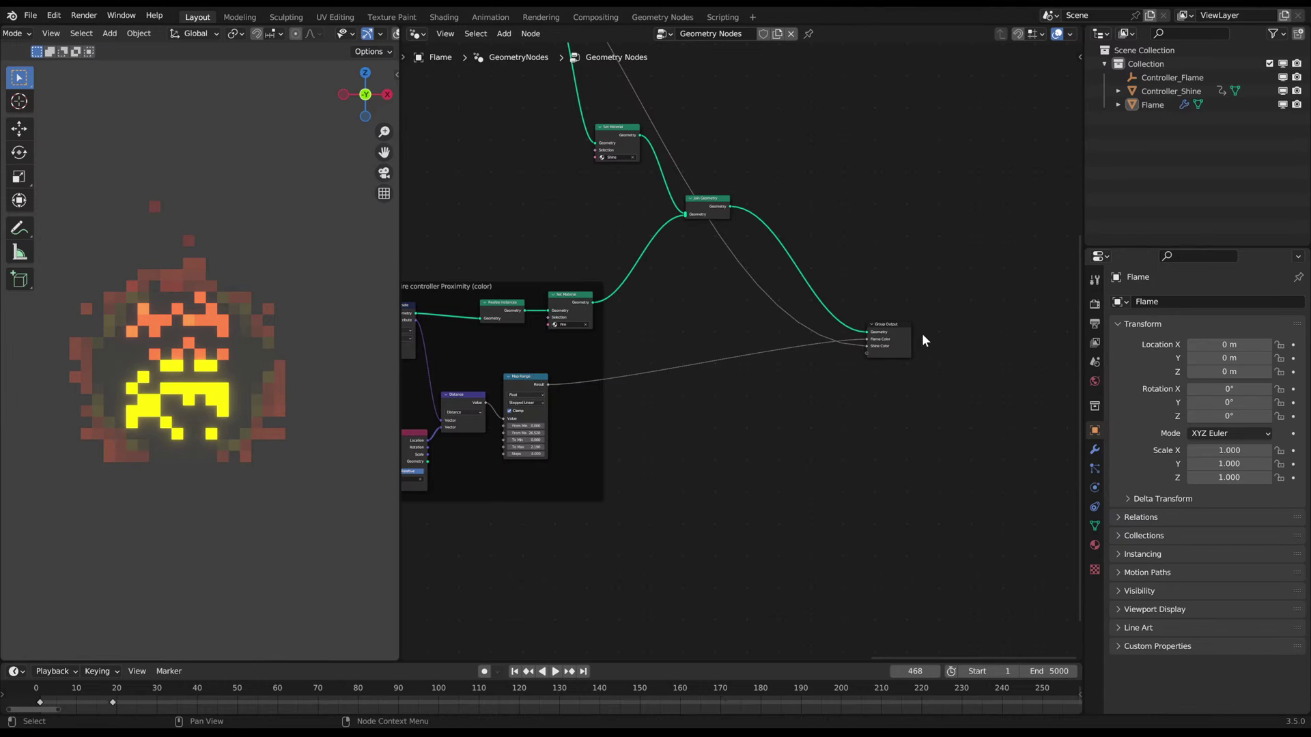
drag(908, 333, 926, 321)
middle_drag(723, 281, 871, 420)
middle_drag(789, 223, 796, 368)
scroll(796, 369, down, 2)
drag(773, 406, 796, 355)
drag(854, 467, 891, 410)
- Select all shine nodes together with Join Geometry and move them up, away from the fire frames
middle_drag(587, 334, 754, 410)
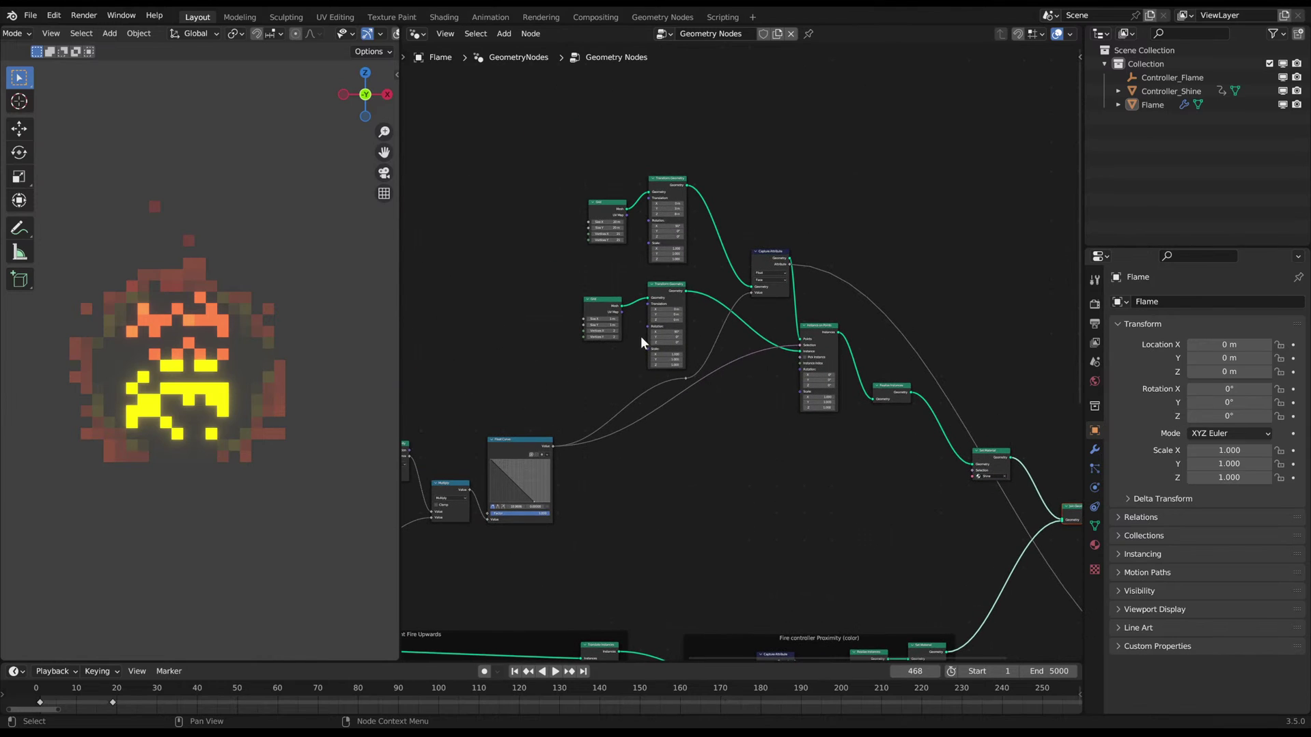
scroll(686, 420, down, 2)
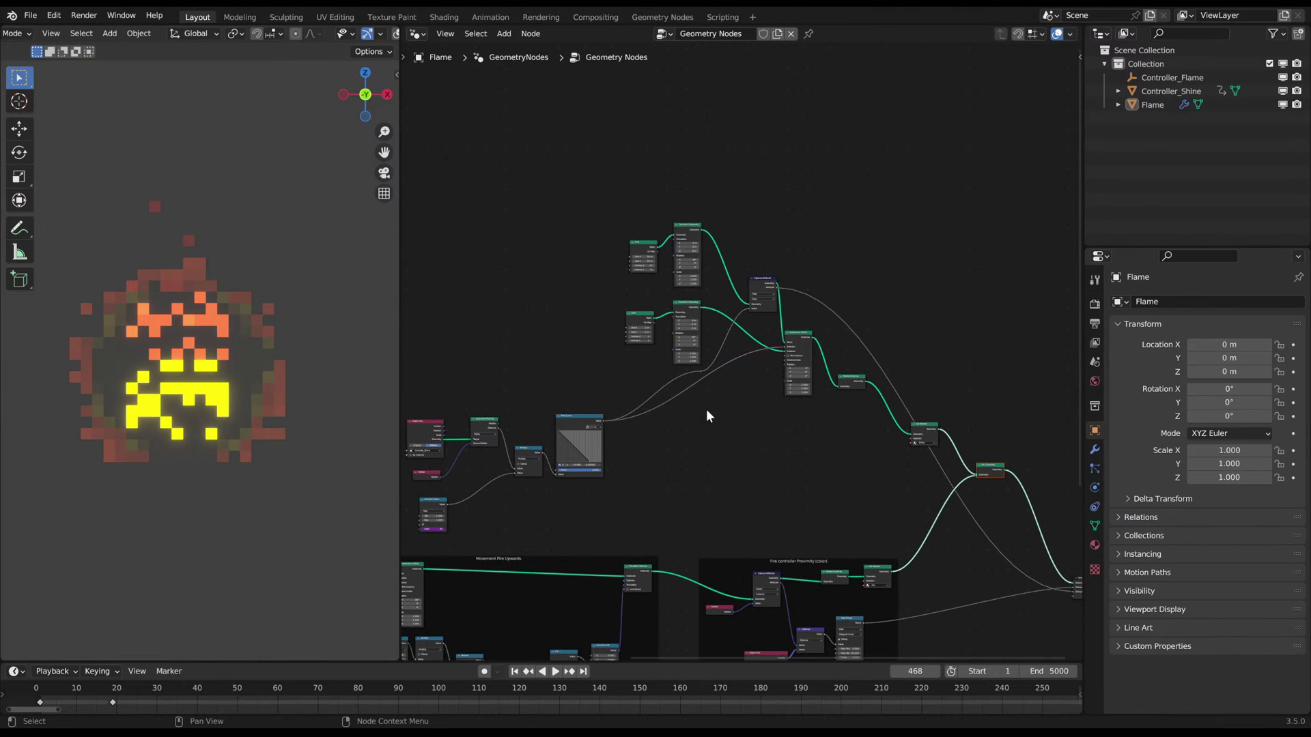
scroll(732, 445, up, 1)
middle_drag(758, 456, 572, 449)
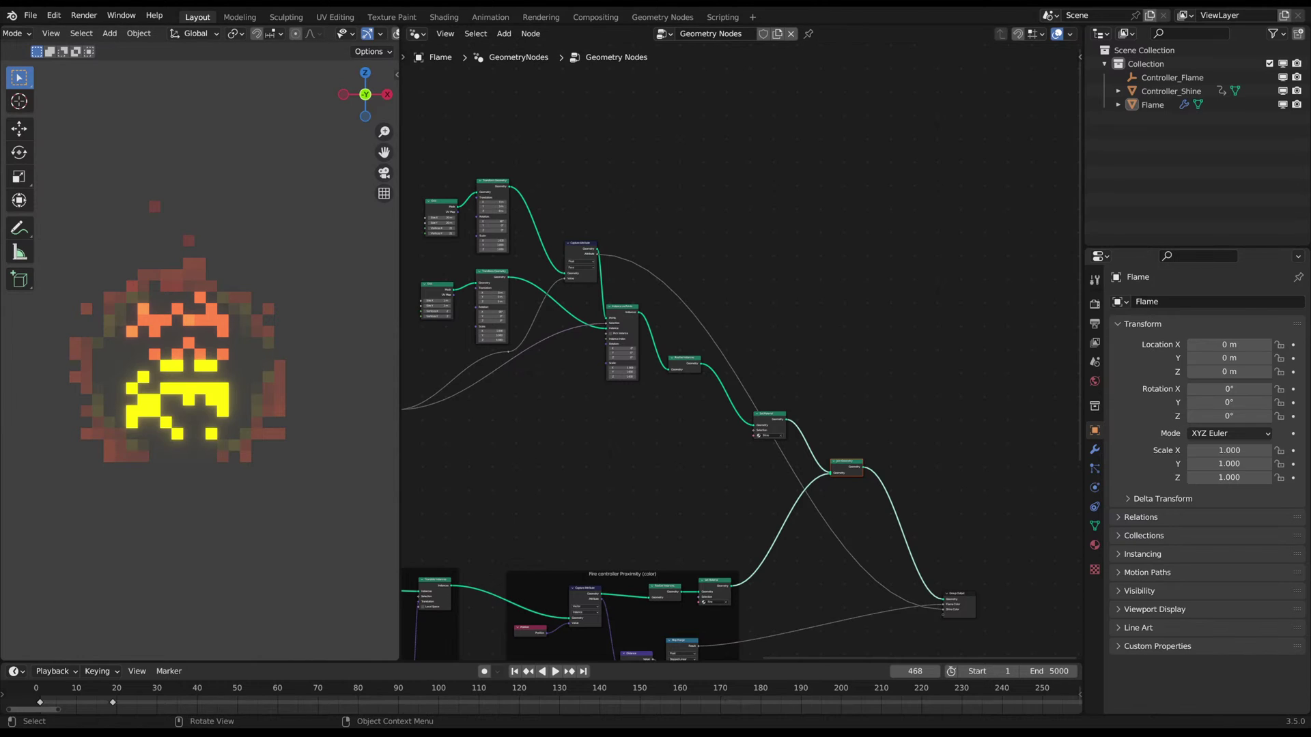
scroll(727, 324, down, 5)
middle_drag(540, 388, 663, 360)
drag(417, 450, 940, 179)
key(g)
click(796, 342)
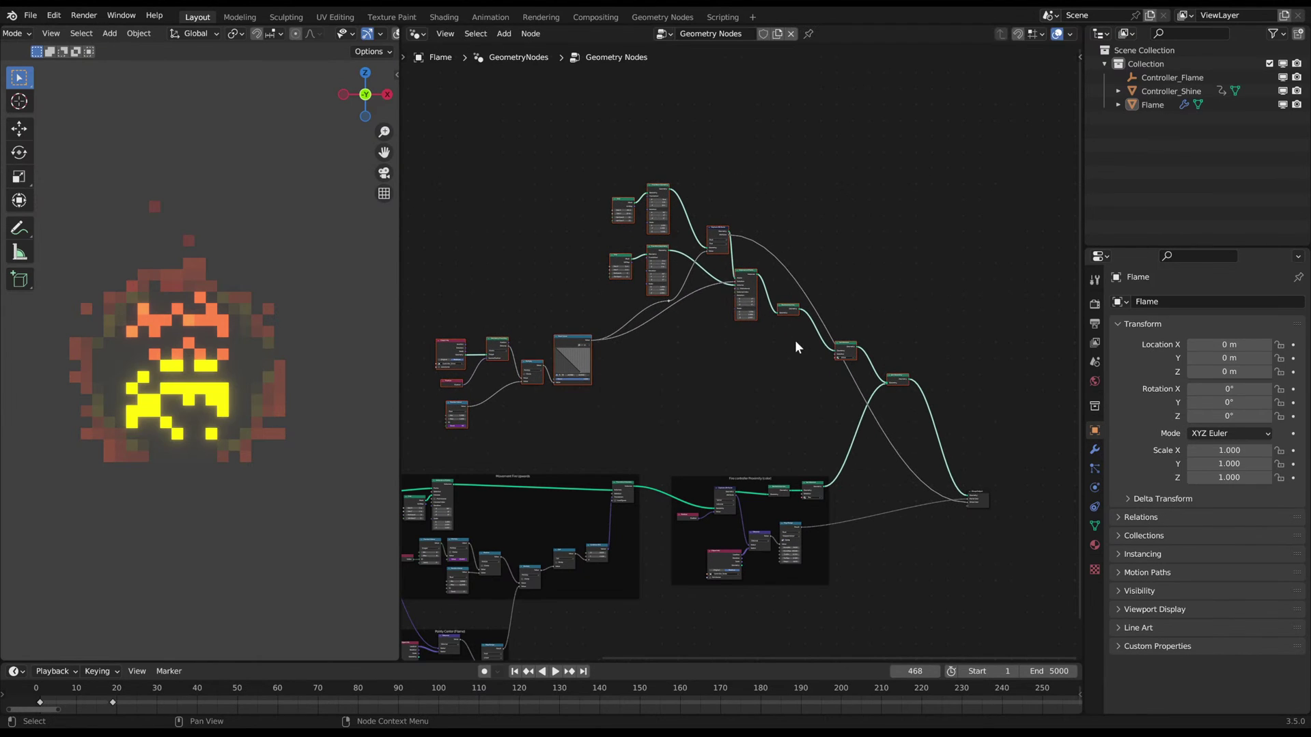
- Enclose the selected nodes in a frame labelled Shine
key(ctrl+j)
click(817, 168)
click(804, 180)
key(F2)
key(Return)
scroll(736, 216, up, 3)
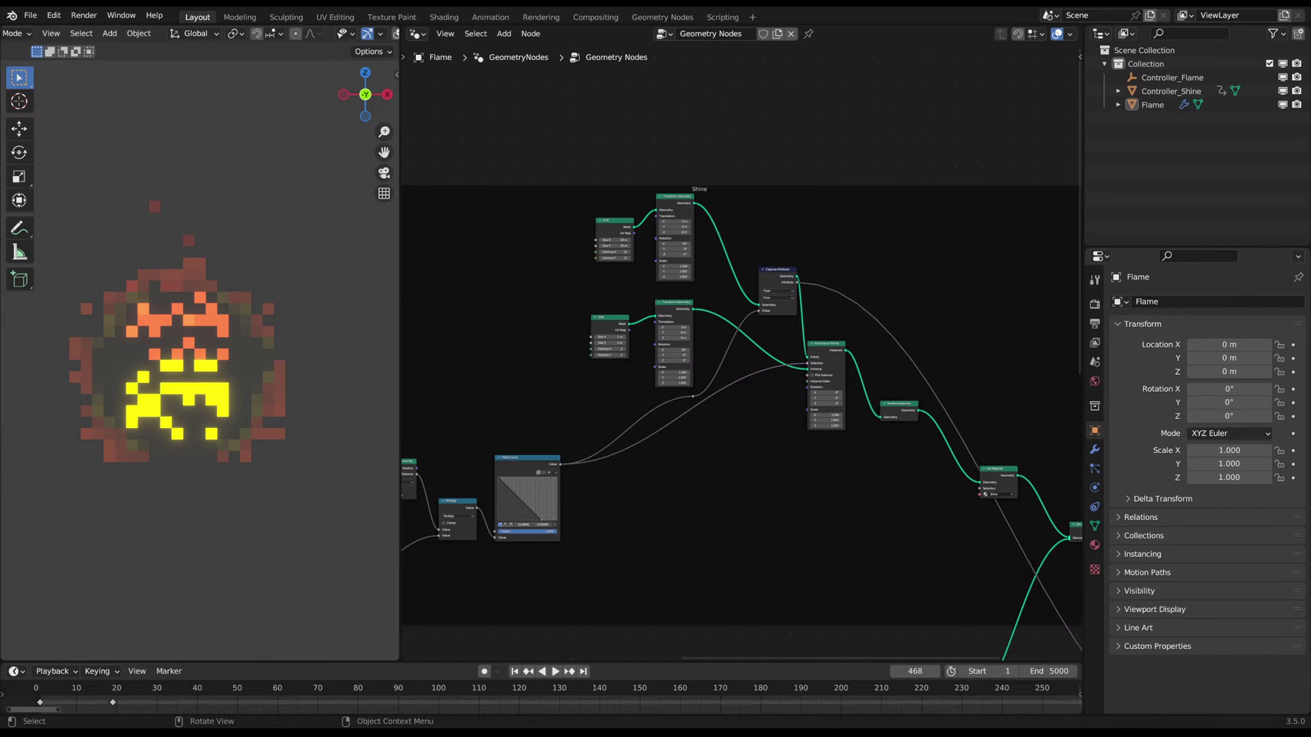
scroll(667, 102, up, 1)
drag(523, 236, 707, 446)
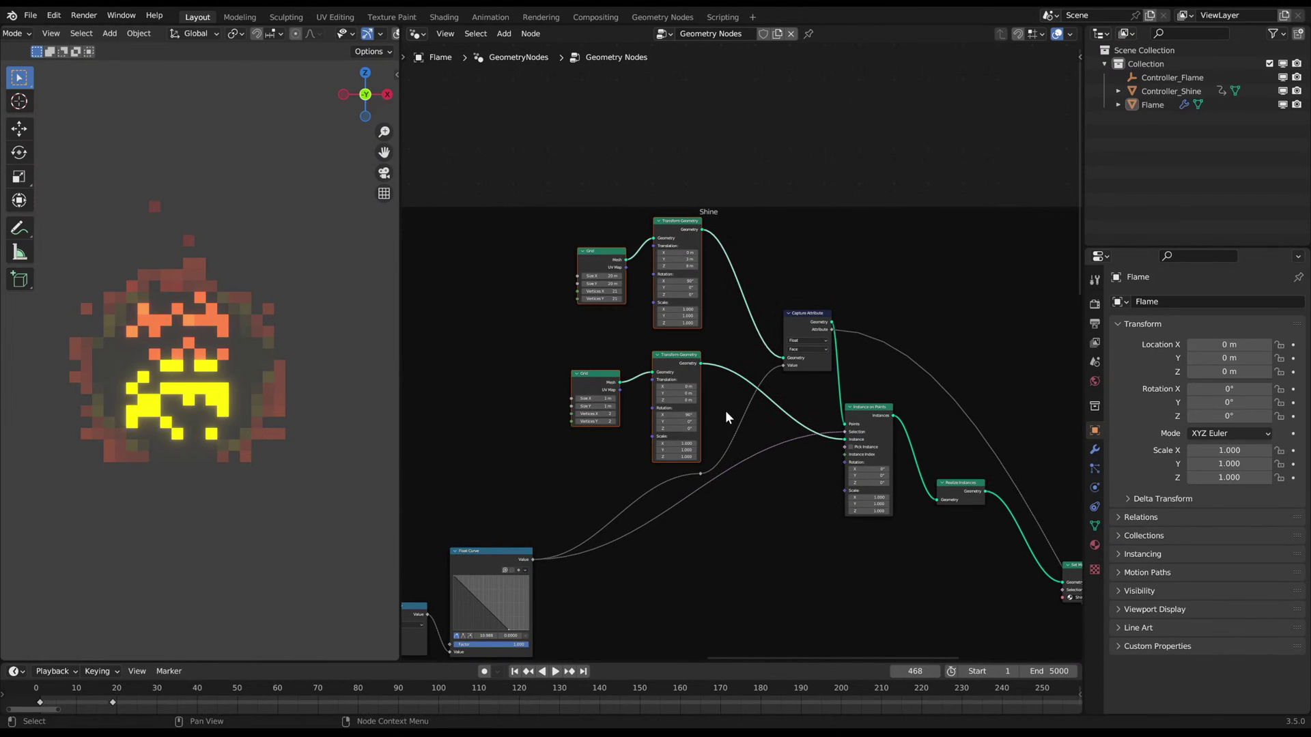
key(ctrl+j)
key(ctrl+z)
click(777, 147)
- Enclose the two Grid and Transform Geometry pairs in a frame labelled Grid inside the Shine frame, shifted away from Capture Attribute
drag(525, 264, 715, 438)
key(ctrl+j)
key(g)
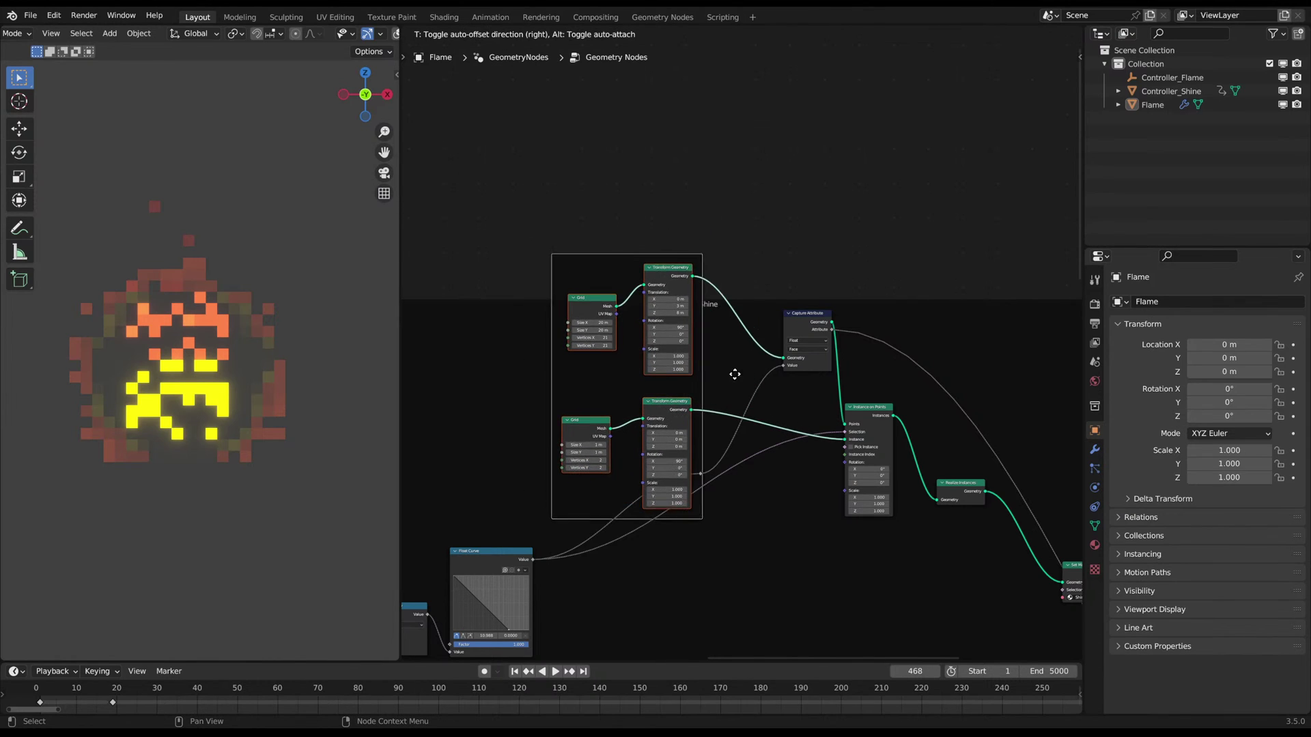
click(722, 366)
key(F2)
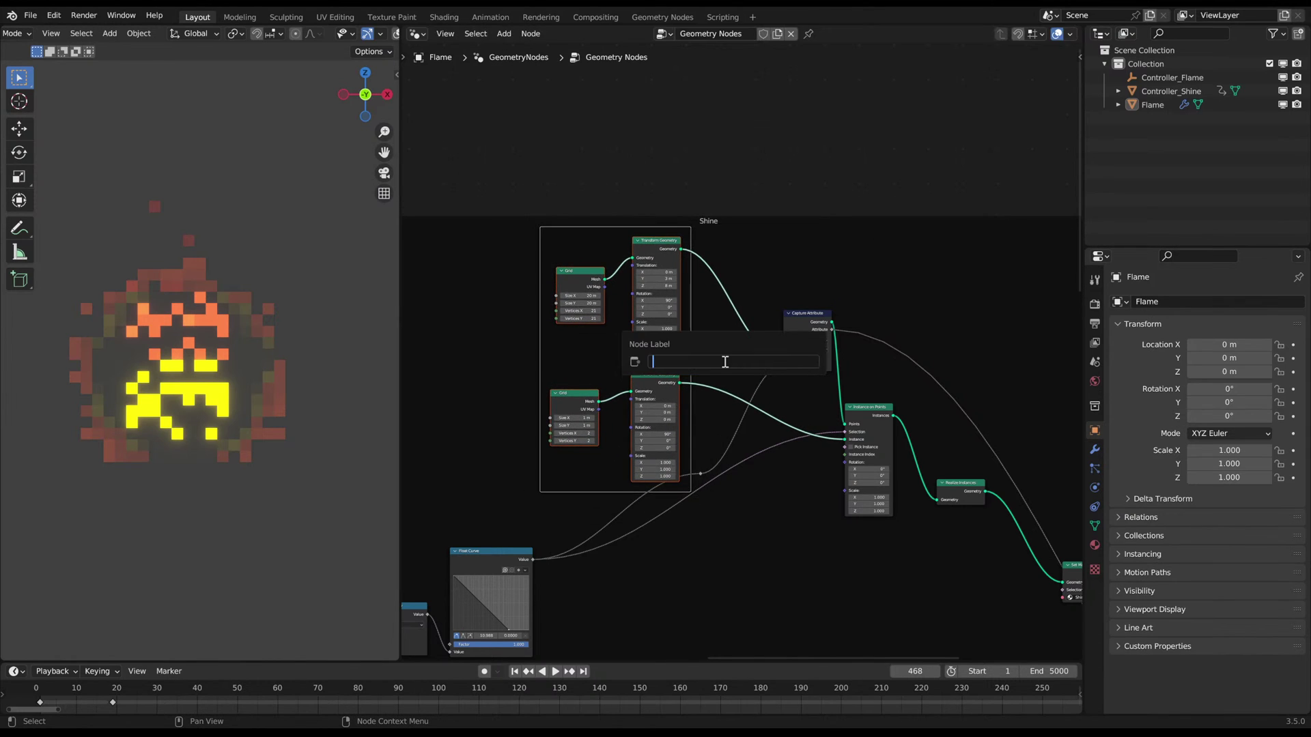
key(Return)
click(664, 190)
- Enclose the shine's Object Info, Geometry Proximity, Random Value, Multiply and Float Curve nodes in a frame labelled Proximity and reposition it
middle_drag(664, 191, 562, 293)
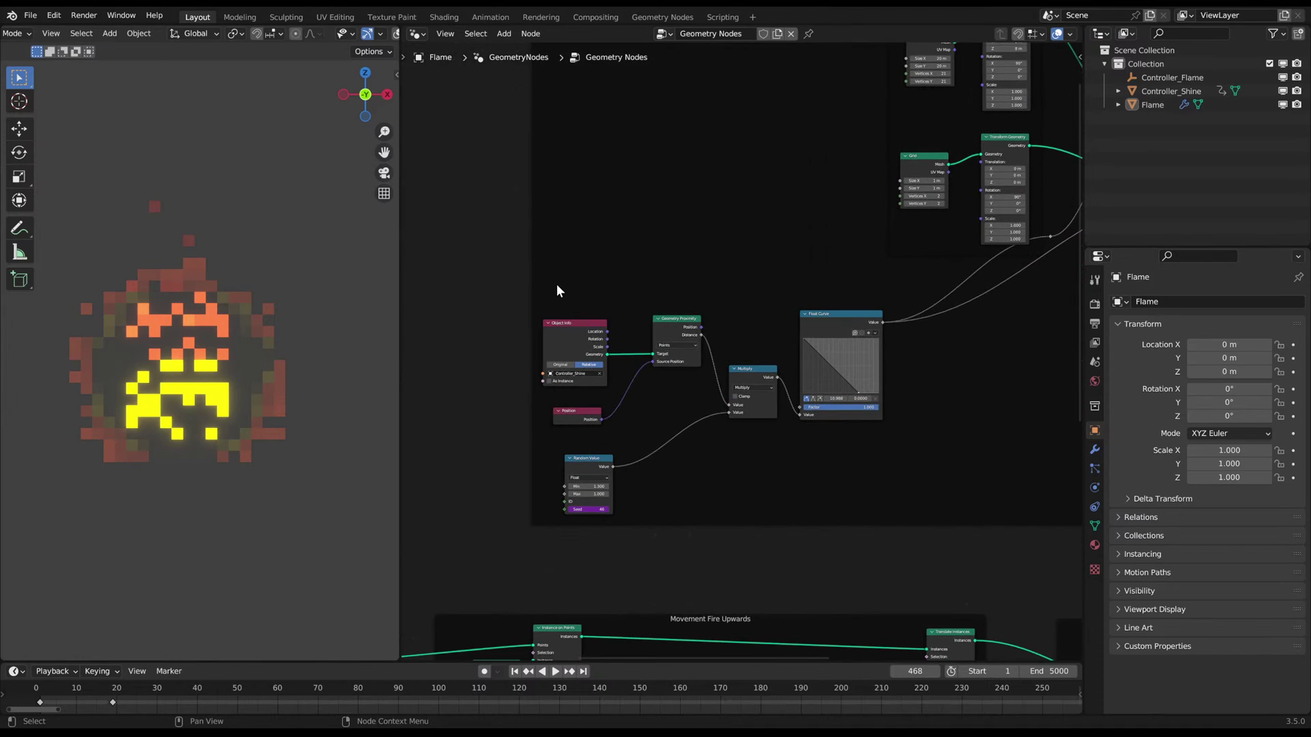
drag(553, 303, 866, 514)
scroll(924, 462, right, 1)
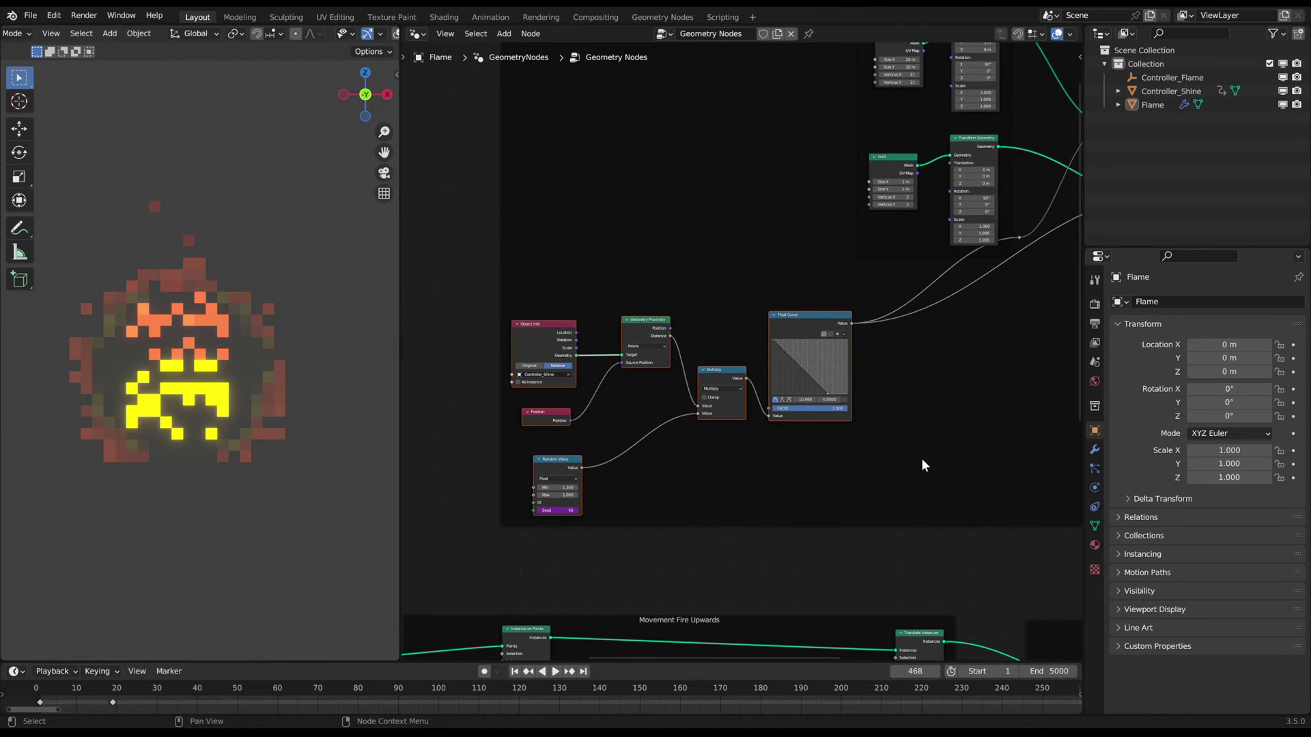
key(ctrl+j)
key(g)
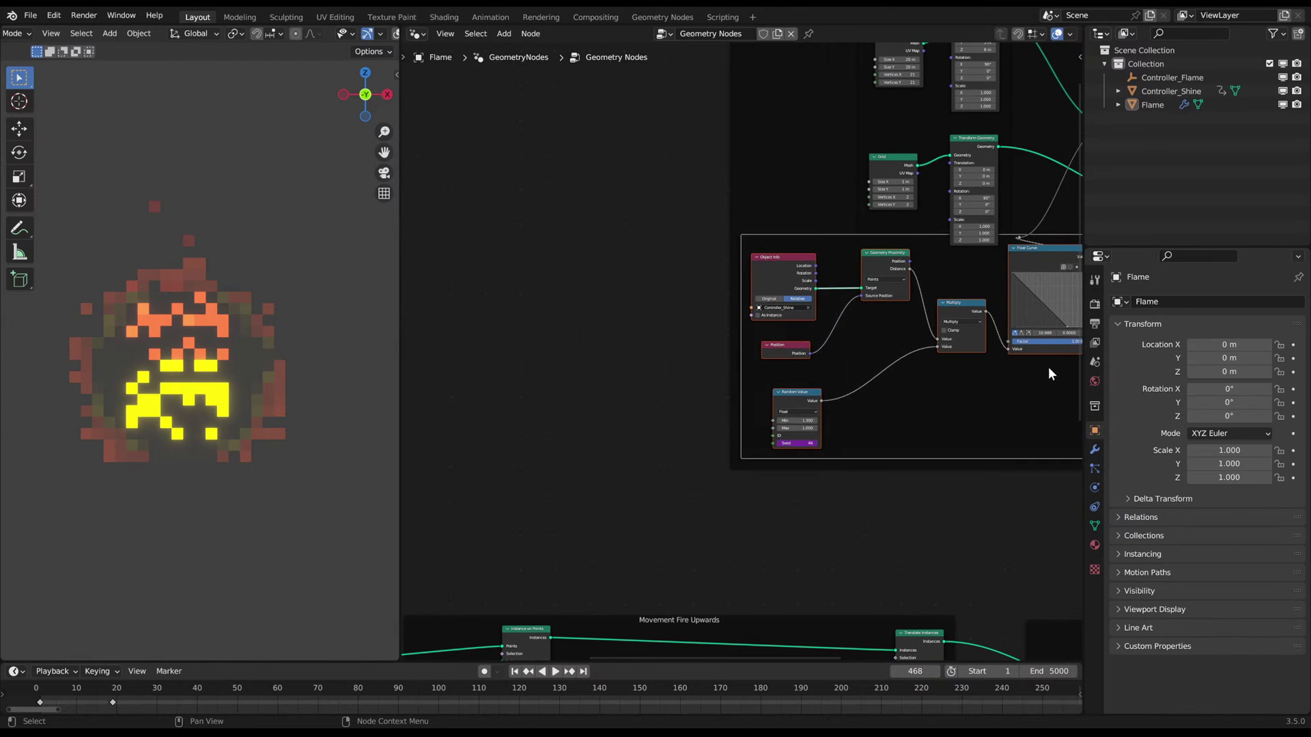
click(774, 413)
key(F2)
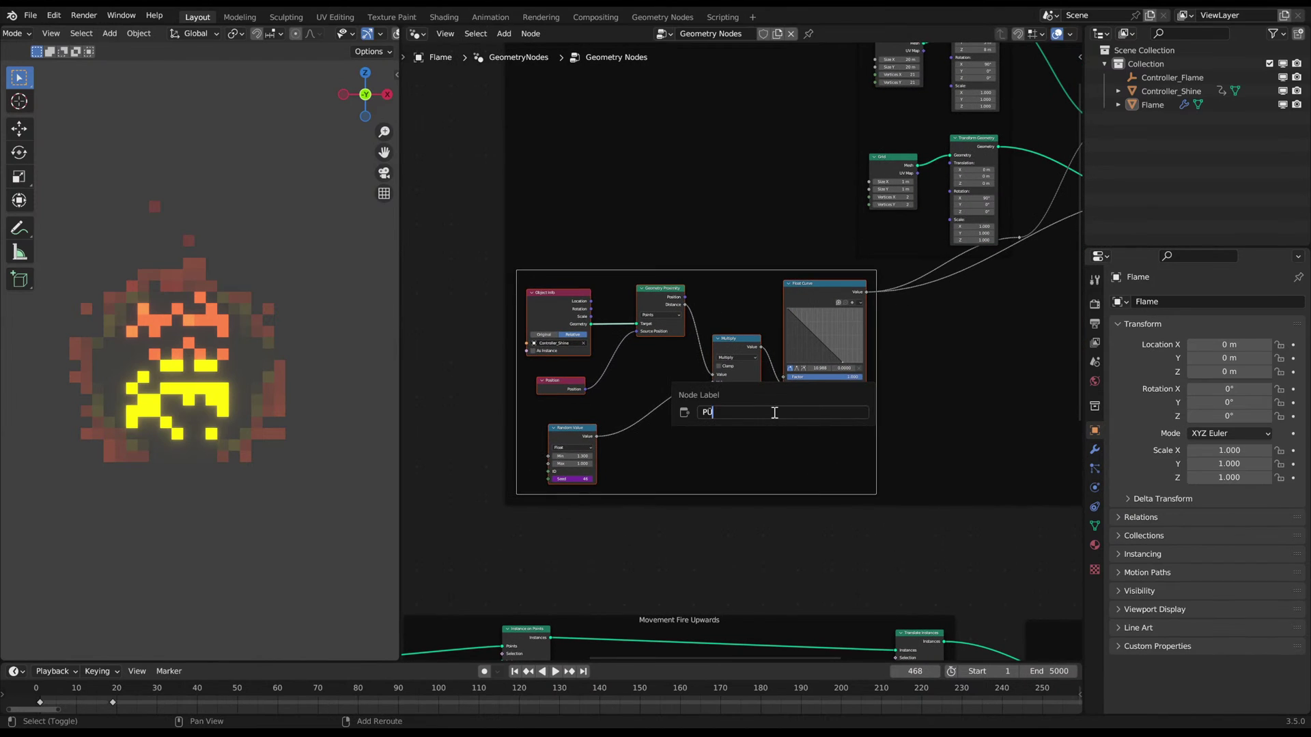
text(Proximity)
key(Return)
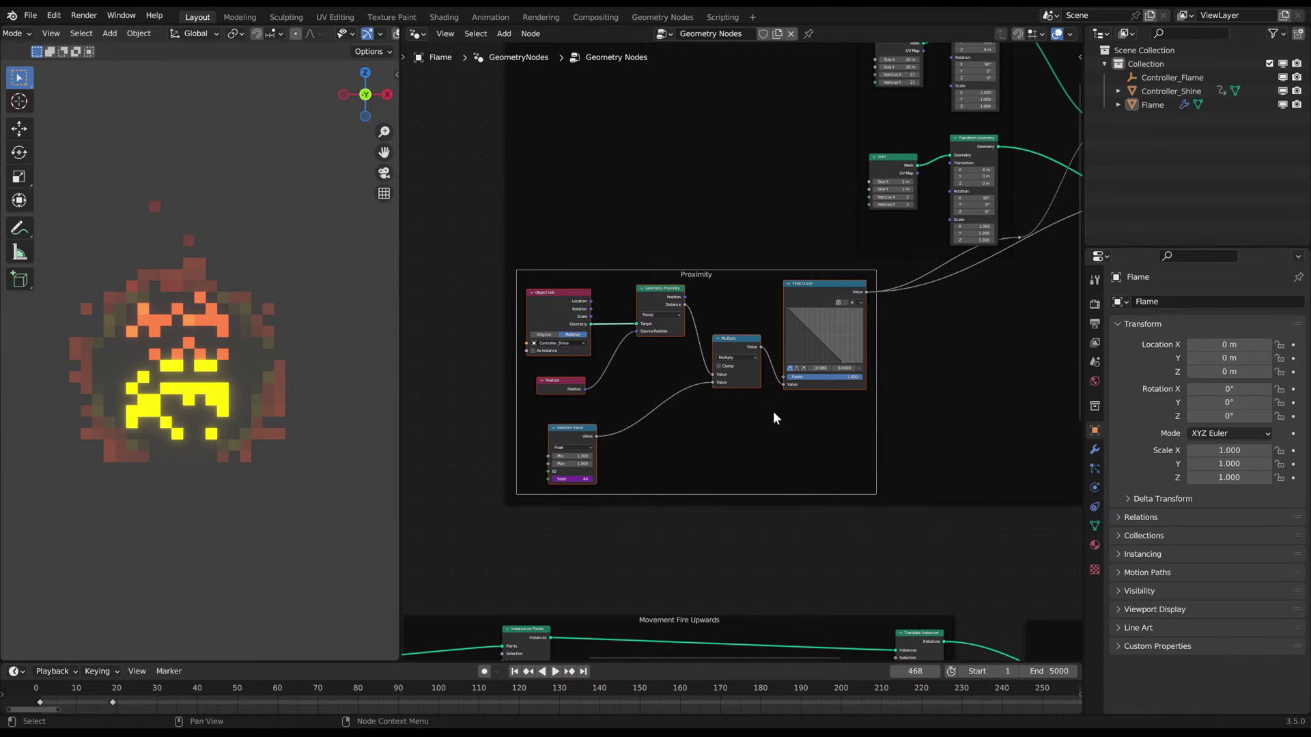
click(464, 294)
- Enable a custom colour for the Shine frame and darken it to a medium grey
scroll(666, 346, down, 10)
middle_drag(931, 294, 851, 316)
scroll(851, 316, up, 6)
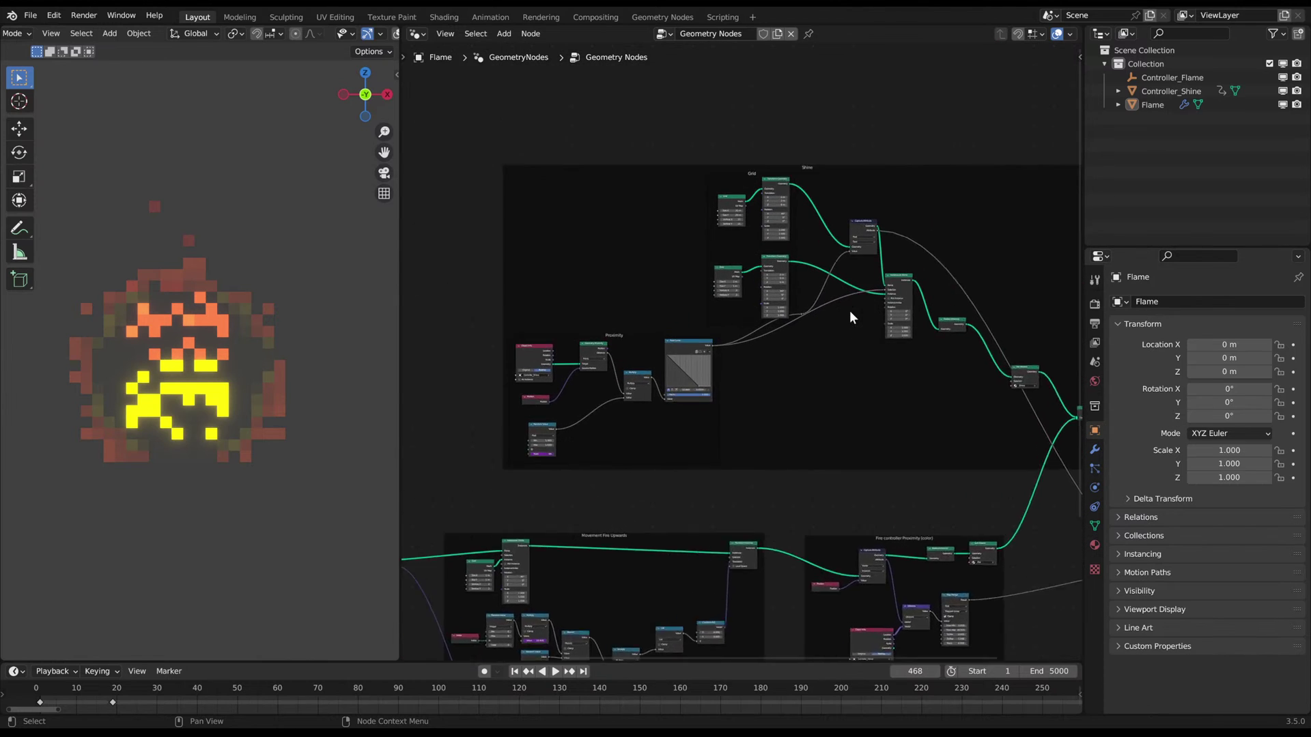
middle_drag(940, 397, 836, 399)
click(874, 120)
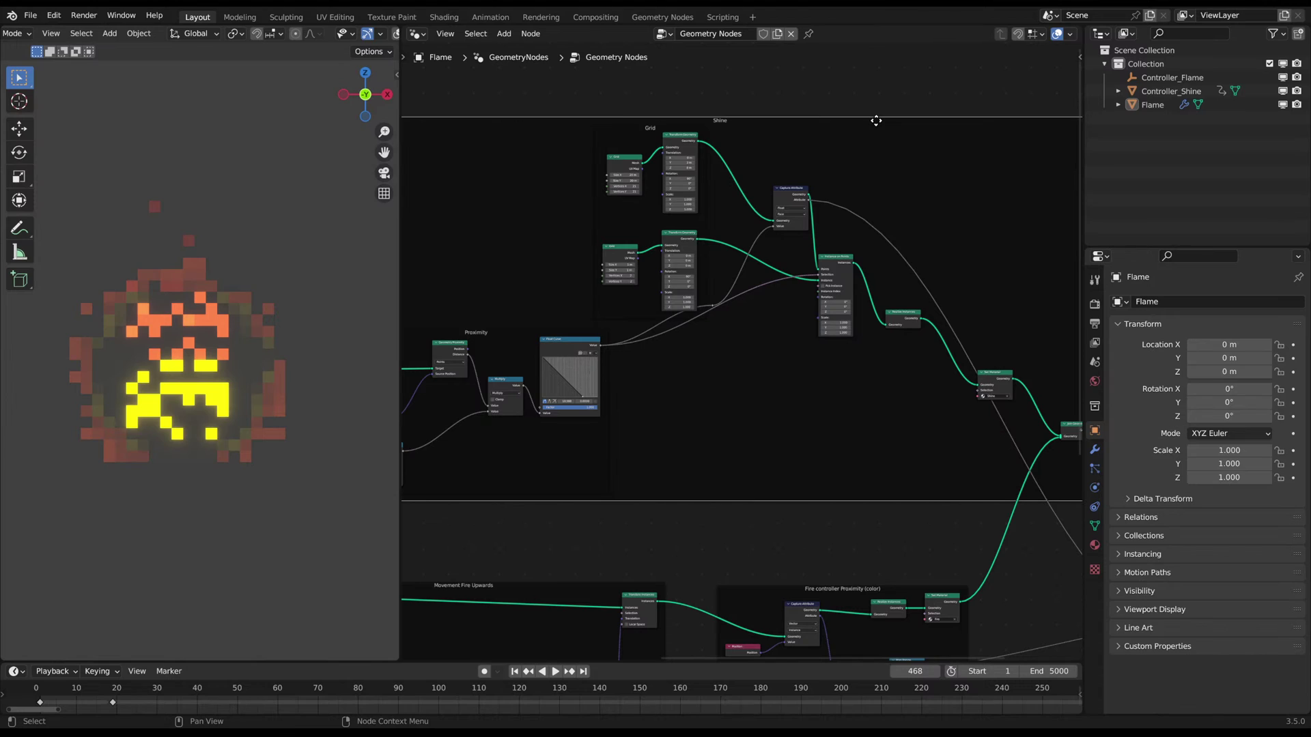
key(n)
click(1075, 65)
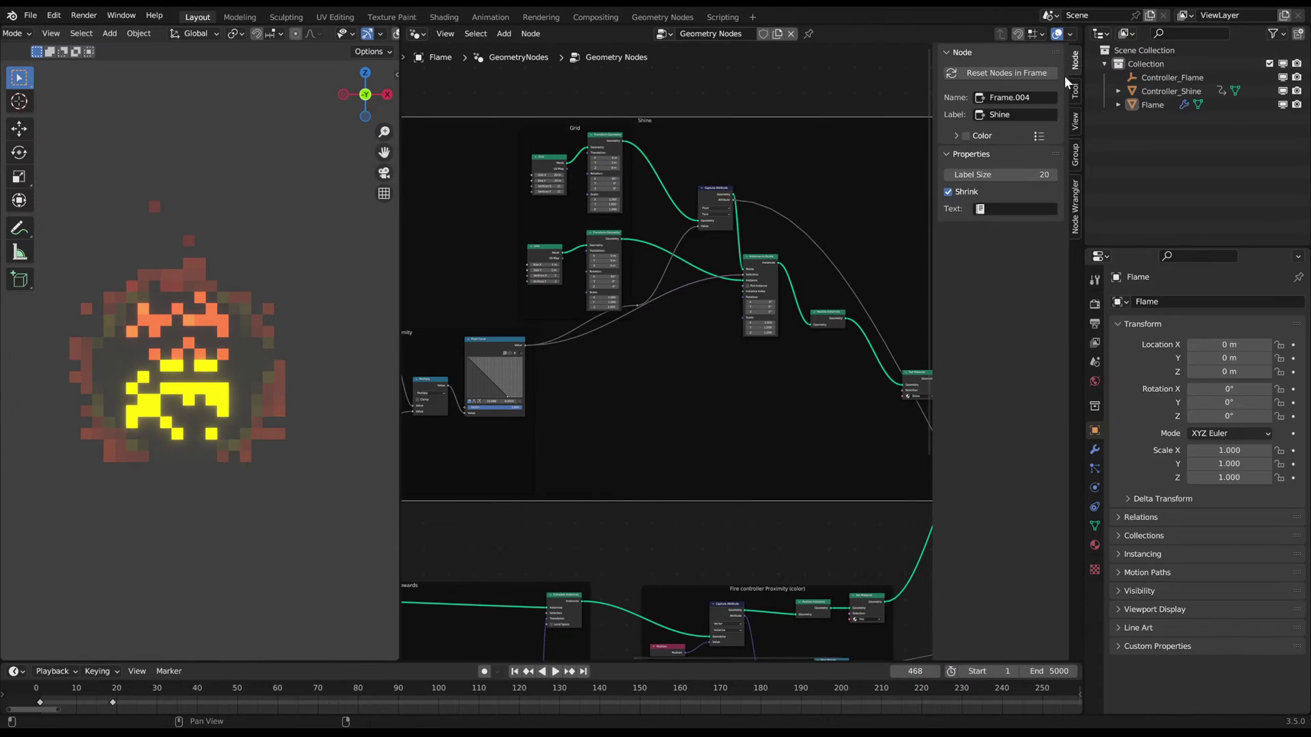
click(980, 136)
click(966, 136)
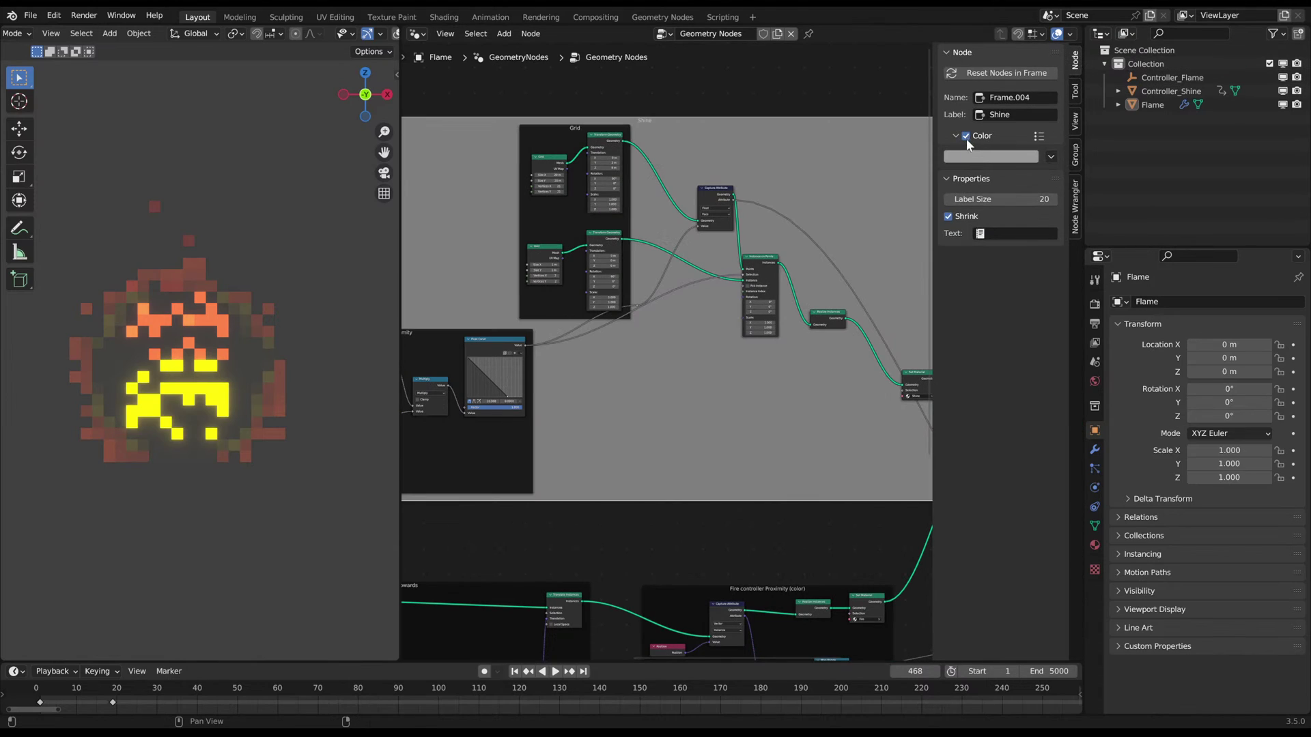
click(968, 157)
drag(1059, 213, 1059, 237)
click(774, 88)
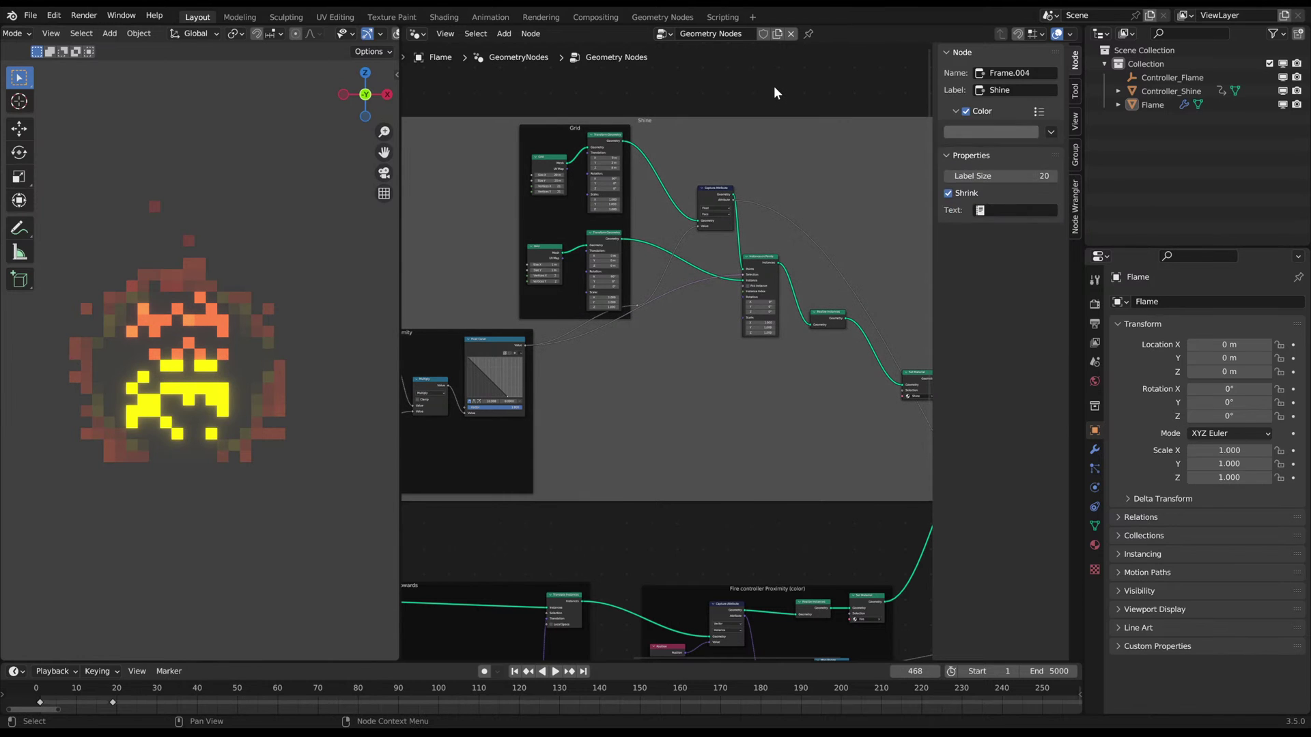
key(n)
- Take the Join Geometry node out of the Shine frame and reposition it between the frames and Group Output
scroll(764, 328, down, 5)
middle_drag(742, 343, 620, 291)
scroll(737, 321, up, 5)
middle_drag(802, 352, 699, 370)
scroll(699, 369, up, 4)
drag(668, 276, 733, 339)
key(g)
click(723, 319)
click(820, 395)
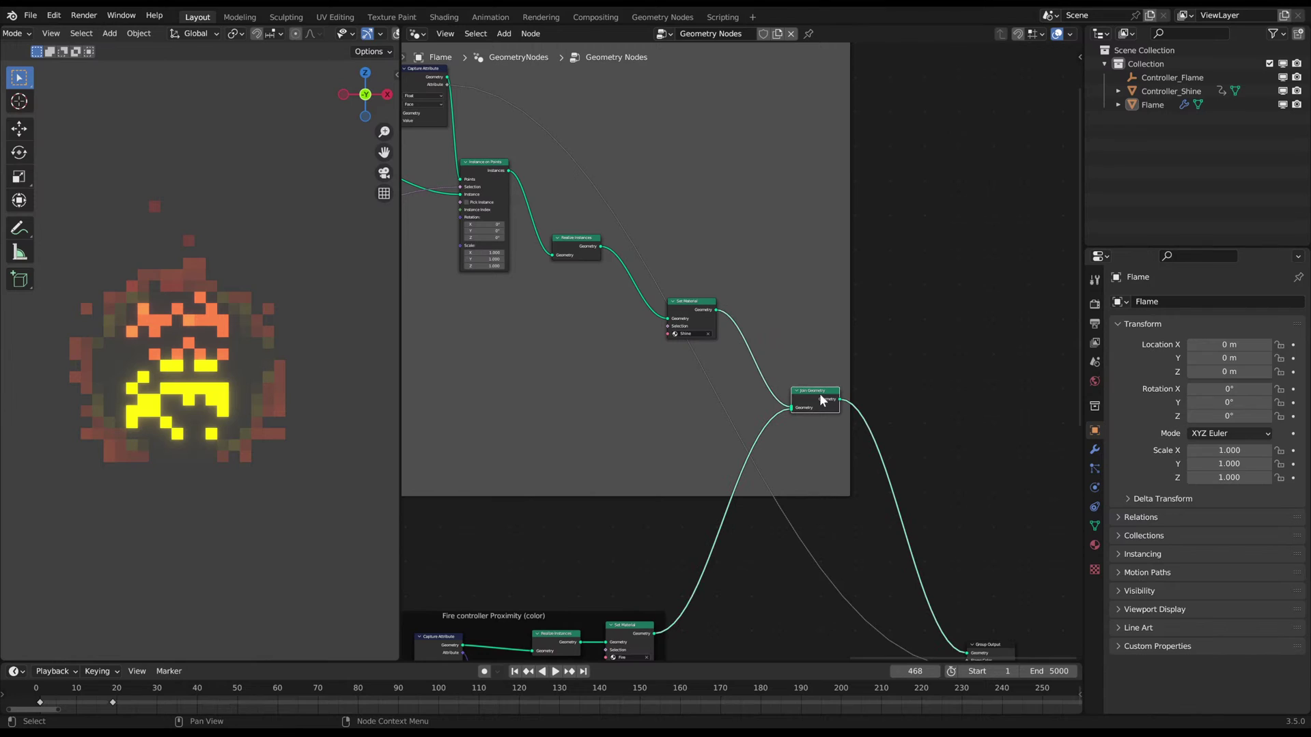
key(p)
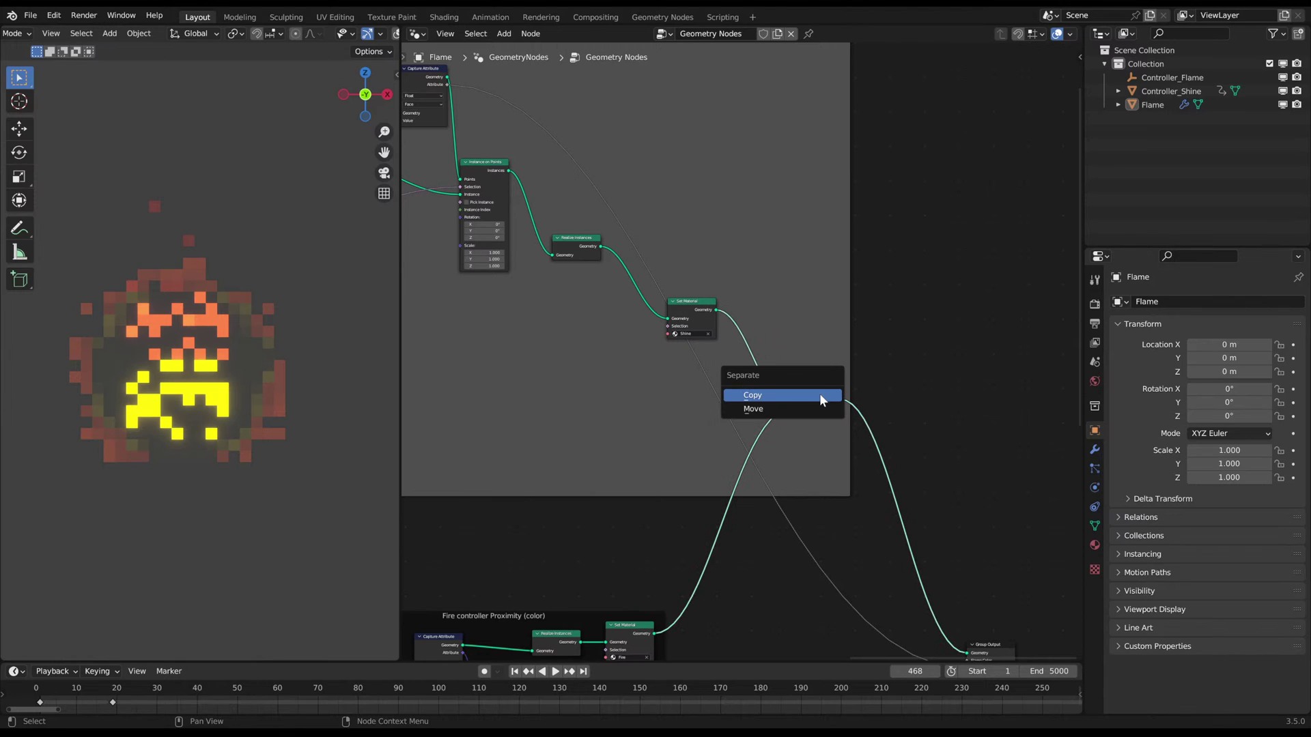
key(alt+p)
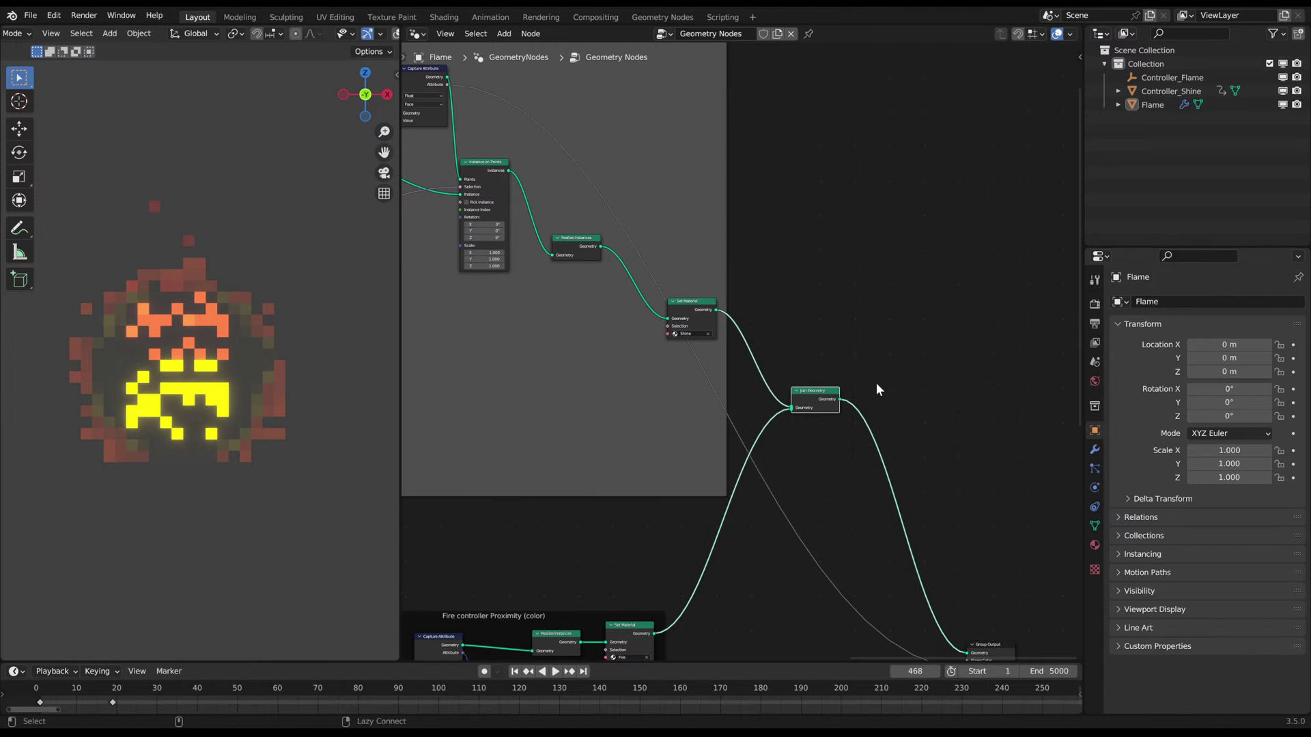
key(g)
click(828, 372)
- Take the shine and fire Set Material nodes out of their frames, moving the fire one up towards Join Geometry
click(707, 326)
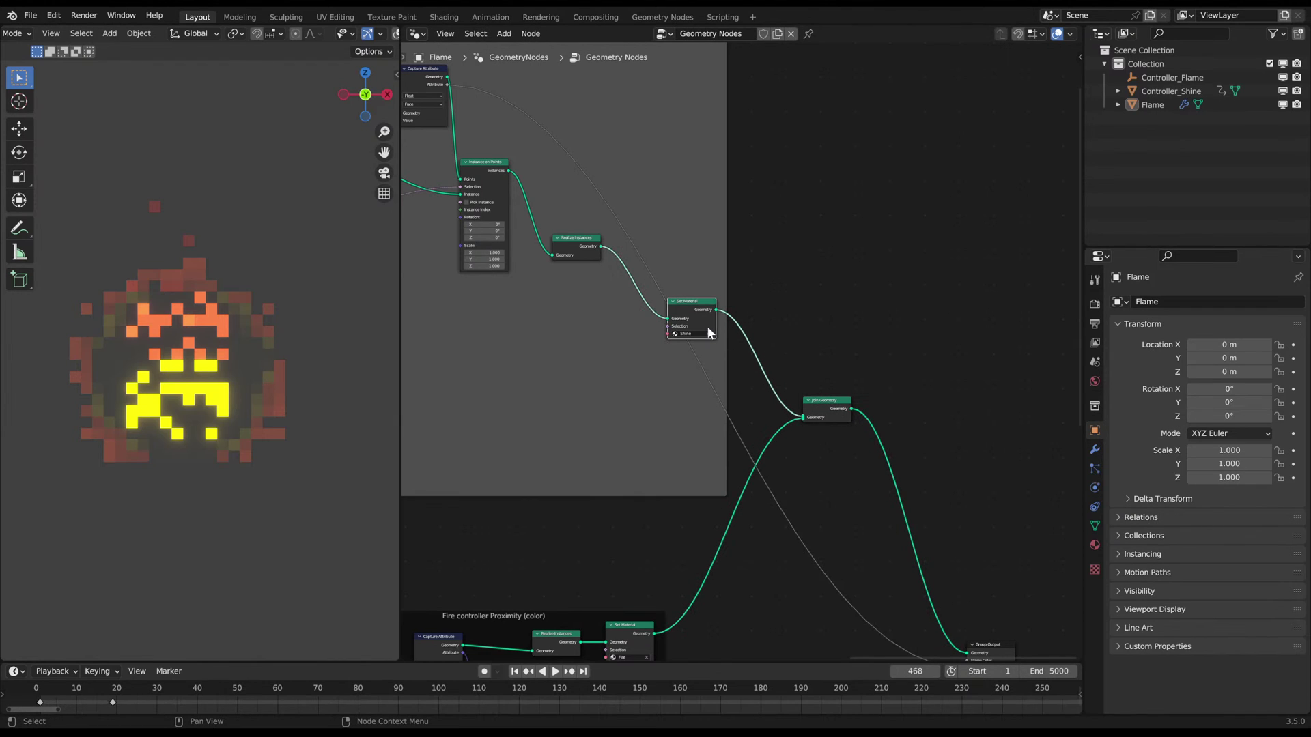
key(alt+p)
middle_drag(629, 628, 709, 489)
key(alt+p)
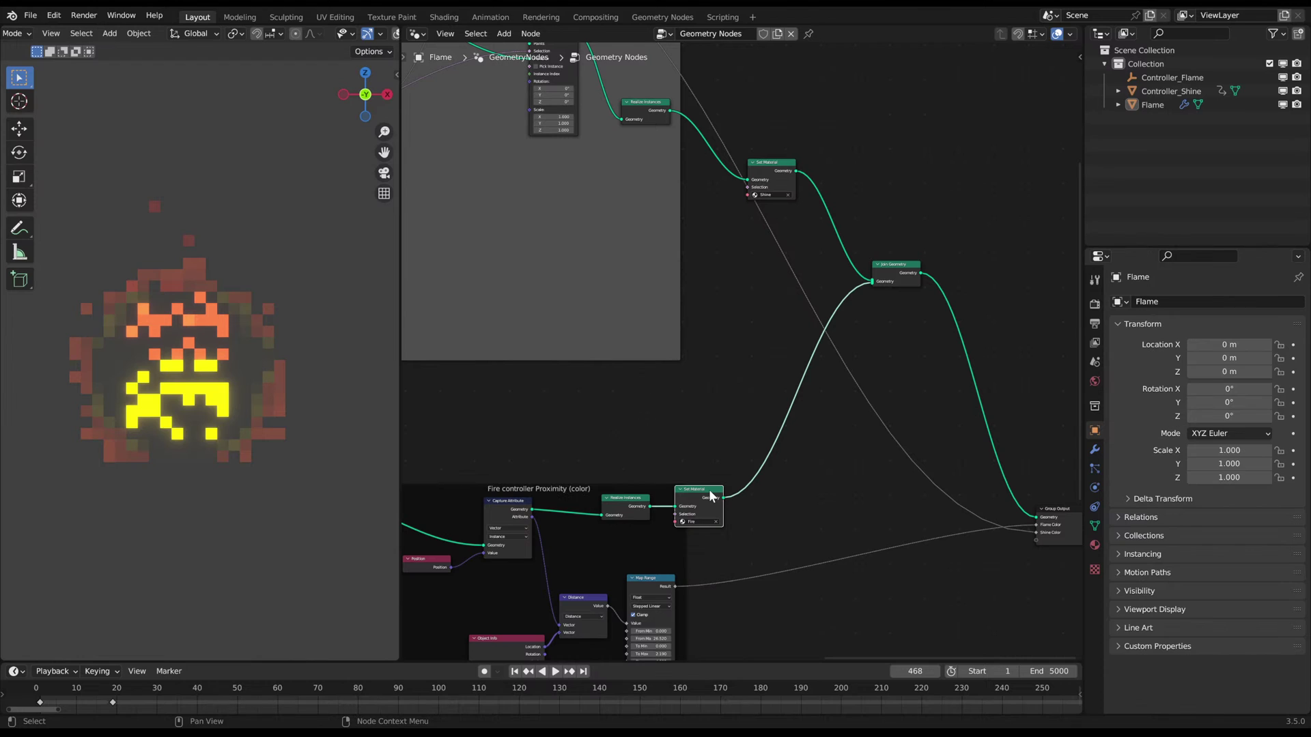
key(g)
click(804, 395)
- Reposition both detached Set Material nodes so they sit just before the Join Geometry node
drag(776, 108, 819, 180)
key(g)
click(862, 199)
drag(767, 364, 819, 421)
key(g)
click(836, 390)
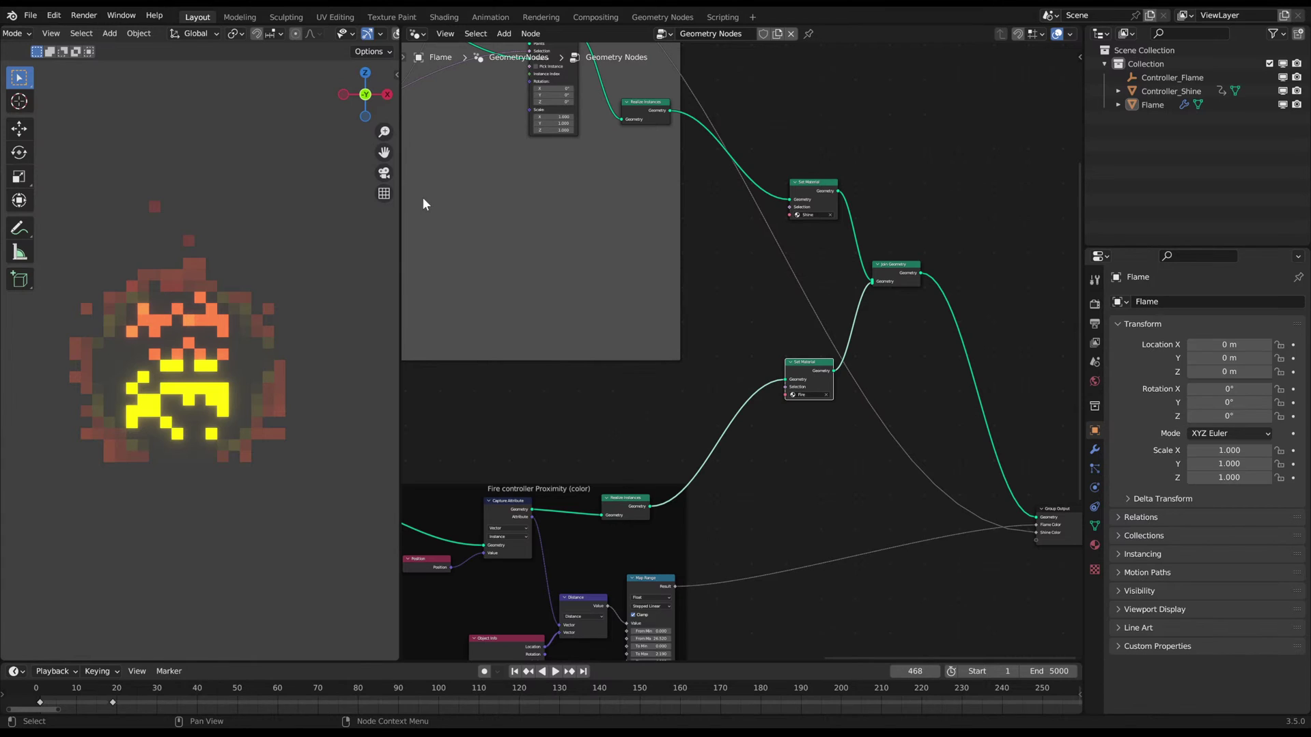
- Play the animation and inspect the flame and shine from an angle and from the front
scroll(268, 309, down, 5)
key(space)
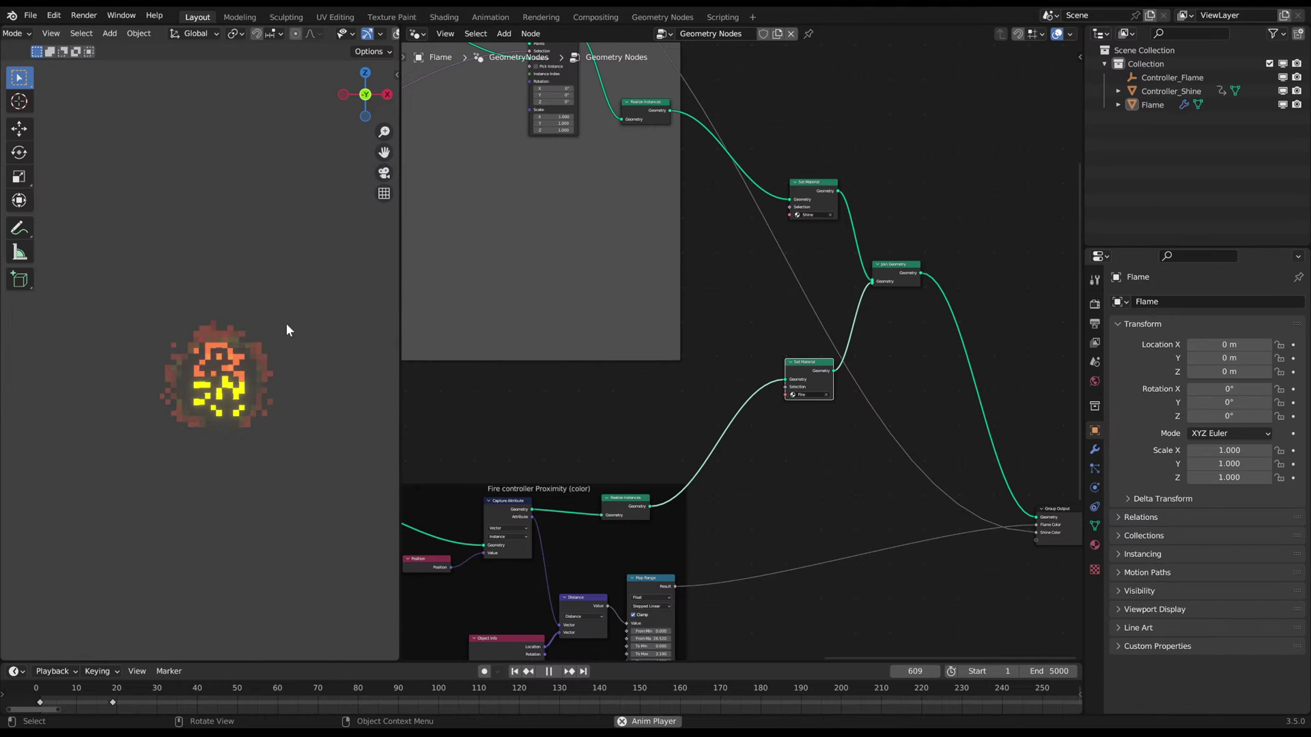
scroll(285, 322, up, 7)
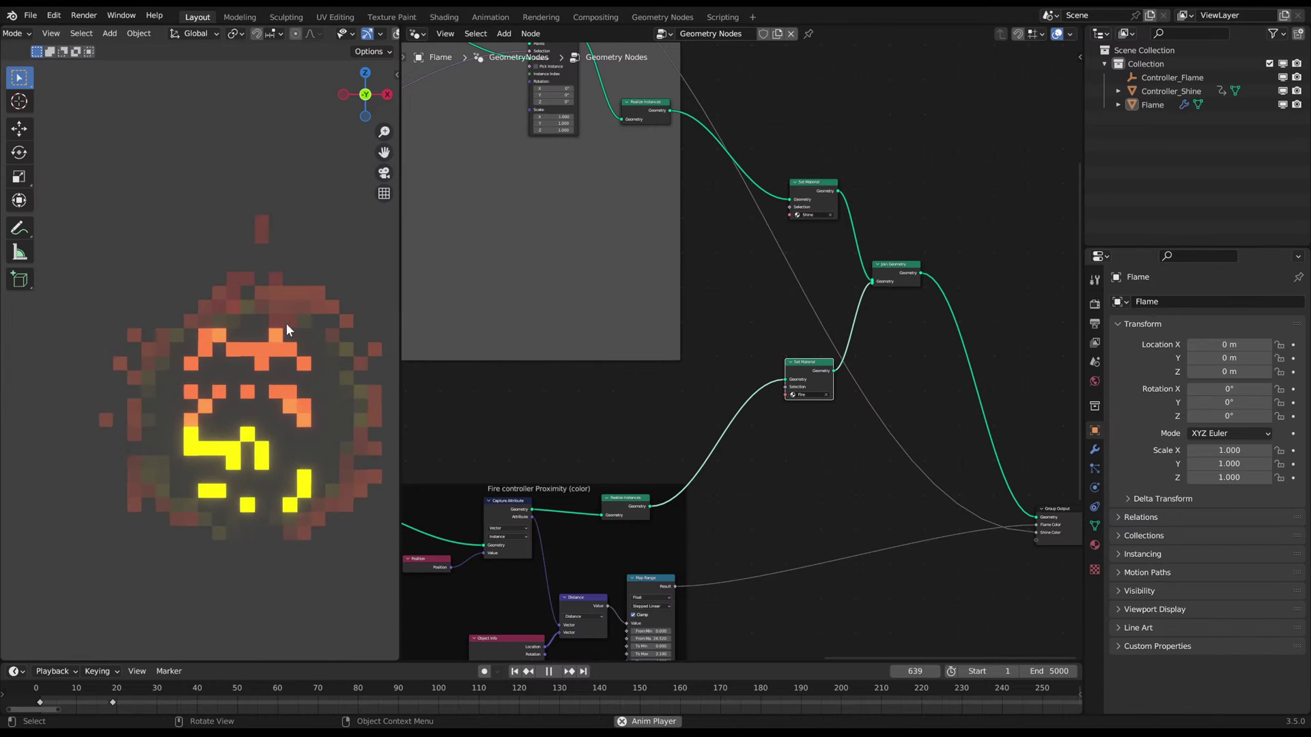
middle_drag(317, 369, 207, 288)
key(shift+space)
scroll(327, 345, down, 2)
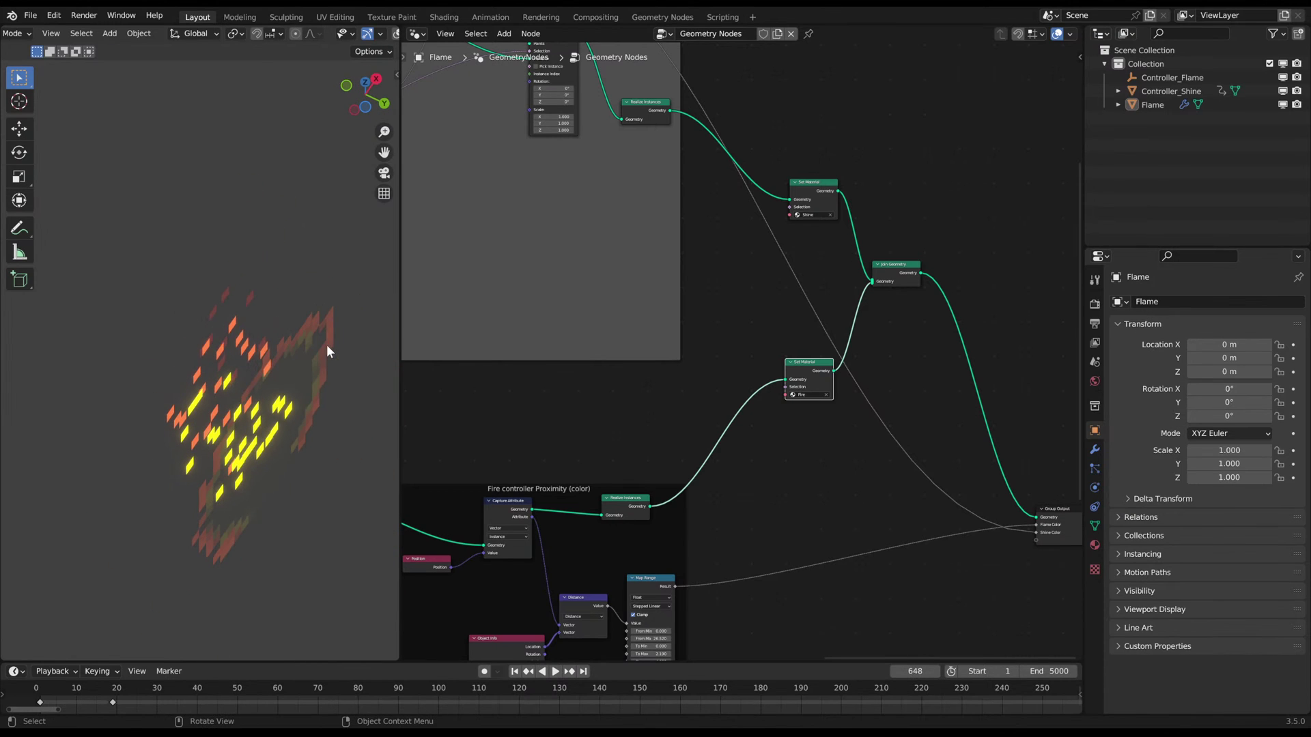
key(KP_1)
shift+middle_drag(254, 414, 285, 415)
ctrl+middle_drag(294, 356, 305, 340)
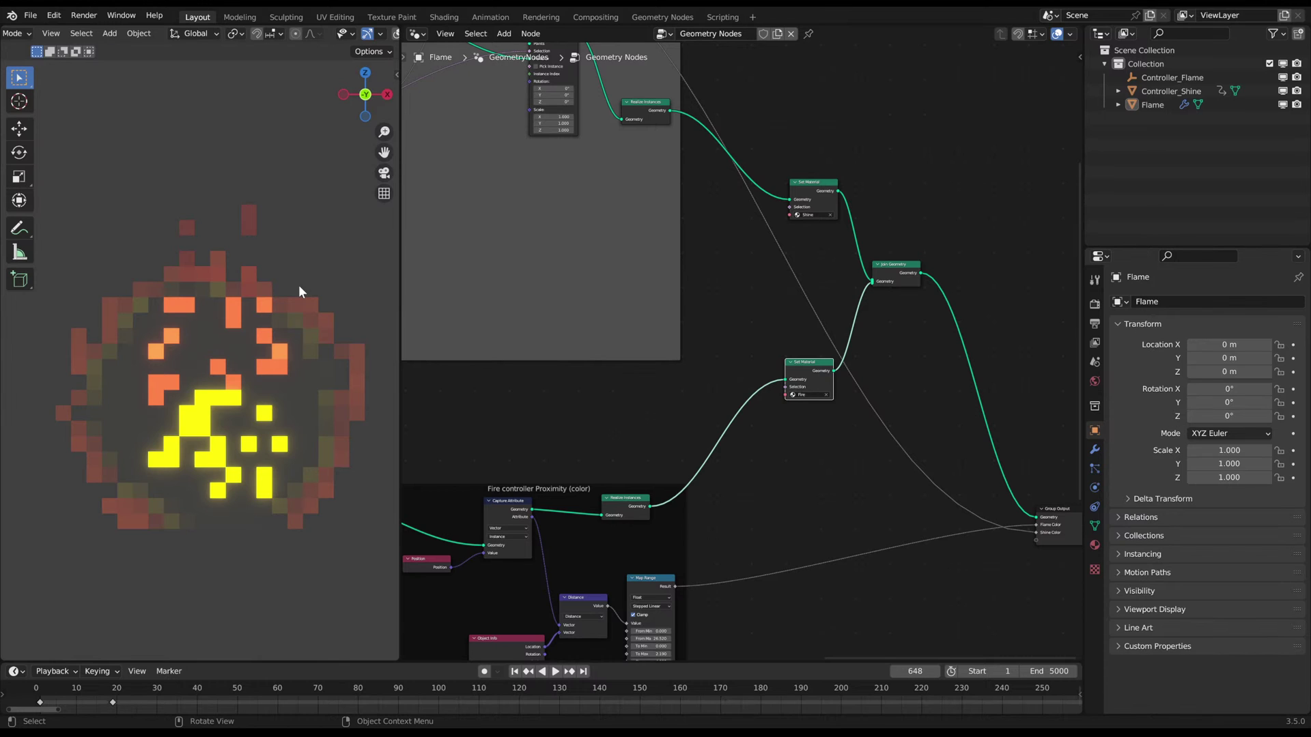
- Review the fire part of the node tree through the Grid Fire, Movement Fire Upwards and Fire controller Proximity (color) frames
scroll(776, 300, down, 4)
mouse_move(633, 320)
middle_down()
mouse_move(755, 382)
mouse_move(786, 340)
middle_up()
middle_drag(547, 434, 830, 275)
middle_drag(647, 361, 846, 336)
scroll(731, 349, up, 3)
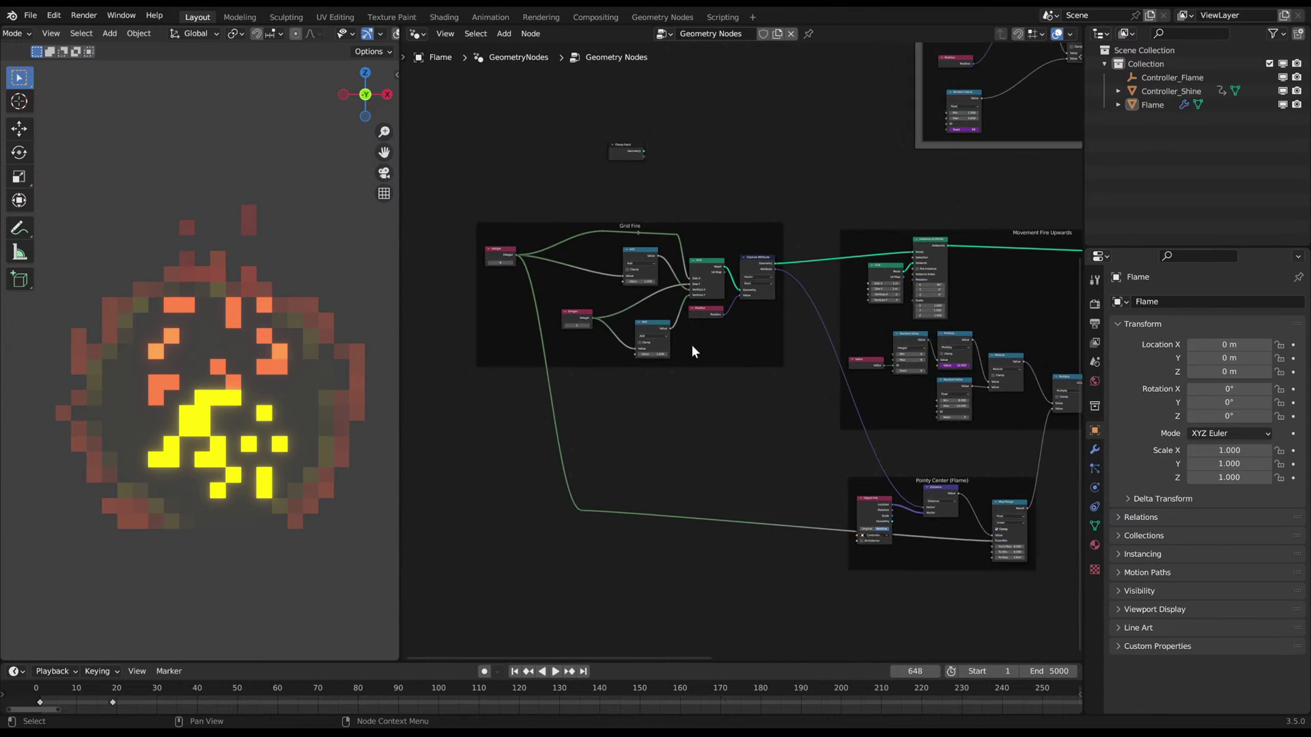
middle_drag(703, 348, 703, 380)
scroll(703, 379, up, 2)
drag(636, 236, 632, 238)
middle_drag(840, 367, 482, 340)
click(716, 219)
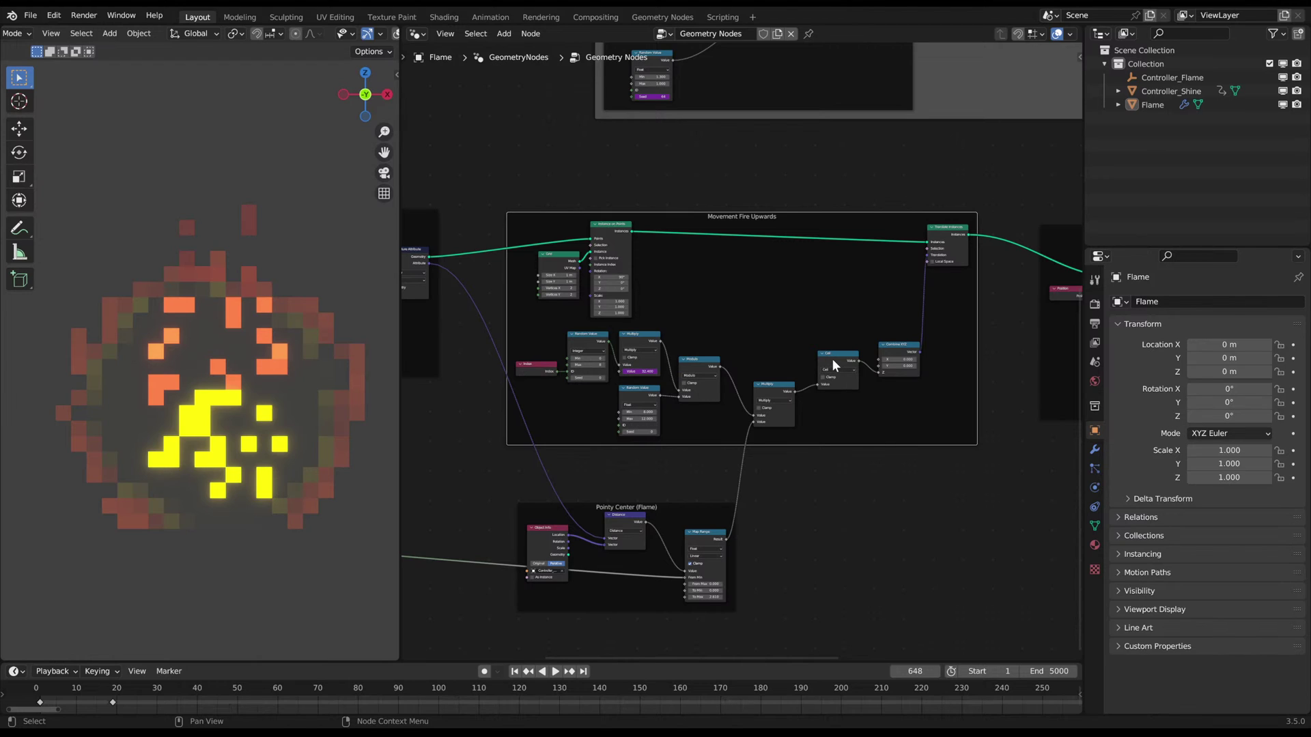
middle_drag(880, 317, 501, 337)
middle_drag(732, 310, 702, 345)
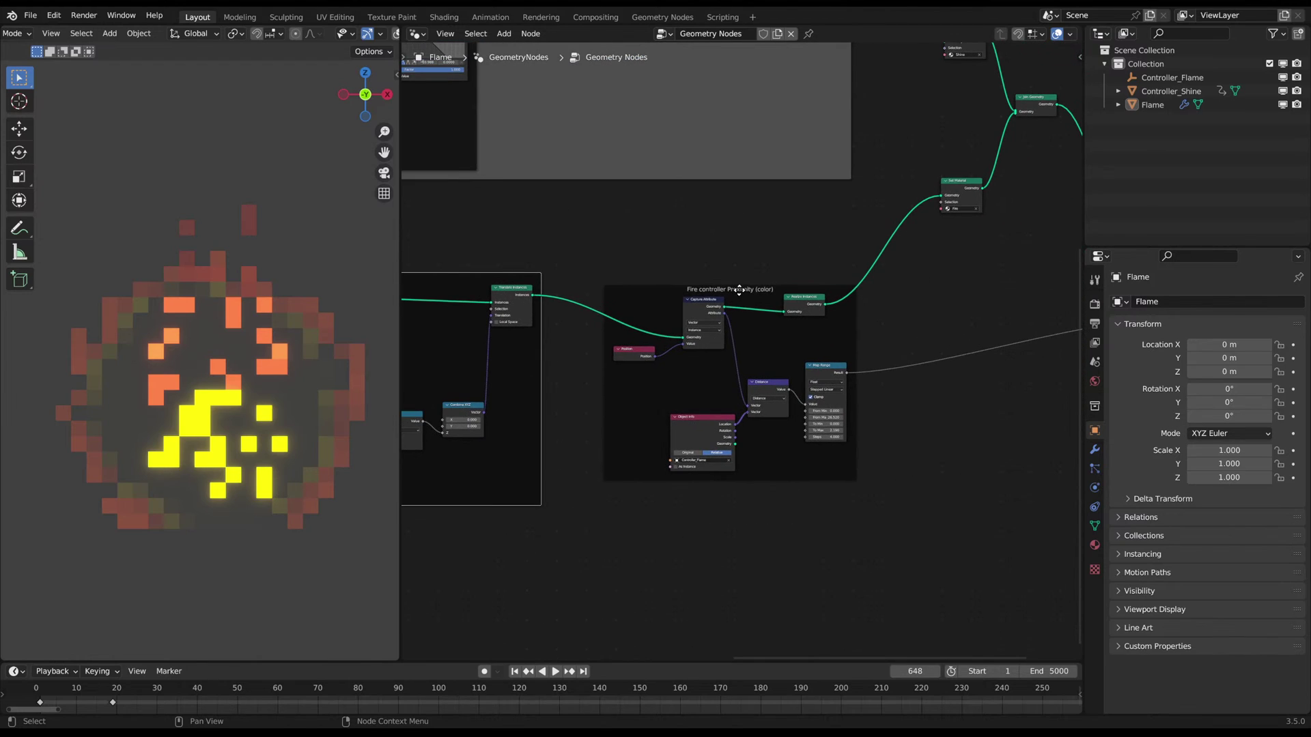
drag(744, 290, 750, 287)
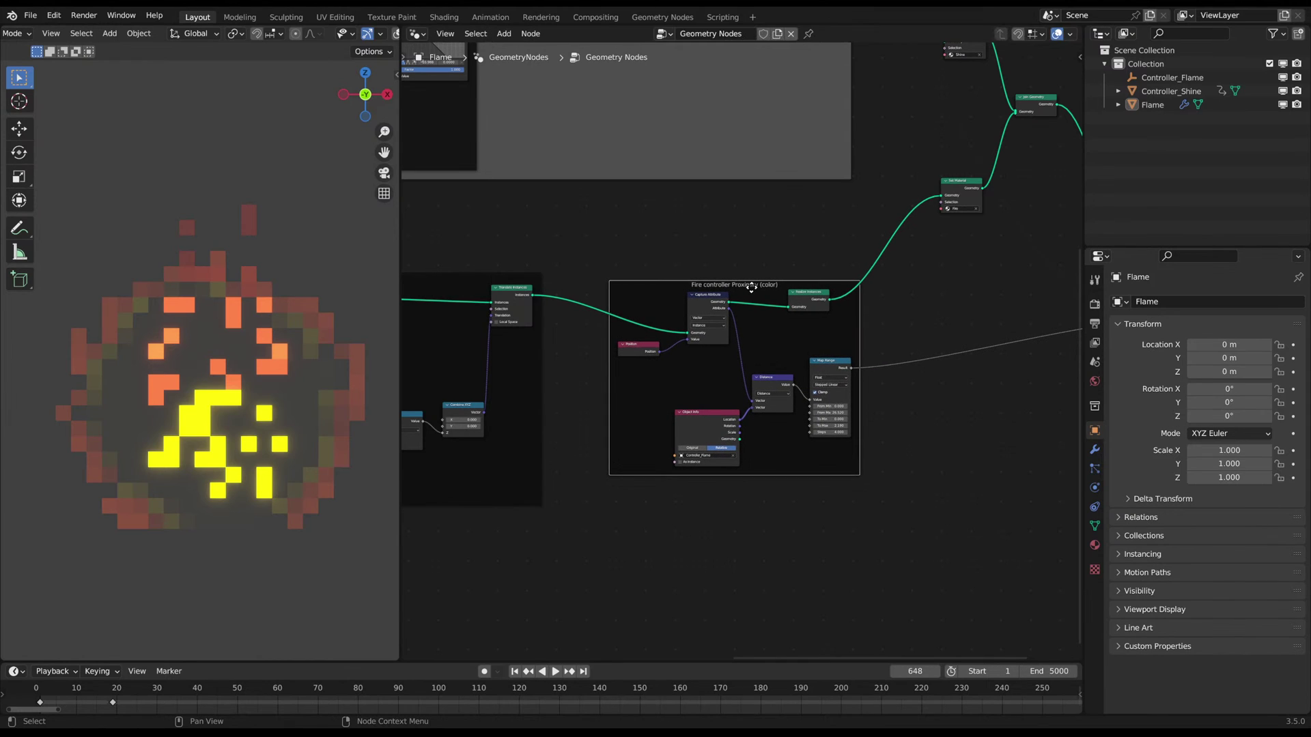
- Review the Shine frame with its nested Grid and Proximity frames
middle_drag(782, 265, 726, 392)
middle_drag(728, 322, 801, 483)
middle_drag(717, 316, 821, 343)
scroll(615, 246, down, 2)
middle_drag(551, 311, 696, 305)
scroll(673, 305, up, 3)
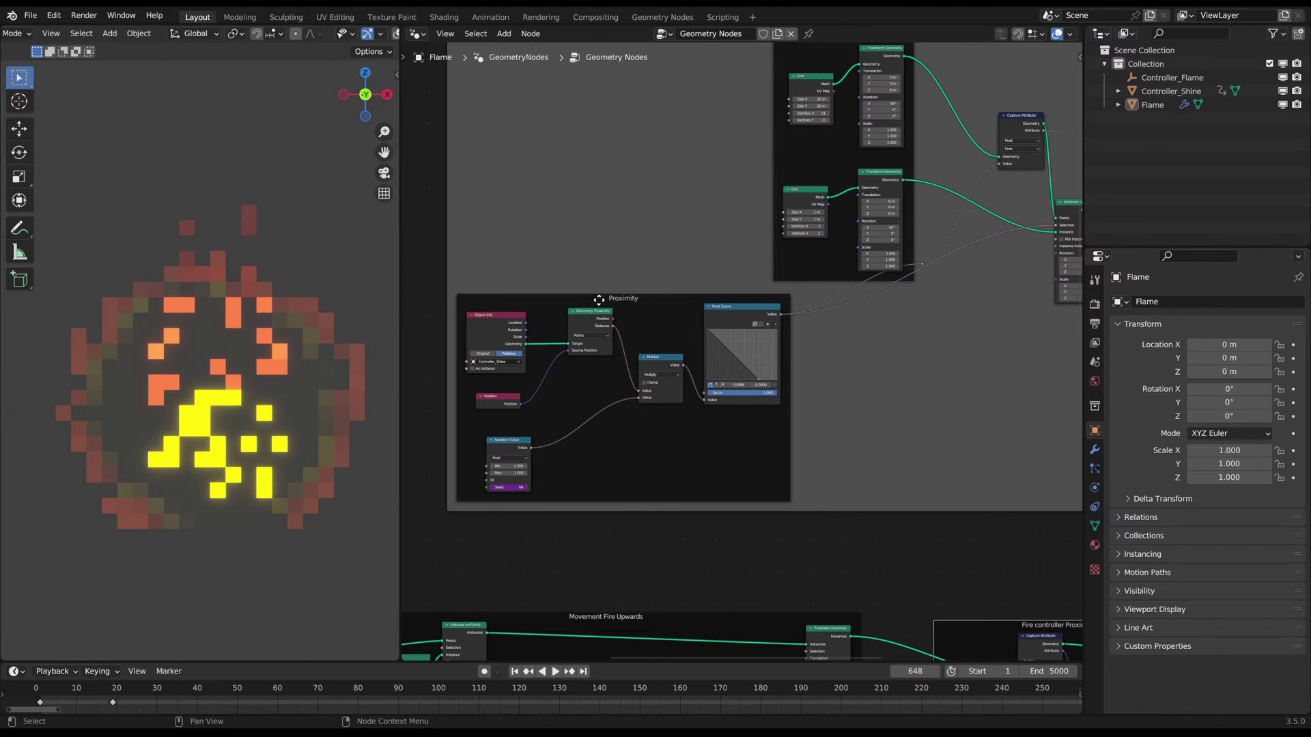
- Play the animation to preview the finished flame and shine, and stop playback
key(space)
scroll(264, 374, down, 4)
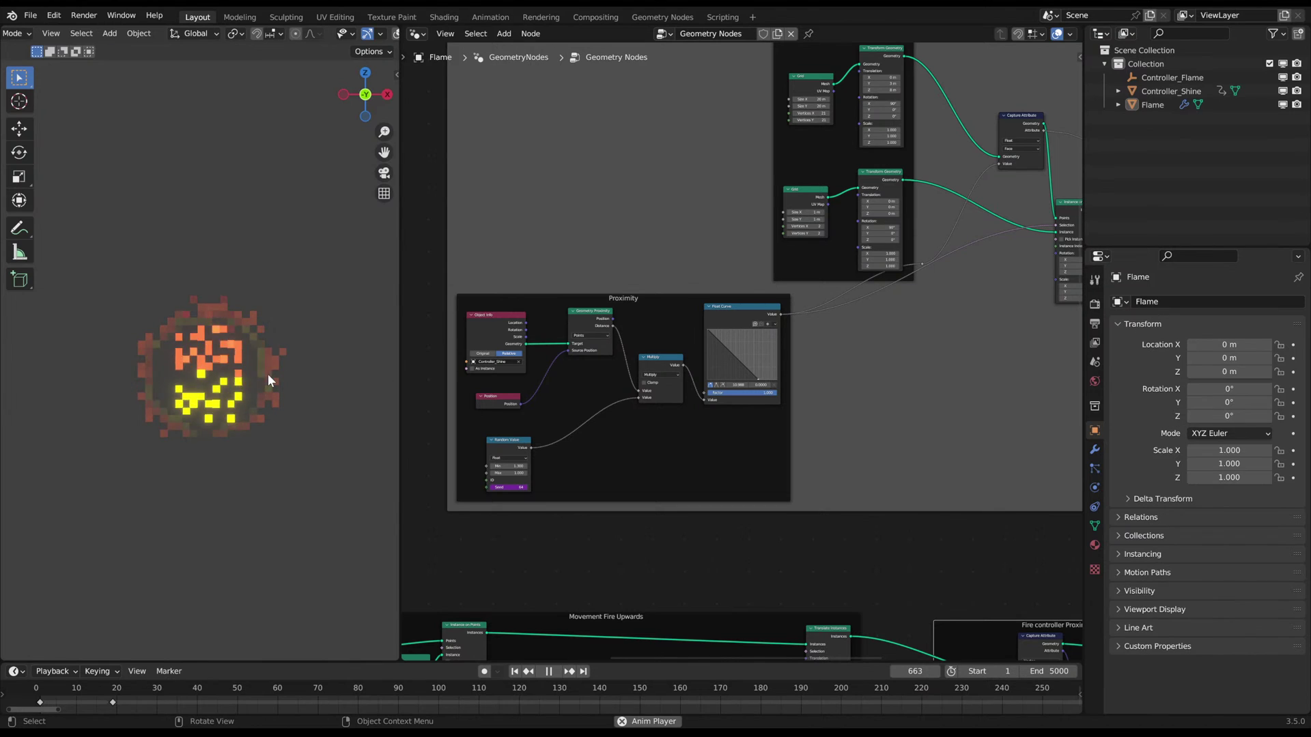
scroll(321, 36, down, 4)
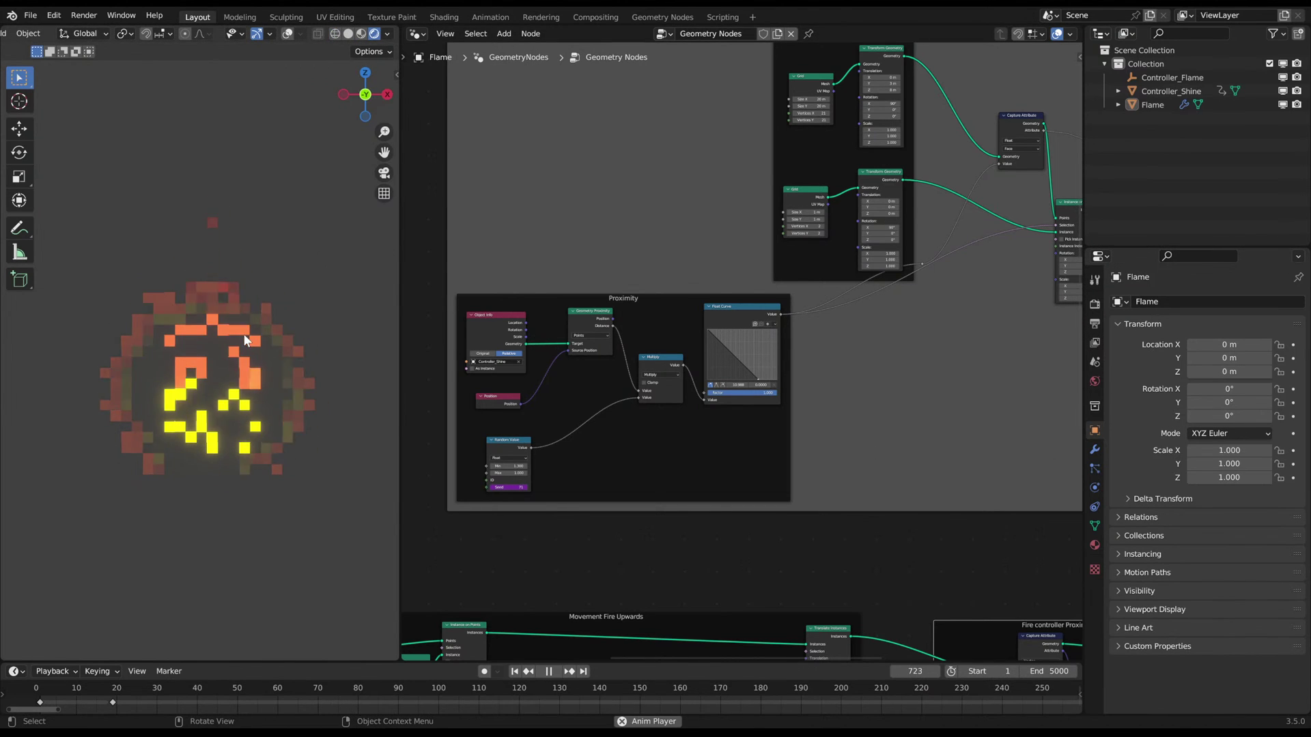
key(space)
- Examine the Proximity frame's nodes from Object Info to Float Curve up close
click(912, 444)
scroll(912, 444, down, 9)
scroll(847, 419, up, 4)
middle_drag(844, 422, 770, 352)
scroll(834, 371, up, 4)
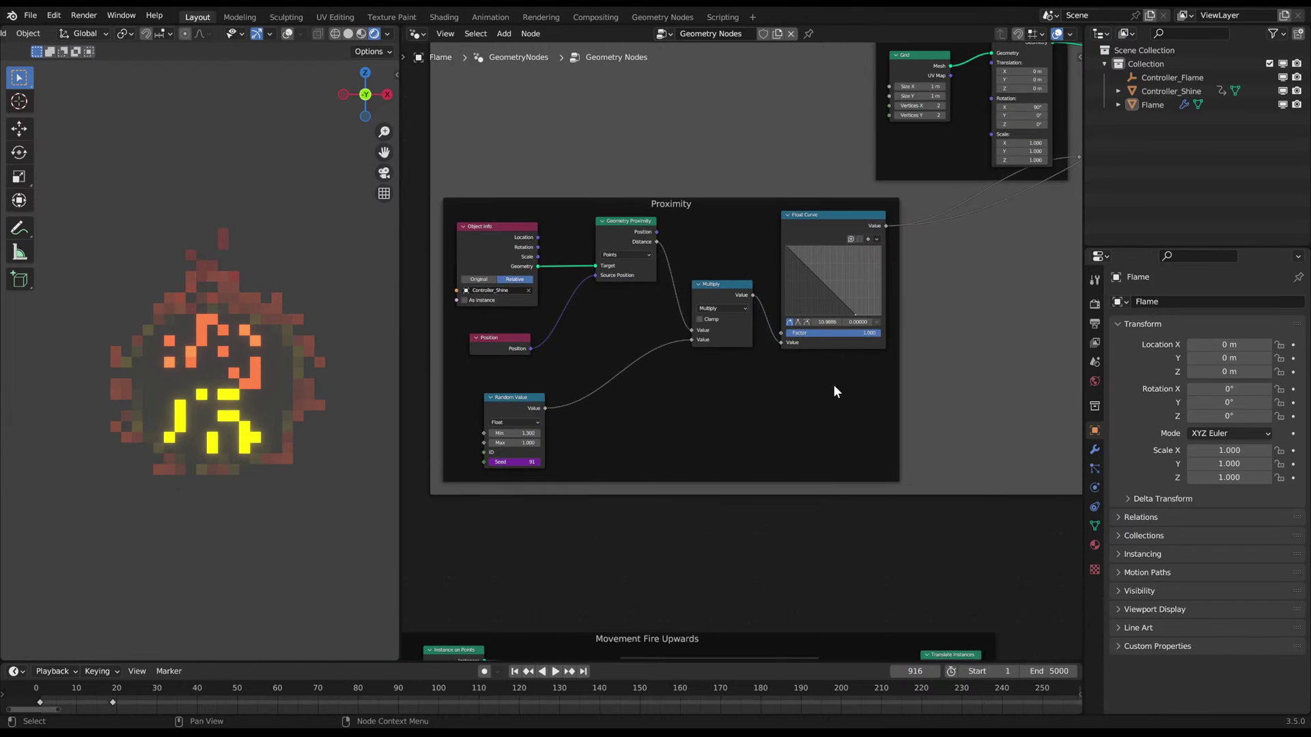
middle_drag(834, 384, 863, 378)
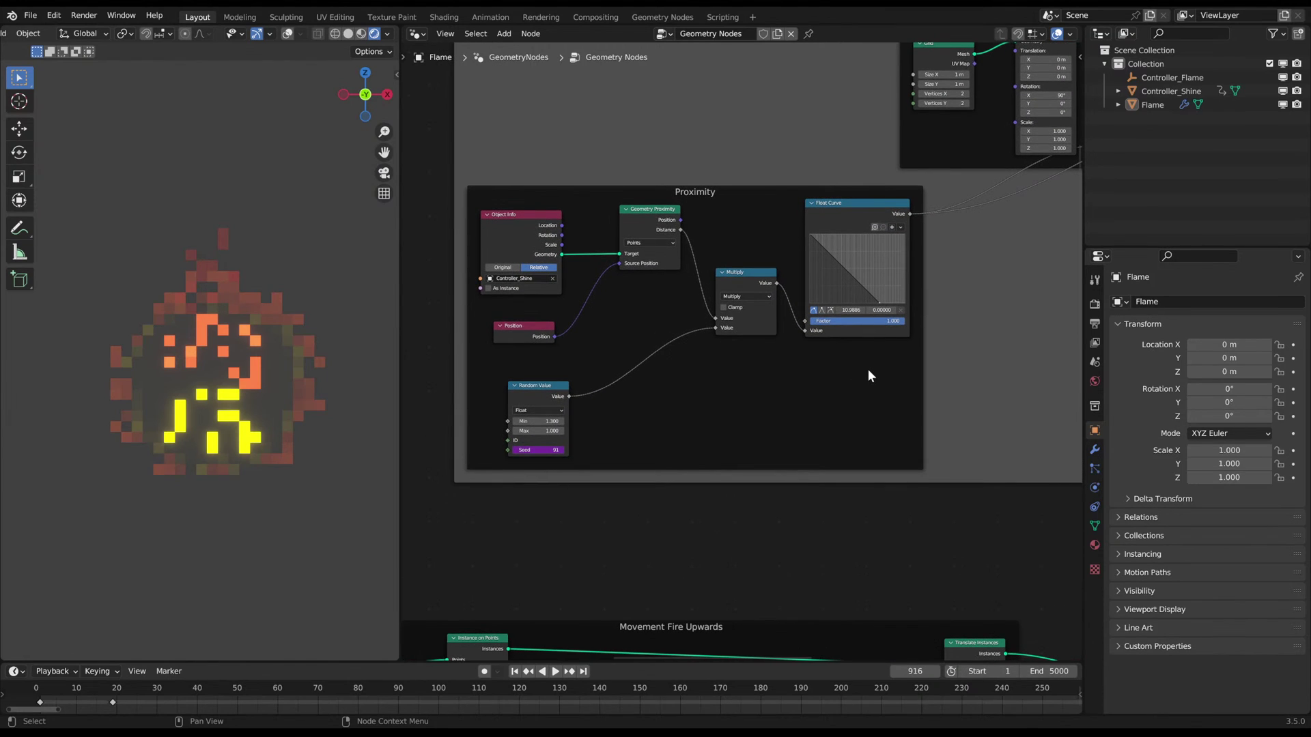